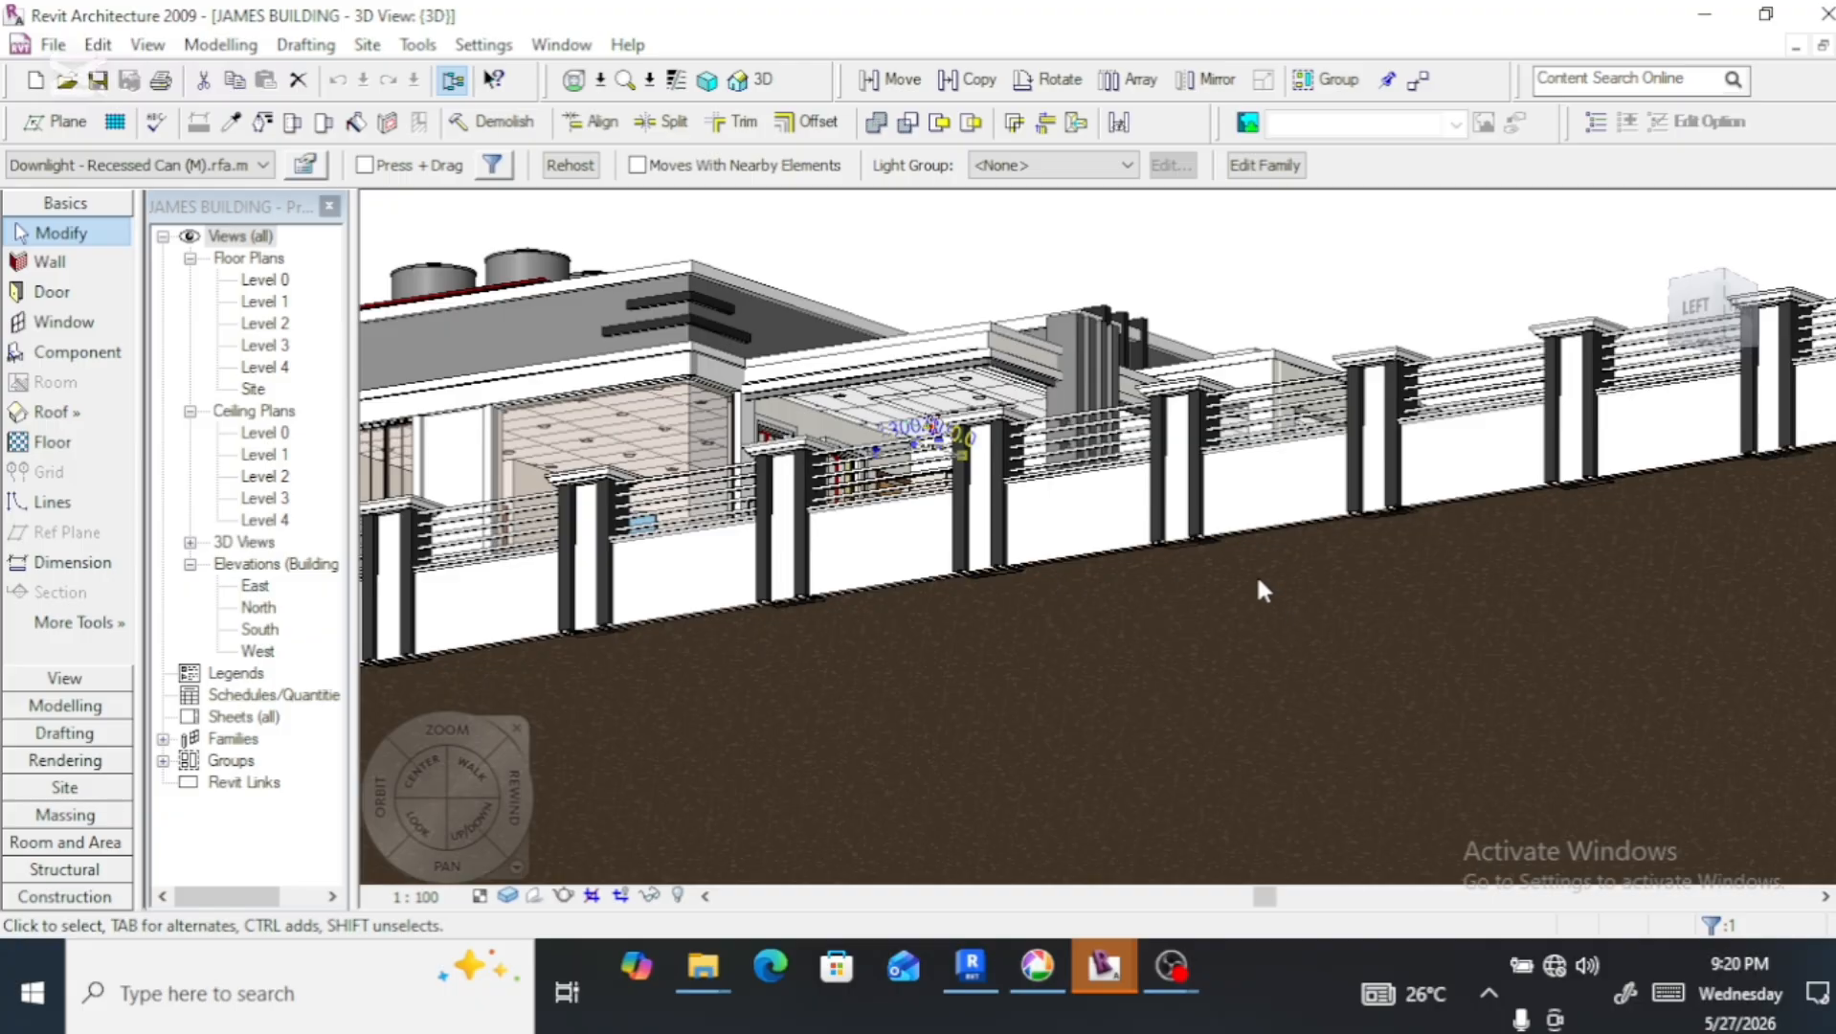
Turn the 3D model to face the front and examine the whole facade with its compound
{"action": "right_click", "coordinate": [1196, 615]}
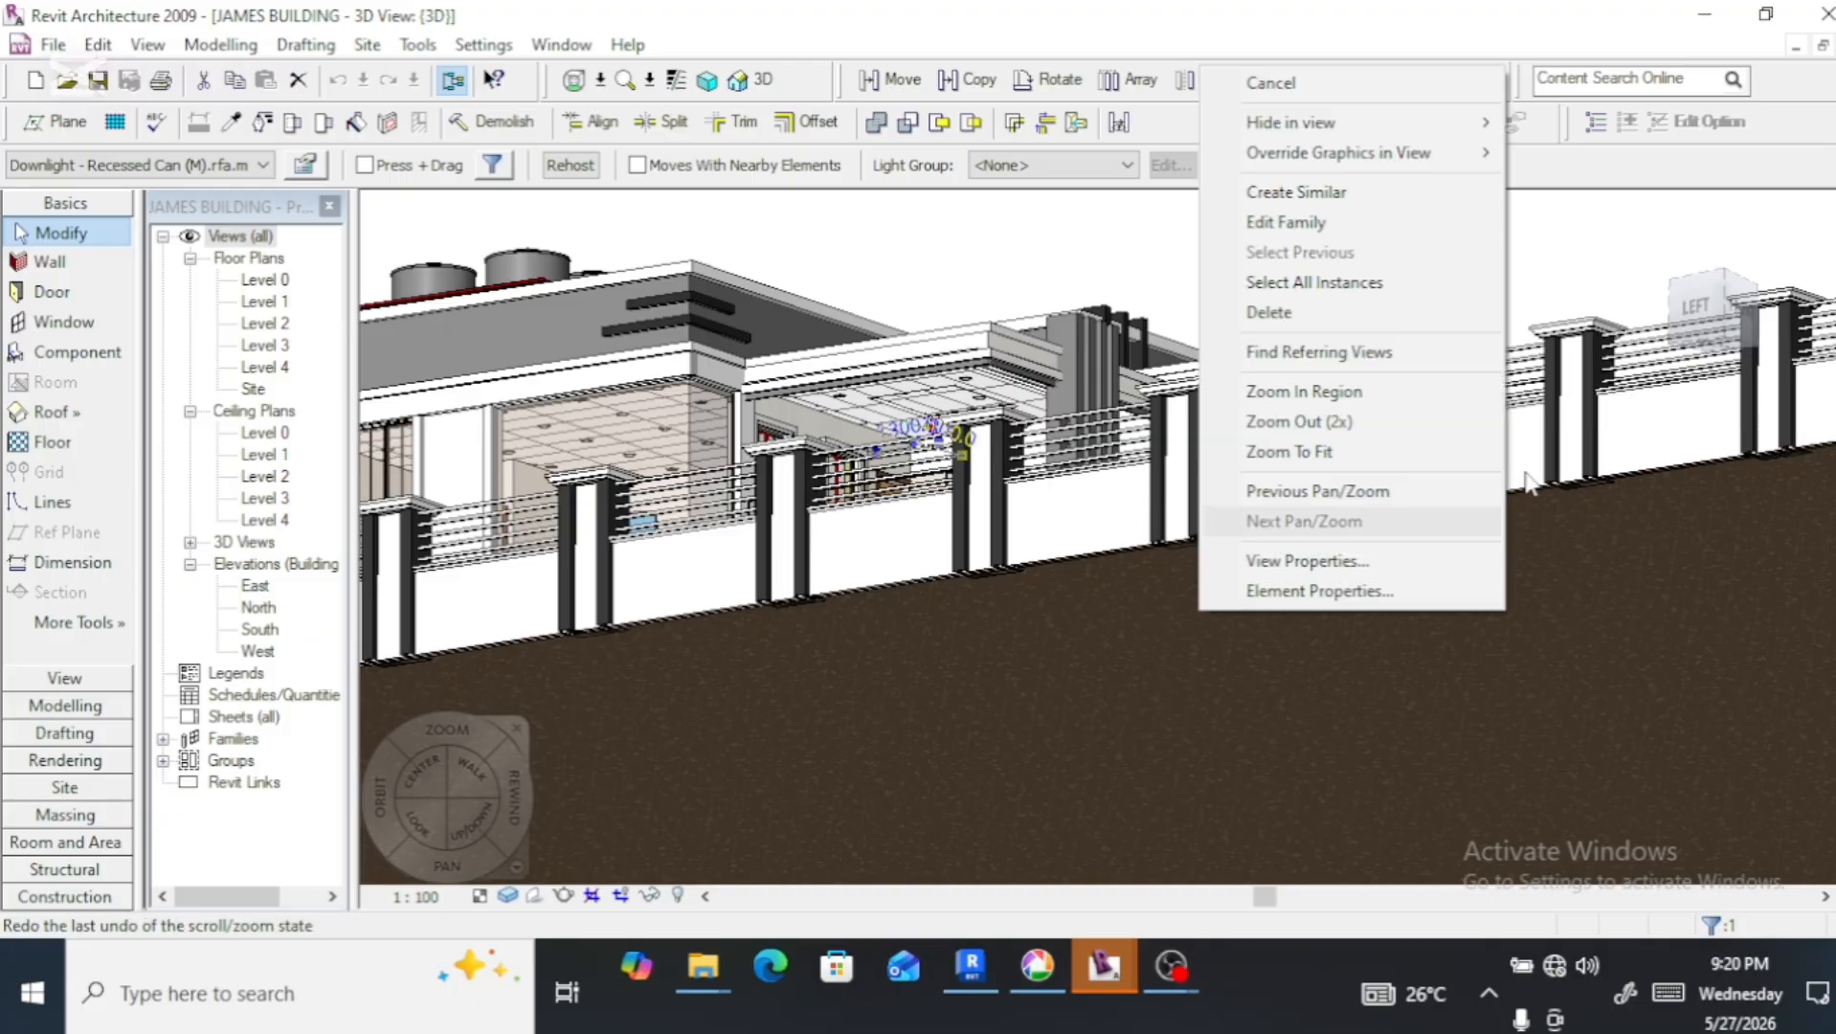
{"action": "left_click", "coordinate": [1640, 257]}
{"action": "left_click", "coordinate": [1715, 296]}
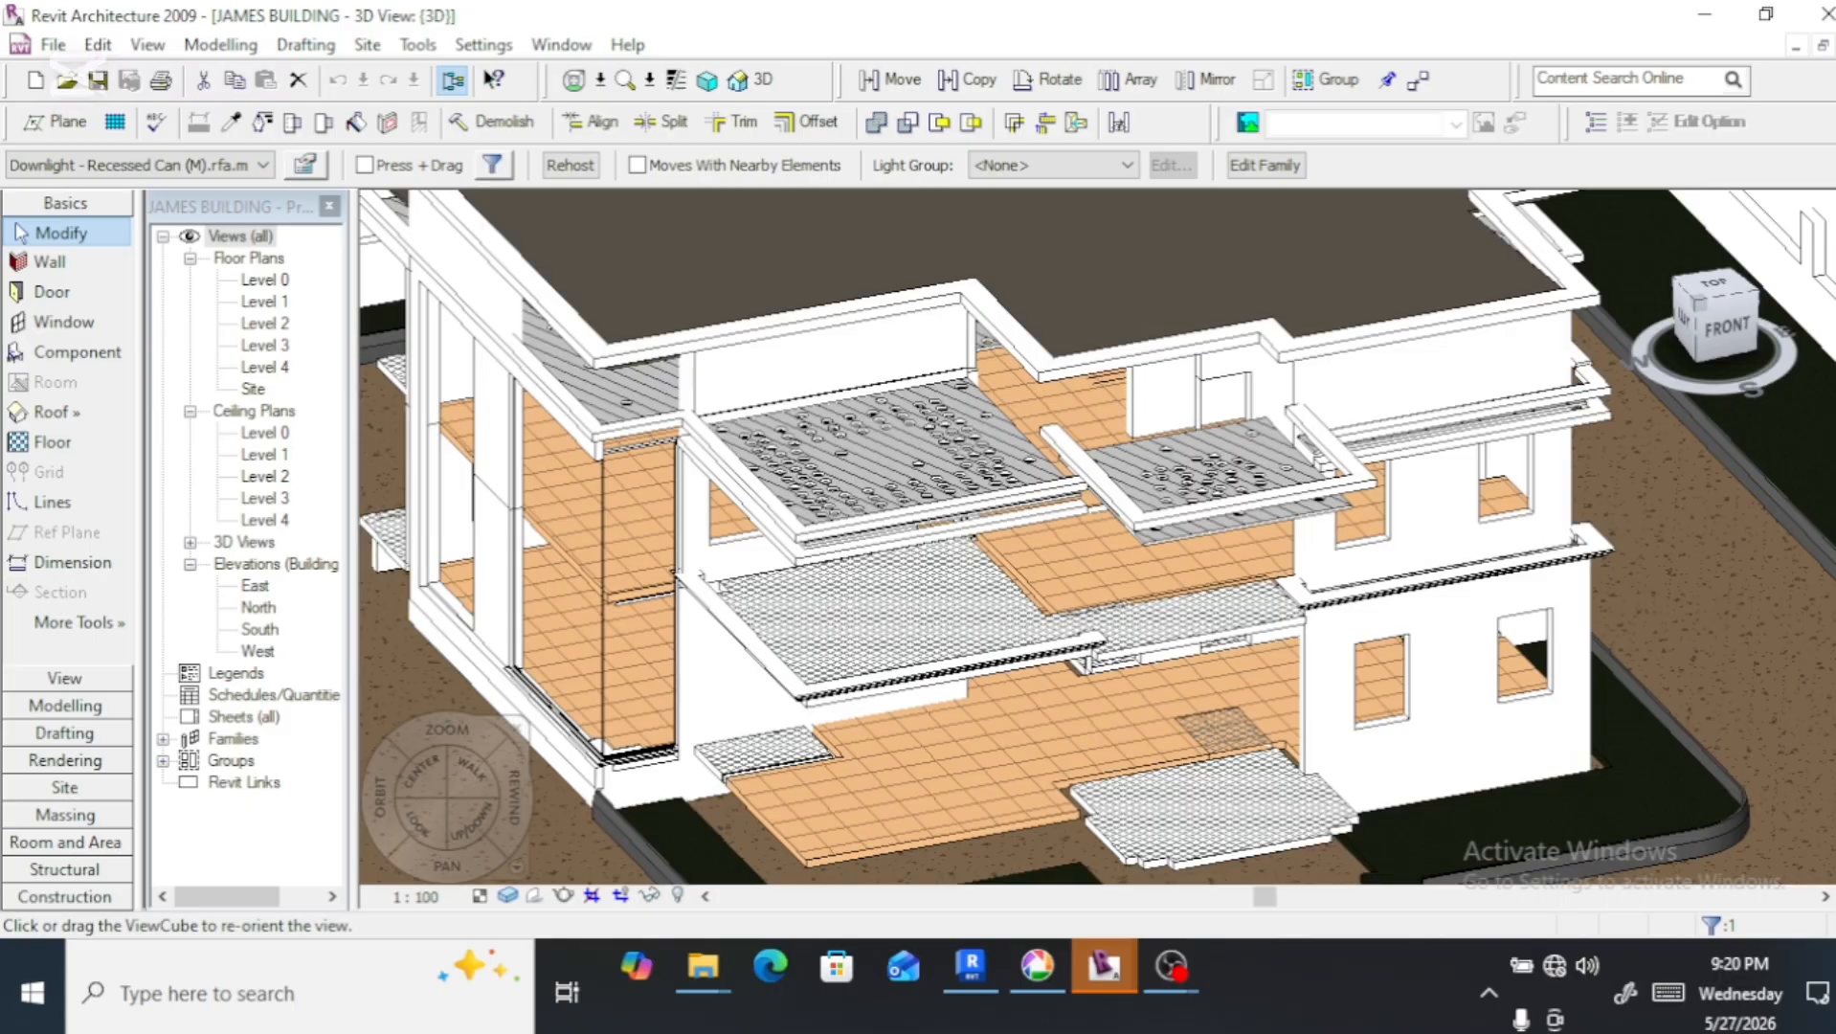
{"action": "left_click", "coordinate": [1719, 320]}
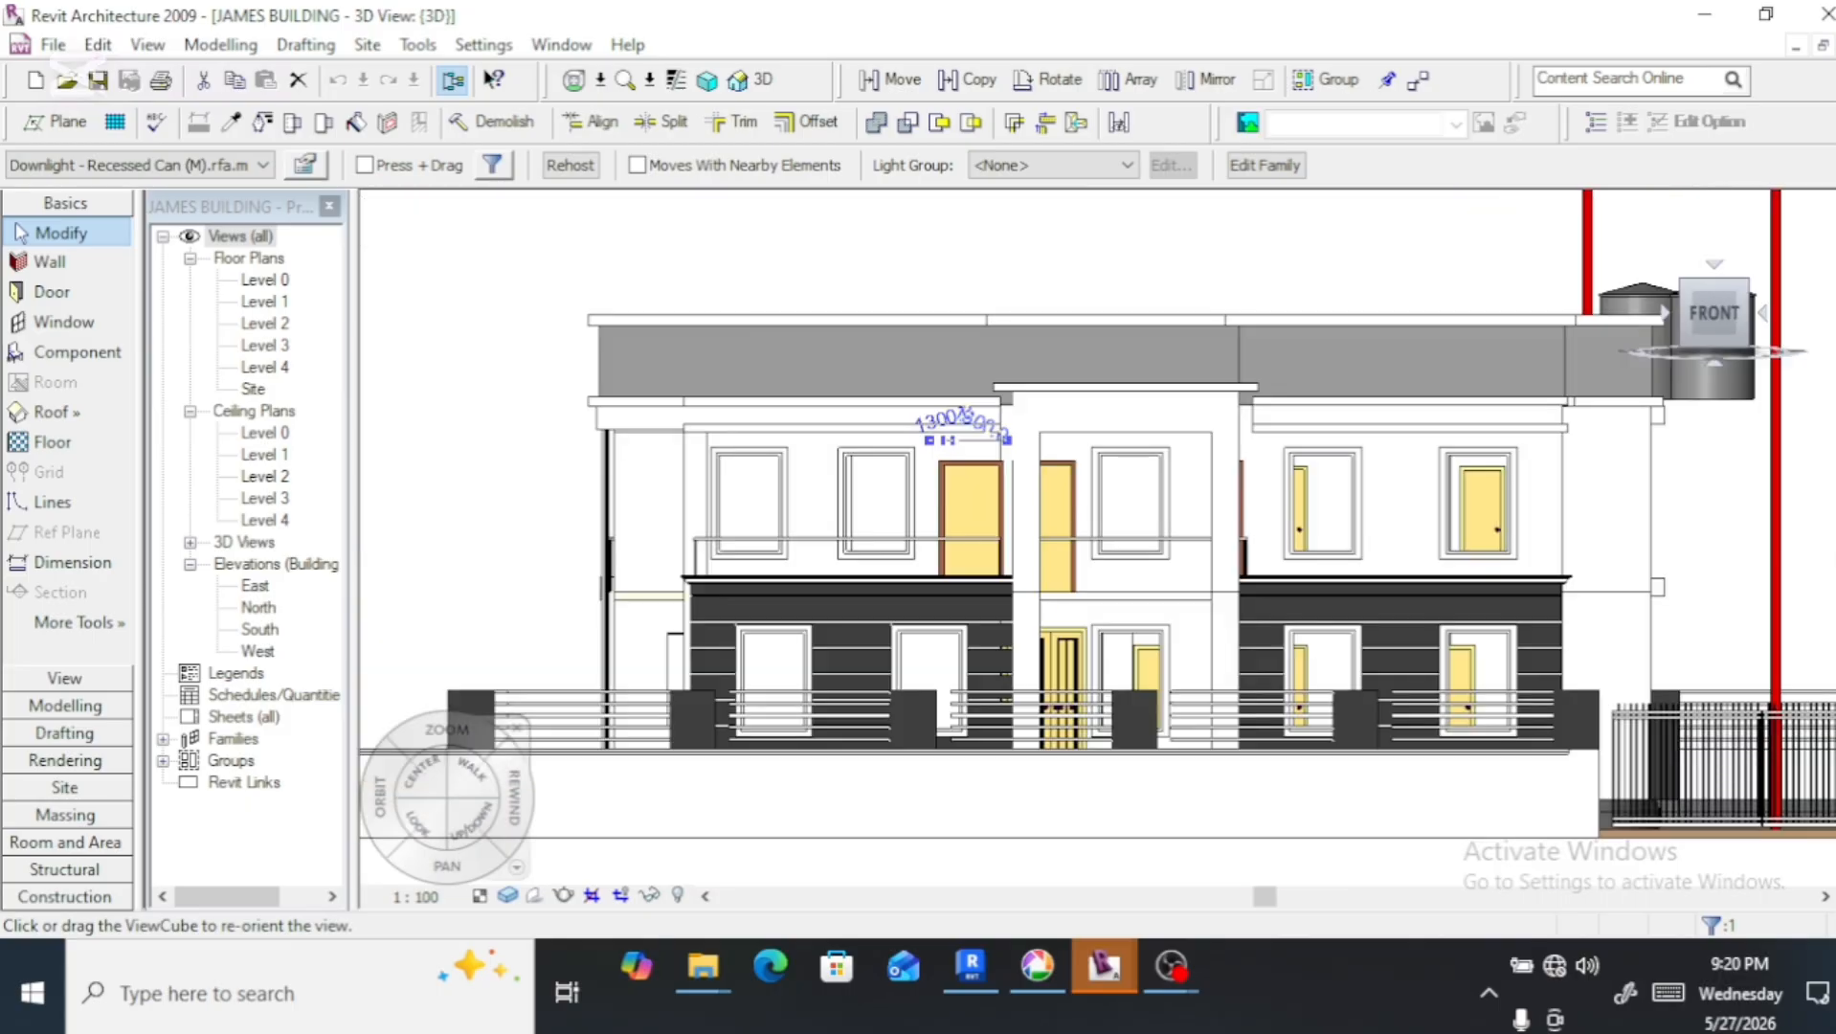
{"action": "mouse_move", "coordinate": [1719, 321]}
{"action": "left_mouse_down"}
{"action": "mouse_move", "coordinate": [1727, 385]}
{"action": "mouse_move", "coordinate": [1721, 328]}
{"action": "left_mouse_up"}
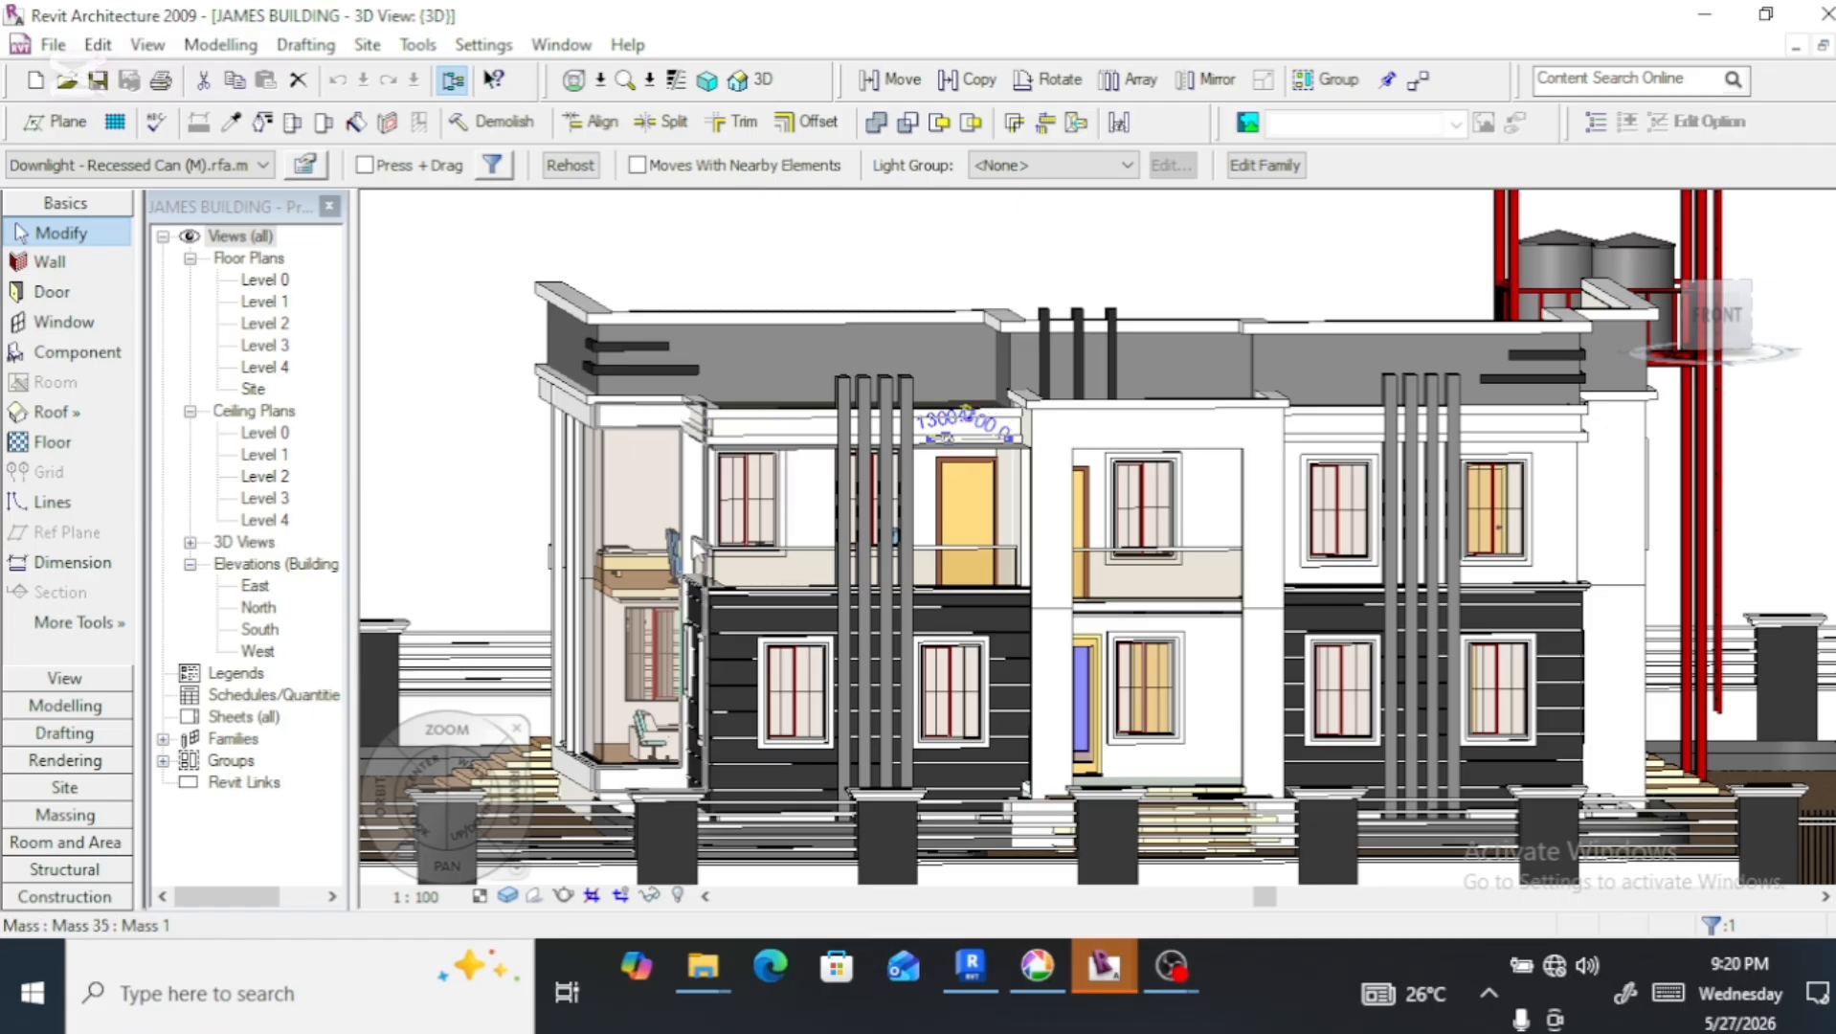
{"action": "scroll", "coordinate": [696, 548], "scroll_direction": "down", "scroll_amount": 3}
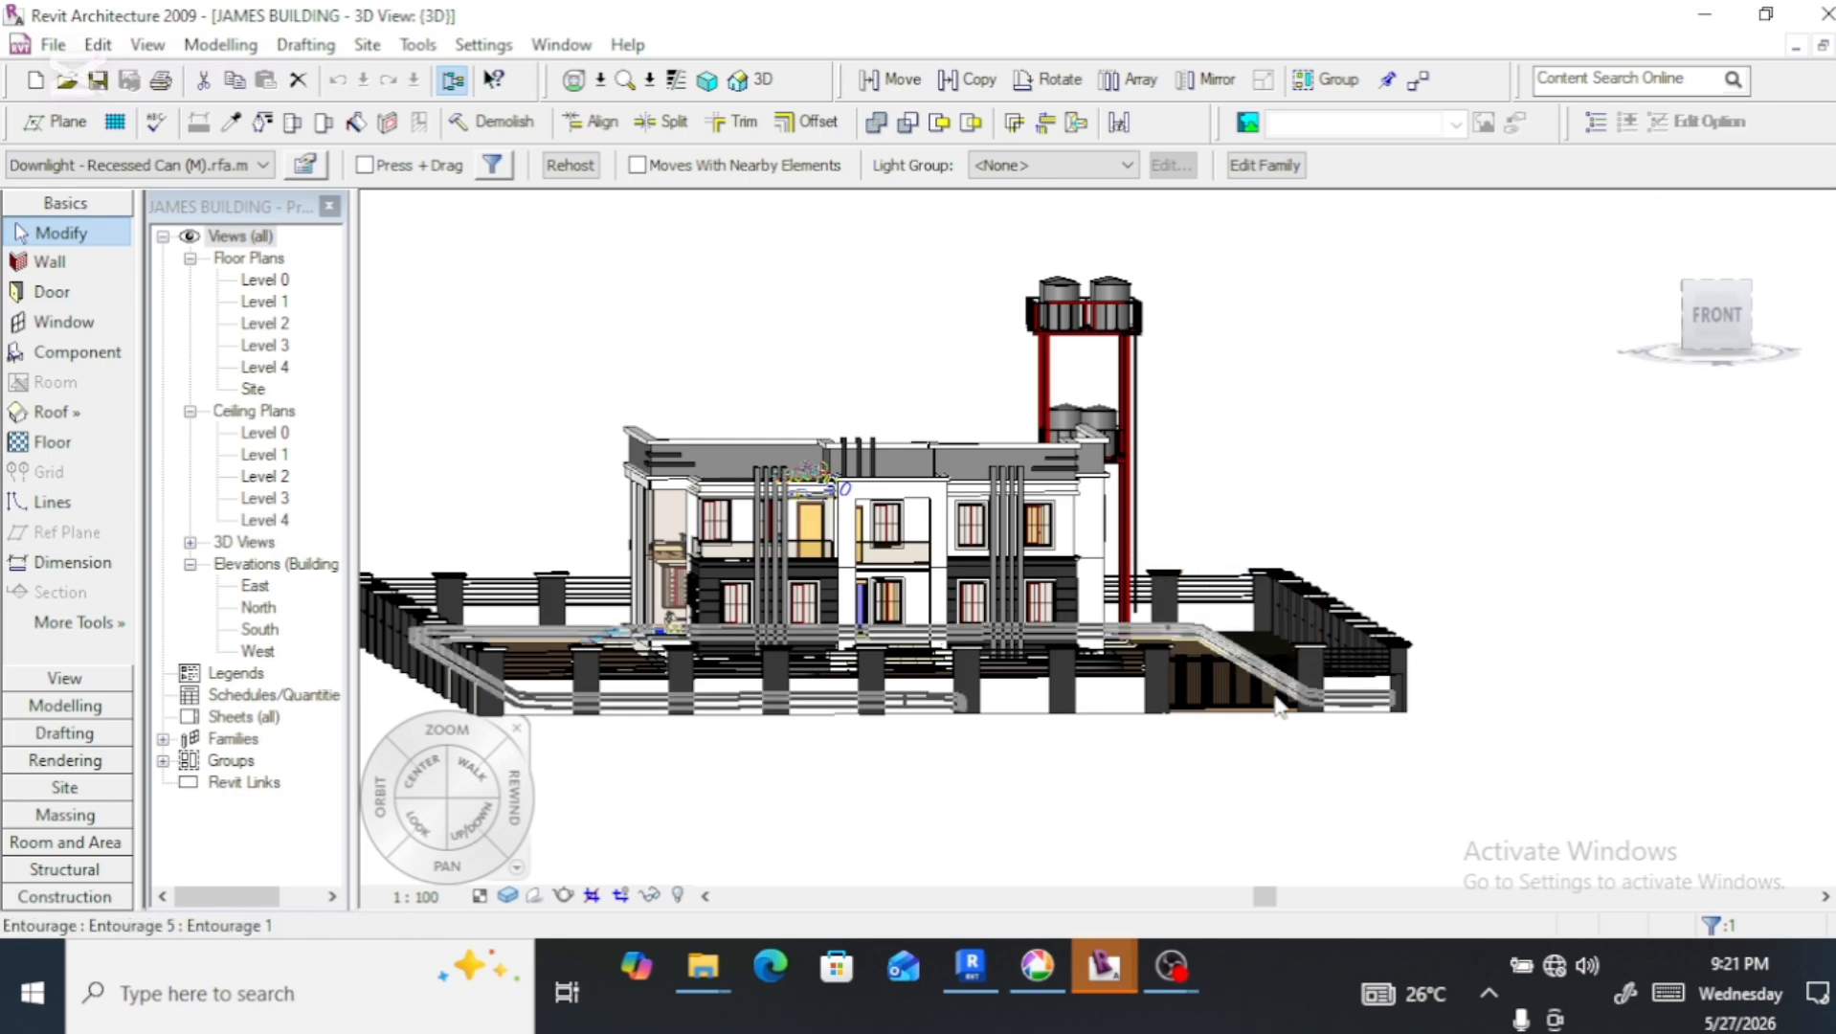
Examine the entrance gate, fence pillars and perimeter railings from the front of the building
{"action": "scroll", "coordinate": [1275, 699], "scroll_direction": "up", "scroll_amount": 3}
{"action": "scroll", "coordinate": [1259, 714], "scroll_direction": "up", "scroll_amount": 2}
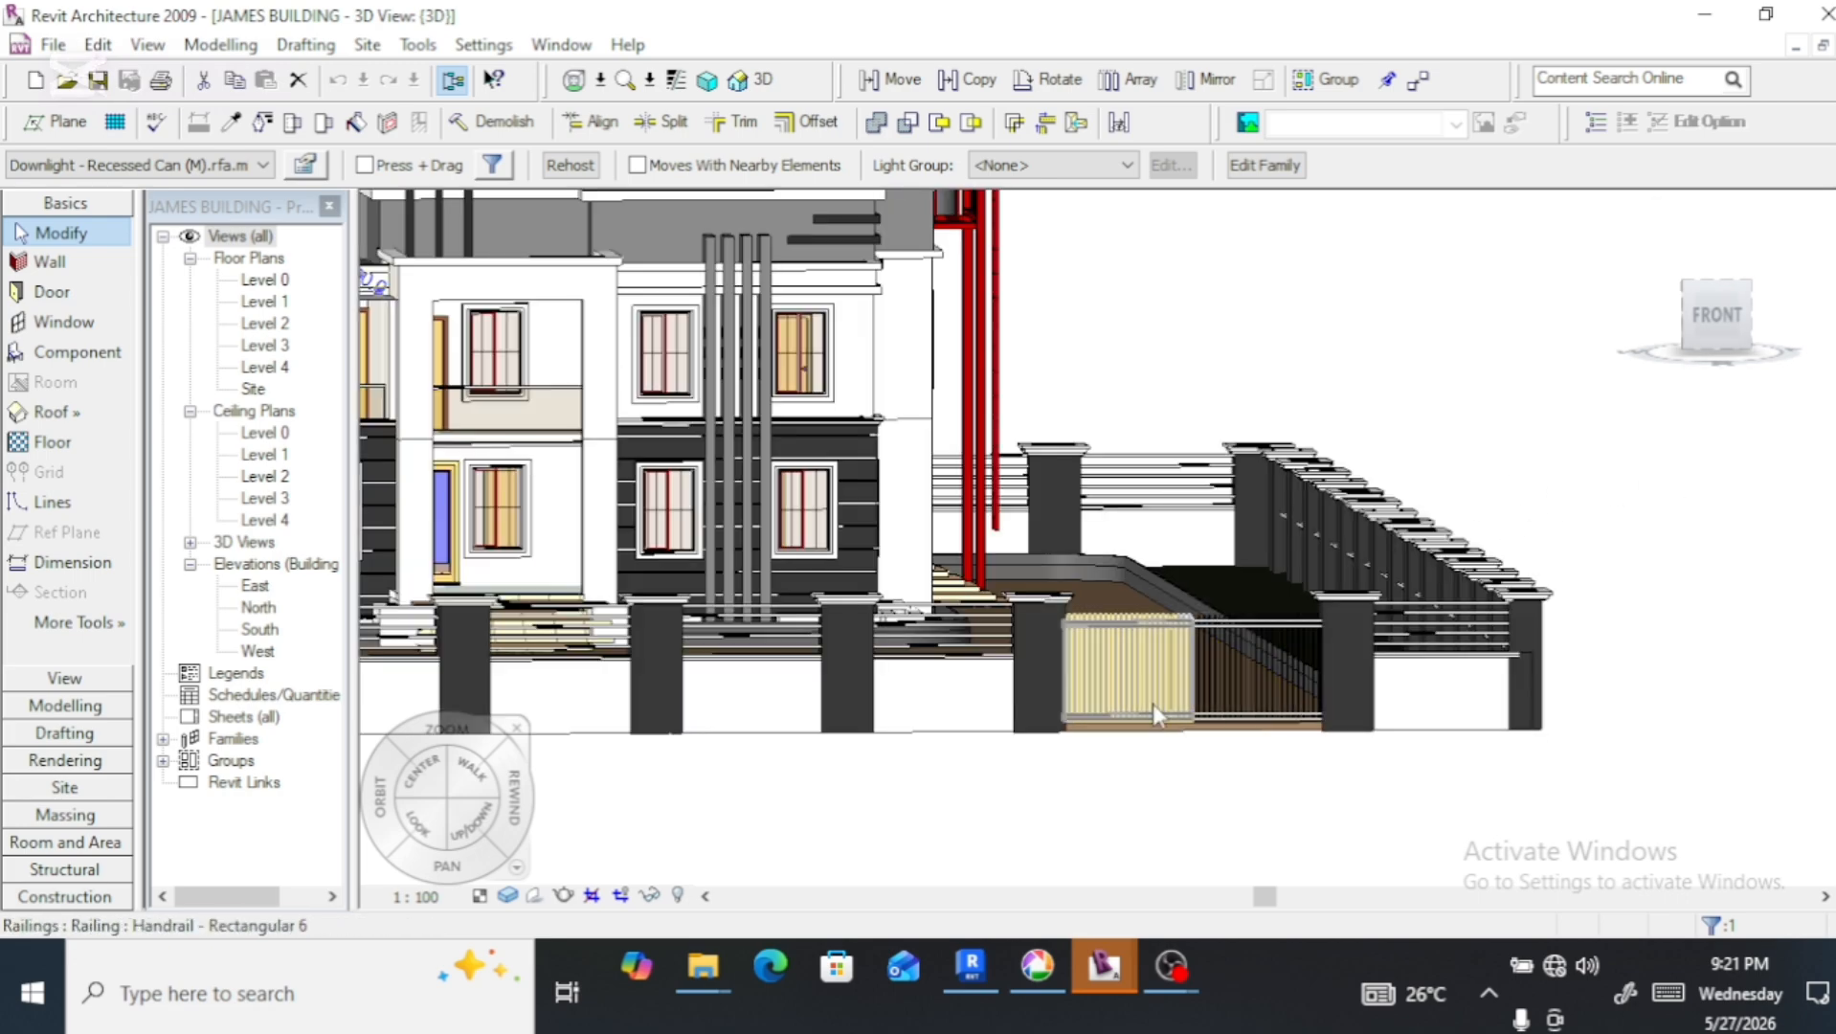
{"action": "scroll", "coordinate": [1252, 704], "scroll_direction": "up", "scroll_amount": 3}
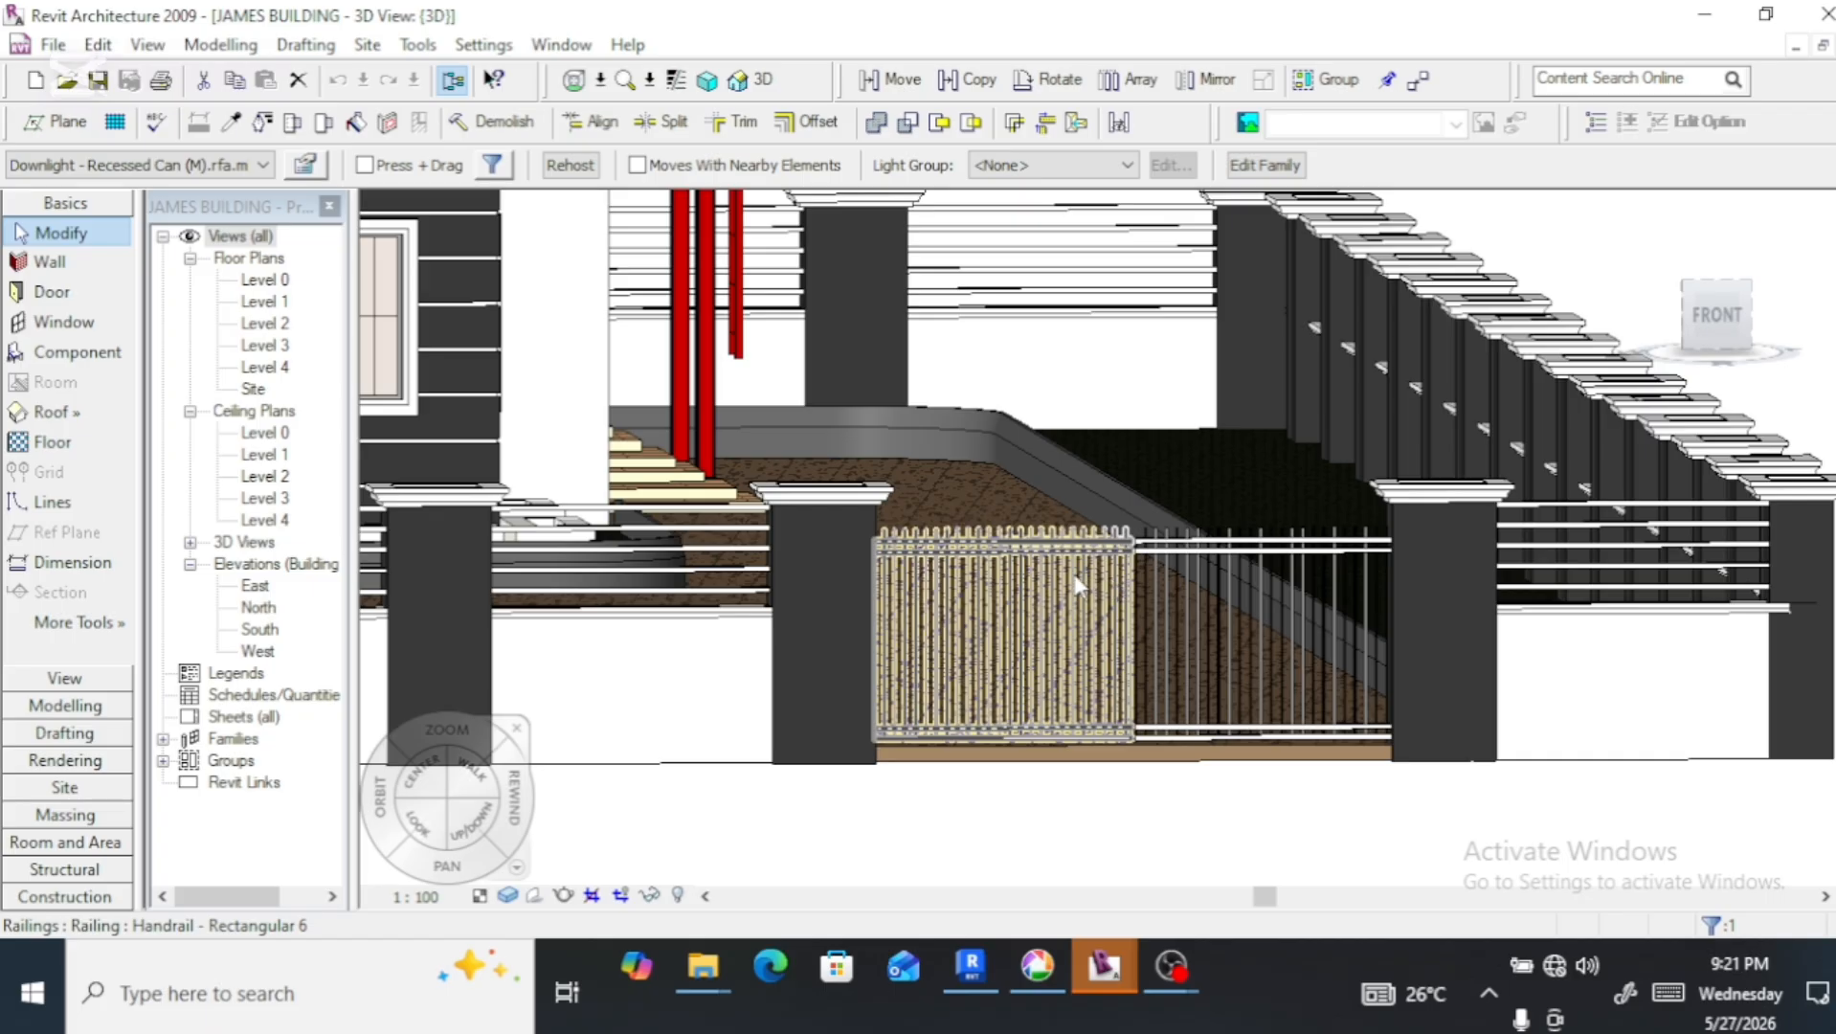
{"action": "scroll", "coordinate": [1108, 603], "scroll_direction": "up", "scroll_amount": 3}
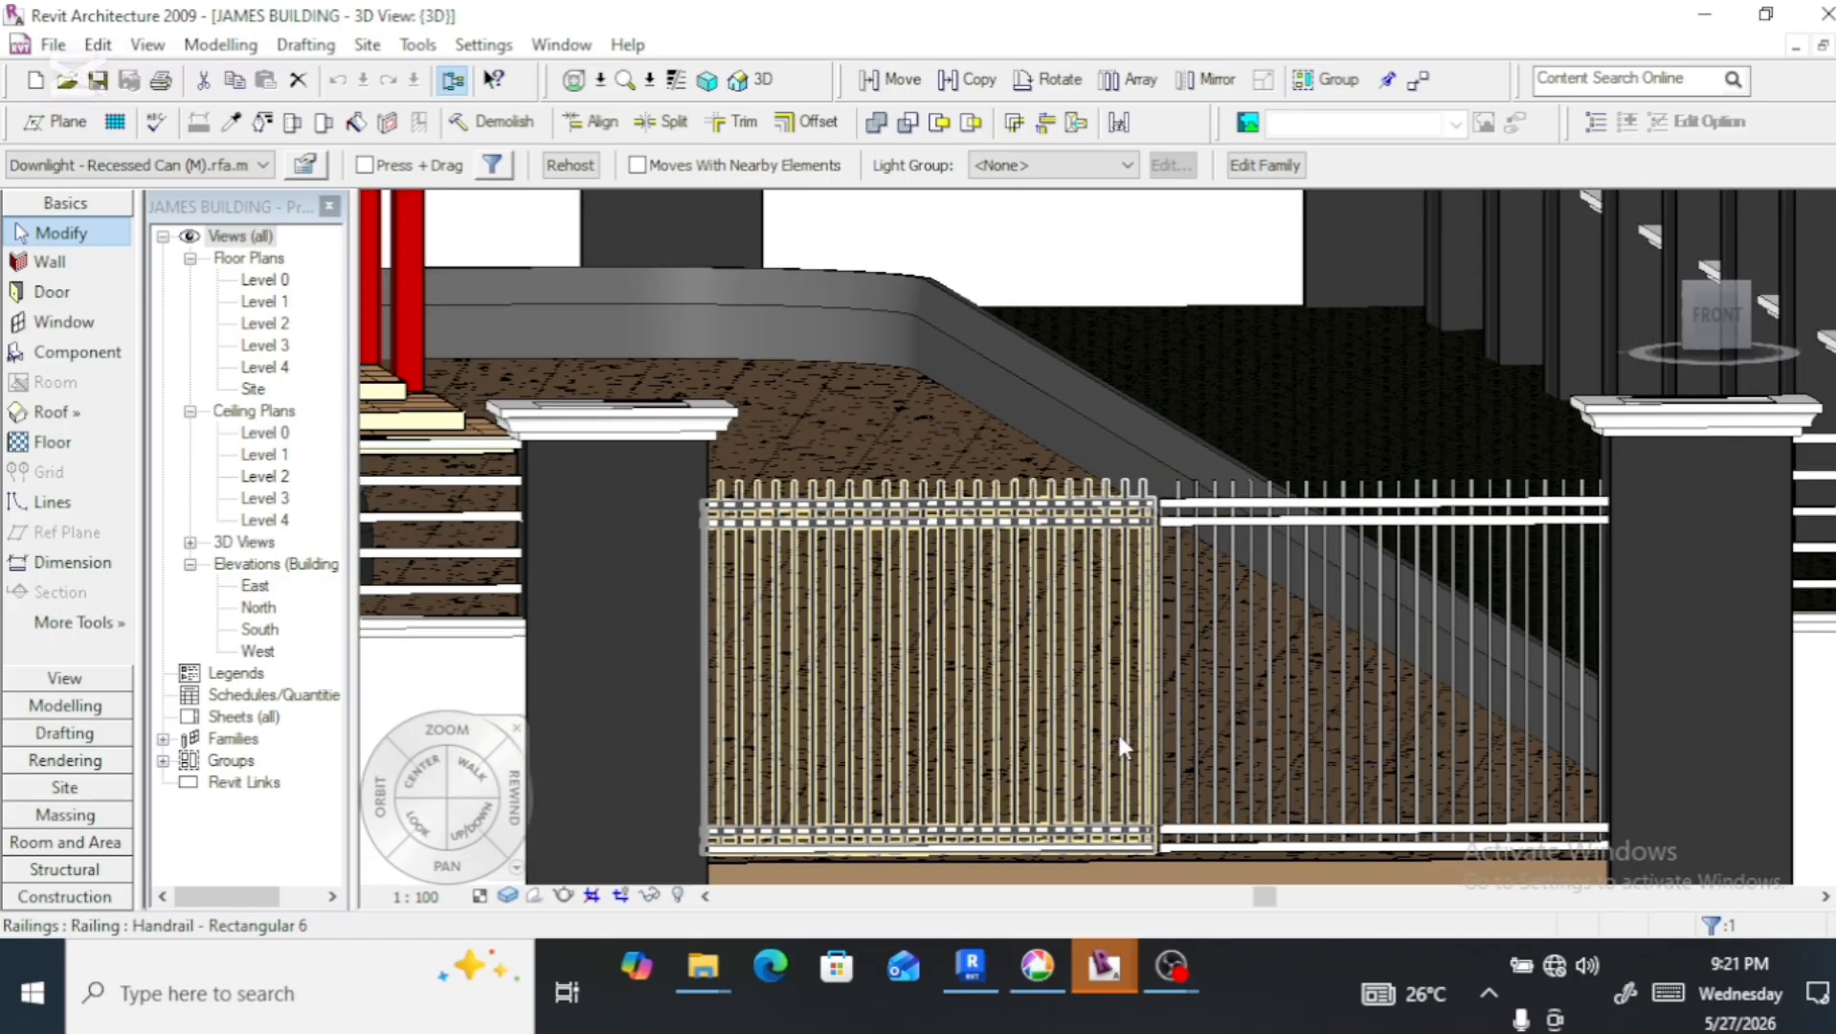
{"action": "scroll", "coordinate": [1123, 739], "scroll_direction": "down", "scroll_amount": 3}
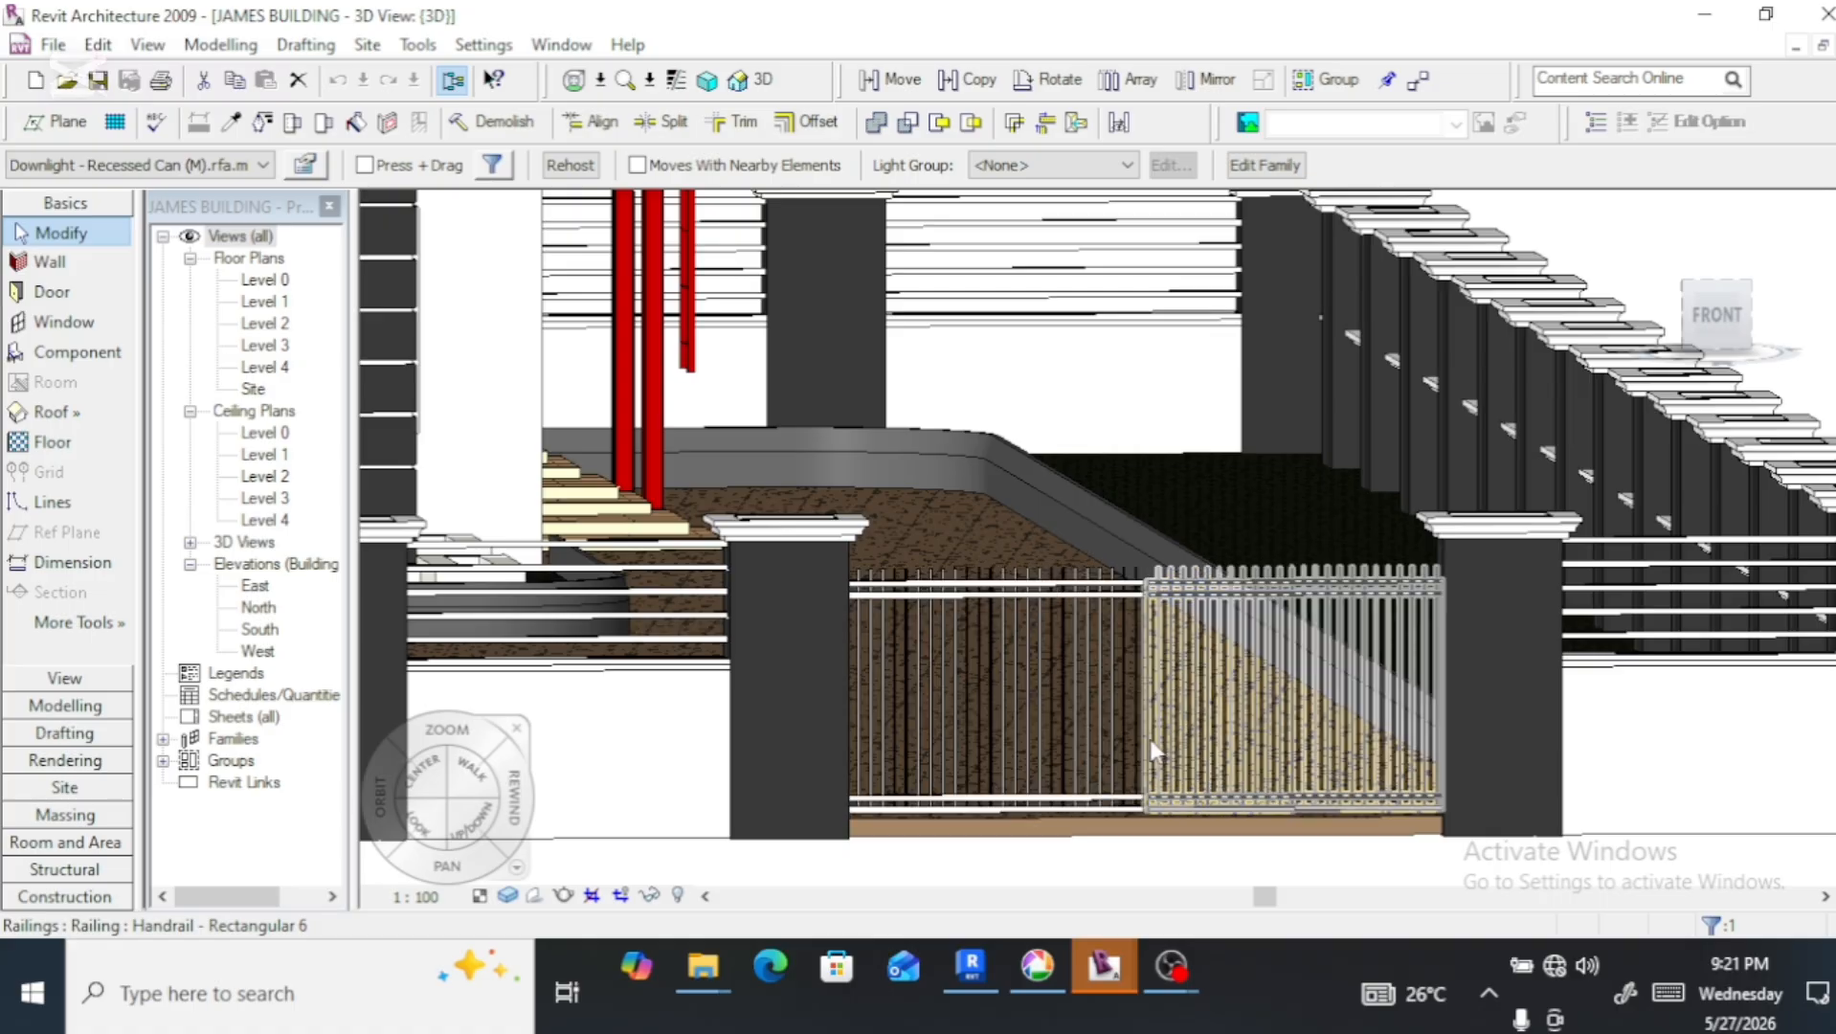
{"action": "scroll", "coordinate": [1156, 749], "scroll_direction": "up", "scroll_amount": 2}
{"action": "scroll", "coordinate": [1157, 750], "scroll_direction": "down", "scroll_amount": 4}
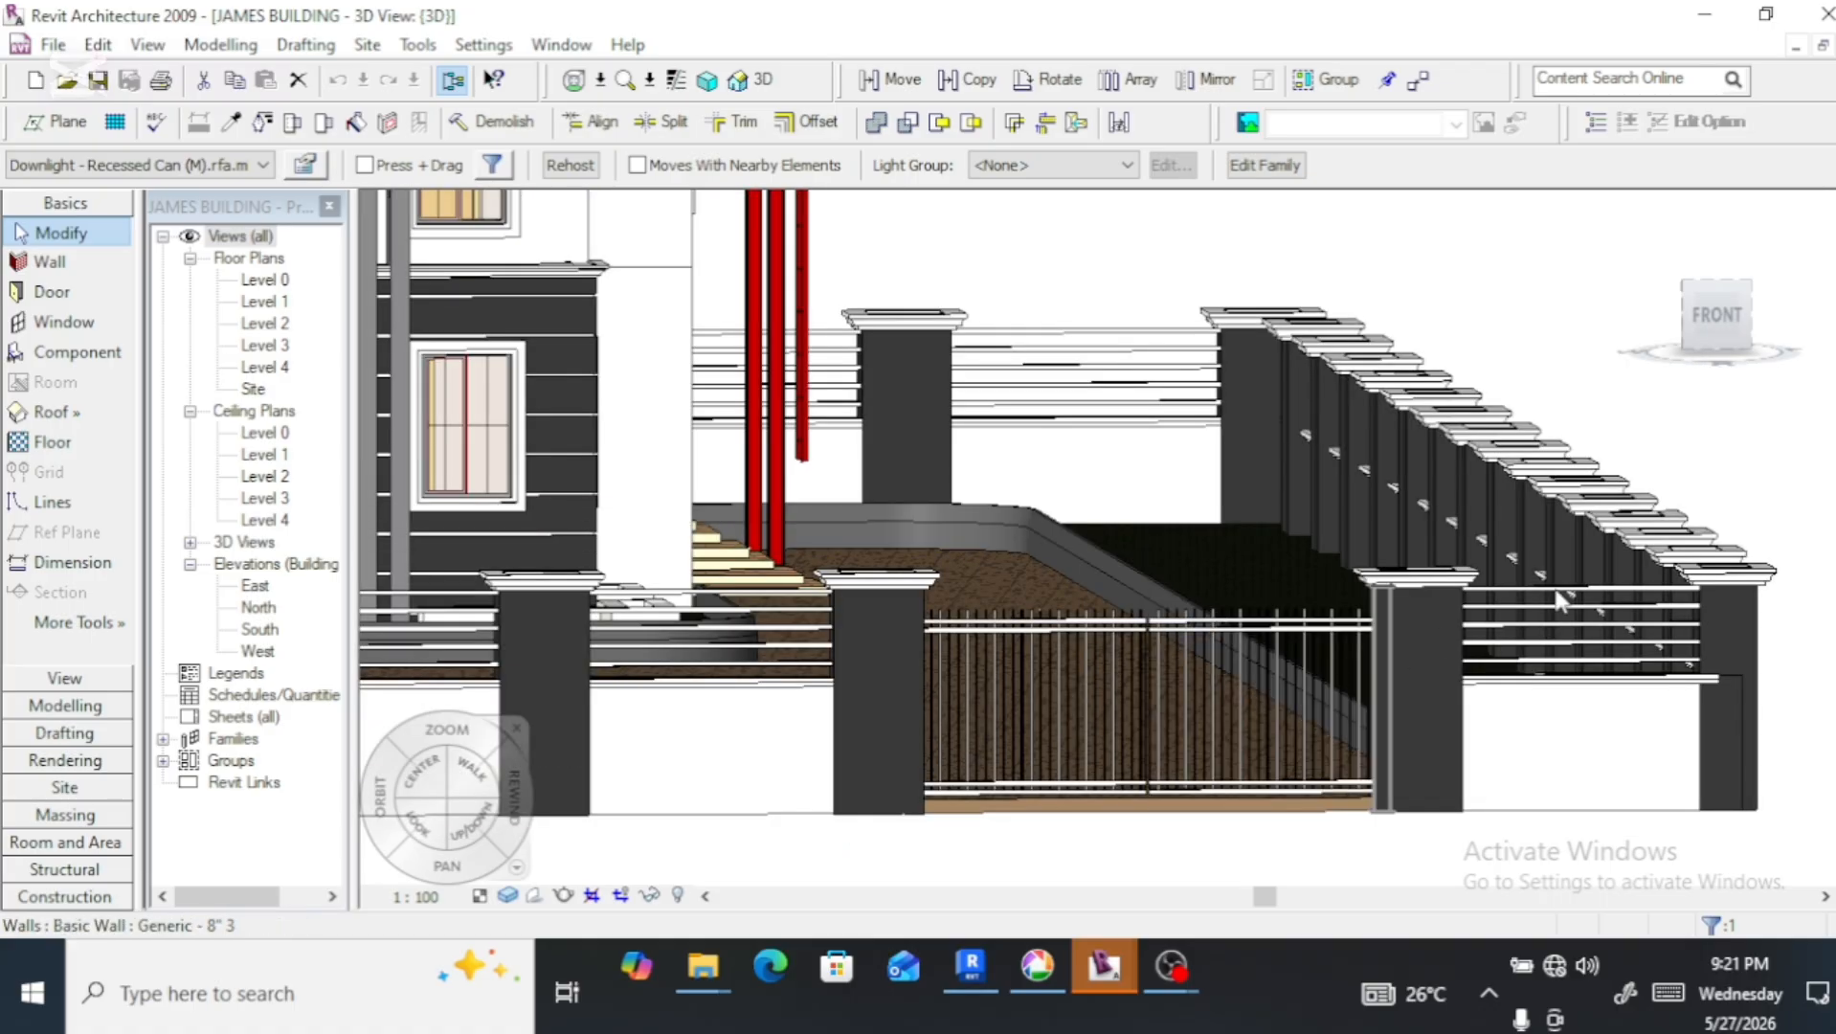
{"action": "scroll", "coordinate": [1701, 519], "scroll_direction": "up", "scroll_amount": 3}
{"action": "scroll", "coordinate": [1723, 536], "scroll_direction": "down", "scroll_amount": 3}
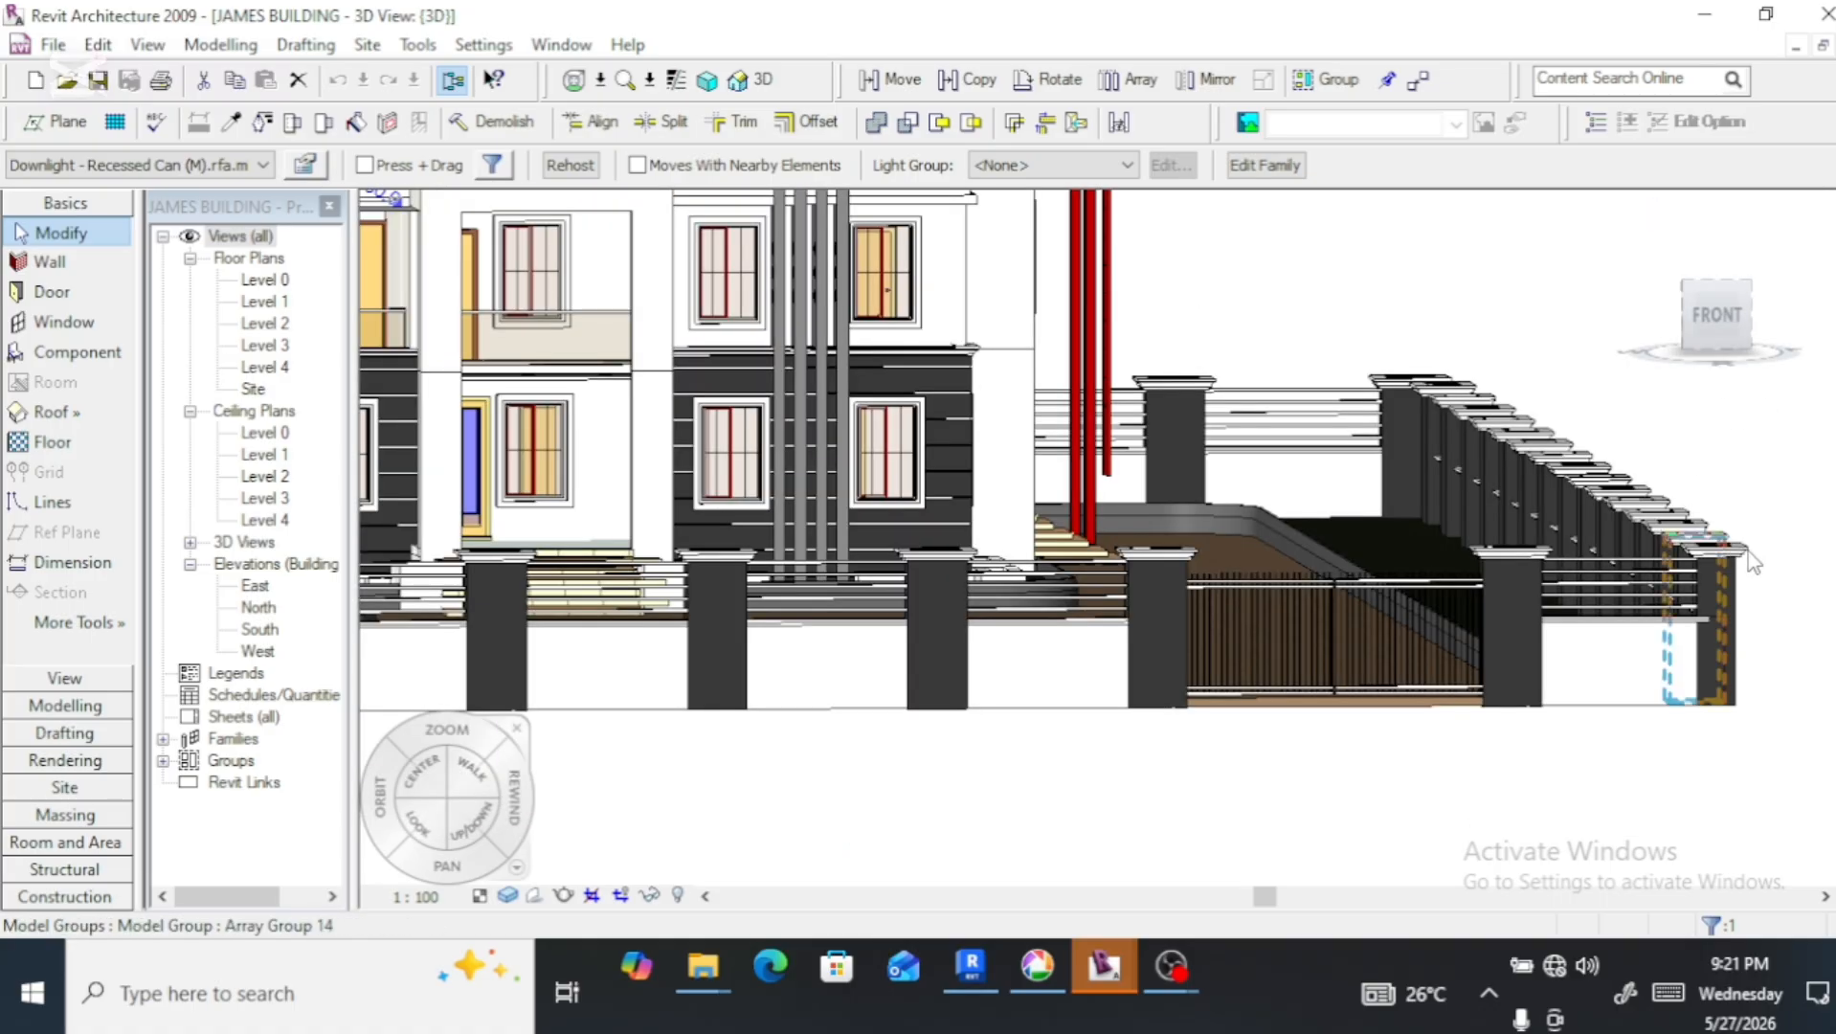
{"action": "scroll", "coordinate": [1755, 564], "scroll_direction": "up", "scroll_amount": 3}
{"action": "scroll", "coordinate": [1754, 565], "scroll_direction": "down", "scroll_amount": 3}
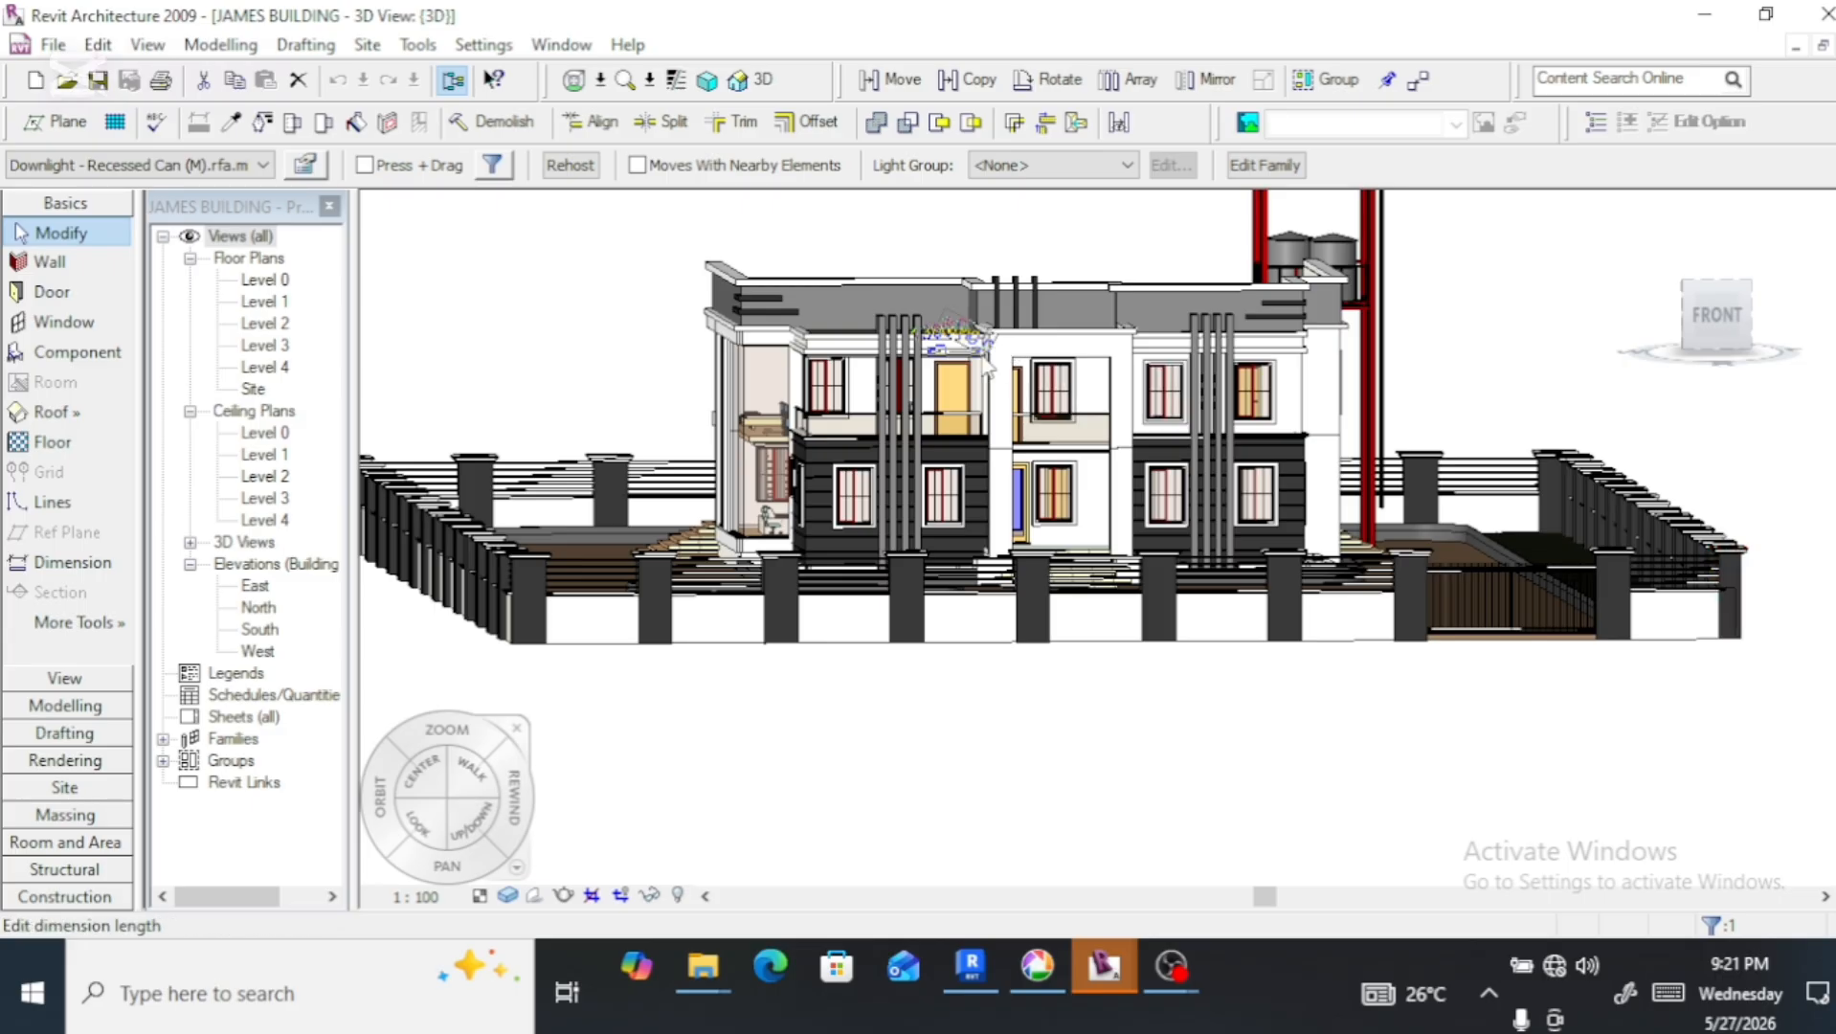
{"action": "scroll", "coordinate": [922, 372], "scroll_direction": "up", "scroll_amount": 2}
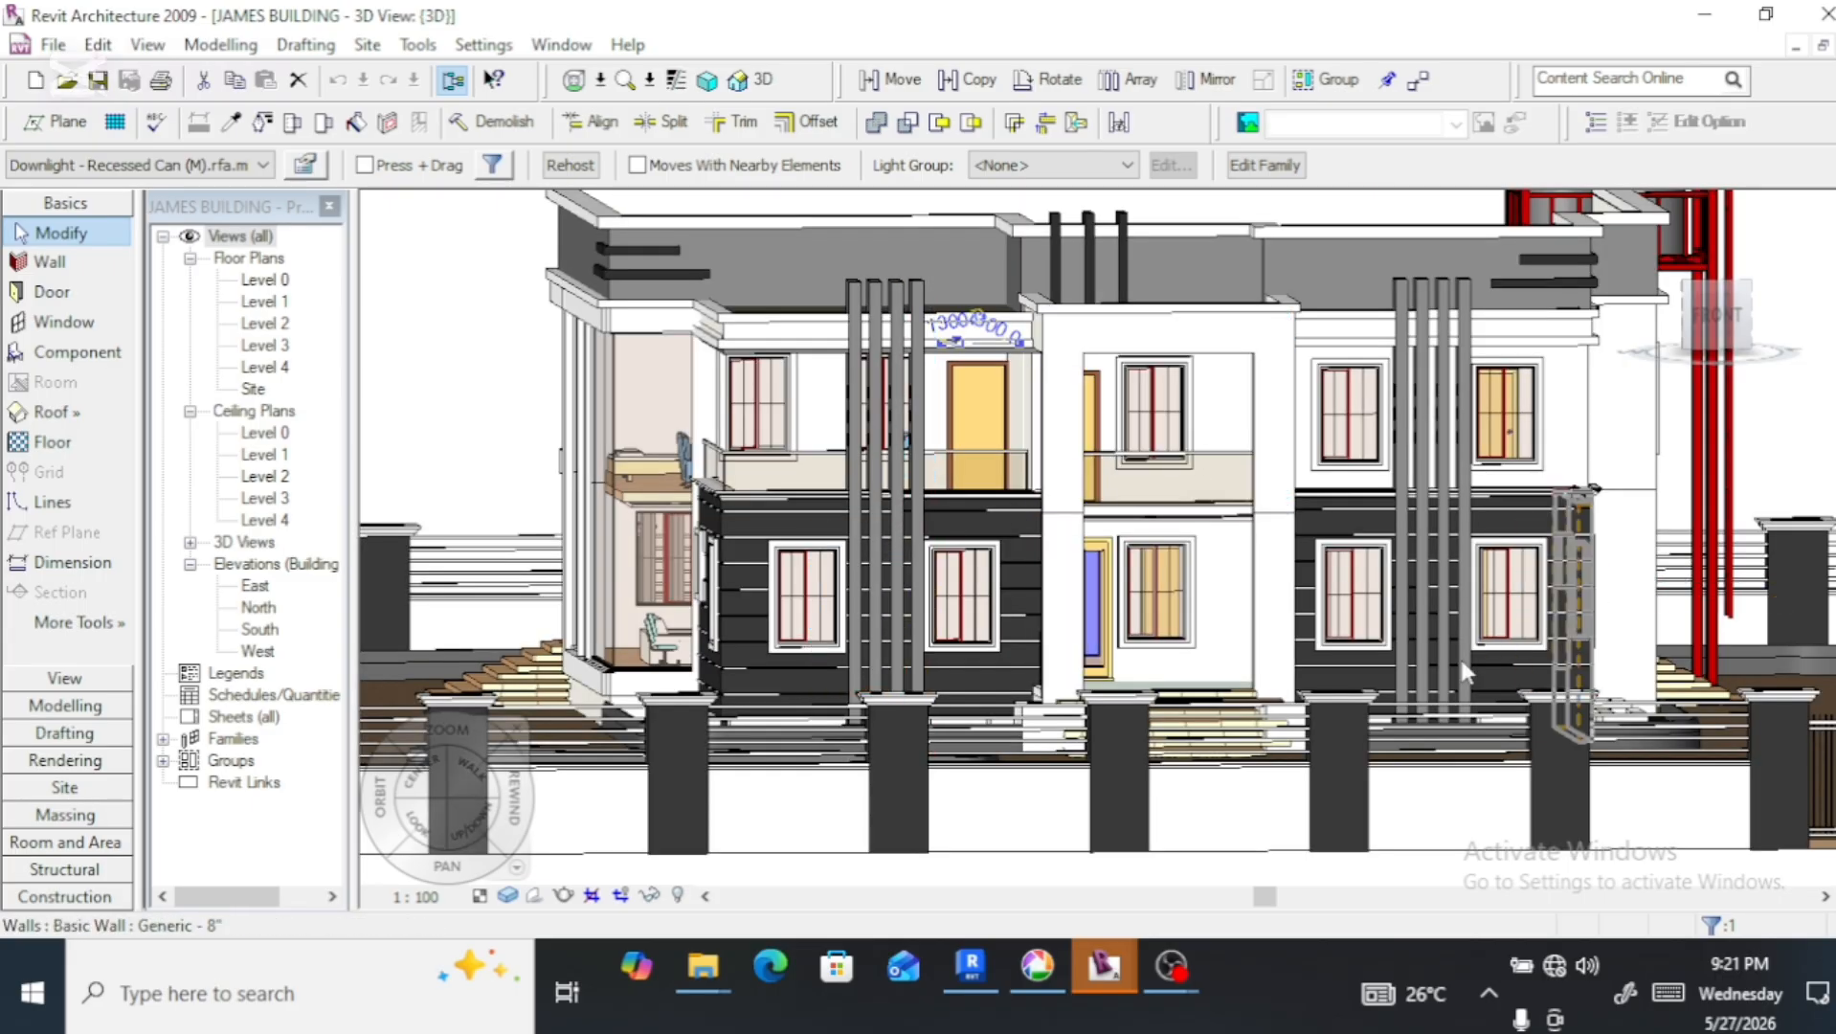
Examine the front entrance steps and the downlights in the overhanging upper-floor ceiling from several 3D angles
{"action": "left_click", "coordinate": [1739, 320]}
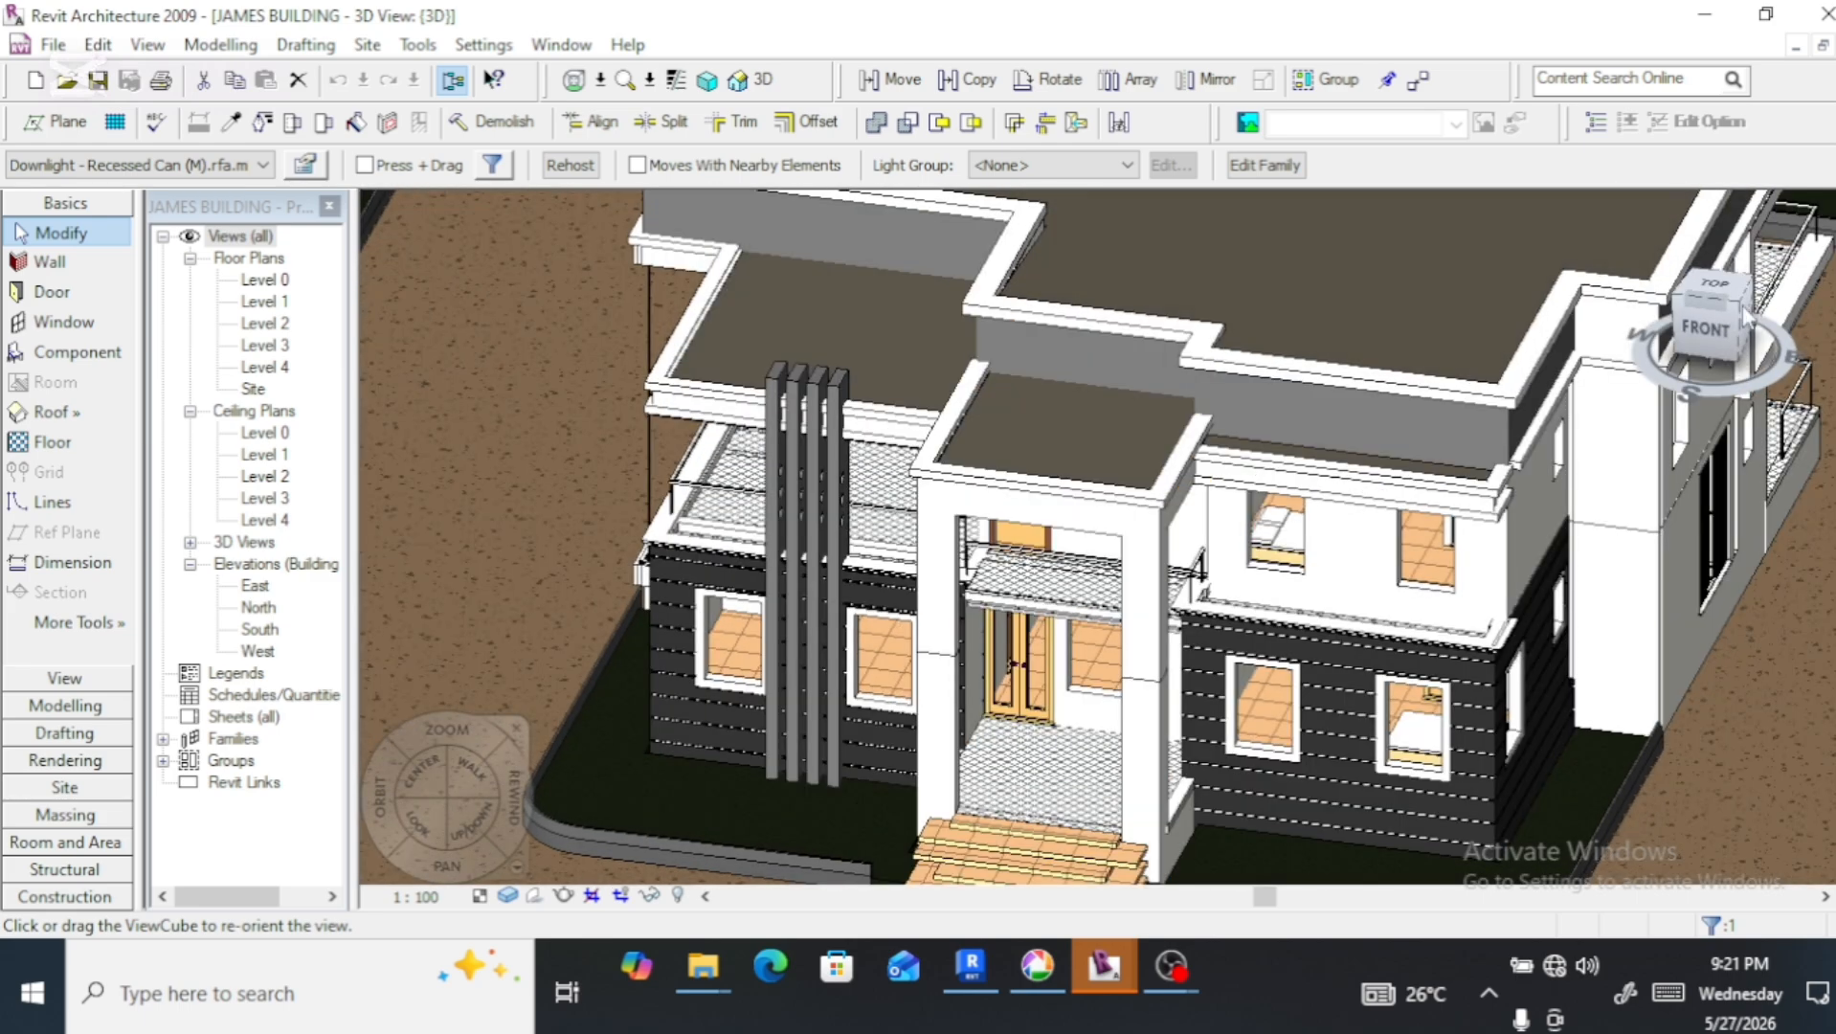
{"action": "scroll", "coordinate": [1729, 295], "scroll_direction": "down", "scroll_amount": 3}
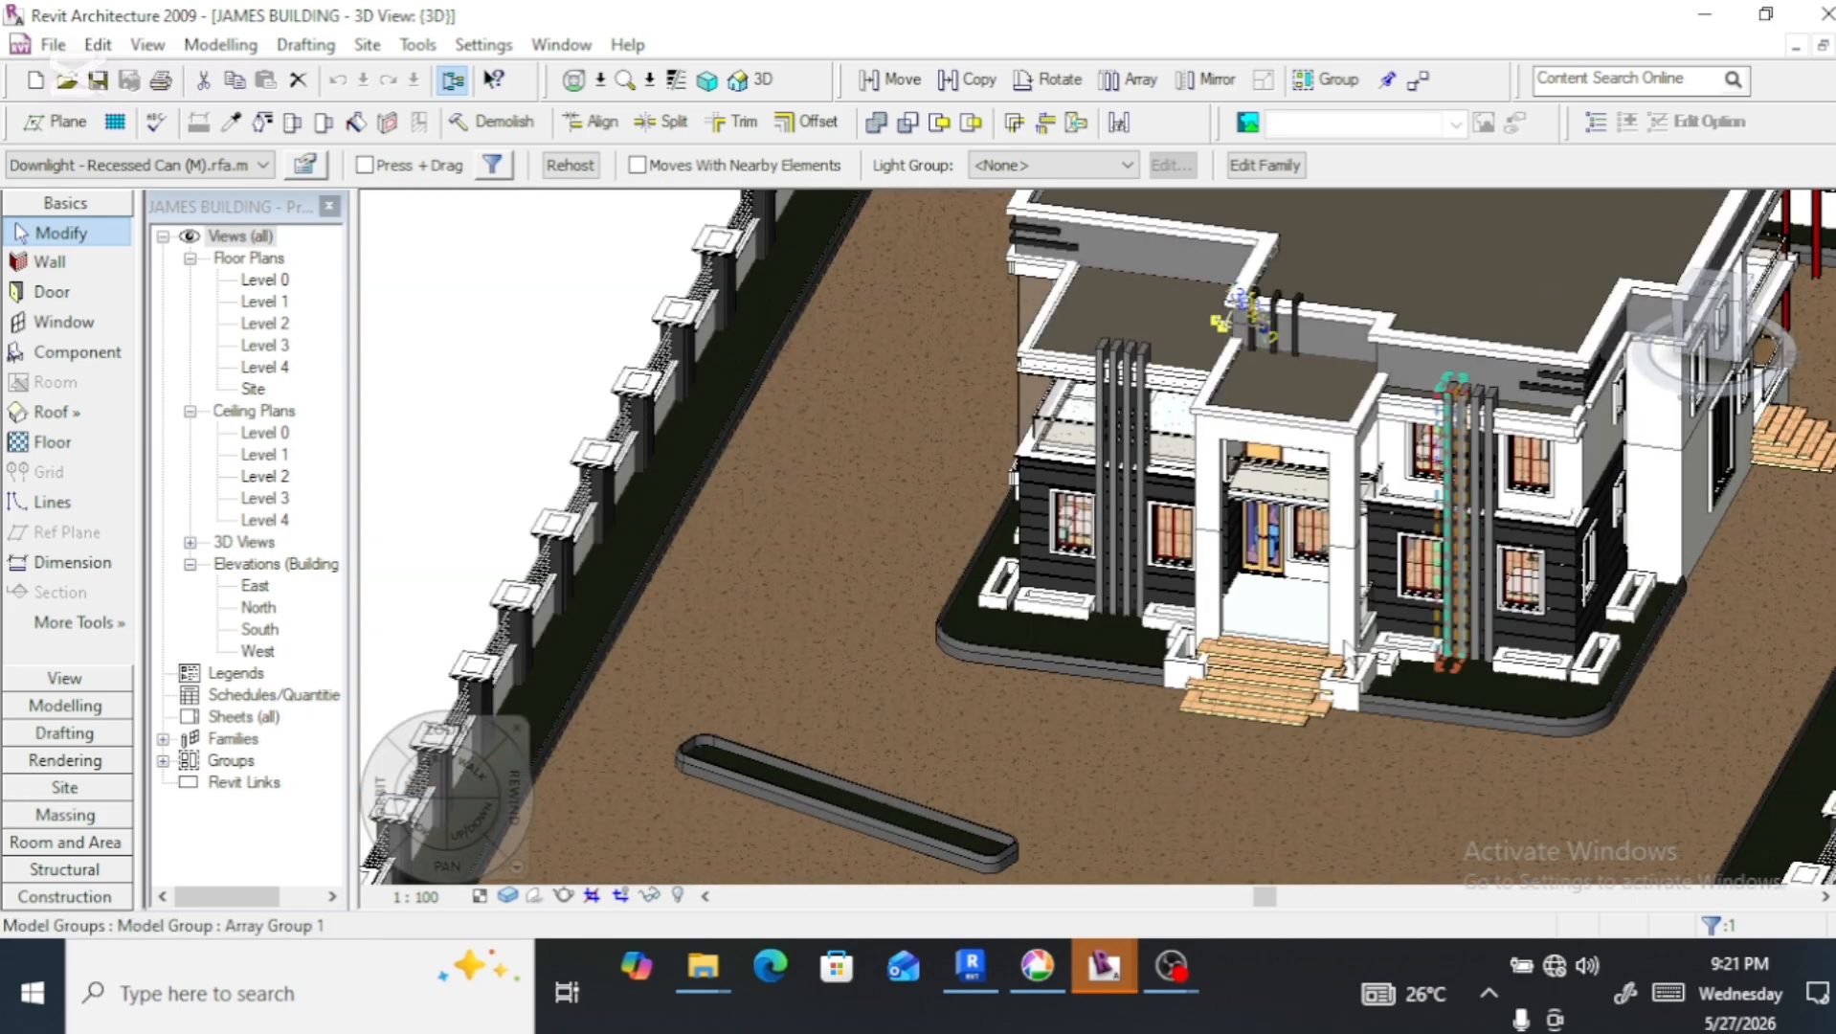
{"action": "scroll", "coordinate": [1300, 754], "scroll_direction": "up", "scroll_amount": 5}
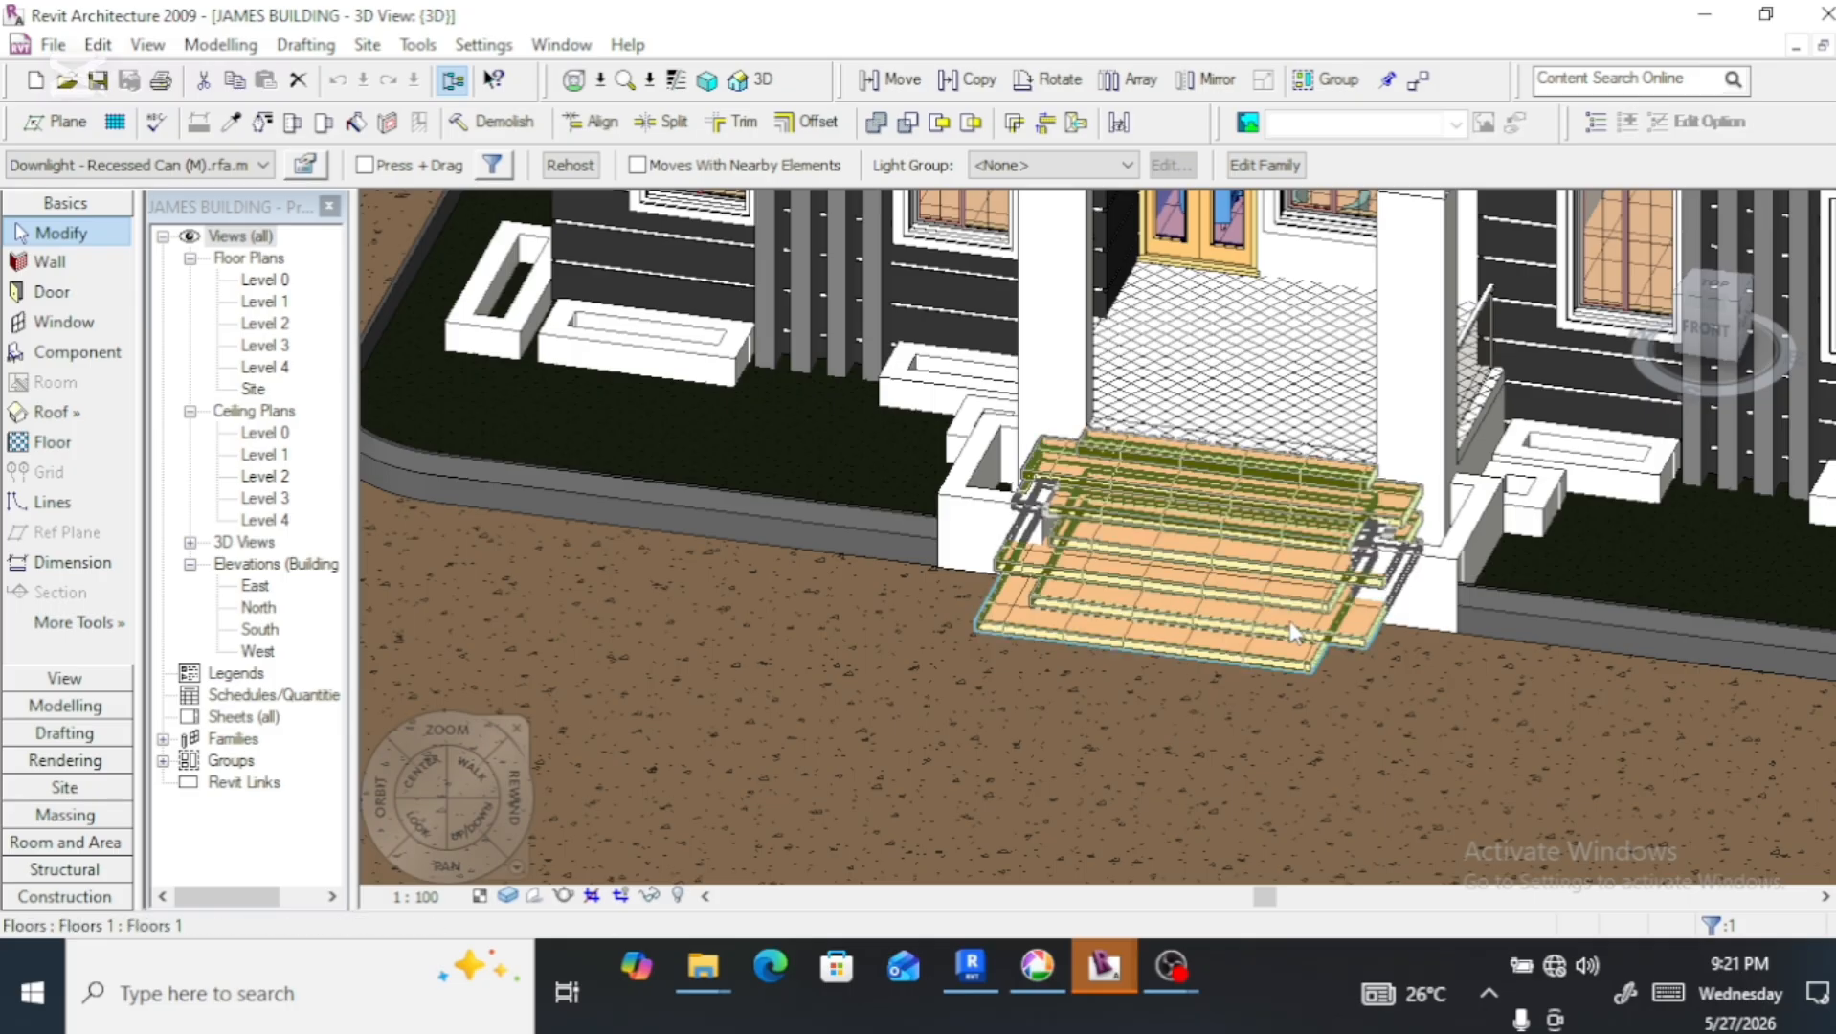
{"action": "left_click_drag", "start_coordinate": [1725, 330], "coordinate": [1740, 335]}
{"action": "left_click", "coordinate": [1740, 333]}
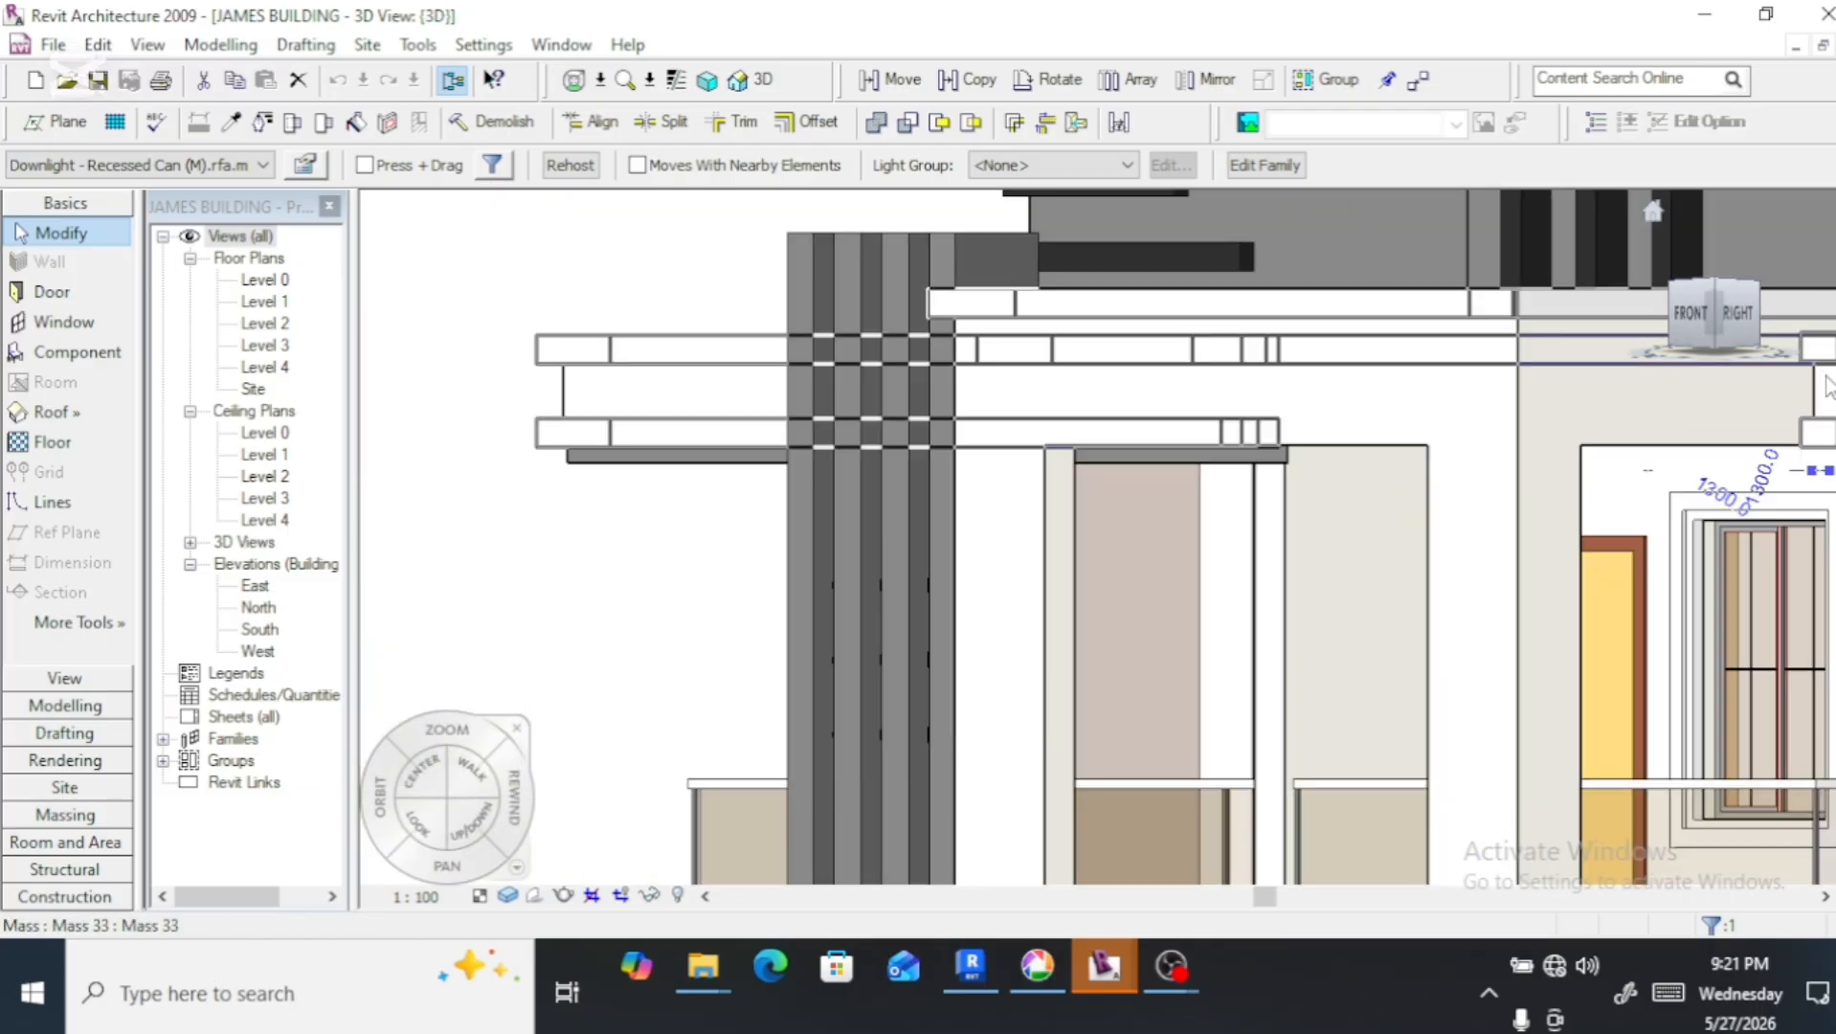
{"action": "left_click", "coordinate": [1723, 316]}
{"action": "mouse_move", "coordinate": [1726, 311]}
{"action": "left_mouse_down"}
{"action": "mouse_move", "coordinate": [1723, 291]}
{"action": "mouse_move", "coordinate": [1718, 339]}
{"action": "mouse_move", "coordinate": [1713, 295]}
{"action": "left_mouse_up"}
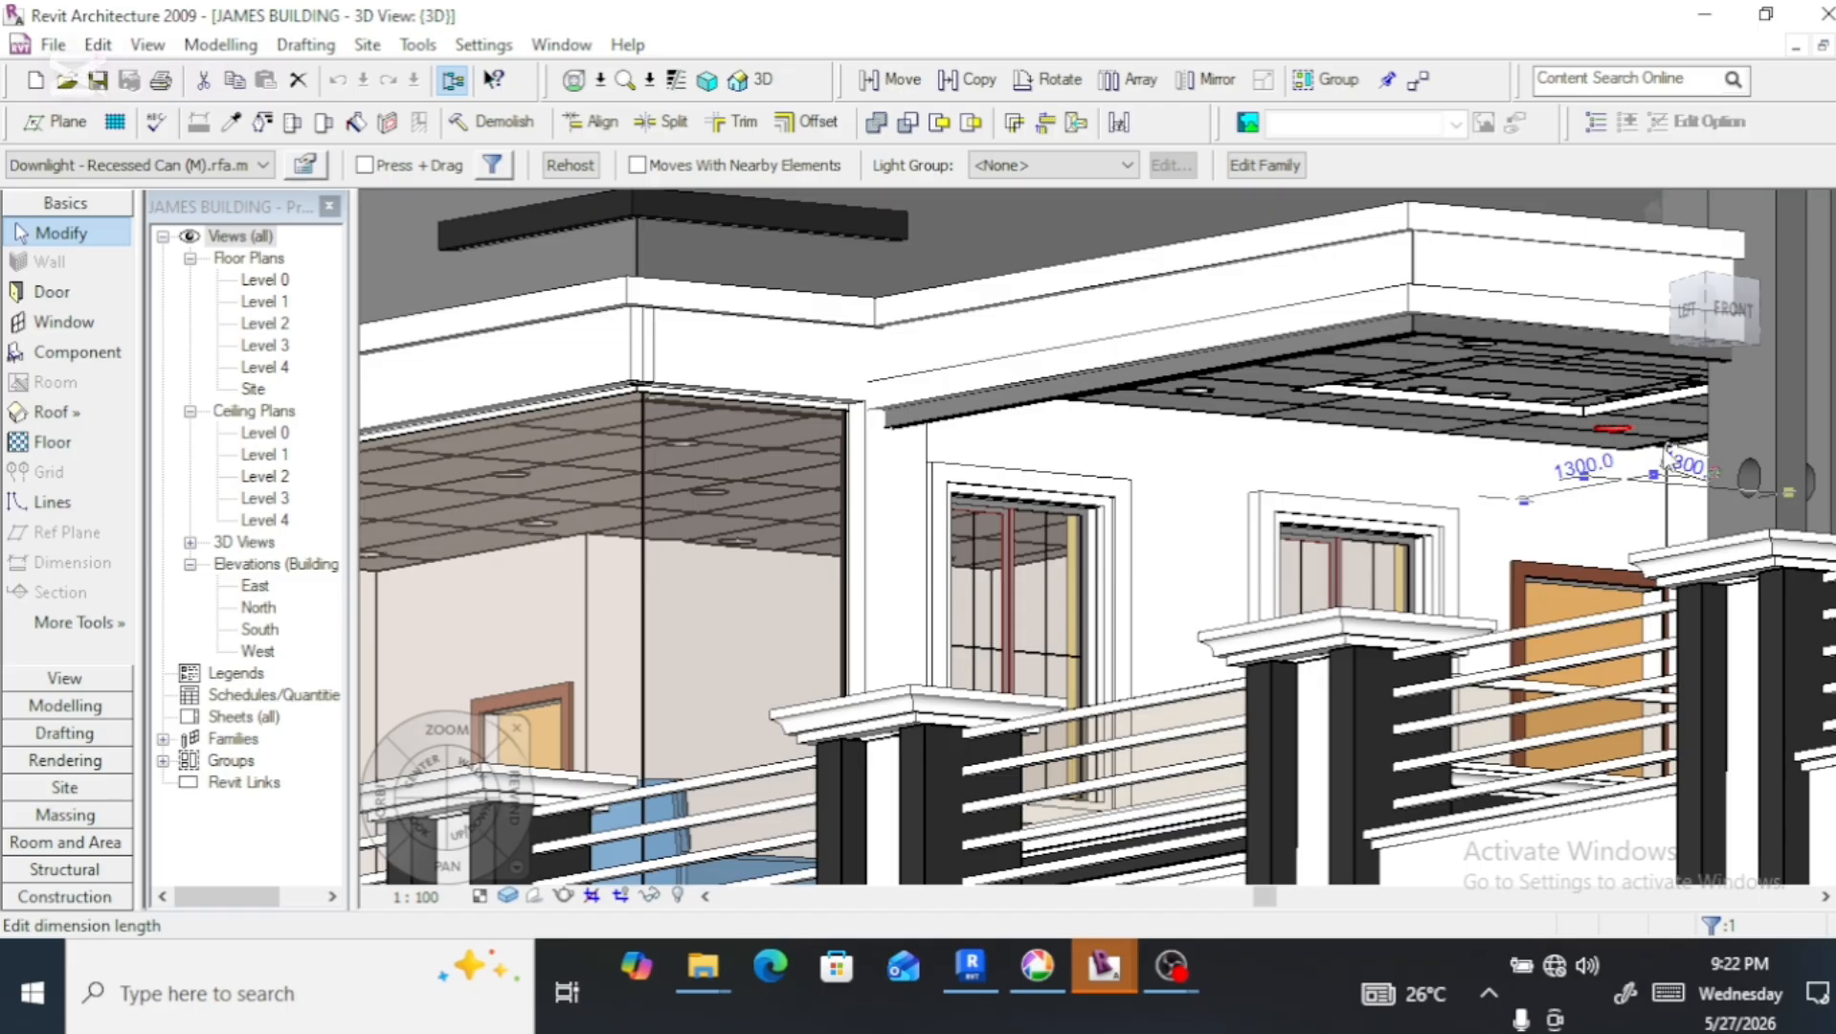
{"action": "scroll", "coordinate": [1665, 461], "scroll_direction": "up", "scroll_amount": 4}
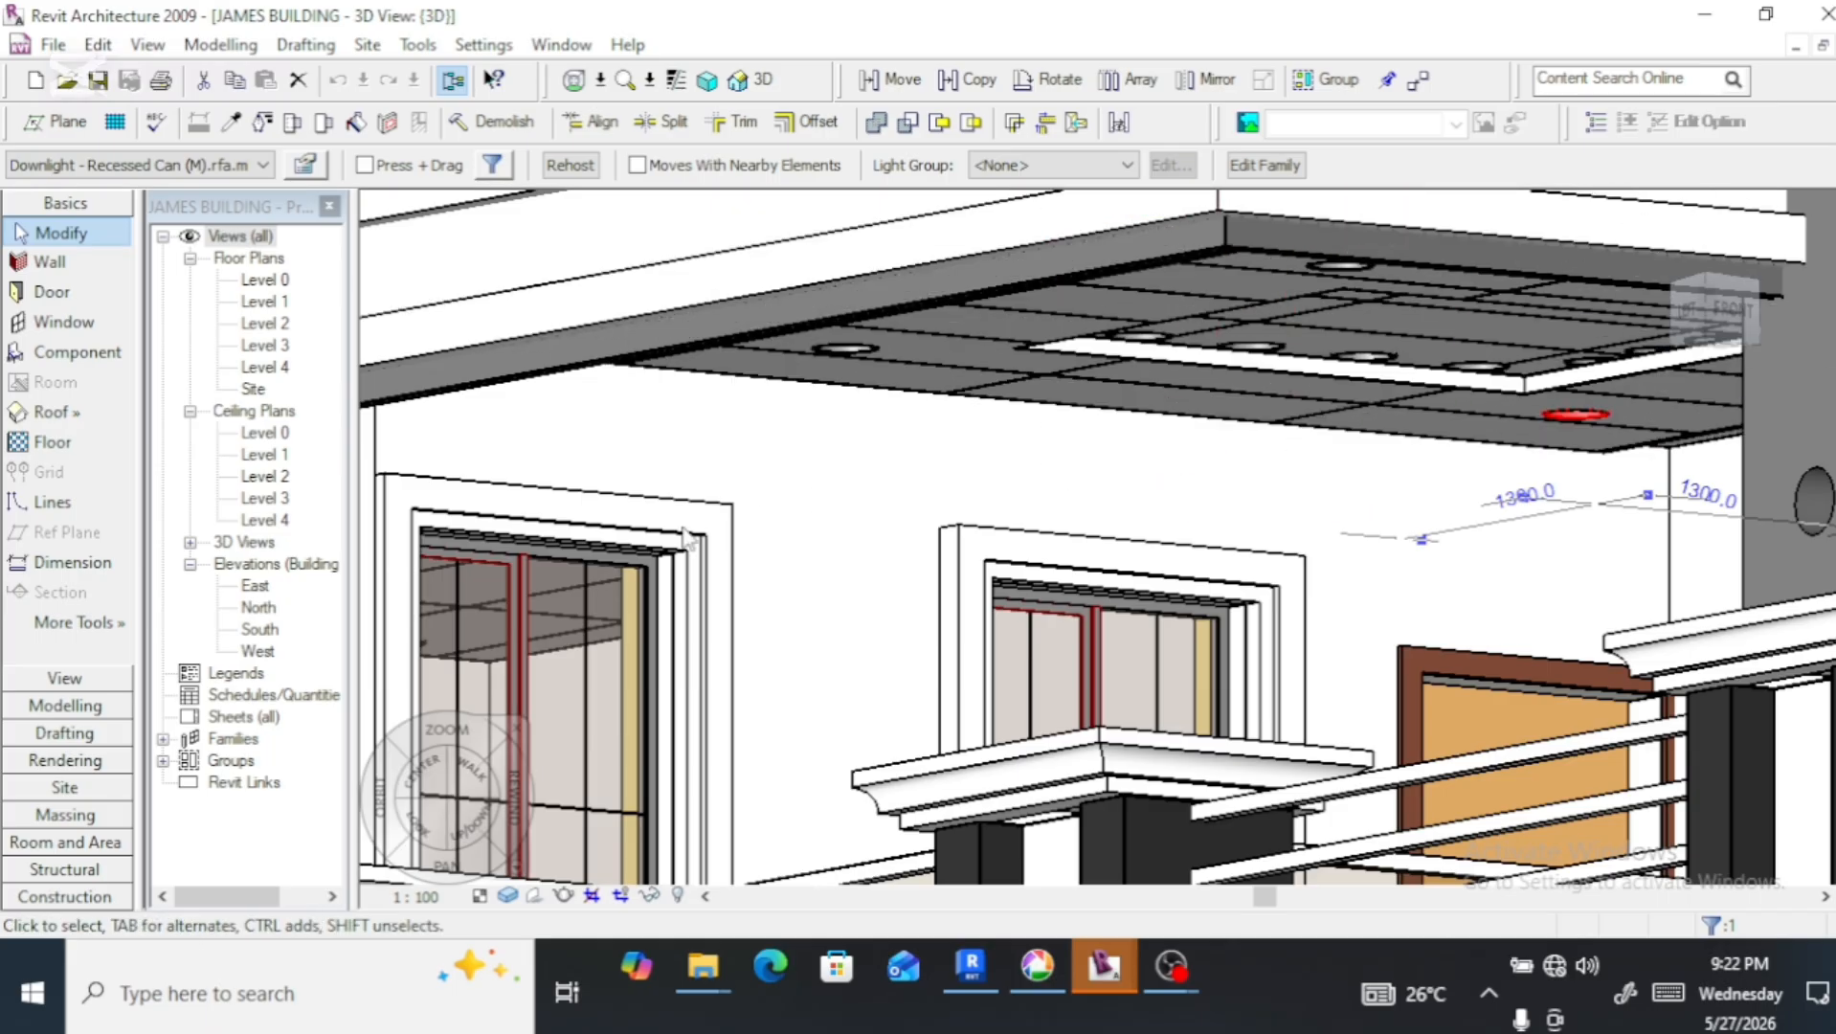
Open the Level 2 reflected ceiling plan at the ceiling with the nested rectangular recesses and clear the selection
{"action": "double_click", "coordinate": [256, 455]}
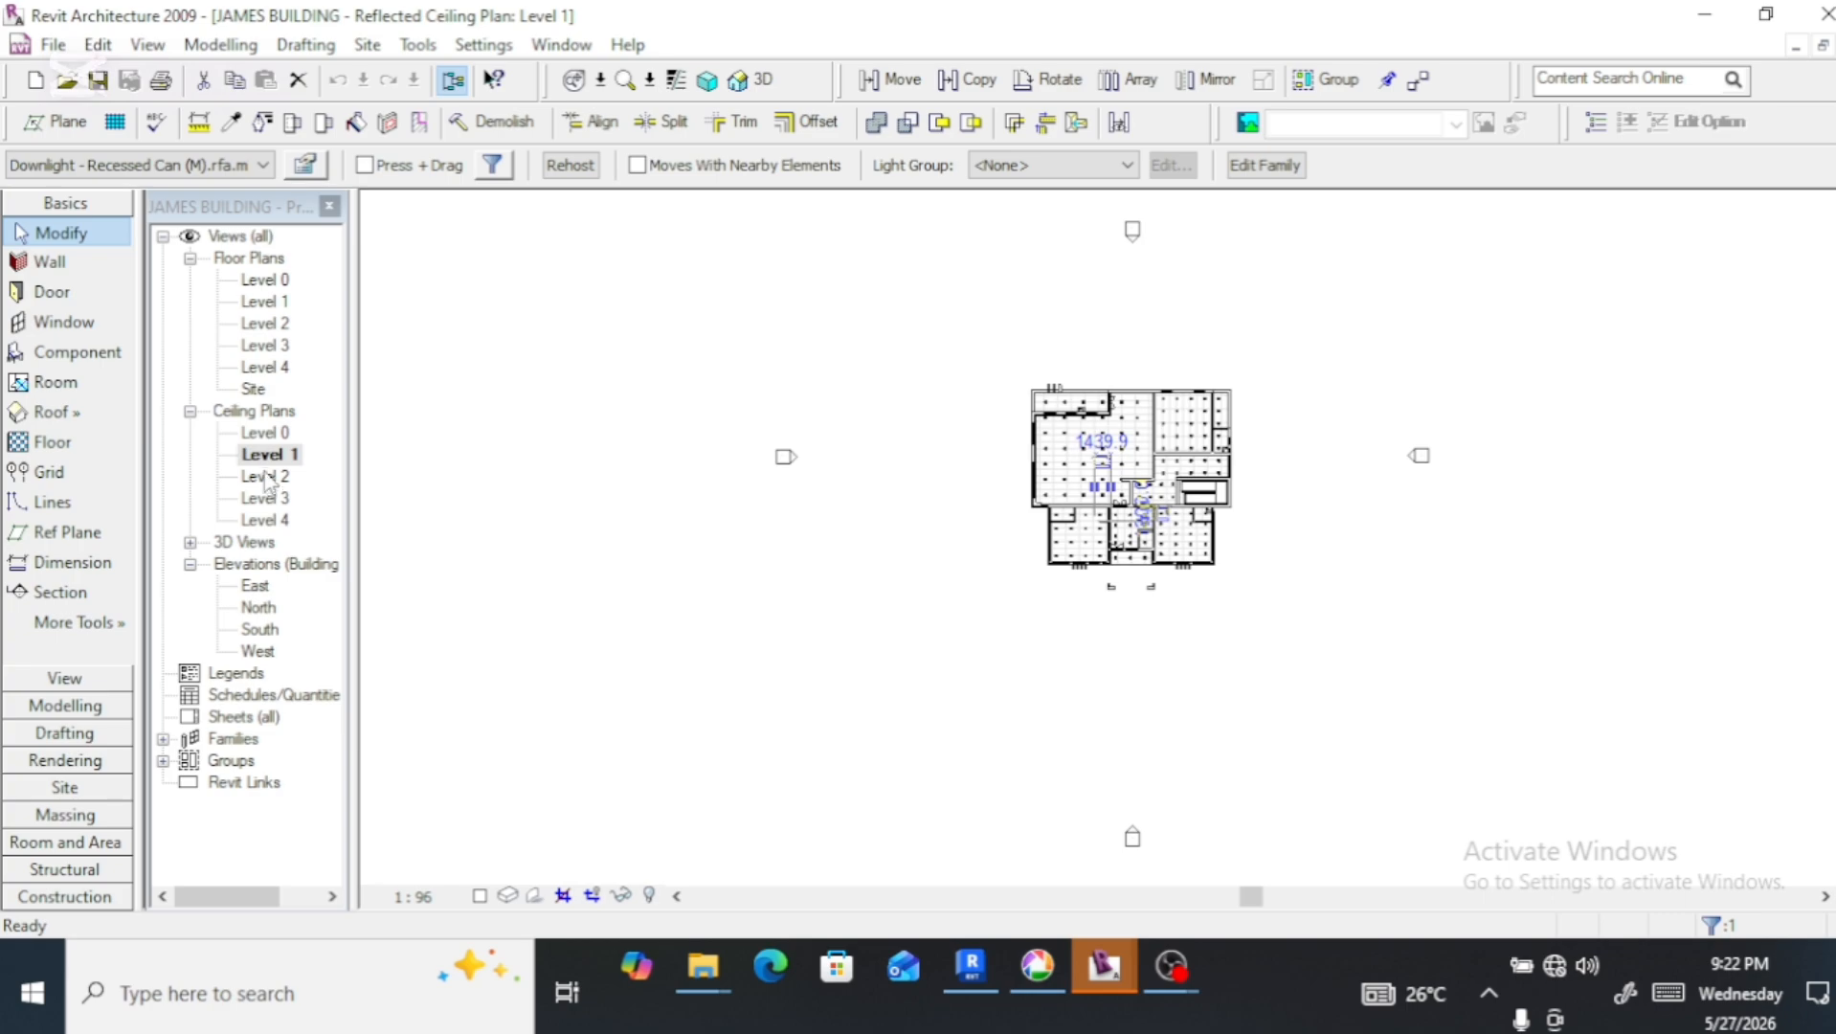
{"action": "double_click", "coordinate": [267, 477]}
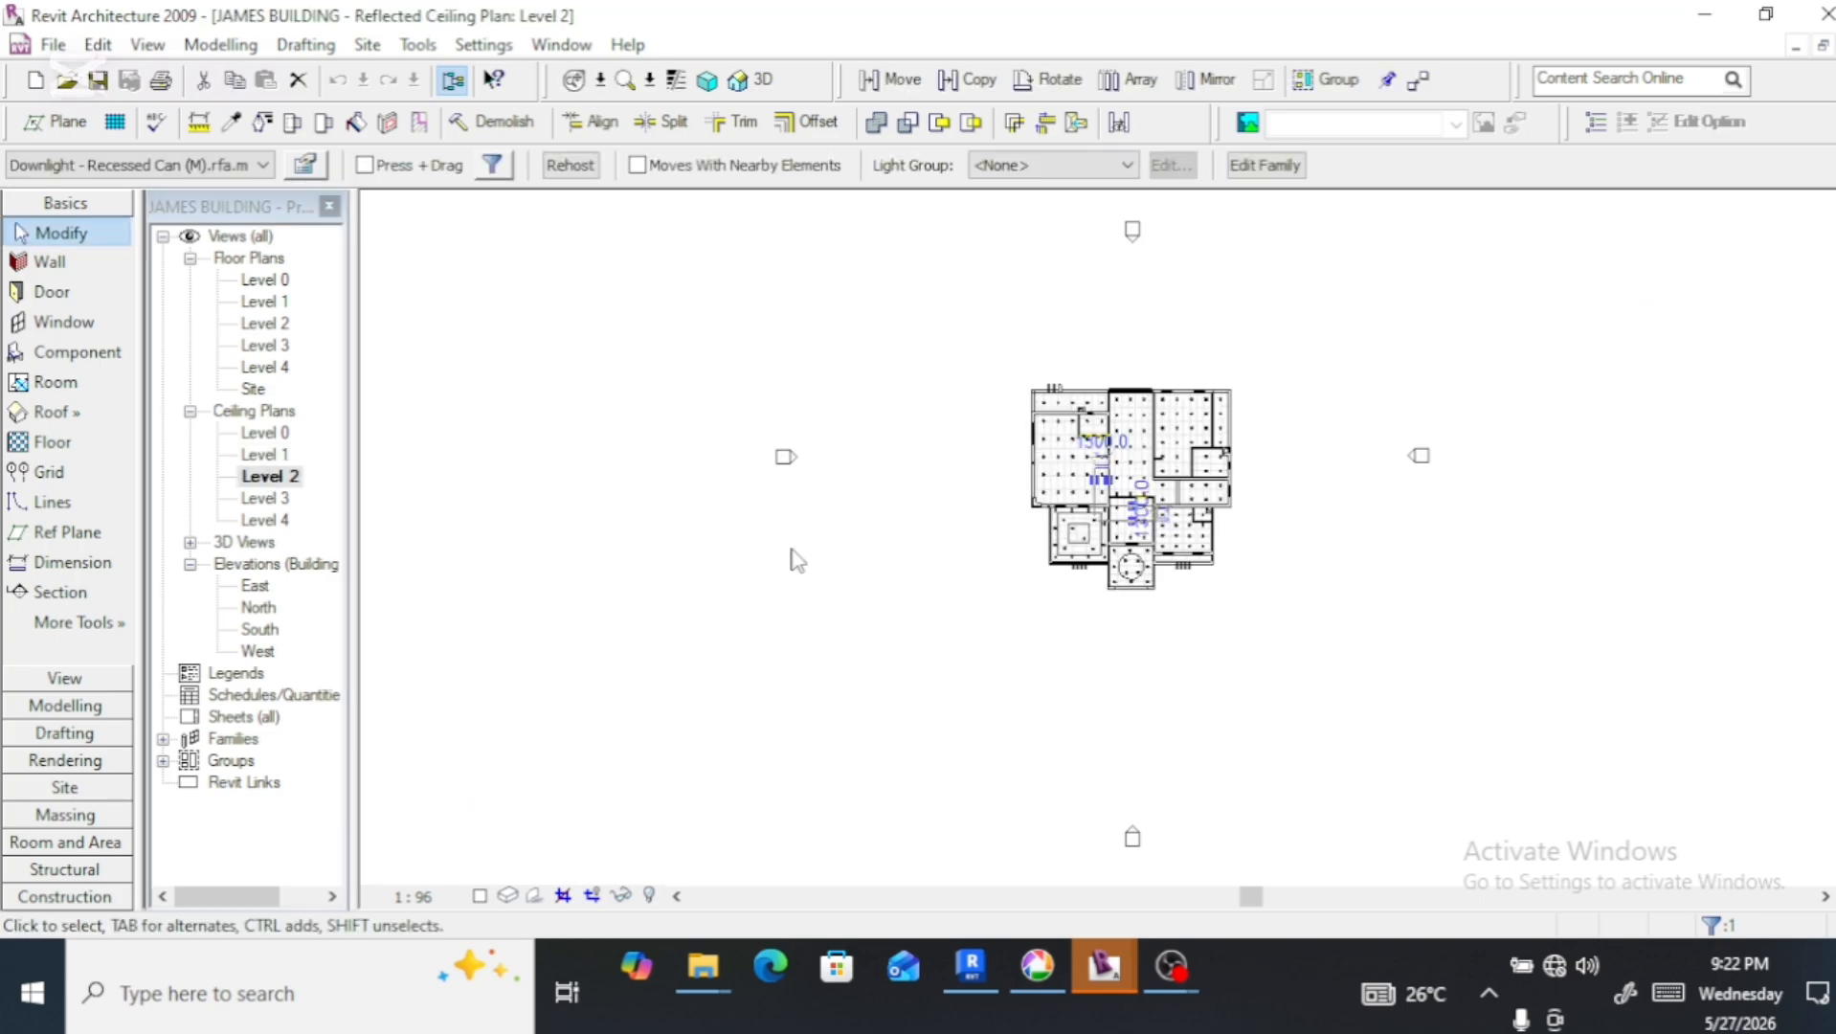
{"action": "scroll", "coordinate": [1097, 677], "scroll_direction": "up", "scroll_amount": 8}
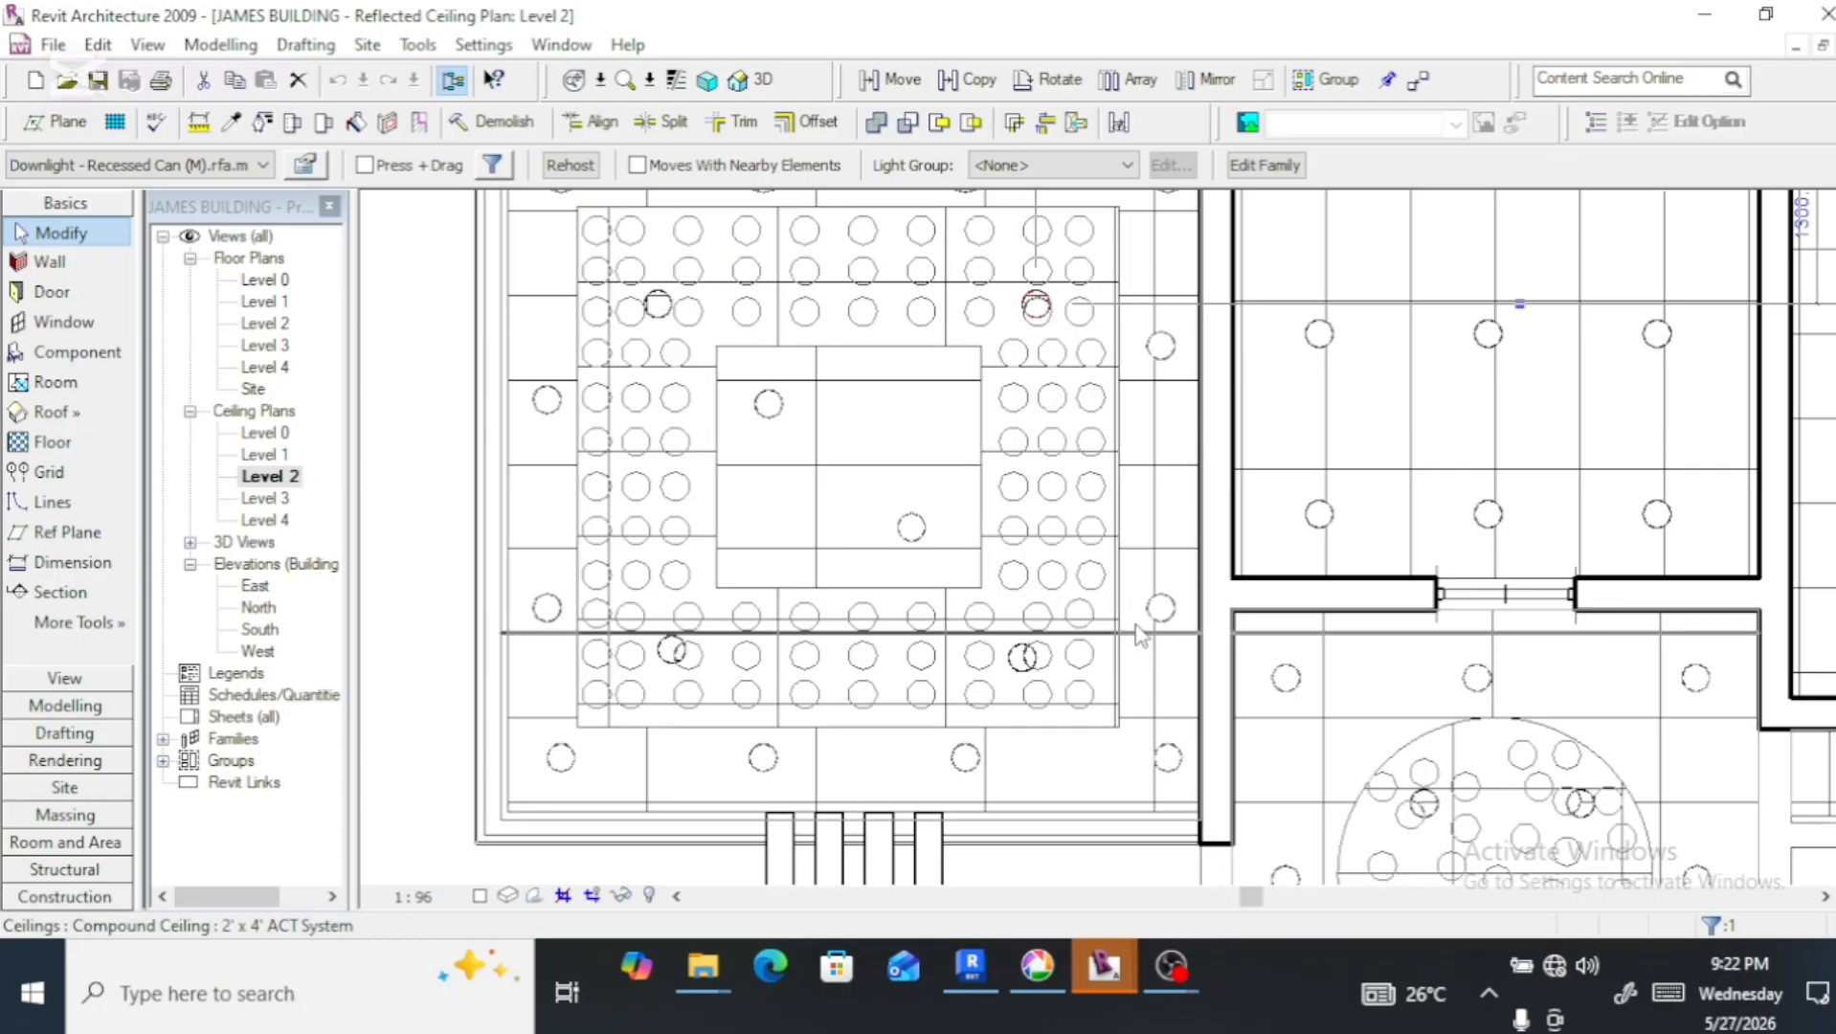
{"action": "left_click", "coordinate": [1139, 633]}
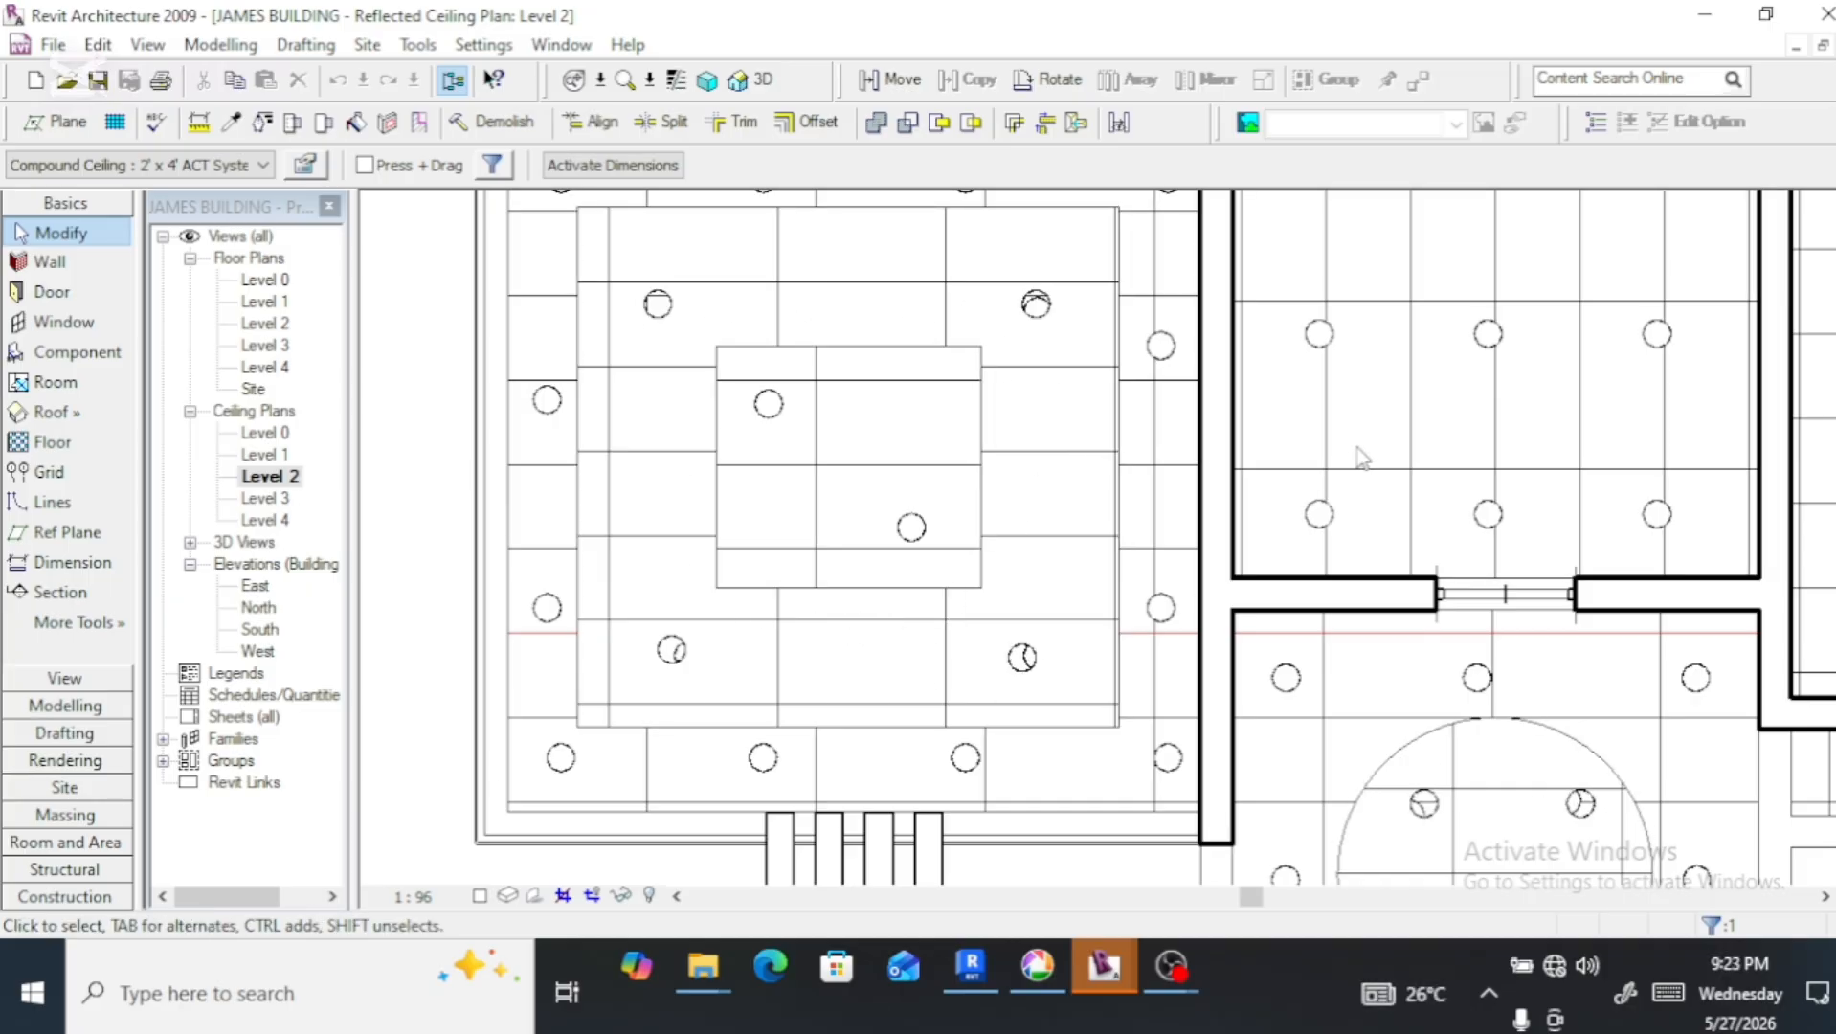
{"action": "right_click", "coordinate": [1370, 398]}
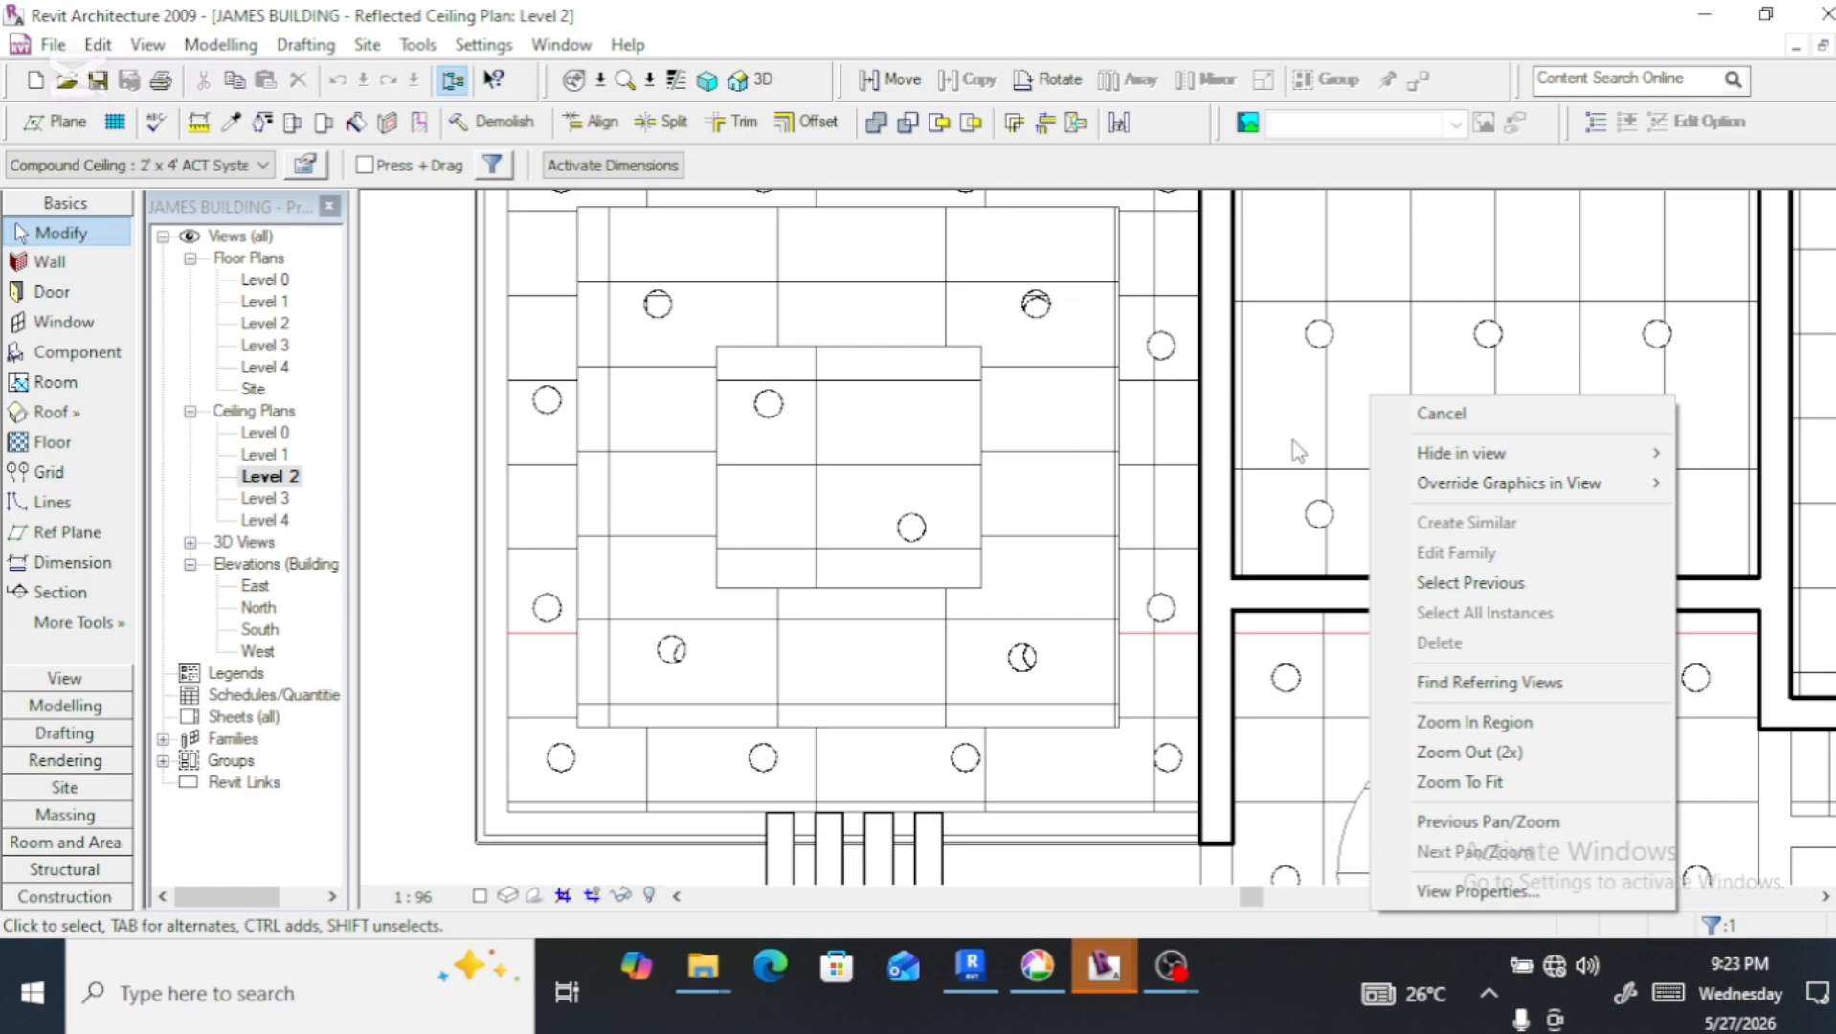
{"action": "left_click", "coordinate": [1439, 413]}
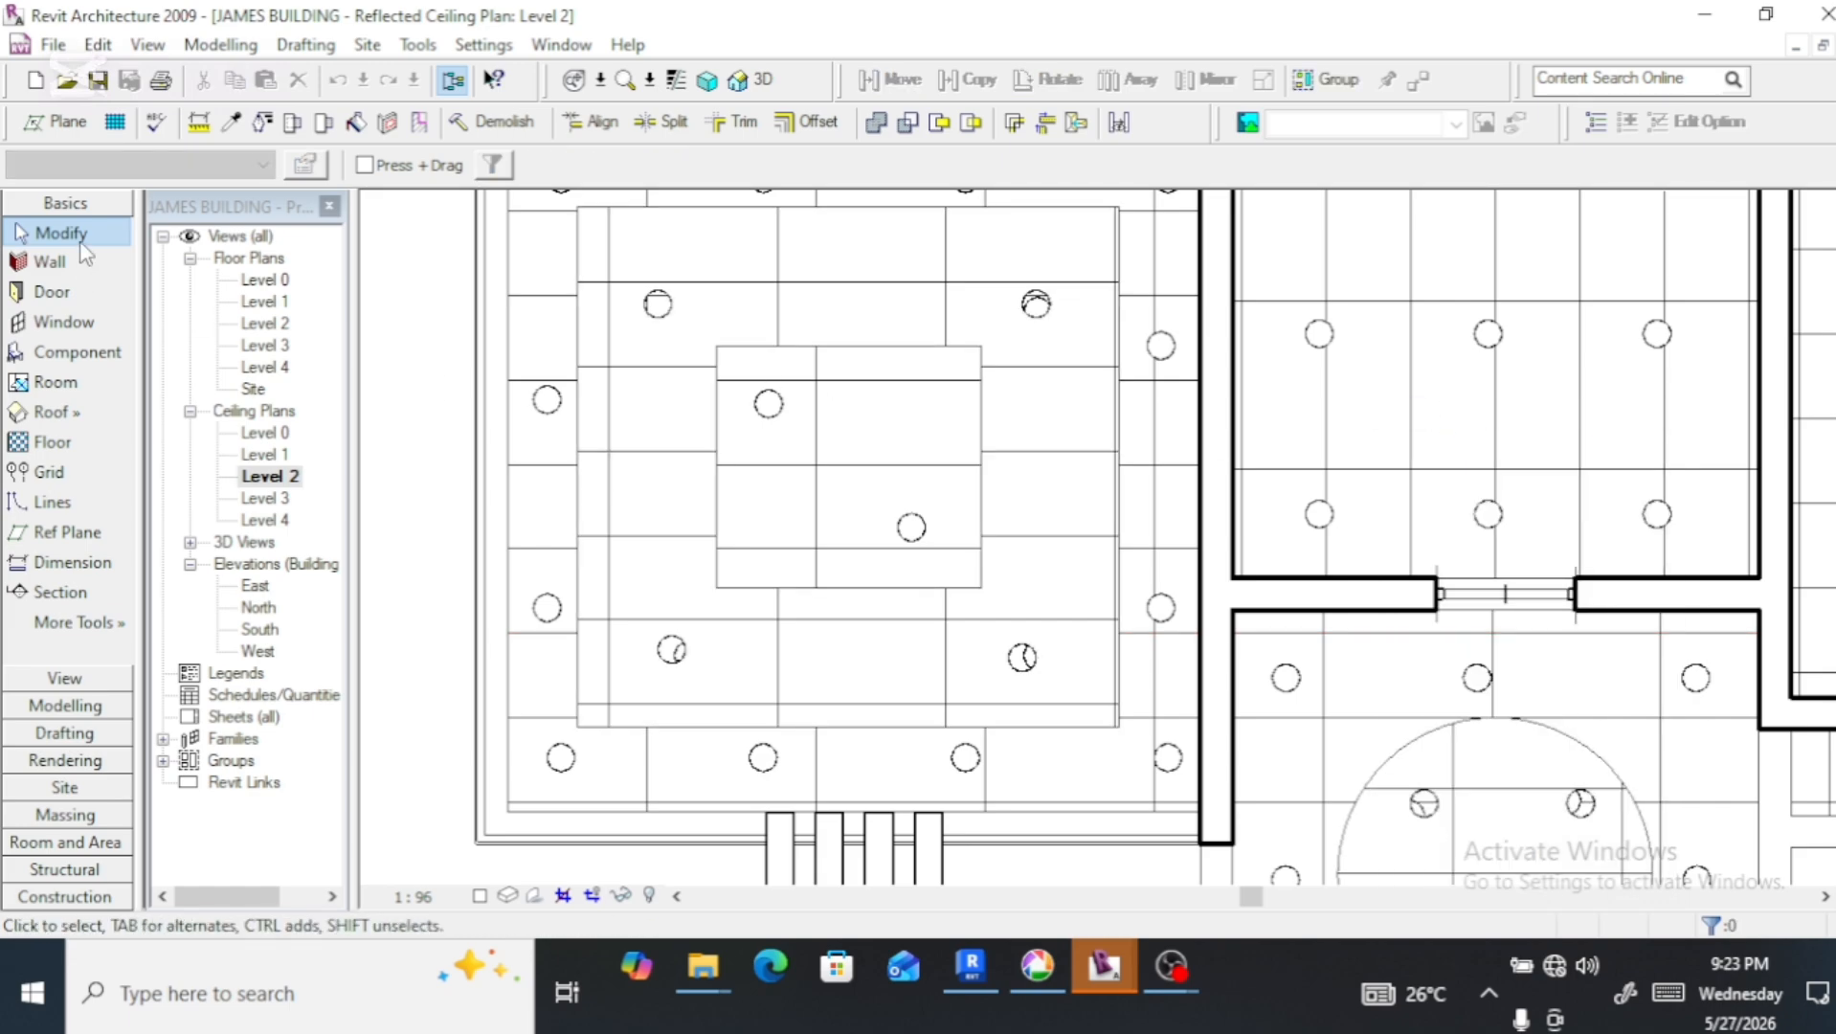
{"action": "left_click", "coordinate": [56, 46]}
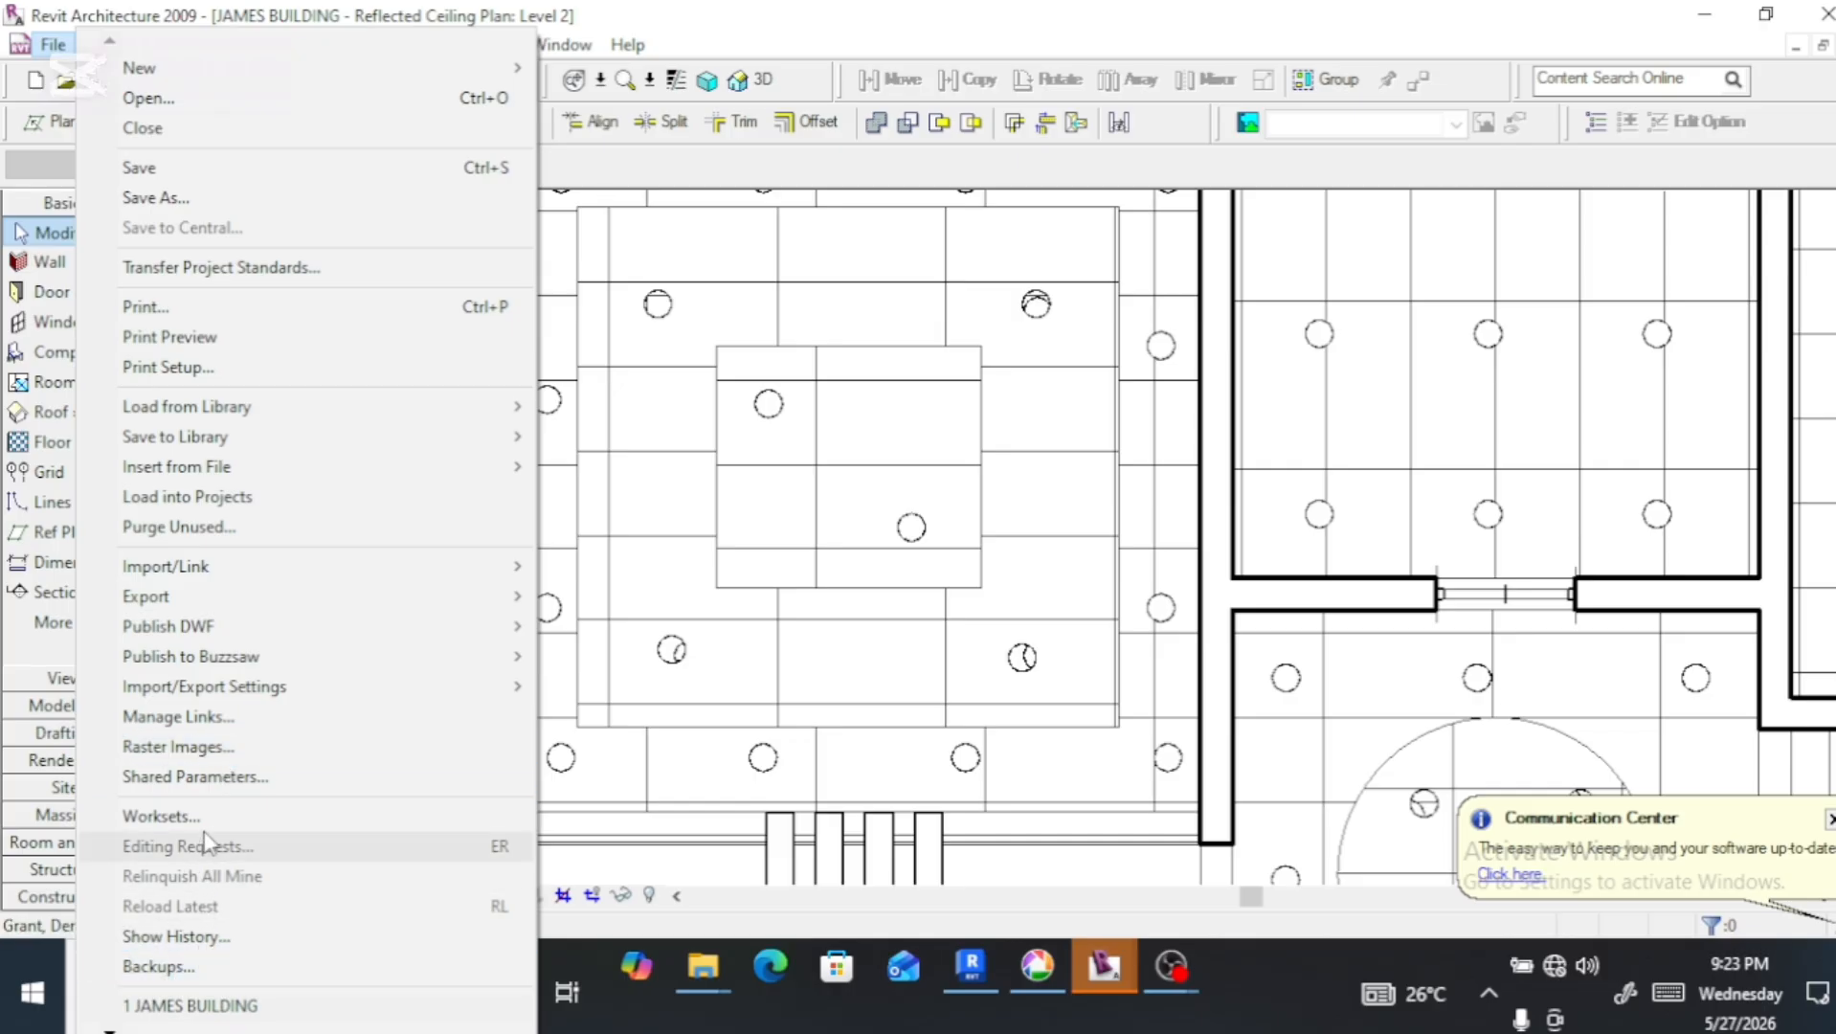
{"action": "left_click", "coordinate": [847, 49]}
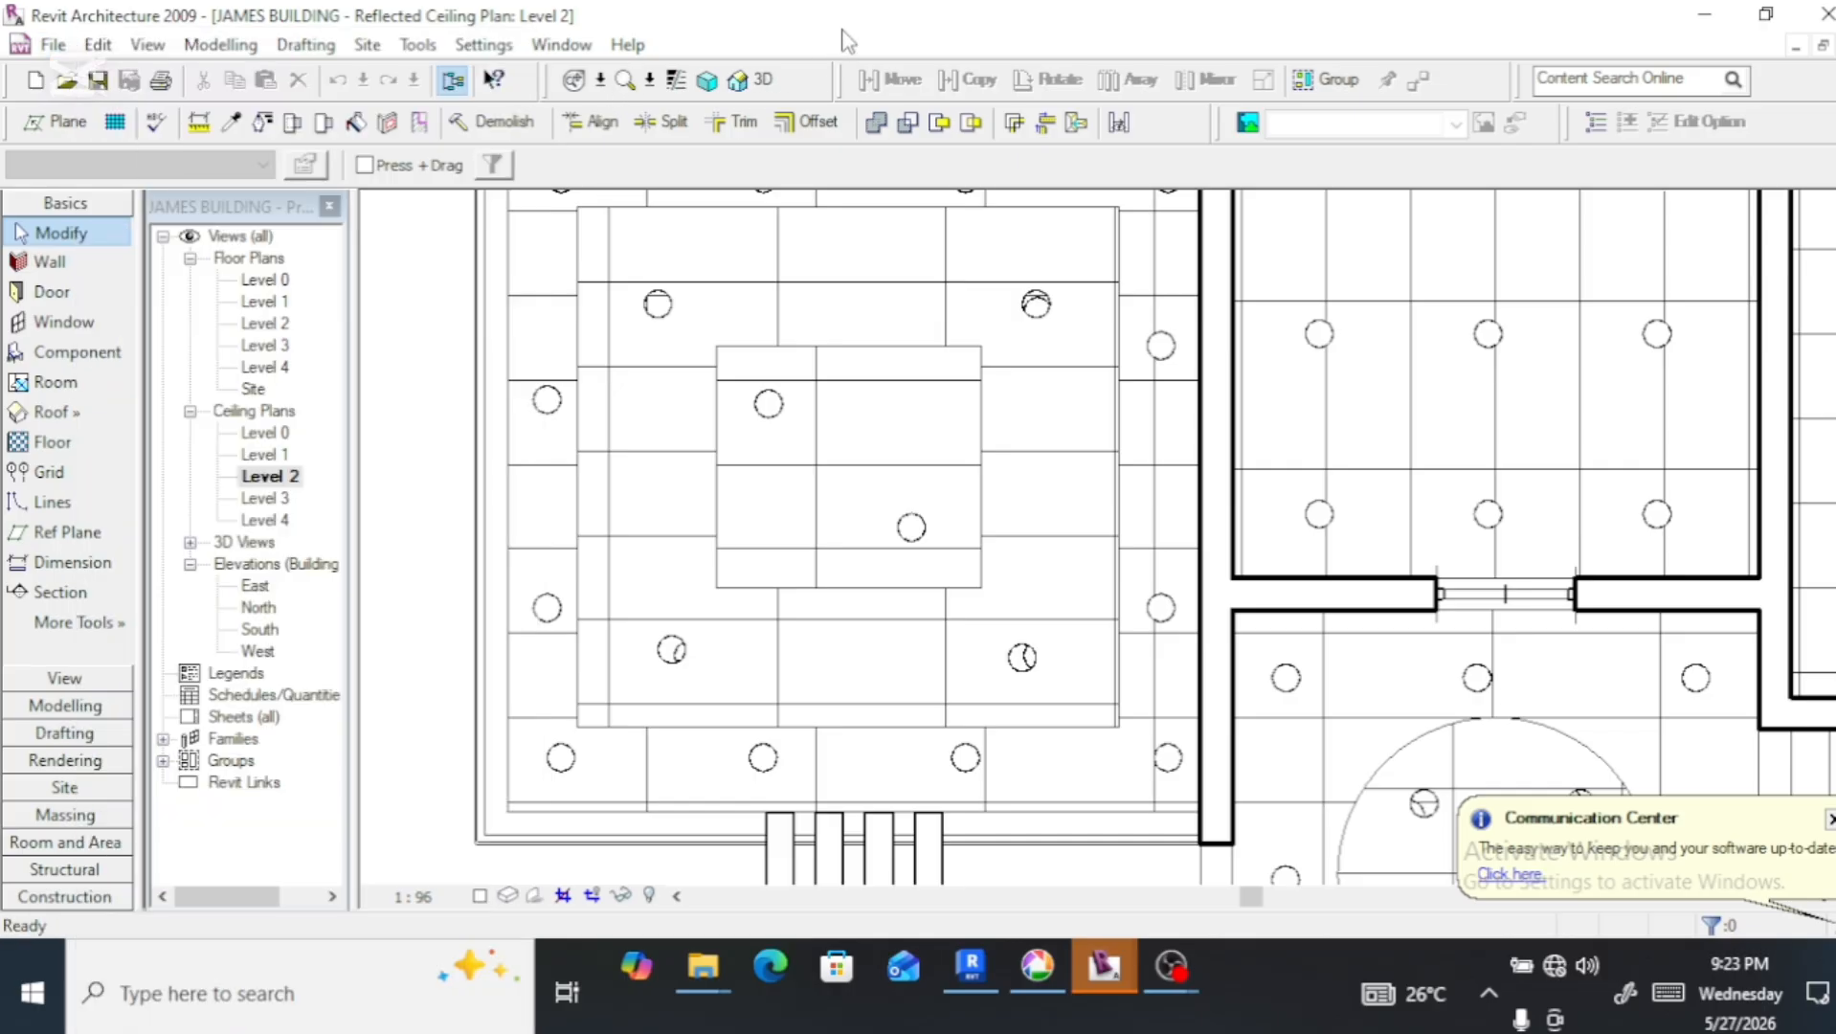
Create an in-place family in the Lighting Fixtures category, keeping the suggested name Lighting Fixtures 1
{"action": "left_click", "coordinate": [226, 46]}
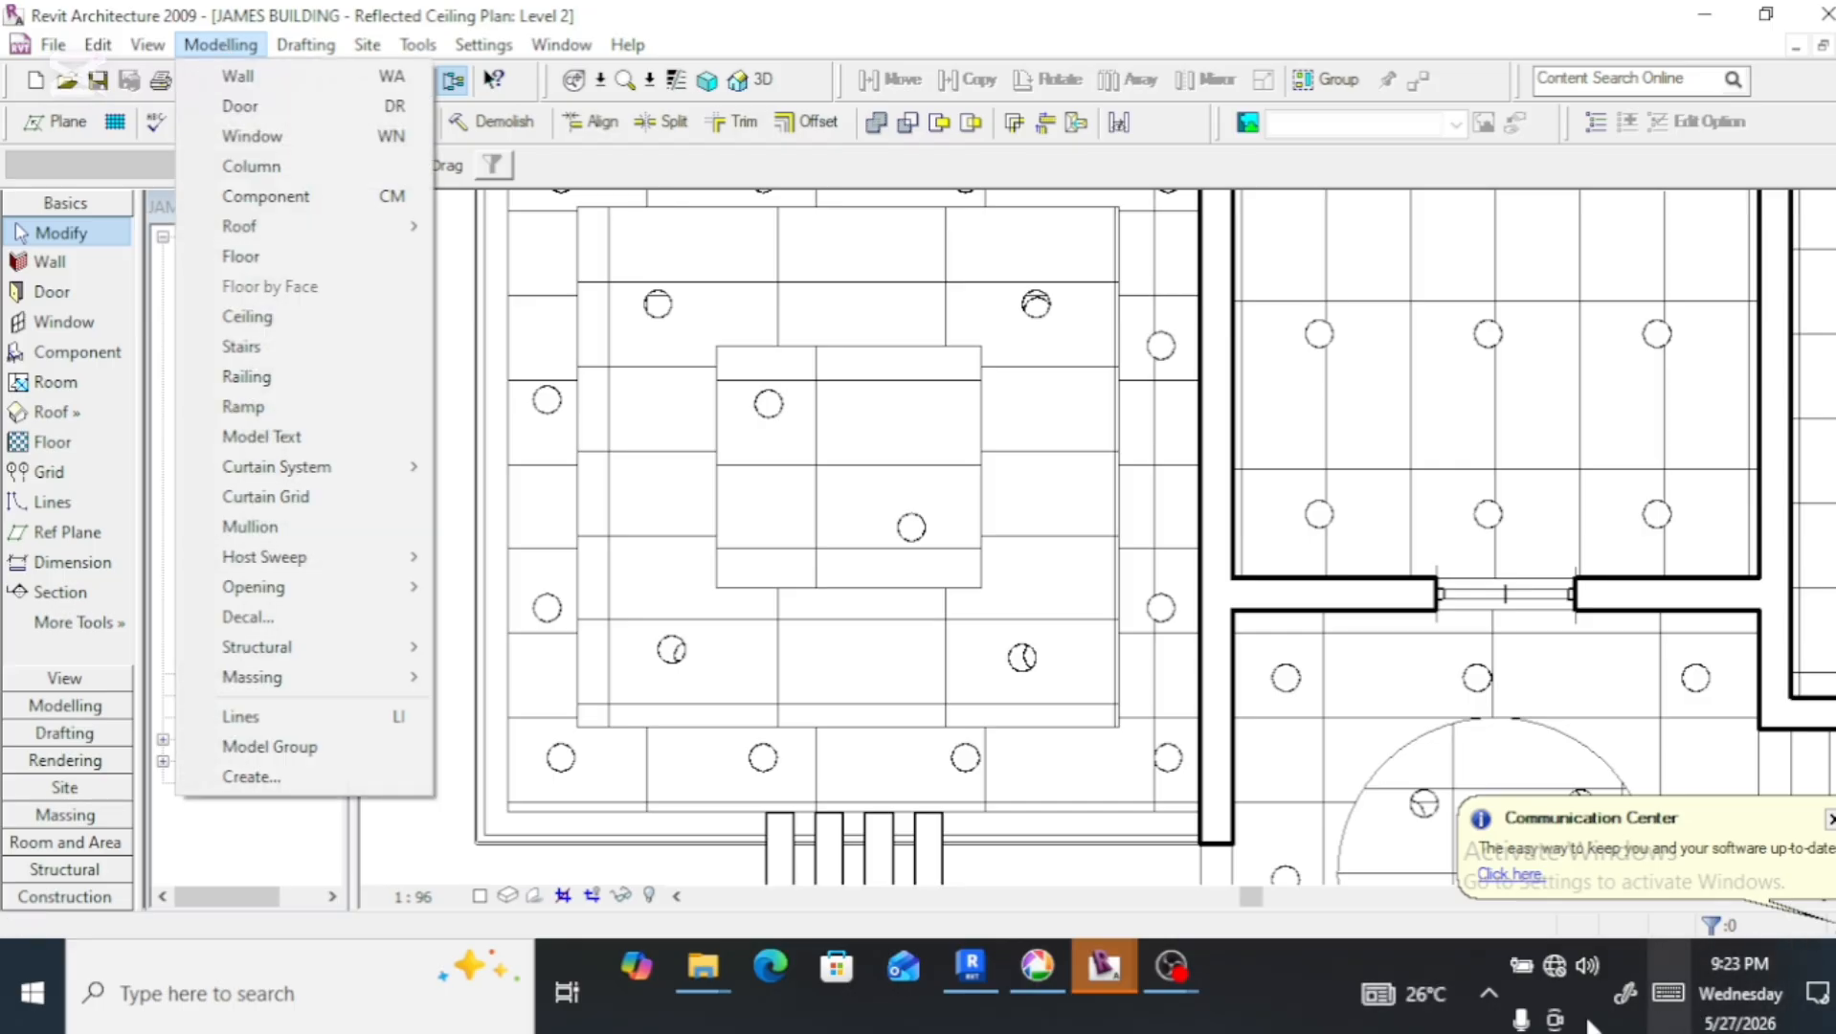
{"action": "left_click", "coordinate": [279, 776]}
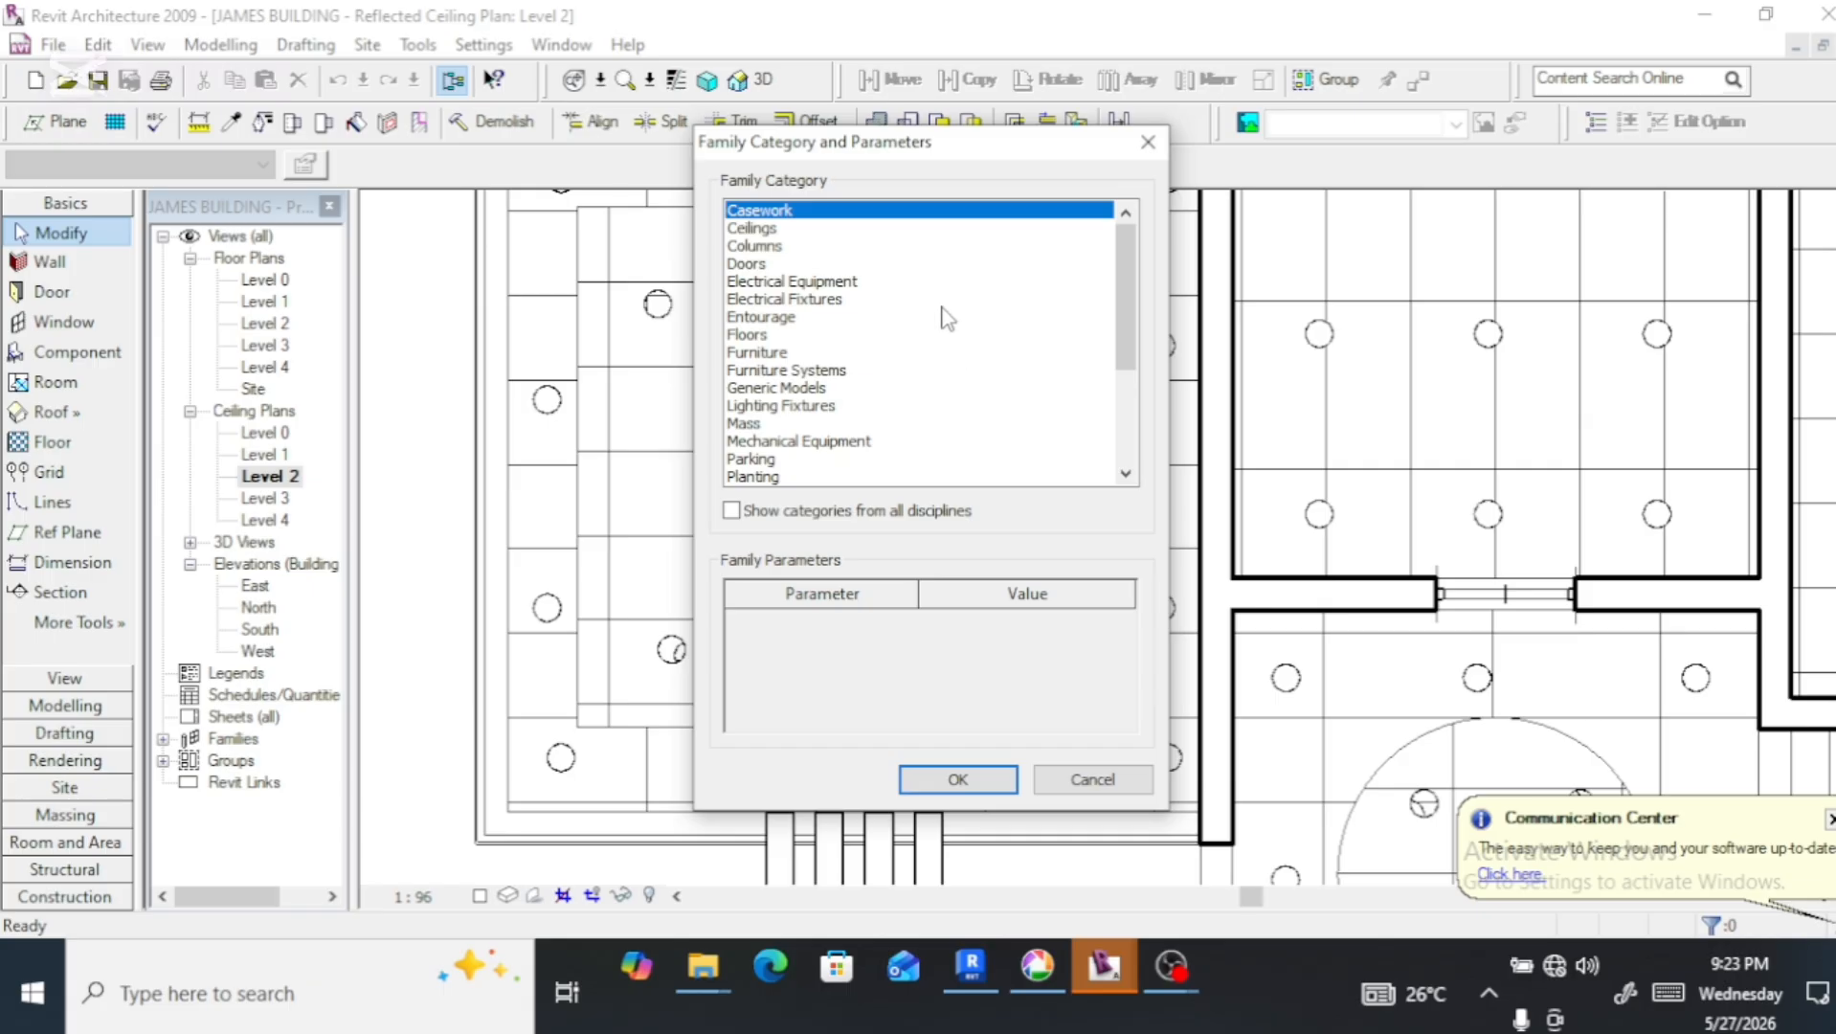
{"action": "scroll", "coordinate": [933, 314], "scroll_direction": "down", "scroll_amount": 3}
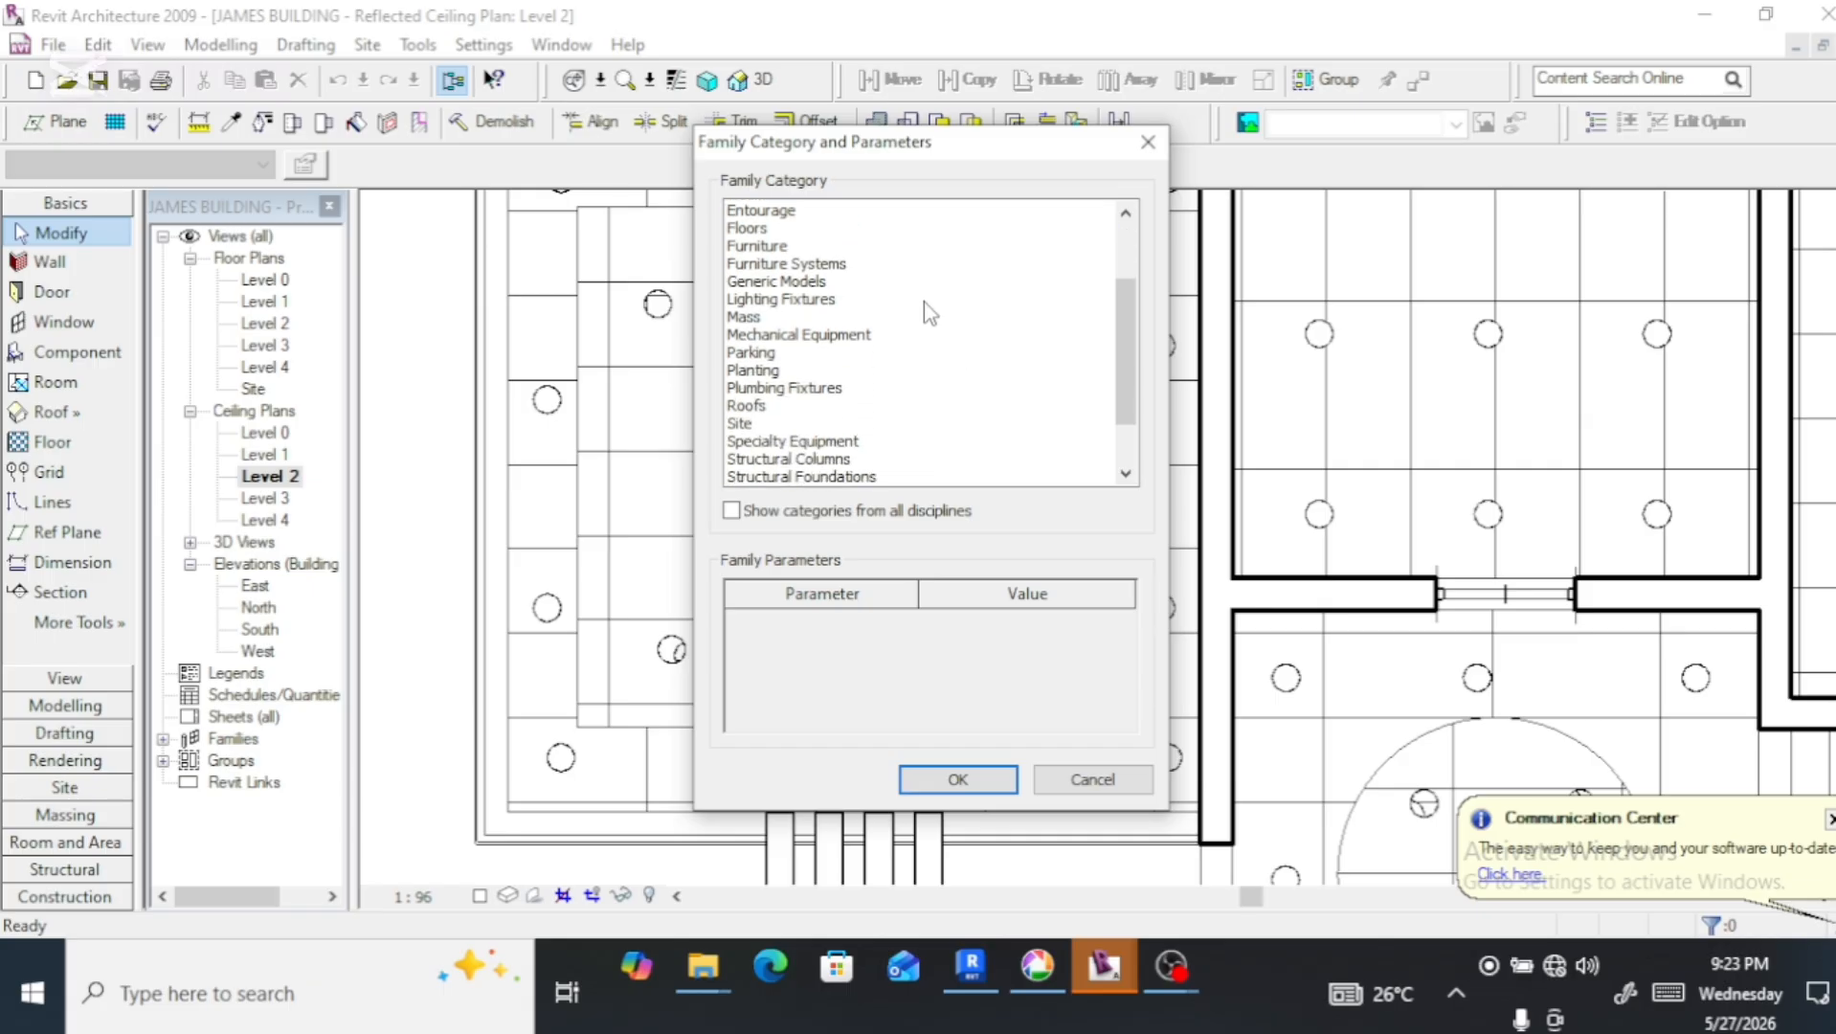
{"action": "left_click", "coordinate": [770, 300]}
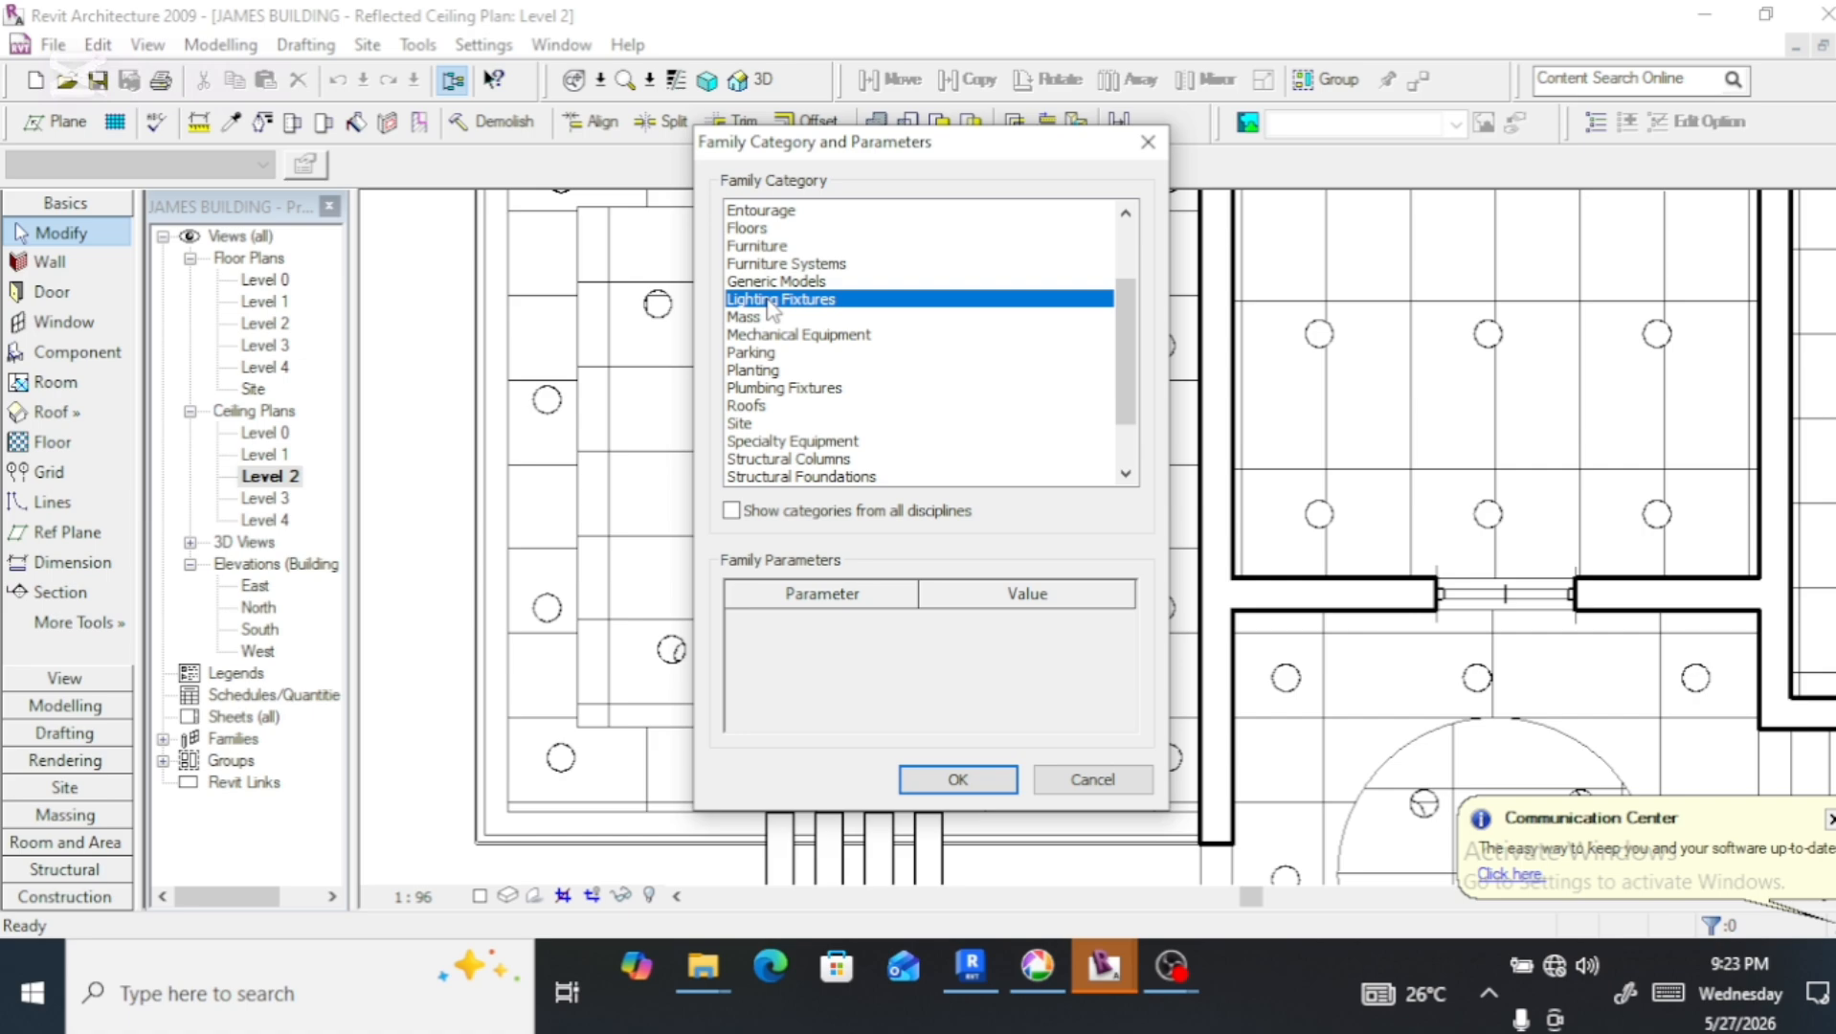
{"action": "left_click_drag", "start_coordinate": [1126, 305], "coordinate": [1119, 361]}
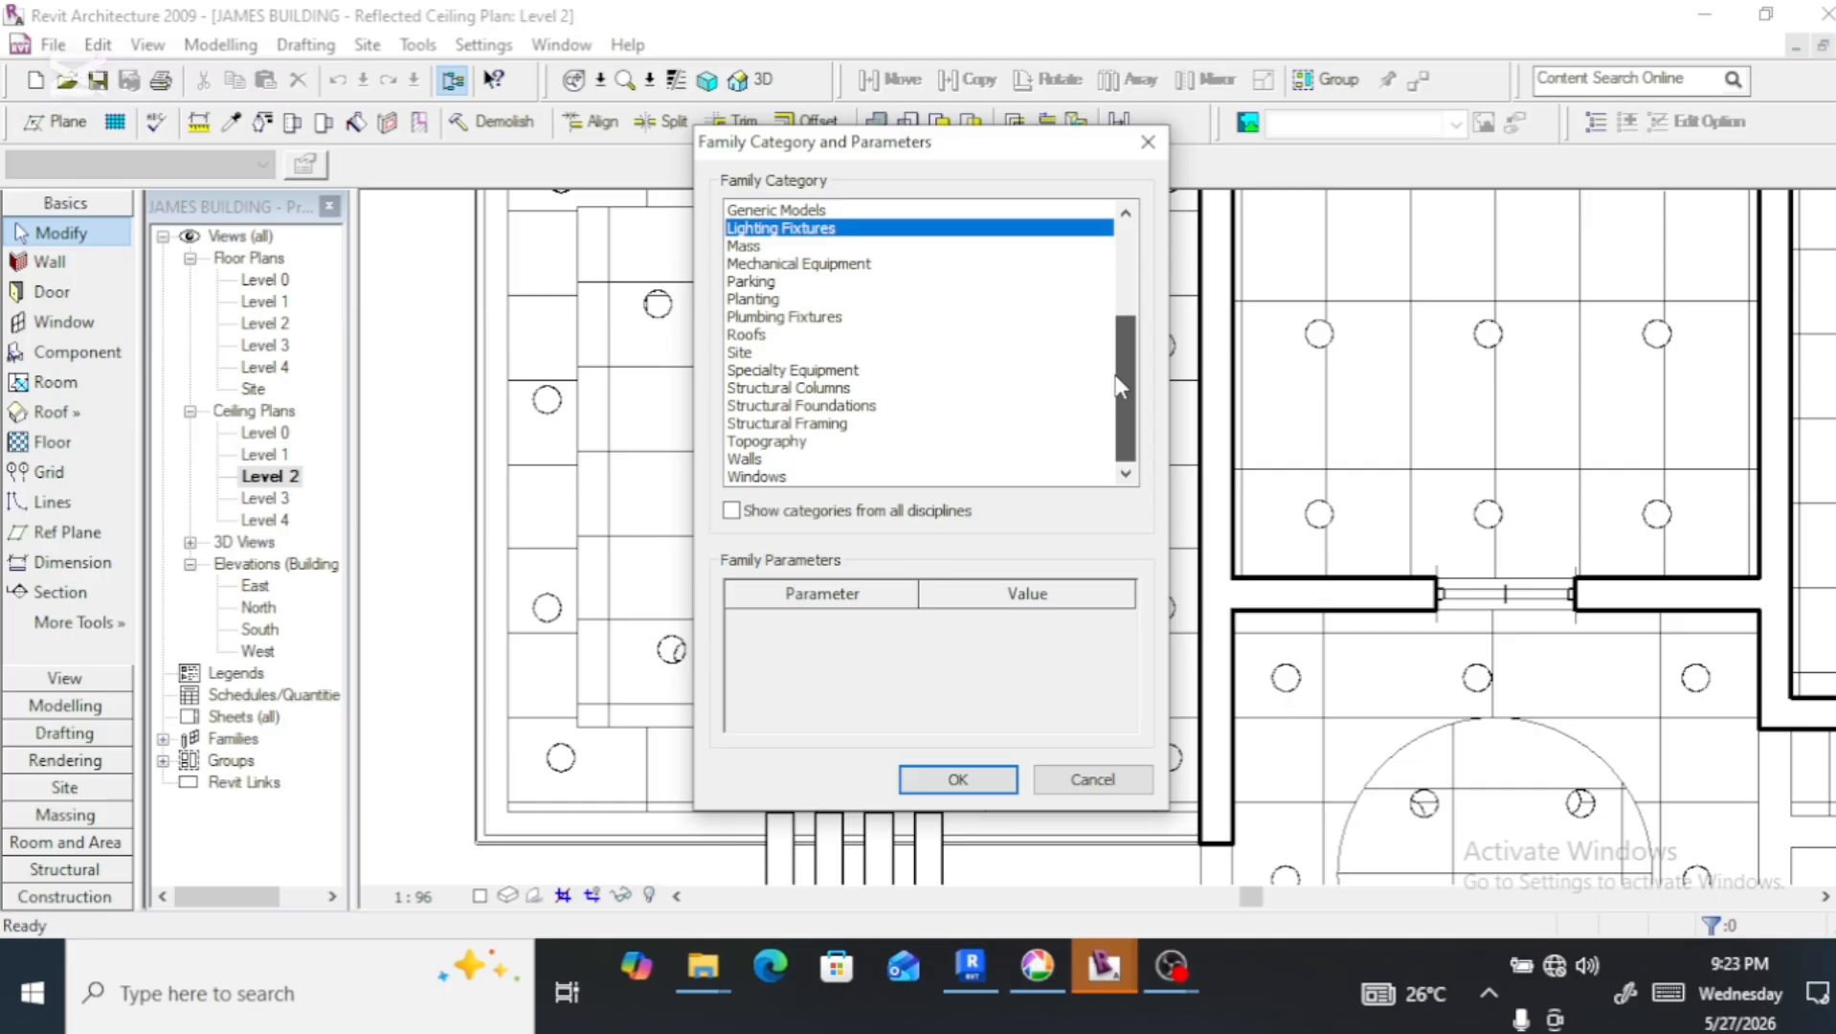
{"action": "left_click_drag", "start_coordinate": [1118, 354], "coordinate": [1119, 302]}
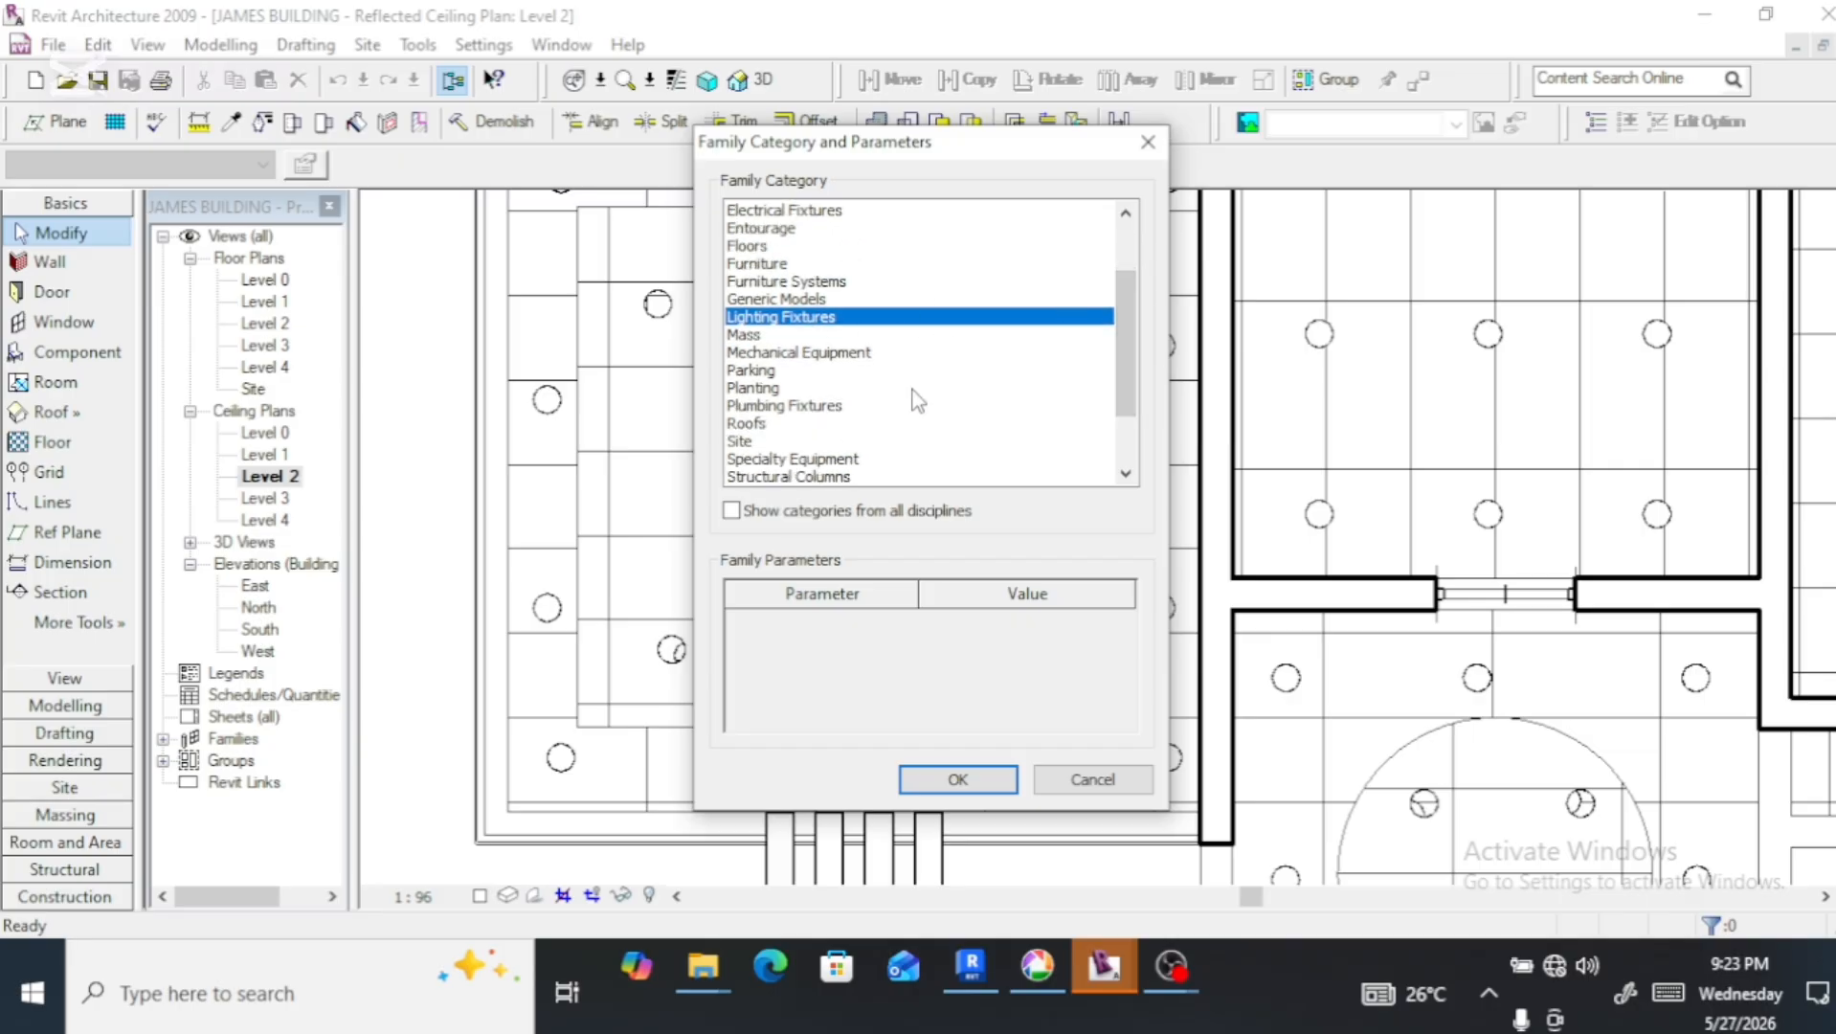
{"action": "left_click", "coordinate": [938, 783]}
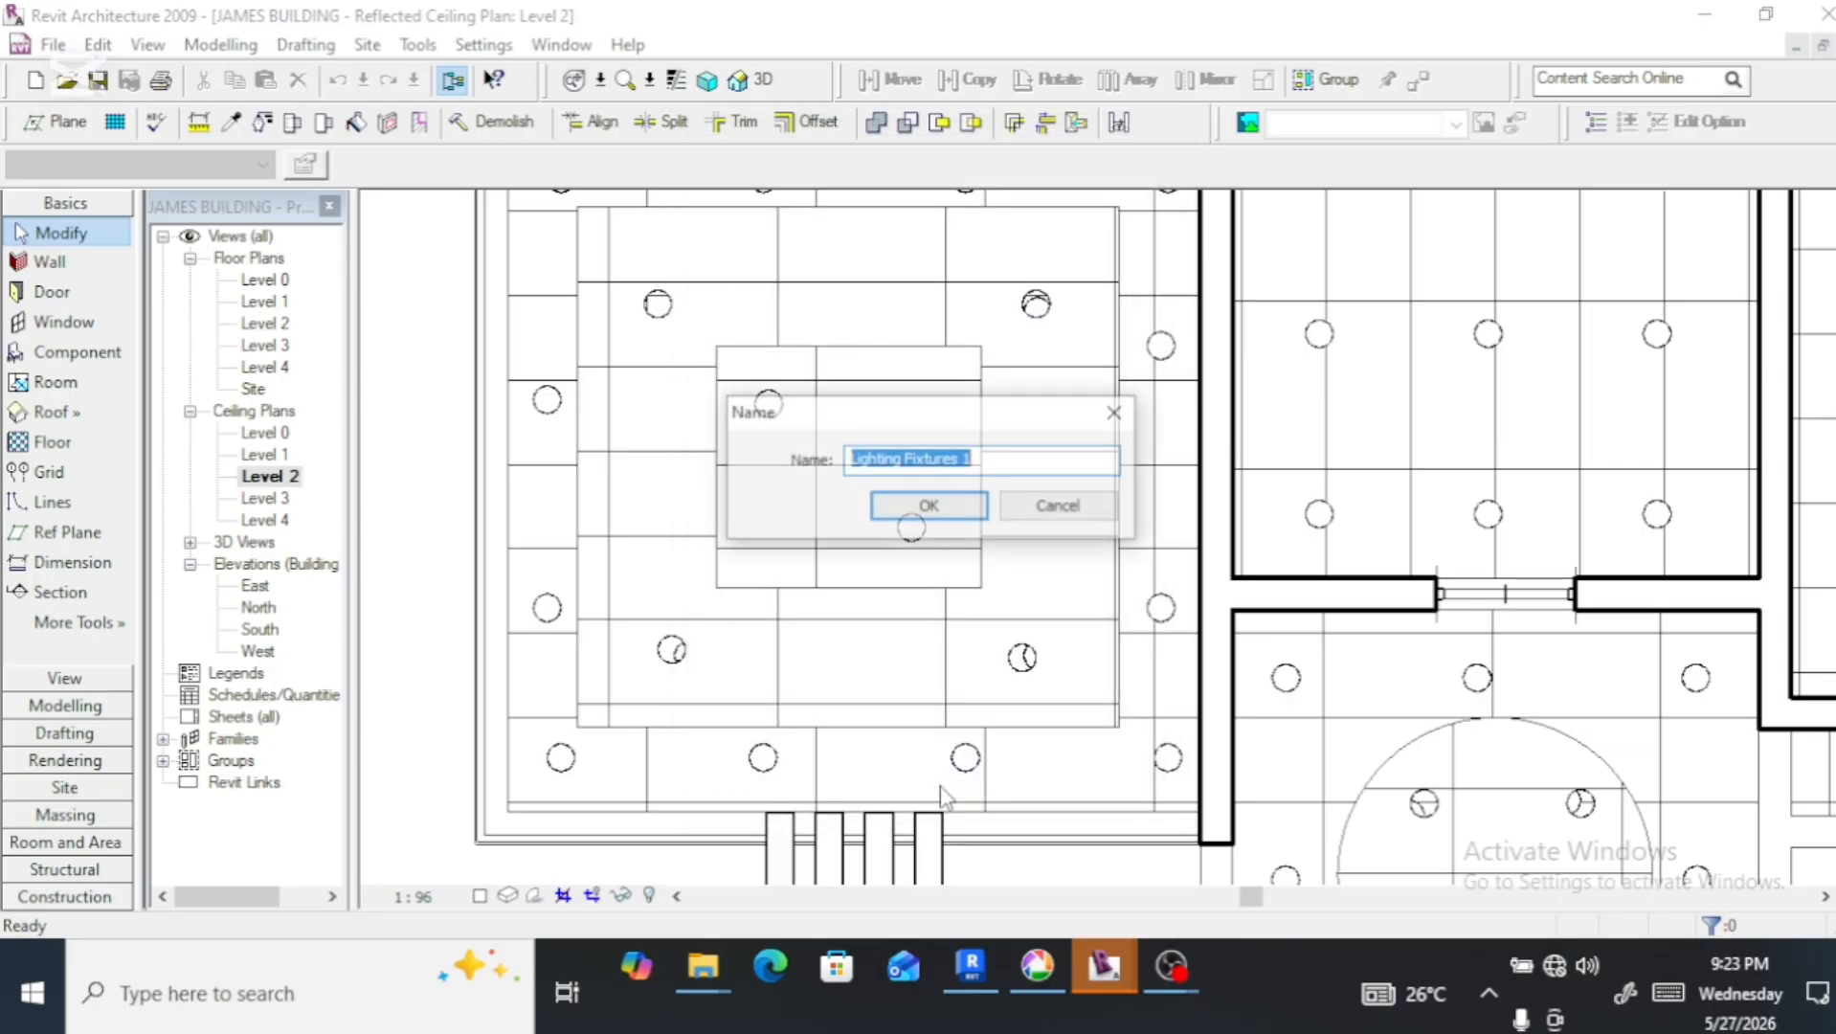
{"action": "left_click", "coordinate": [927, 507]}
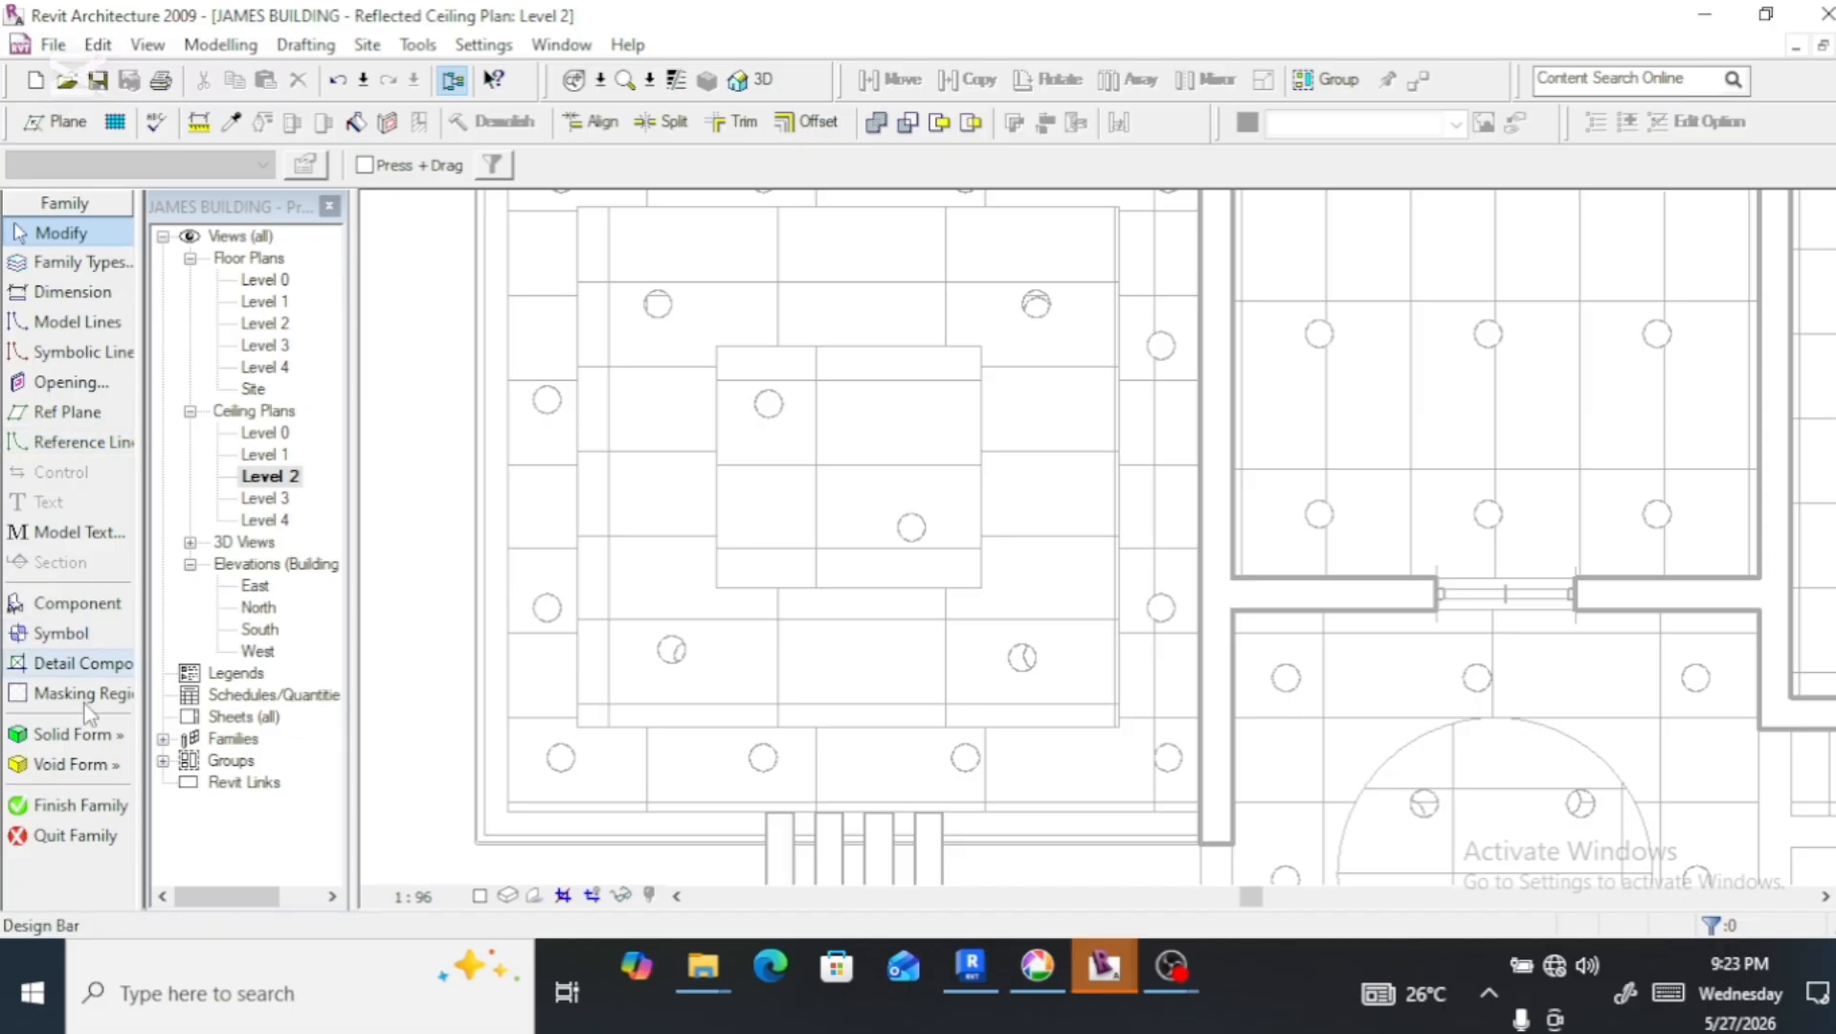
Begin a solid sweep with a sketched 2D path, keeping the default family element visibility settings
{"action": "left_click", "coordinate": [73, 734]}
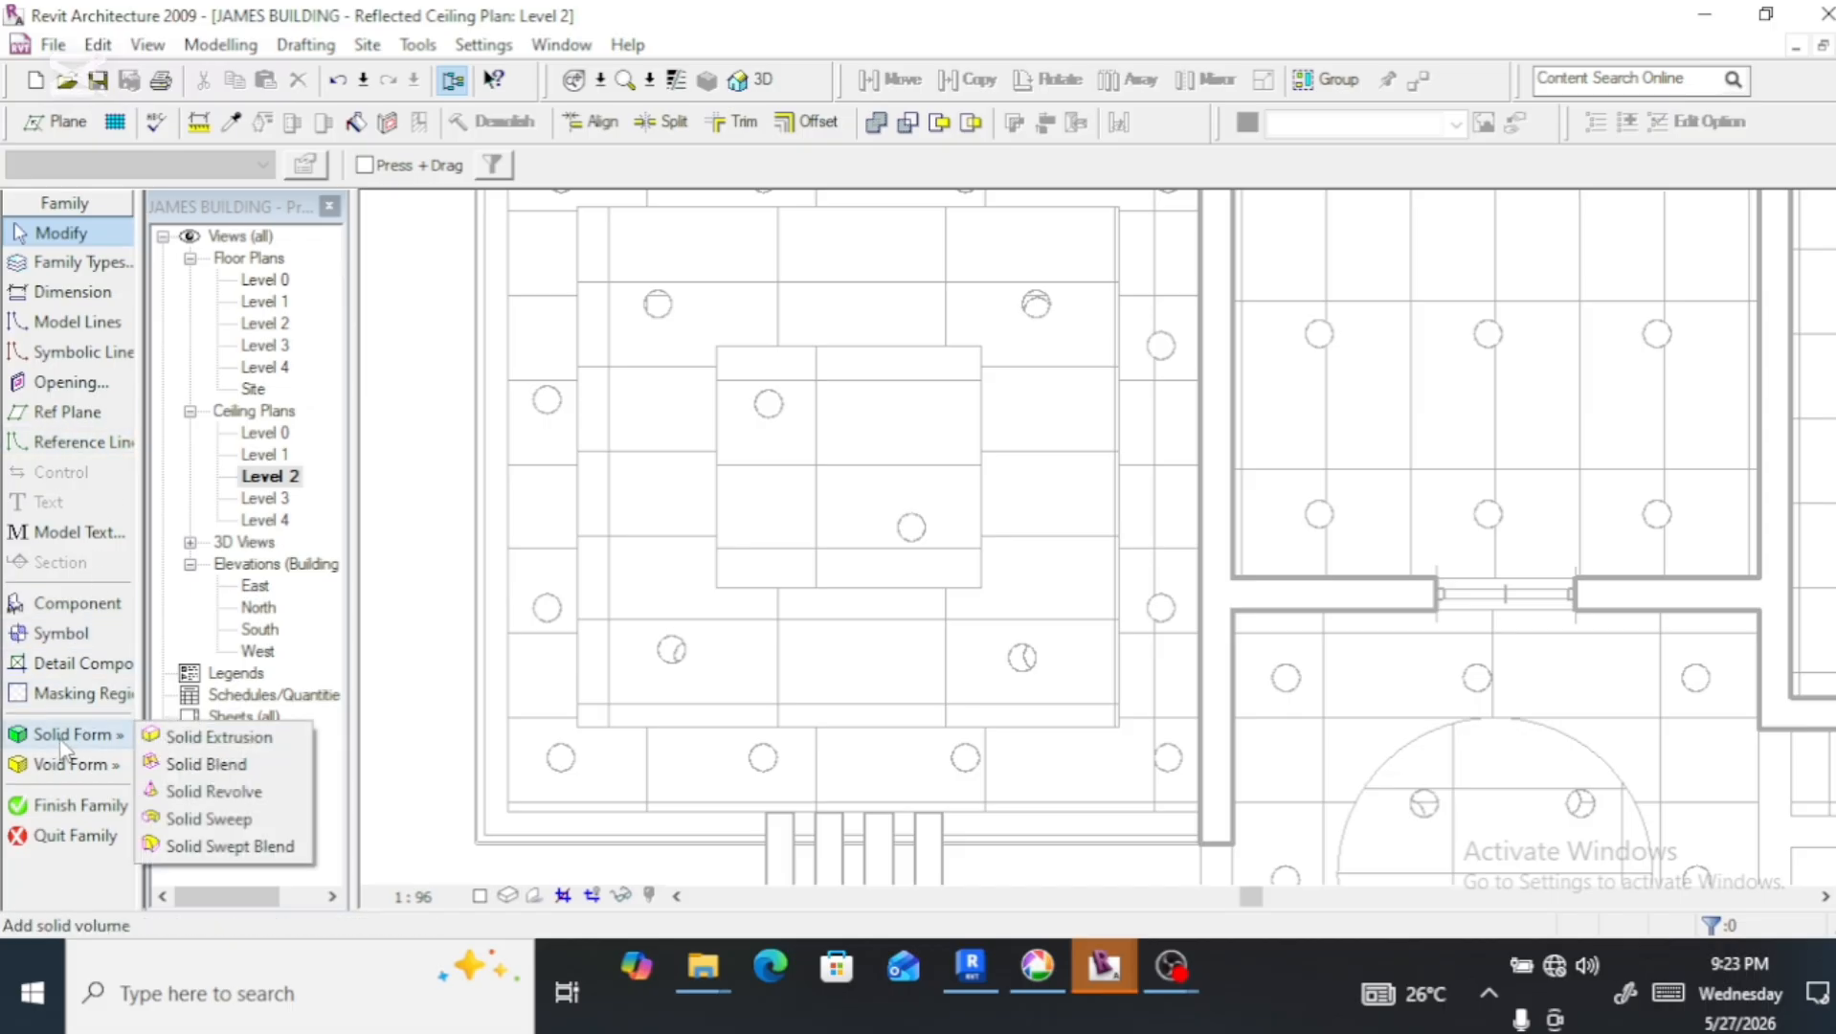
{"action": "left_click", "coordinate": [198, 820]}
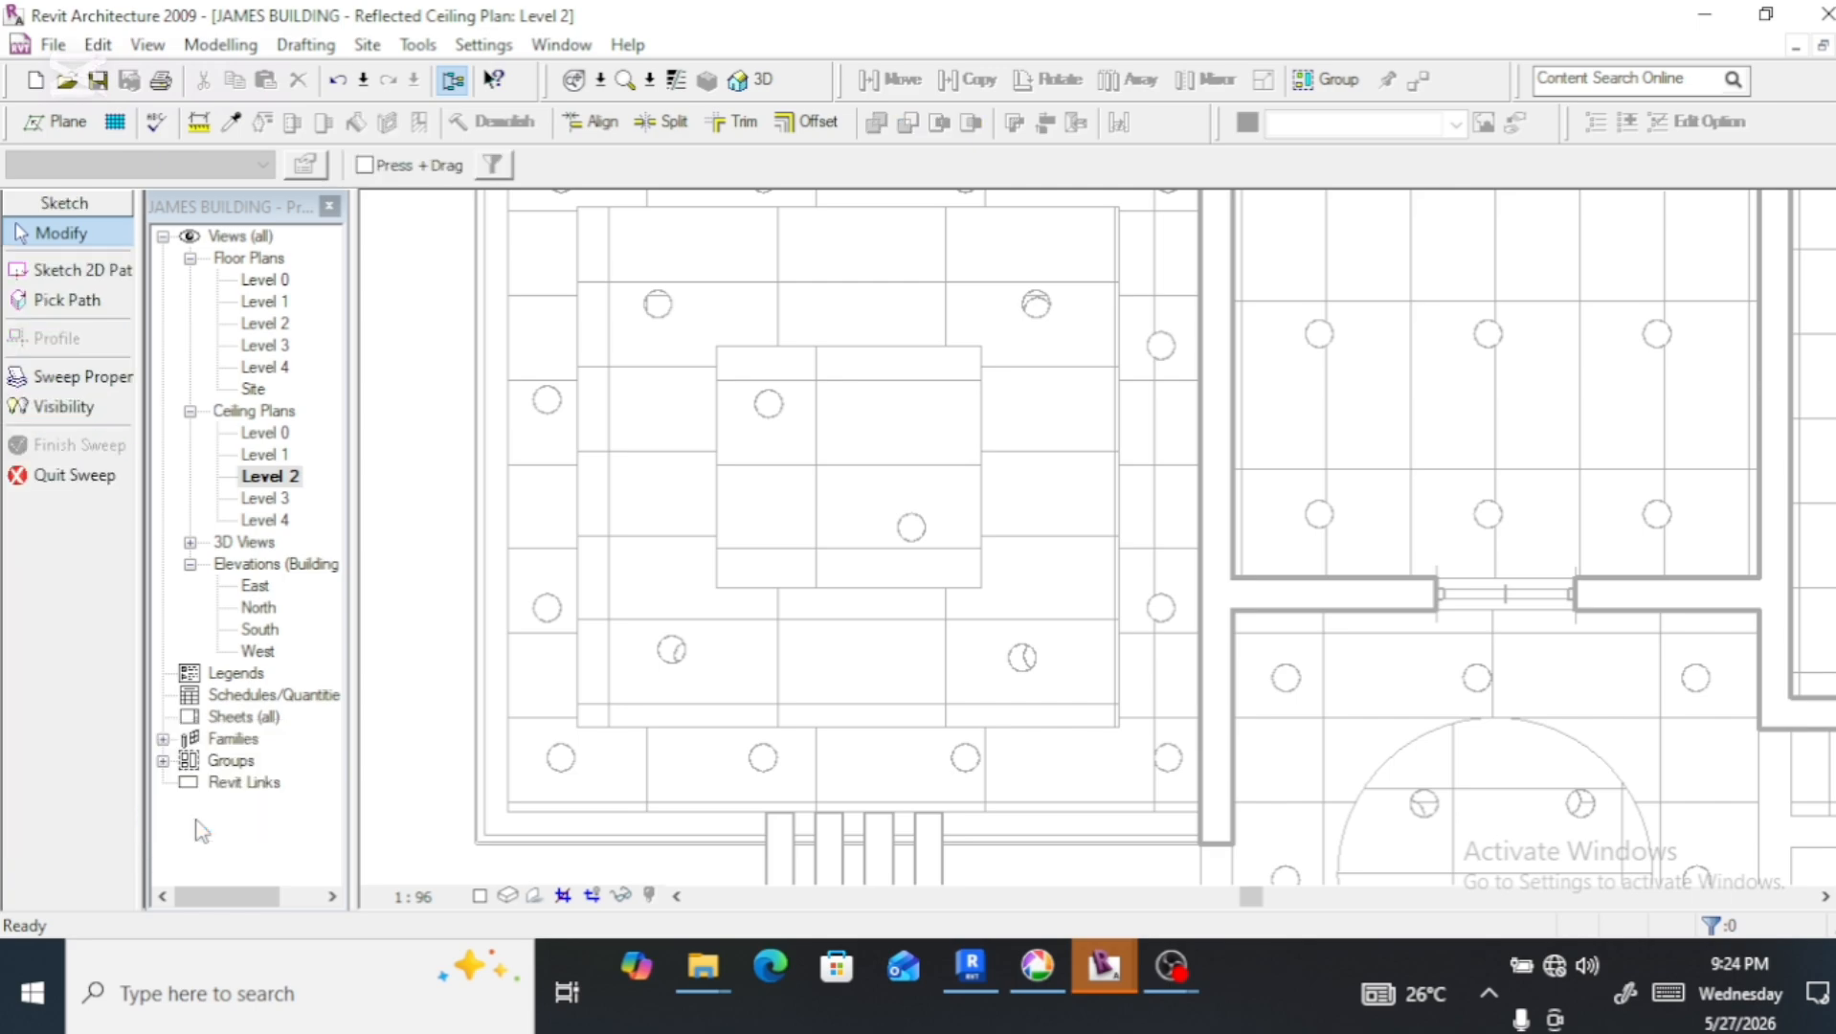
{"action": "left_click", "coordinate": [72, 272]}
{"action": "left_click", "coordinate": [66, 264]}
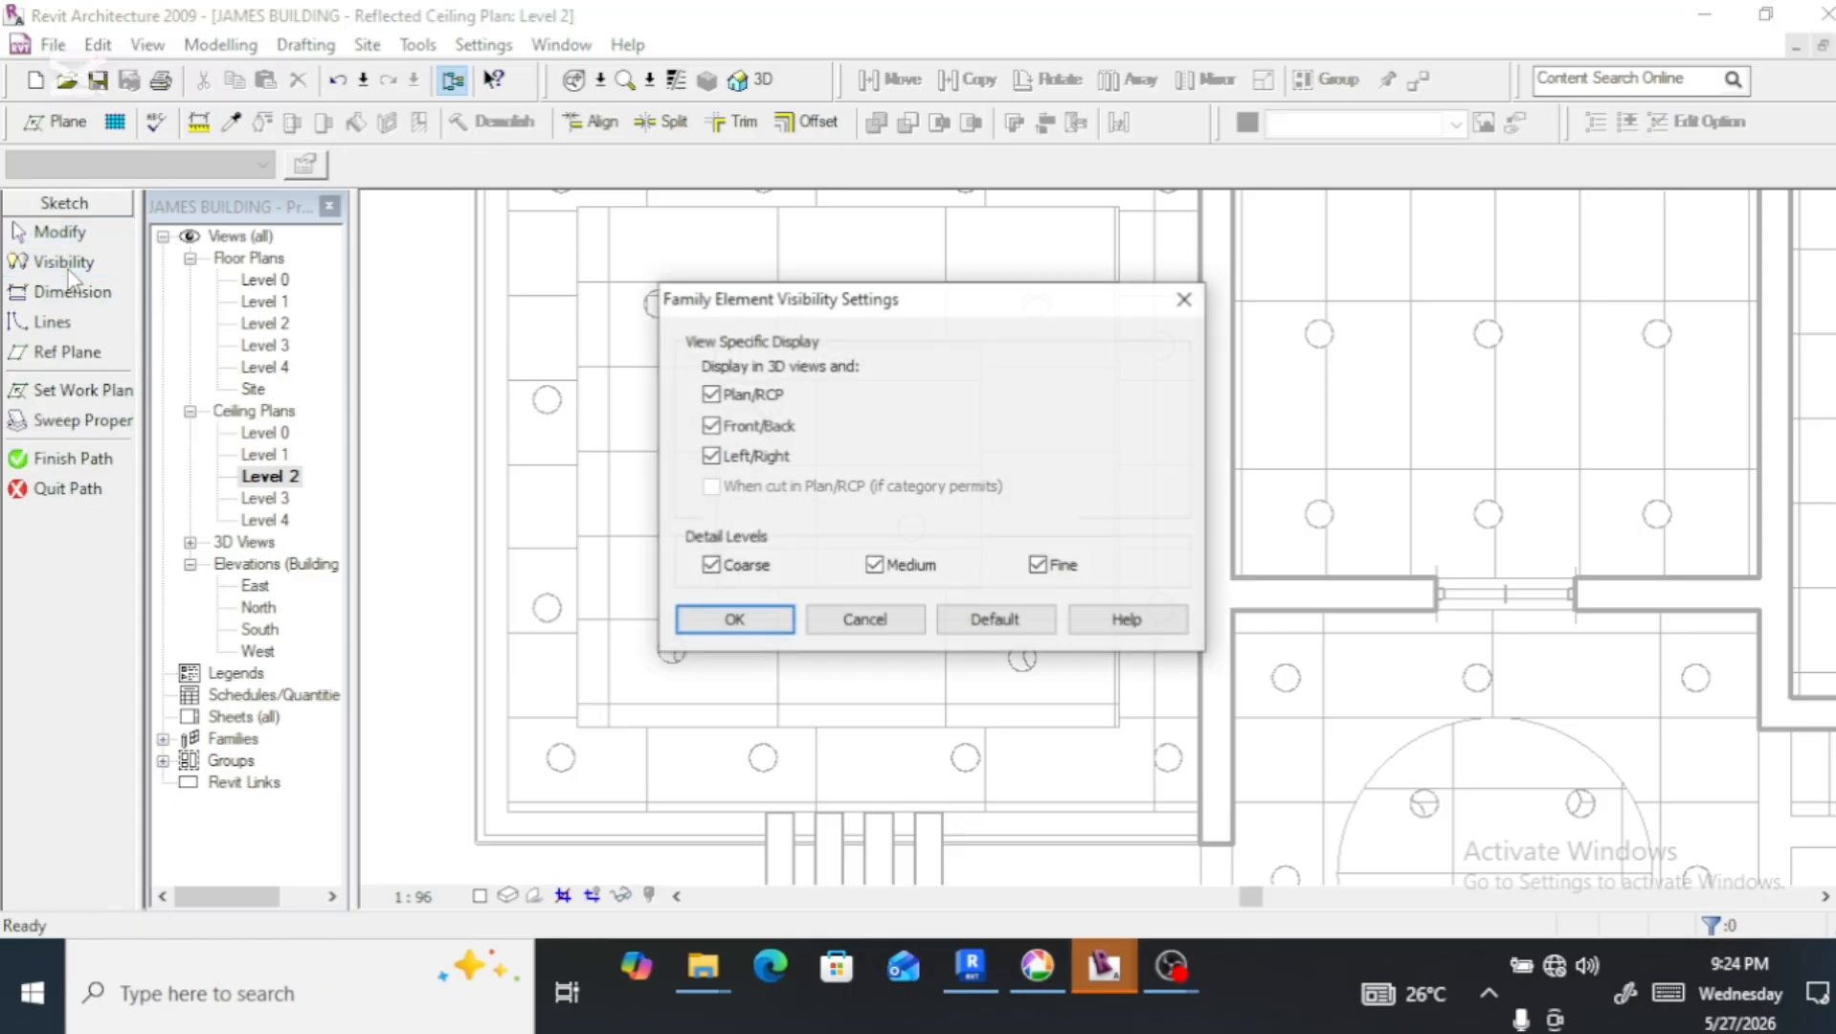
{"action": "left_click", "coordinate": [747, 620]}
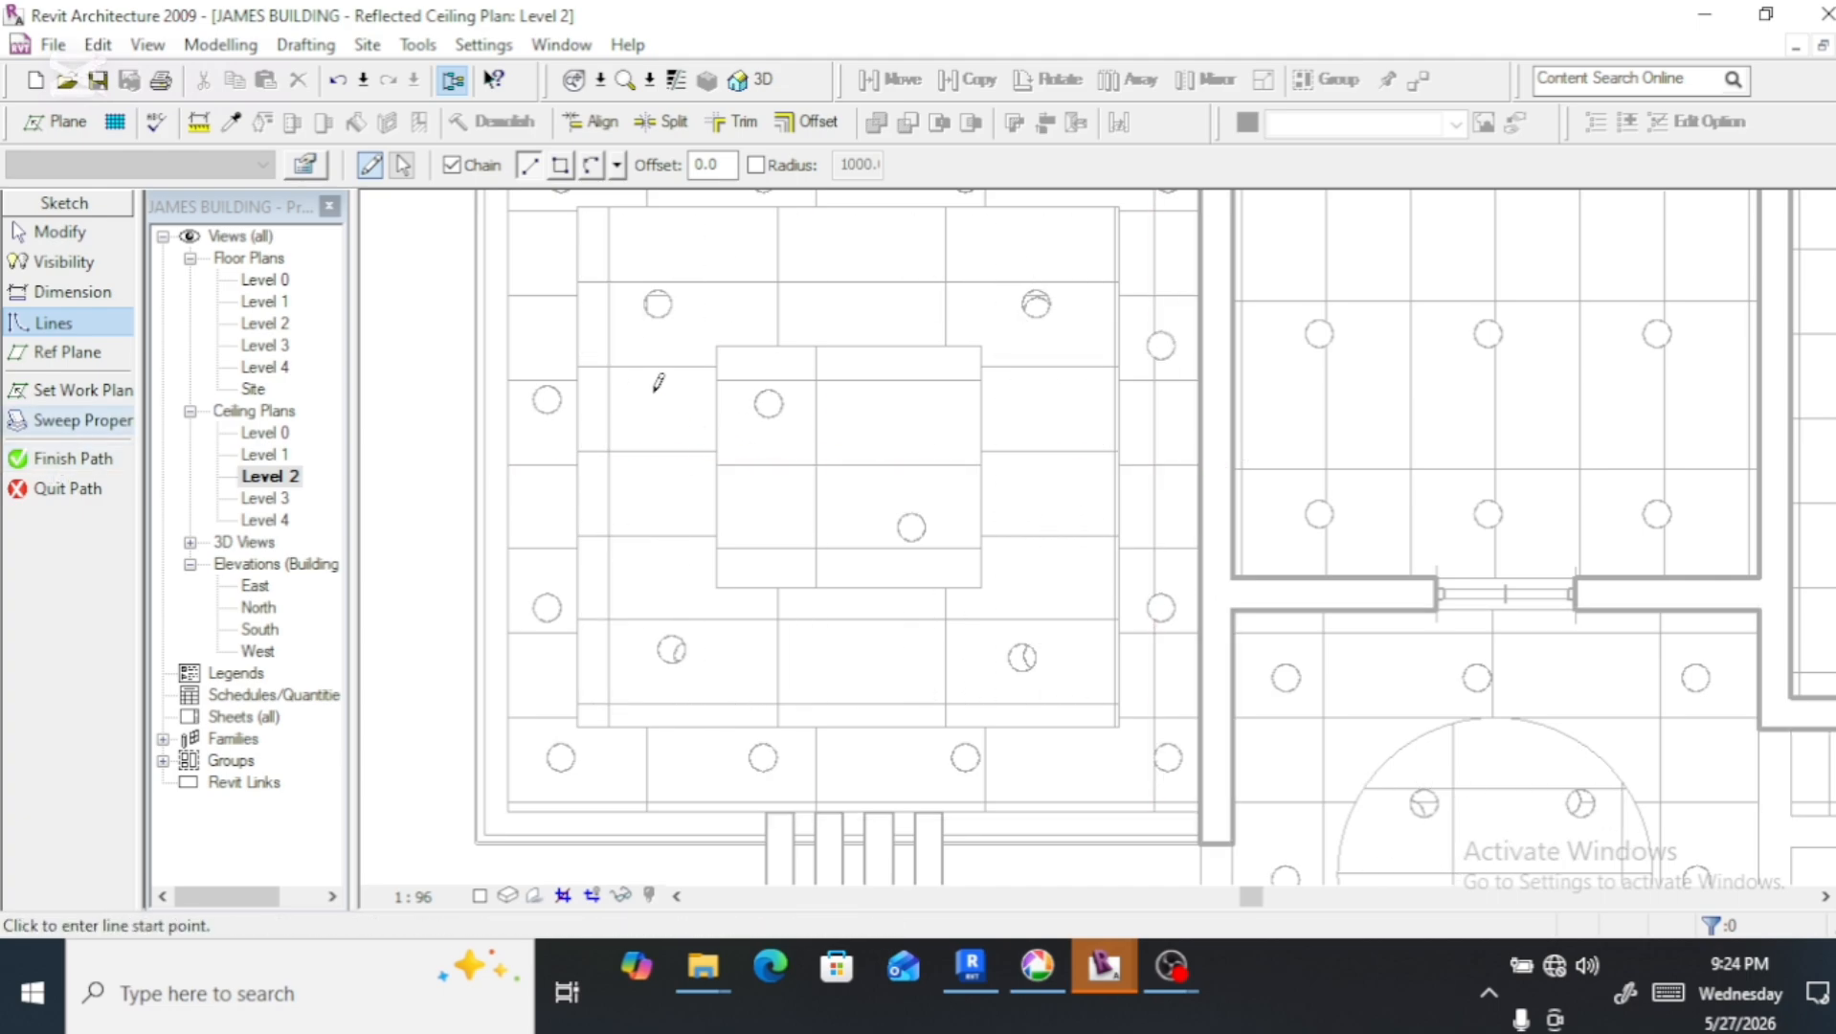
{"action": "scroll", "coordinate": [605, 467], "scroll_direction": "down", "scroll_amount": 2}
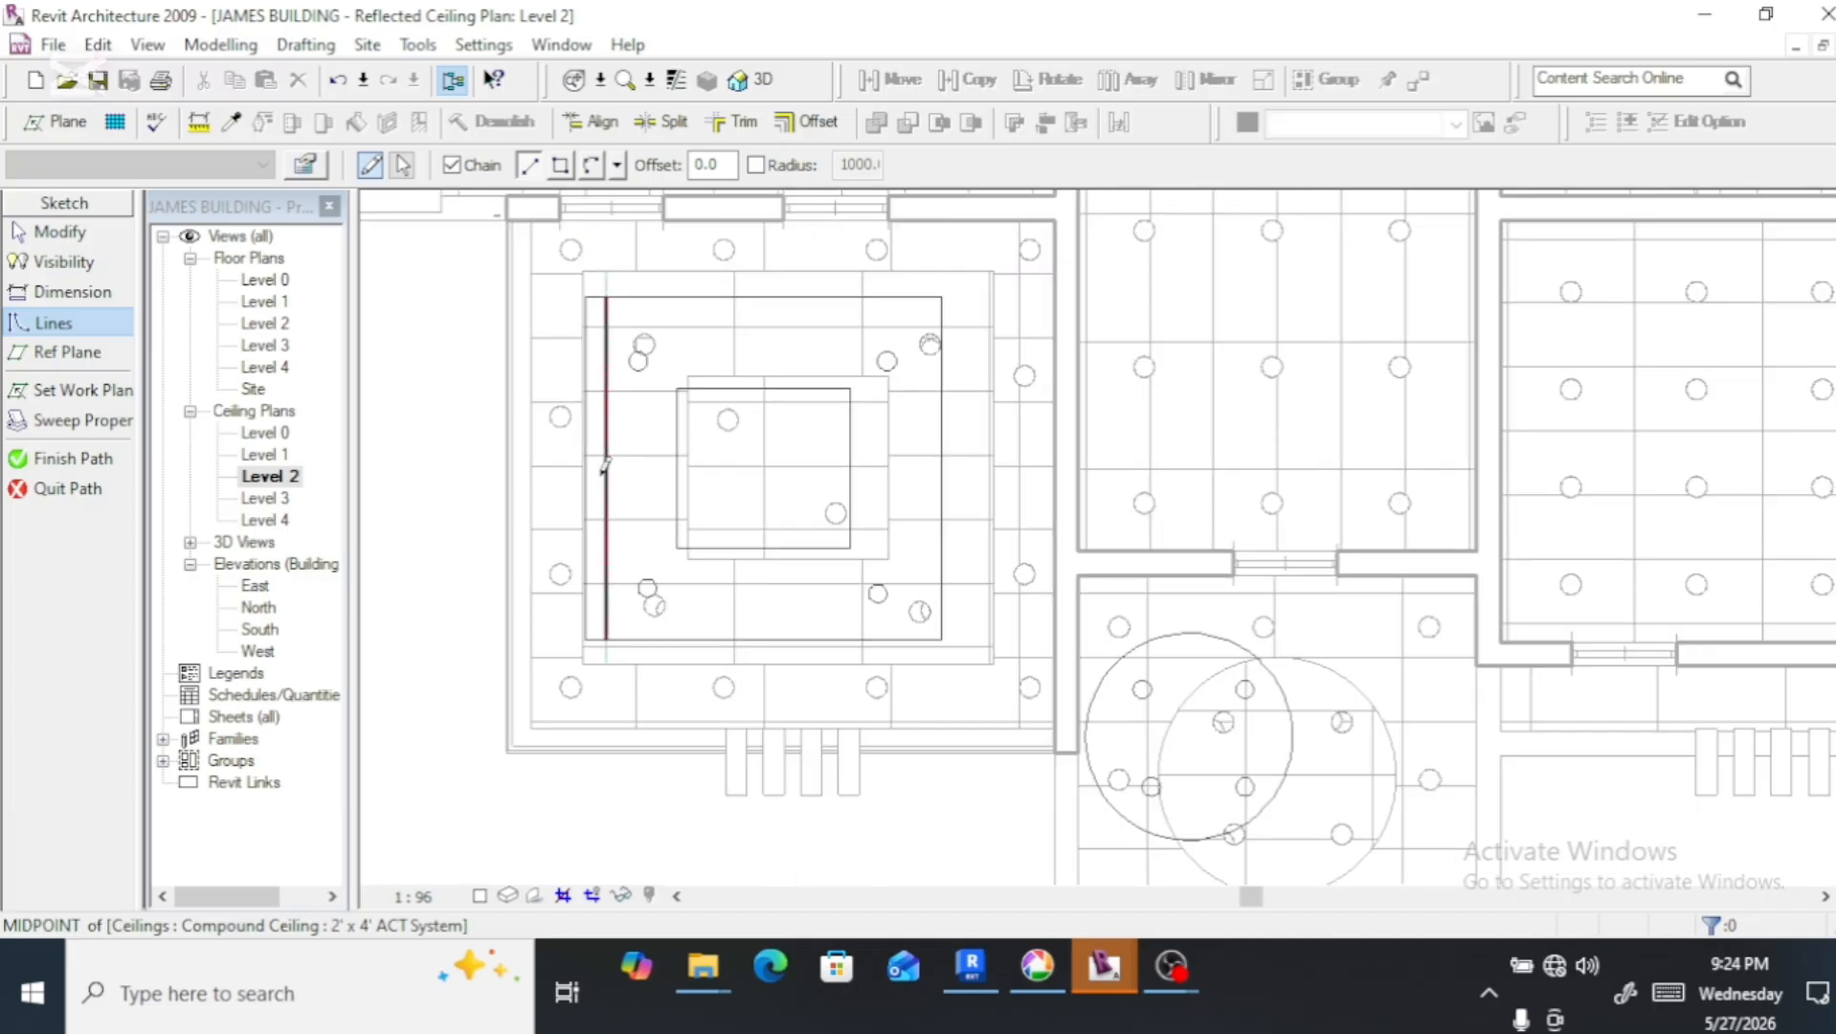
{"action": "scroll", "coordinate": [597, 380], "scroll_direction": "up", "scroll_amount": 2}
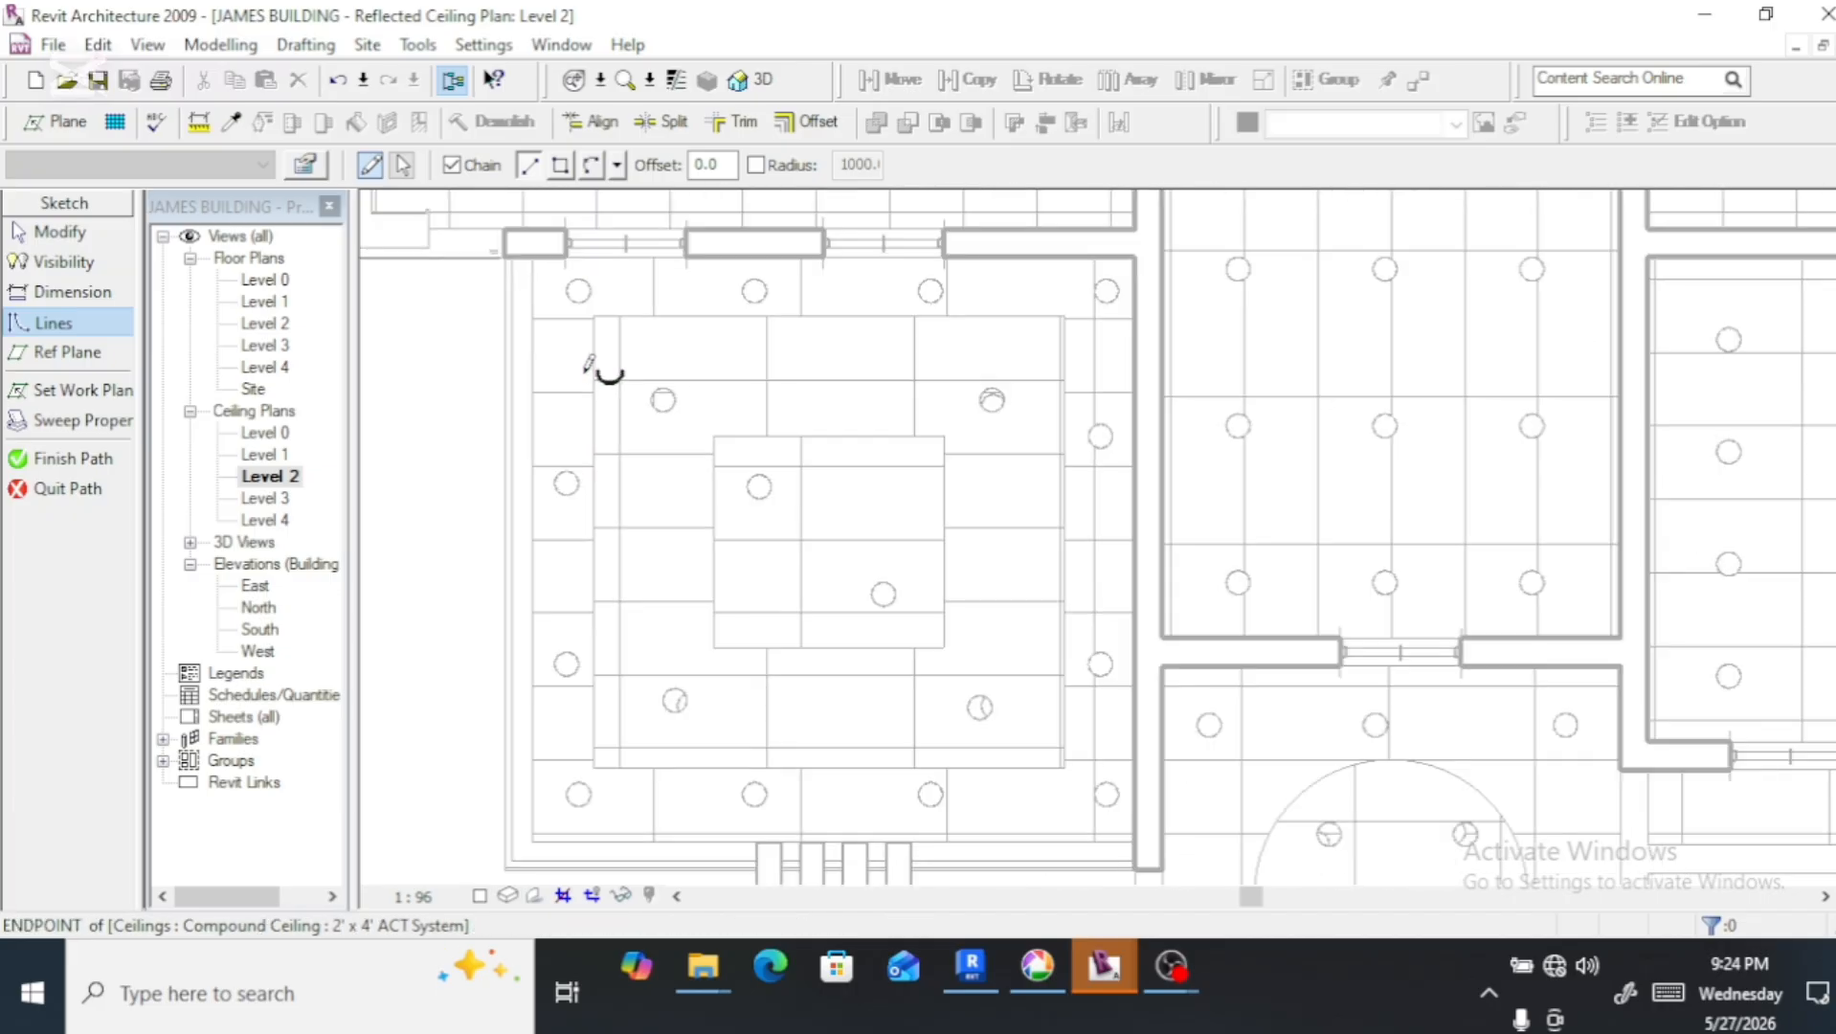
{"action": "left_click", "coordinate": [595, 313]}
{"action": "key", "text": "Escape"}
{"action": "key", "text": "Escape"}
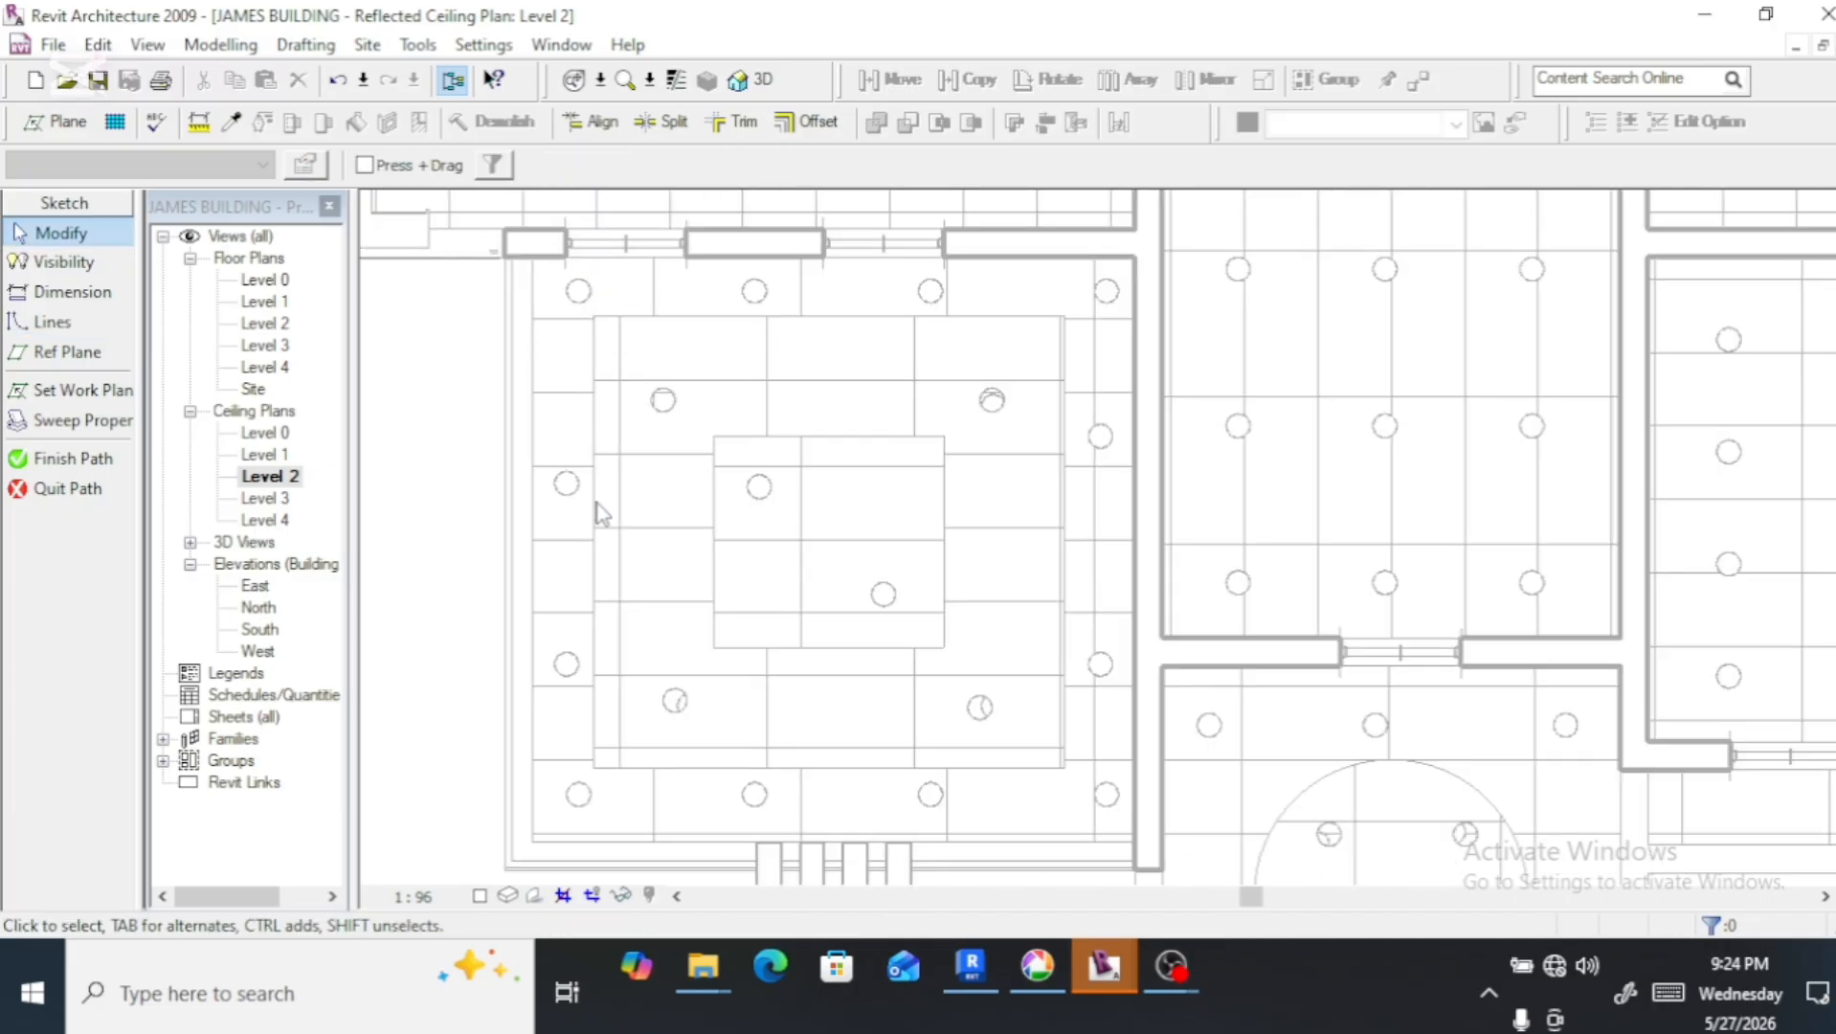
Sketch a closed rectangular sweep path about 3900 mm wide around the outer ceiling recess, then finish the path
{"action": "left_click", "coordinate": [57, 324]}
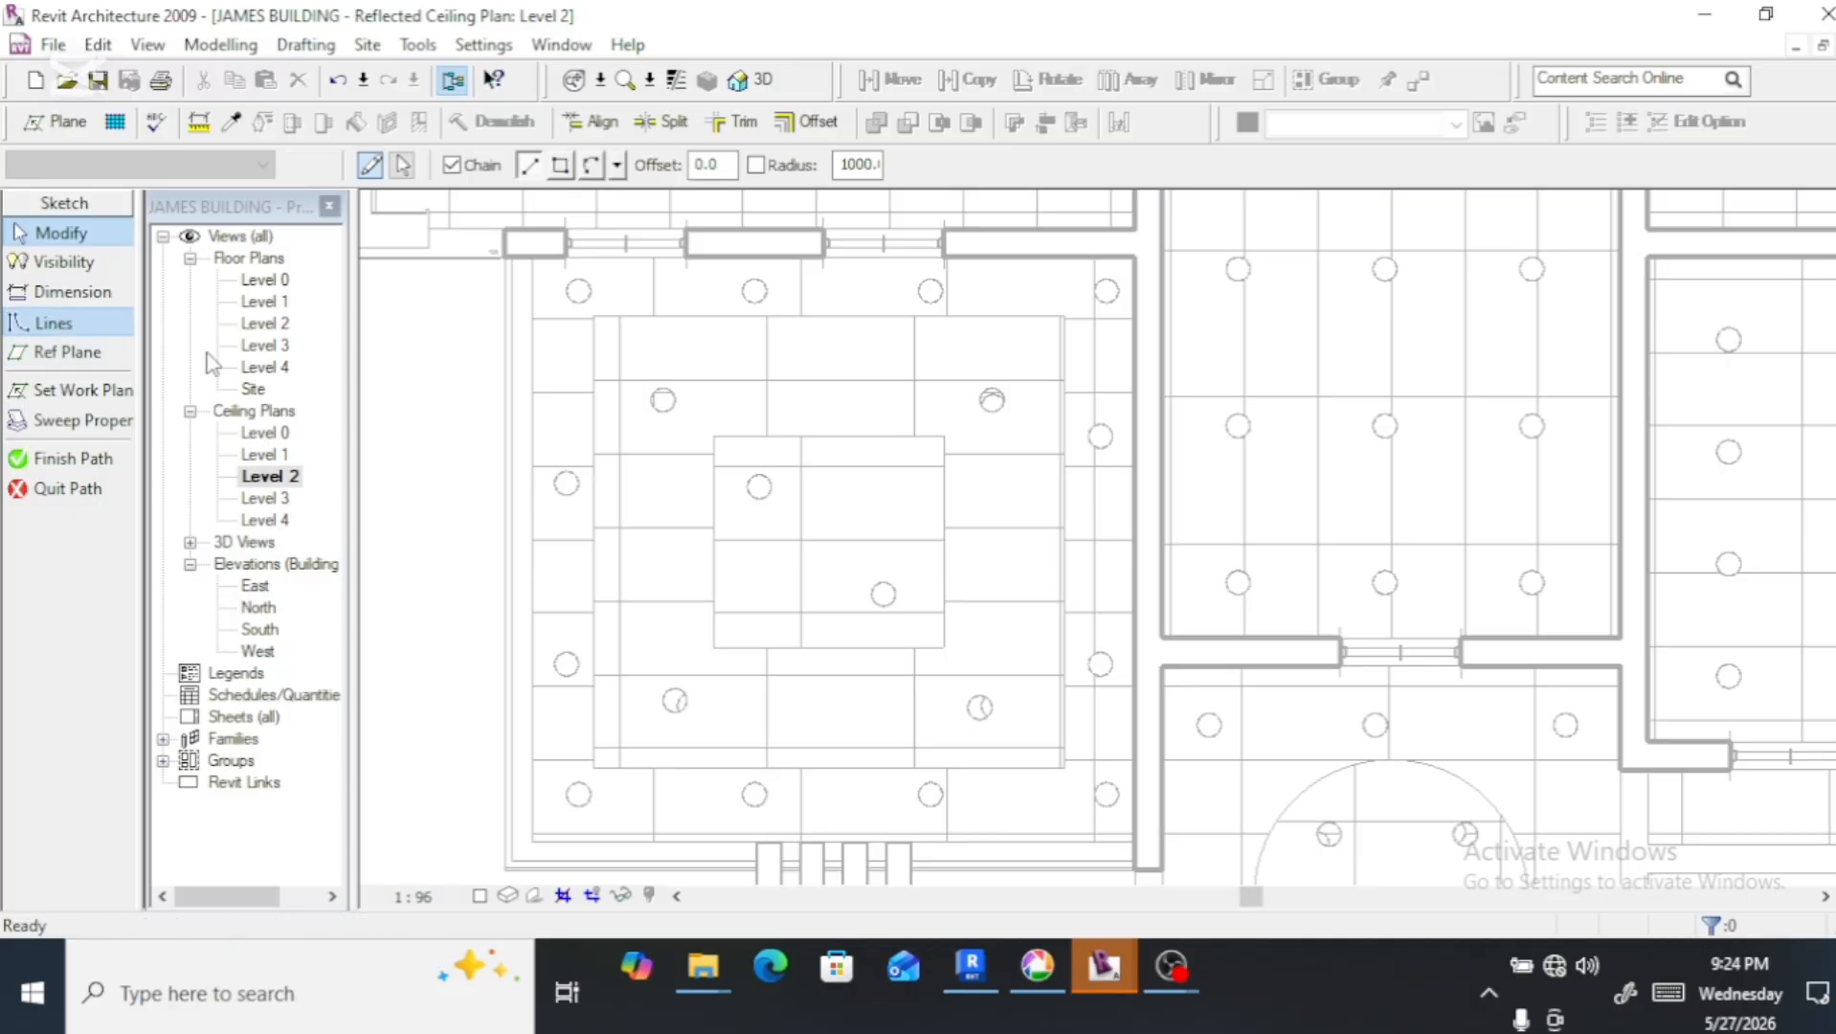
{"action": "left_click", "coordinate": [594, 317]}
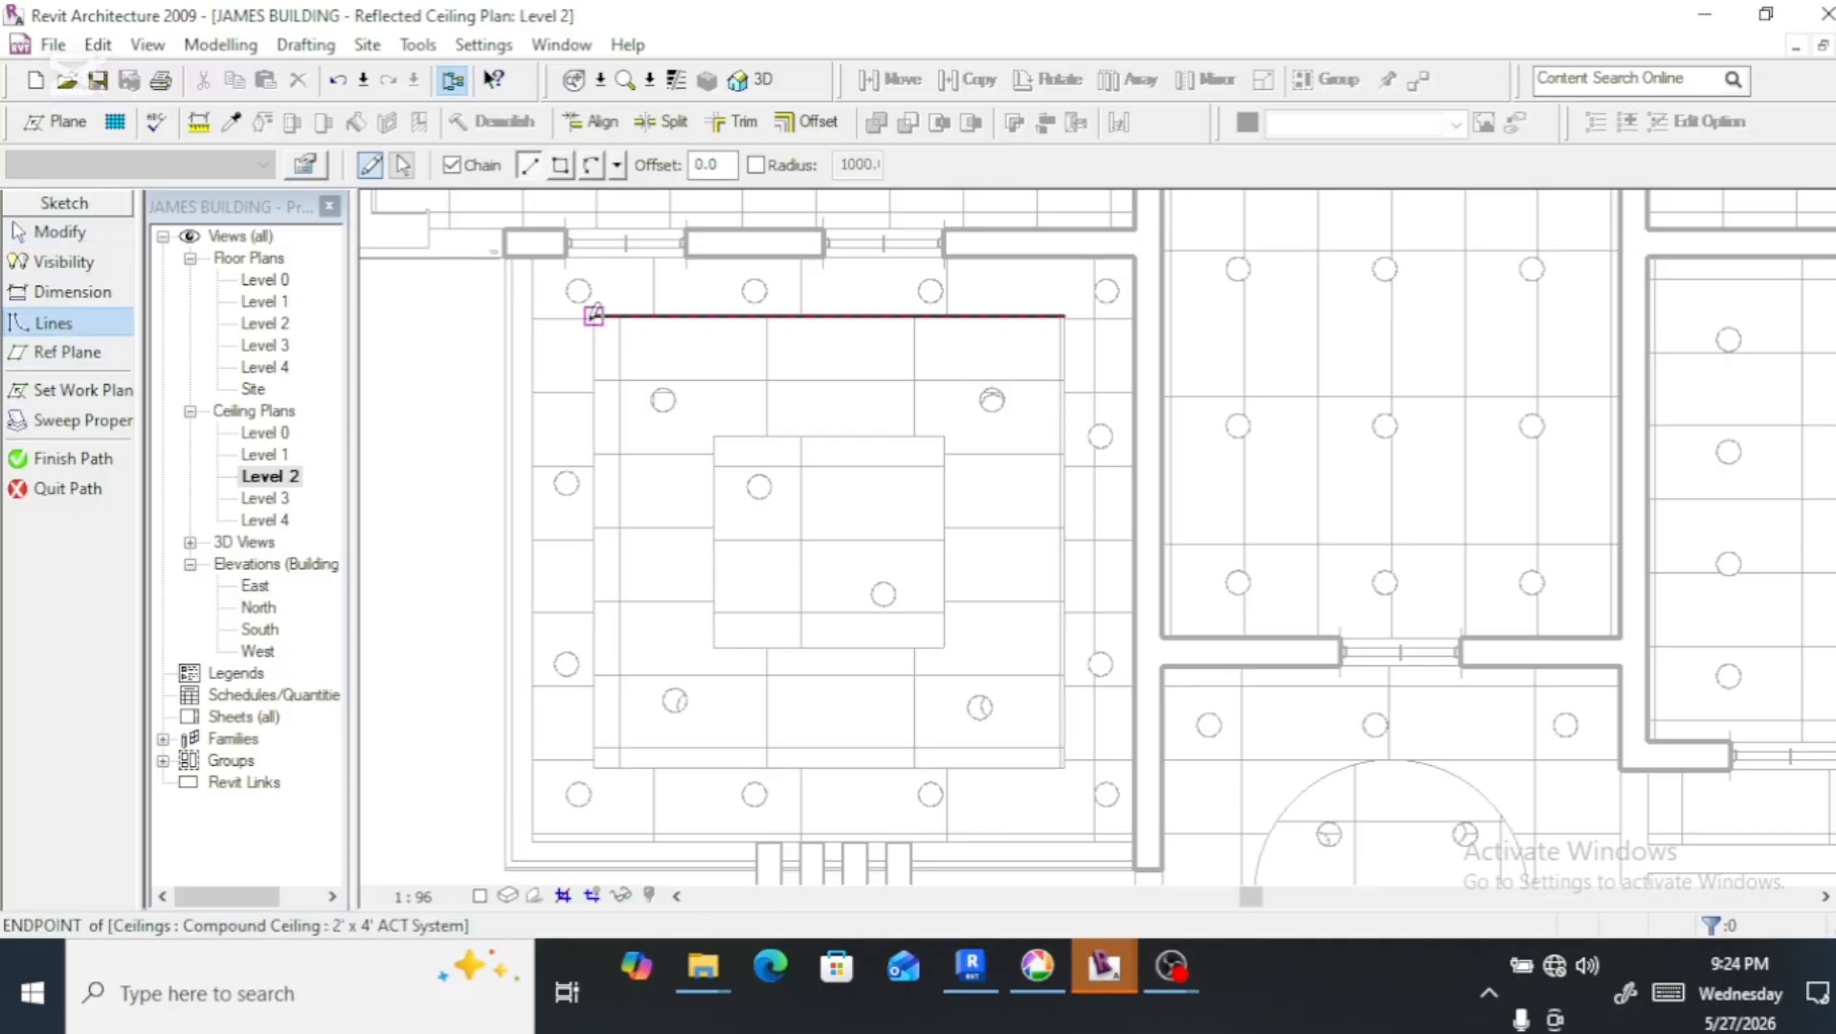
{"action": "left_click", "coordinate": [595, 766]}
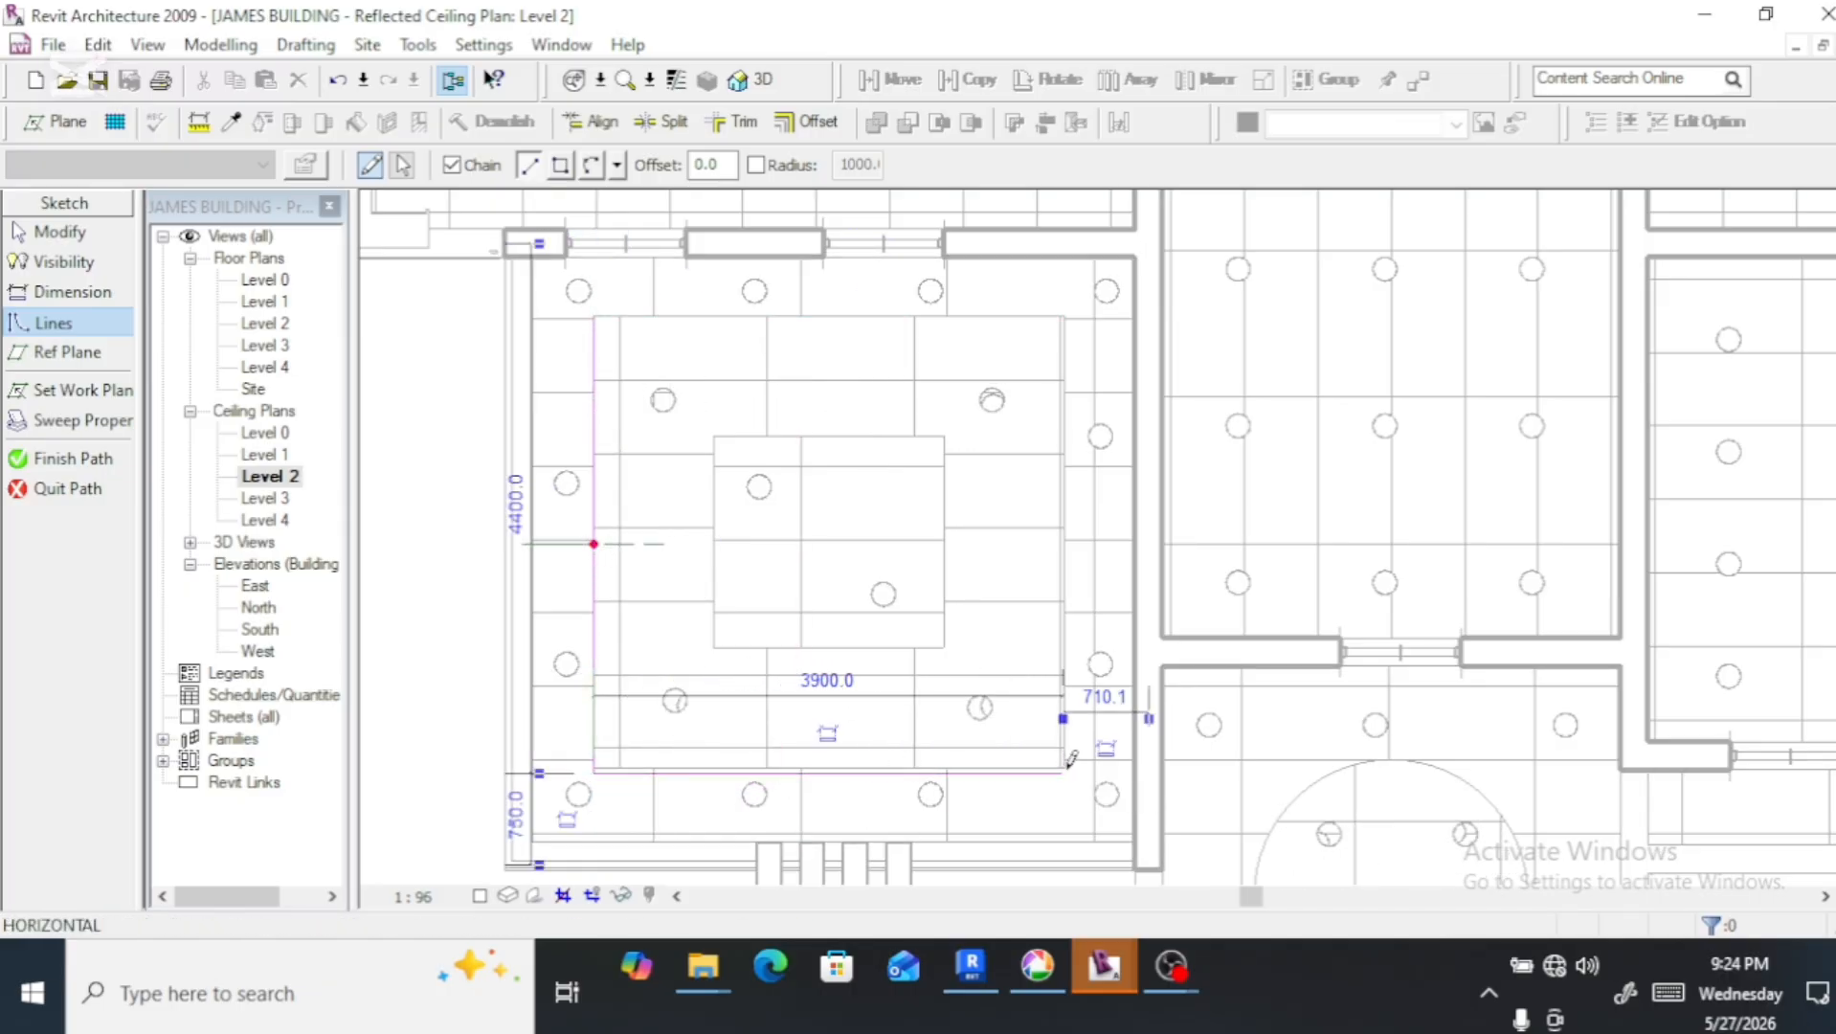
{"action": "left_click", "coordinate": [1065, 770]}
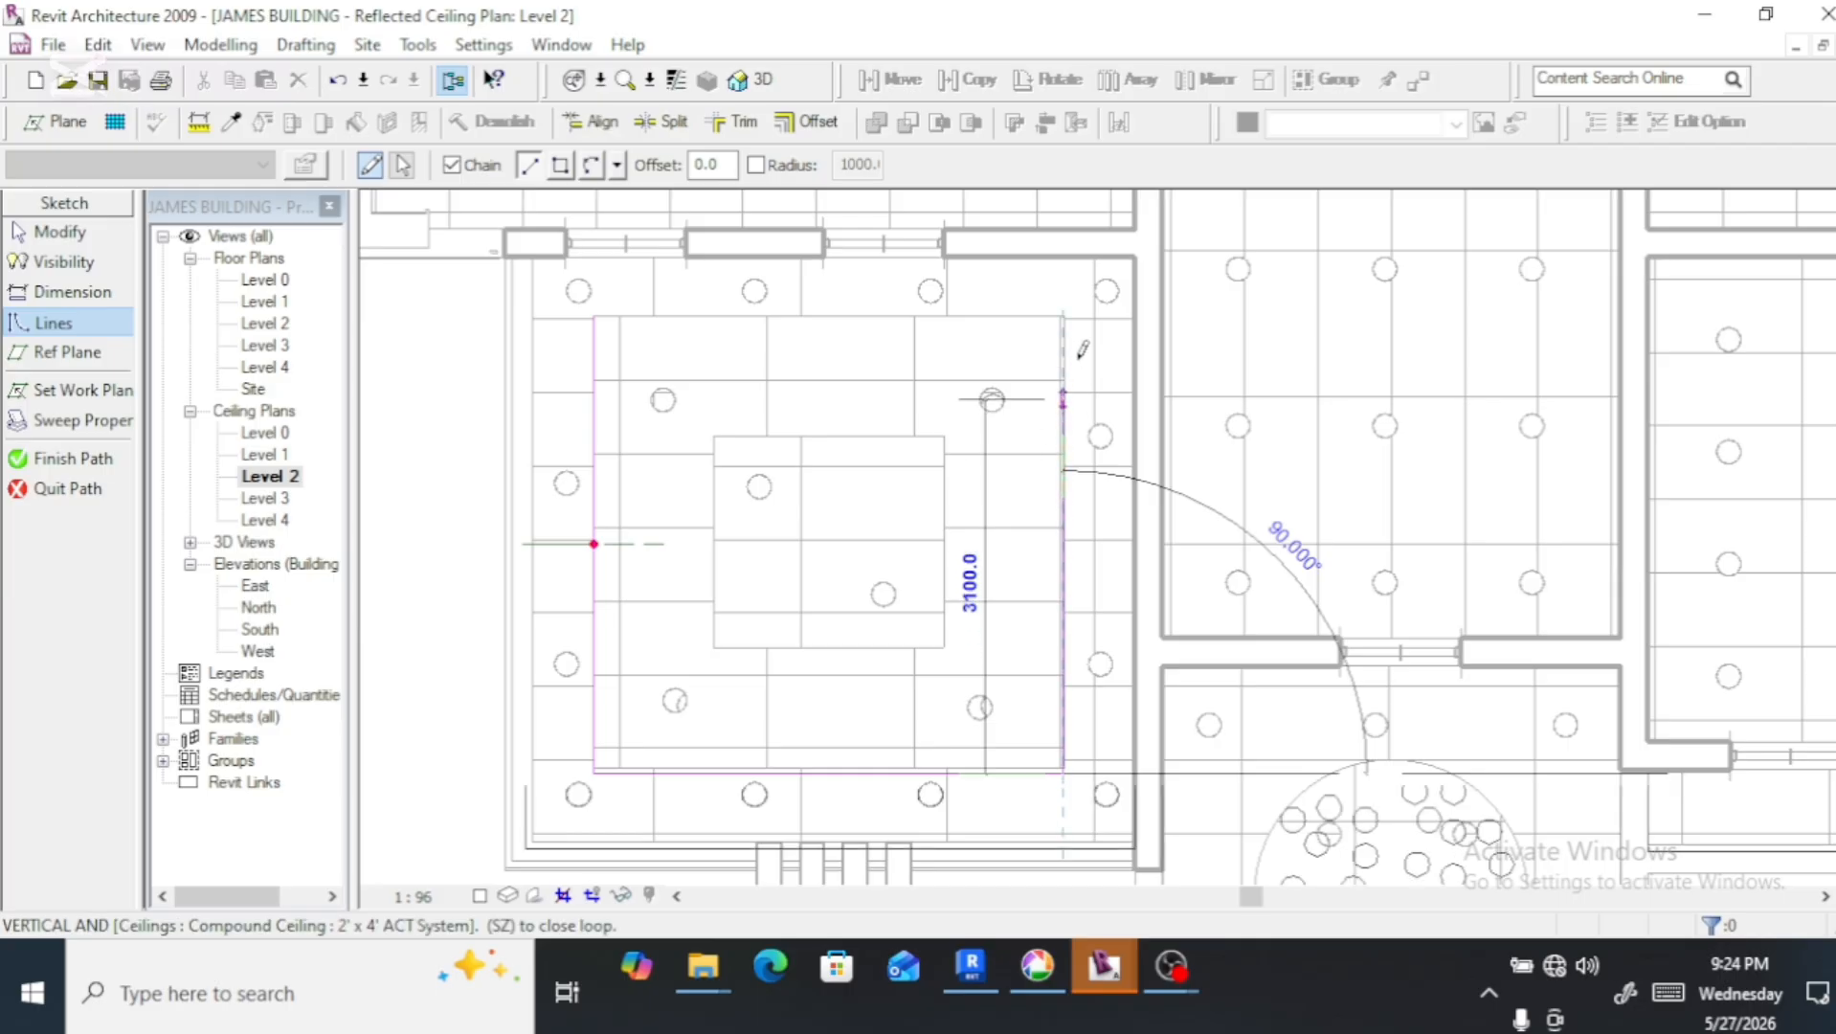
{"action": "left_click", "coordinate": [1063, 315]}
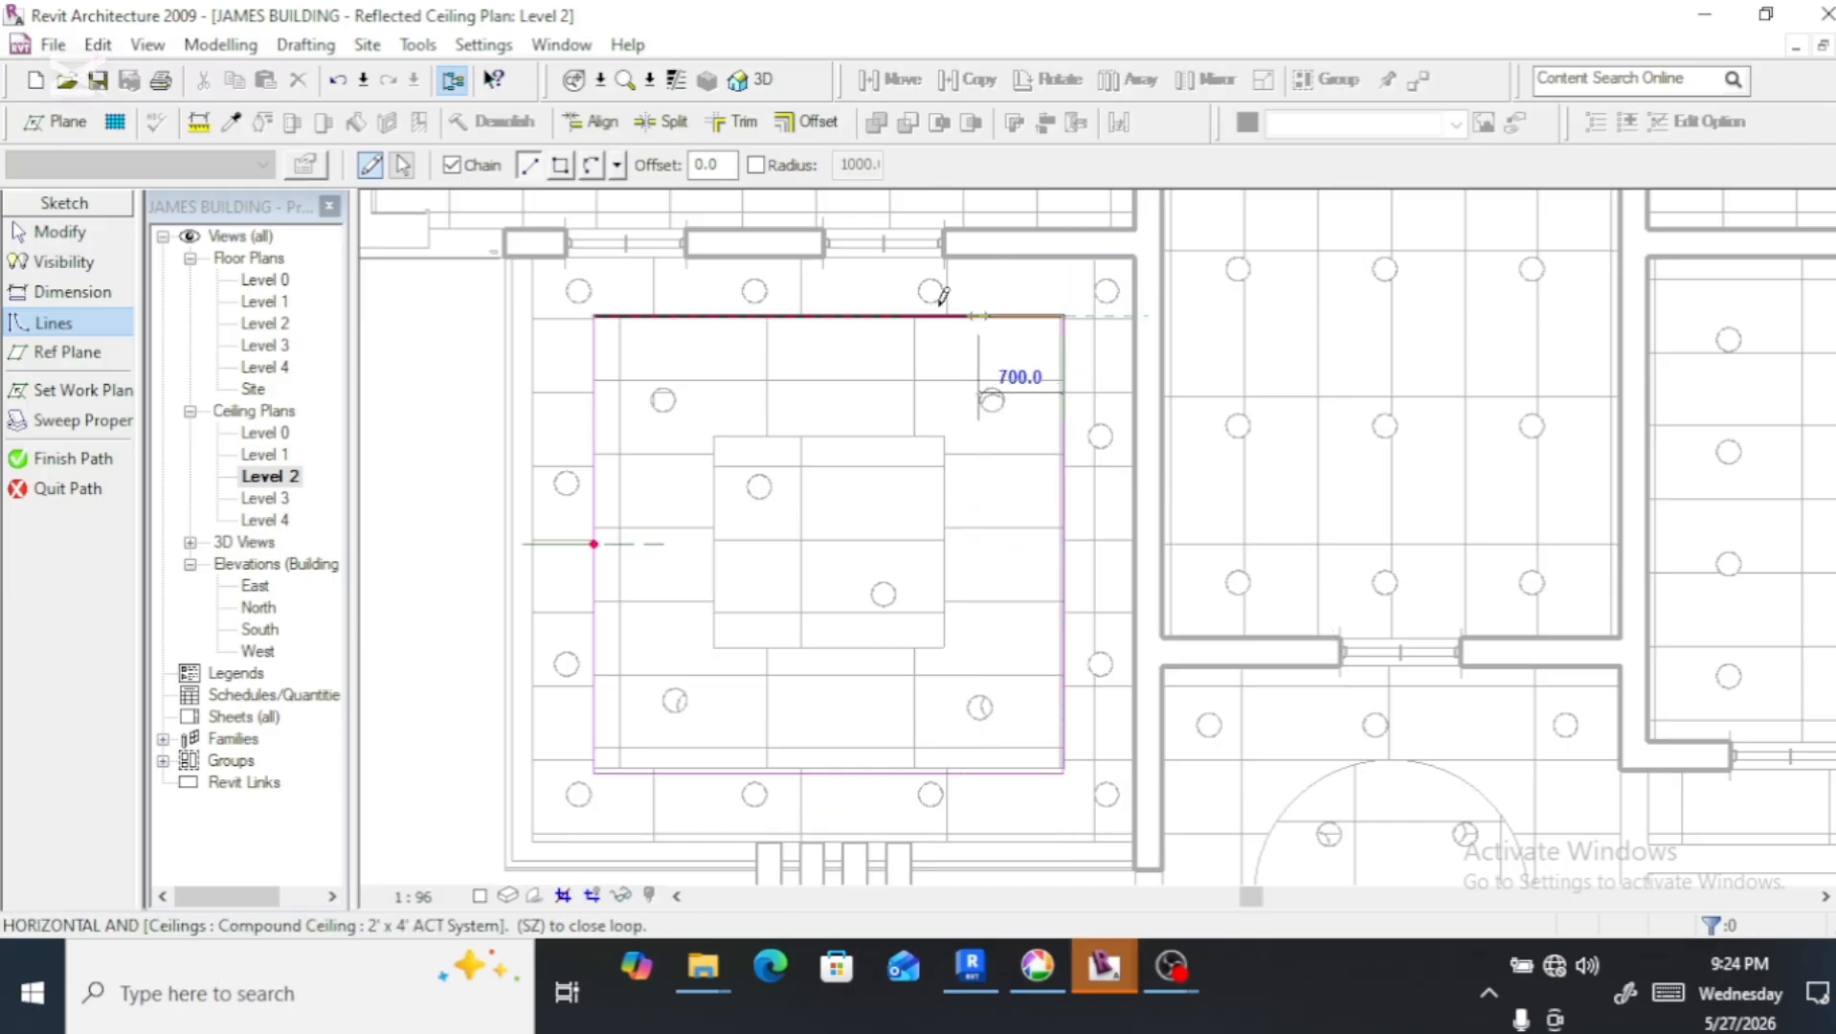
{"action": "left_click", "coordinate": [603, 306]}
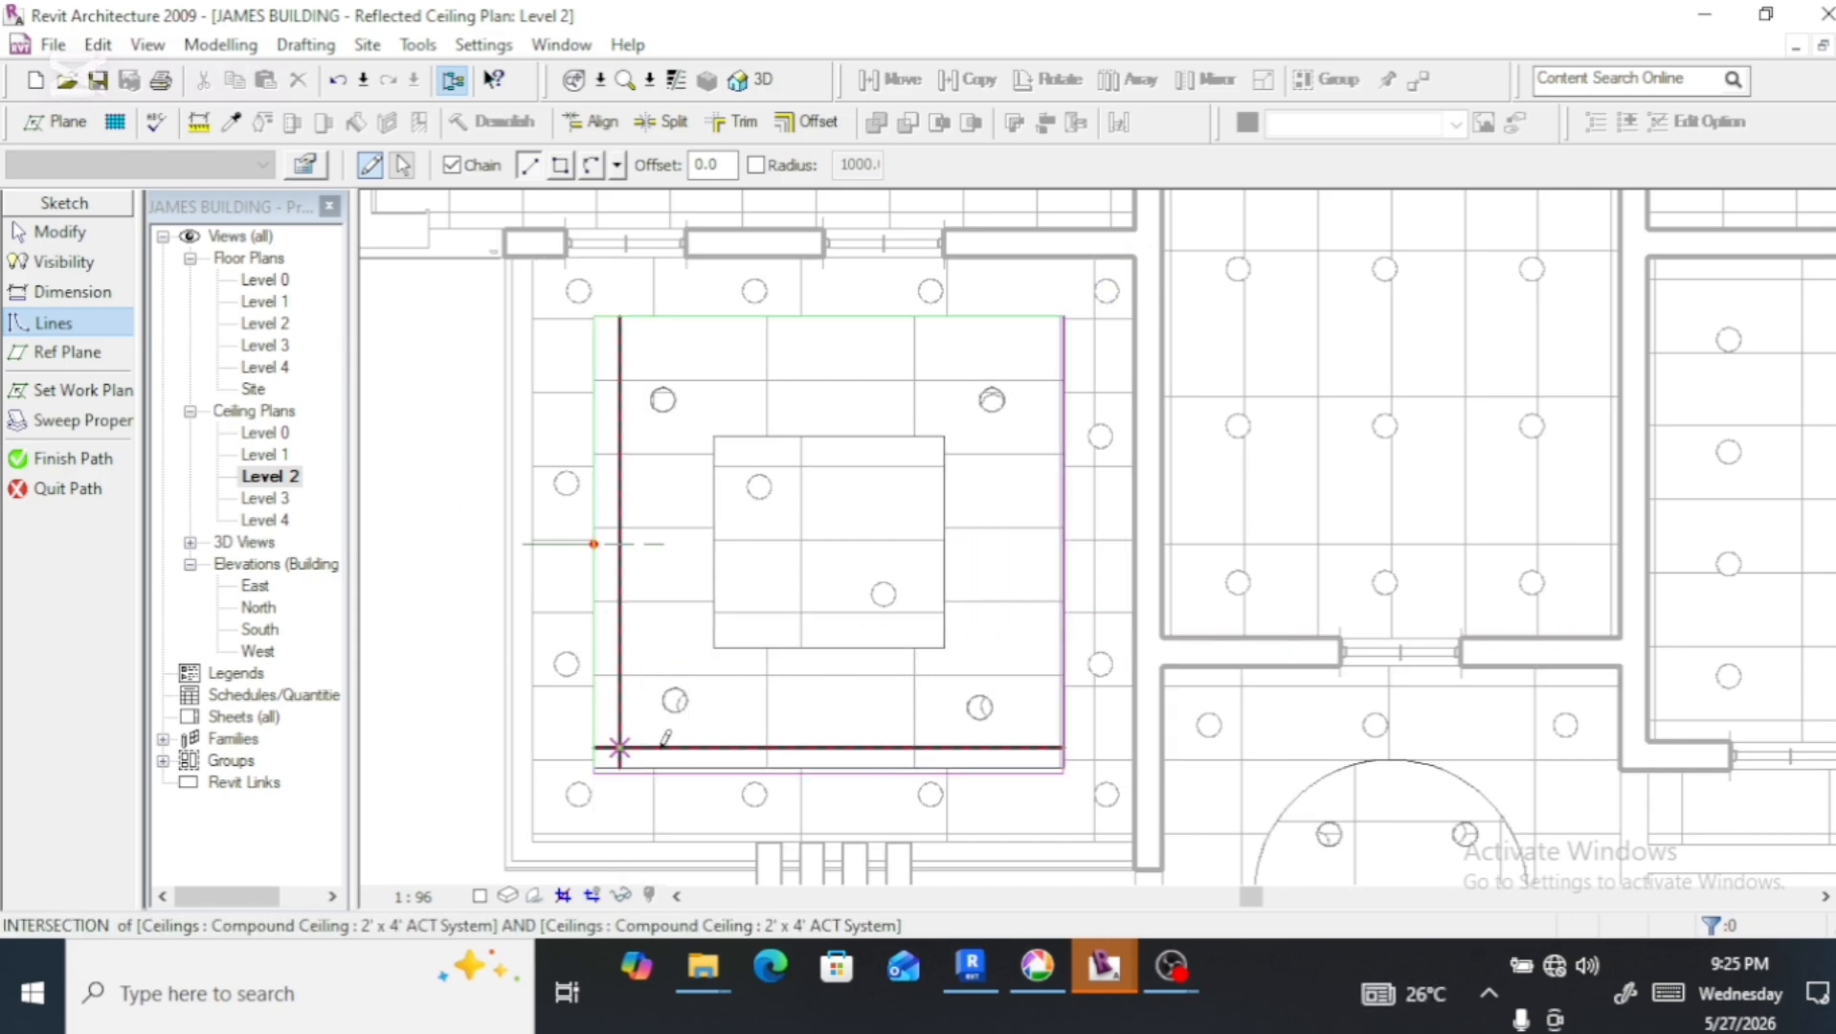
{"action": "key", "text": "Escape"}
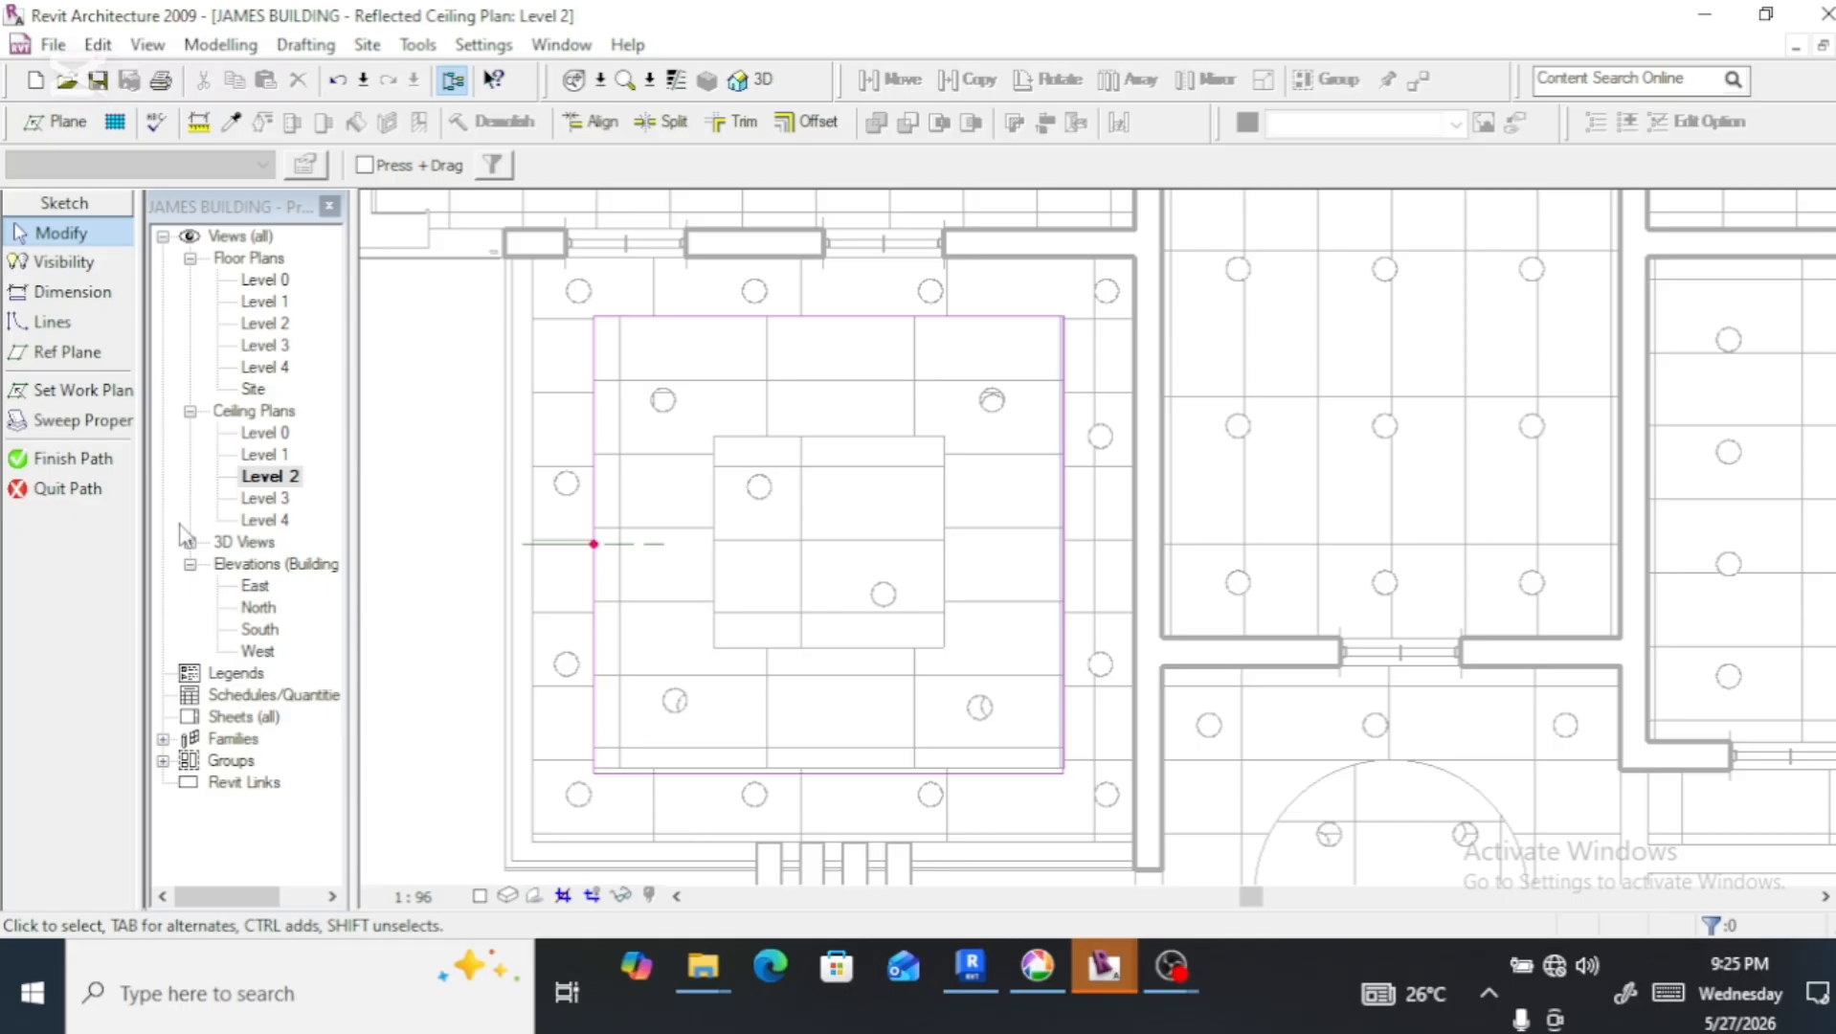
{"action": "left_click", "coordinate": [74, 457]}
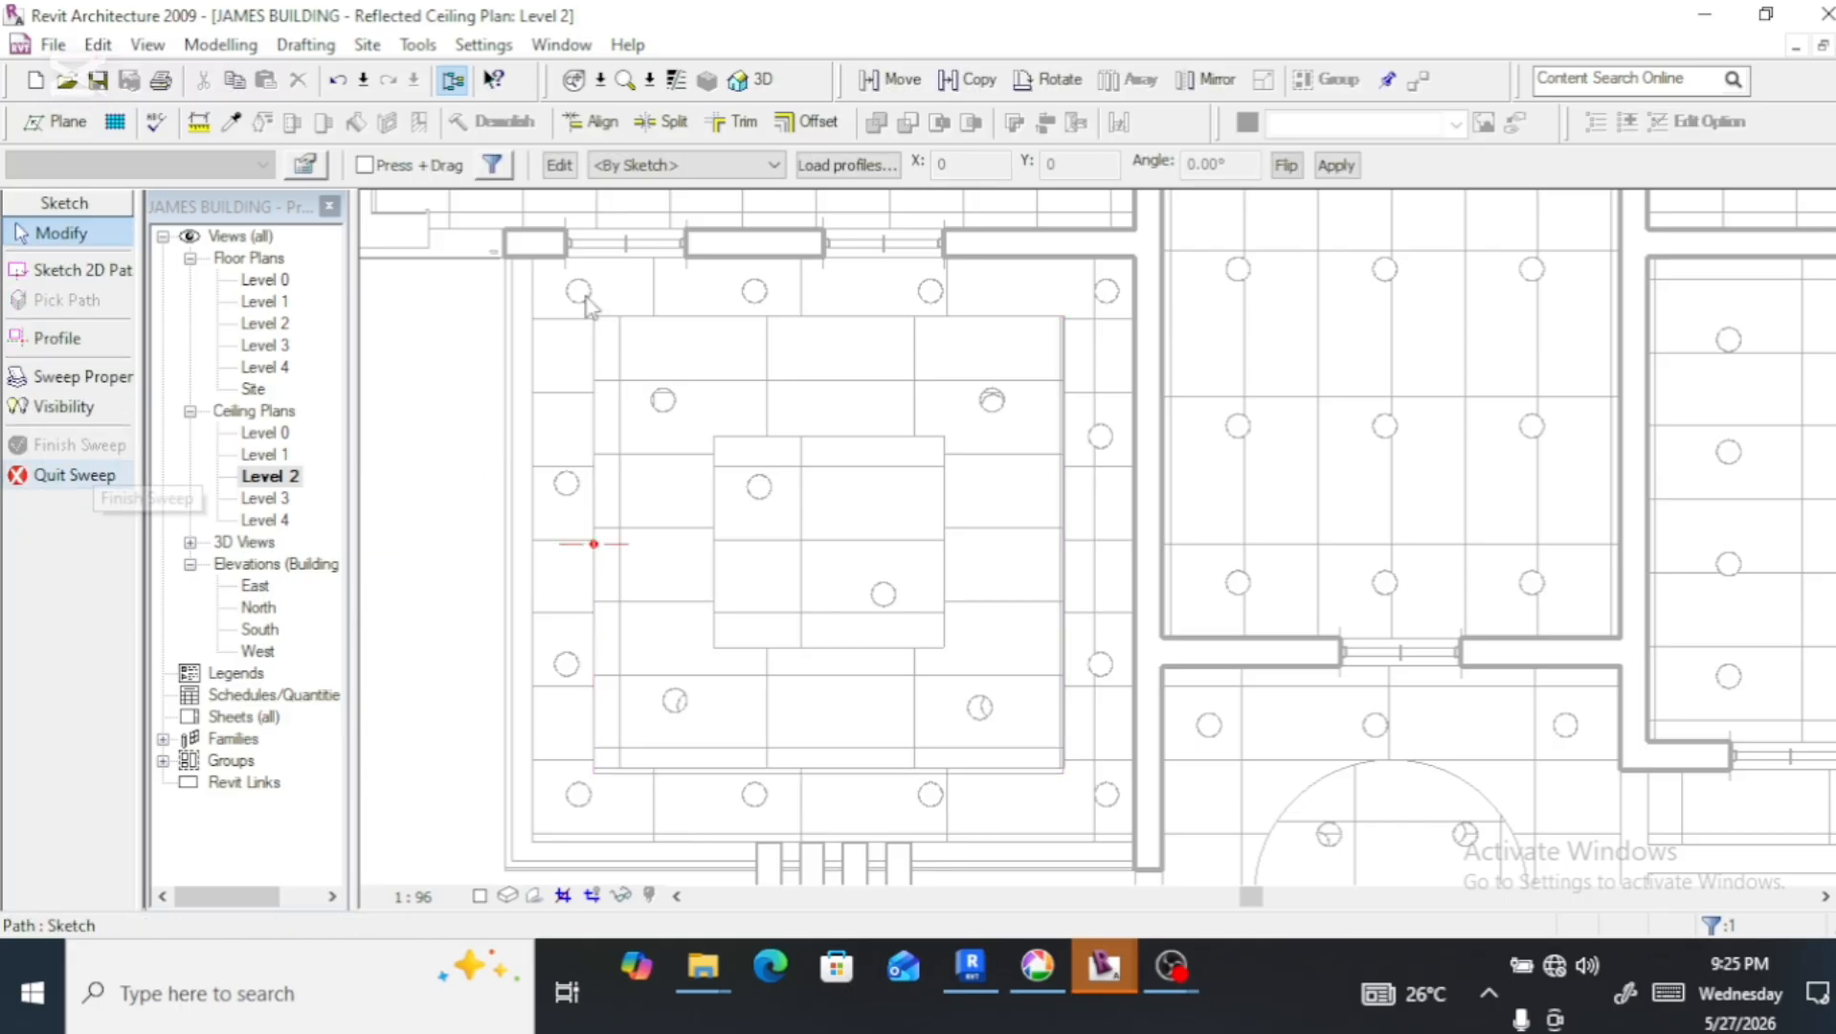
Open the sweep's profile sketch for editing in the South elevation
{"action": "left_click", "coordinate": [559, 165]}
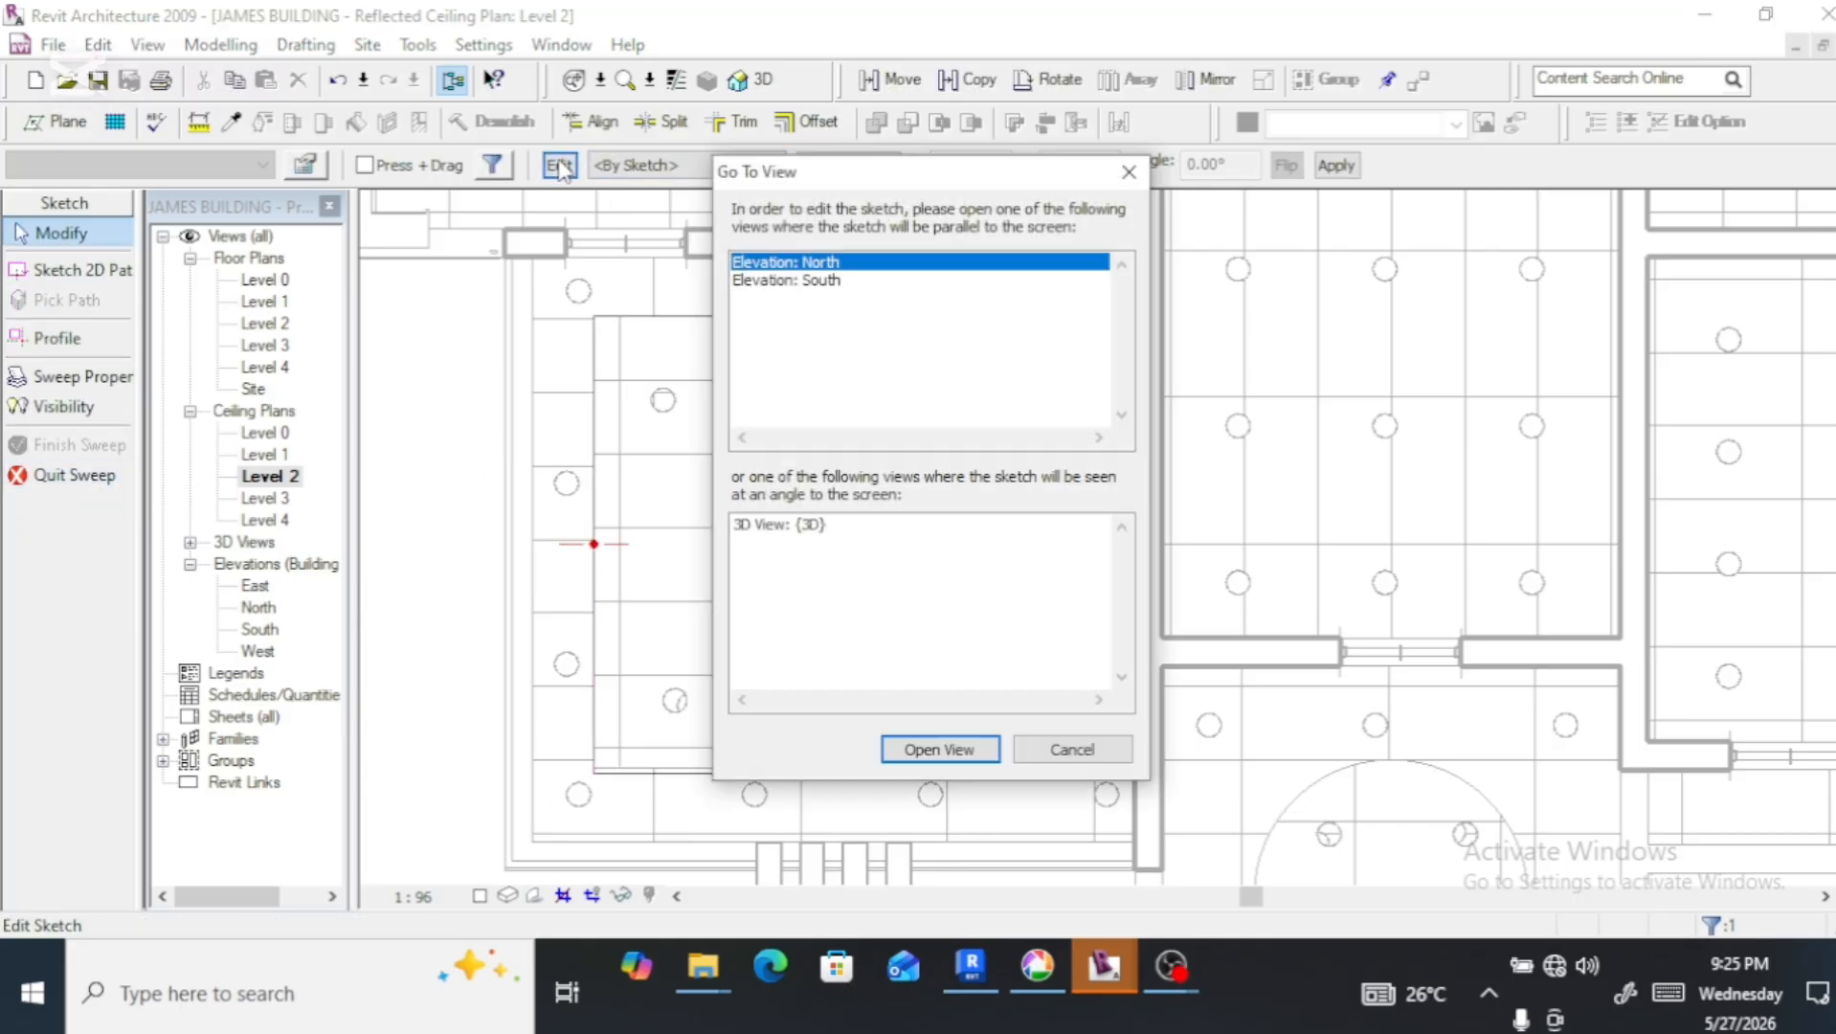
{"action": "left_click", "coordinate": [771, 281]}
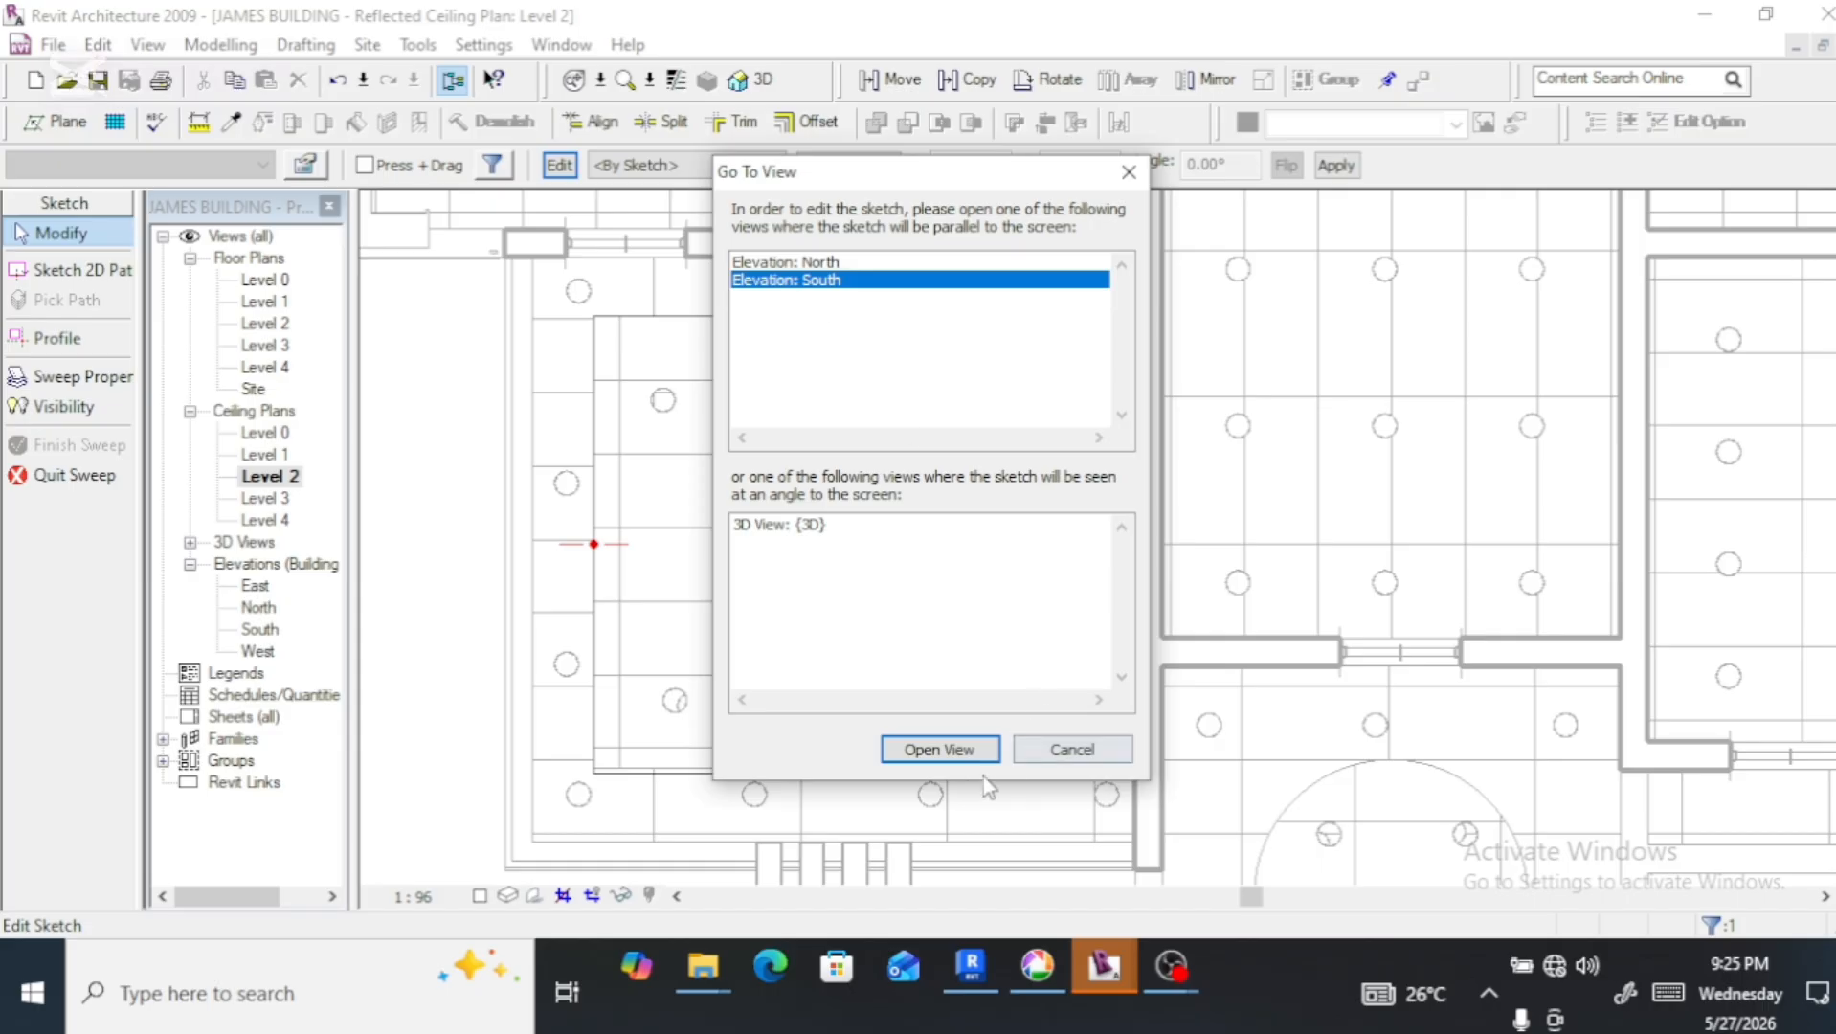
{"action": "left_click", "coordinate": [917, 751]}
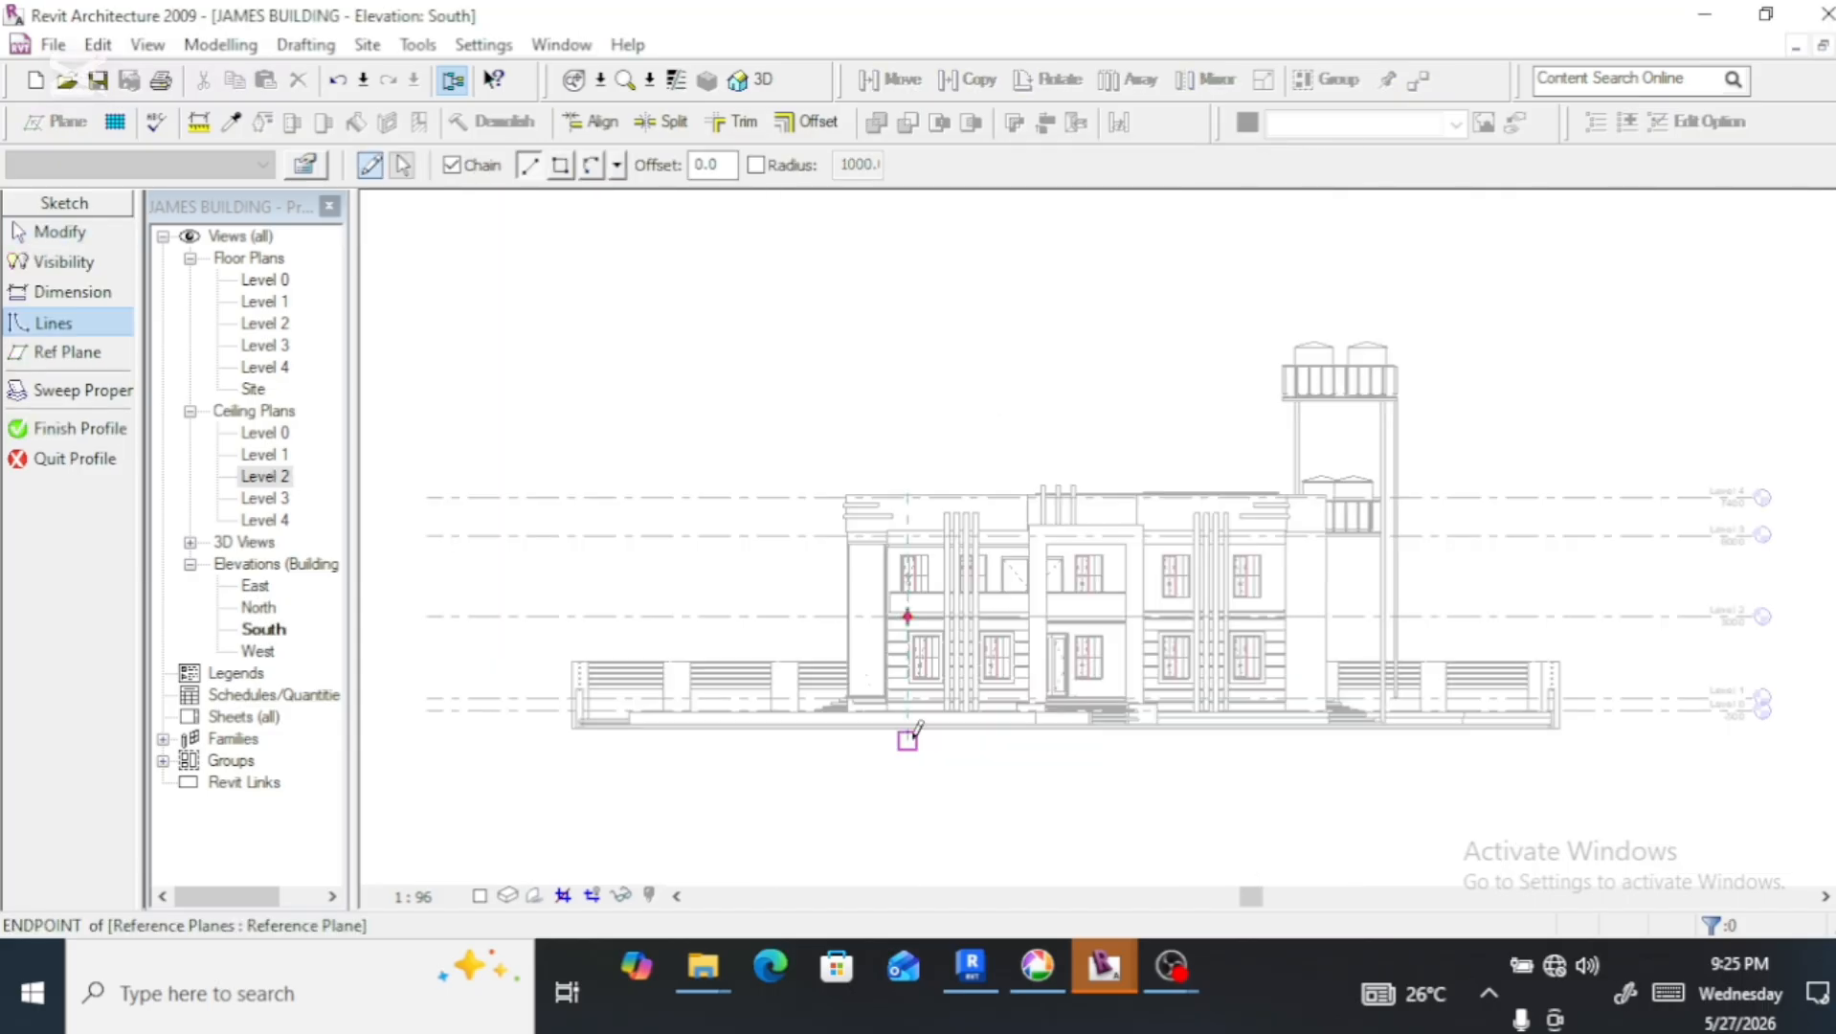
Sketch a closed rectangular profile about 35 mm wide and 25 mm high, with its lower corner at the path's reference point on Level 2
{"action": "scroll", "coordinate": [909, 611], "scroll_direction": "up", "scroll_amount": 3}
{"action": "scroll", "coordinate": [912, 620], "scroll_direction": "up", "scroll_amount": 5}
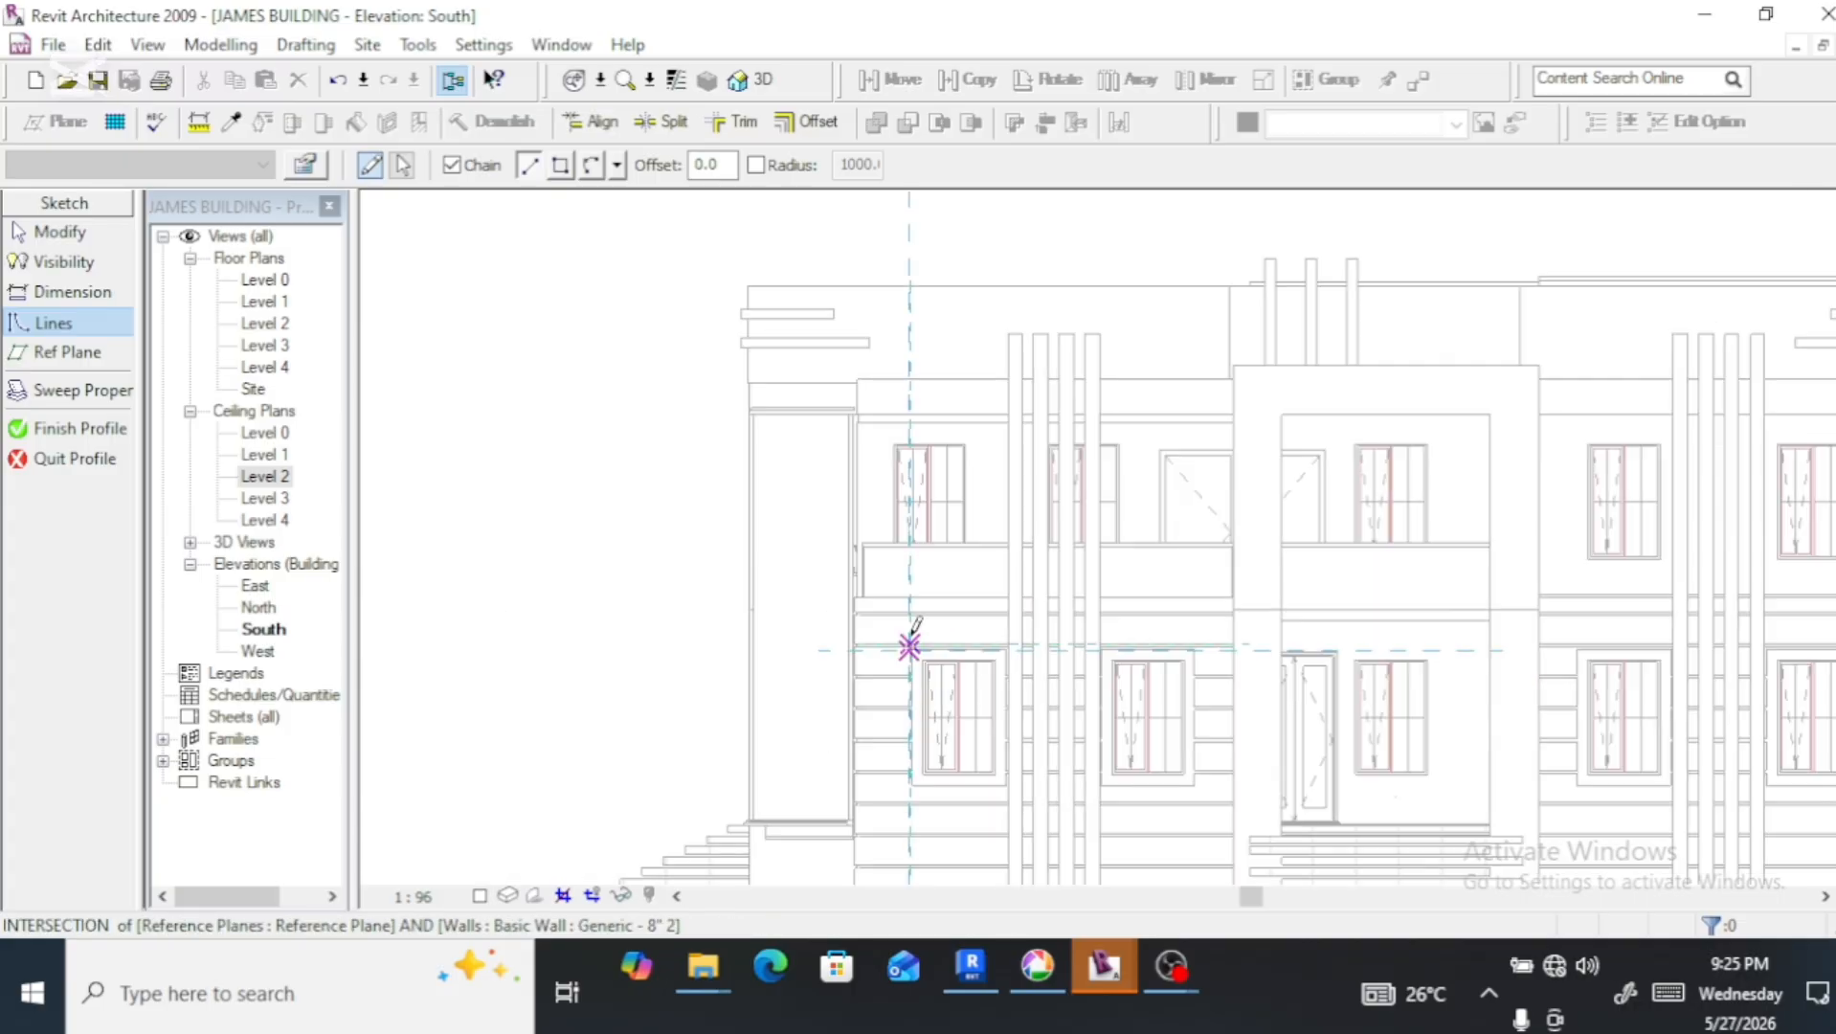
{"action": "scroll", "coordinate": [910, 617], "scroll_direction": "up", "scroll_amount": 4}
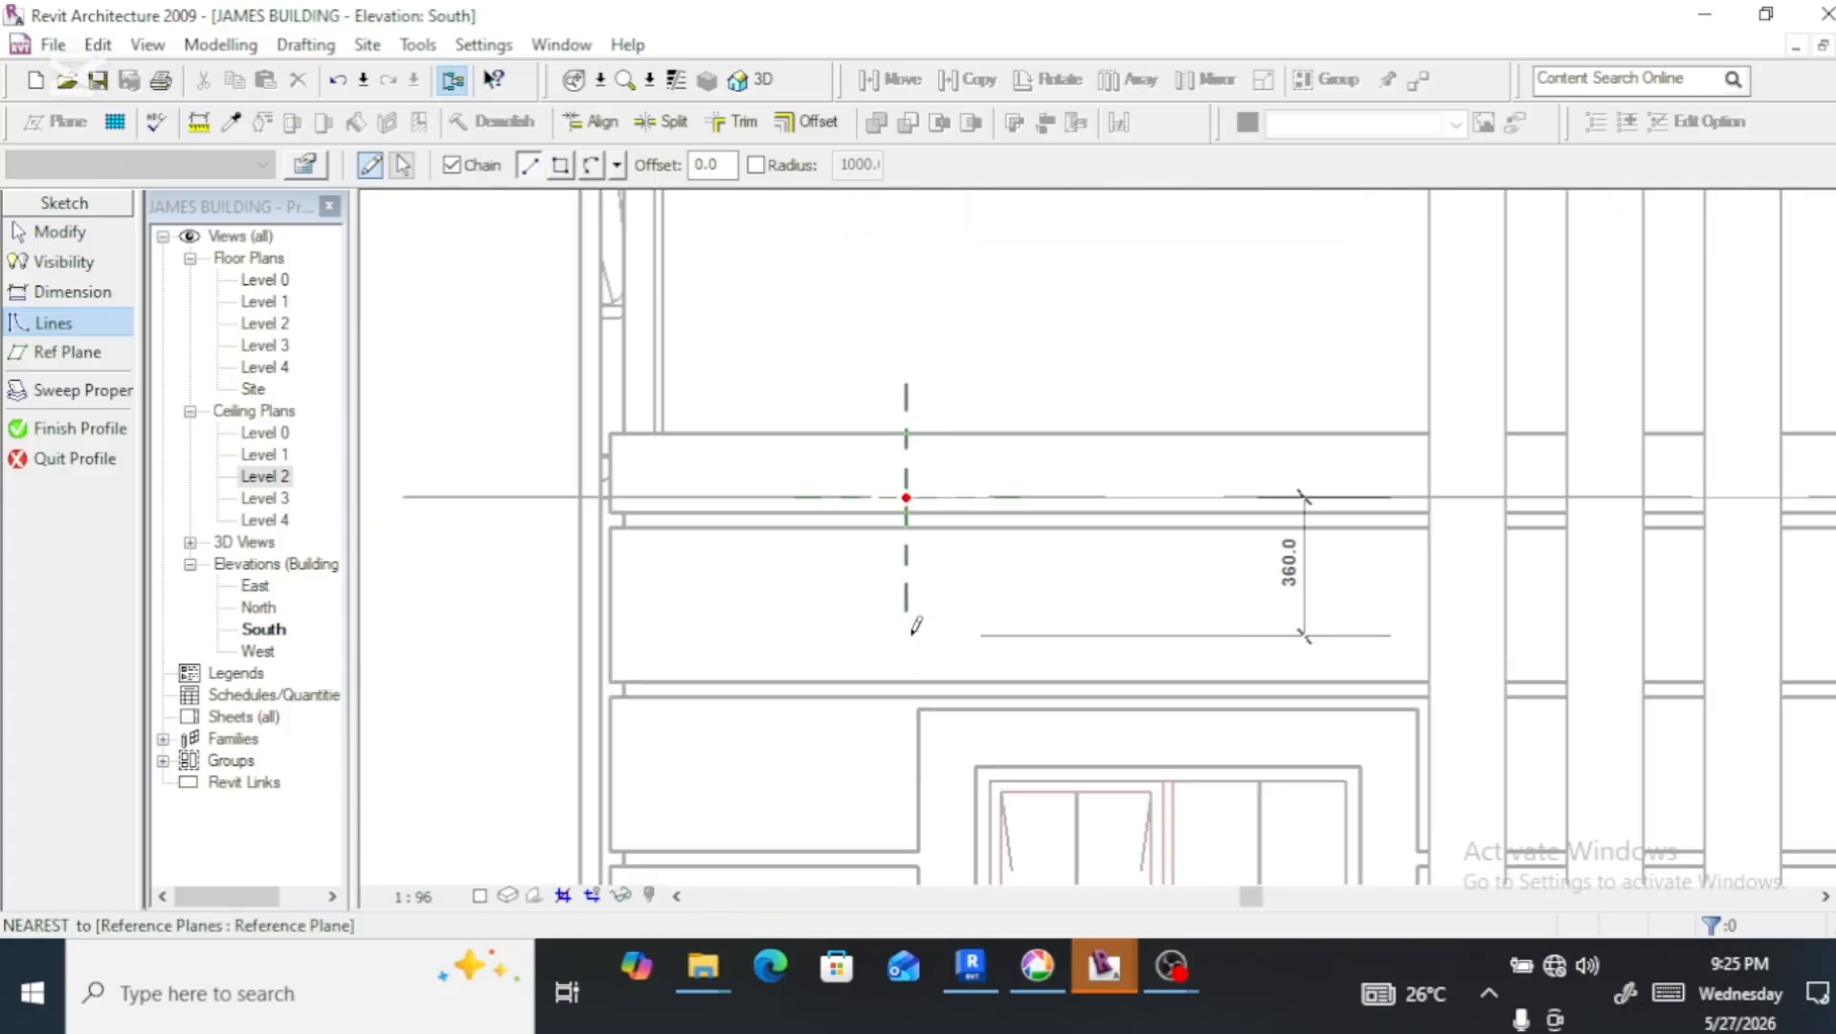
{"action": "scroll", "coordinate": [914, 426], "scroll_direction": "up", "scroll_amount": 2}
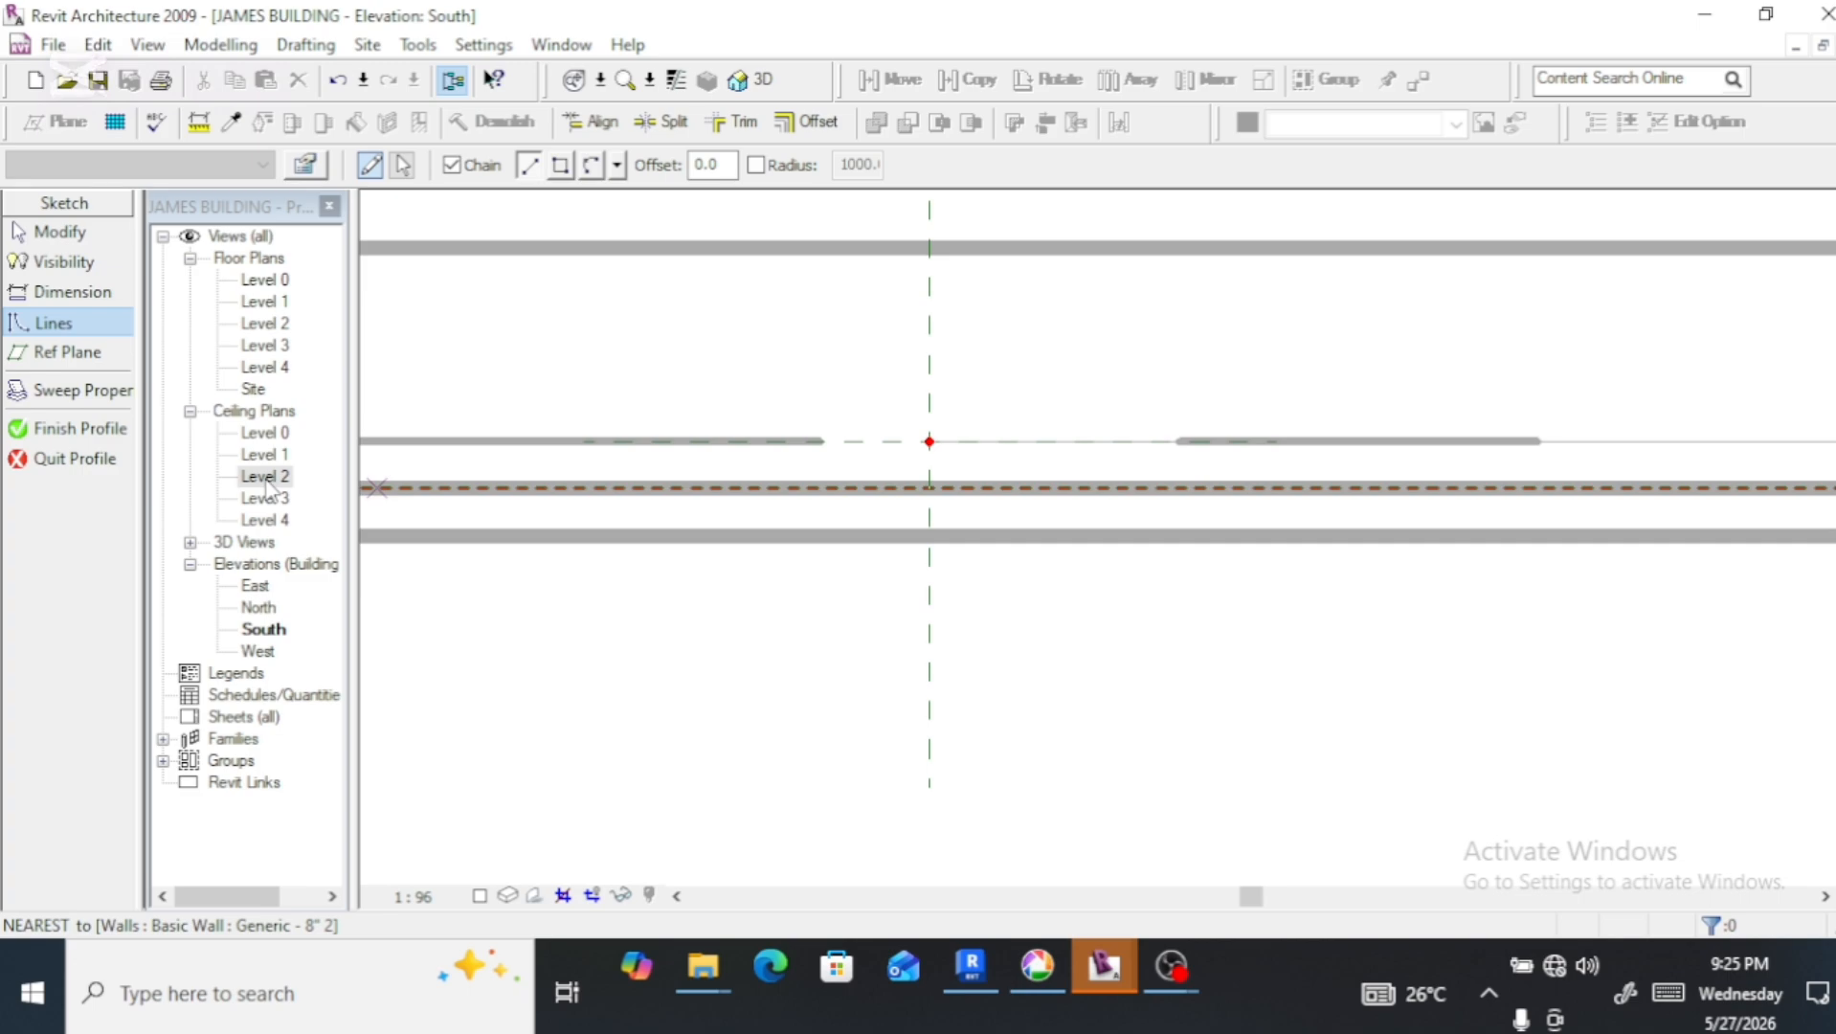
{"action": "scroll", "coordinate": [893, 651], "scroll_direction": "up", "scroll_amount": 5}
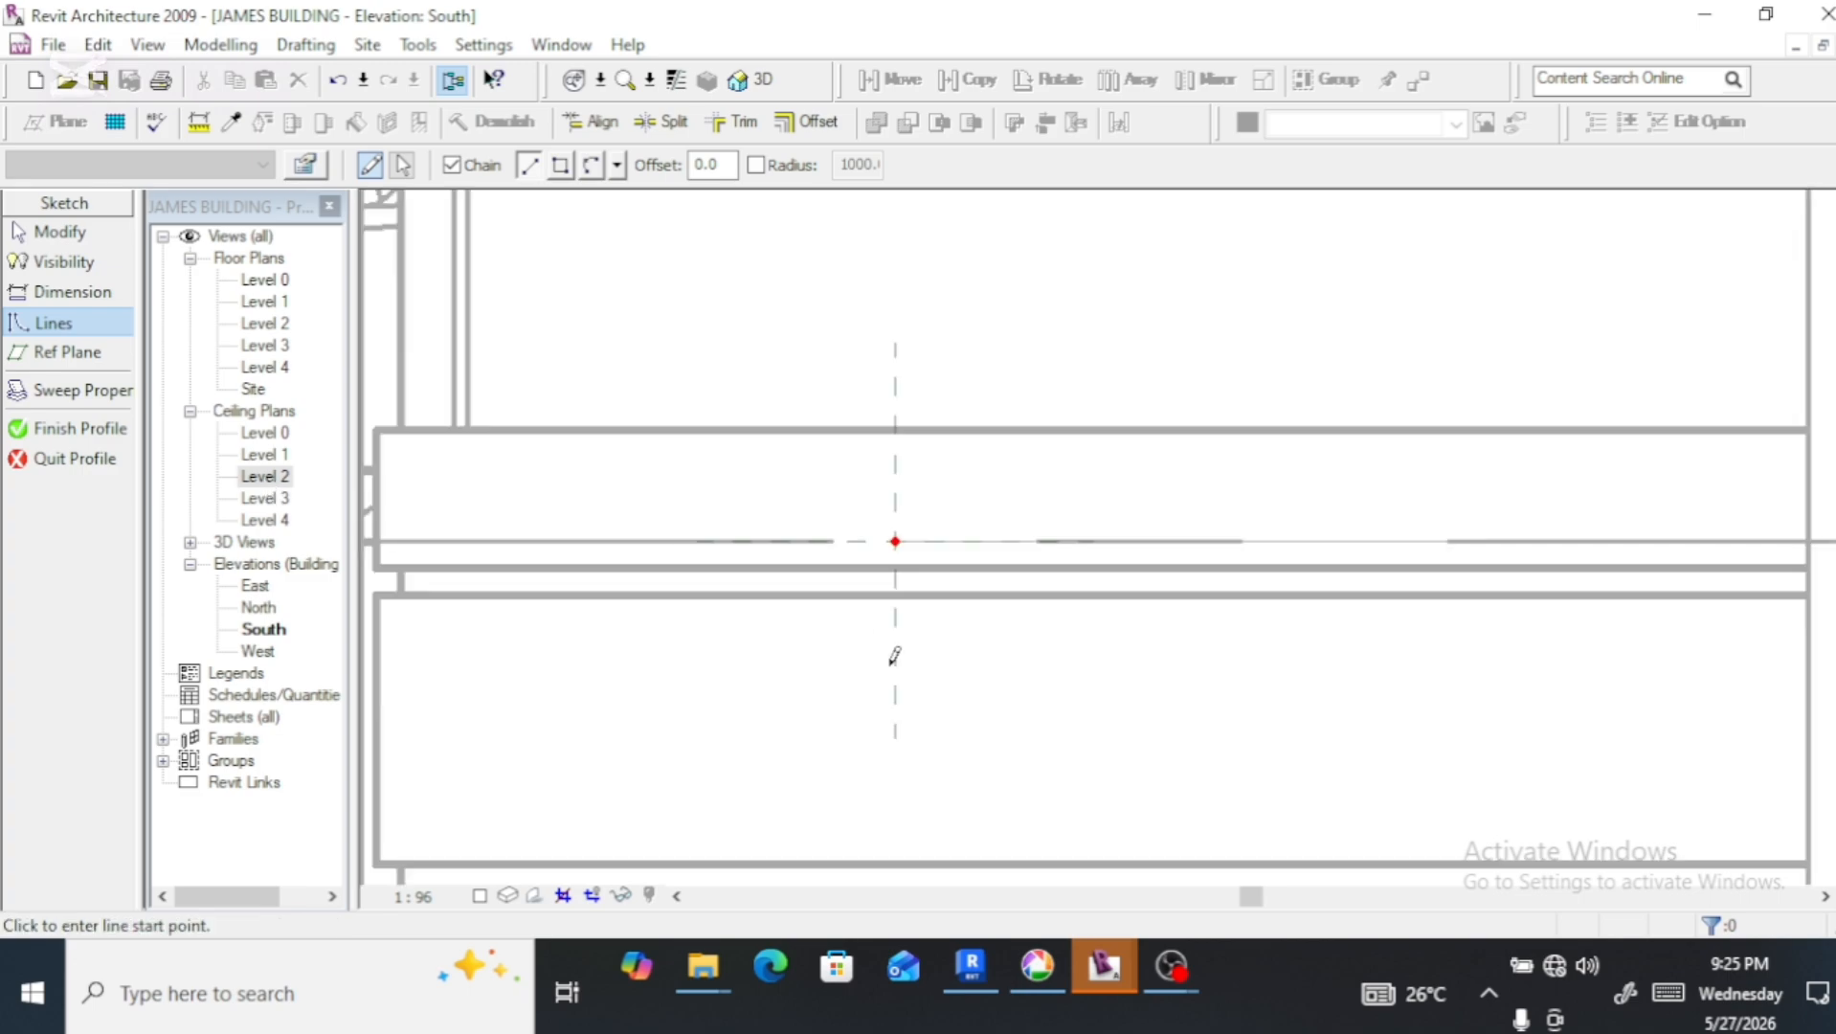
{"action": "scroll", "coordinate": [892, 579], "scroll_direction": "up", "scroll_amount": 4}
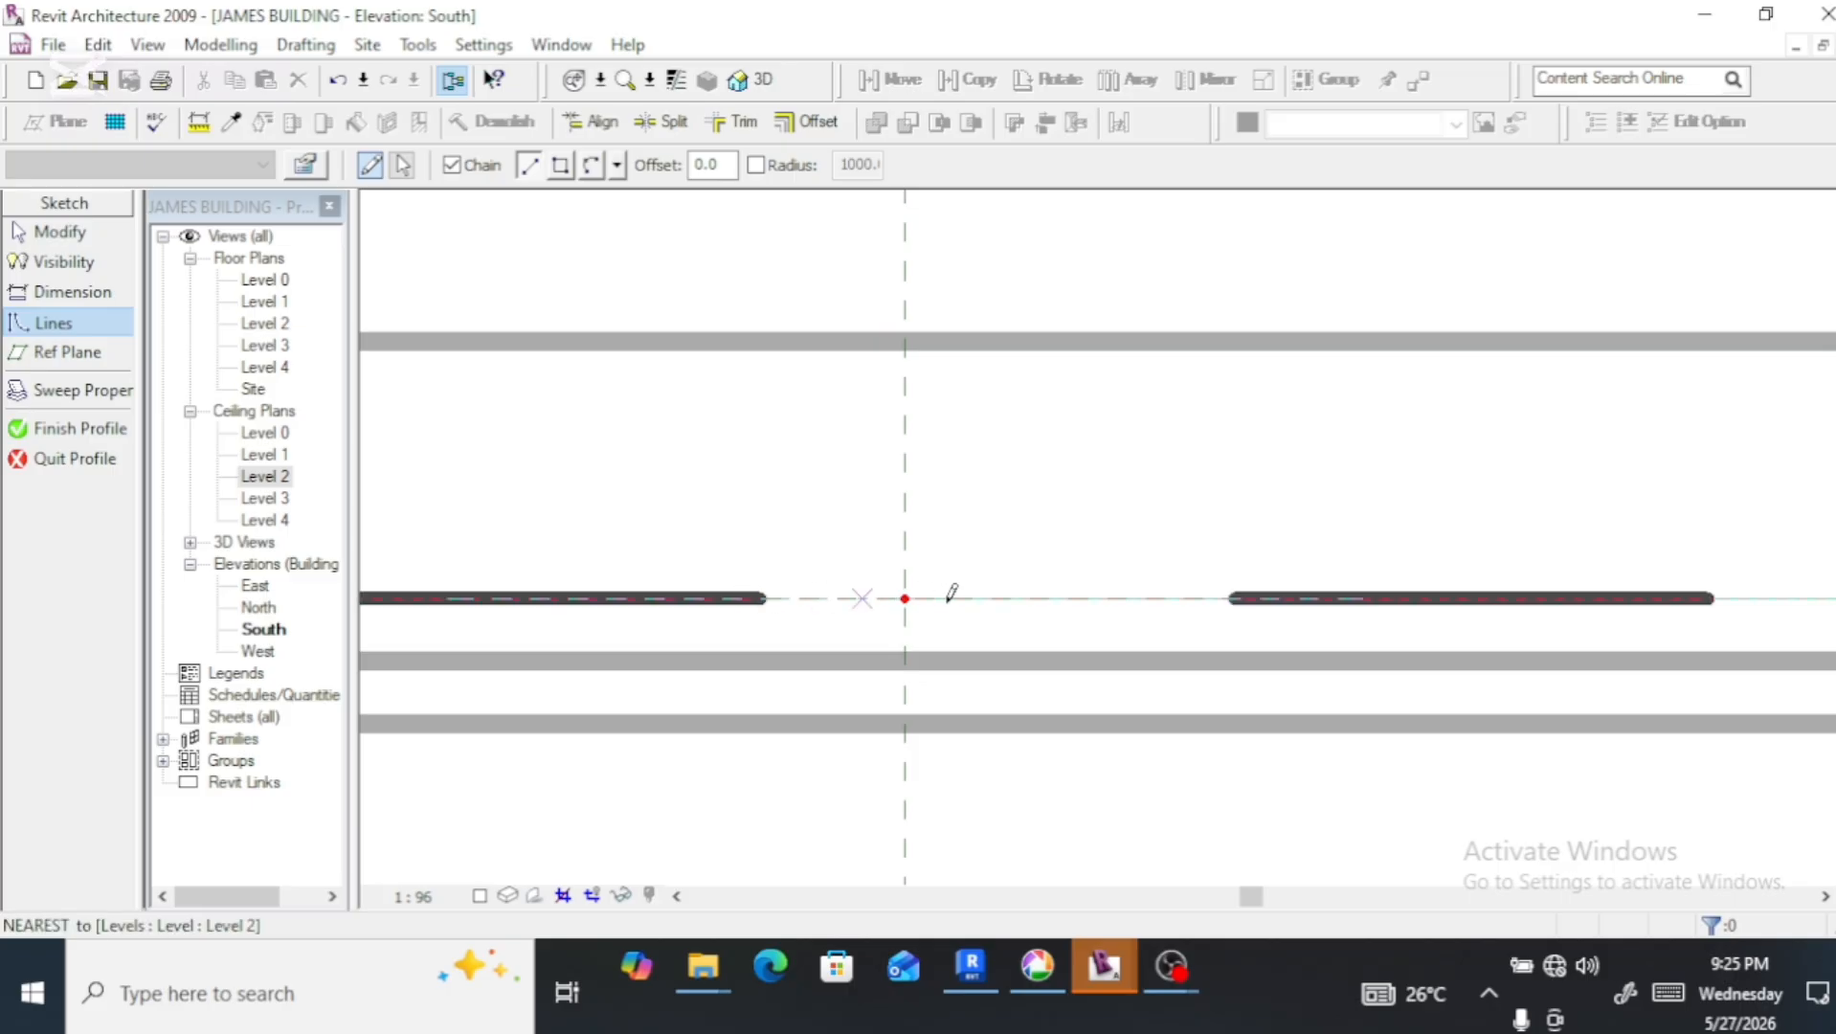
{"action": "left_click", "coordinate": [904, 598]}
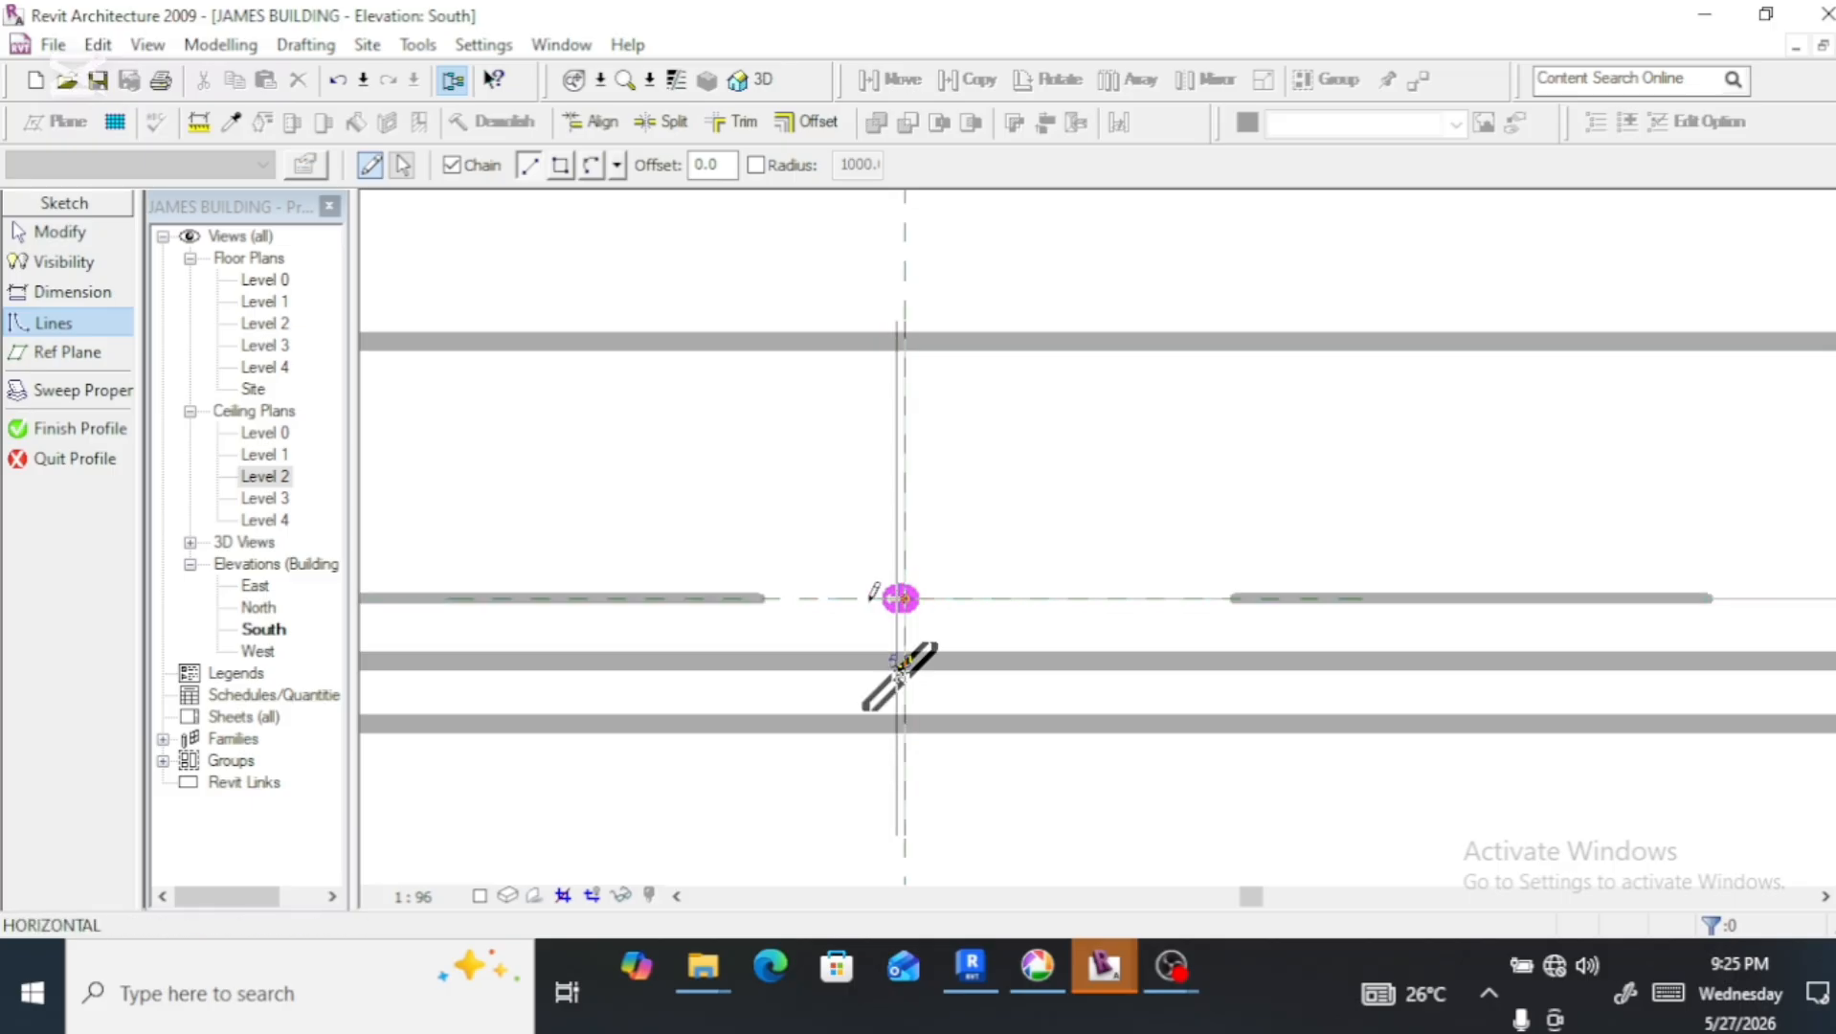
{"action": "left_click", "coordinate": [850, 598]}
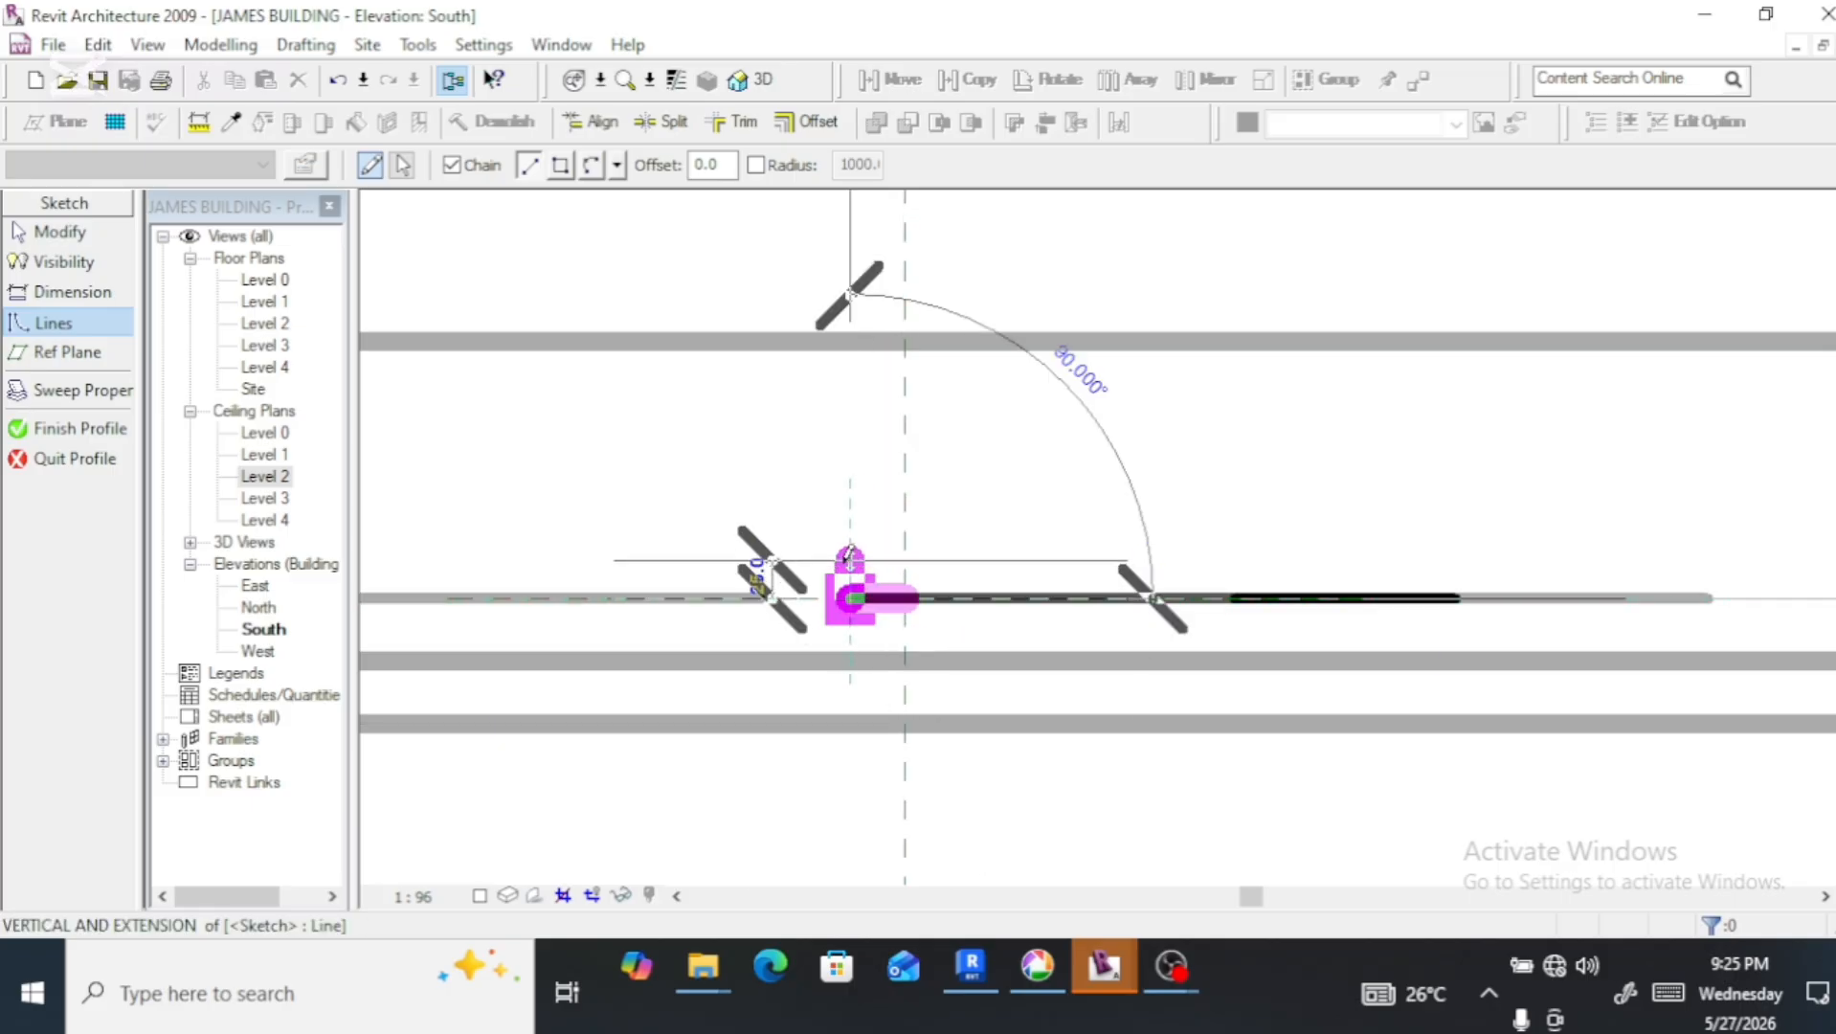
{"action": "left_click", "coordinate": [850, 560]}
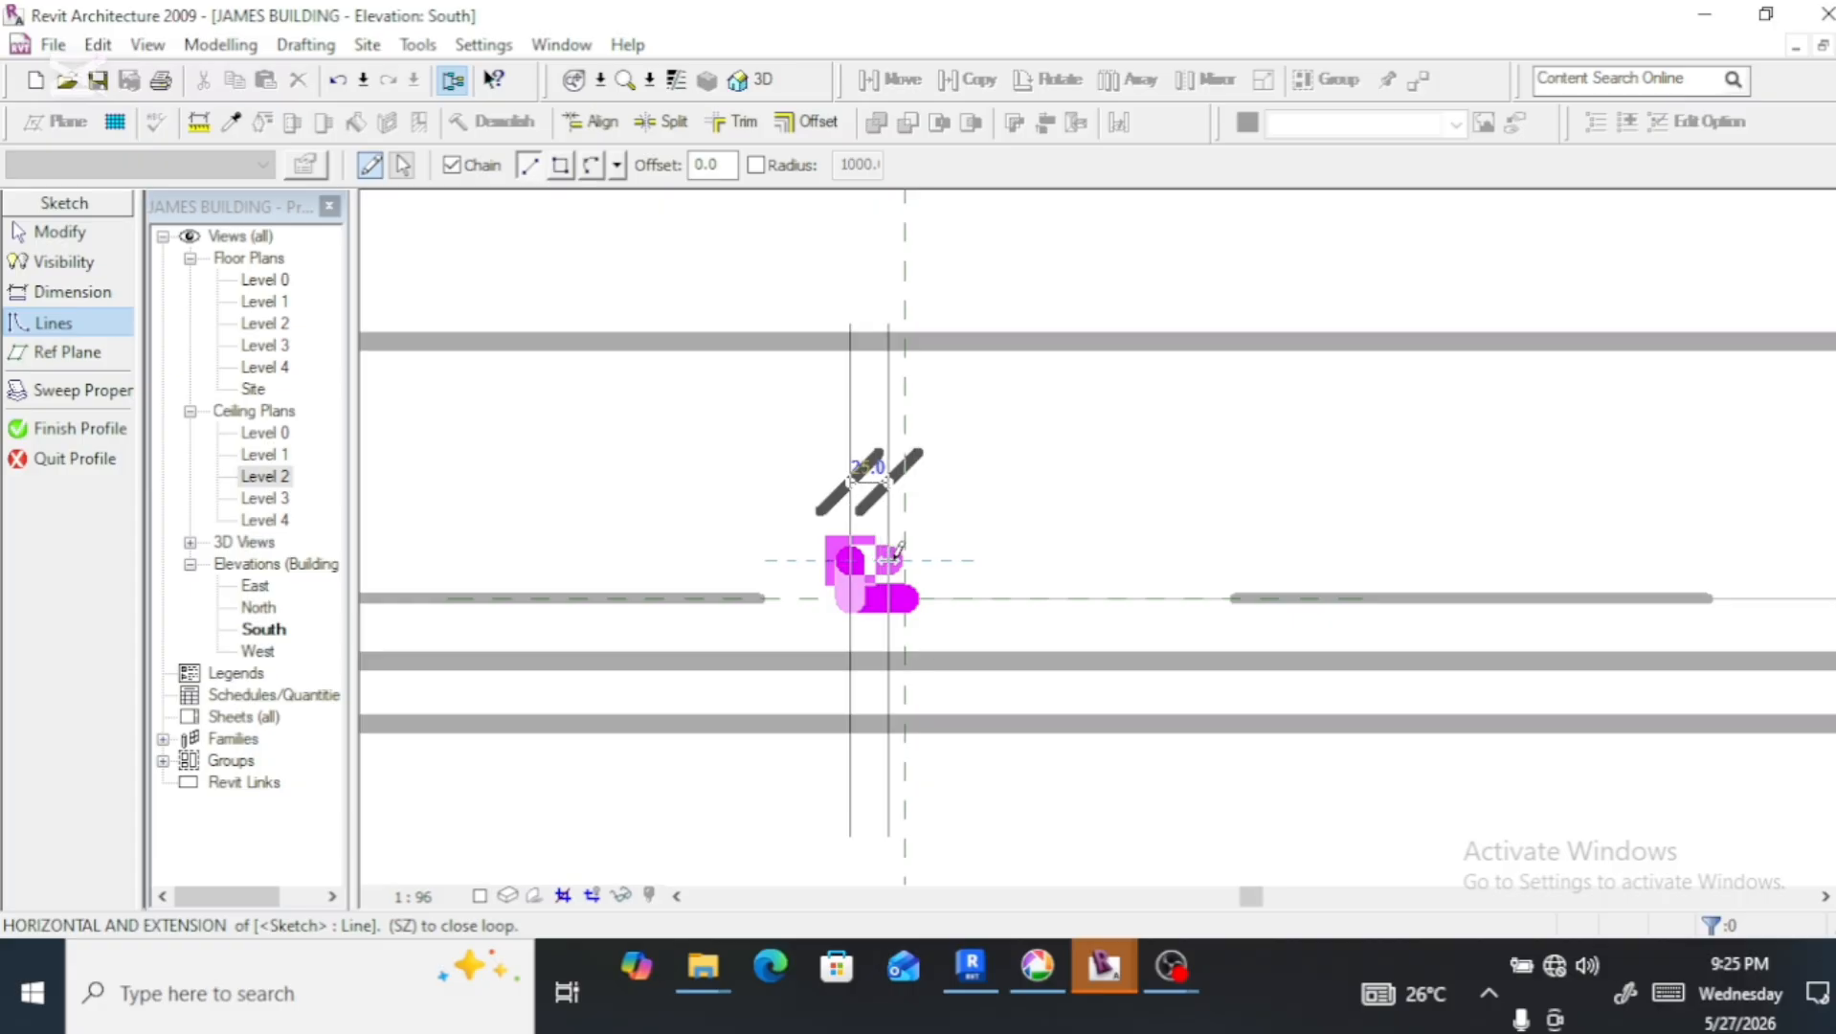
{"action": "left_click", "coordinate": [905, 560]}
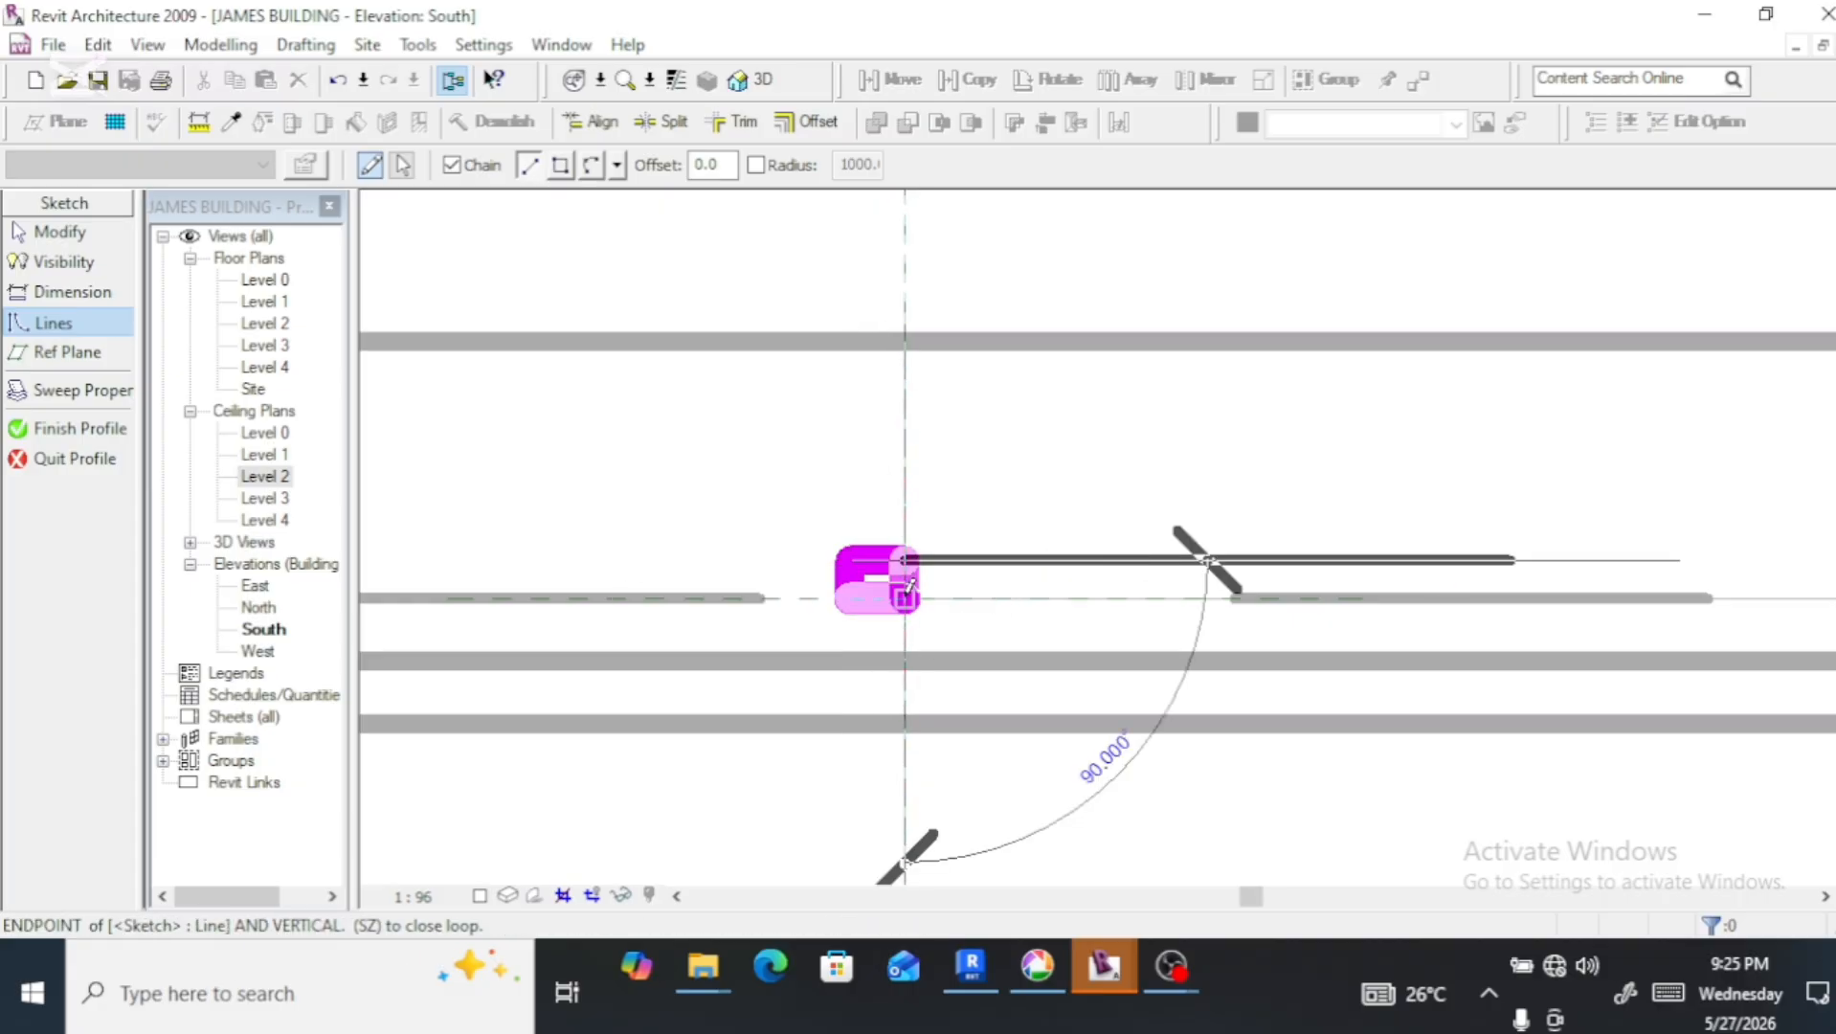
{"action": "left_click", "coordinate": [906, 598]}
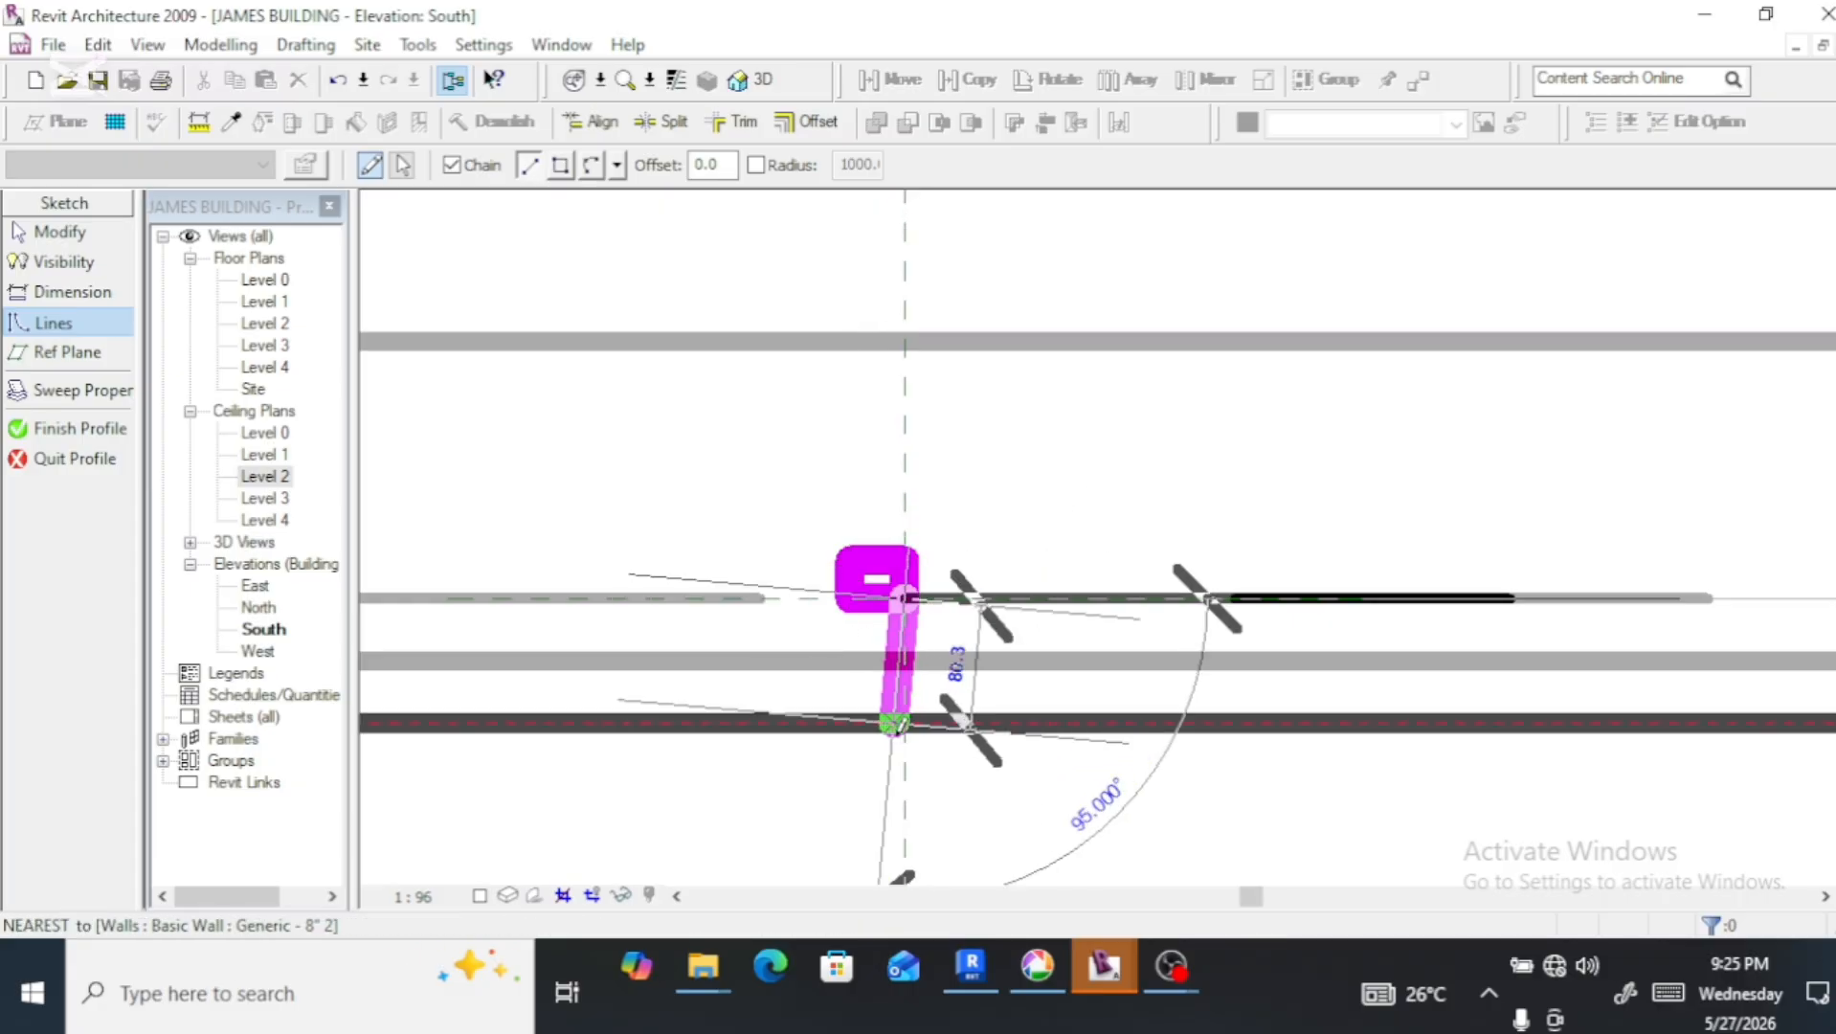
{"action": "key", "text": "Escape"}
{"action": "key", "text": "Escape"}
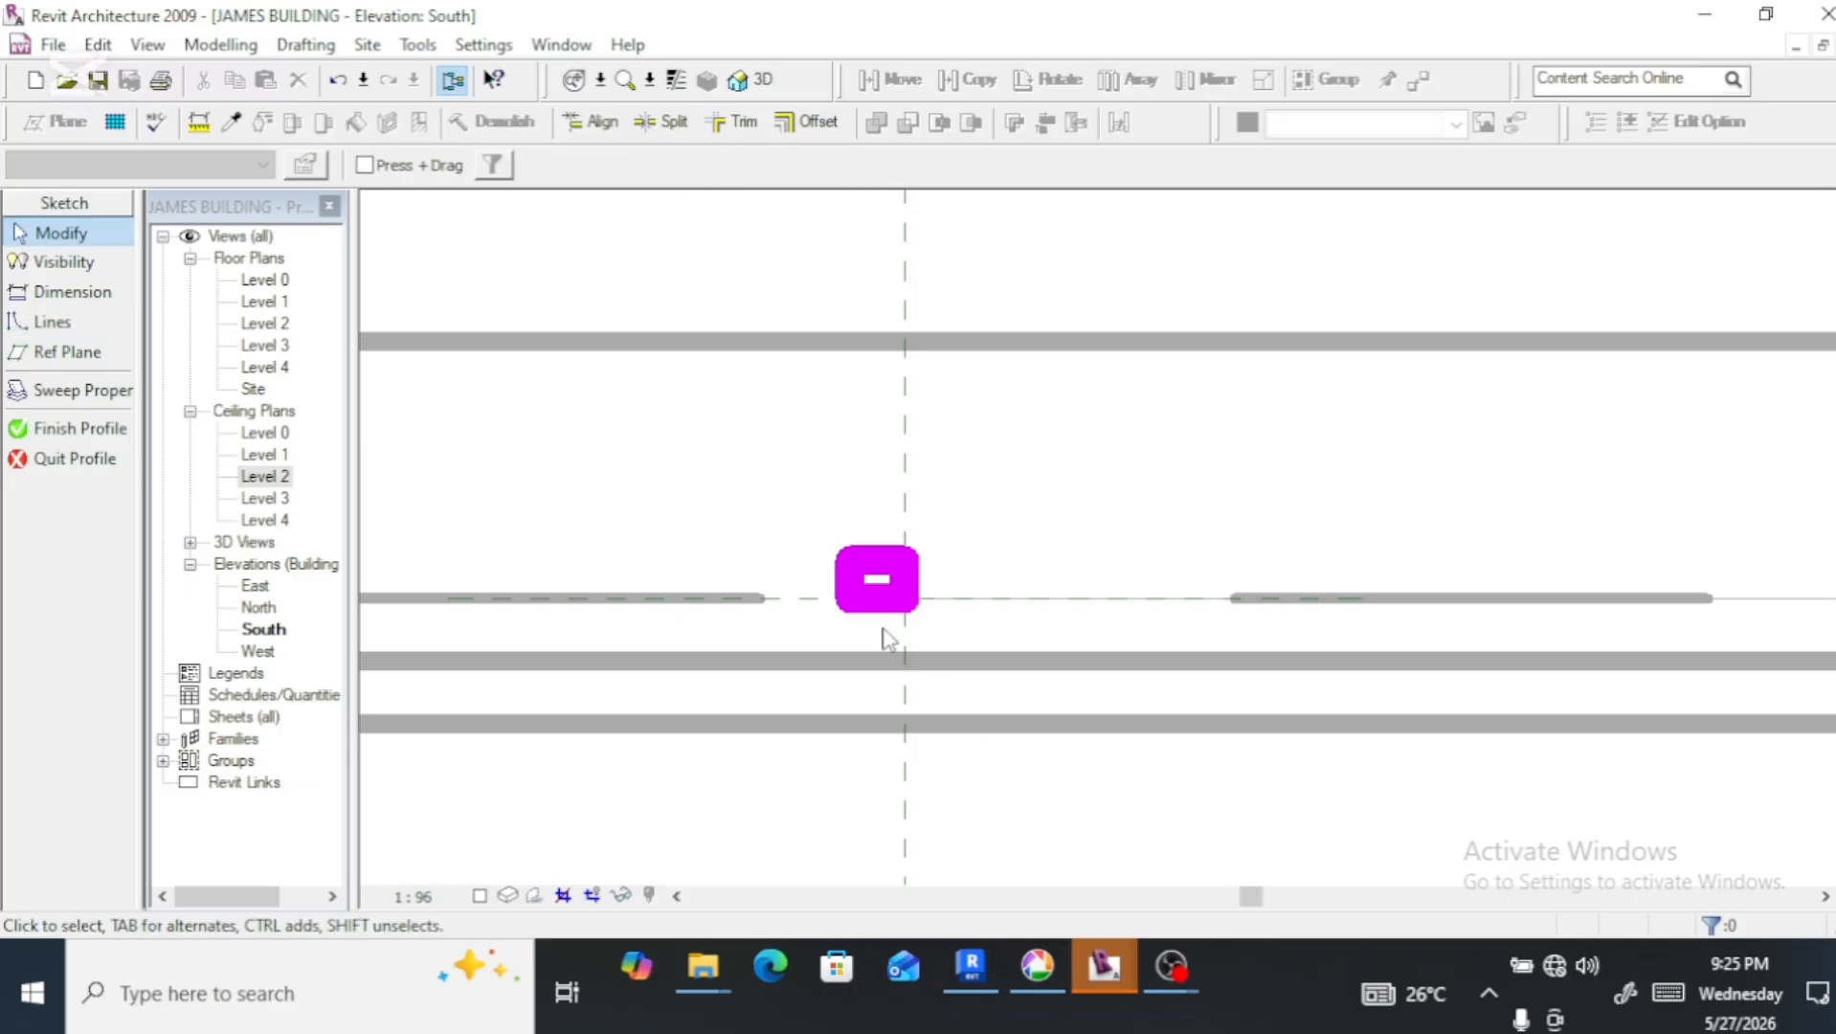
Inspect the height and width dimensions of the rectangular sweep profile
{"action": "scroll", "coordinate": [886, 635], "scroll_direction": "up", "scroll_amount": 4}
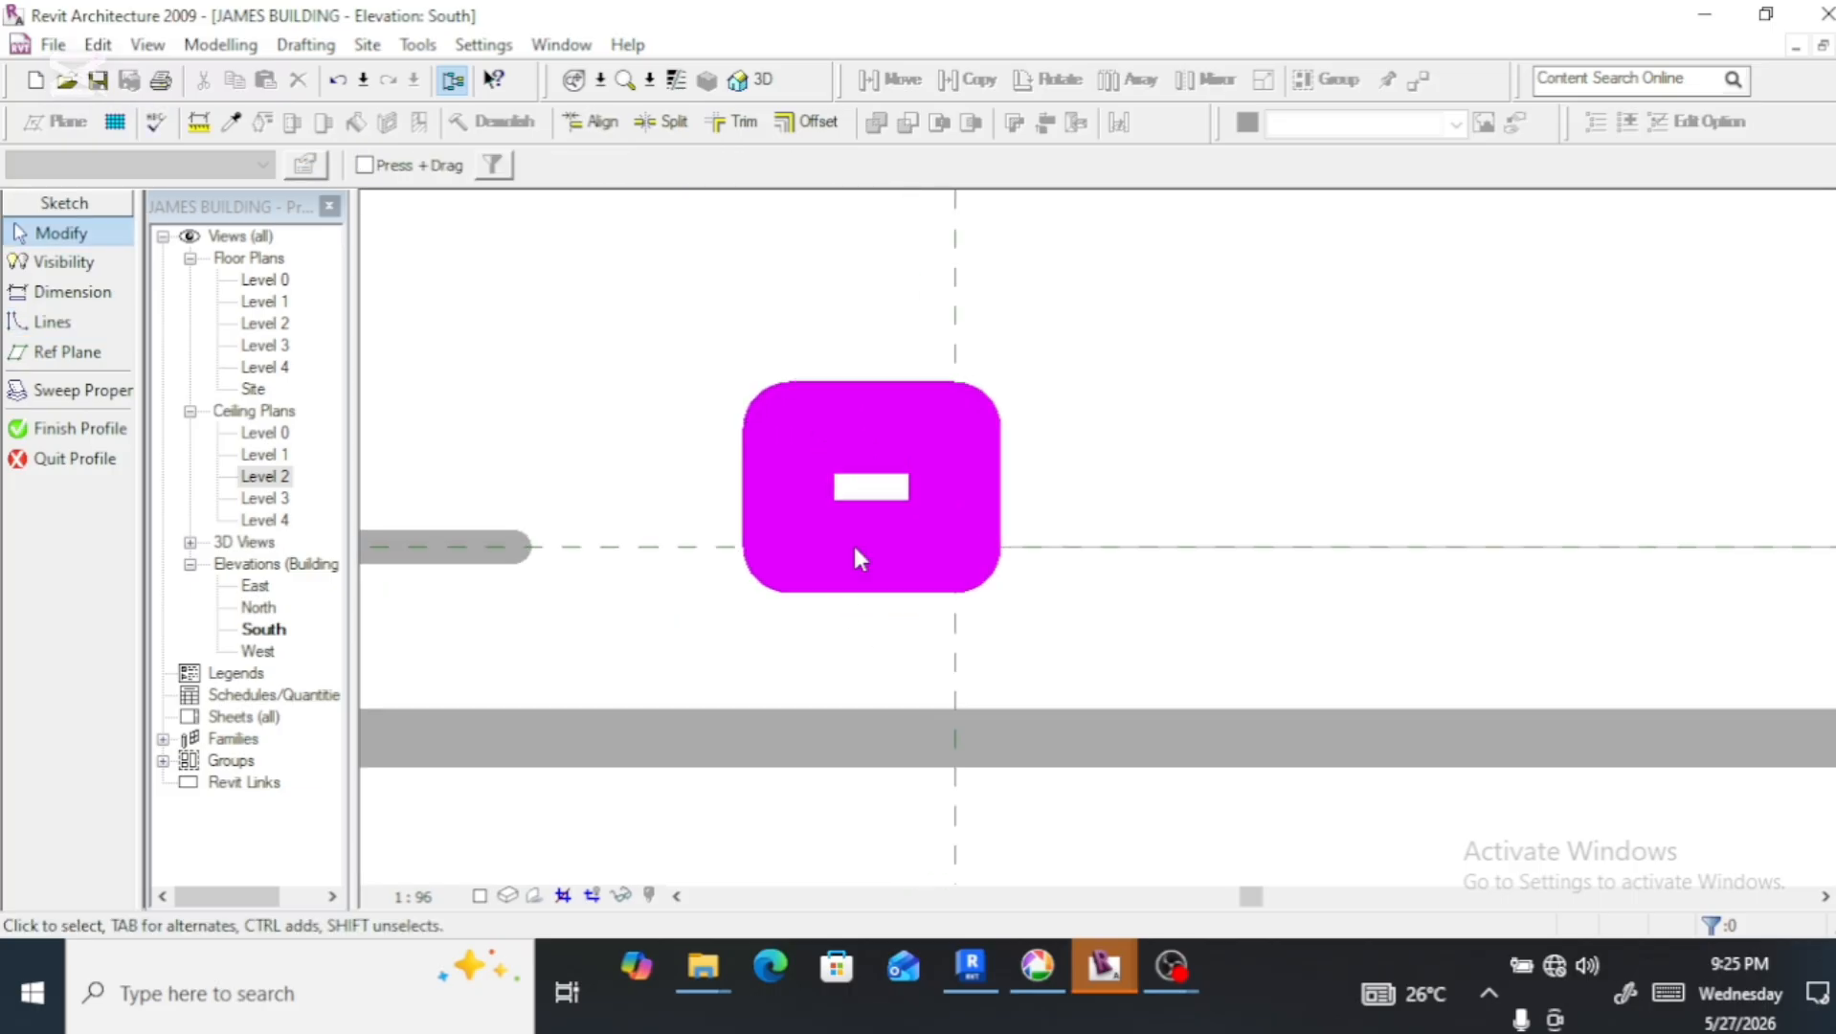
{"action": "left_click", "coordinate": [864, 435]}
{"action": "left_click", "coordinate": [1002, 490]}
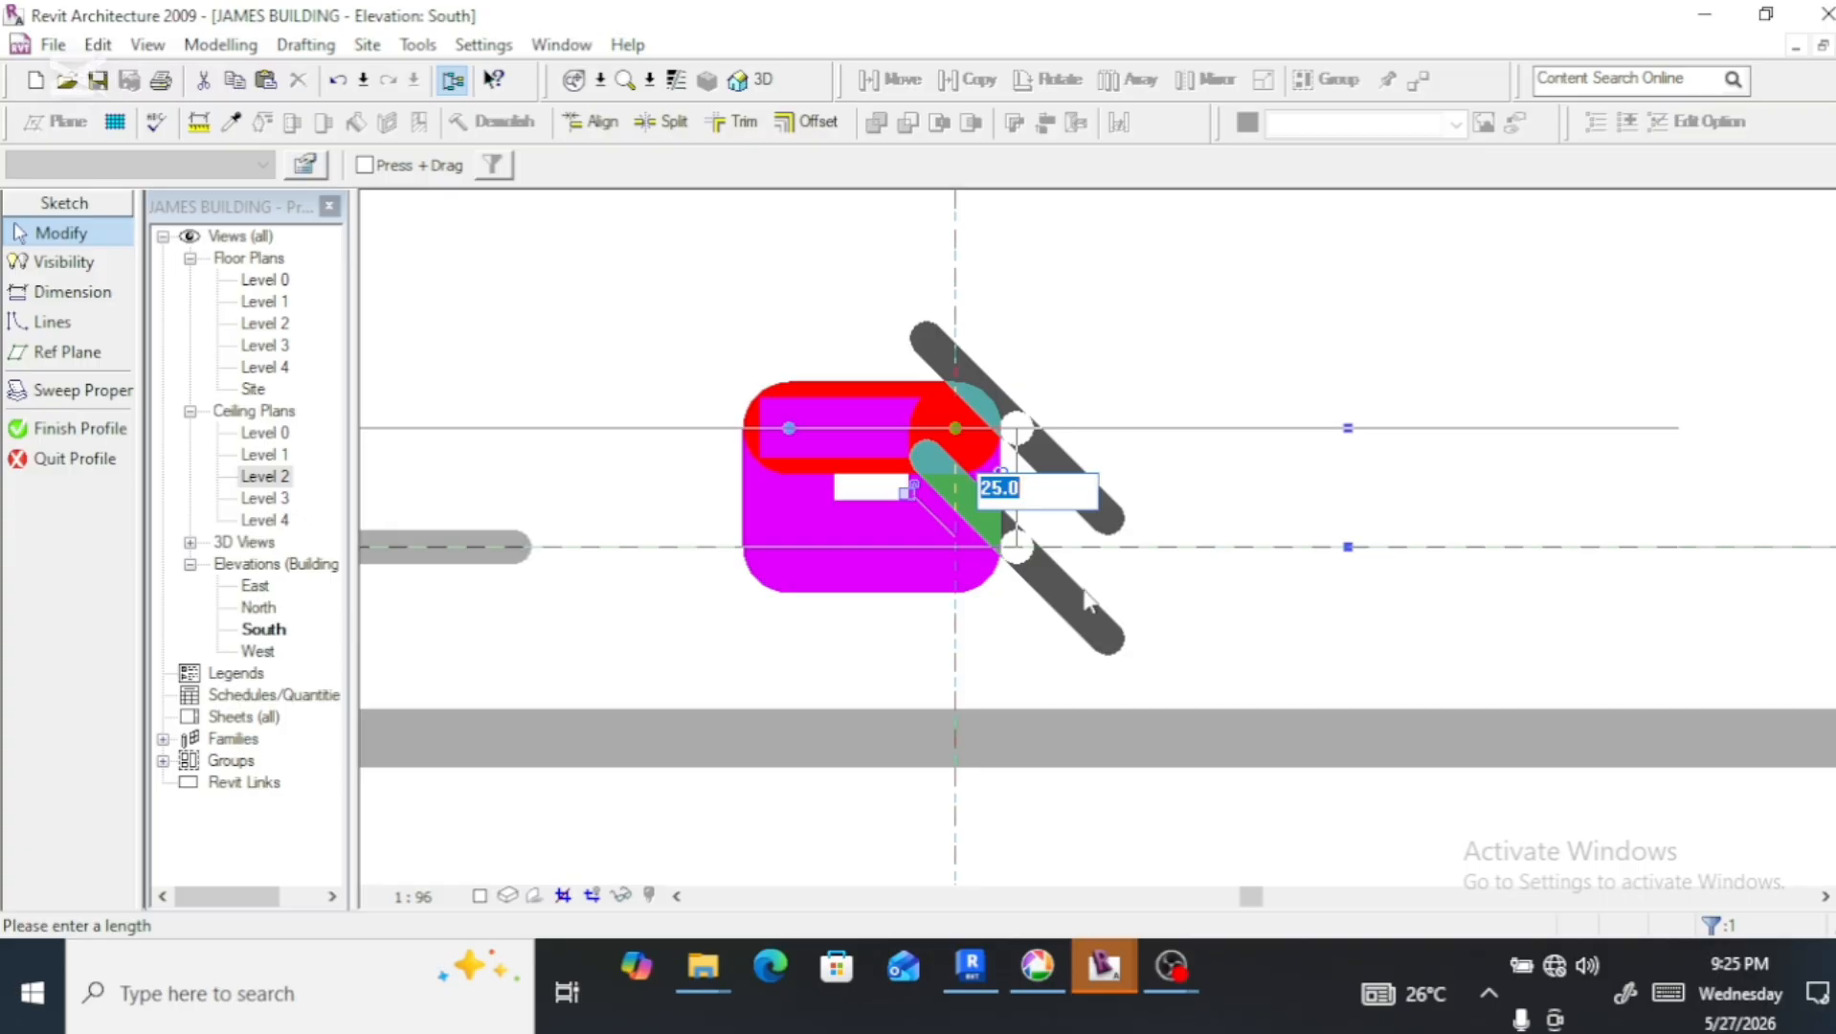
{"action": "left_click", "coordinate": [773, 484]}
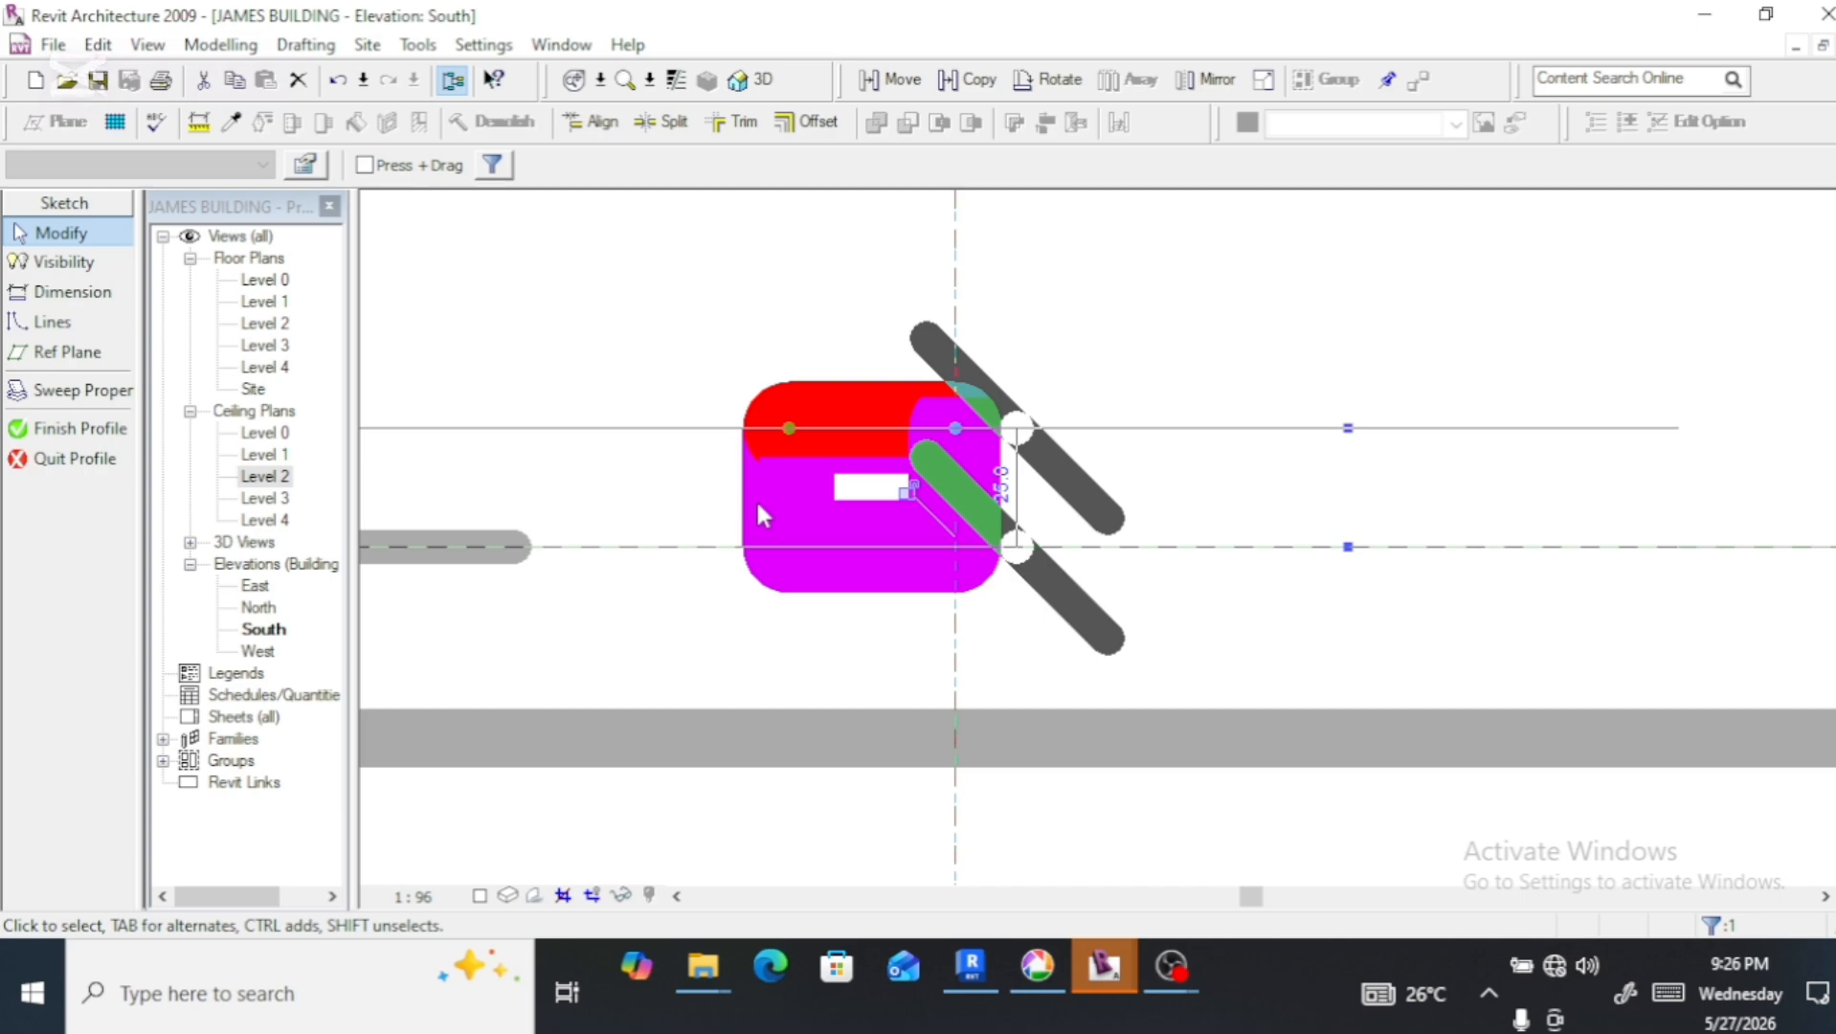
{"action": "left_click", "coordinate": [792, 503]}
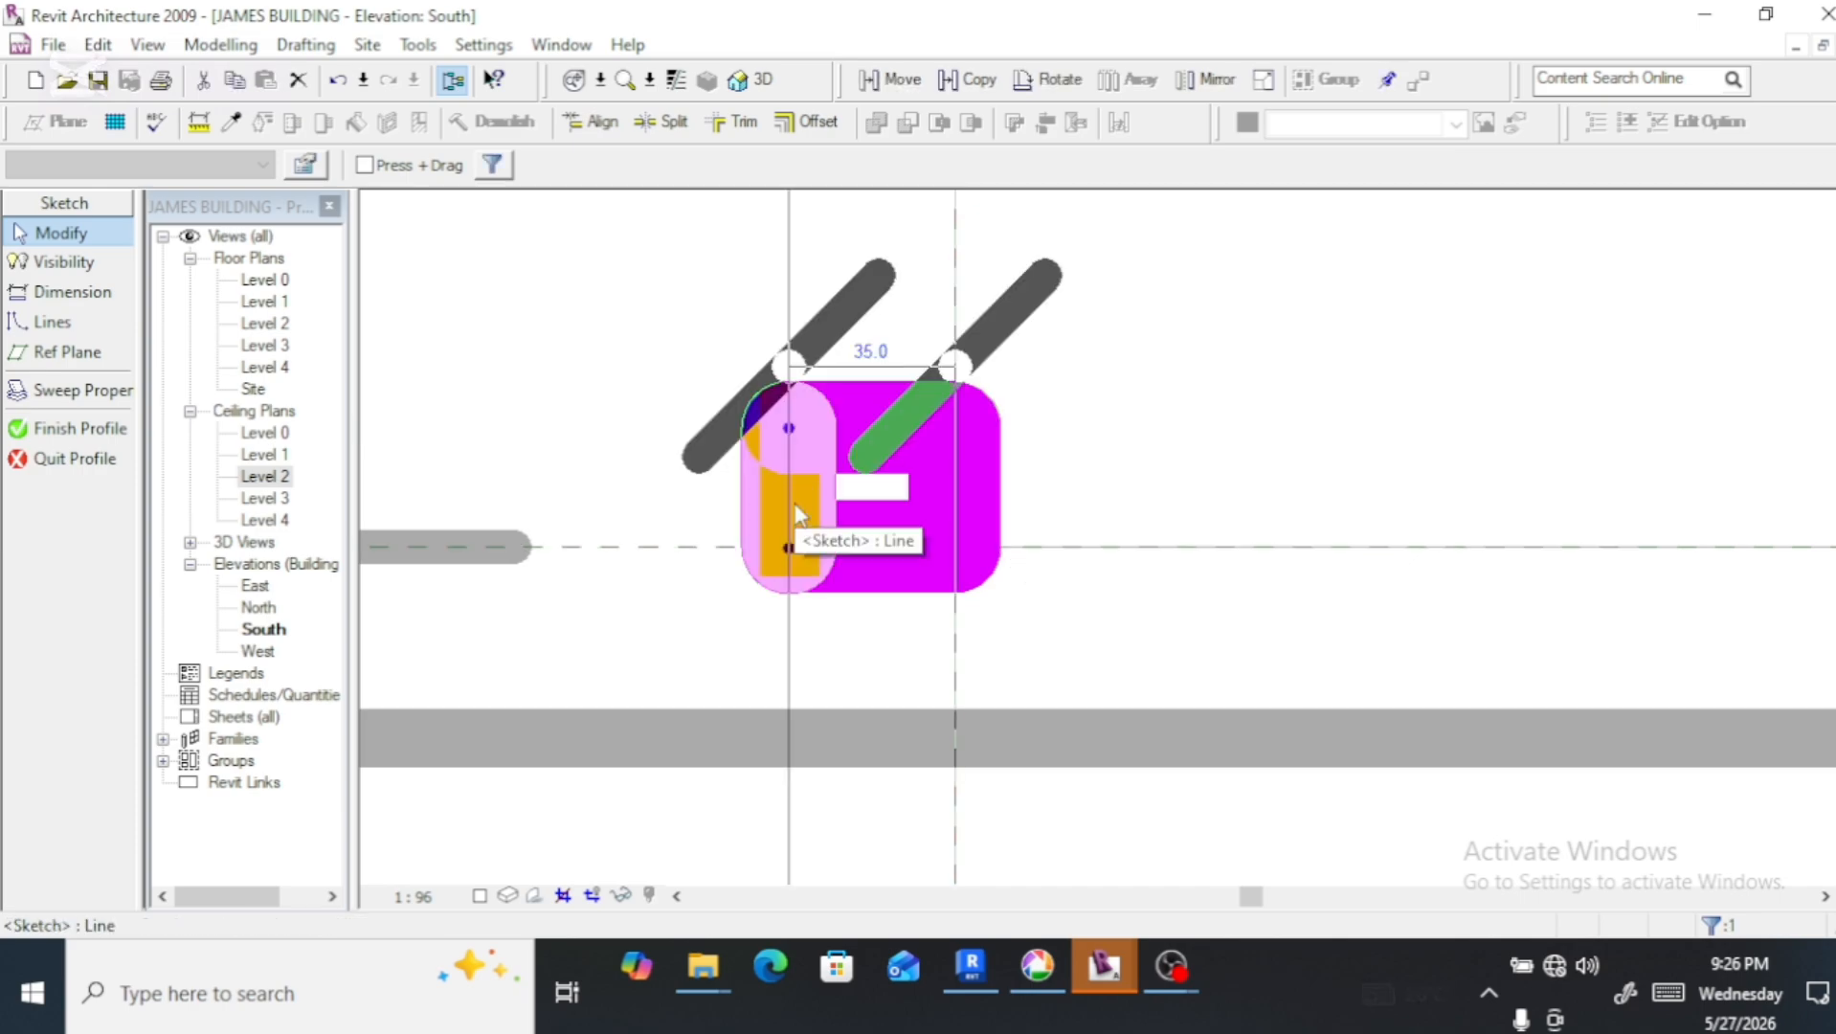
{"action": "left_click", "coordinate": [870, 353]}
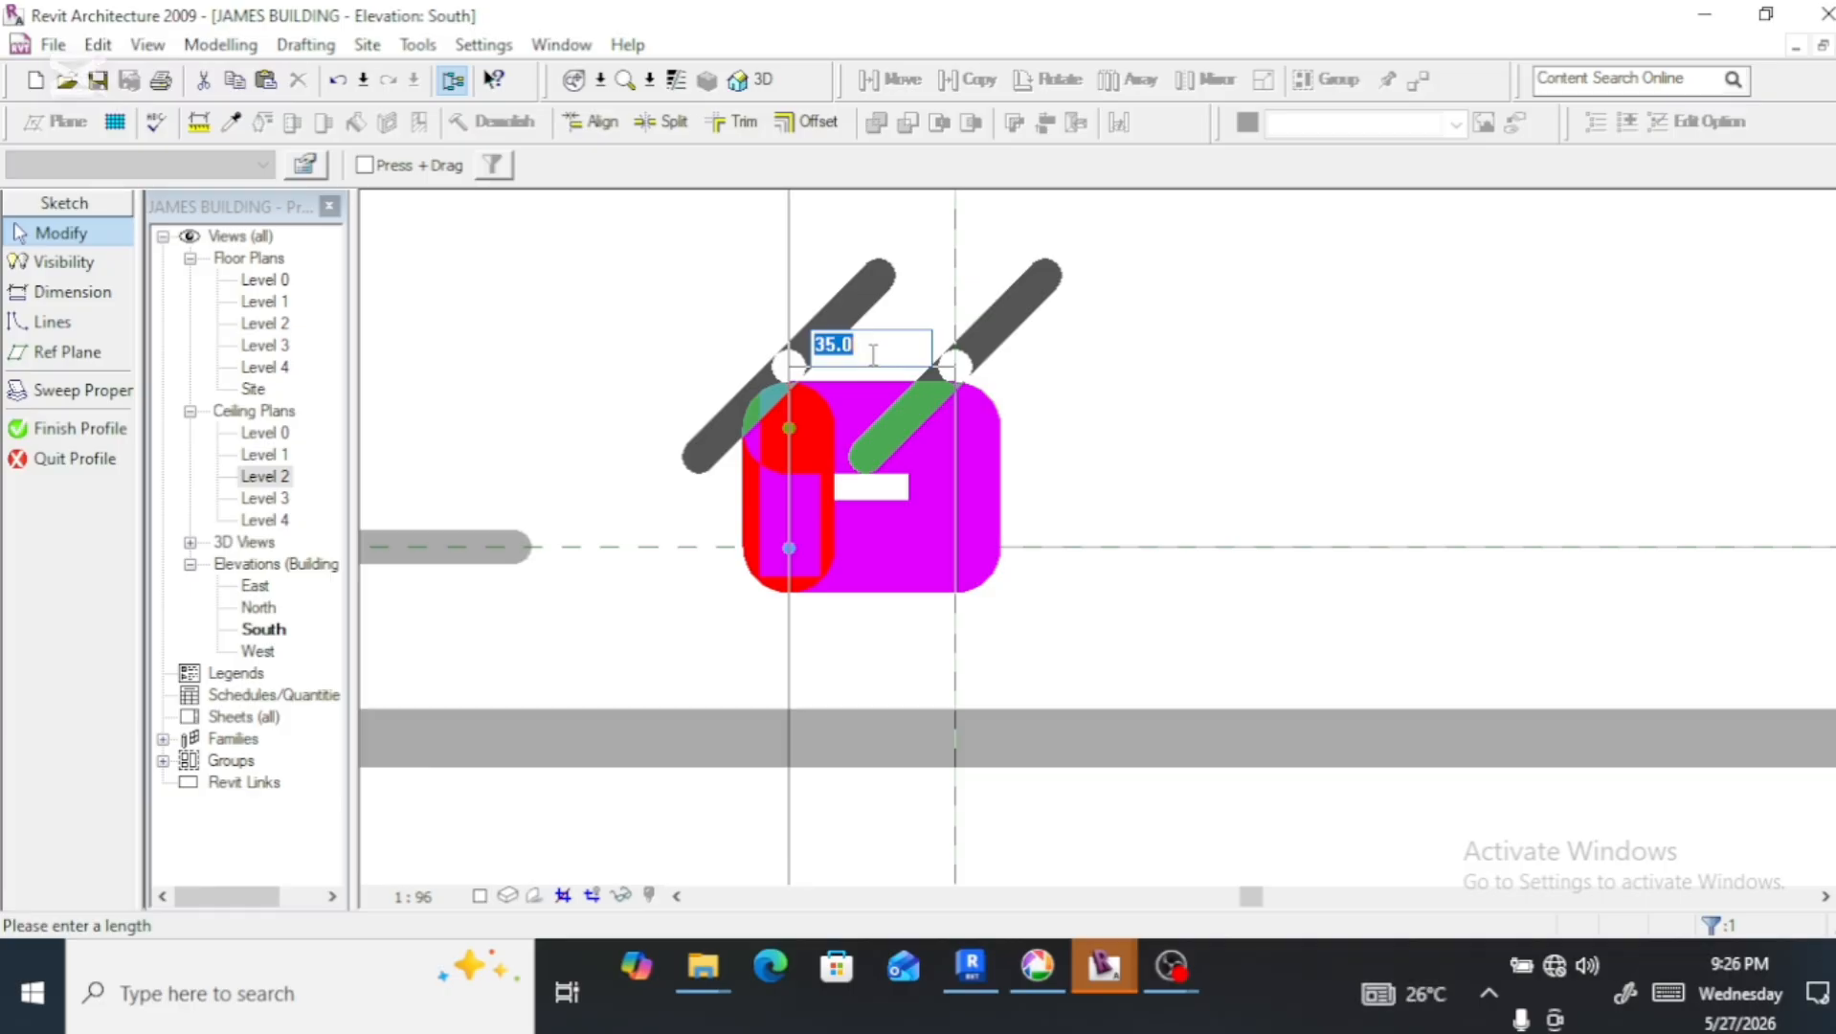
{"action": "type", "text": "3"}
{"action": "key", "text": "Return"}
{"action": "left_click", "coordinate": [618, 342]}
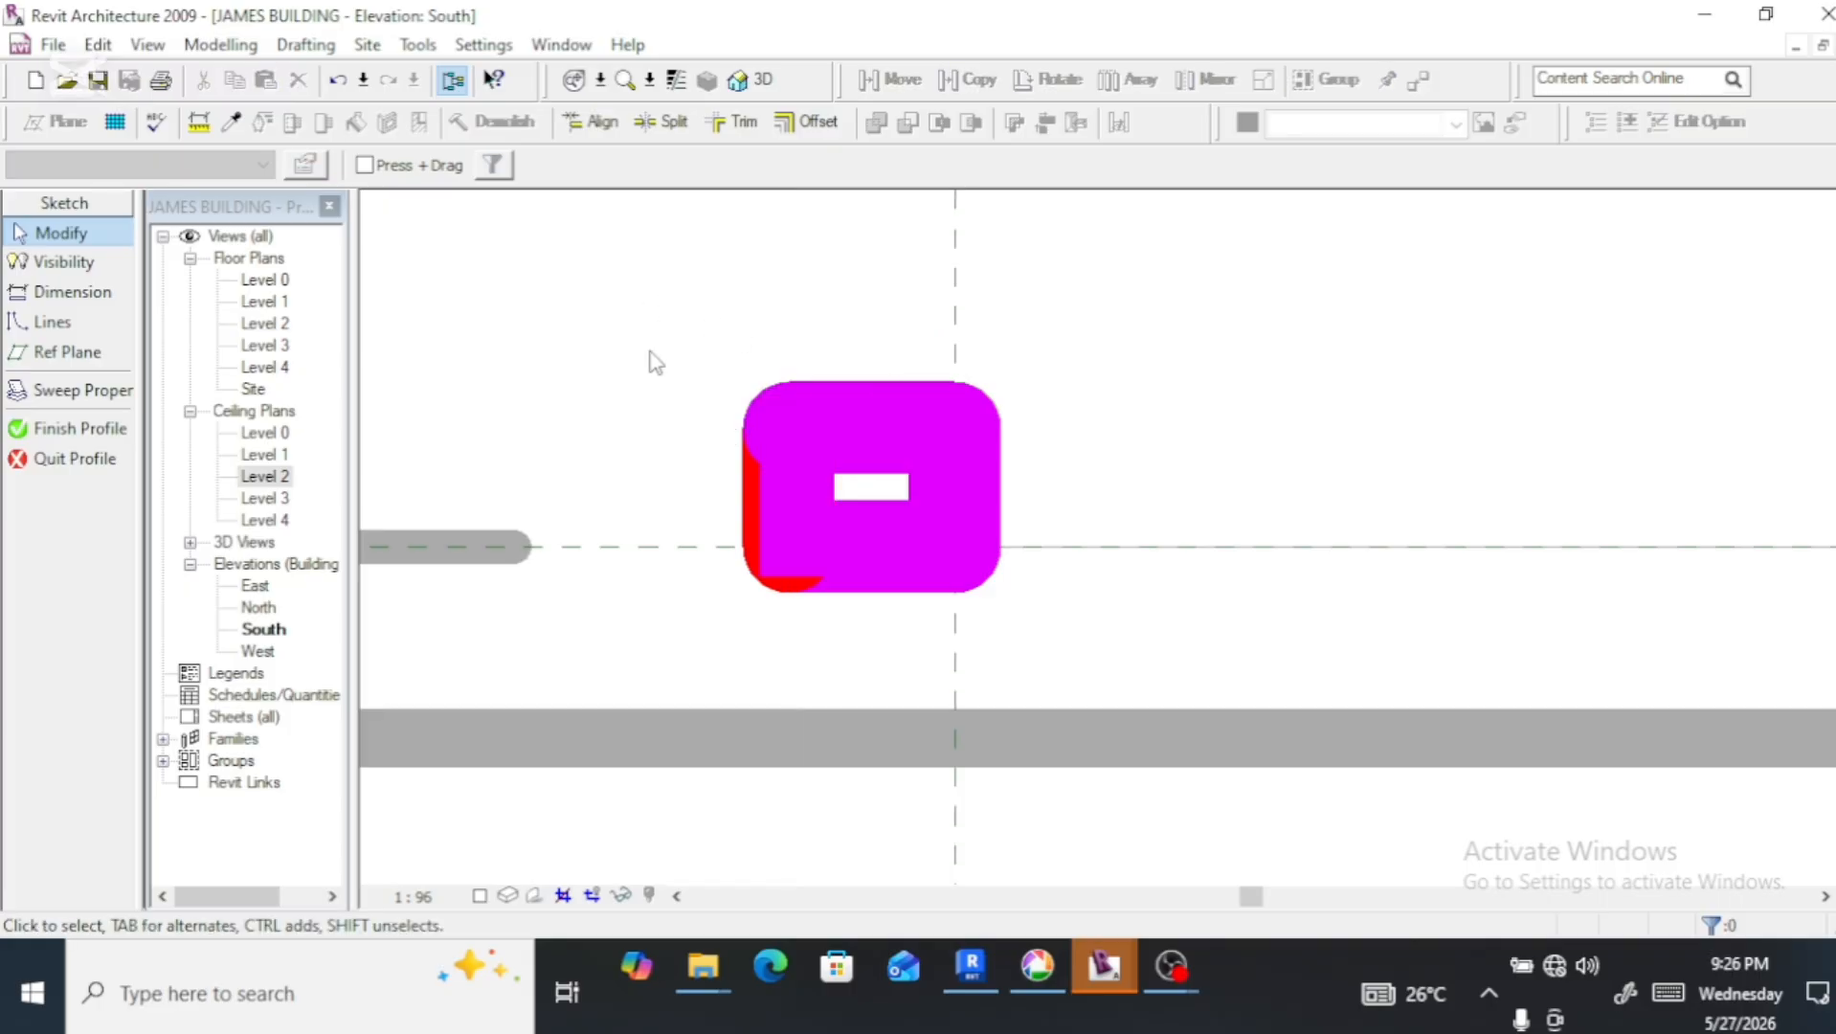
Complete the sweep from its rectangular profile and finish the in-place lighting fixture family
{"action": "scroll", "coordinate": [905, 481], "scroll_direction": "down", "scroll_amount": 4}
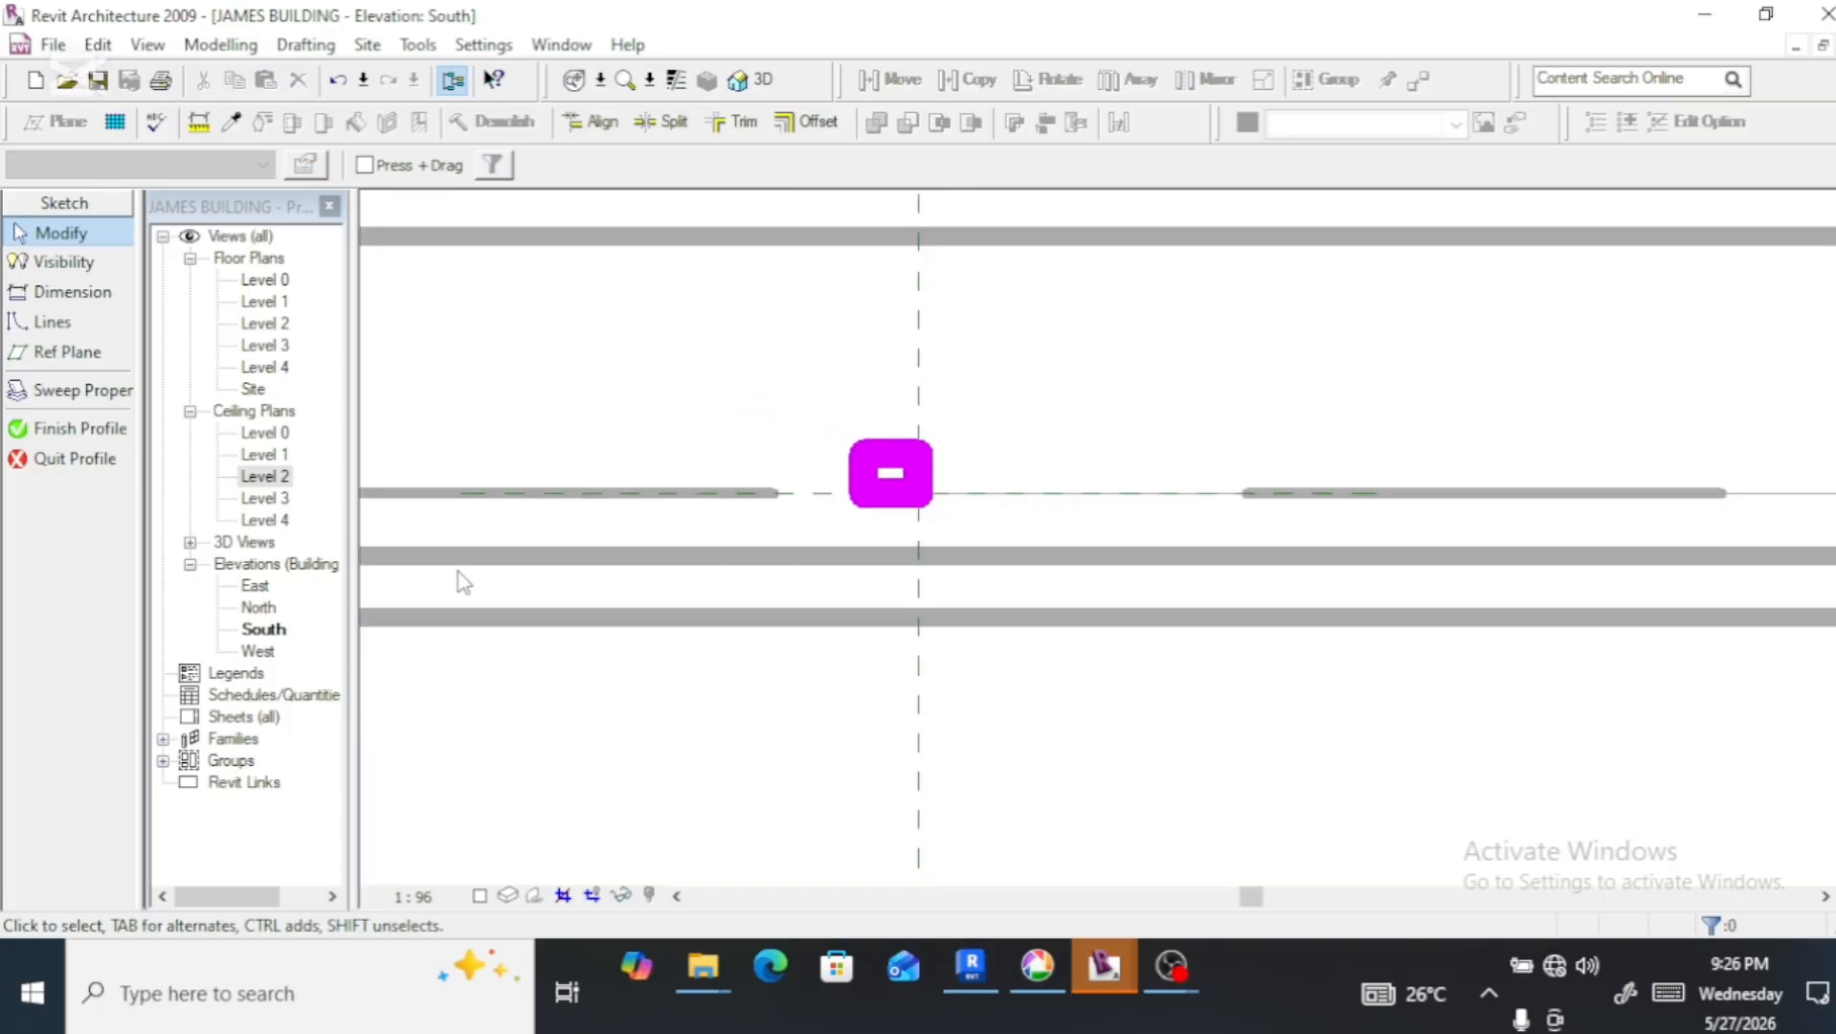
{"action": "left_click", "coordinate": [77, 428]}
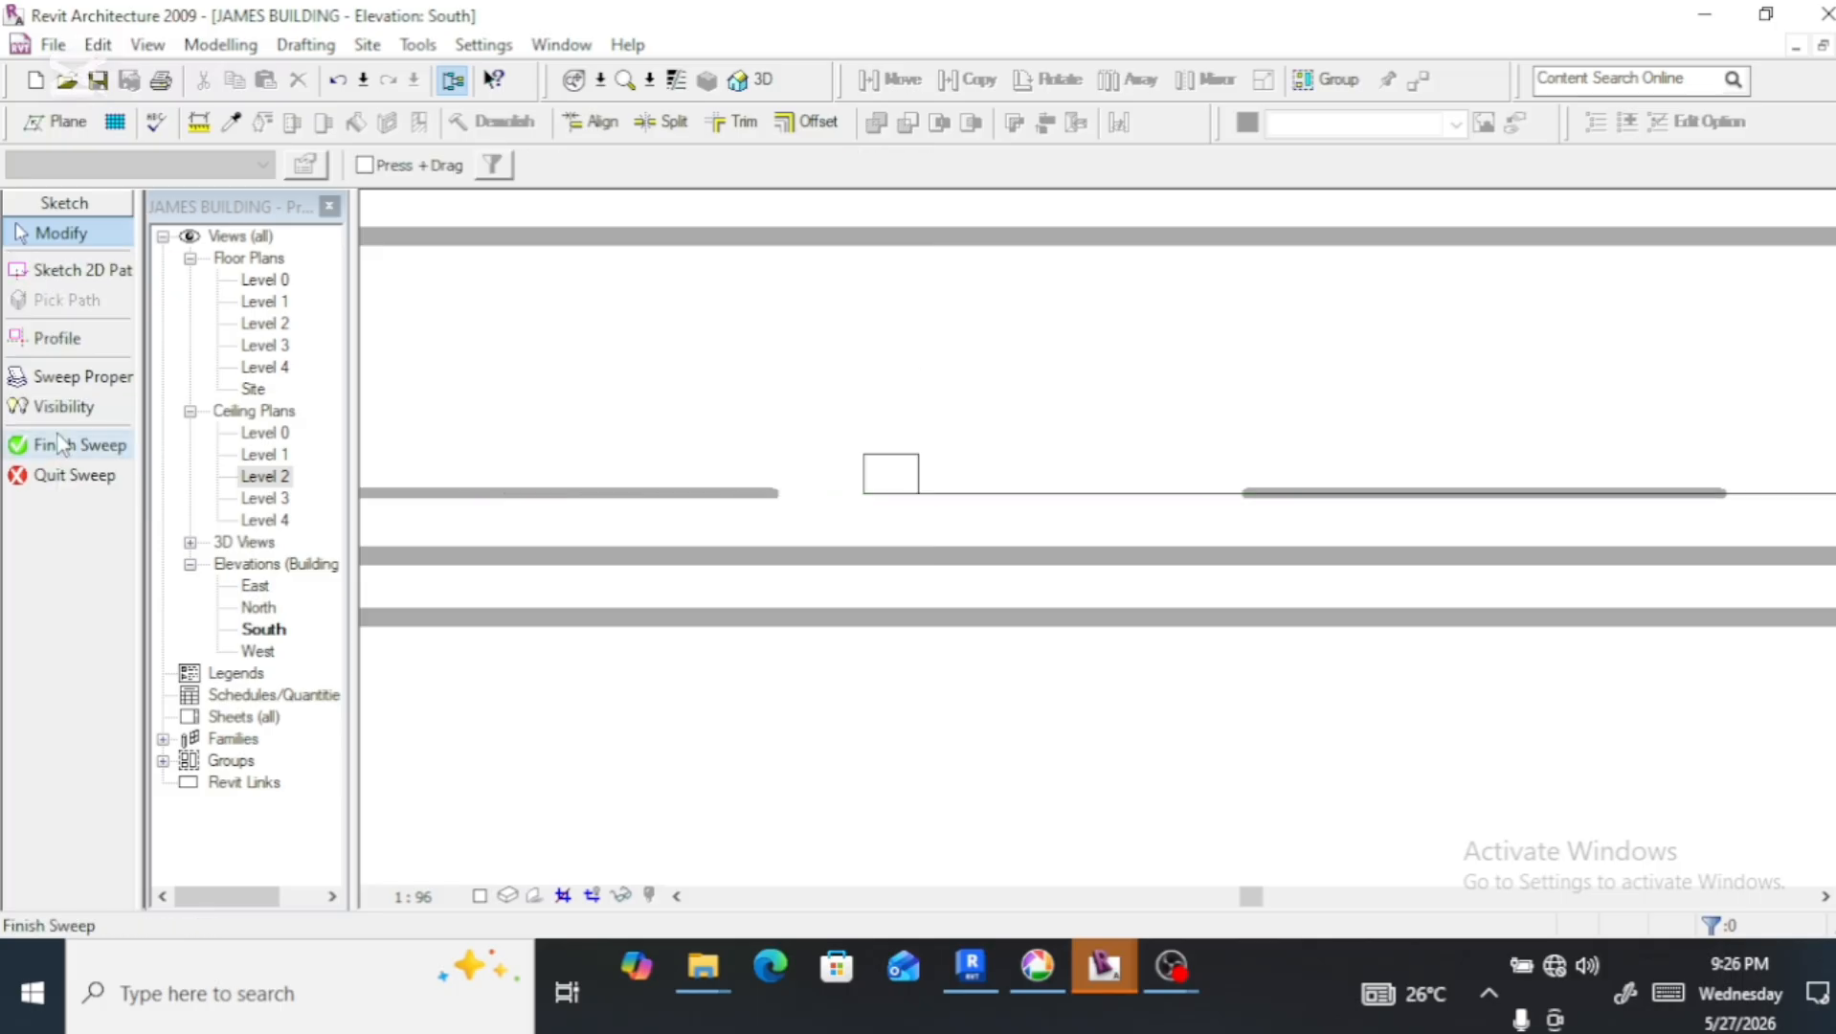
{"action": "left_click", "coordinate": [880, 474]}
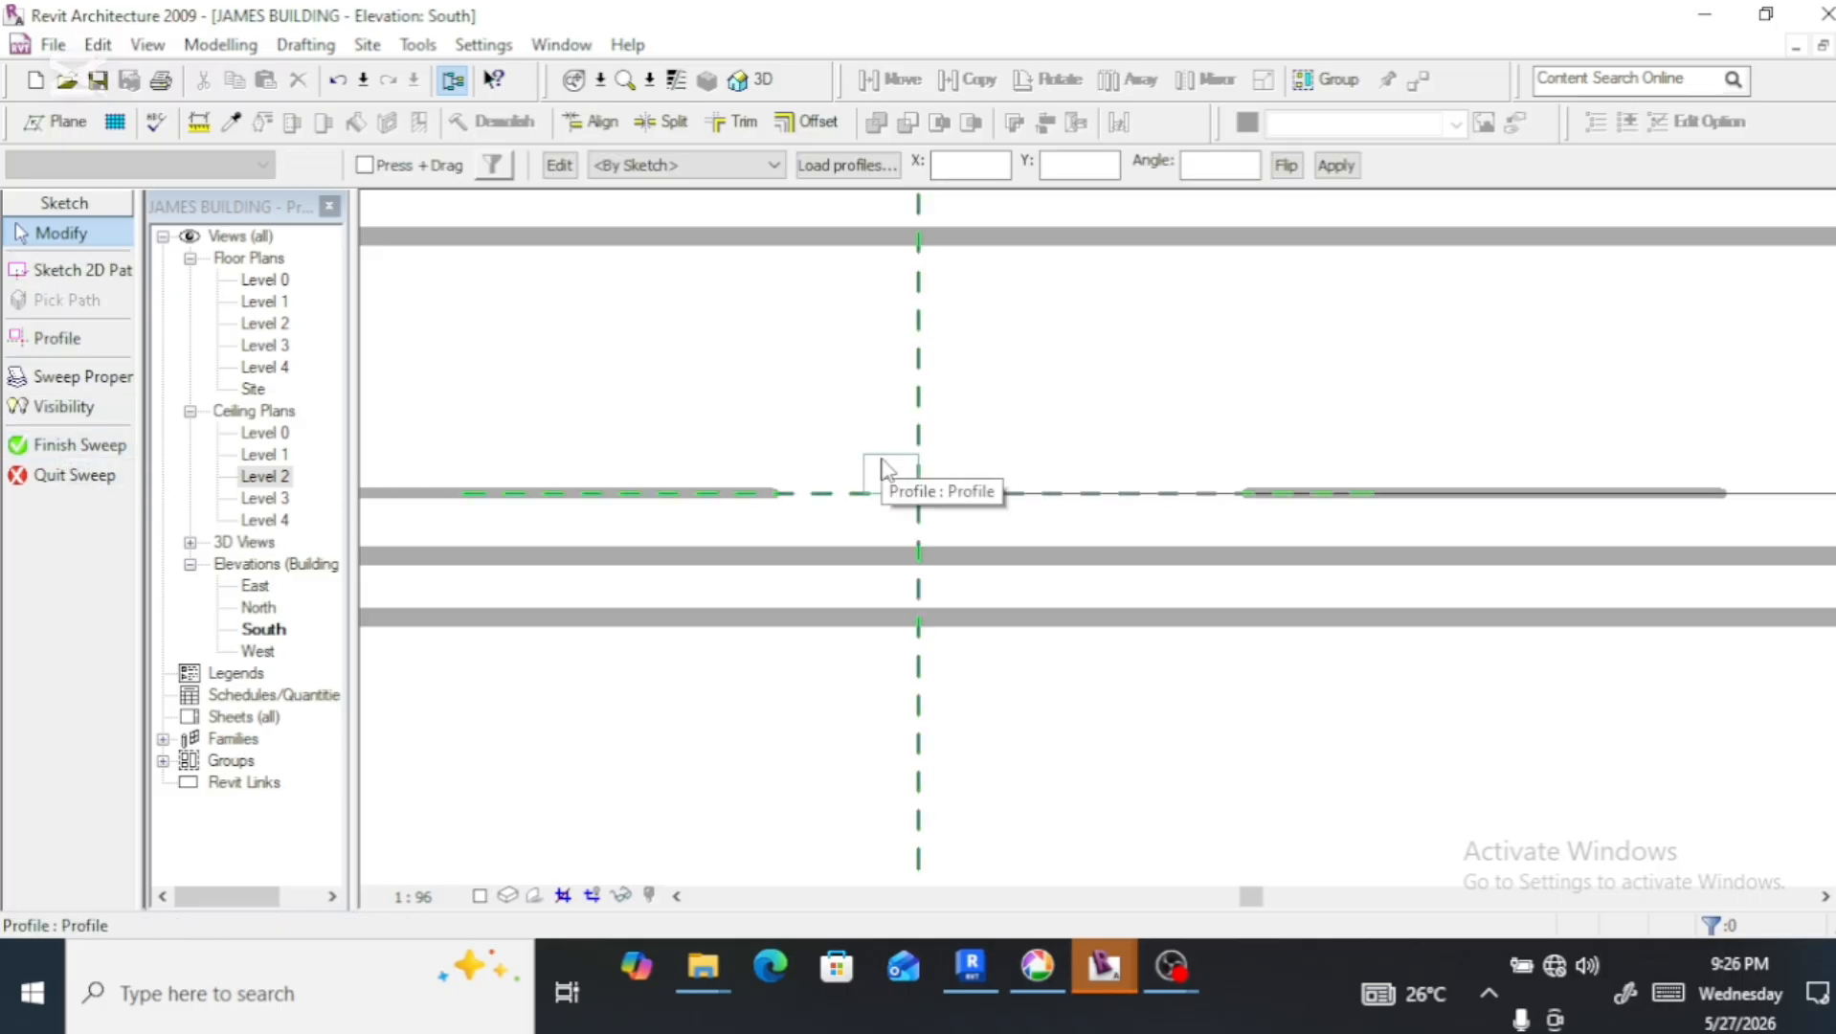
{"action": "scroll", "coordinate": [809, 565], "scroll_direction": "down", "scroll_amount": 2}
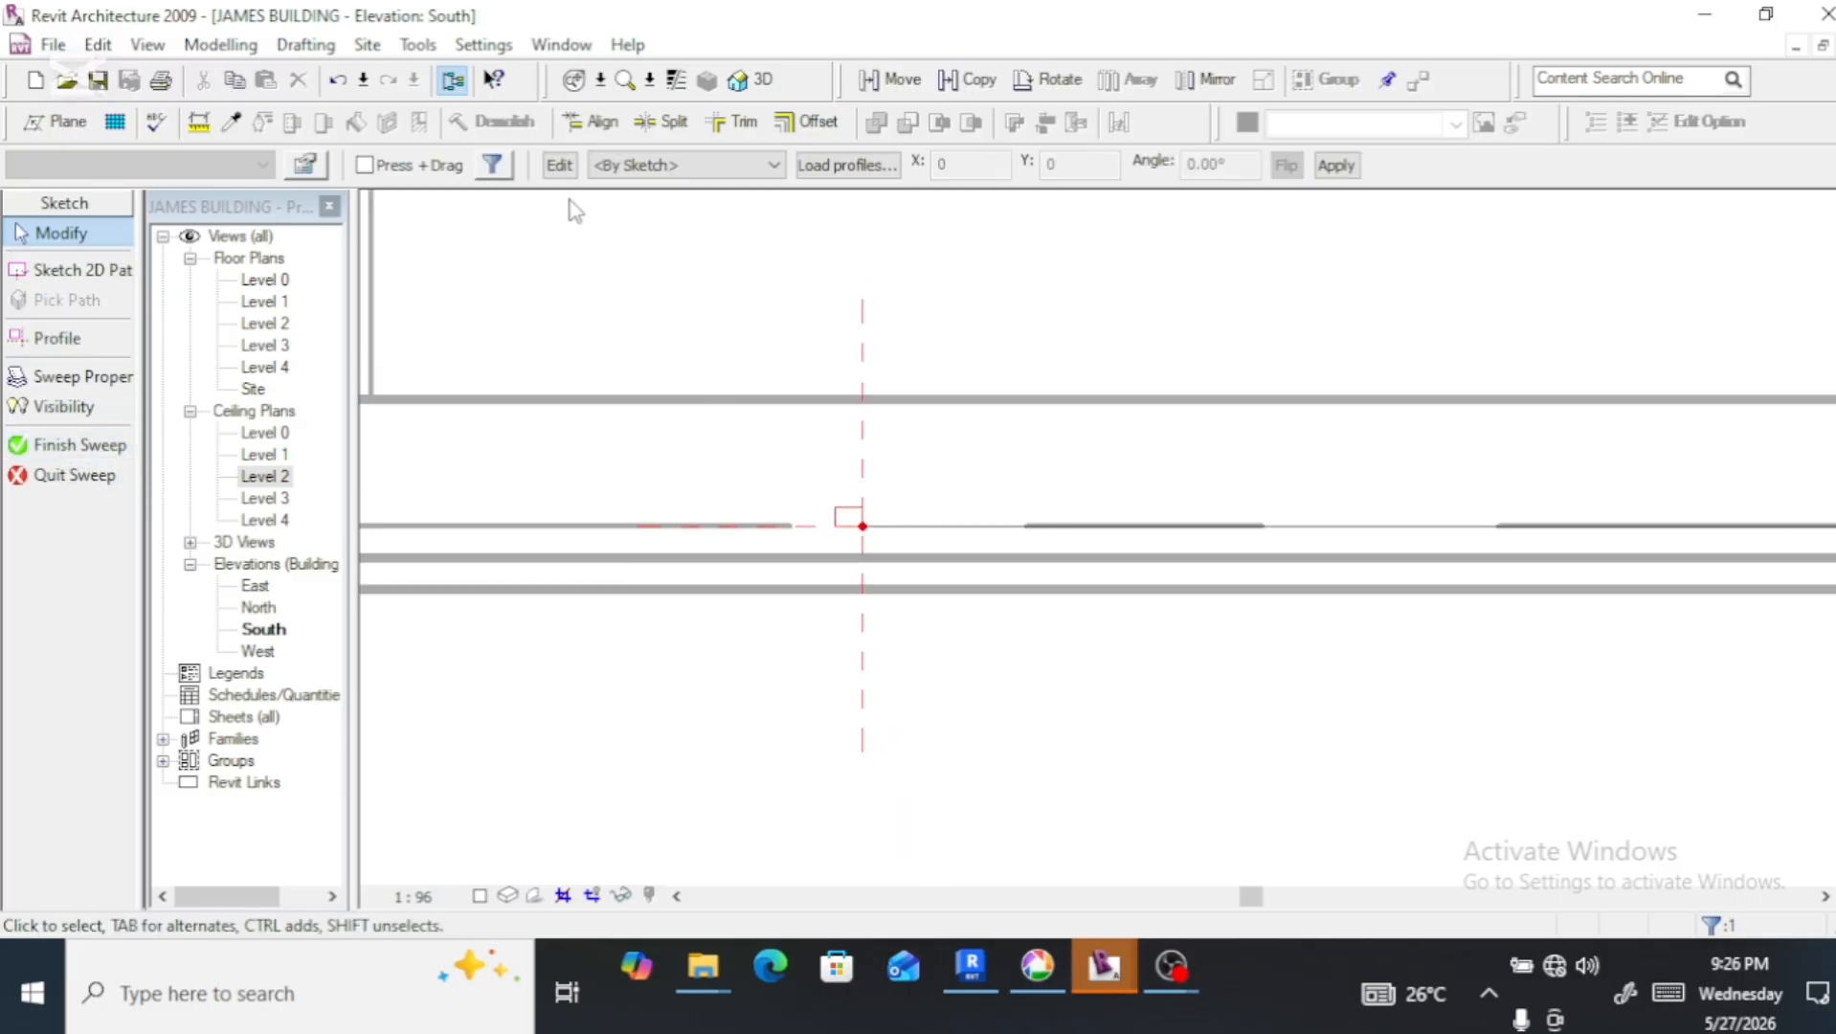
{"action": "left_click", "coordinate": [559, 164]}
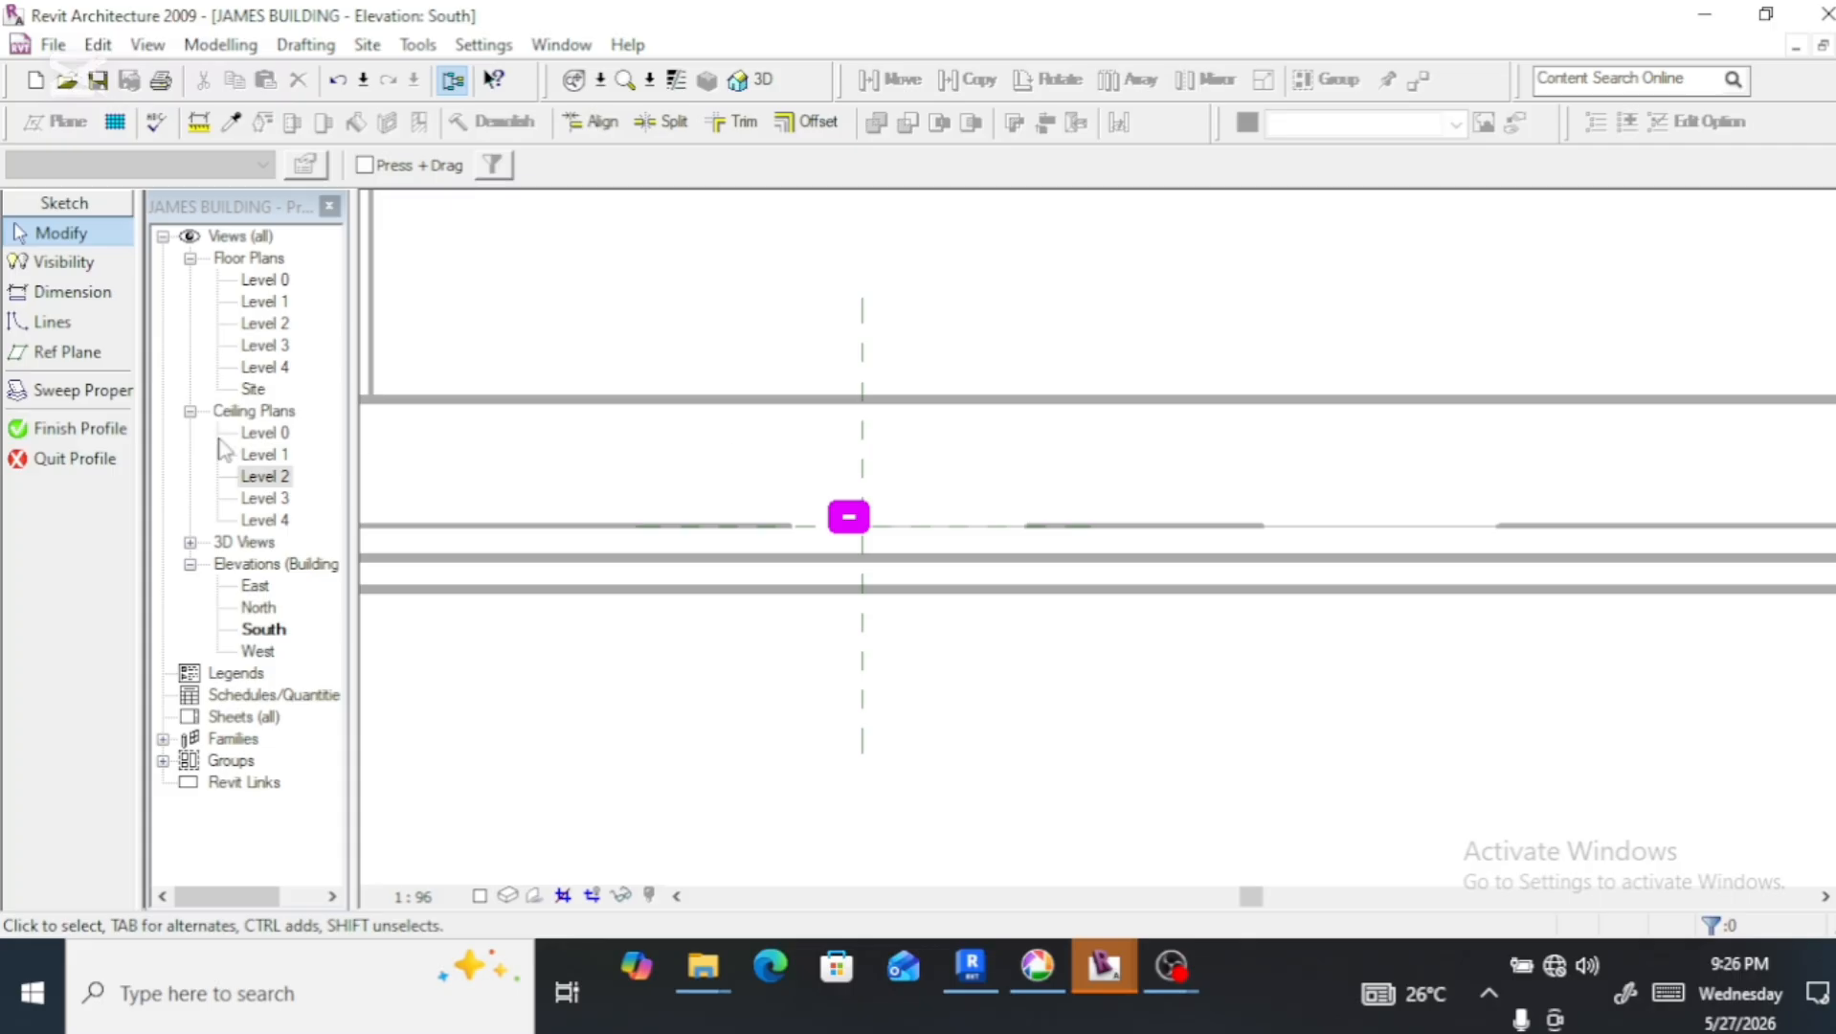
{"action": "left_click", "coordinate": [72, 430]}
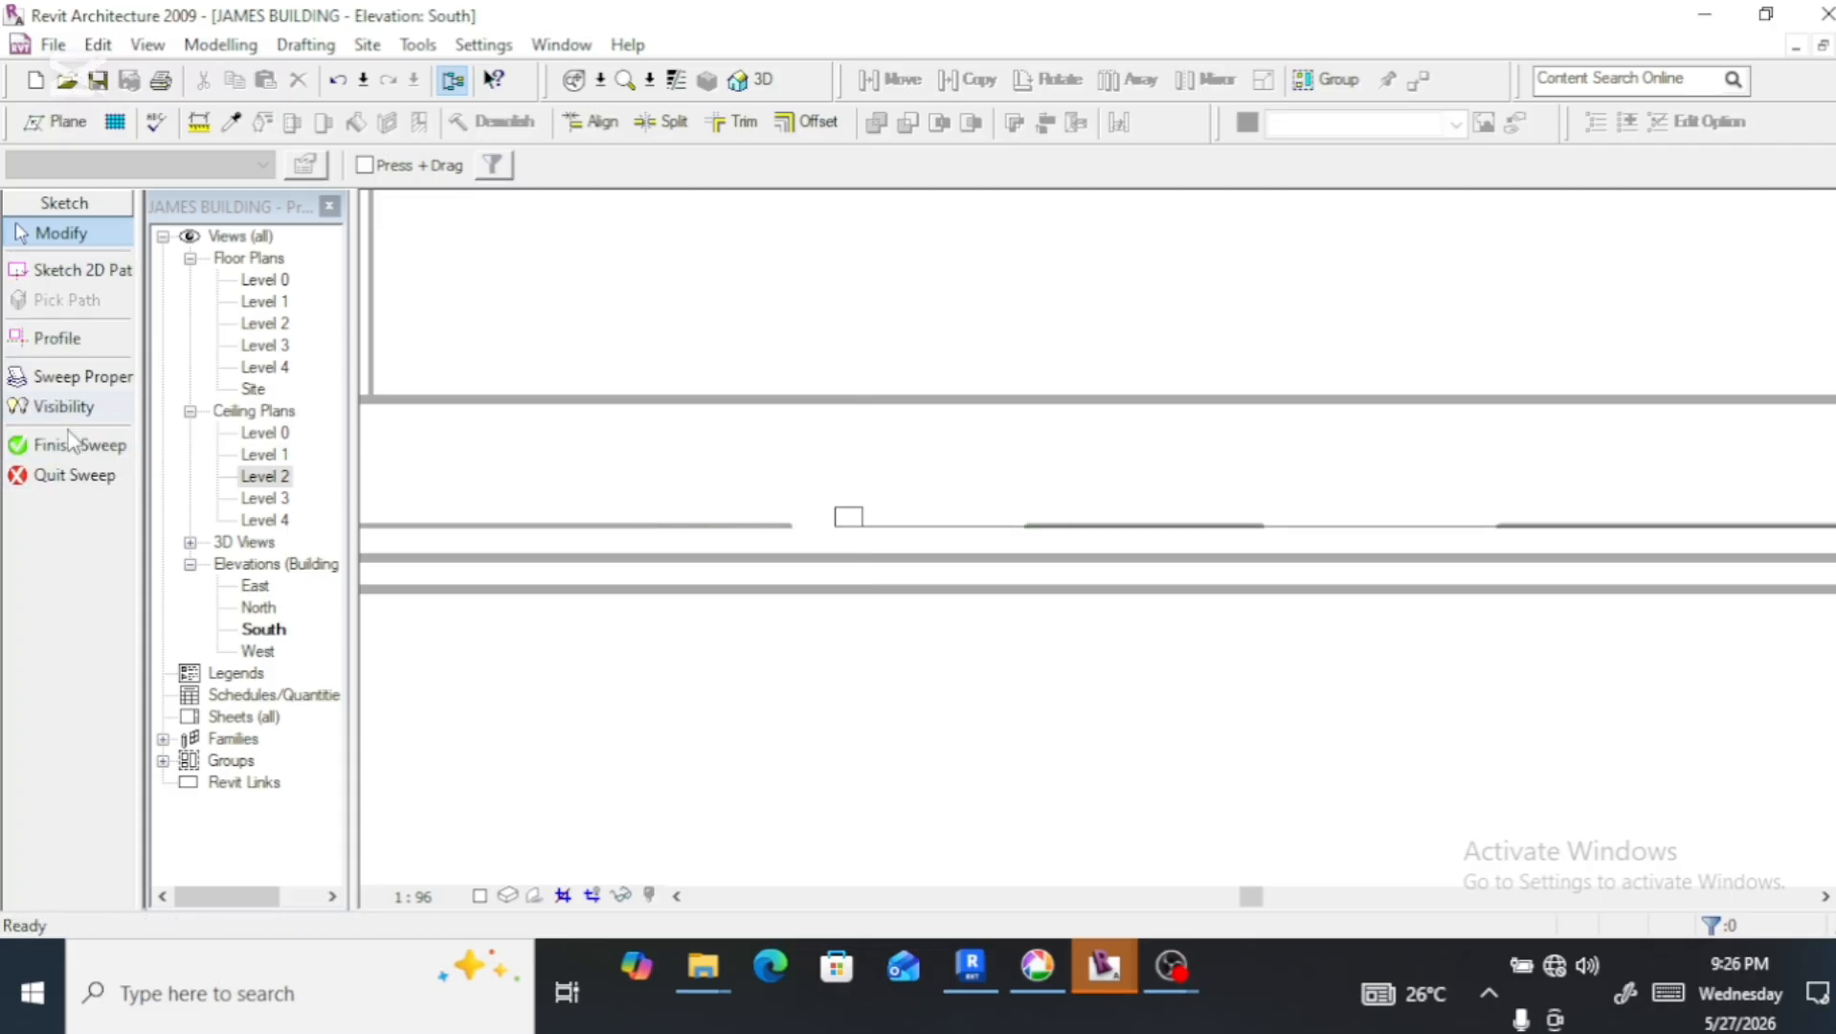
{"action": "left_click", "coordinate": [78, 445]}
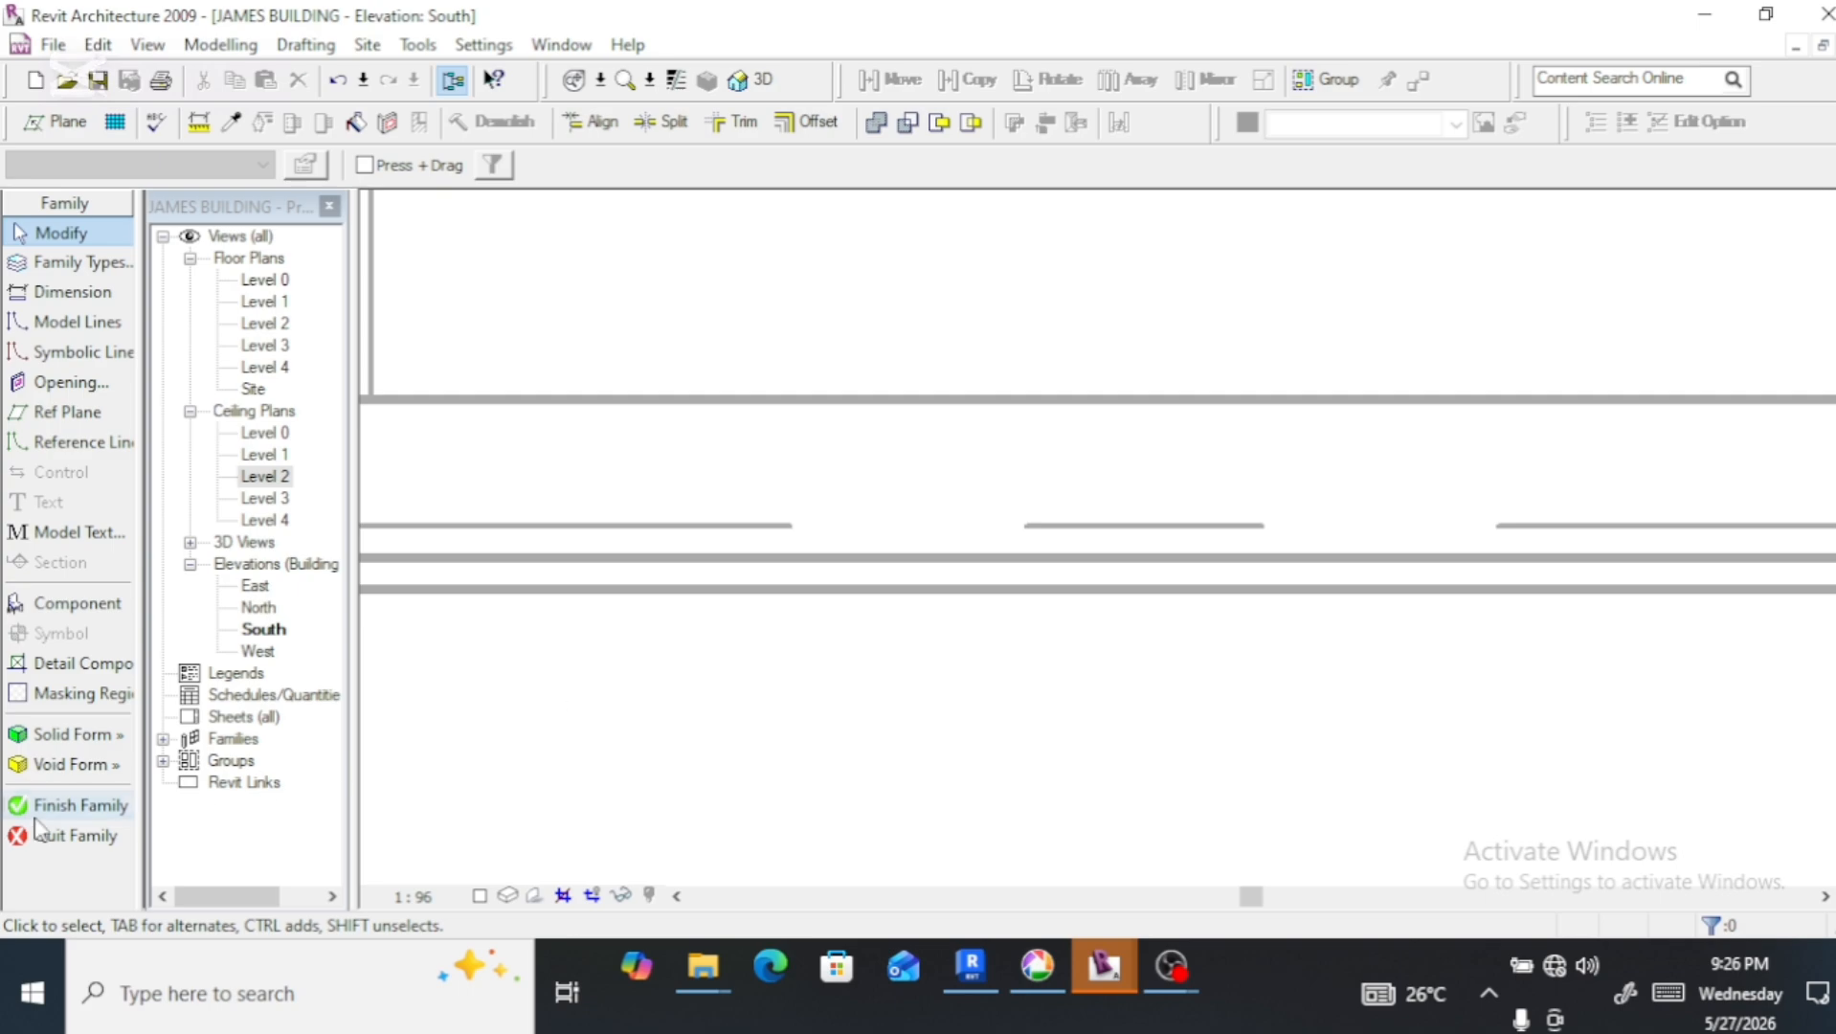
{"action": "left_click", "coordinate": [66, 812]}
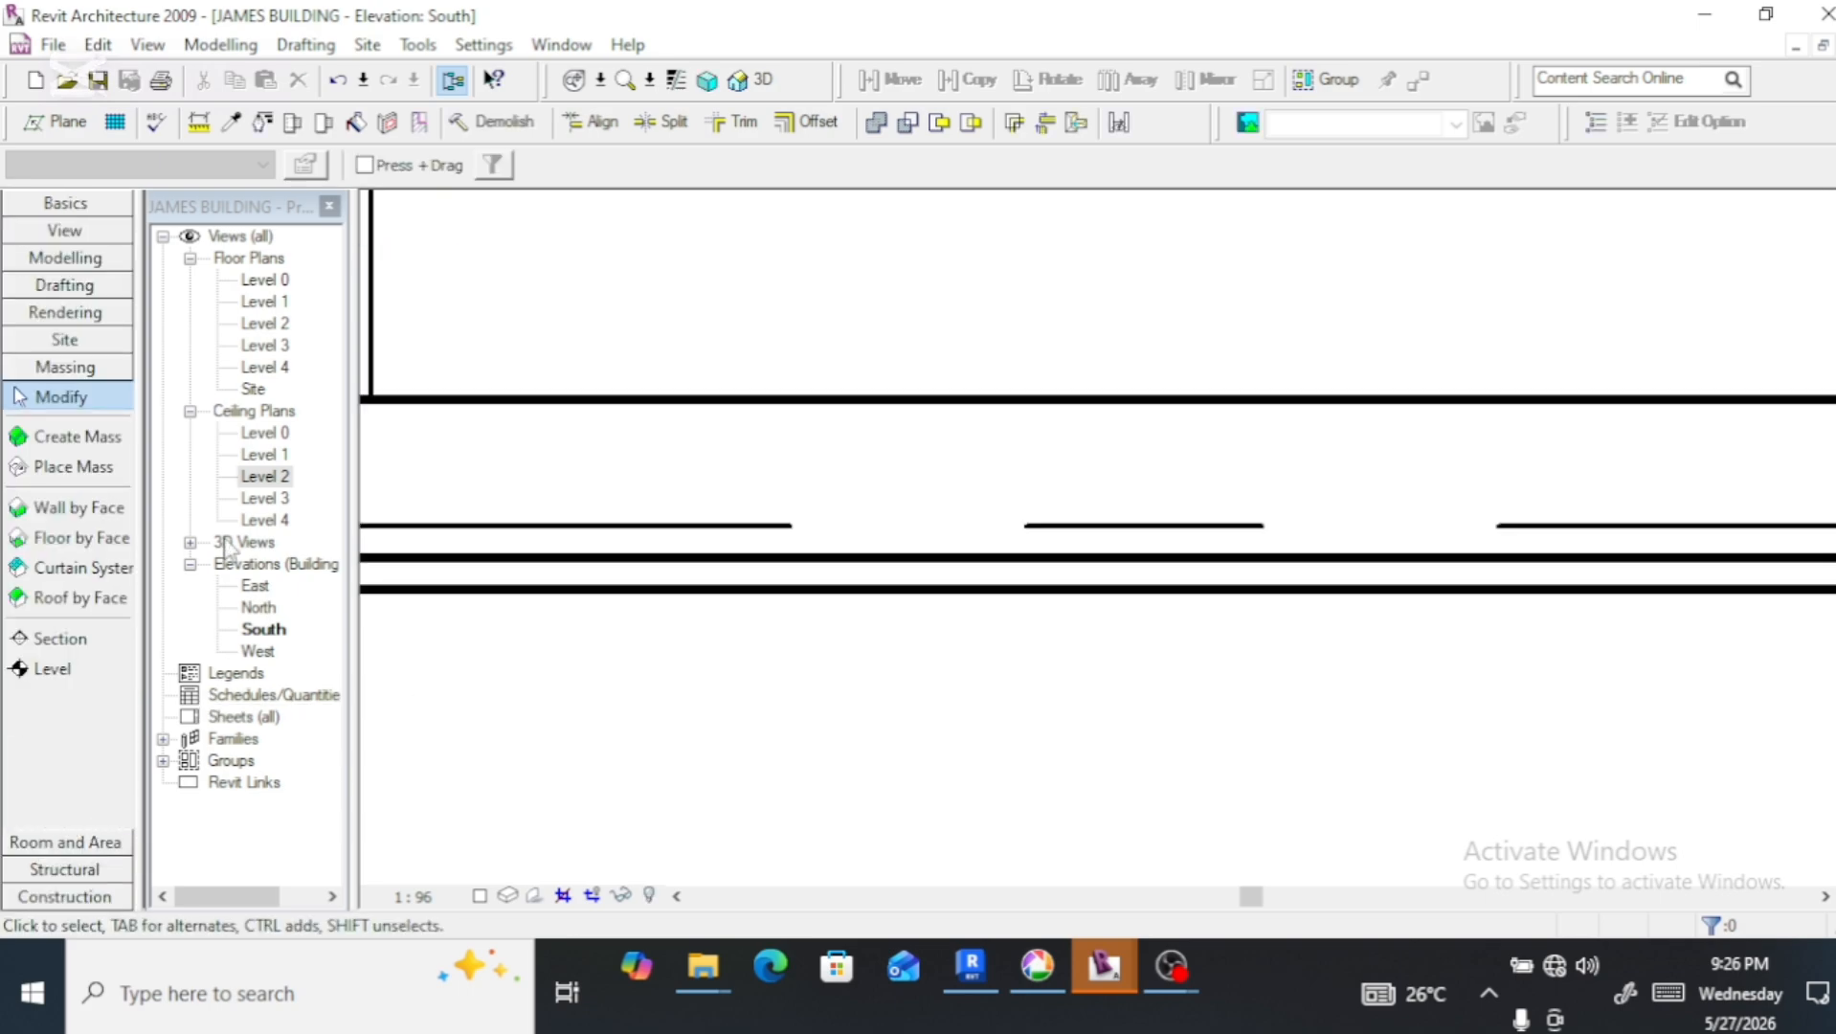
Reopen the in-place lighting fixture for editing from the Level 2 floor plan and select its rectangular sweep
{"action": "double_click", "coordinate": [265, 476]}
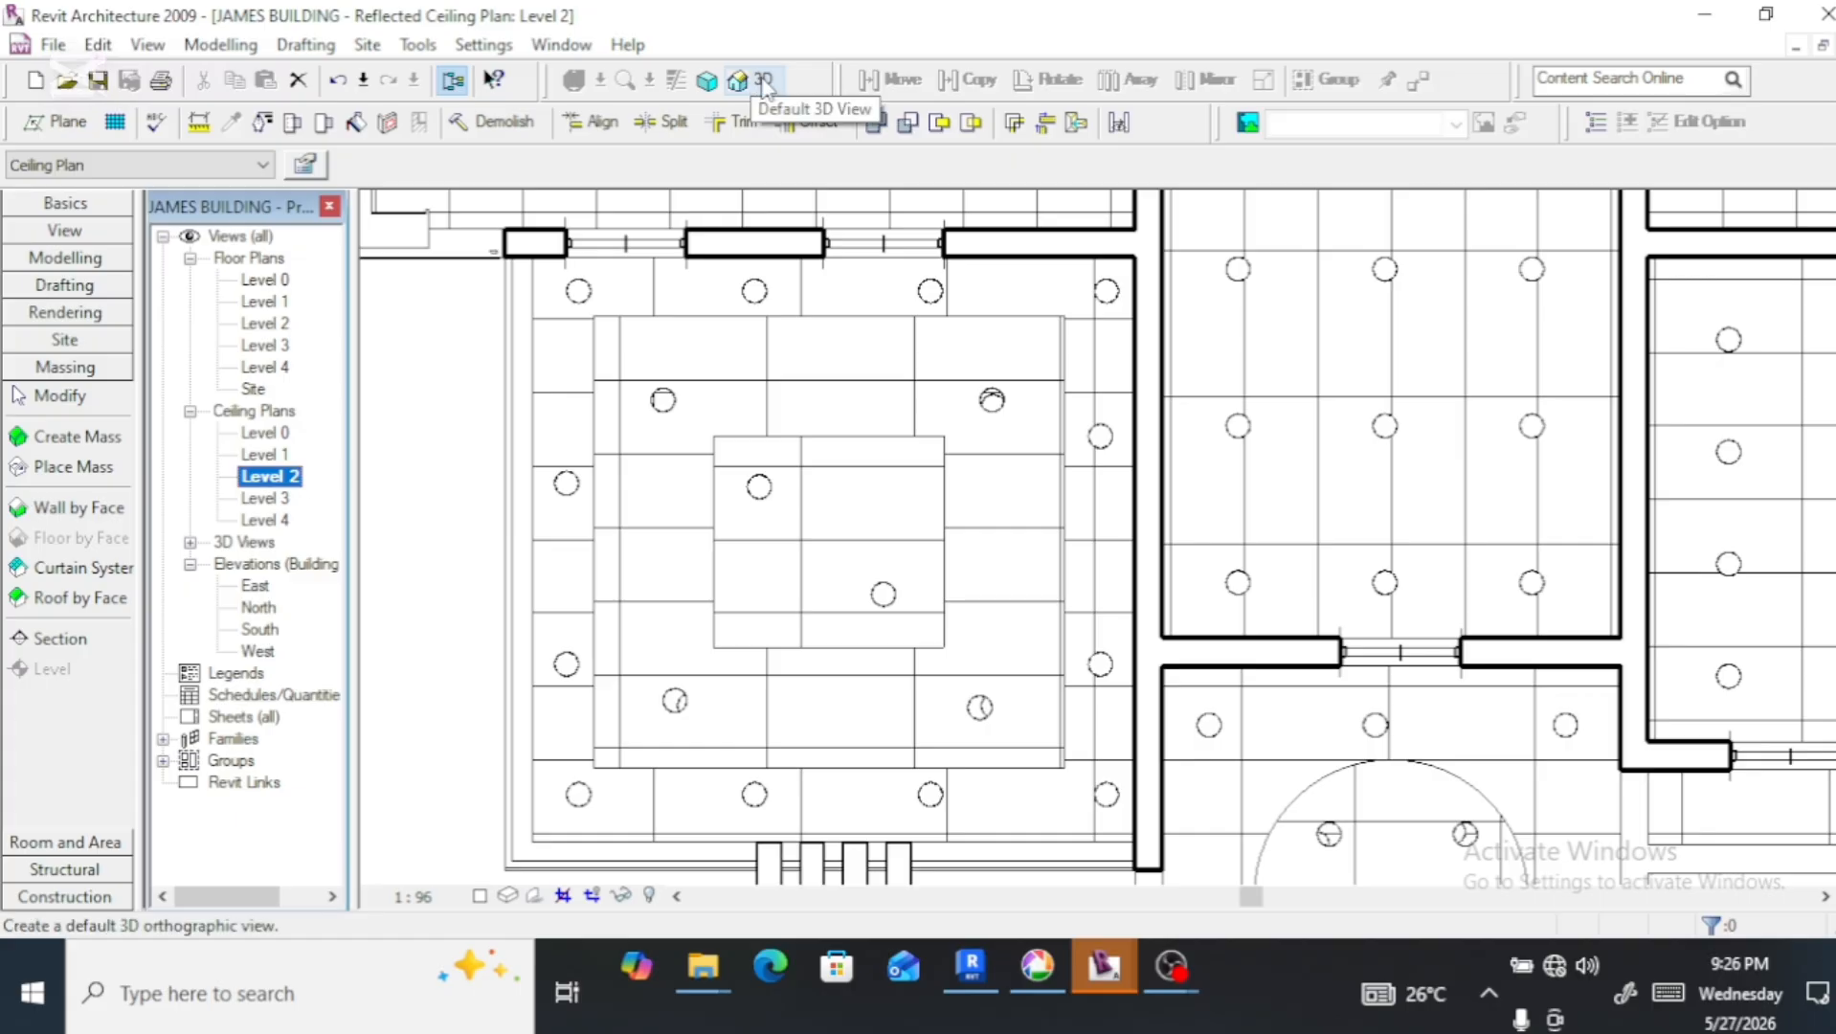
{"action": "double_click", "coordinate": [267, 323]}
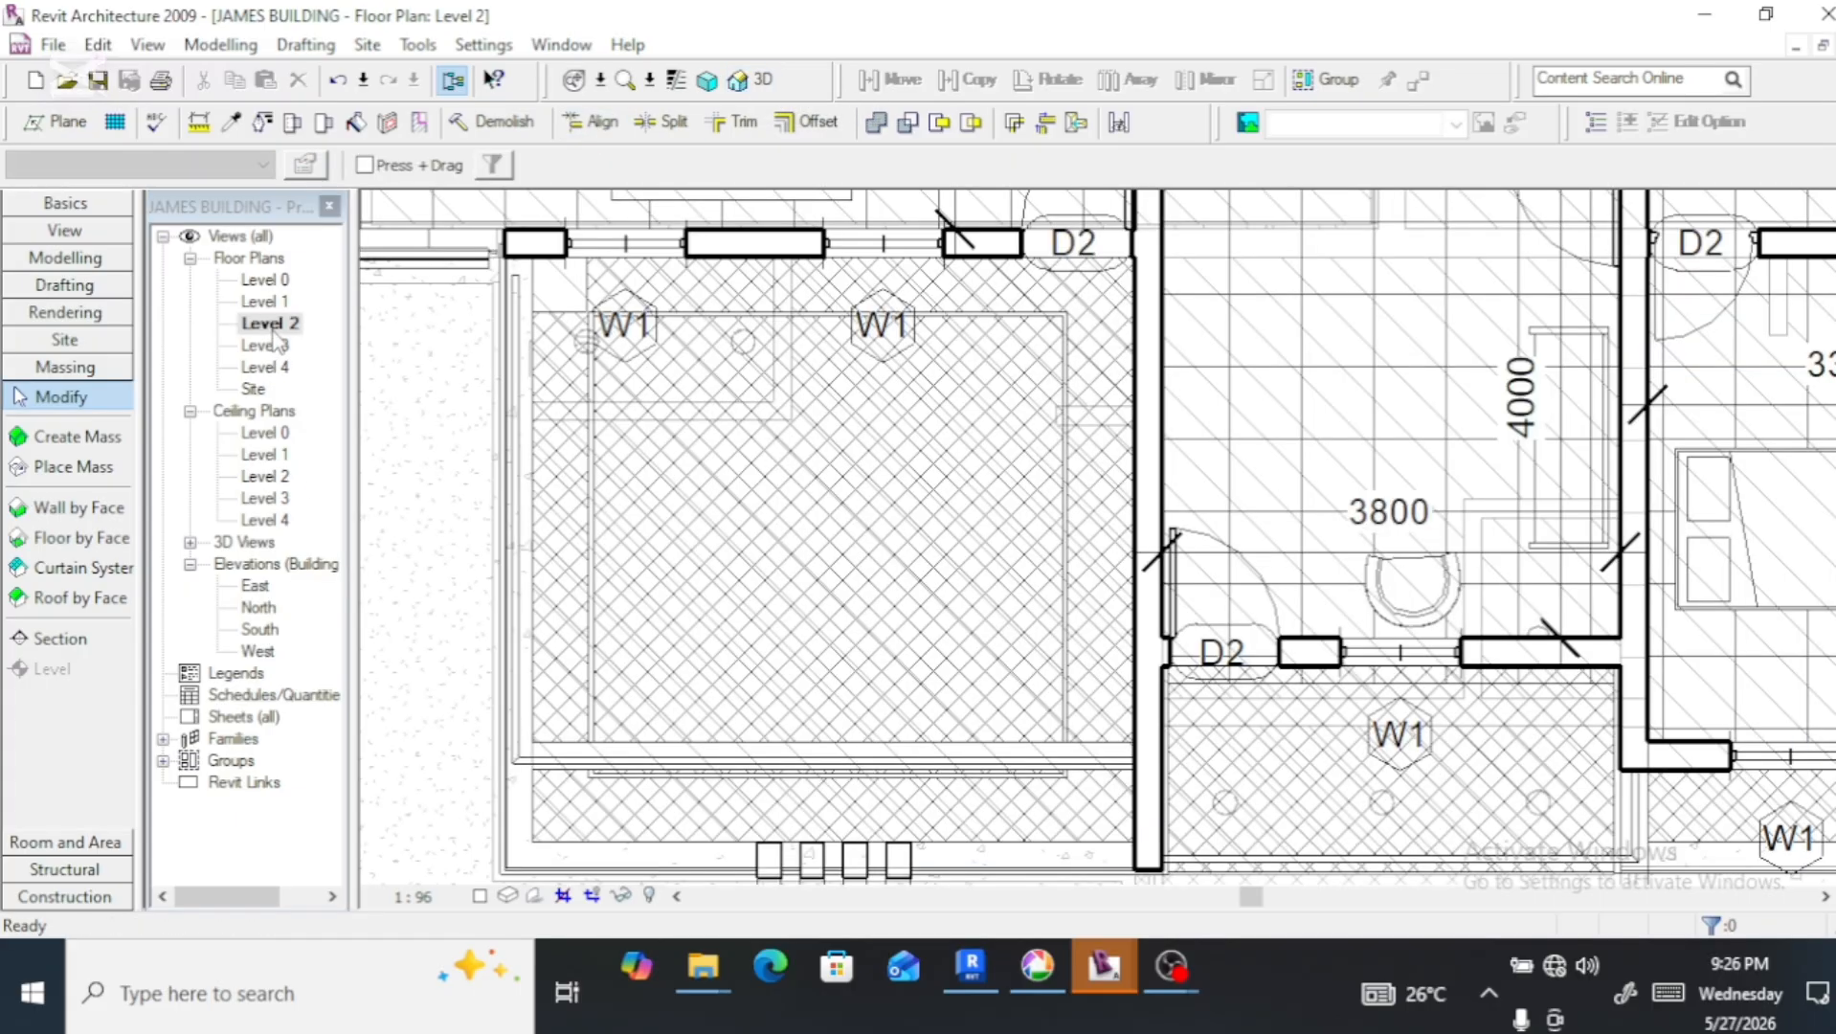
{"action": "left_click", "coordinate": [713, 568]}
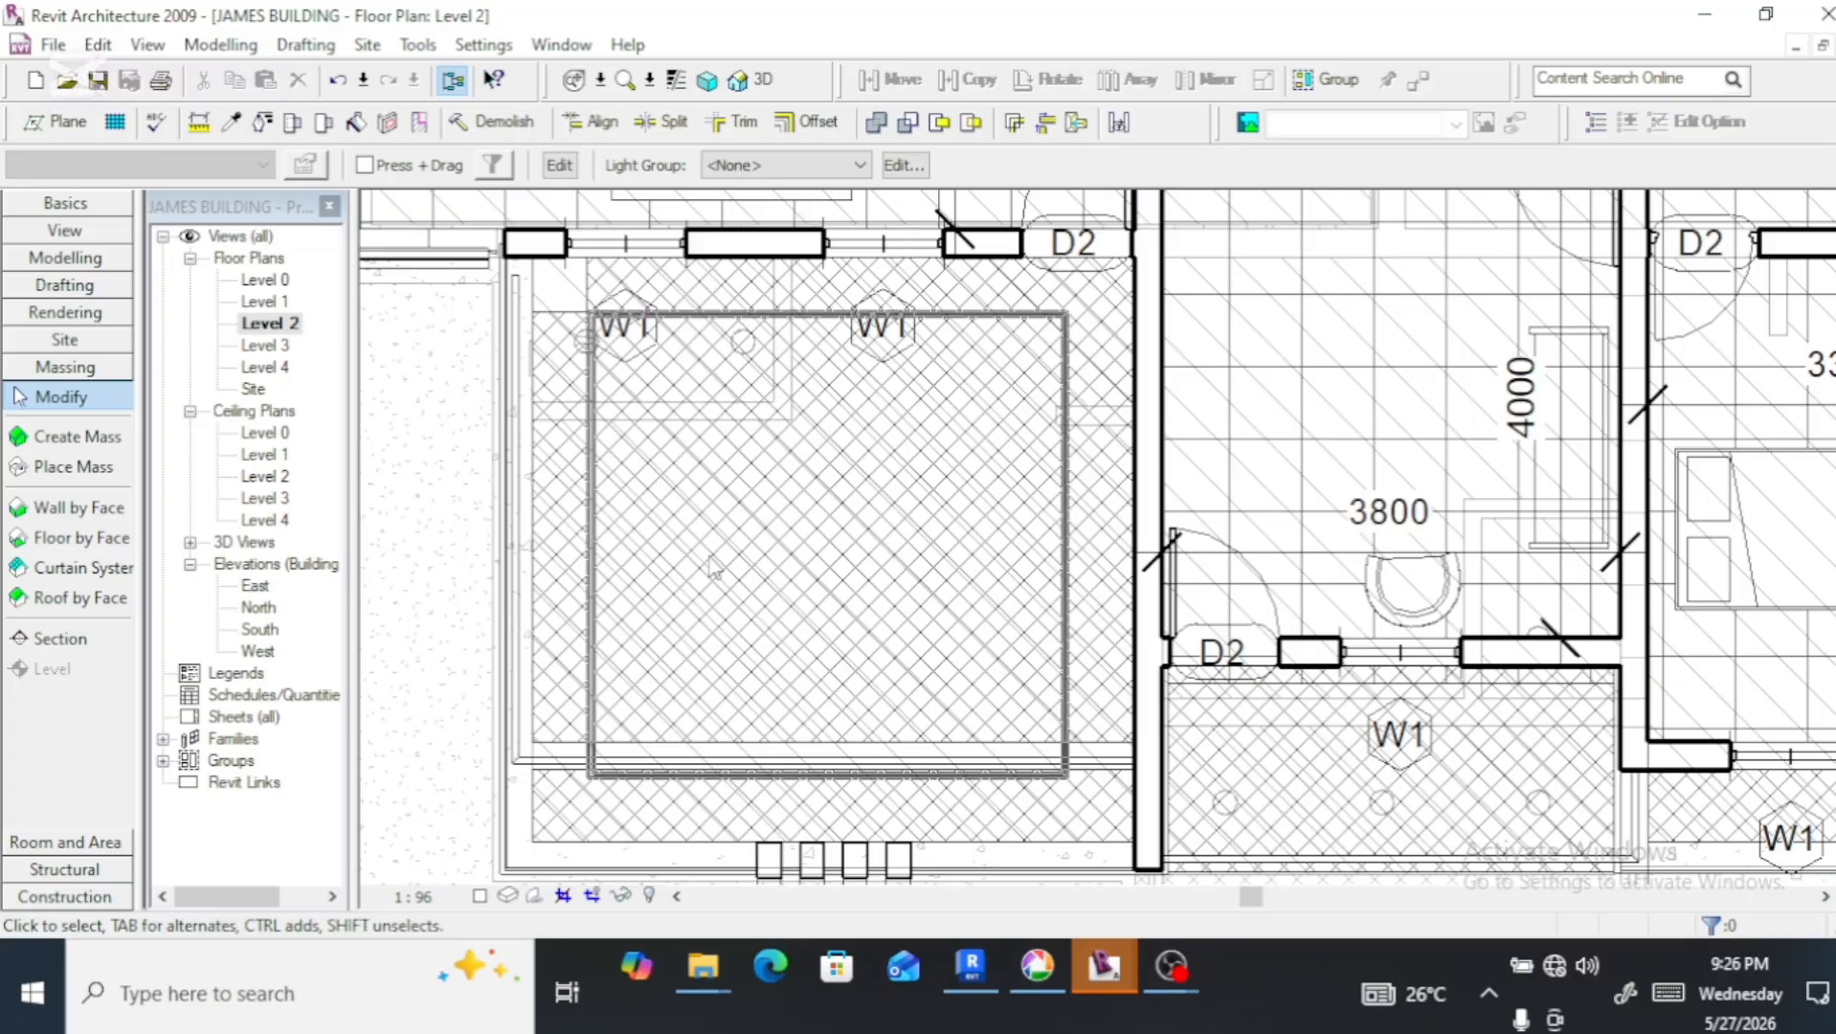
{"action": "left_click", "coordinate": [560, 166]}
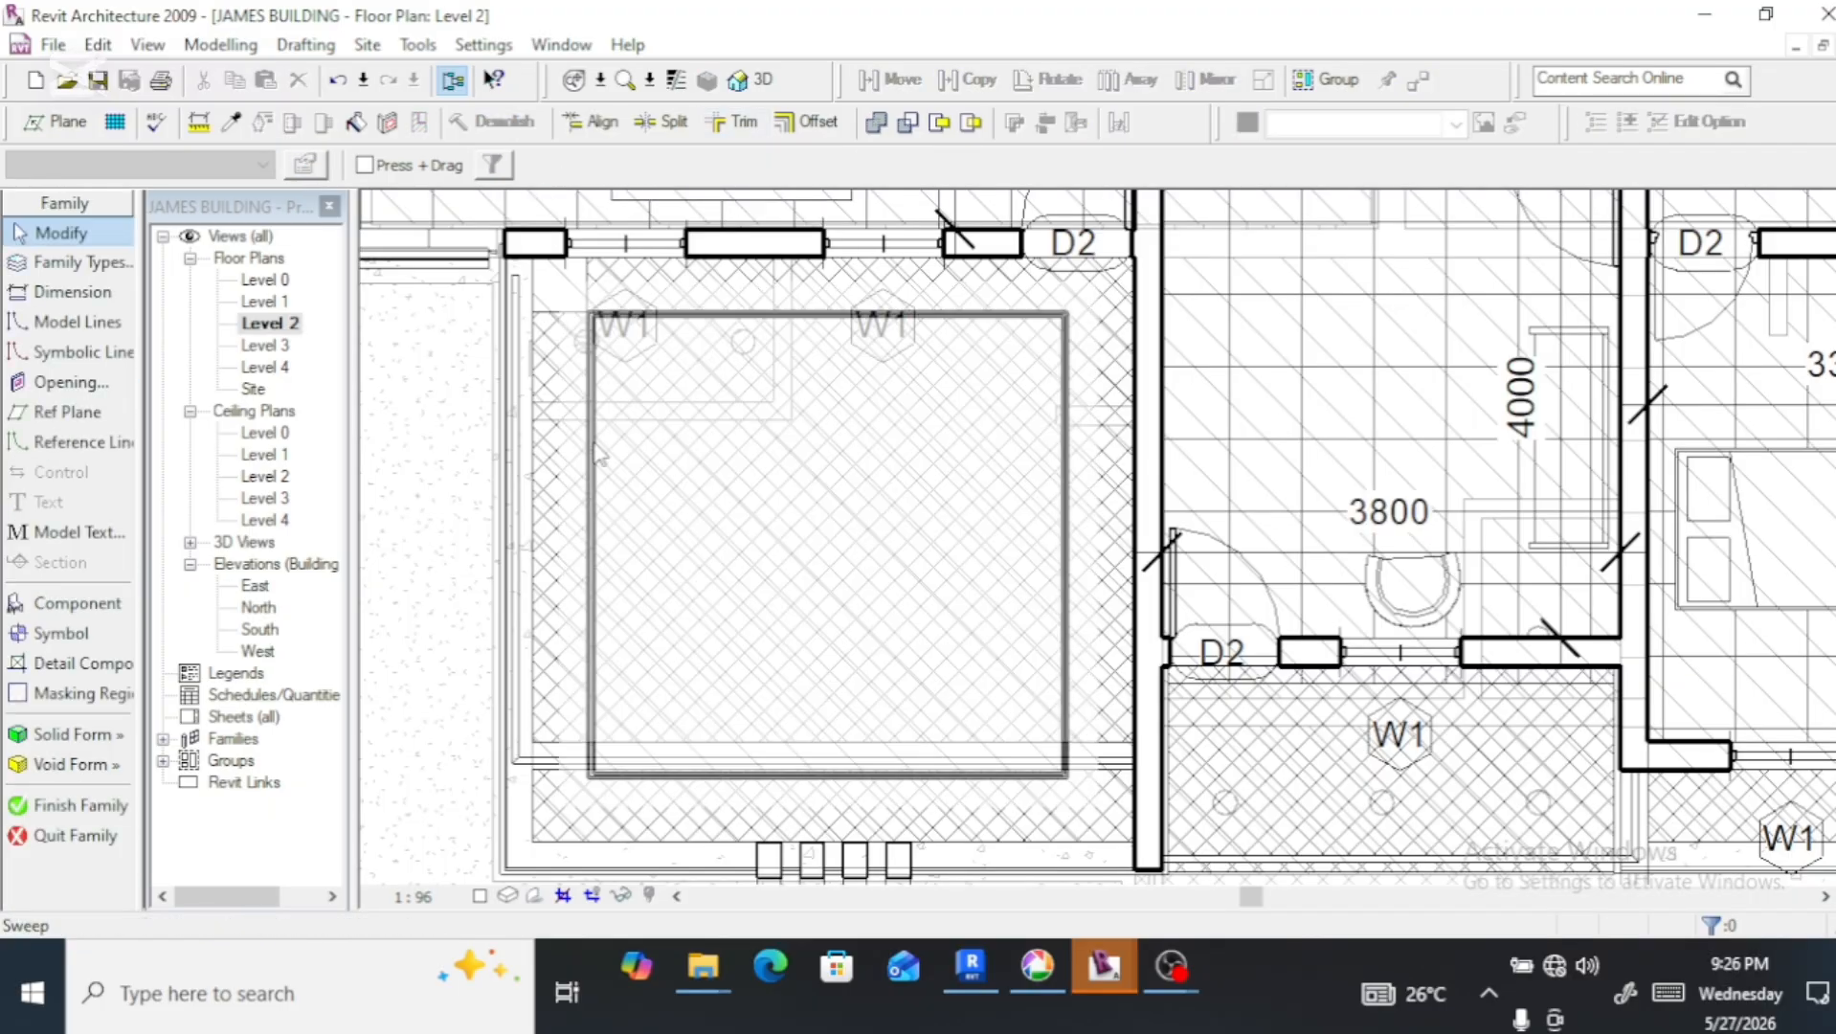
{"action": "left_click", "coordinate": [596, 483]}
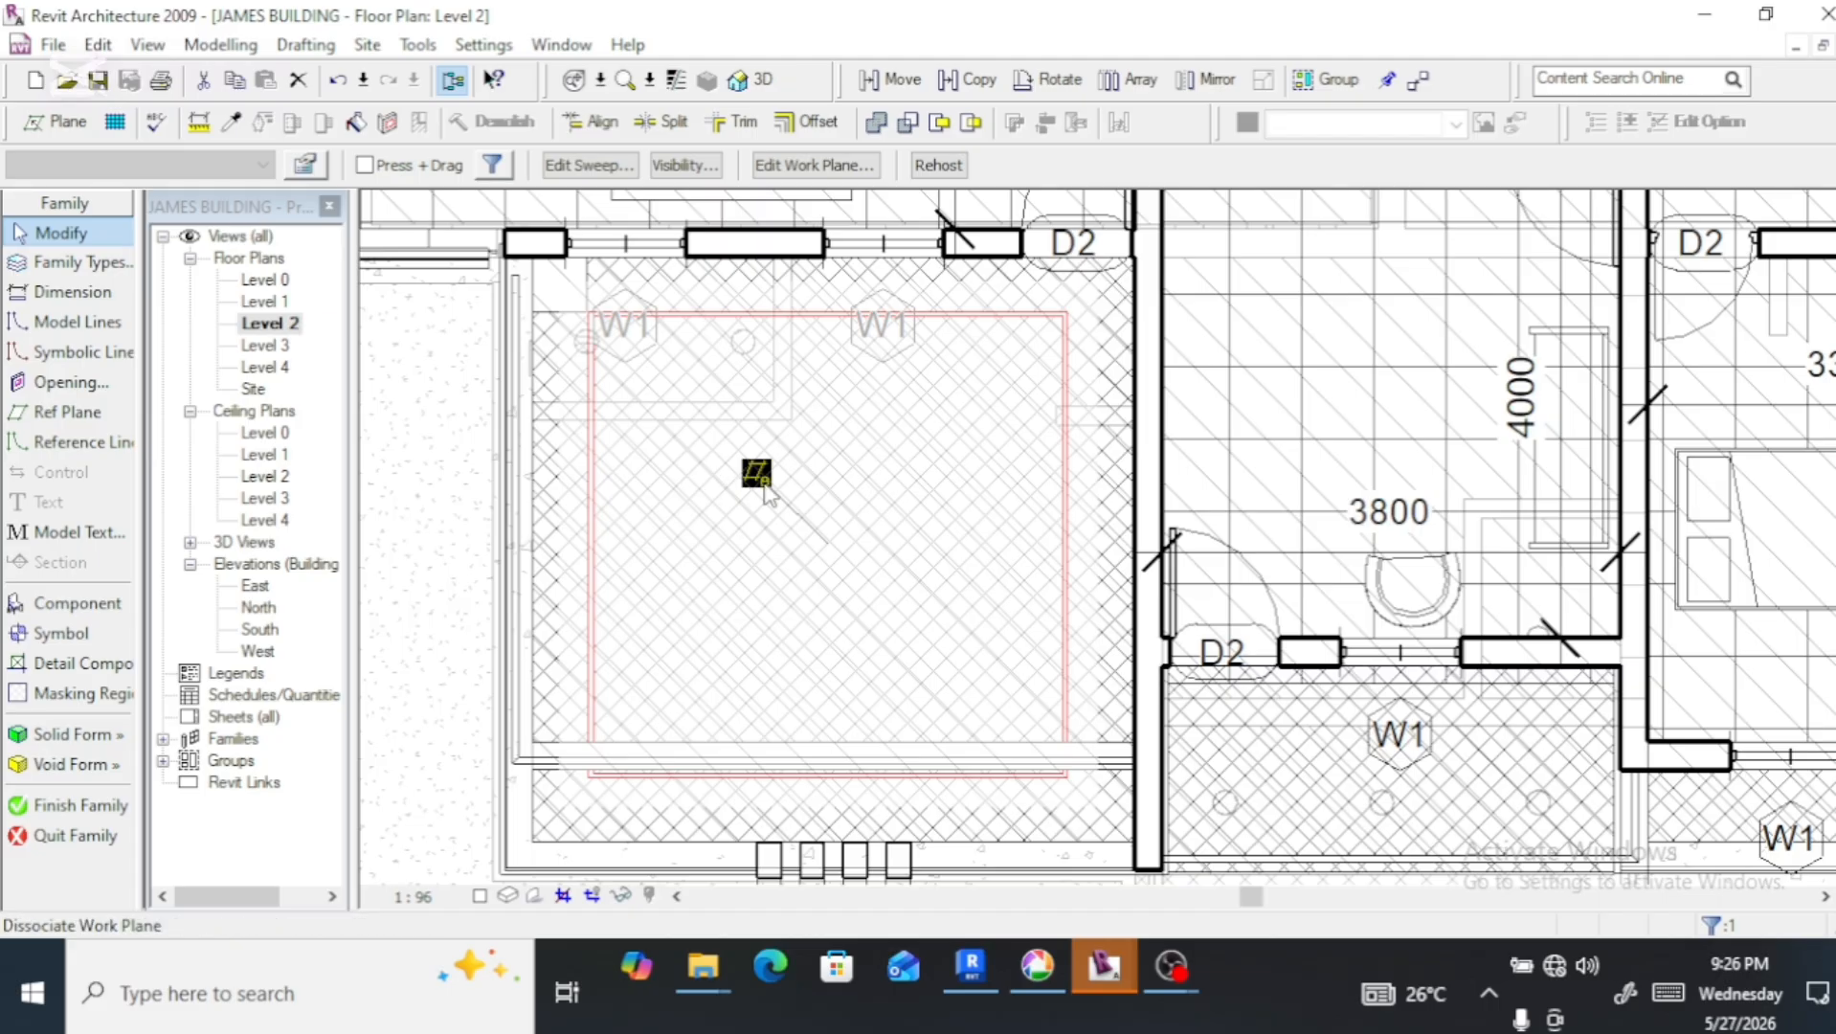
Examine the front of the building in the 3D view and the South elevation to locate the sweep
{"action": "left_click", "coordinate": [762, 82]}
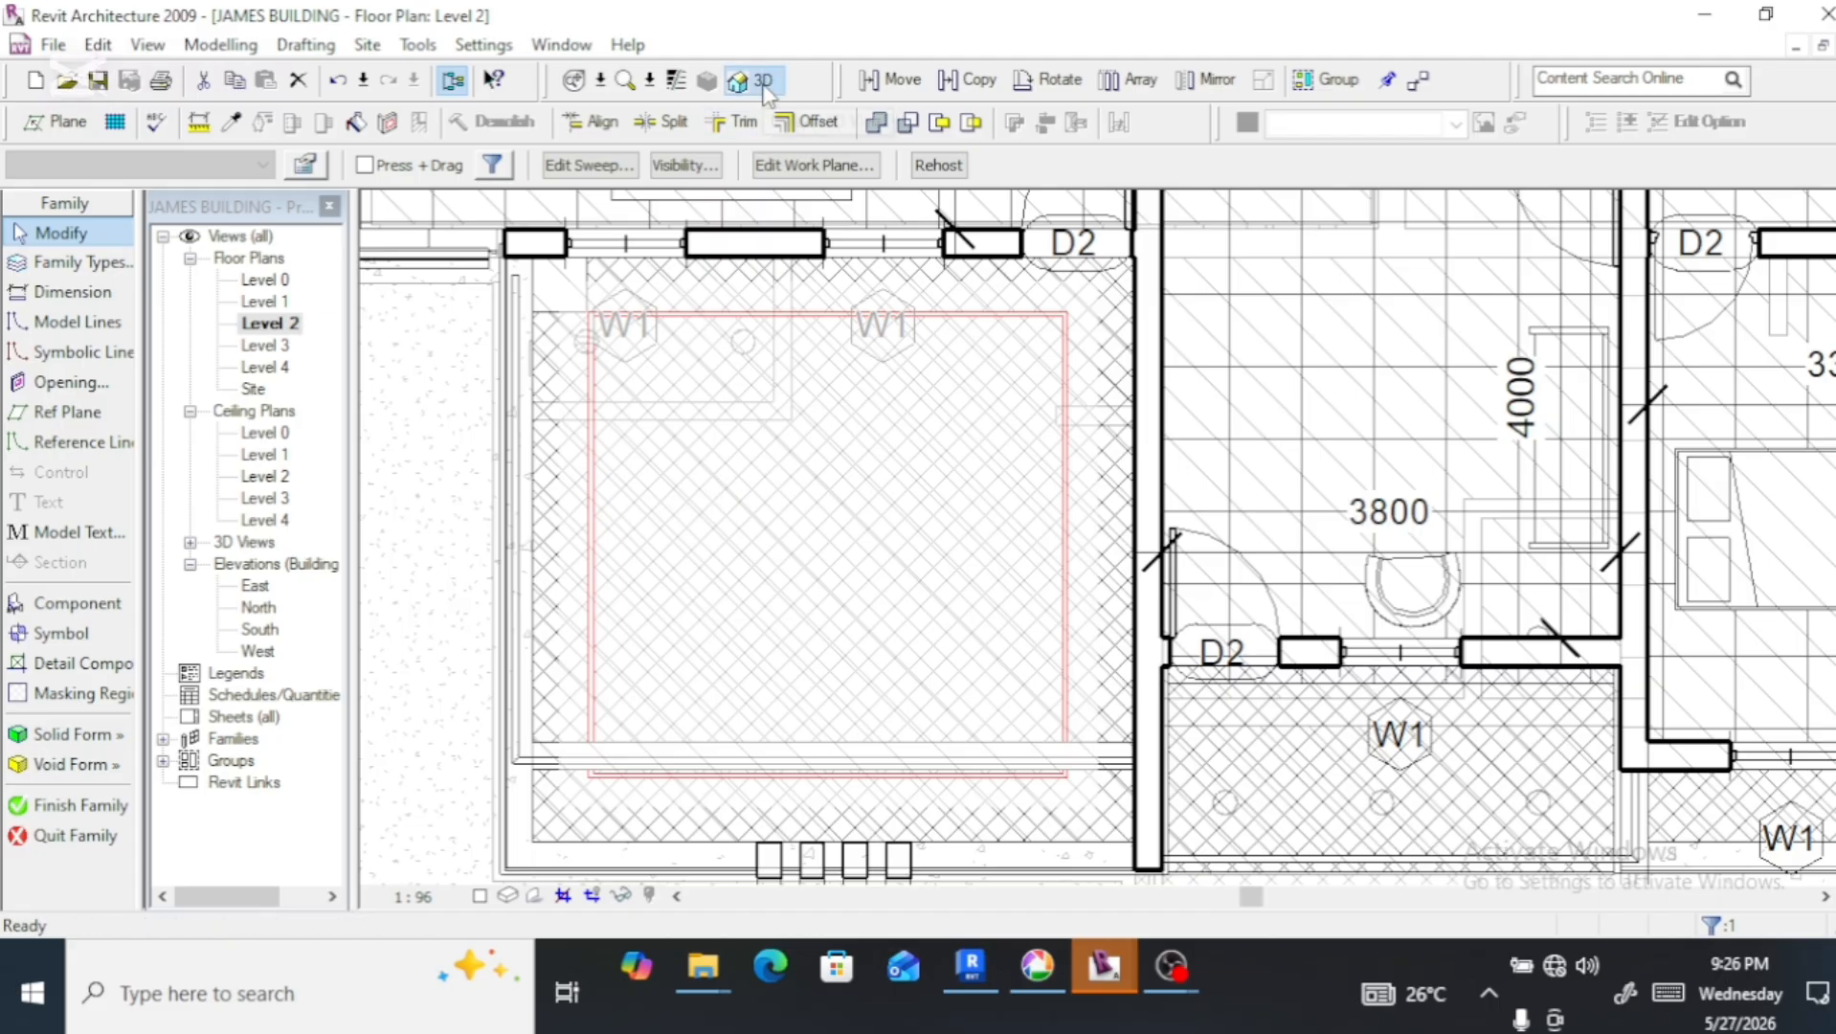
{"action": "scroll", "coordinate": [903, 428], "scroll_direction": "down", "scroll_amount": 5}
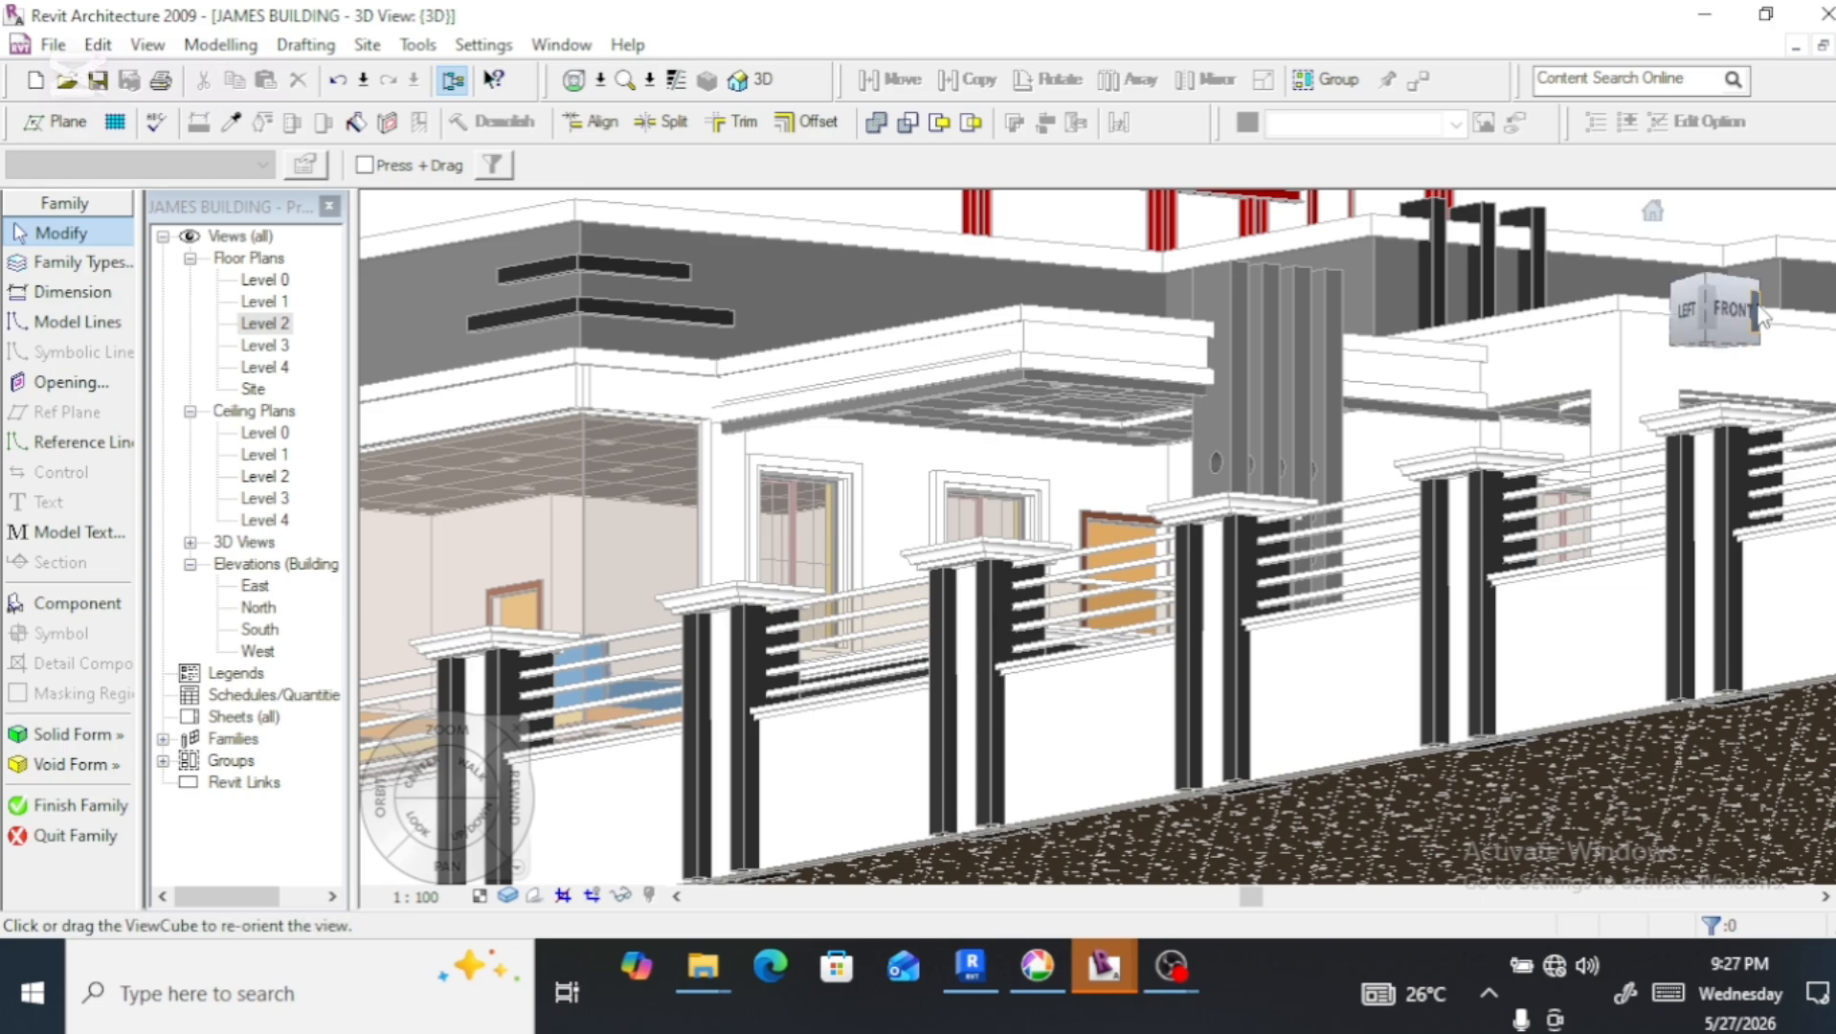
{"action": "left_click", "coordinate": [1715, 327]}
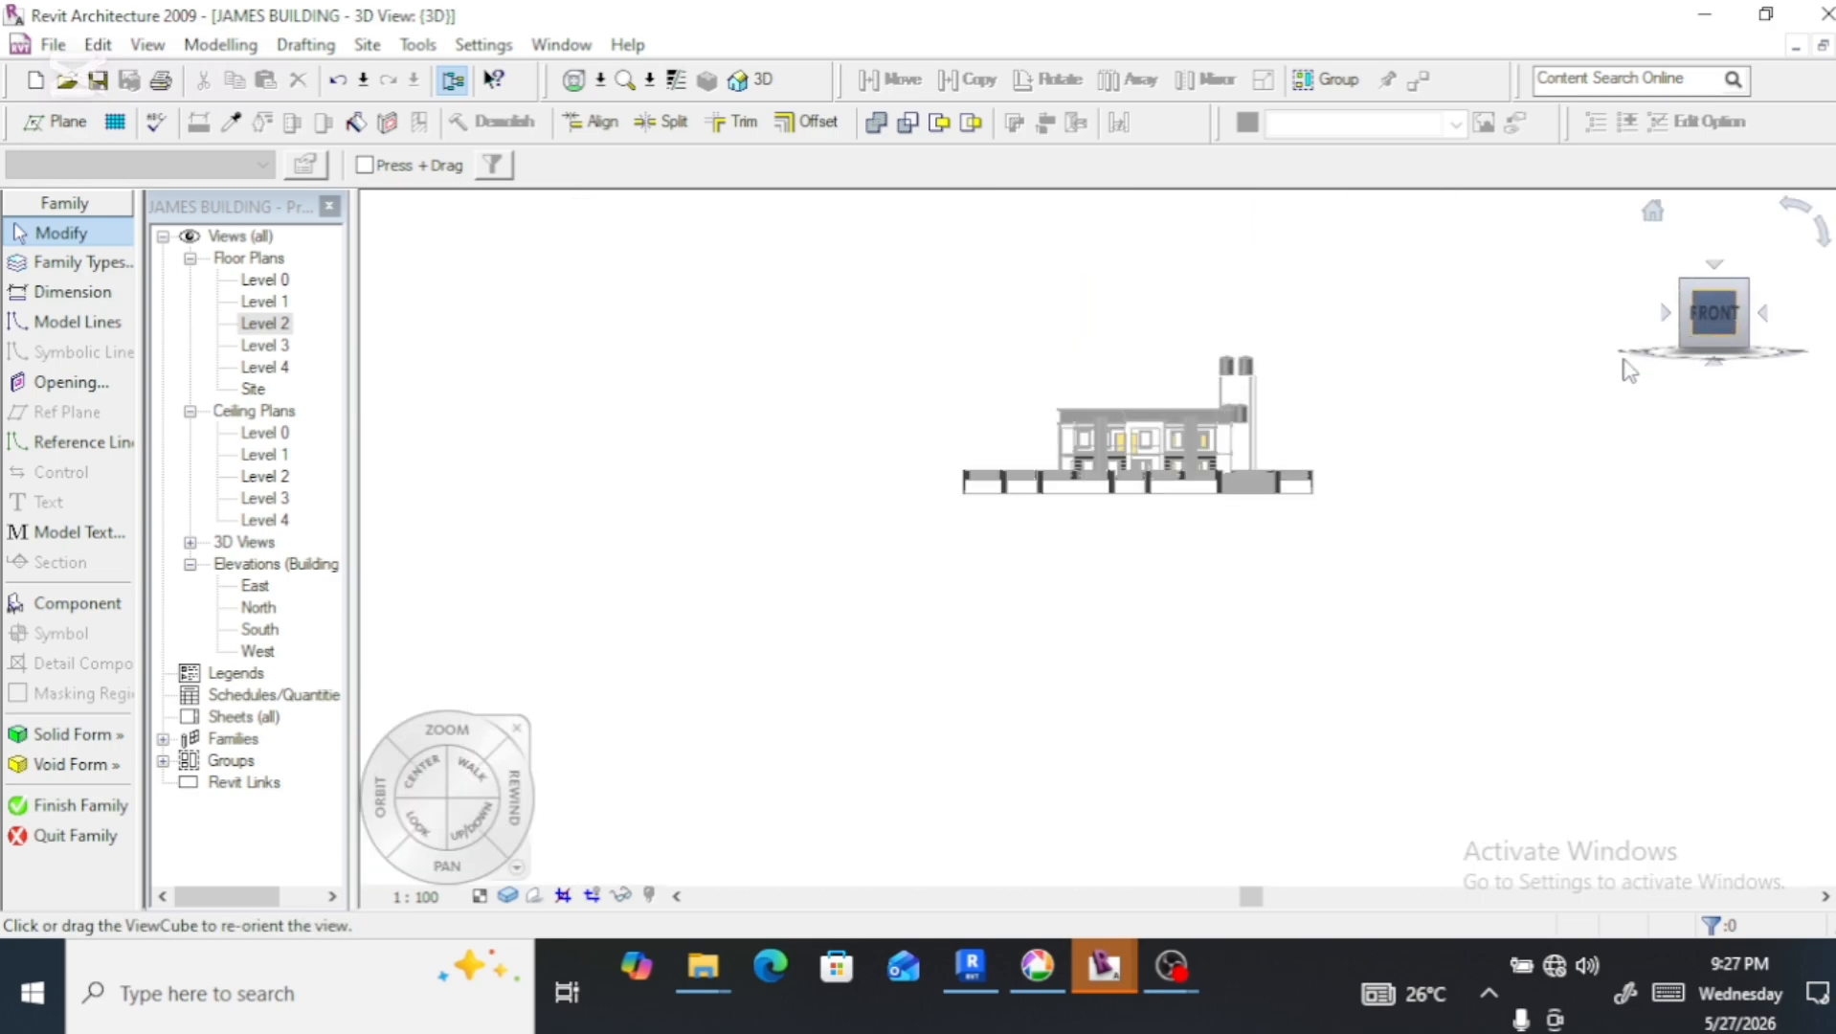
{"action": "scroll", "coordinate": [1050, 601], "scroll_direction": "up", "scroll_amount": 6}
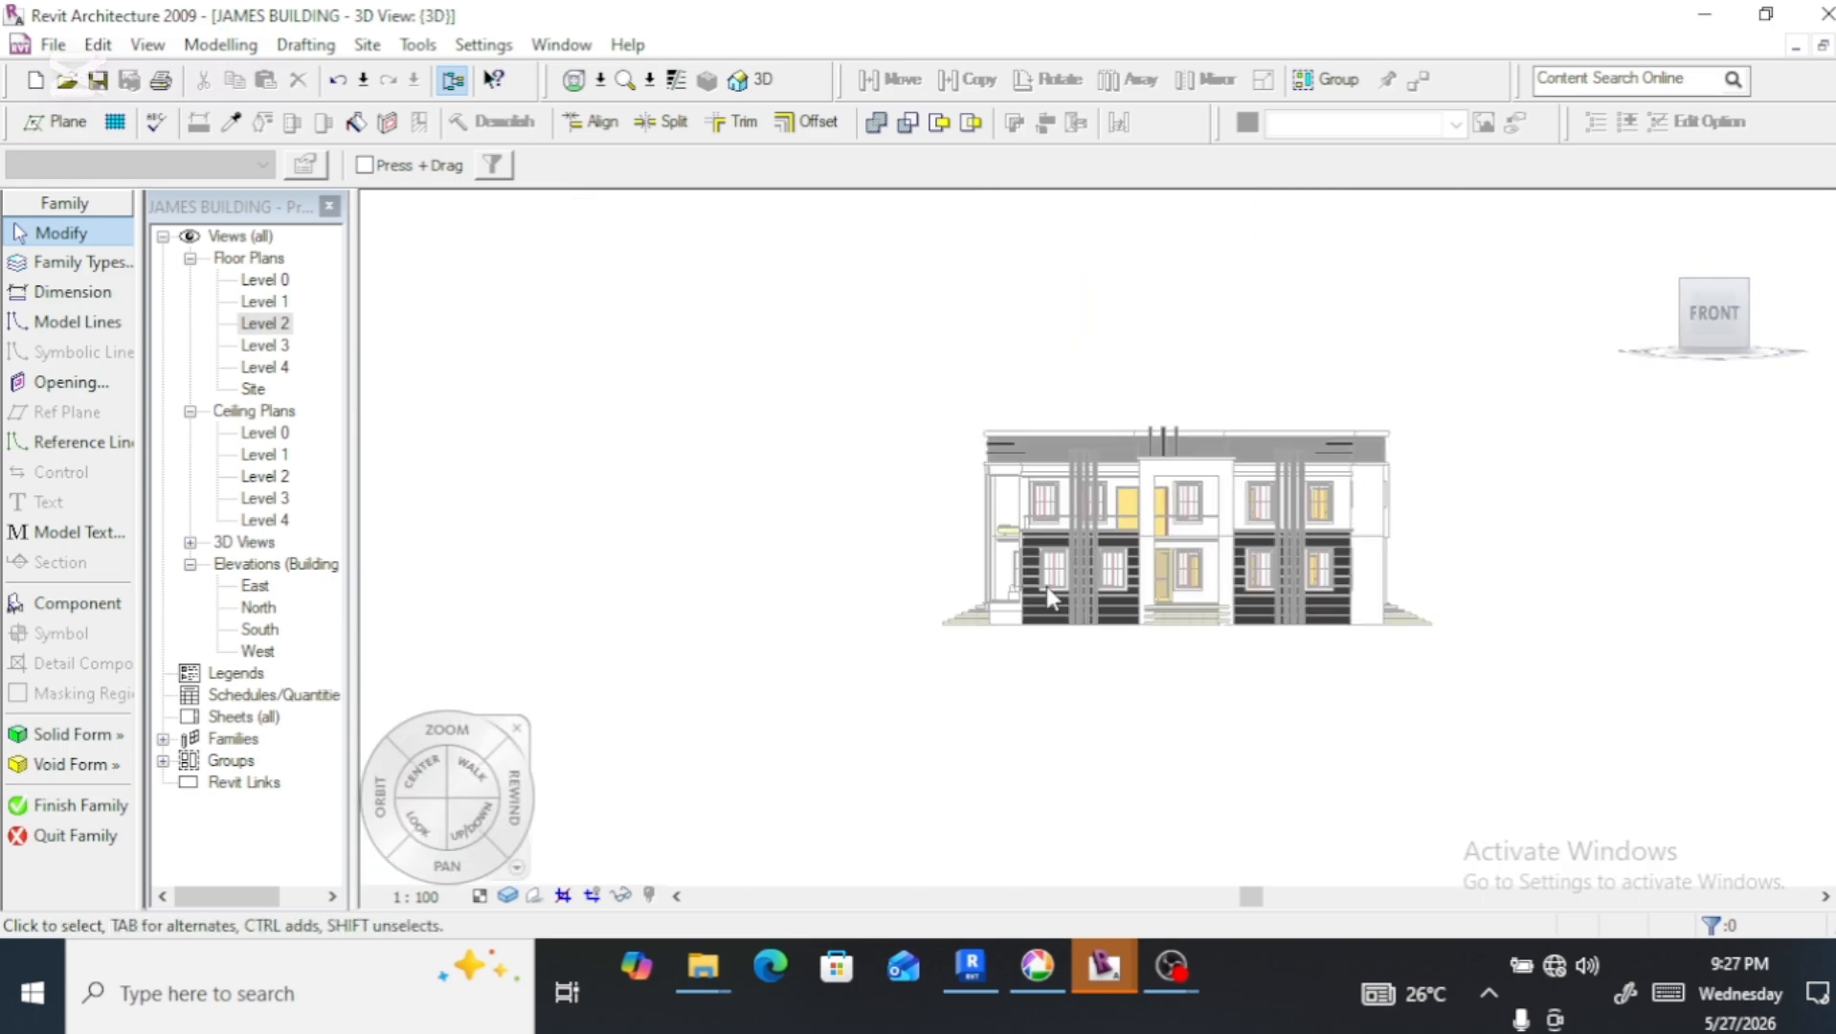
{"action": "scroll", "coordinate": [1108, 513], "scroll_direction": "up", "scroll_amount": 1}
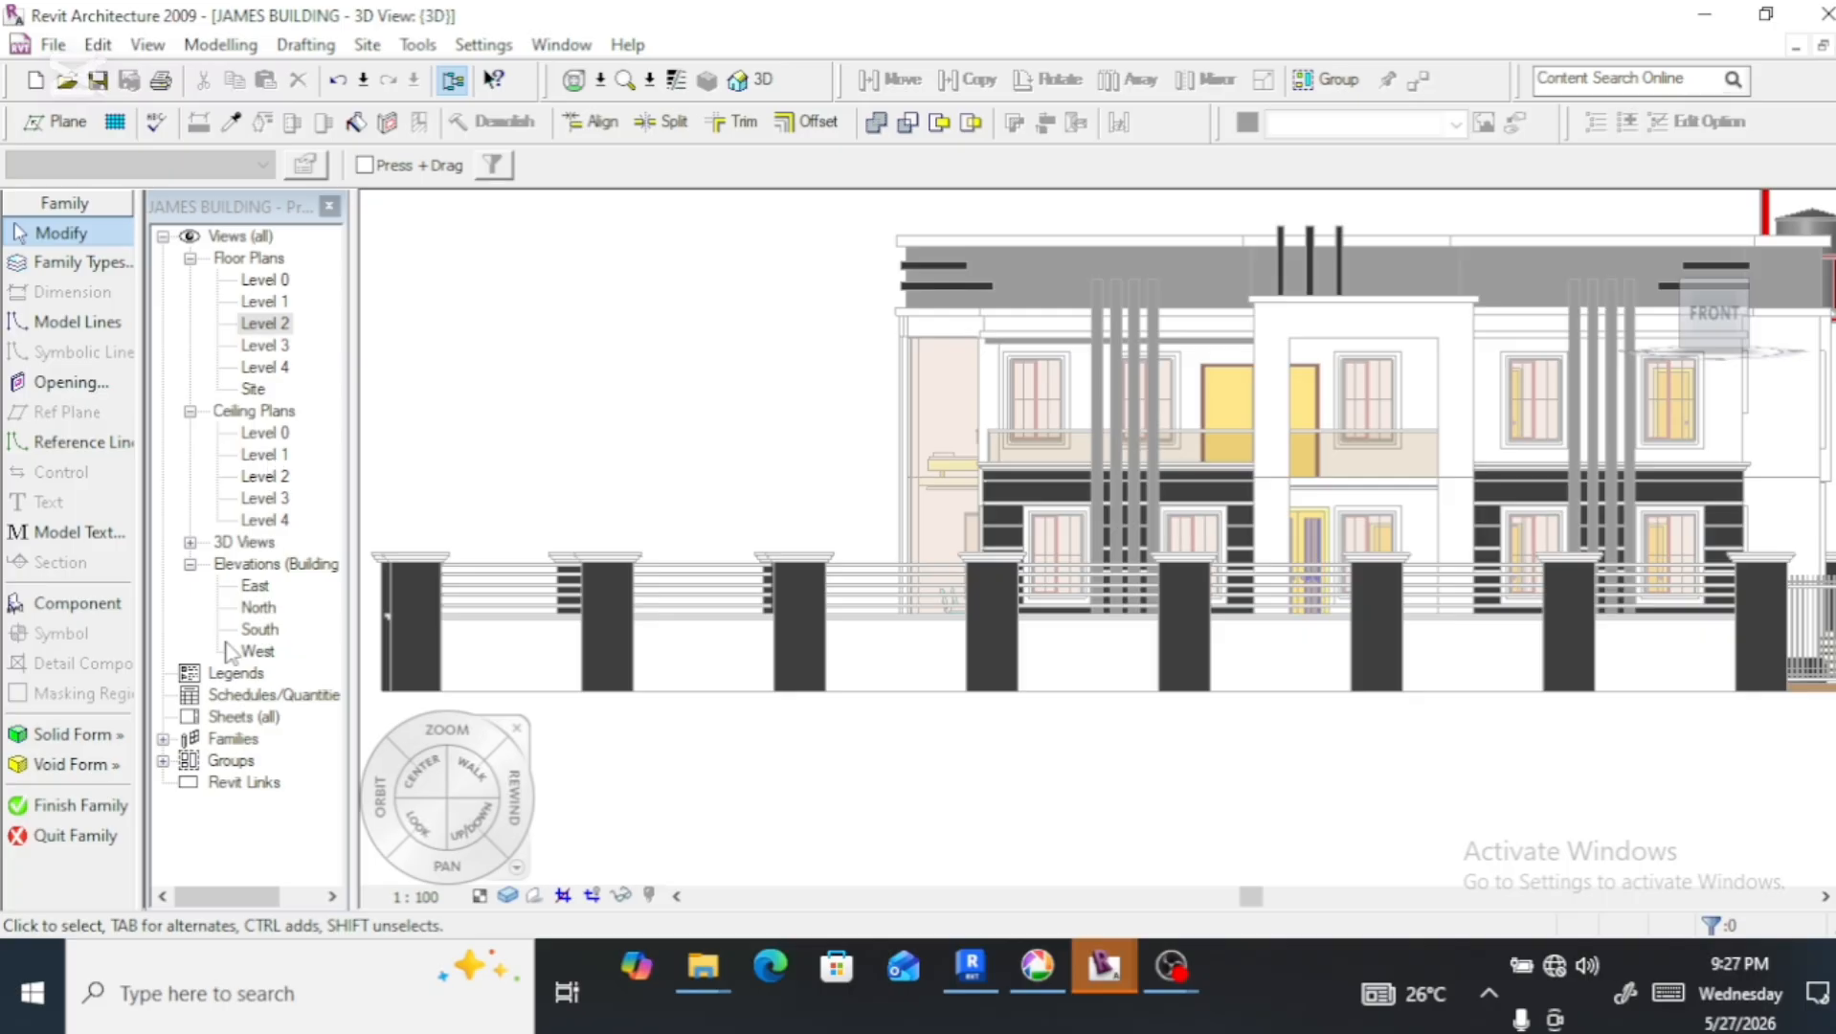
{"action": "double_click", "coordinate": [260, 628]}
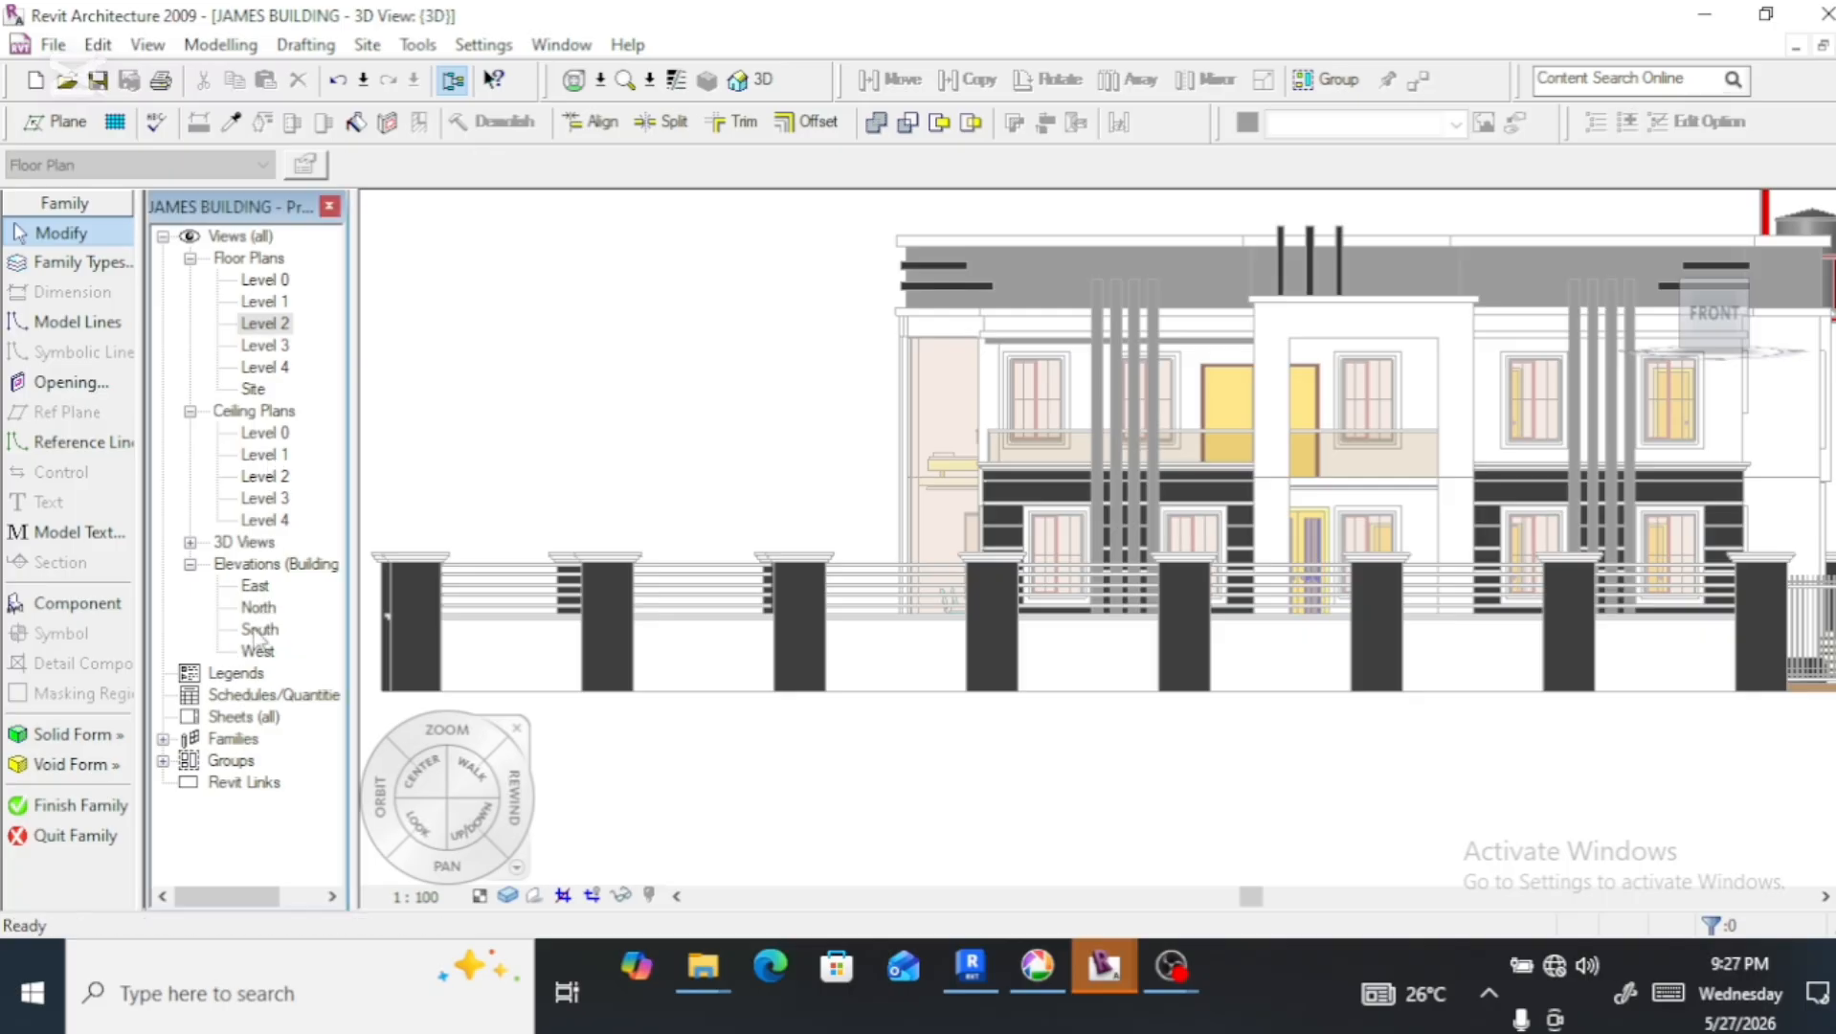
{"action": "scroll", "coordinate": [1016, 647], "scroll_direction": "down", "scroll_amount": 5}
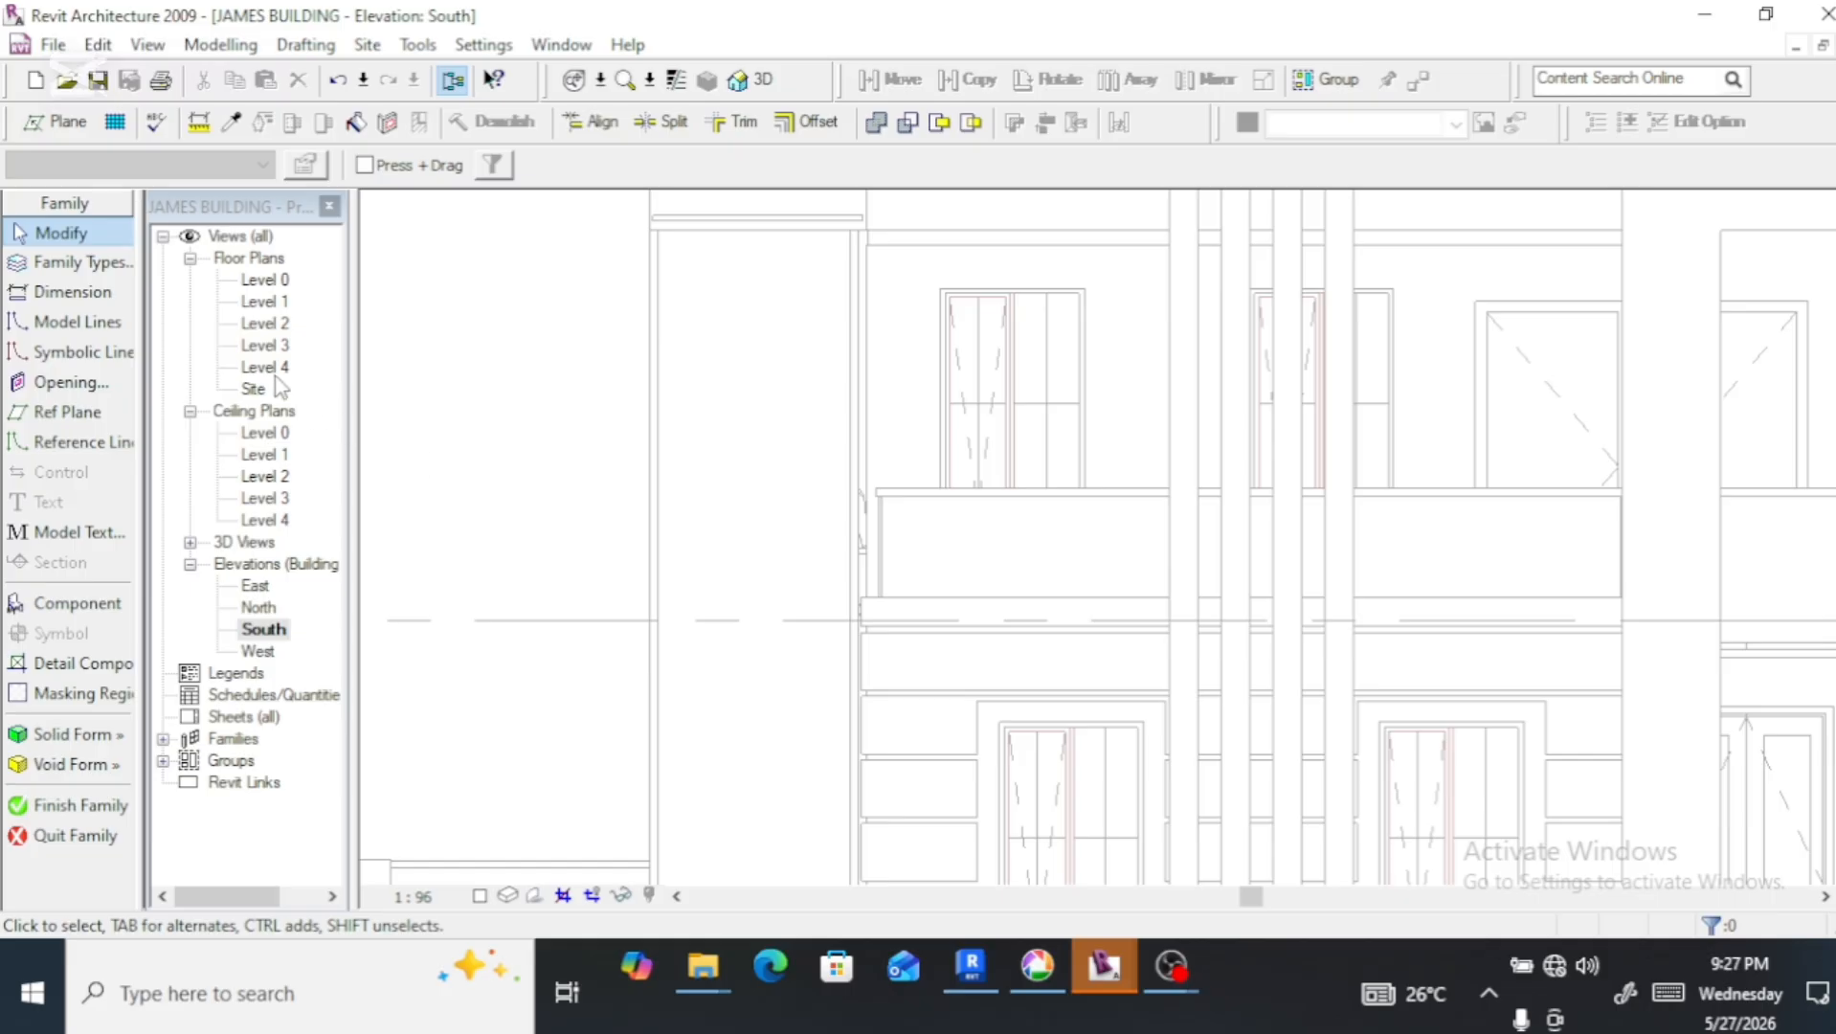
Select the sweep in the Level 2 floor plan and check its position in the South elevation
{"action": "double_click", "coordinate": [269, 326]}
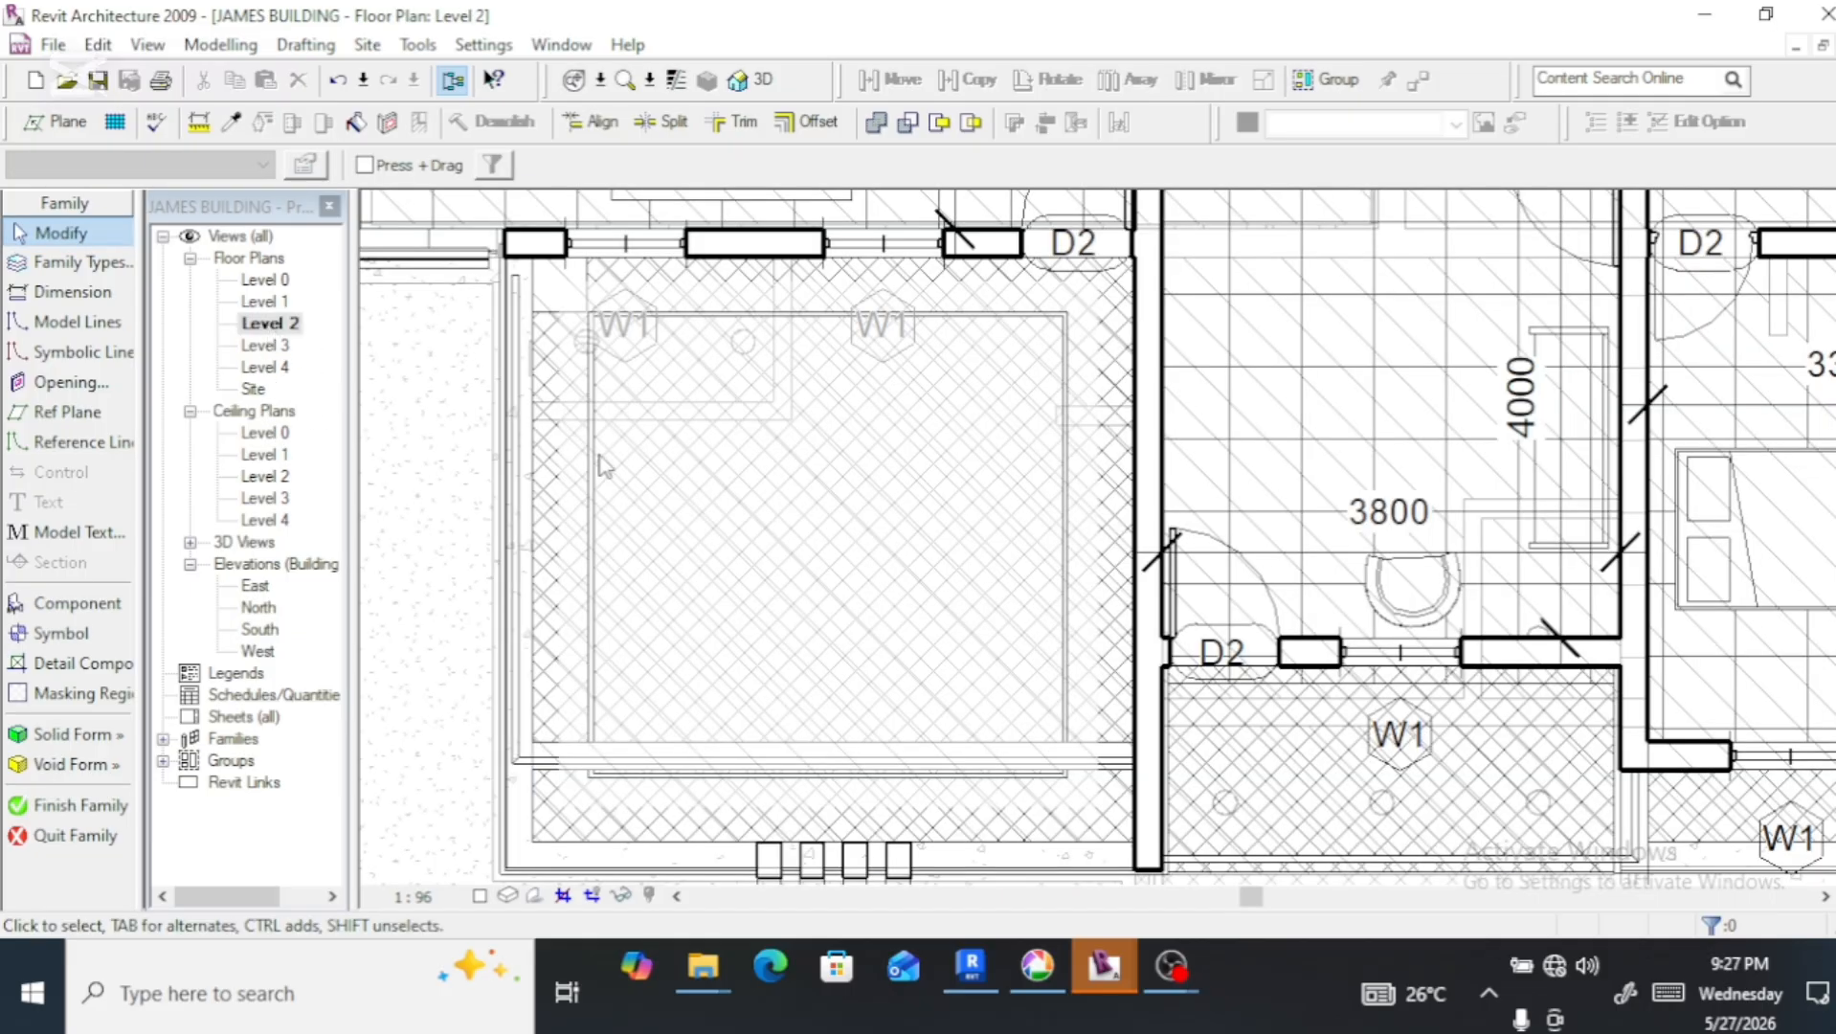
{"action": "left_click", "coordinate": [614, 503]}
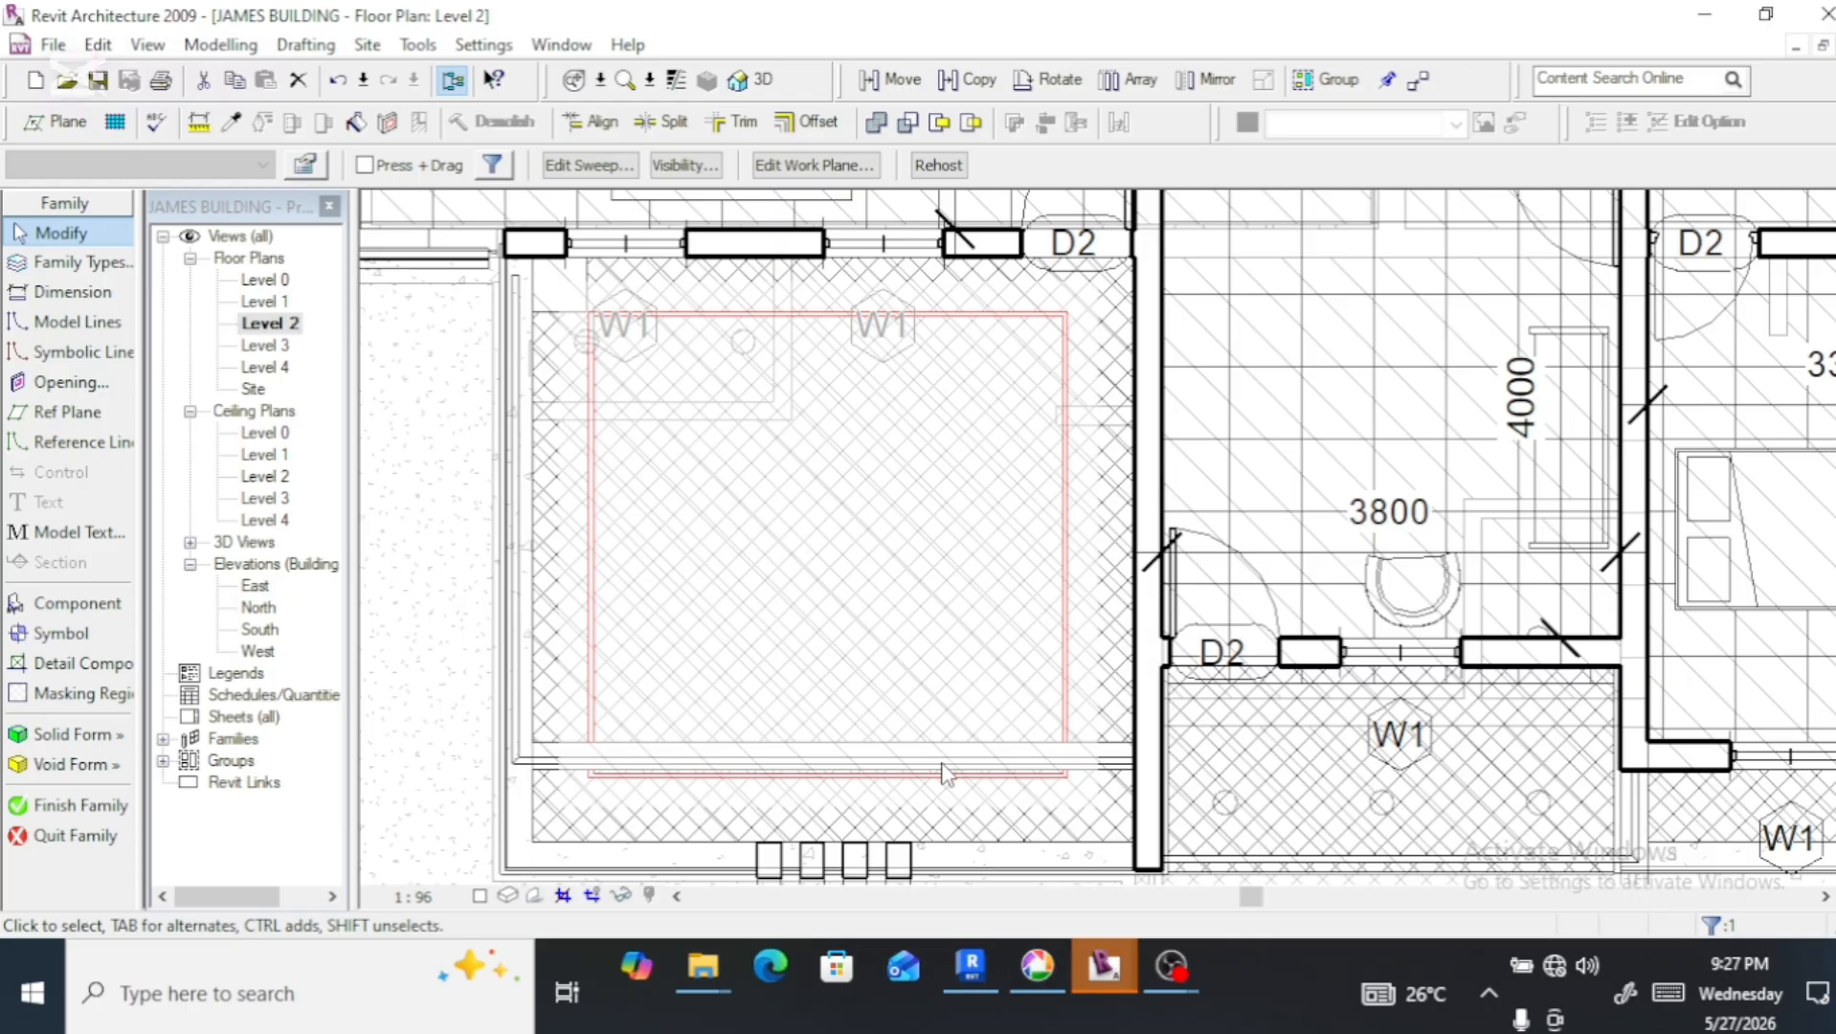
{"action": "double_click", "coordinate": [259, 631]}
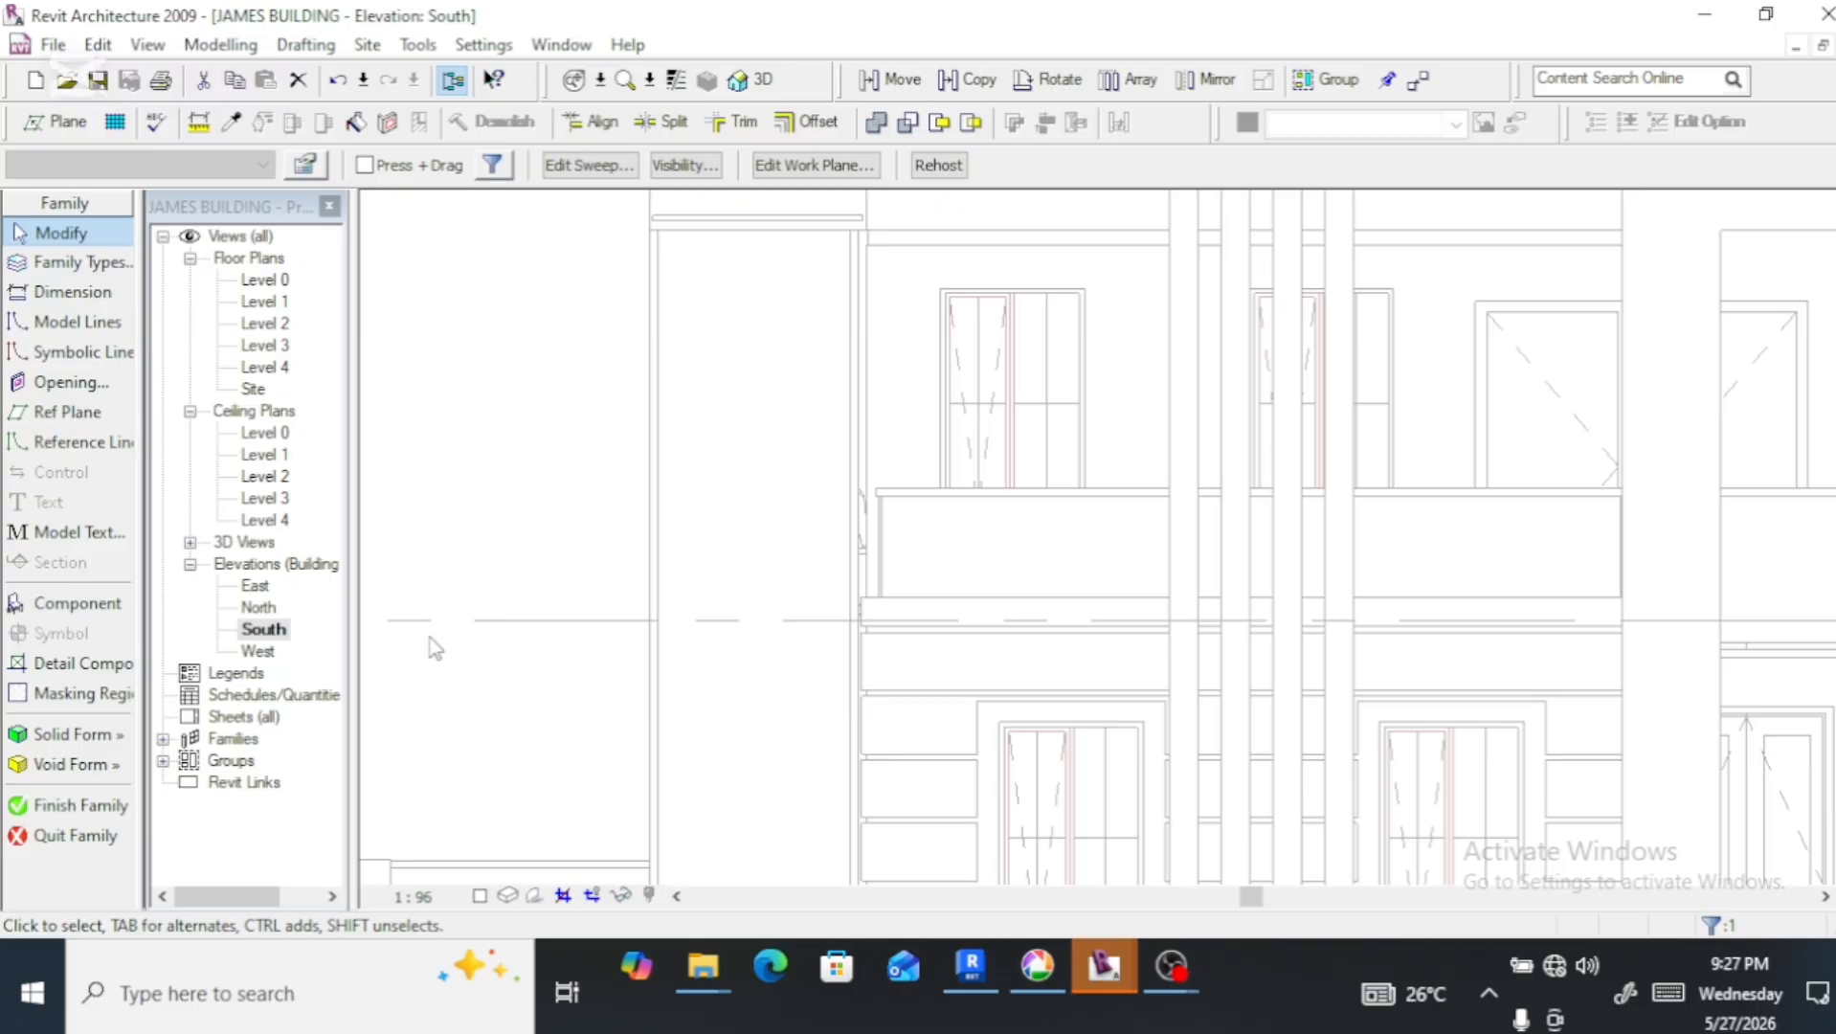
Examine the building in 3D from the front, the front-right corner and the home view to find the ceiling sweep
{"action": "left_click", "coordinate": [746, 80]}
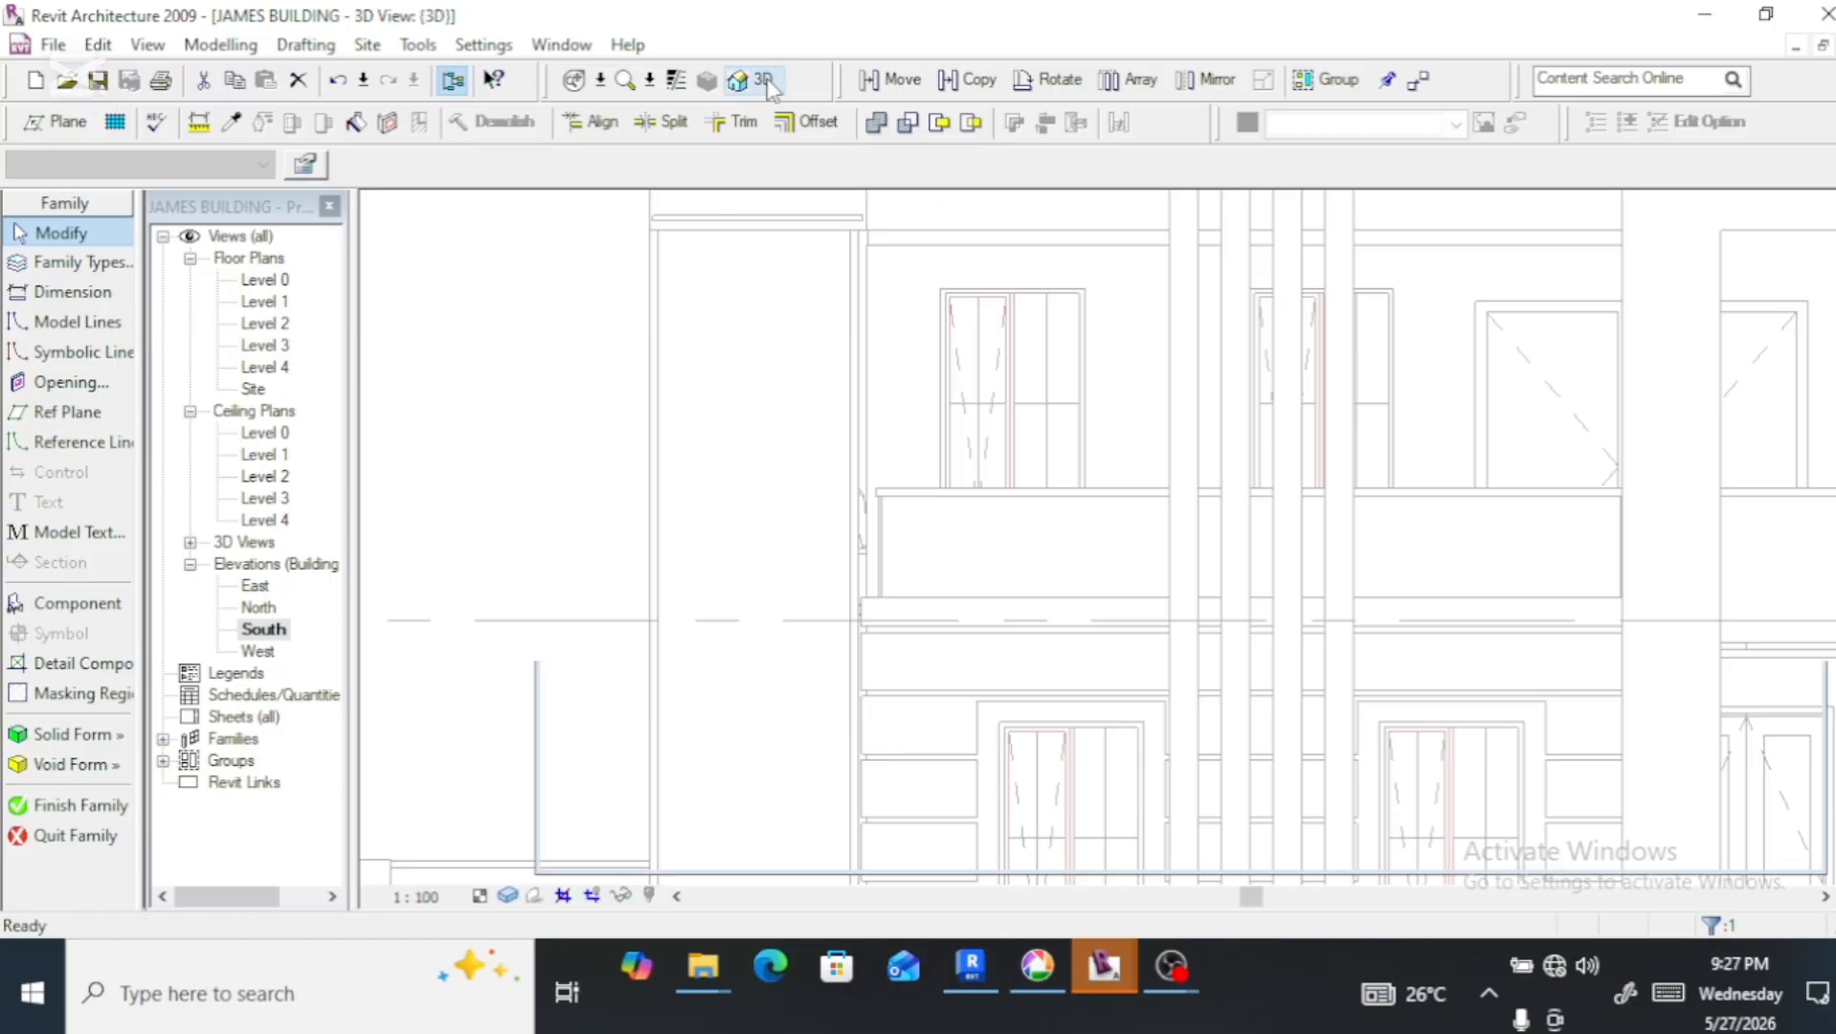
{"action": "scroll", "coordinate": [1050, 536], "scroll_direction": "down", "scroll_amount": 3}
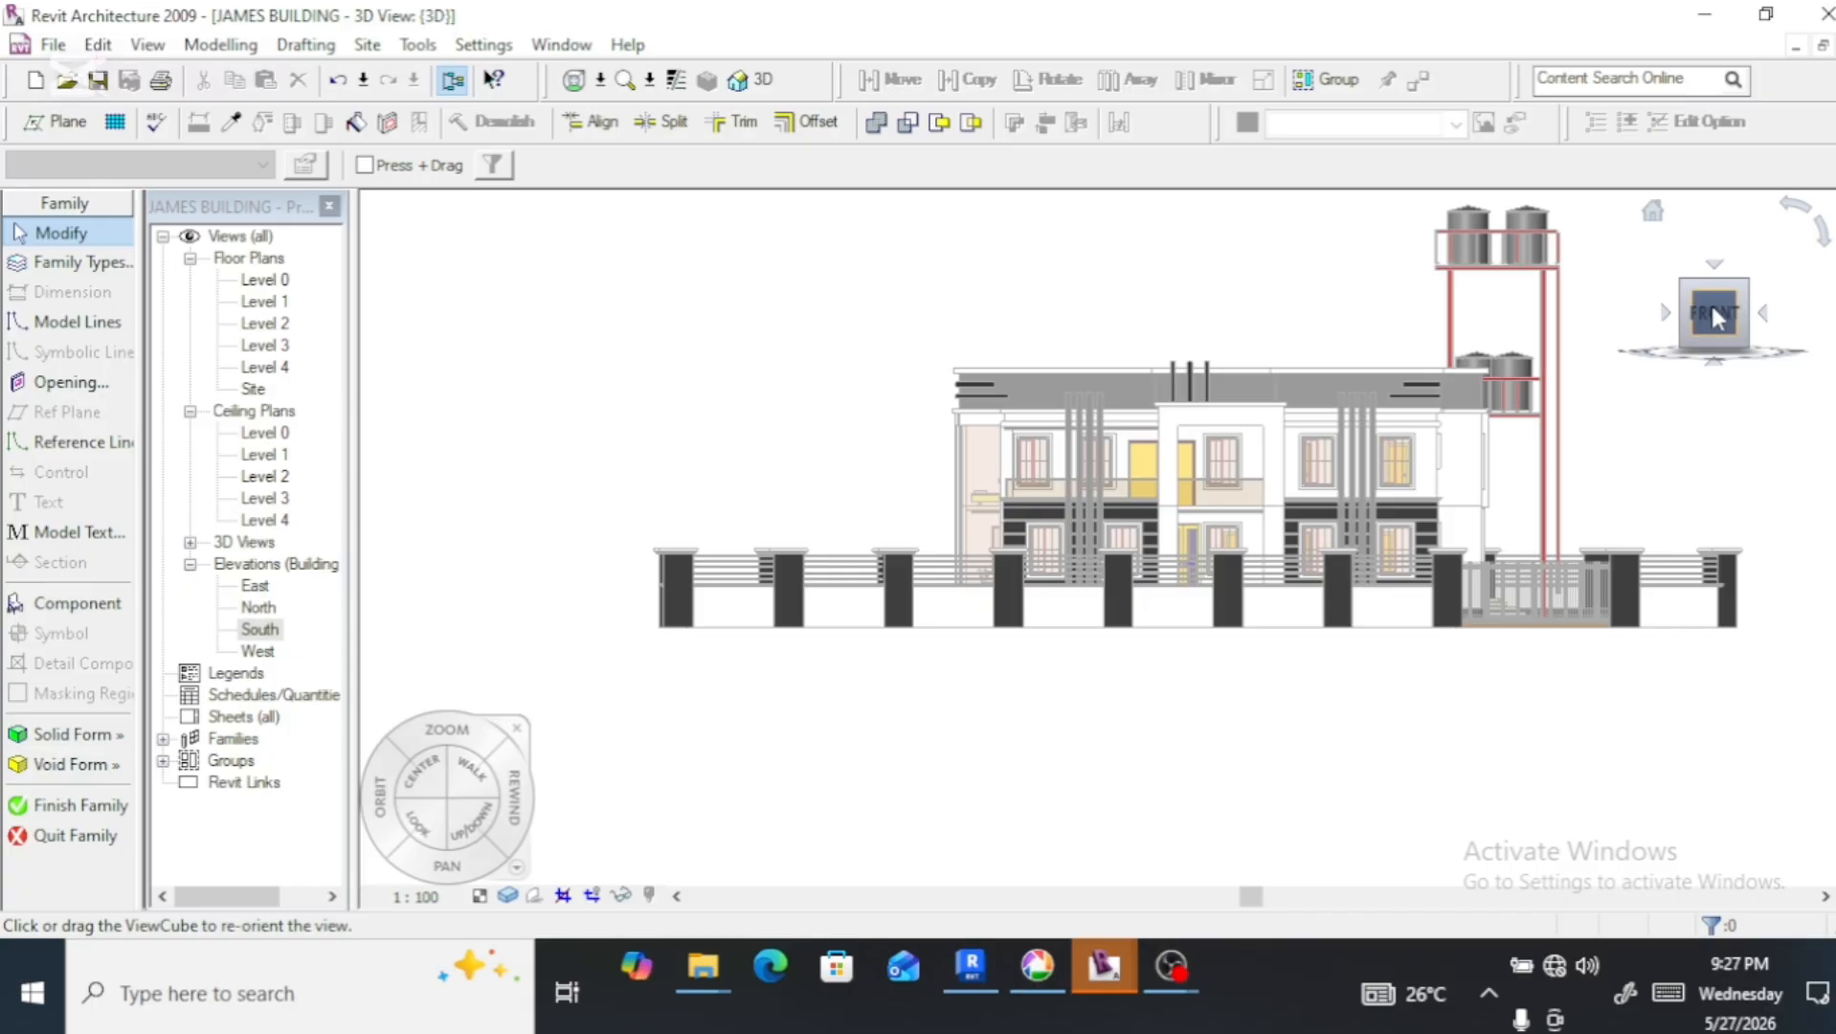
{"action": "scroll", "coordinate": [1288, 495], "scroll_direction": "up", "scroll_amount": 5}
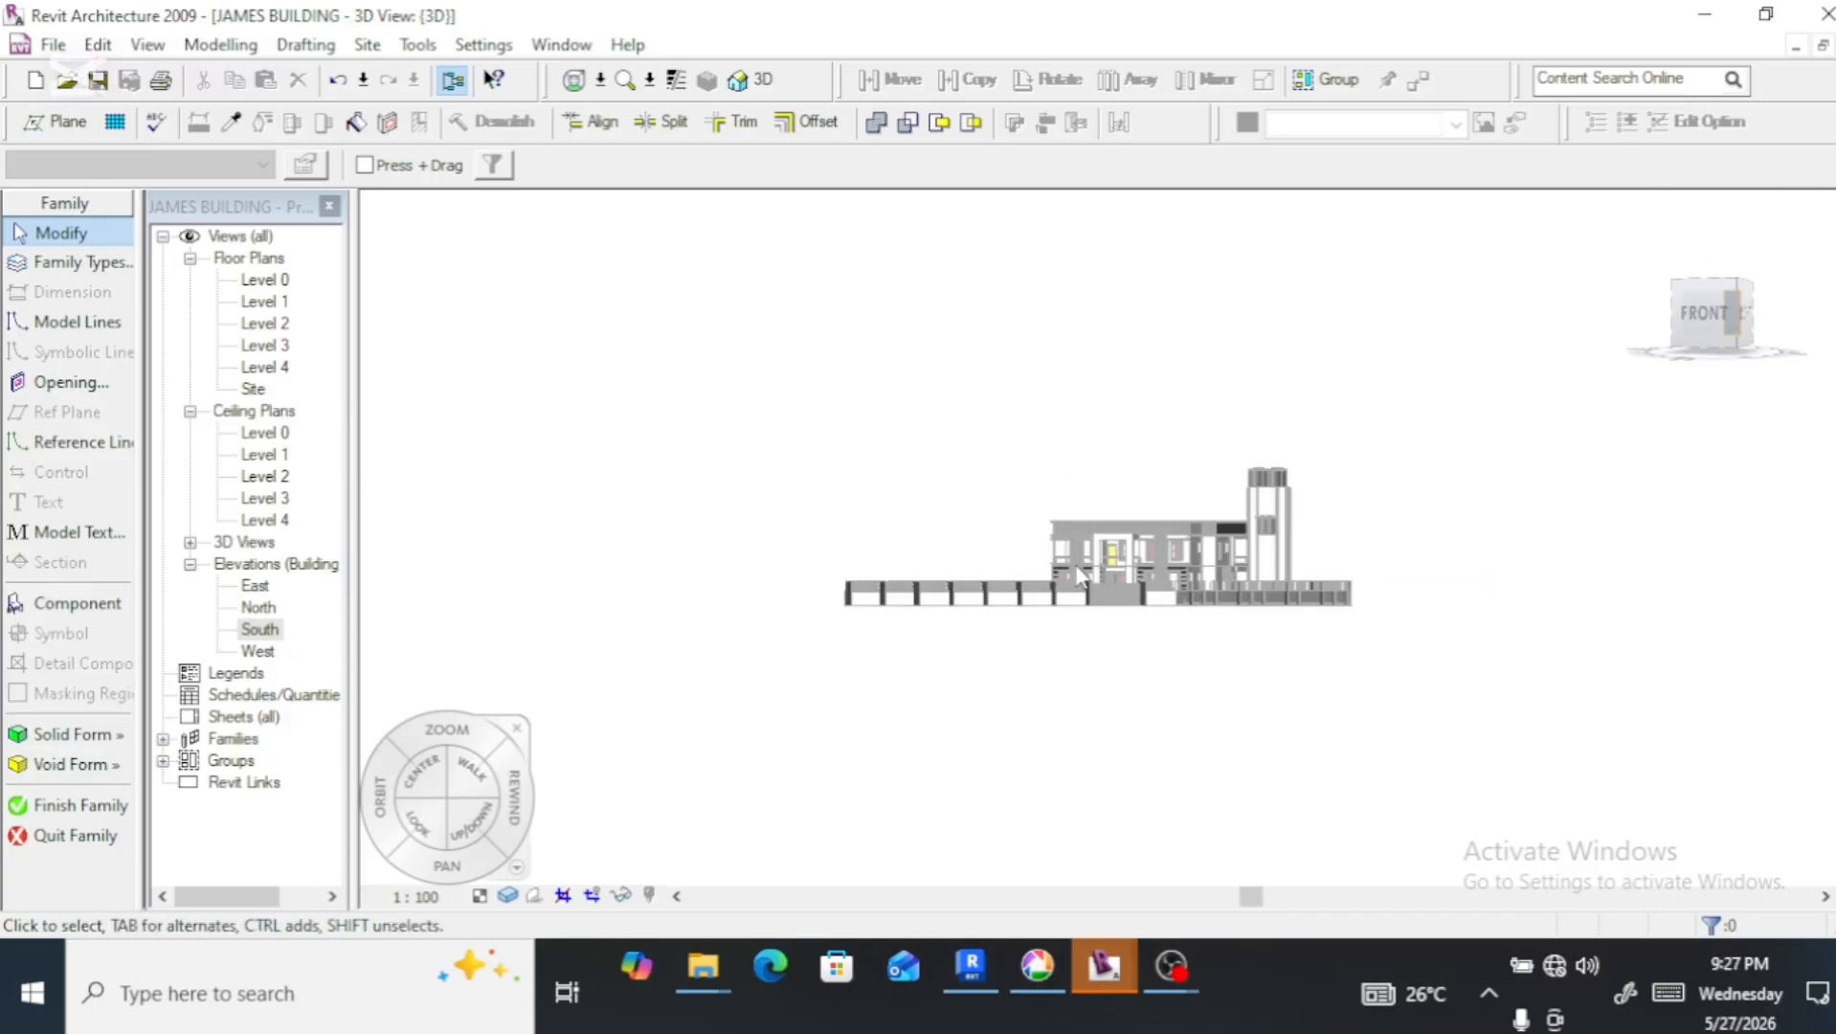
{"action": "scroll", "coordinate": [1228, 560], "scroll_direction": "up", "scroll_amount": 4}
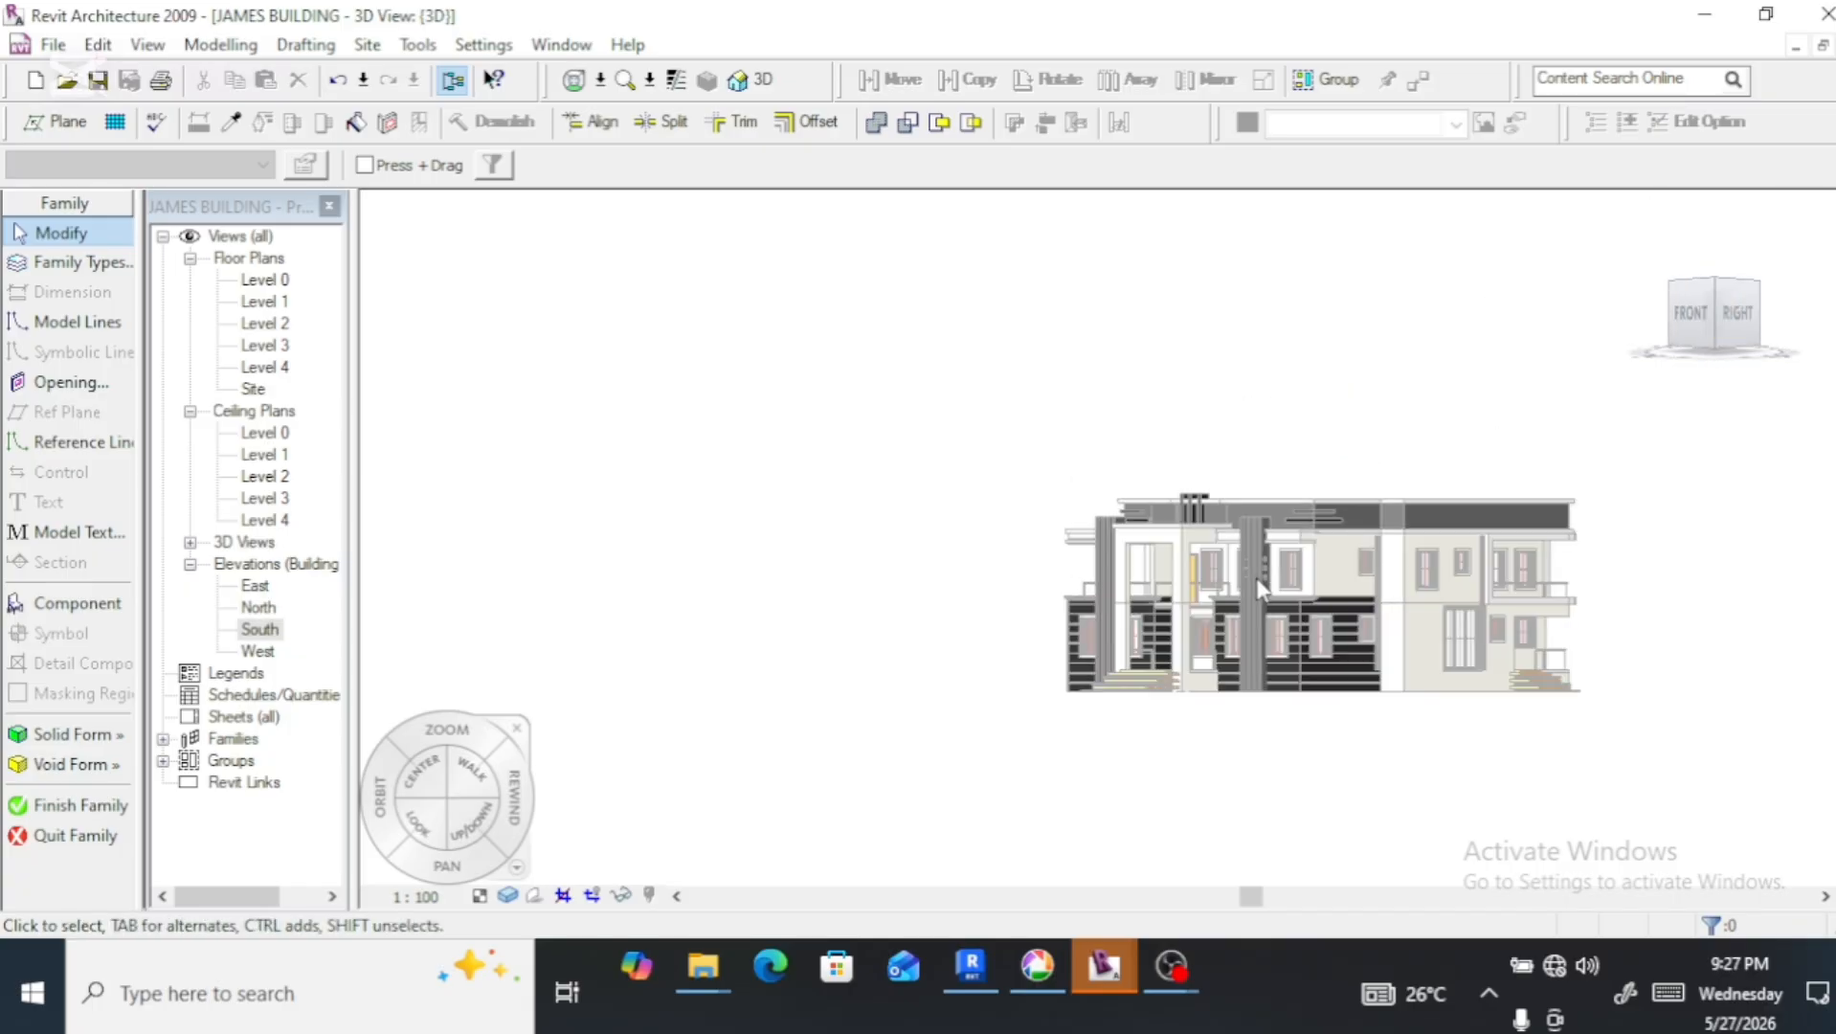
{"action": "scroll", "coordinate": [1158, 613], "scroll_direction": "up", "scroll_amount": 2}
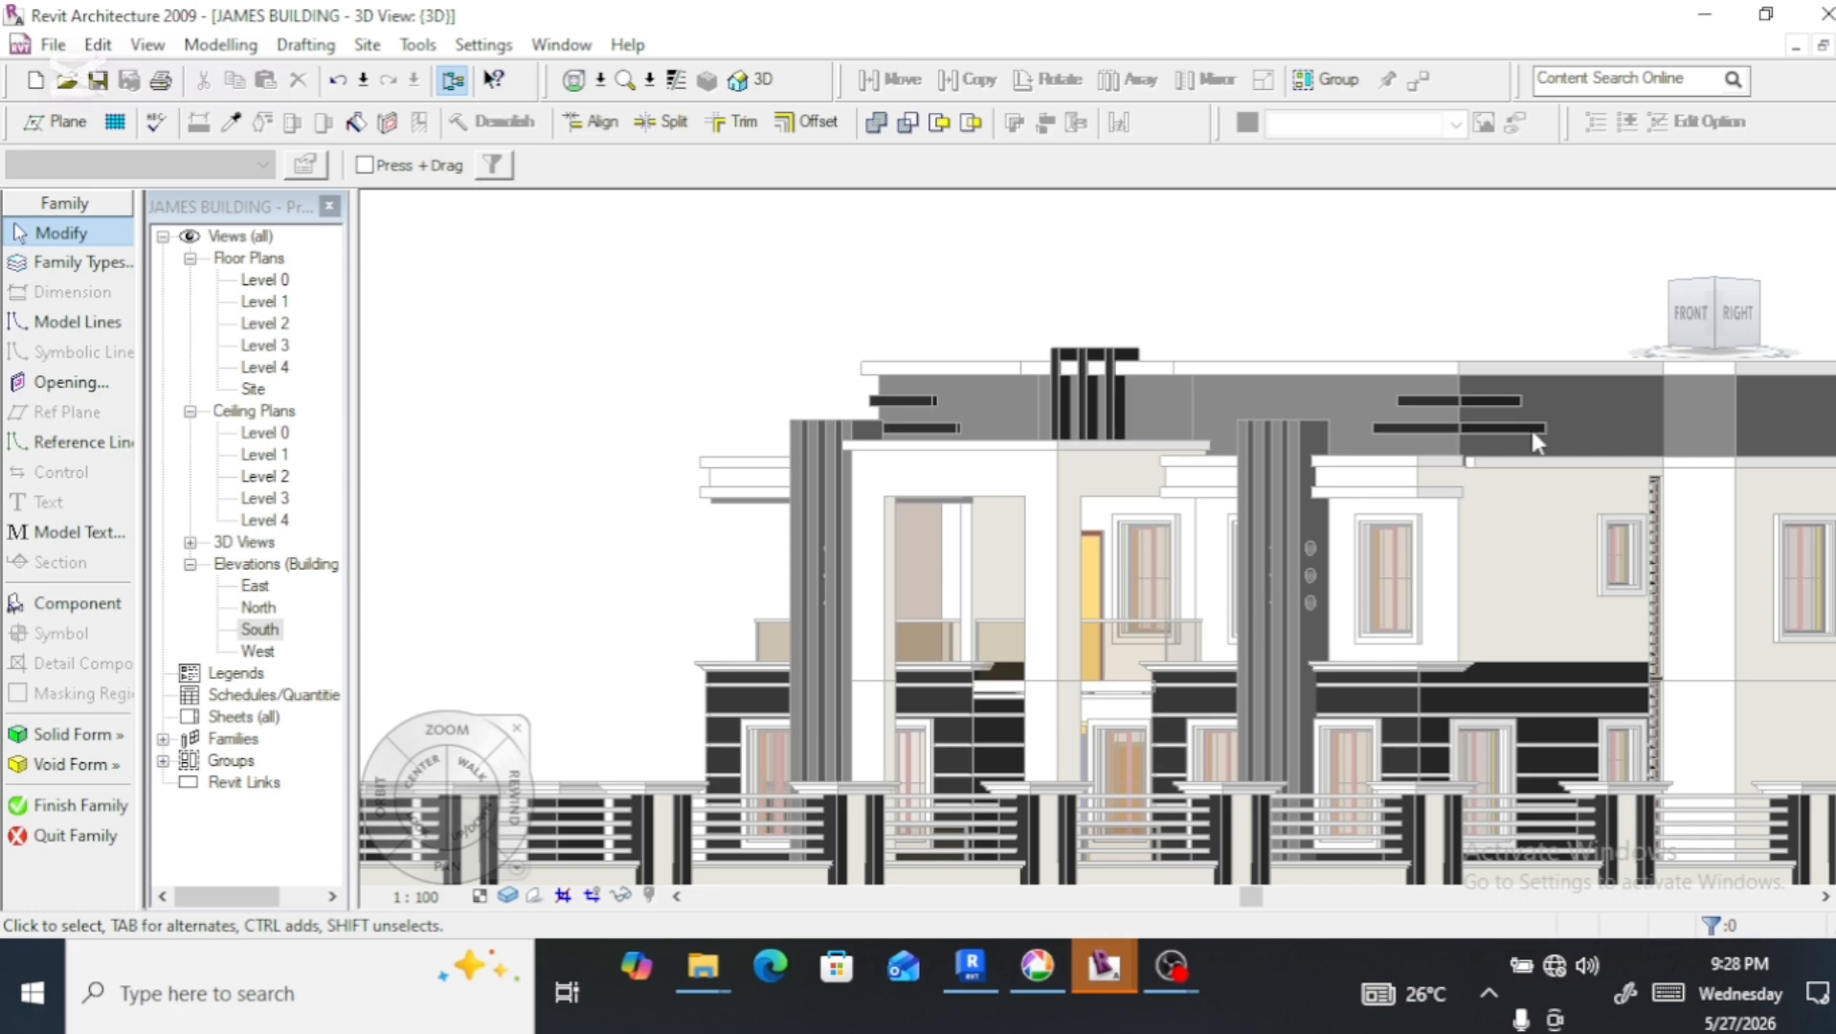
{"action": "left_click", "coordinate": [1709, 308]}
{"action": "left_click_drag", "start_coordinate": [1709, 308], "coordinate": [1710, 259]}
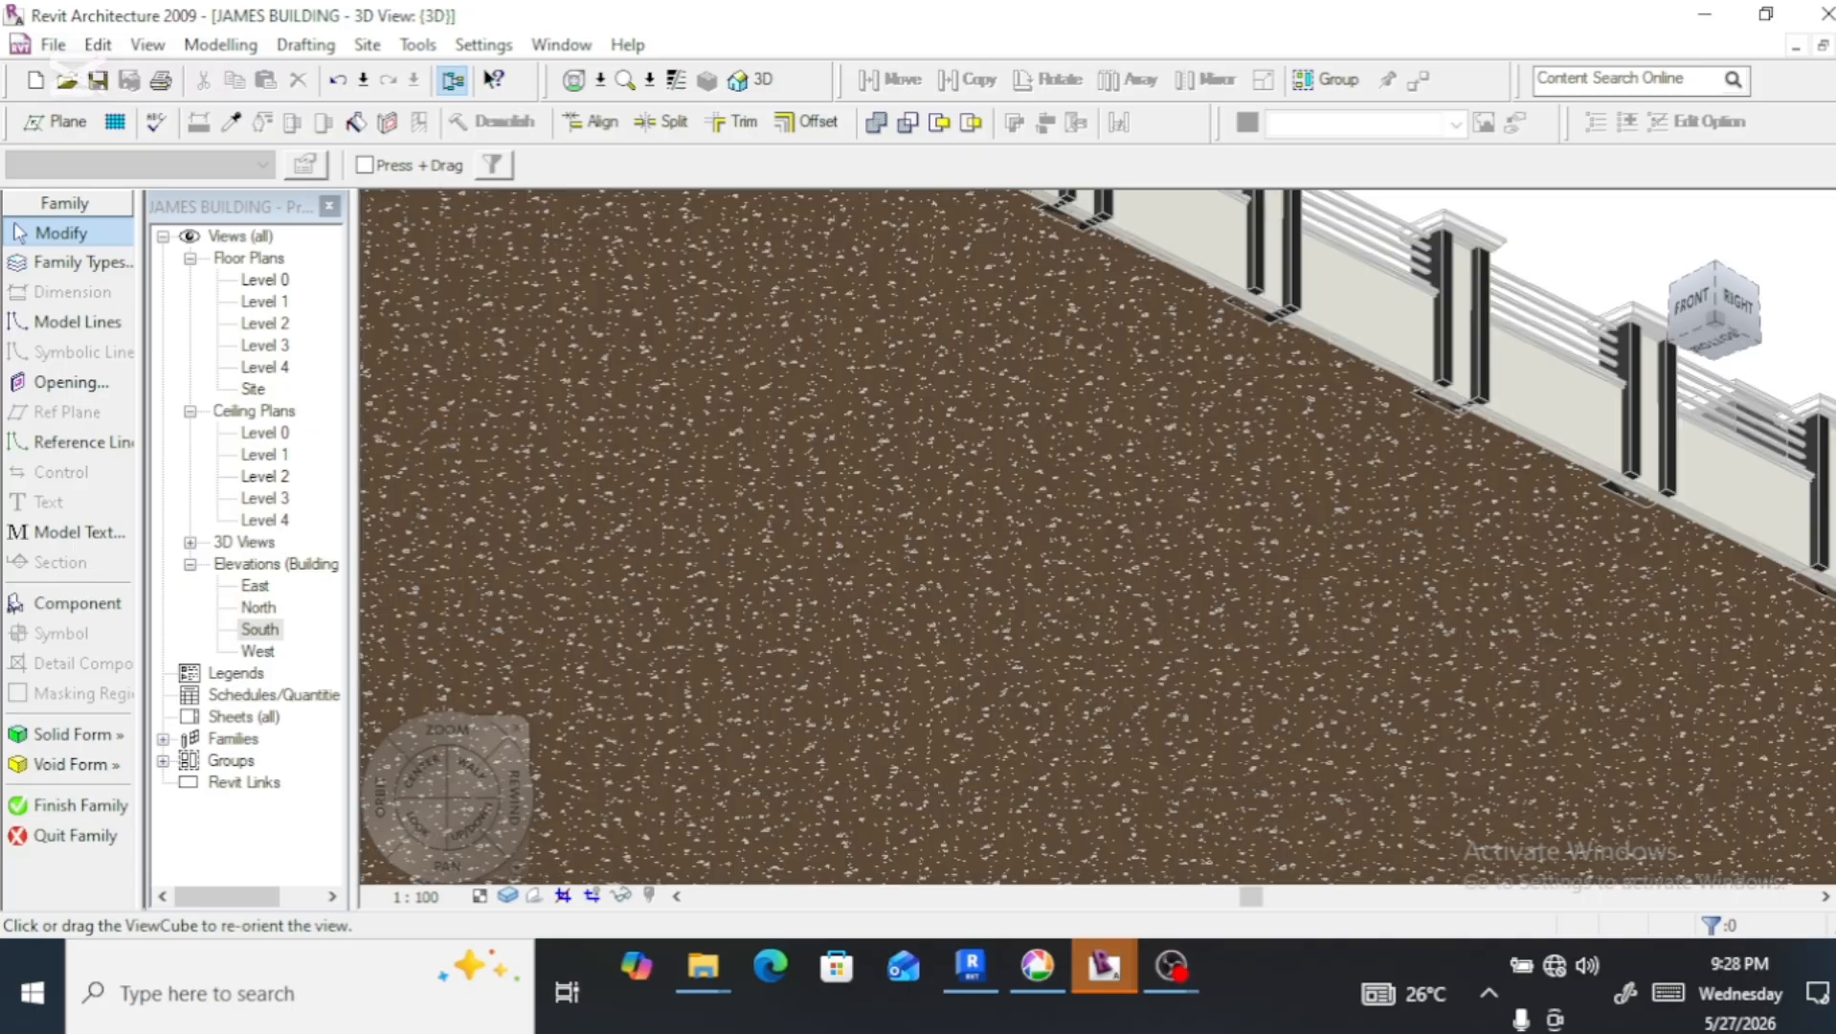
{"action": "left_click", "coordinate": [1713, 327]}
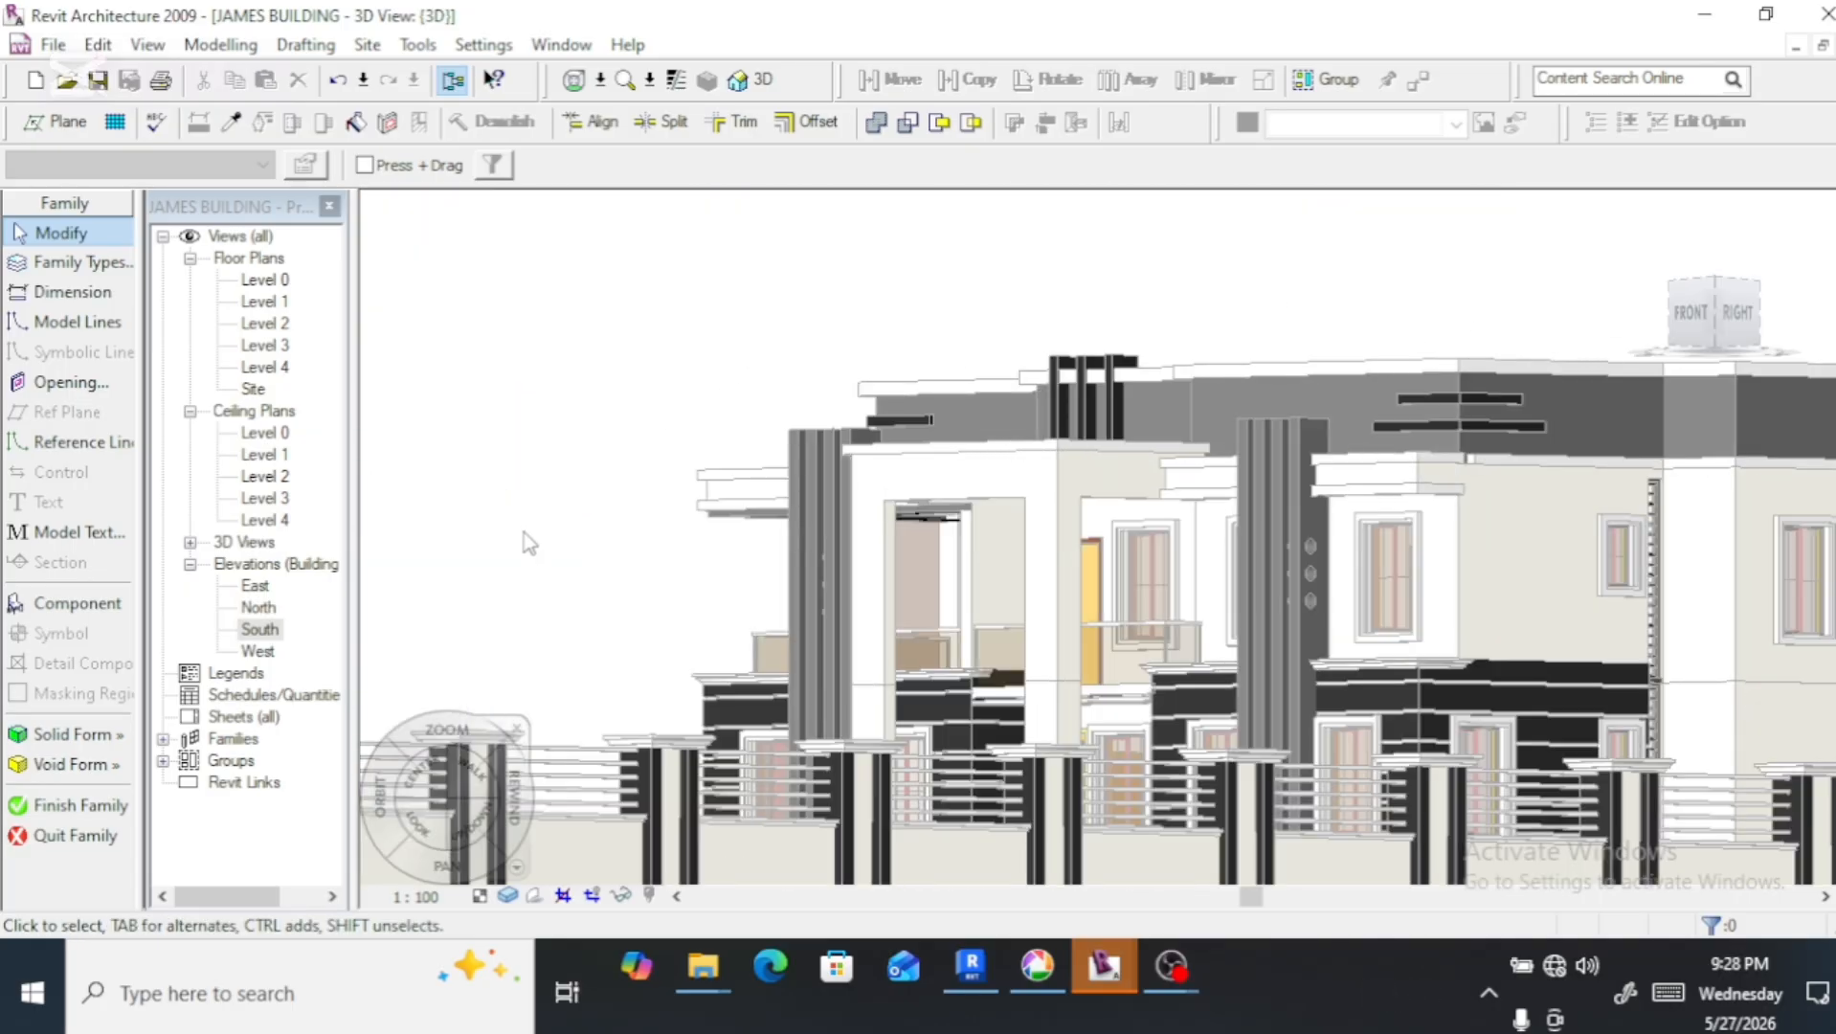
{"action": "scroll", "coordinate": [727, 579], "scroll_direction": "down", "scroll_amount": 3}
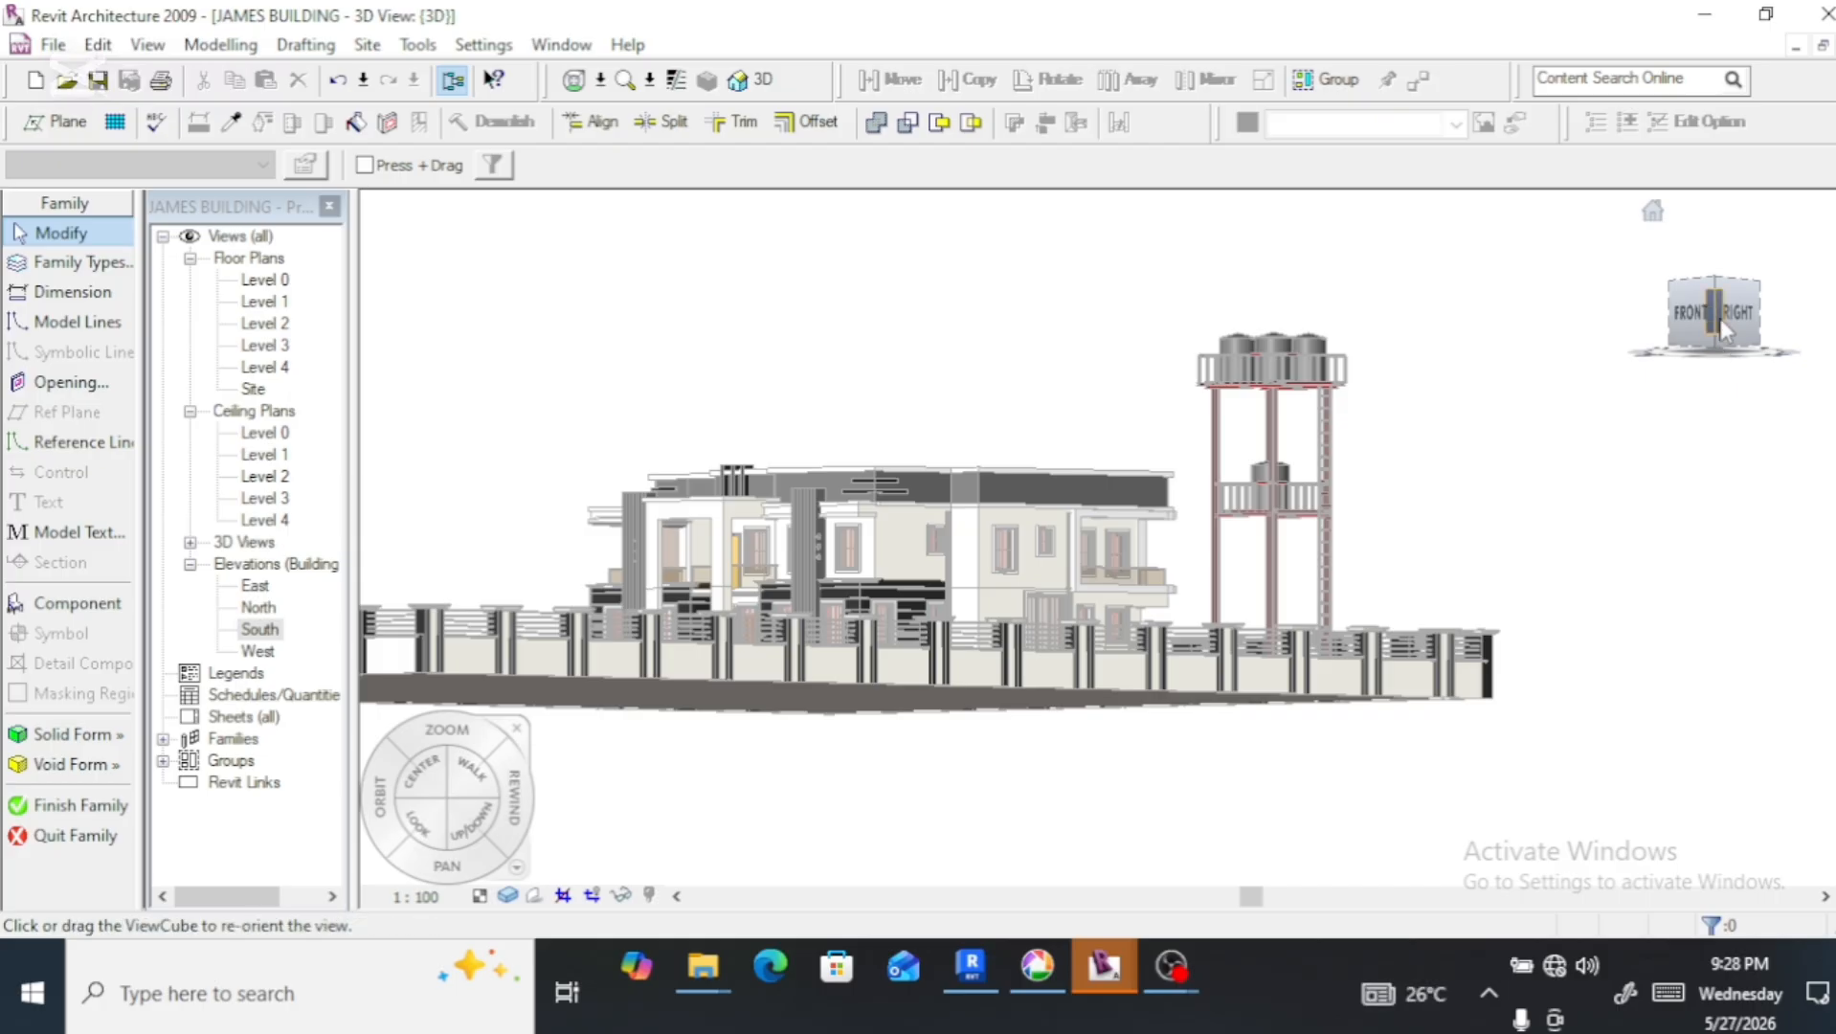
{"action": "left_click", "coordinate": [1744, 328]}
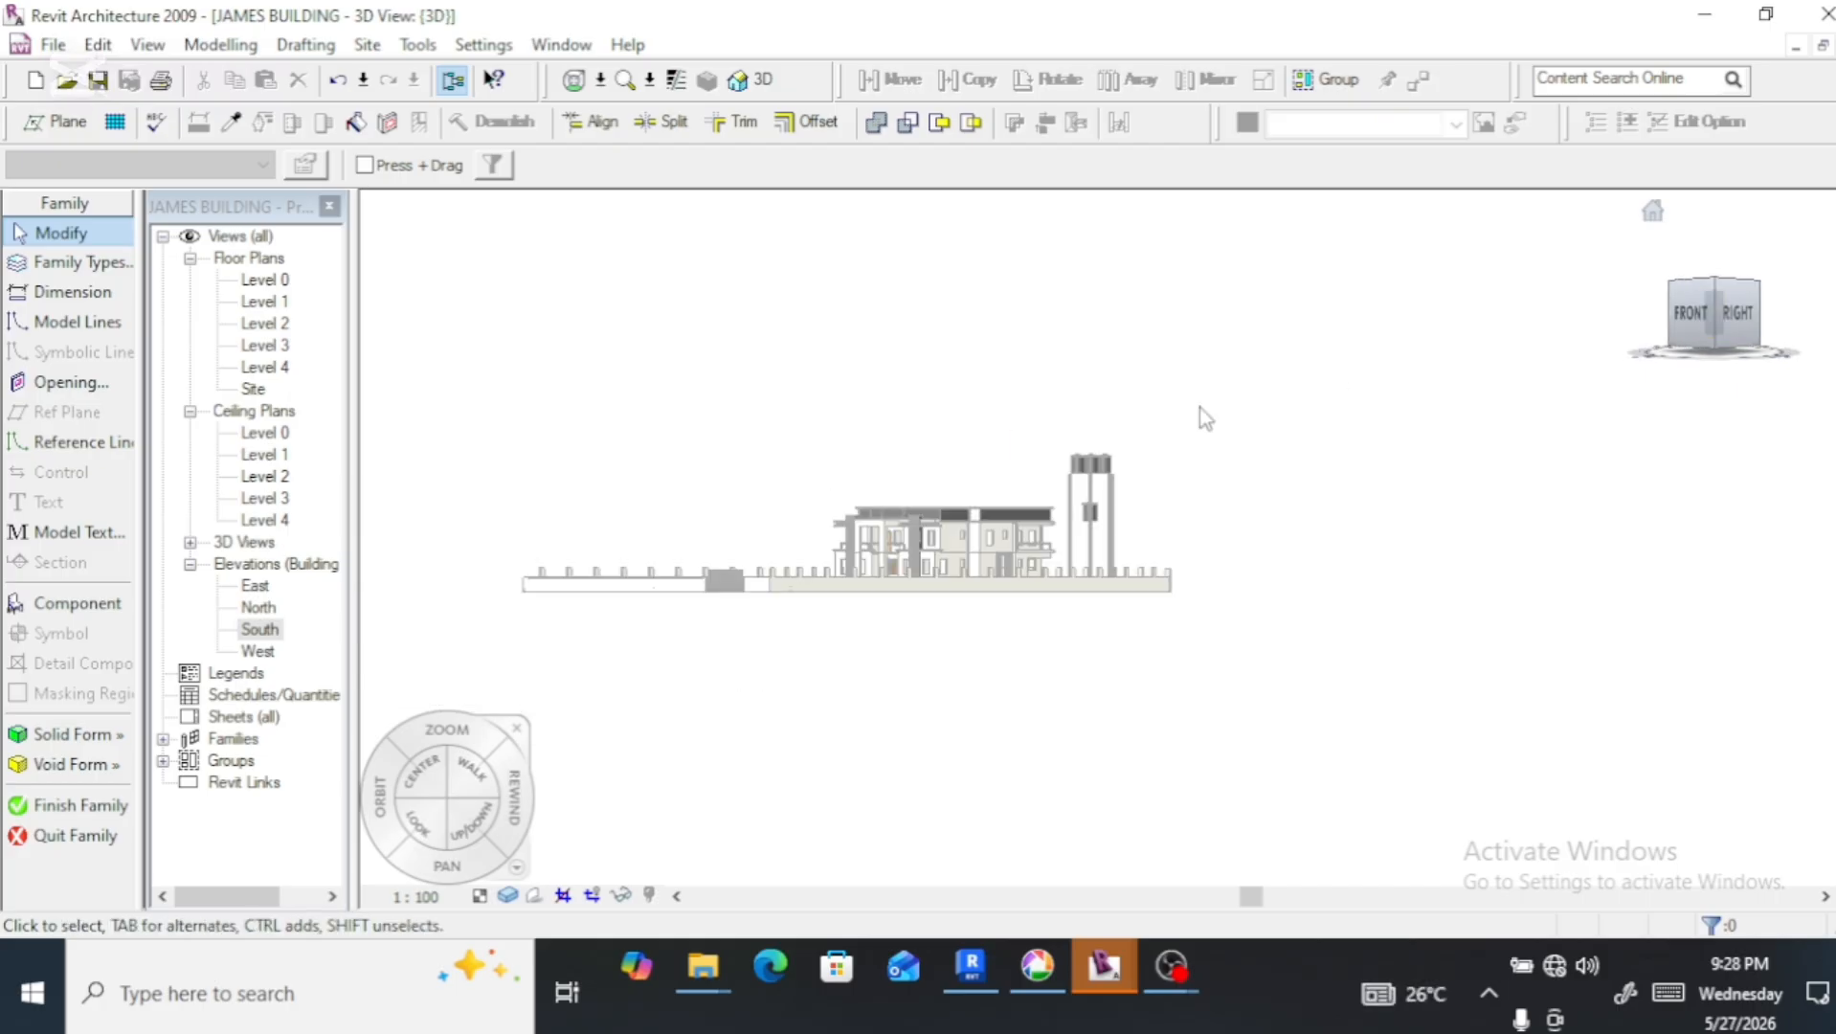
{"action": "scroll", "coordinate": [1202, 565], "scroll_direction": "up", "scroll_amount": 3}
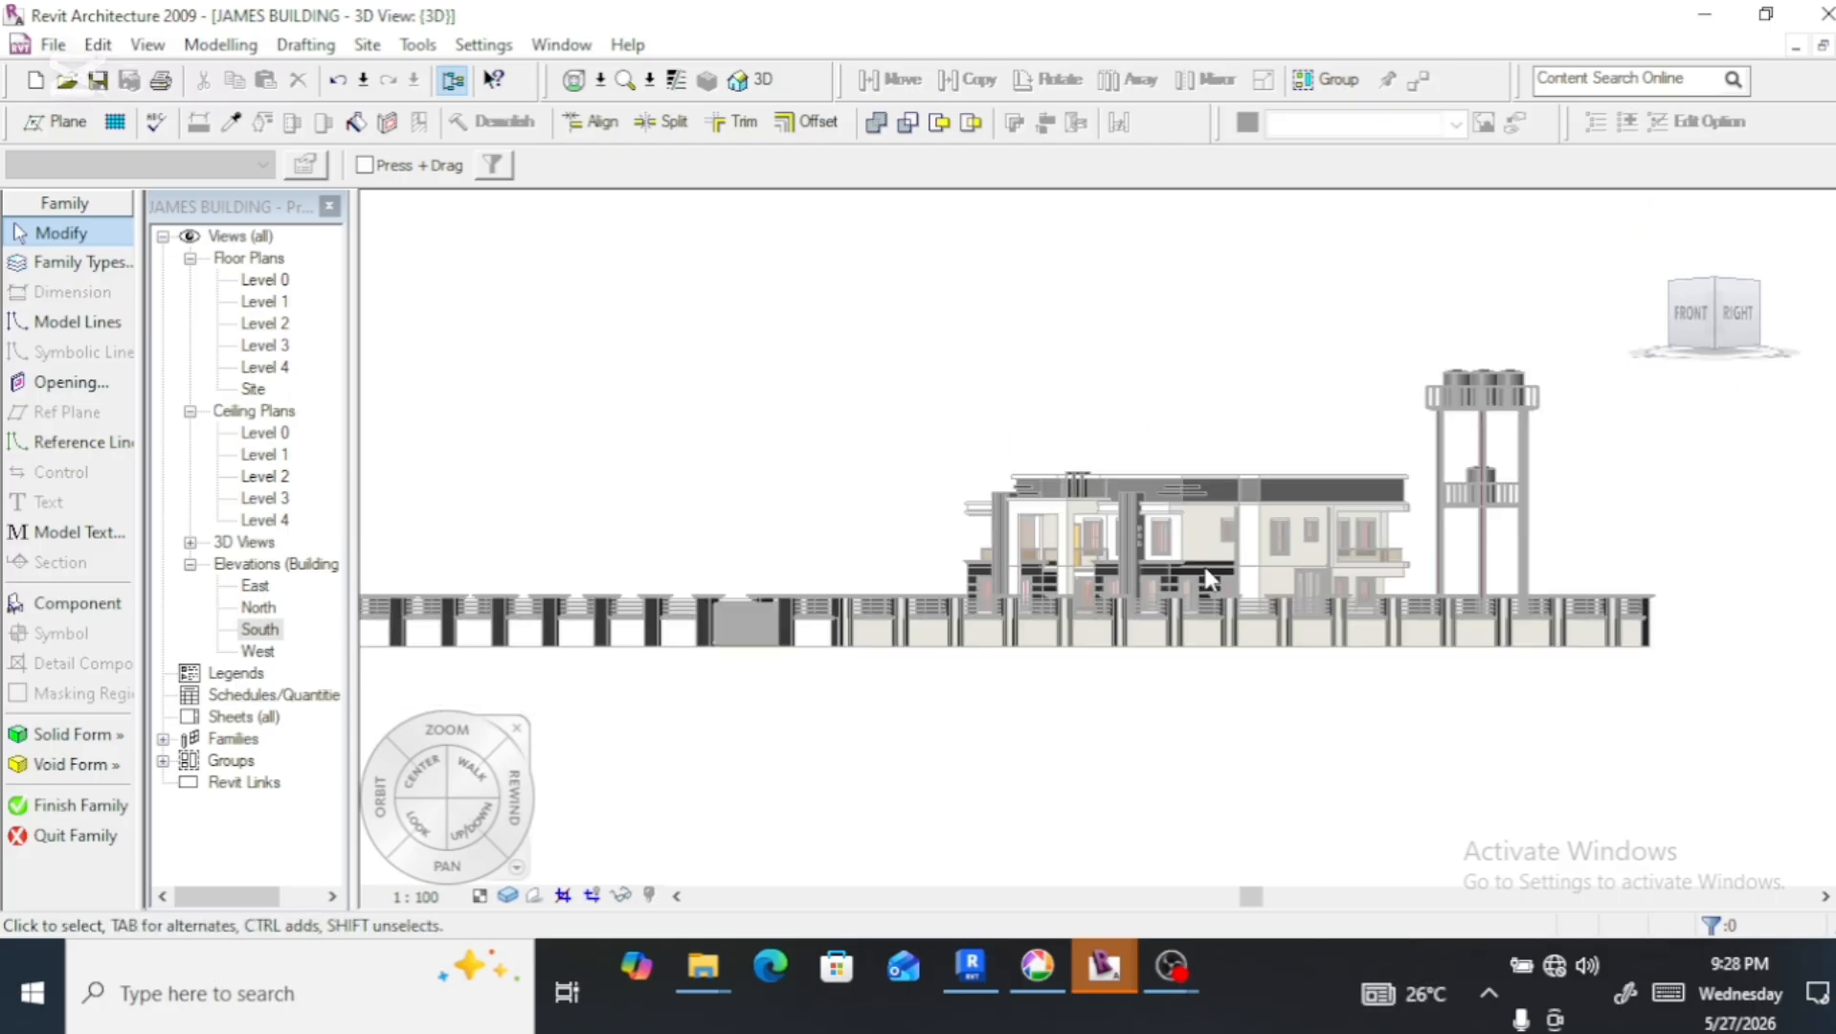
{"action": "left_click", "coordinate": [1708, 316]}
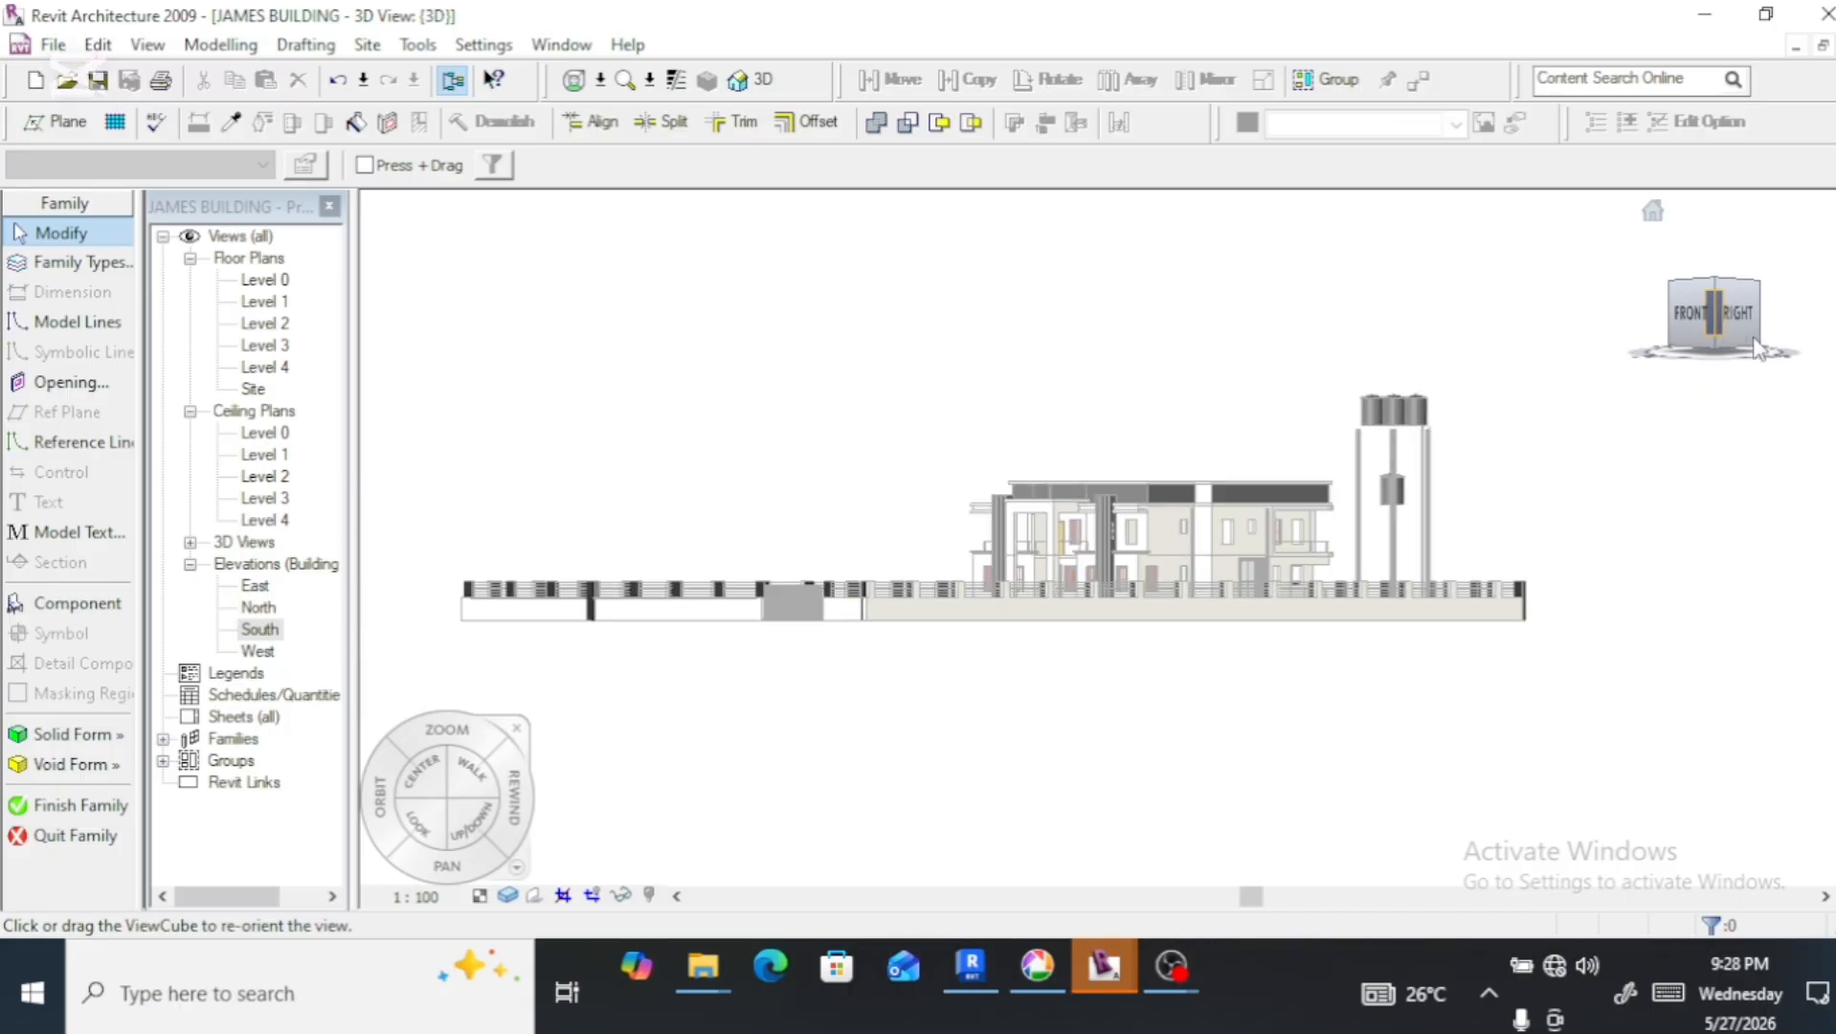
{"action": "left_click", "coordinate": [1653, 211]}
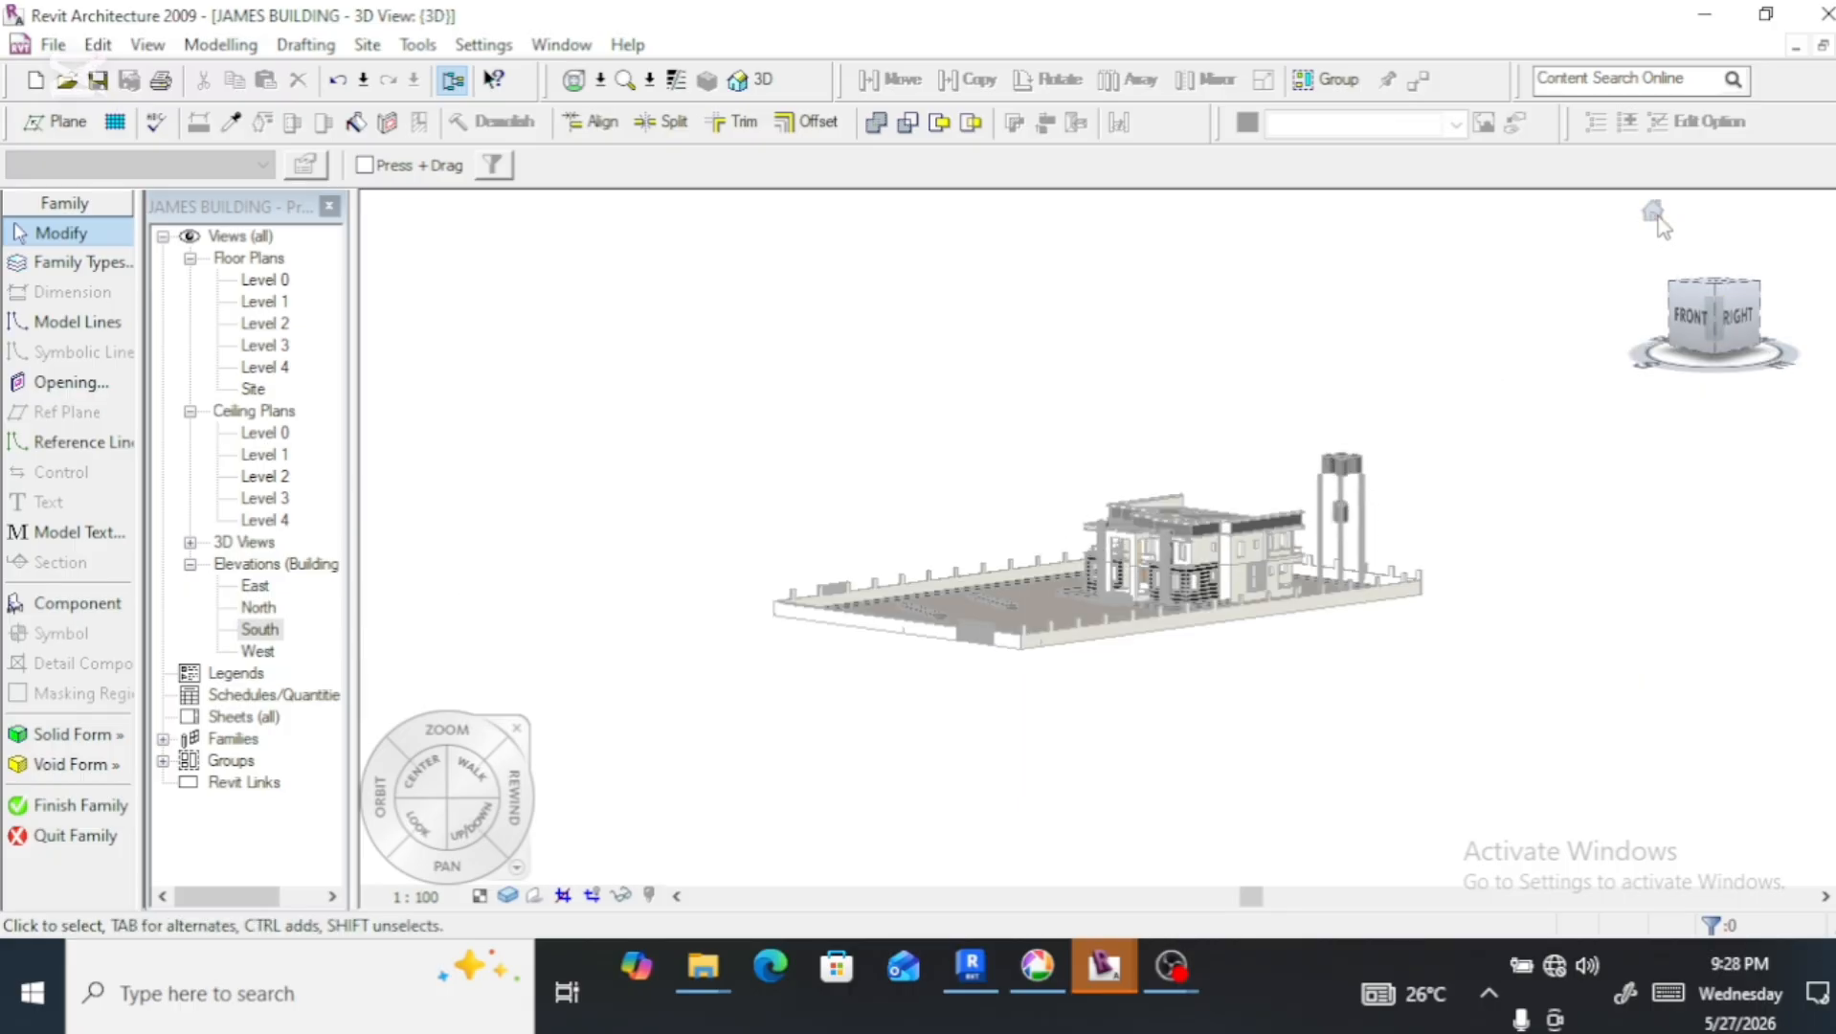
Examine the building in 3D from the front, above and the front-left corner to look for the ceiling sweep
{"action": "left_click", "coordinate": [1706, 333]}
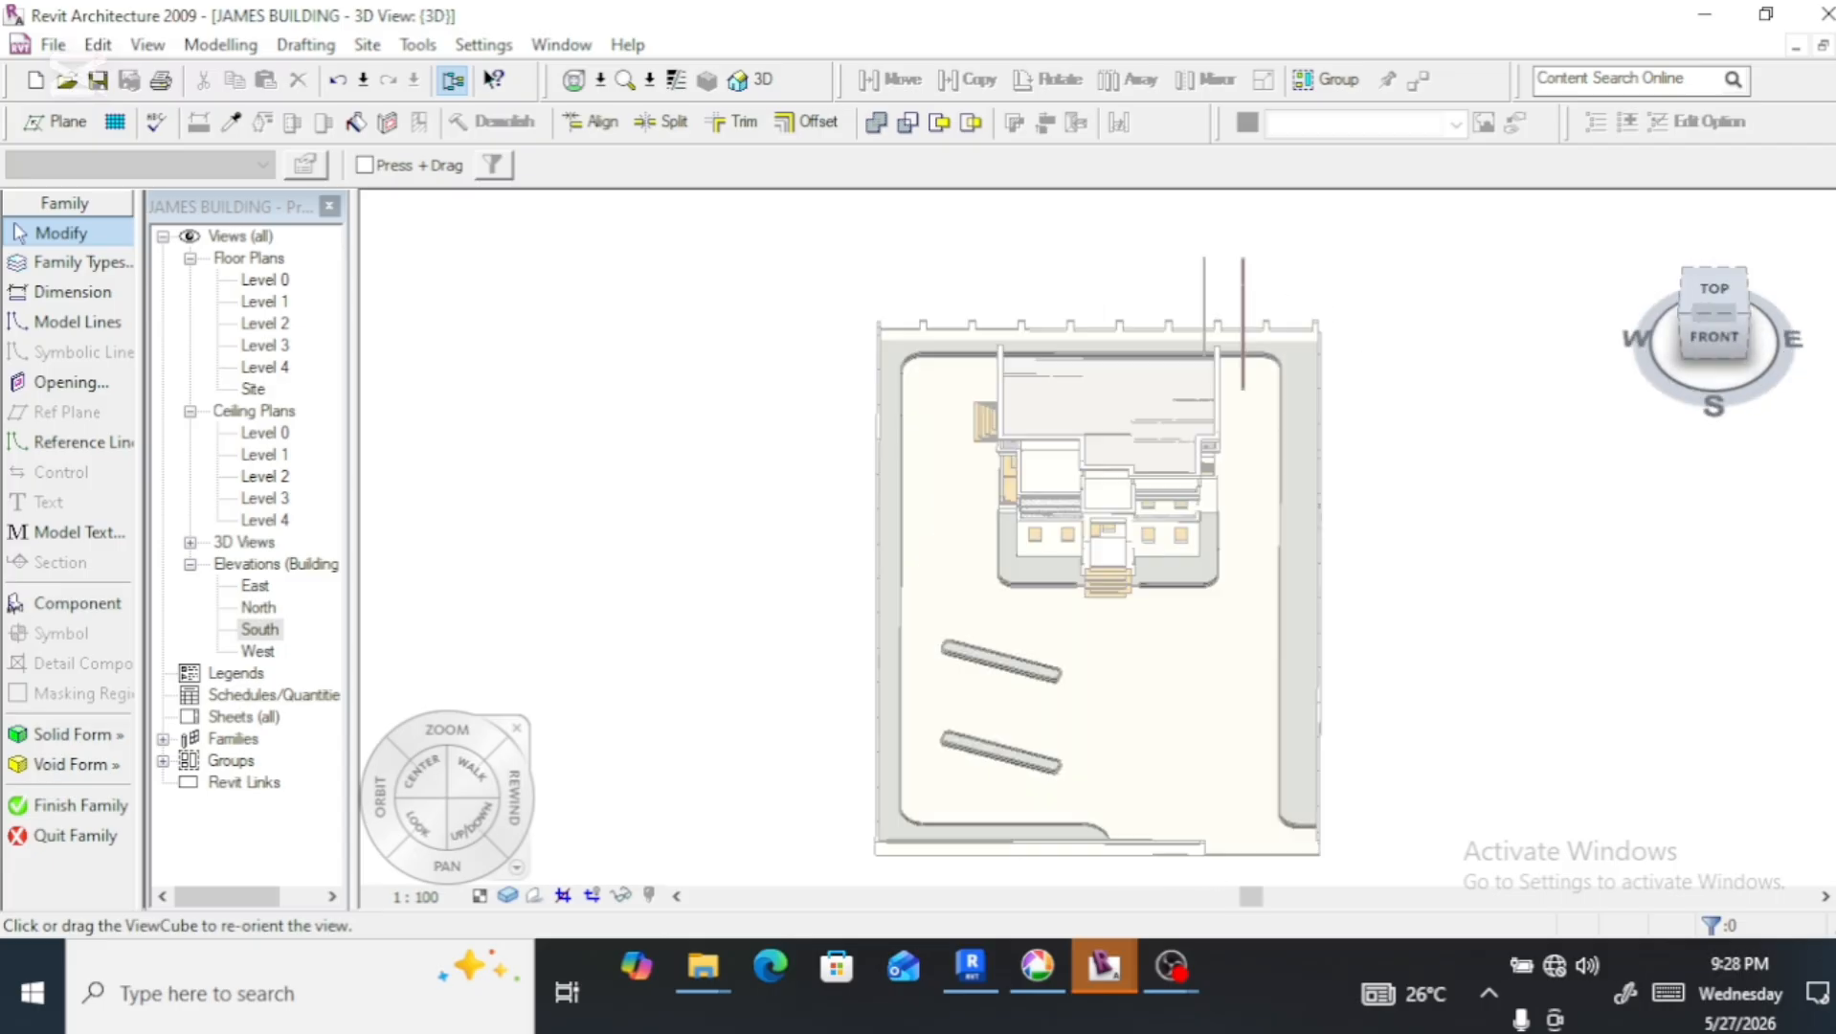
{"action": "left_click", "coordinate": [1684, 314]}
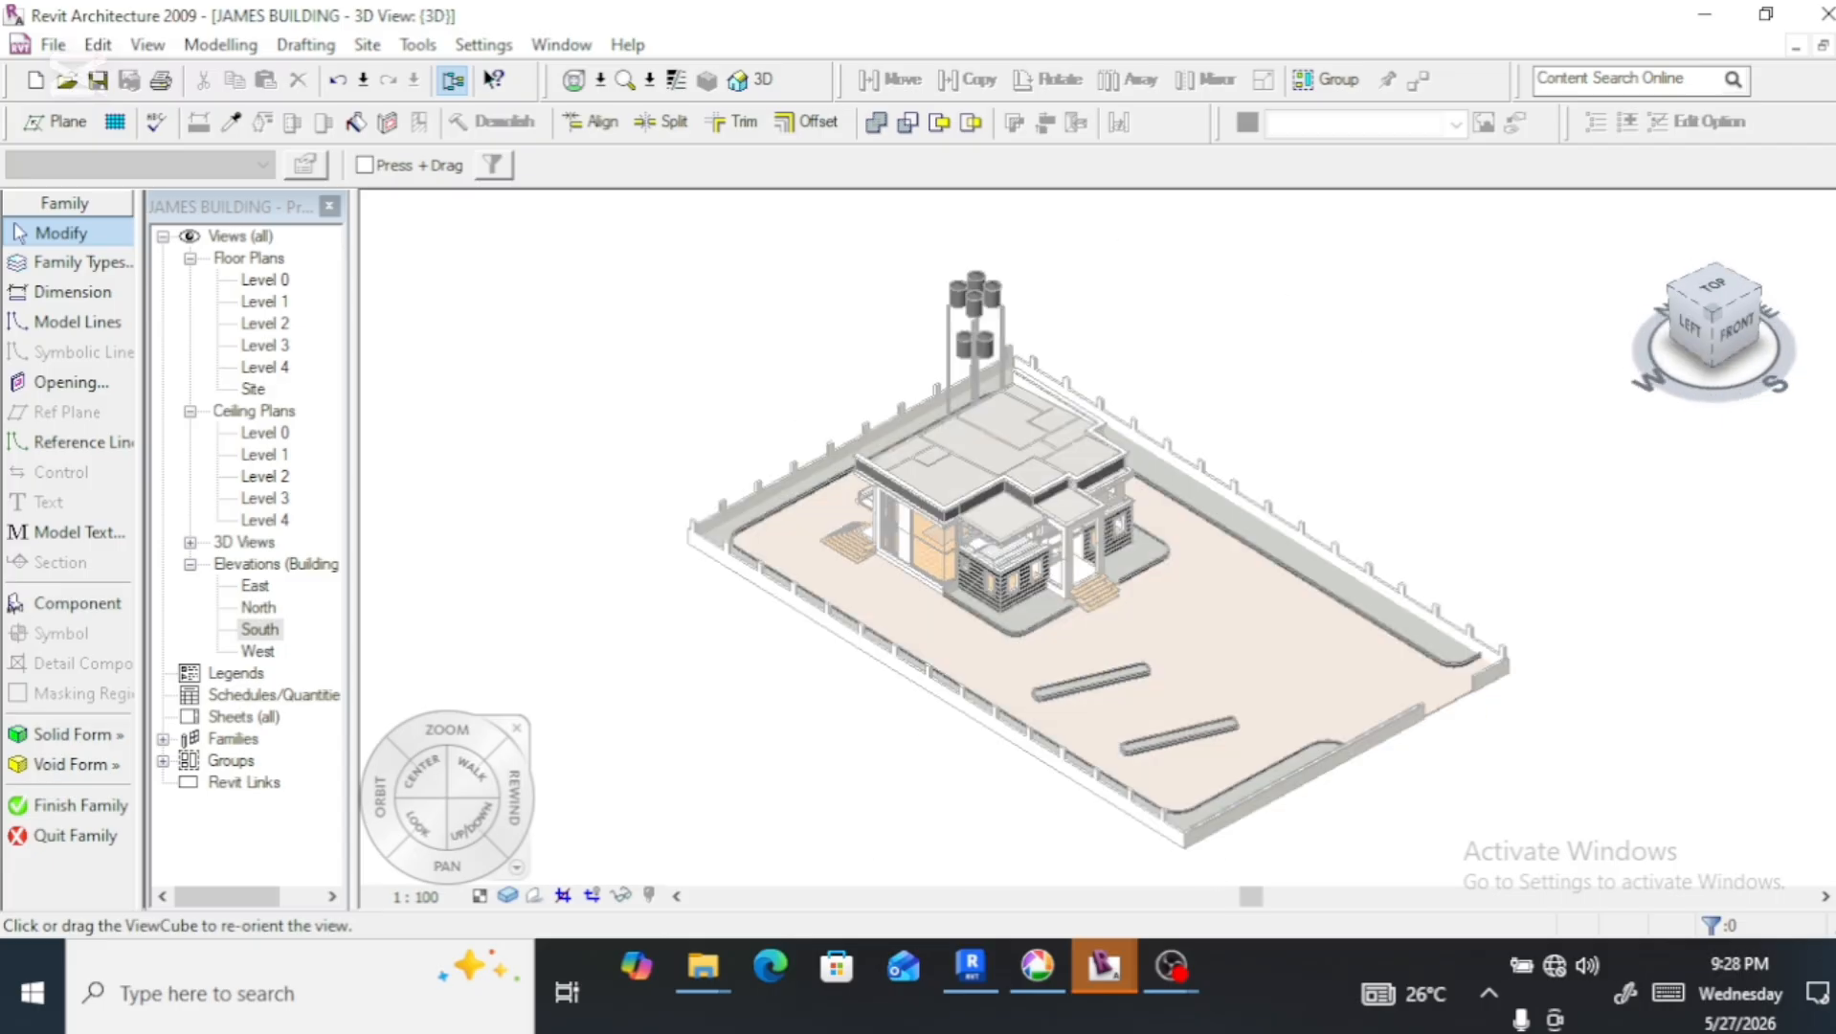
{"action": "left_click", "coordinate": [1714, 332]}
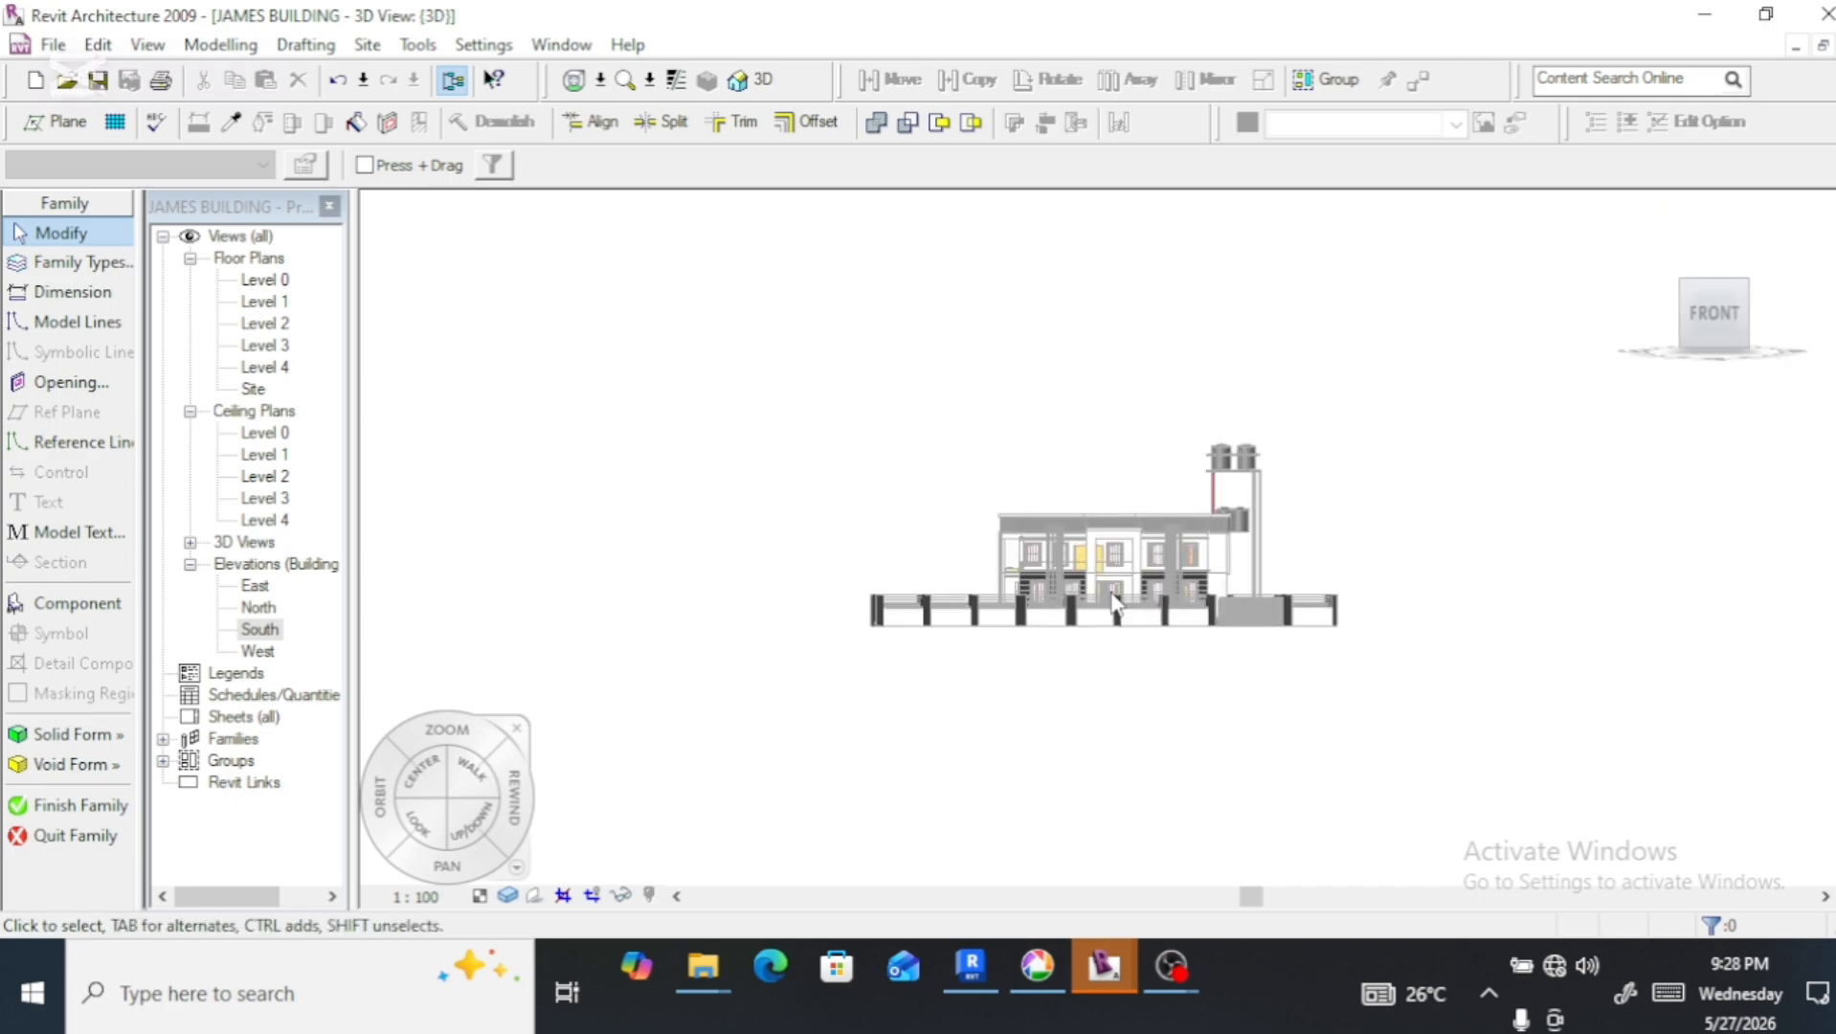
{"action": "scroll", "coordinate": [1113, 603], "scroll_direction": "up", "scroll_amount": 2}
{"action": "scroll", "coordinate": [1133, 603], "scroll_direction": "up", "scroll_amount": 3}
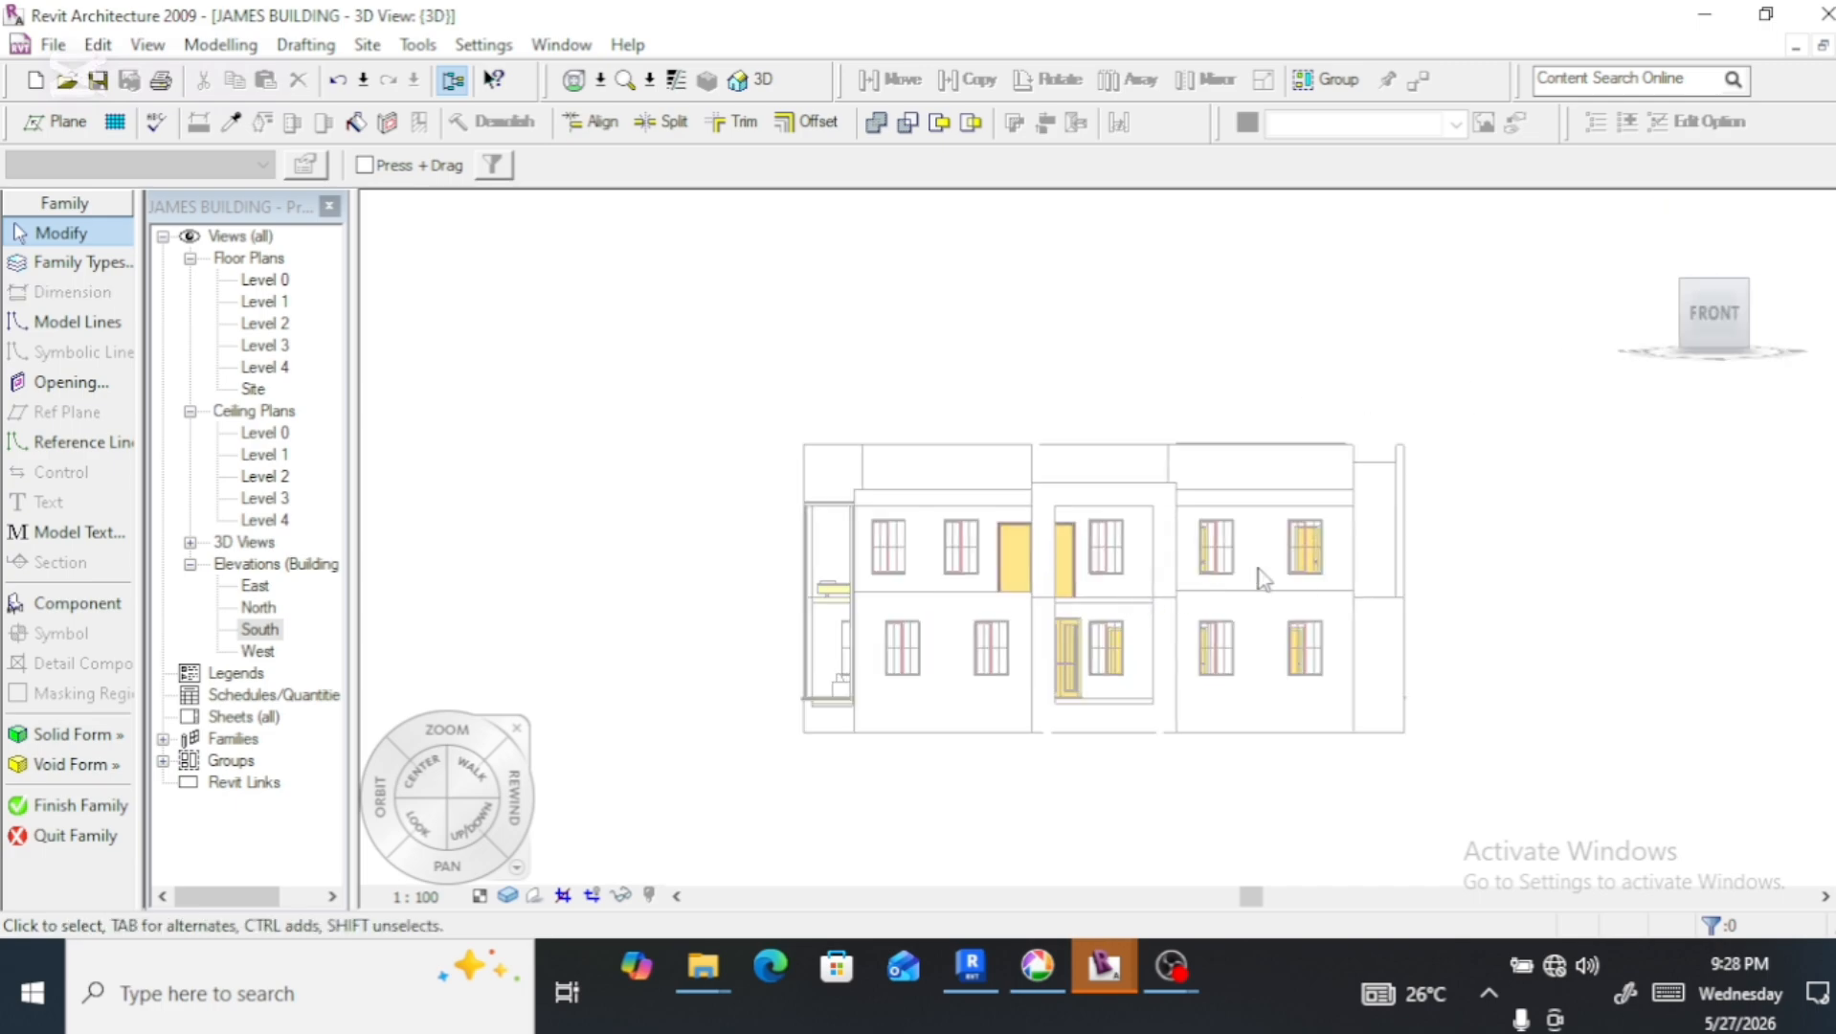
{"action": "mouse_move", "coordinate": [1696, 290]}
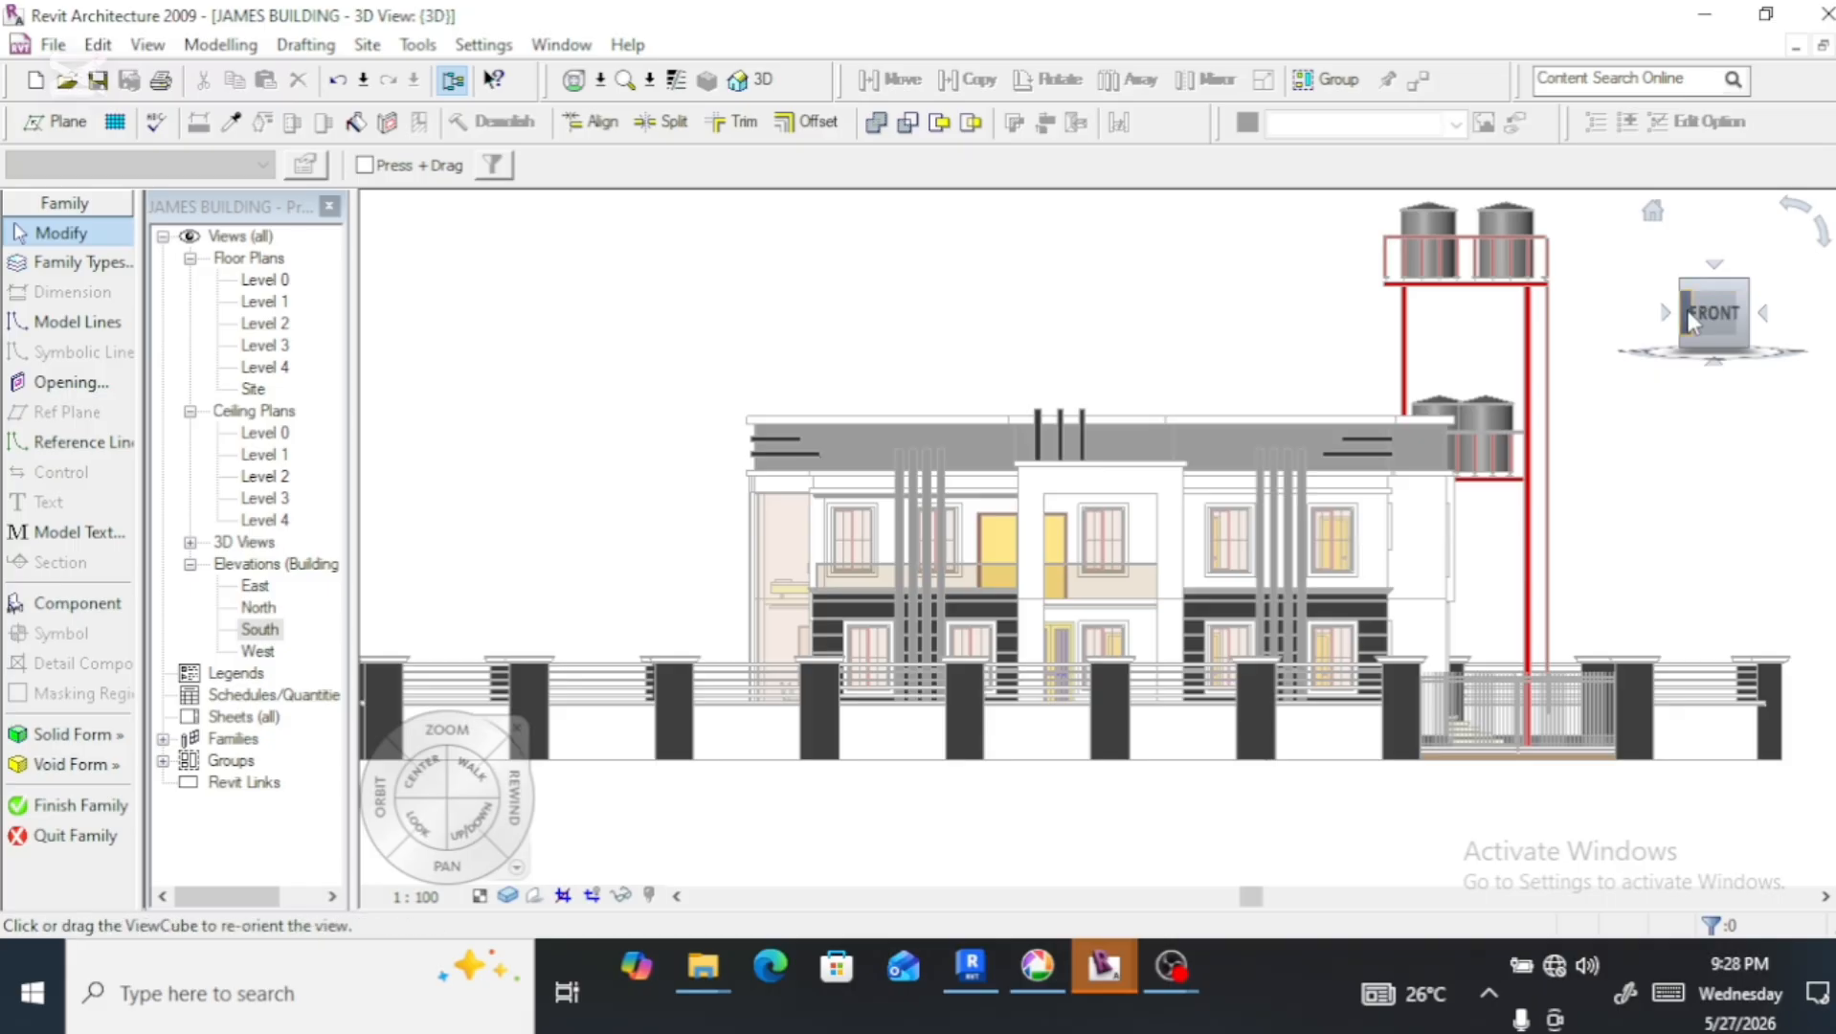
{"action": "left_click", "coordinate": [1688, 316]}
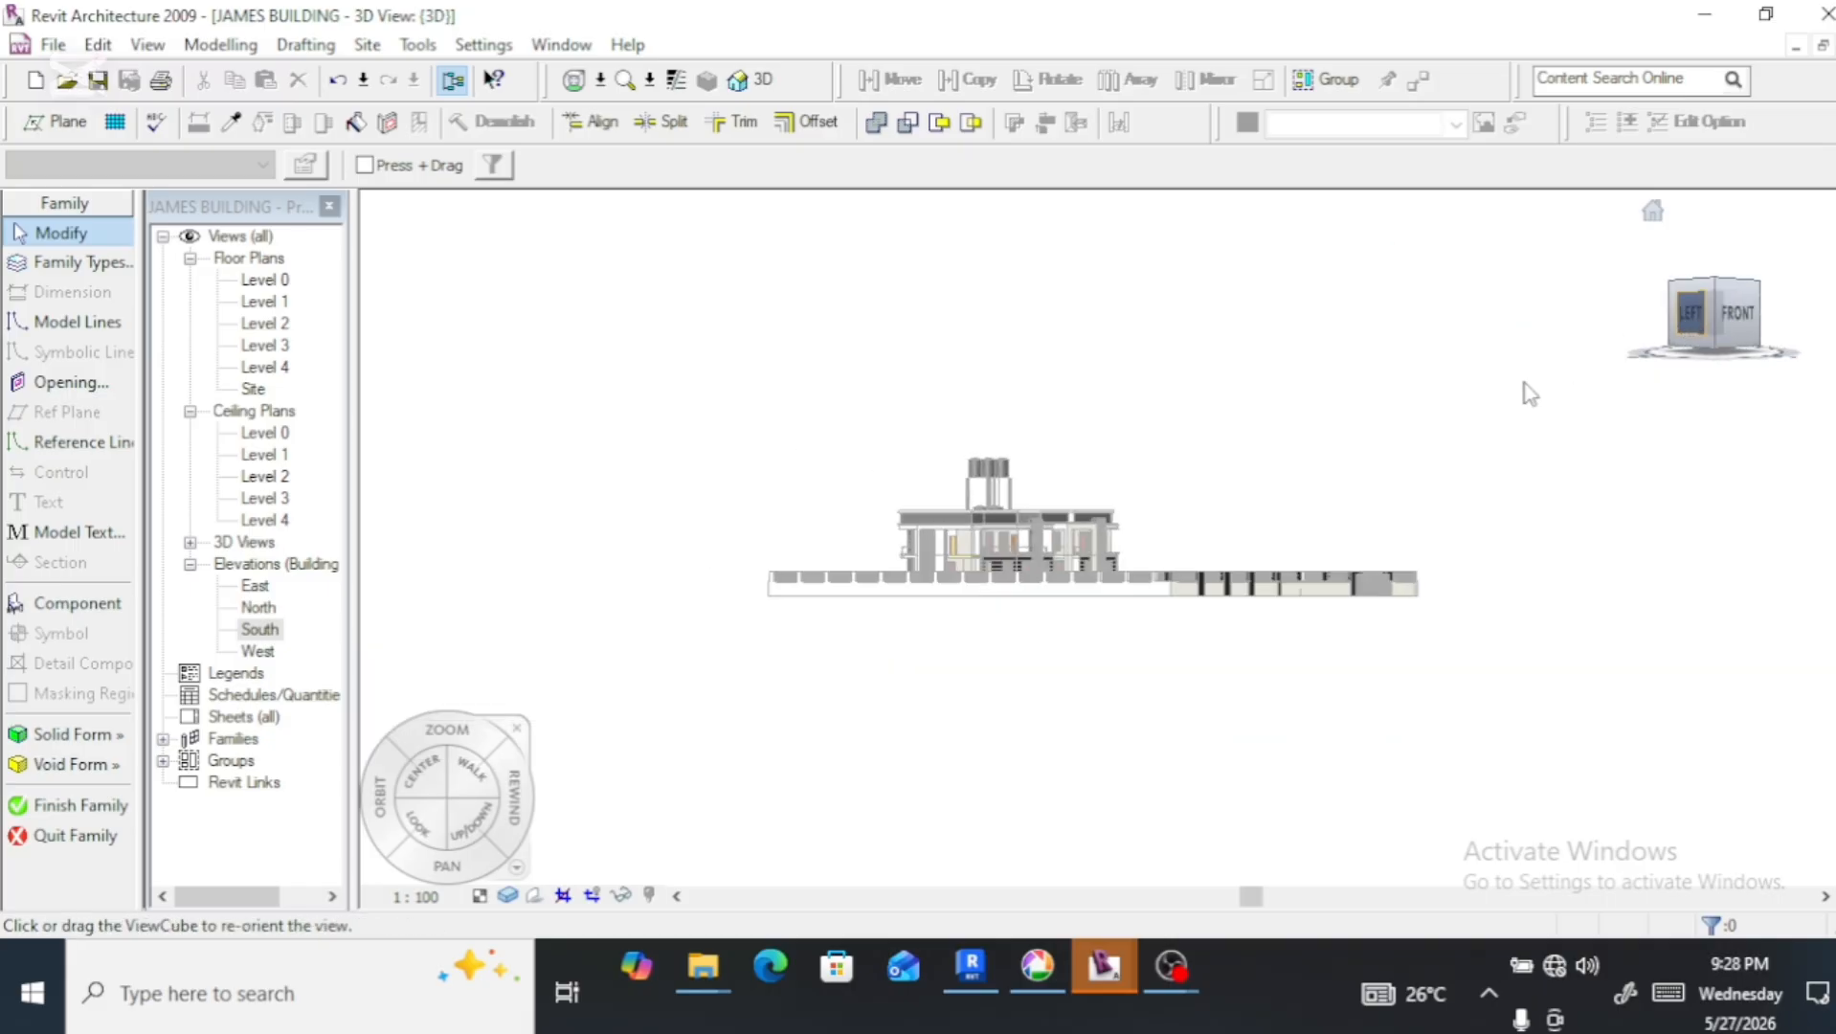
{"action": "scroll", "coordinate": [1039, 577], "scroll_direction": "up", "scroll_amount": 5}
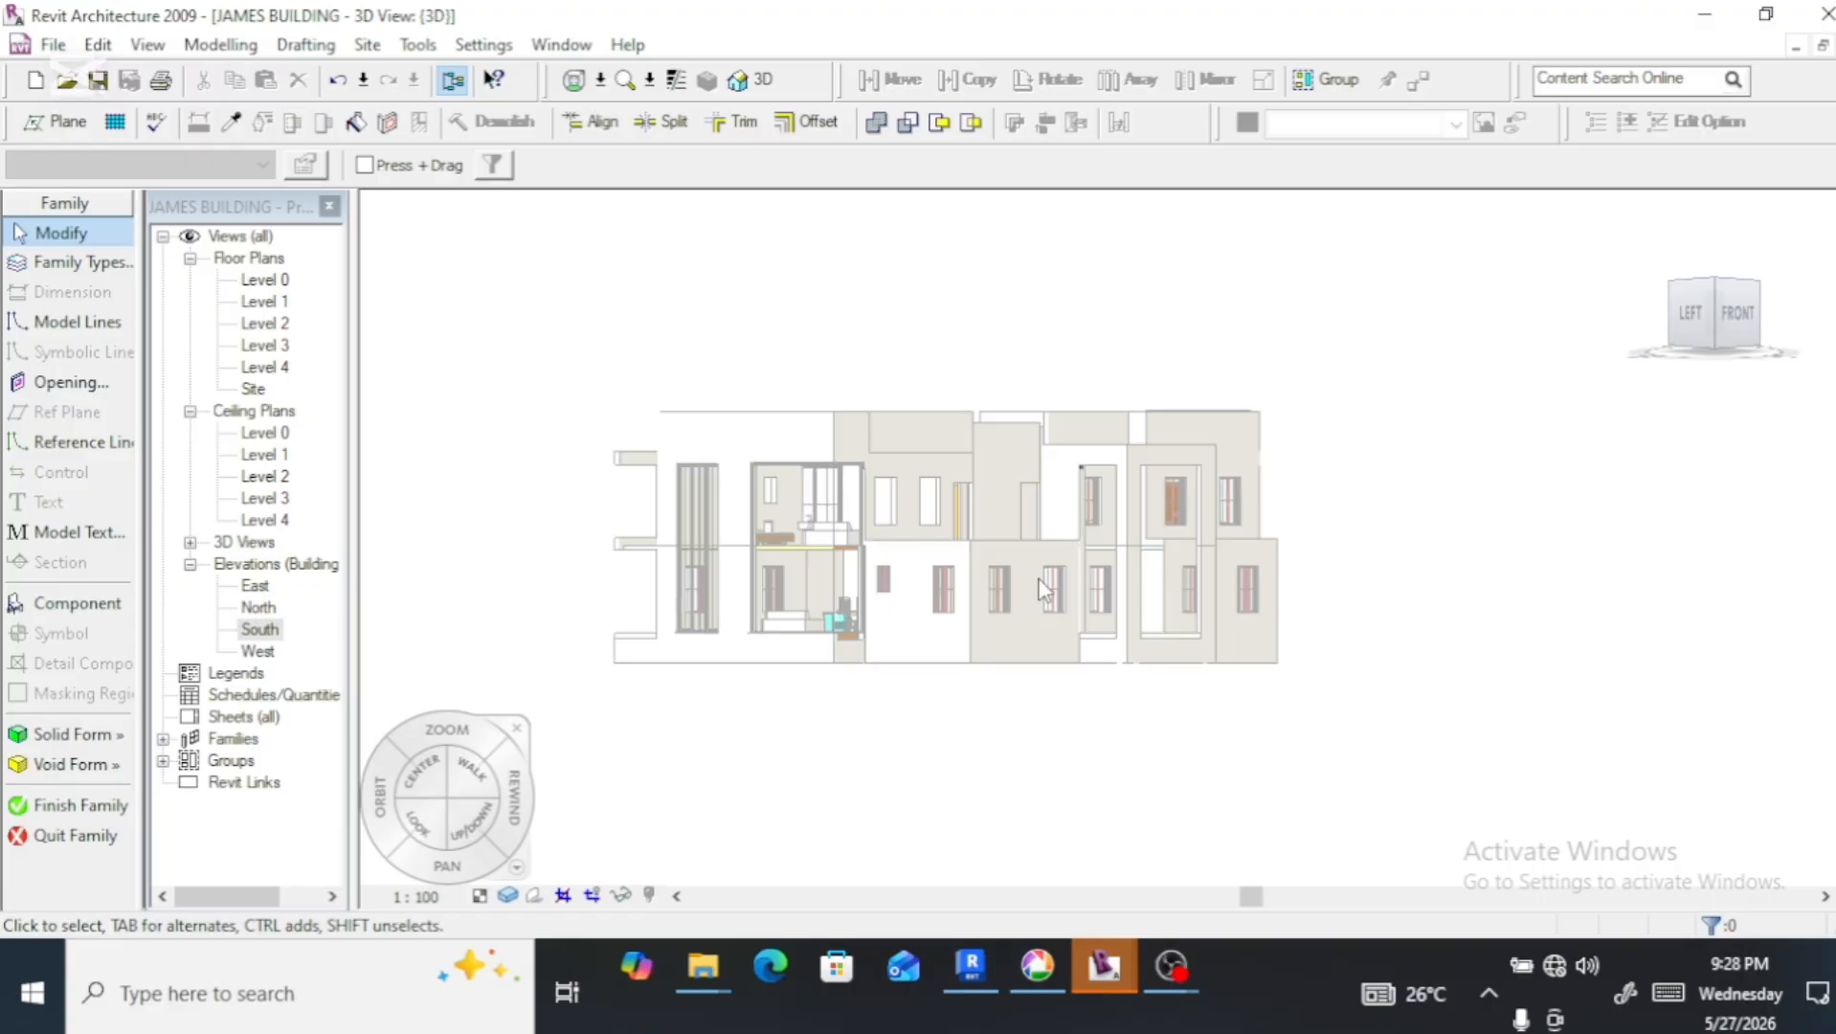
{"action": "scroll", "coordinate": [999, 544], "scroll_direction": "up", "scroll_amount": 3}
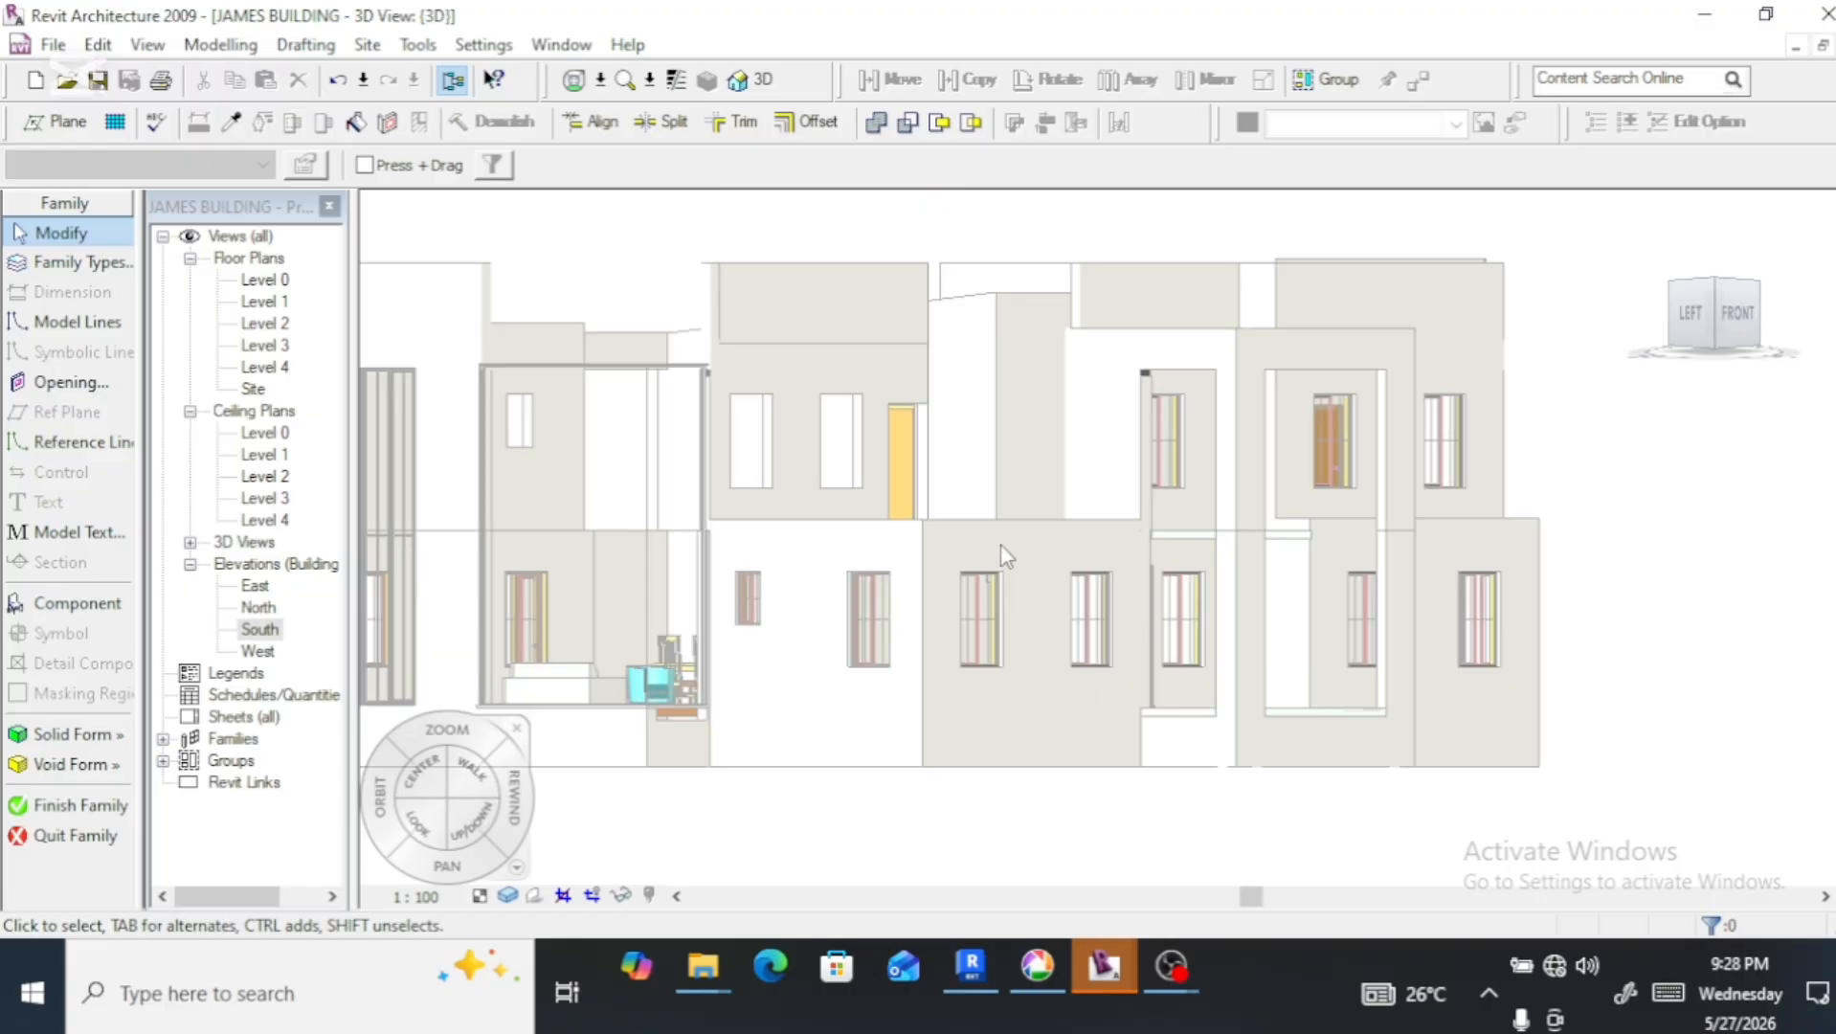
{"action": "scroll", "coordinate": [947, 524], "scroll_direction": "up", "scroll_amount": 2}
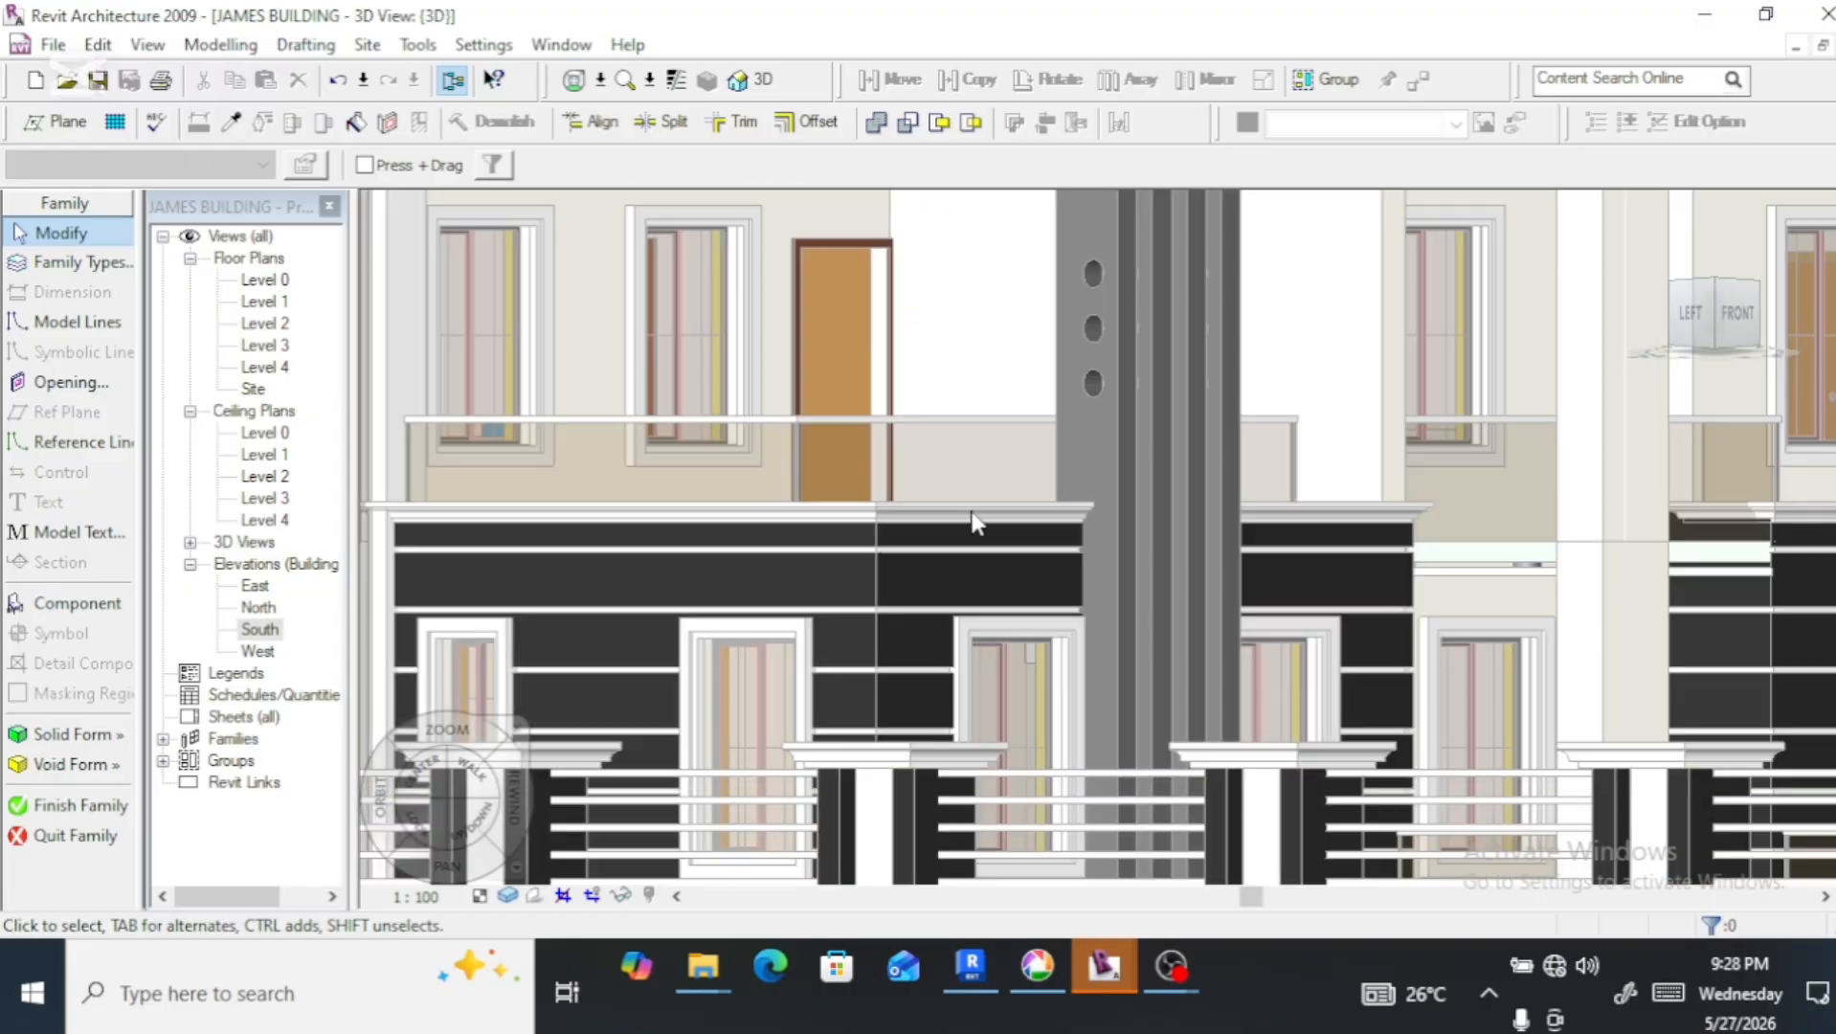
View the front-left corner from slightly below and select the sweep under the upper-floor ceiling
{"action": "left_click", "coordinate": [1714, 345]}
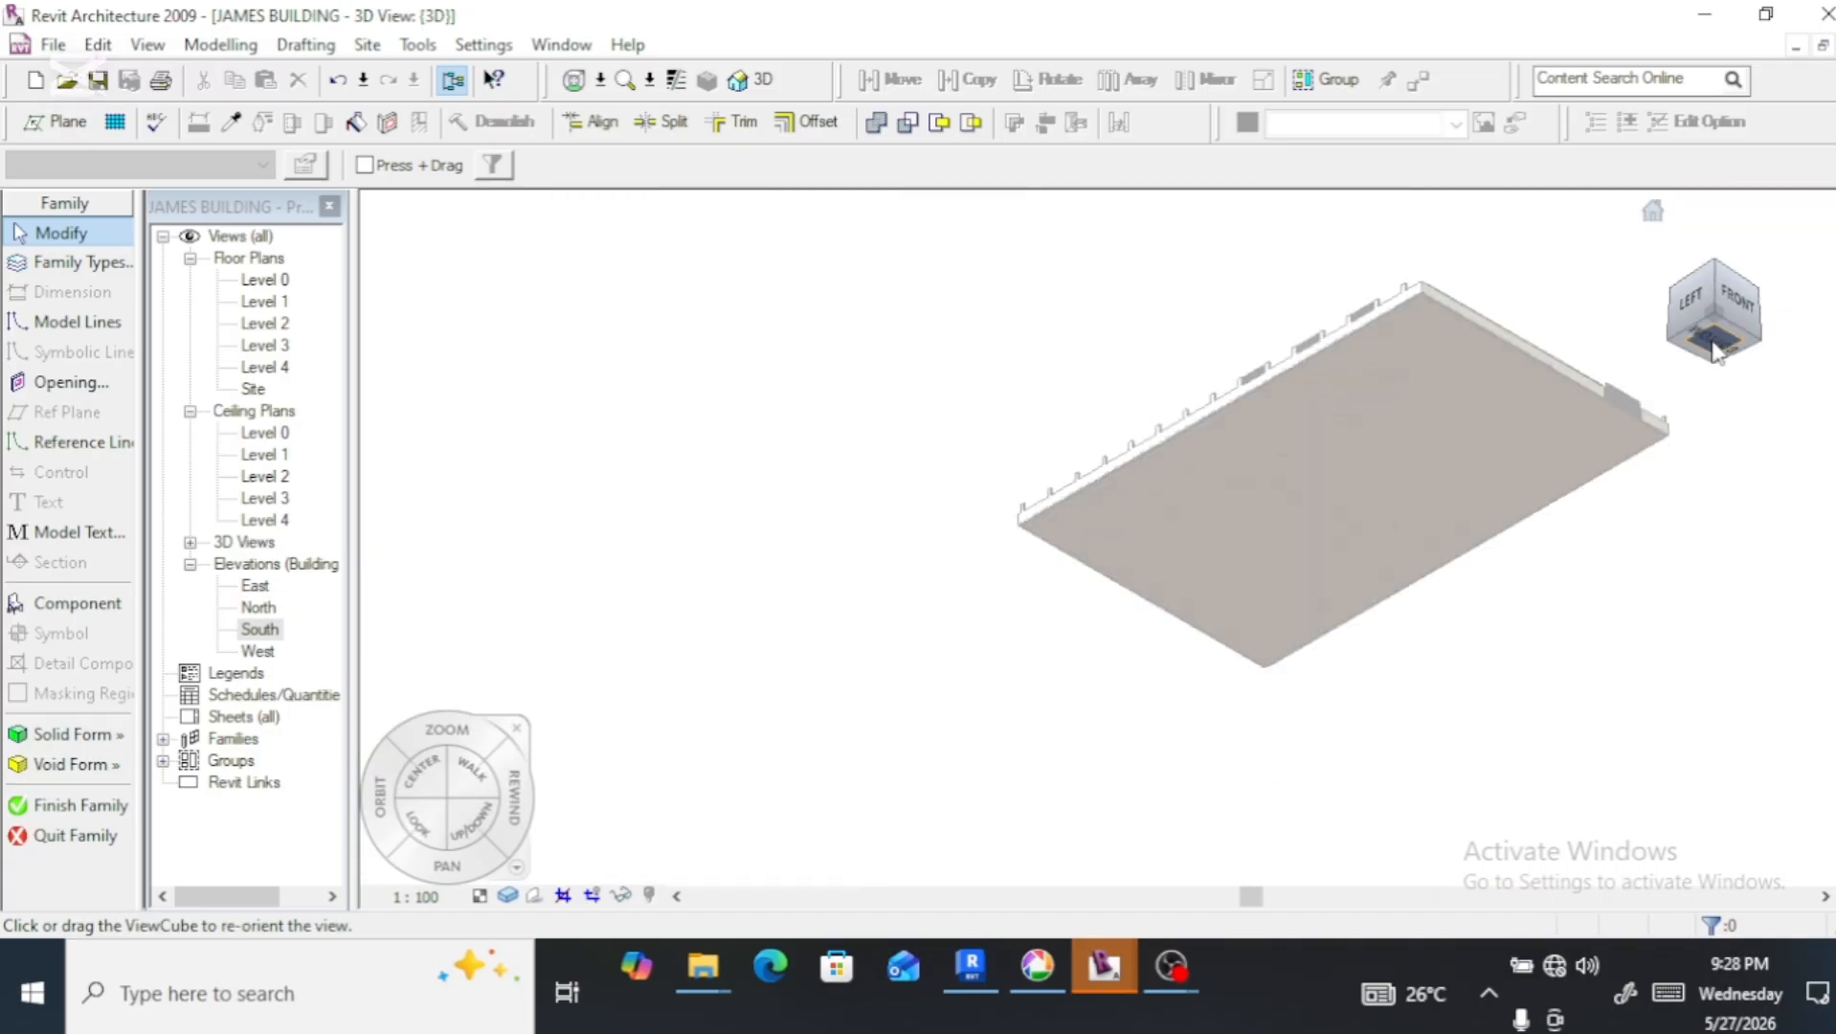
{"action": "left_click_drag", "start_coordinate": [1714, 346], "coordinate": [1717, 308]}
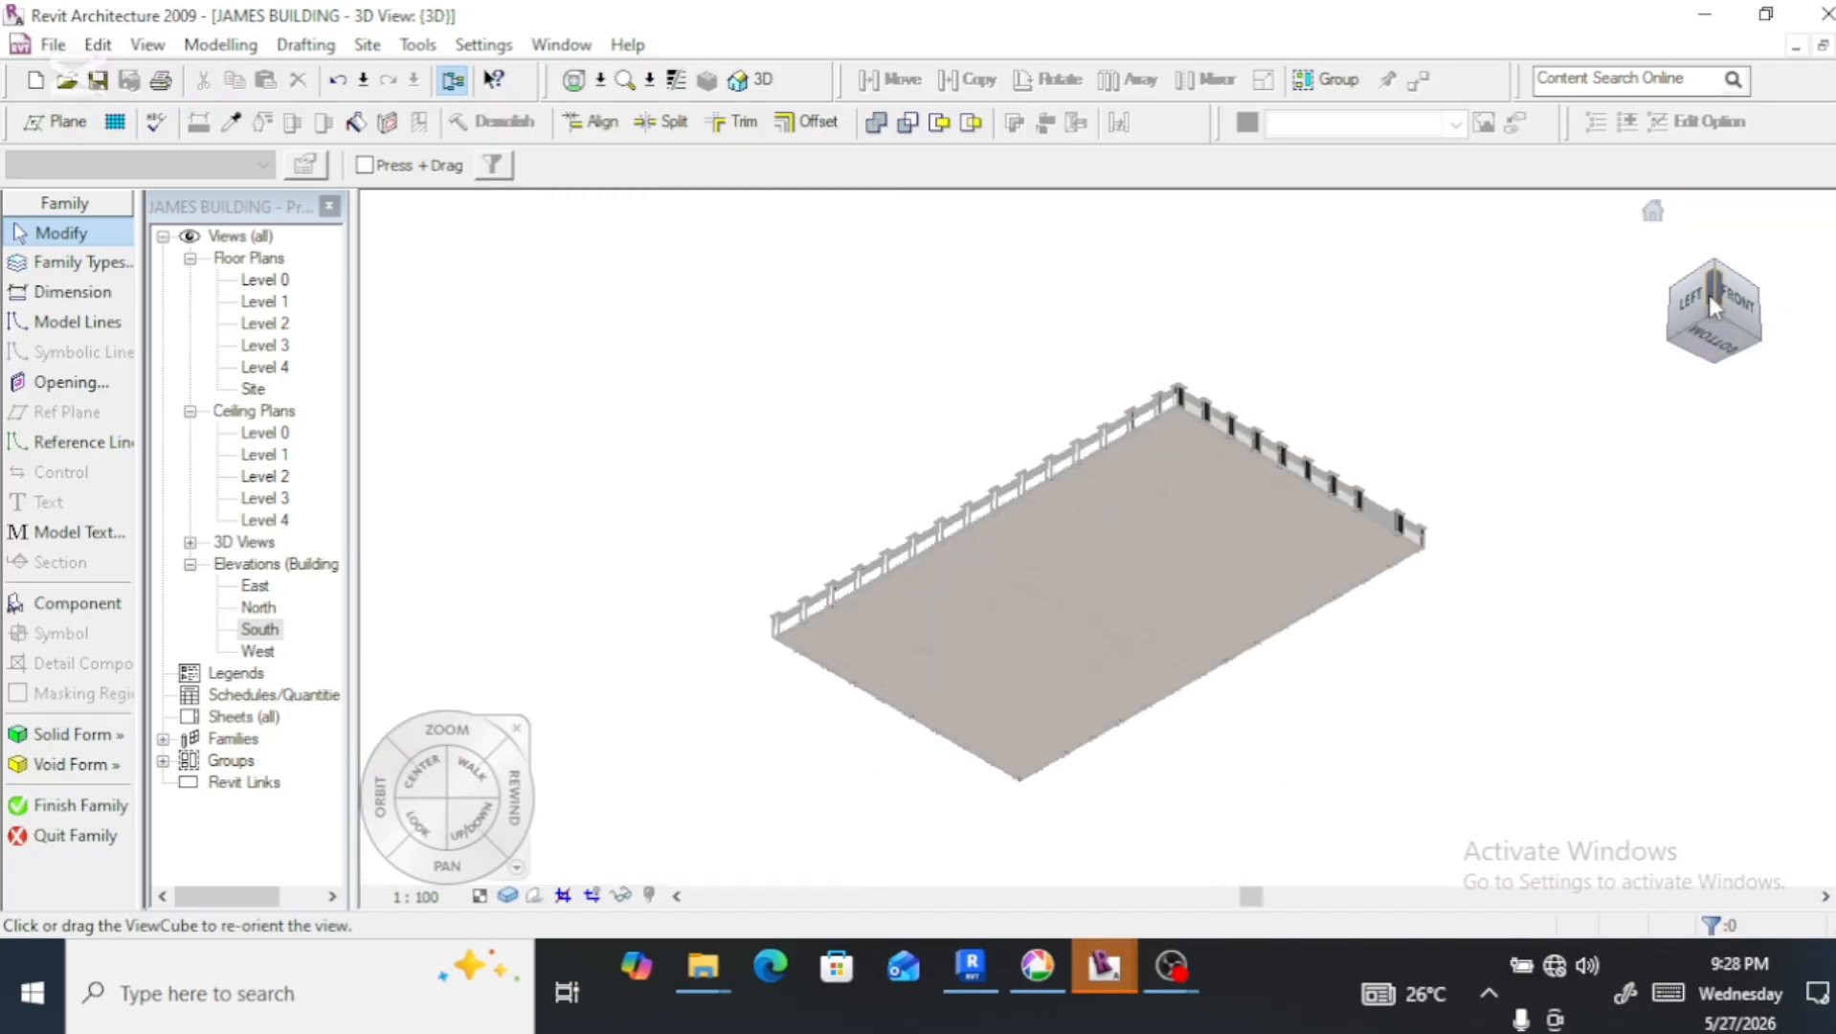
{"action": "left_click", "coordinate": [1710, 296]}
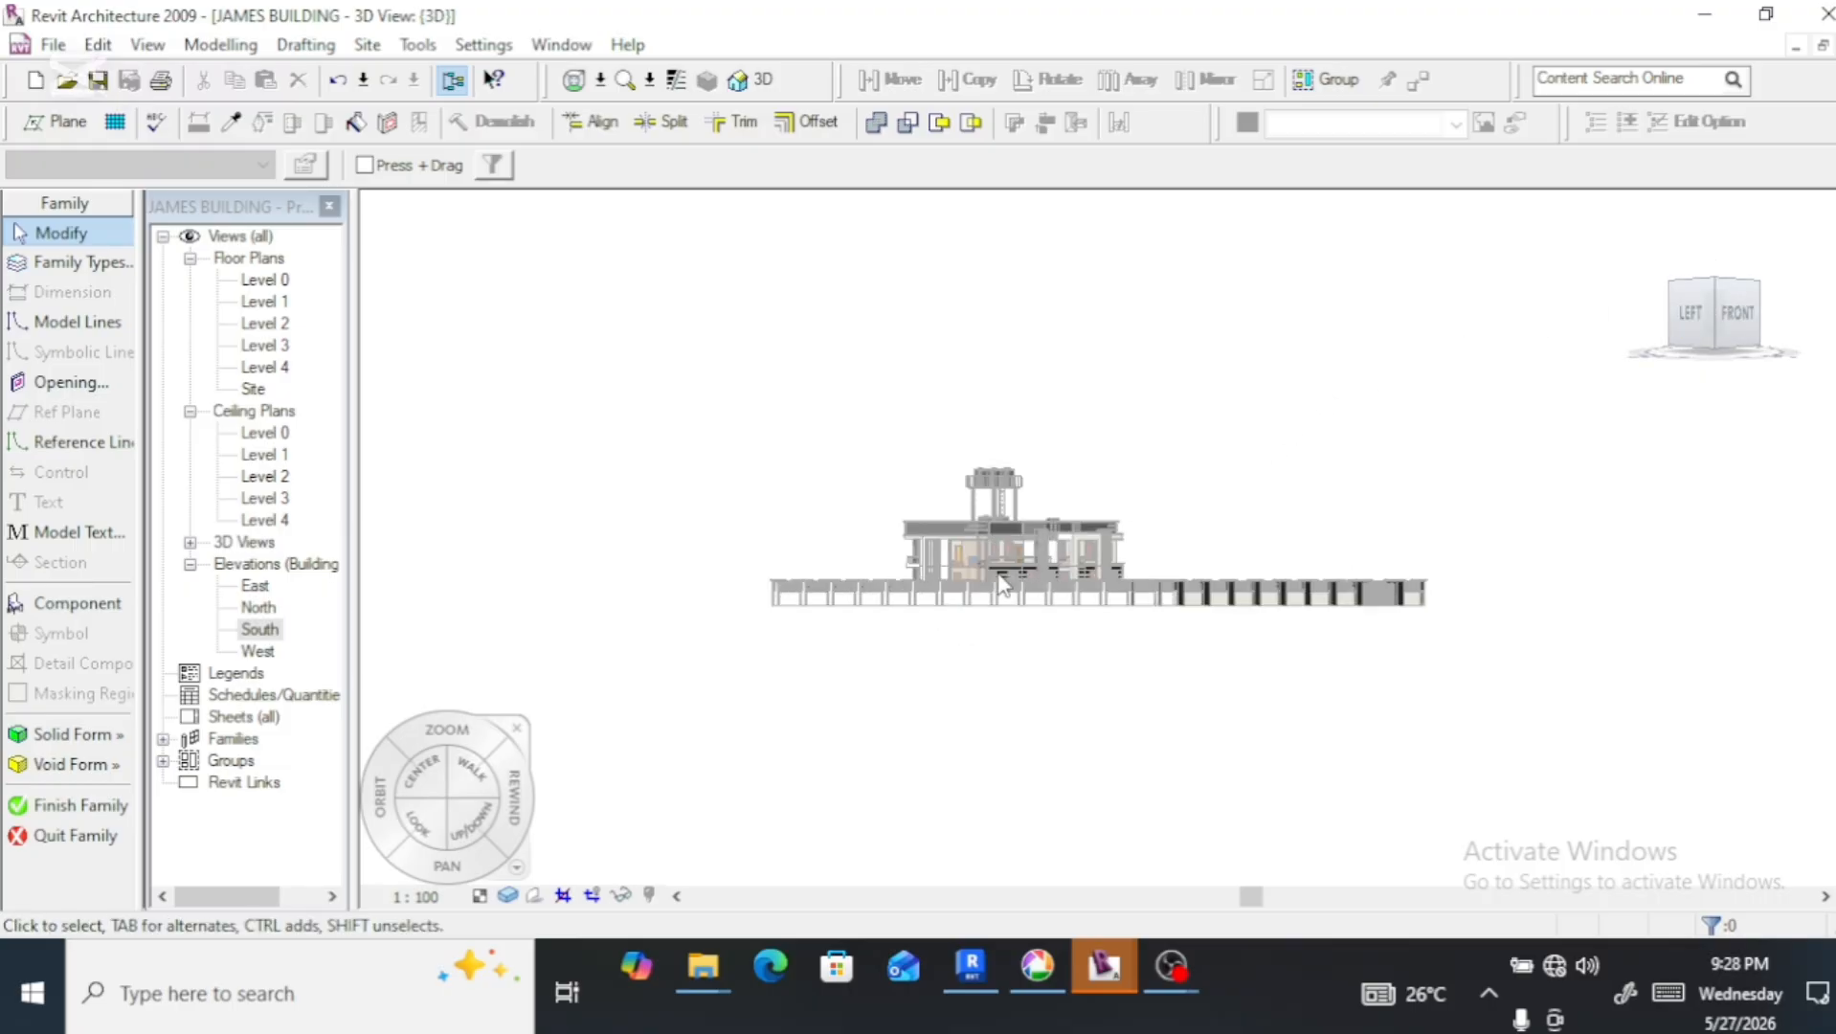
{"action": "scroll", "coordinate": [1002, 584], "scroll_direction": "up", "scroll_amount": 3}
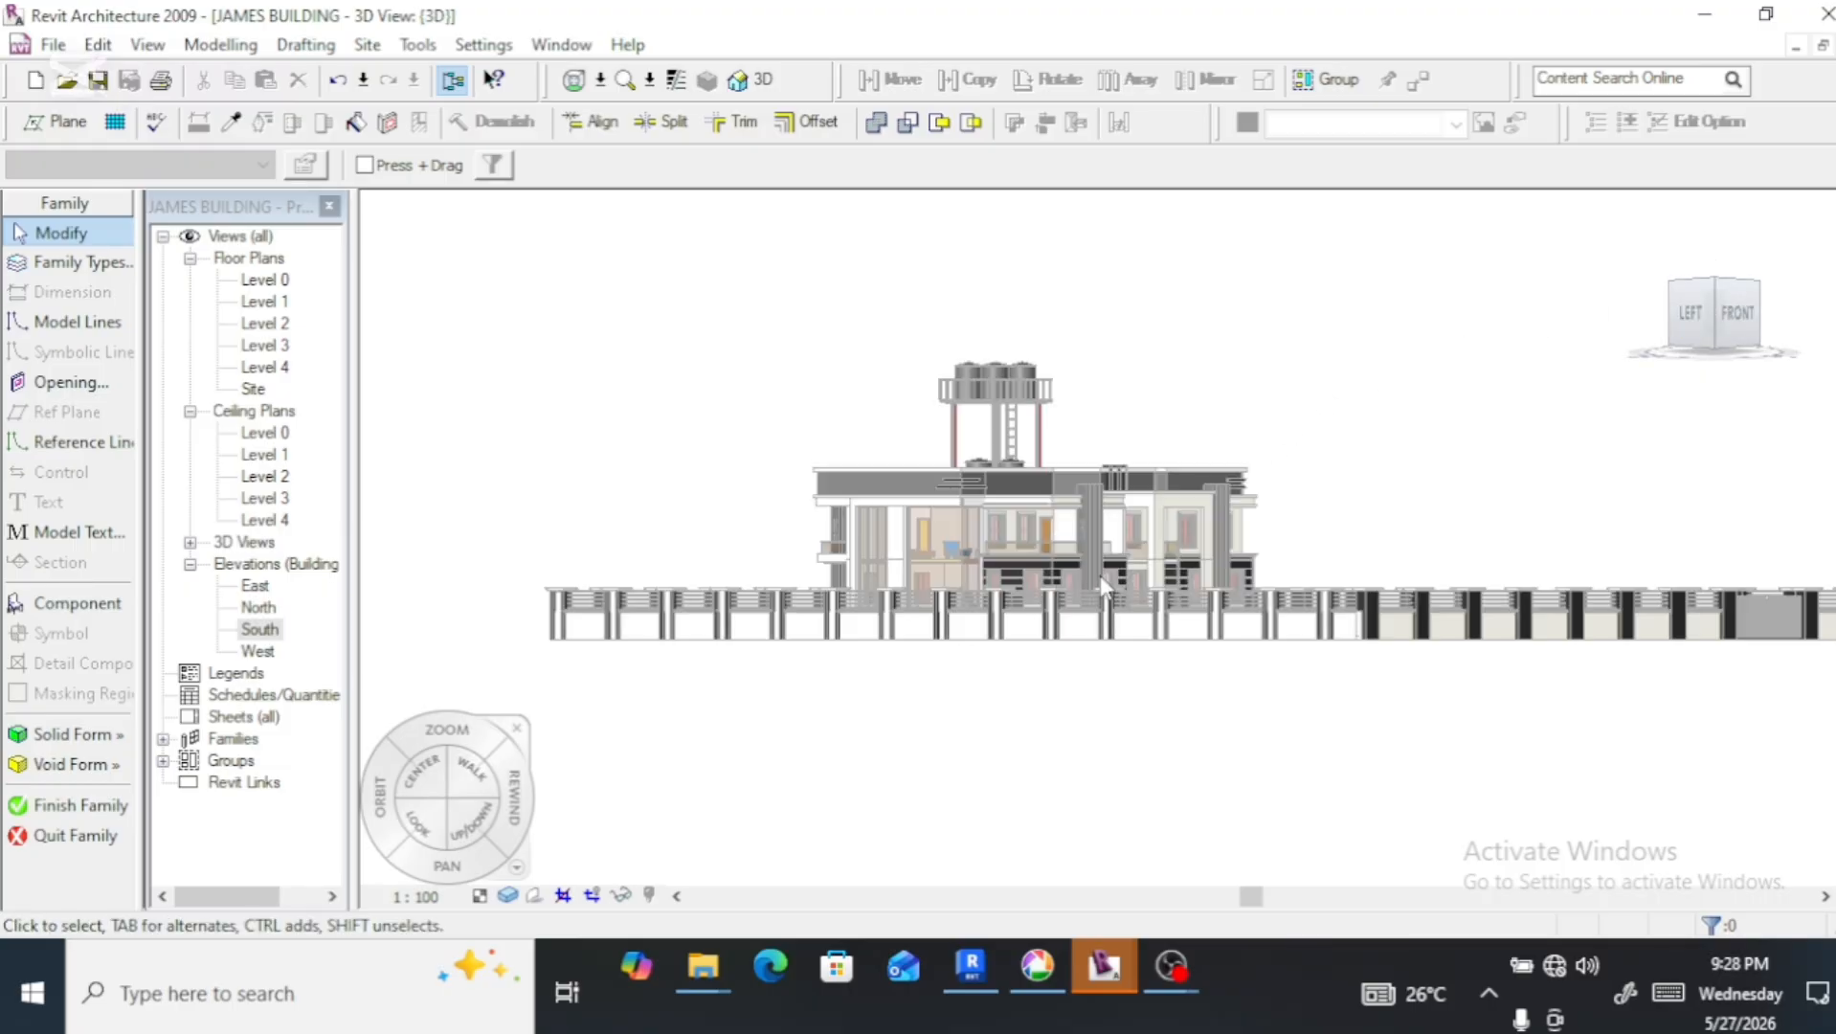
{"action": "scroll", "coordinate": [1102, 582], "scroll_direction": "up", "scroll_amount": 5}
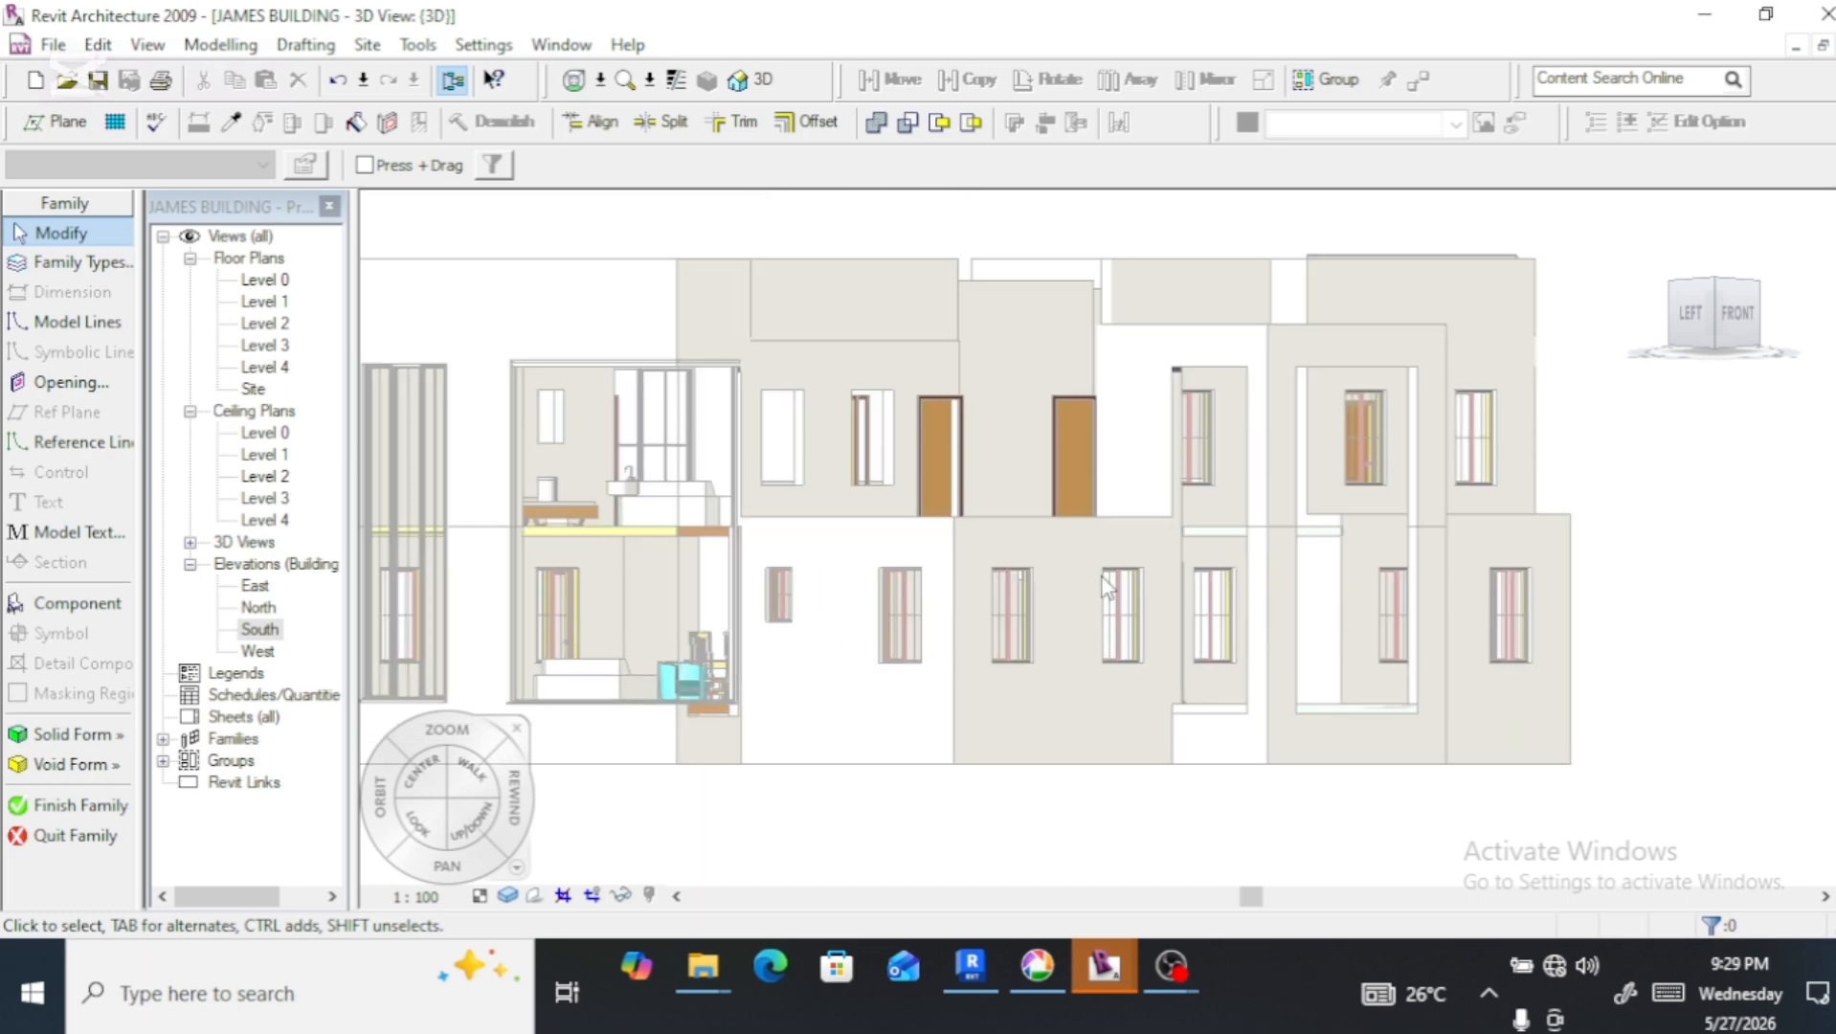
{"action": "scroll", "coordinate": [1104, 582], "scroll_direction": "up", "scroll_amount": 5}
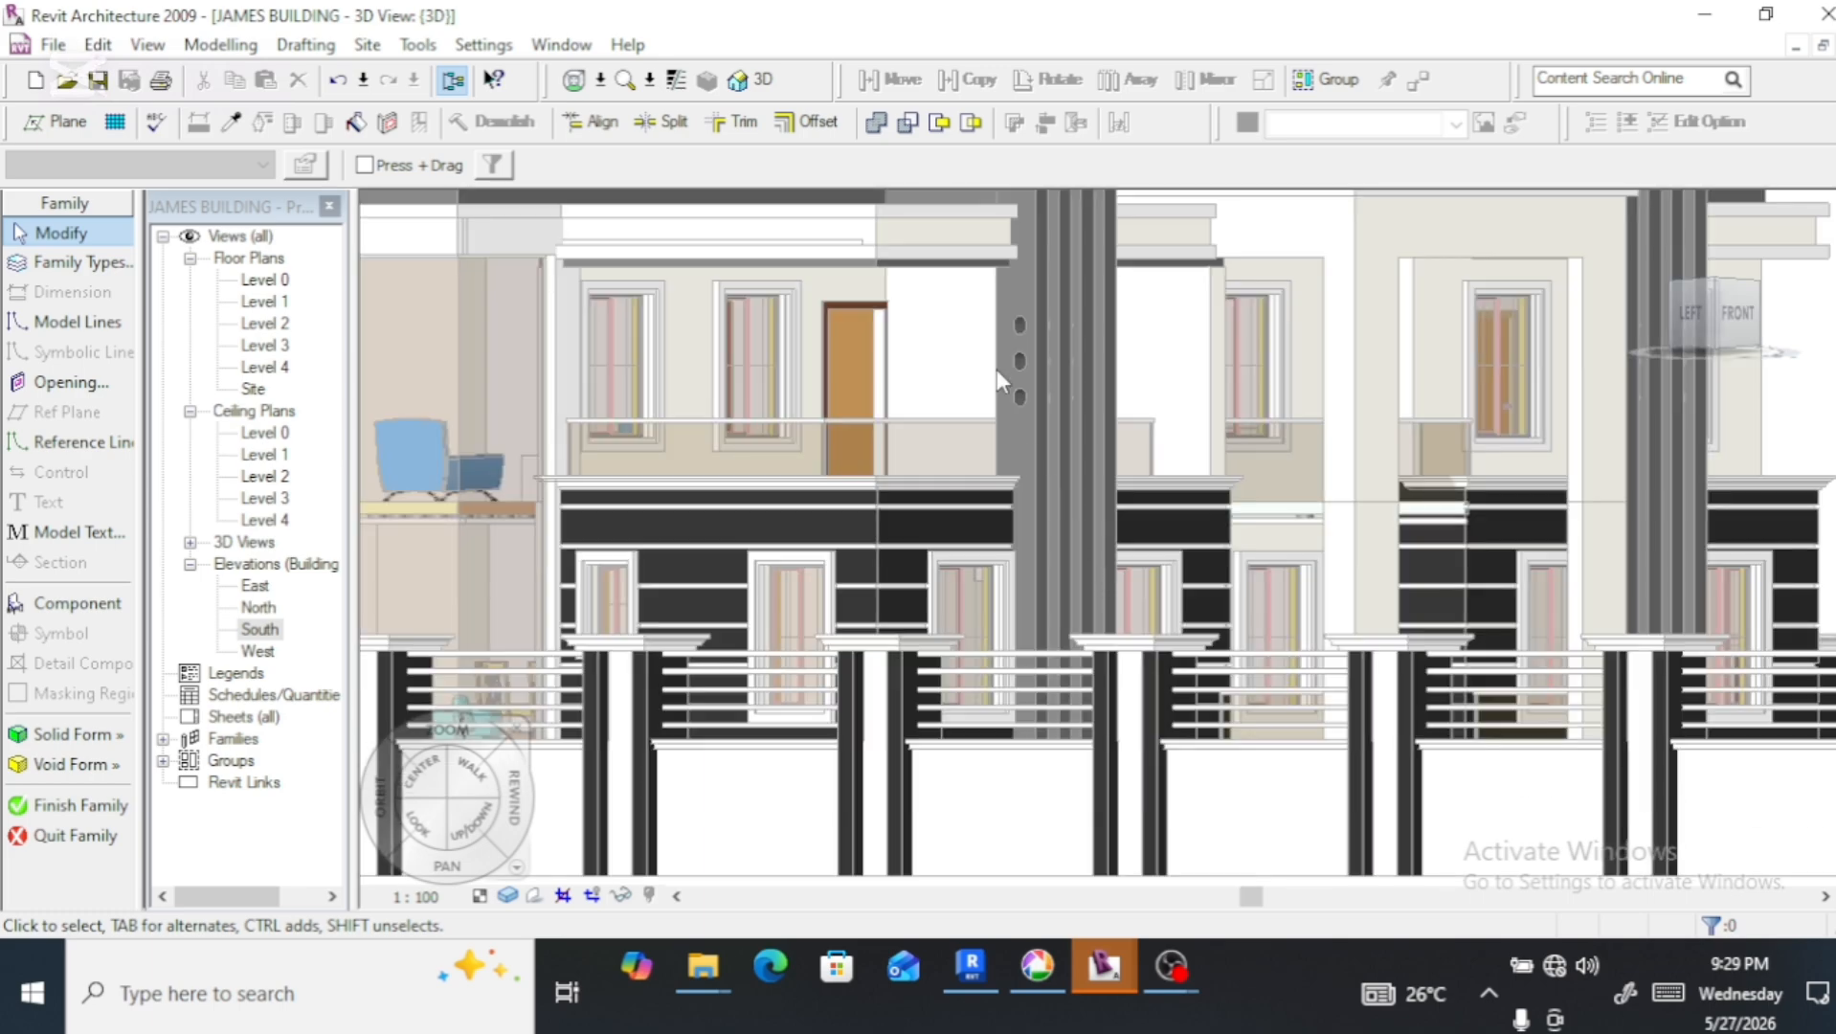
{"action": "scroll", "coordinate": [997, 380], "scroll_direction": "up", "scroll_amount": 3}
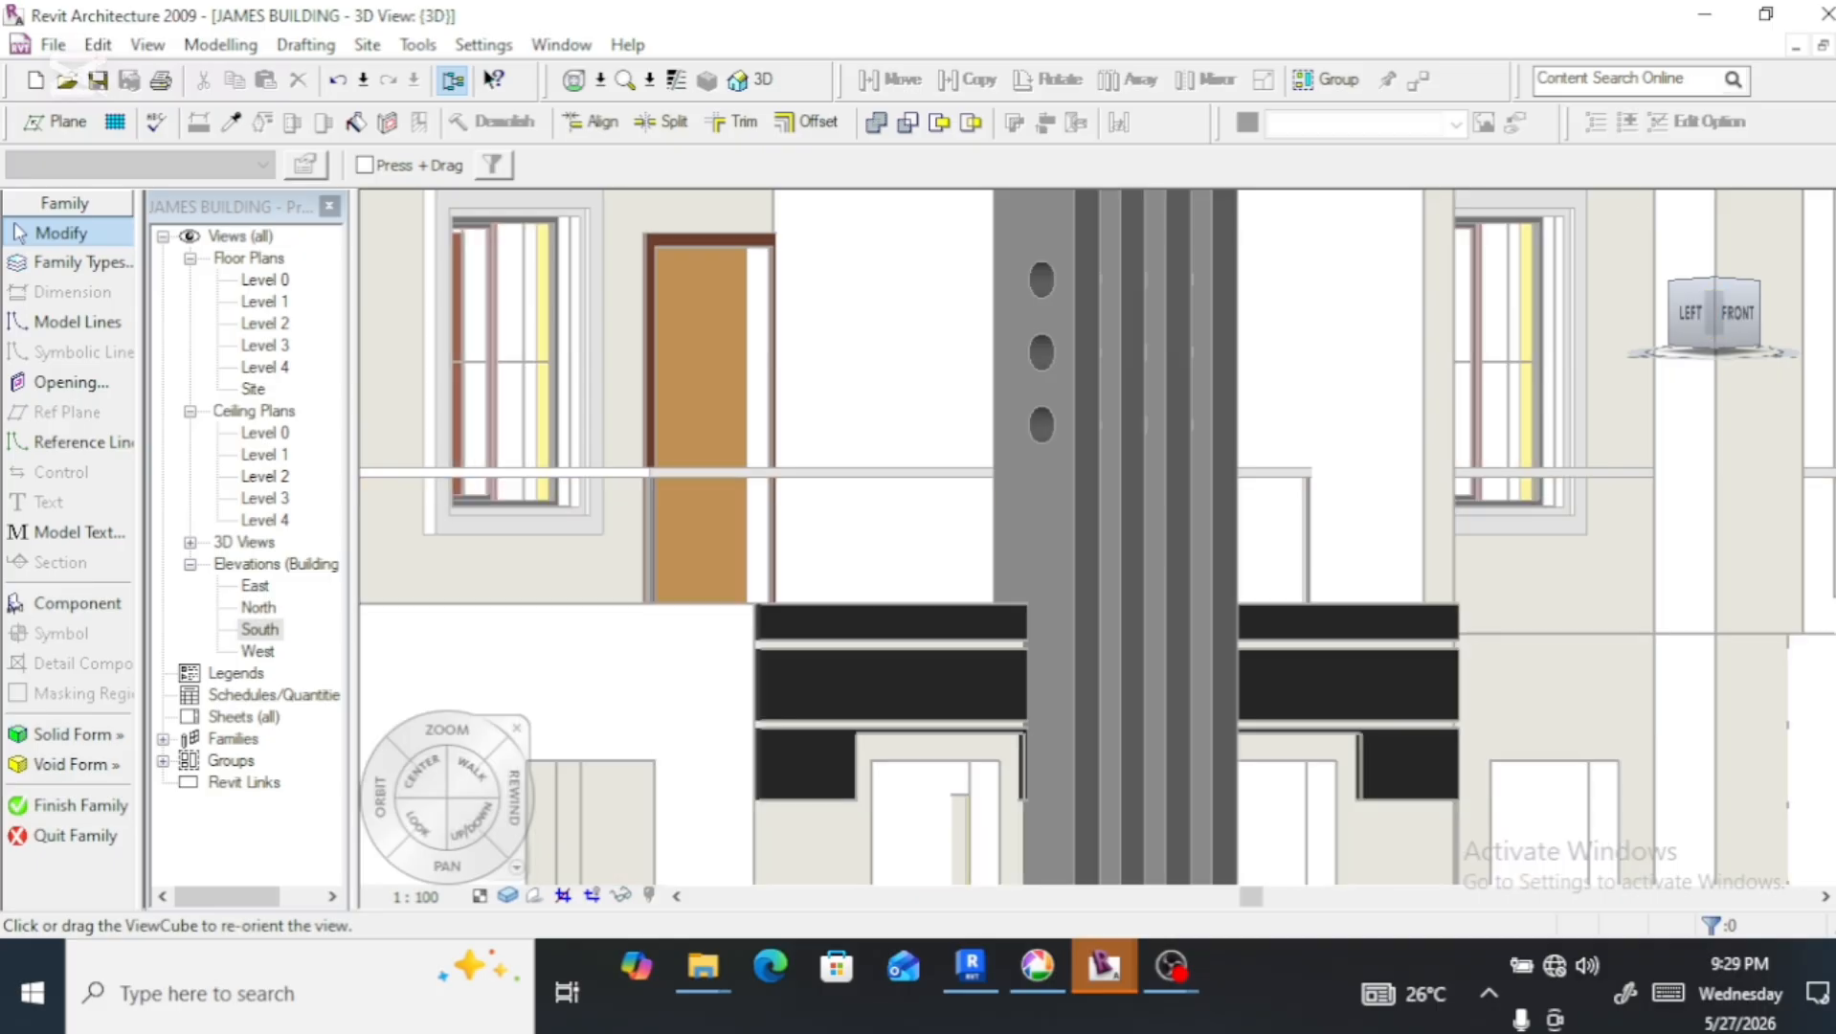
{"action": "left_click", "coordinate": [1716, 347]}
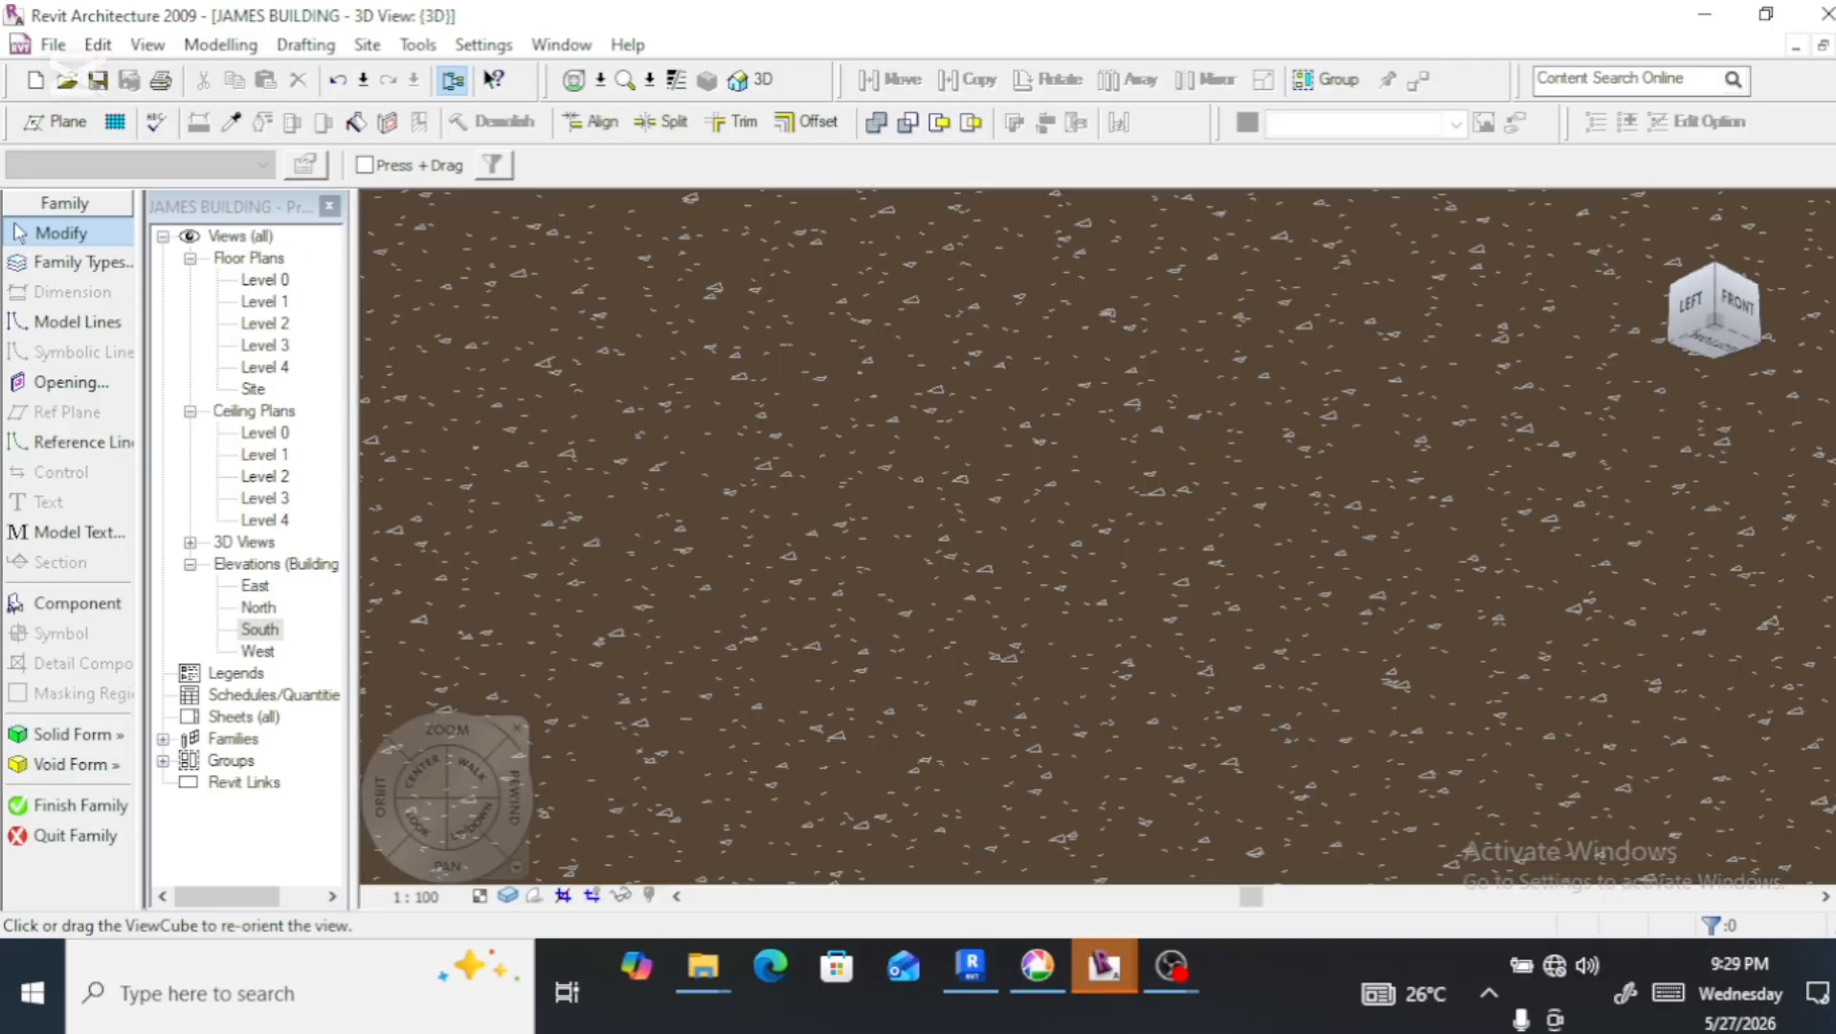
{"action": "left_click", "coordinate": [1715, 295]}
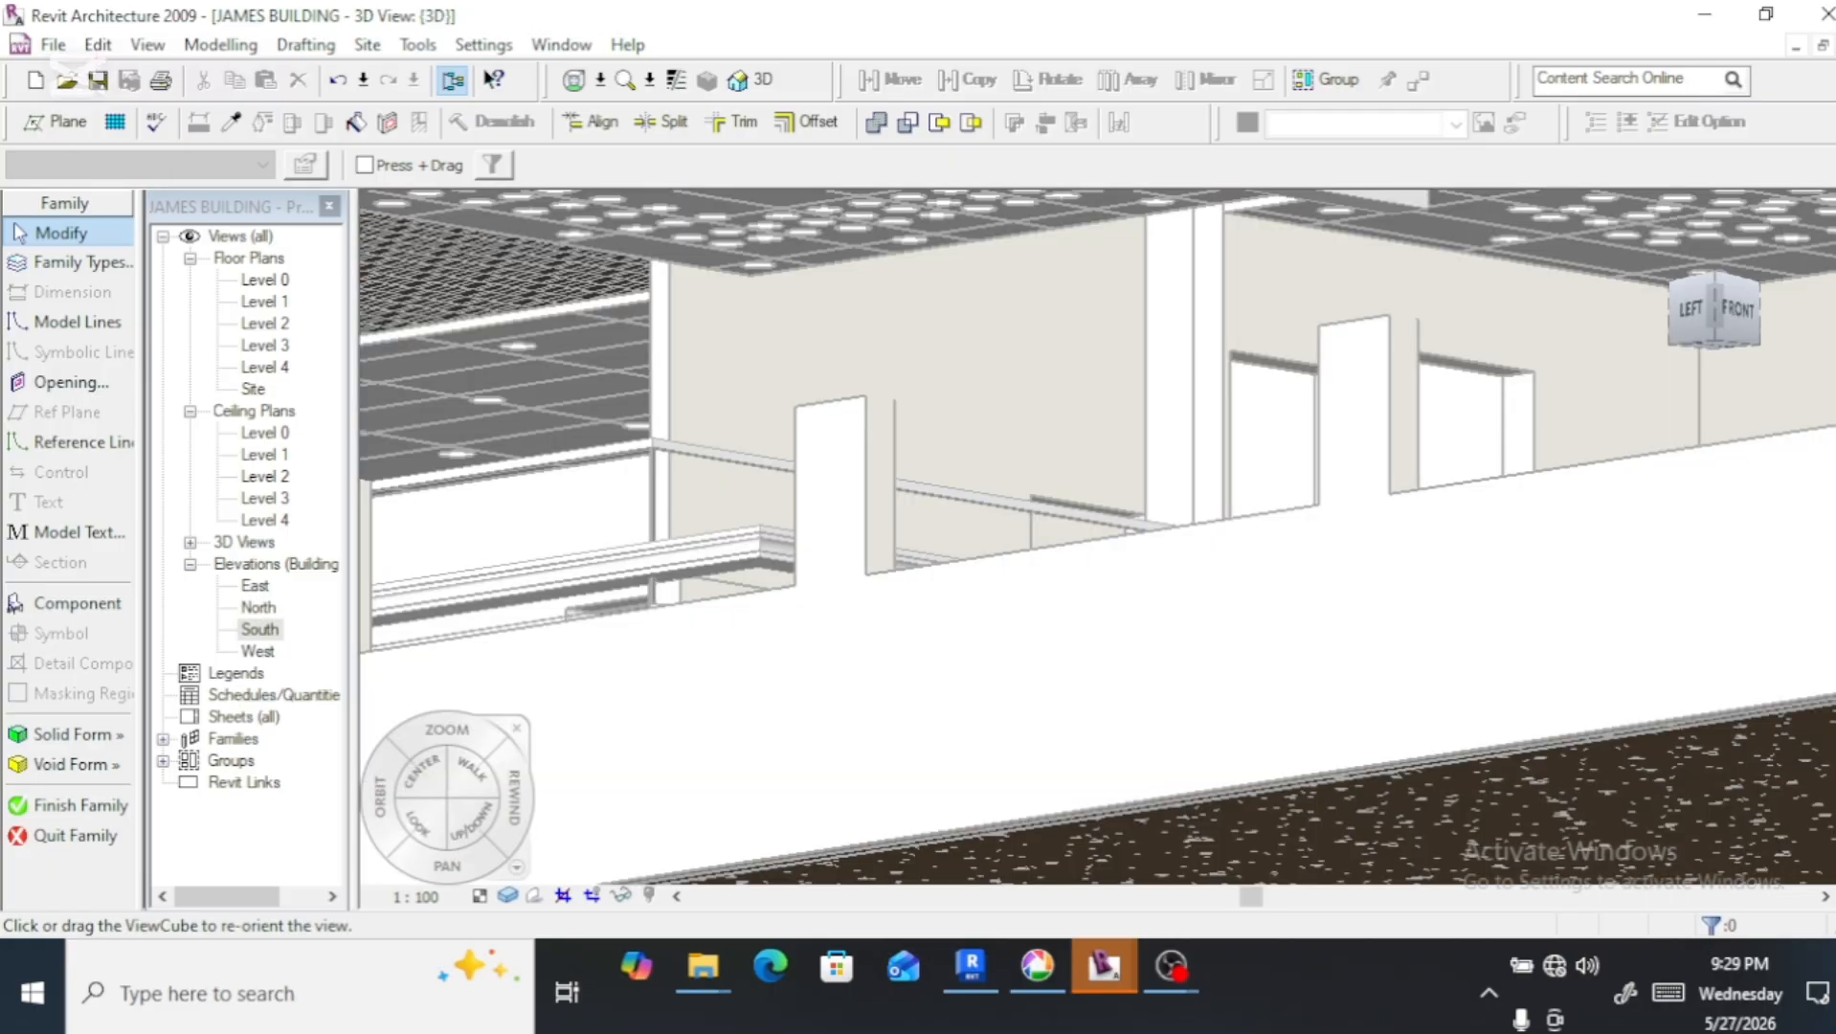
{"action": "left_click_drag", "start_coordinate": [1714, 313], "coordinate": [1713, 330]}
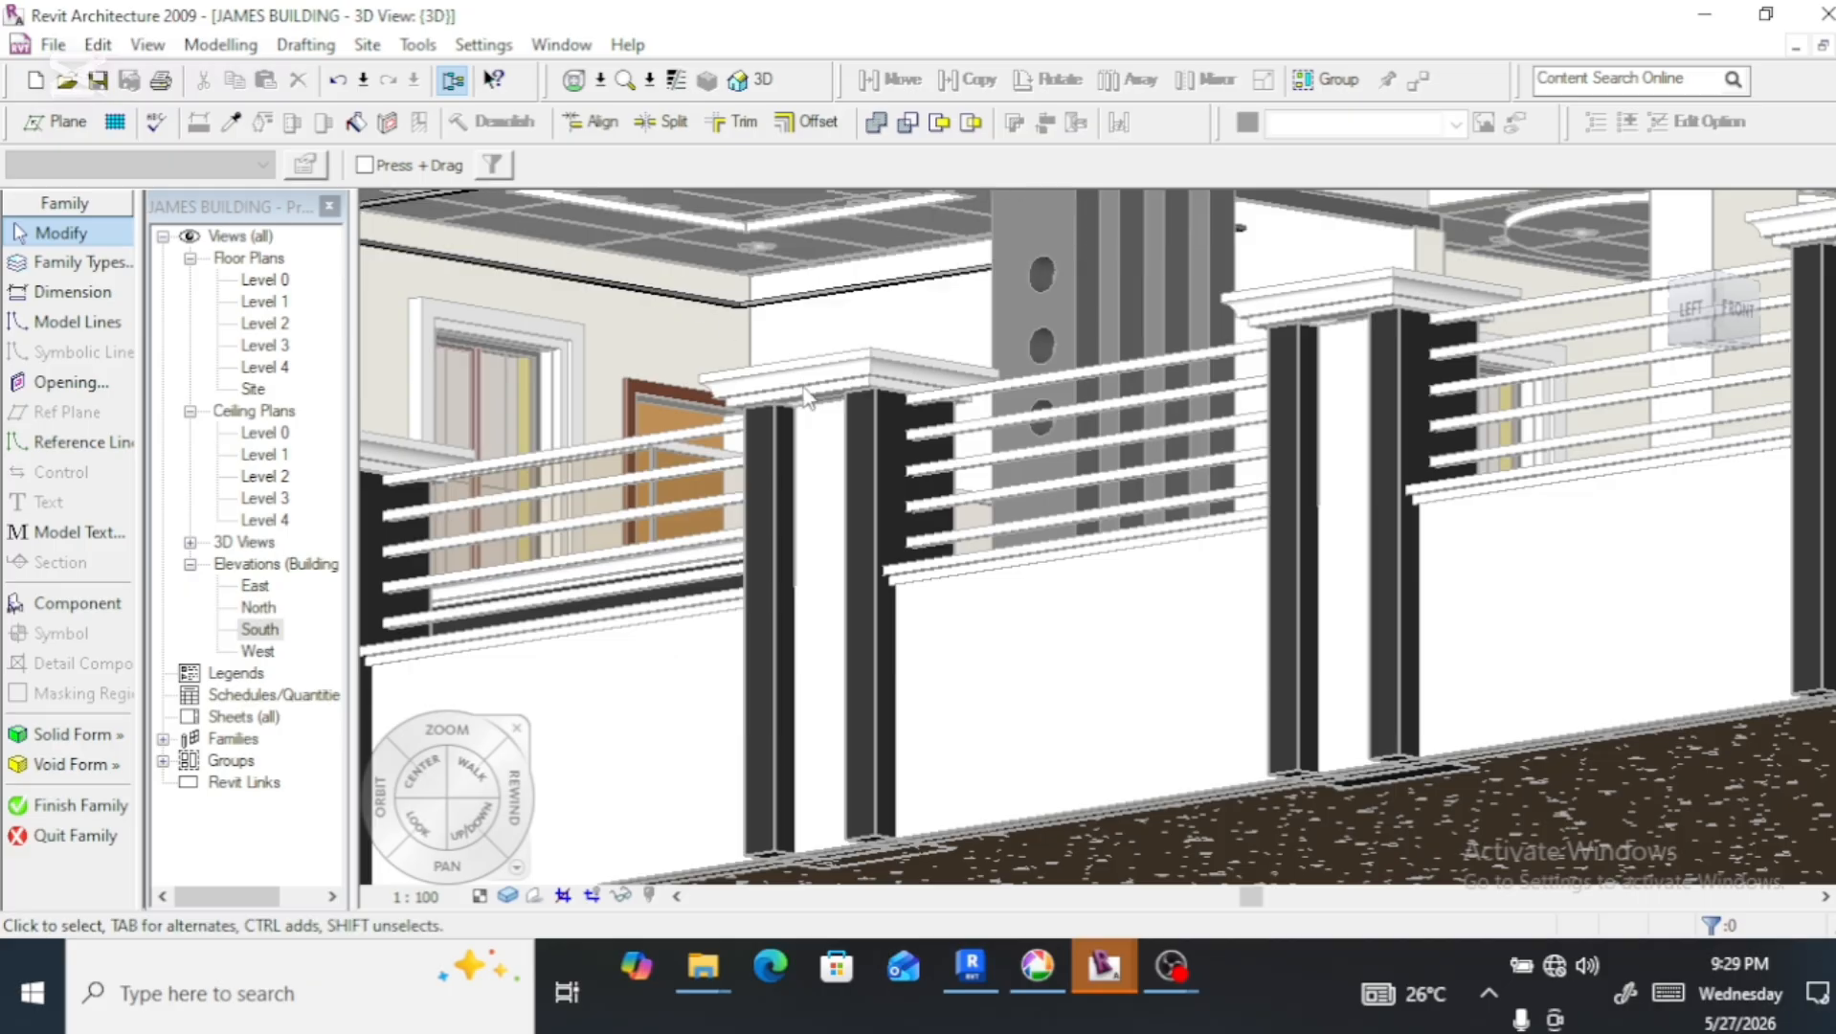
{"action": "left_click", "coordinate": [609, 299]}
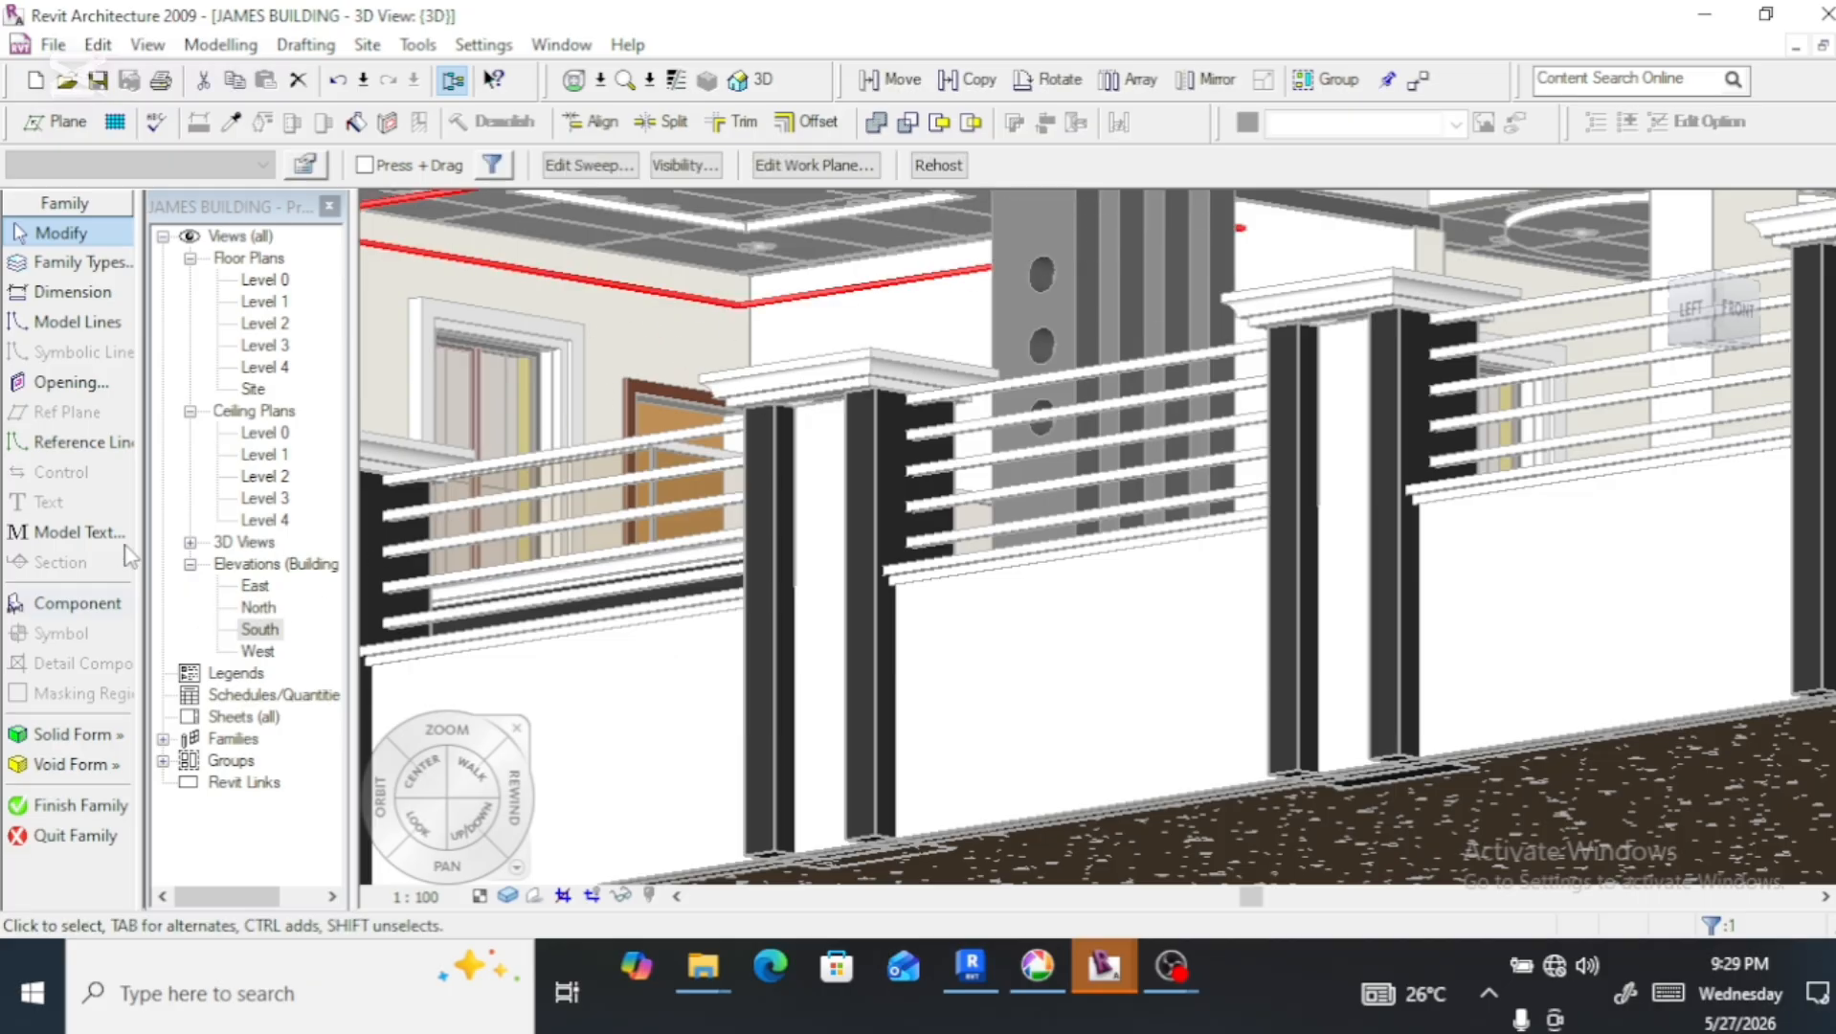
Check the selected sweep's position in the South elevation and the Level 3 floor plan
{"action": "double_click", "coordinate": [260, 631]}
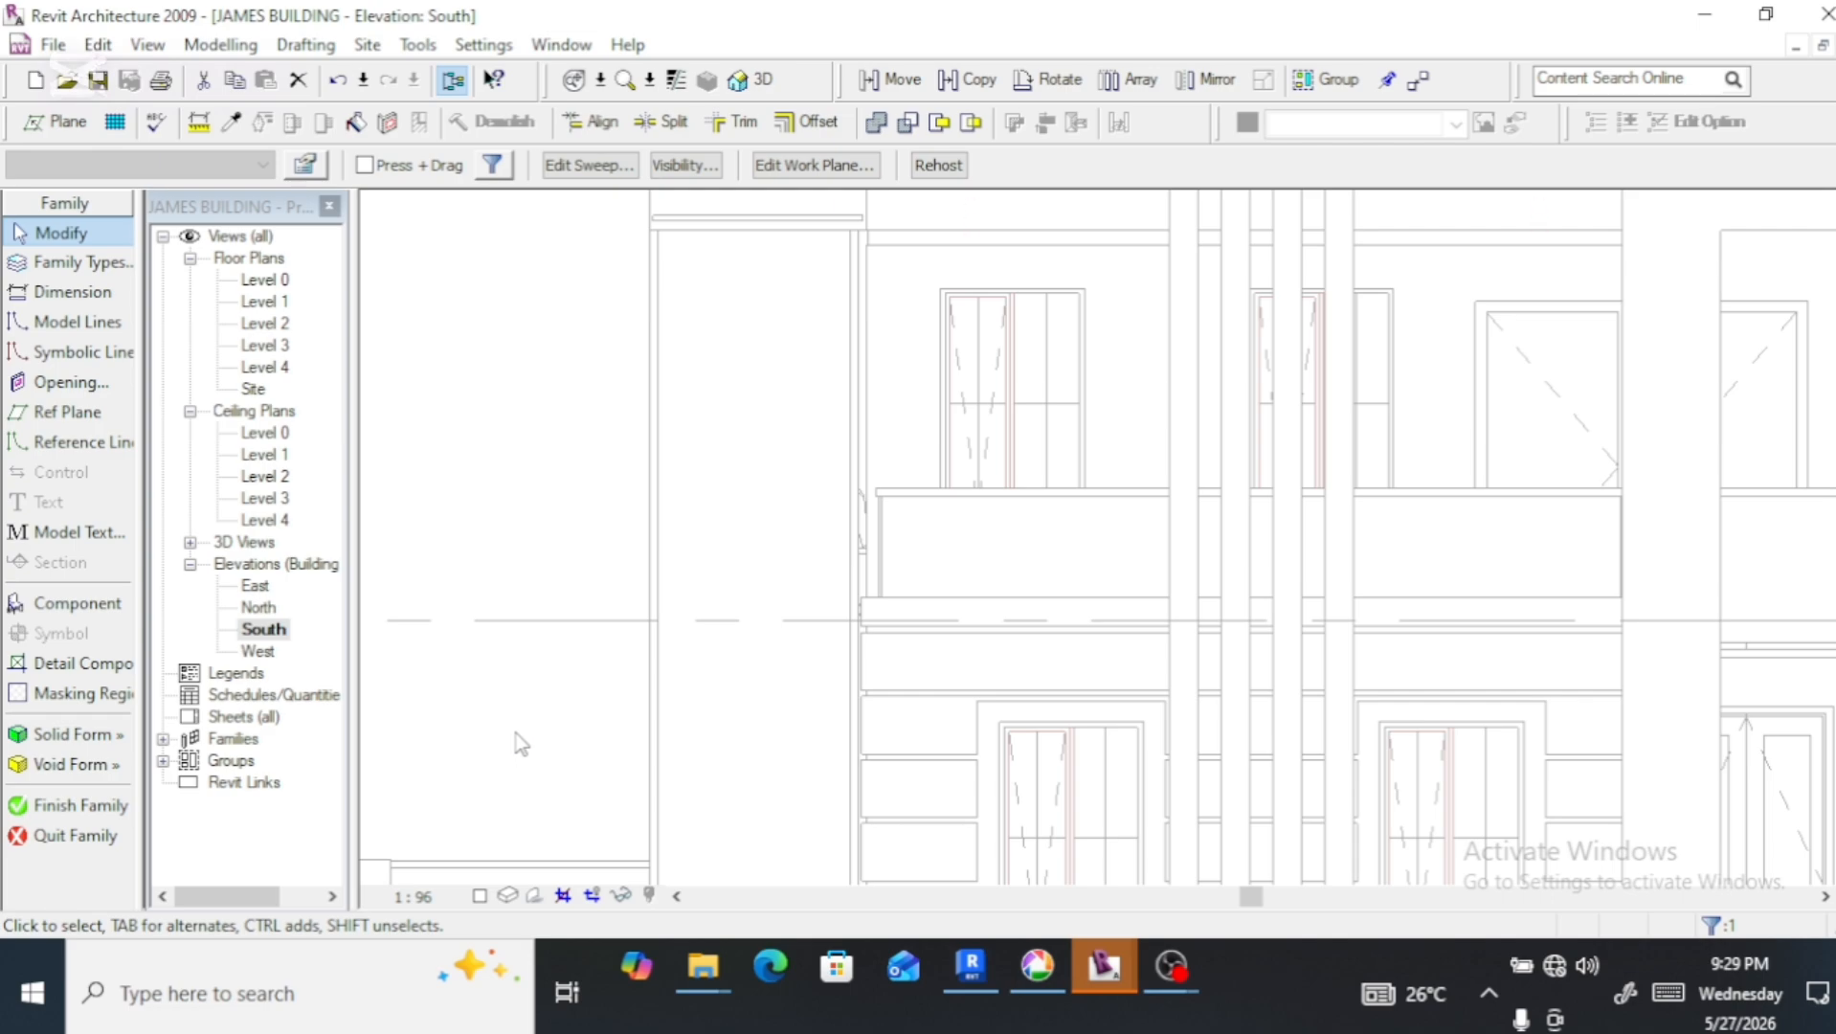
{"action": "scroll", "coordinate": [492, 713], "scroll_direction": "down", "scroll_amount": 2}
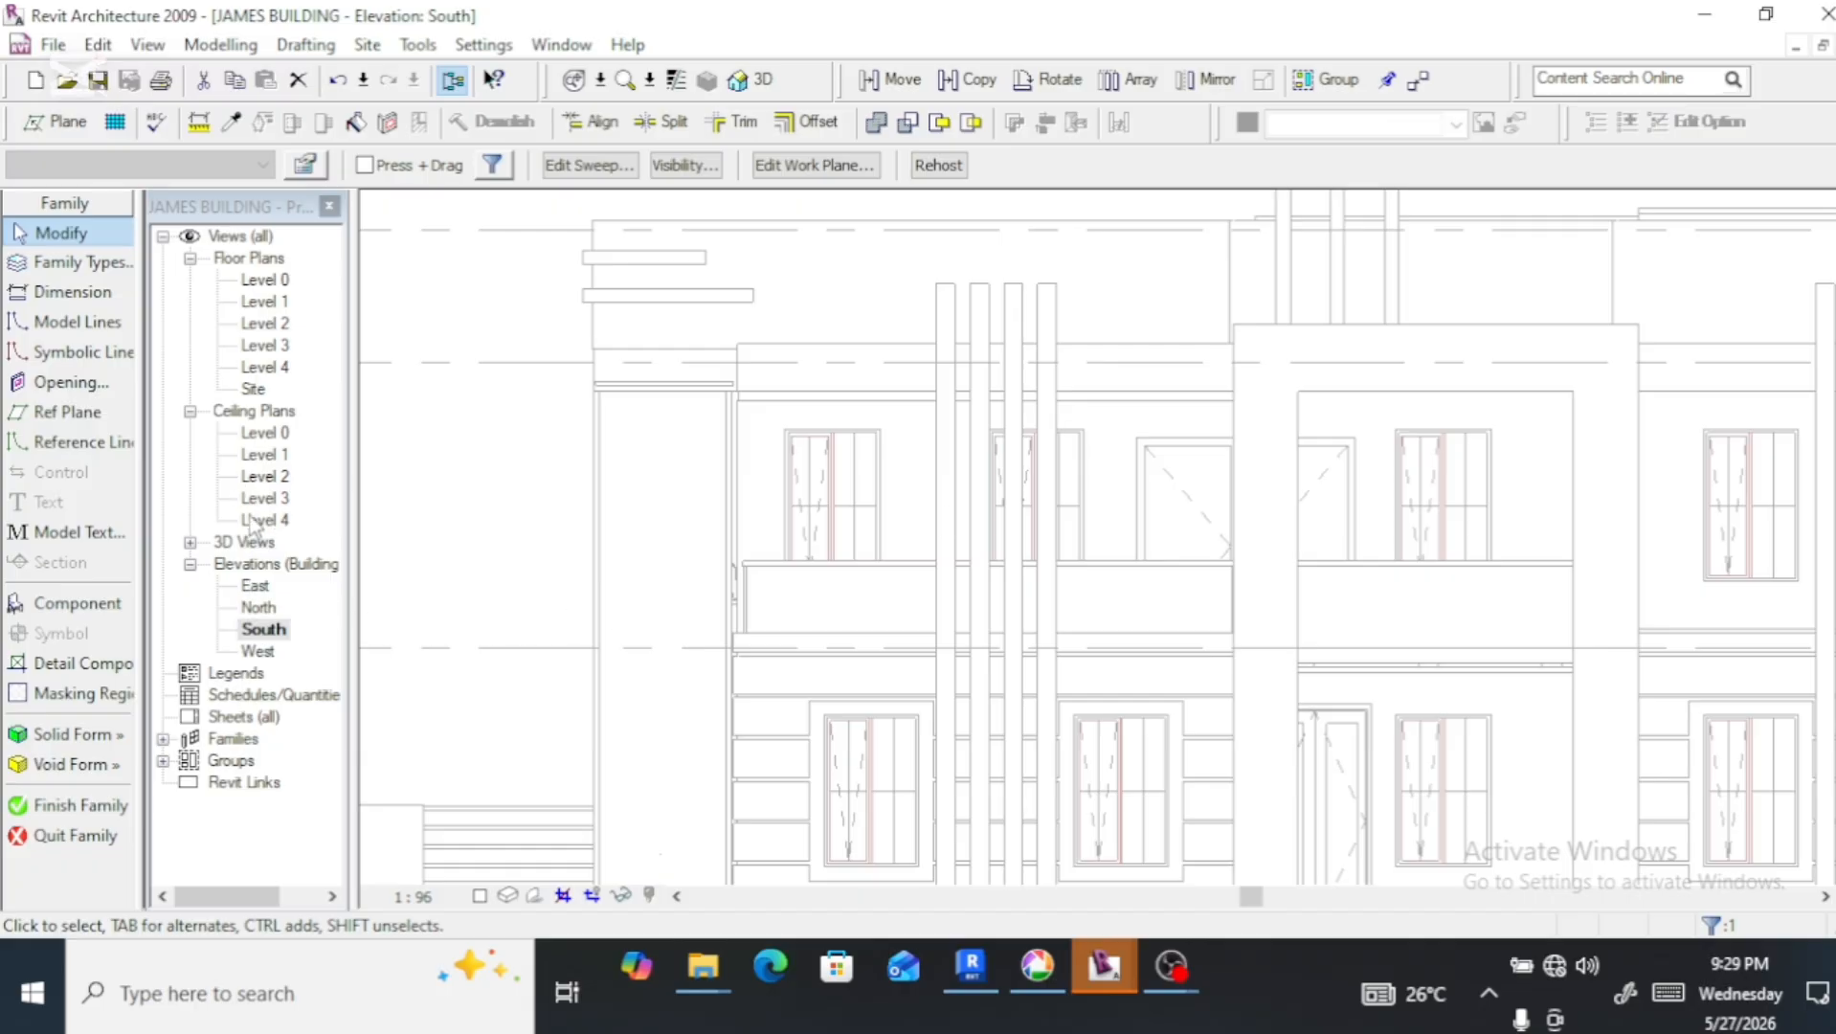
{"action": "double_click", "coordinate": [282, 502]}
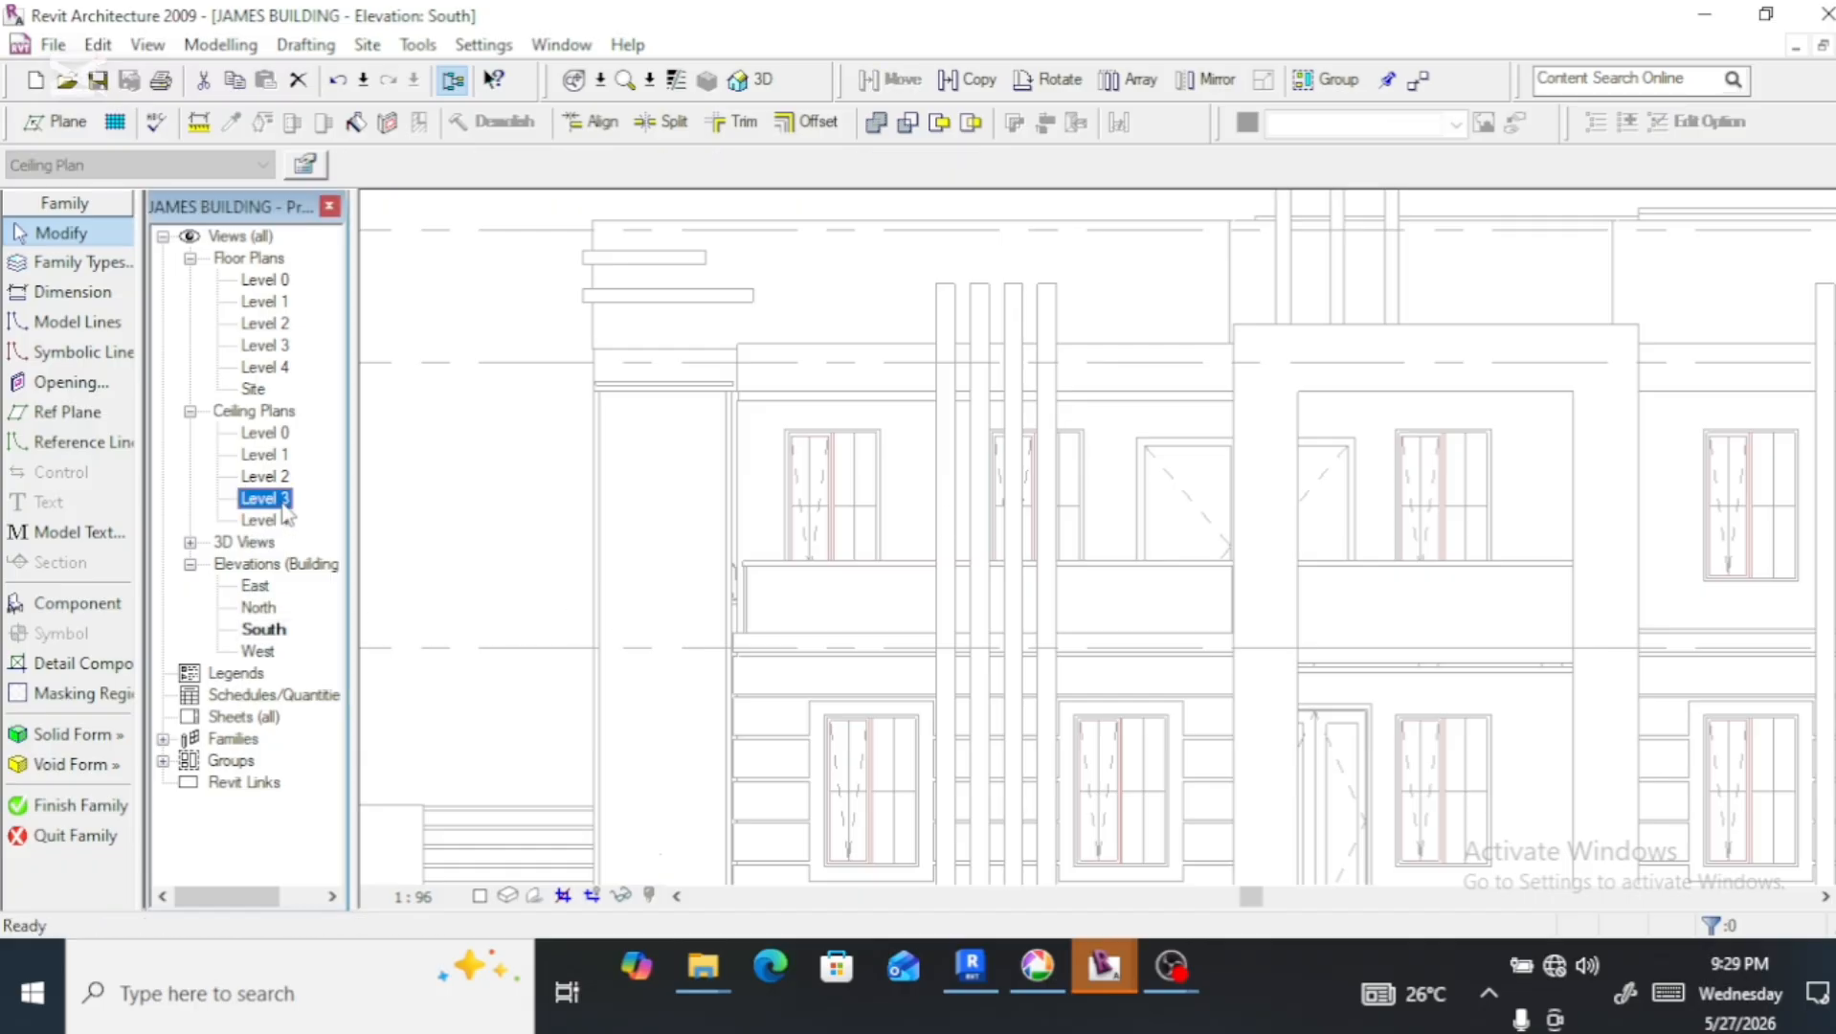
{"action": "double_click", "coordinate": [270, 347]}
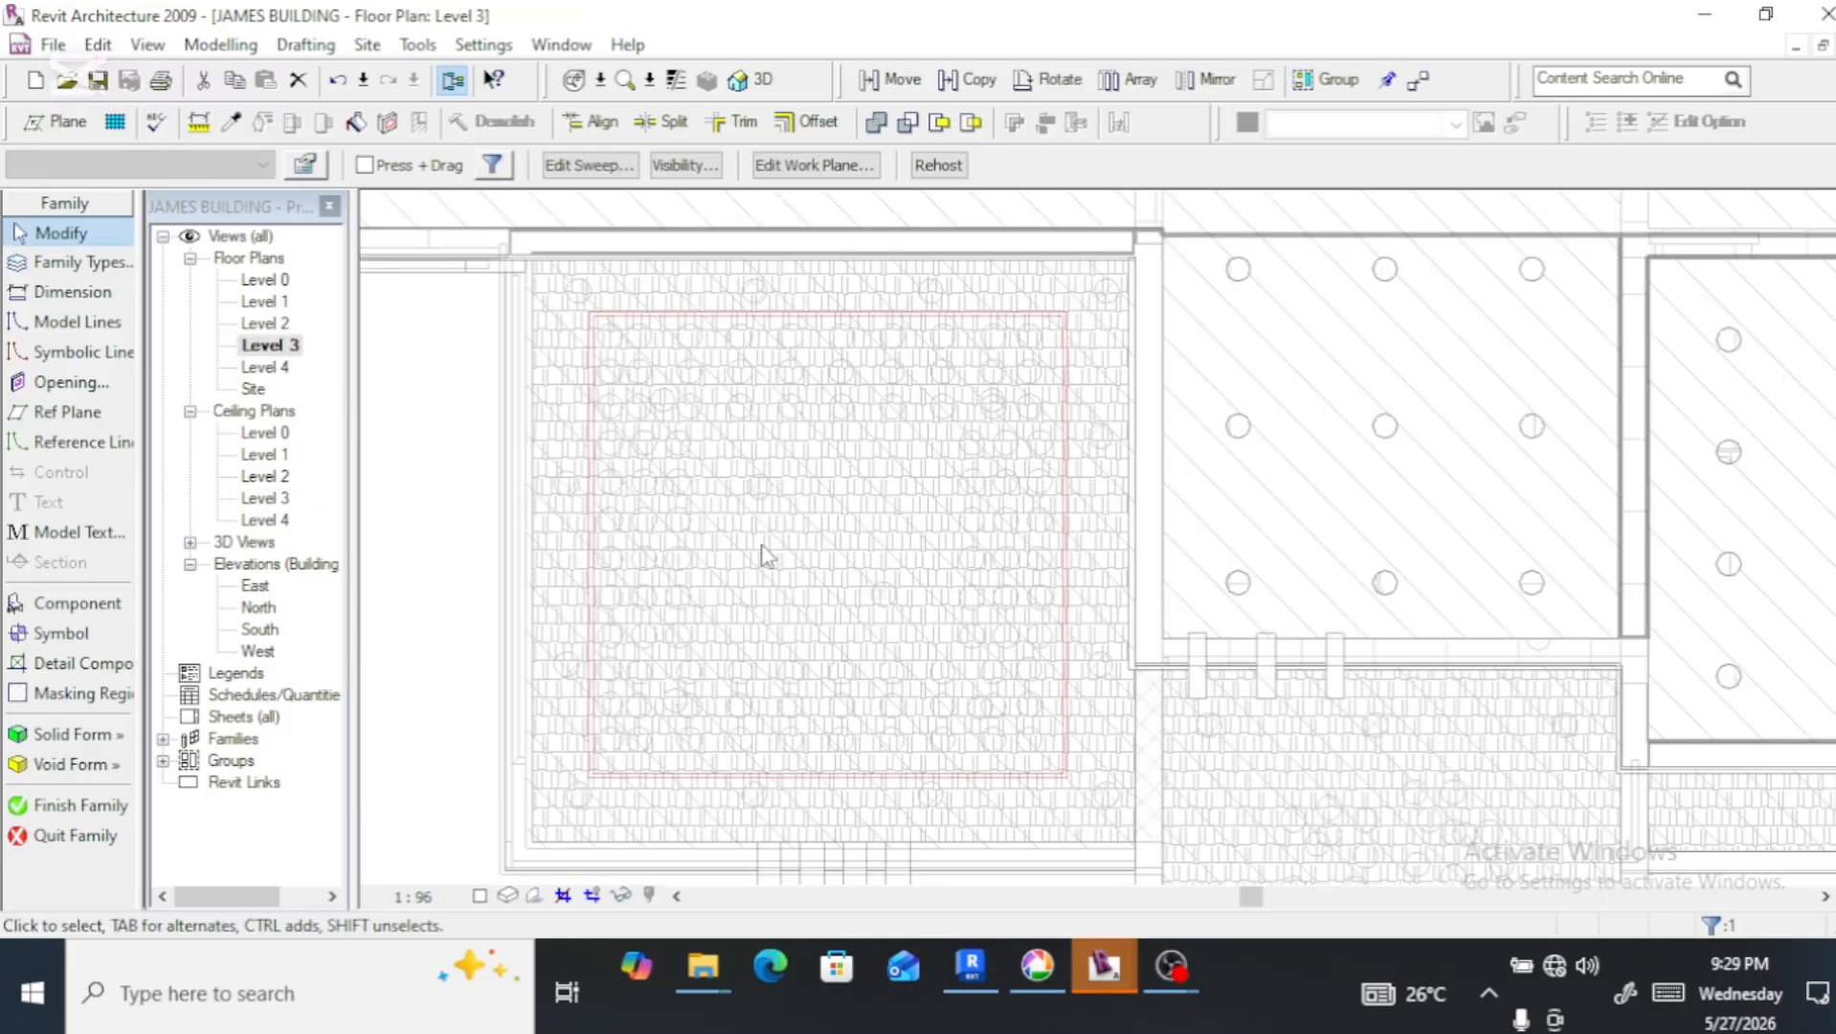
Finish the in-place lighting fixture from the 3D view and try to select it in the Level 3 floor plan
{"action": "left_click", "coordinate": [761, 84]}
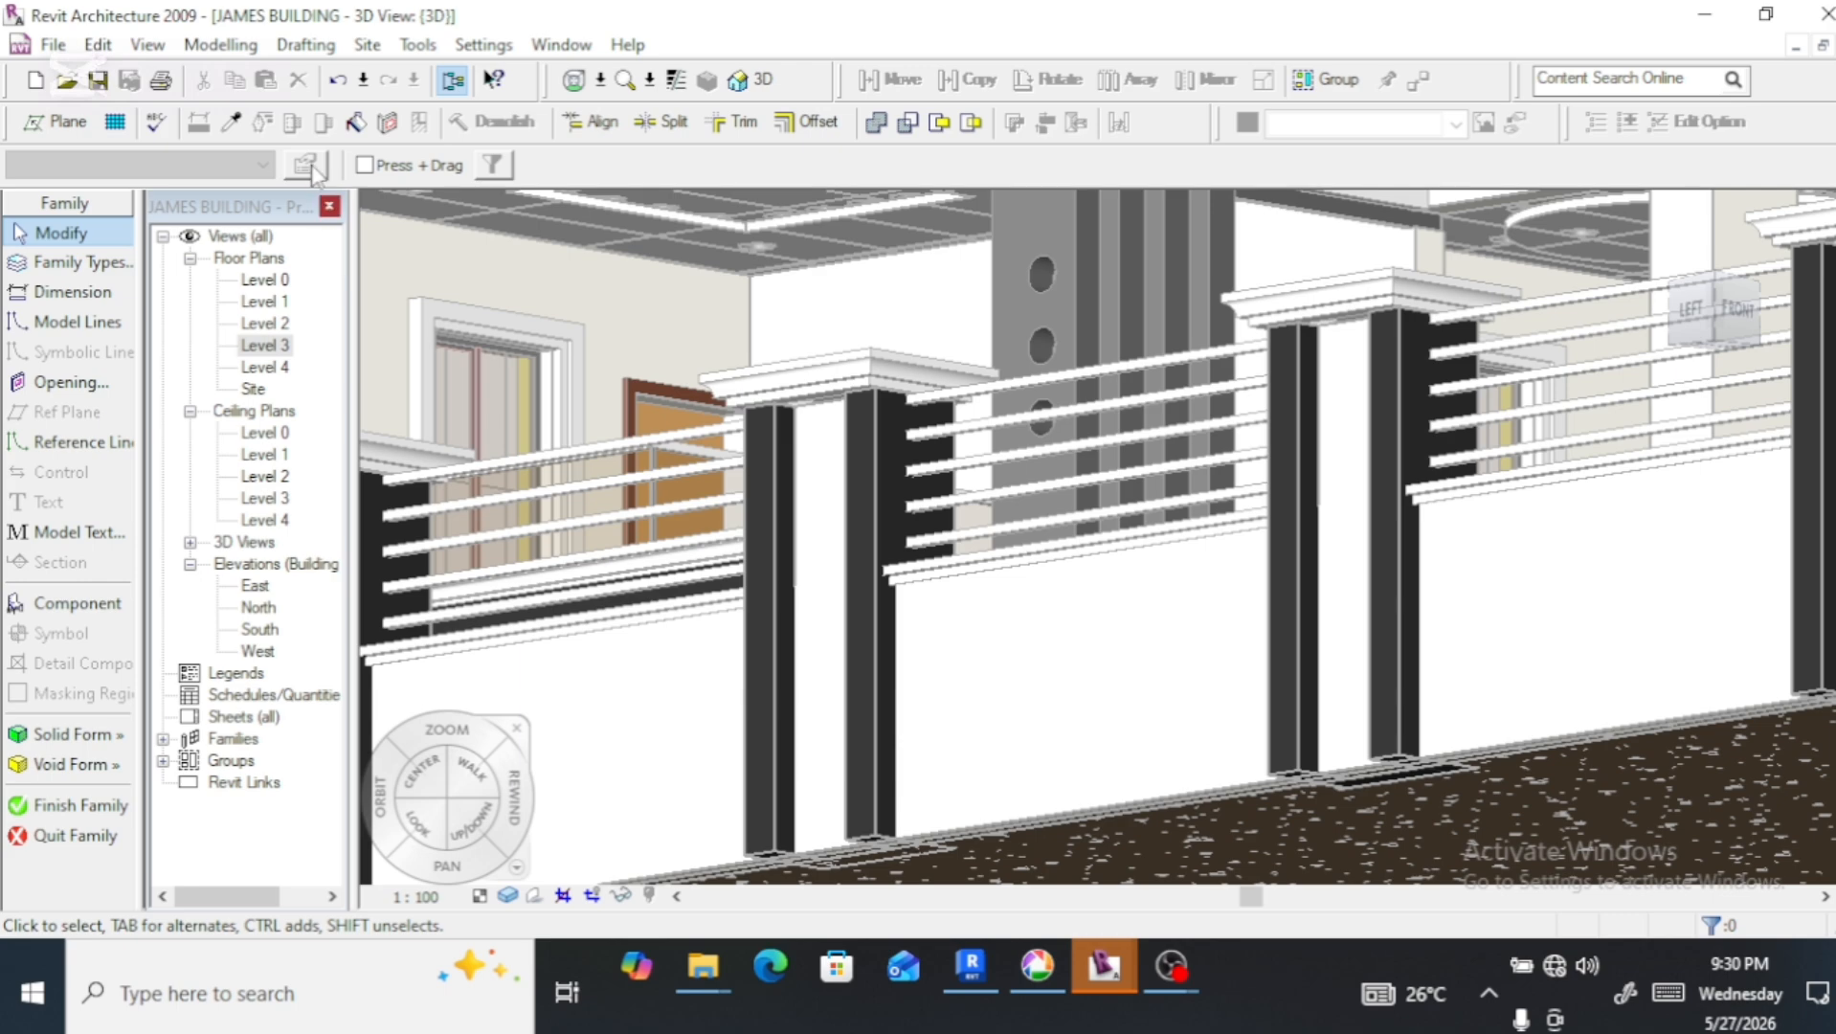
{"action": "left_click", "coordinate": [89, 810]}
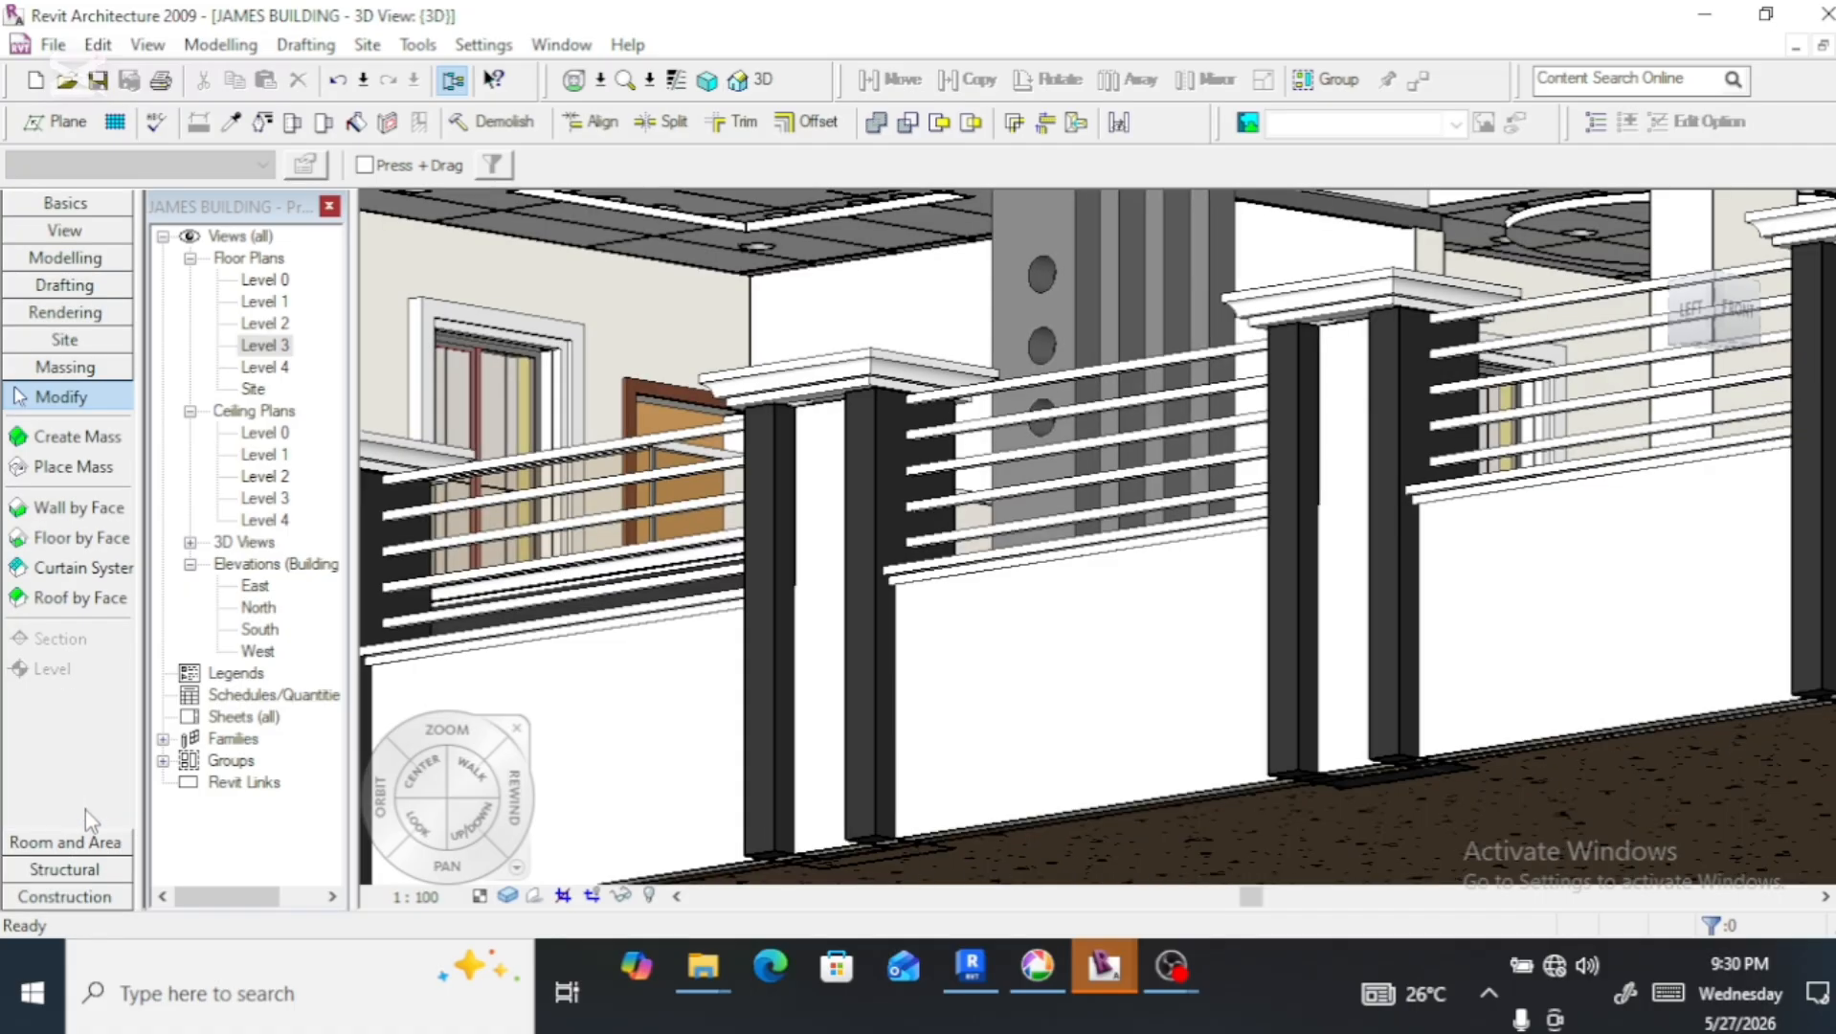
{"action": "double_click", "coordinate": [287, 345]}
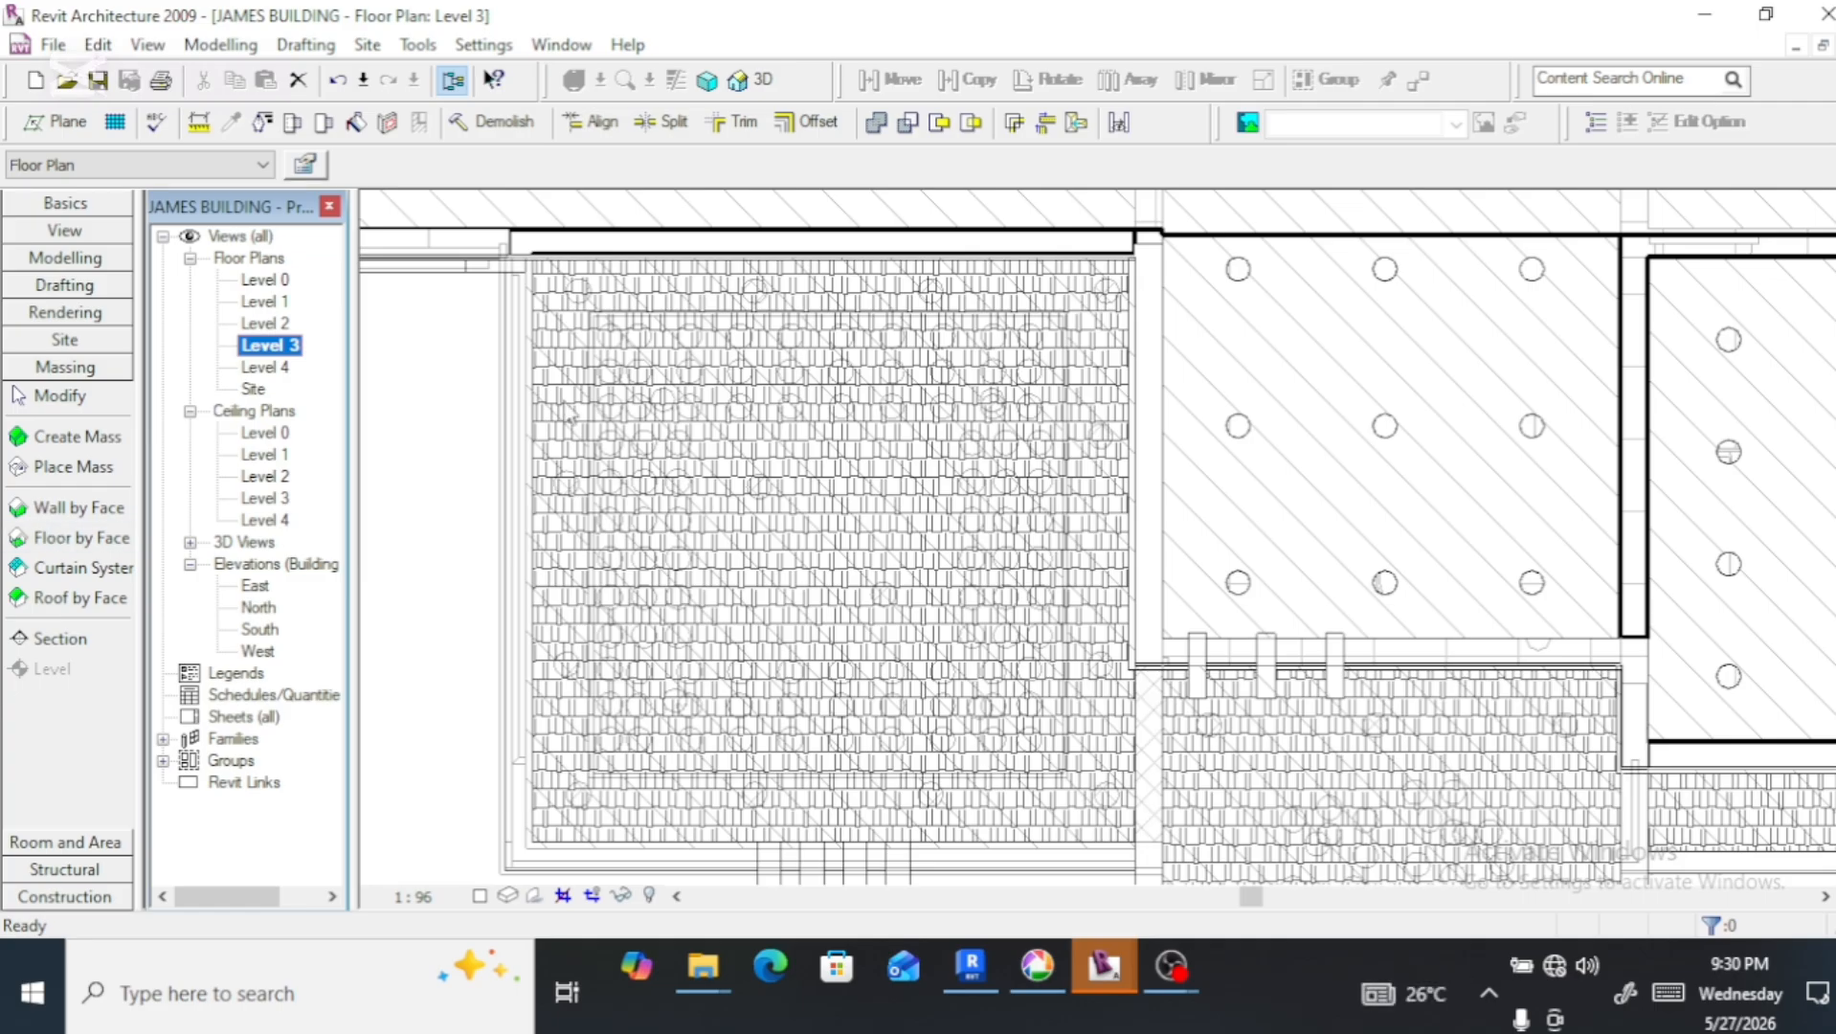
{"action": "left_click", "coordinate": [1074, 484]}
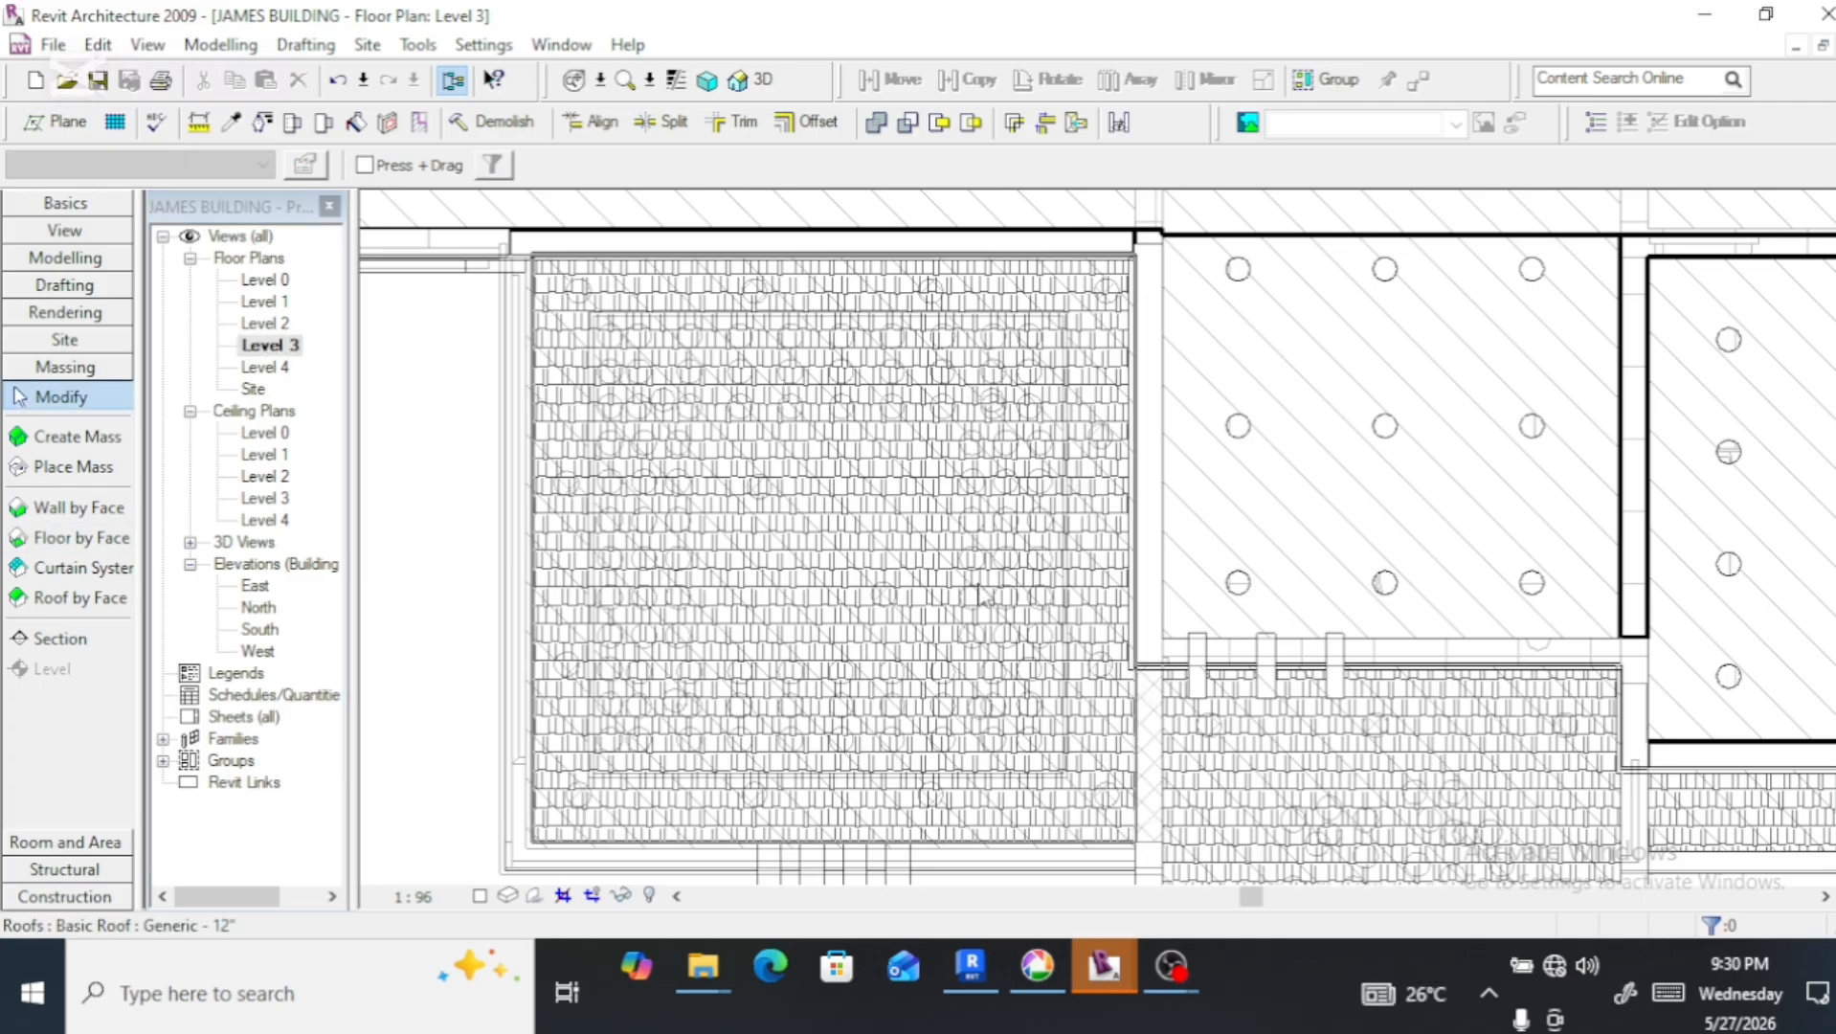
{"action": "key", "text": "Escape"}
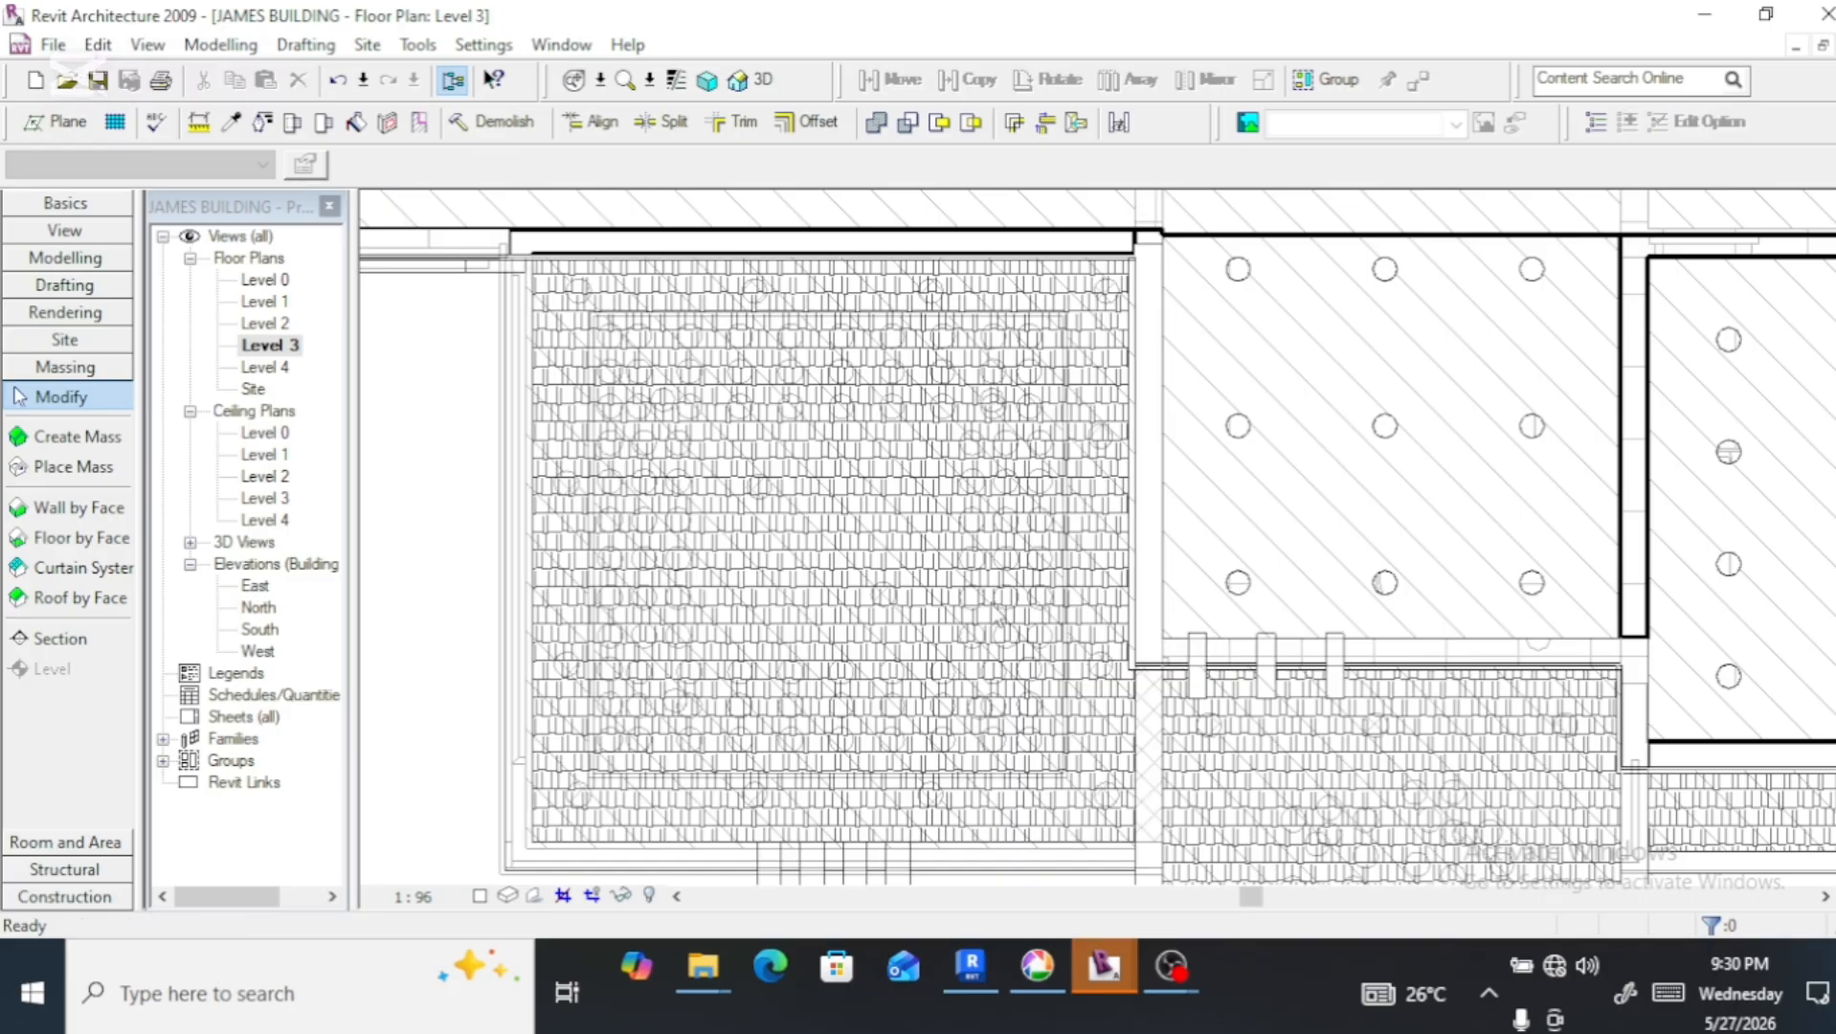
{"action": "double_click", "coordinate": [1028, 652]}
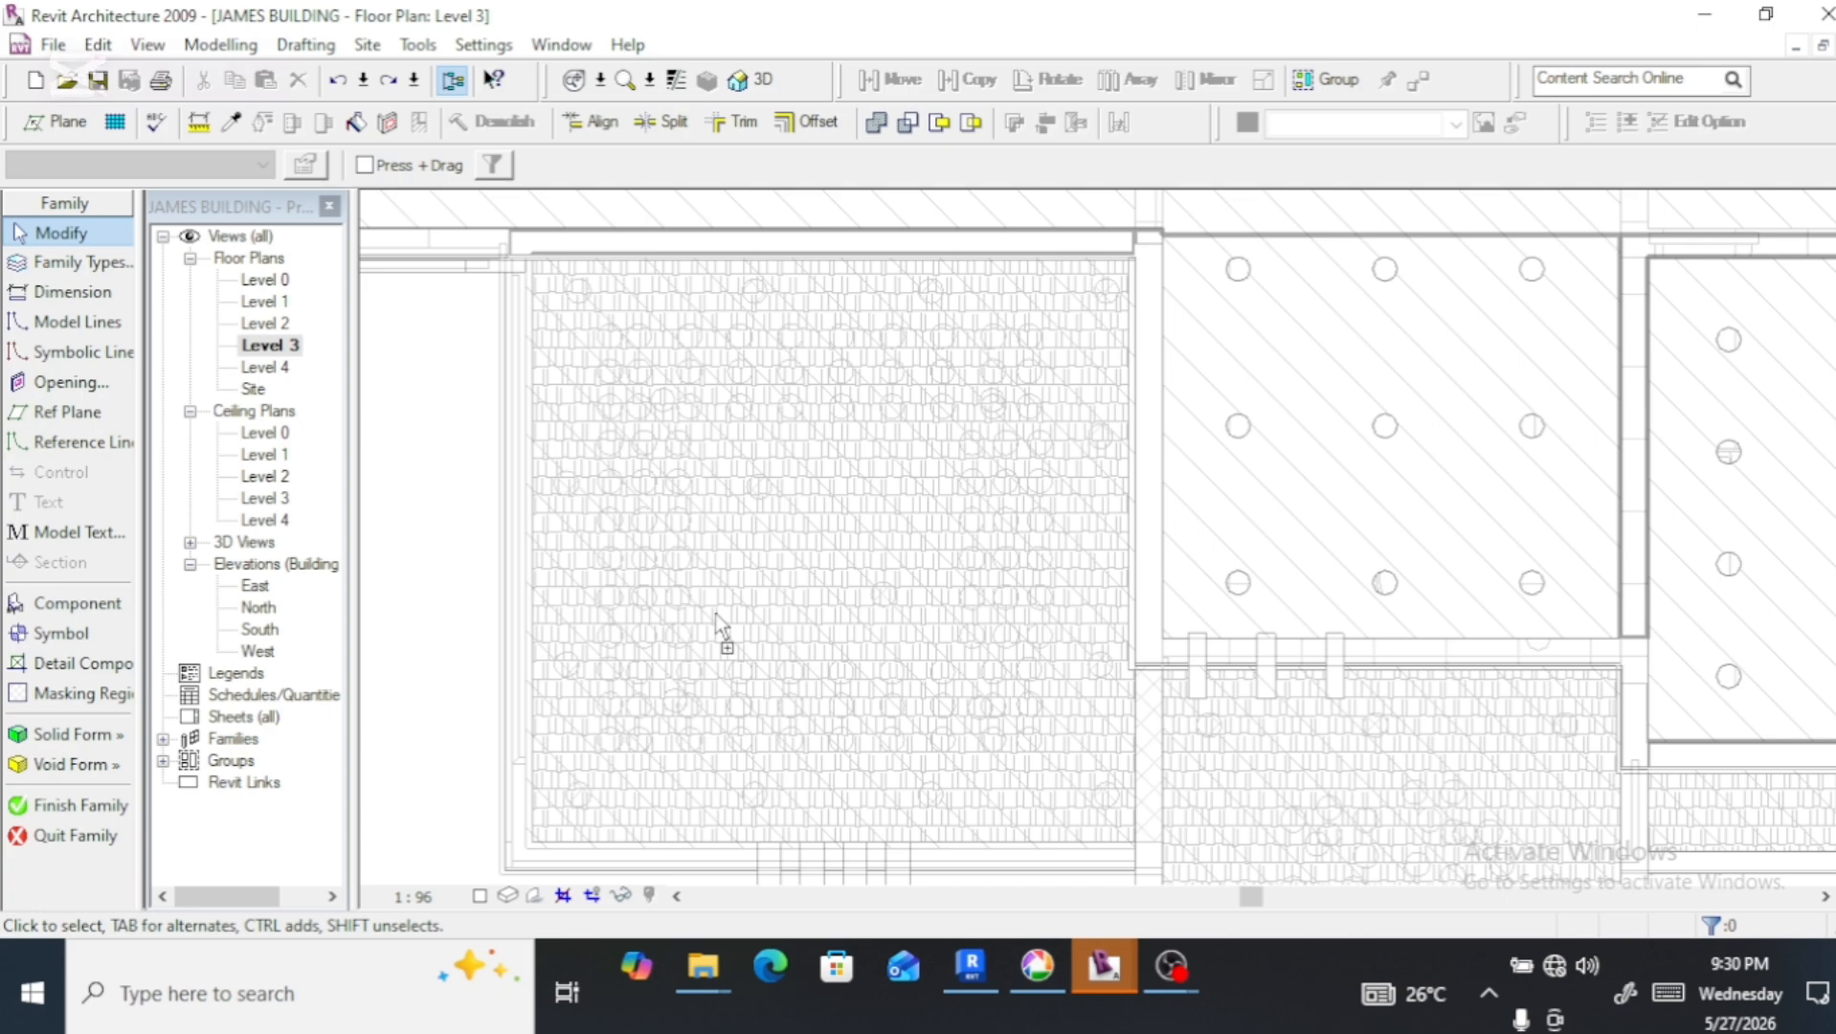
Select the sweep along the ceiling edge in the 3D view and finish the in-place lighting fixture
{"action": "left_click", "coordinate": [741, 83]}
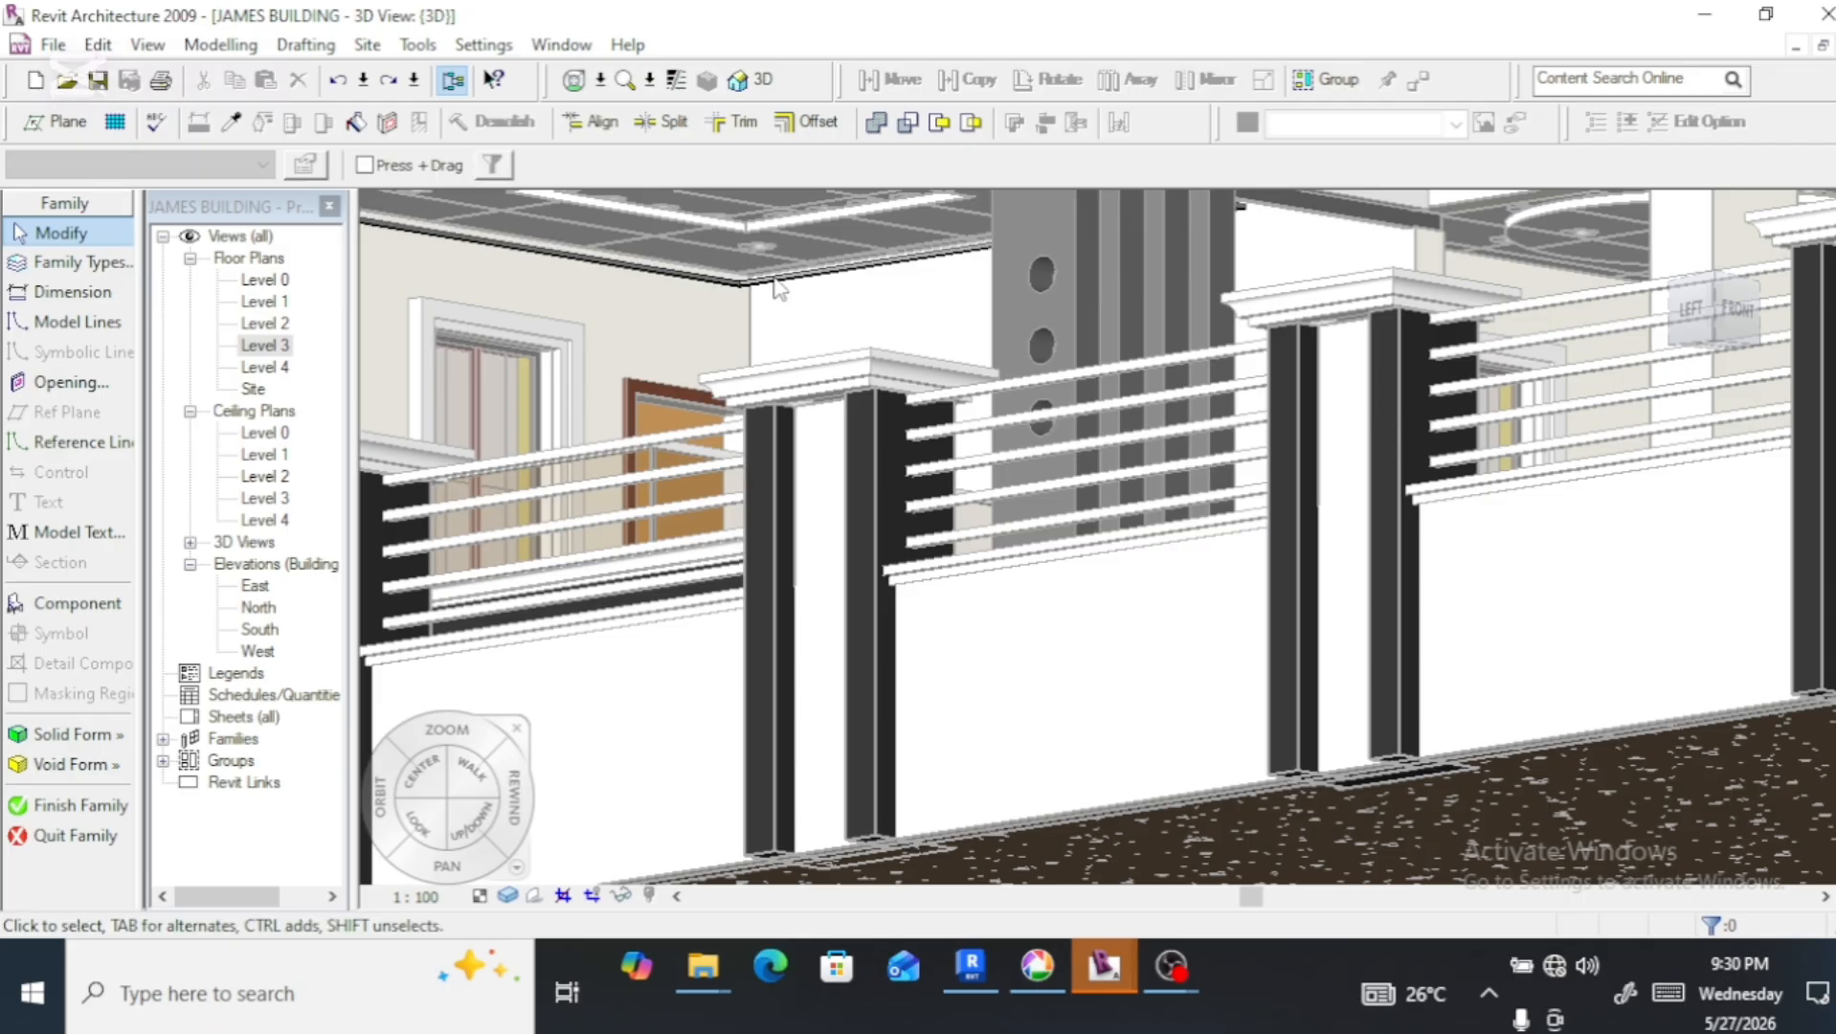
{"action": "left_click", "coordinate": [758, 302]}
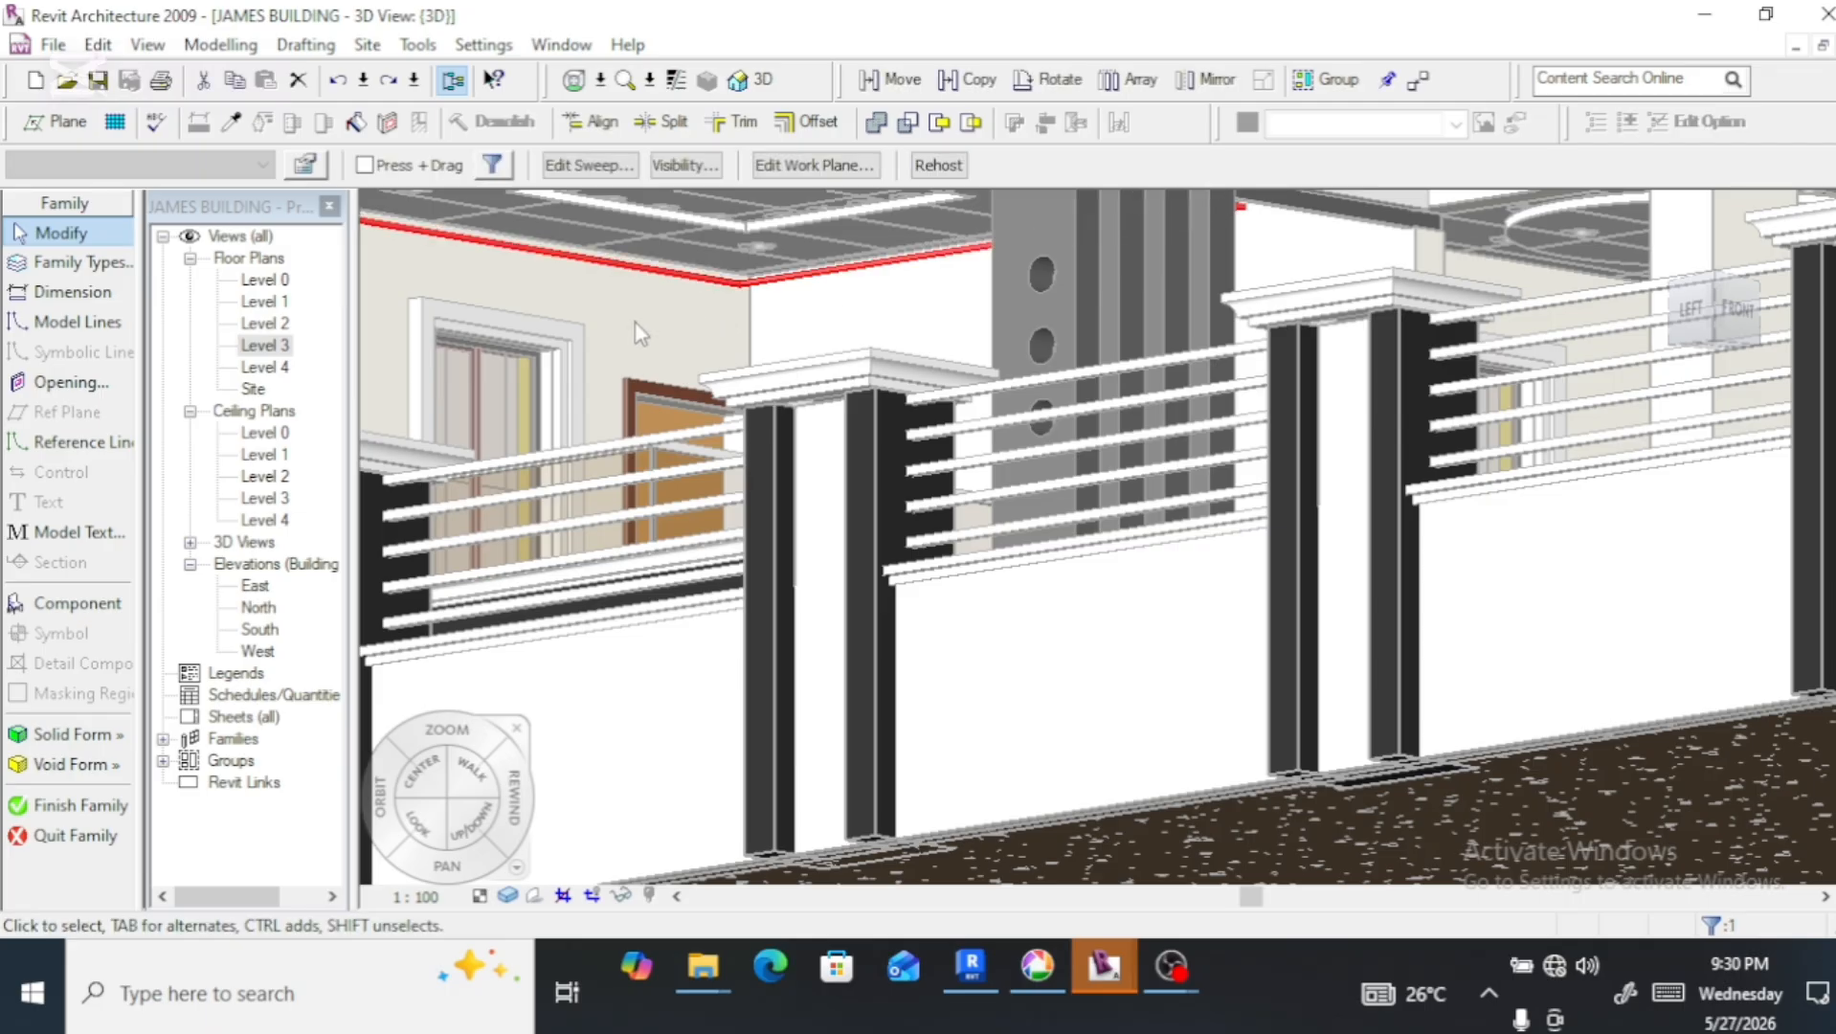
{"action": "left_click", "coordinate": [67, 806]}
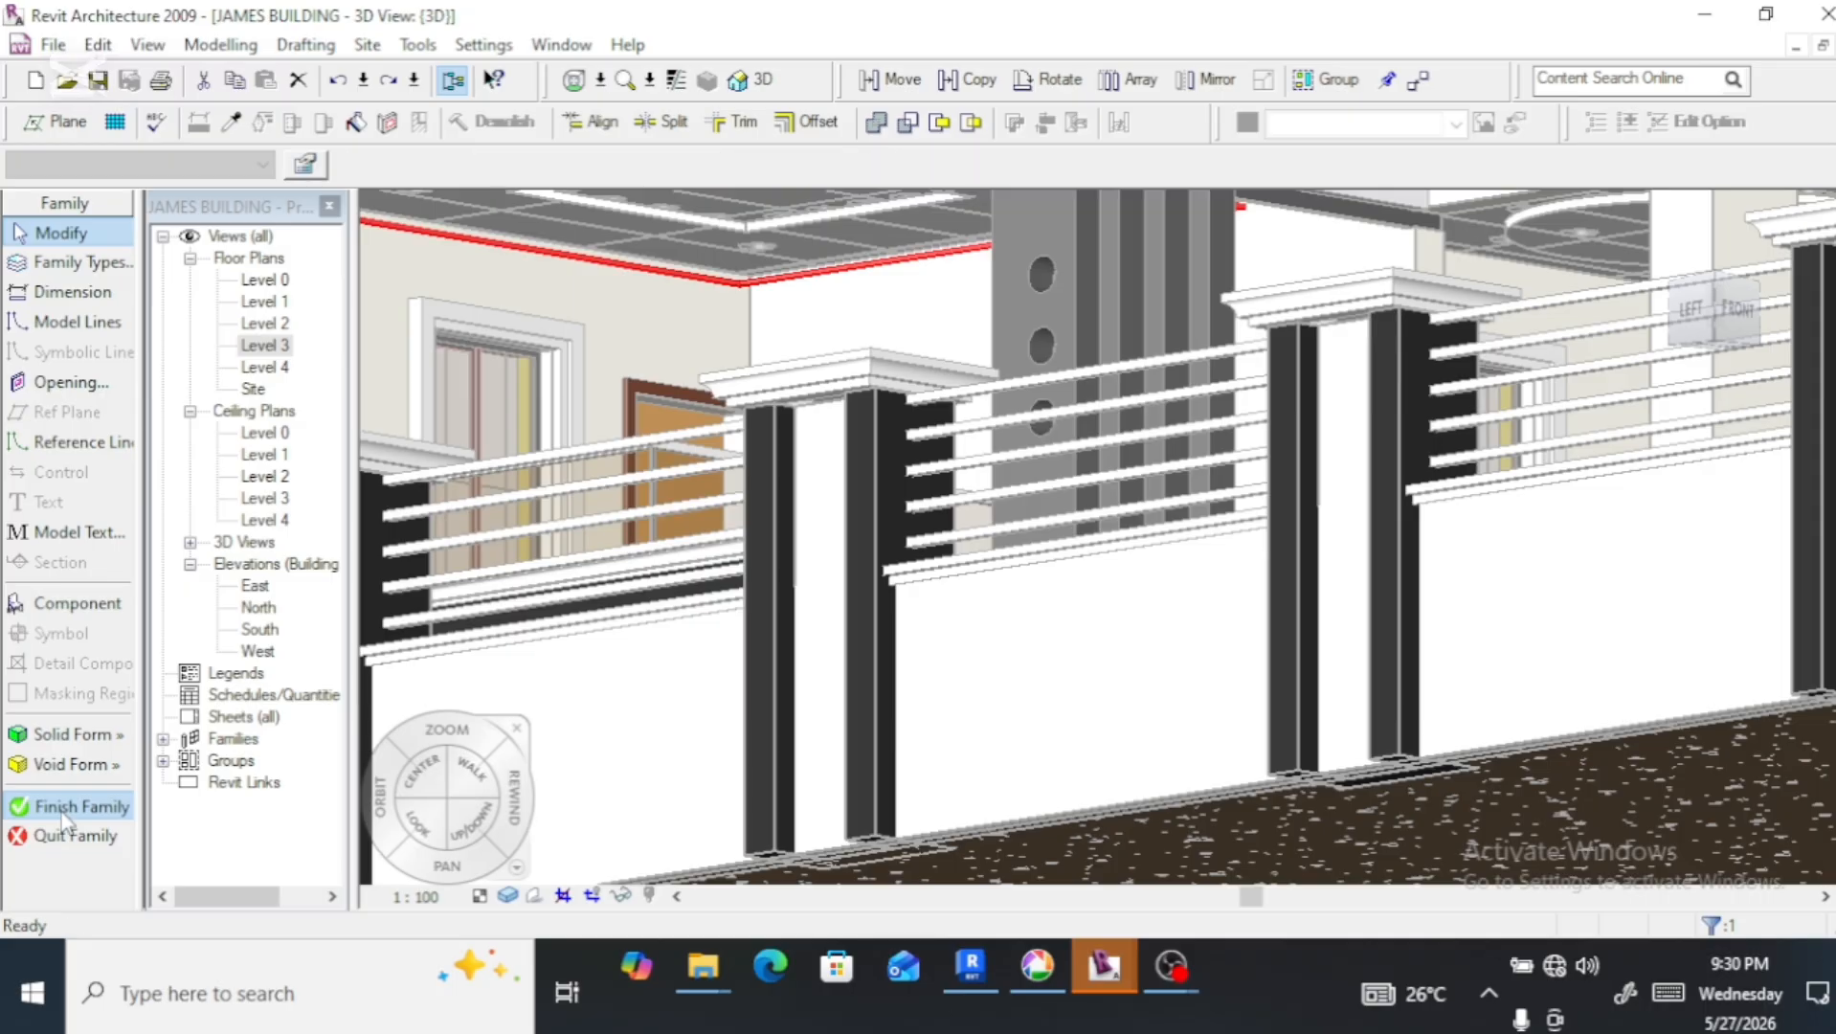
Select the lighting fixture along the recessed ceiling edge in the 3D view and review its instance properties
{"action": "left_click", "coordinate": [737, 289]}
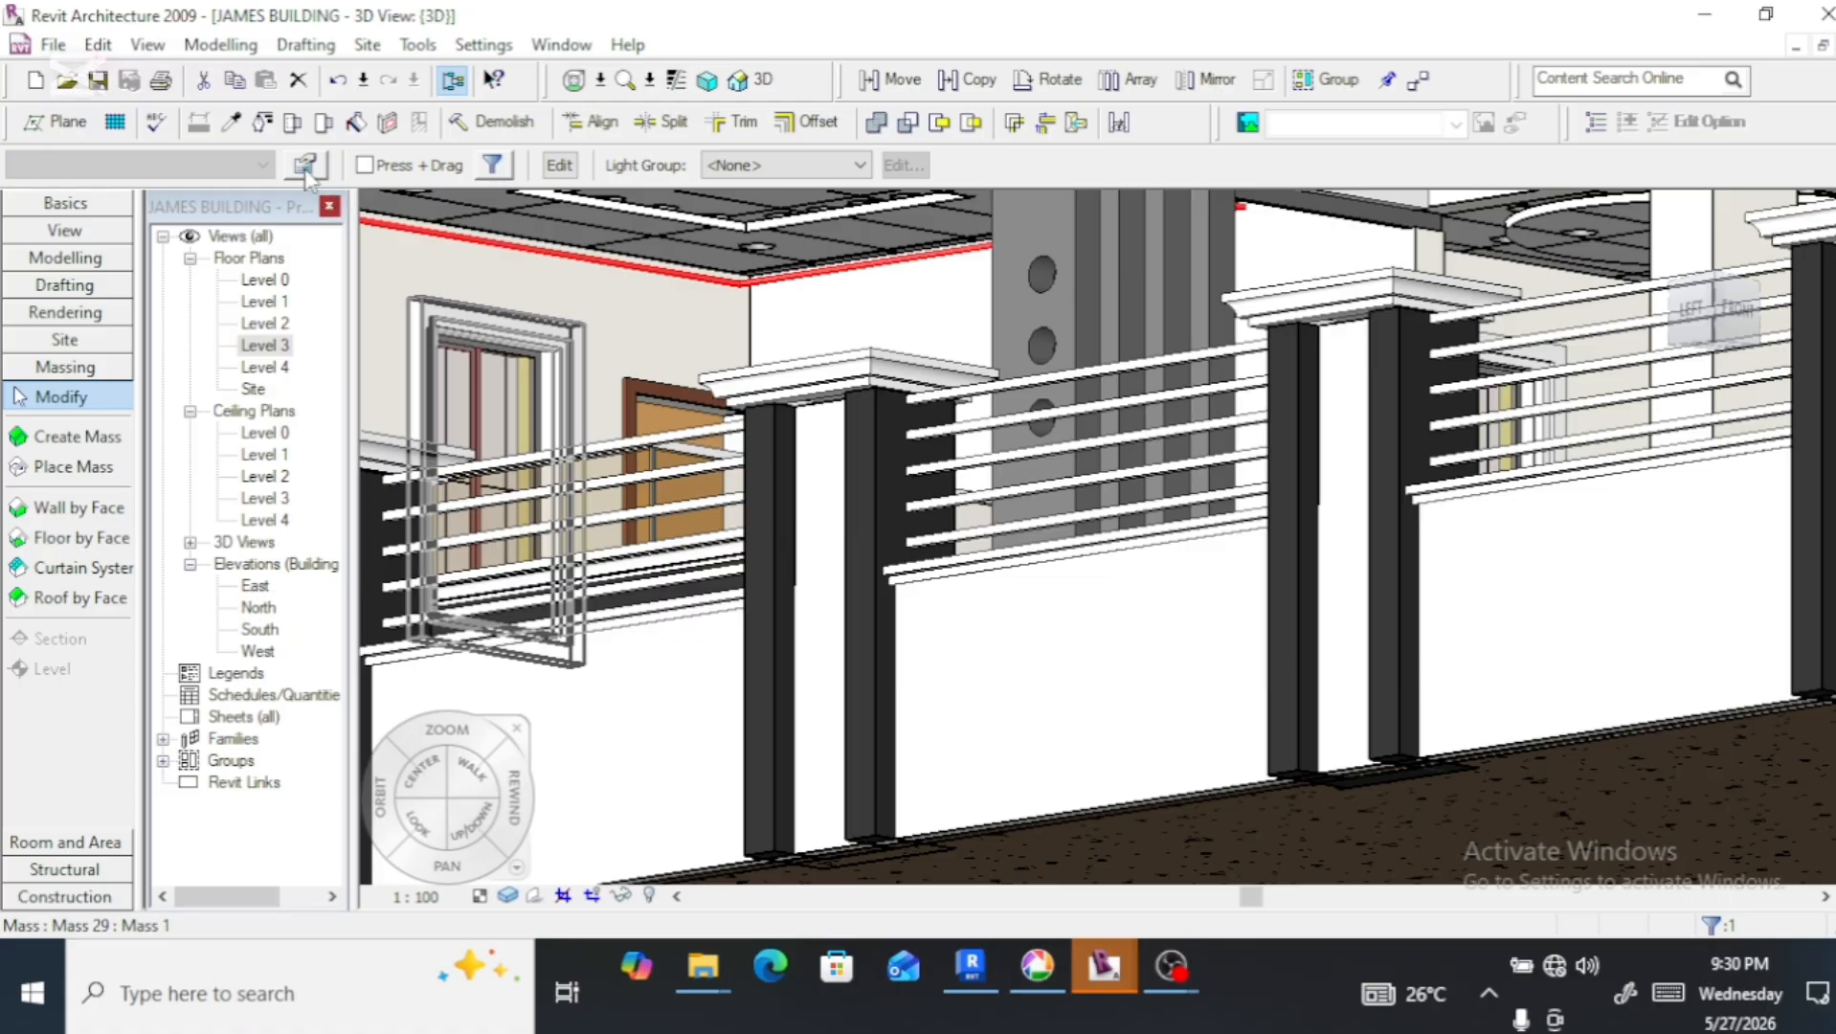
{"action": "left_click", "coordinate": [305, 164]}
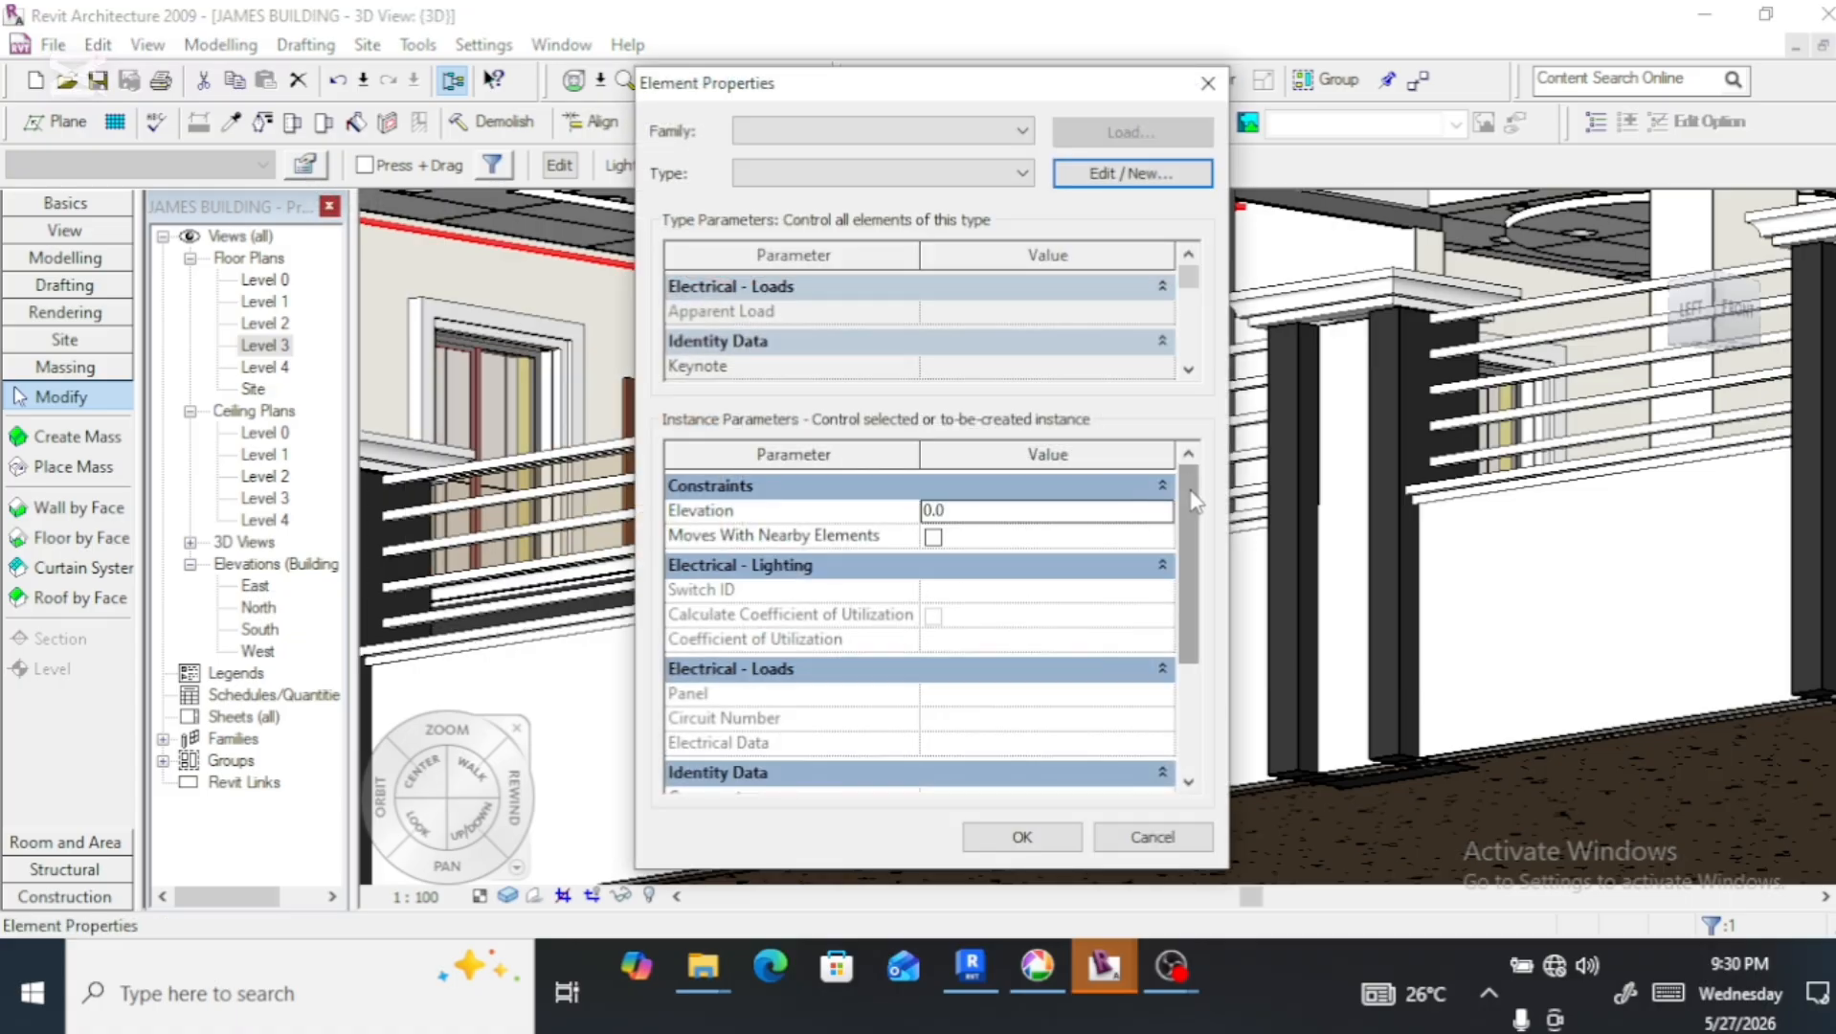
{"action": "mouse_move", "coordinate": [1195, 500]}
{"action": "left_mouse_down"}
{"action": "mouse_move", "coordinate": [1202, 610]}
{"action": "mouse_move", "coordinate": [1193, 502]}
{"action": "left_mouse_up"}
{"action": "left_click", "coordinate": [1022, 839]}
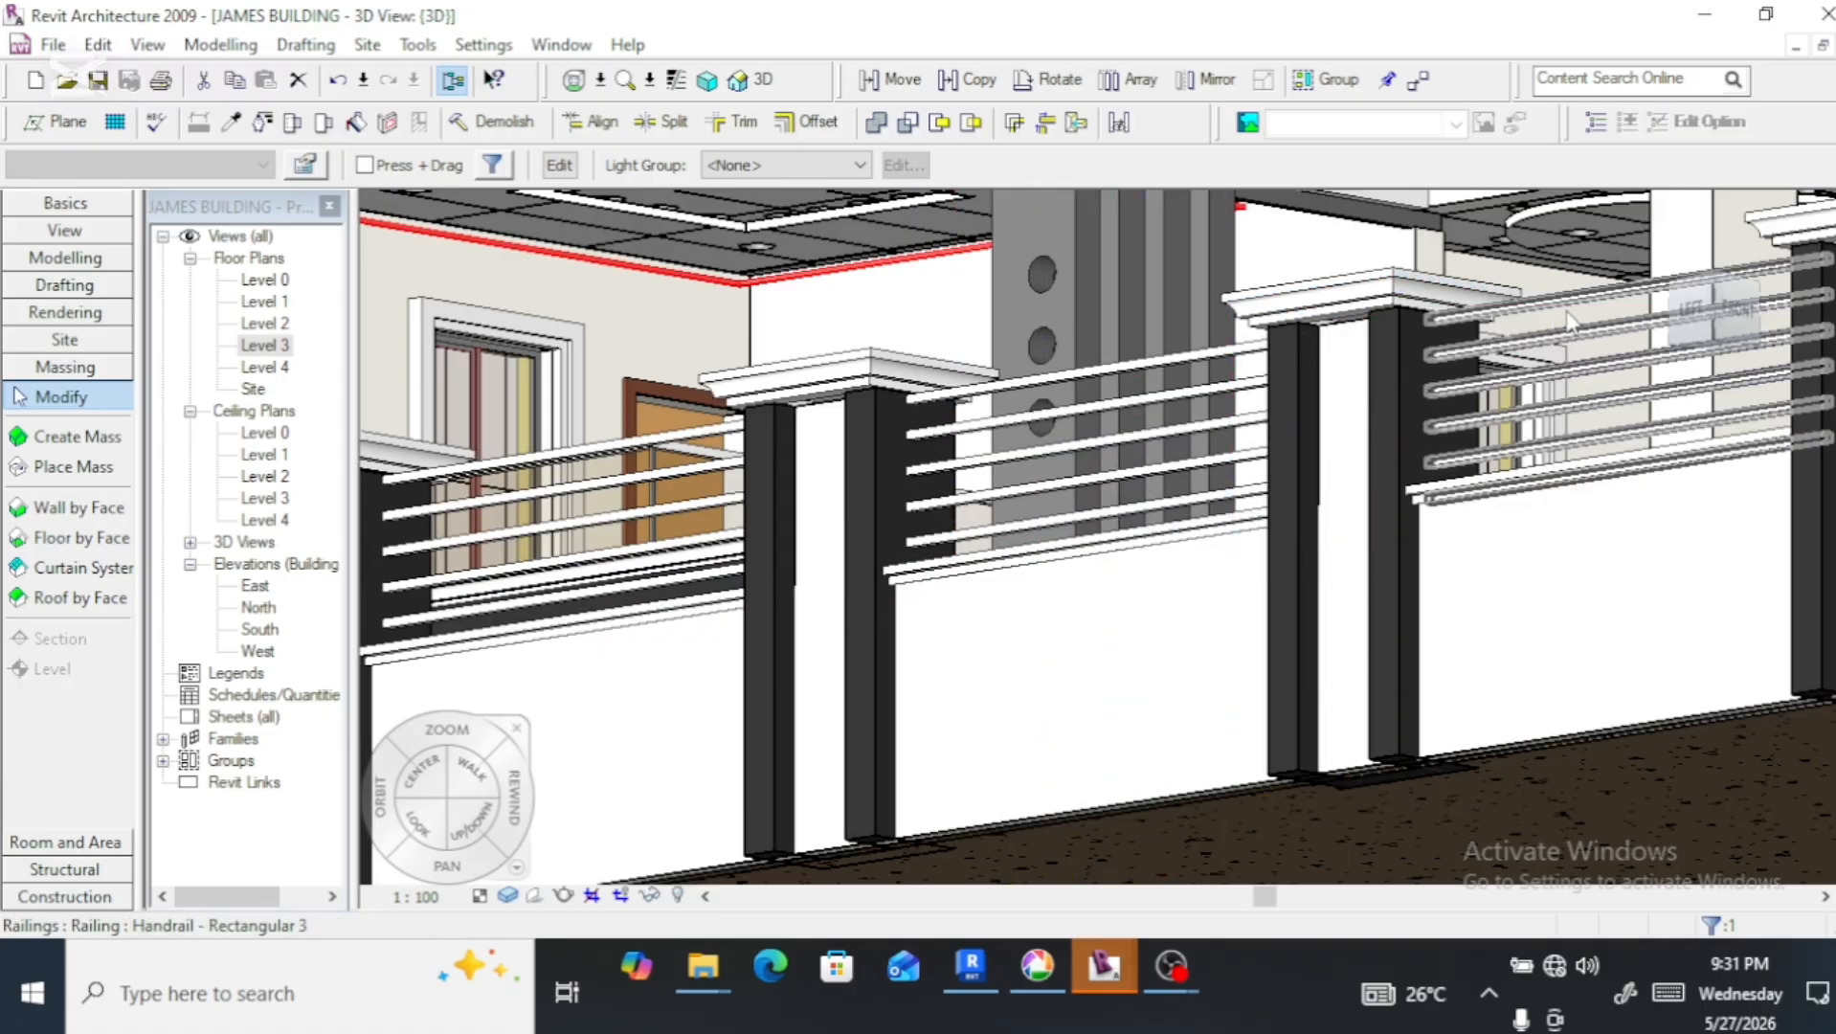
Look for the lighting fixture in the South elevation and the Level 2 and Level 3 floor plans
{"action": "left_click", "coordinate": [775, 324]}
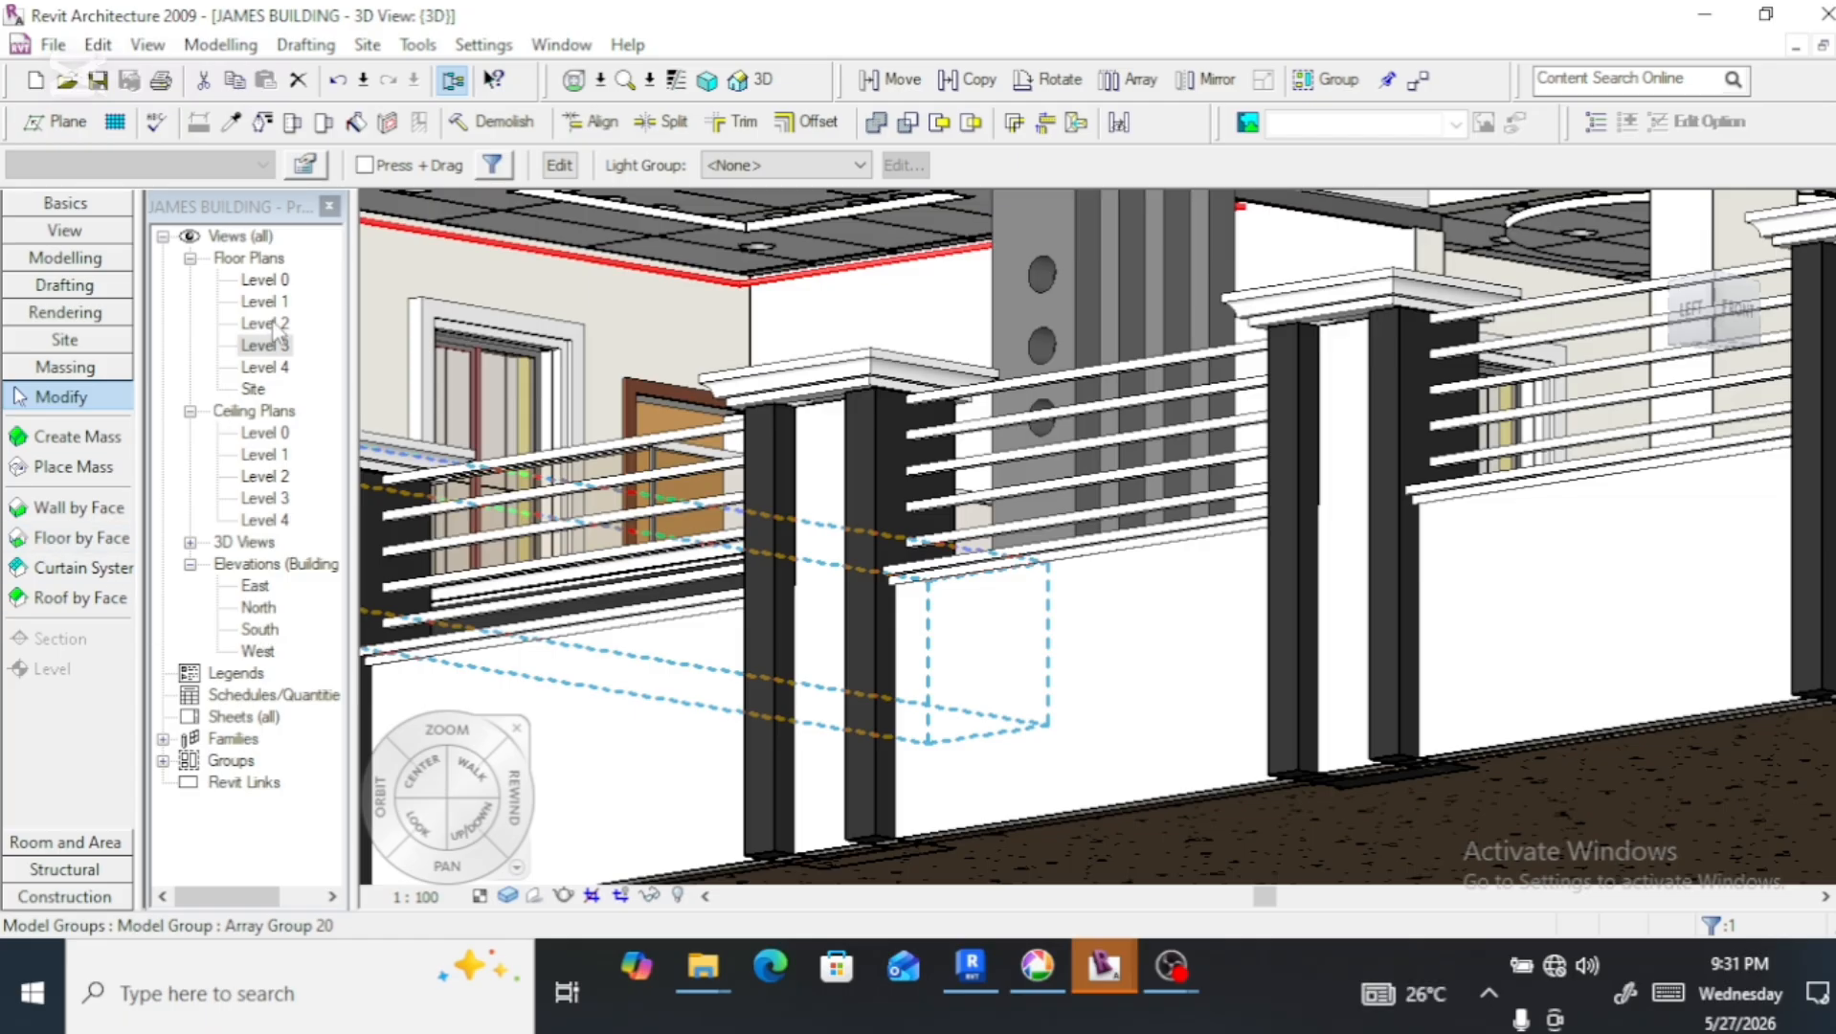
{"action": "double_click", "coordinate": [261, 346]}
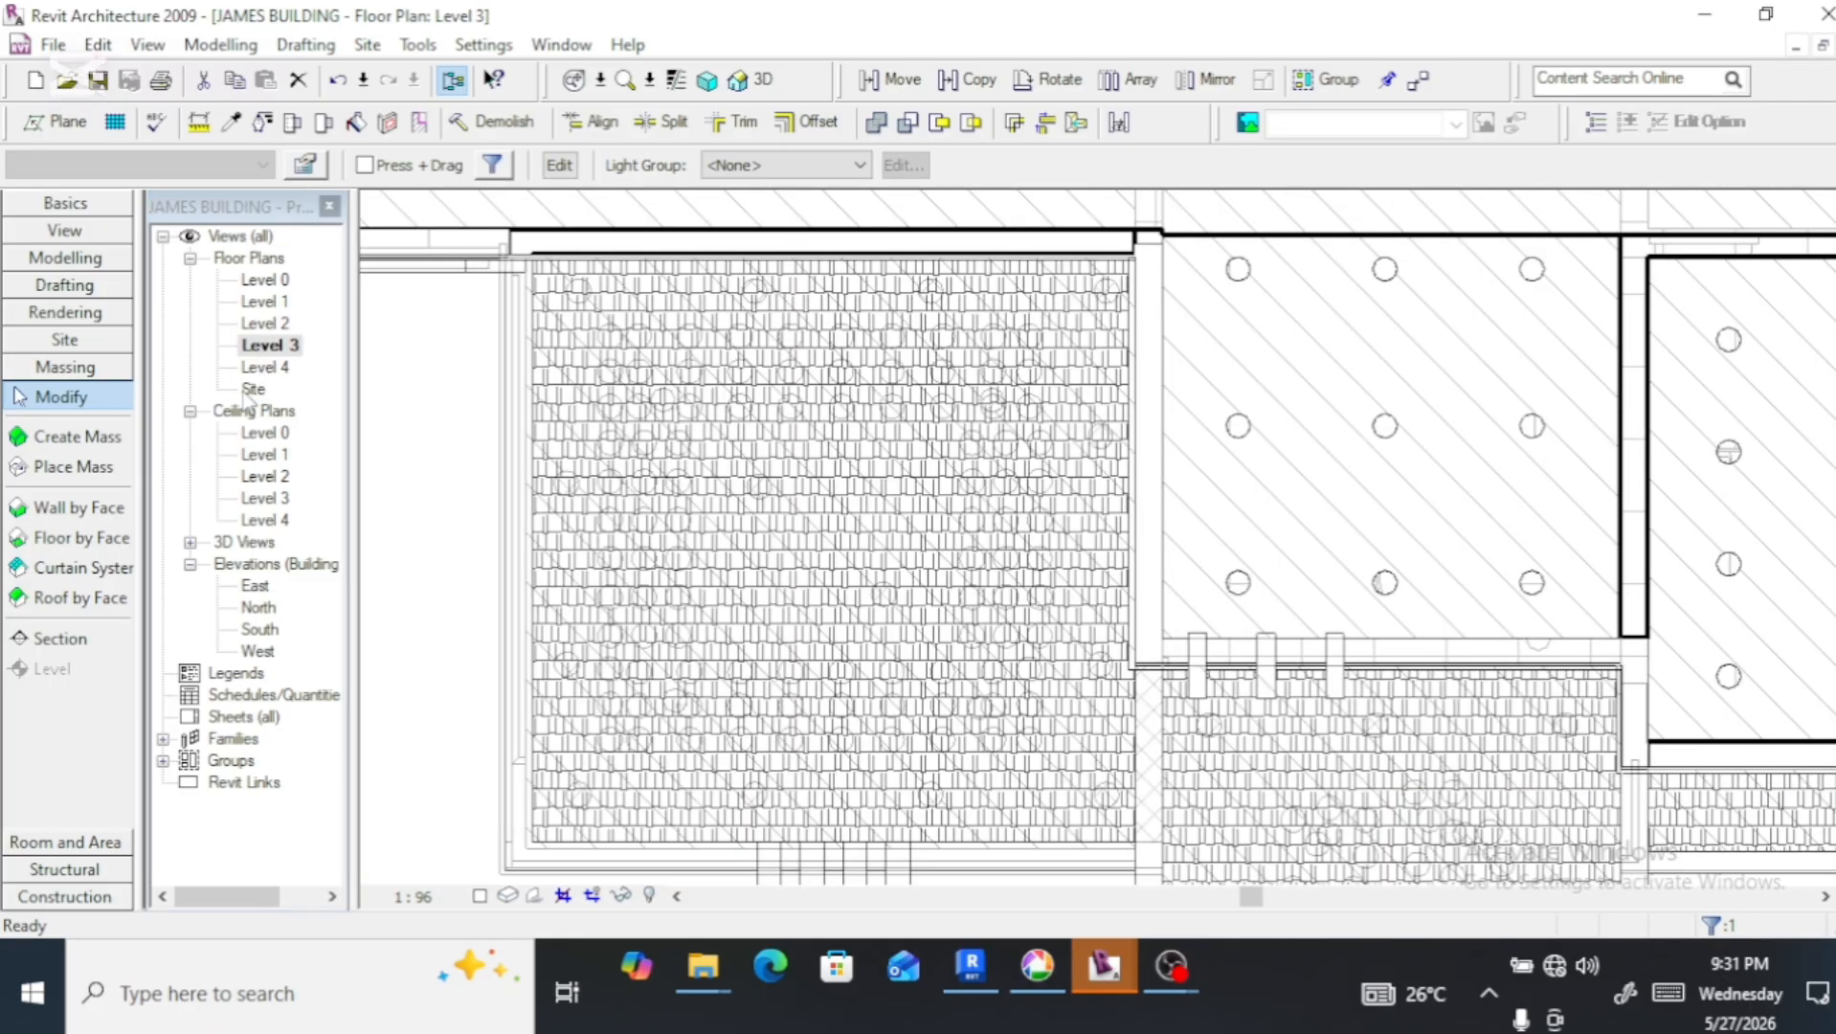
{"action": "double_click", "coordinate": [260, 631]}
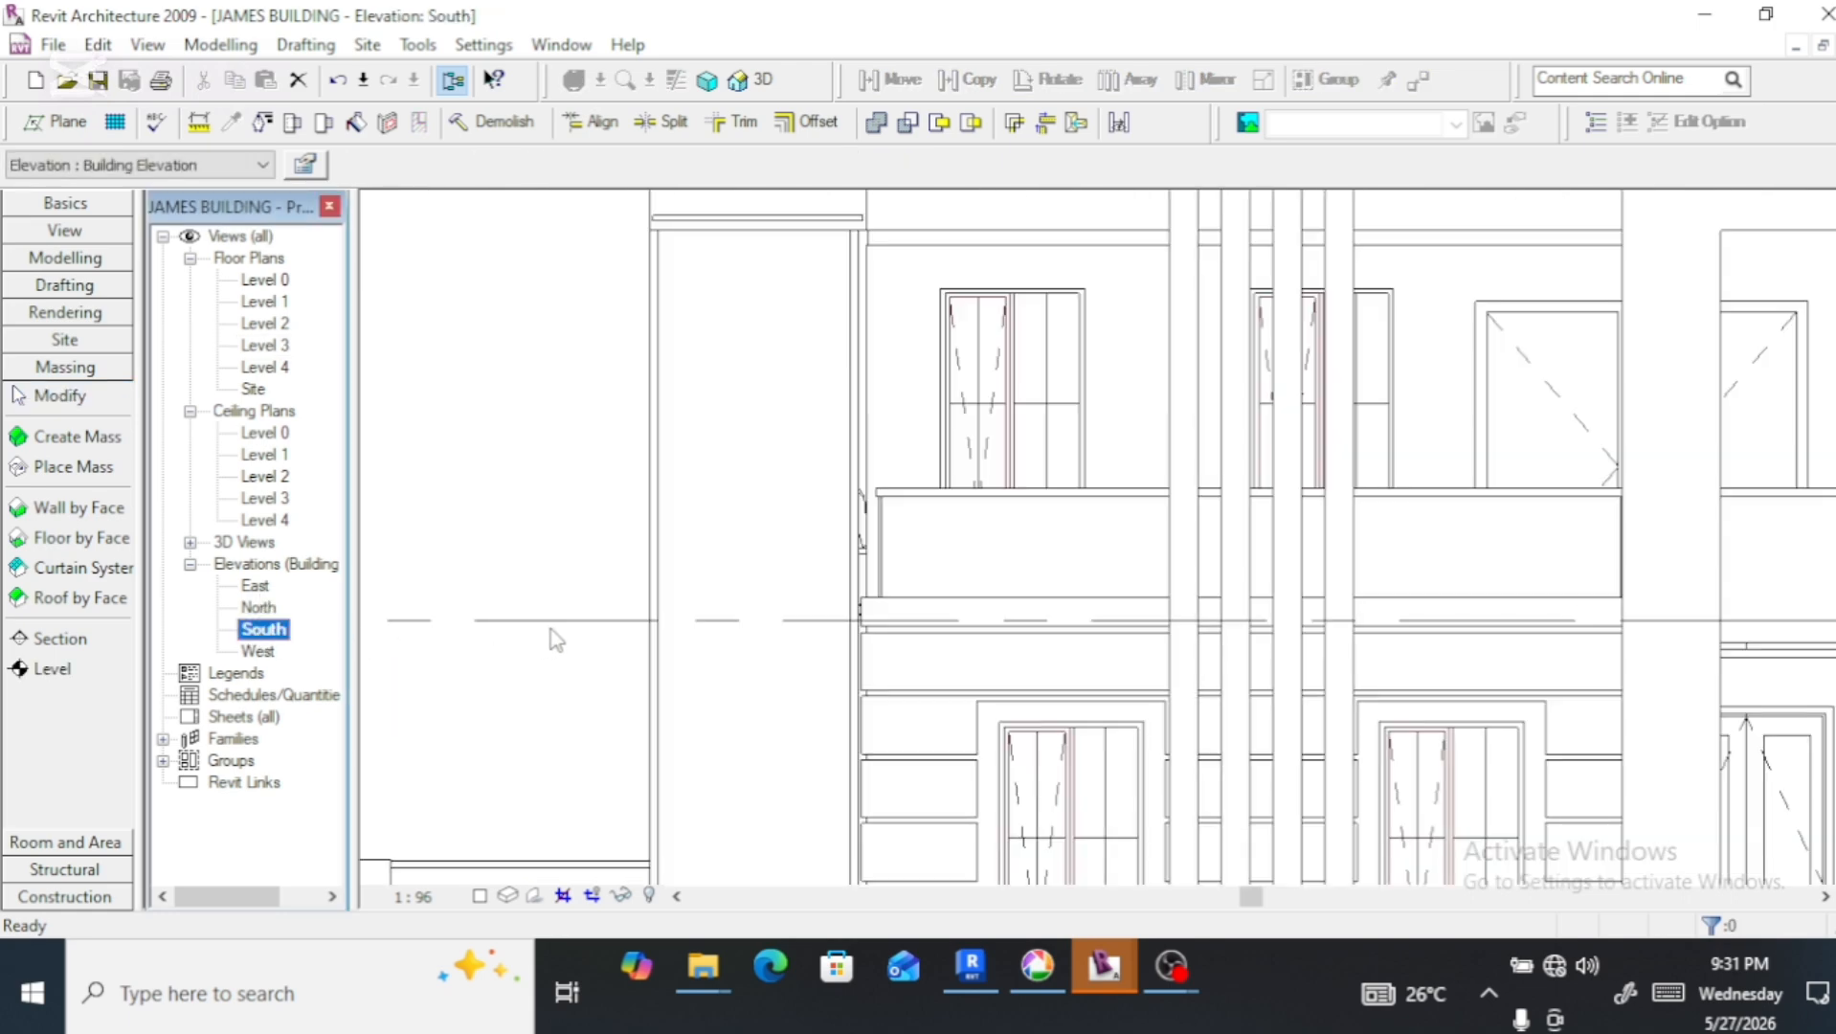
{"action": "scroll", "coordinate": [914, 694], "scroll_direction": "down", "scroll_amount": 4}
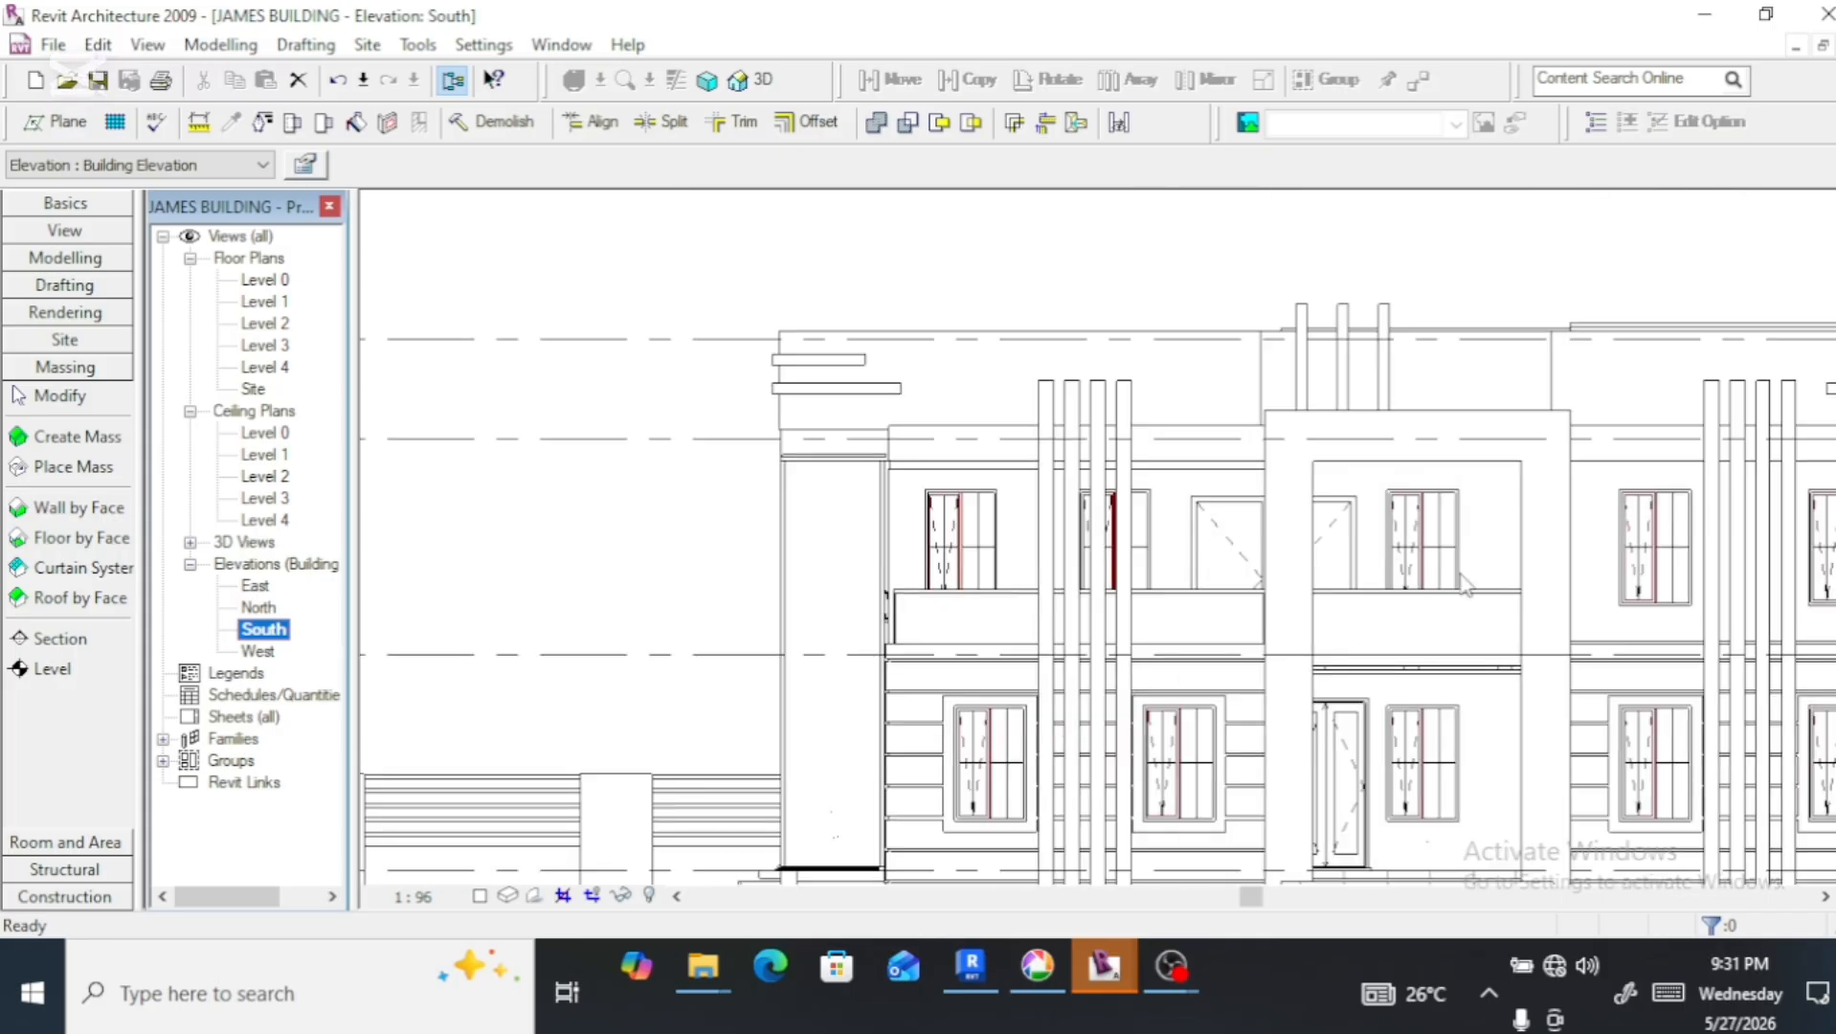
{"action": "scroll", "coordinate": [1274, 485], "scroll_direction": "up", "scroll_amount": 2}
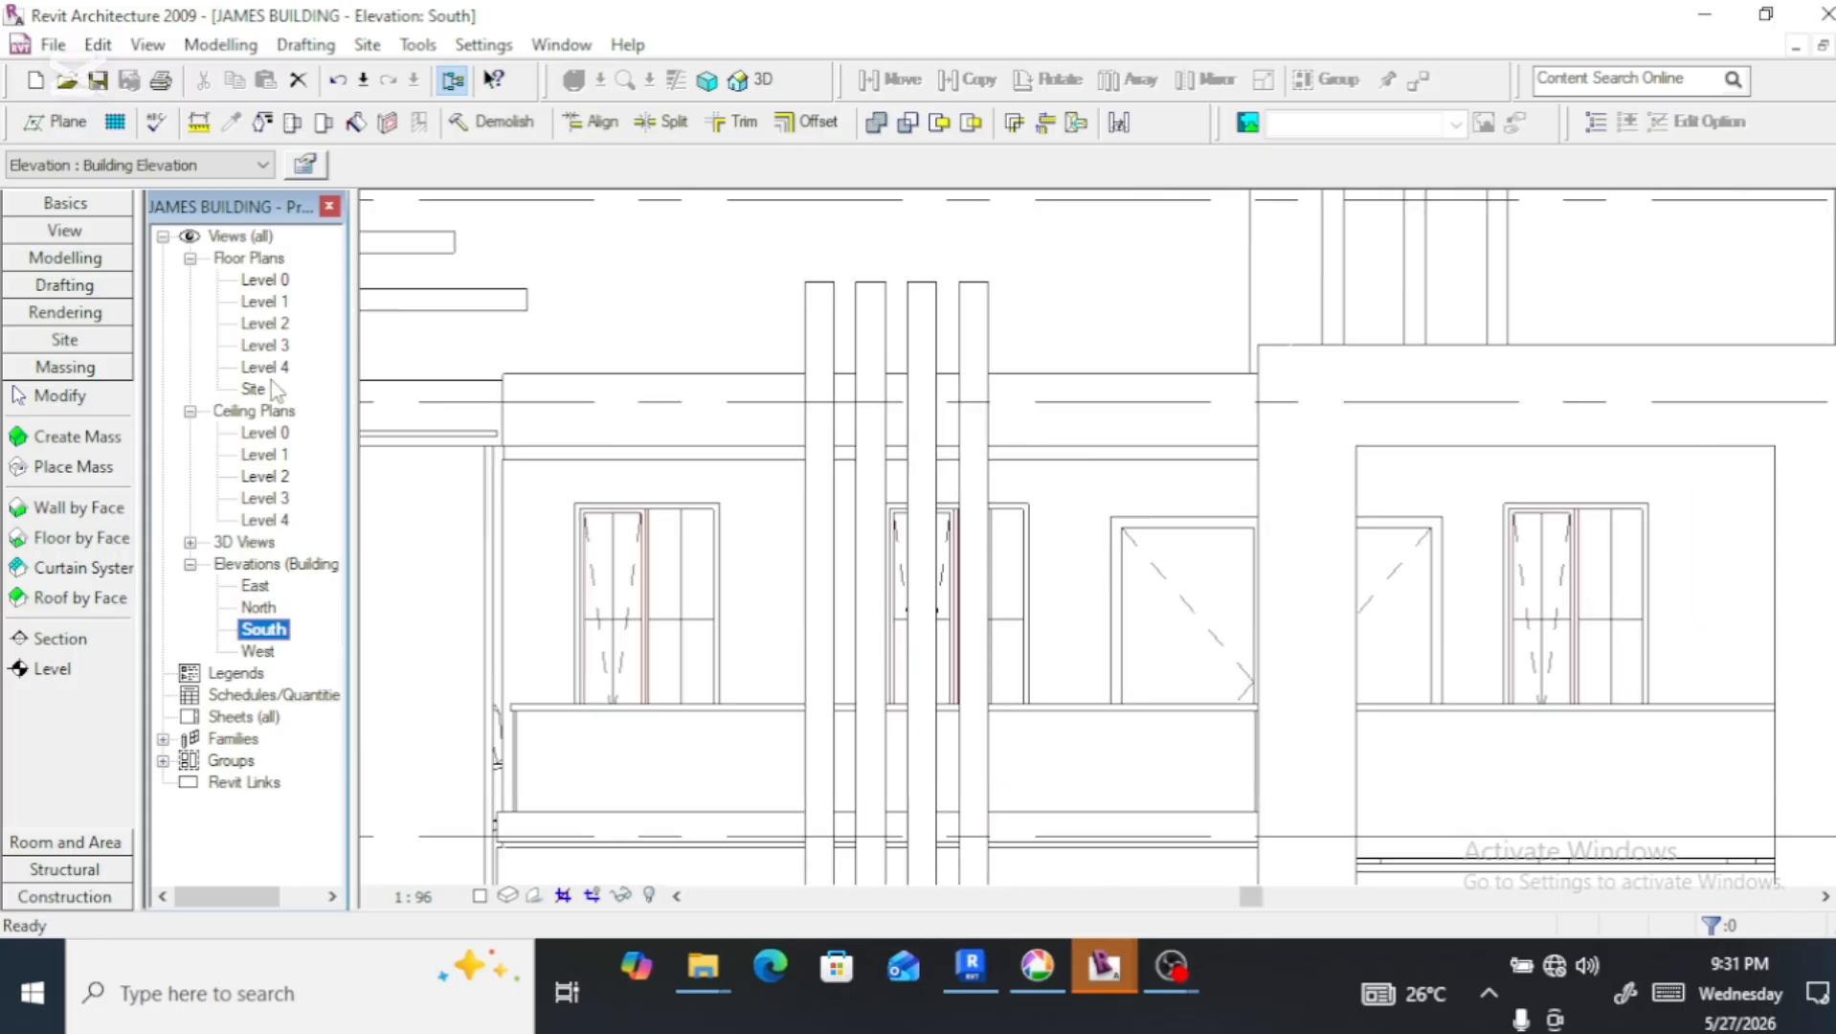
{"action": "double_click", "coordinate": [263, 323]}
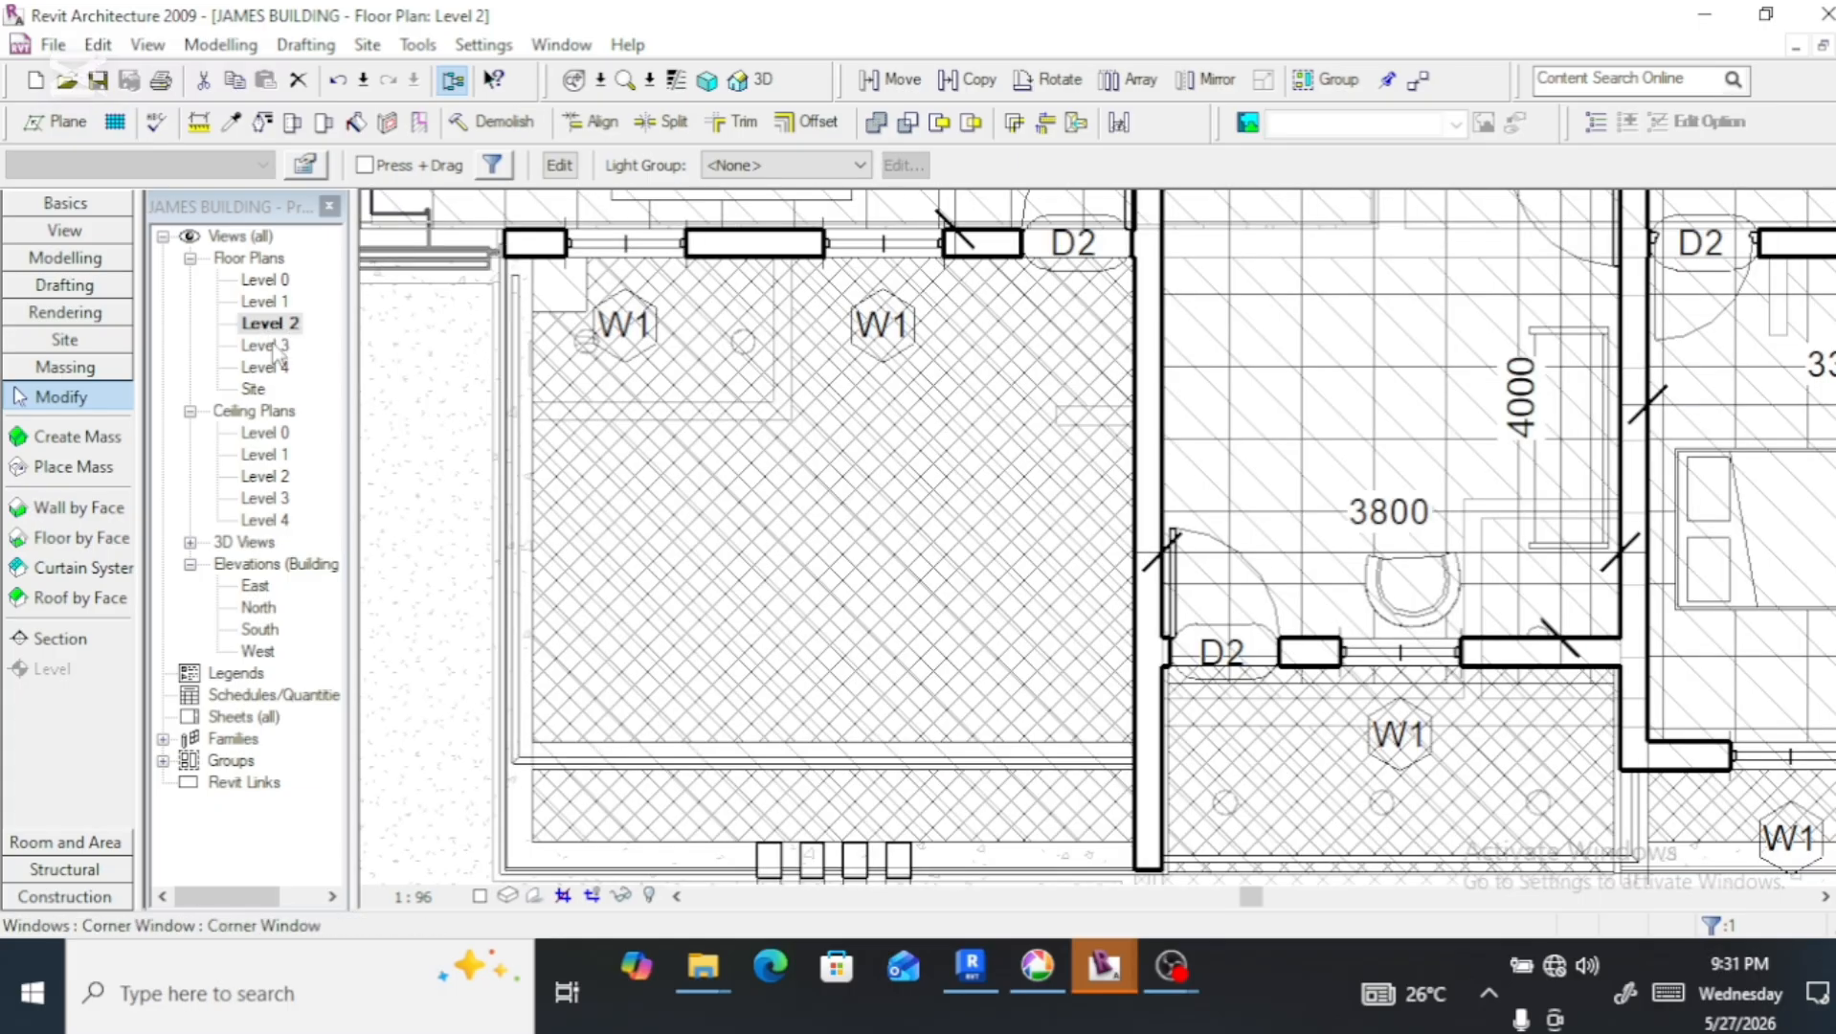
{"action": "double_click", "coordinate": [269, 345]}
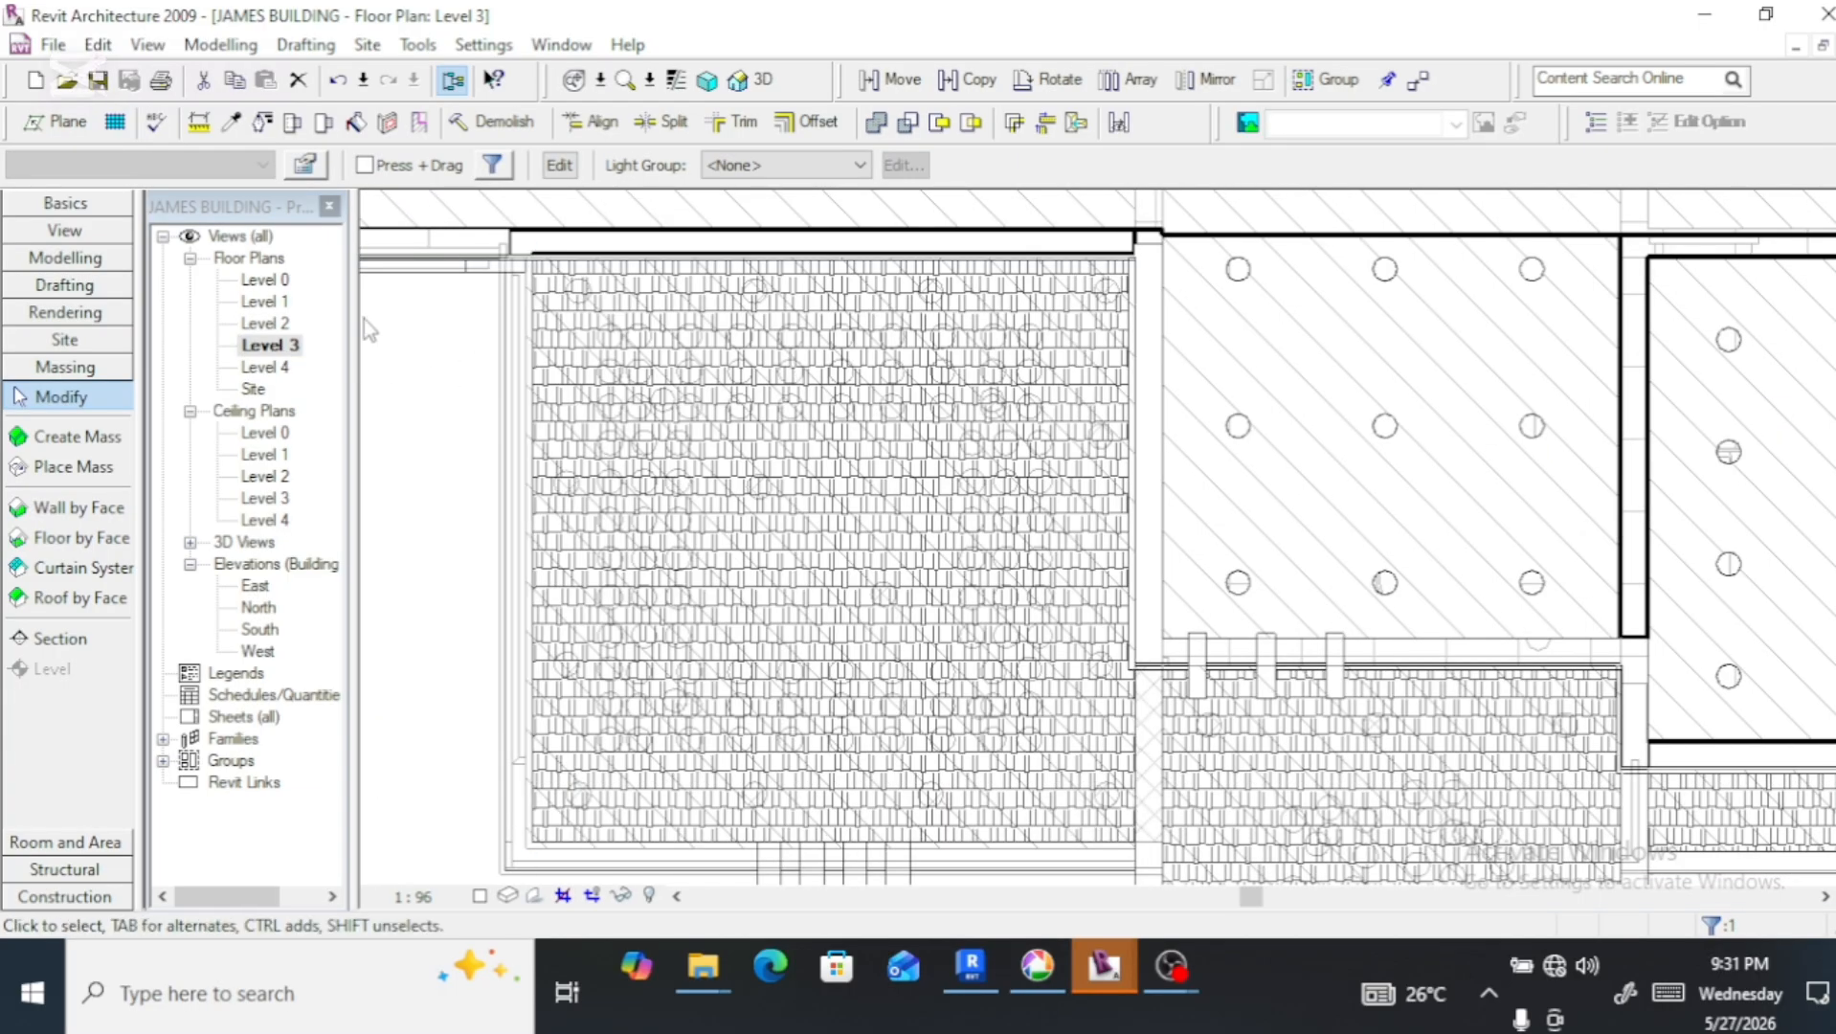
Select the lighting fixture at the ceiling edge in the 3D view and nudge it slightly down in the South elevation
{"action": "left_click", "coordinate": [756, 80]}
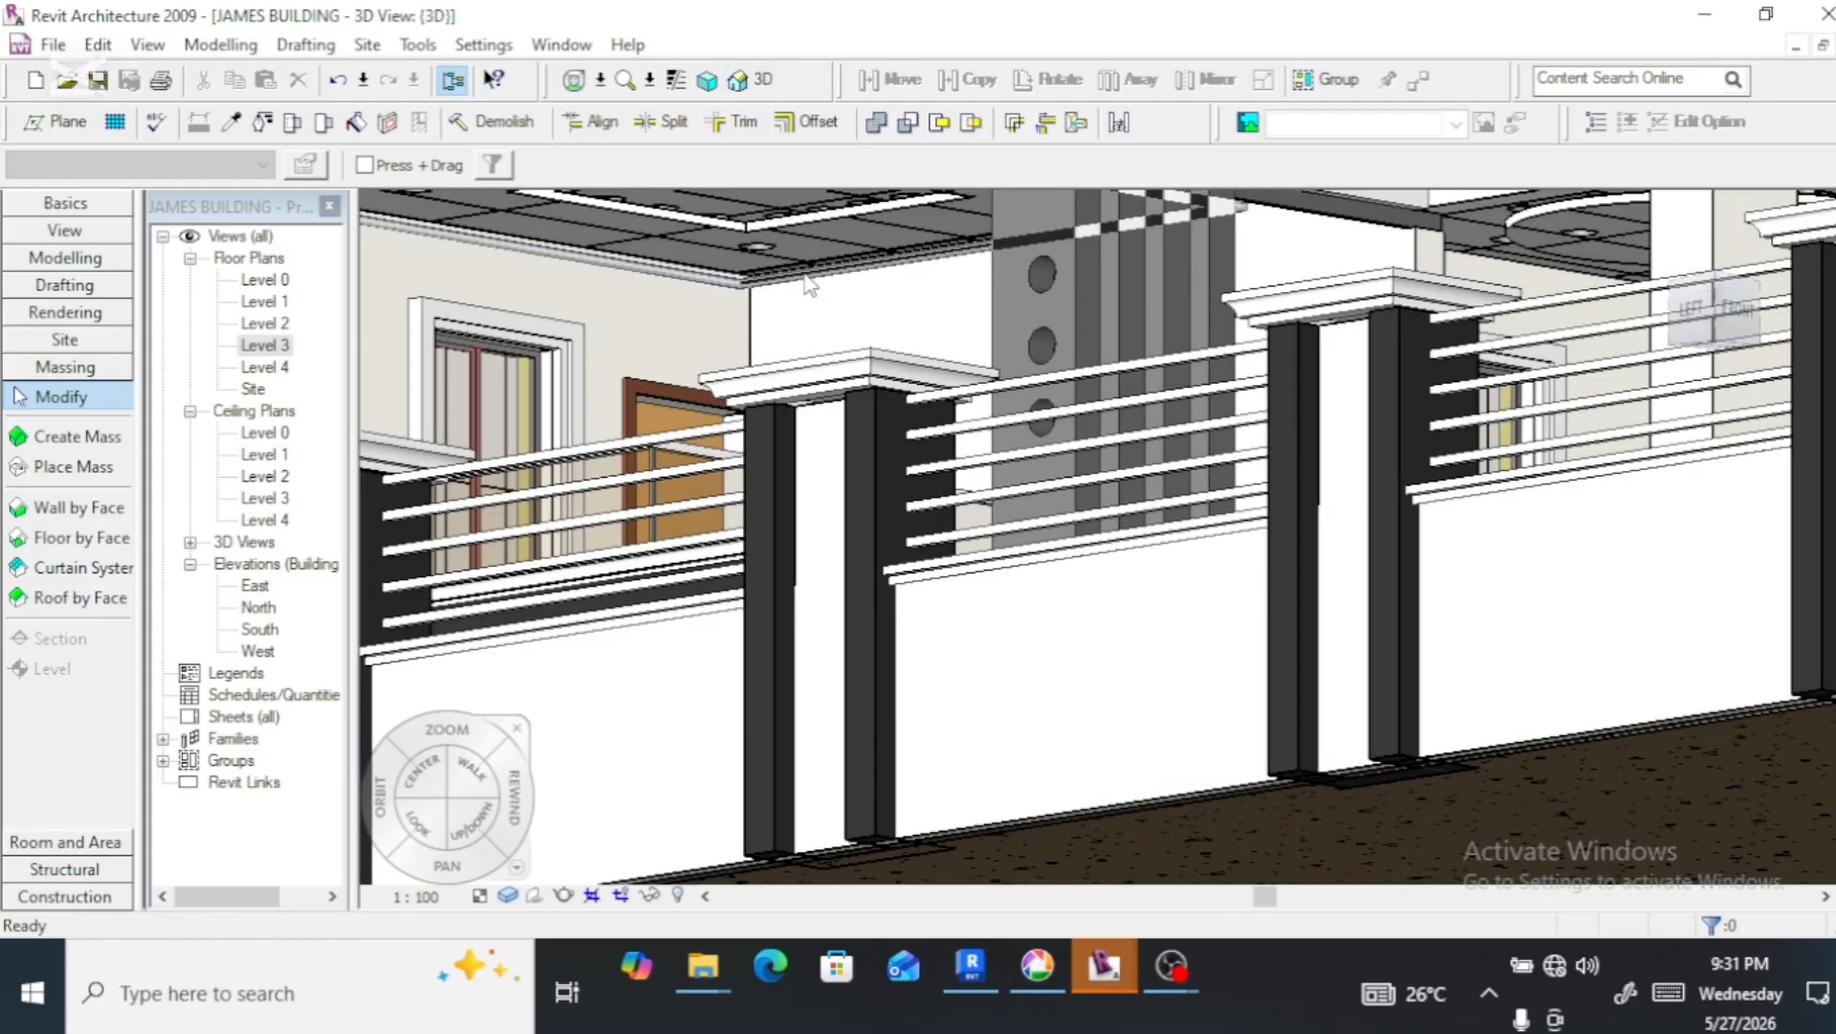
{"action": "left_click", "coordinate": [719, 289]}
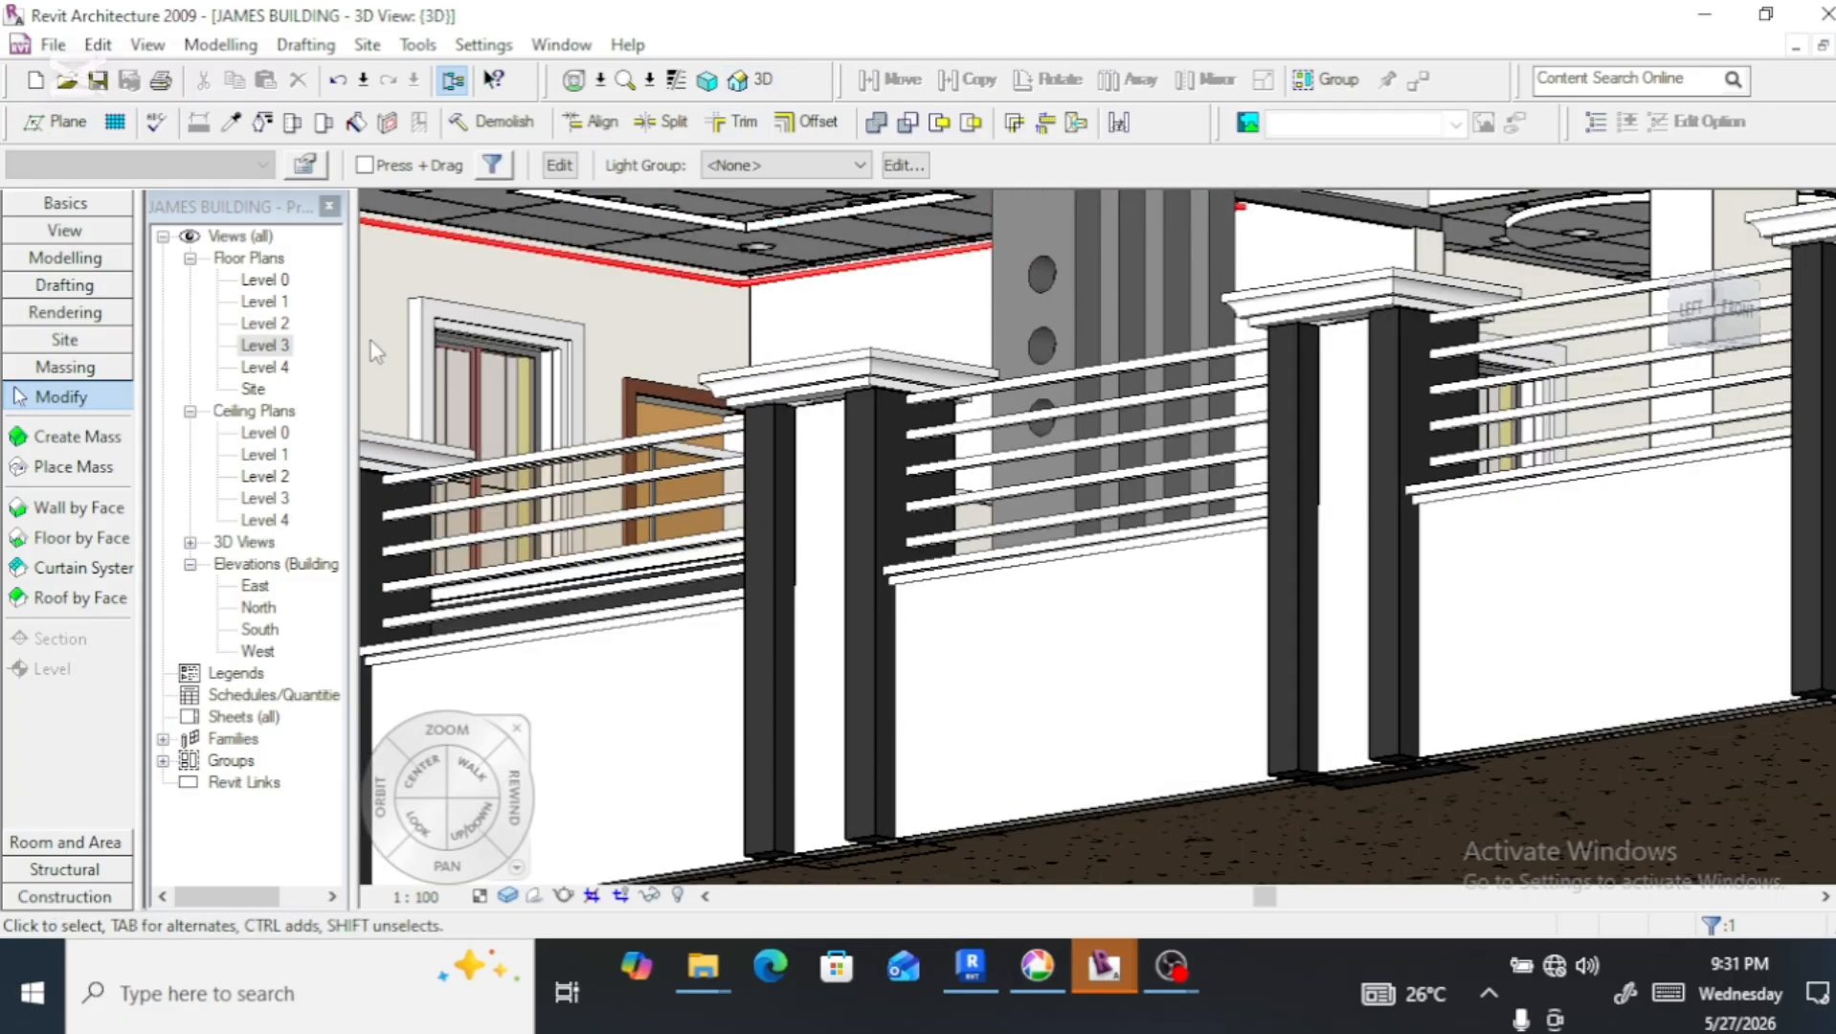
{"action": "double_click", "coordinate": [262, 632]}
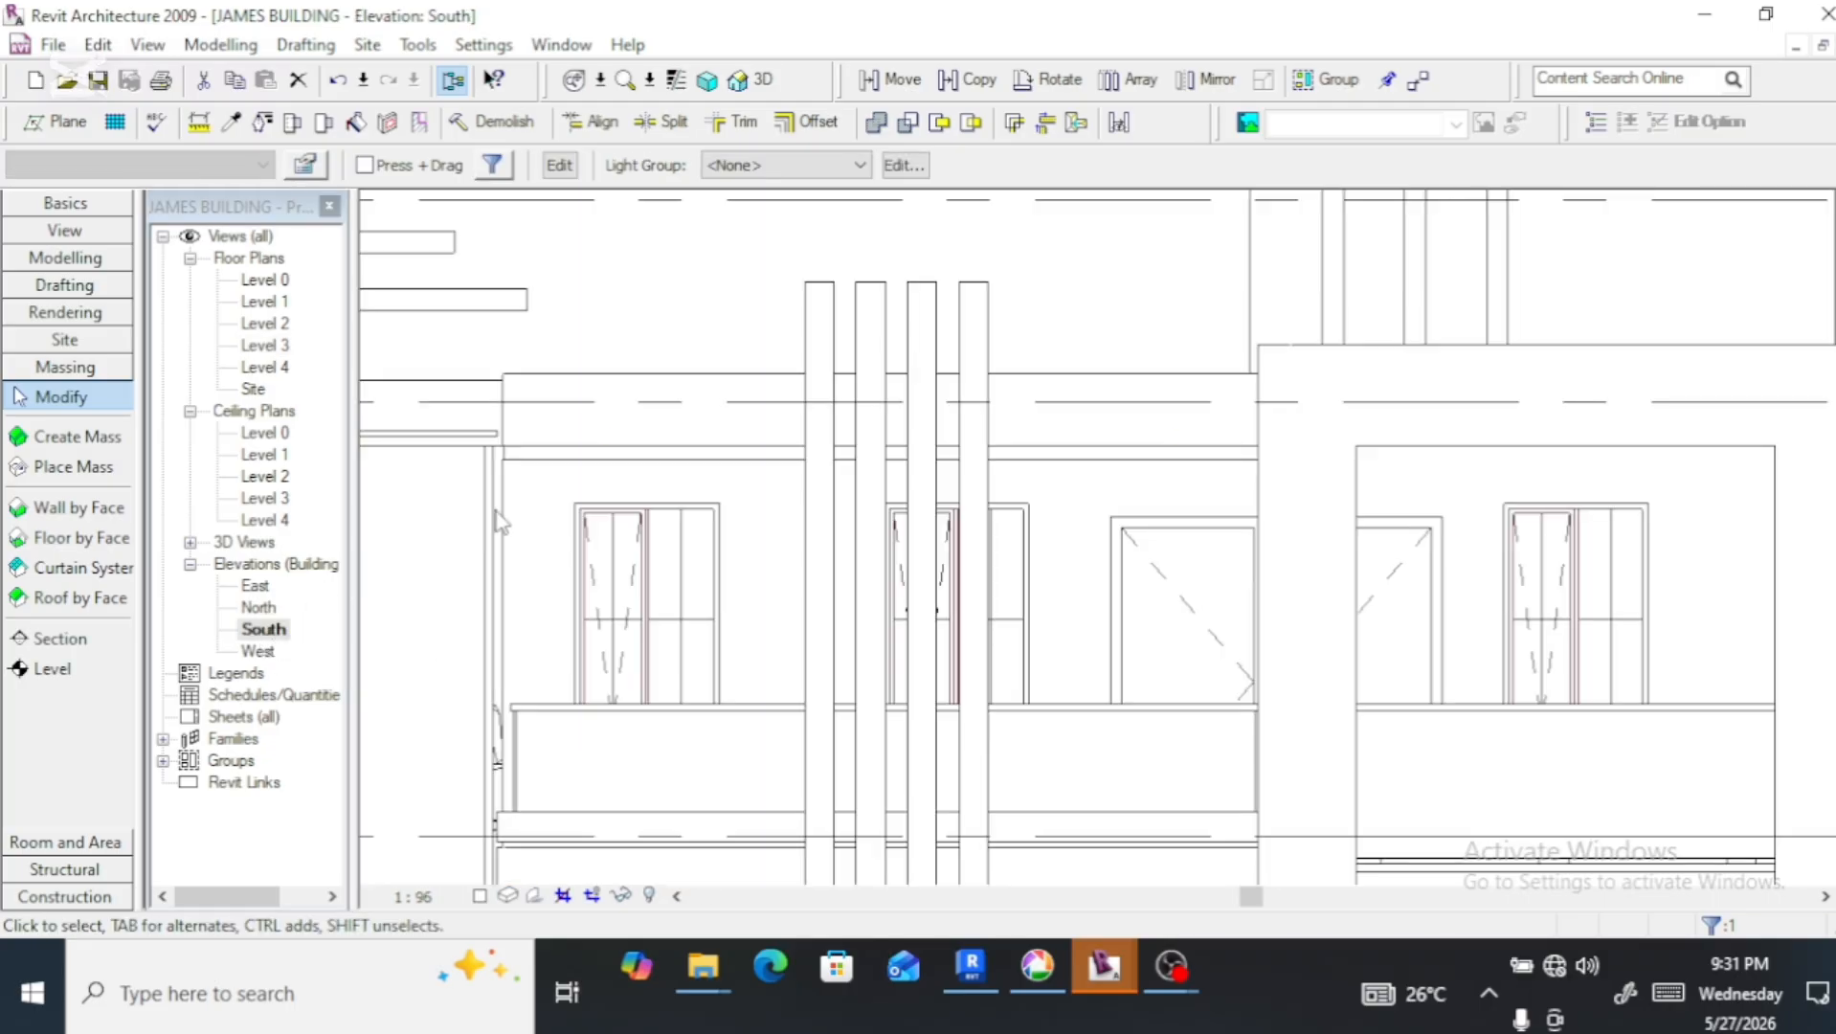
{"action": "scroll", "coordinate": [641, 553], "scroll_direction": "down", "scroll_amount": 1}
{"action": "scroll", "coordinate": [642, 553], "scroll_direction": "down", "scroll_amount": 2}
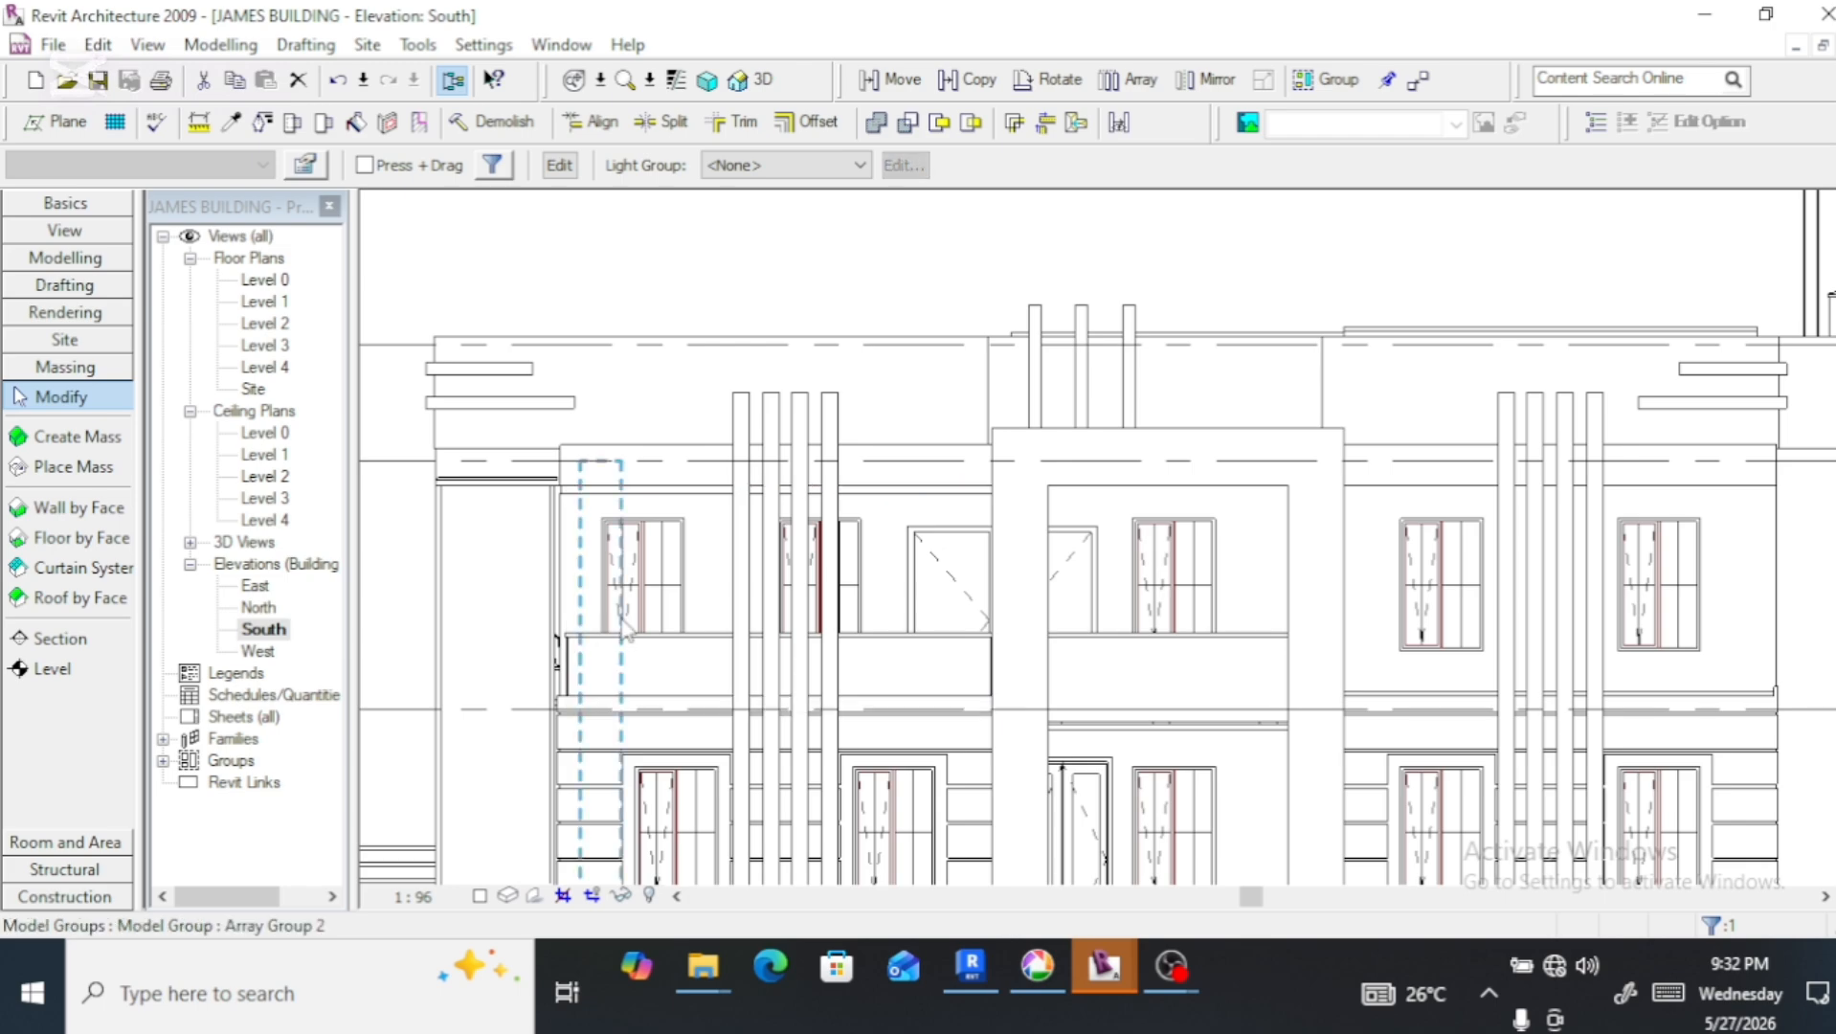
{"action": "left_click", "coordinate": [643, 497]}
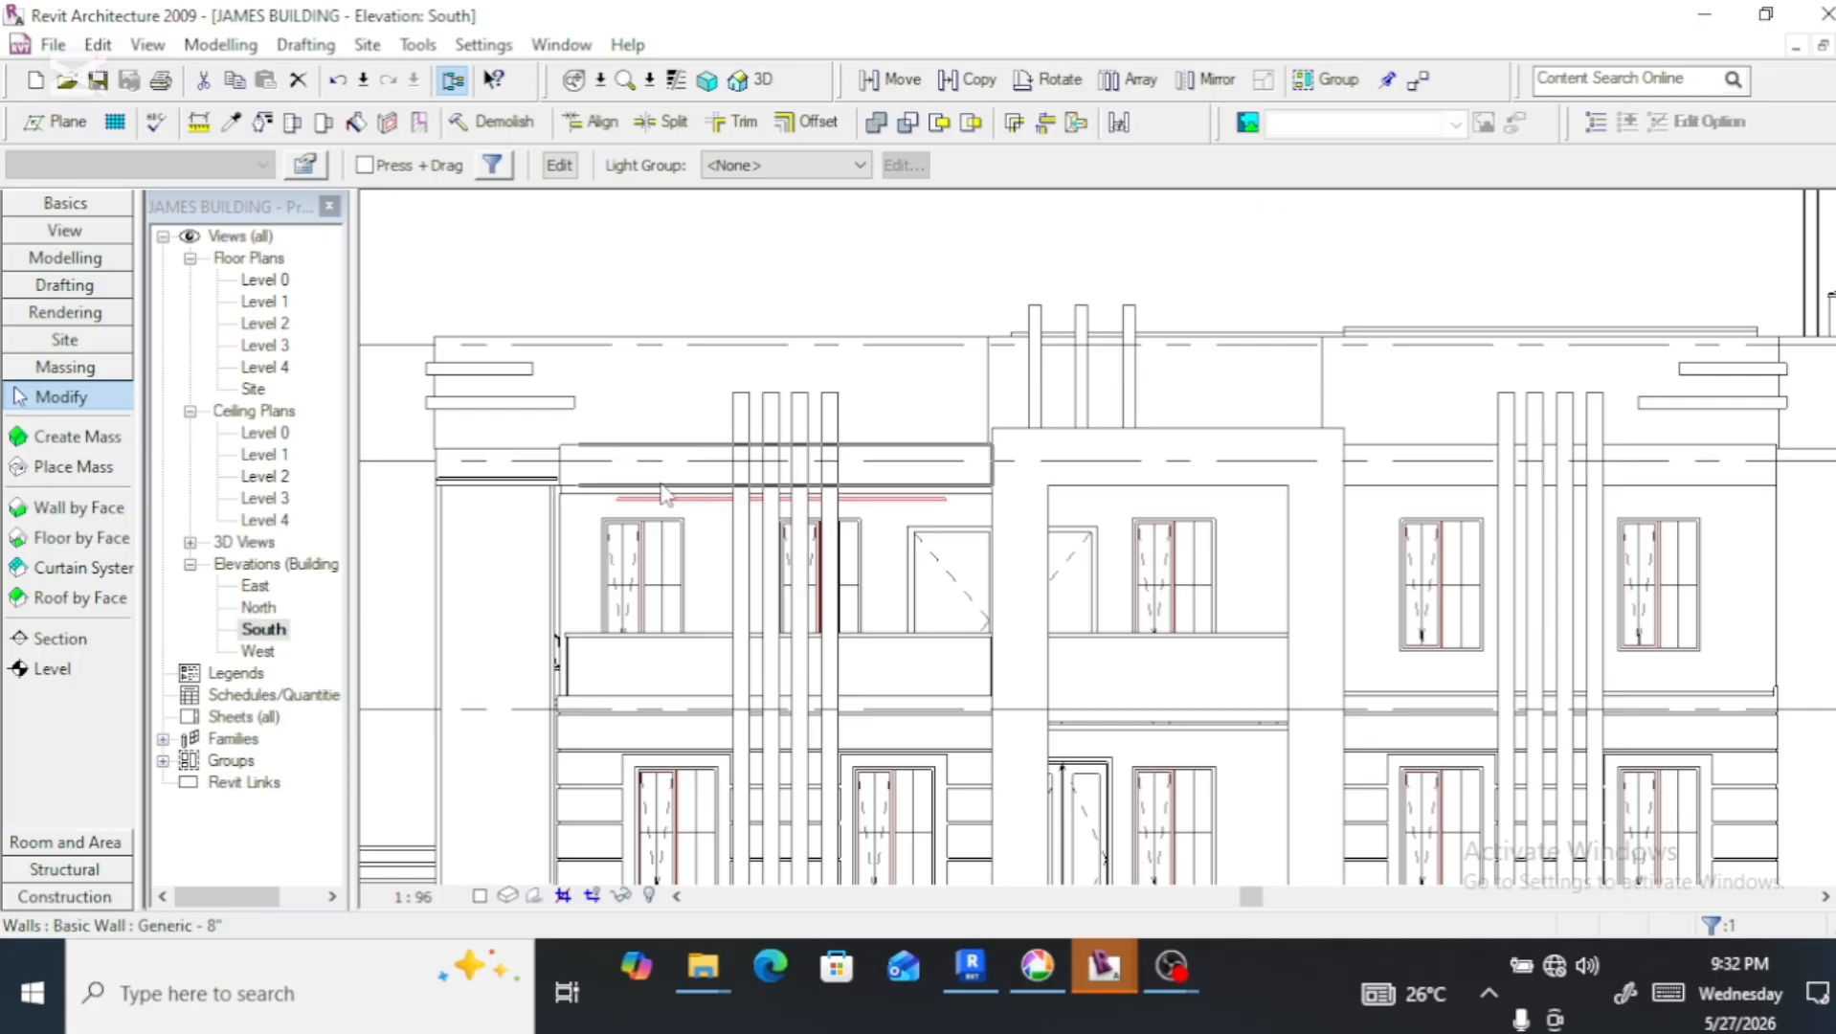
{"action": "scroll", "coordinate": [639, 509], "scroll_direction": "up", "scroll_amount": 5}
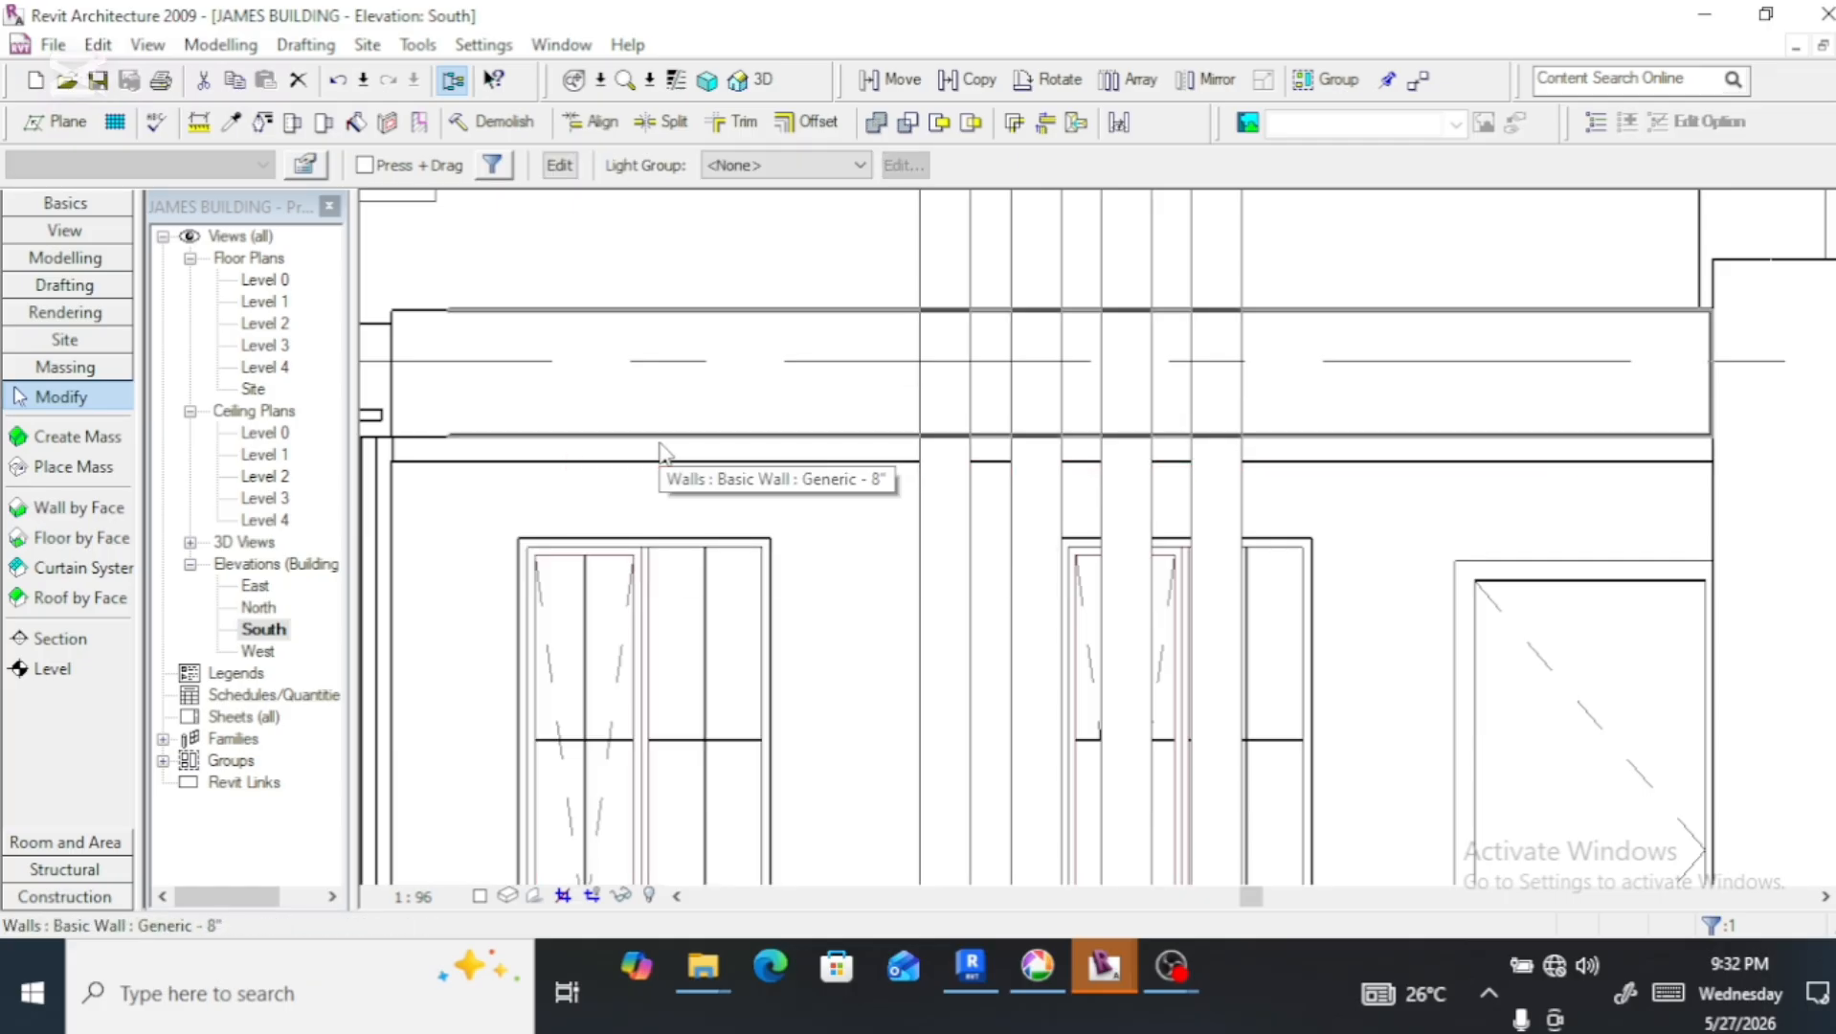
{"action": "key", "text": "Escape"}
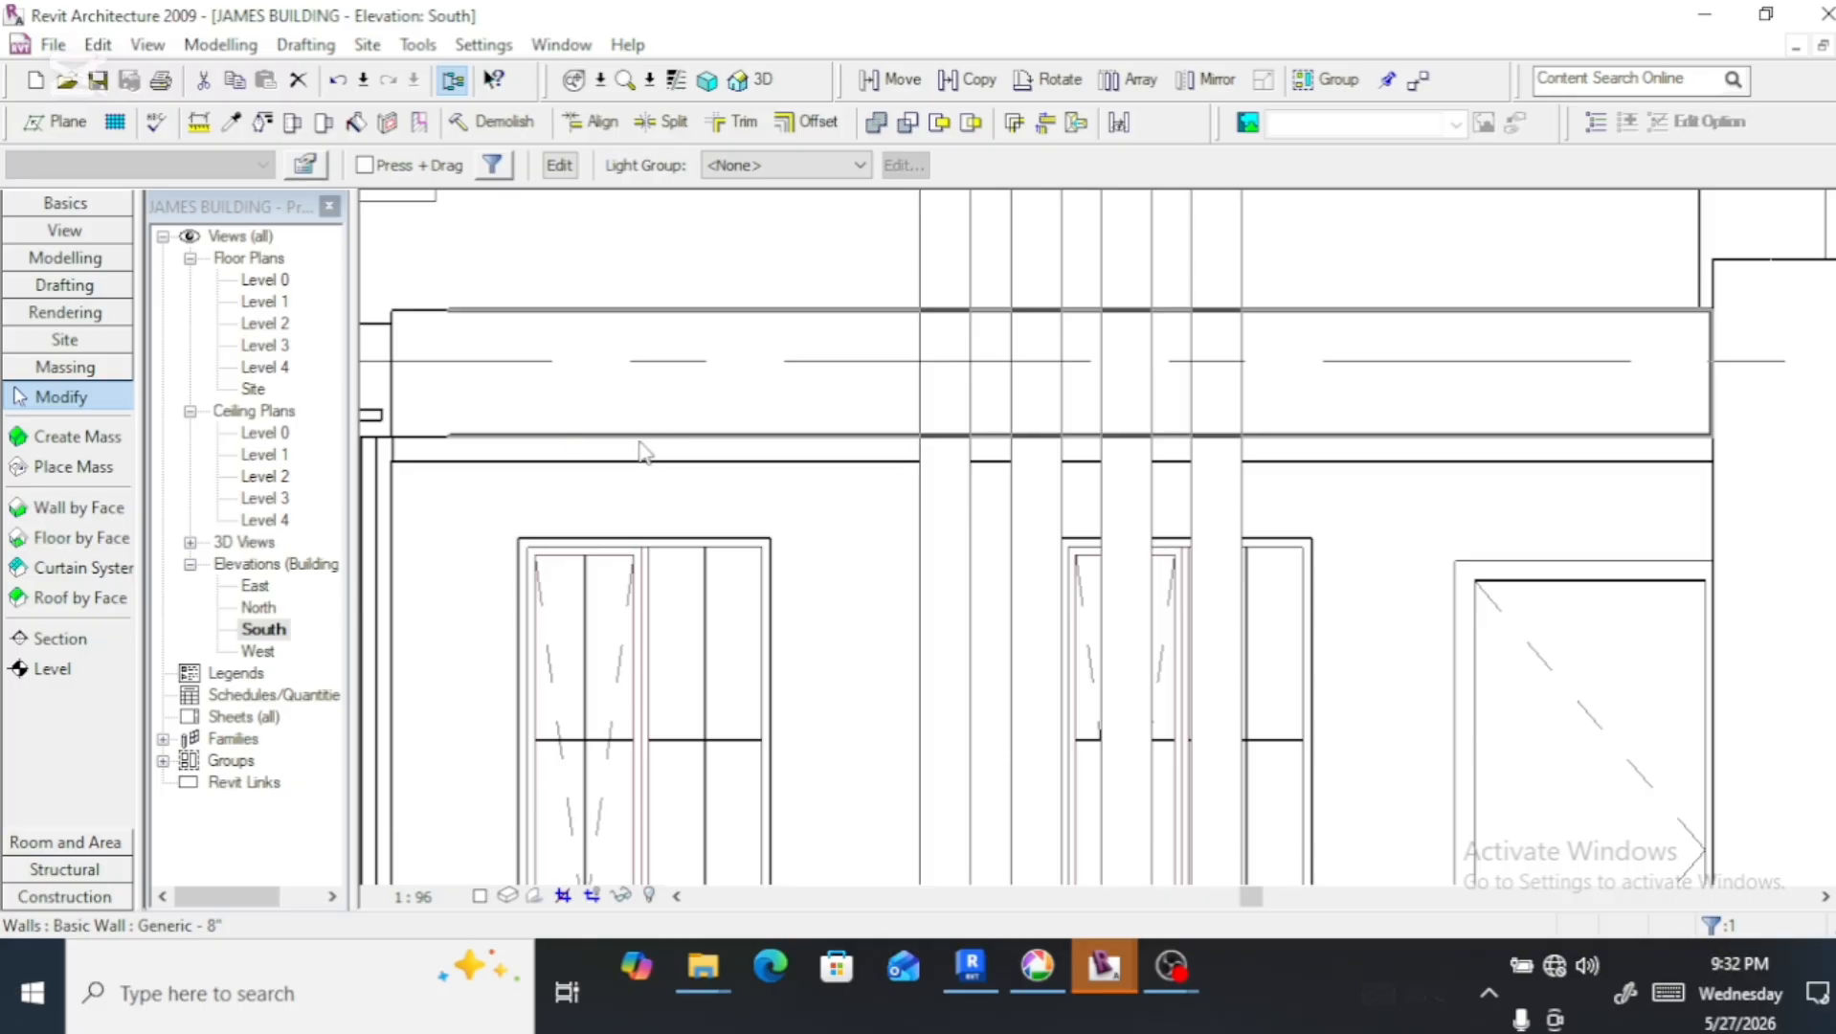
Reselect the fixture at the ceiling edge in the 3D view and raise it toward the ceiling in the South elevation
{"action": "left_click", "coordinate": [762, 80]}
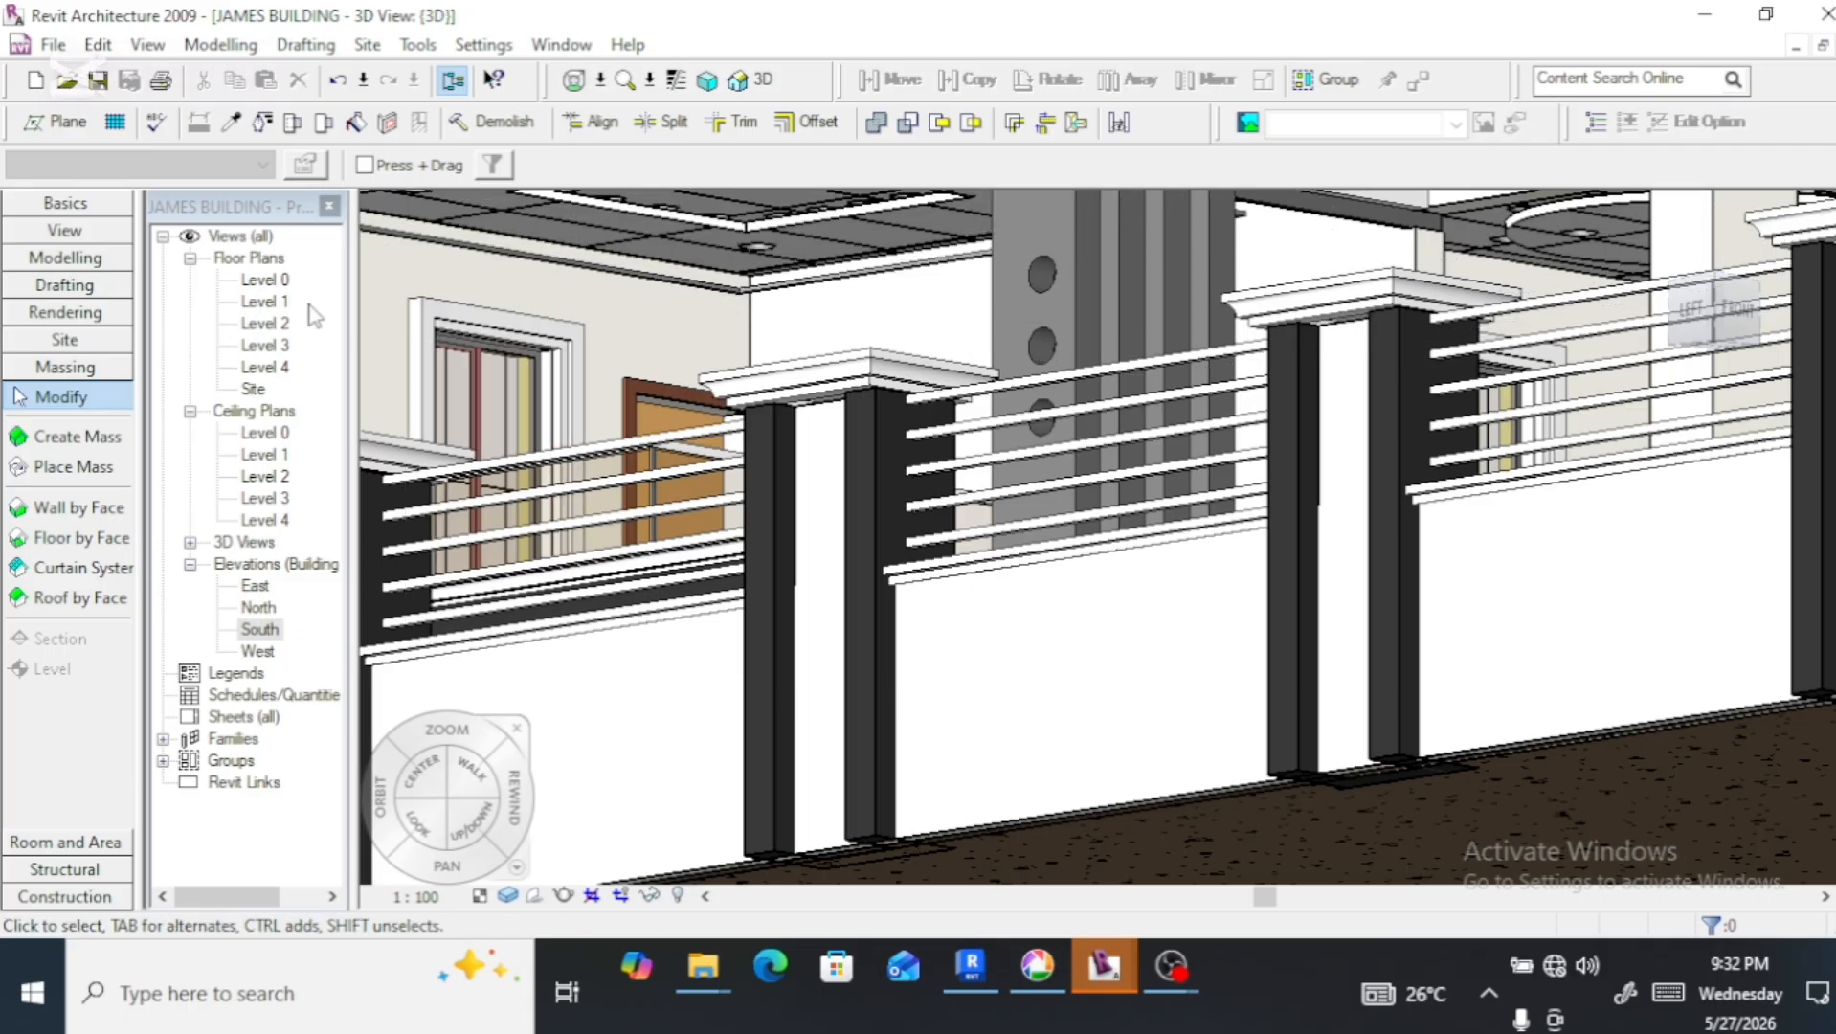
{"action": "double_click", "coordinate": [273, 624]}
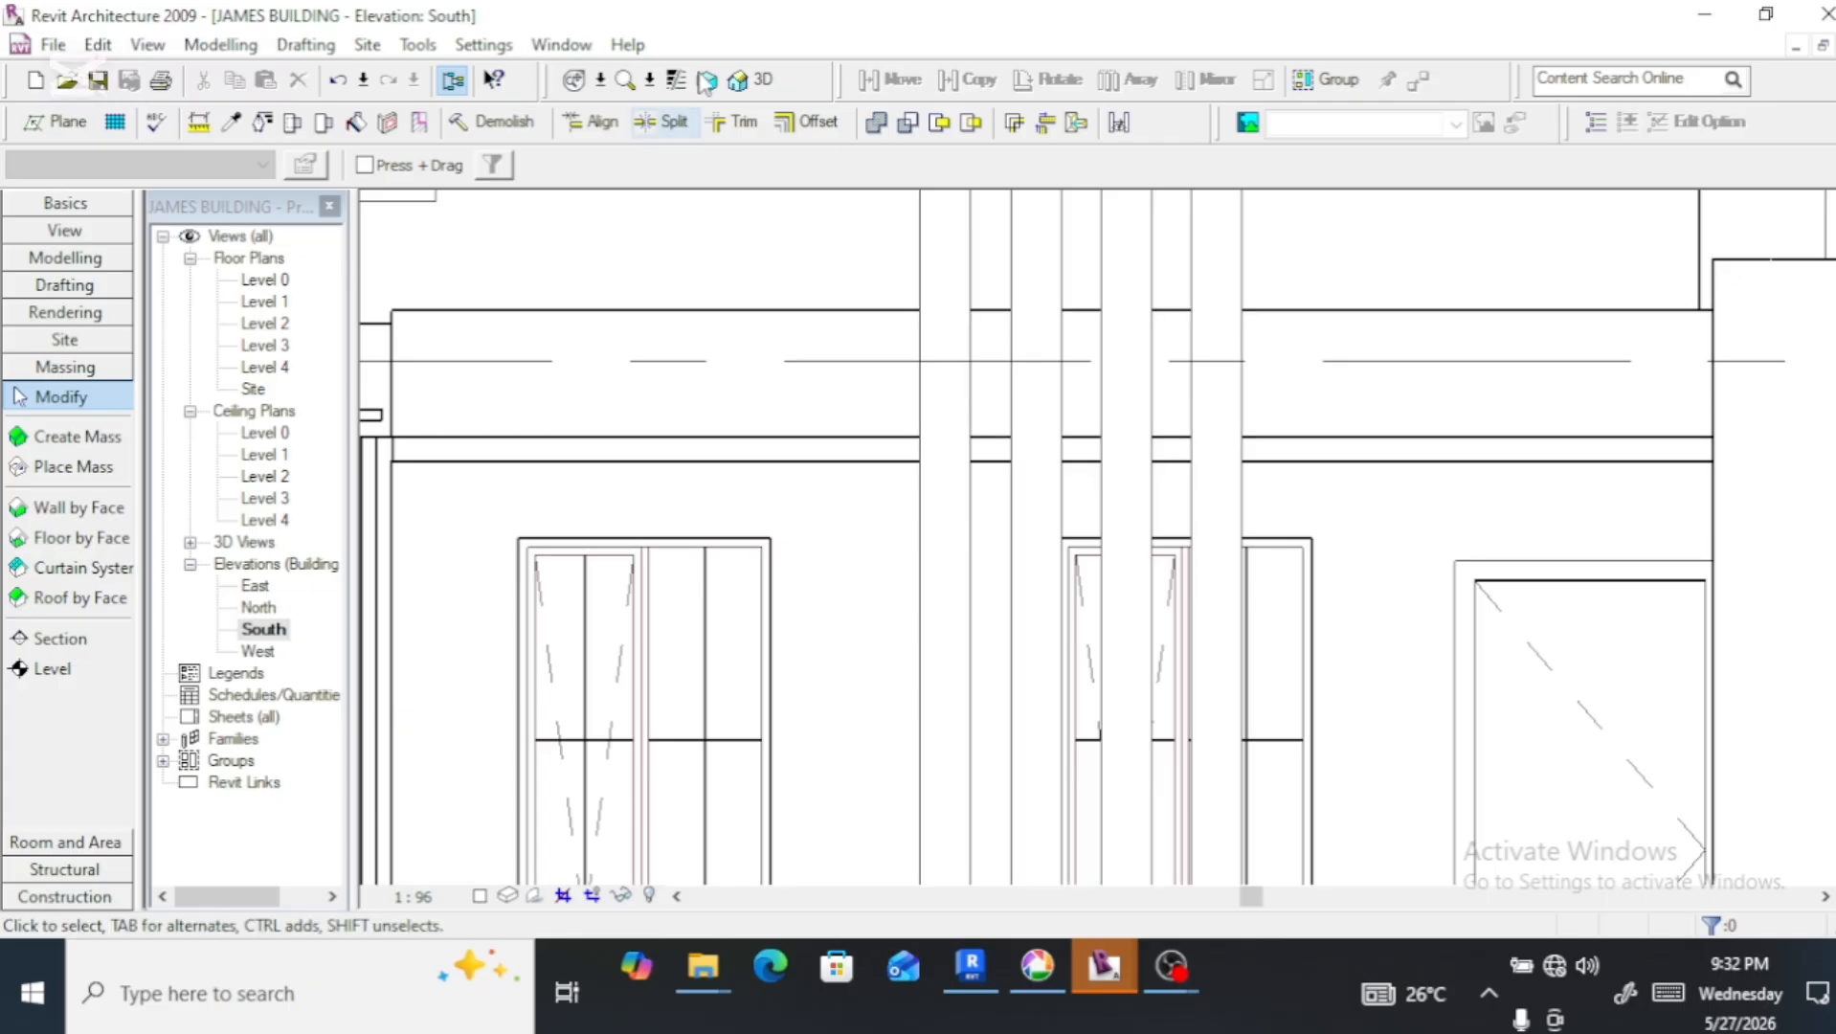
{"action": "left_click", "coordinate": [759, 84]}
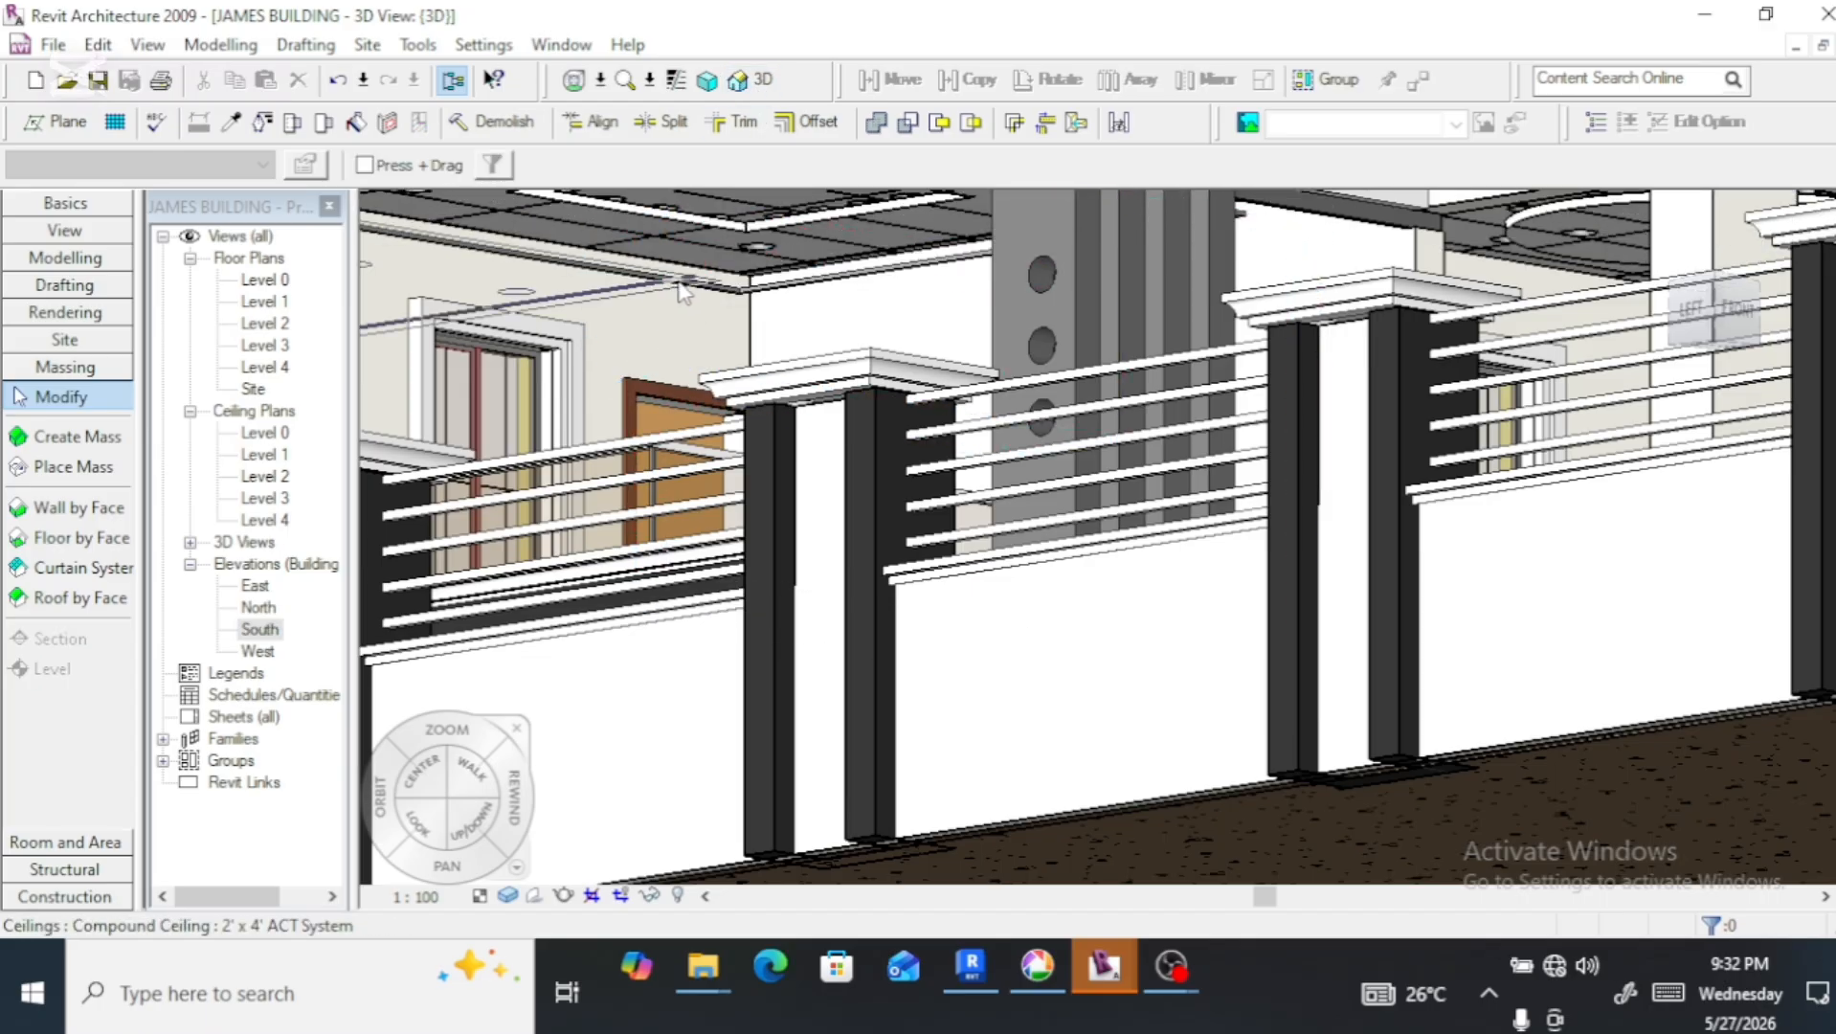
{"action": "left_click", "coordinate": [700, 297]}
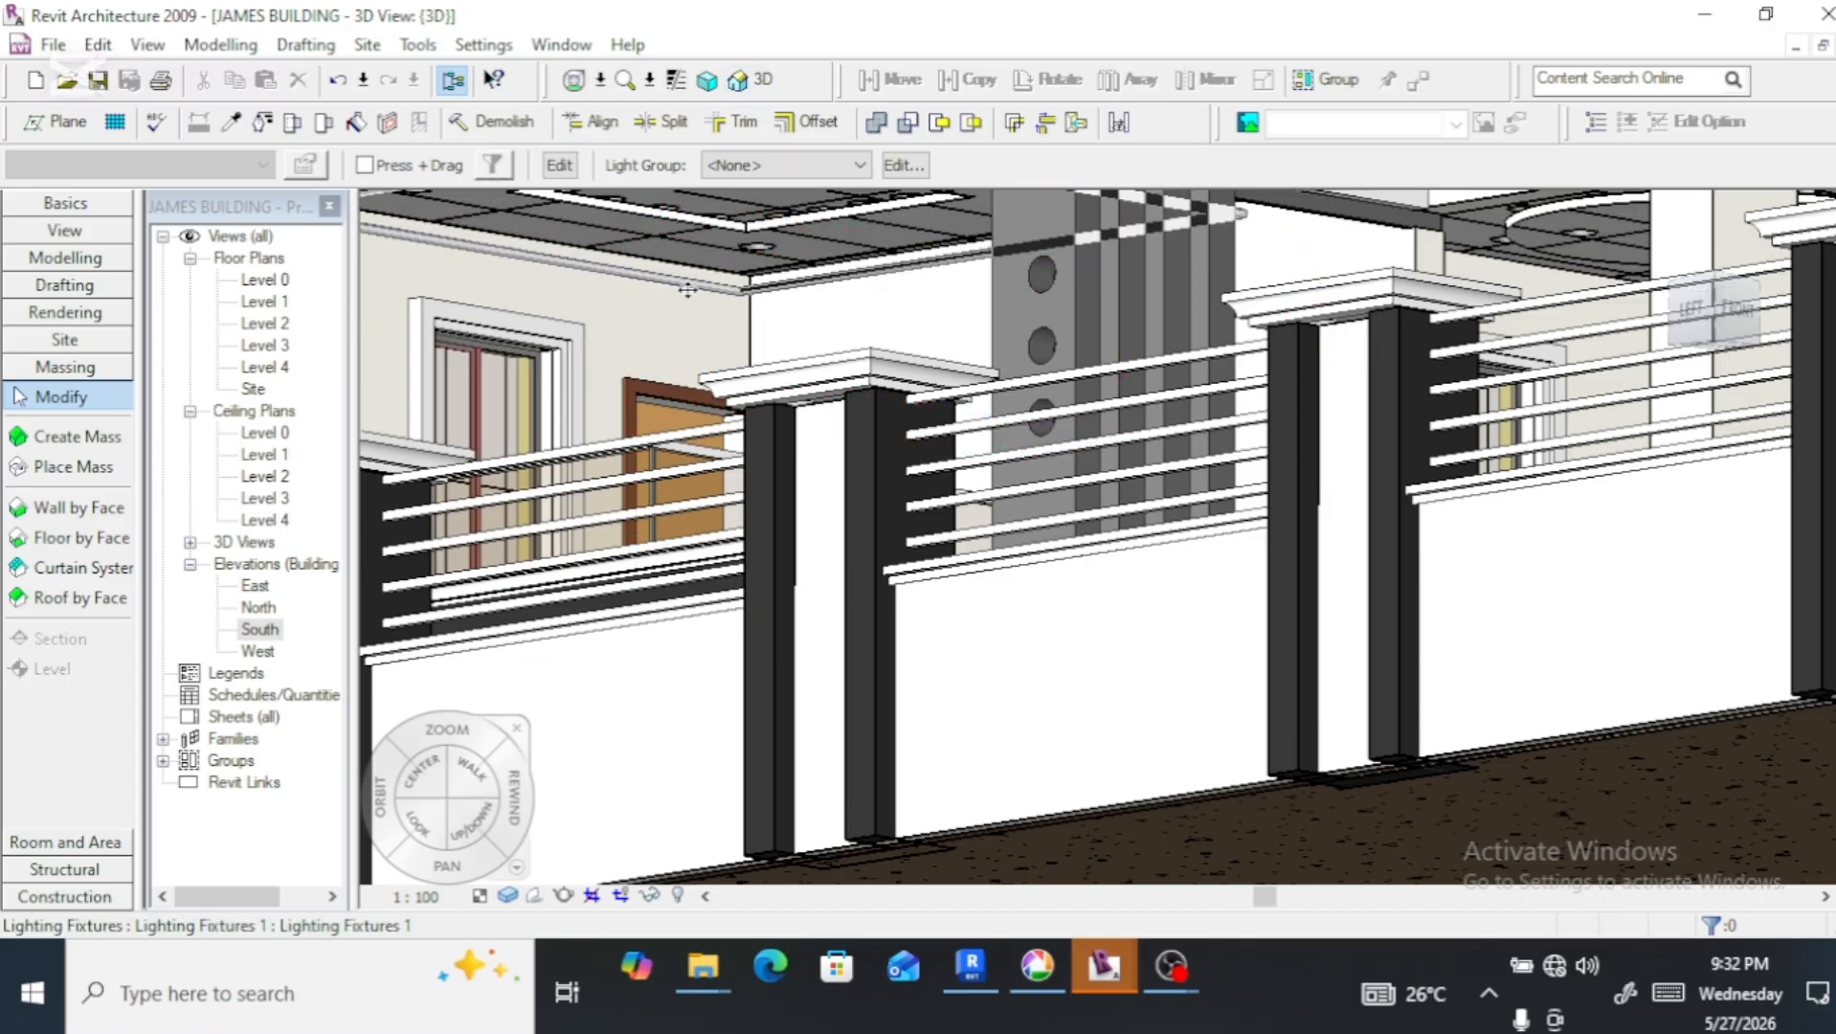
{"action": "left_click", "coordinate": [457, 376]}
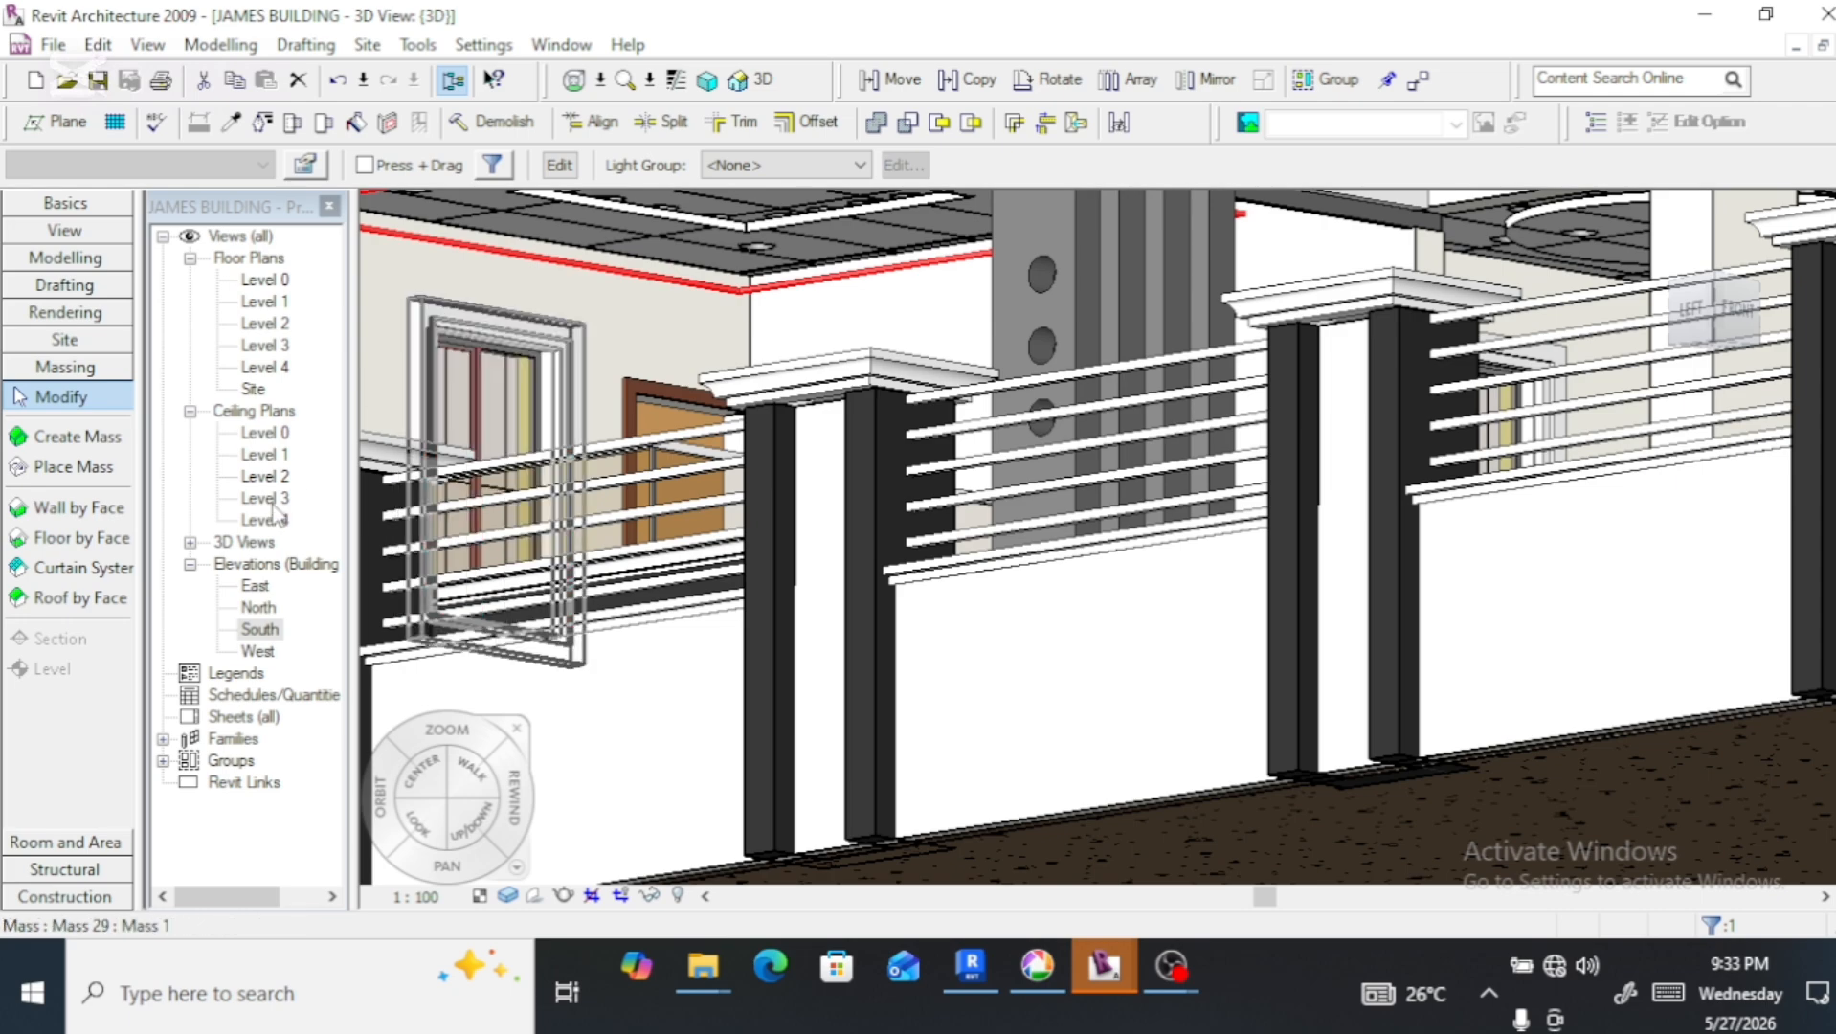
{"action": "left_click", "coordinate": [272, 635]}
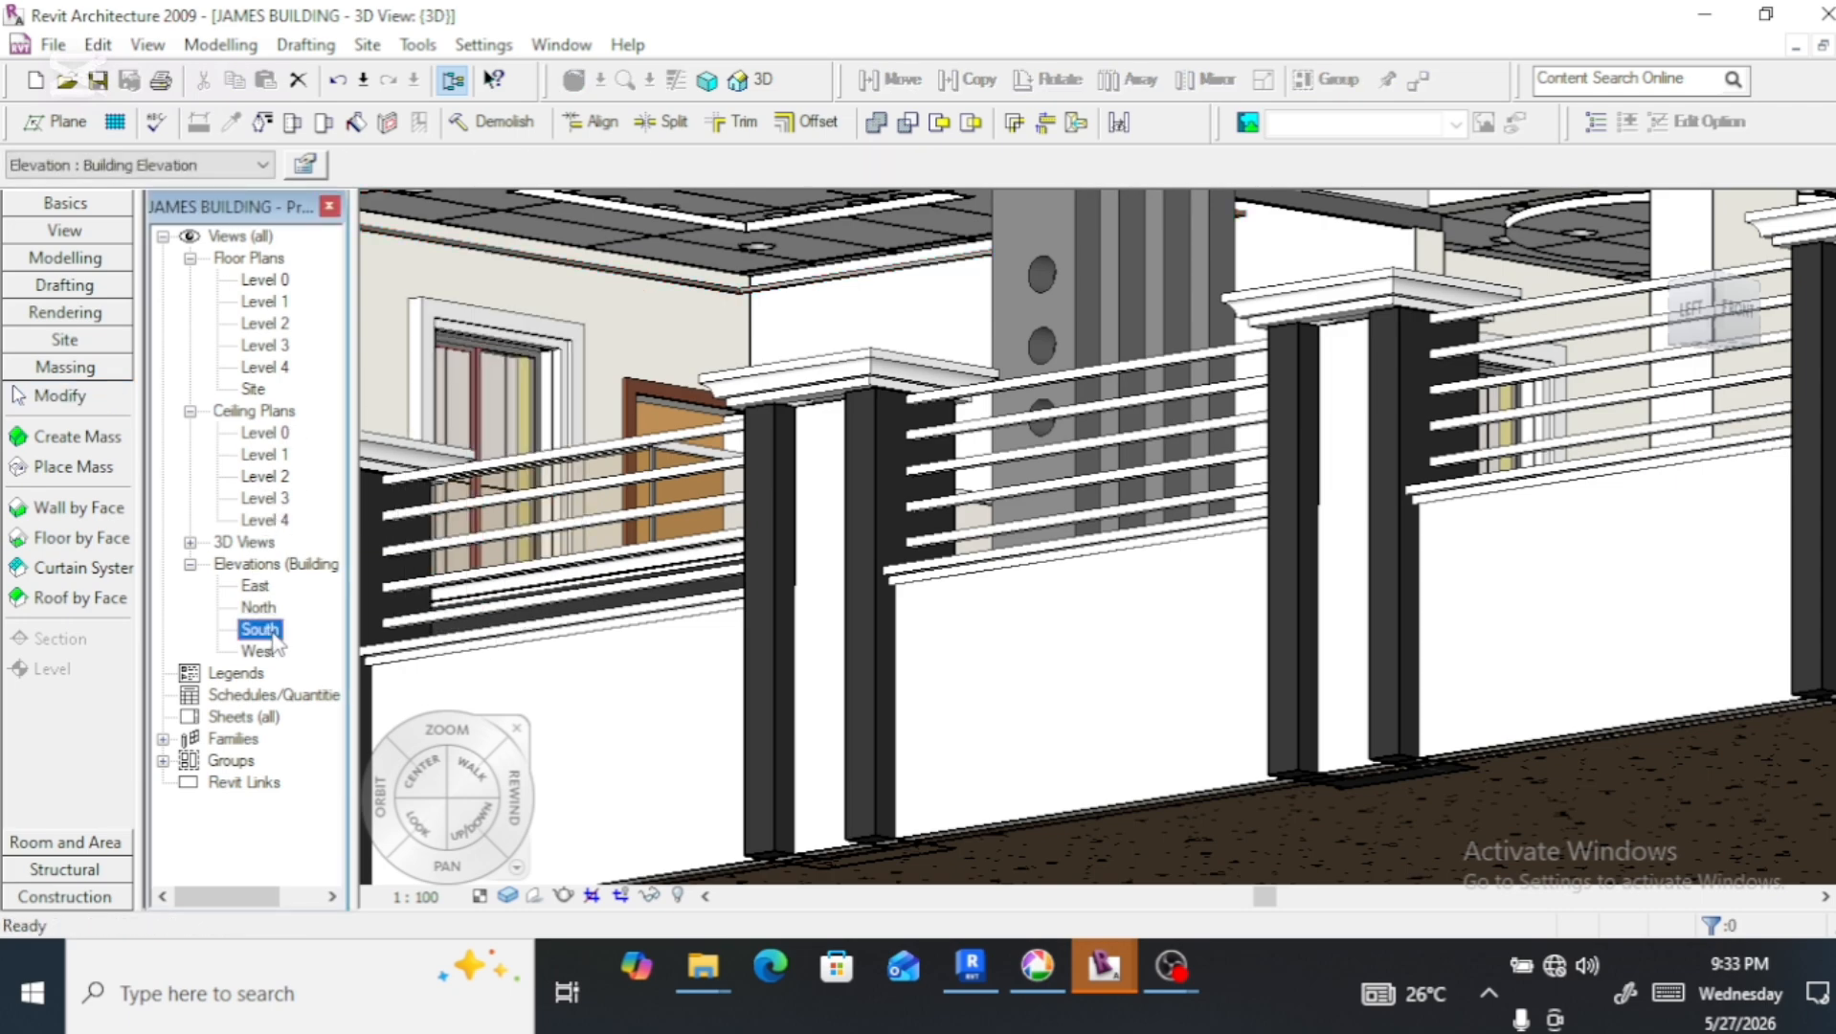
{"action": "left_click", "coordinate": [725, 299]}
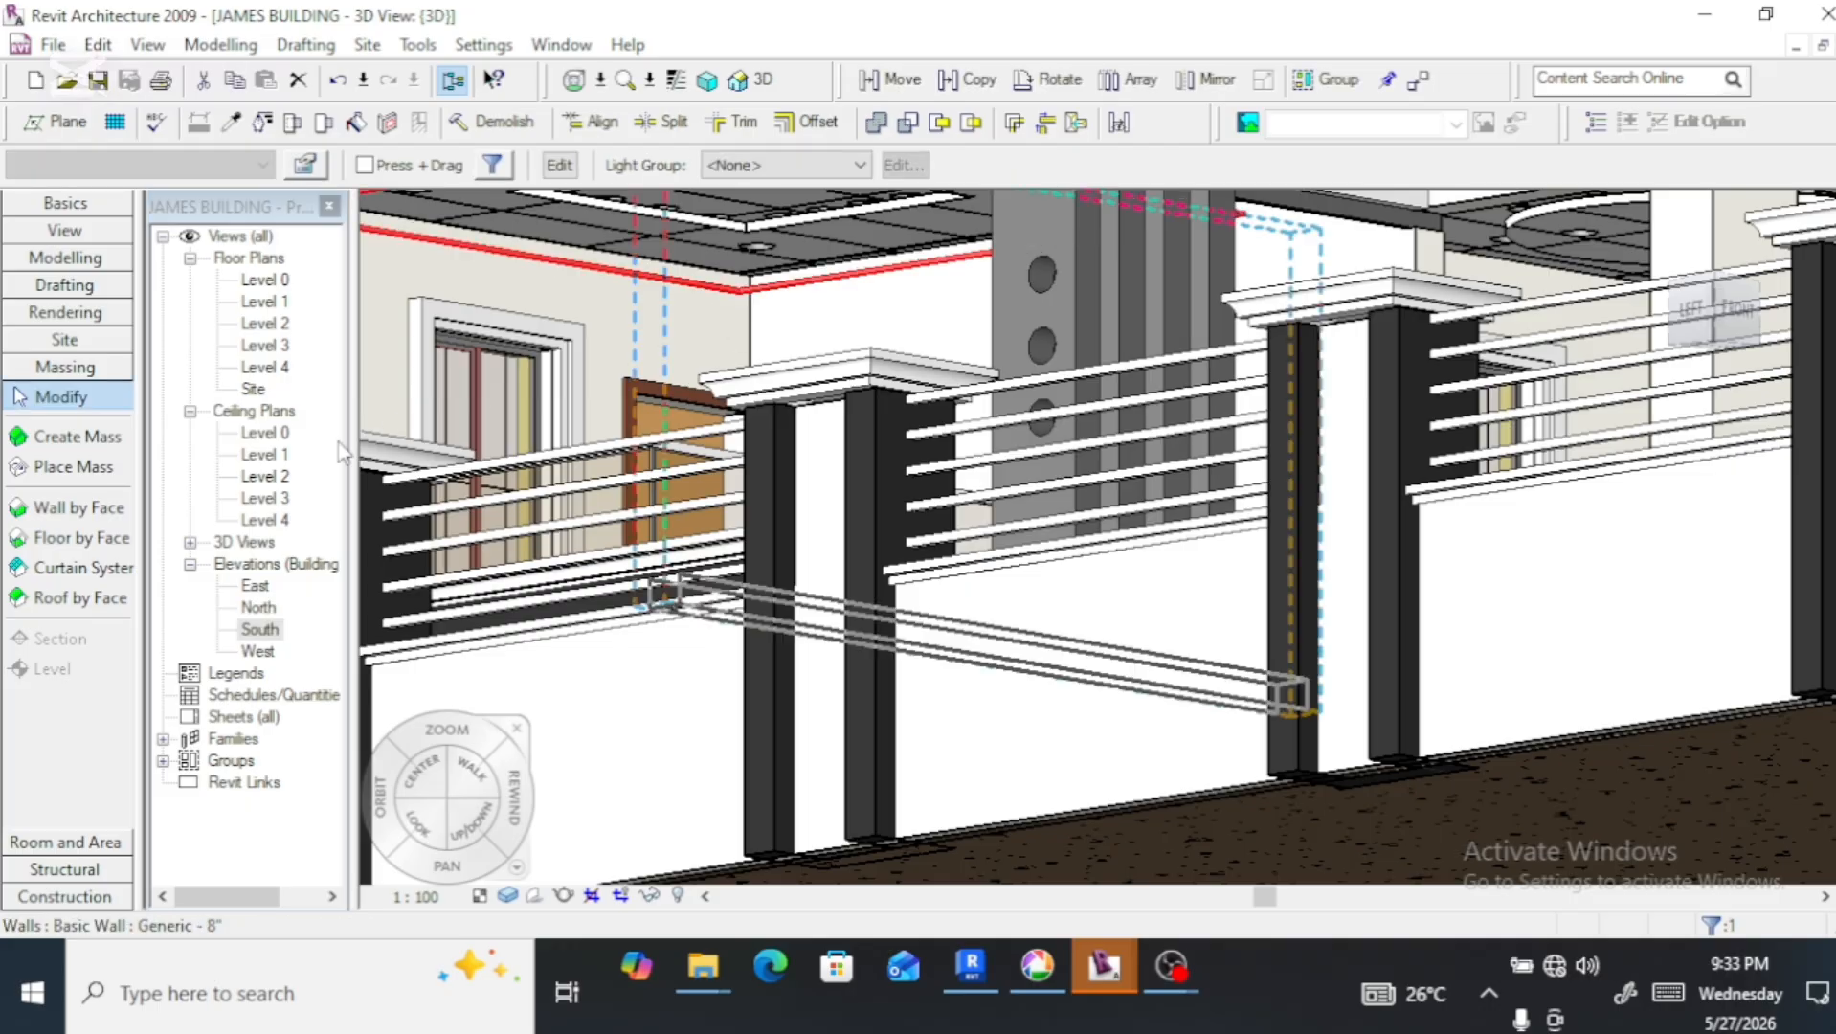
{"action": "left_click", "coordinate": [263, 632]}
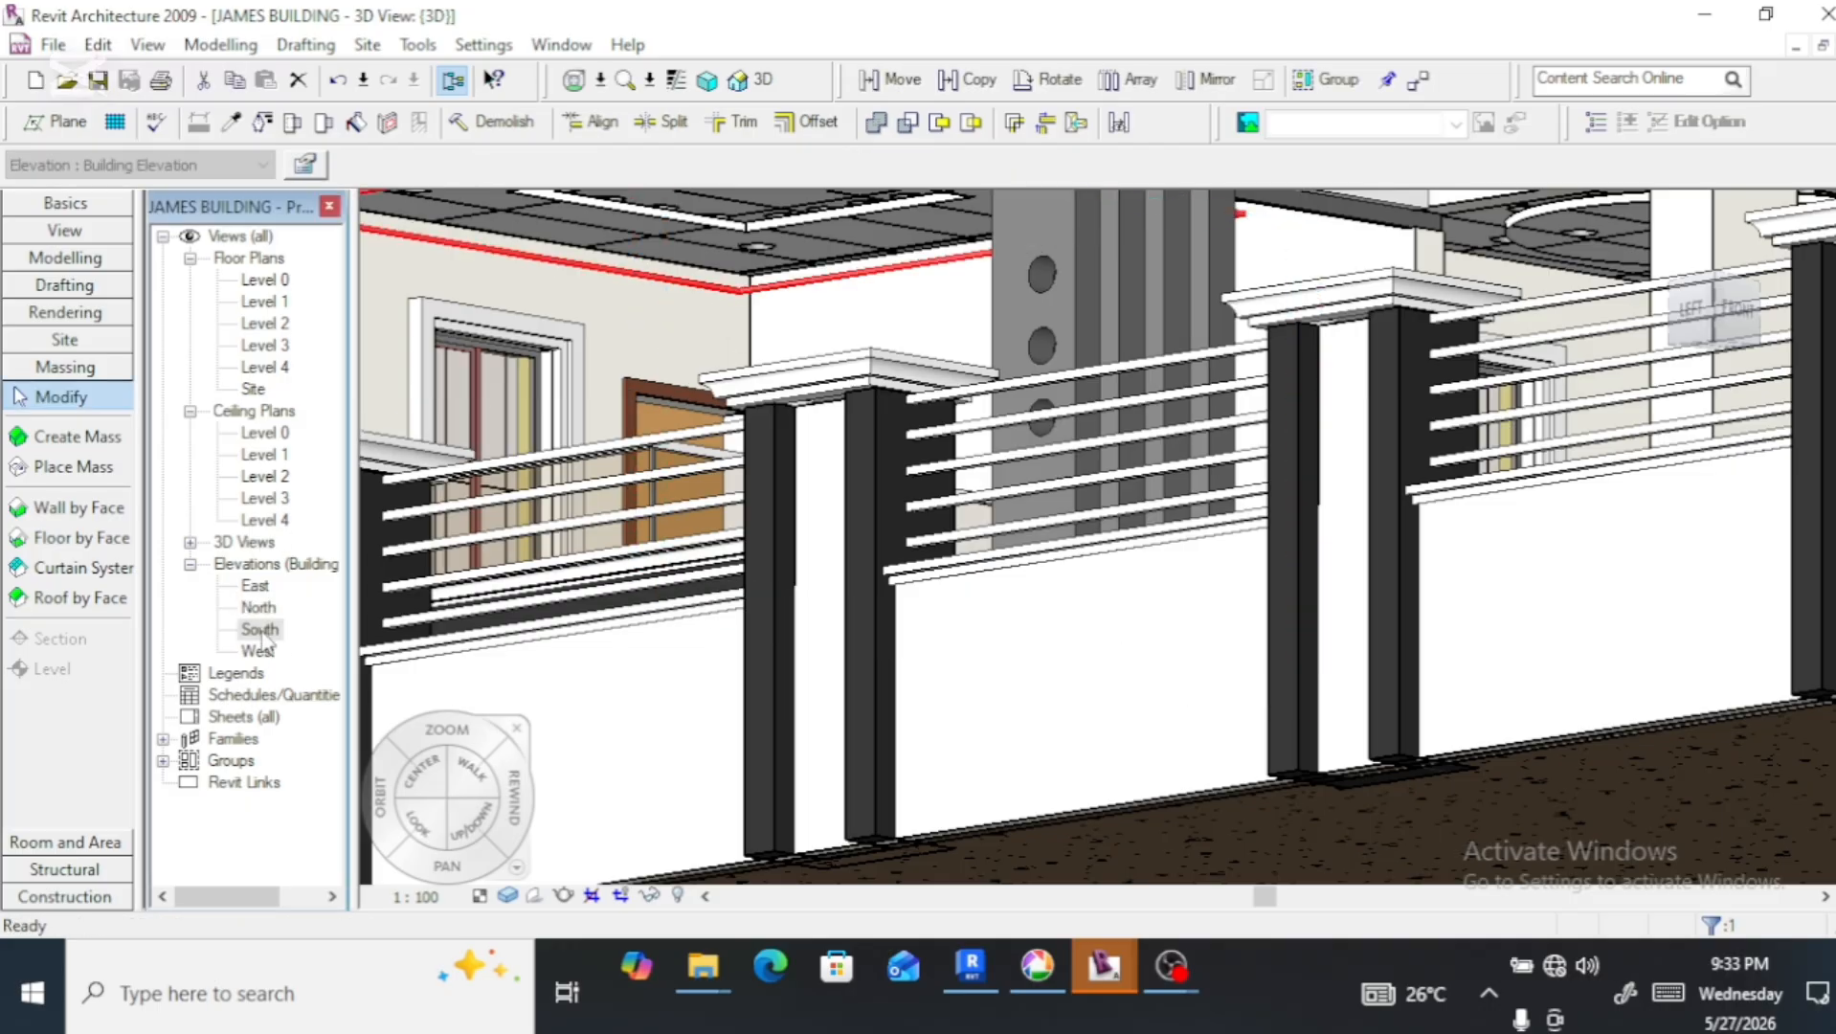
{"action": "left_click", "coordinate": [720, 297]}
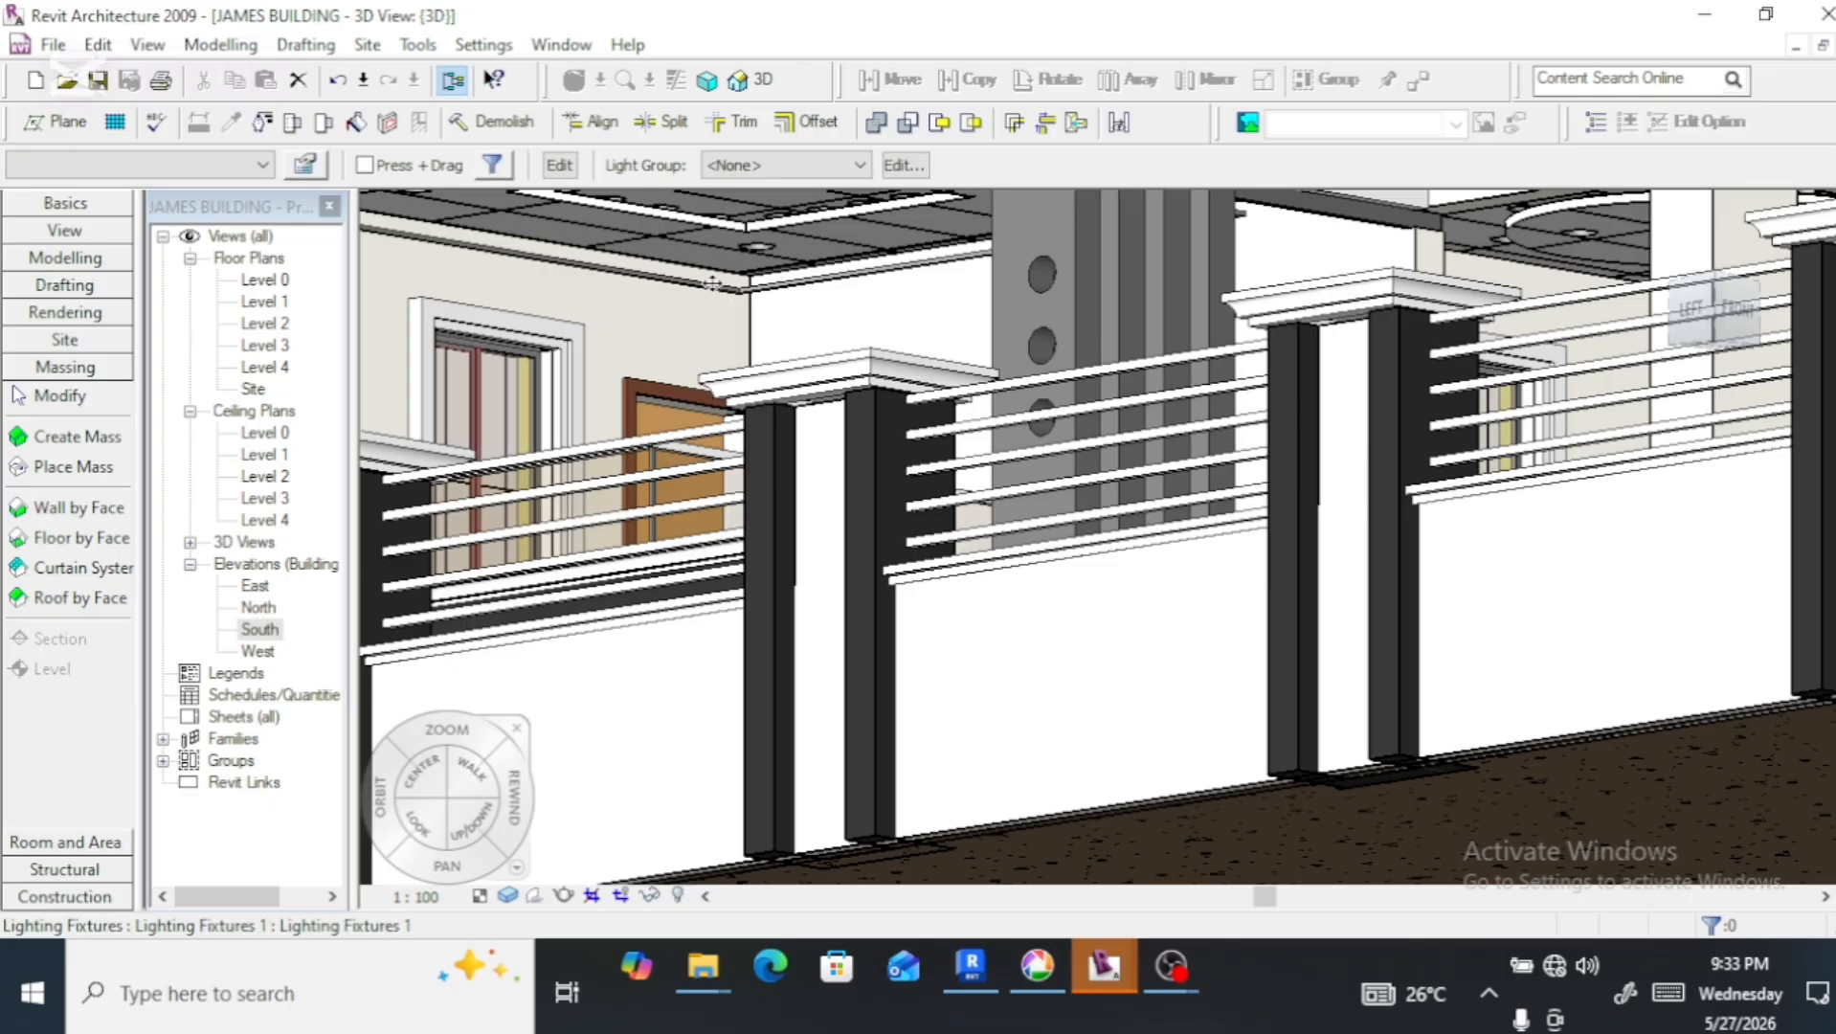
{"action": "double_click", "coordinate": [260, 630]}
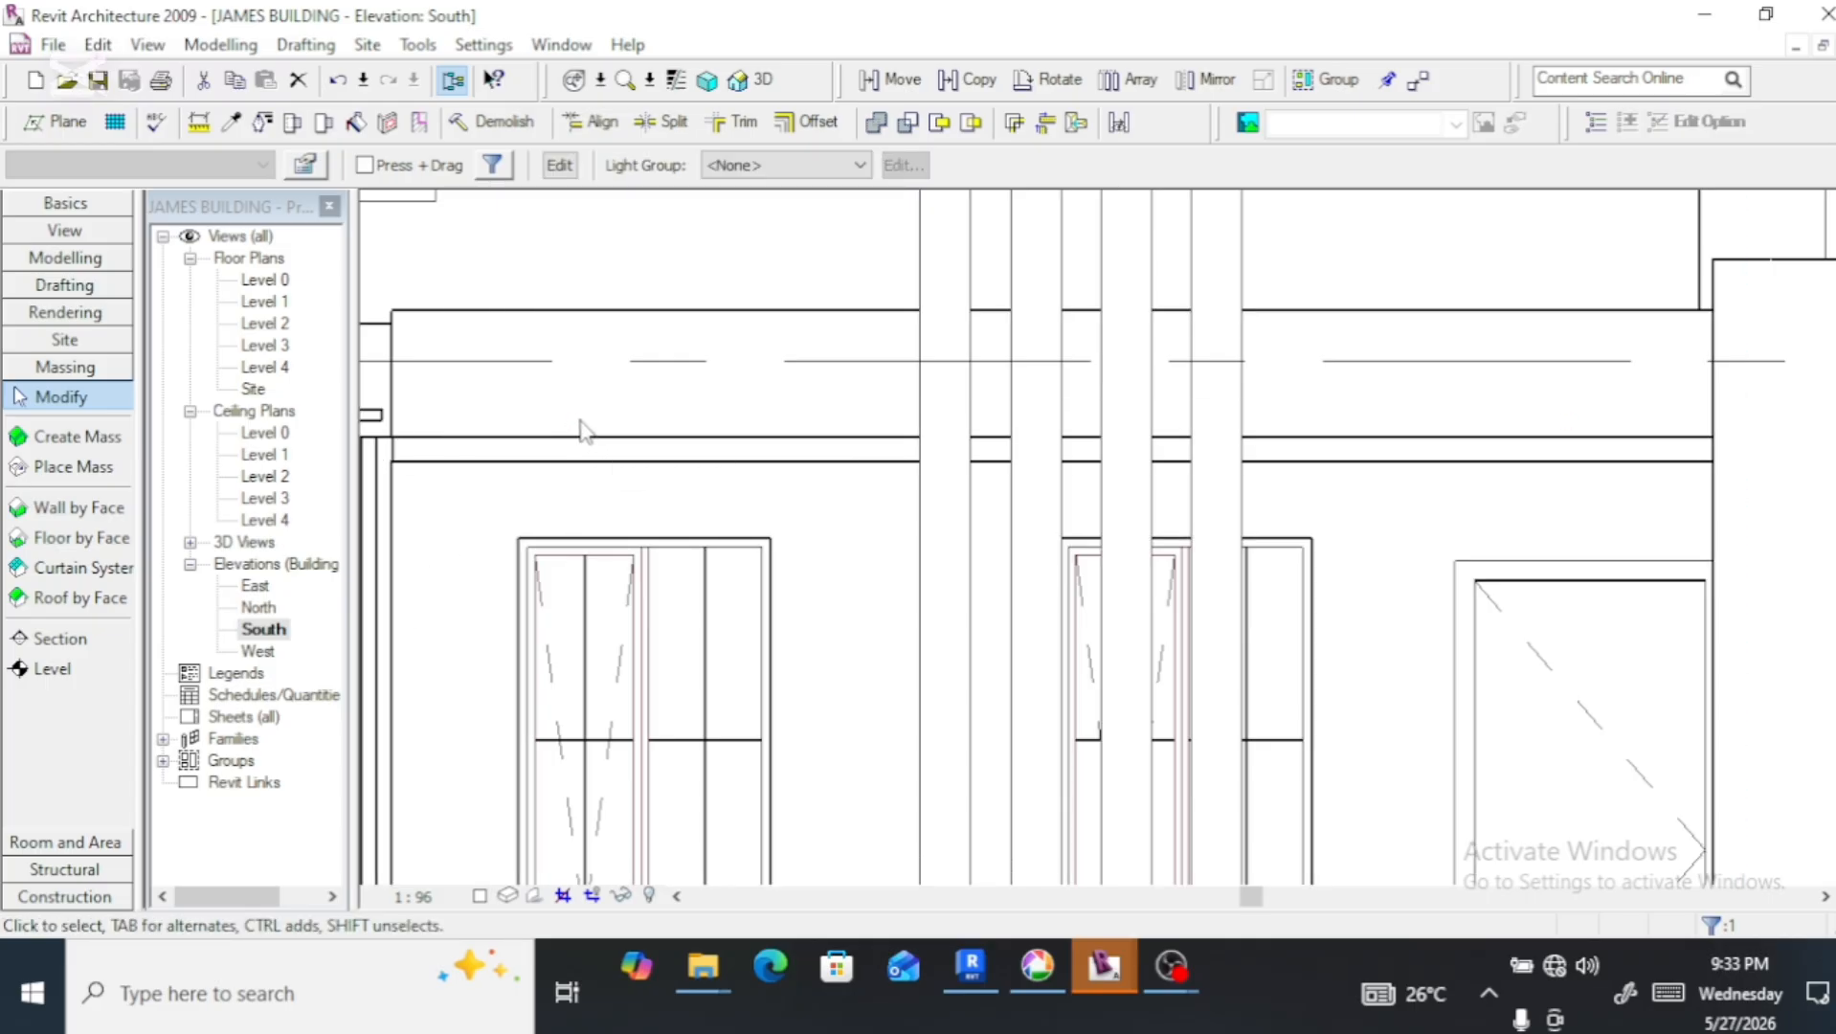
{"action": "left_click", "coordinate": [575, 425]}
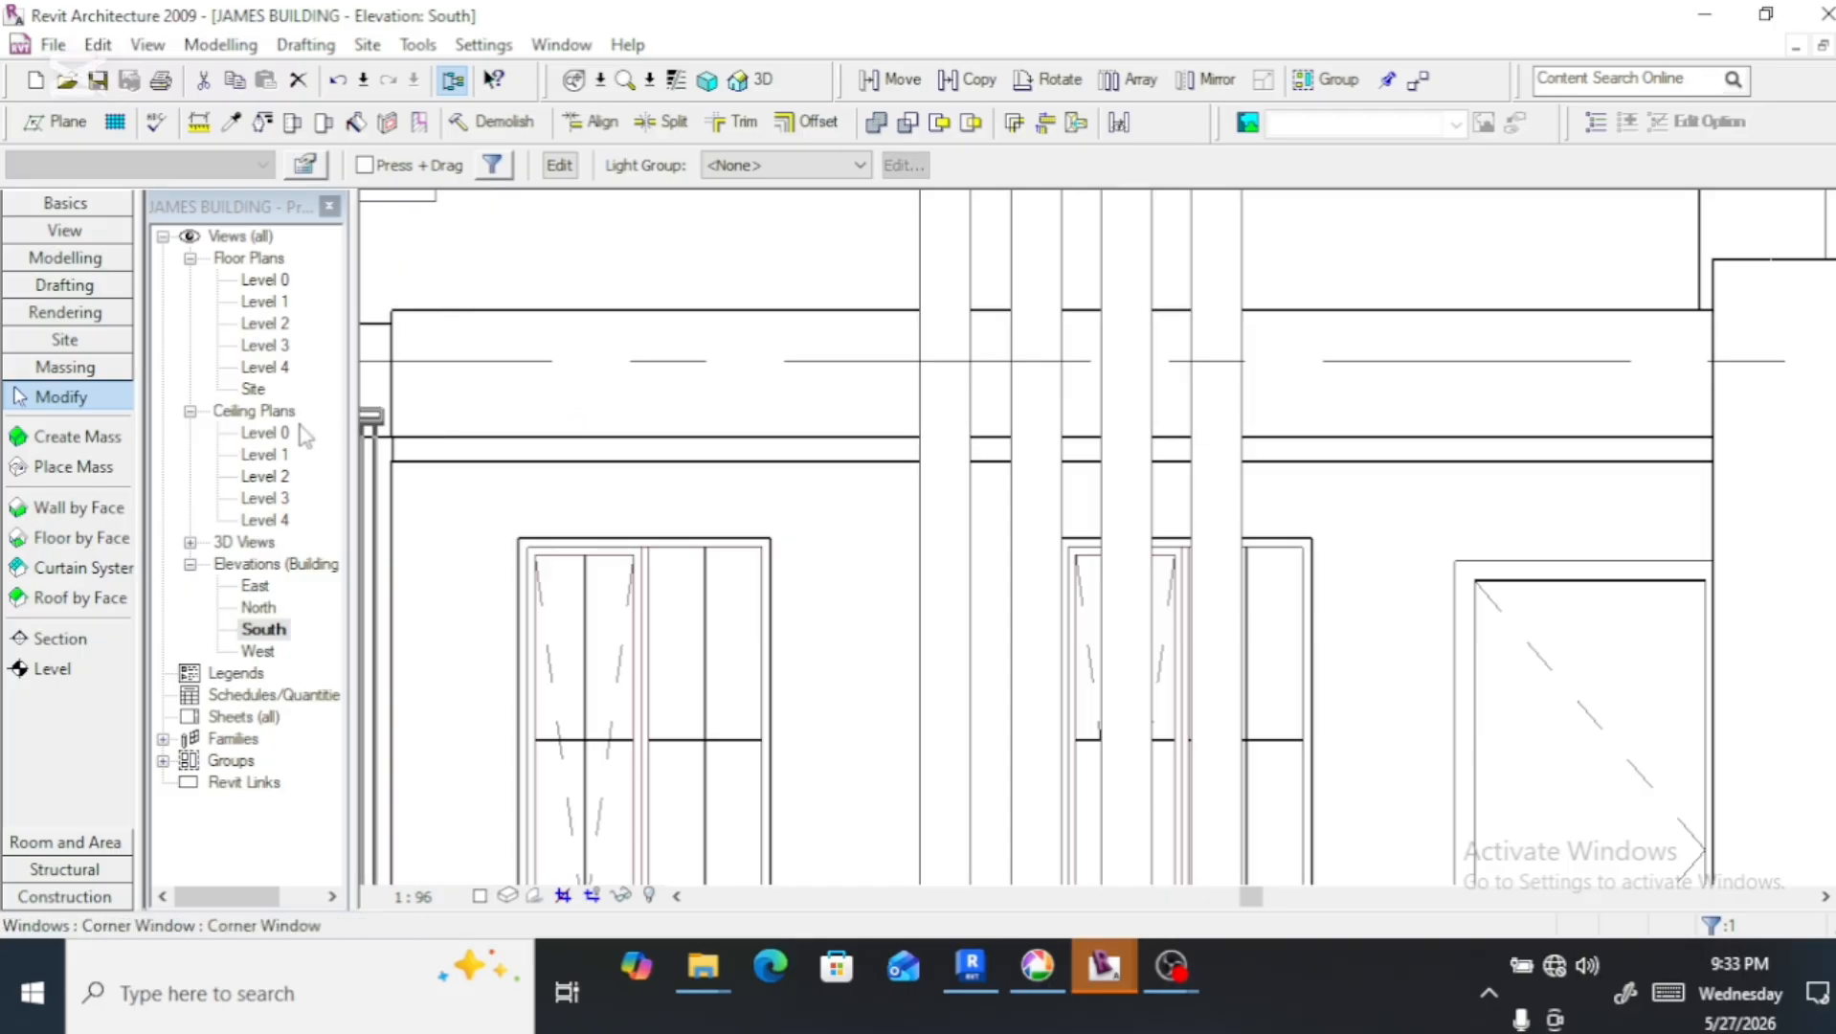
{"action": "left_click", "coordinate": [756, 79]}
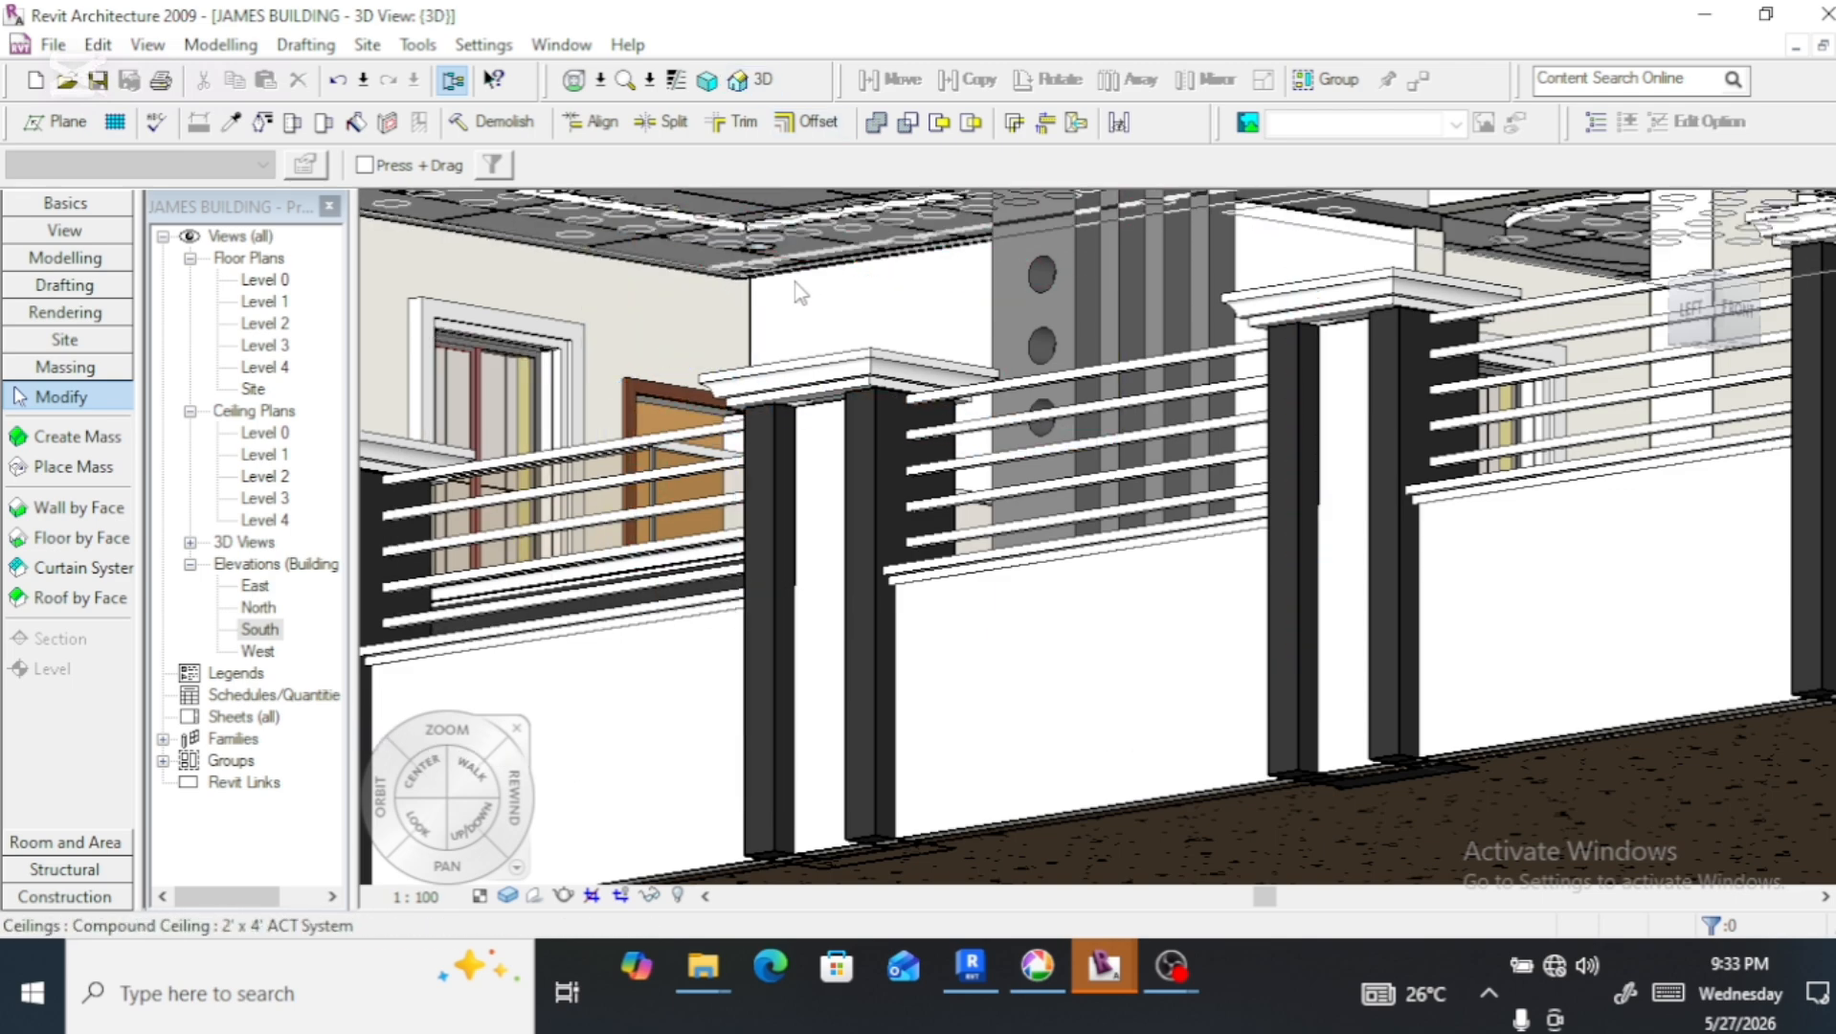
Check the Level 3 floor plan and review the instance and type properties of the fixture selected in the 3D view
{"action": "double_click", "coordinate": [273, 345]}
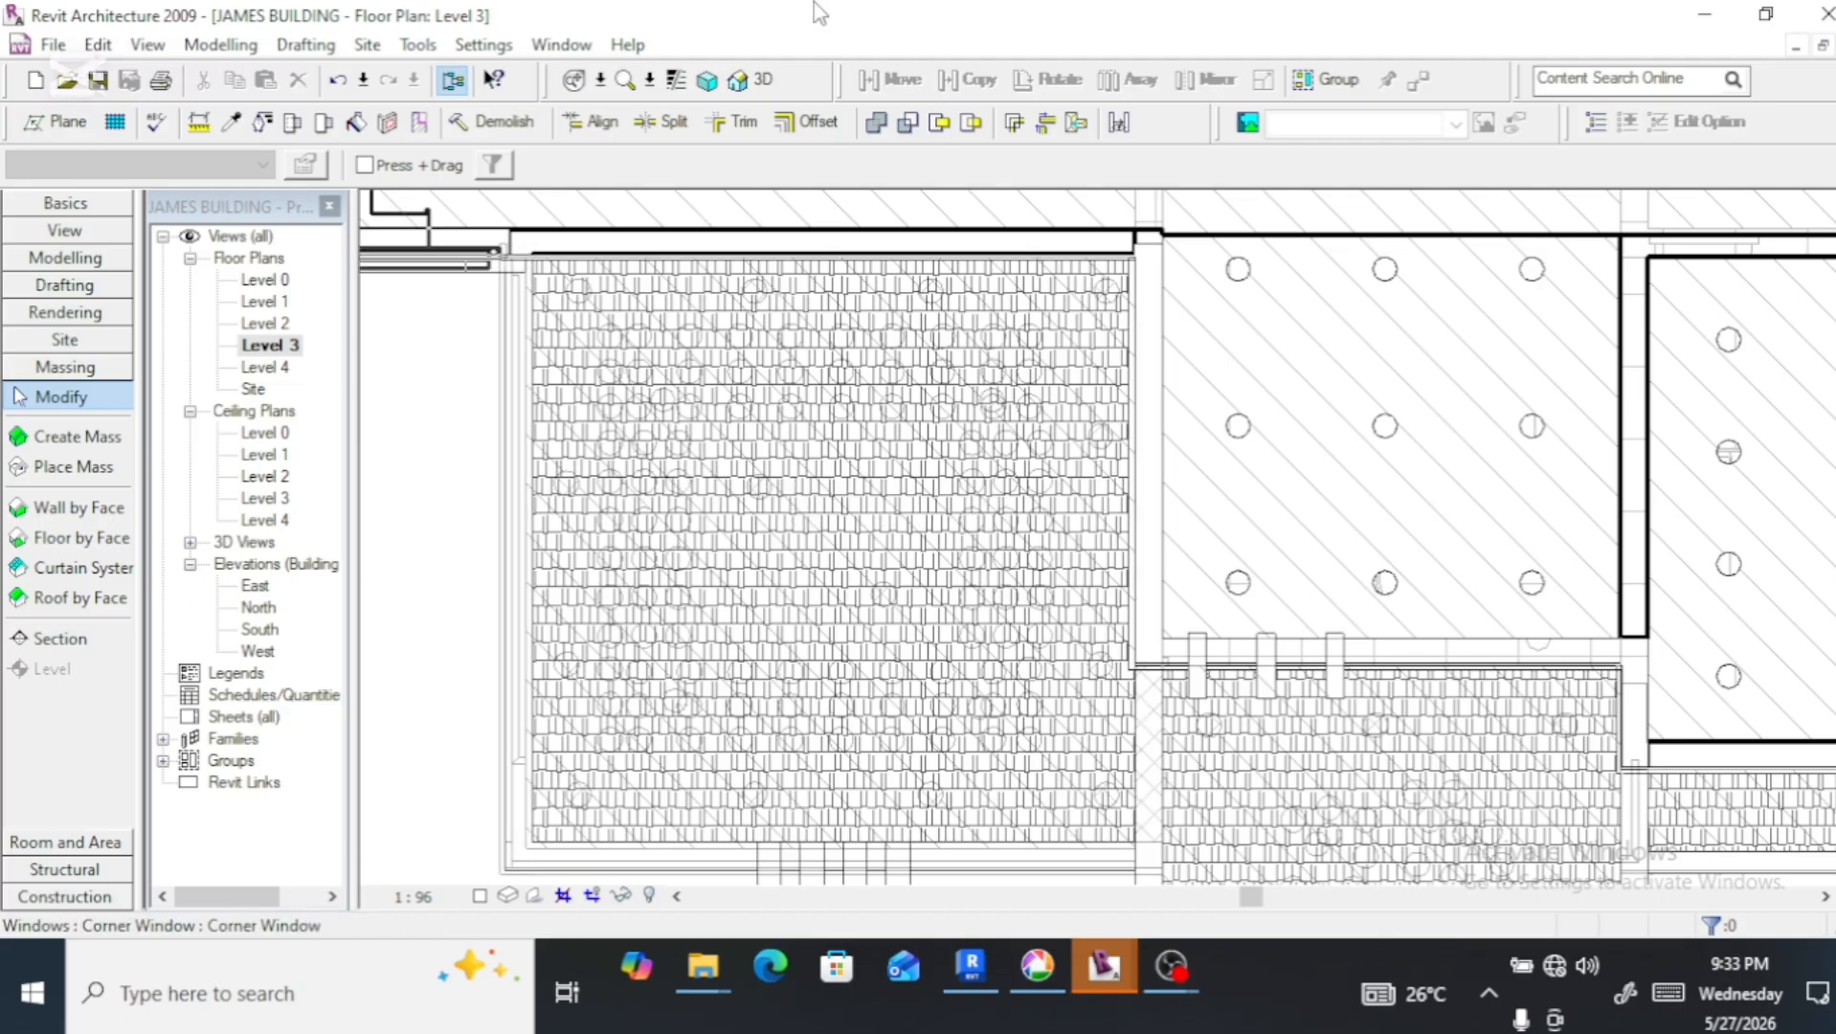
{"action": "left_click", "coordinate": [766, 84]}
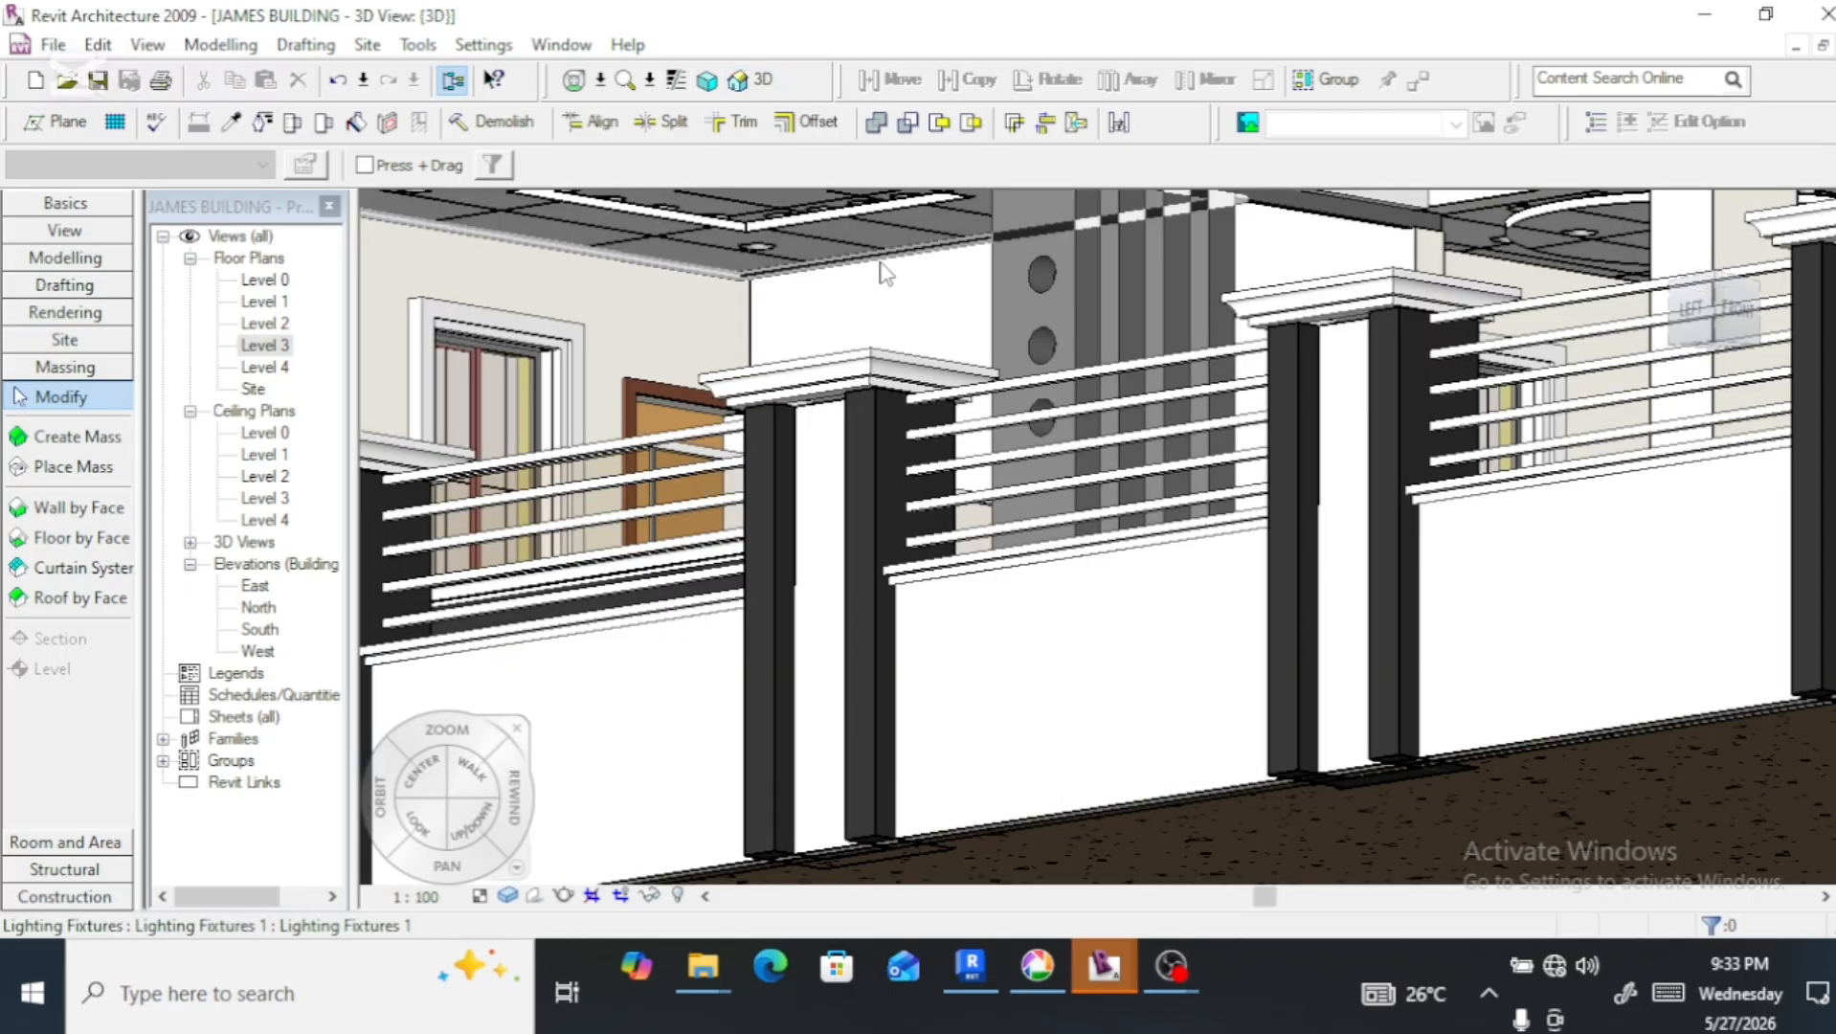
{"action": "left_click", "coordinate": [883, 273]}
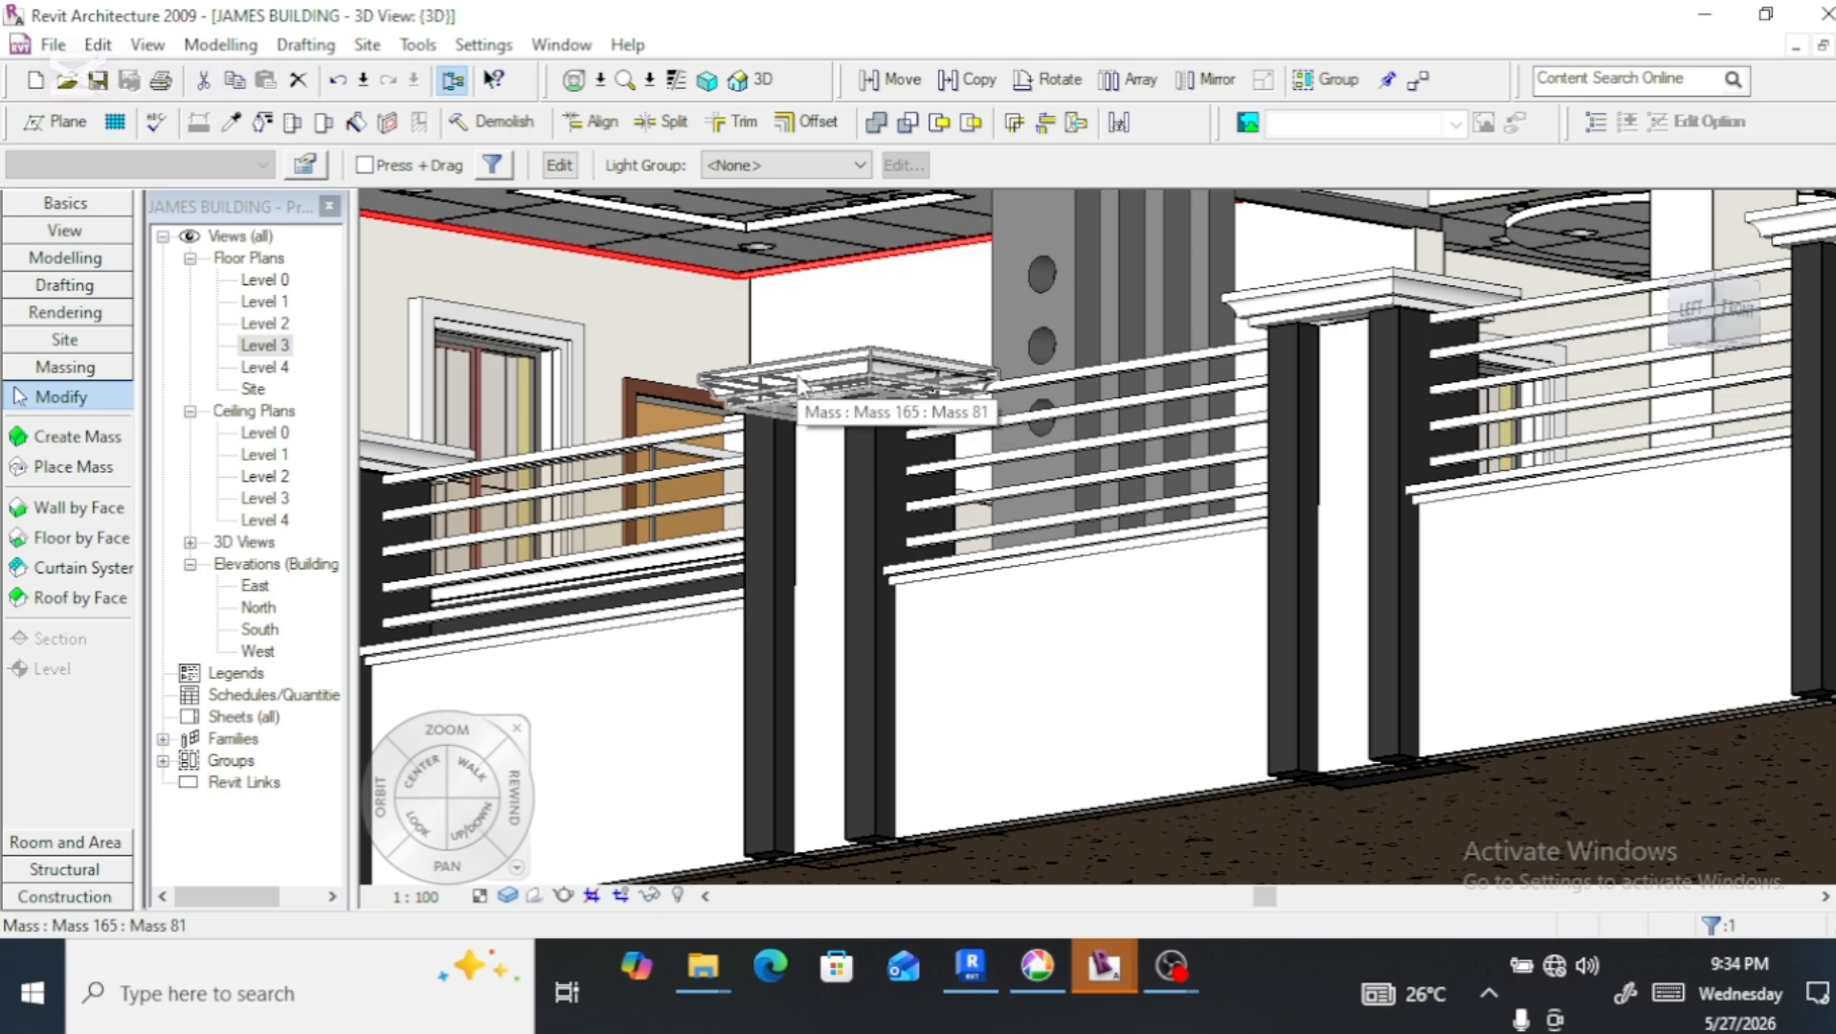
{"action": "left_click", "coordinate": [306, 165]}
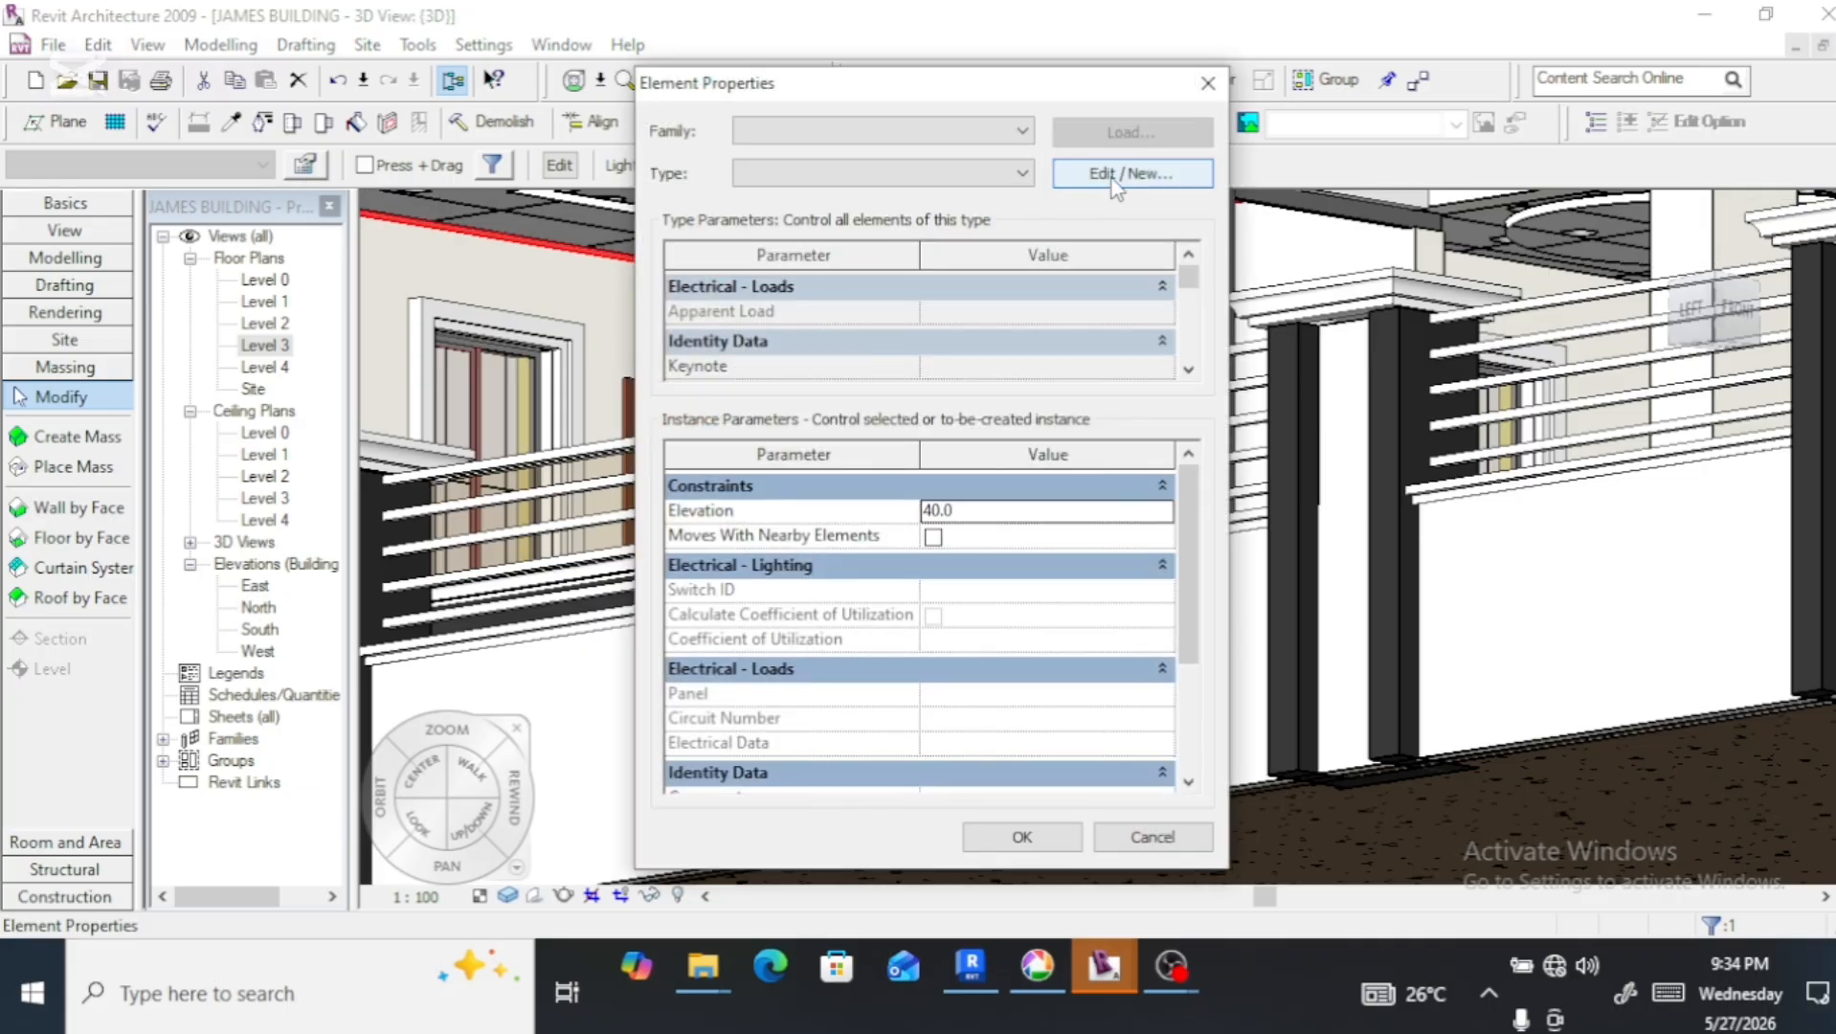
{"action": "left_click", "coordinate": [1115, 185]}
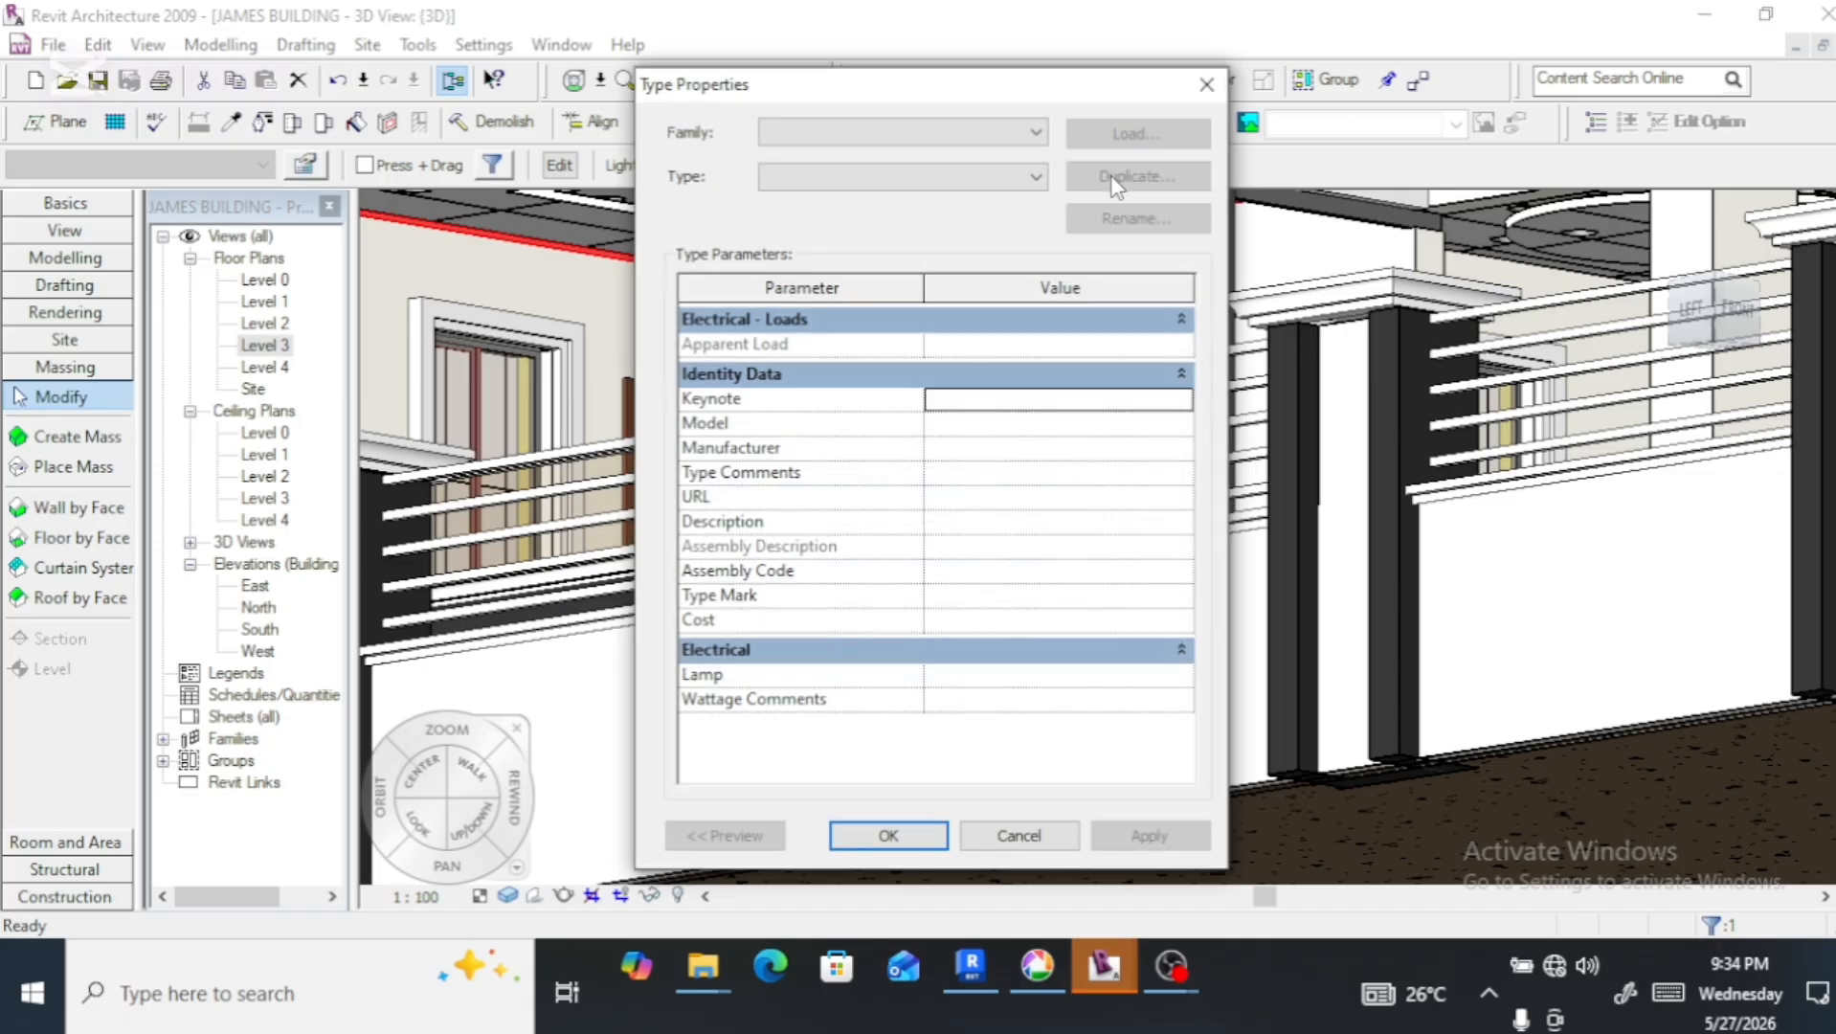
{"action": "left_click", "coordinate": [906, 837]}
{"action": "left_click", "coordinate": [1013, 834]}
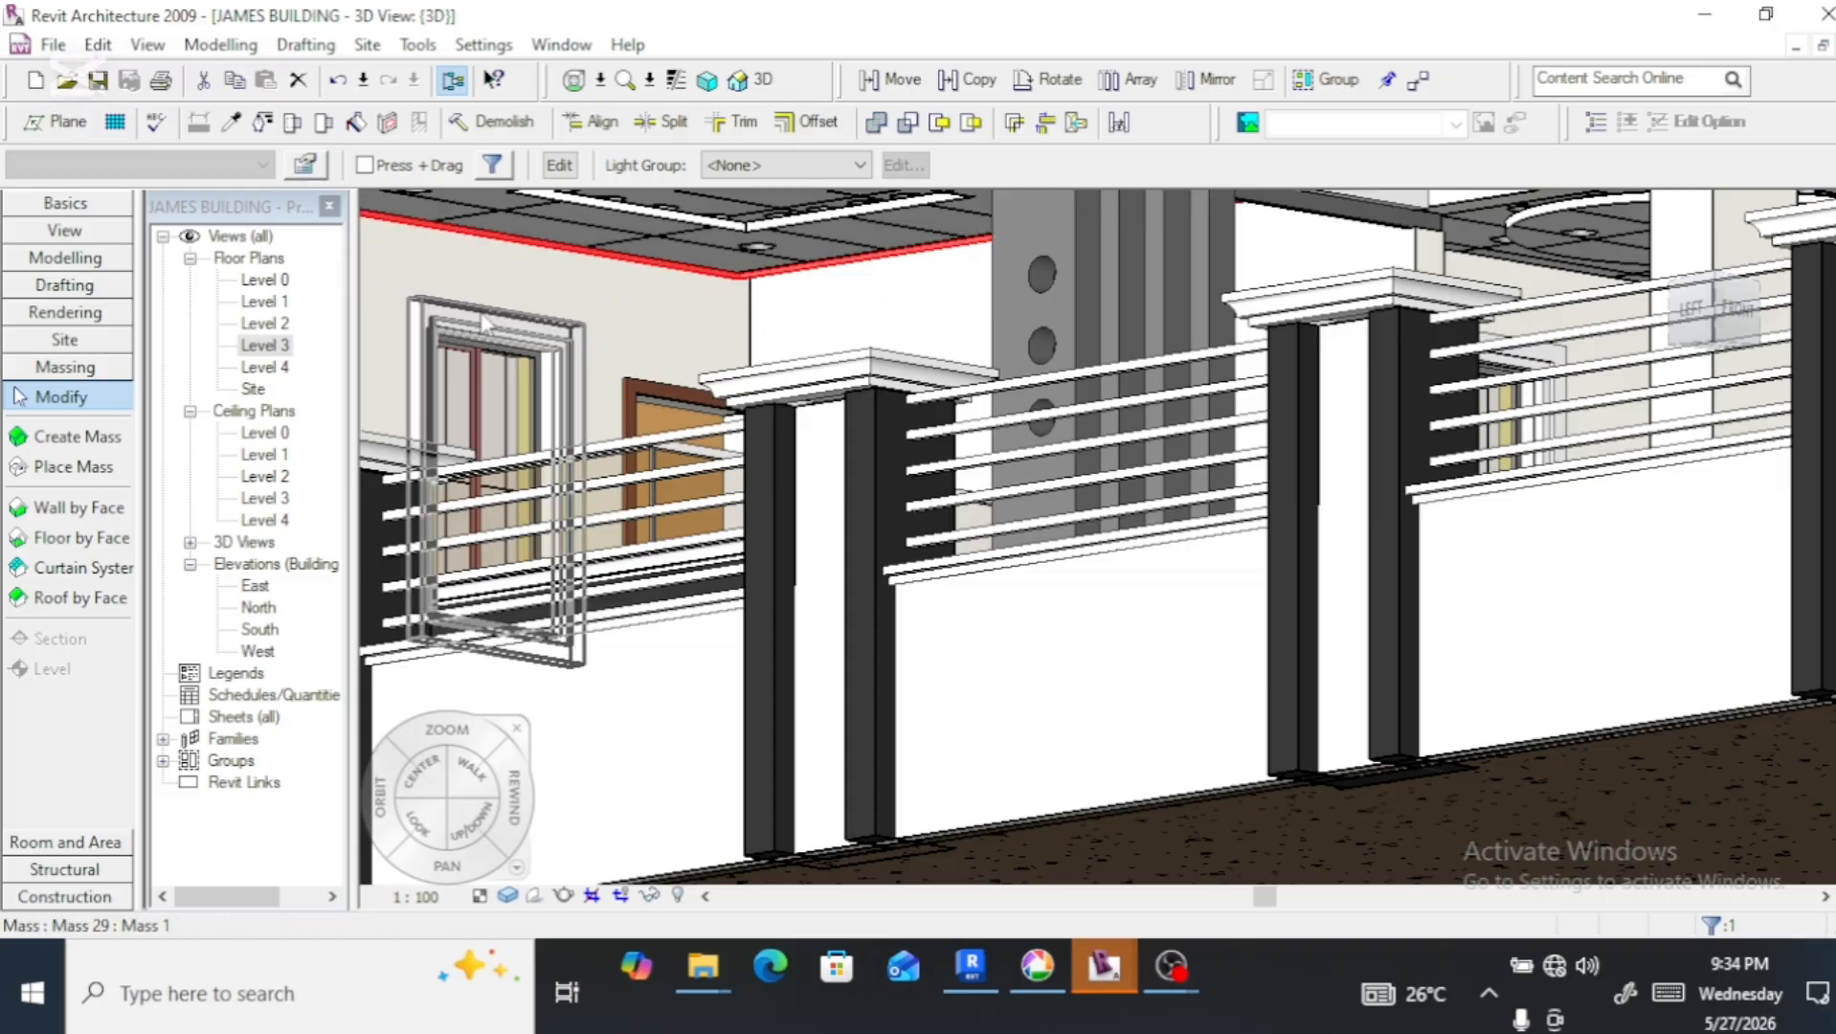
Show categories from all disciplines in the 3D view's visibility/graphics overrides and open the object styles
{"action": "right_click", "coordinate": [681, 340]}
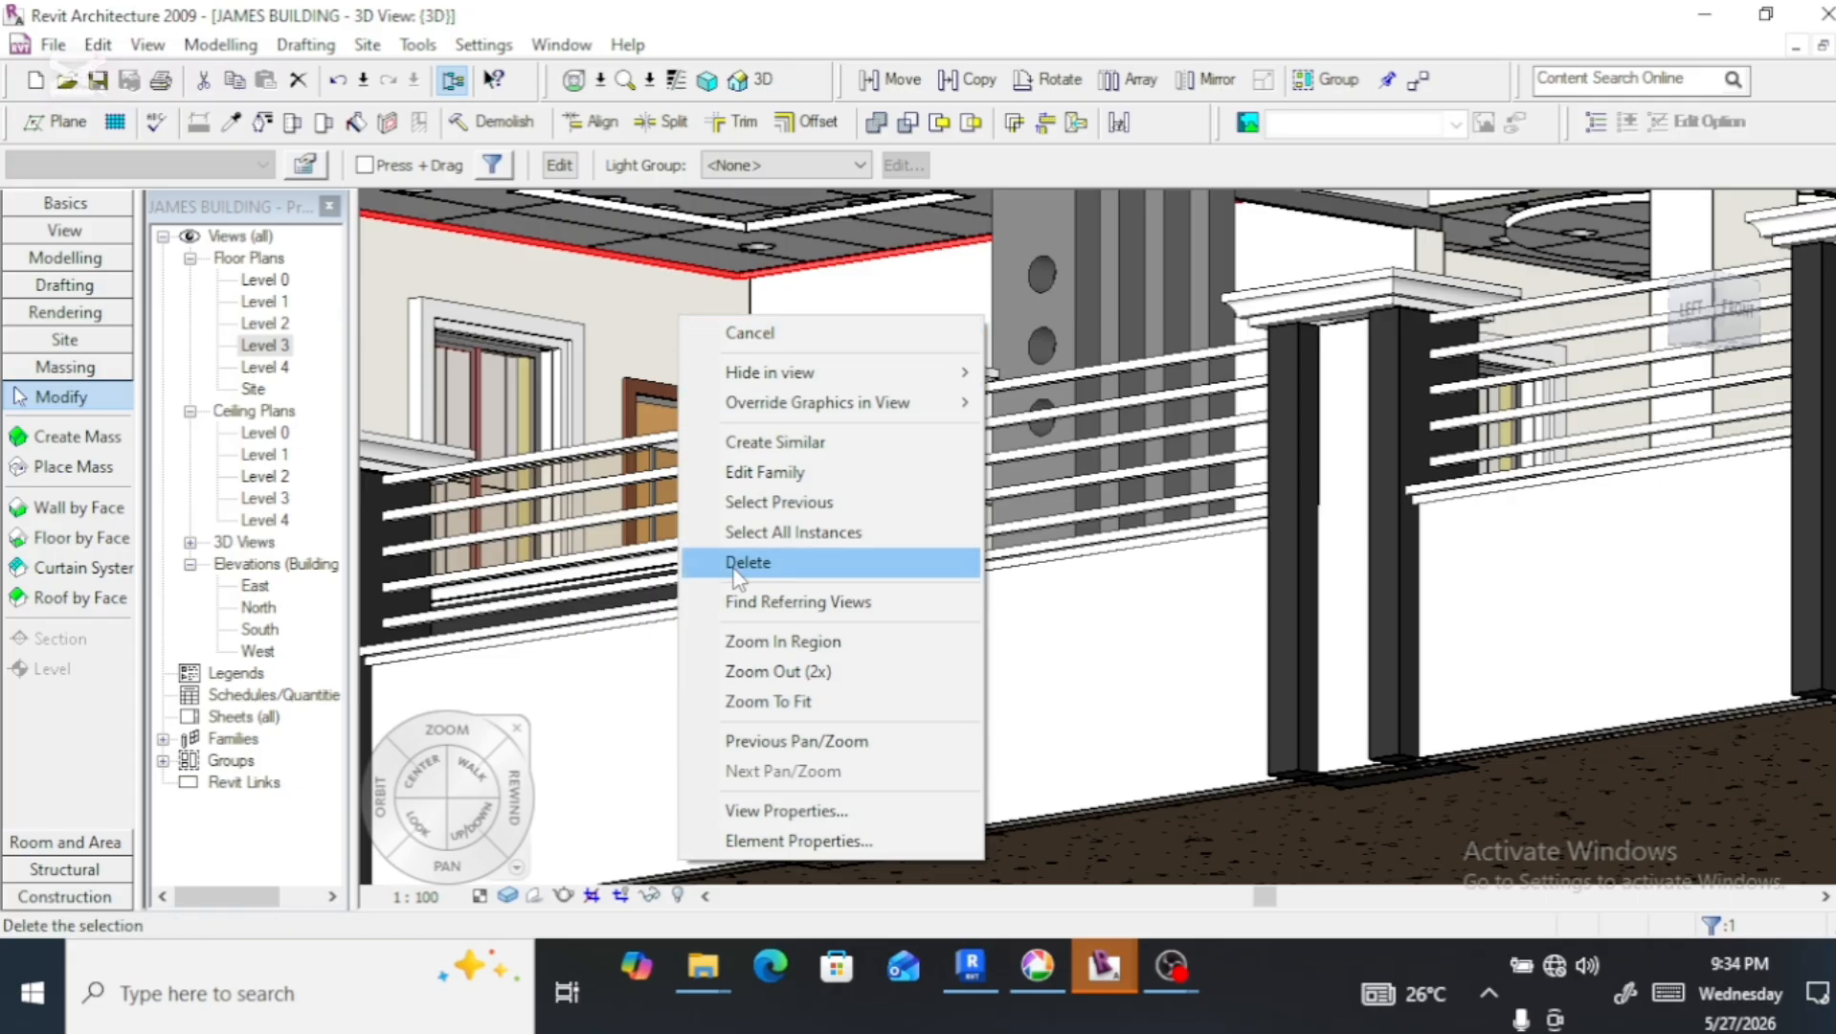
{"action": "left_click", "coordinate": [813, 812]}
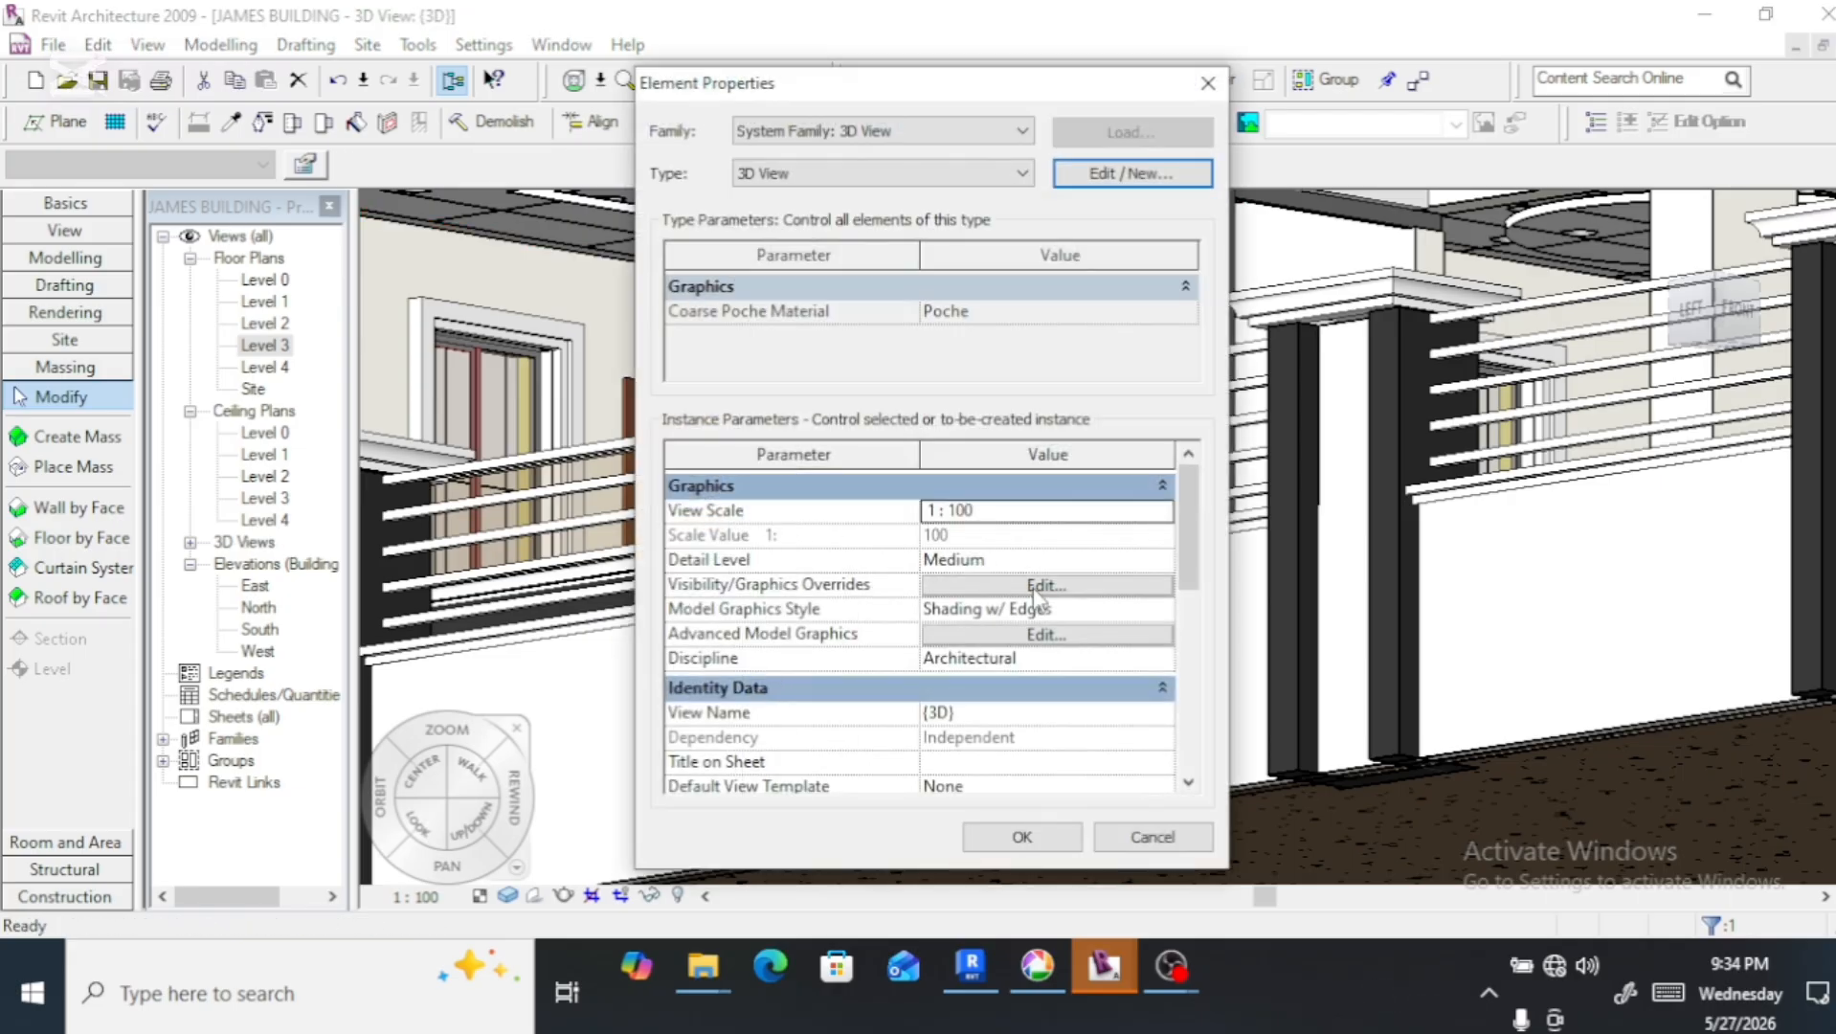
{"action": "left_click", "coordinate": [1037, 586]}
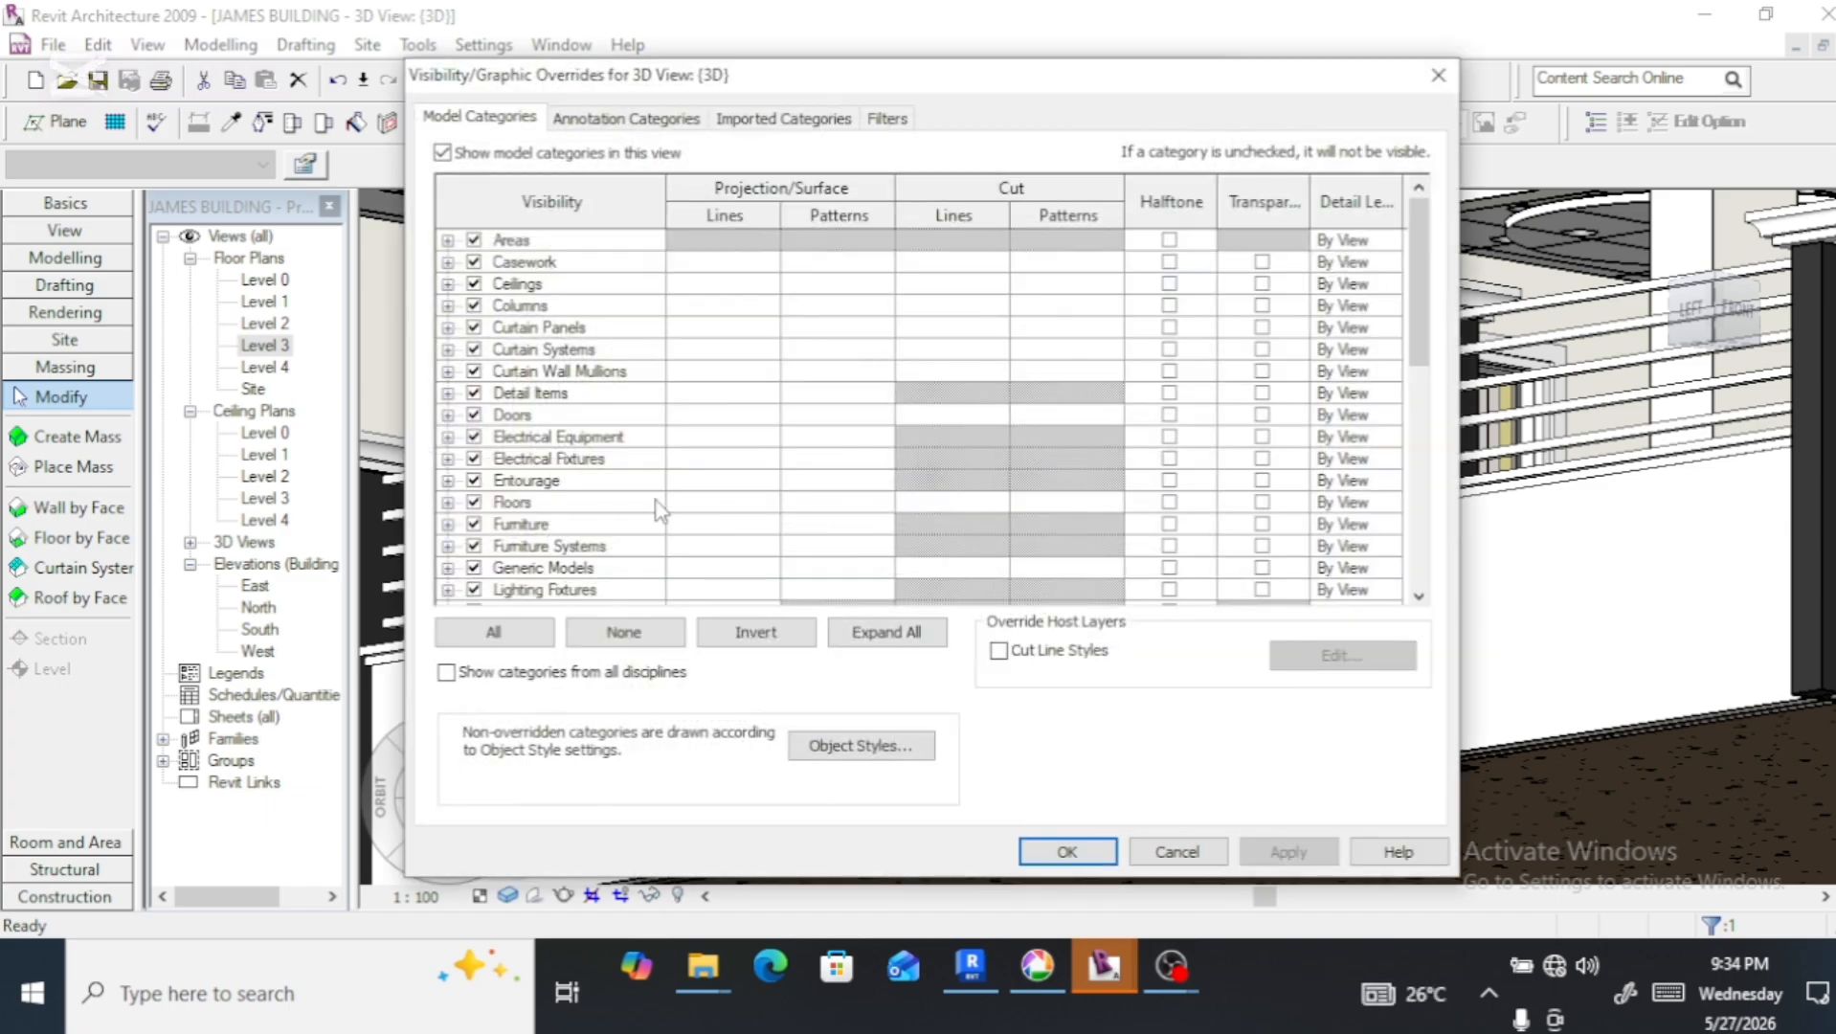
{"action": "left_click", "coordinate": [447, 674]}
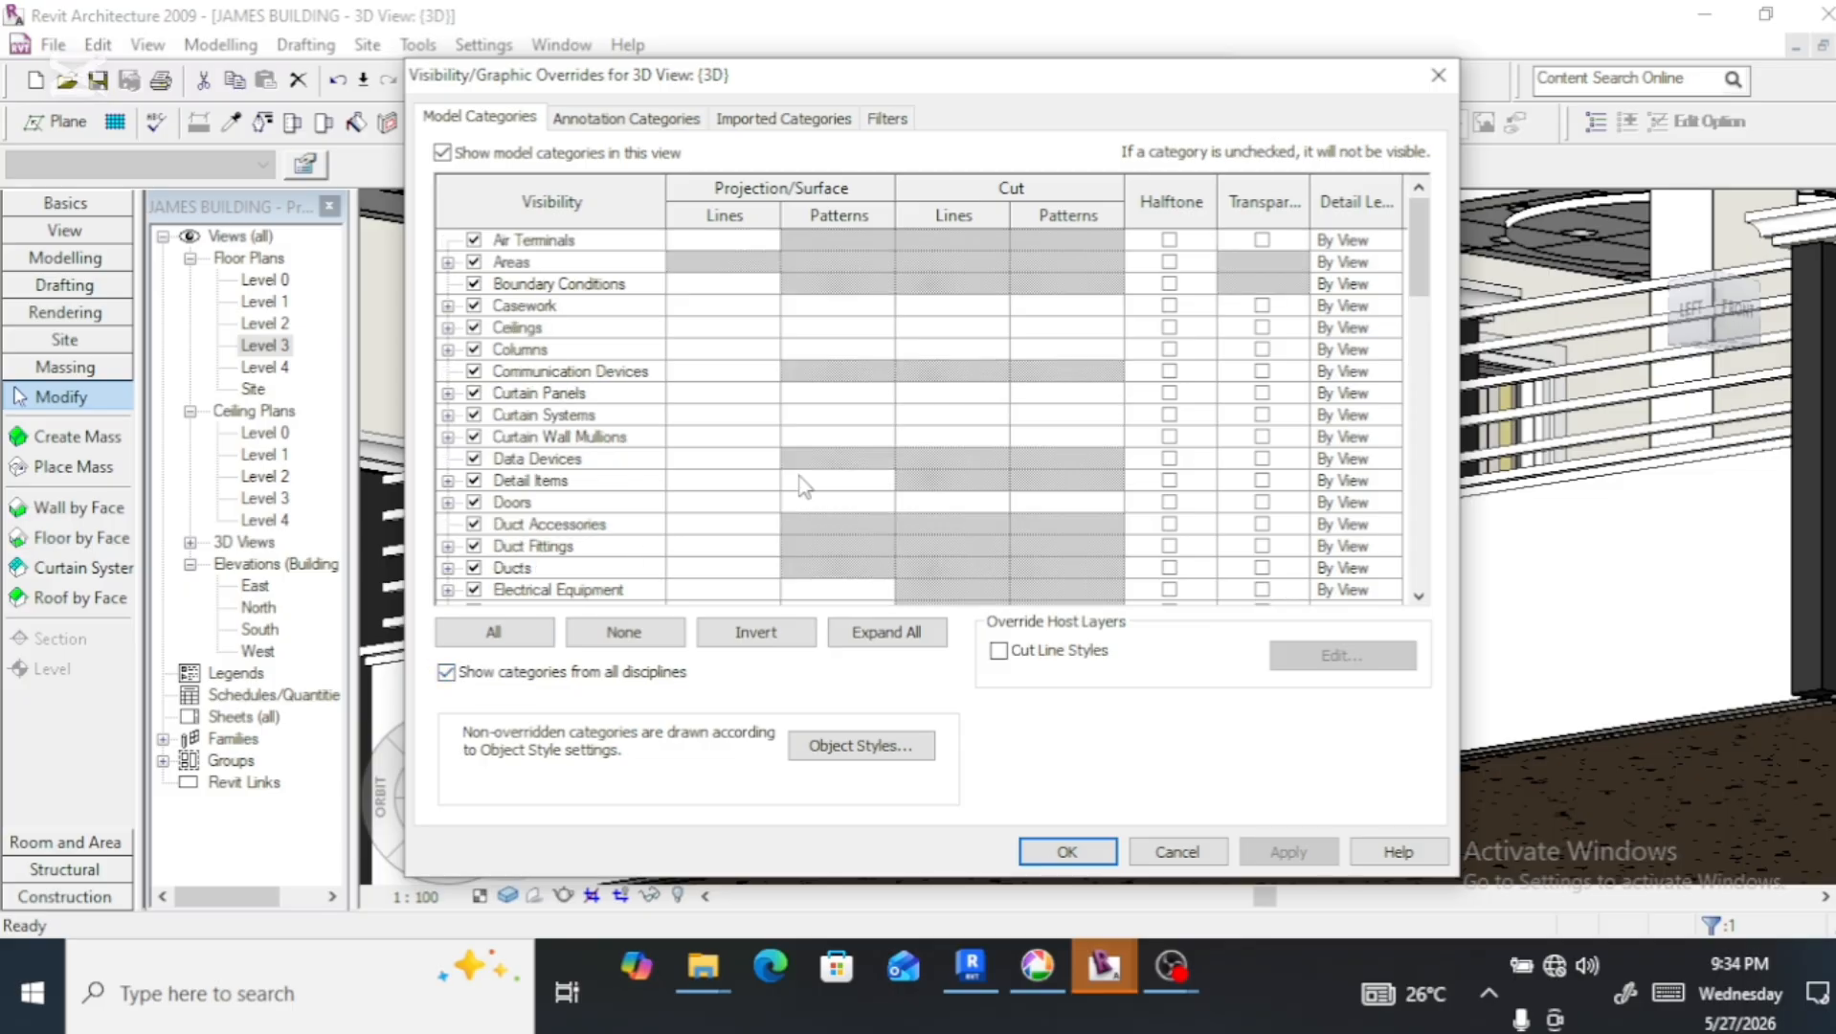
{"action": "left_click", "coordinate": [850, 748]}
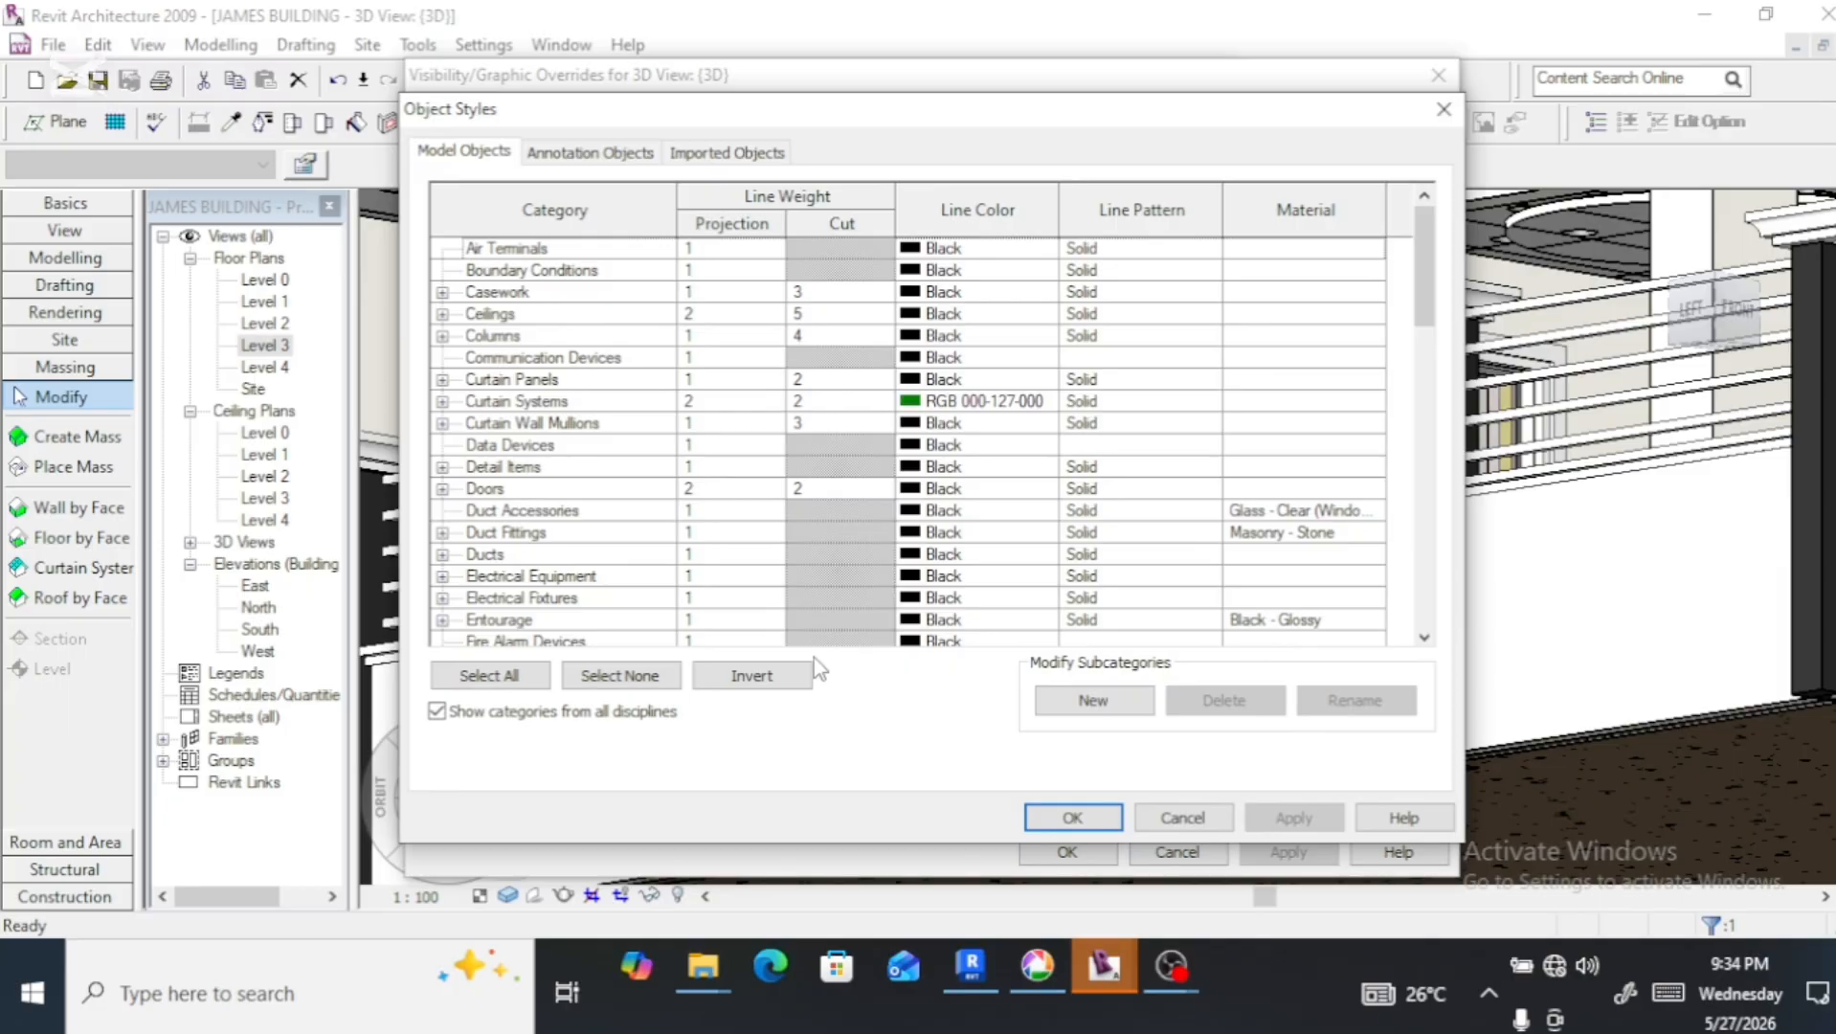
Choose Laminate - Marble as the material for the Lighting Fixtures category in the object styles
{"action": "left_click_drag", "start_coordinate": [1418, 294], "coordinate": [1403, 383]}
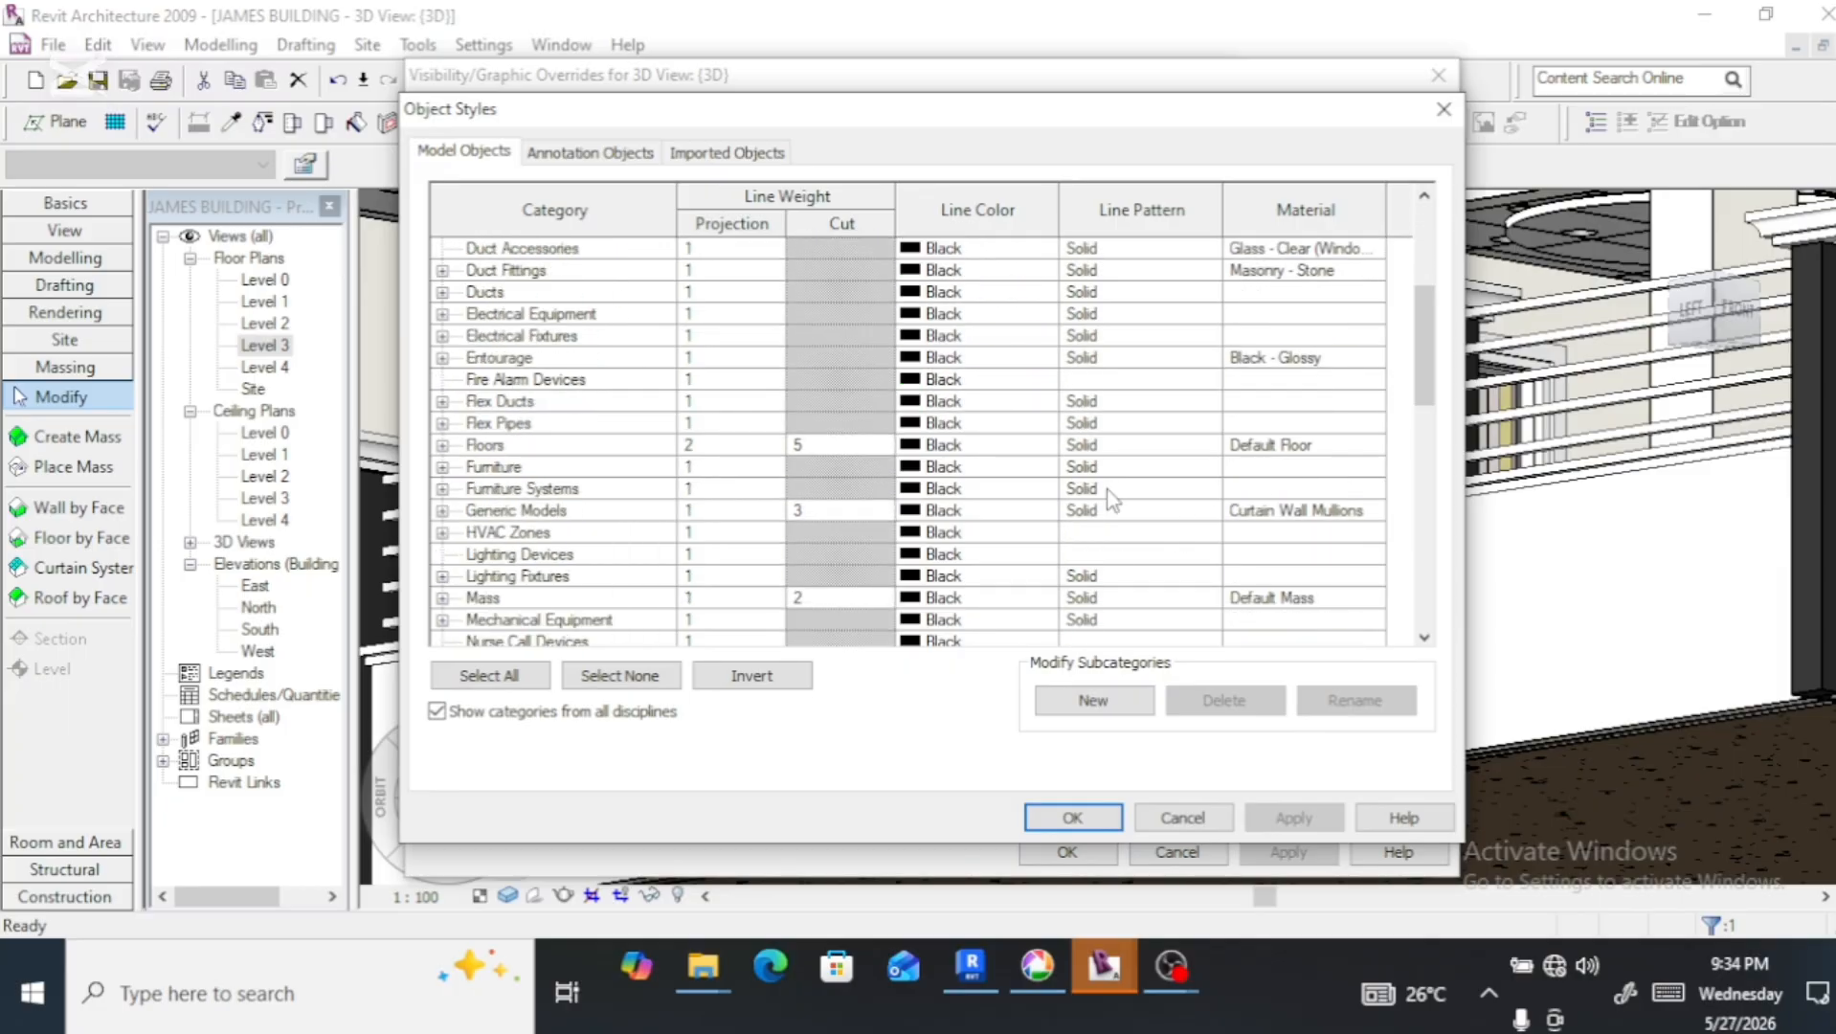
{"action": "left_click", "coordinate": [504, 577]}
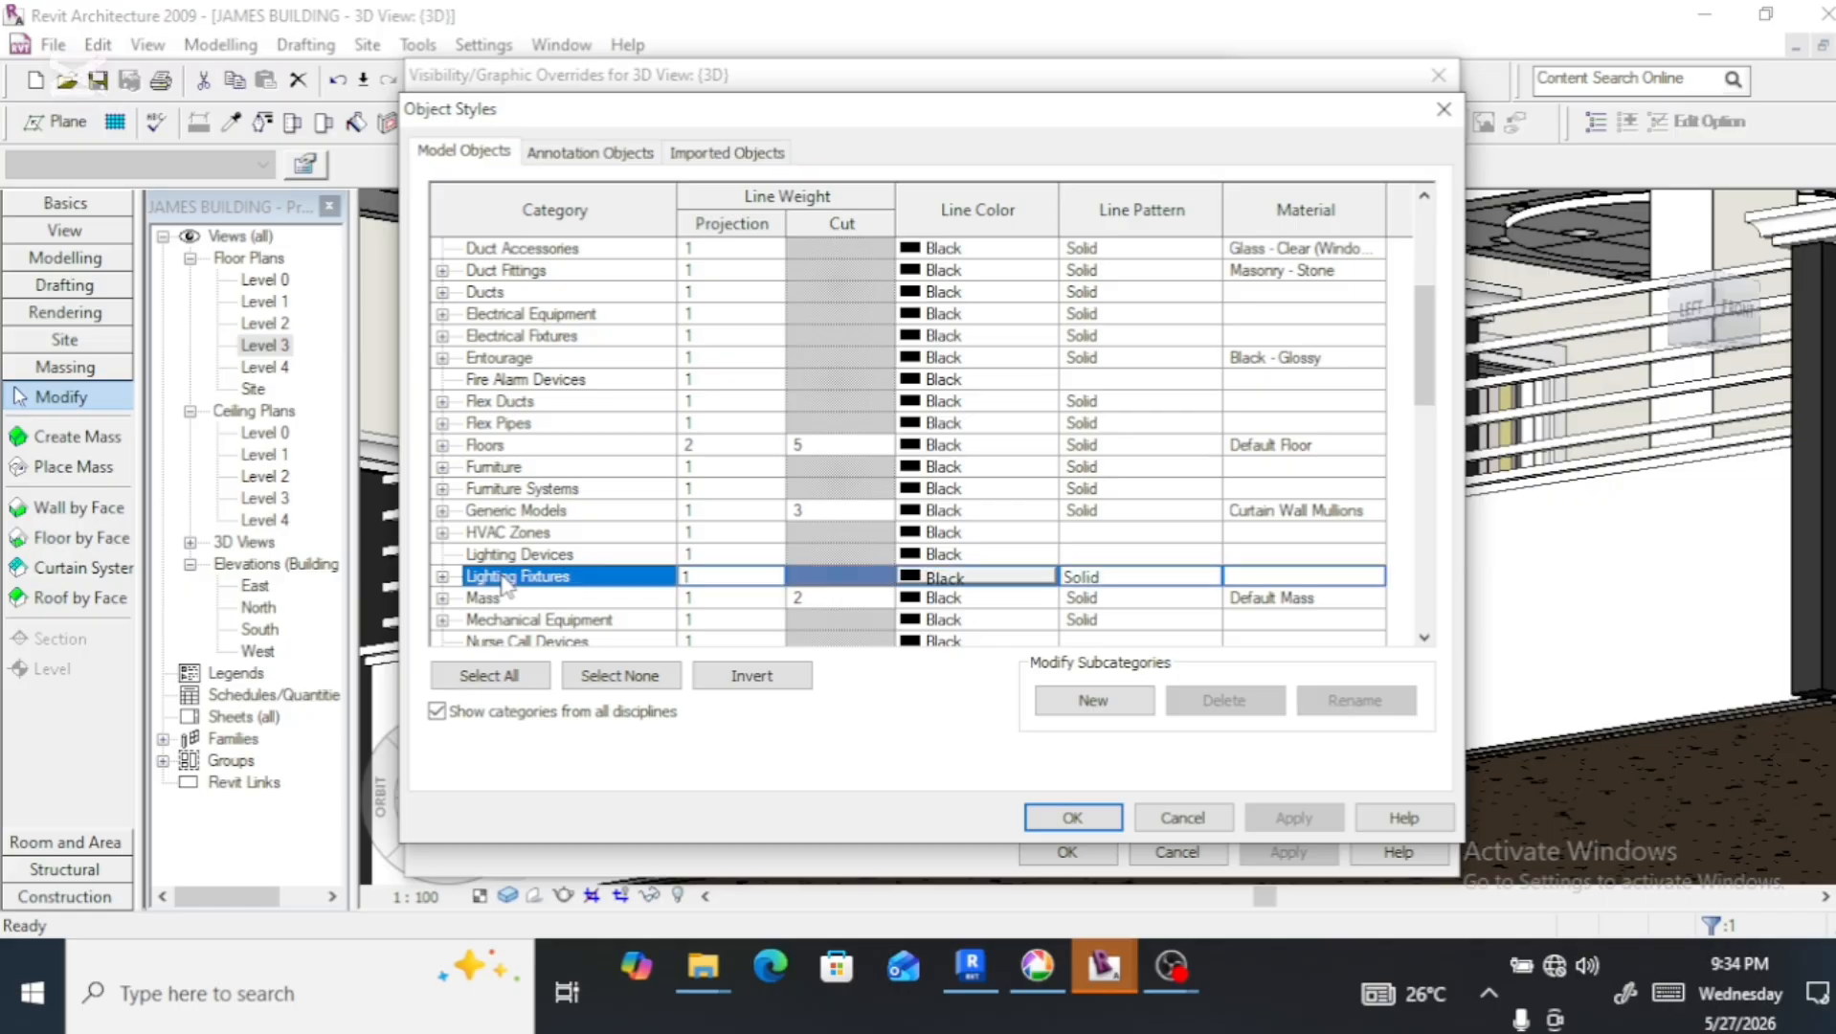
{"action": "left_click", "coordinate": [1252, 577]}
{"action": "left_click", "coordinate": [1374, 578]}
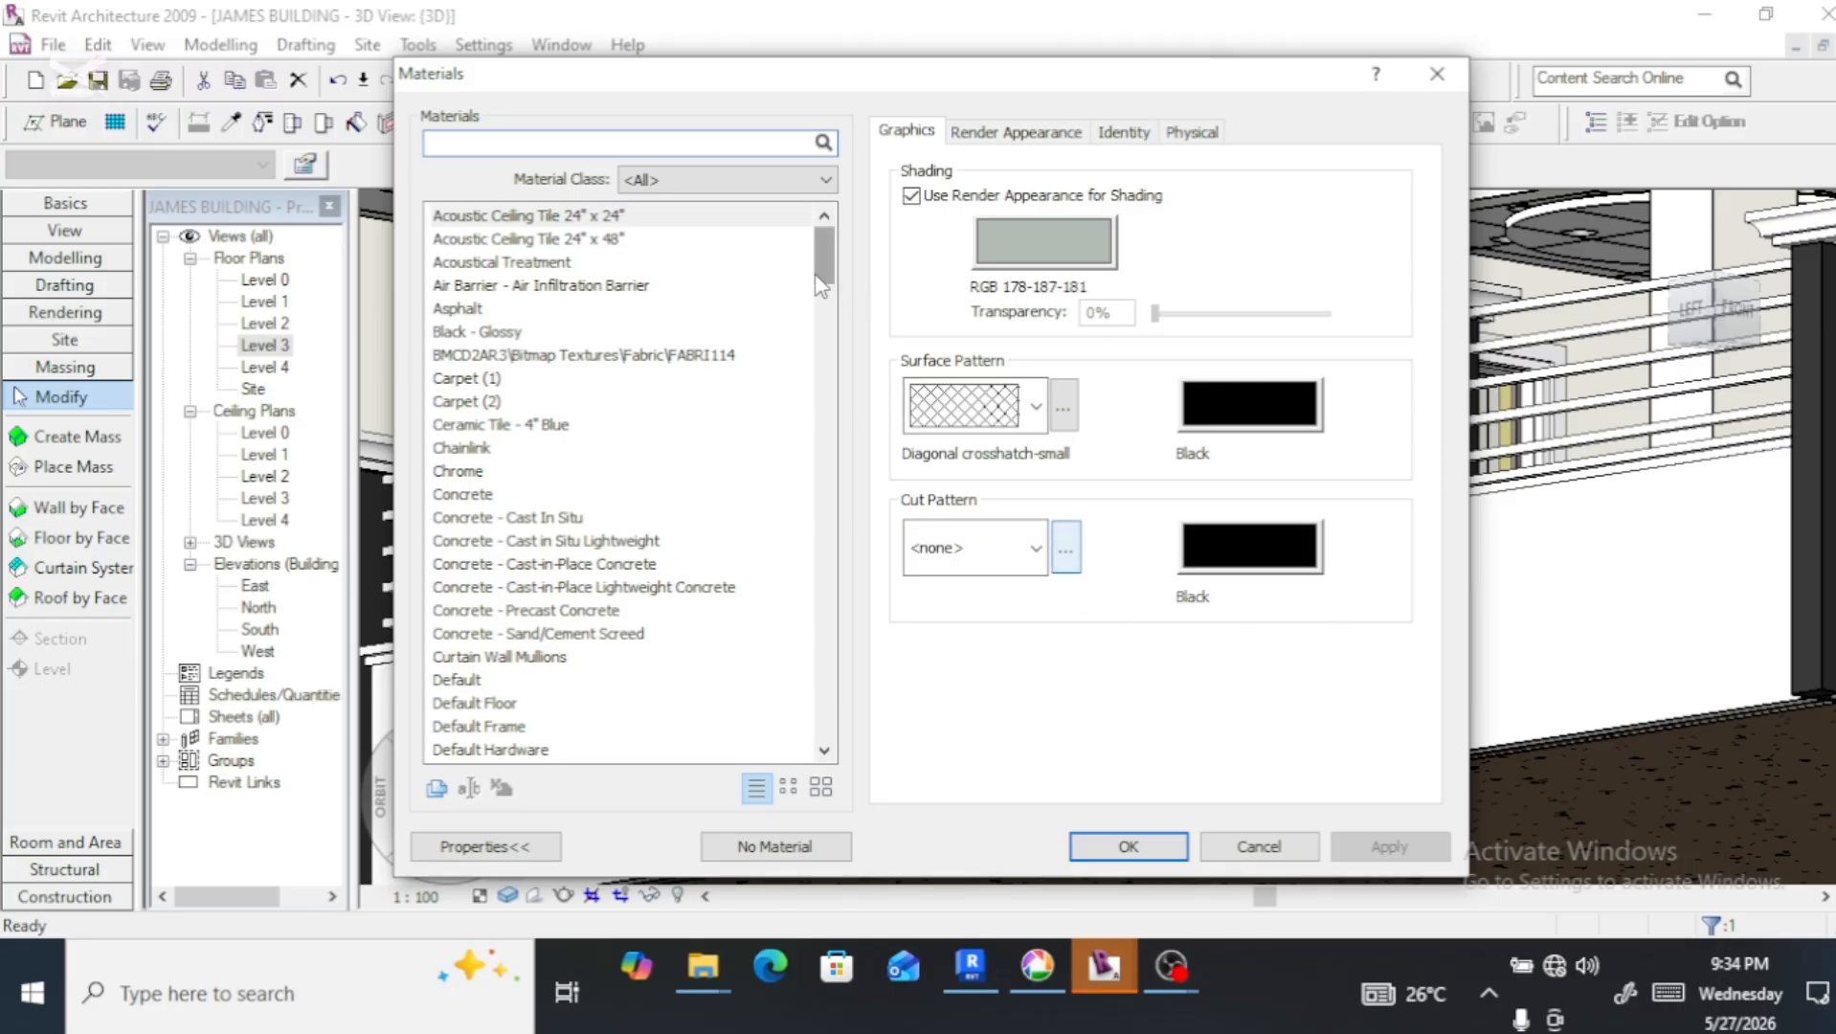
{"action": "left_click_drag", "start_coordinate": [825, 250], "coordinate": [828, 321]}
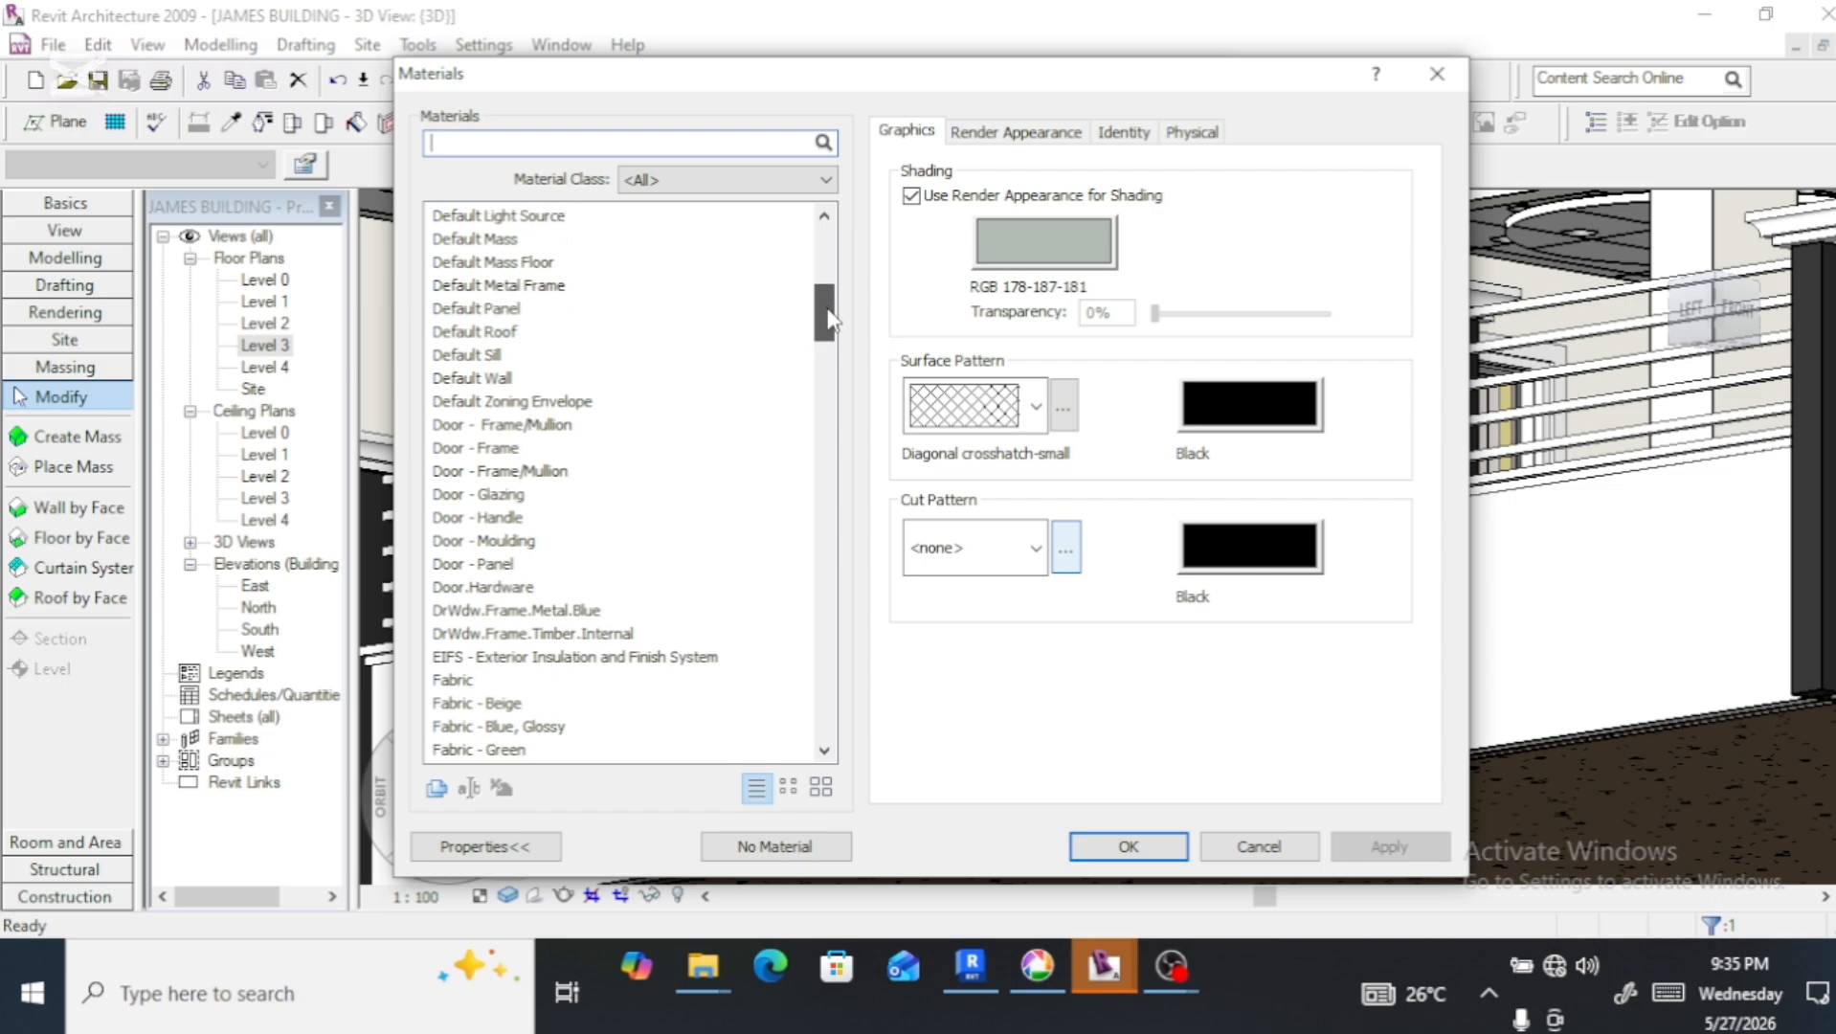
{"action": "left_click_drag", "start_coordinate": [829, 321], "coordinate": [876, 447]}
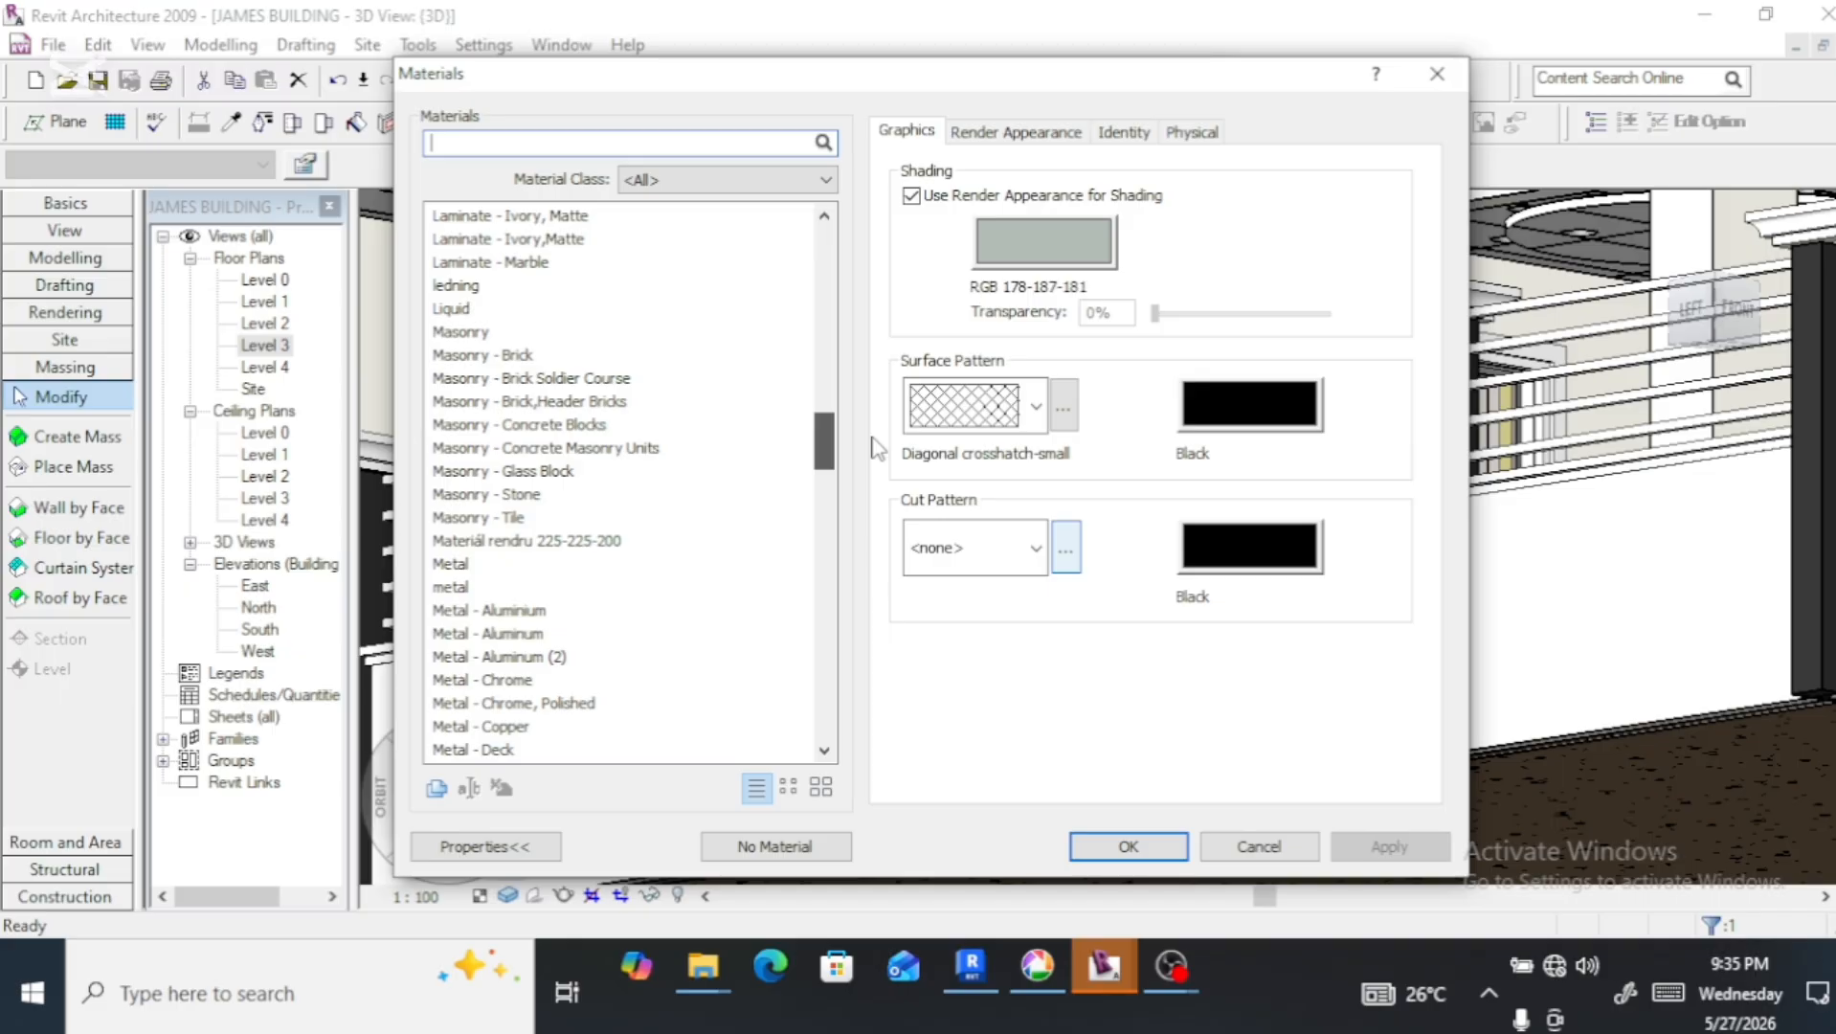
{"action": "left_click_drag", "start_coordinate": [876, 447], "coordinate": [865, 381]}
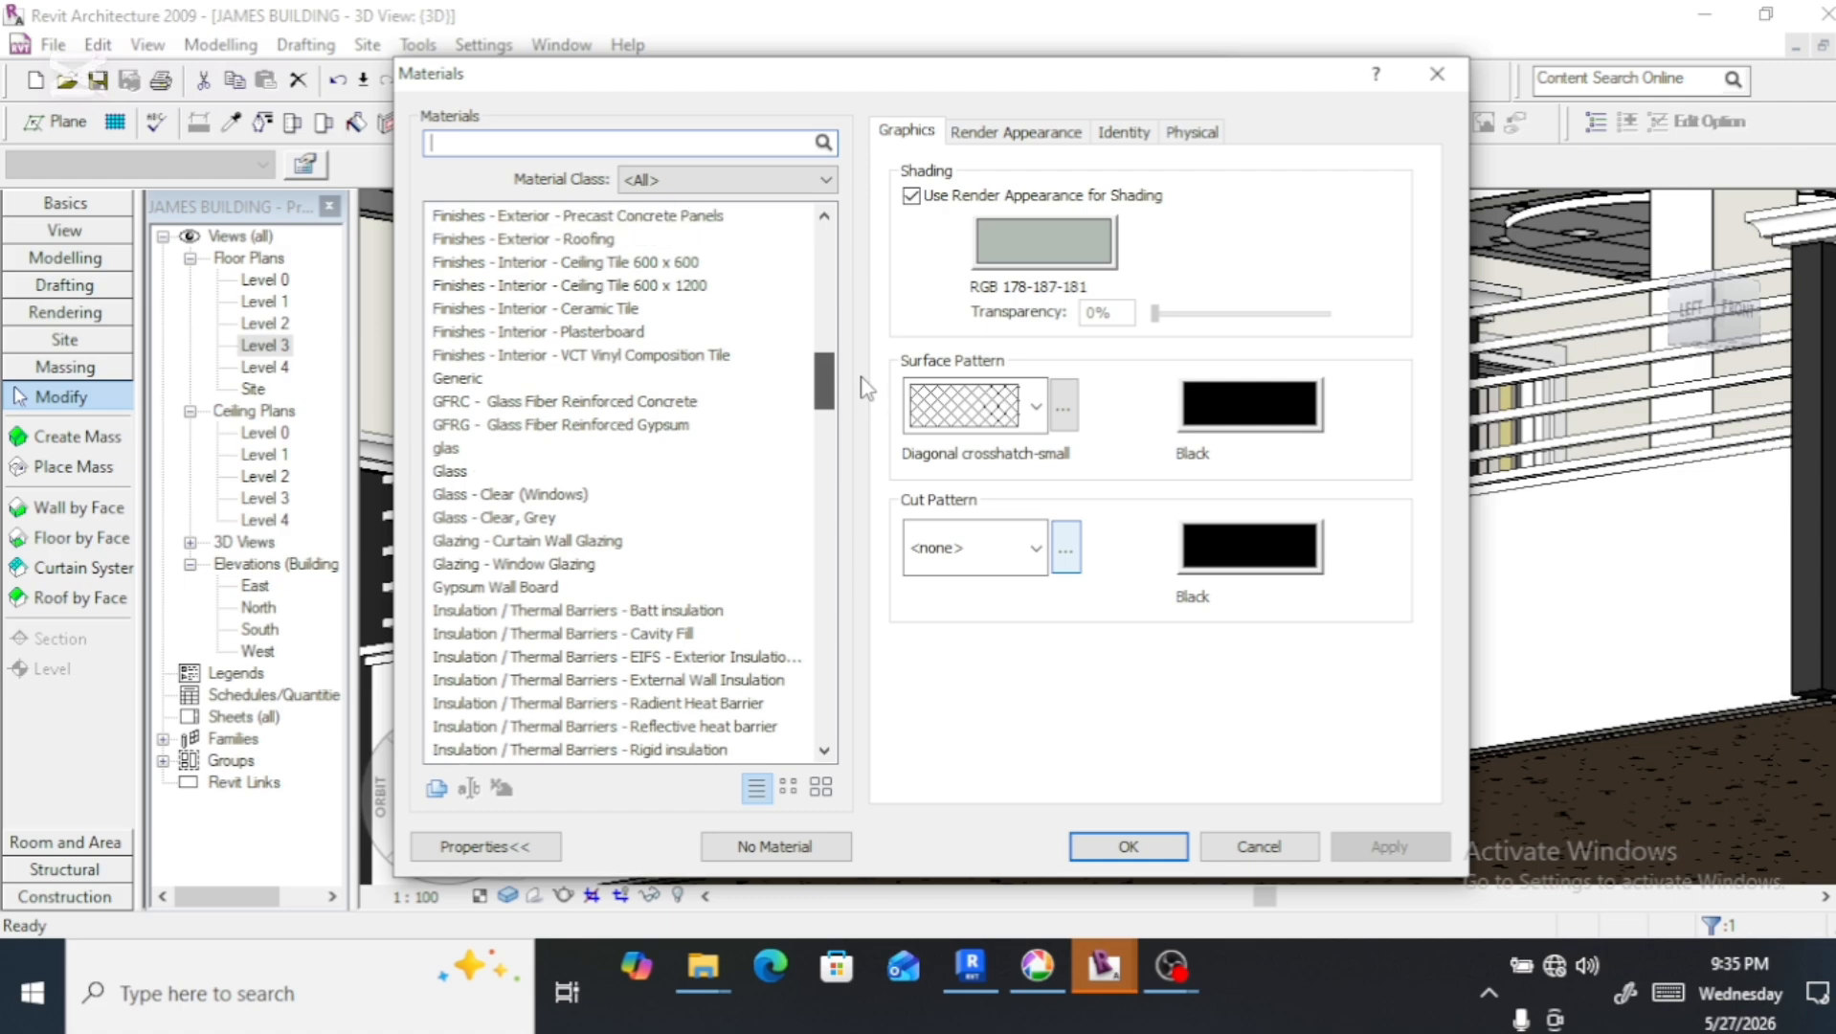
{"action": "left_click_drag", "start_coordinate": [867, 388], "coordinate": [857, 353]}
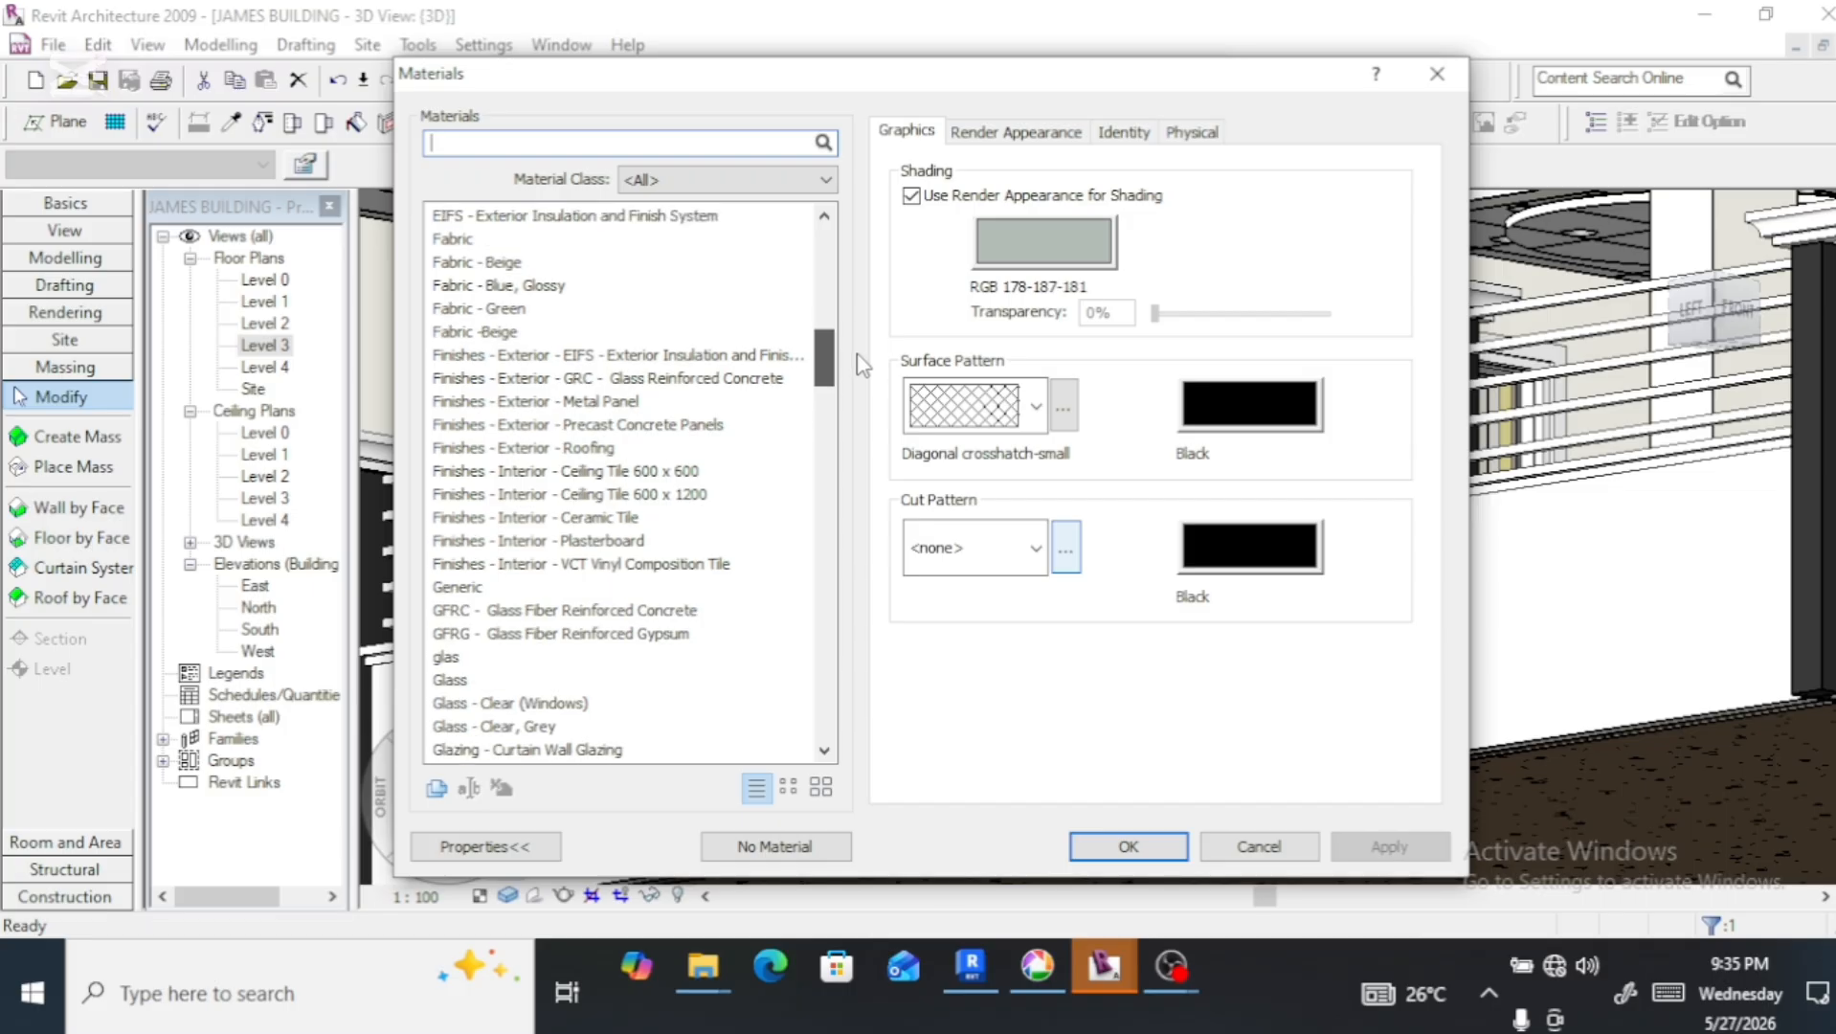
{"action": "left_click_drag", "start_coordinate": [857, 354], "coordinate": [857, 342]}
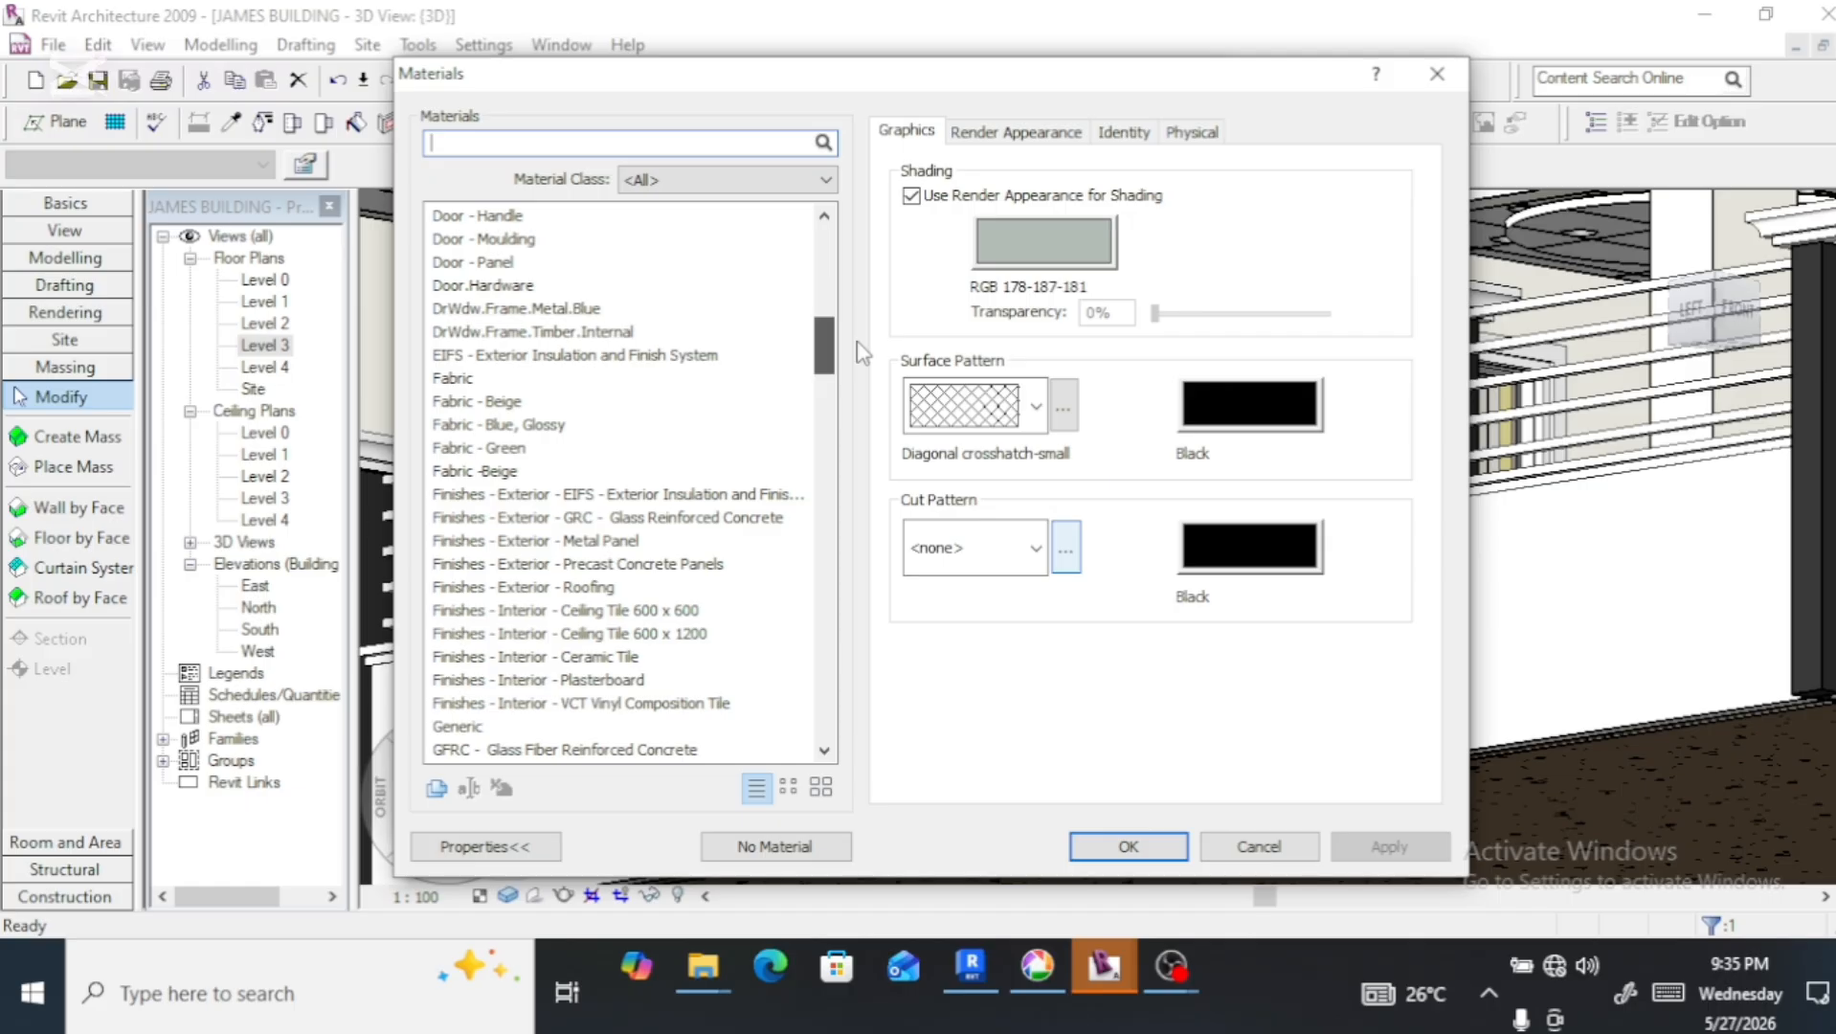
{"action": "left_click_drag", "start_coordinate": [857, 341], "coordinate": [856, 335]}
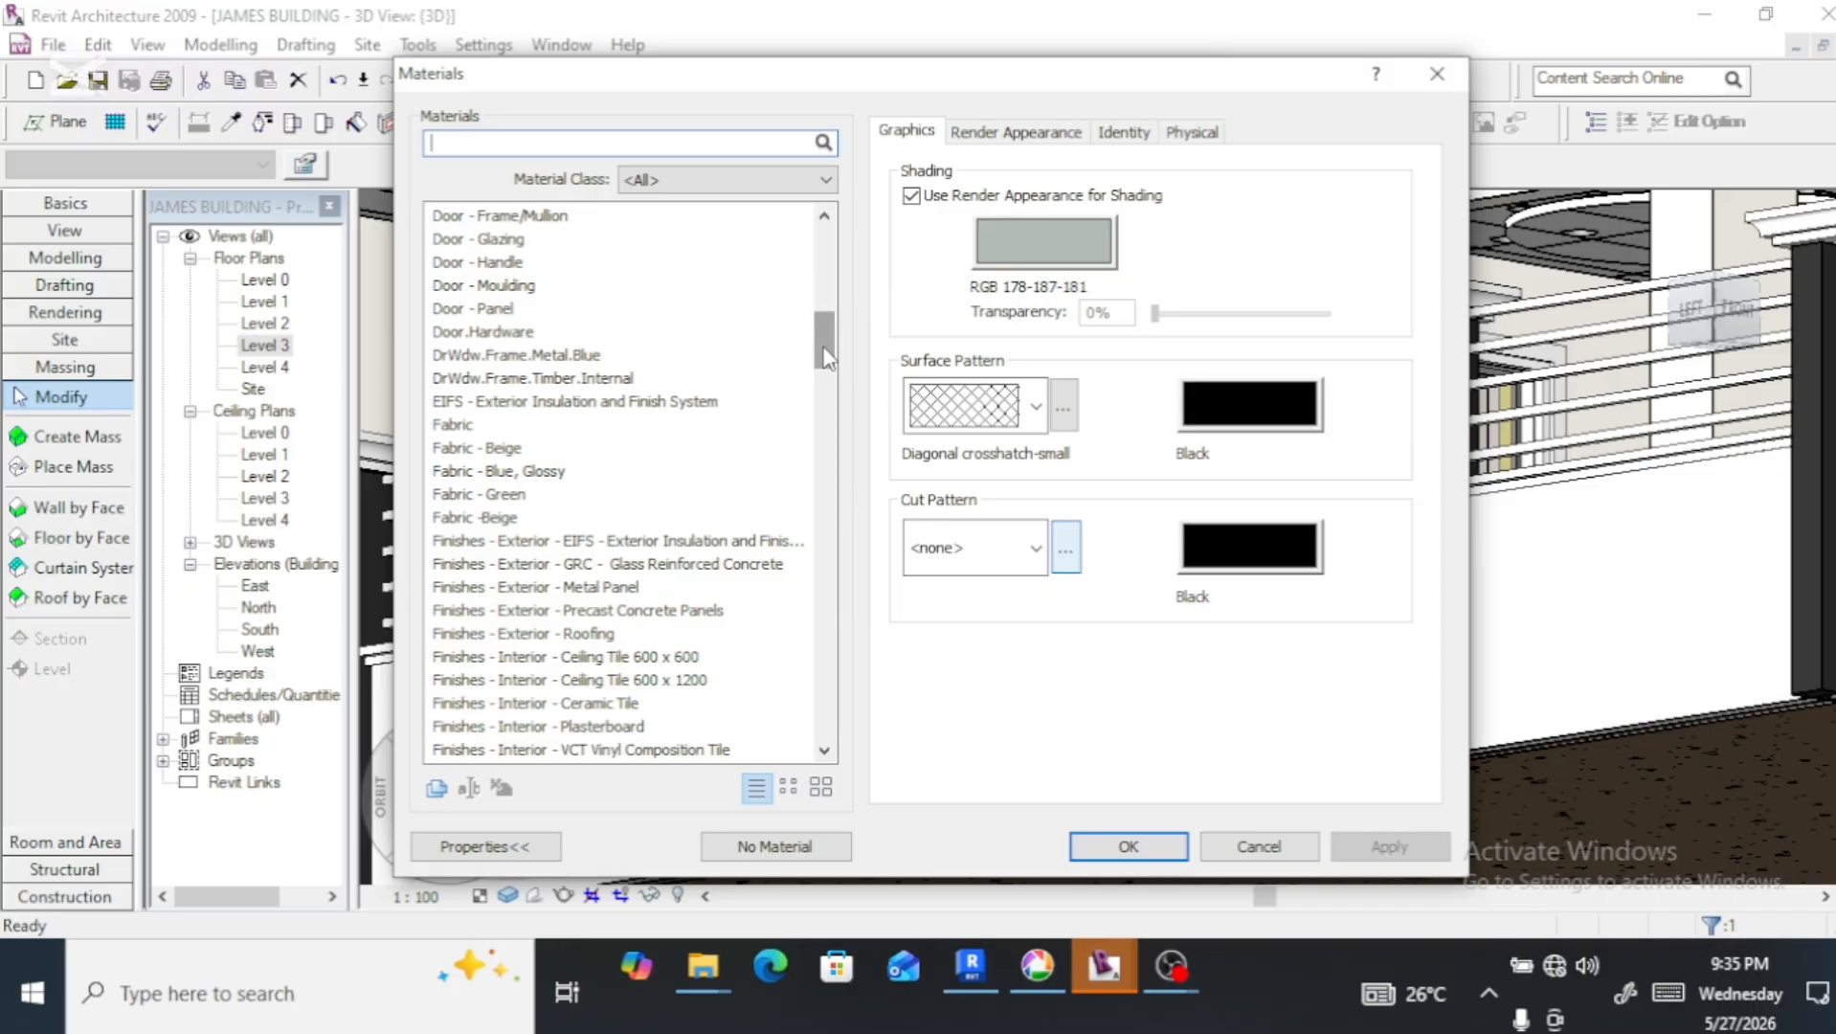
{"action": "left_click_drag", "start_coordinate": [825, 356], "coordinate": [829, 259]}
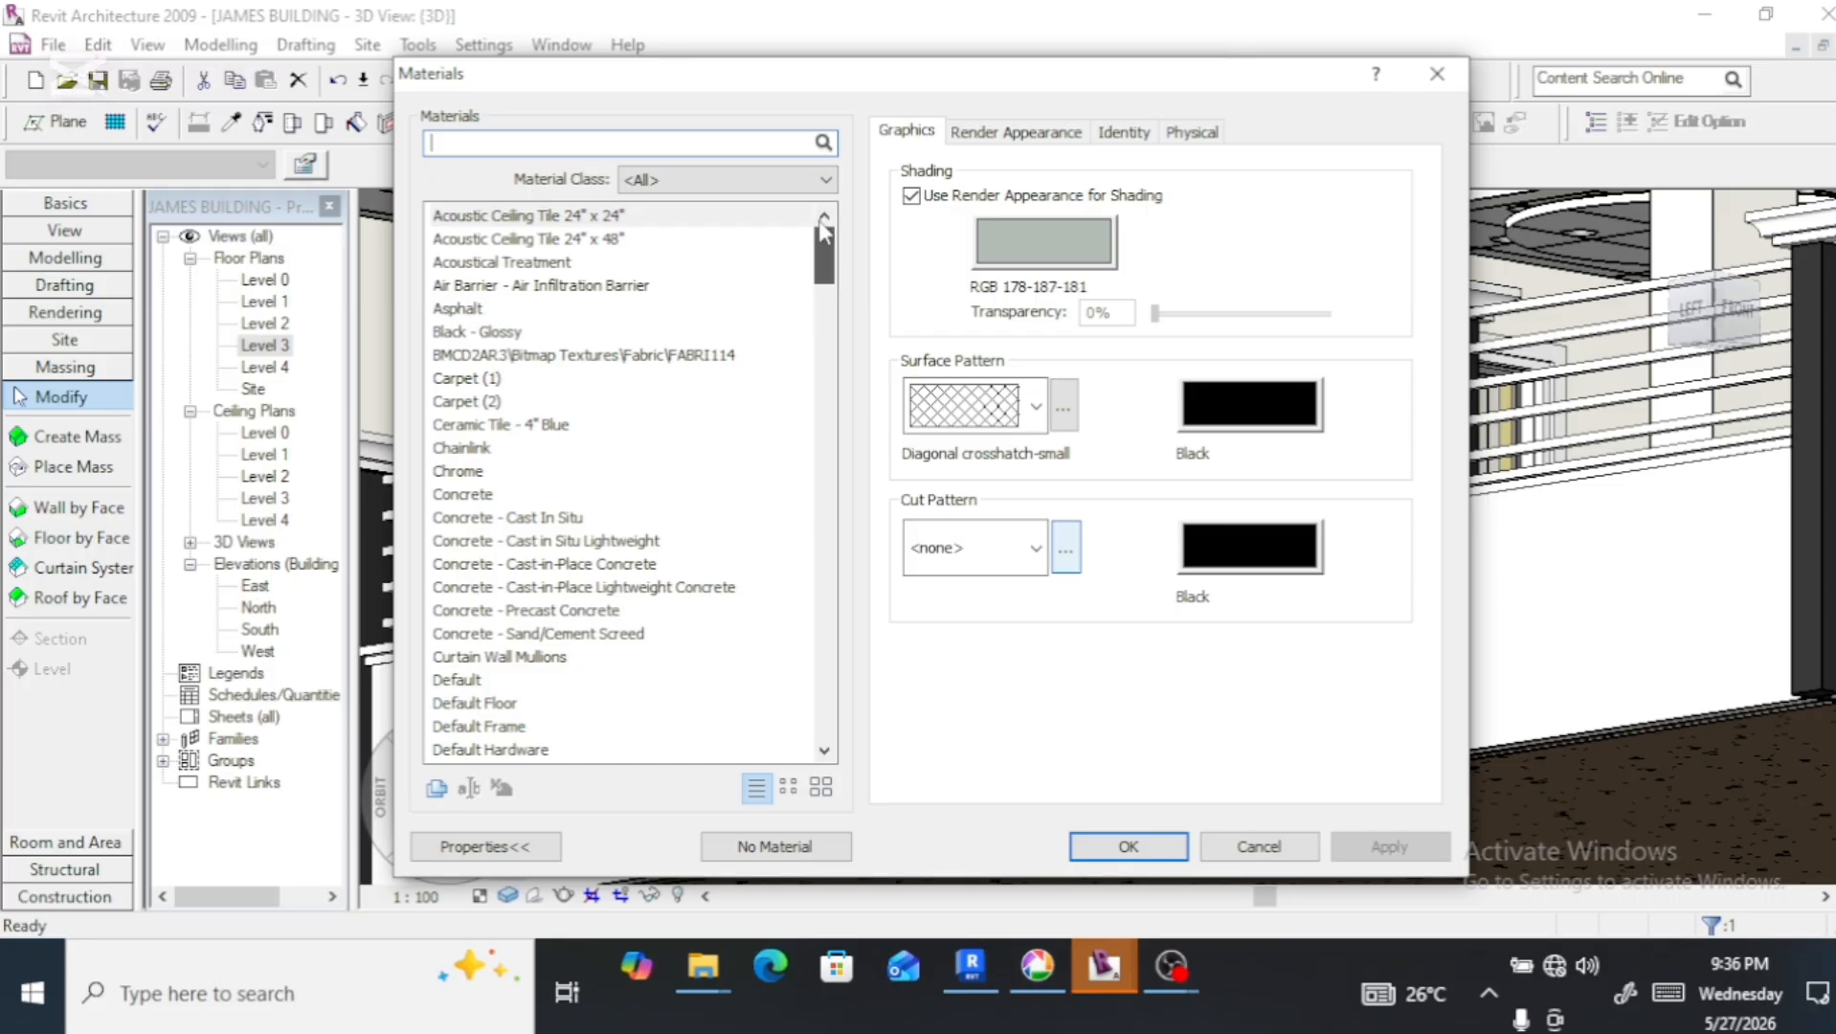
{"action": "left_click_drag", "start_coordinate": [829, 256], "coordinate": [820, 369]}
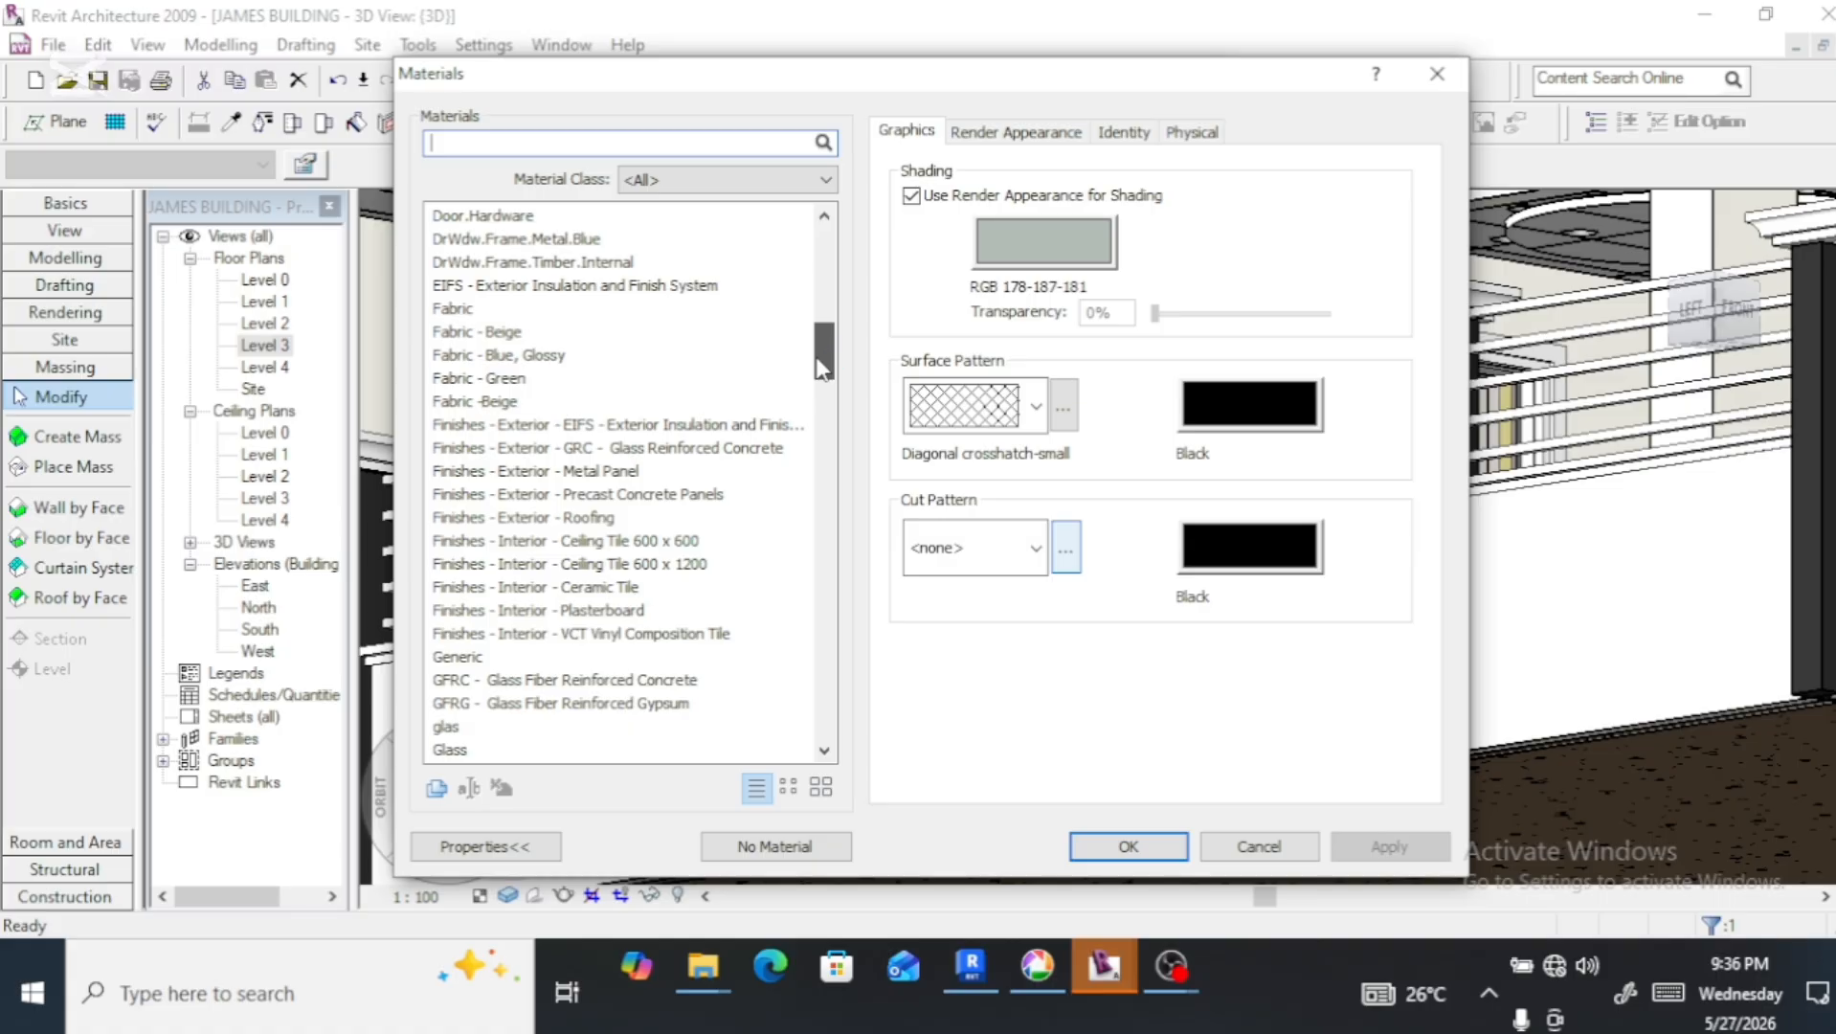
{"action": "left_click_drag", "start_coordinate": [820, 368], "coordinate": [820, 388]}
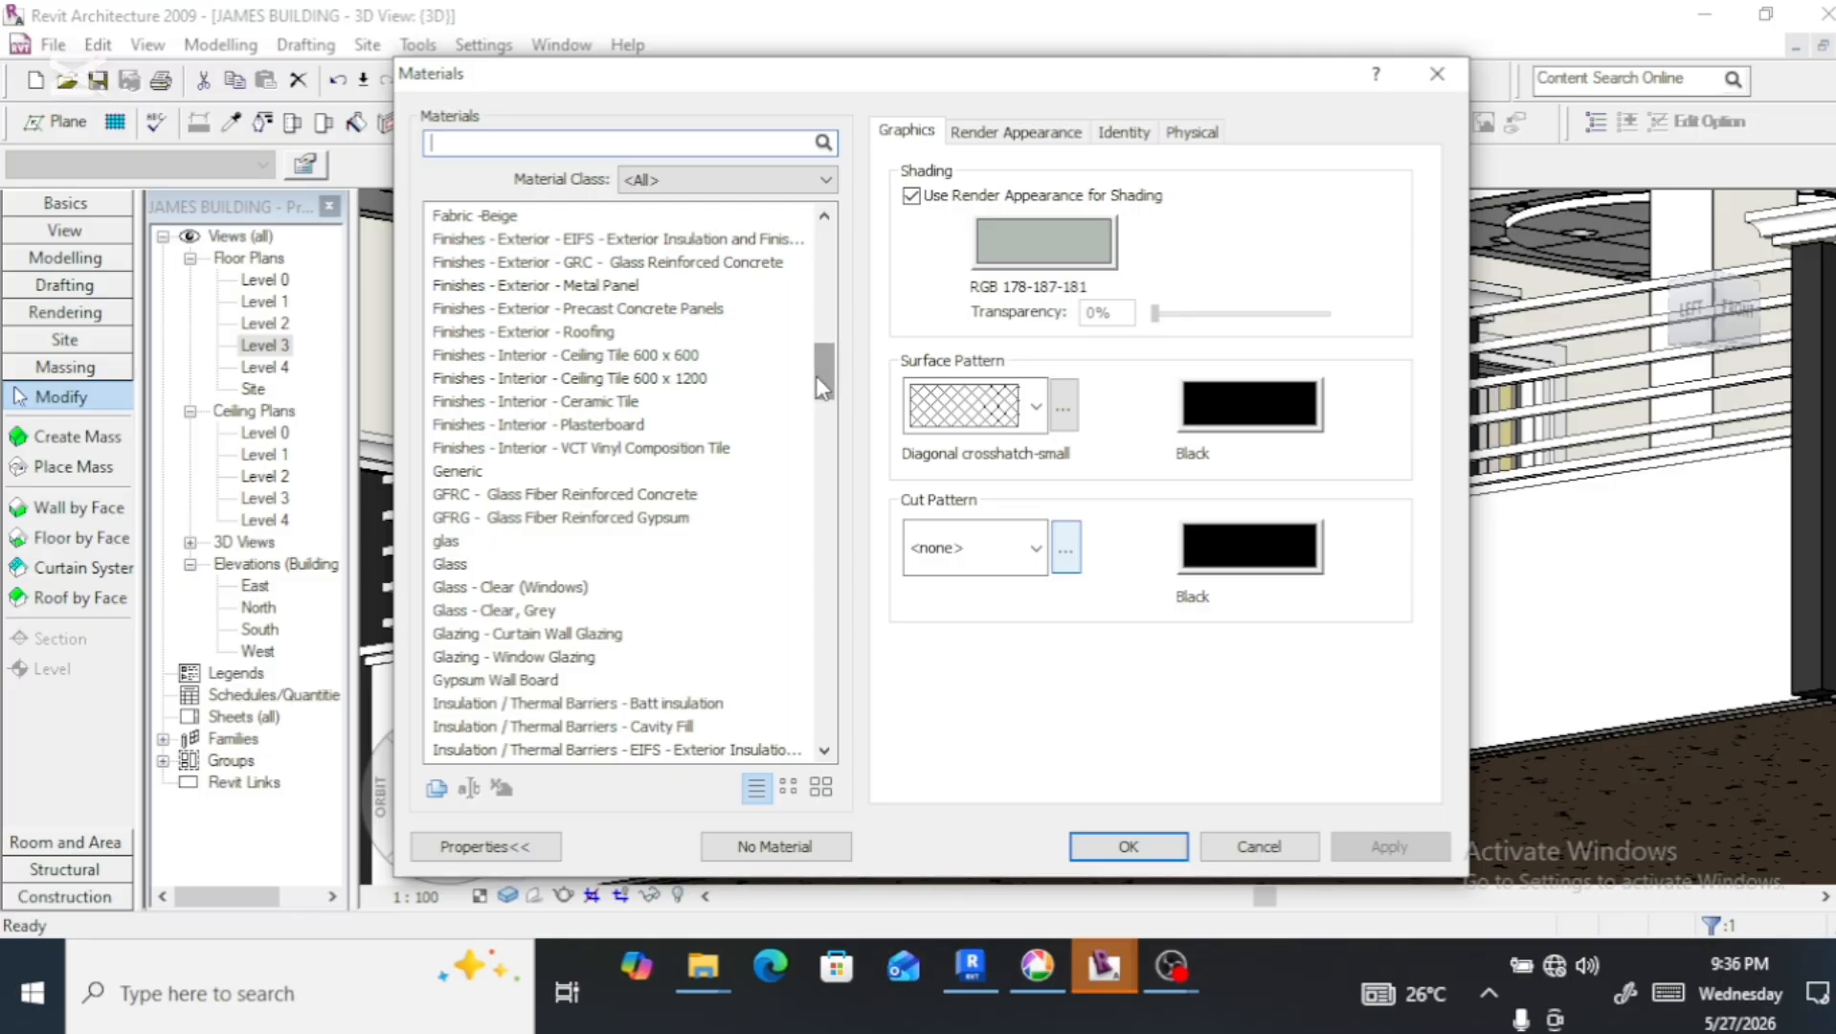
{"action": "left_click_drag", "start_coordinate": [820, 386], "coordinate": [827, 414]}
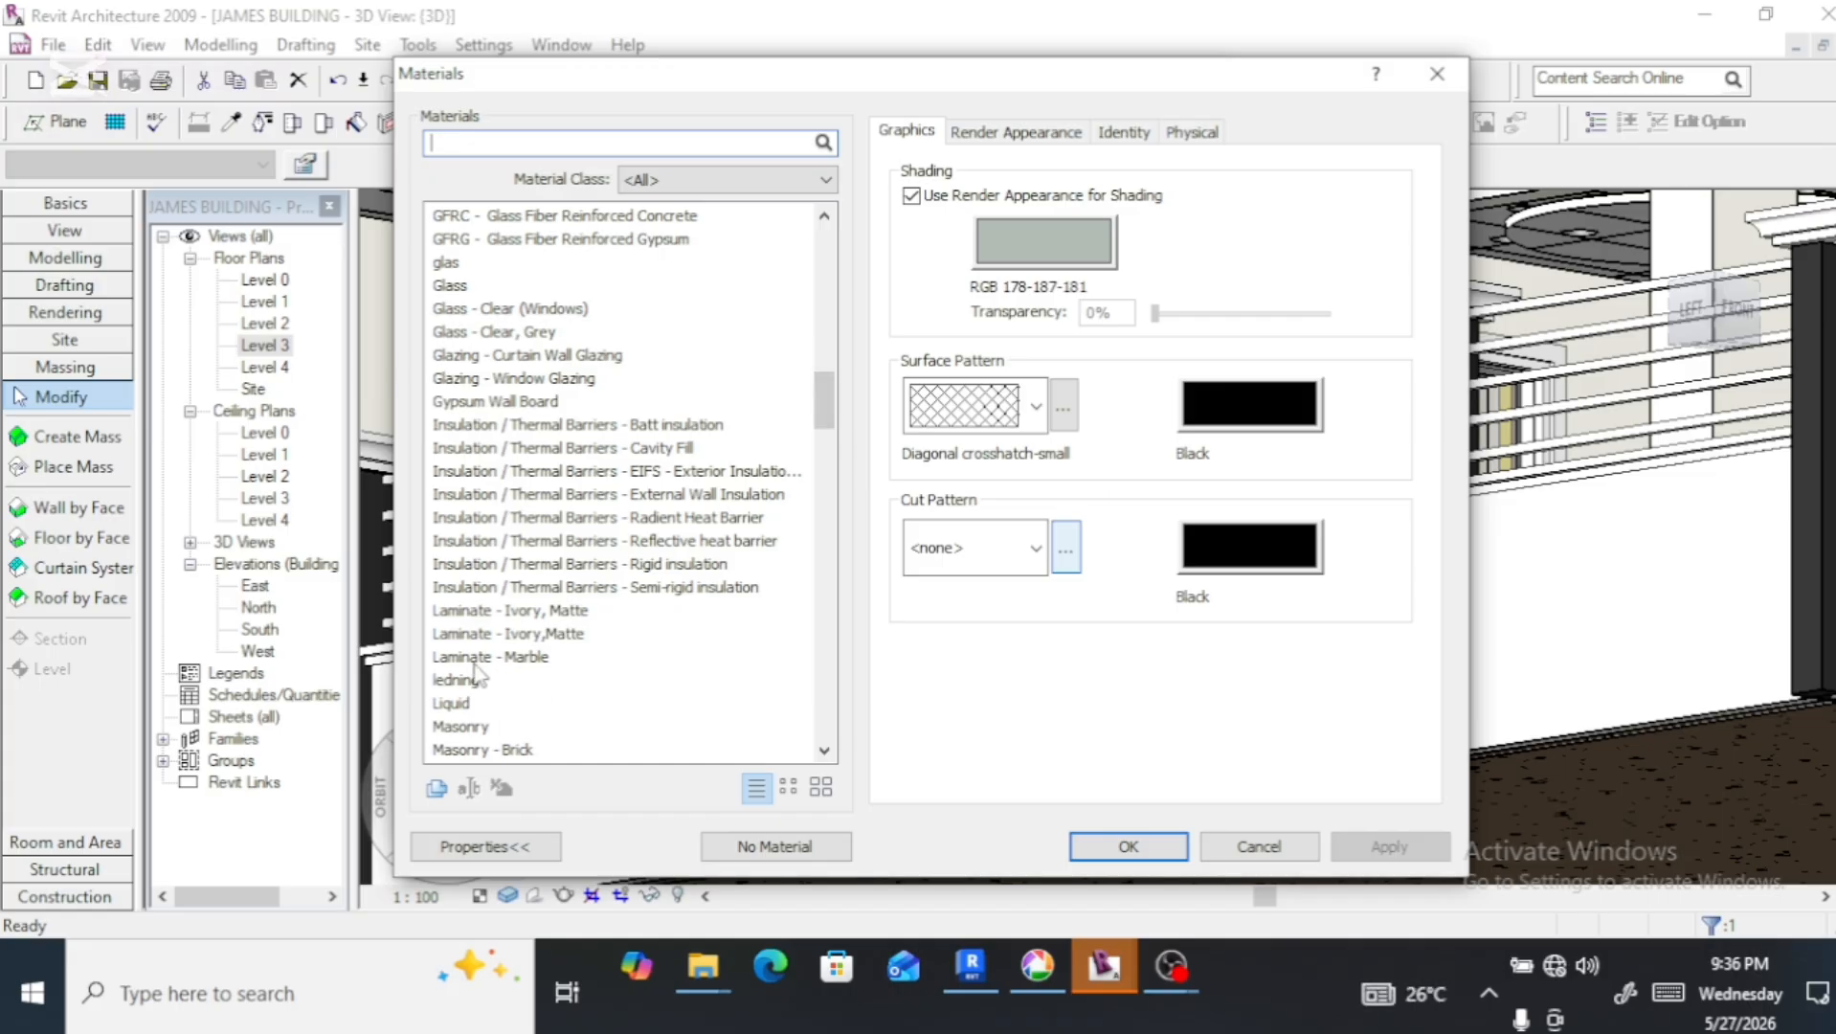
{"action": "left_click", "coordinate": [502, 658]}
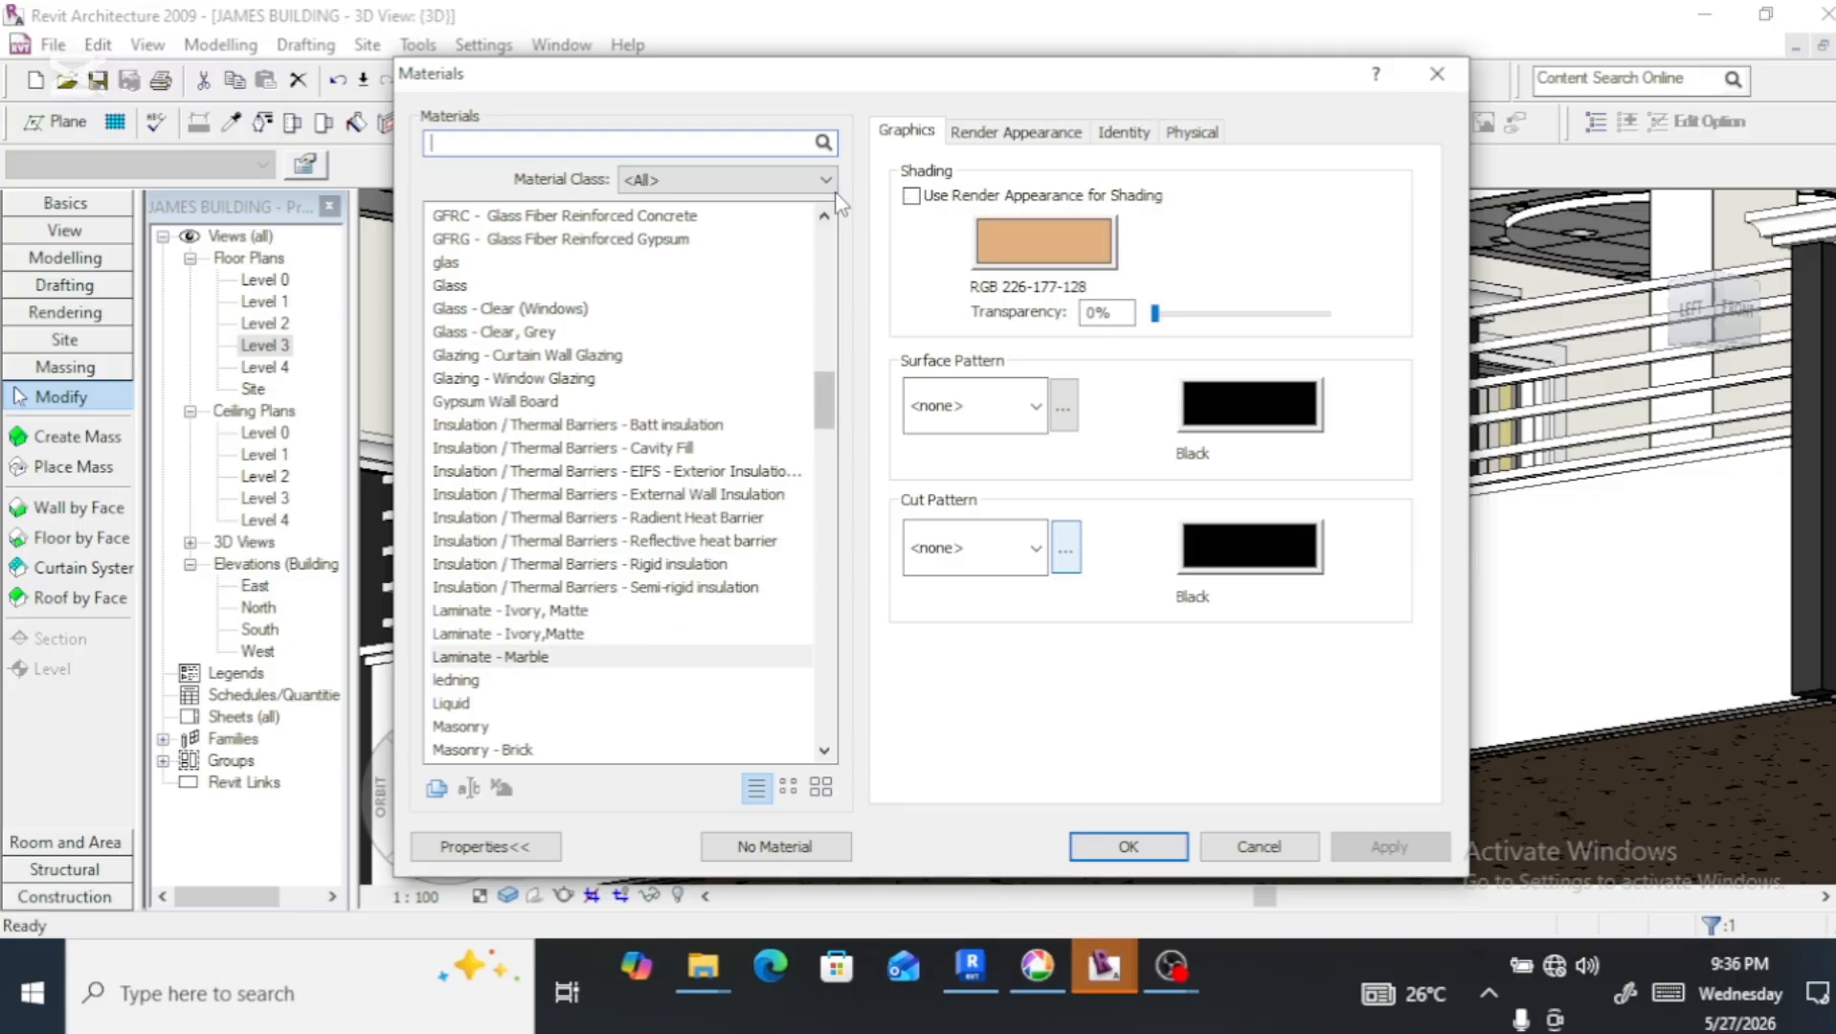
Replace the render appearance of the Laminate - Marble material with Glass Light Bulb On from the render appearance library
{"action": "left_click", "coordinate": [912, 197]}
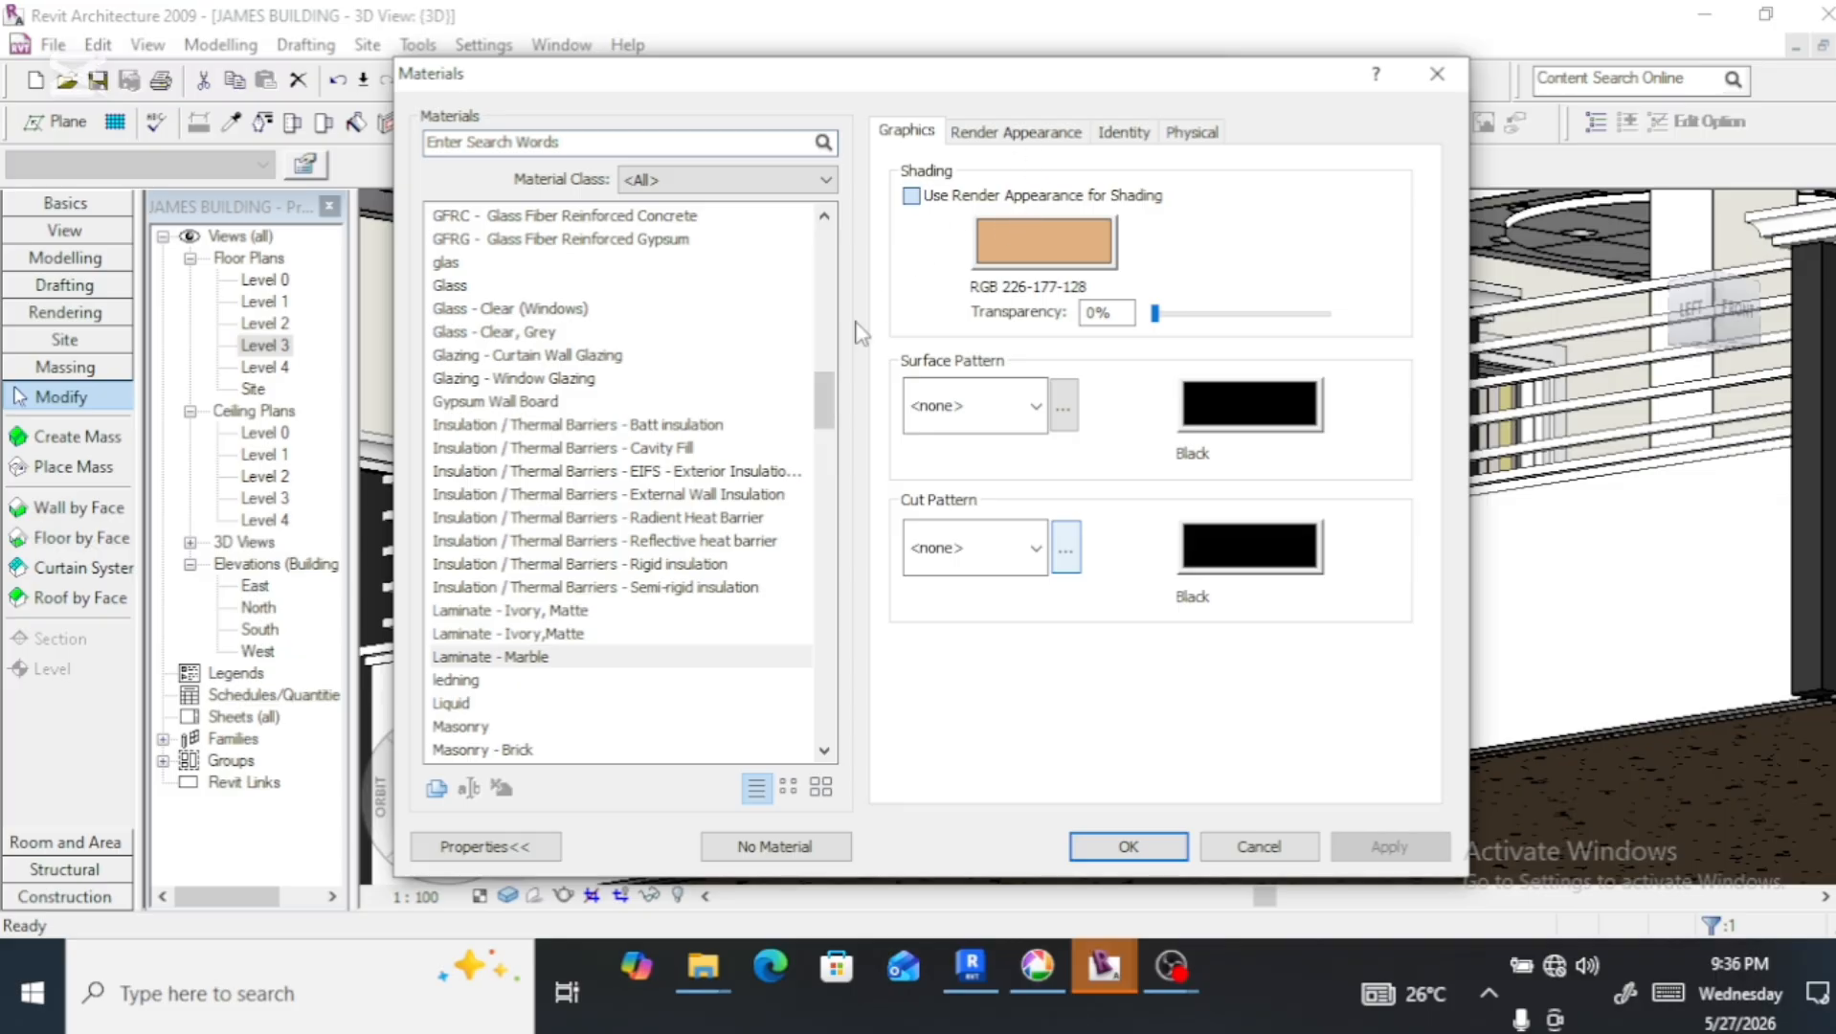
{"action": "left_click", "coordinate": [1014, 132]}
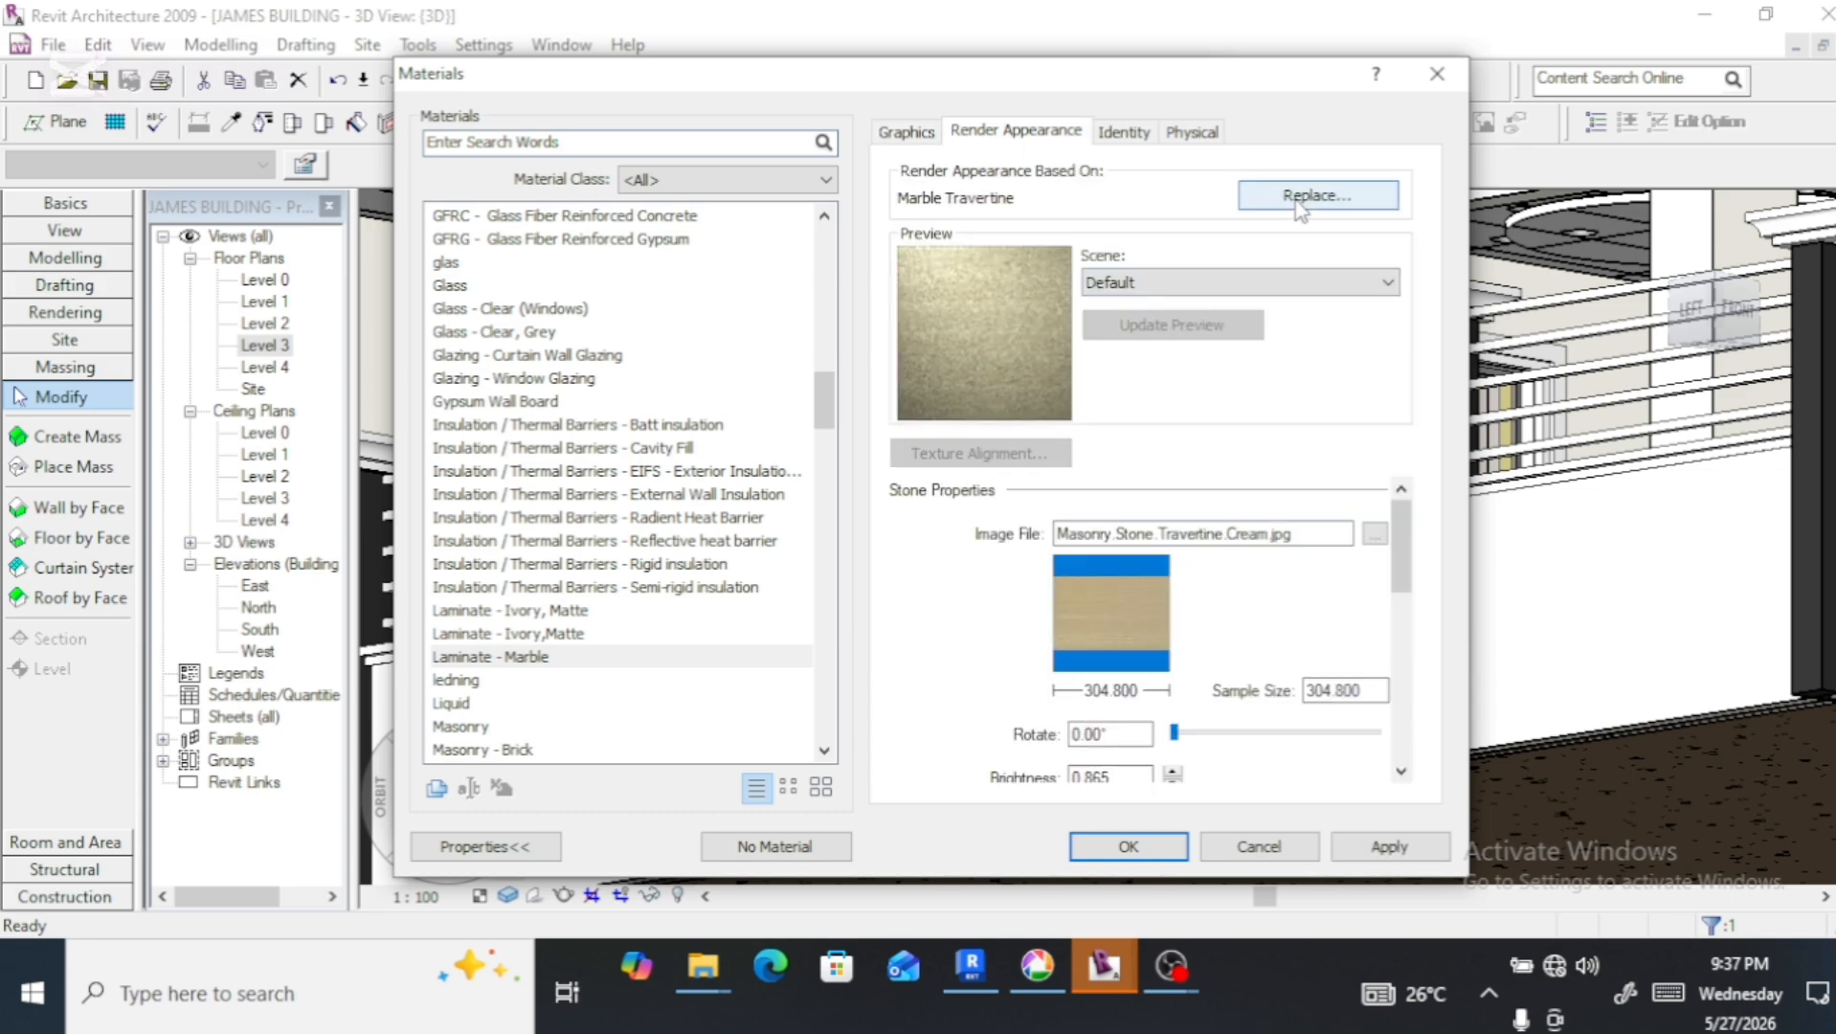
{"action": "left_click", "coordinate": [1298, 205]}
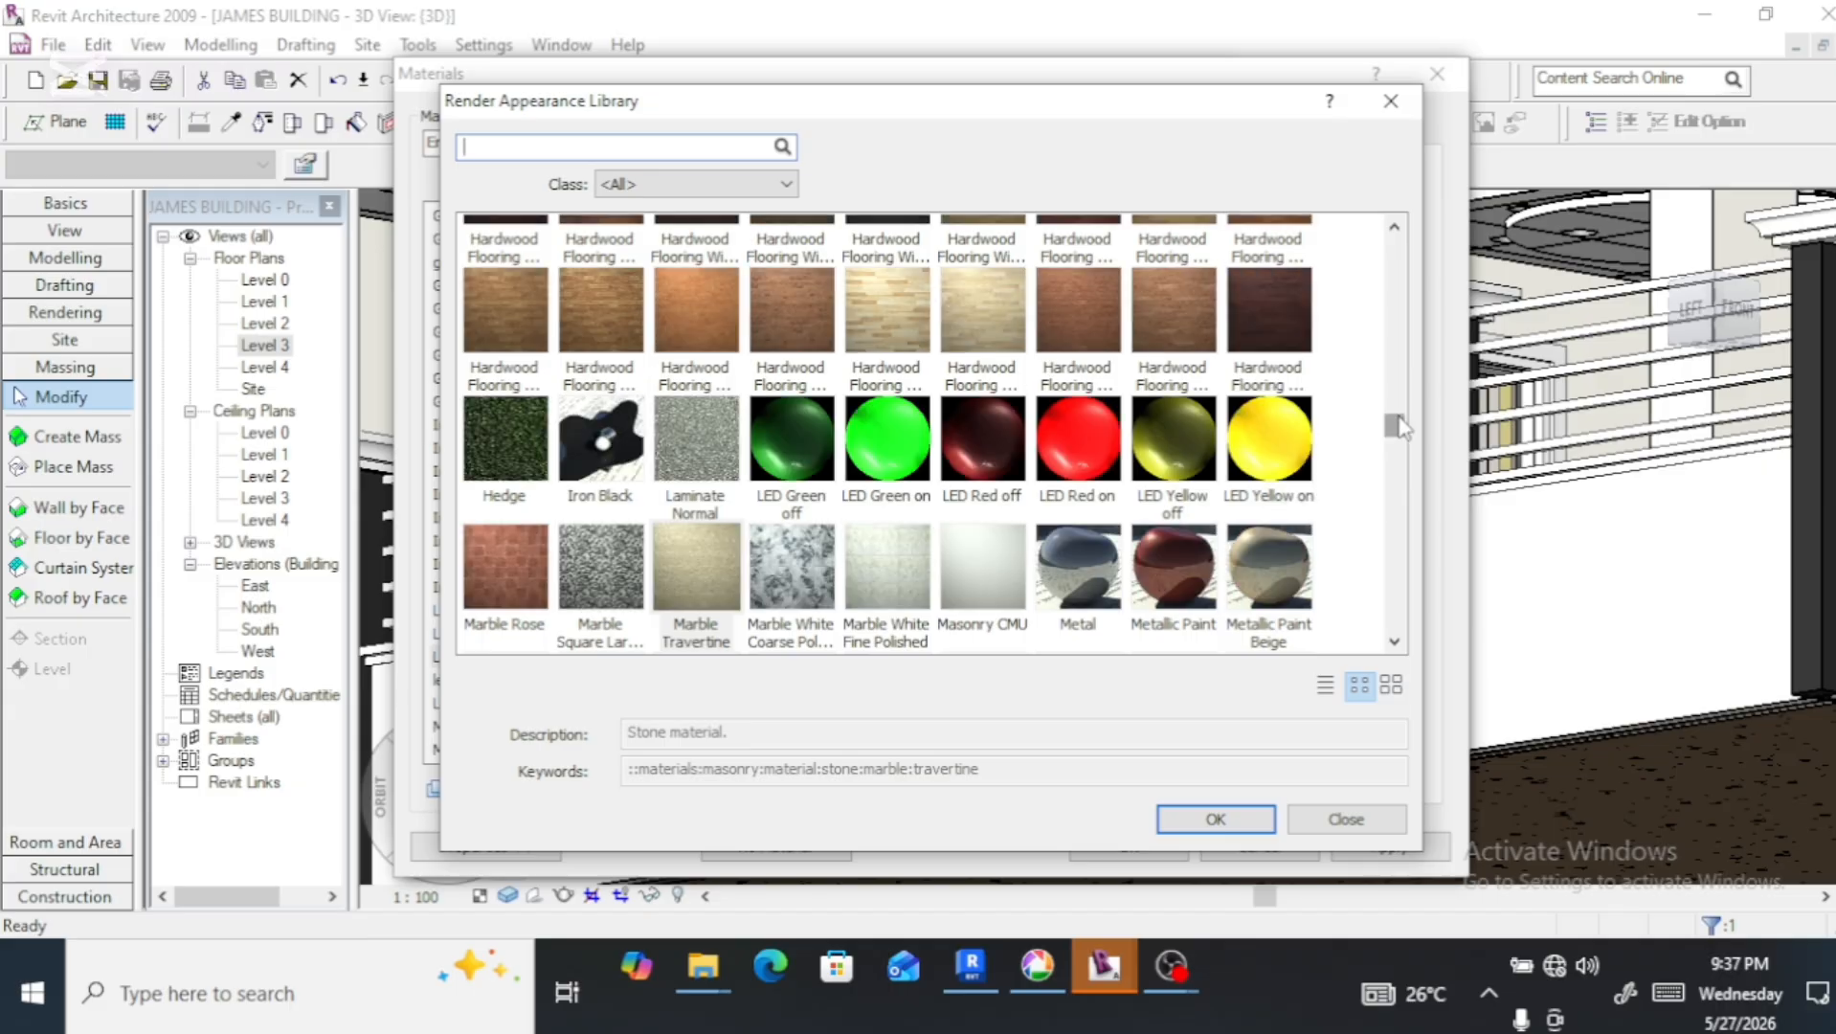
{"action": "left_click_drag", "start_coordinate": [1398, 425], "coordinate": [1413, 552]}
{"action": "mouse_move", "coordinate": [1394, 560]}
{"action": "left_mouse_down"}
{"action": "mouse_move", "coordinate": [1405, 622]}
{"action": "mouse_move", "coordinate": [1382, 516]}
{"action": "mouse_move", "coordinate": [1385, 350]}
{"action": "left_mouse_up"}
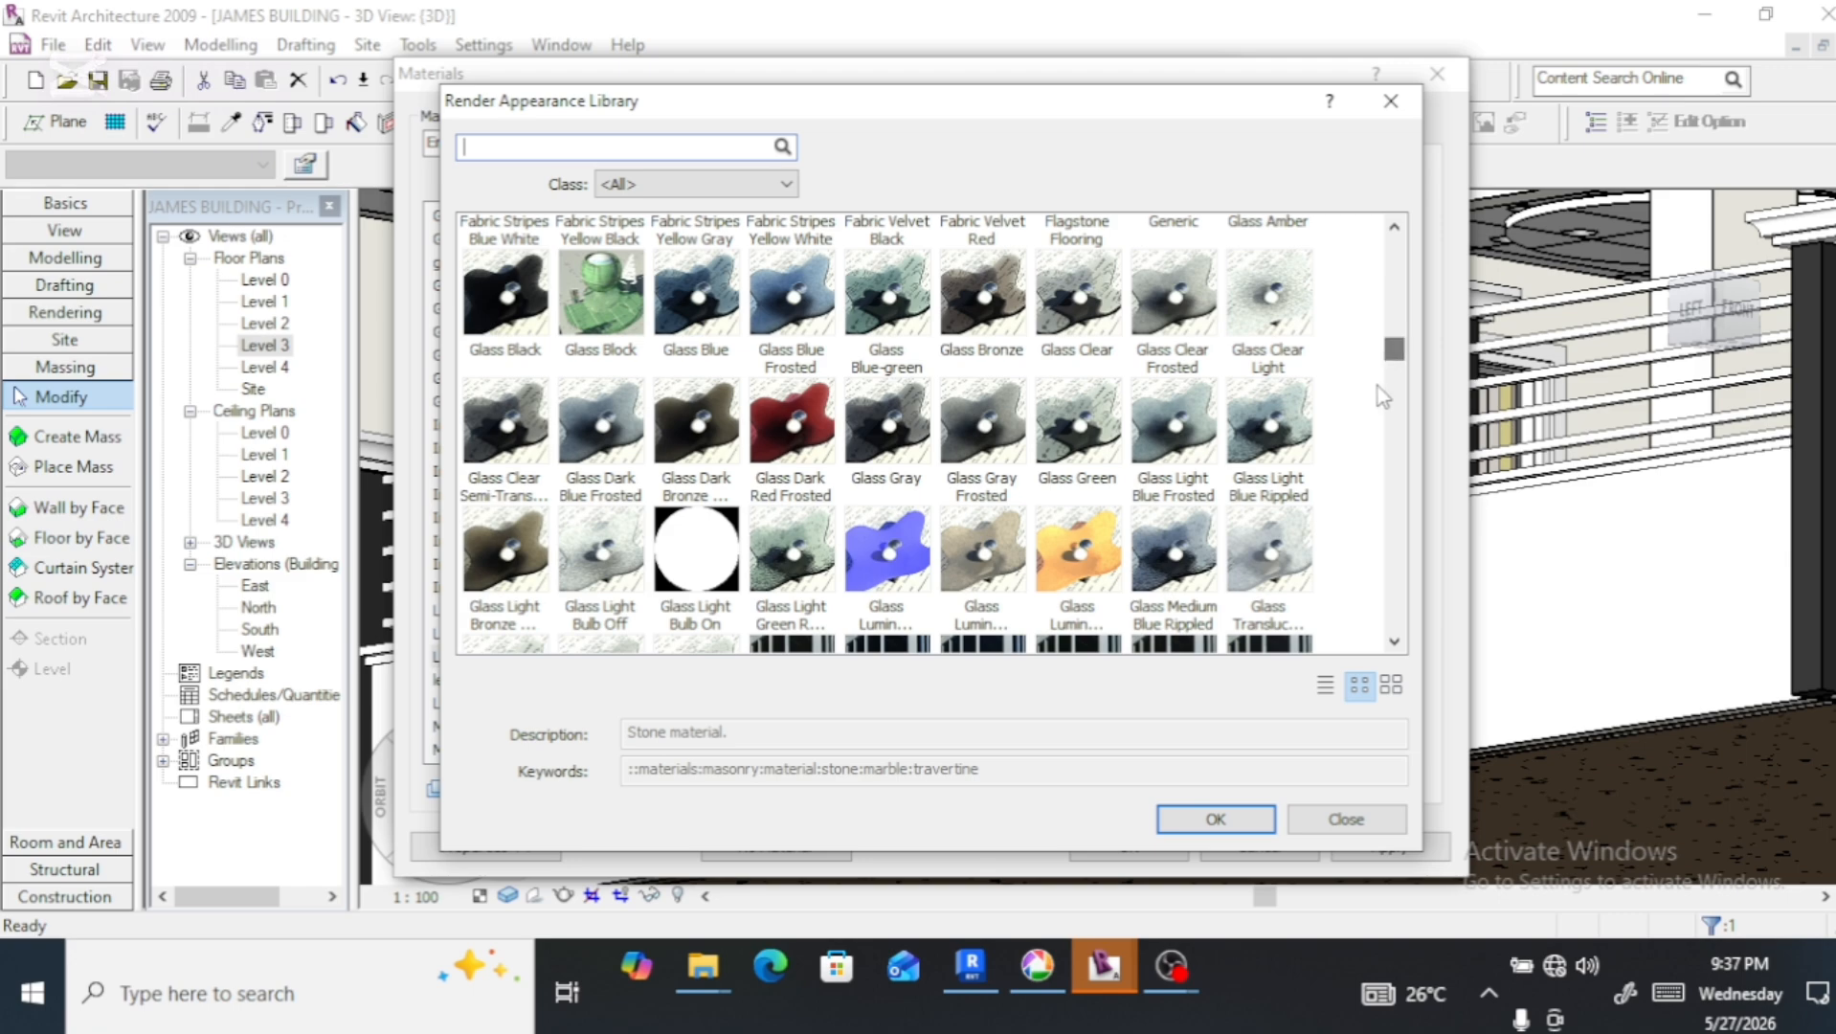
{"action": "left_click", "coordinate": [705, 555]}
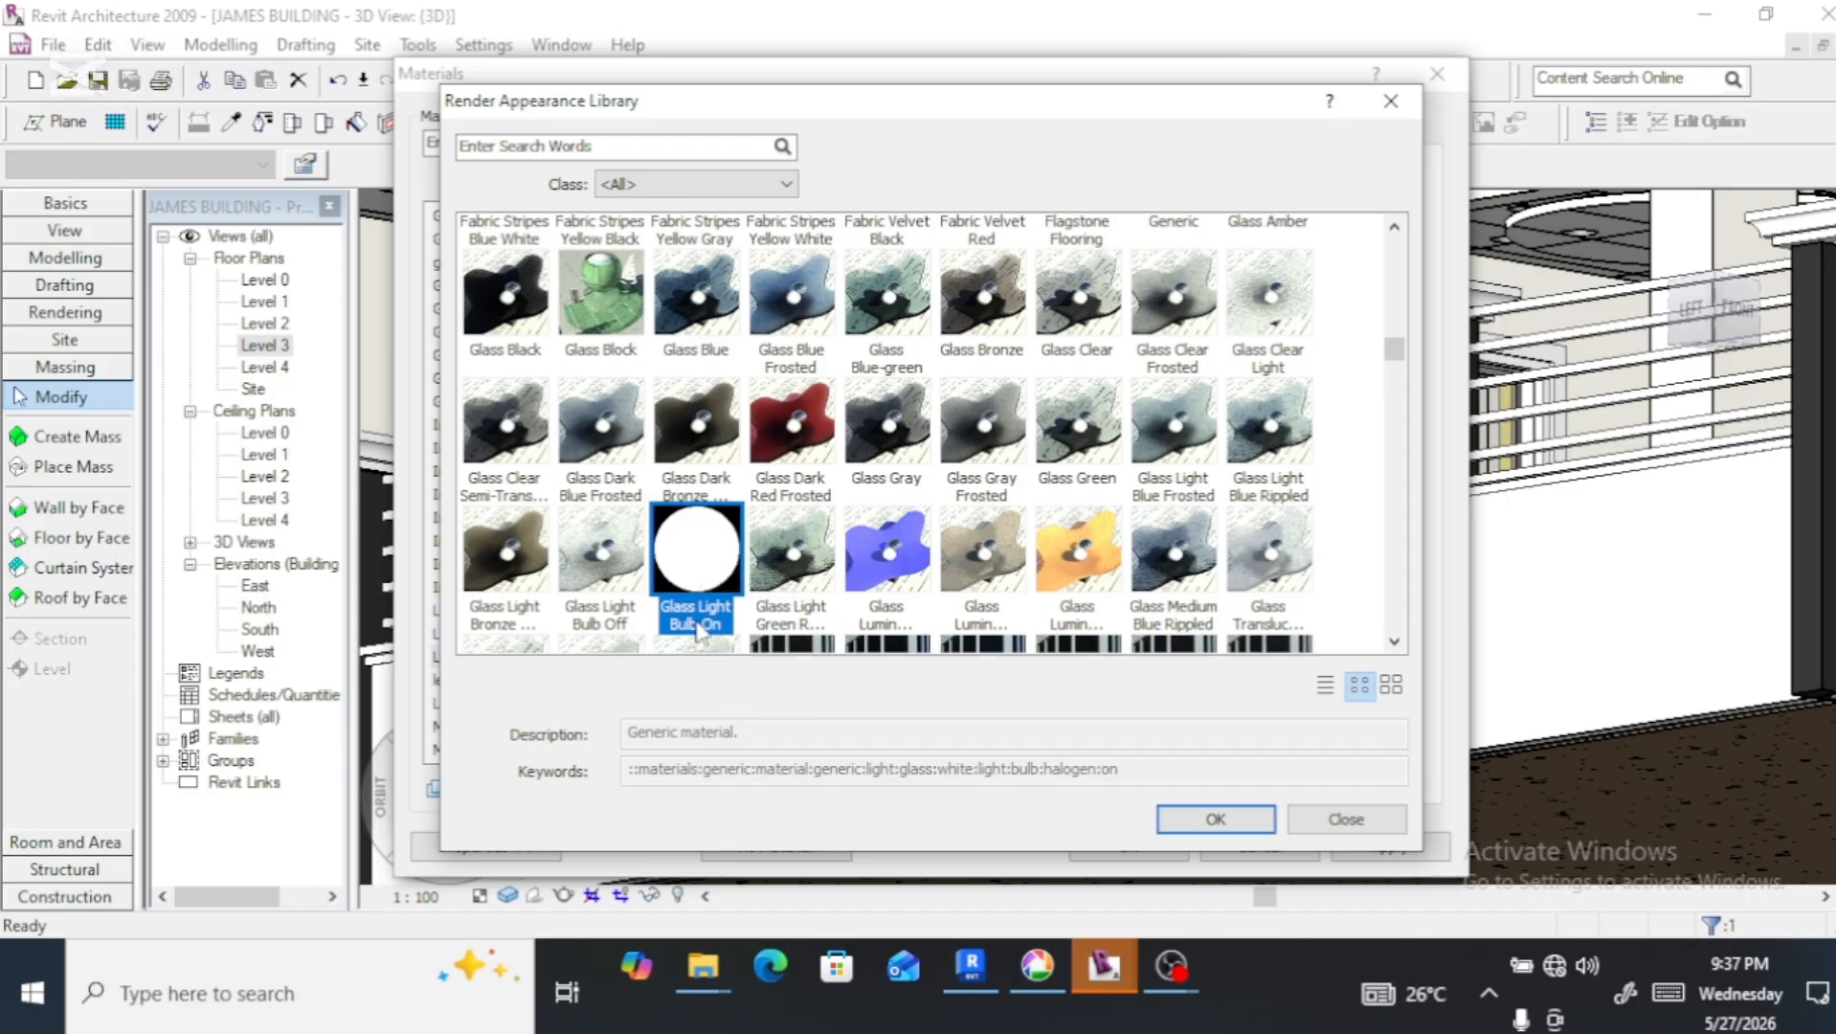
{"action": "left_click", "coordinate": [1226, 820]}
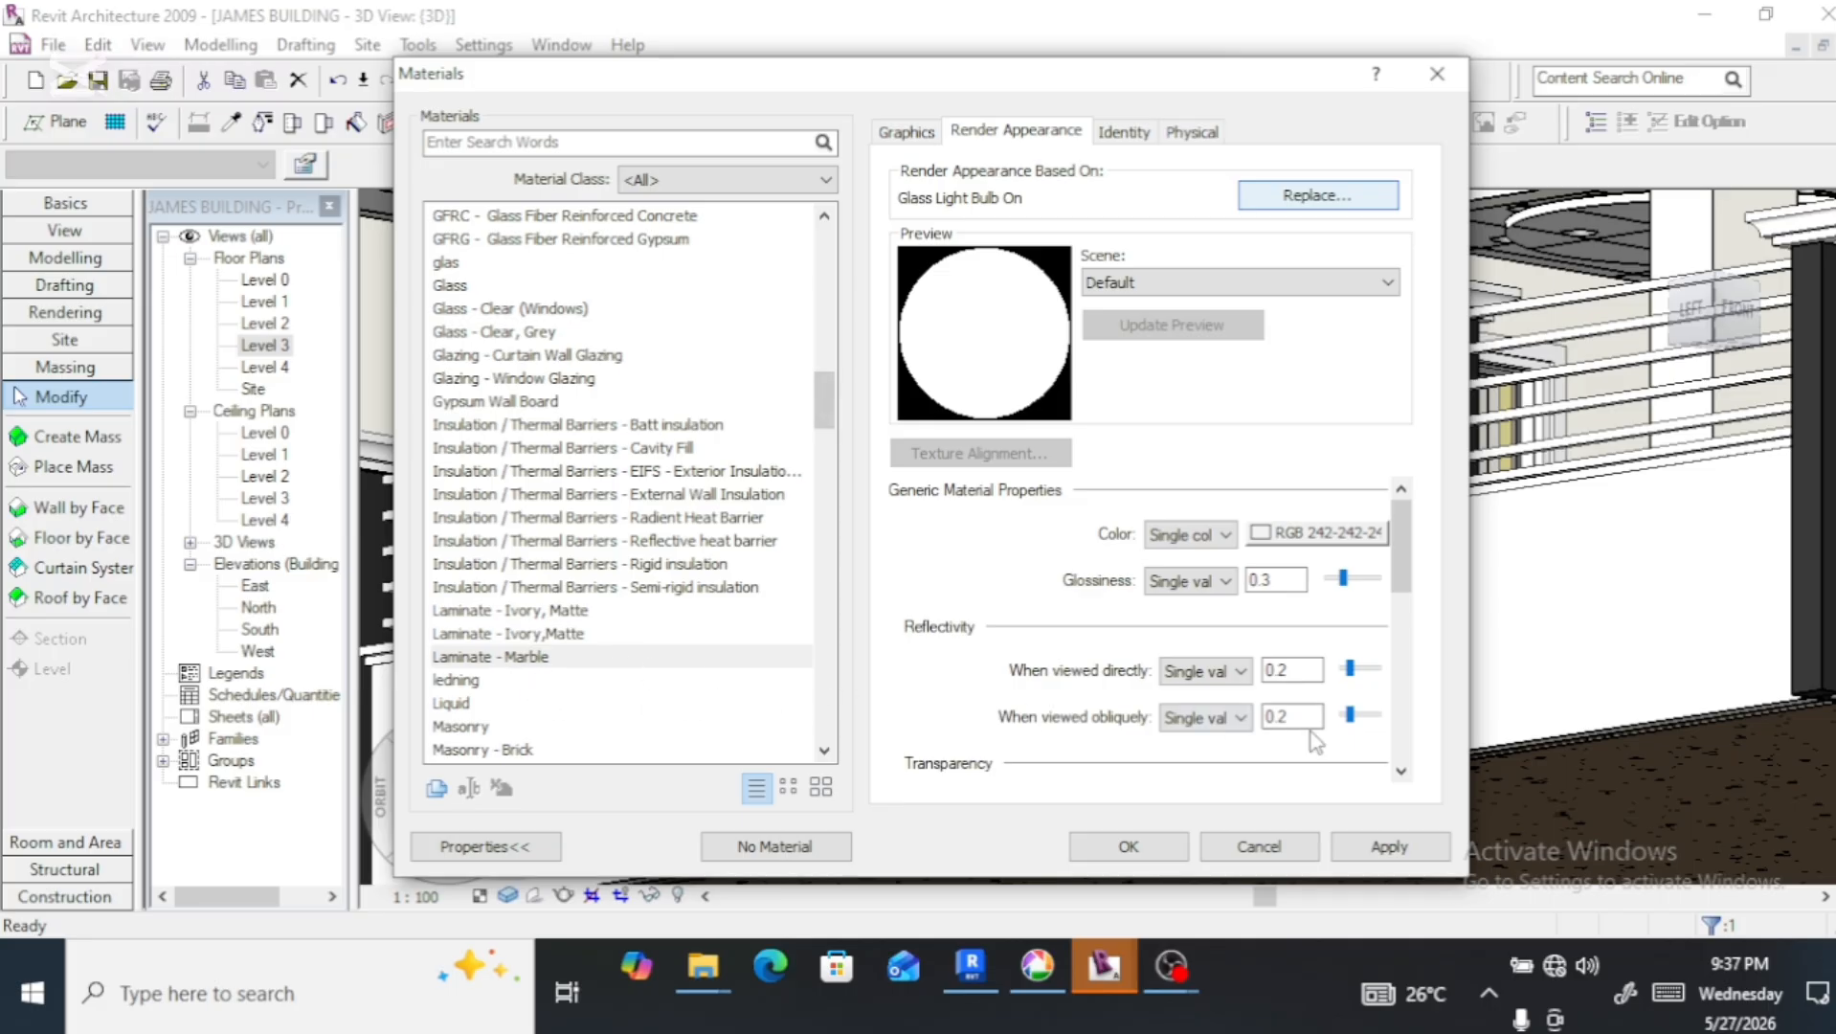
Accept the lighting fixture material and confirm the object styles, visibility overrides and 3D view properties
{"action": "left_click", "coordinate": [1128, 847]}
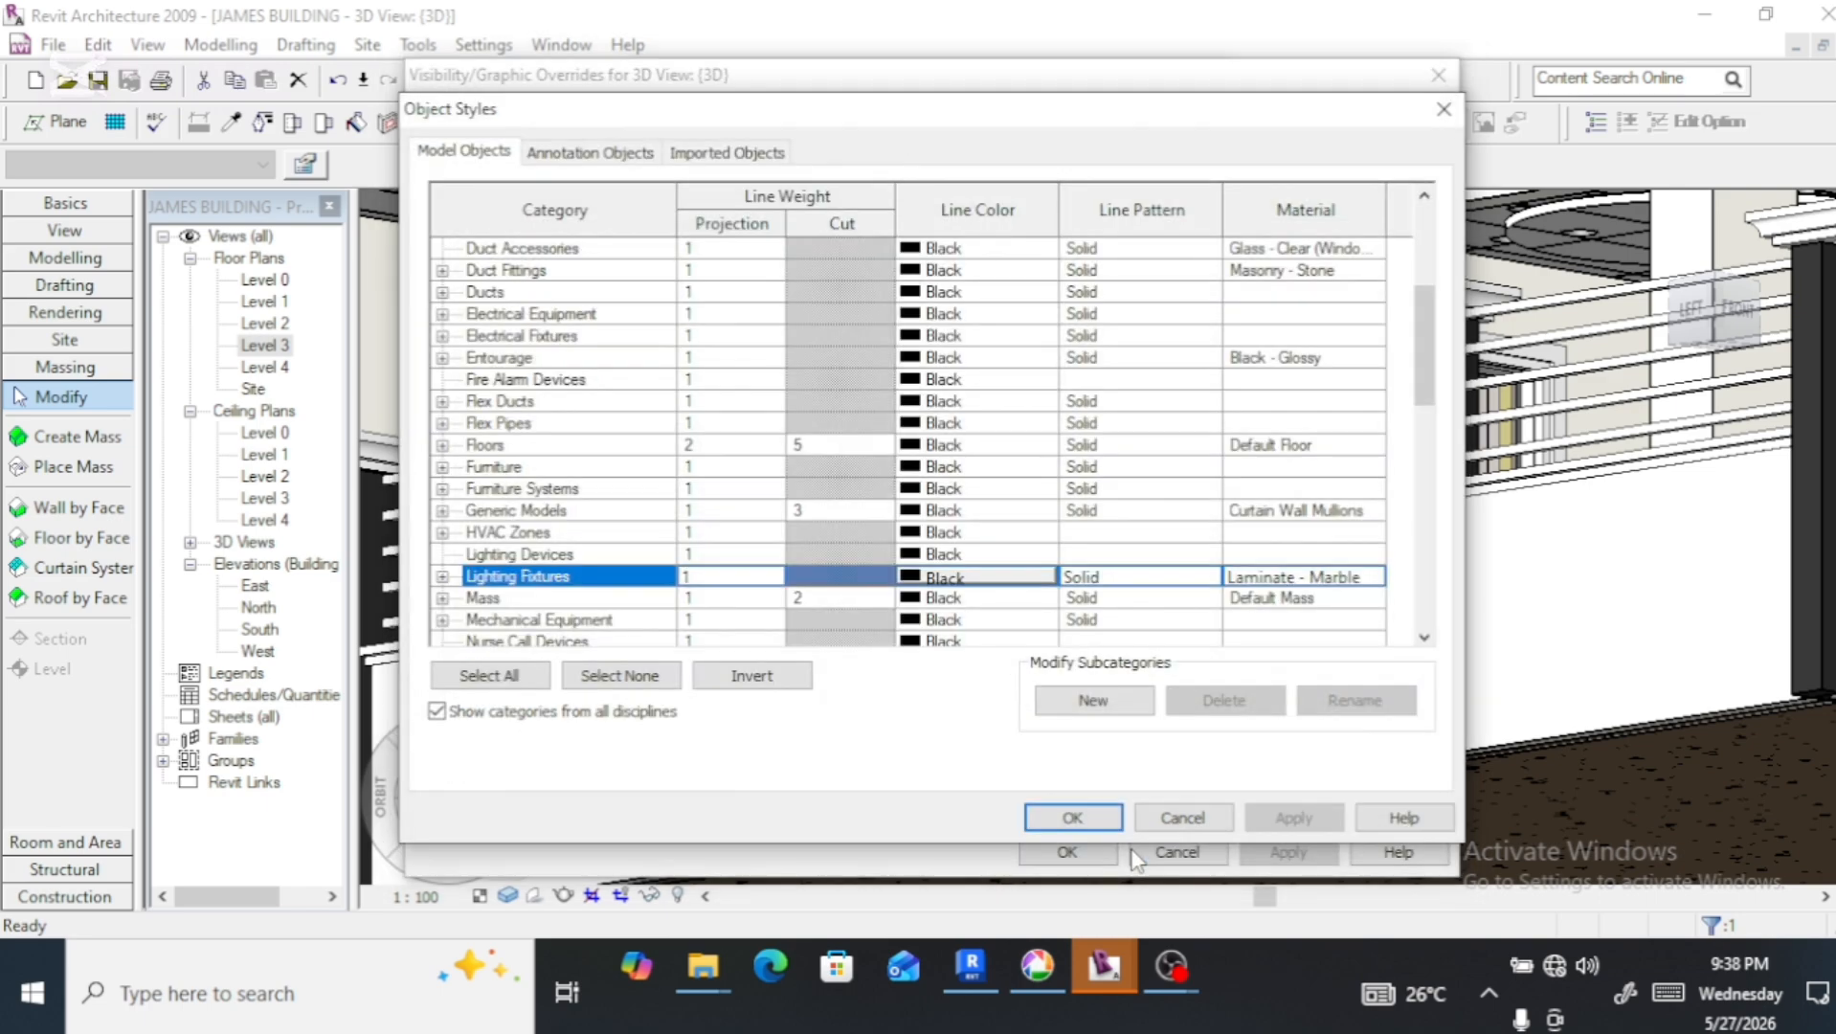
{"action": "left_click", "coordinate": [1079, 815]}
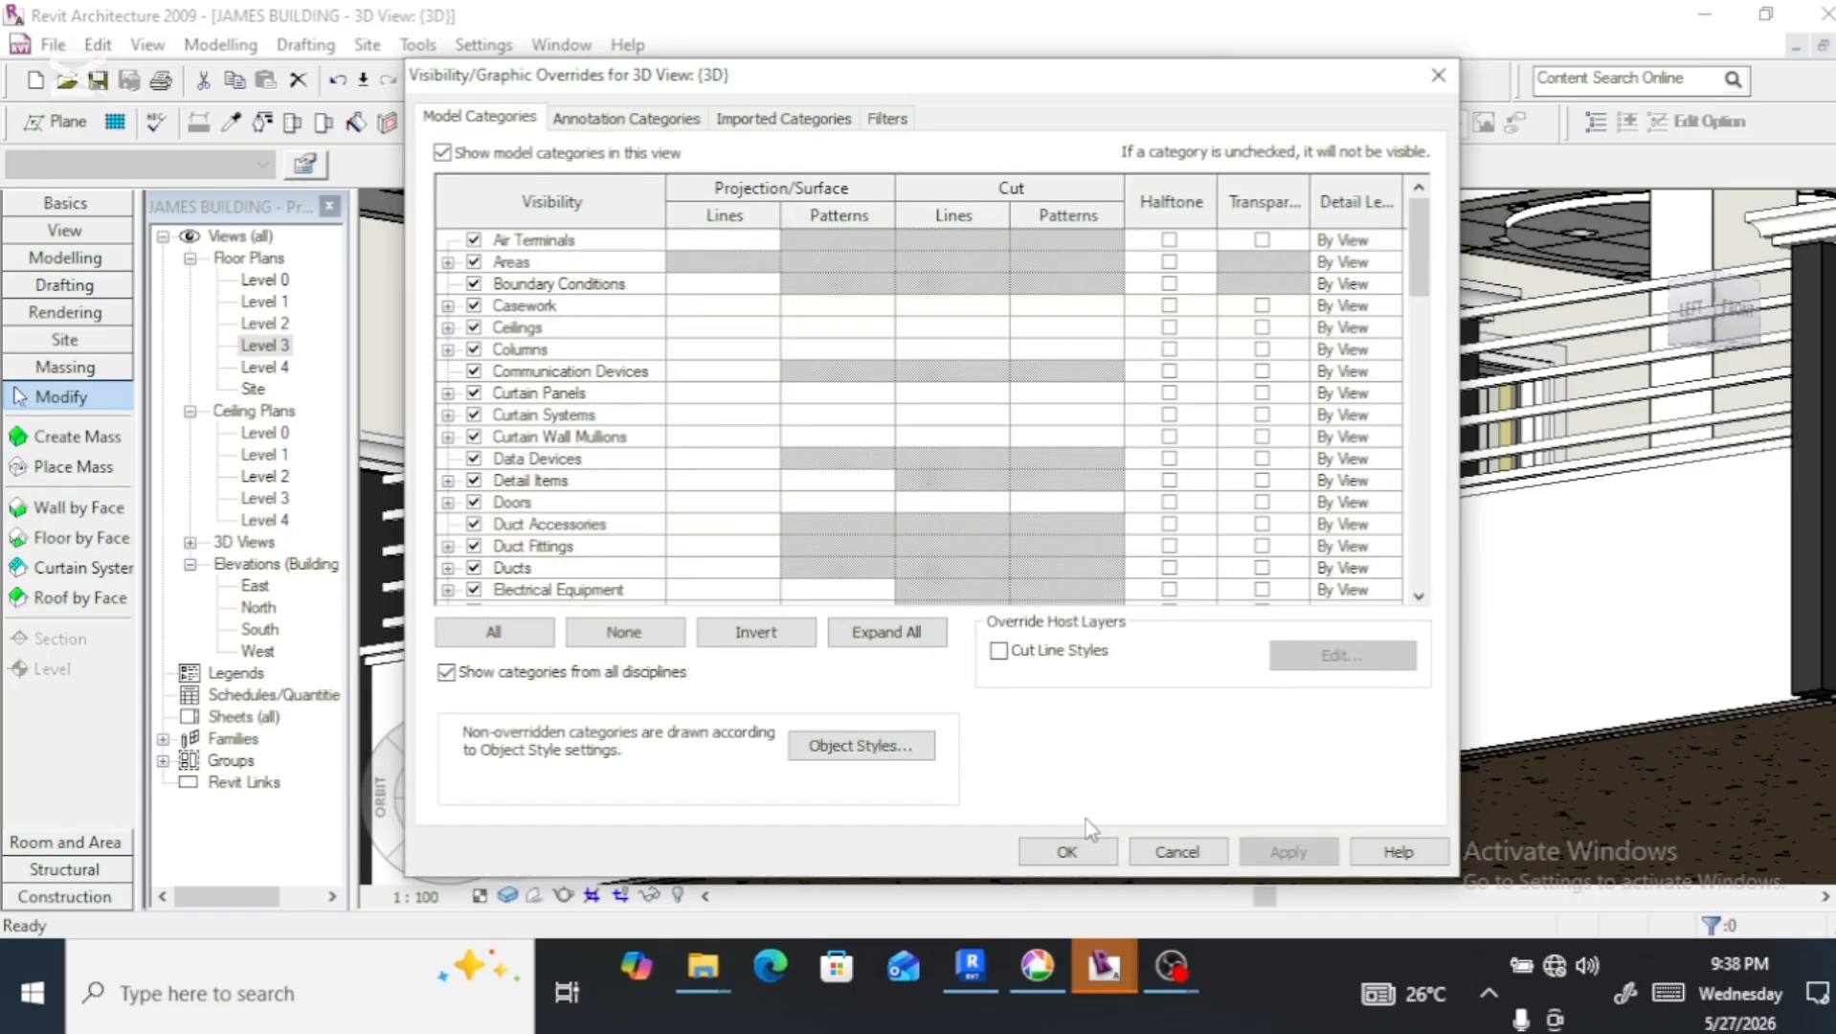
{"action": "left_click", "coordinate": [1091, 855]}
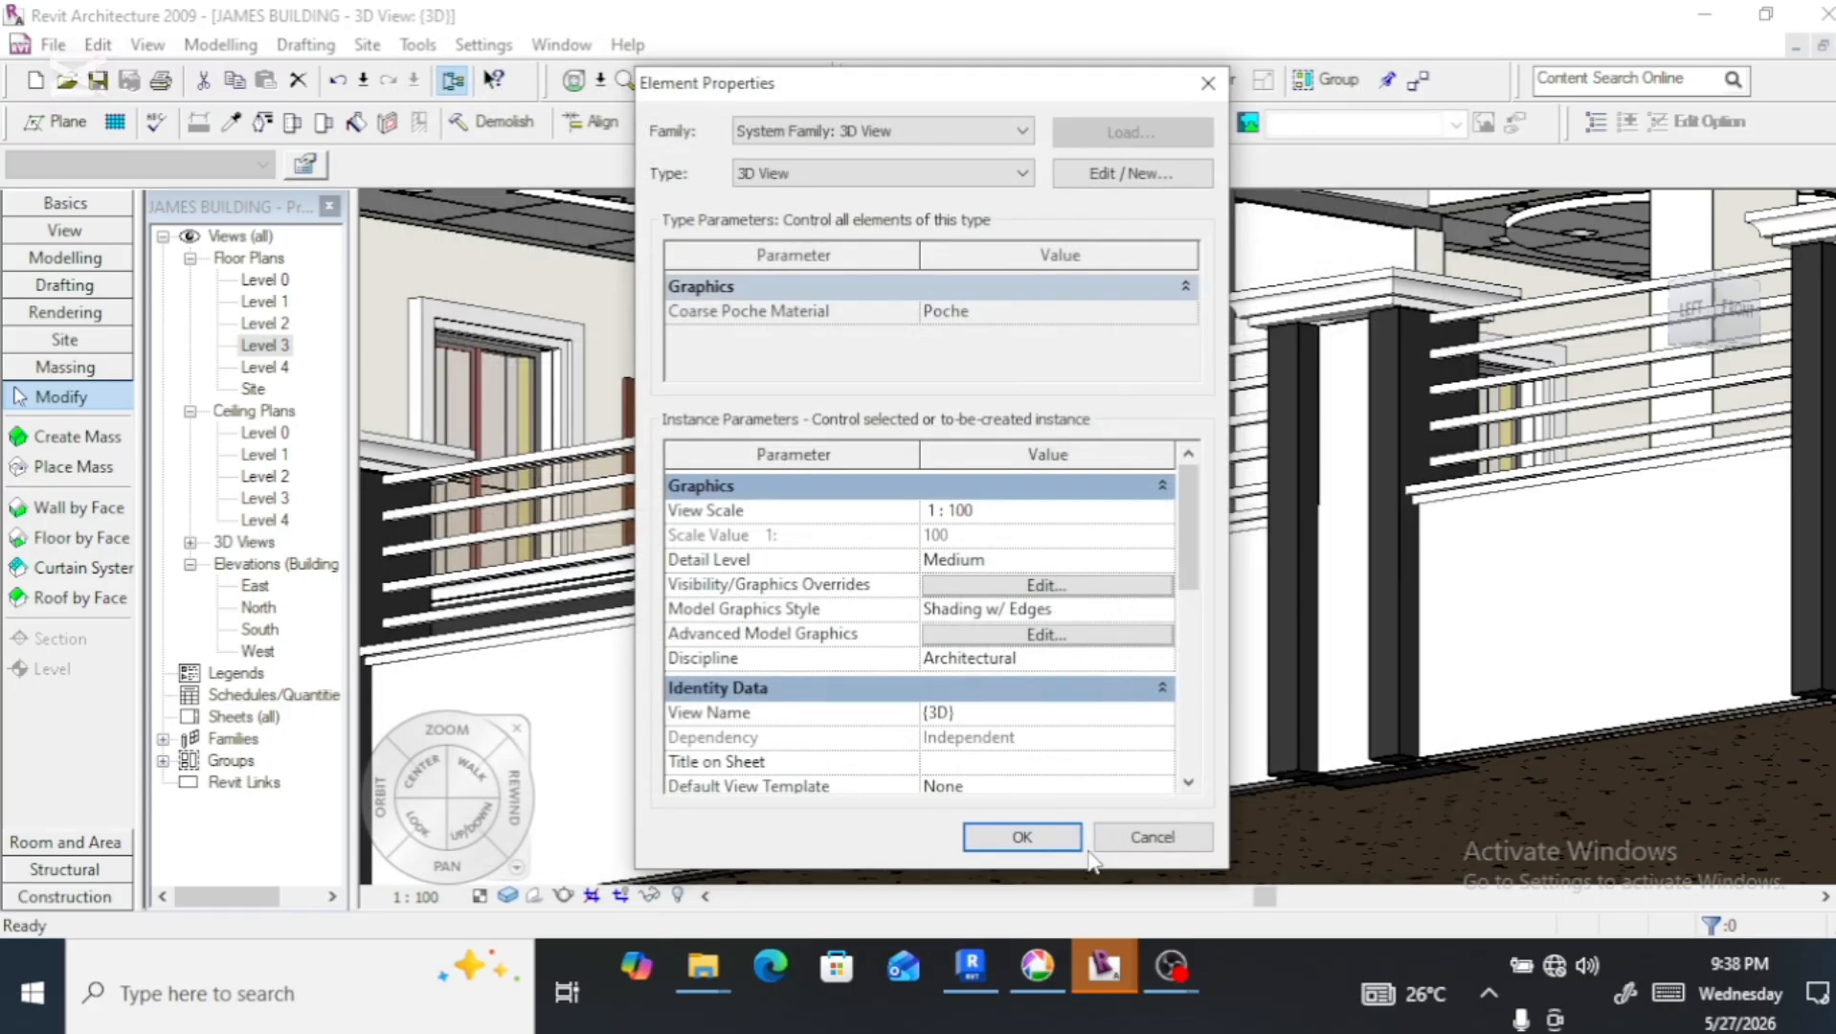
{"action": "left_click", "coordinate": [999, 830]}
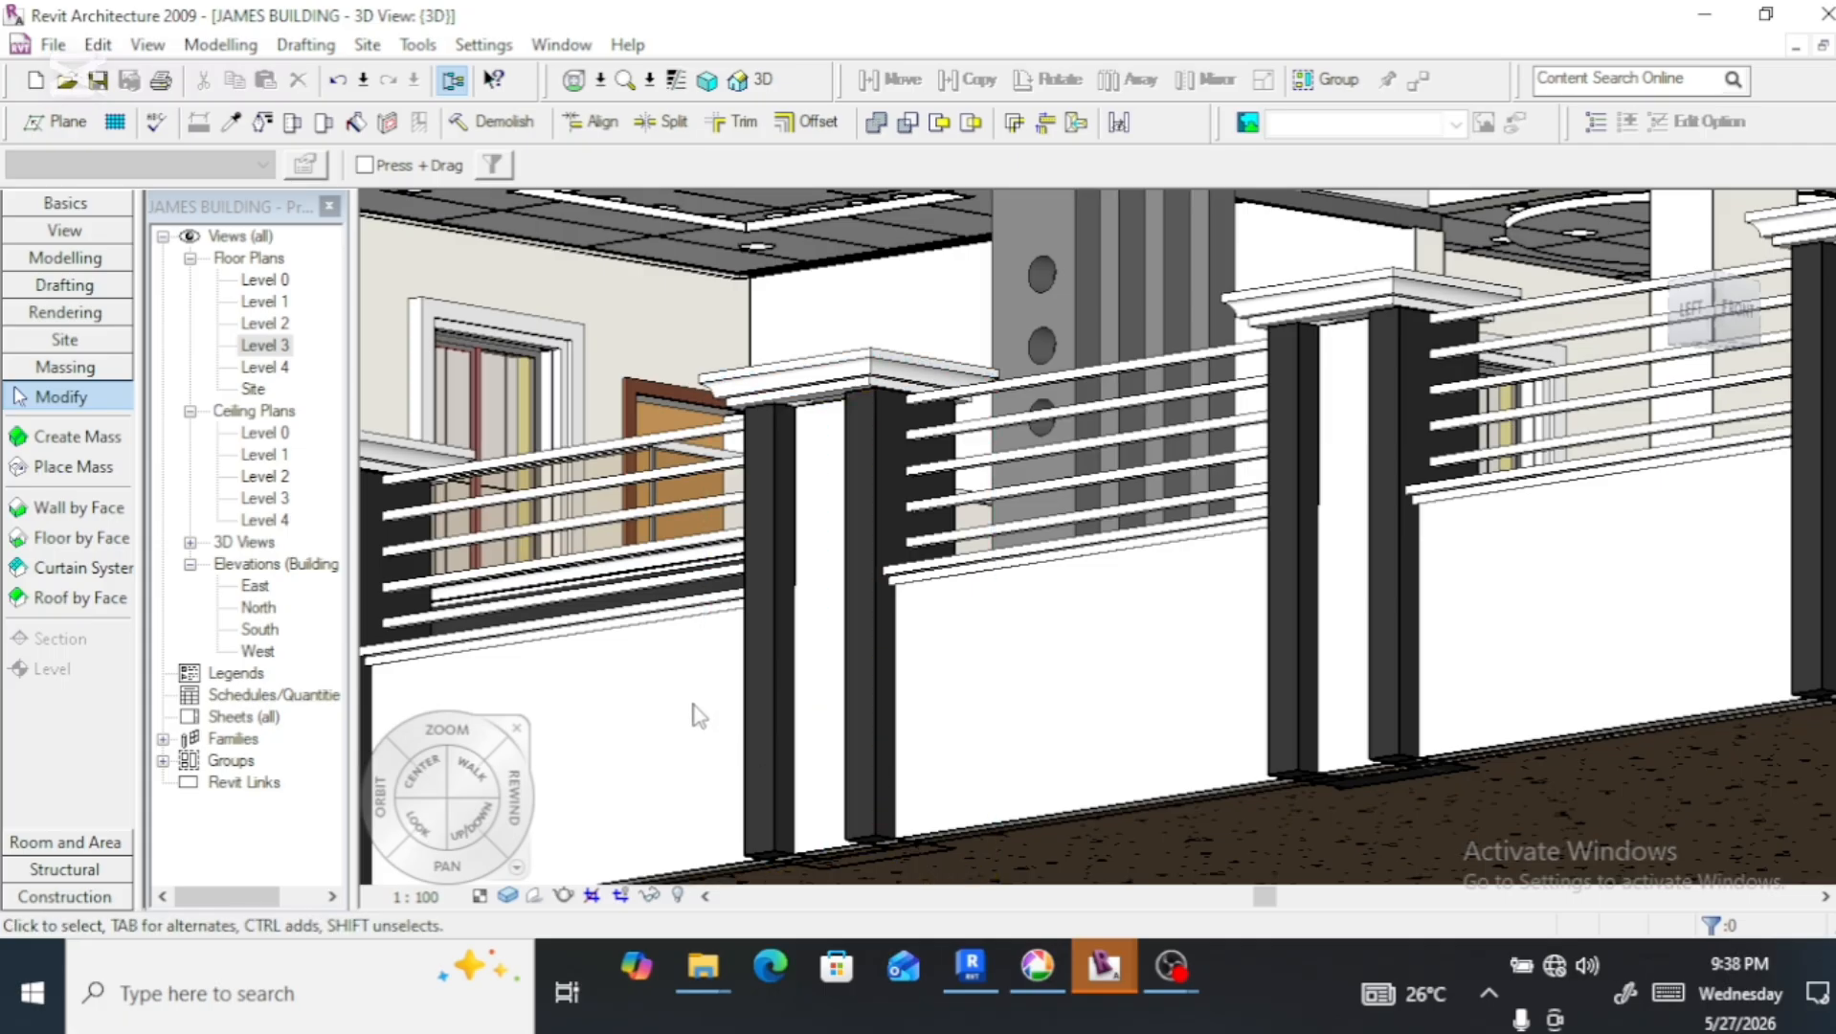
{"action": "scroll", "coordinate": [691, 696], "scroll_direction": "down", "scroll_amount": 2}
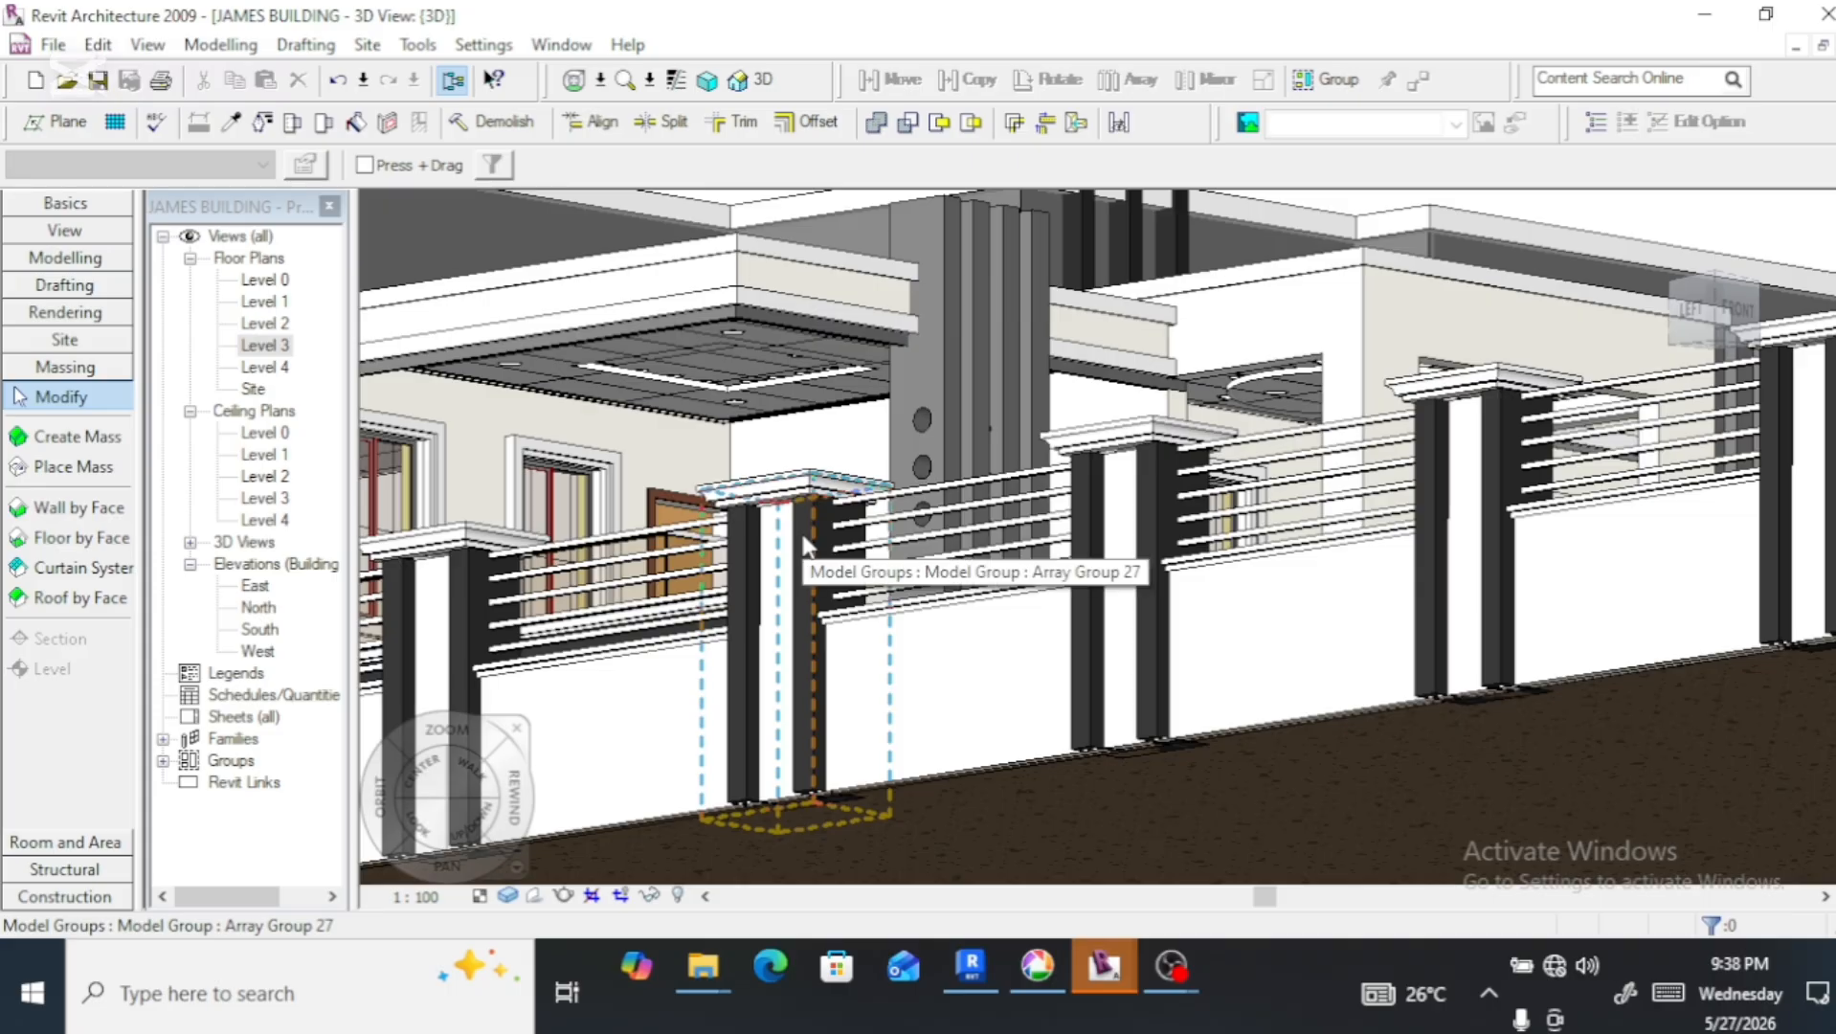
Open the Level 3 floor plan and start a wall using the Basic Wall: Generic - 8" - Filled type
{"action": "double_click", "coordinate": [262, 344]}
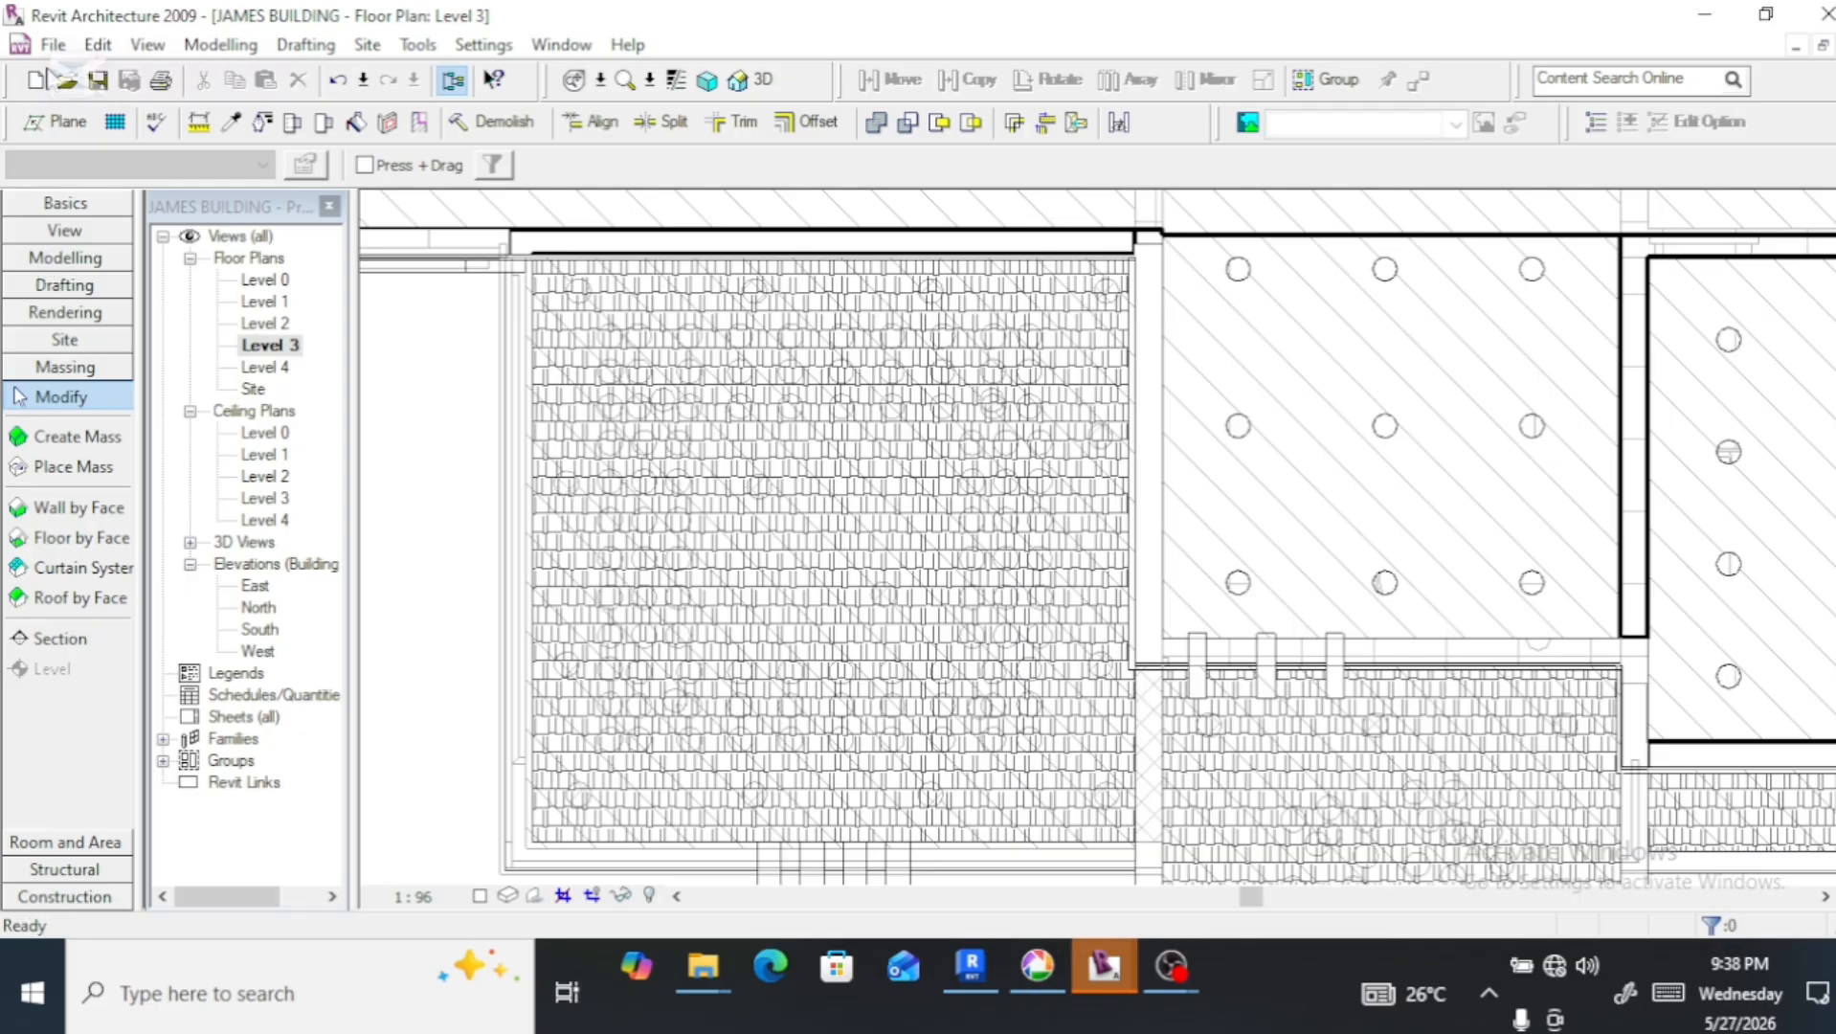
{"action": "left_click", "coordinate": [54, 46]}
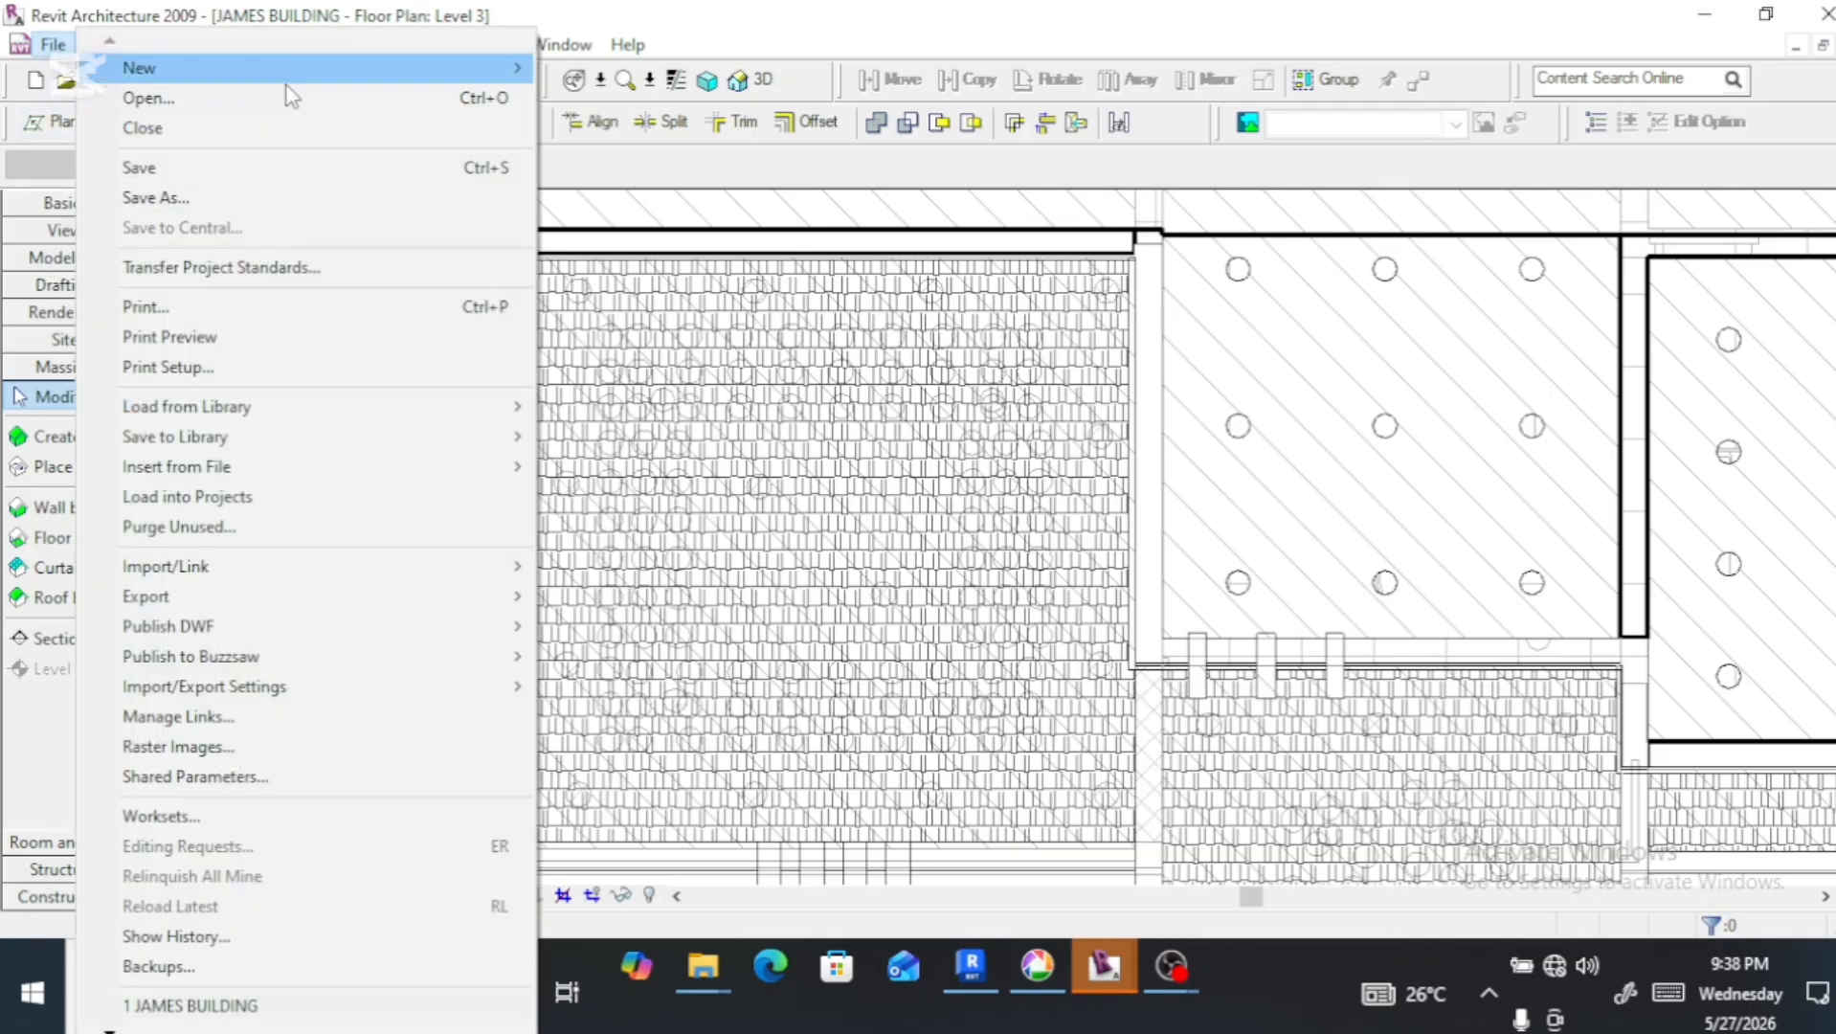
{"action": "key", "text": "Escape"}
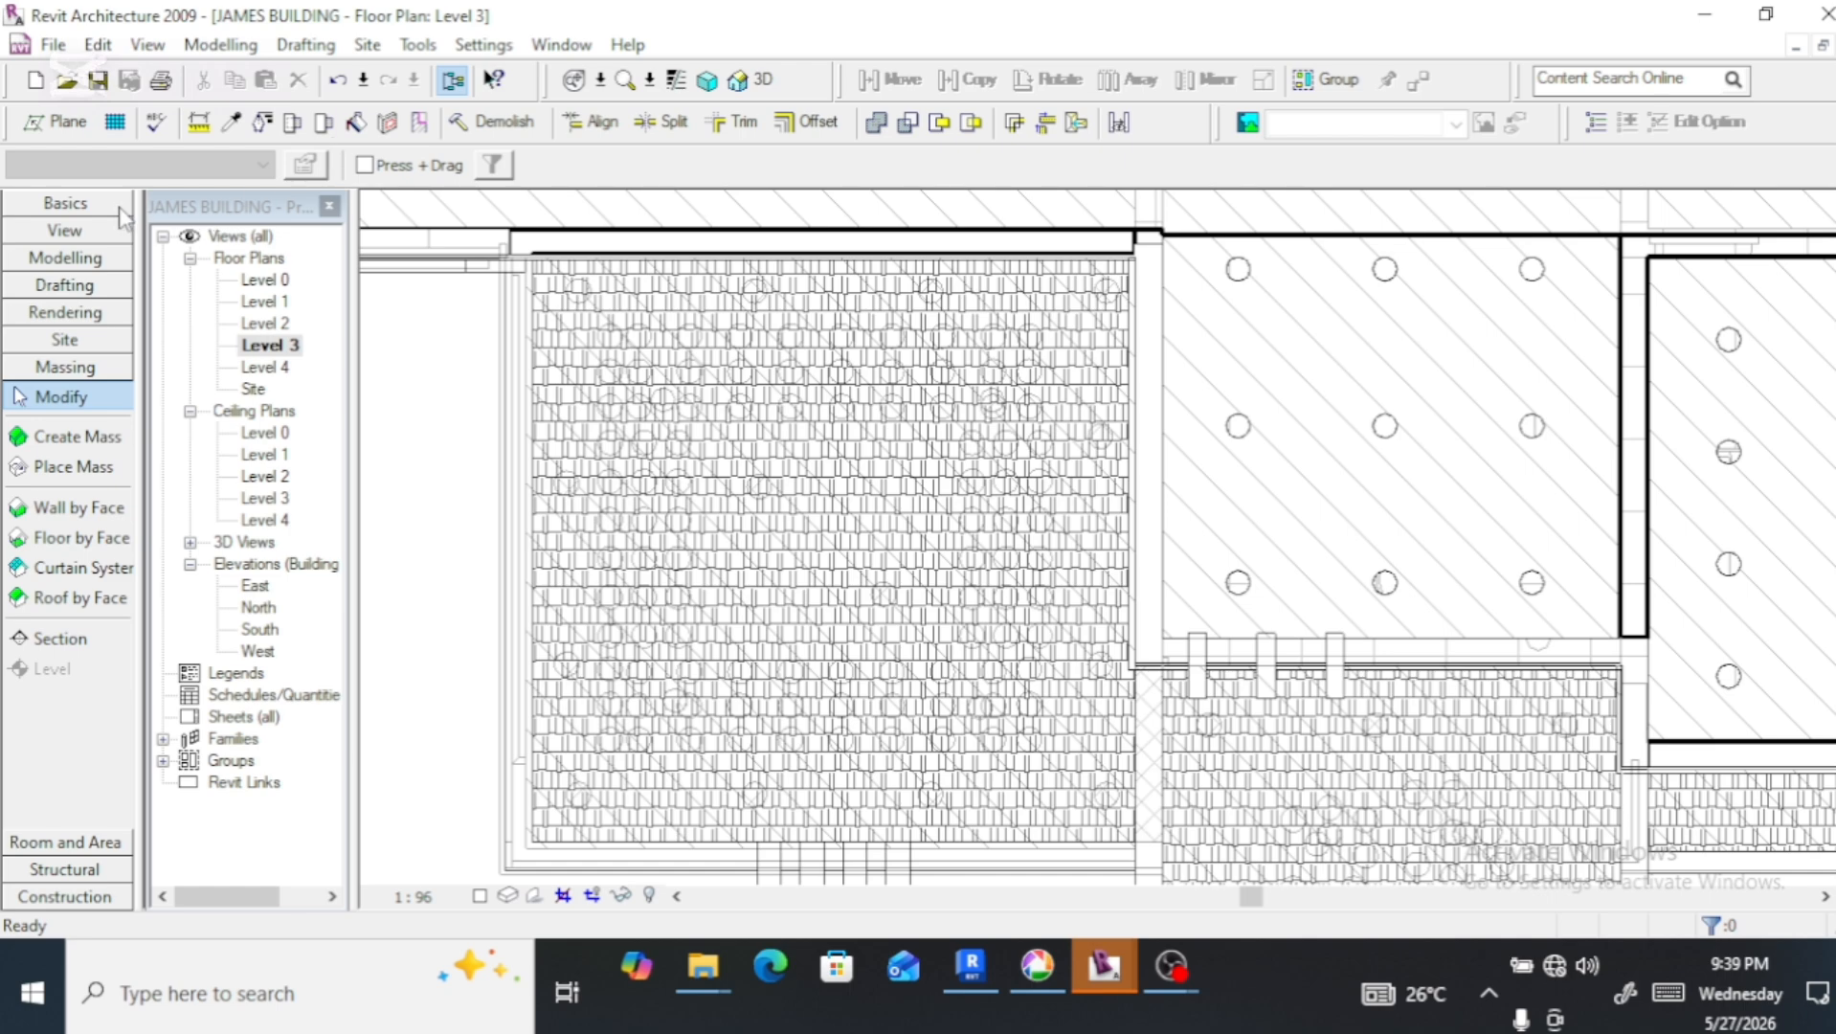
{"action": "left_click", "coordinate": [86, 230]}
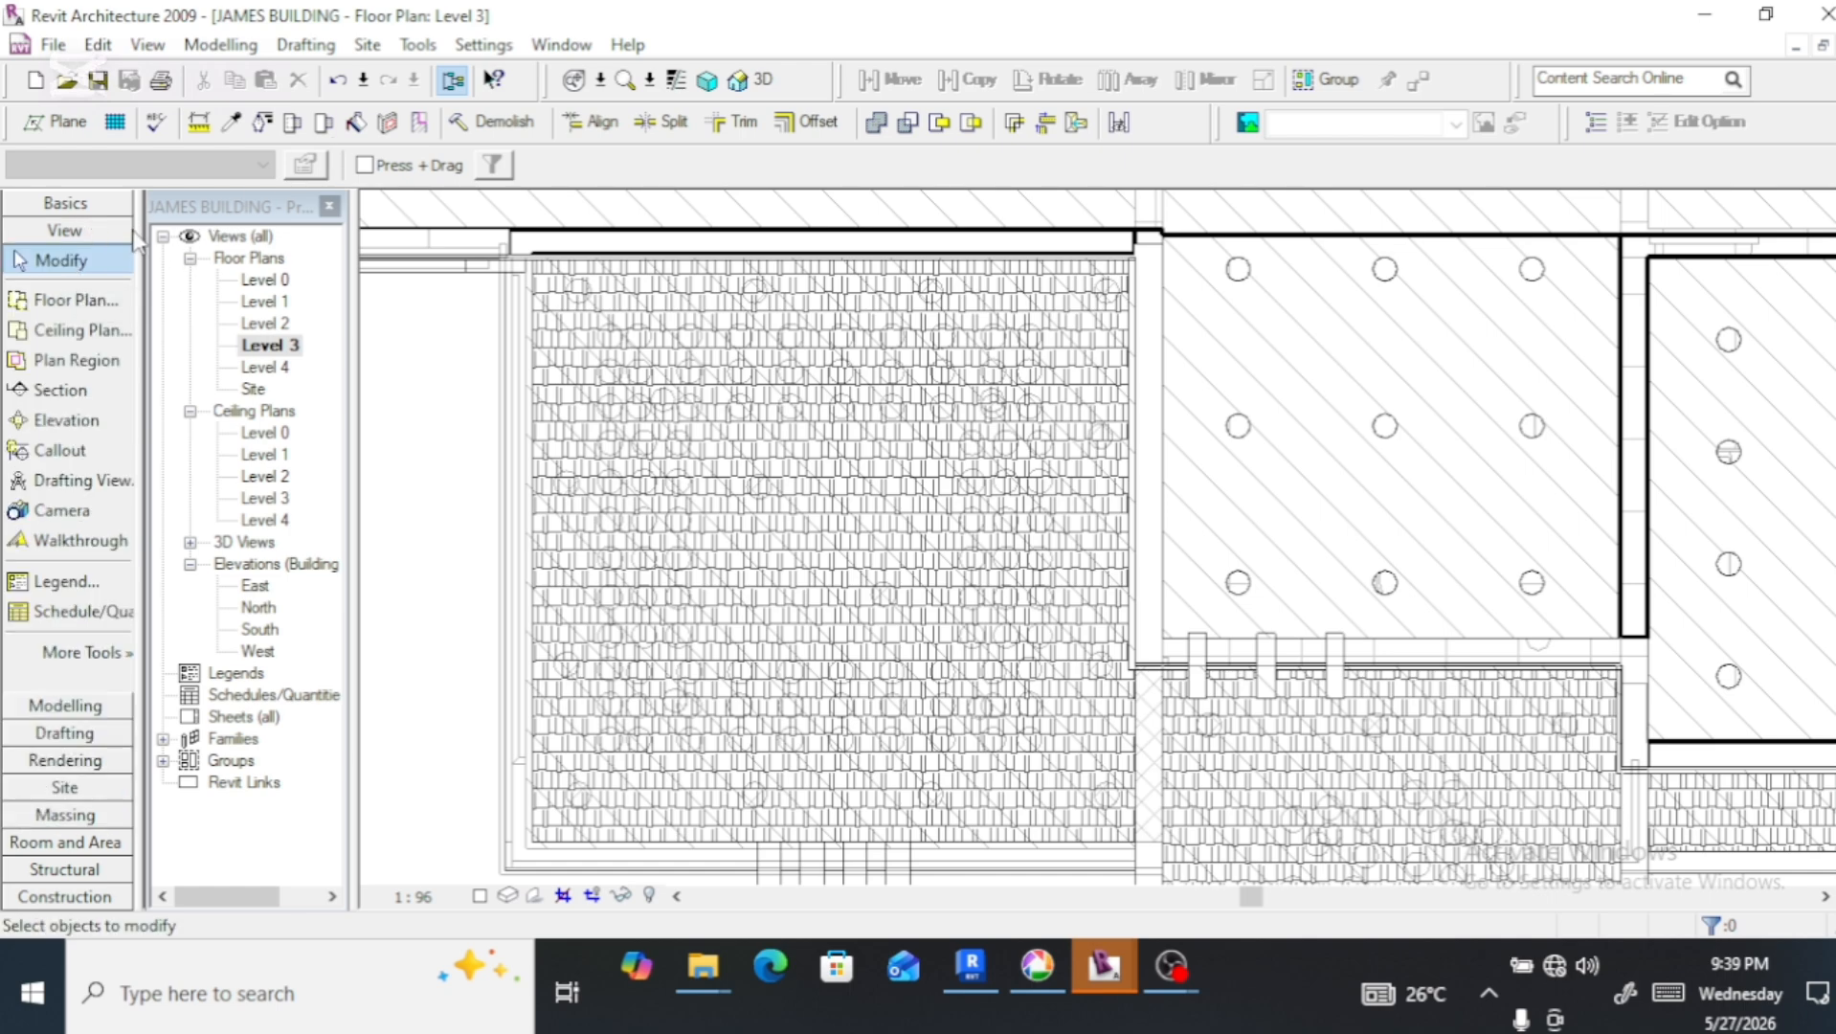
{"action": "left_click", "coordinate": [81, 201]}
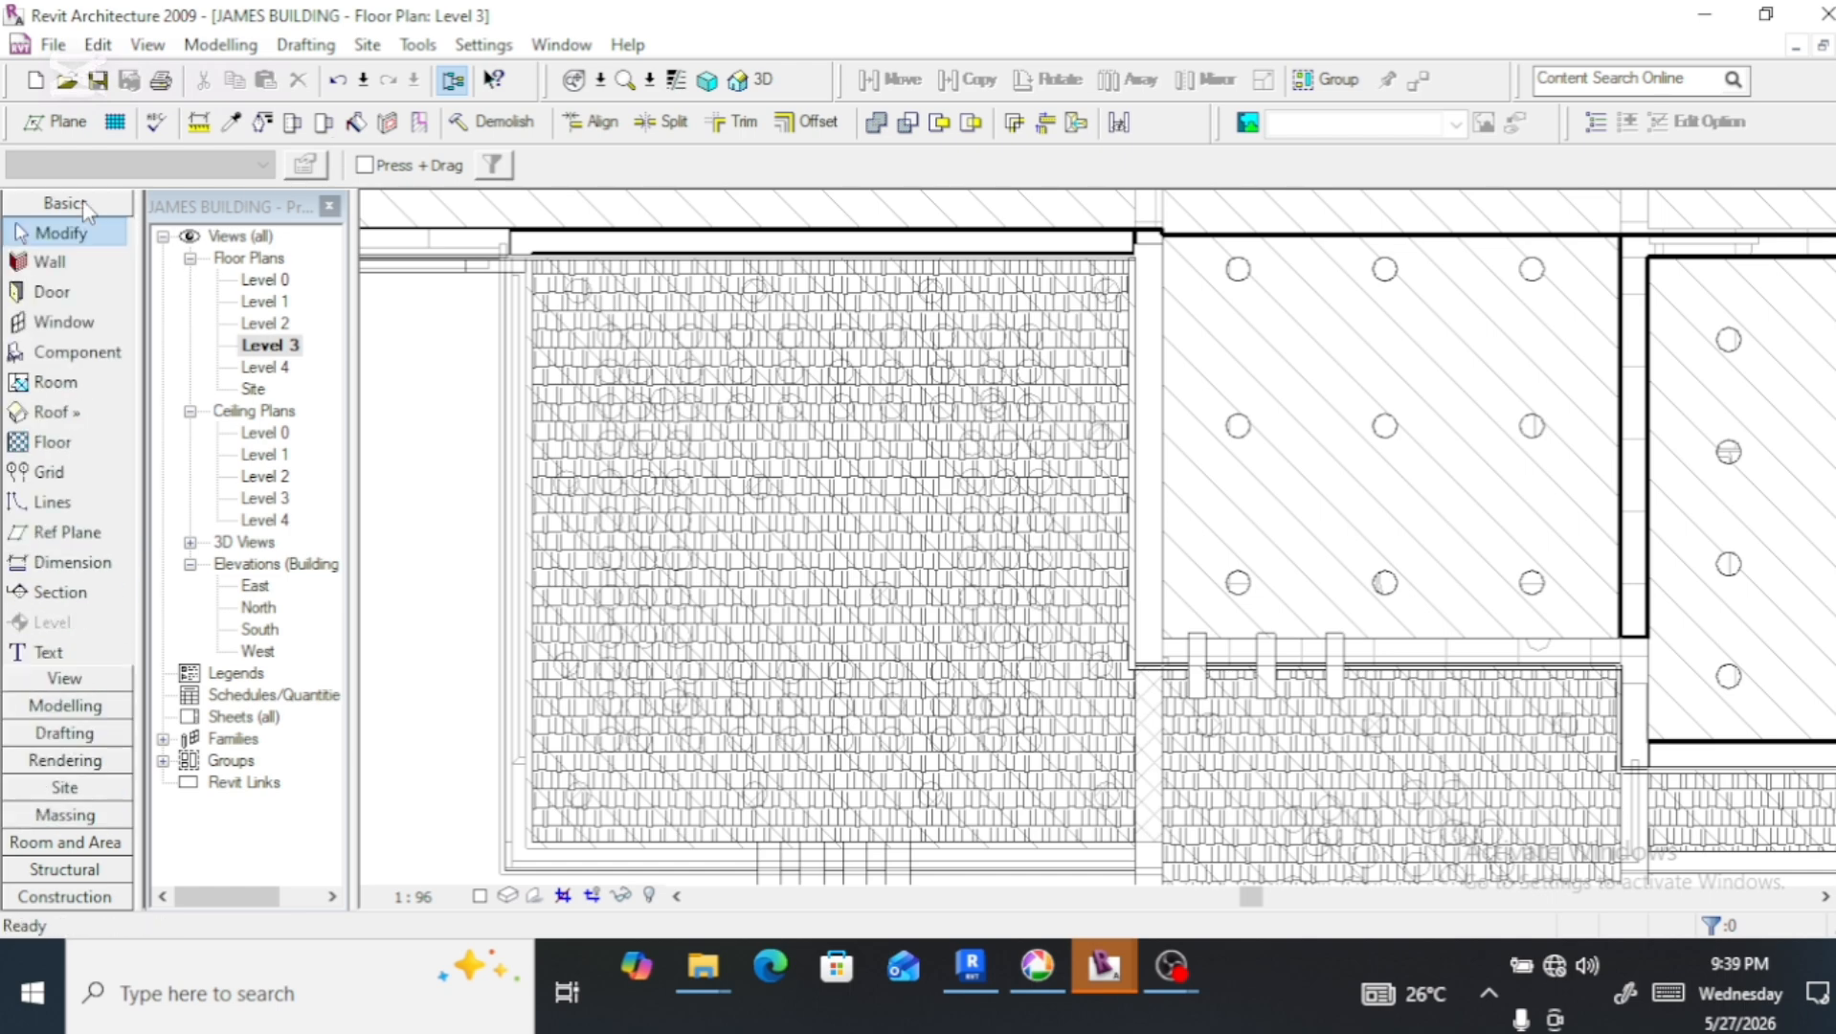
{"action": "left_click", "coordinate": [67, 268]}
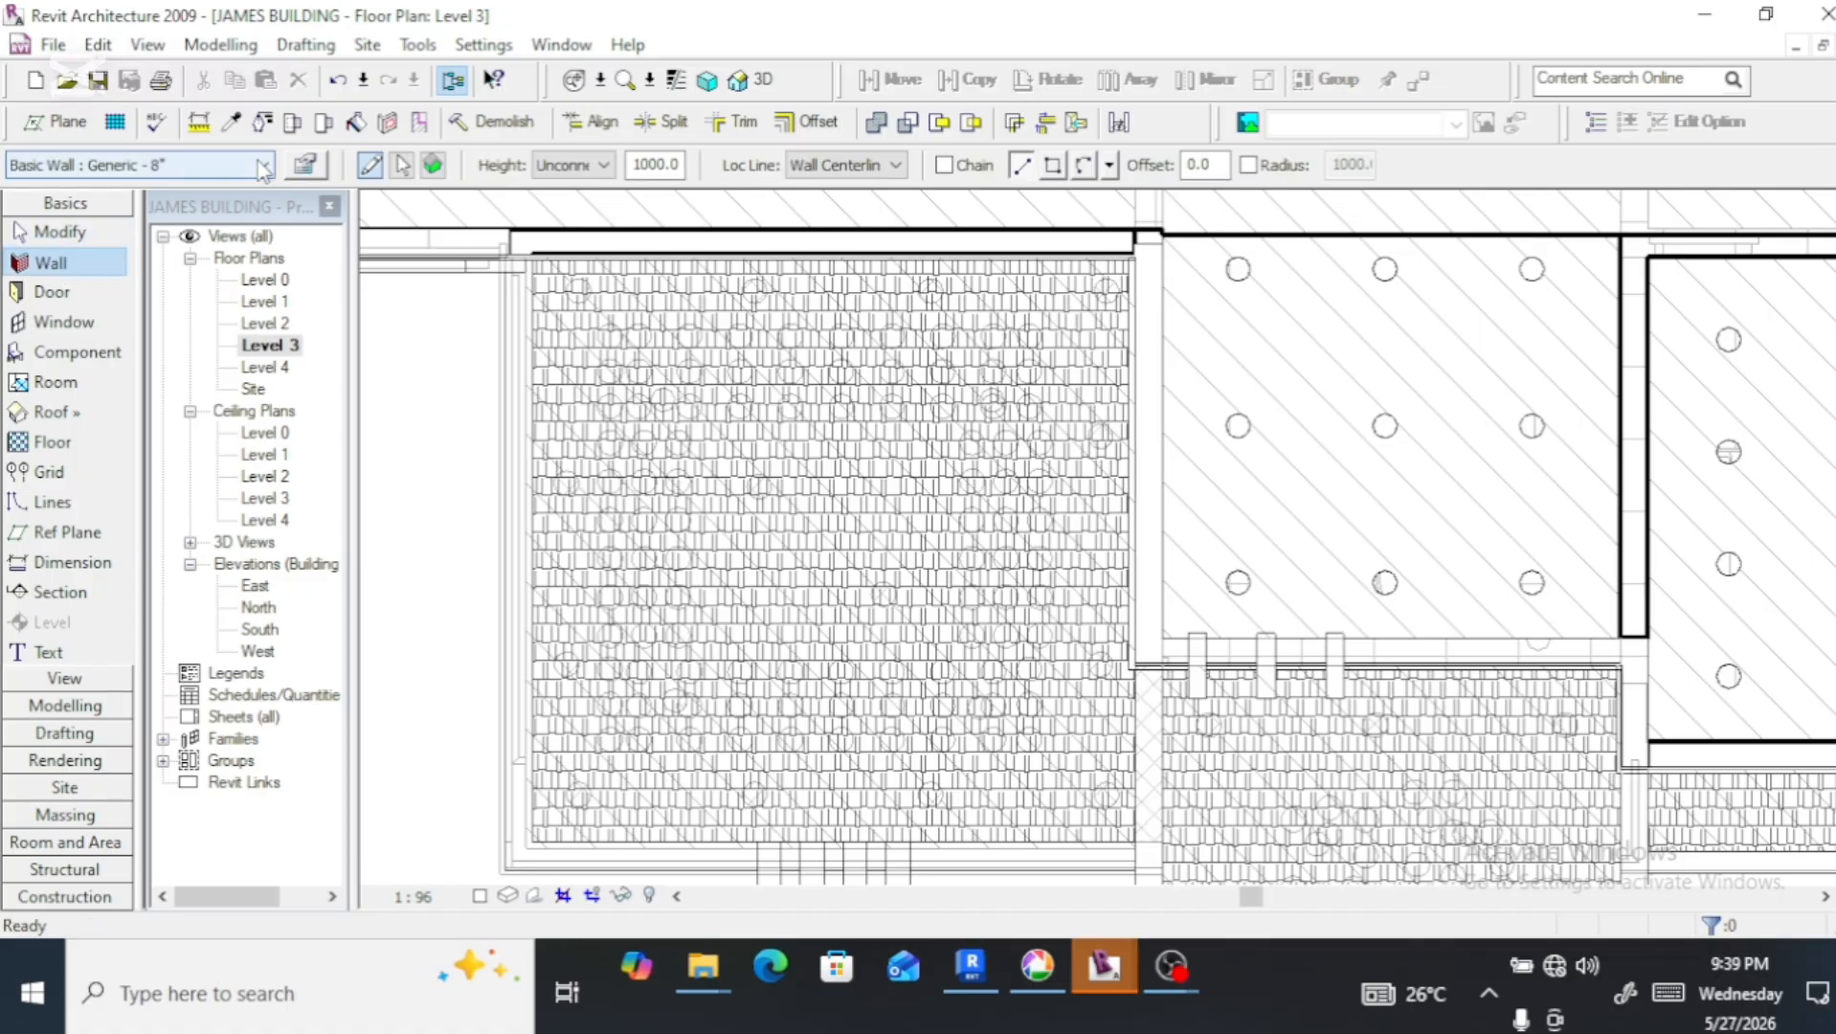
{"action": "left_click", "coordinate": [263, 166]}
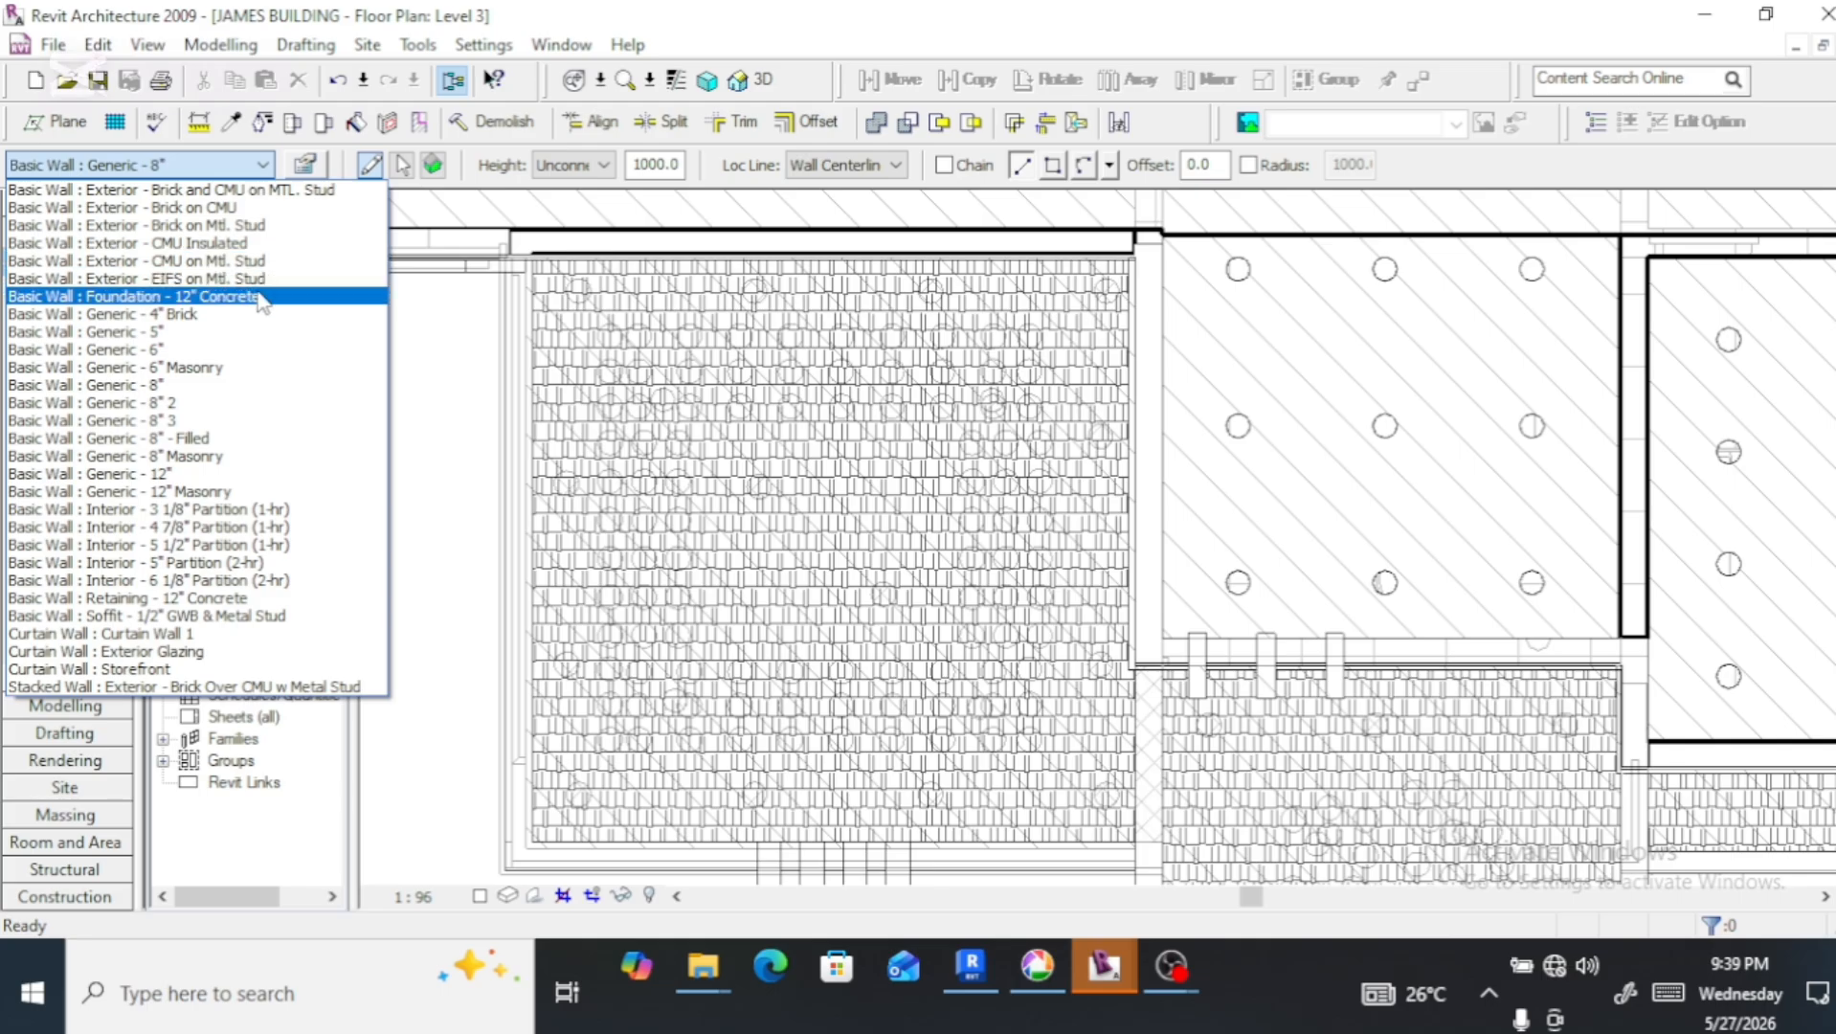
{"action": "left_click", "coordinate": [244, 444]}
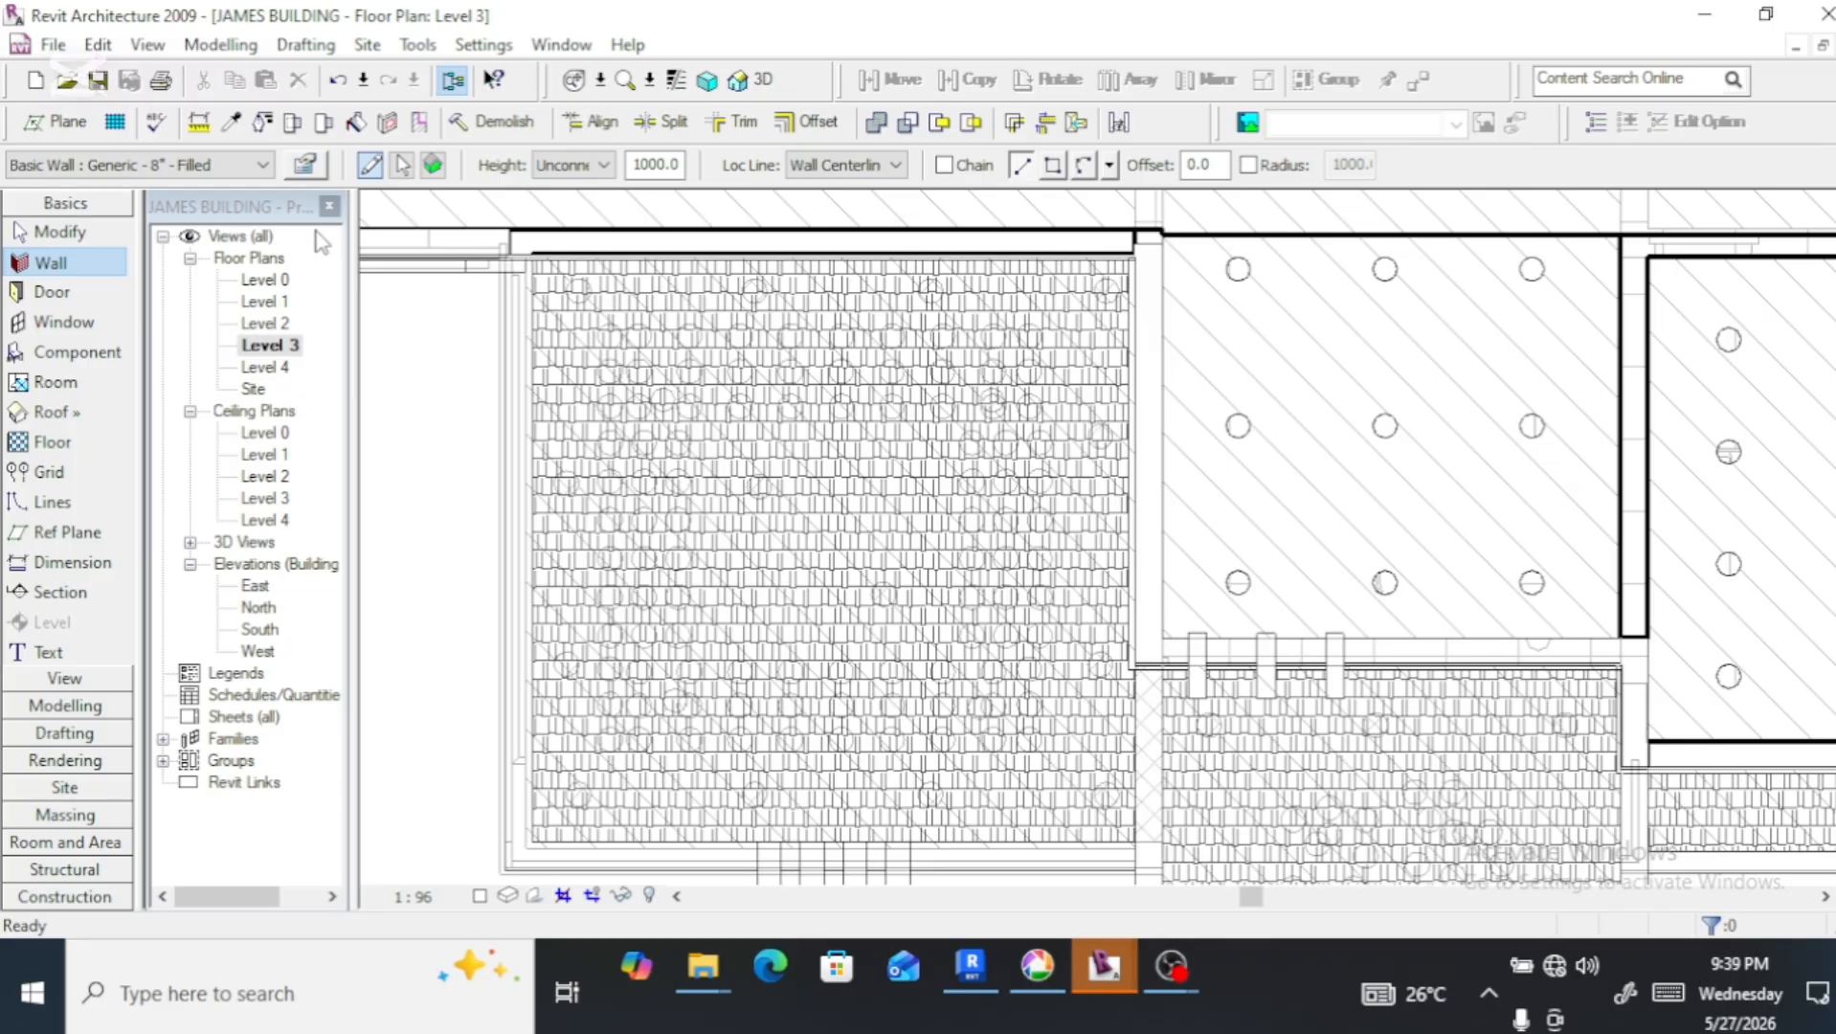
Duplicate the wall type as Generic - 8" - Filled 2
{"action": "left_click", "coordinate": [303, 169]}
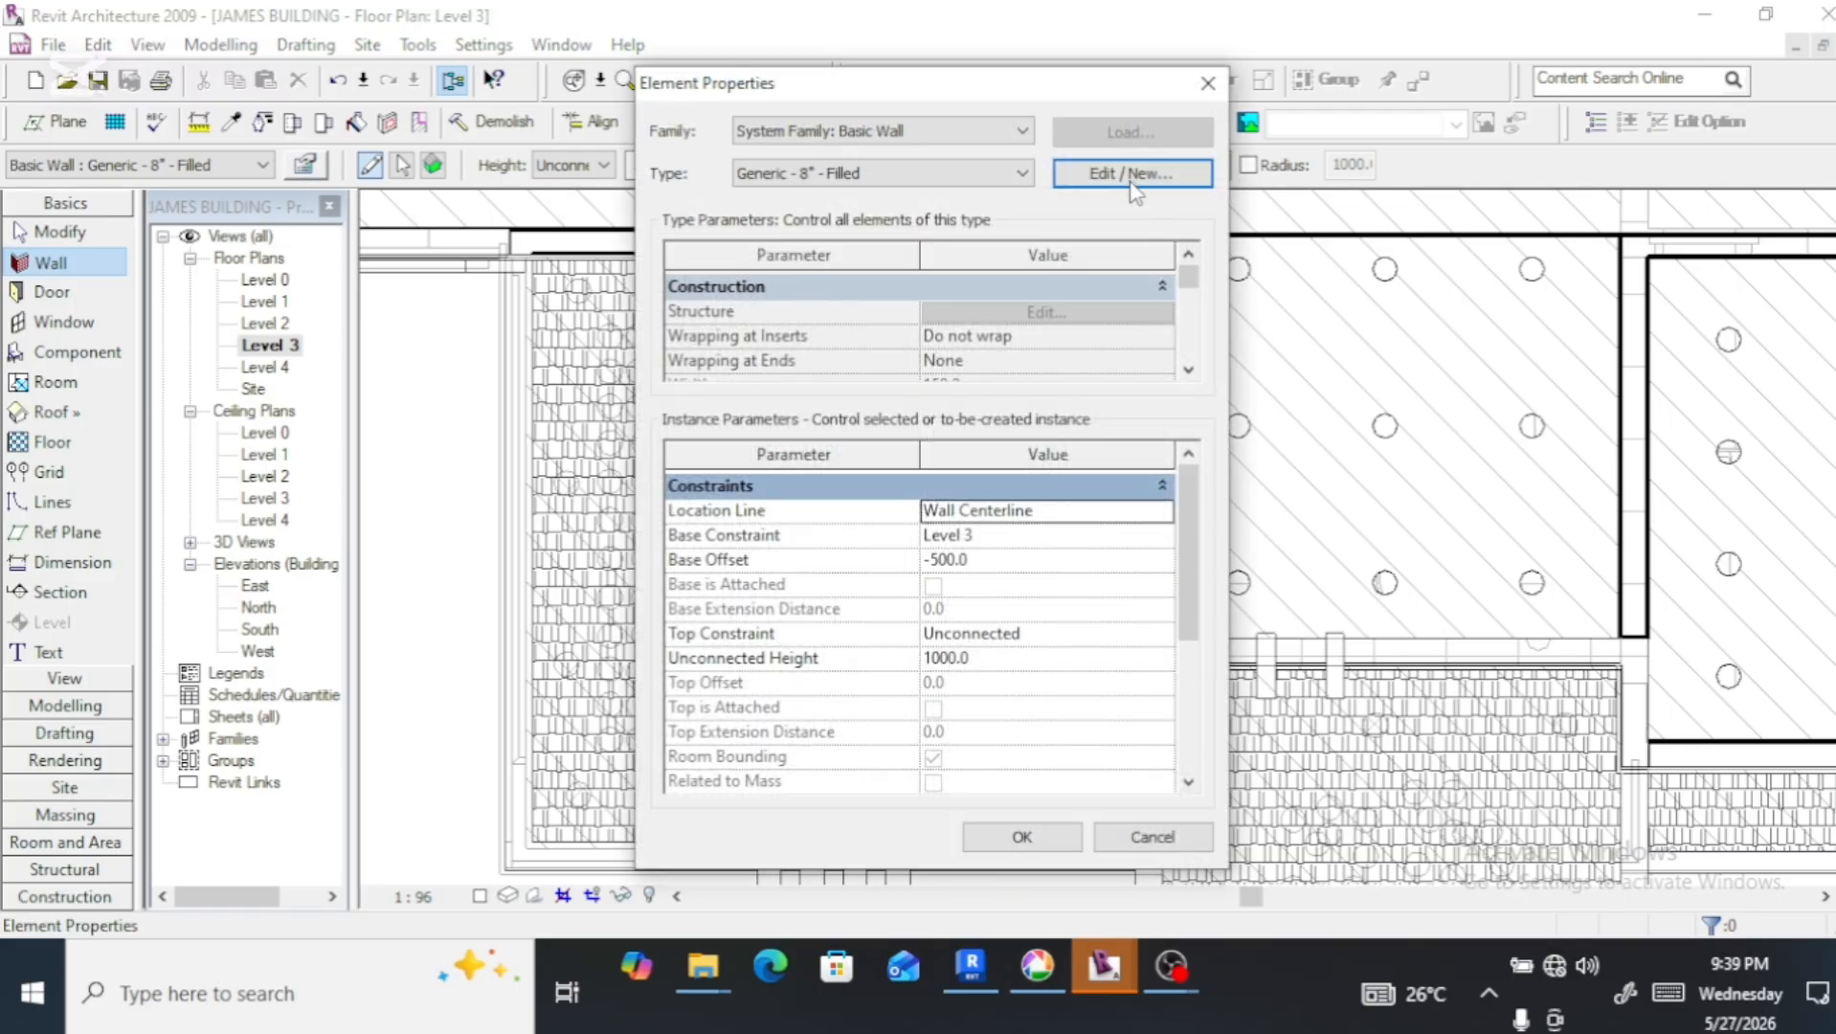
{"action": "left_click", "coordinate": [1133, 176]}
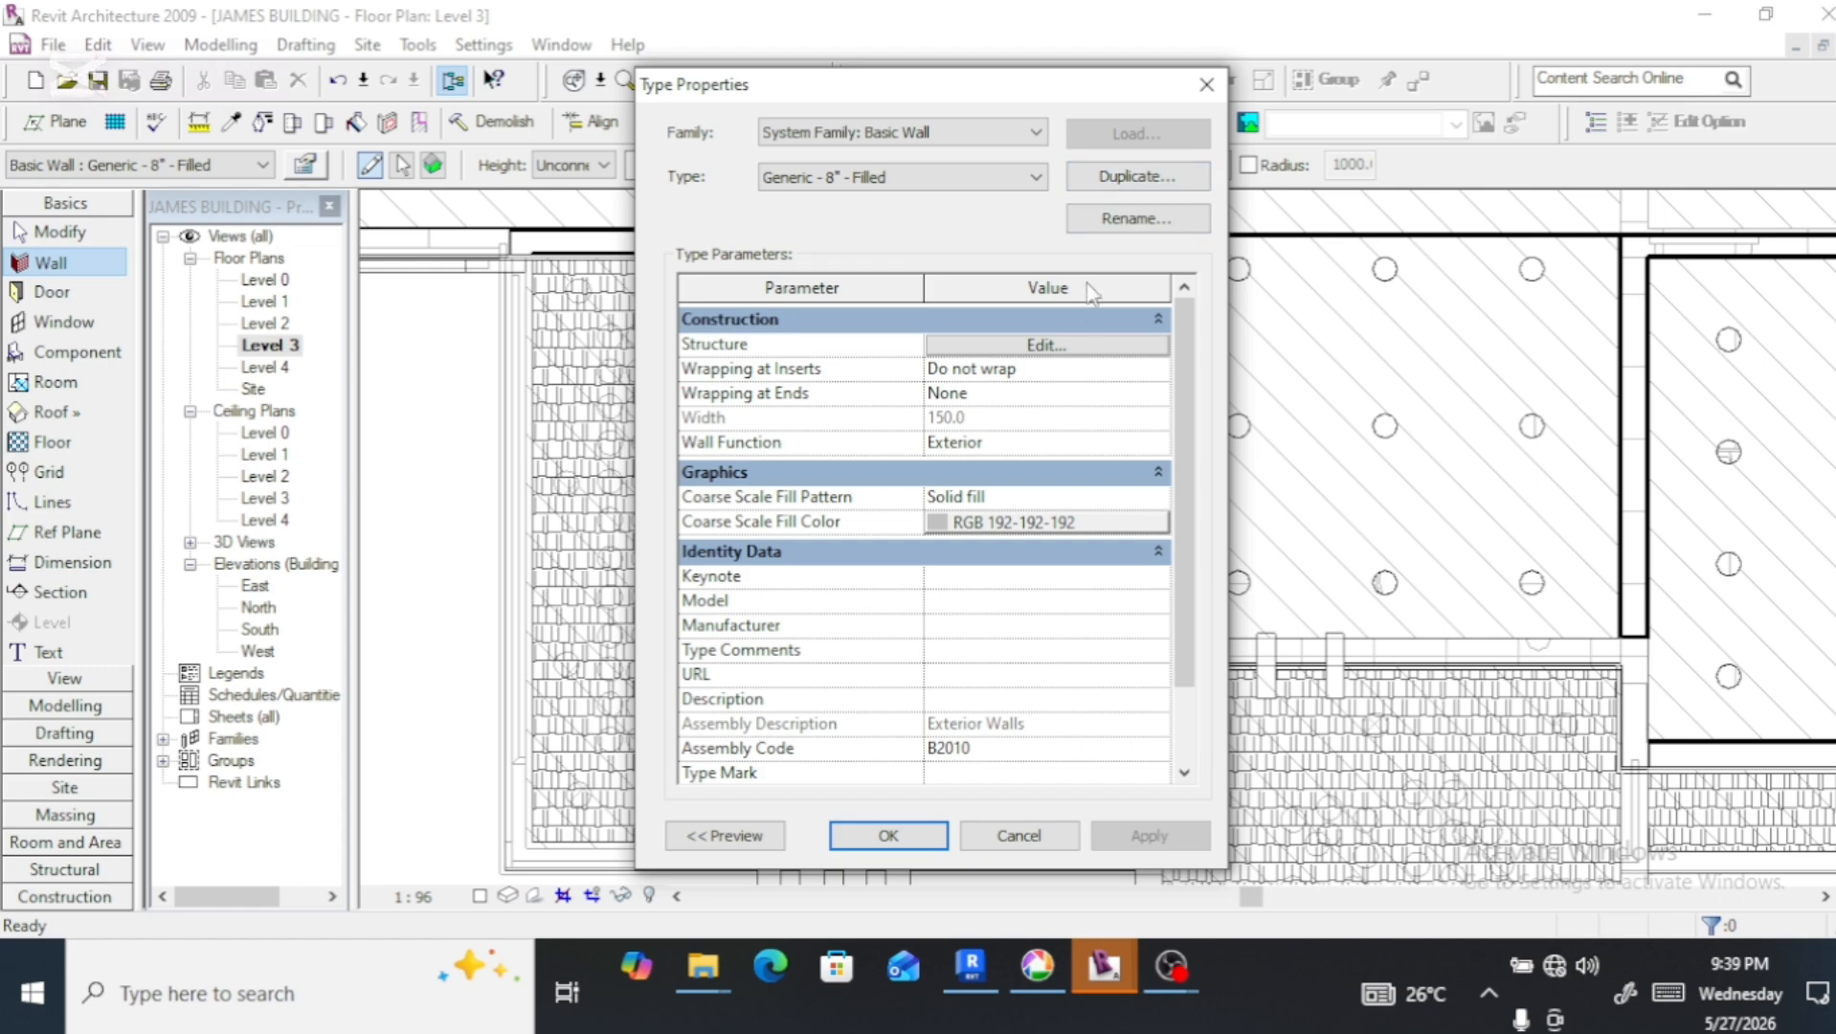
{"action": "left_click", "coordinate": [1096, 179]}
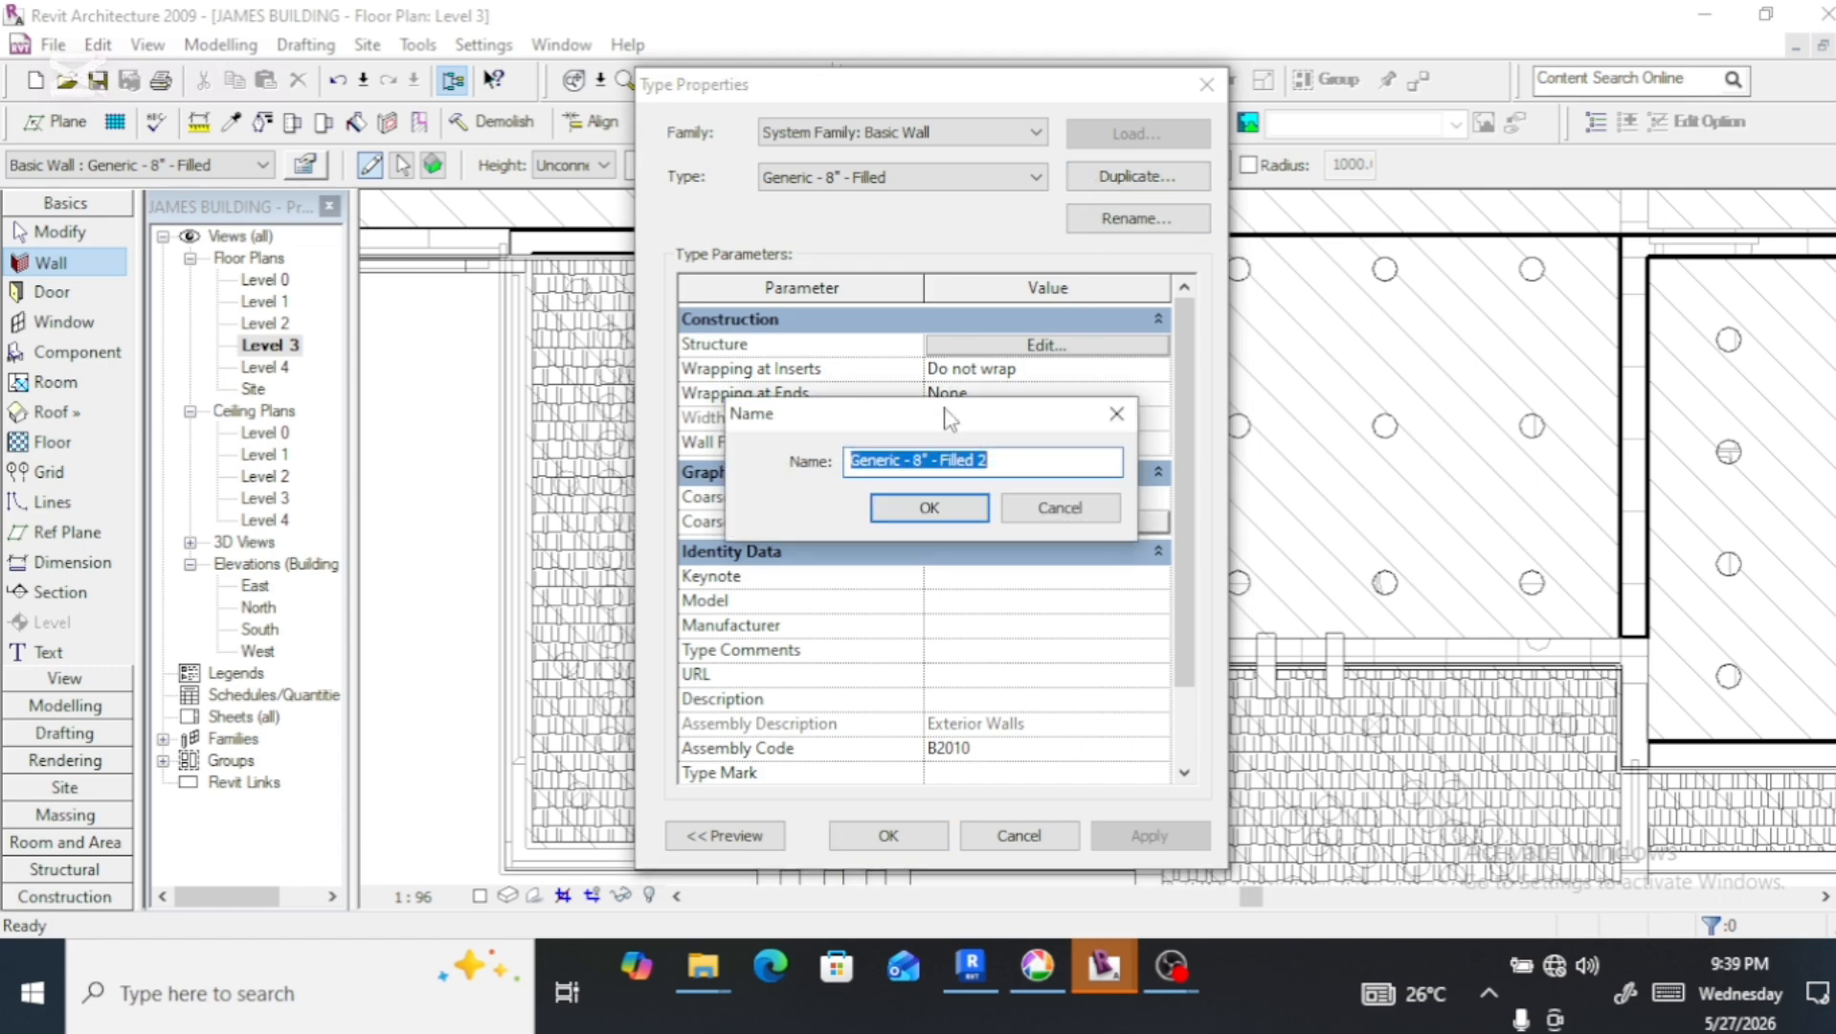
{"action": "left_click", "coordinate": [936, 484]}
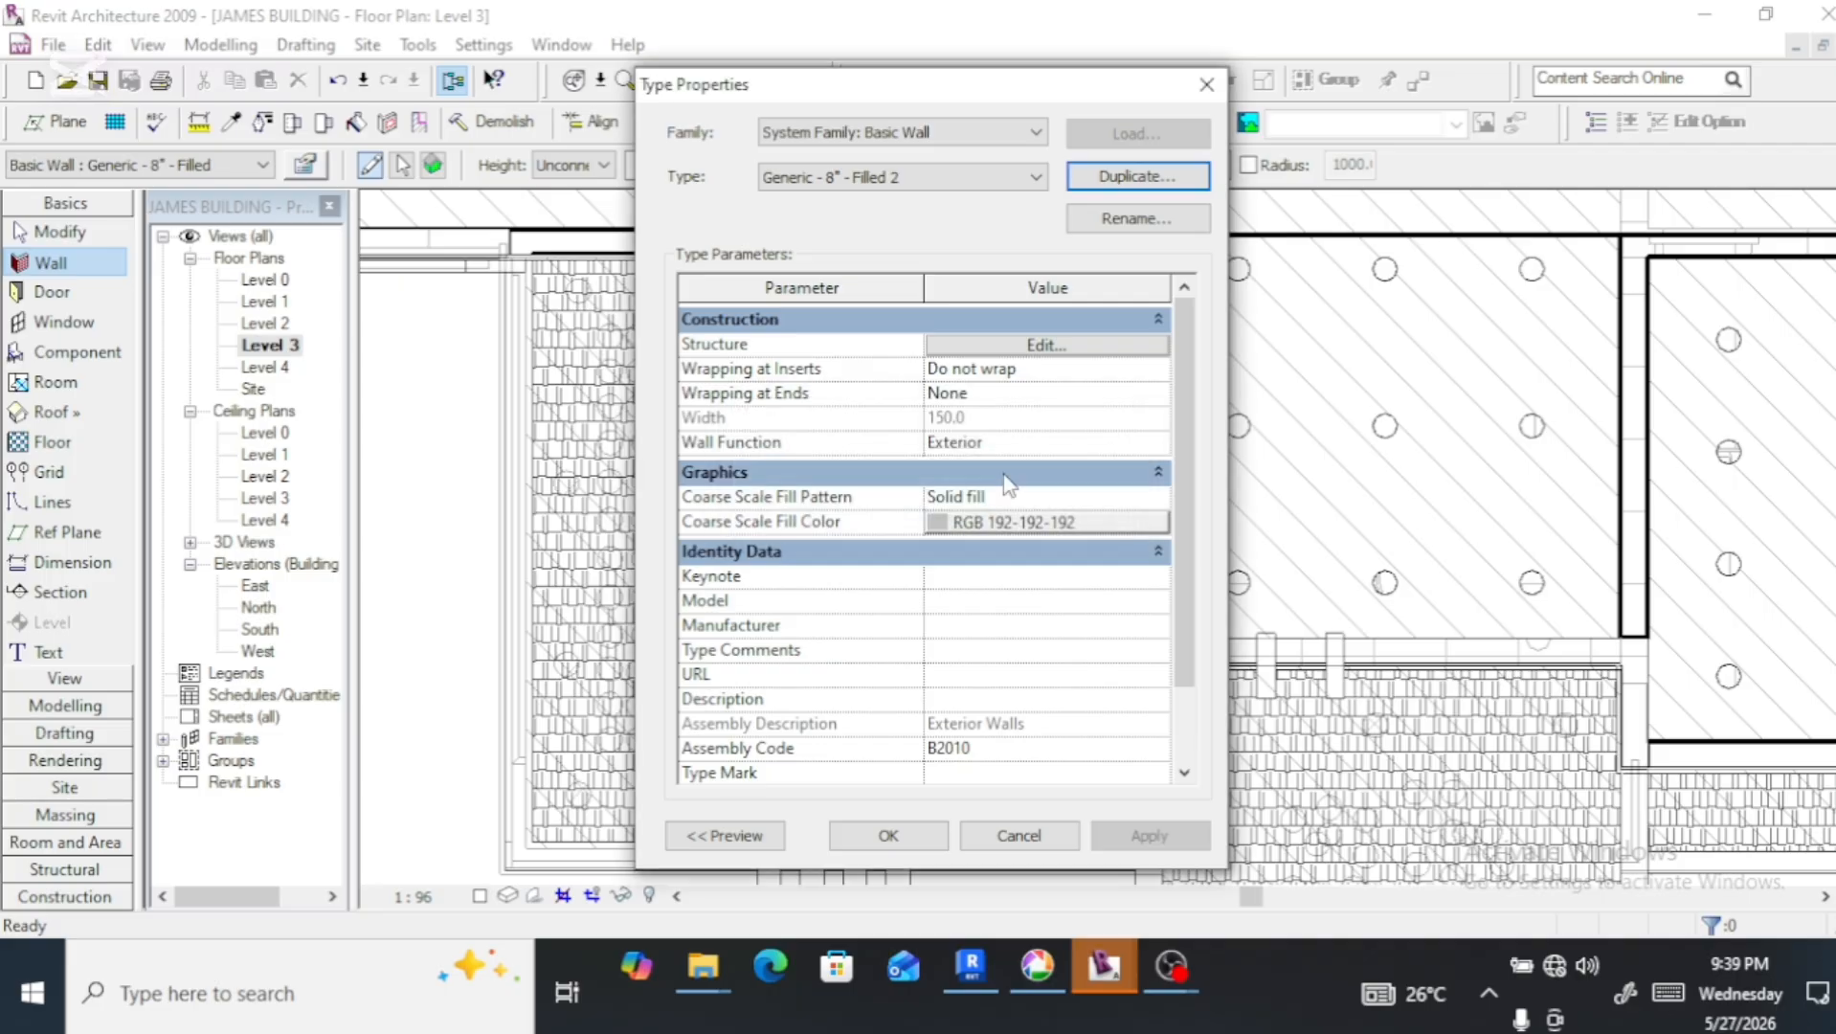
Set the structure layer's thickness to 35 in the duplicated wall type's assembly
{"action": "left_click", "coordinate": [1039, 347]}
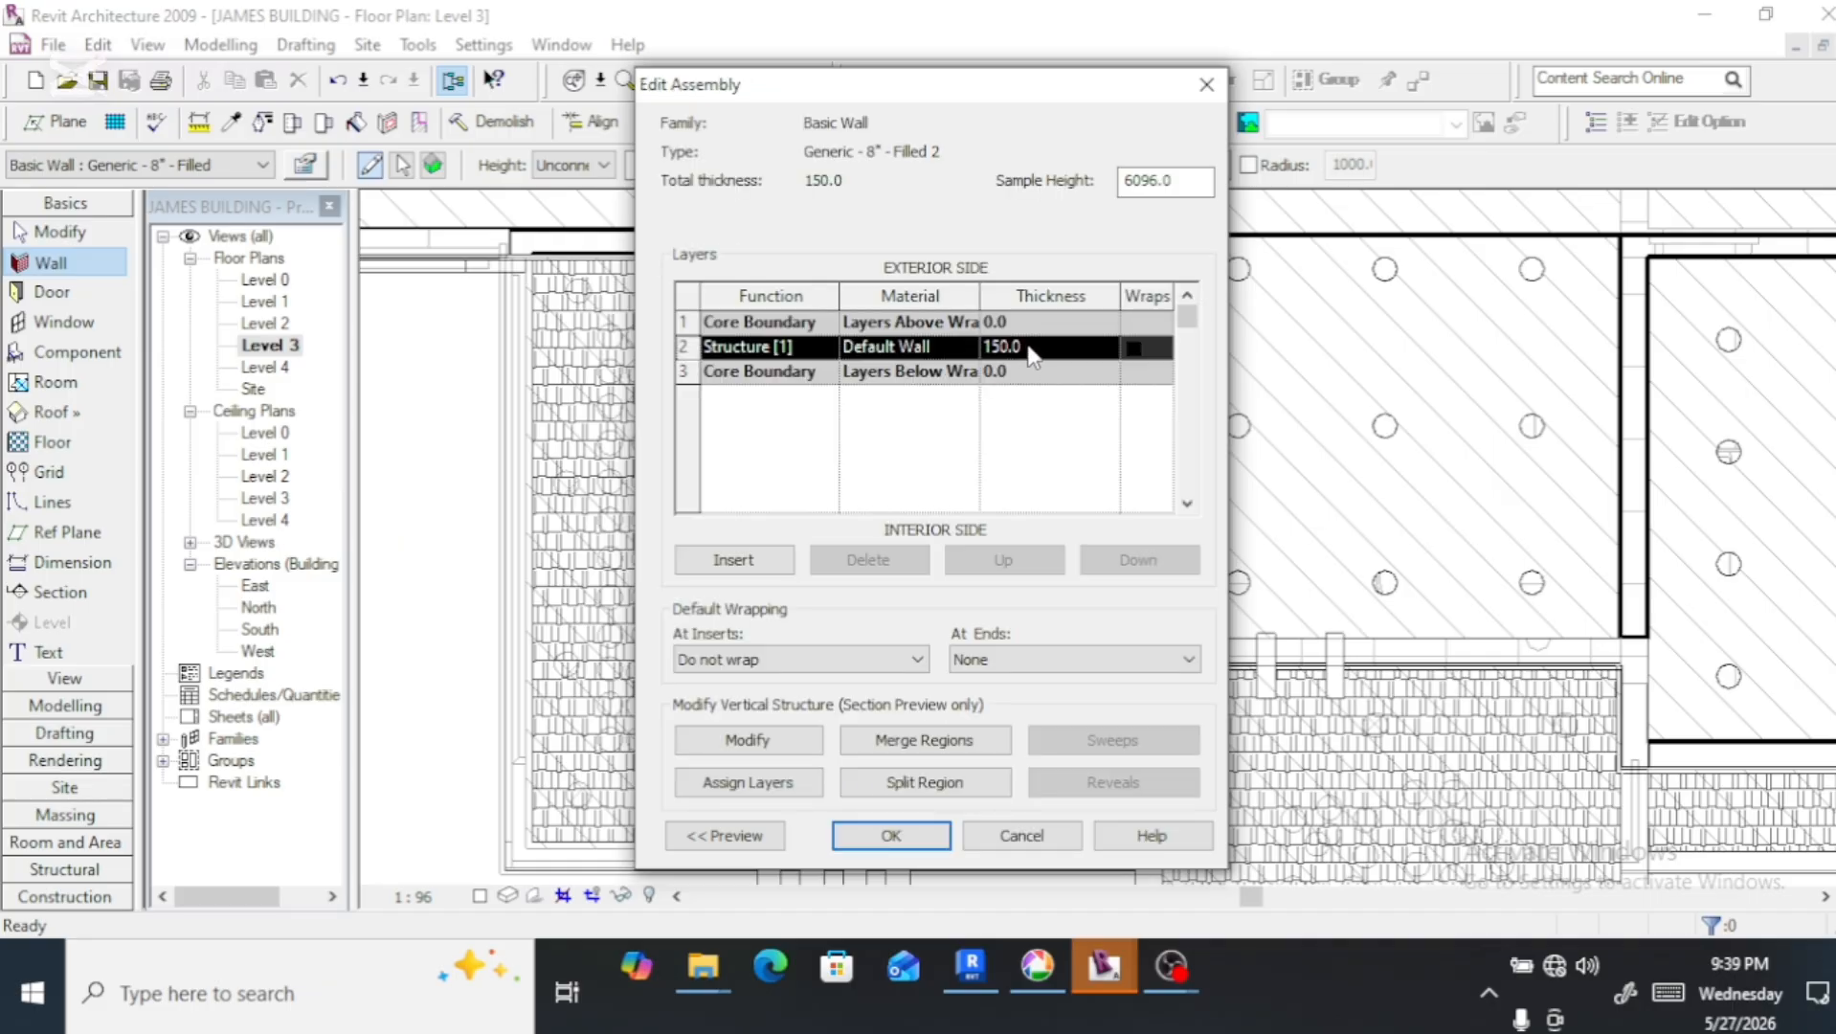
{"action": "left_click", "coordinate": [1030, 348]}
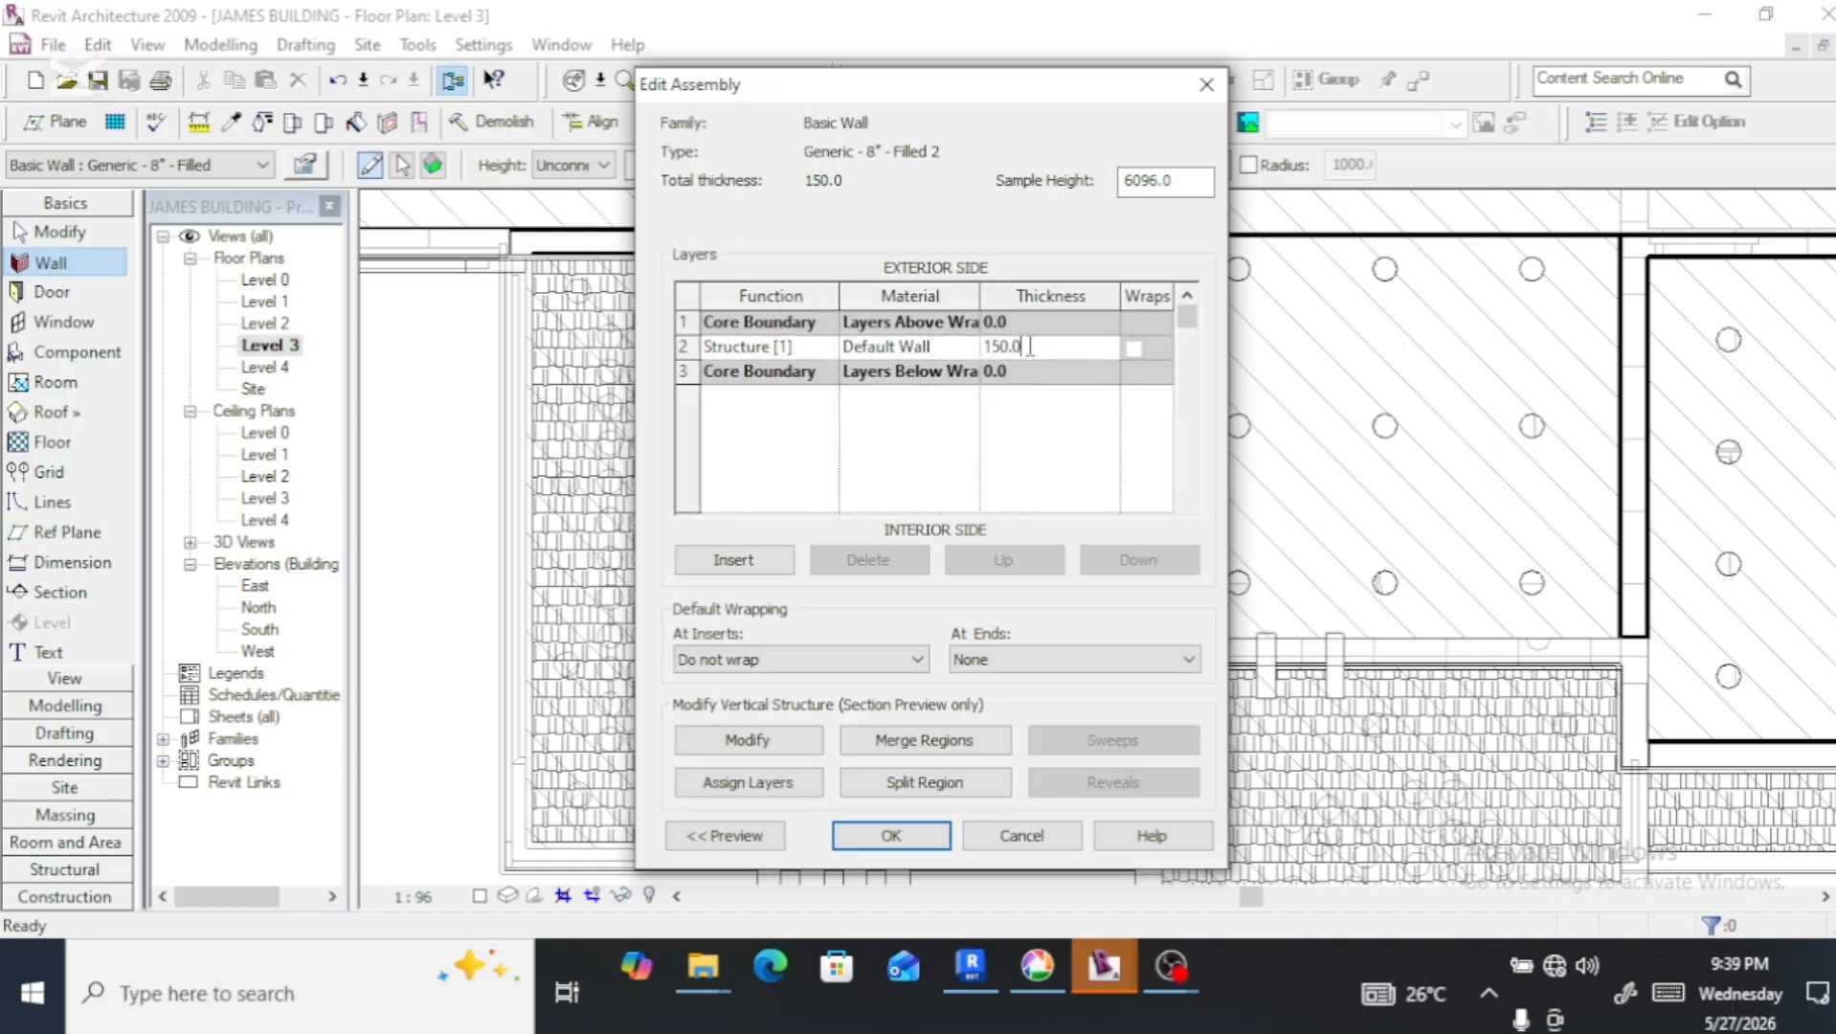
{"action": "key", "text": "BackSpace"}
{"action": "key", "text": "BackSpace"}
Assign the Laminate - Marble material to the wall's structure layer, checking its render appearance, and confirm the wall type
{"action": "left_click", "coordinate": [957, 346]}
{"action": "left_click", "coordinate": [970, 346]}
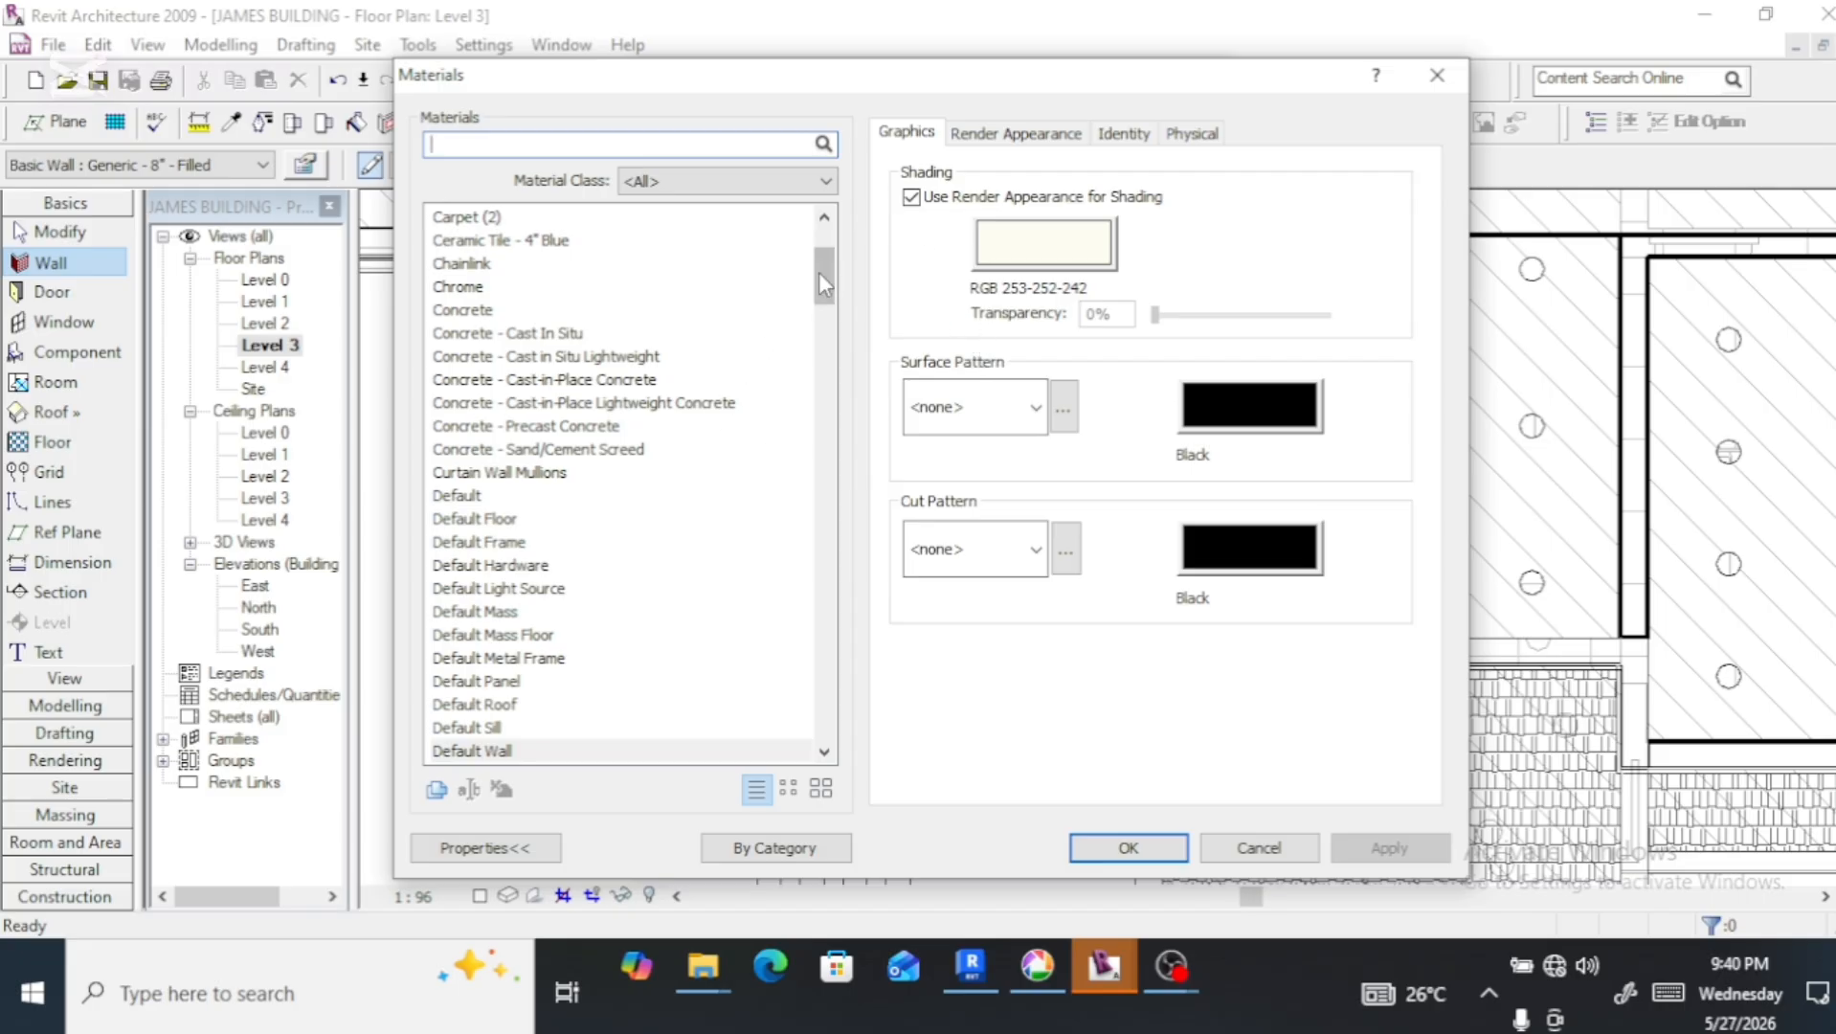
{"action": "left_click_drag", "start_coordinate": [823, 278], "coordinate": [829, 416]}
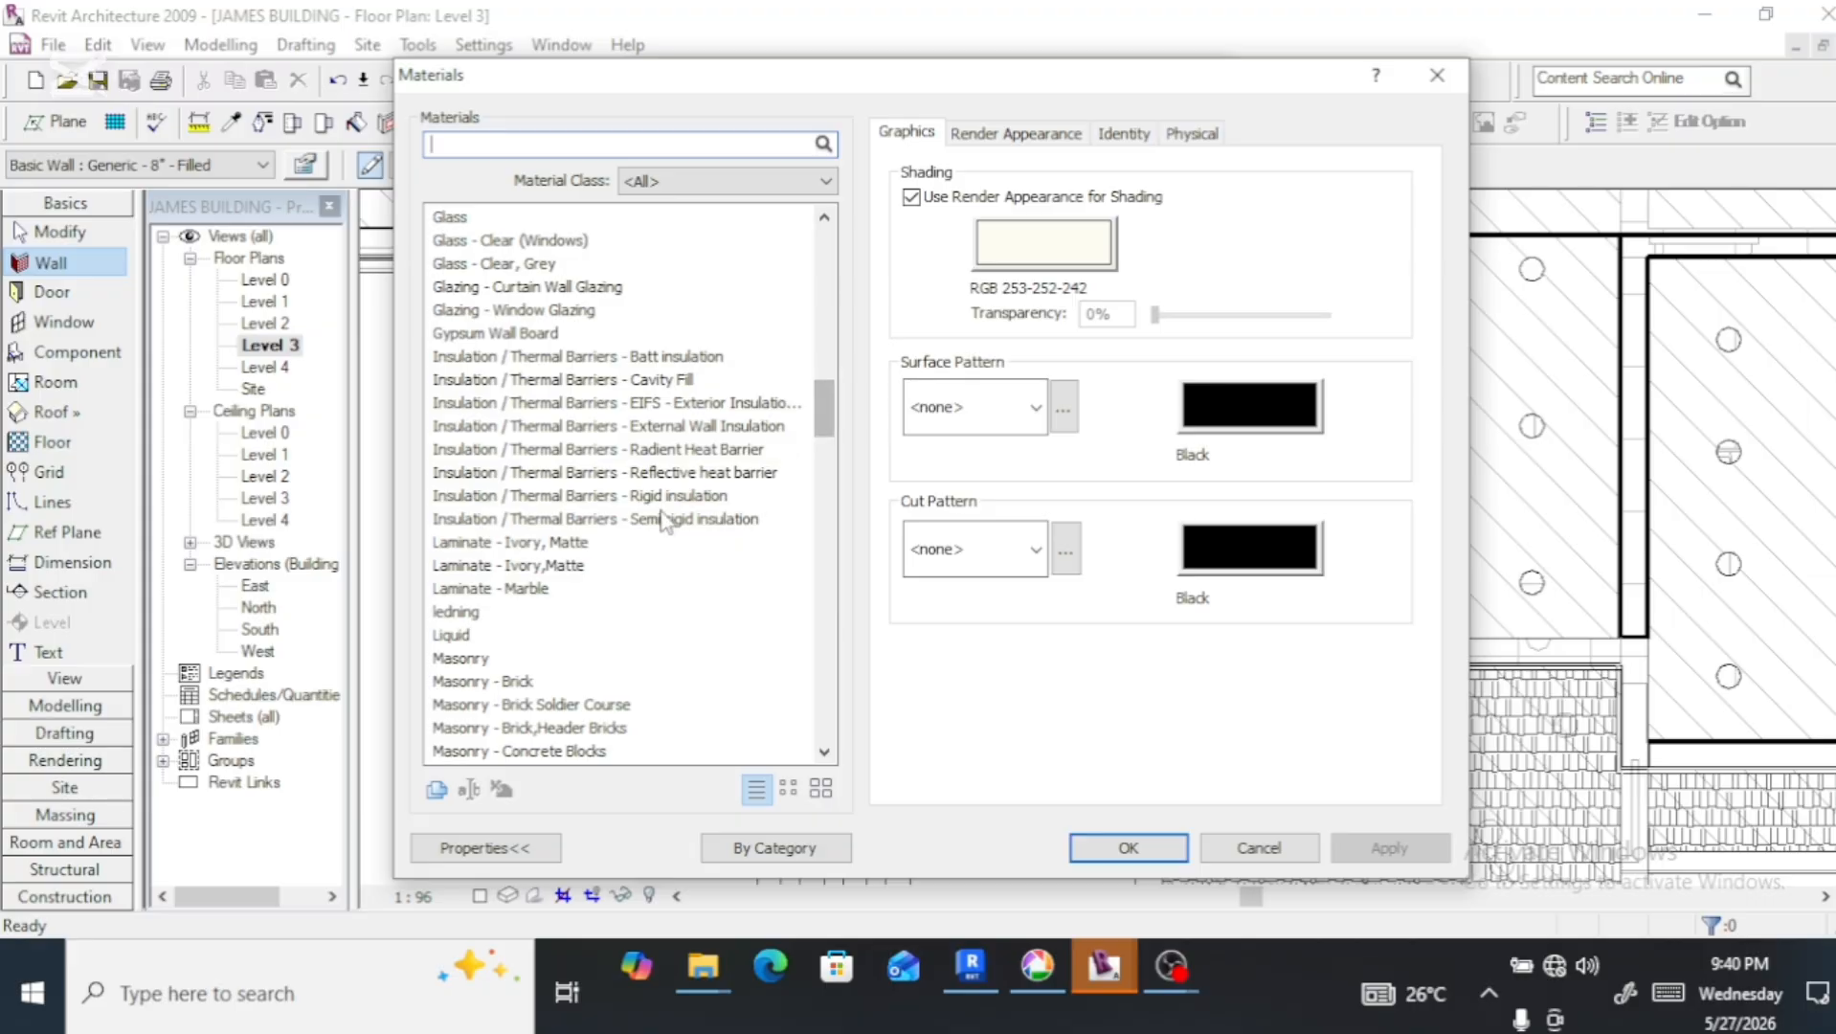
{"action": "left_click", "coordinate": [510, 592]}
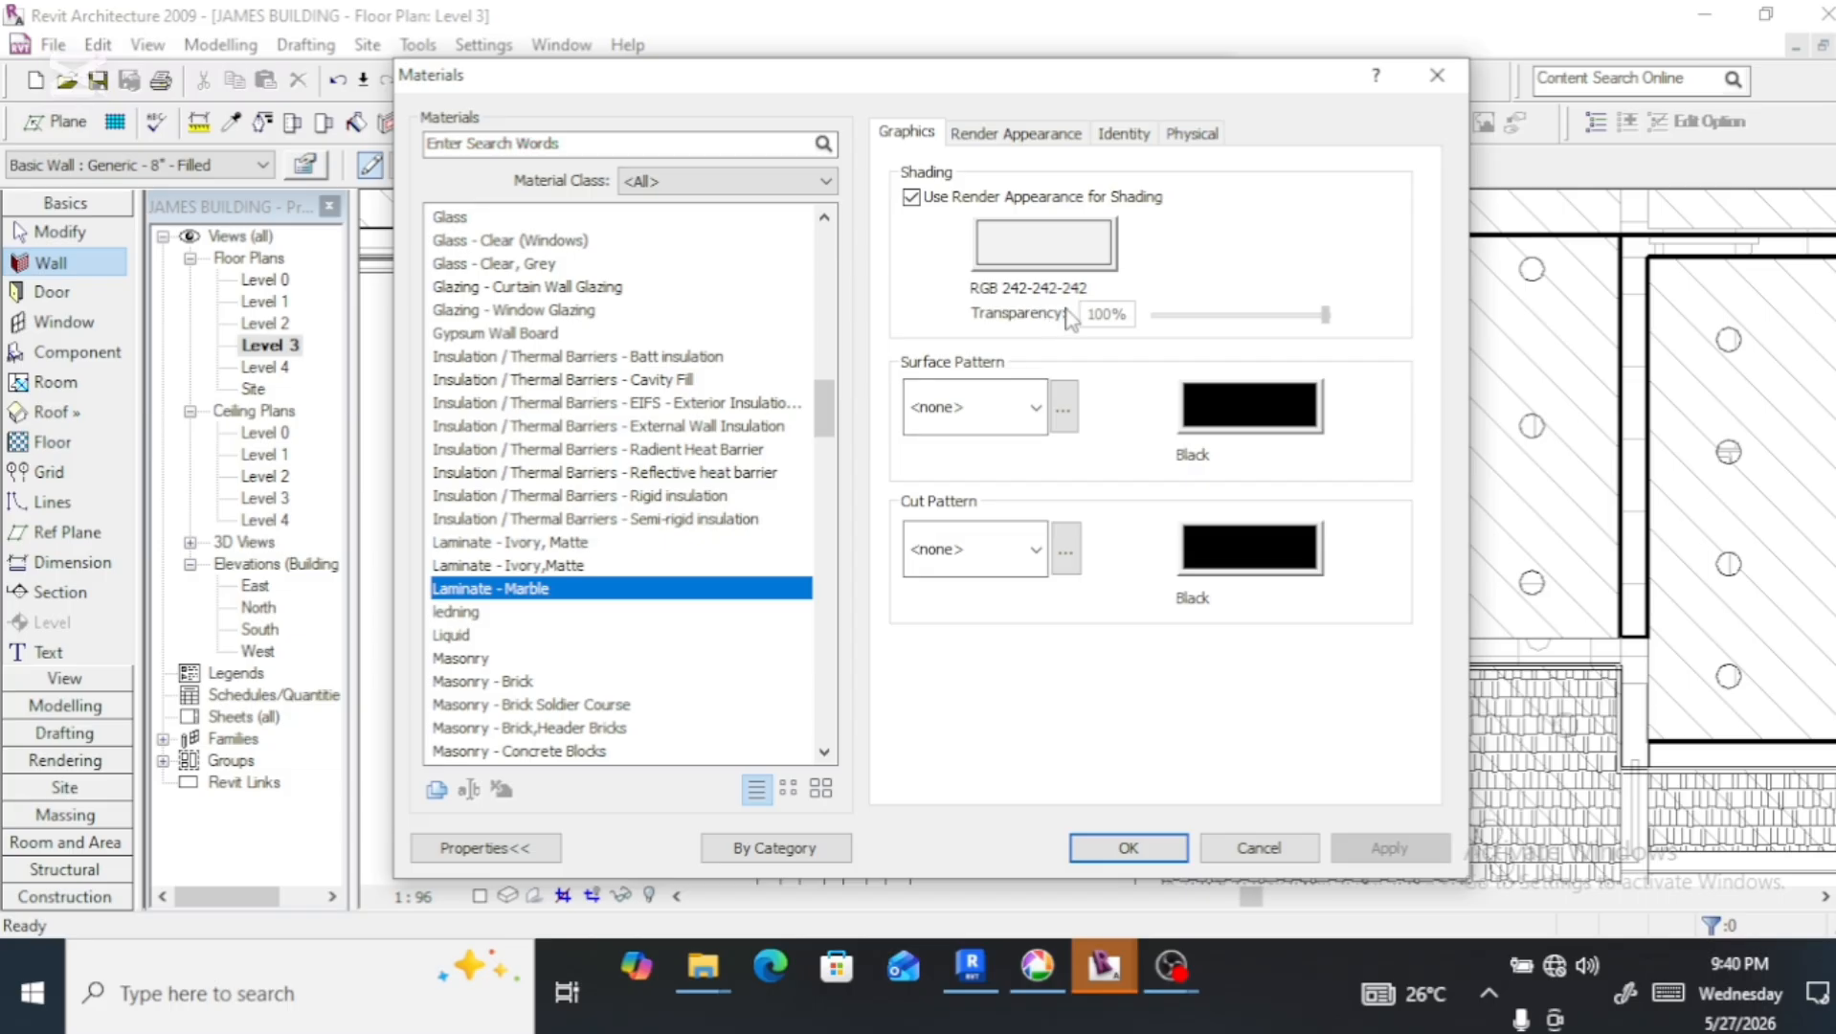
{"action": "left_click", "coordinate": [996, 136]}
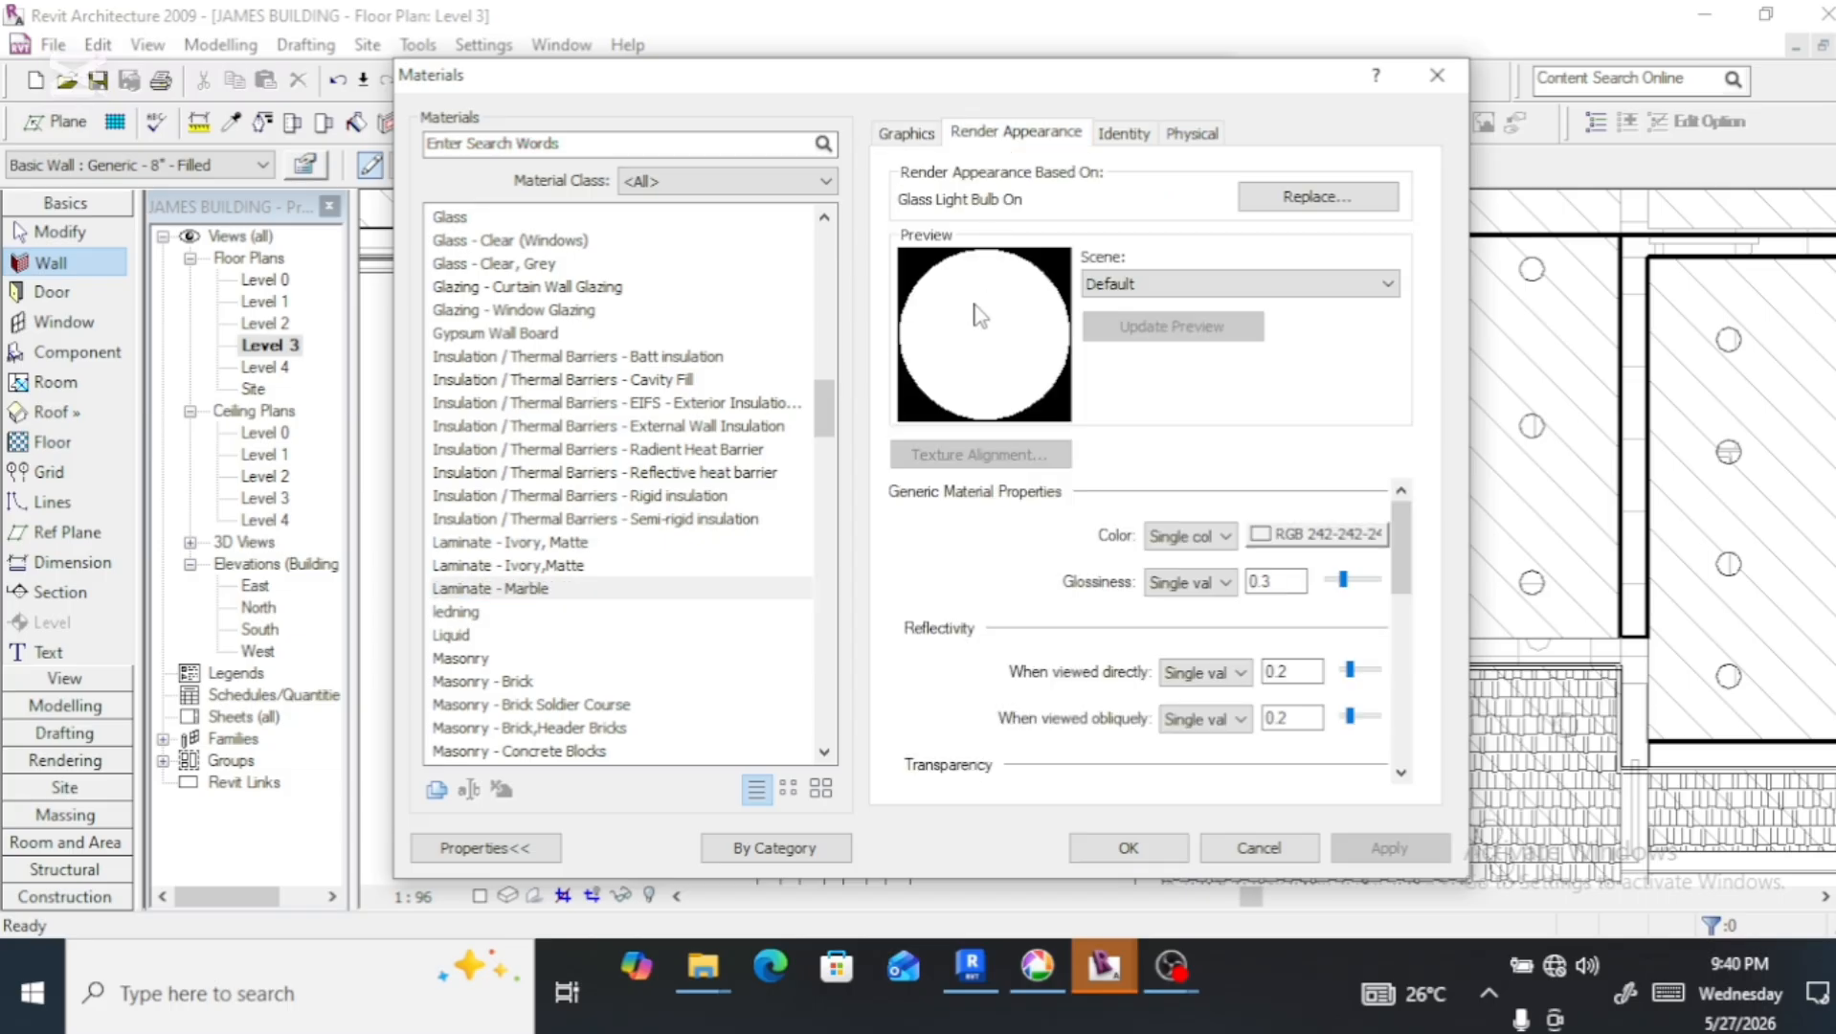
{"action": "left_click", "coordinate": [1116, 851]}
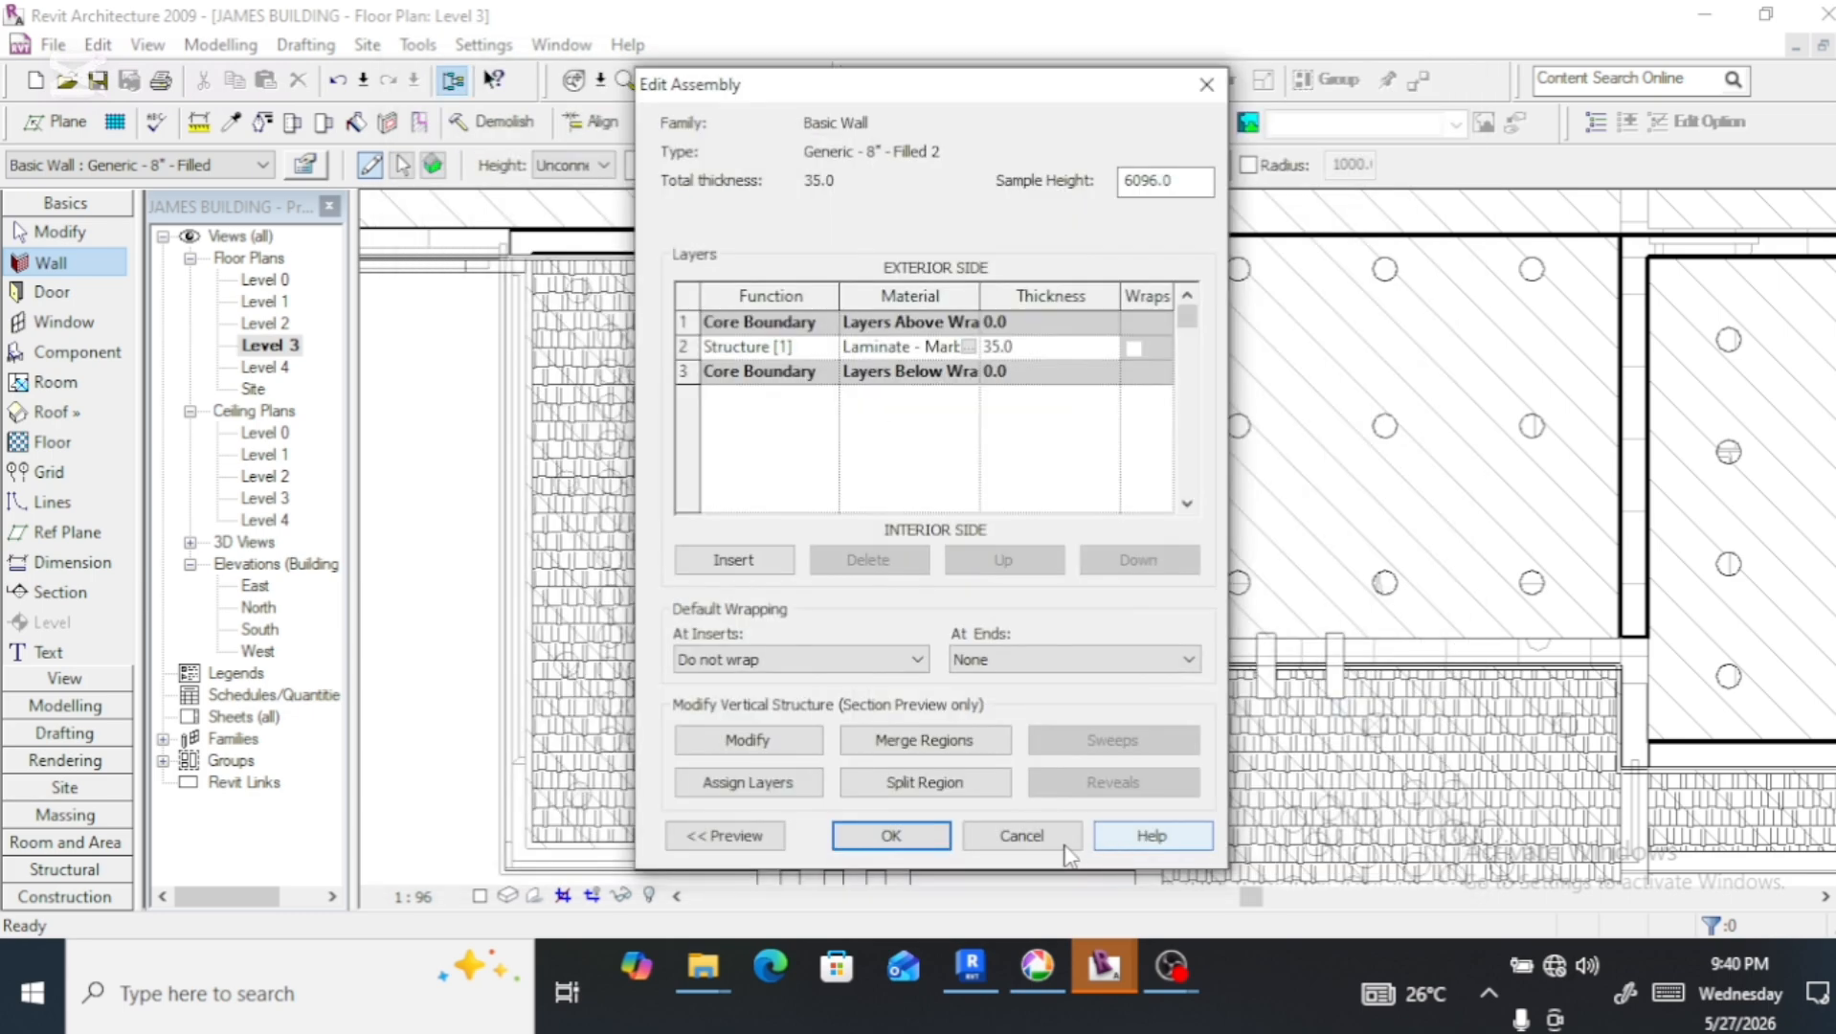
{"action": "left_click", "coordinate": [890, 835]}
{"action": "left_click", "coordinate": [889, 831]}
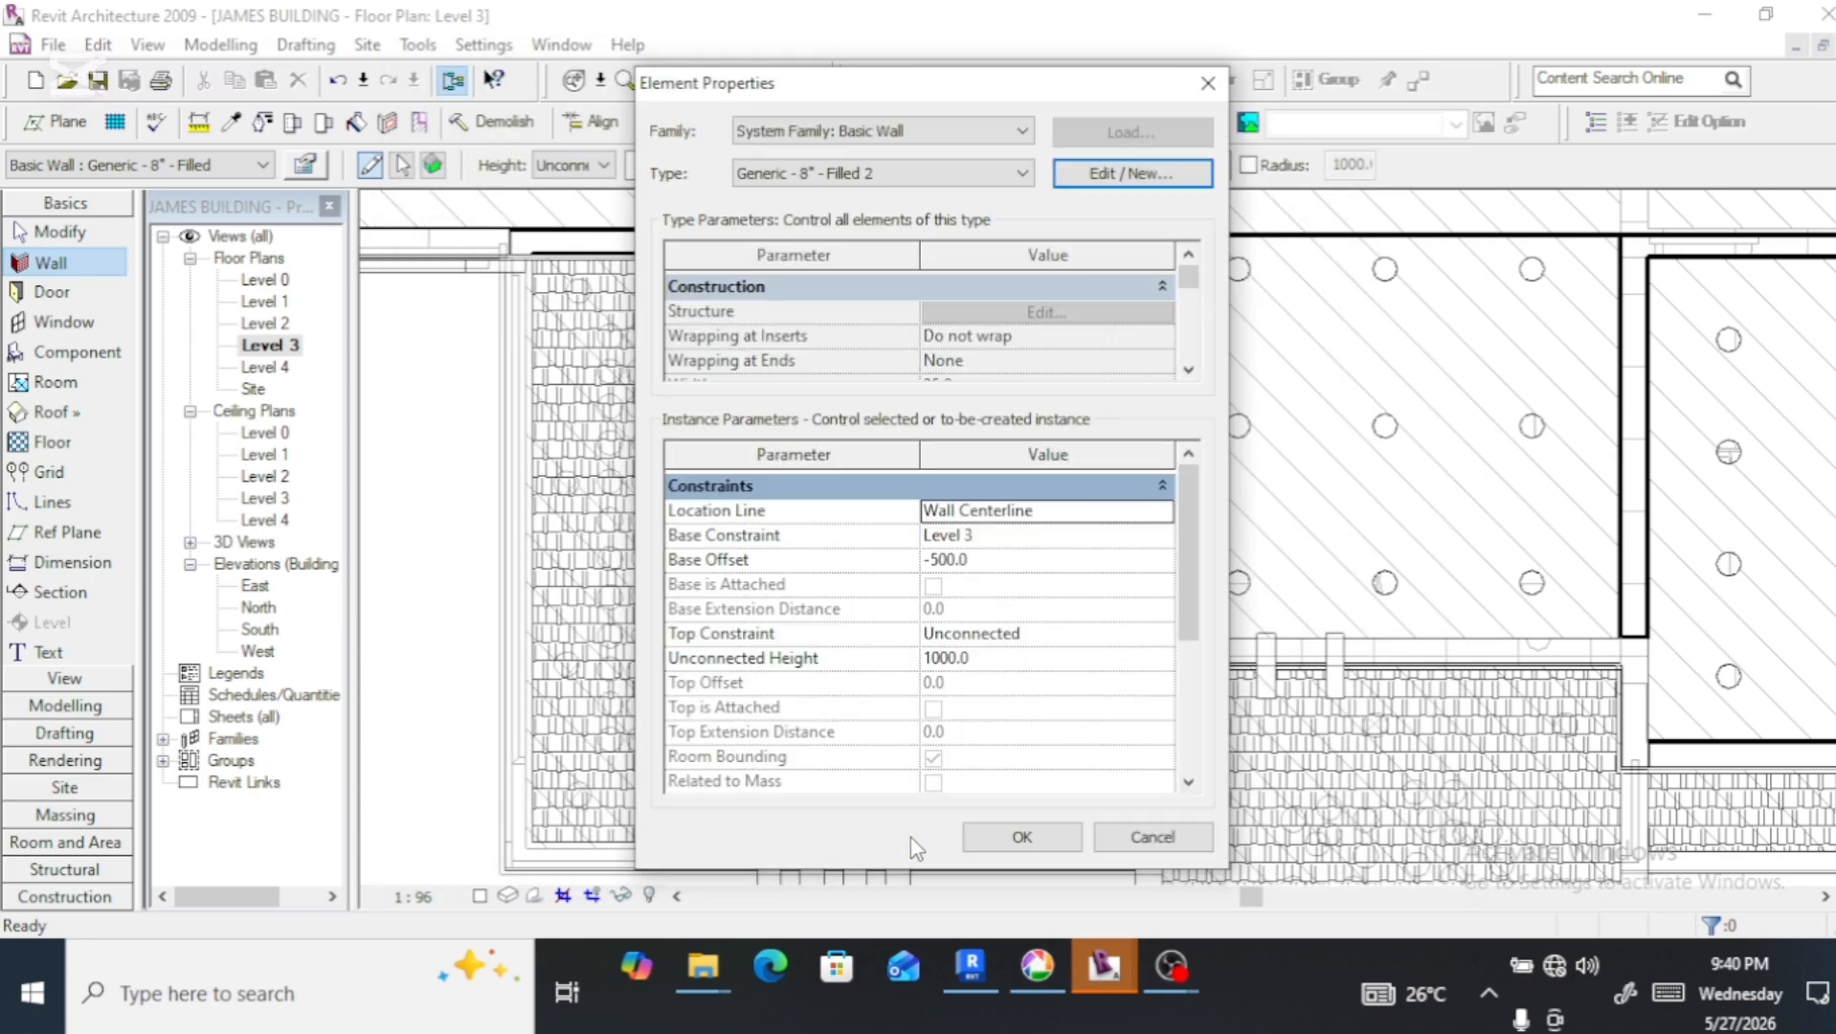
{"action": "left_click", "coordinate": [1017, 836]}
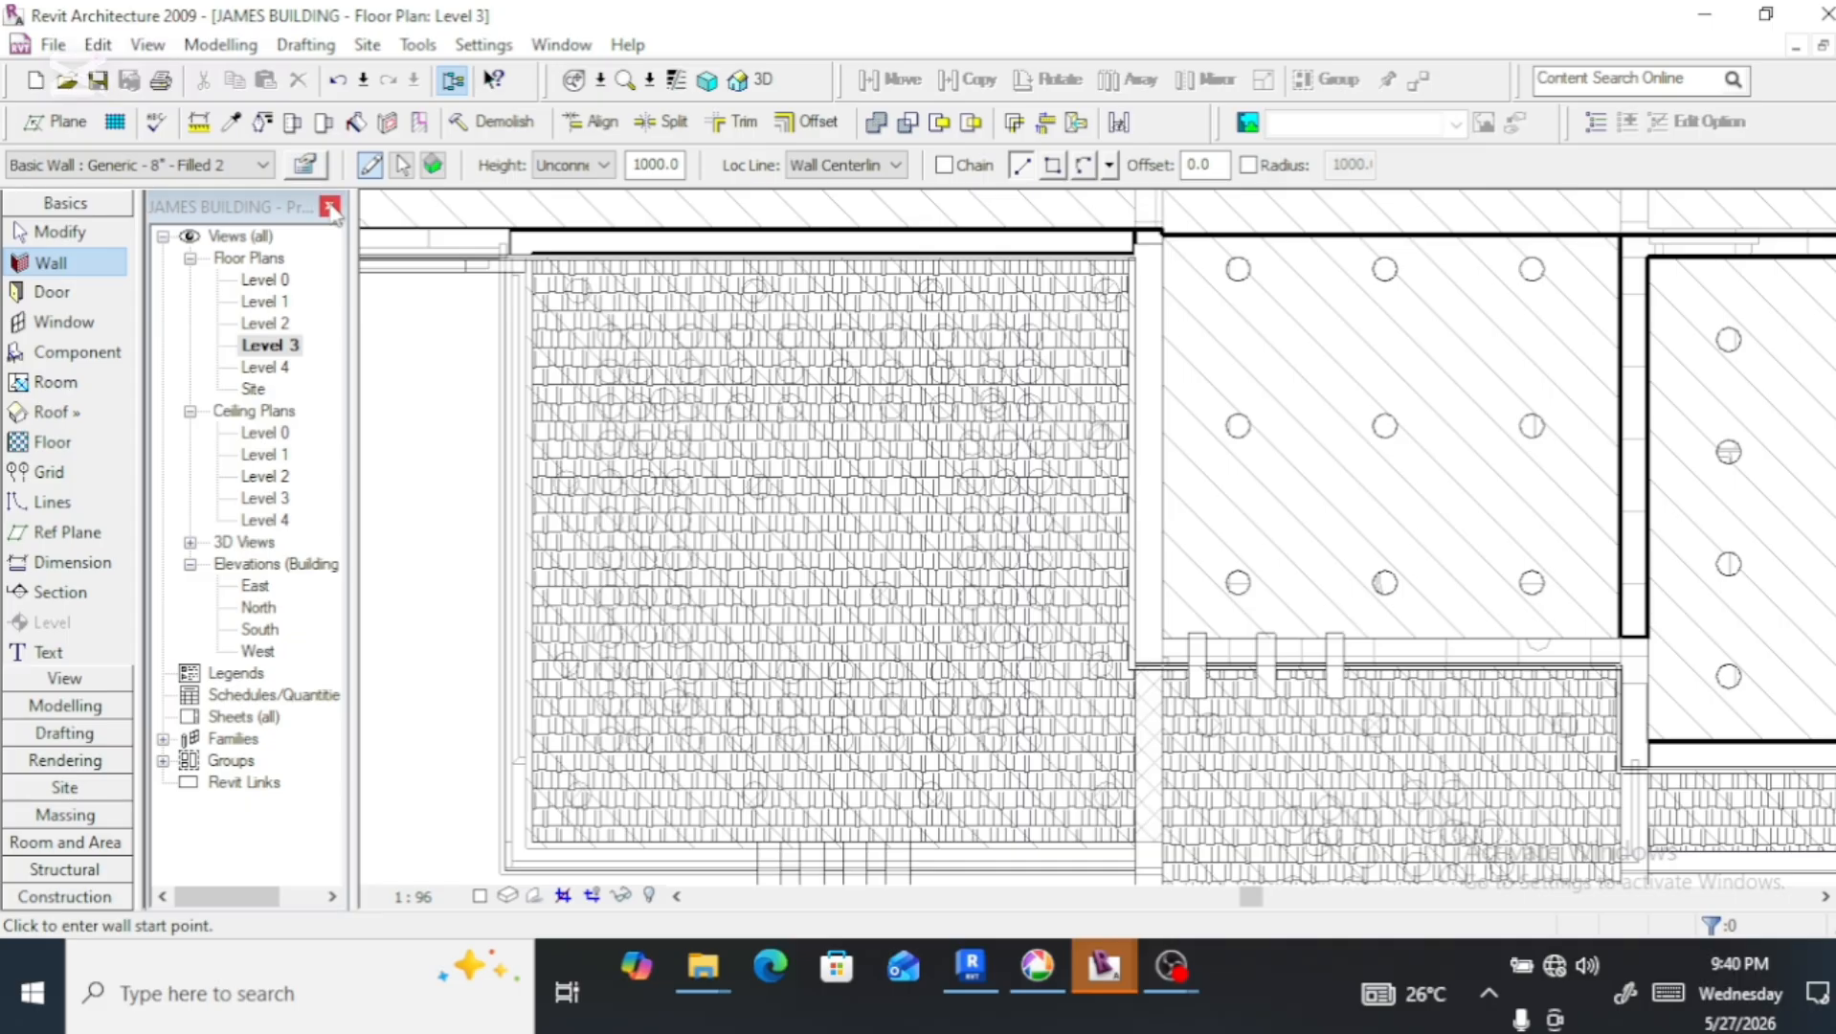
Set the new wall's base offset to 2800 and its unconnected height to 25
{"action": "left_click", "coordinate": [304, 167]}
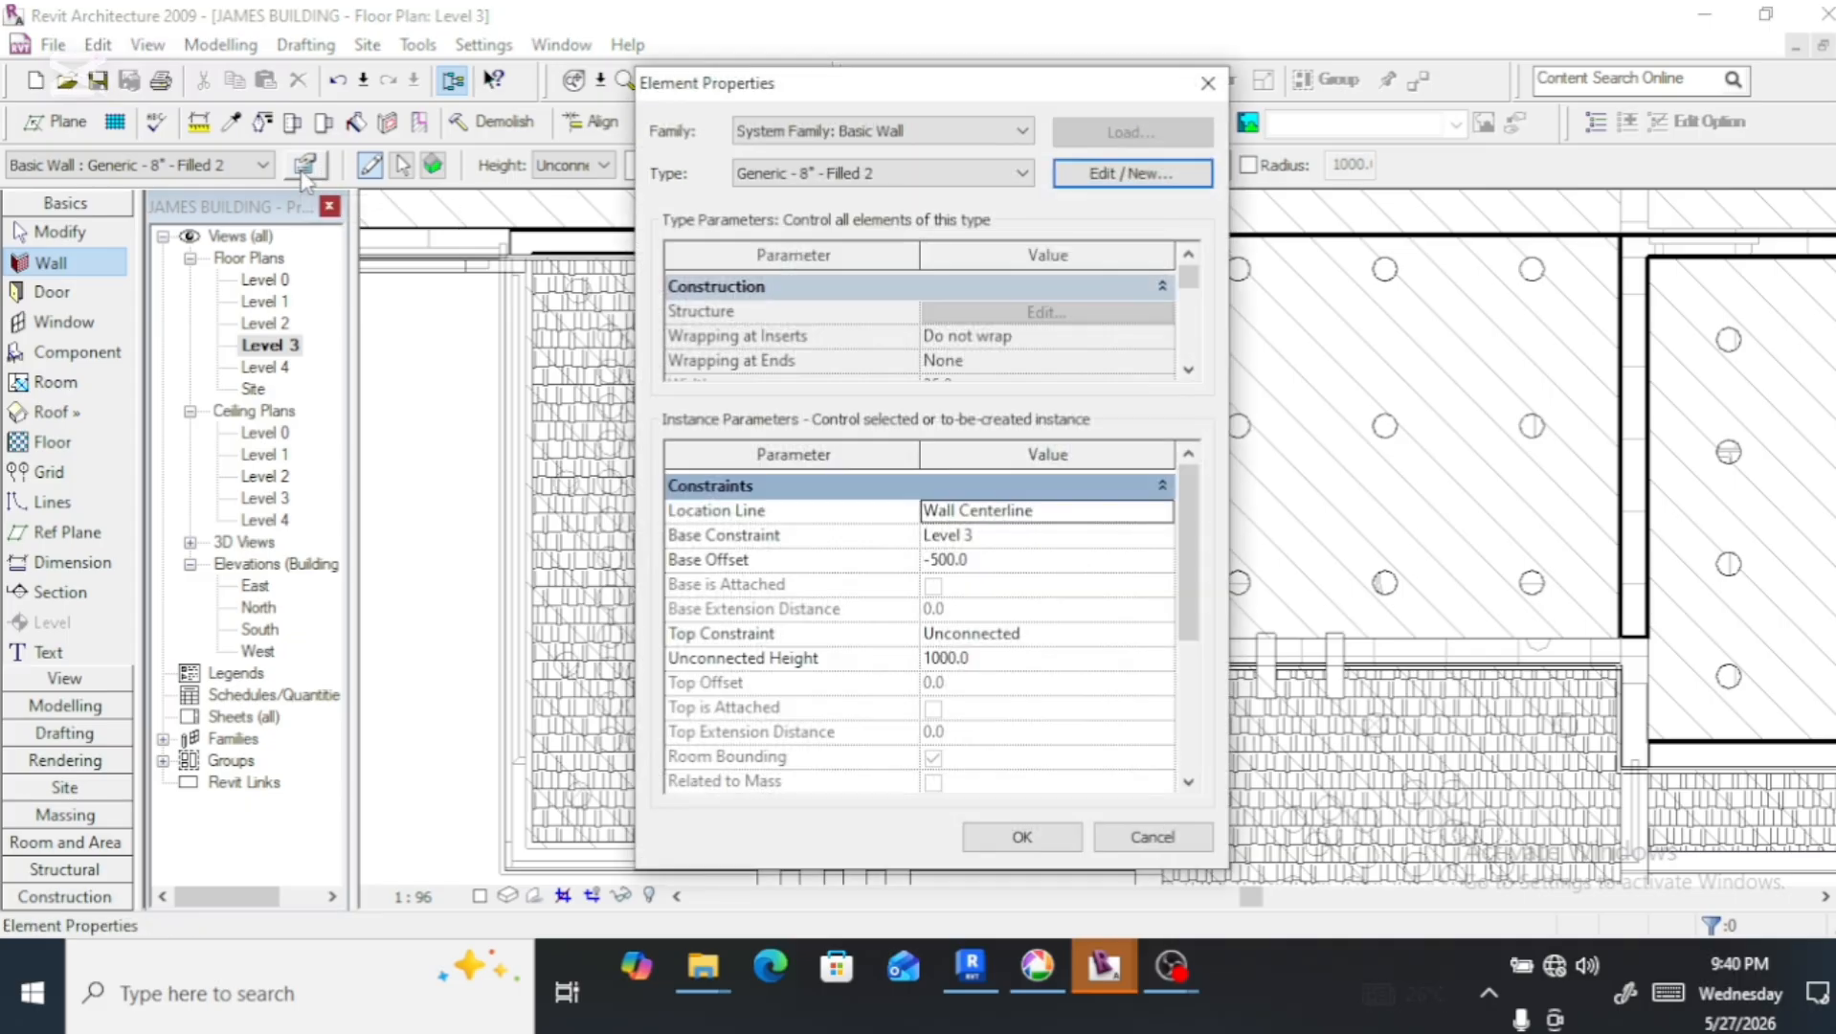
{"action": "left_click", "coordinate": [978, 561]}
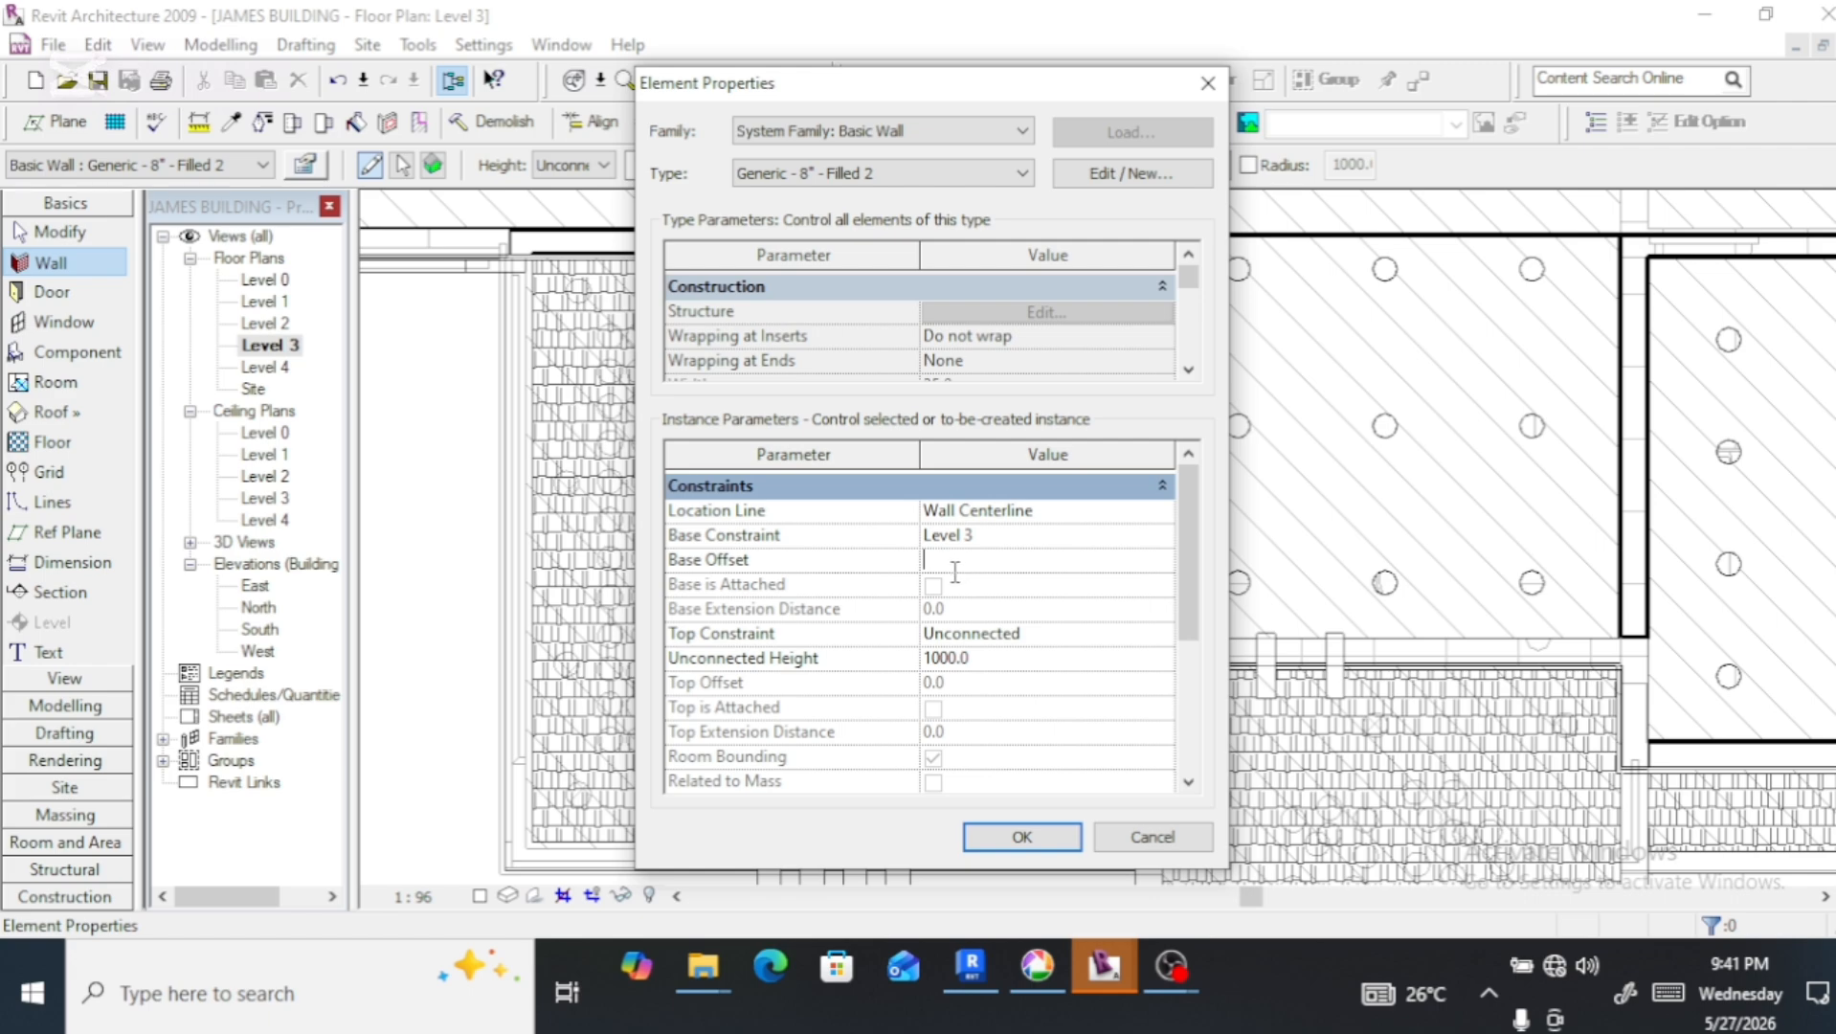
{"action": "left_click", "coordinate": [978, 657]}
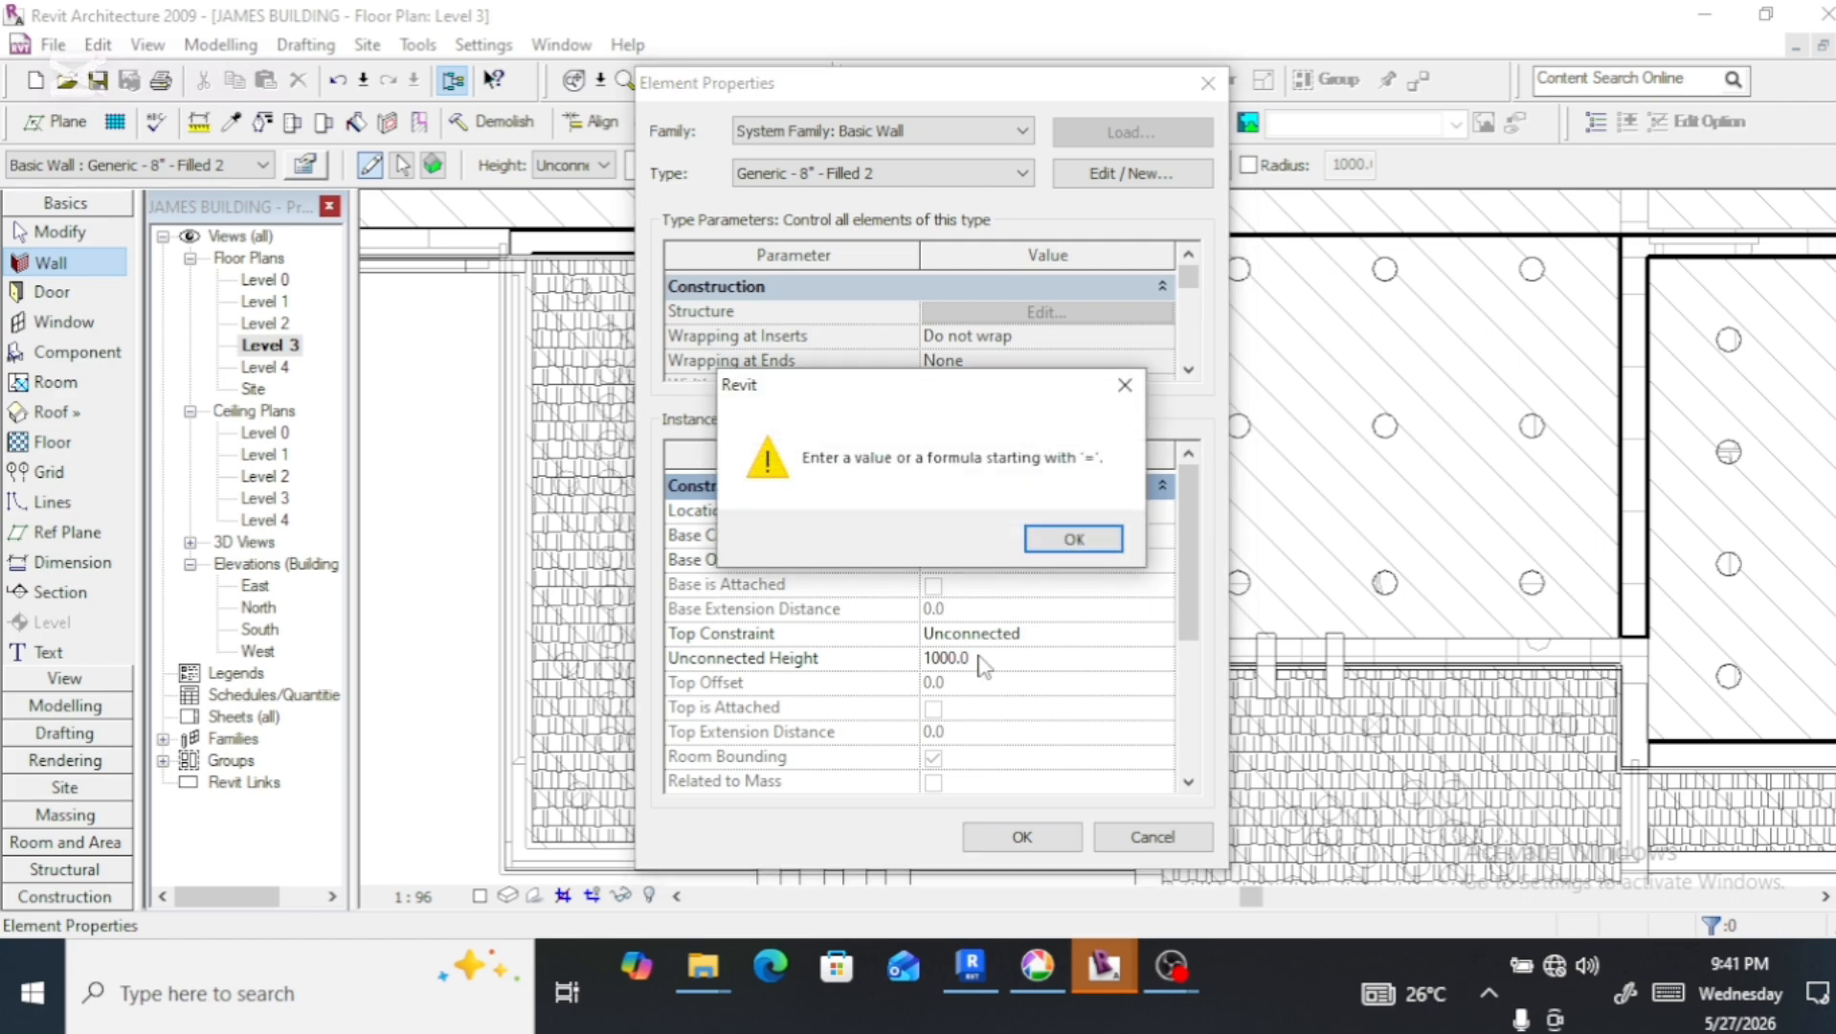
{"action": "left_click", "coordinate": [1048, 551]}
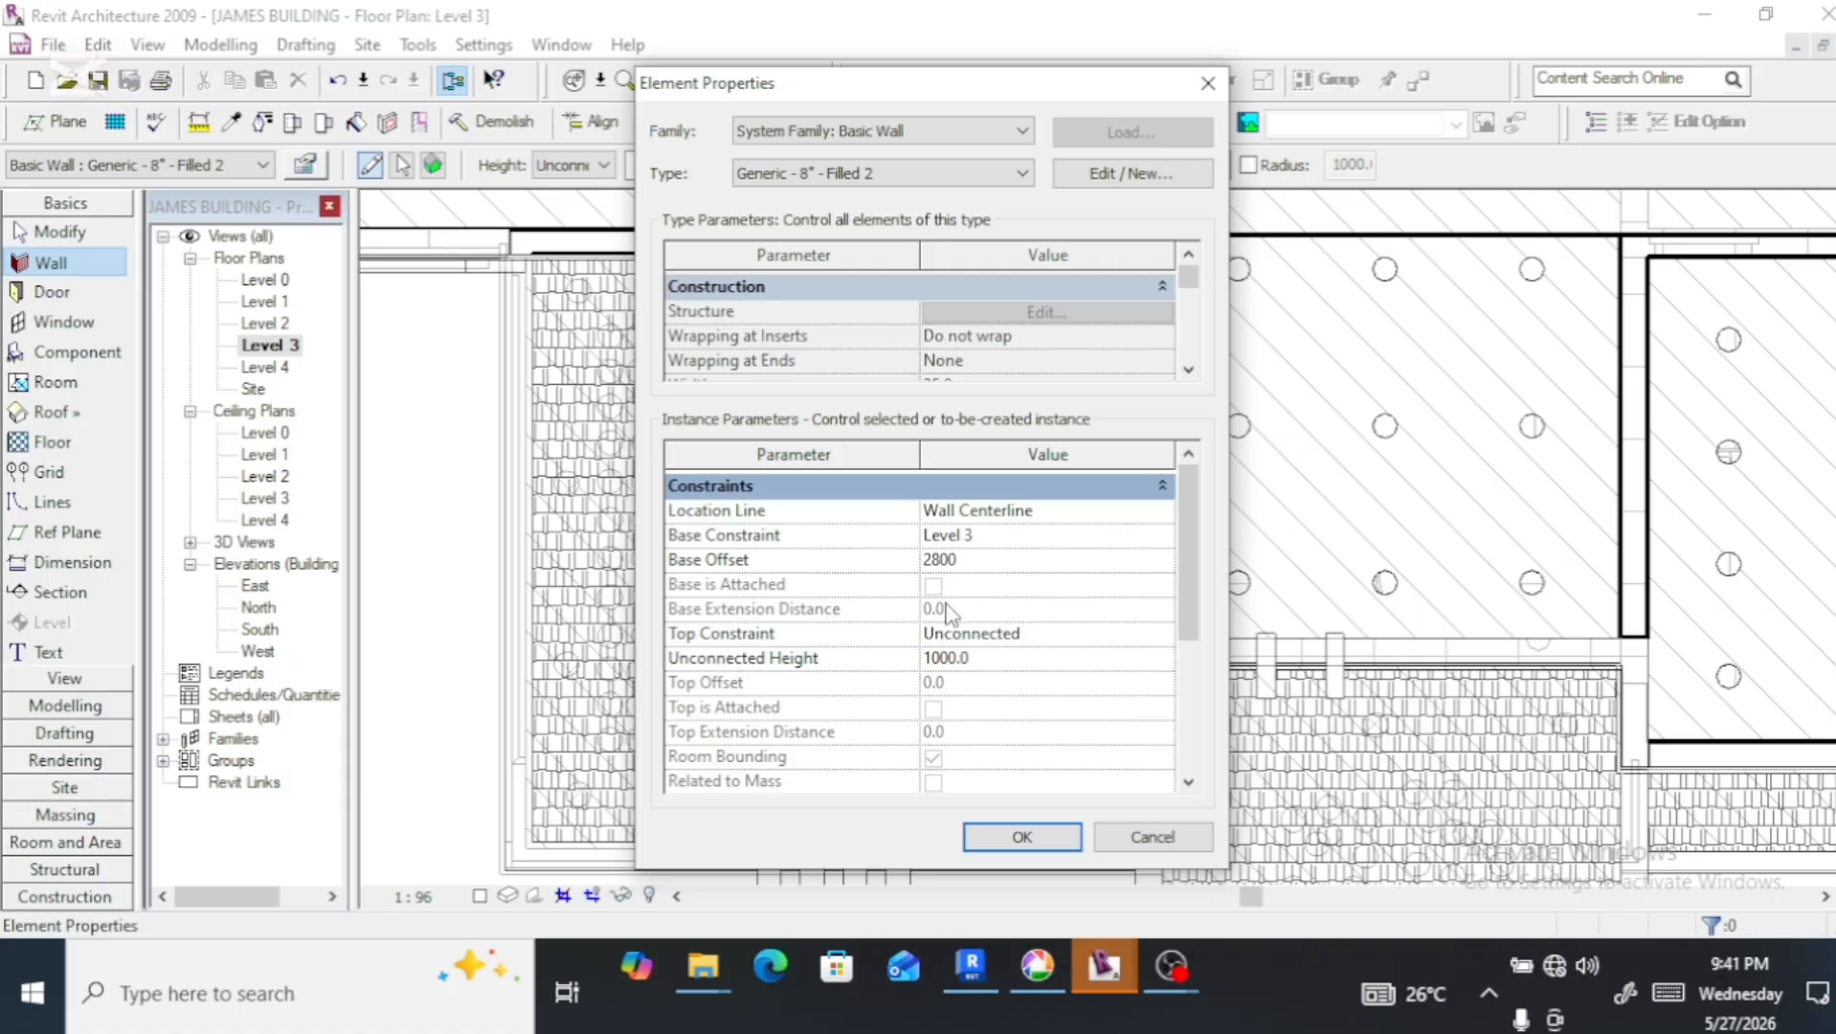
{"action": "left_click", "coordinate": [985, 660]}
{"action": "type", "text": "25"}
{"action": "left_click", "coordinate": [1022, 837]}
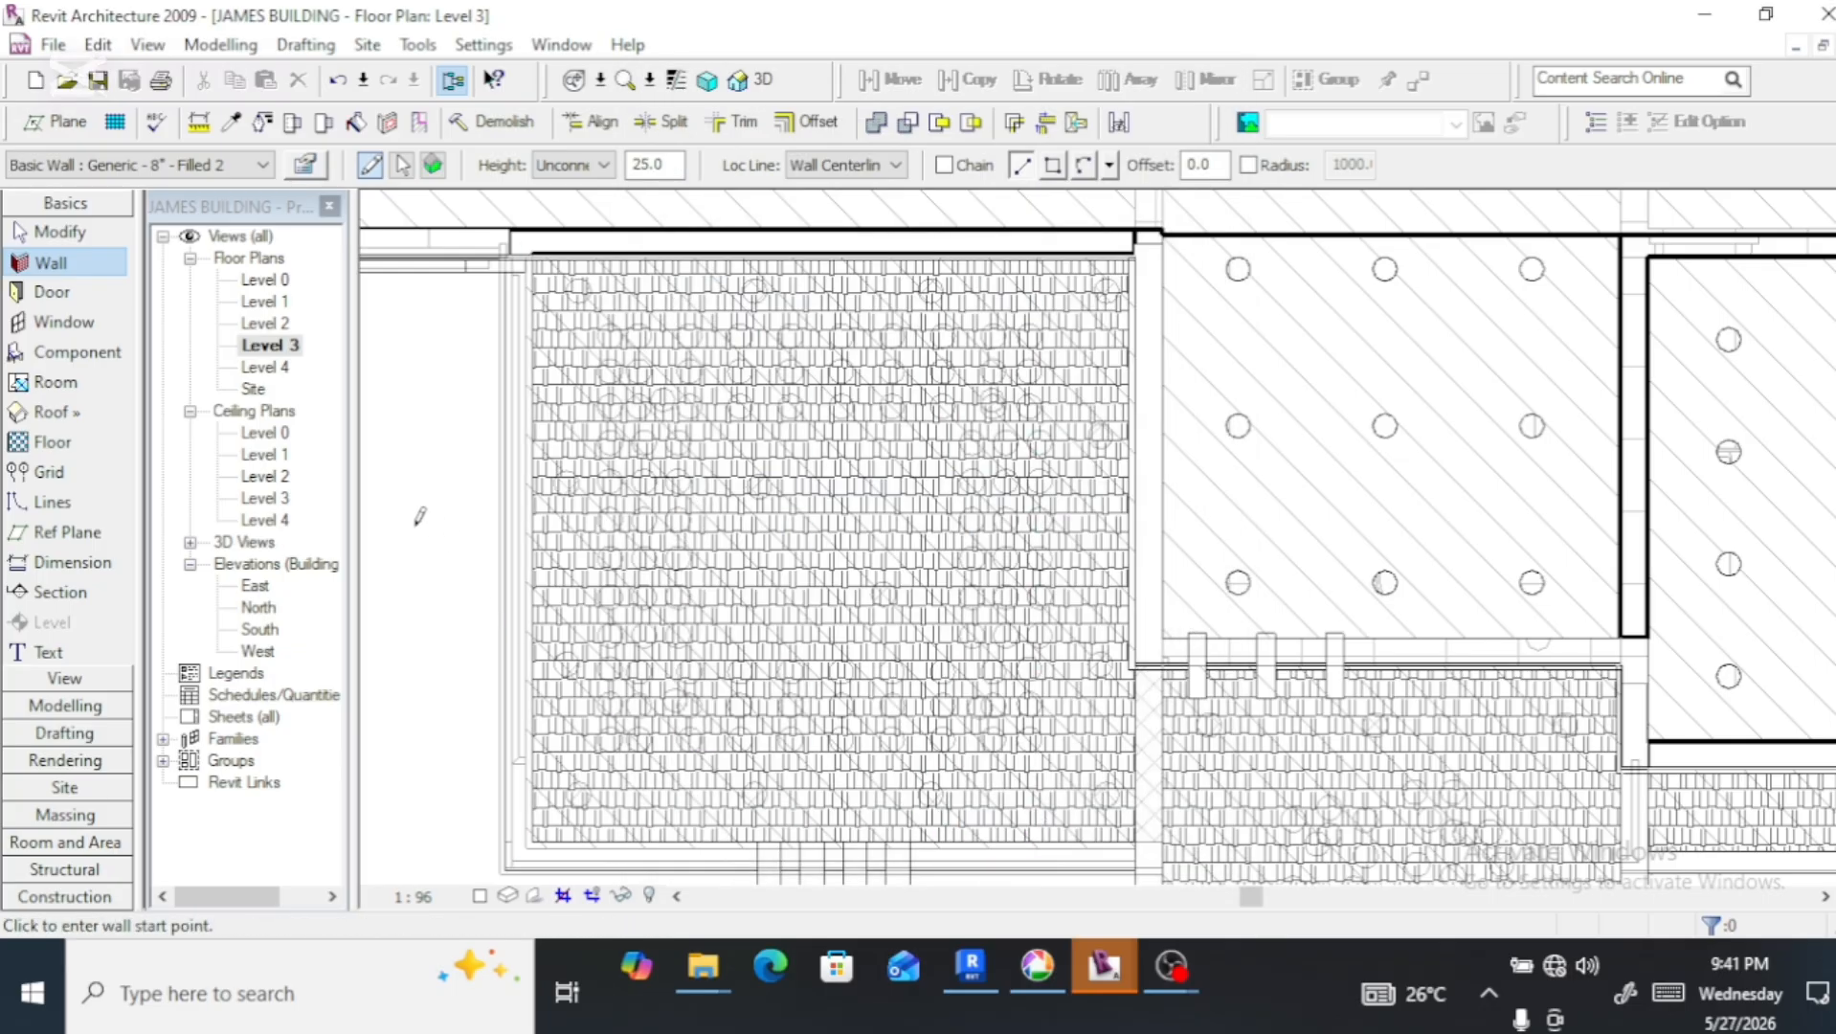
Open the Level 2 reflected ceiling plan
{"action": "double_click", "coordinate": [268, 324]}
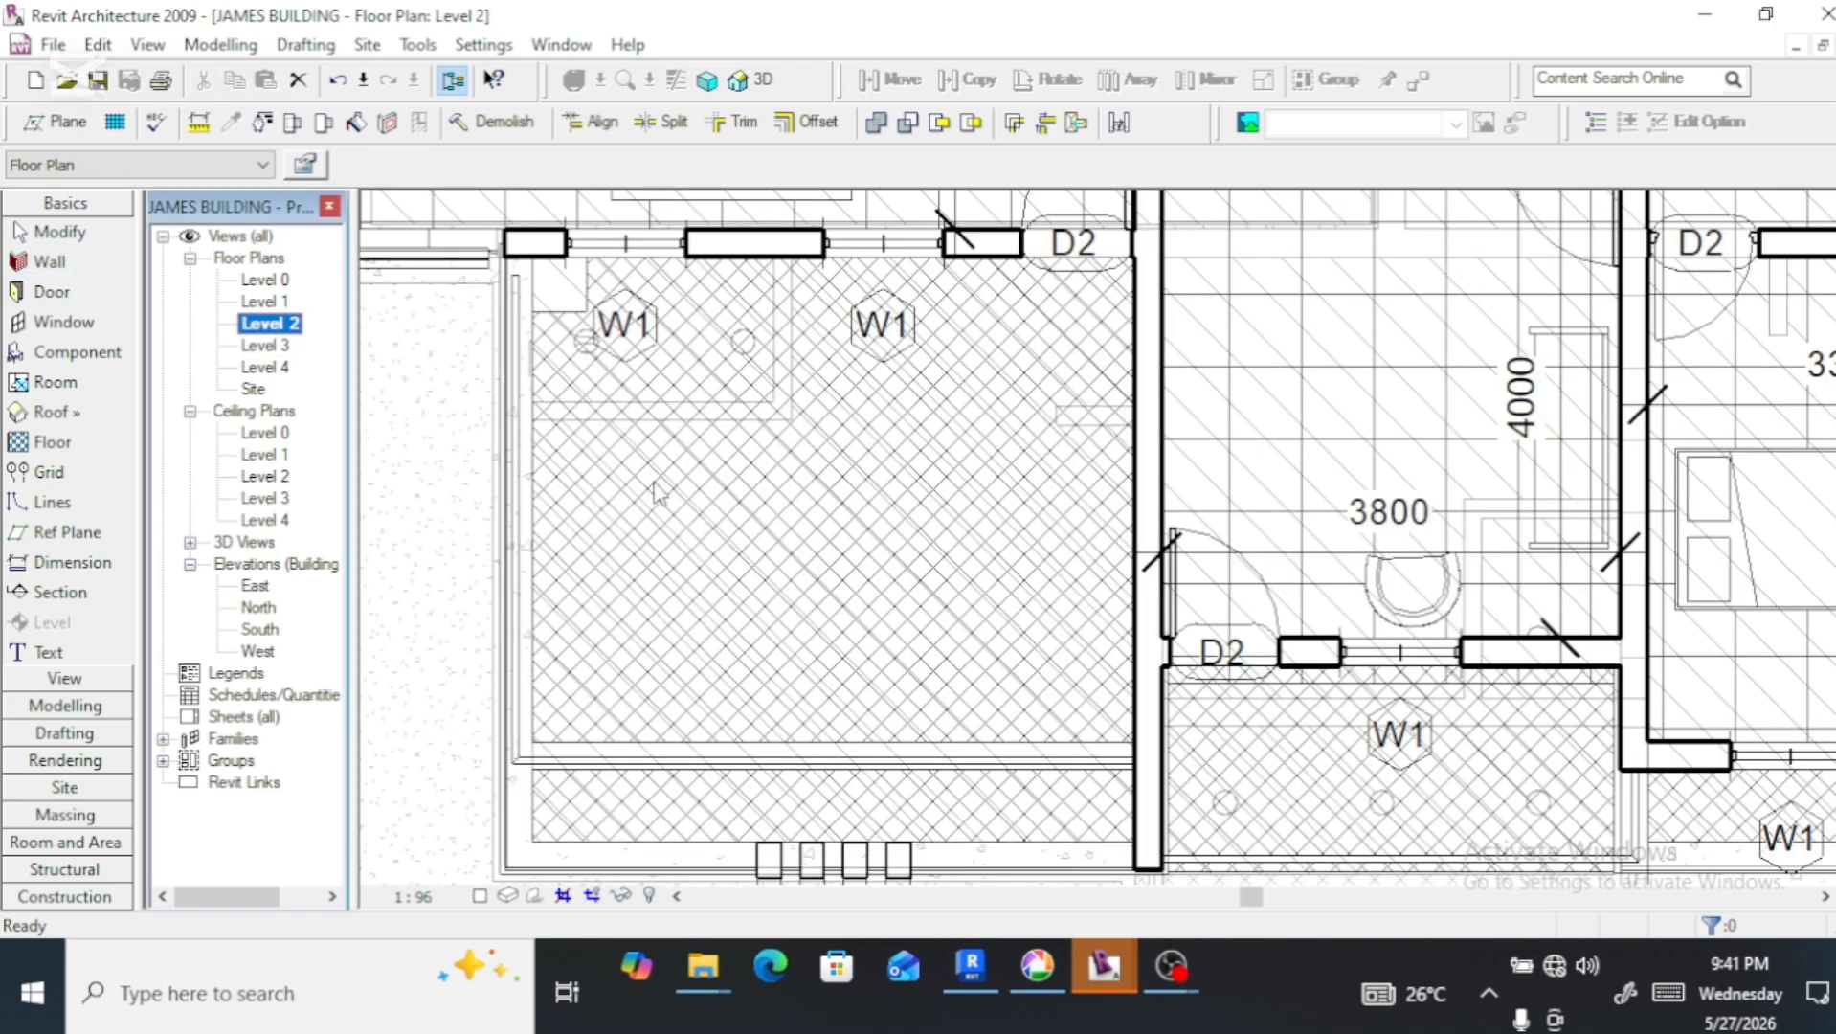
{"action": "double_click", "coordinate": [268, 476]}
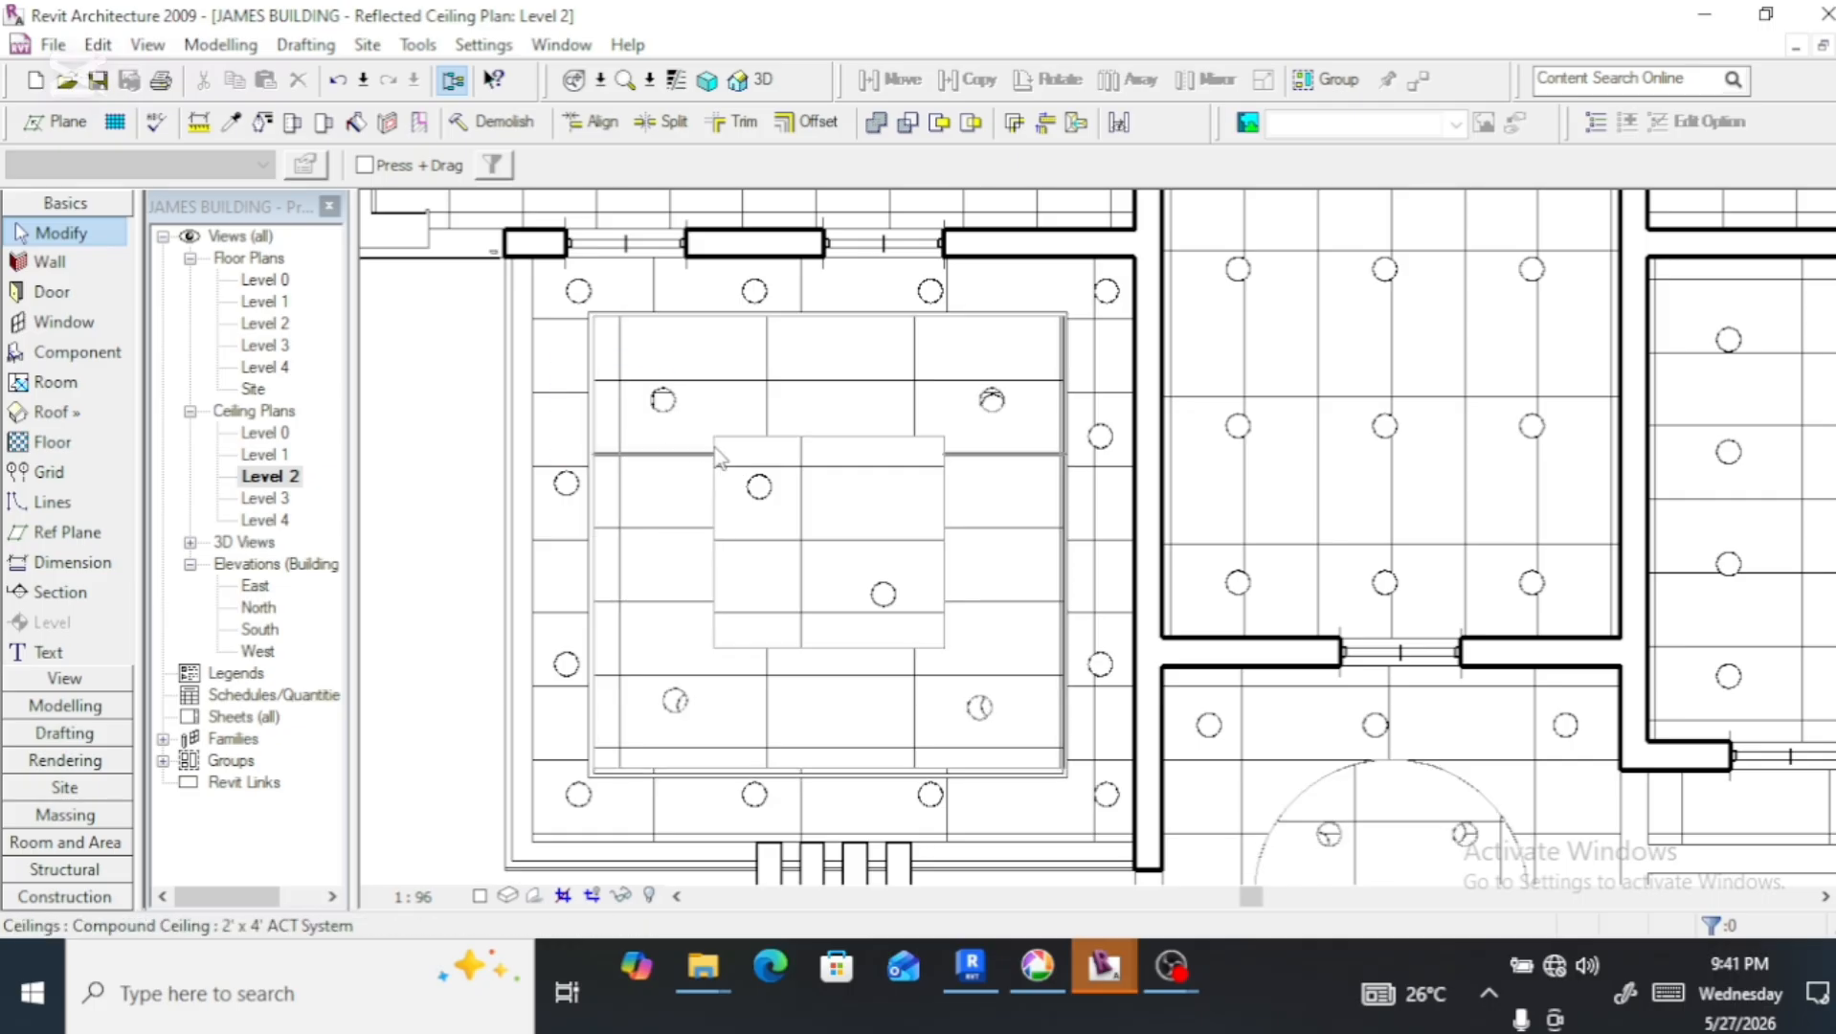
{"action": "left_click", "coordinate": [50, 266]}
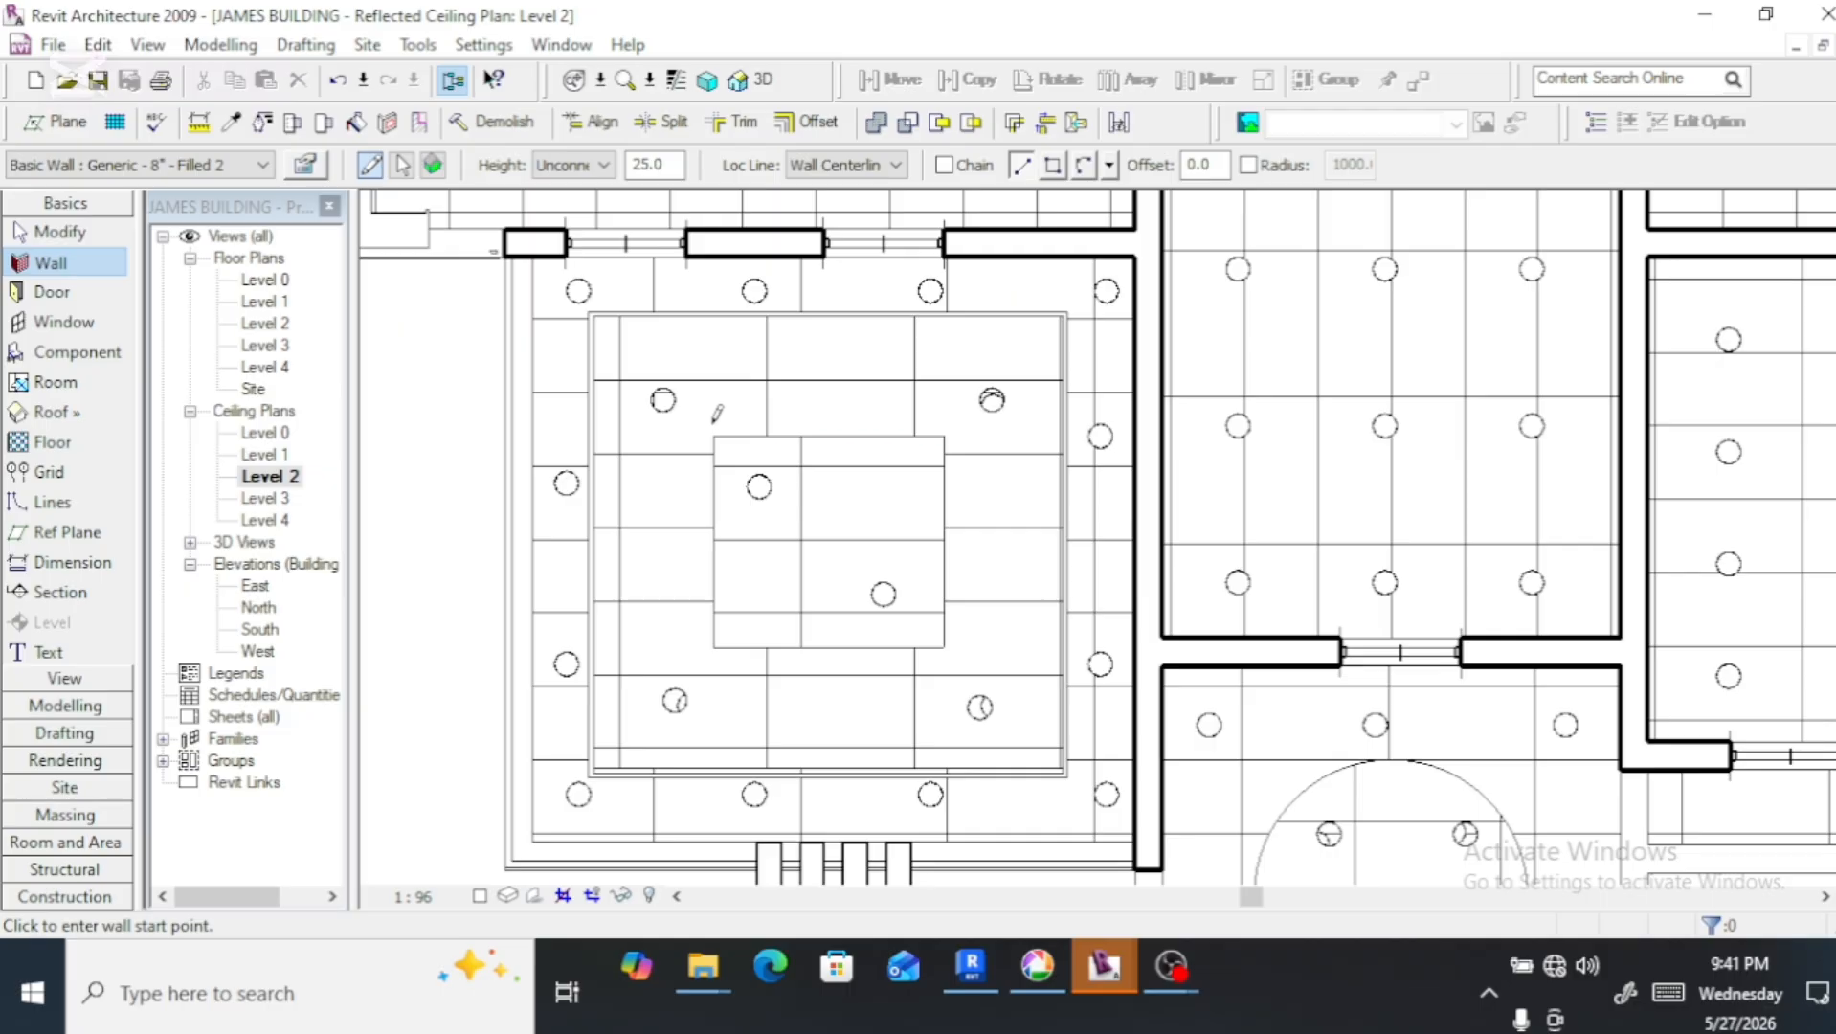
{"action": "key", "text": "Escape"}
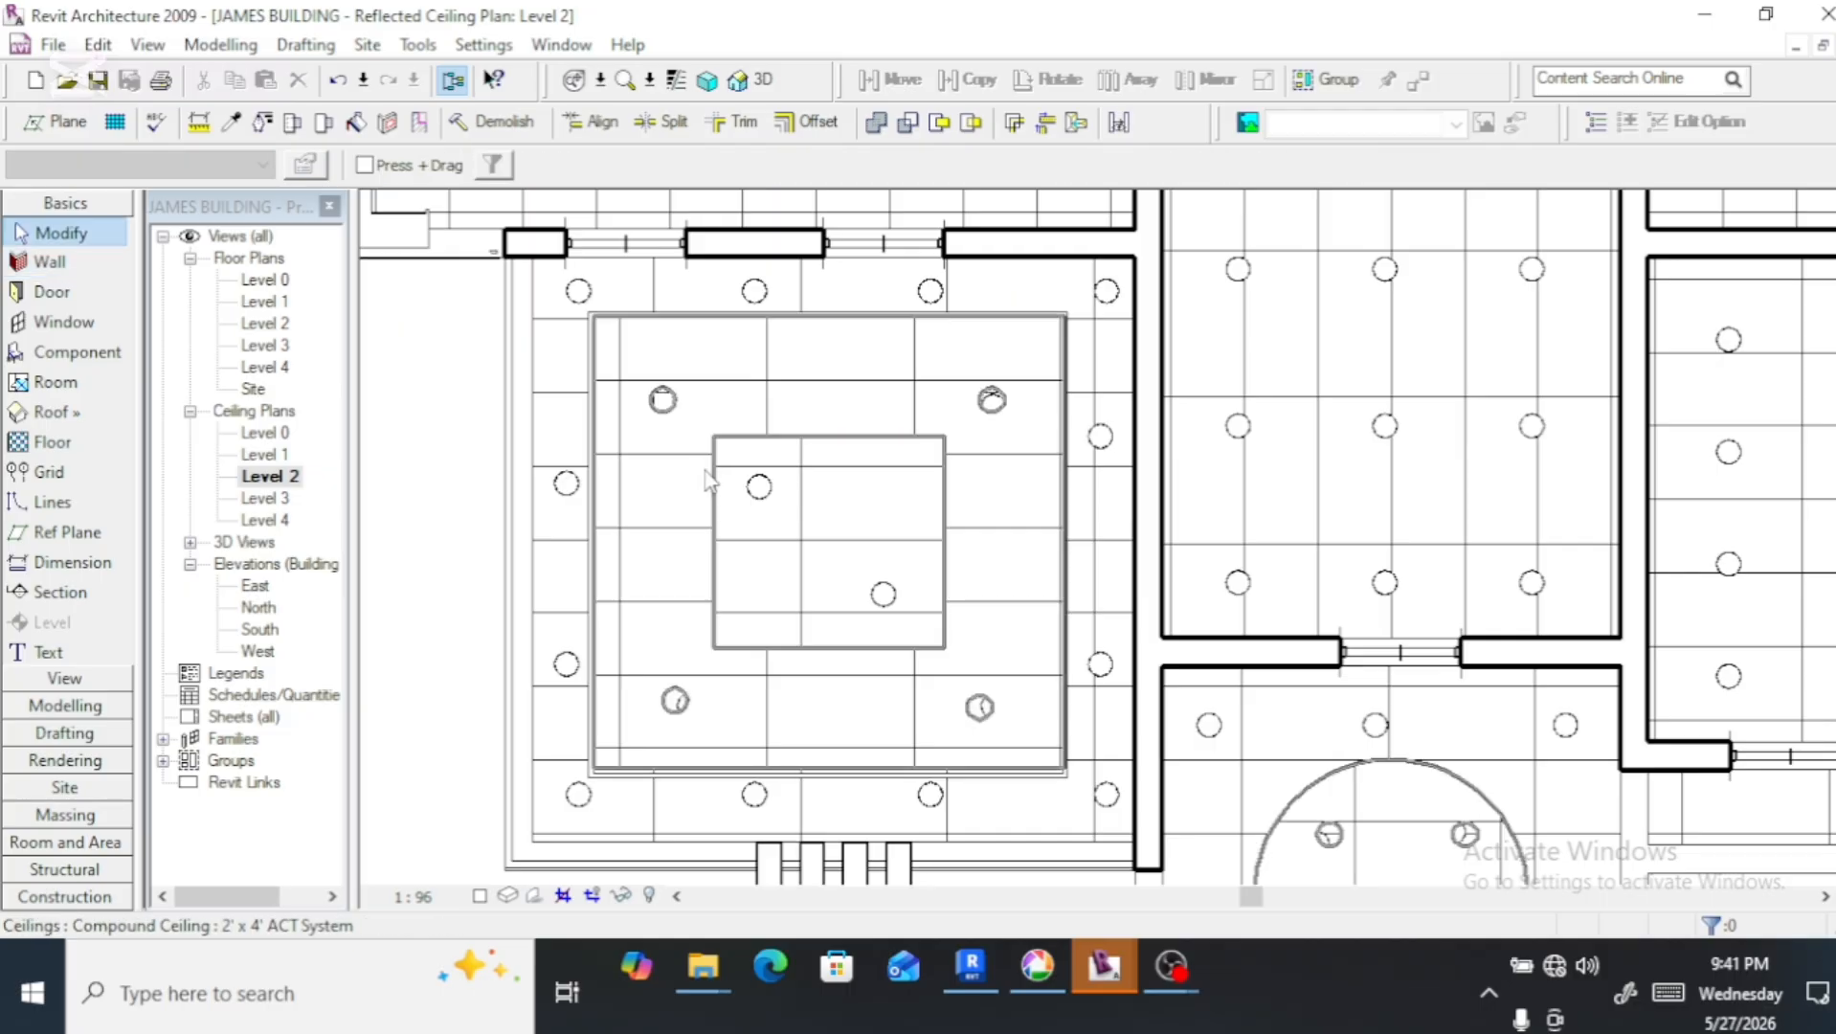
{"action": "left_click", "coordinate": [65, 273]}
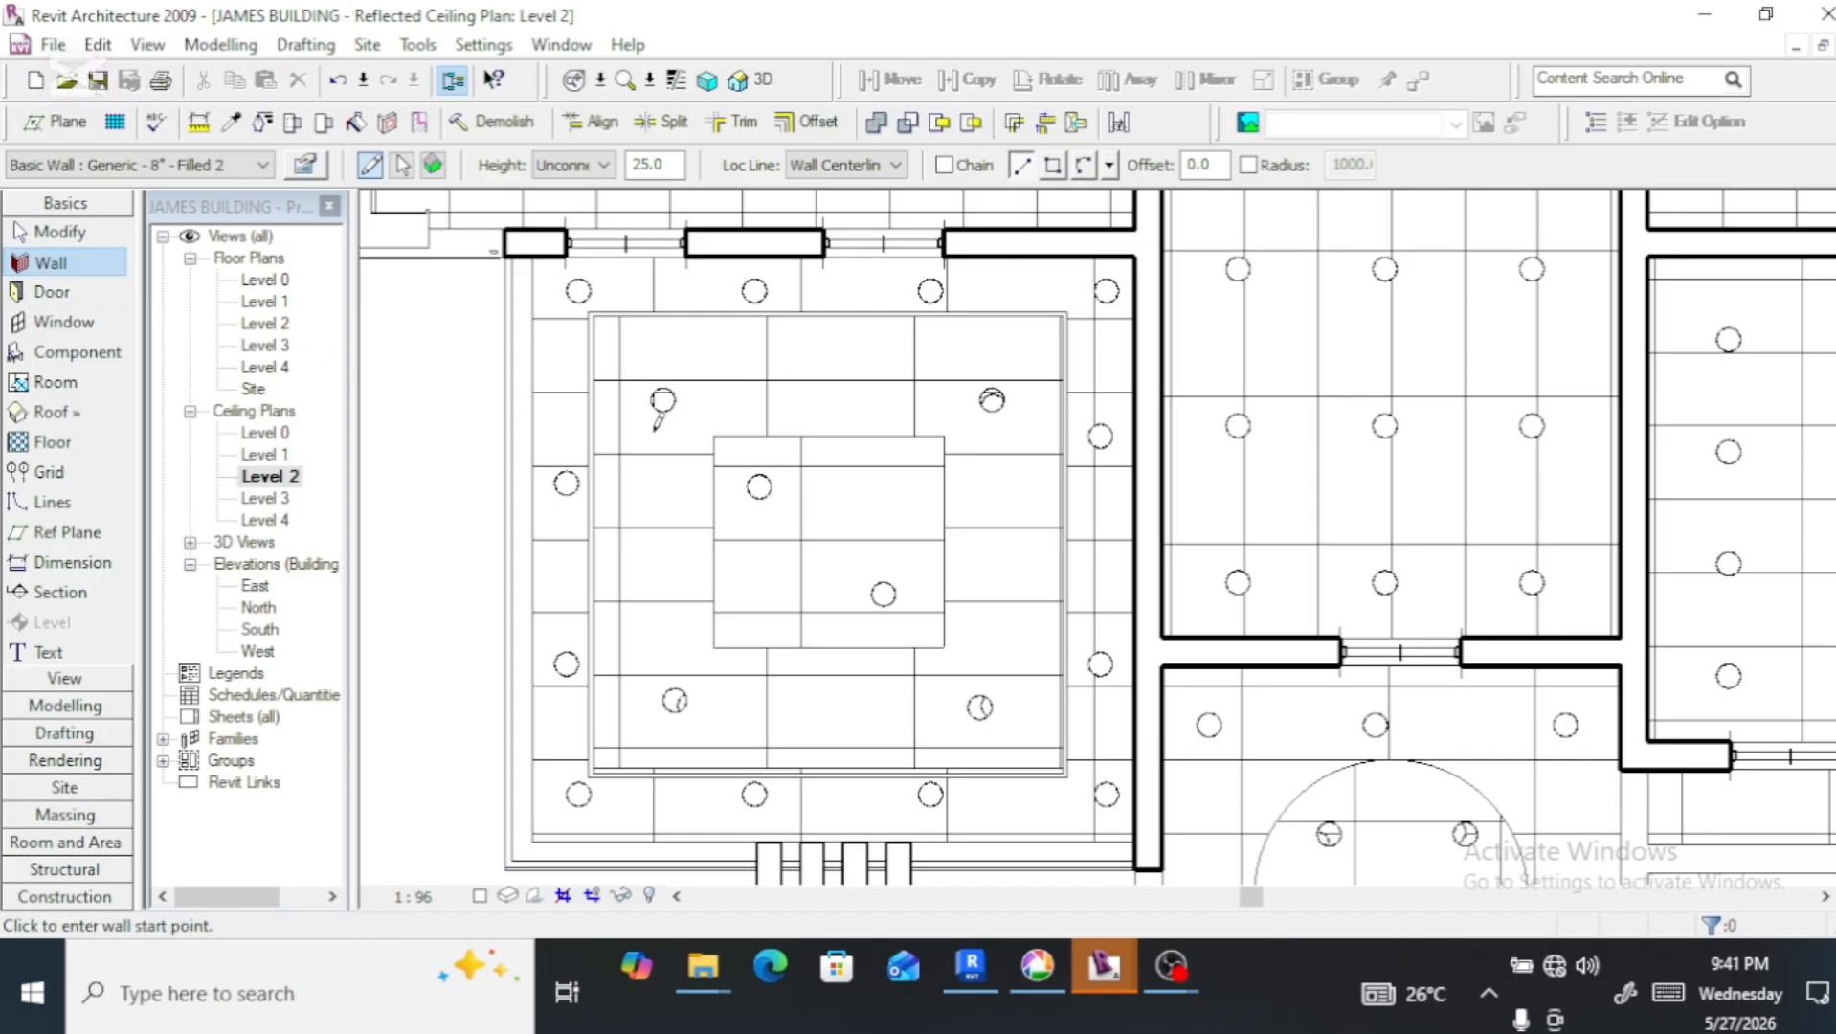
{"action": "left_click", "coordinate": [713, 436]}
{"action": "key", "text": "Escape"}
{"action": "key", "text": "Escape"}
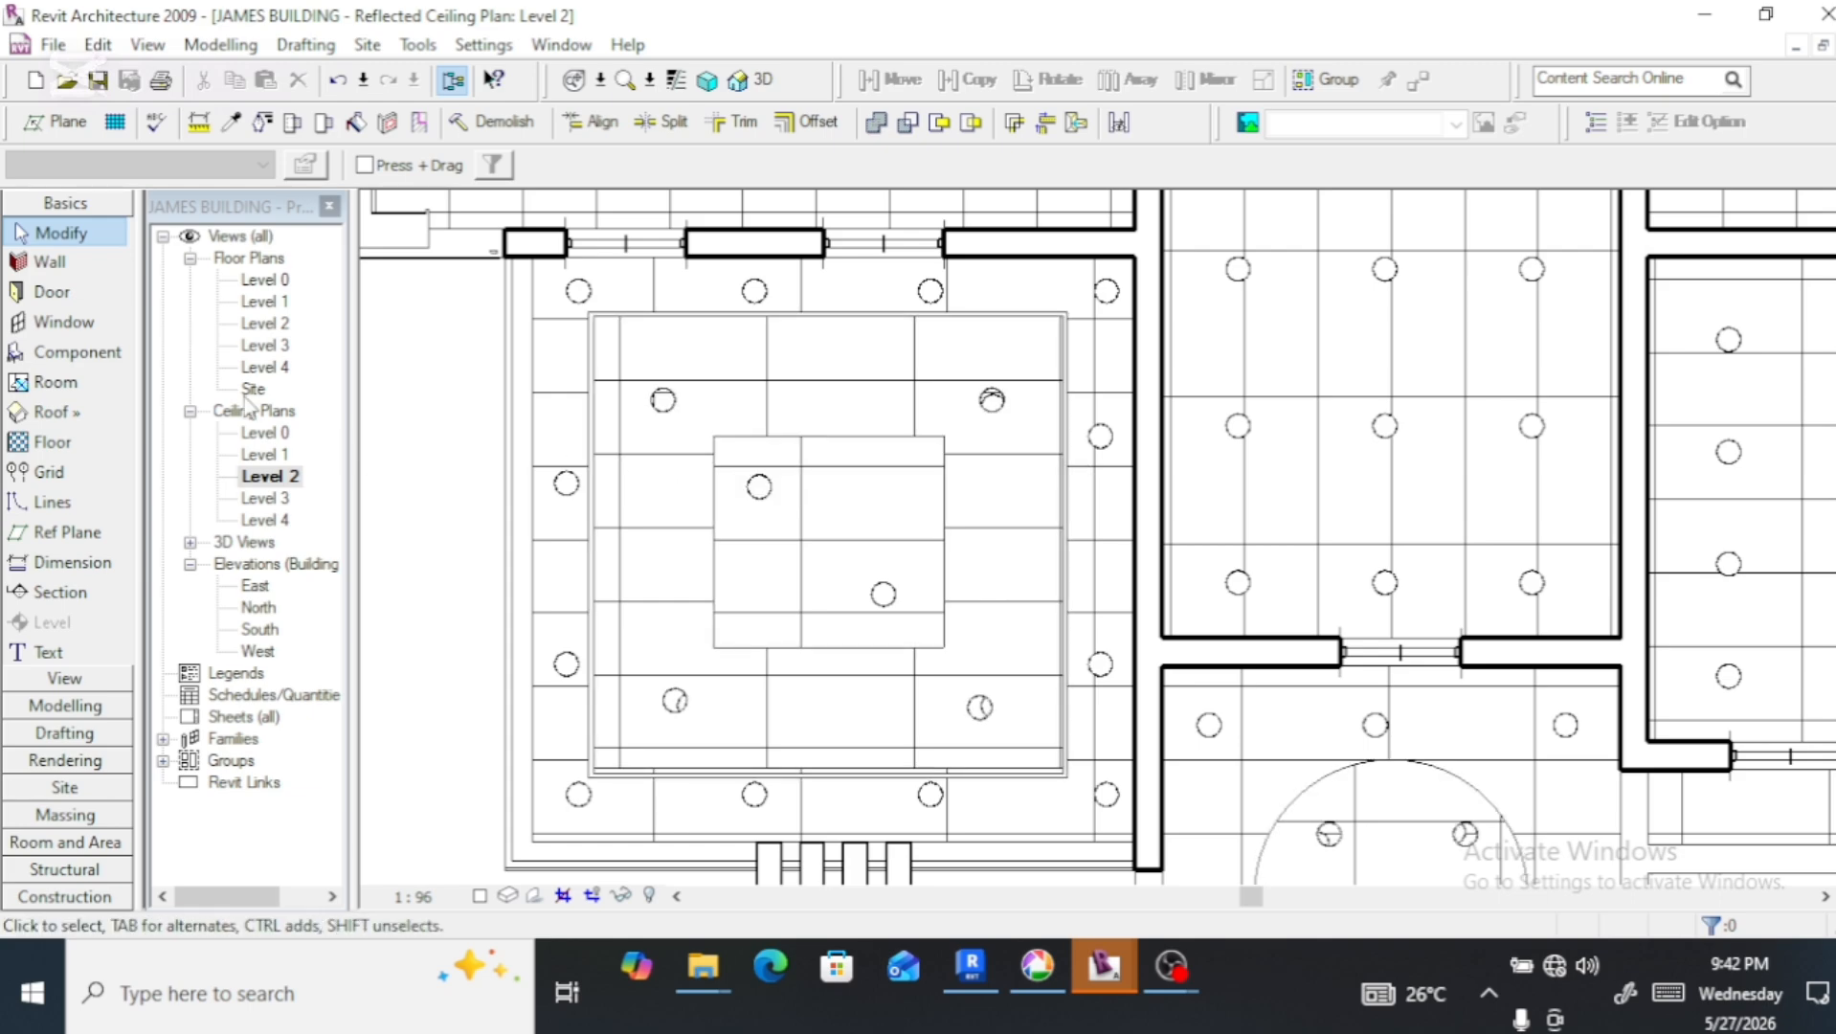
{"action": "left_click", "coordinate": [38, 266]}
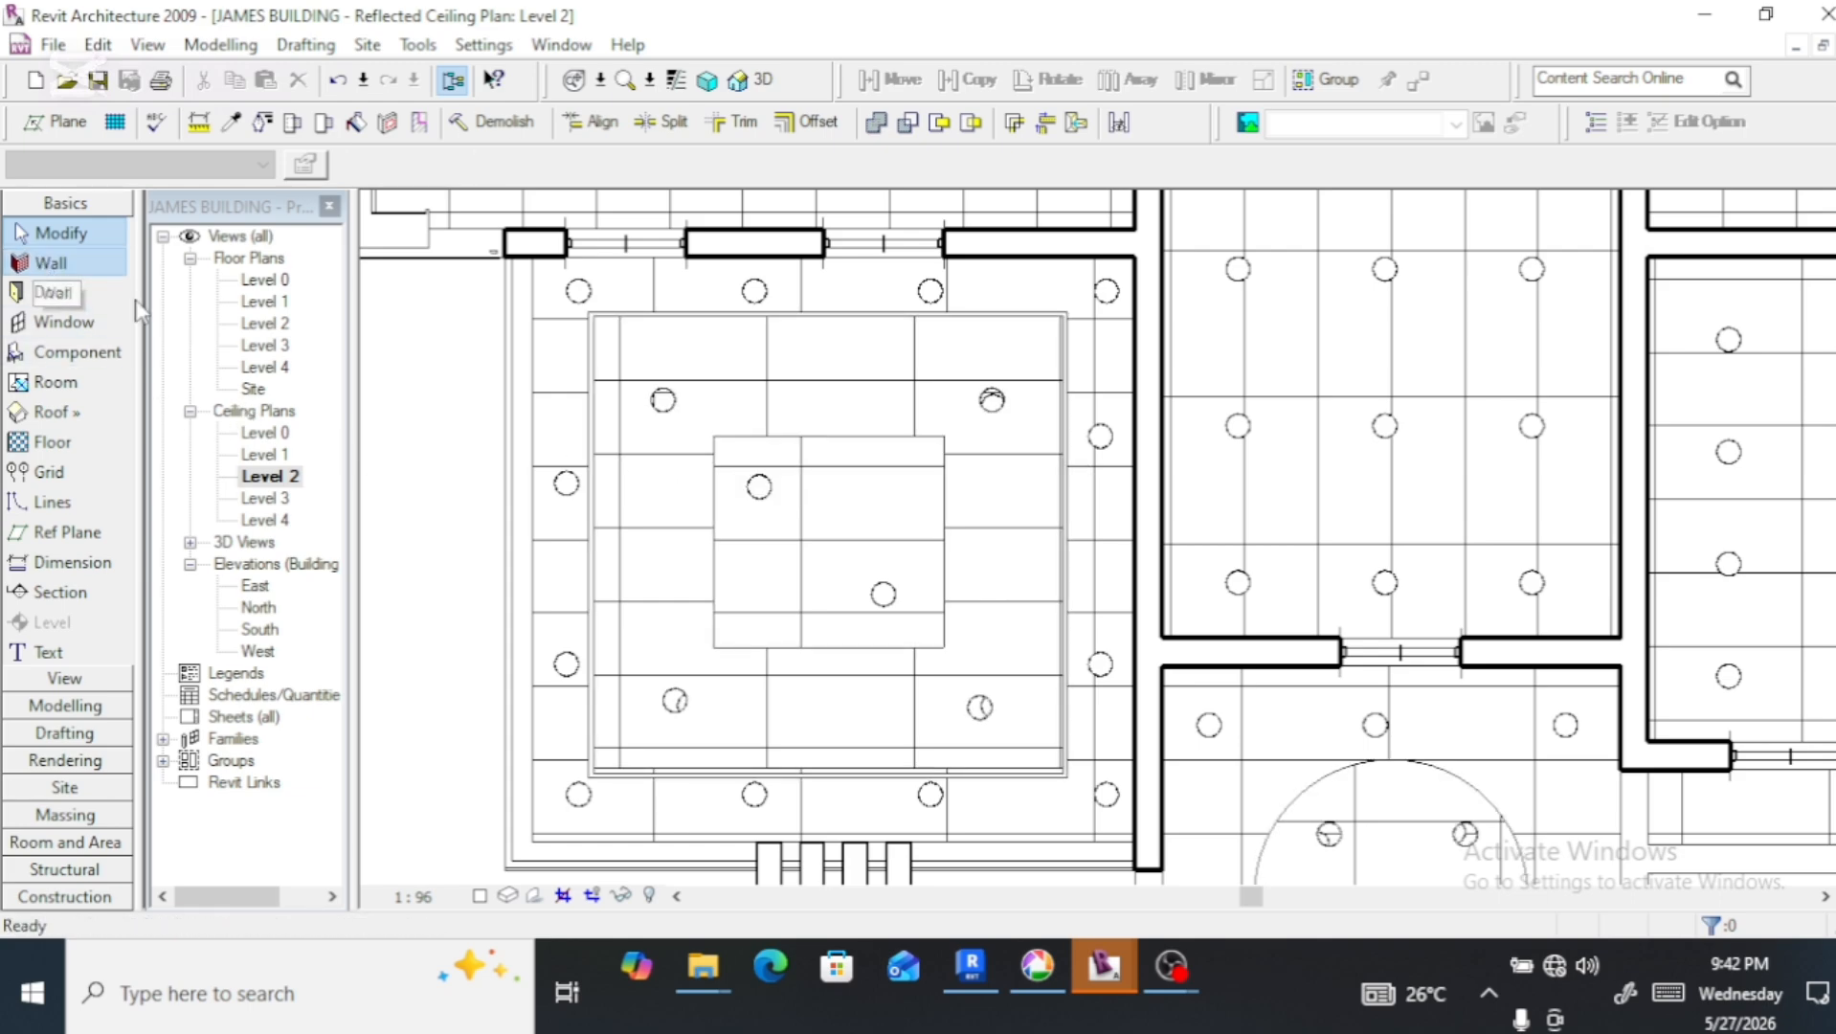
{"action": "key", "text": "Escape"}
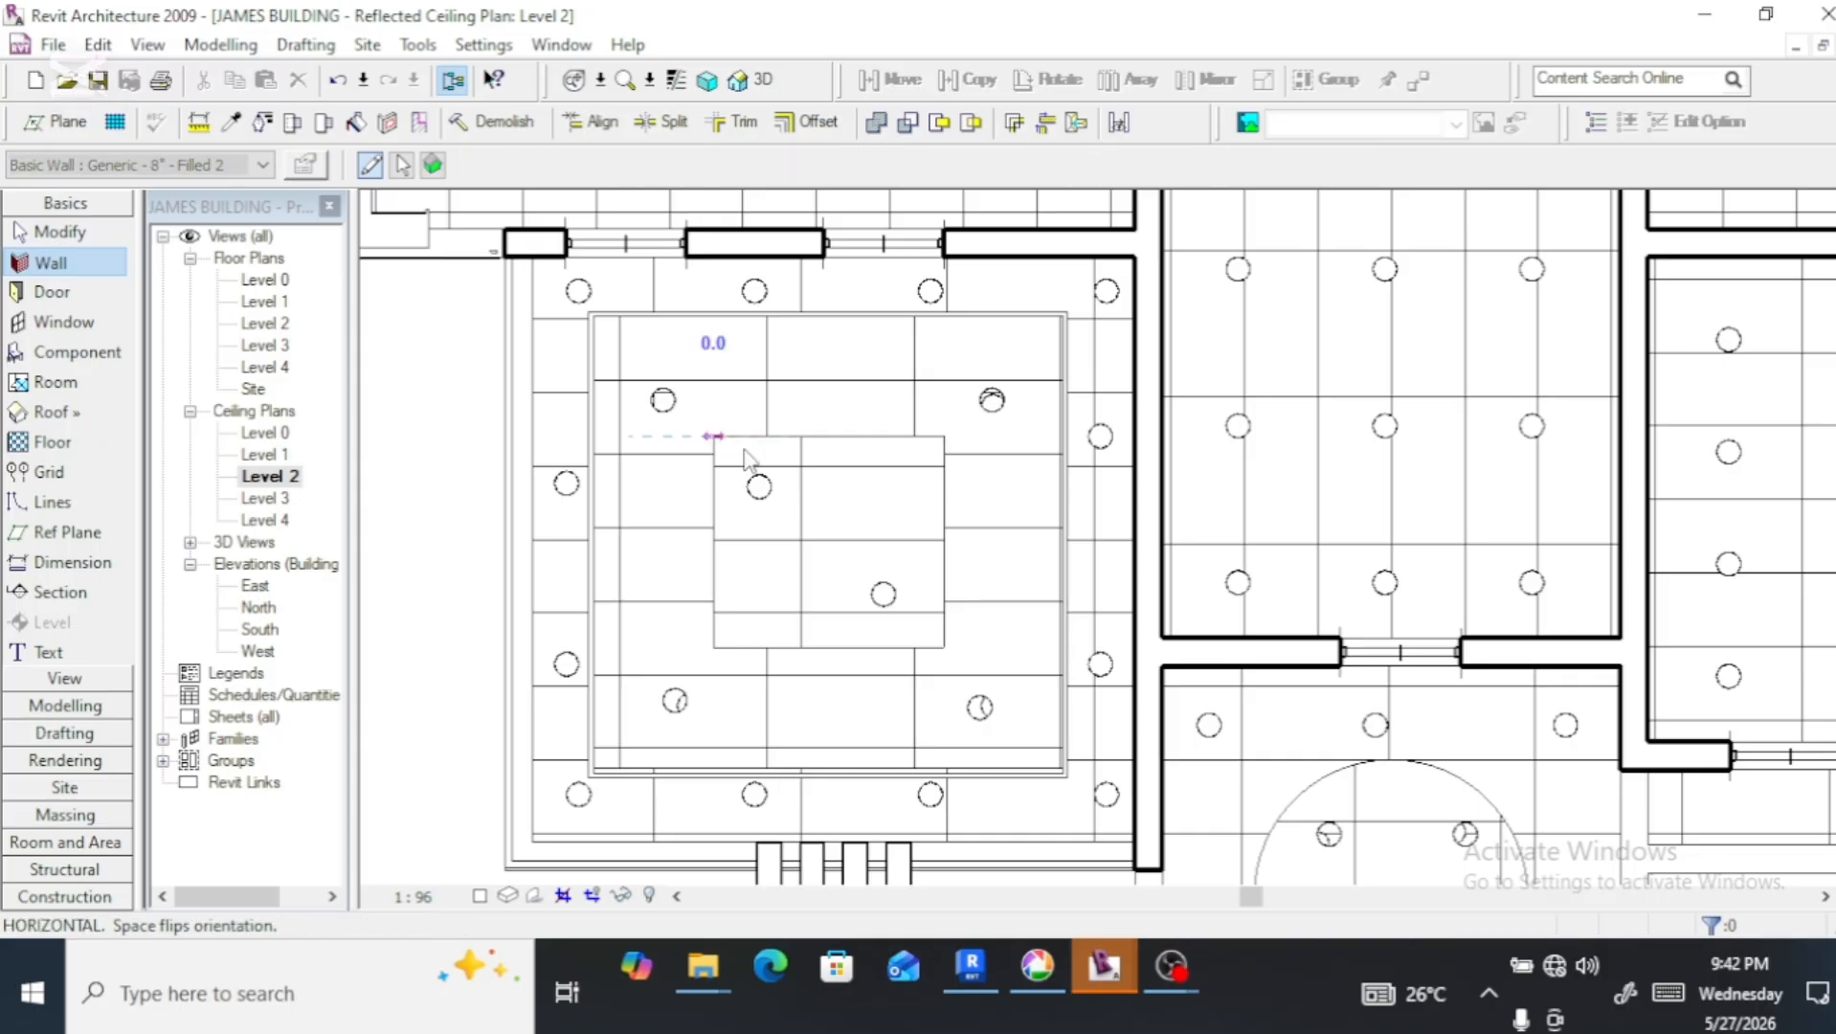
{"action": "scroll", "coordinate": [737, 464], "scroll_direction": "up", "scroll_amount": 3}
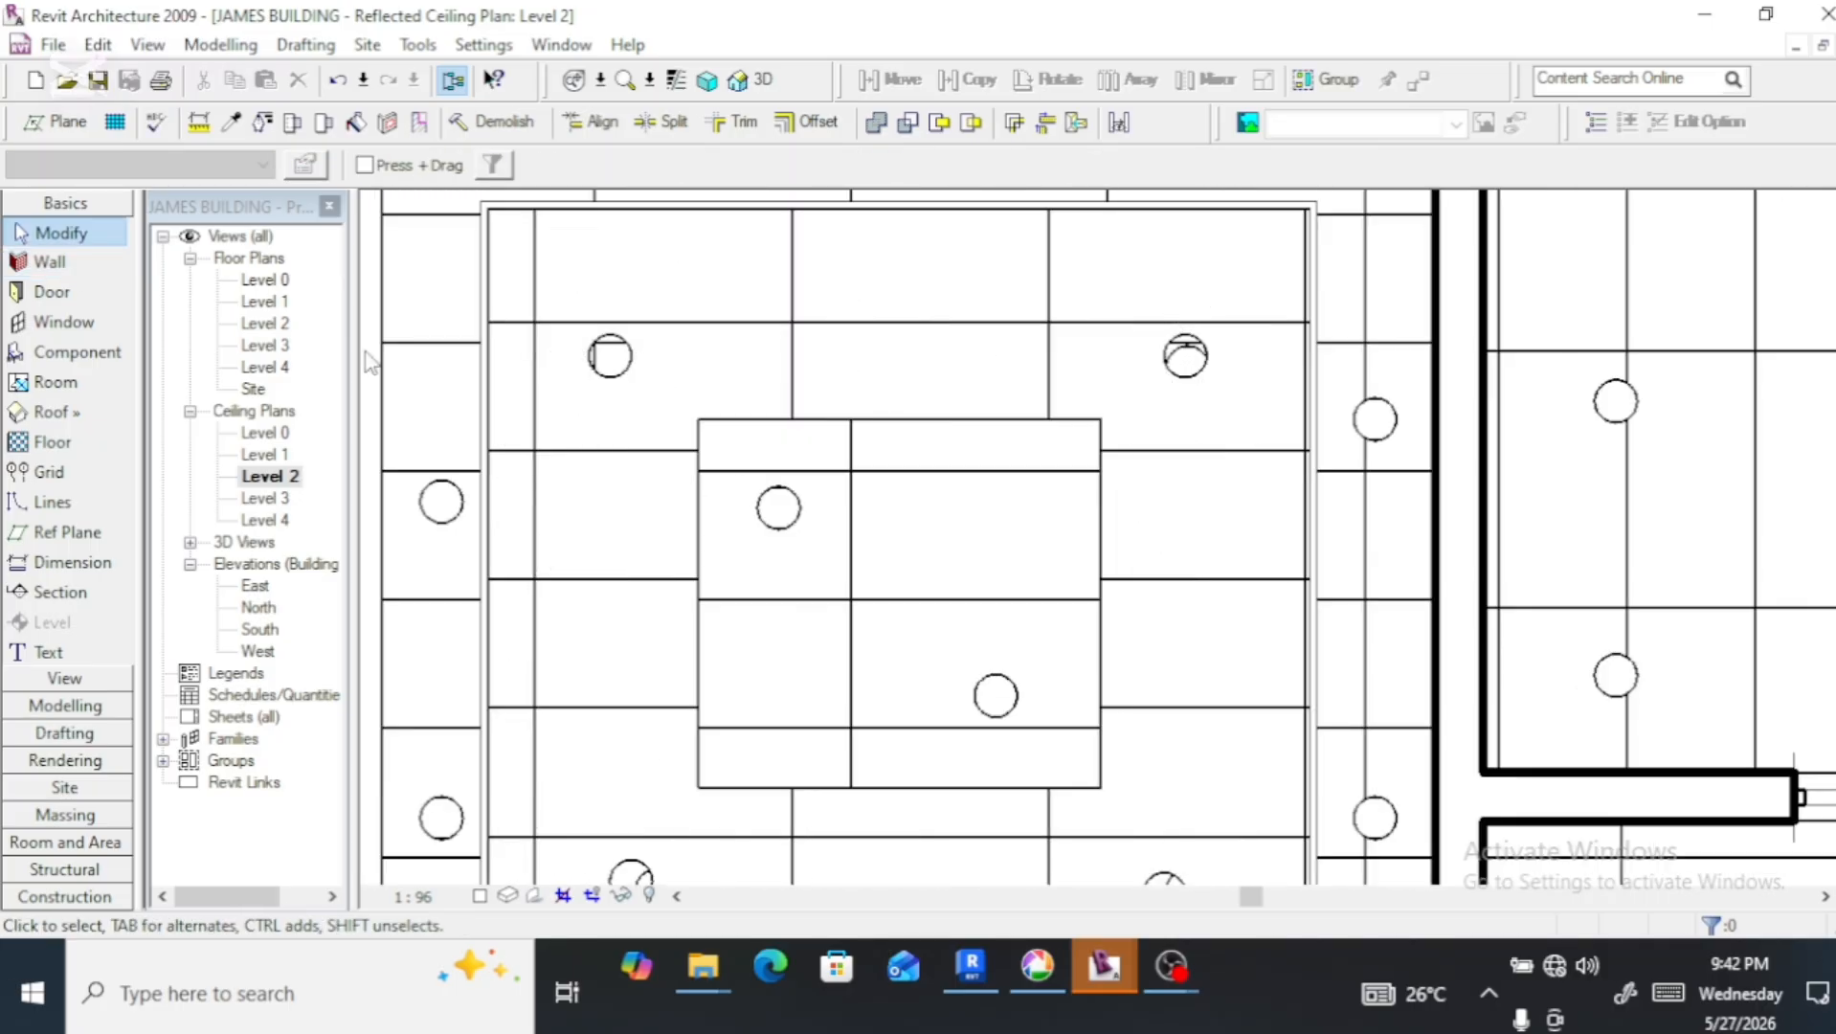
{"action": "left_click", "coordinate": [50, 263]}
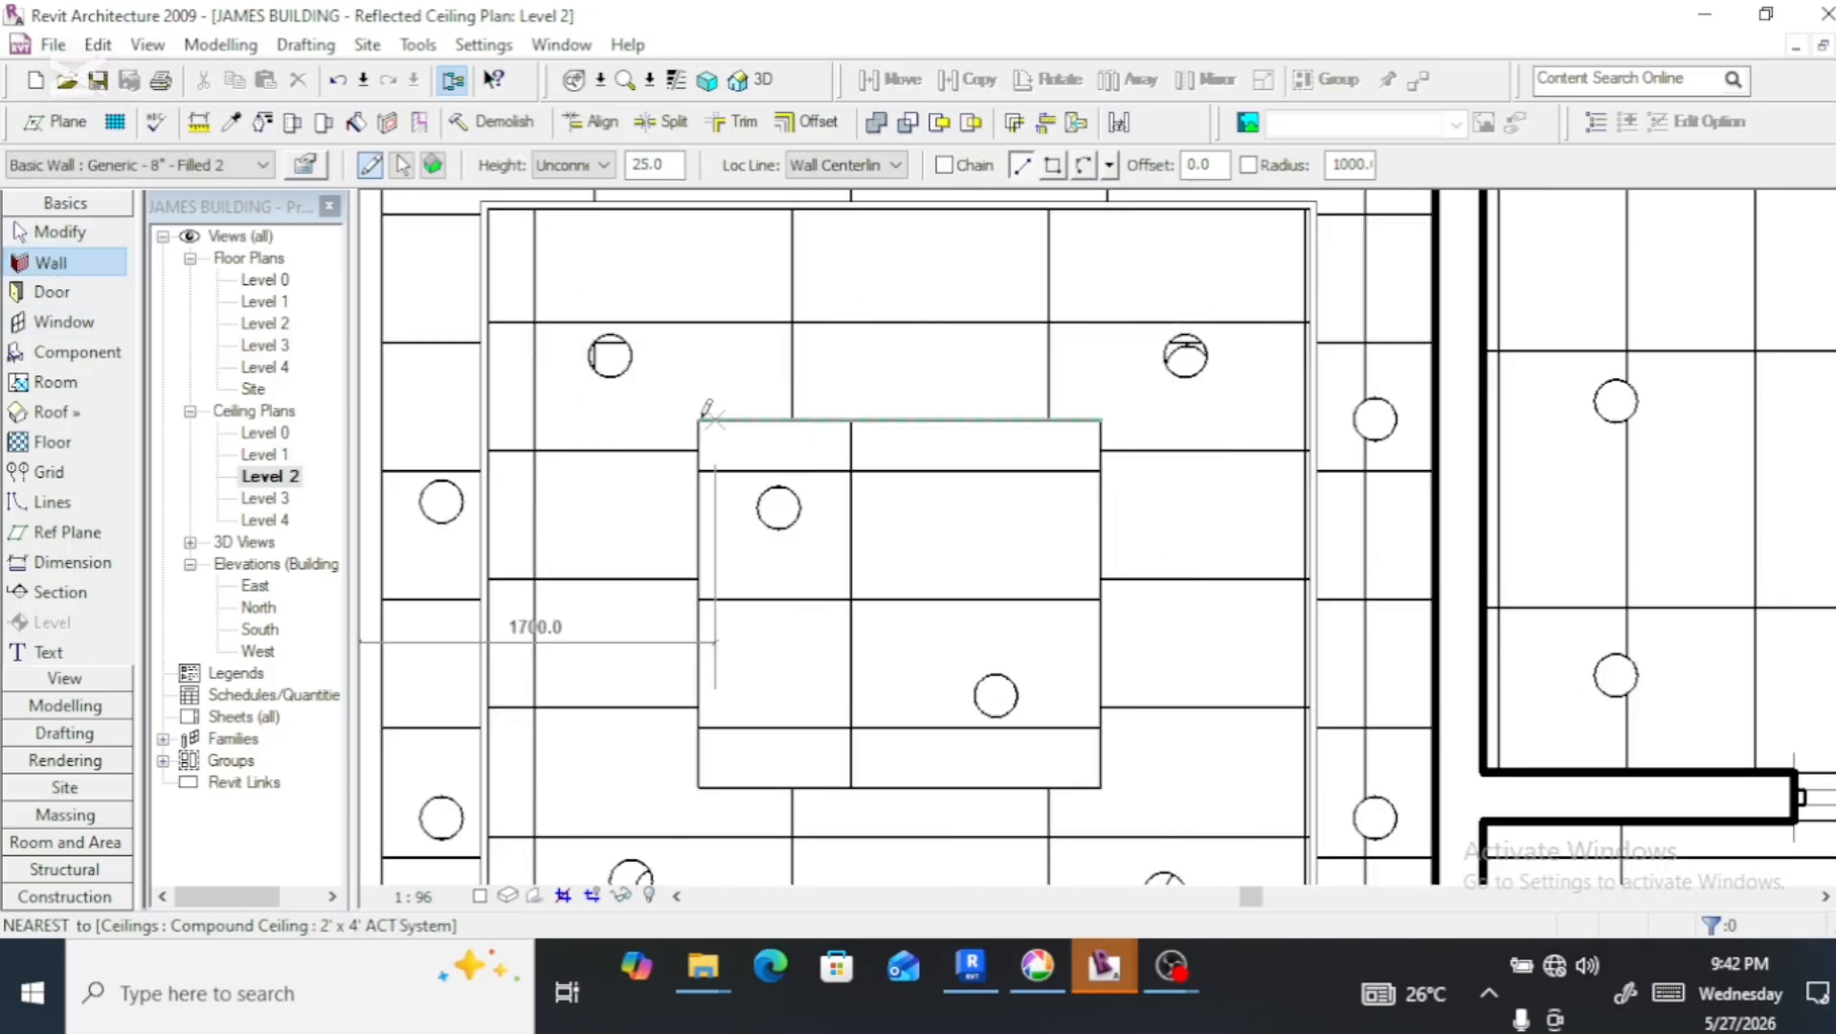
{"action": "key", "text": "Escape"}
{"action": "key", "text": "Escape"}
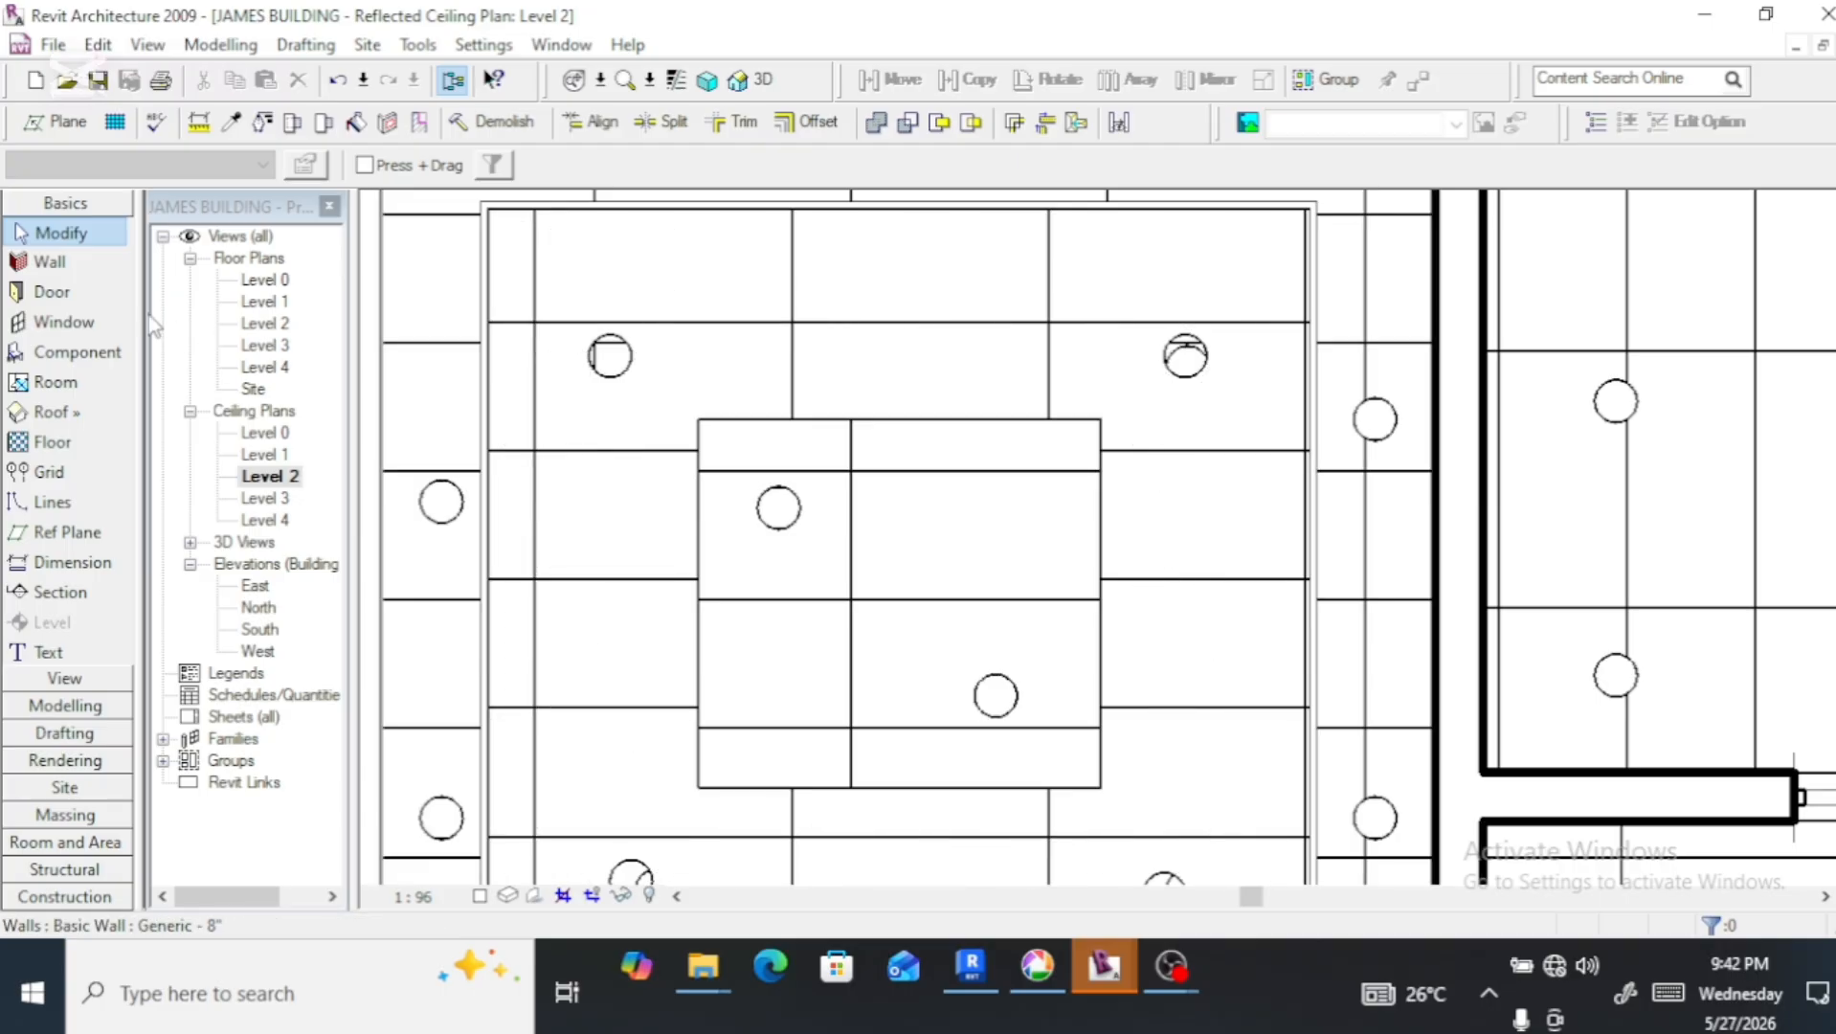
Start a Generic - 8" - Filled 2 wall and confirm its instance properties with an unconnected height of 25
{"action": "left_click", "coordinate": [71, 263]}
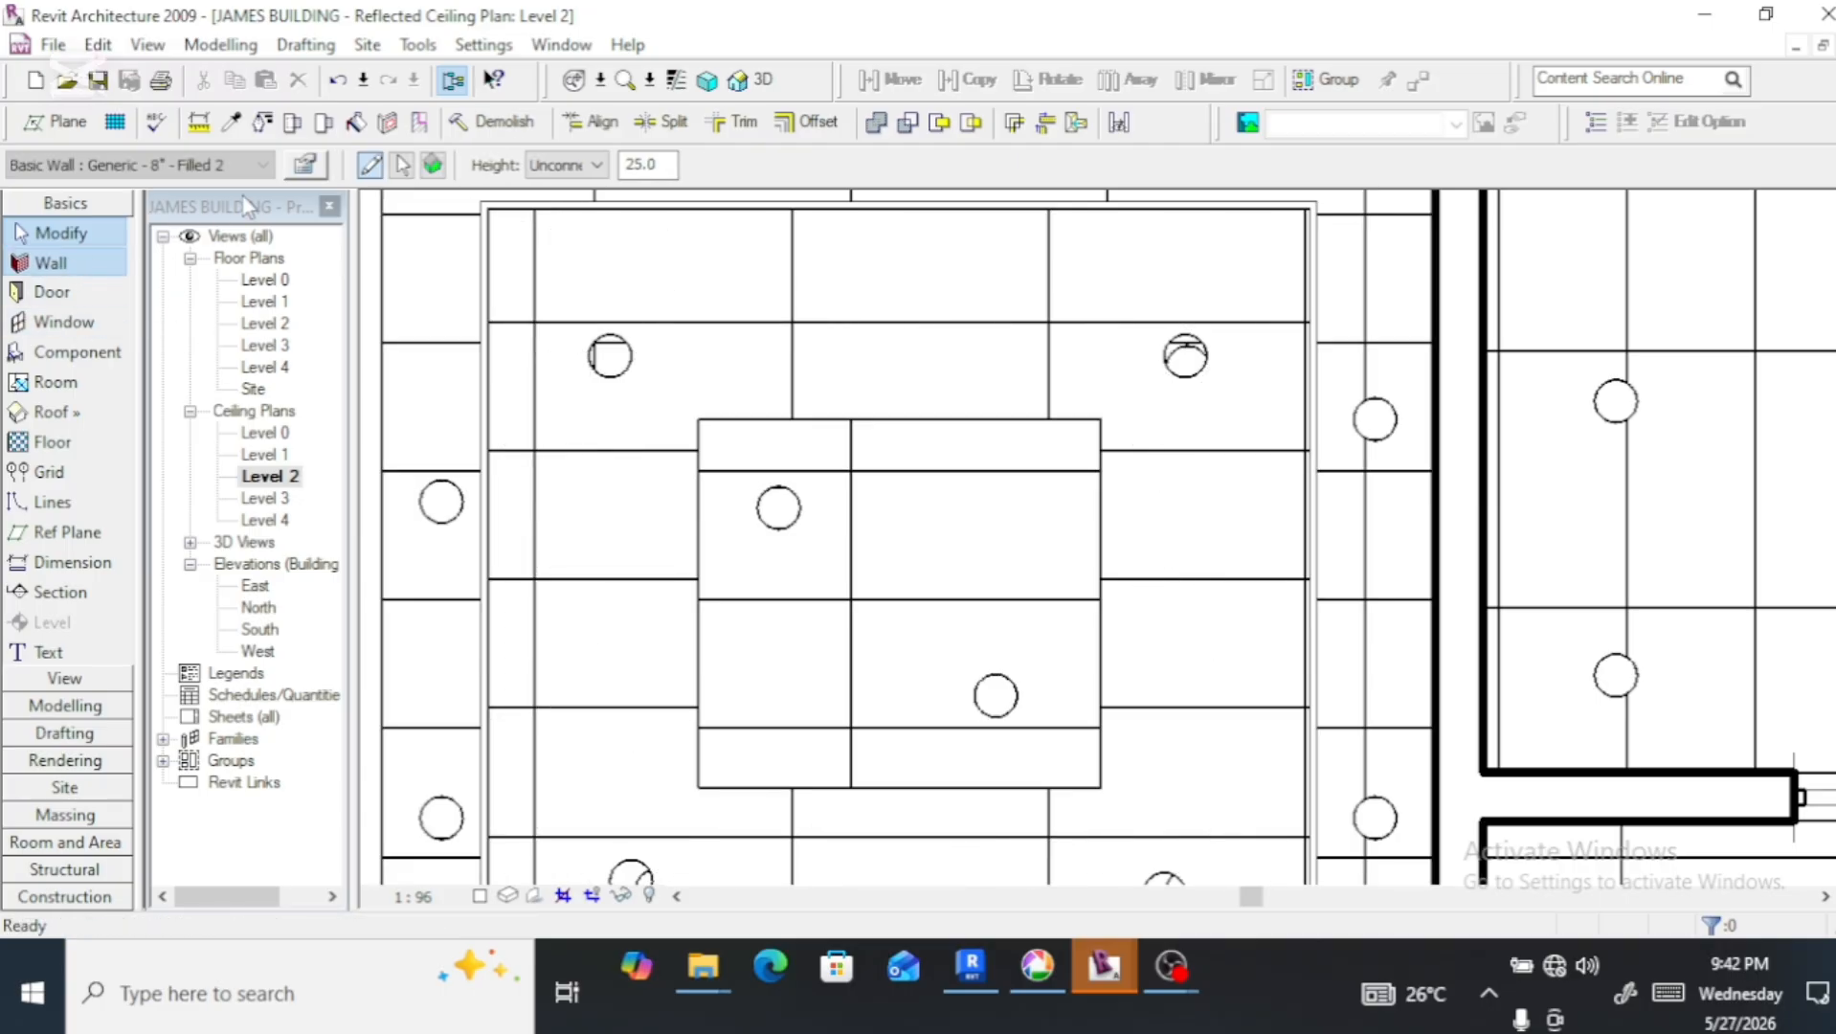
{"action": "left_click", "coordinate": [305, 164]}
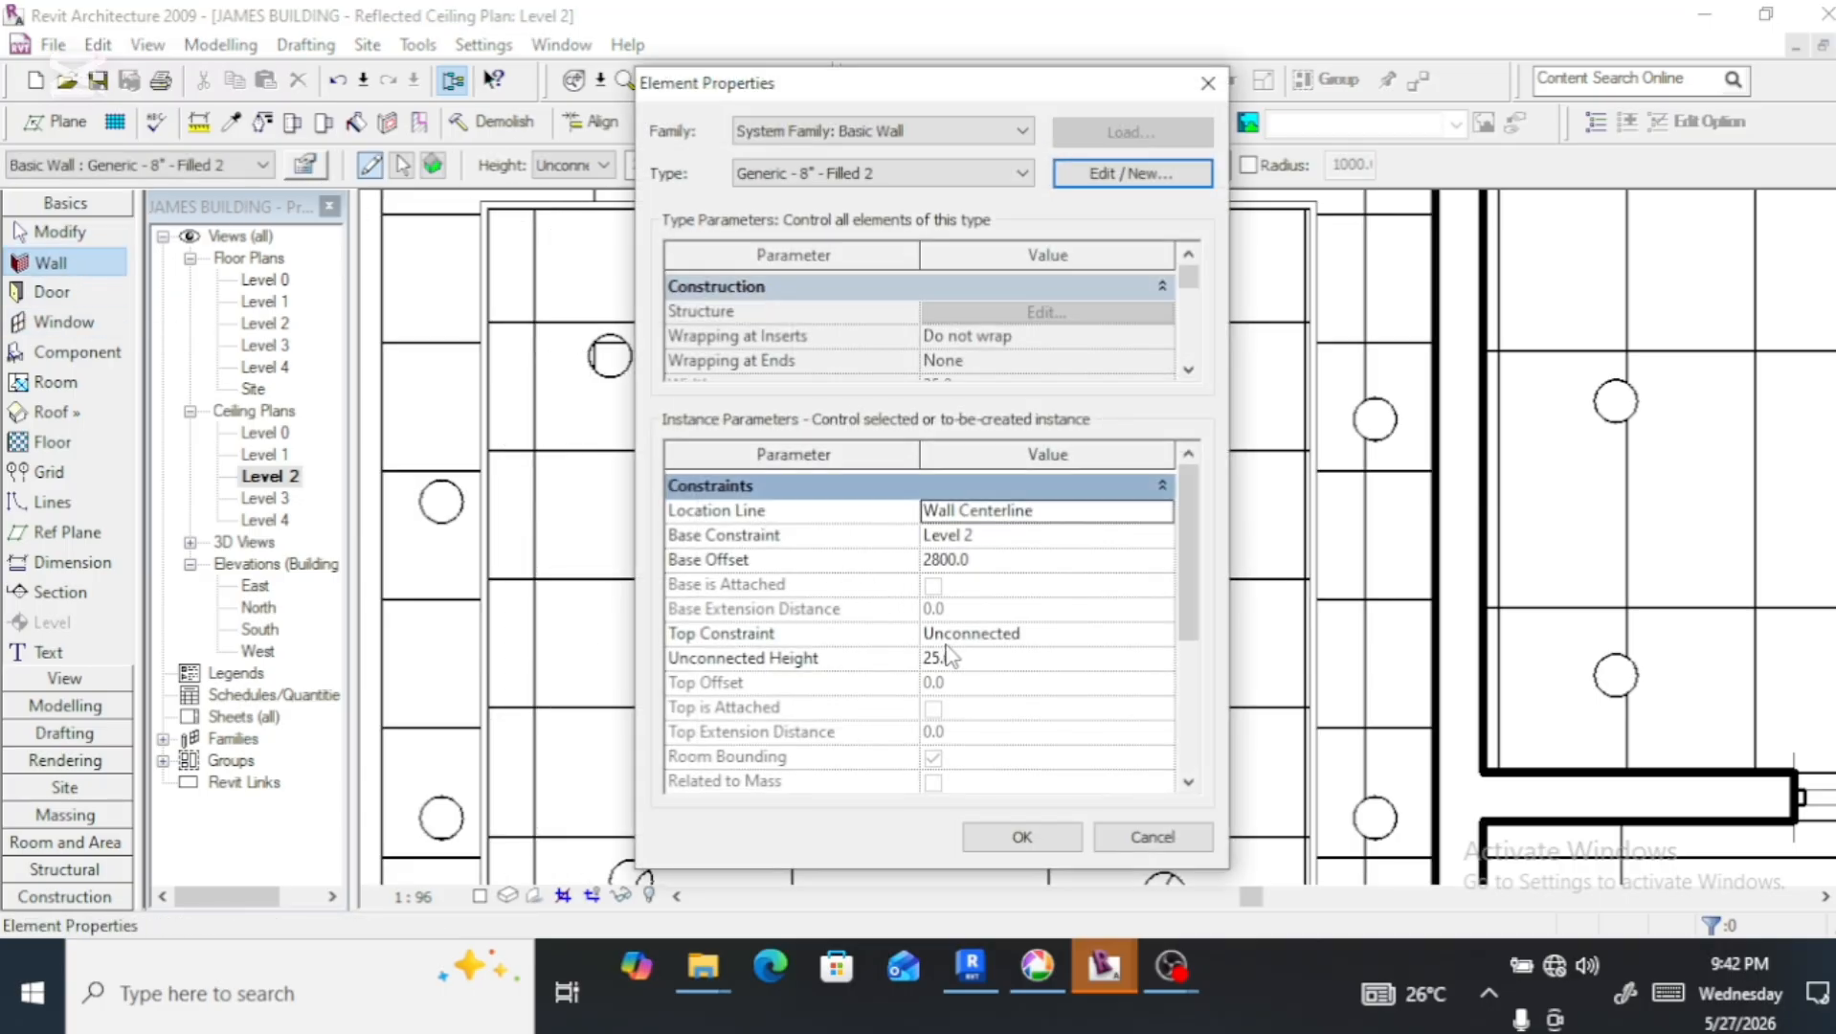
{"action": "left_click", "coordinate": [958, 660]}
{"action": "double_click", "coordinate": [961, 659]}
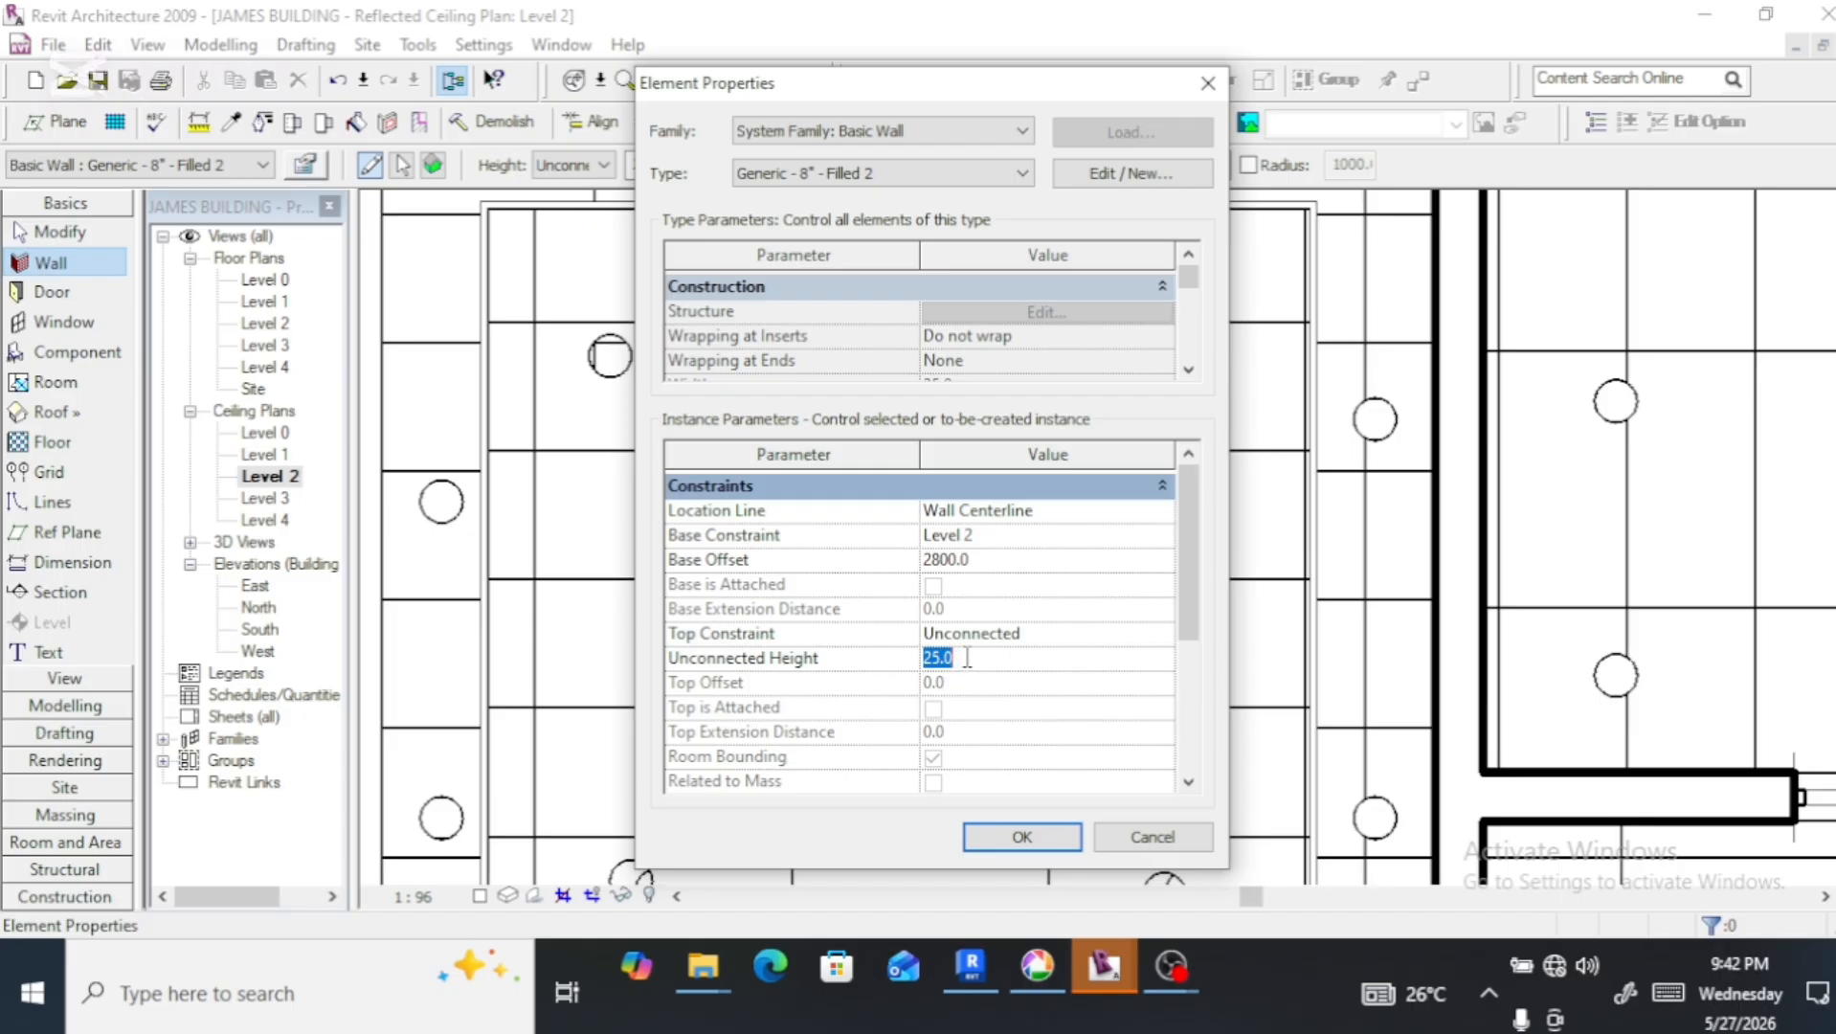
{"action": "type", "text": "100"}
{"action": "left_click", "coordinate": [1020, 833]}
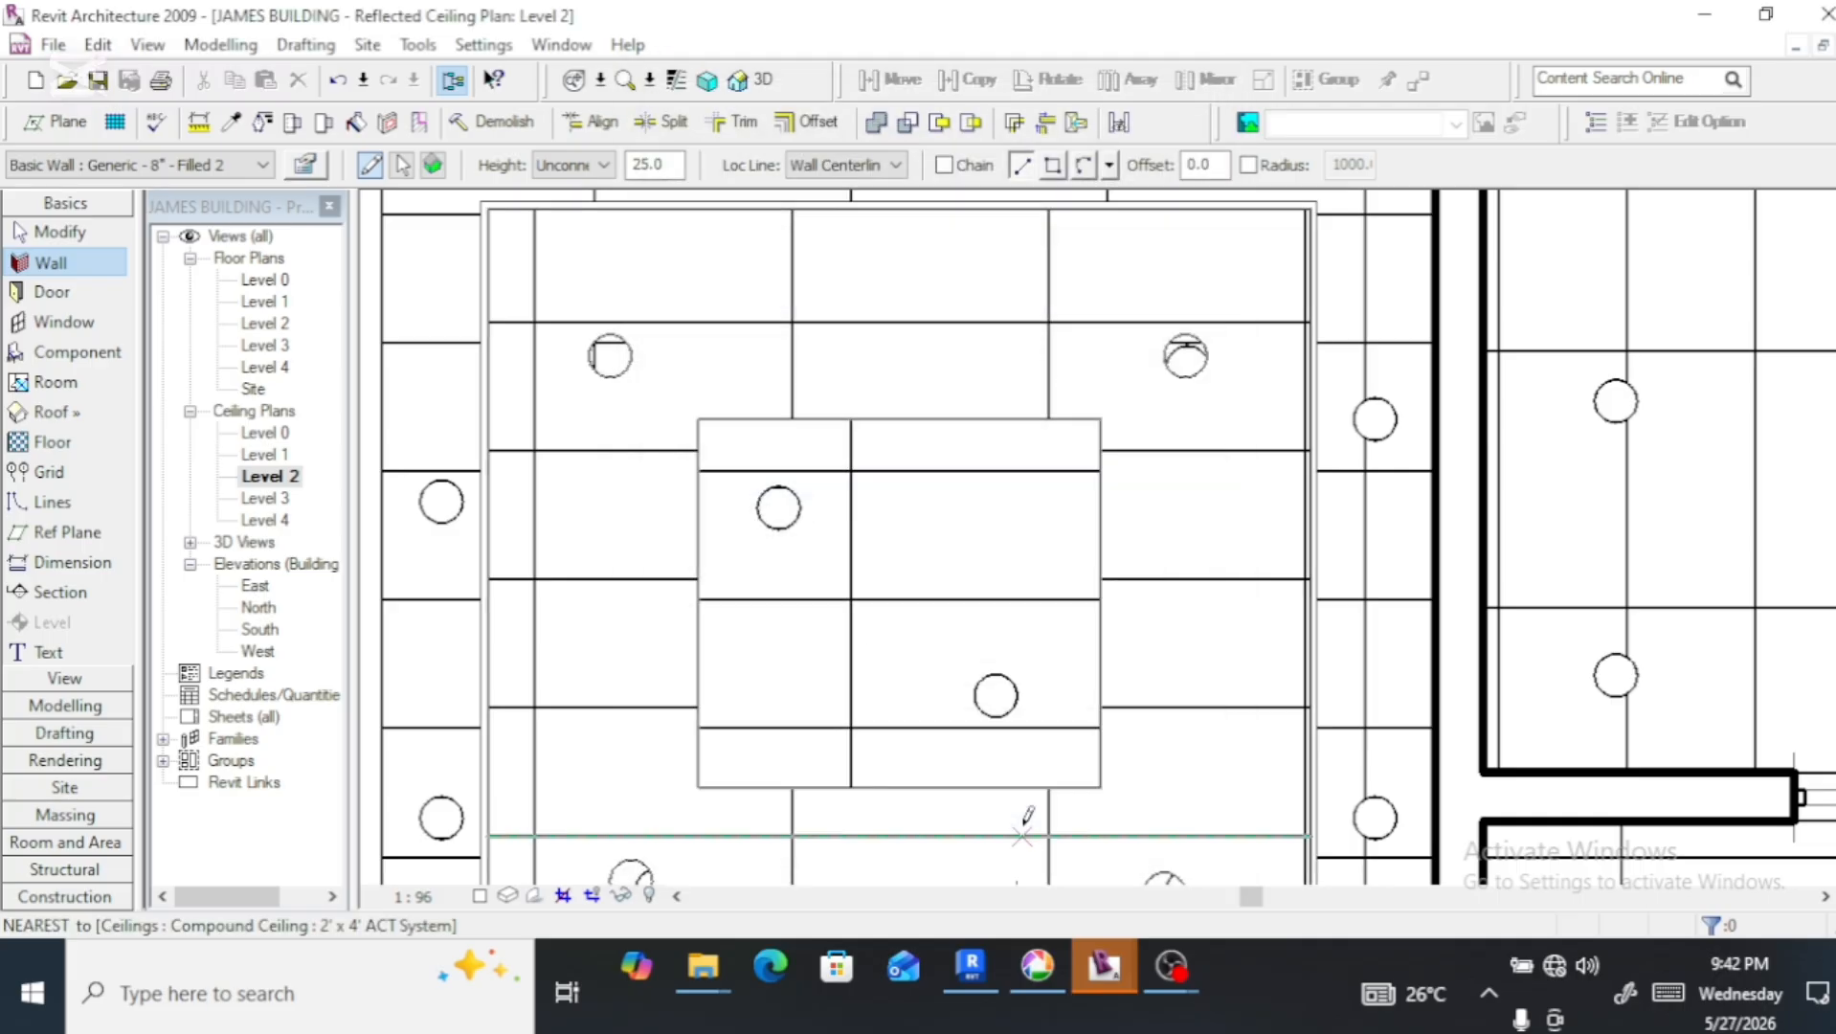
Draw four light-strip walls along the edges of the central rectangular ceiling recess, about 1910 by 1750
{"action": "left_click", "coordinate": [700, 419]}
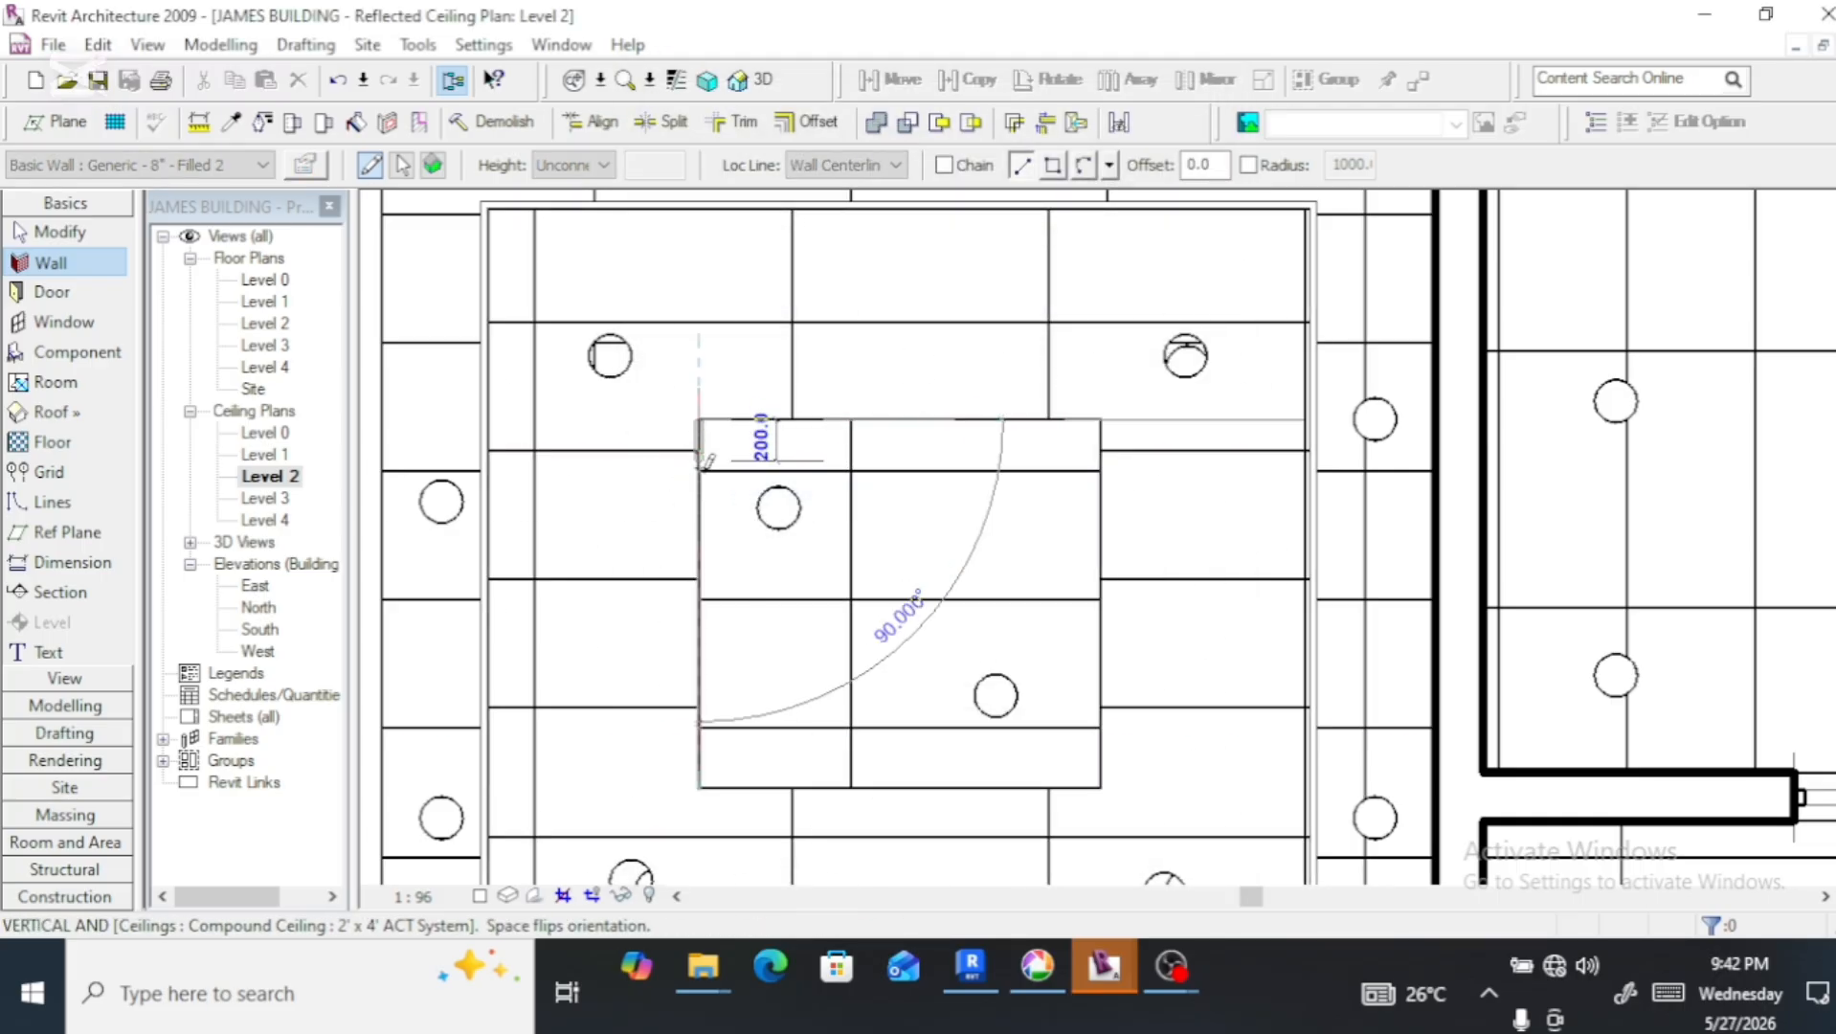
{"action": "left_click", "coordinate": [698, 788]}
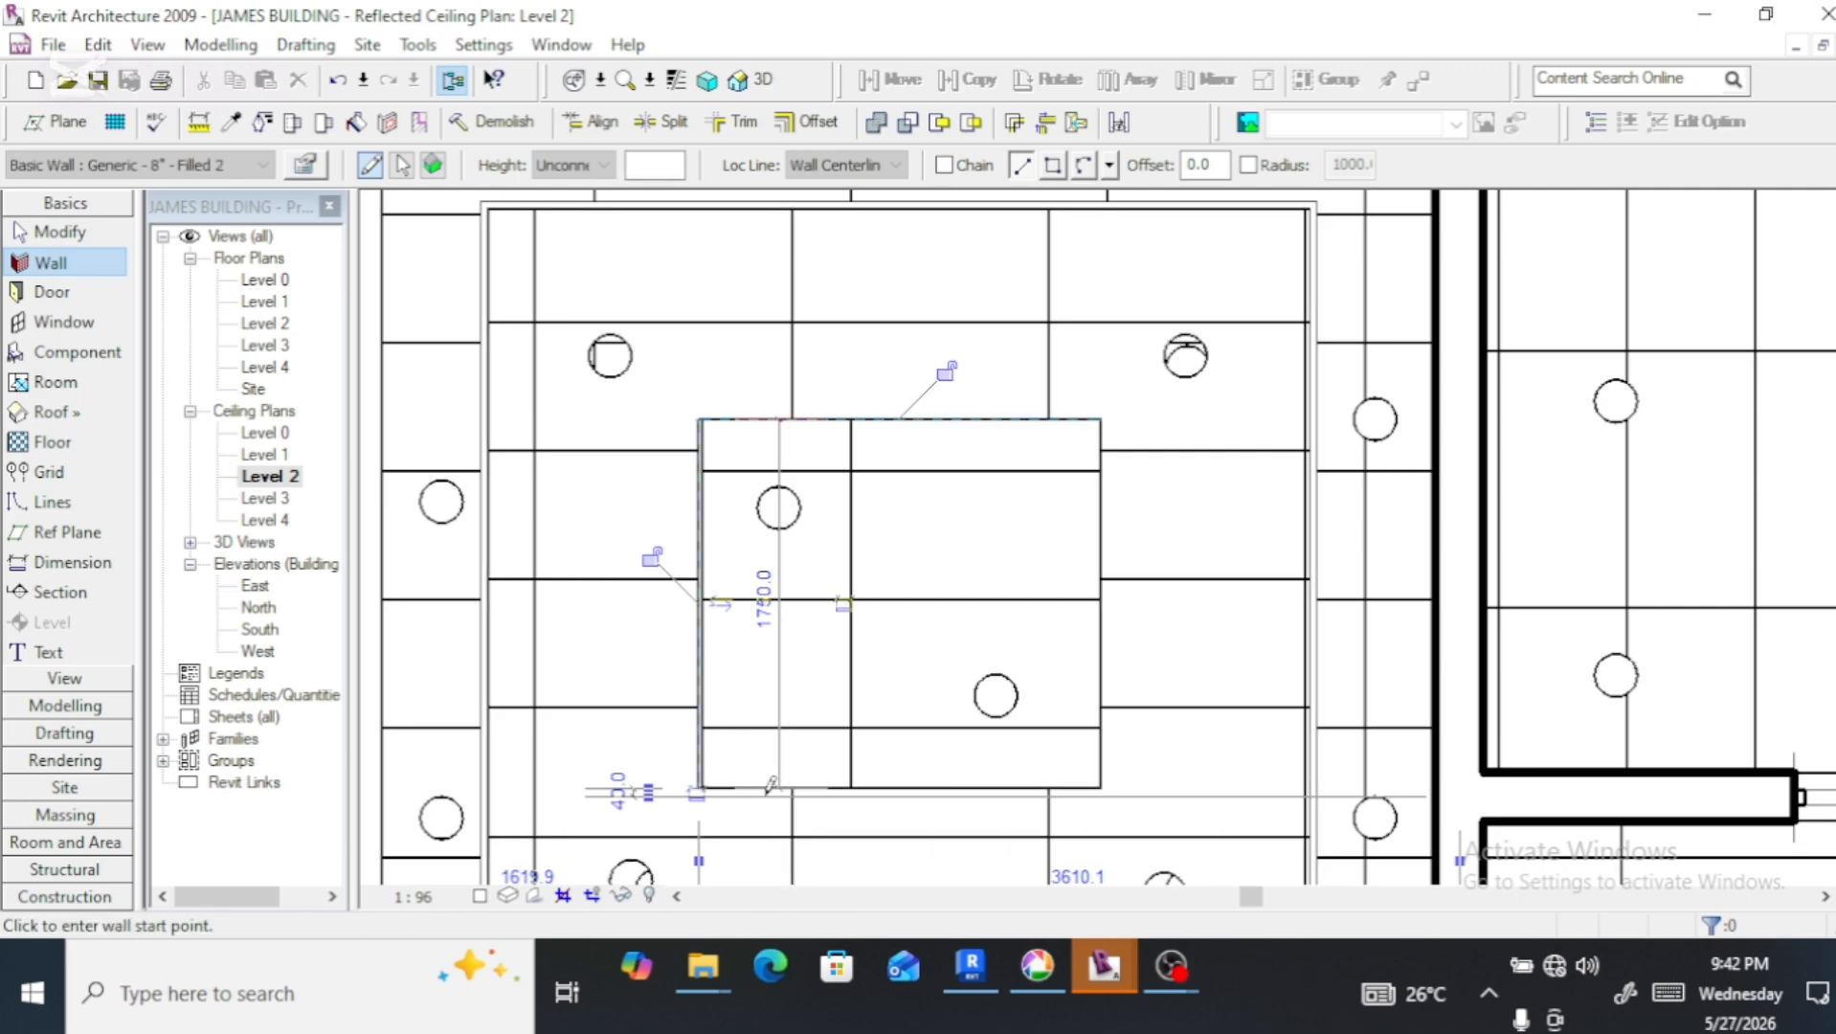
{"action": "left_click", "coordinate": [699, 788]}
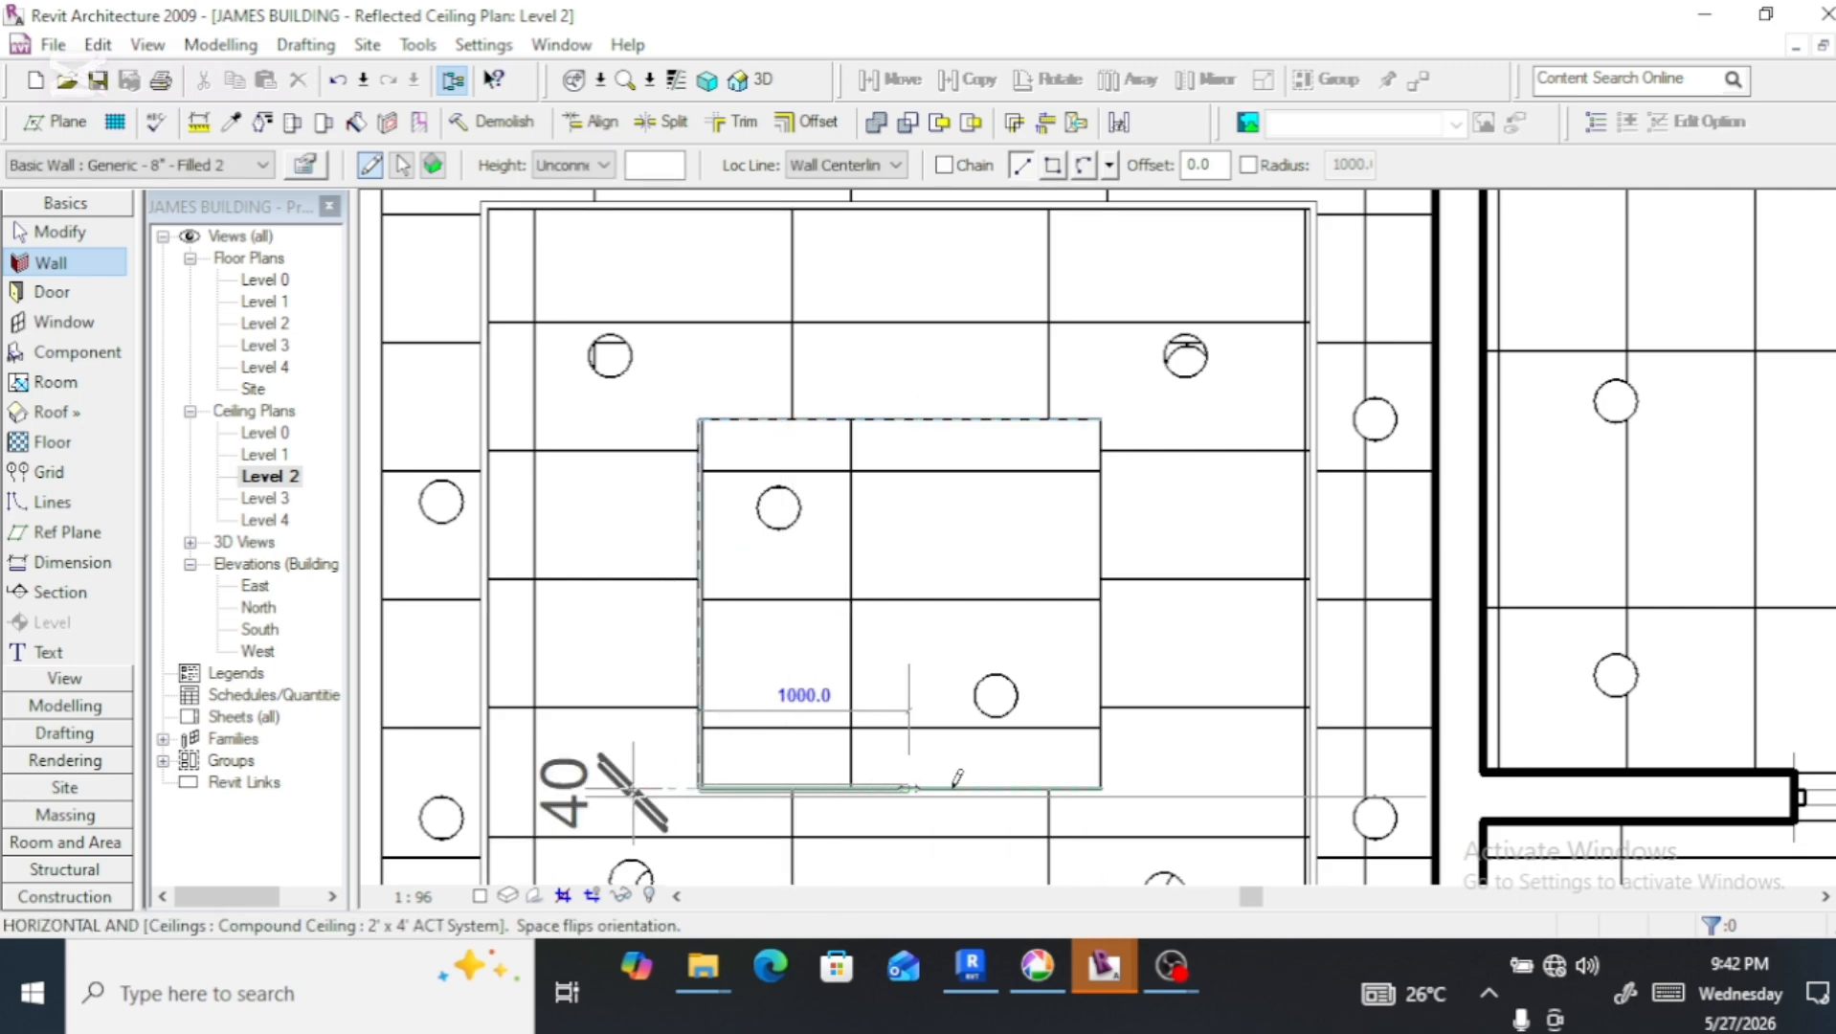
{"action": "left_click", "coordinate": [1100, 787]}
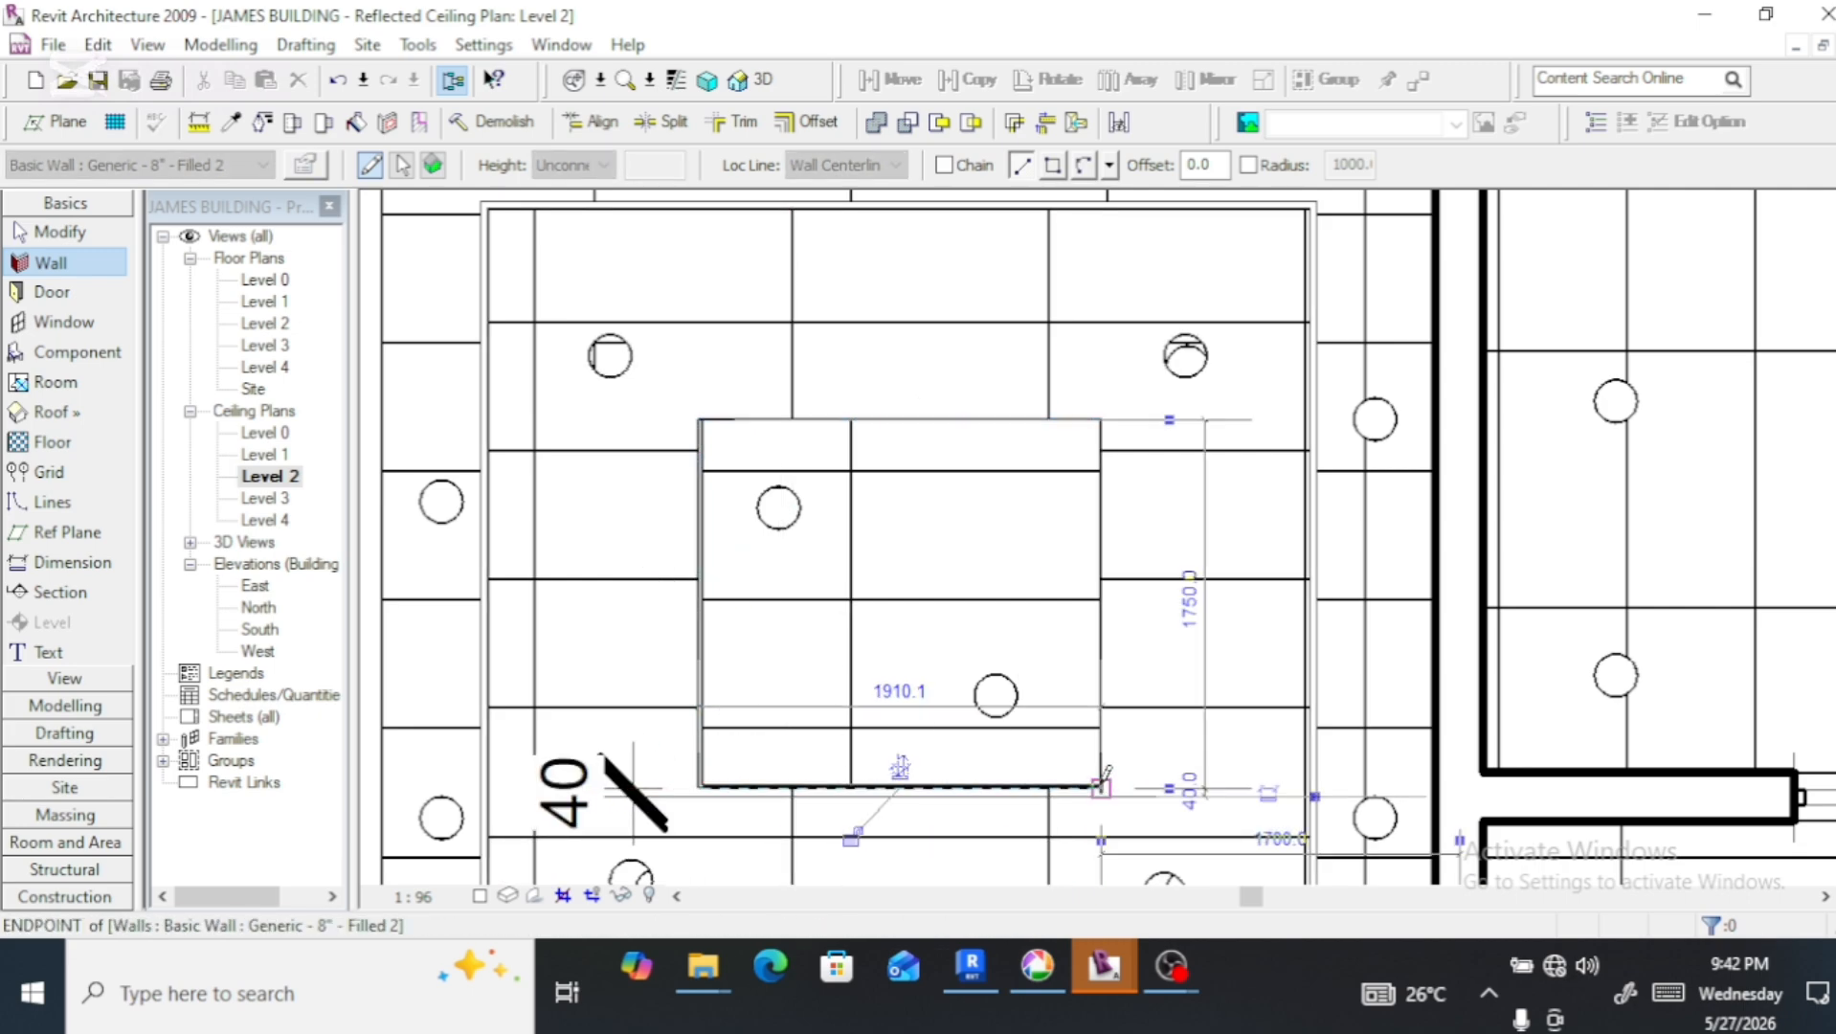
{"action": "left_click", "coordinate": [1099, 787]}
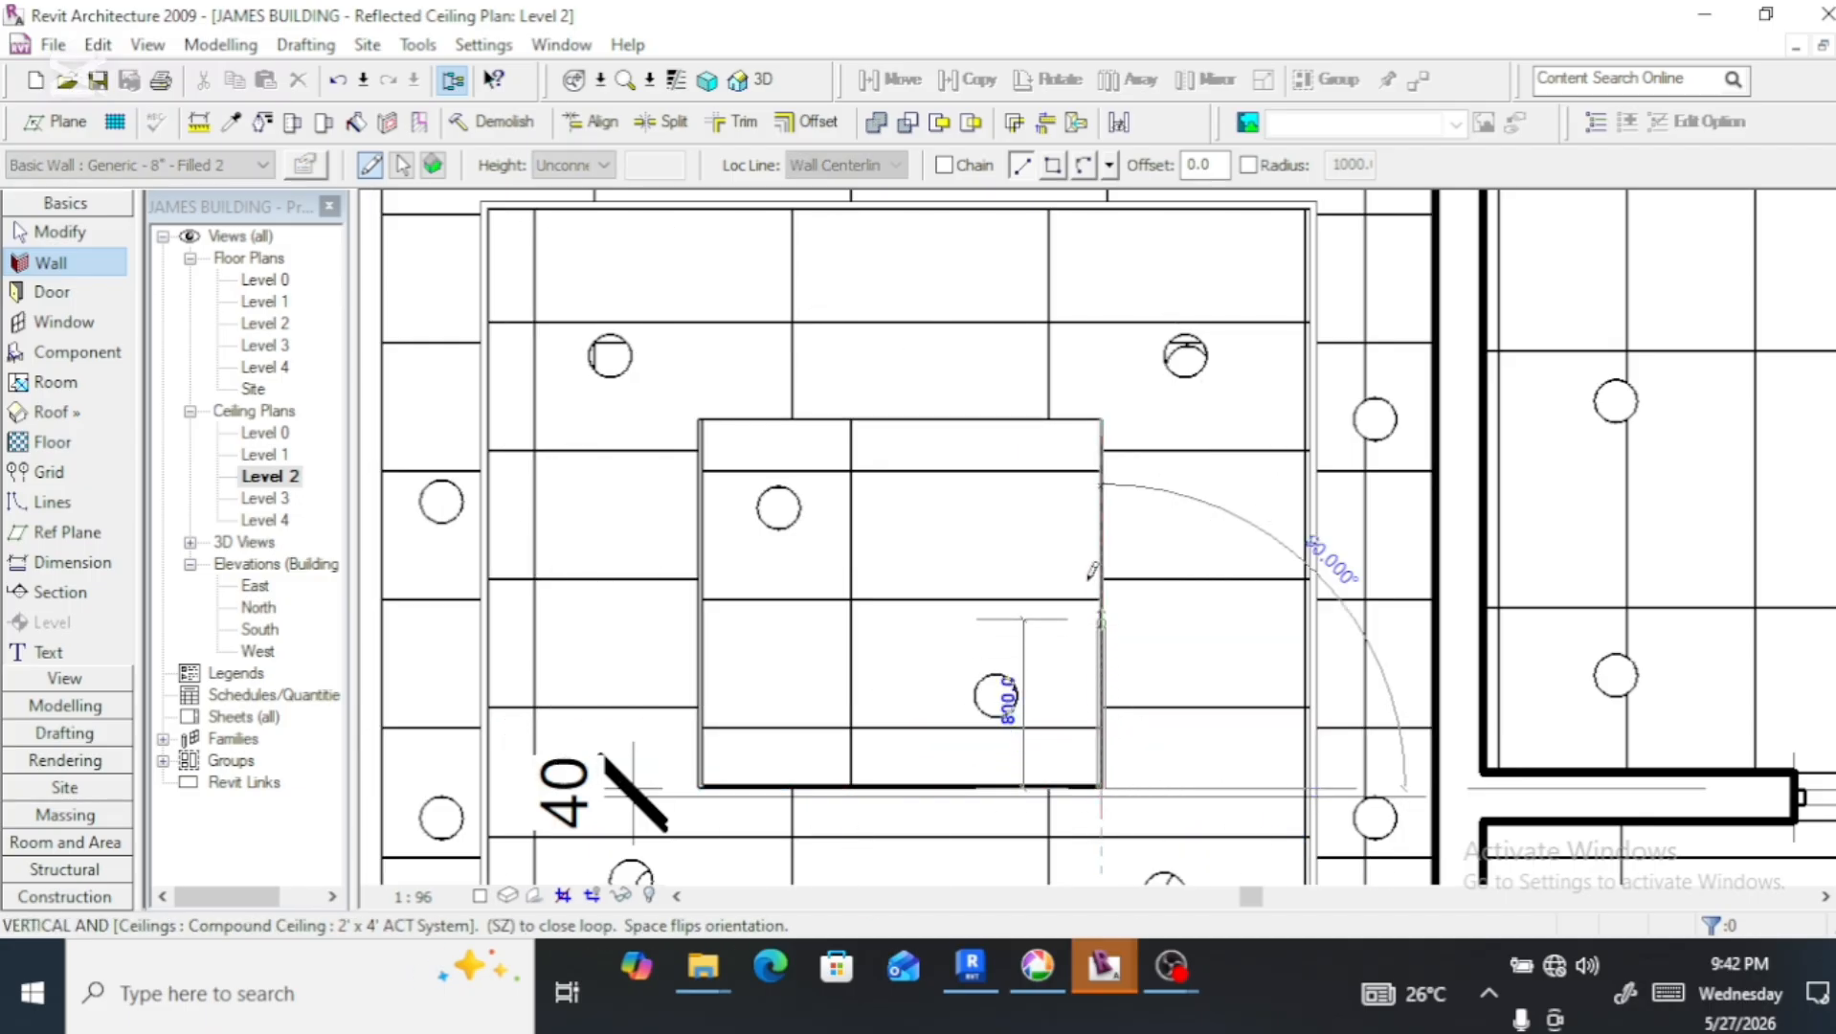
{"action": "left_click", "coordinate": [1101, 419]}
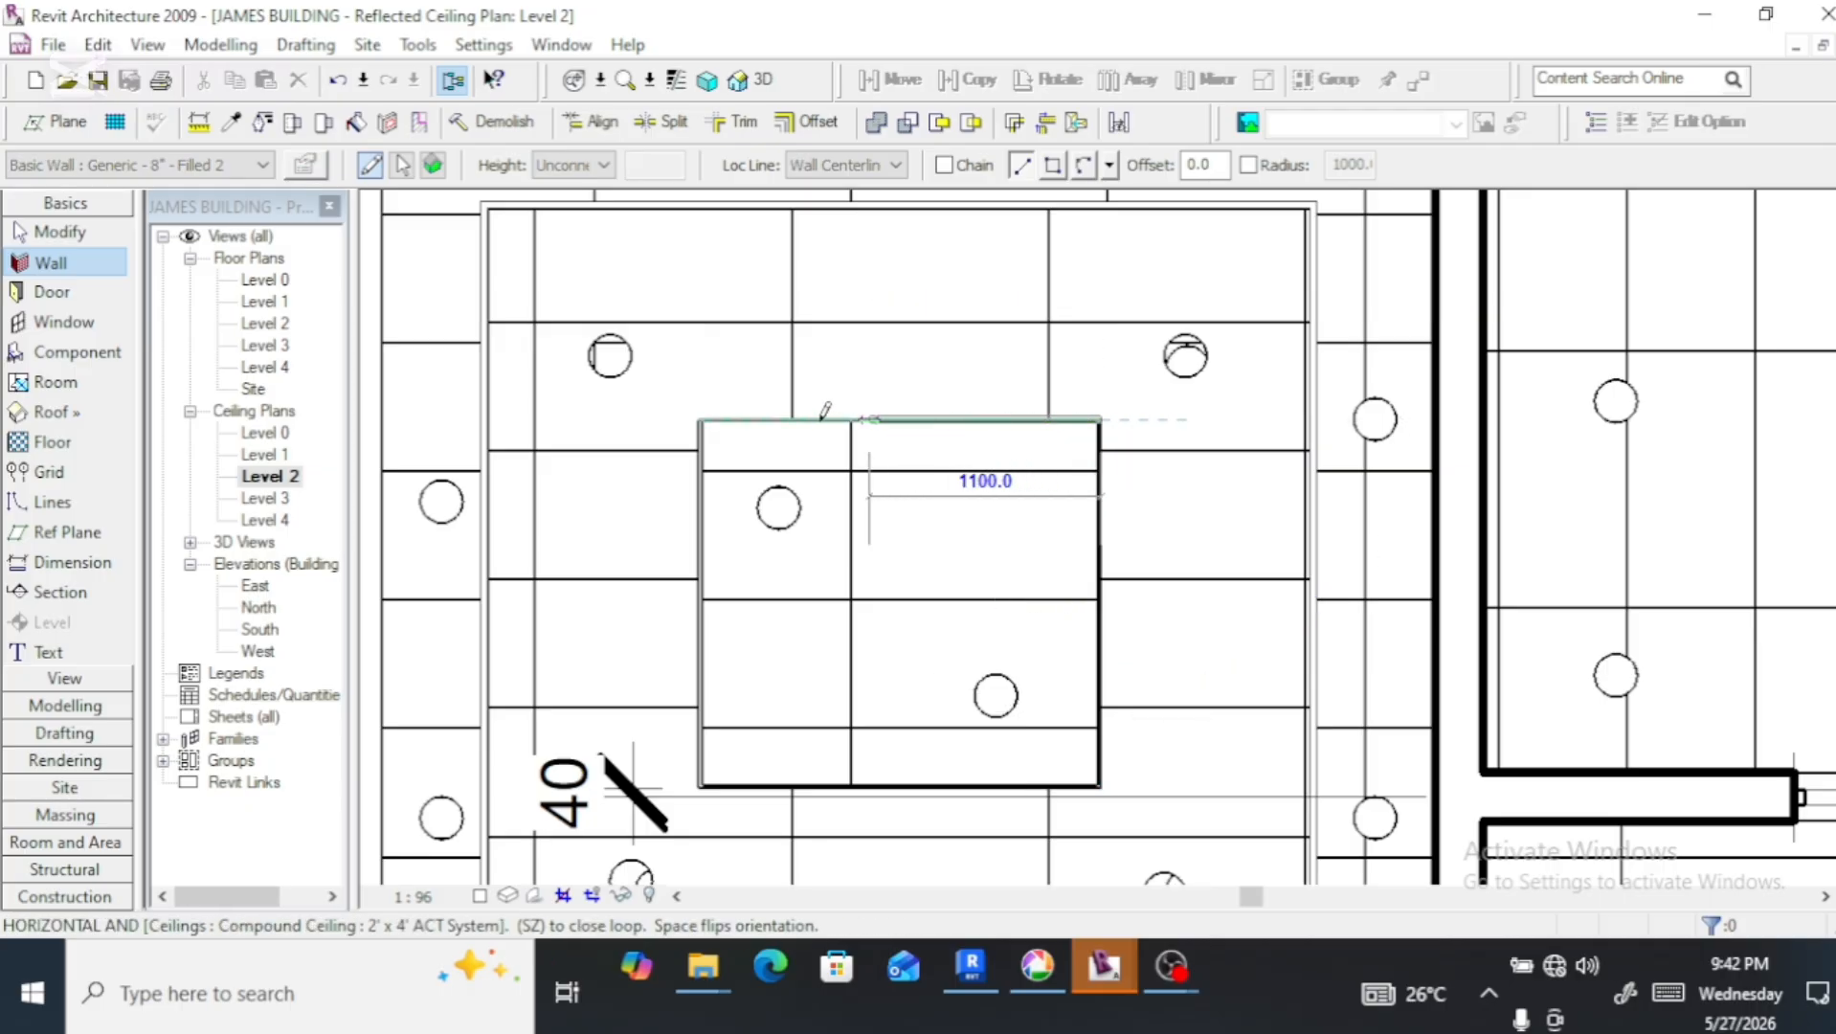
{"action": "left_click", "coordinate": [698, 418]}
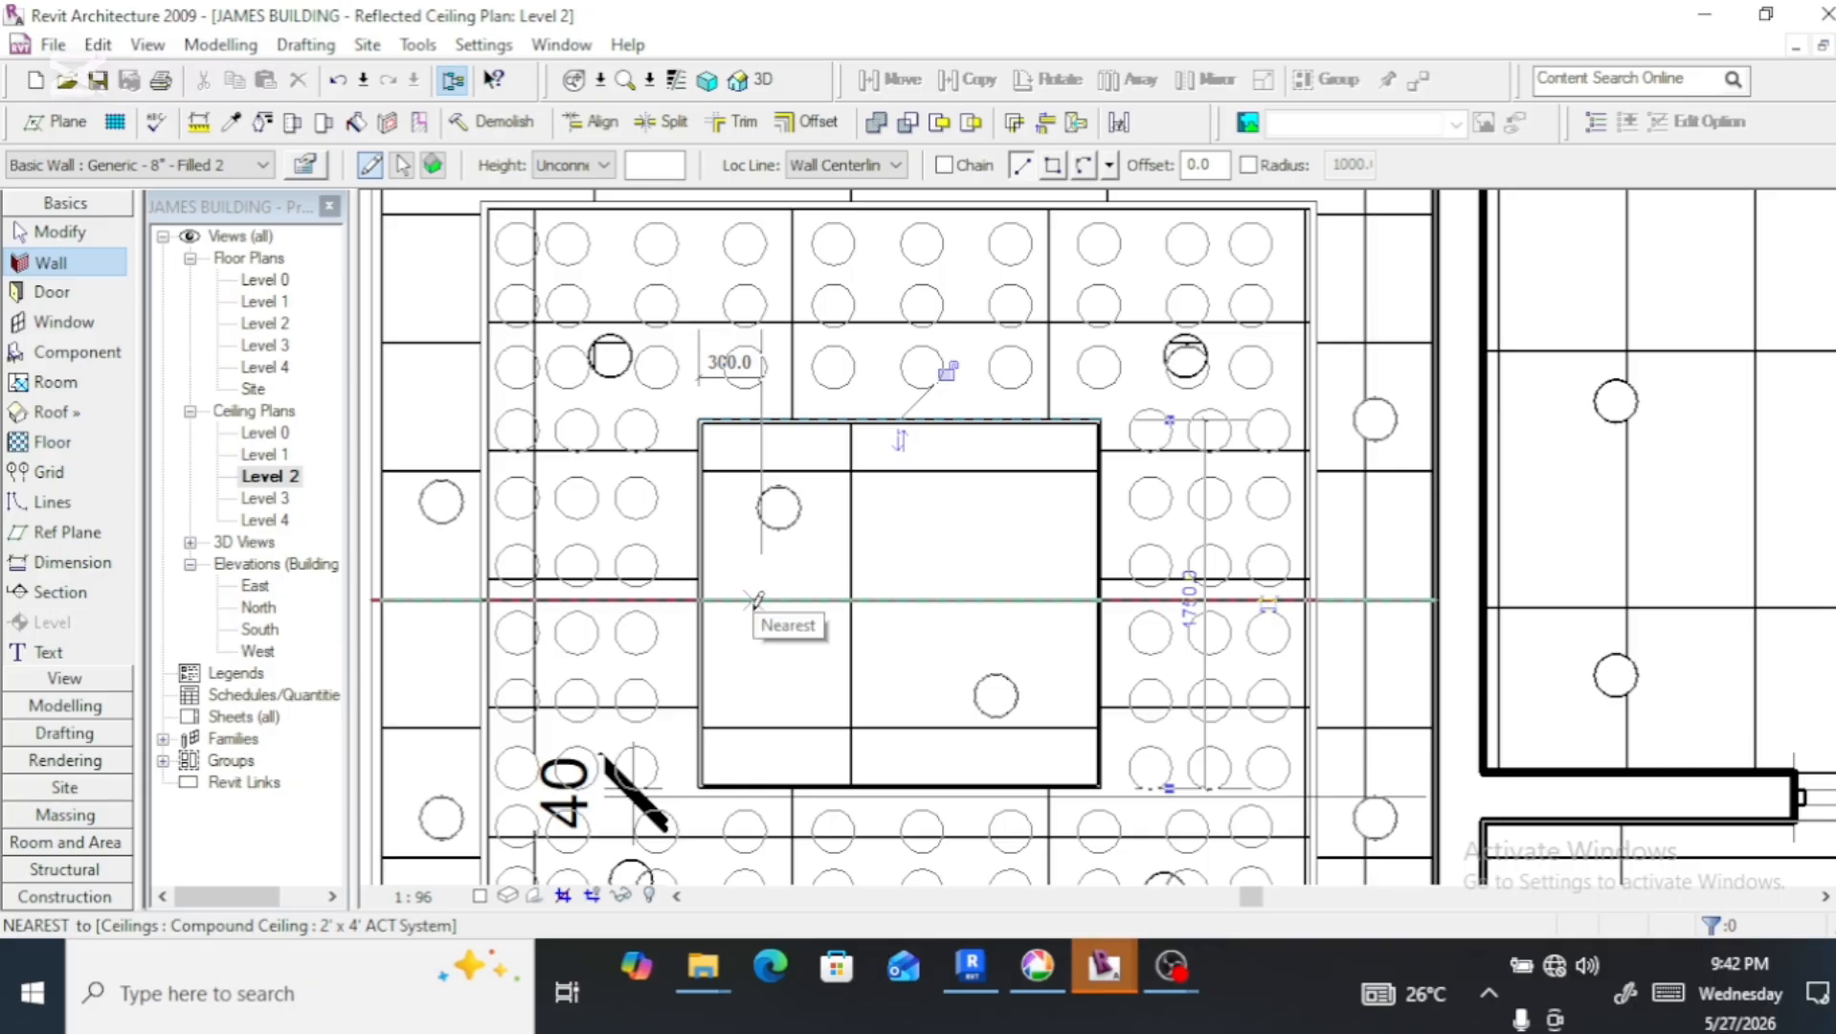
{"action": "key", "text": "Escape"}
{"action": "key", "text": "Escape"}
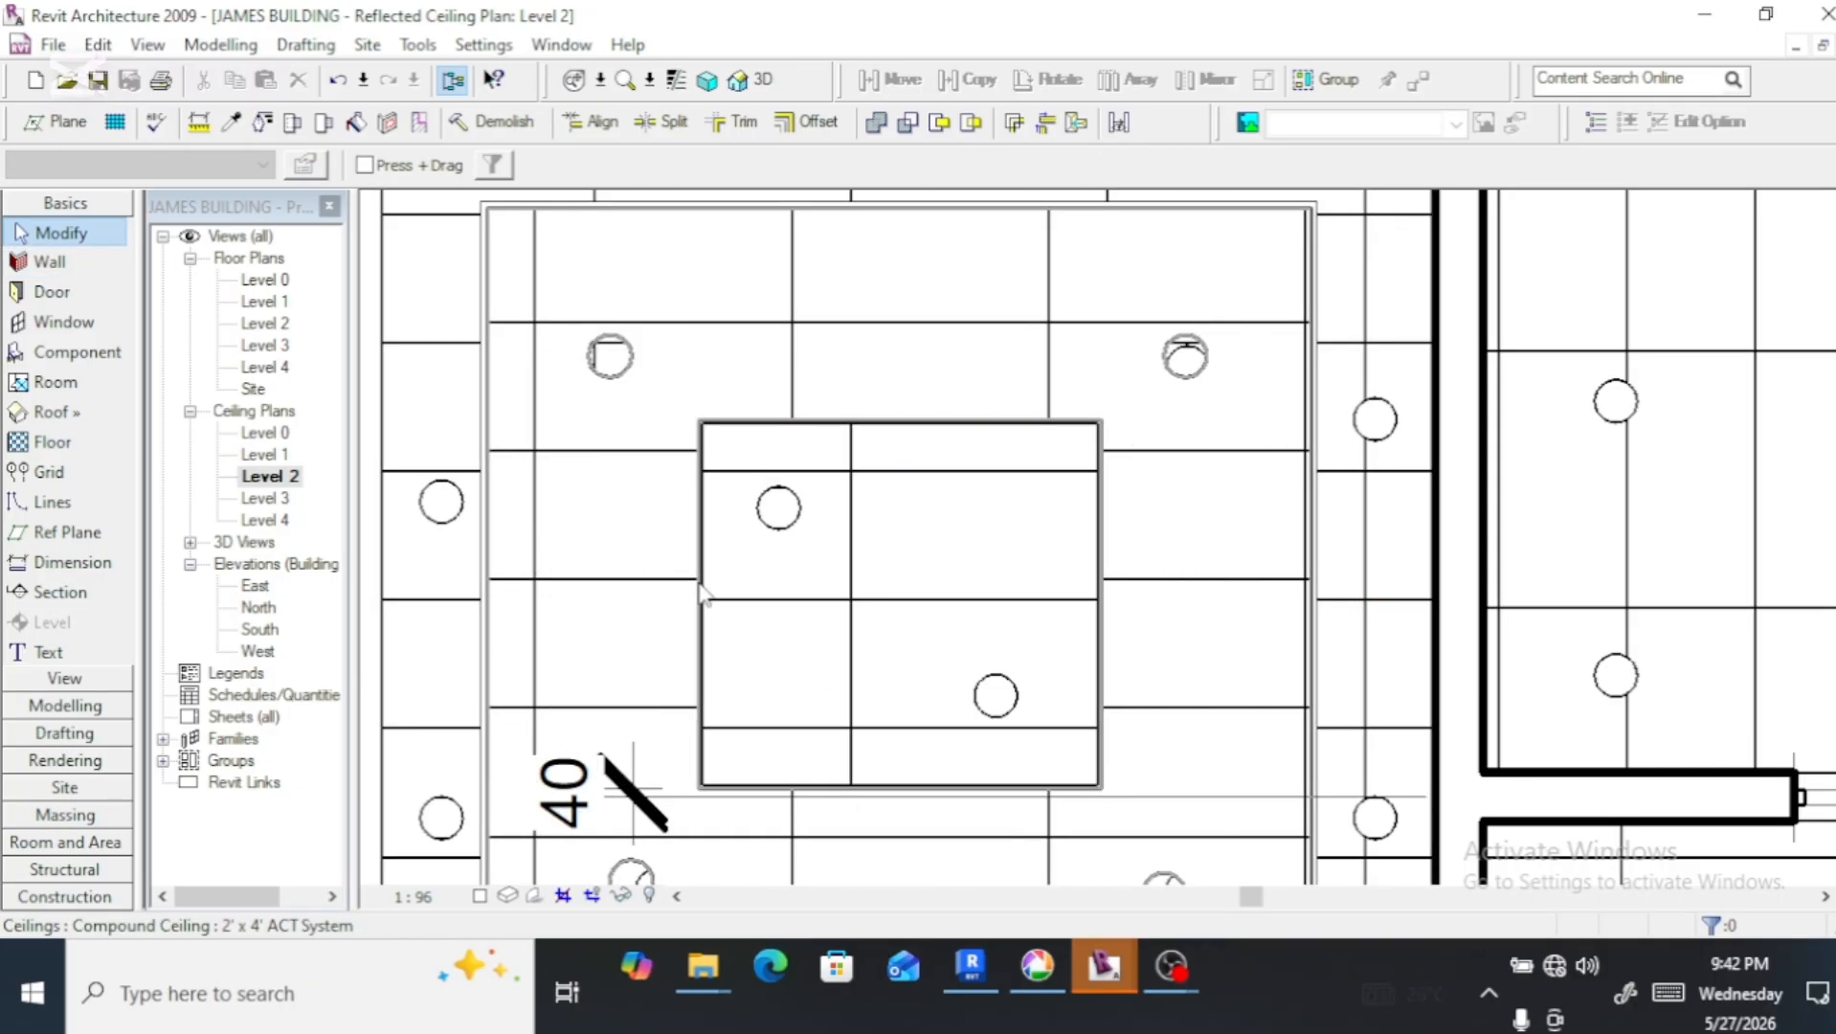
Open the default 3D view of the building to check the ceiling strips
{"action": "scroll", "coordinate": [704, 594], "scroll_direction": "down", "scroll_amount": 2}
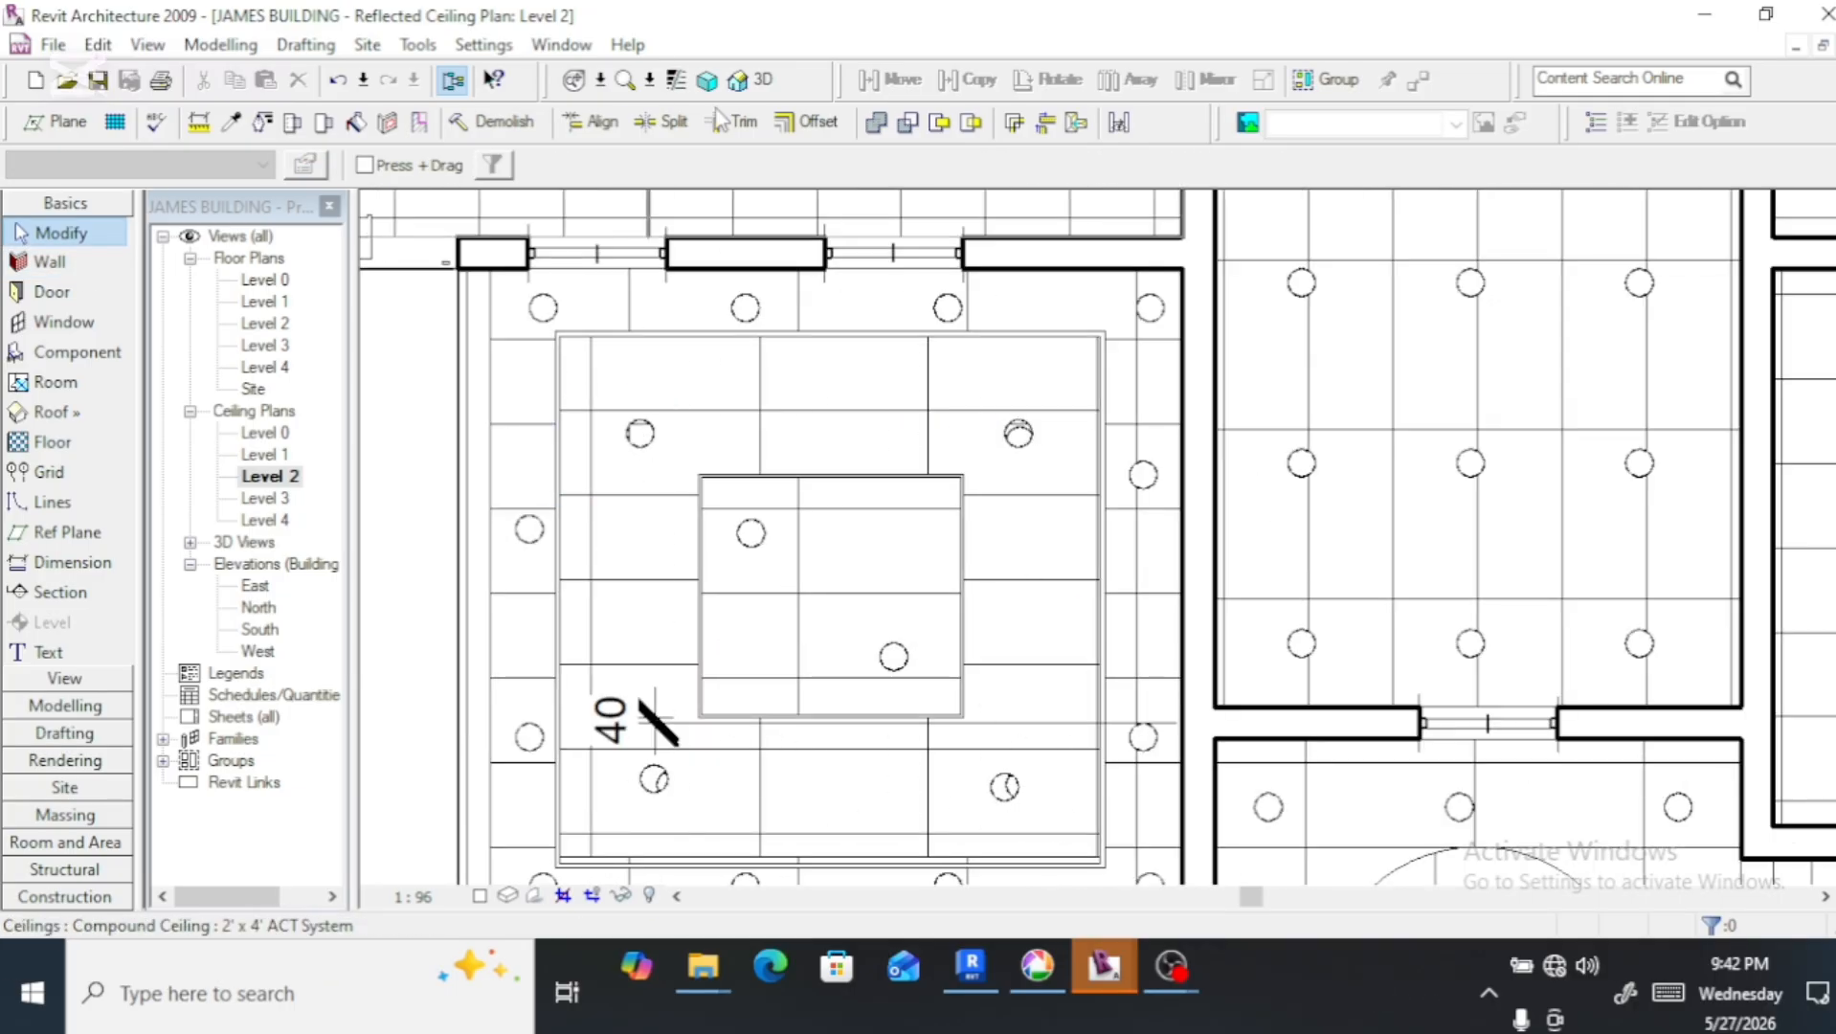
{"action": "left_click", "coordinate": [746, 84]}
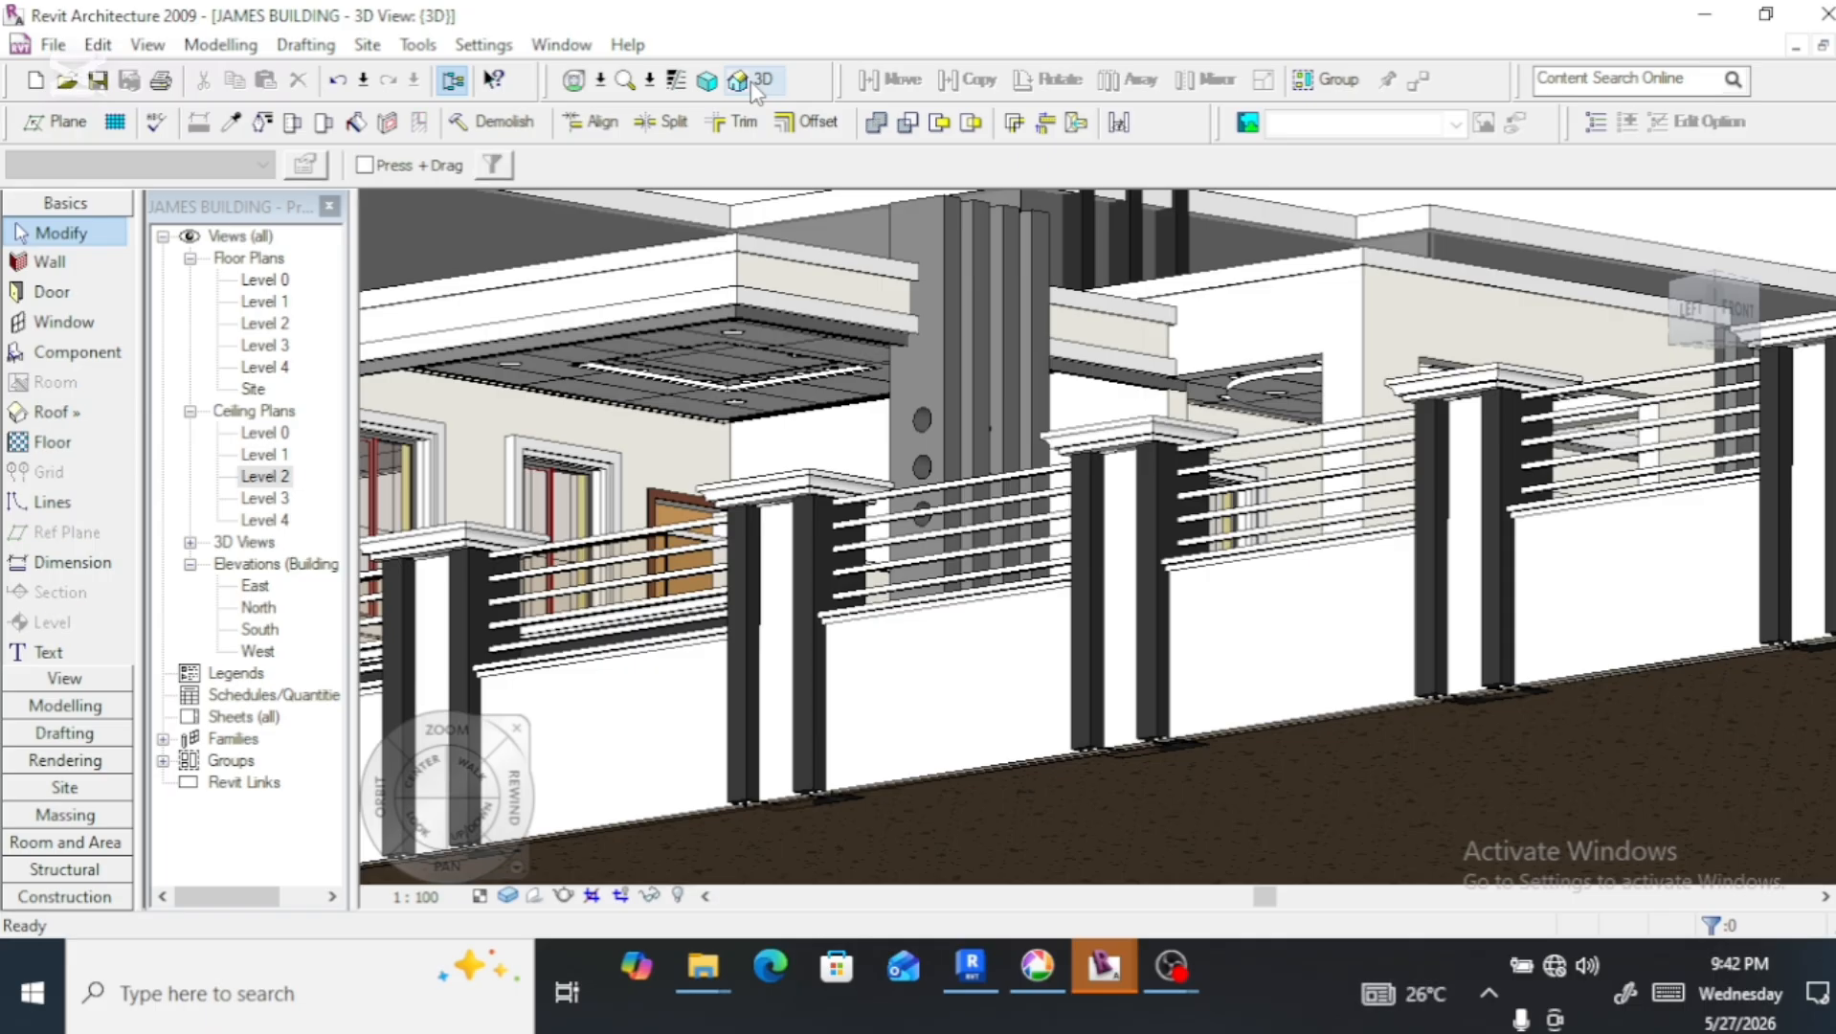
Check the height offset from level of the outer 2' x 4' ACT System ceiling under the balcony roof
{"action": "scroll", "coordinate": [723, 394], "scroll_direction": "up", "scroll_amount": 3}
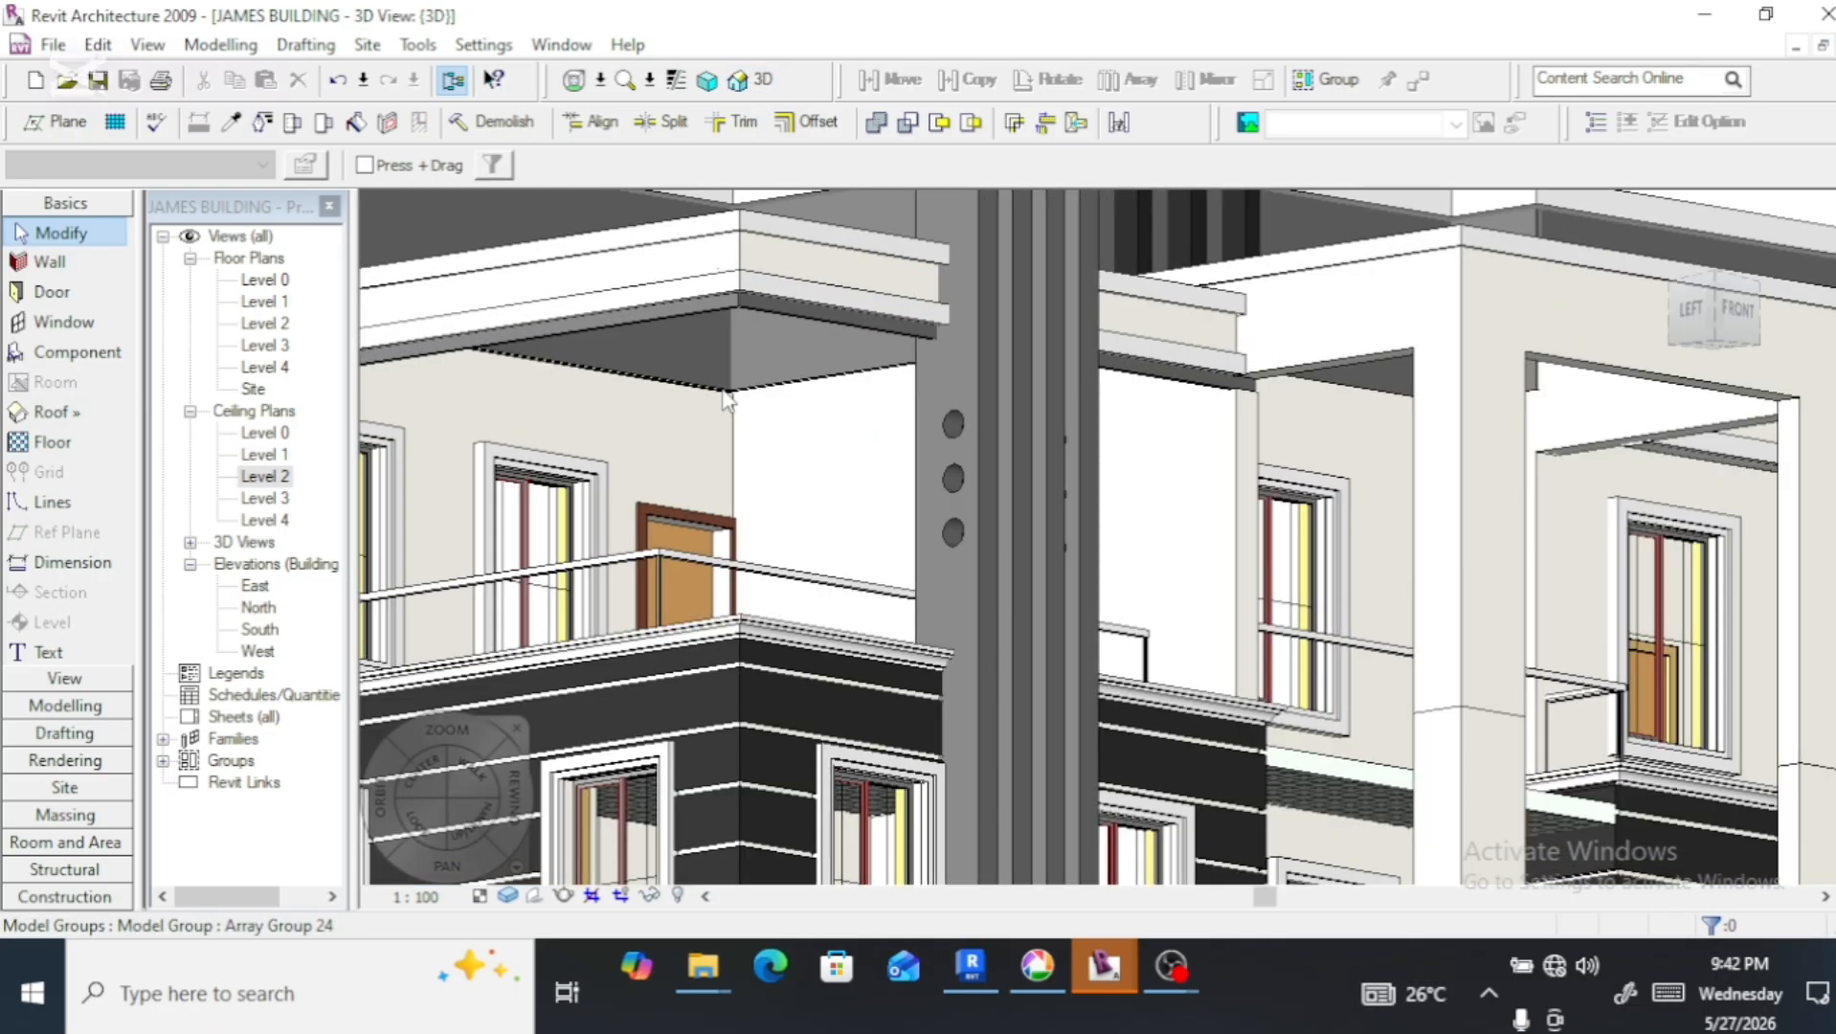
{"action": "scroll", "coordinate": [723, 395], "scroll_direction": "up", "scroll_amount": 2}
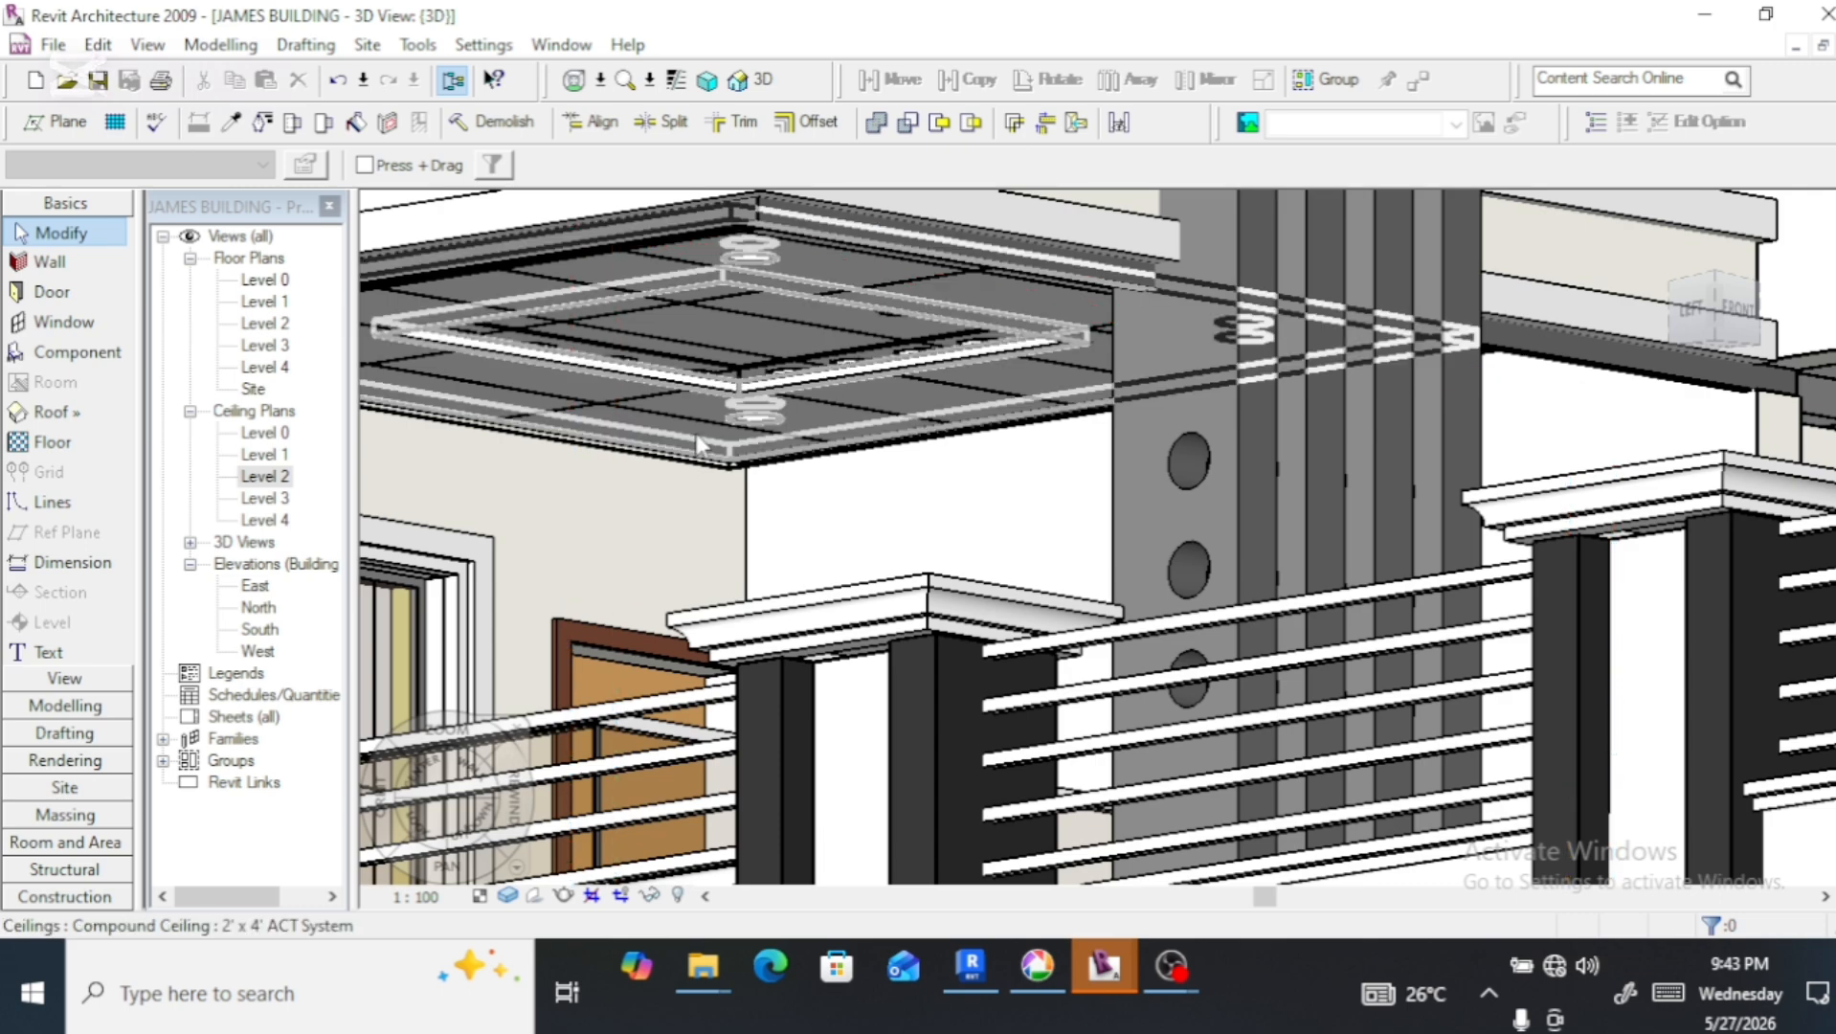
{"action": "left_click", "coordinate": [648, 385]}
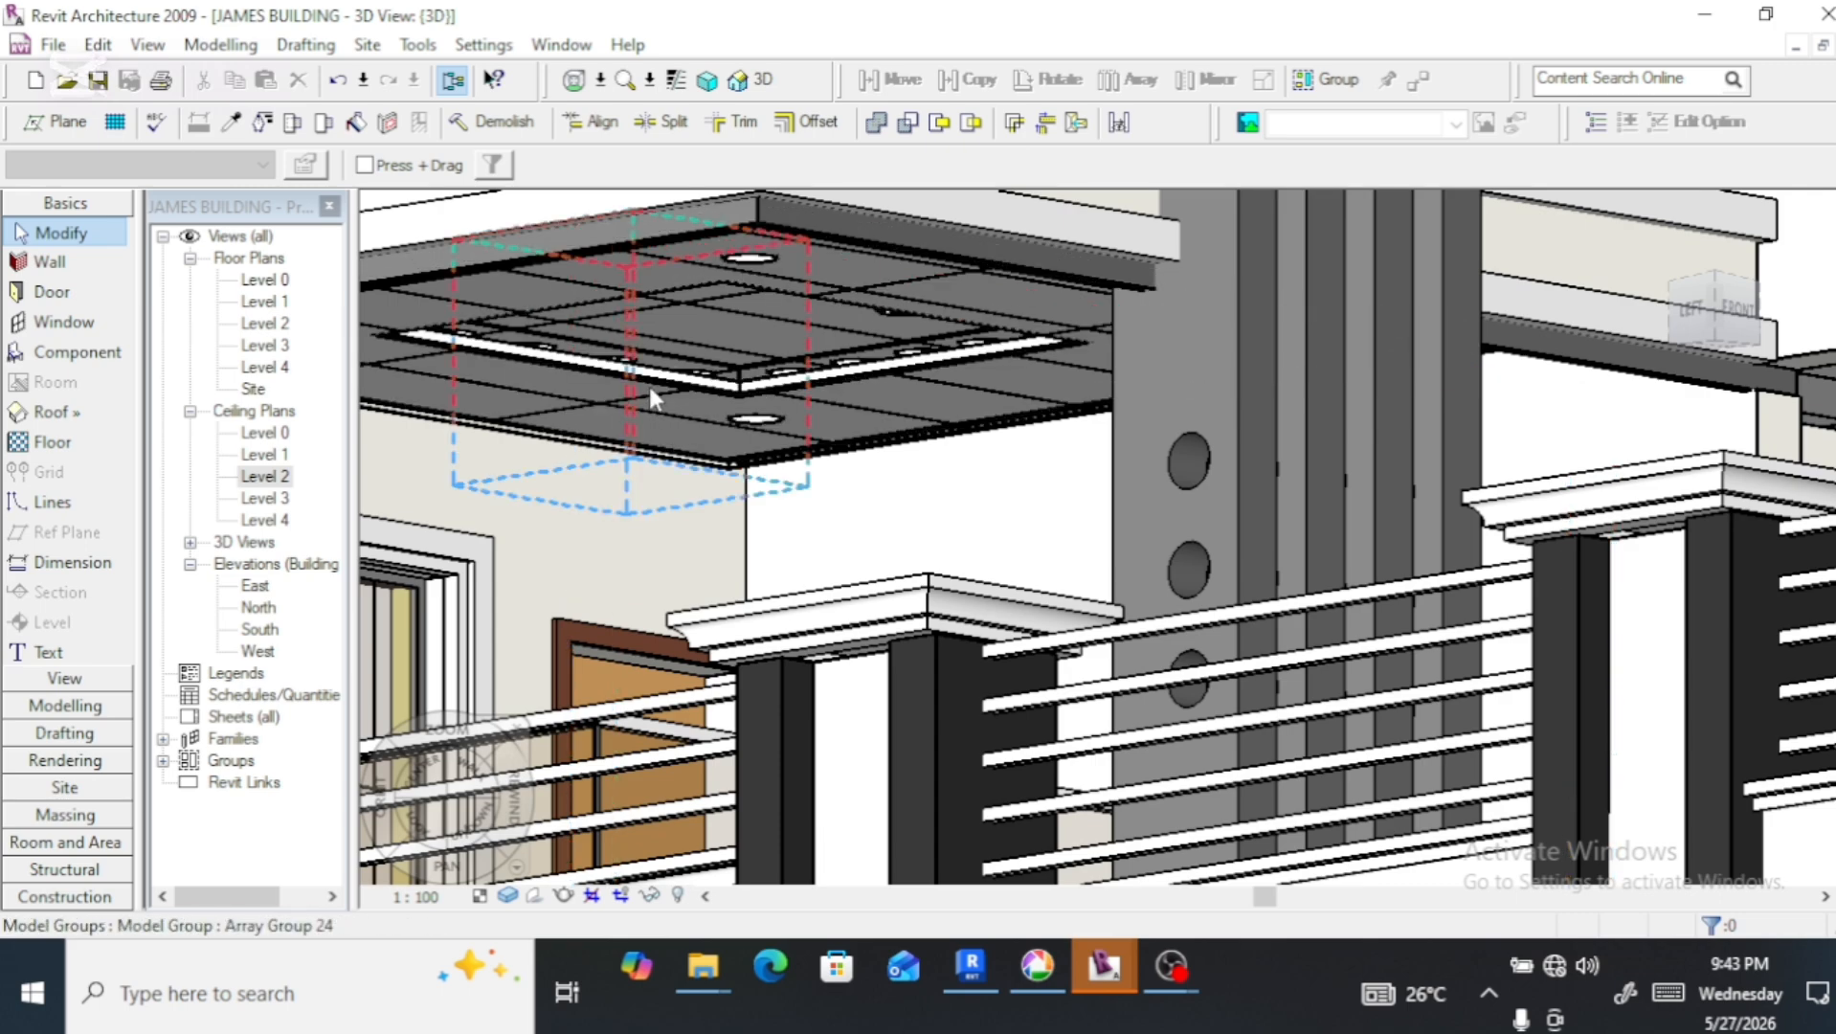
{"action": "left_click", "coordinate": [645, 376]}
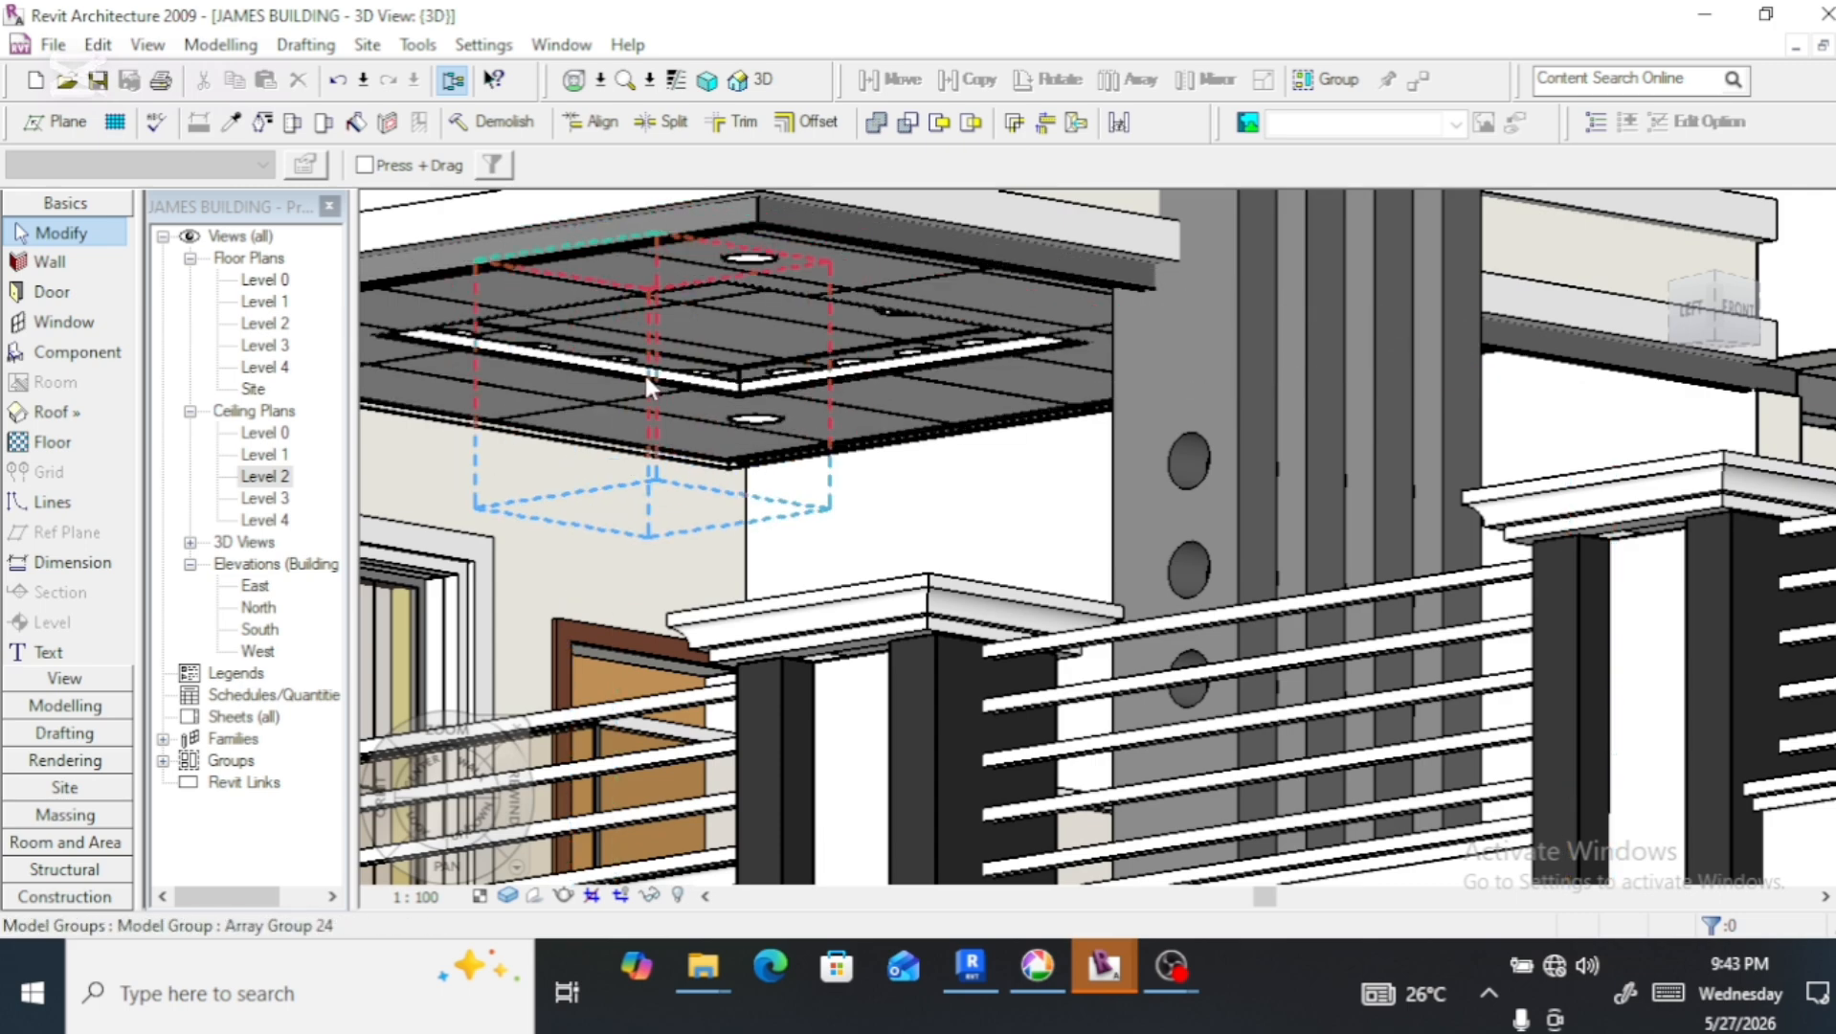
{"action": "left_click", "coordinate": [645, 376]}
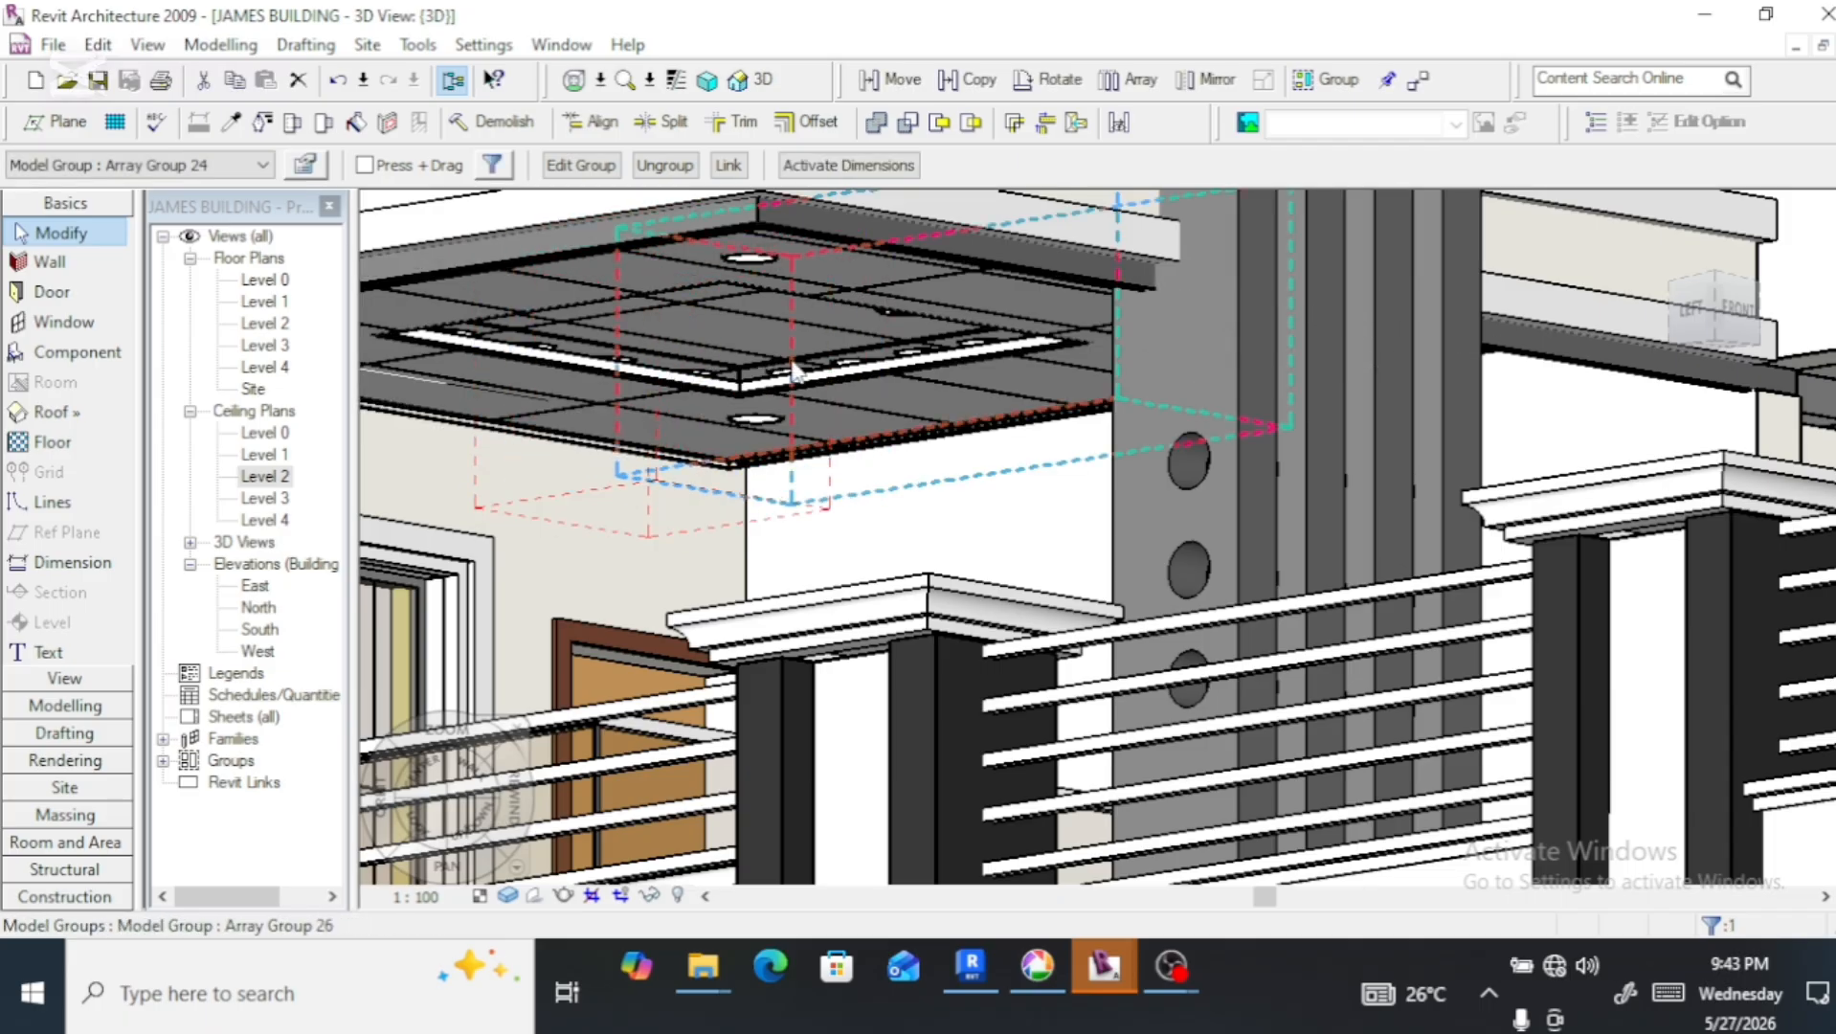
{"action": "left_click", "coordinate": [825, 377]}
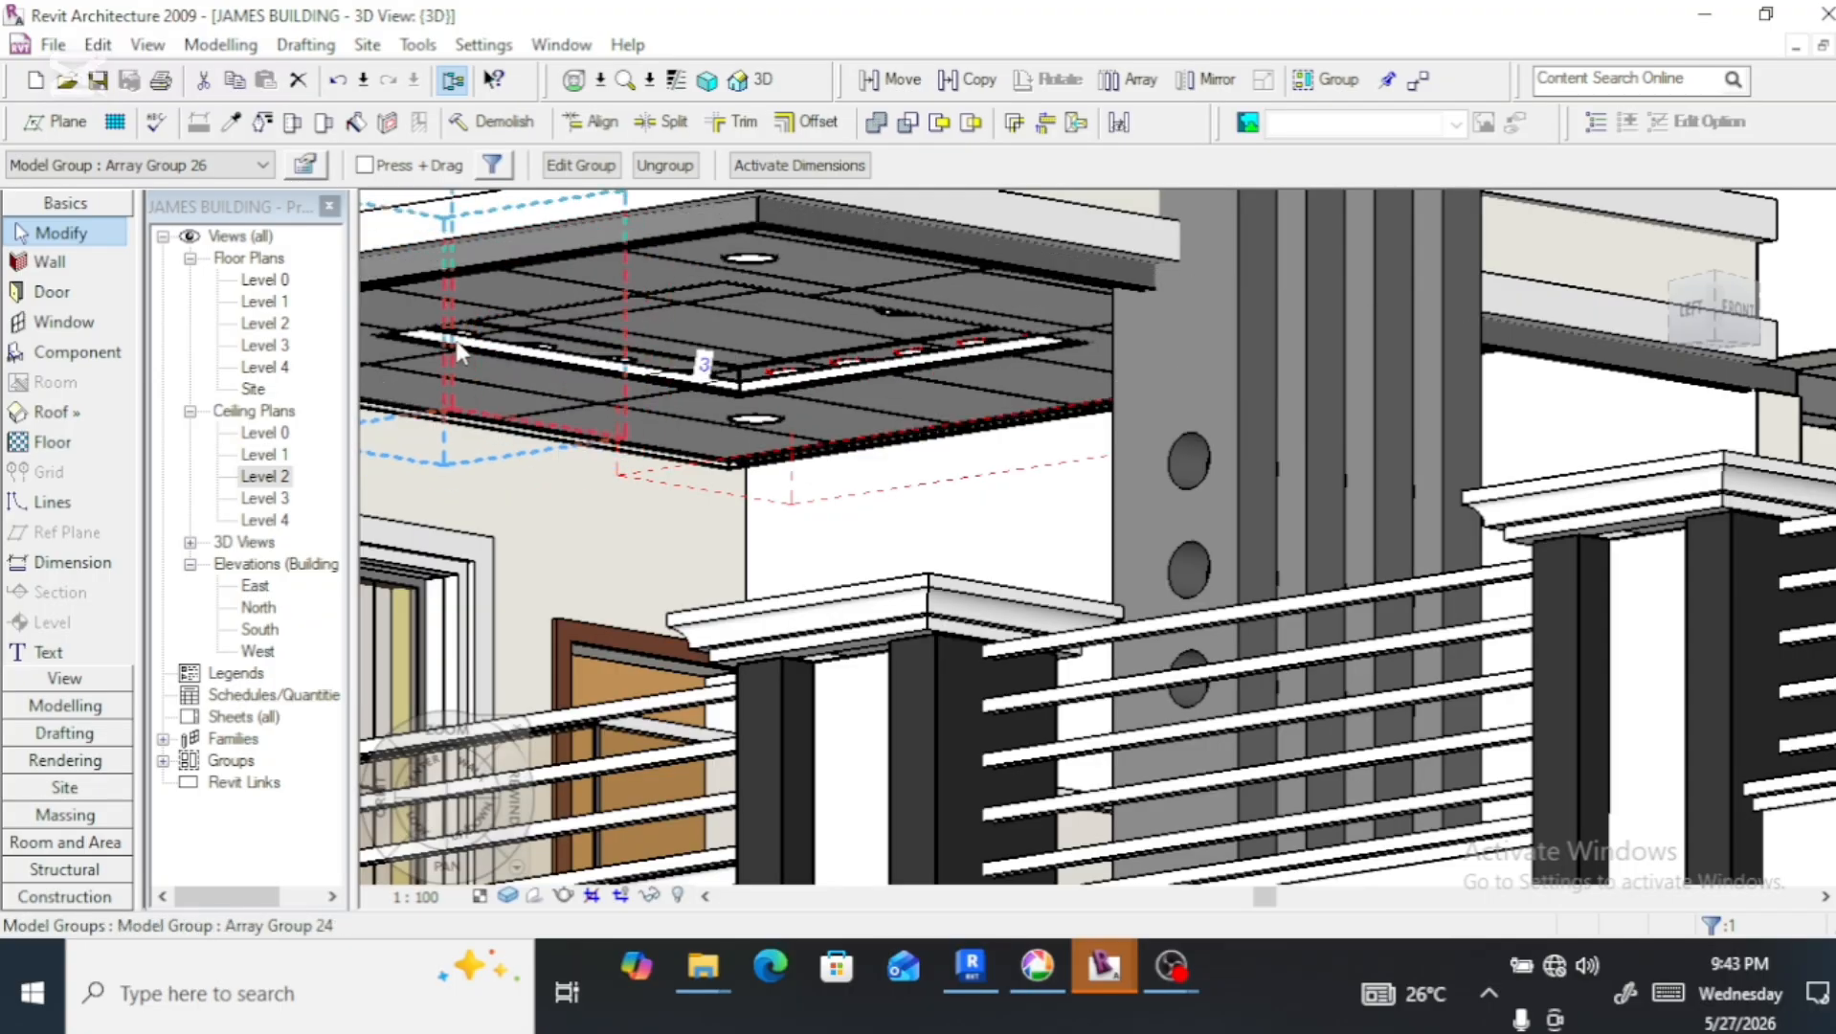
{"action": "left_click", "coordinate": [532, 368]}
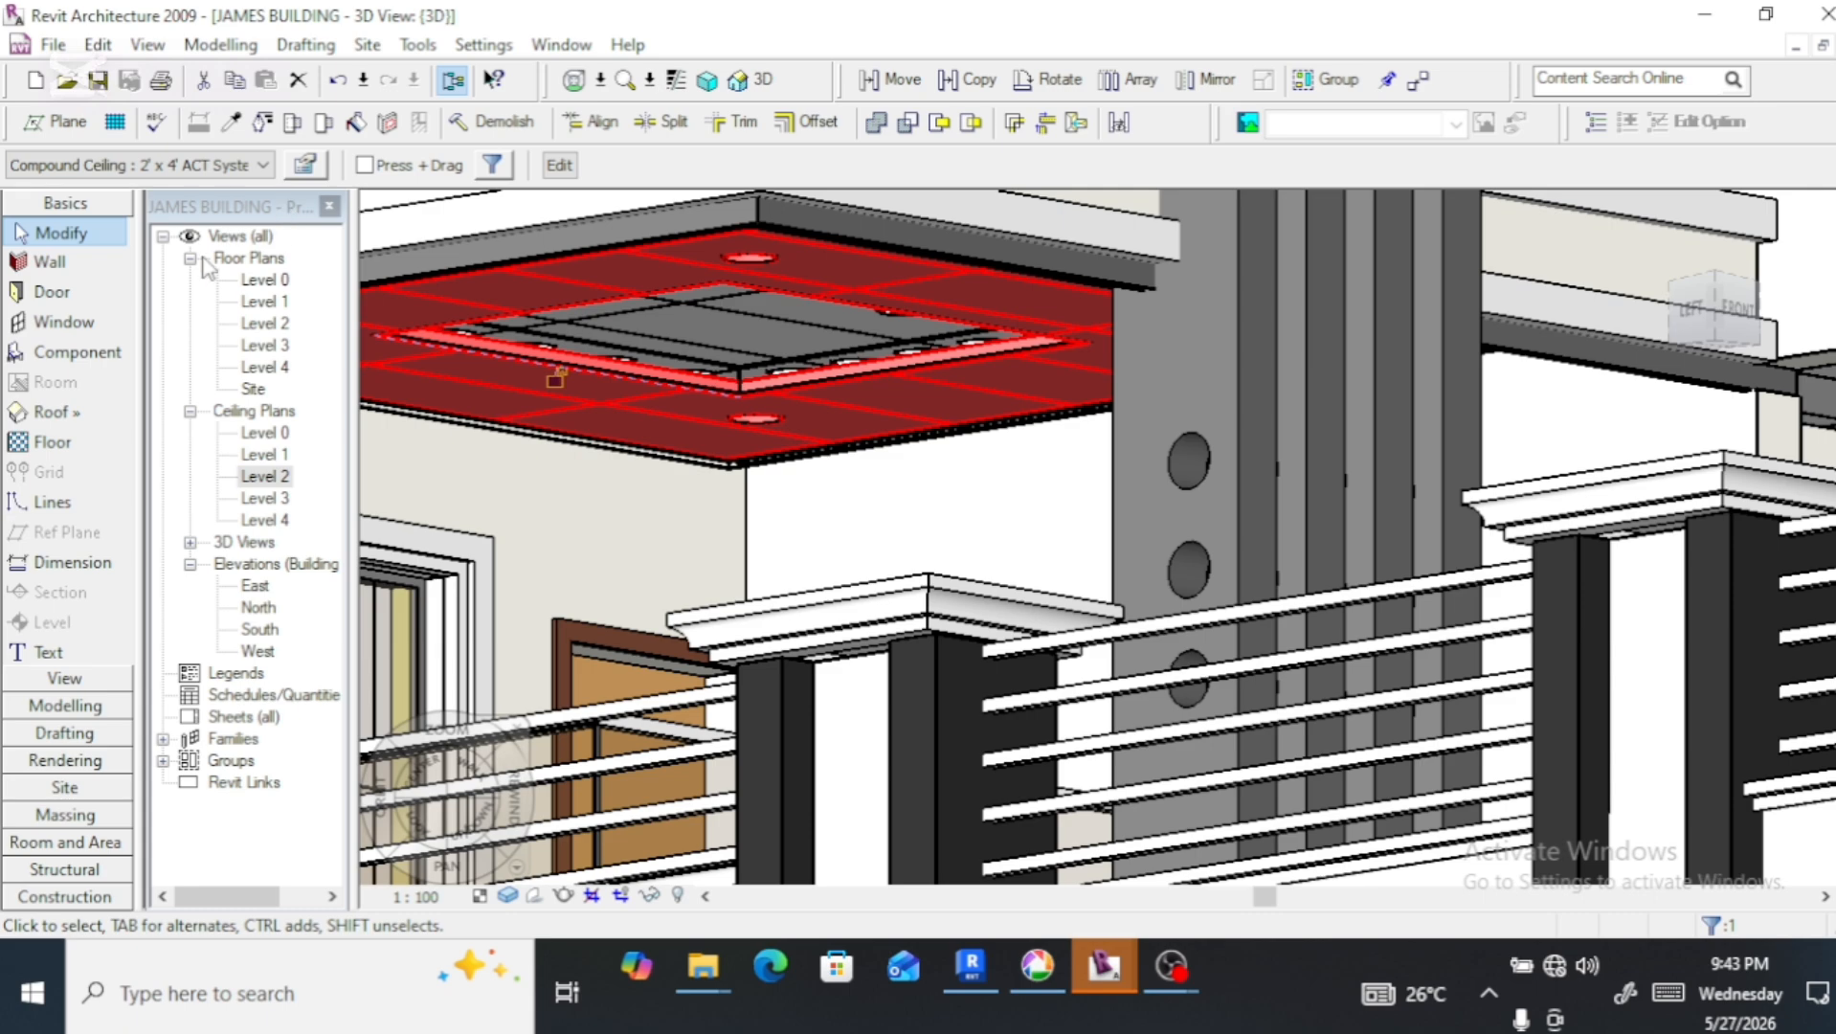
{"action": "left_click", "coordinate": [306, 166]}
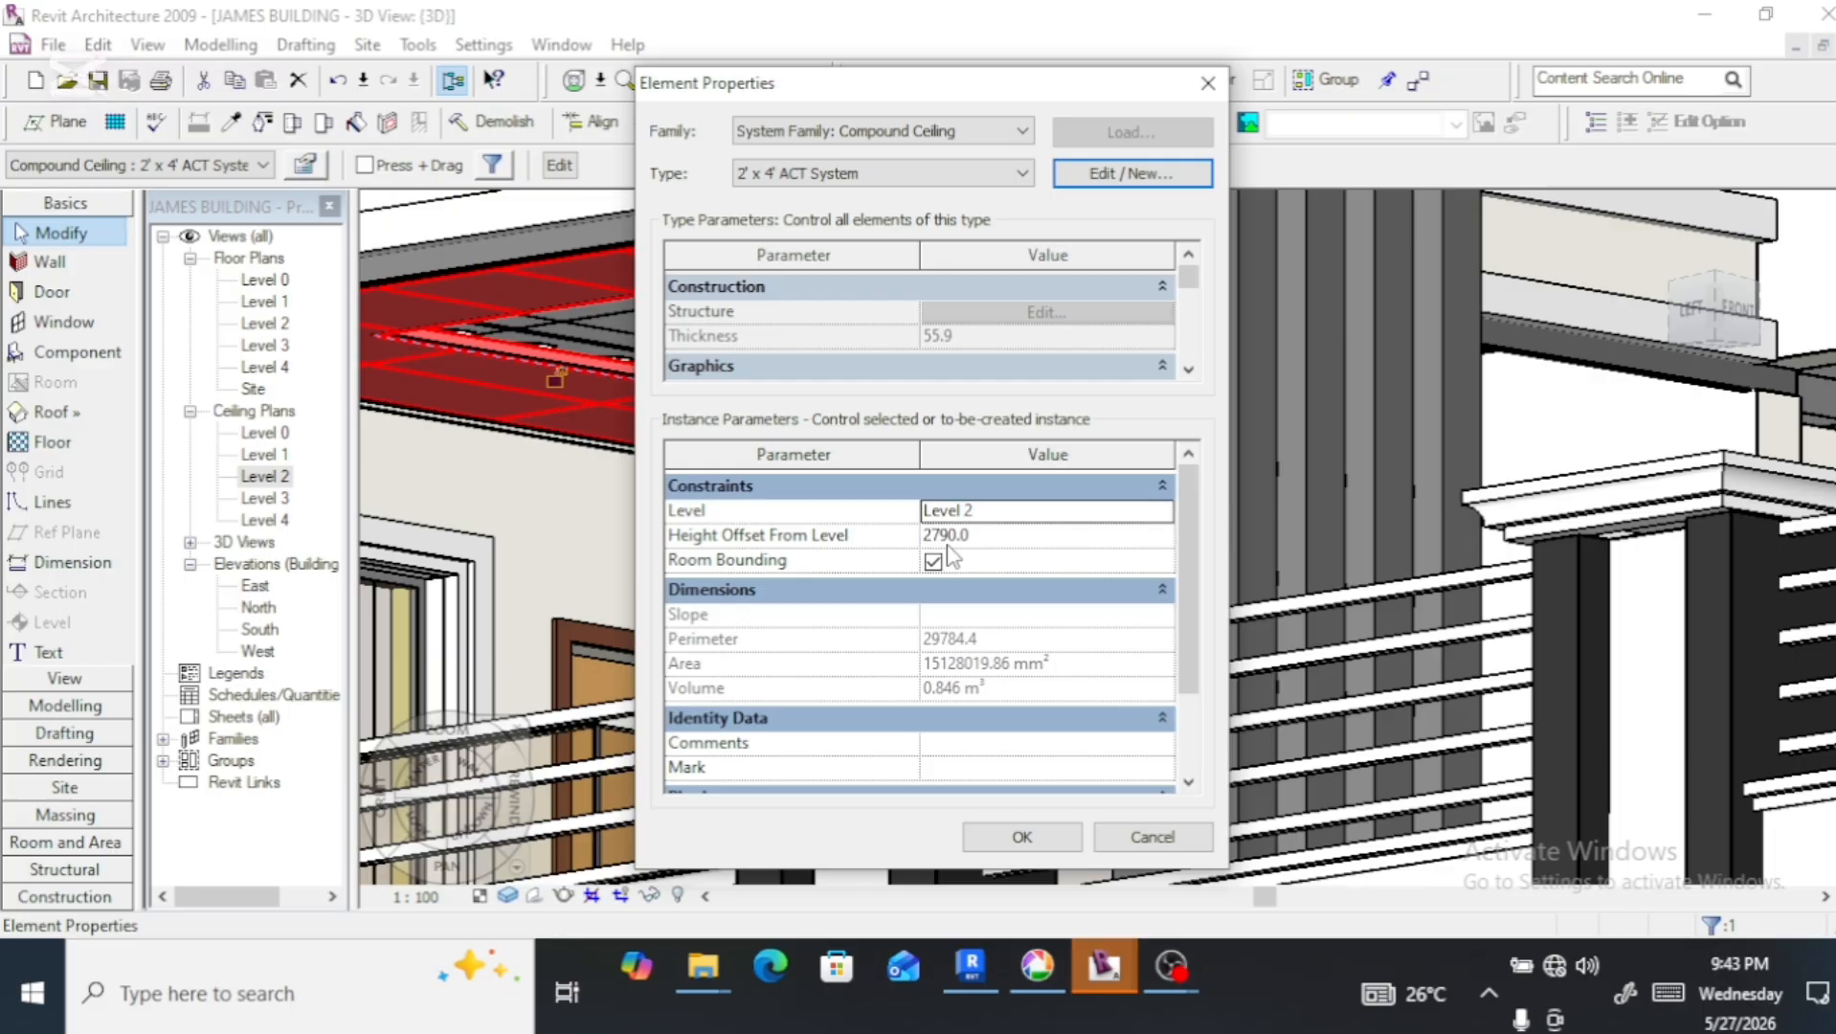
{"action": "left_click", "coordinate": [1020, 837]}
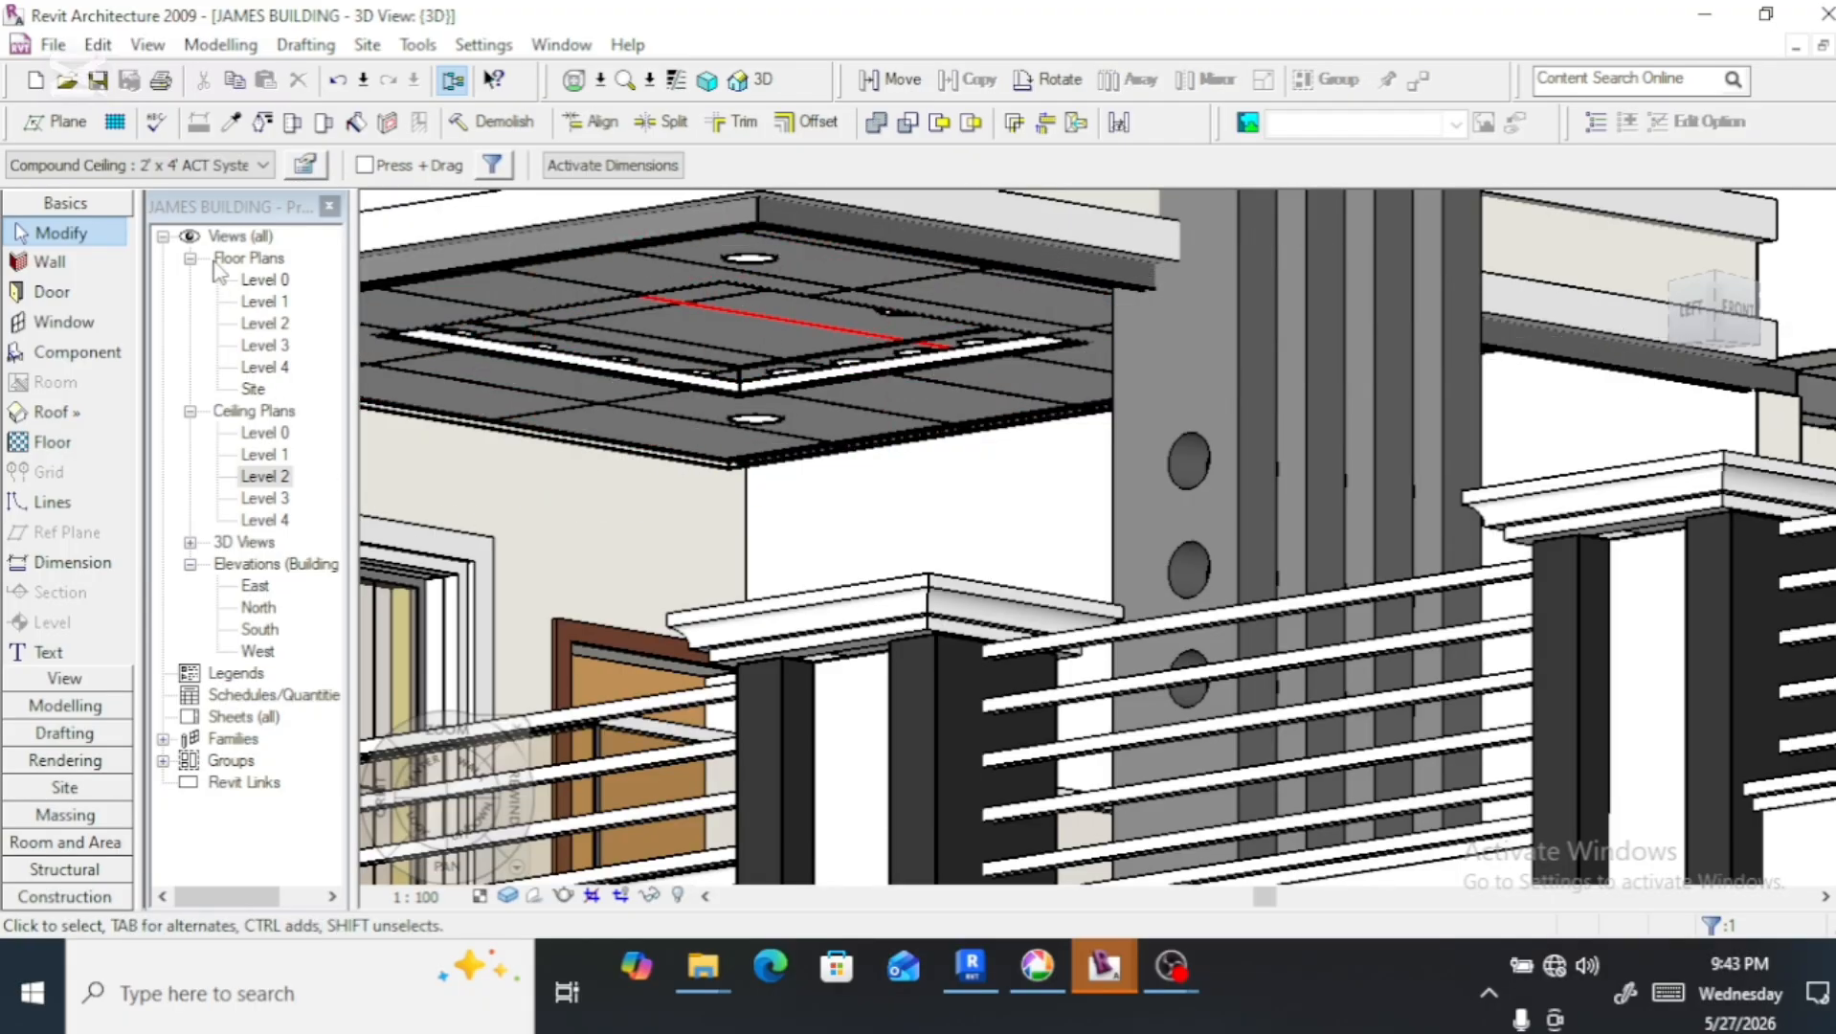
Check the height offset and layer structure of the inner ceiling within the balcony recess
{"action": "left_click", "coordinate": [305, 165]}
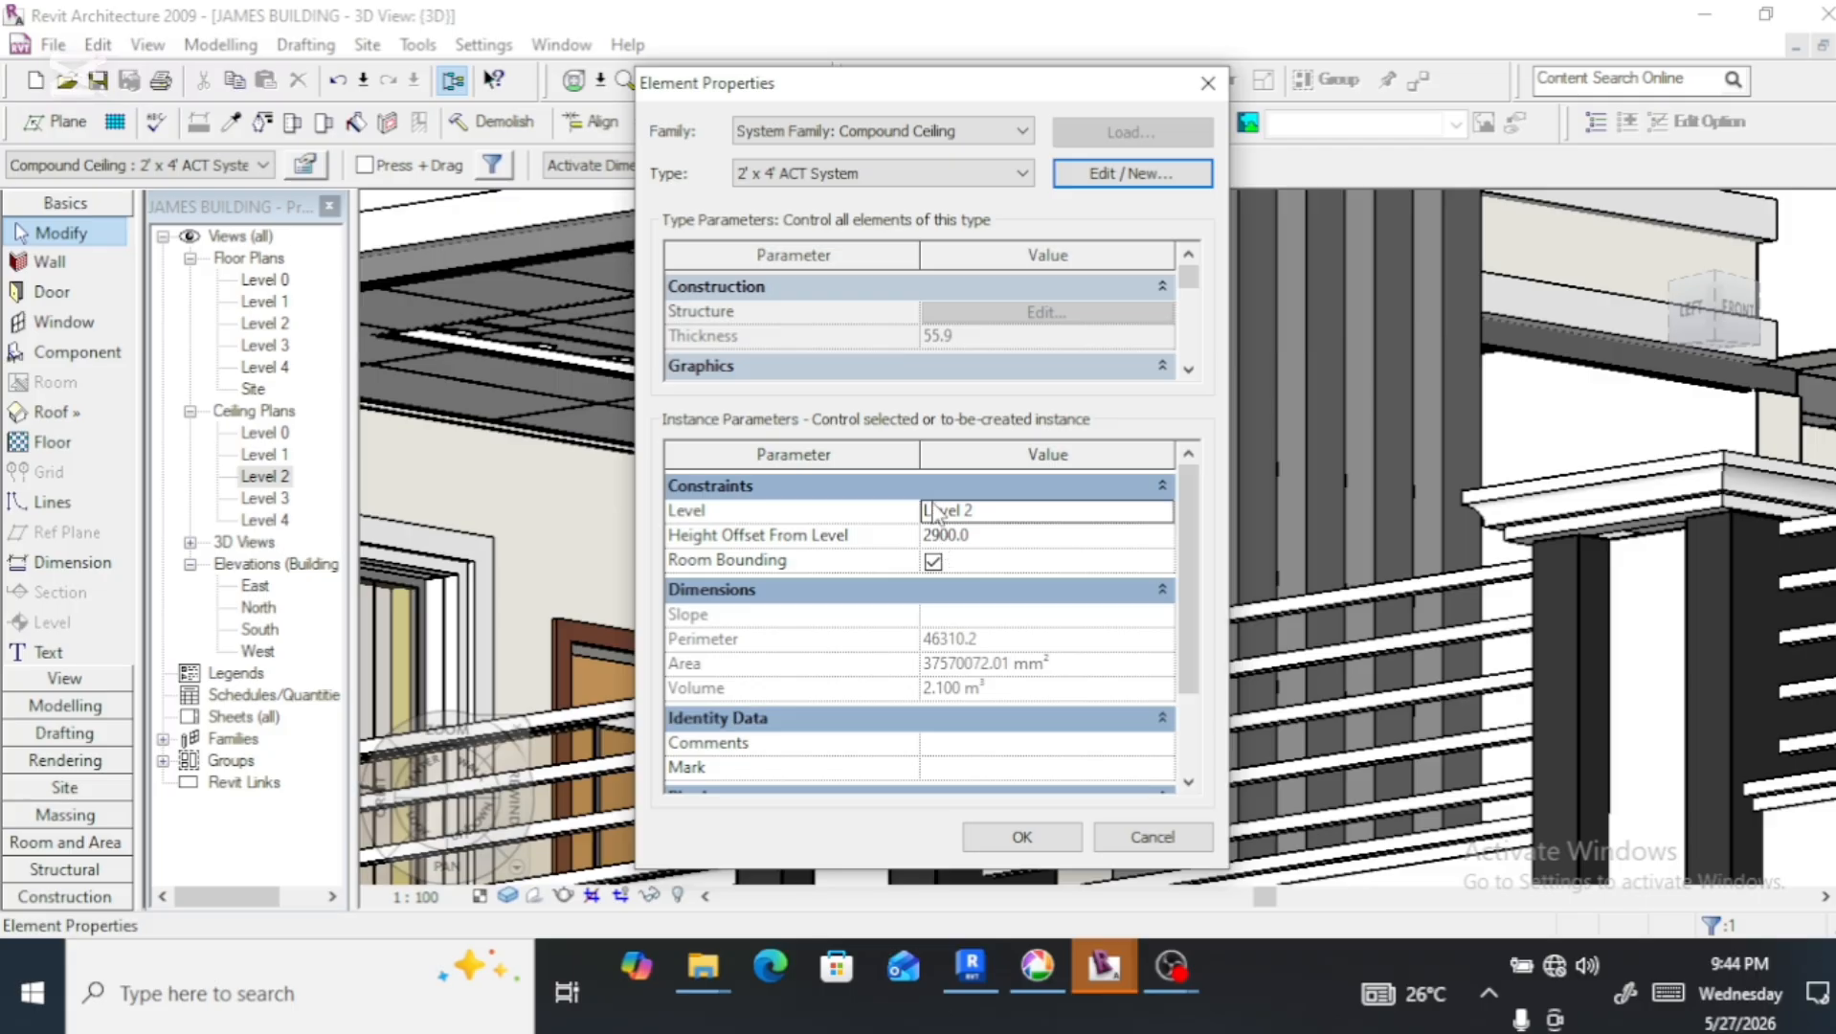
{"action": "left_click", "coordinate": [1106, 180]}
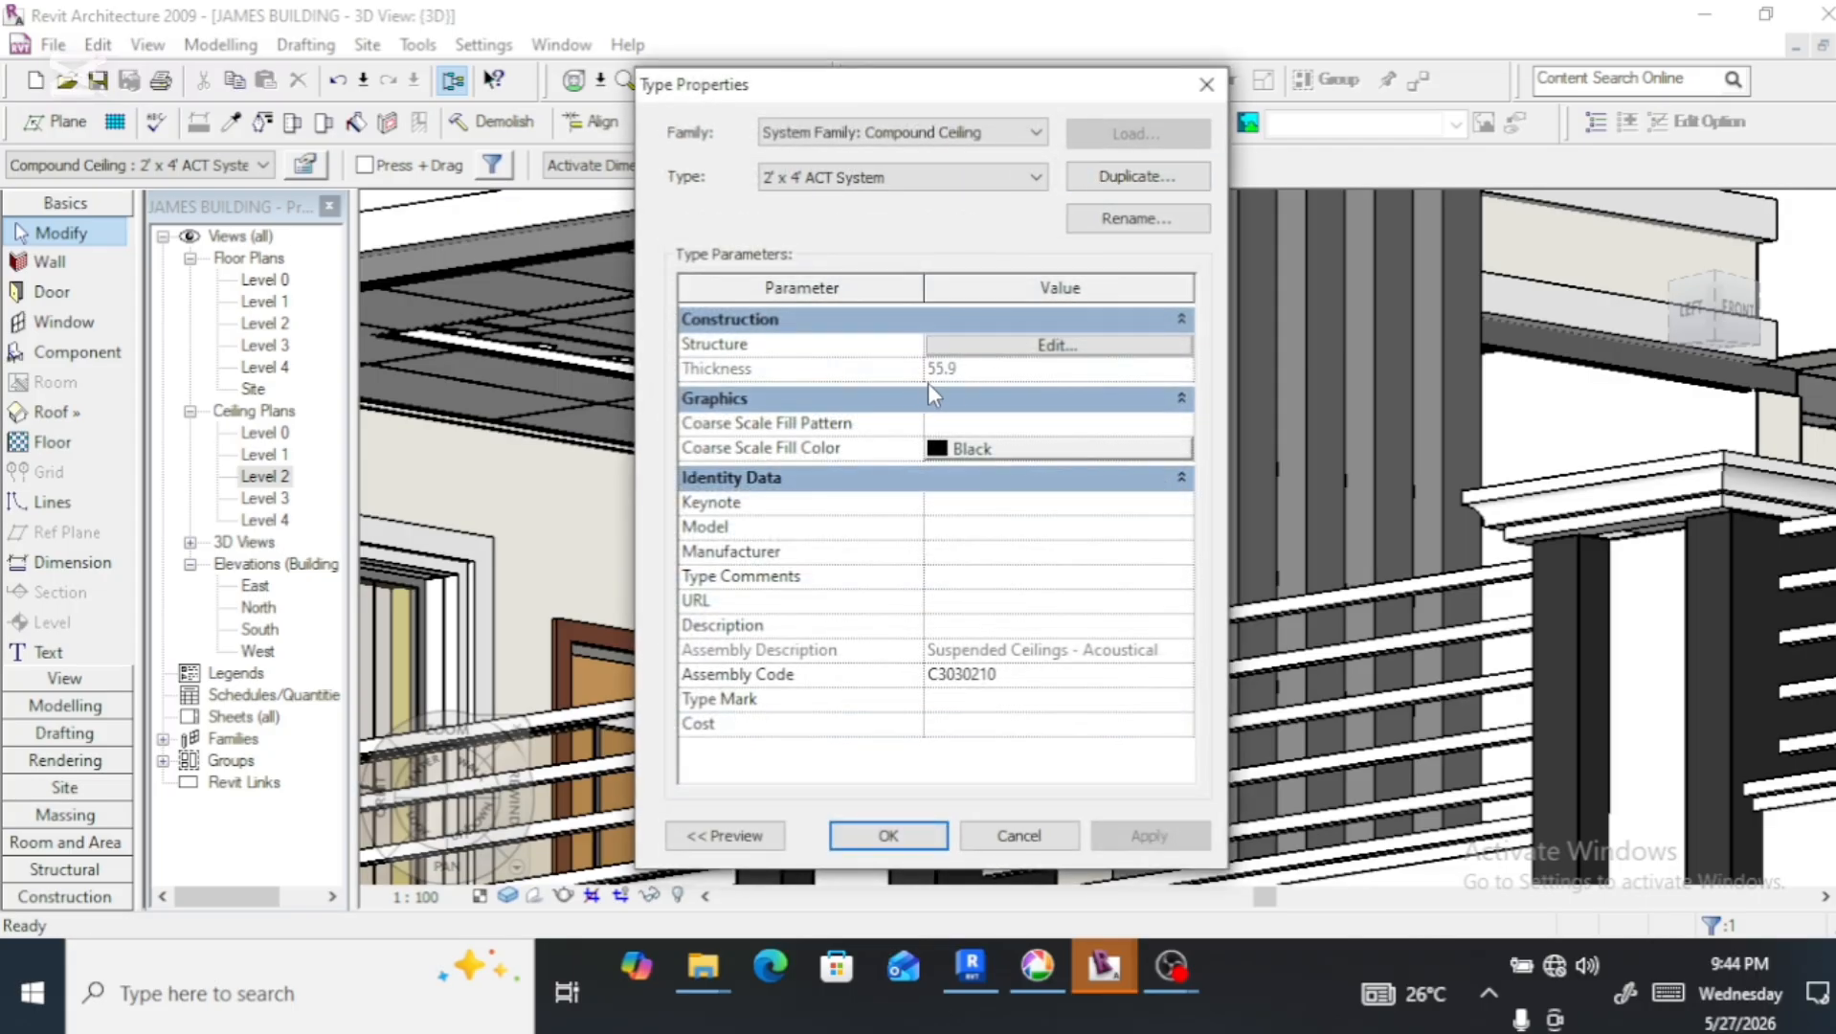
{"action": "left_click", "coordinate": [1041, 347]}
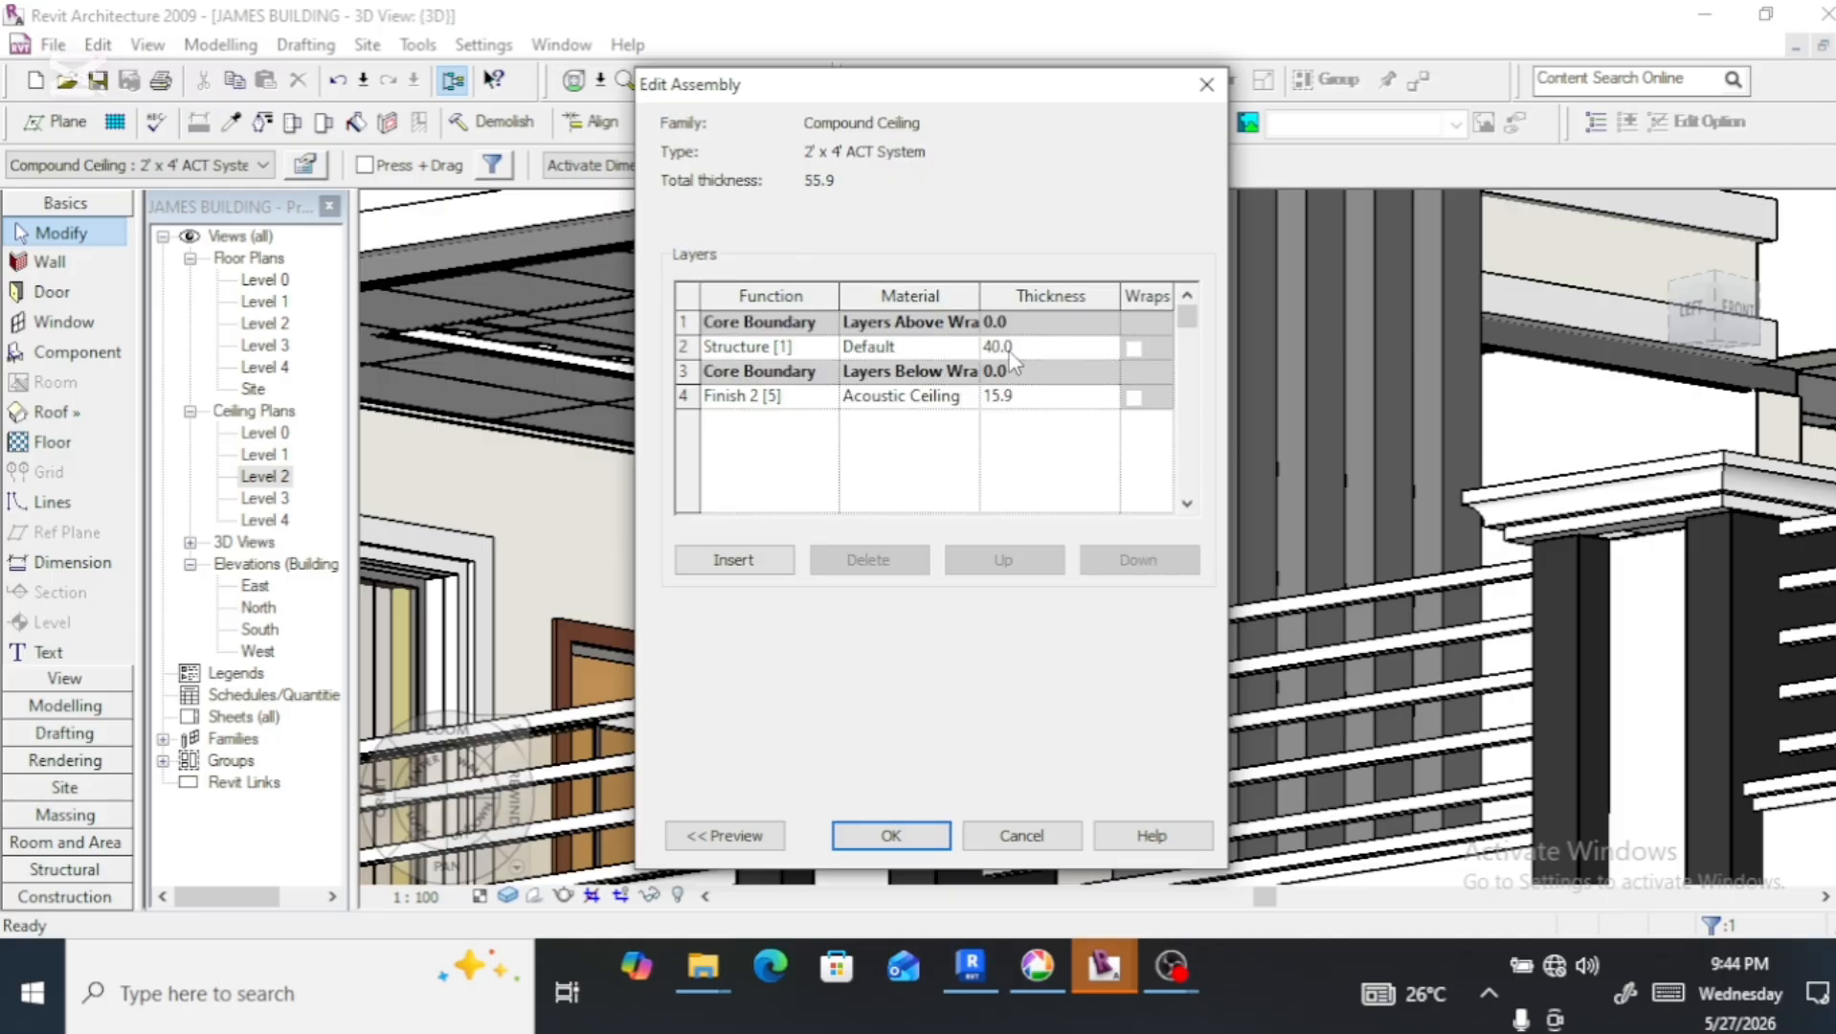
{"action": "left_click", "coordinate": [921, 832]}
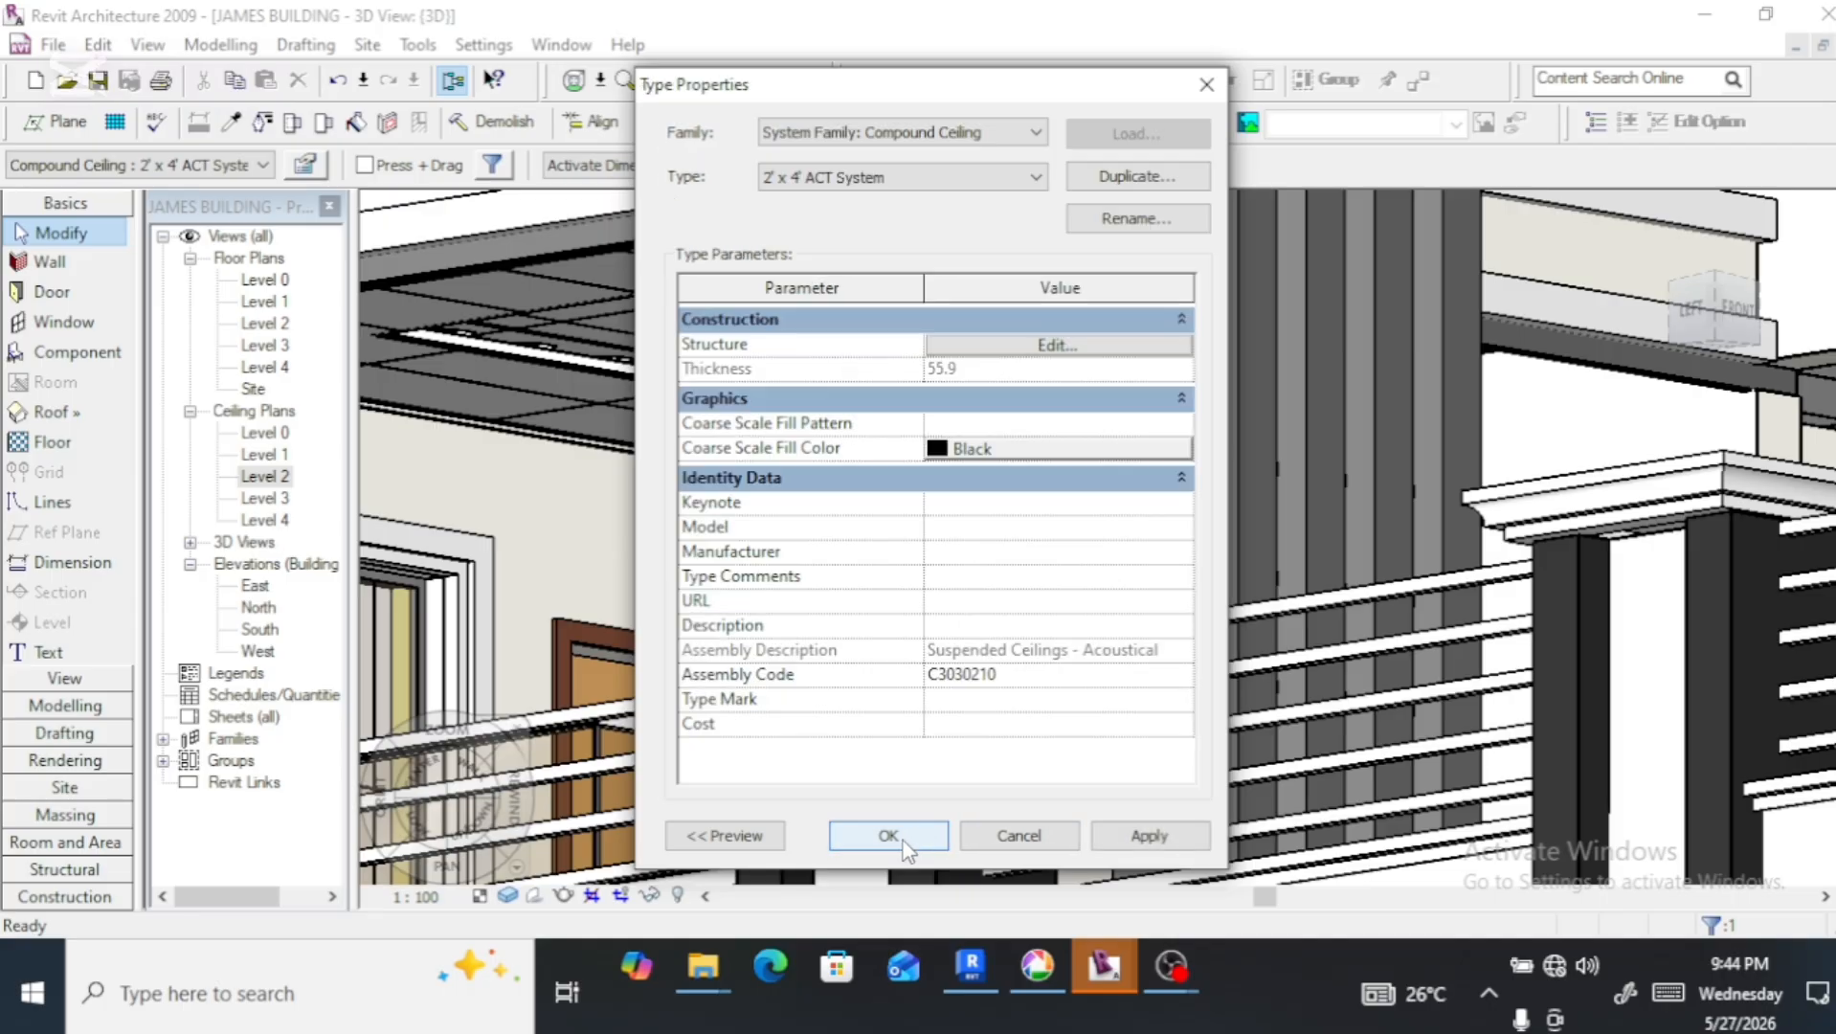
{"action": "left_click", "coordinate": [904, 842]}
{"action": "left_click", "coordinate": [1004, 833]}
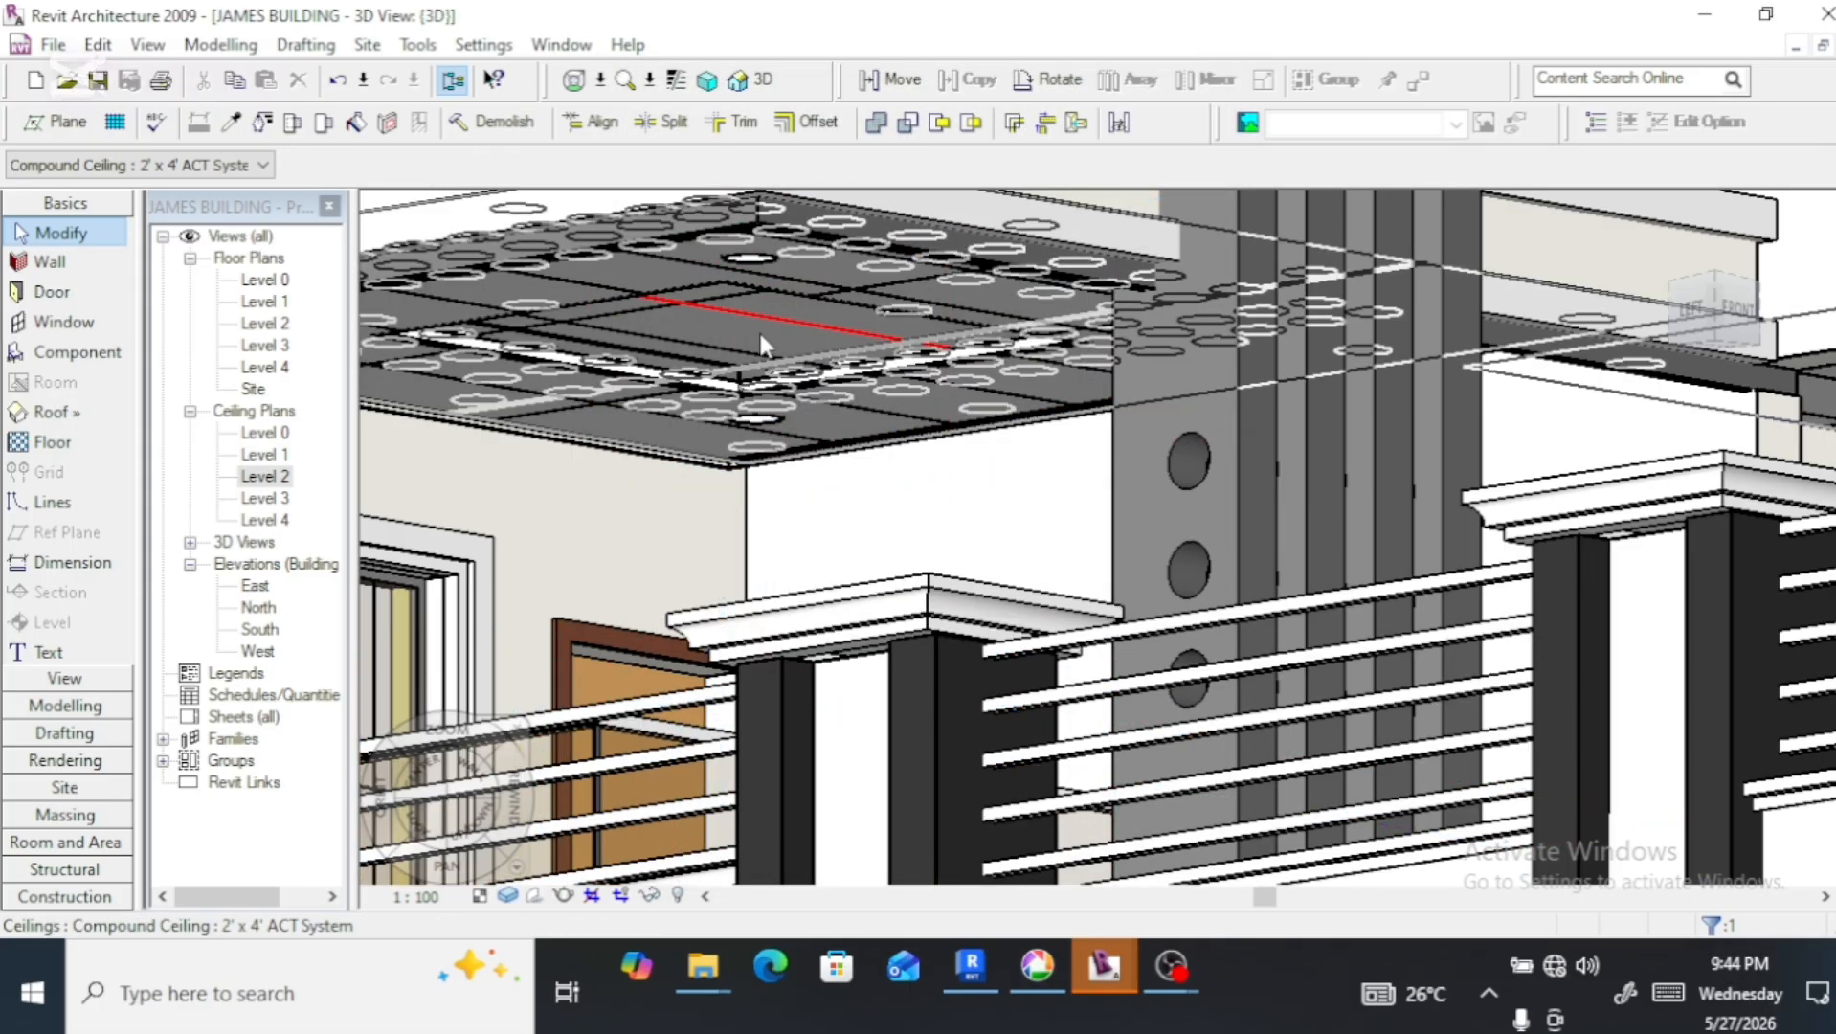
Review the inner recess ceiling's height offset from Level 2 once more in its instance properties
{"action": "left_click", "coordinate": [770, 373]}
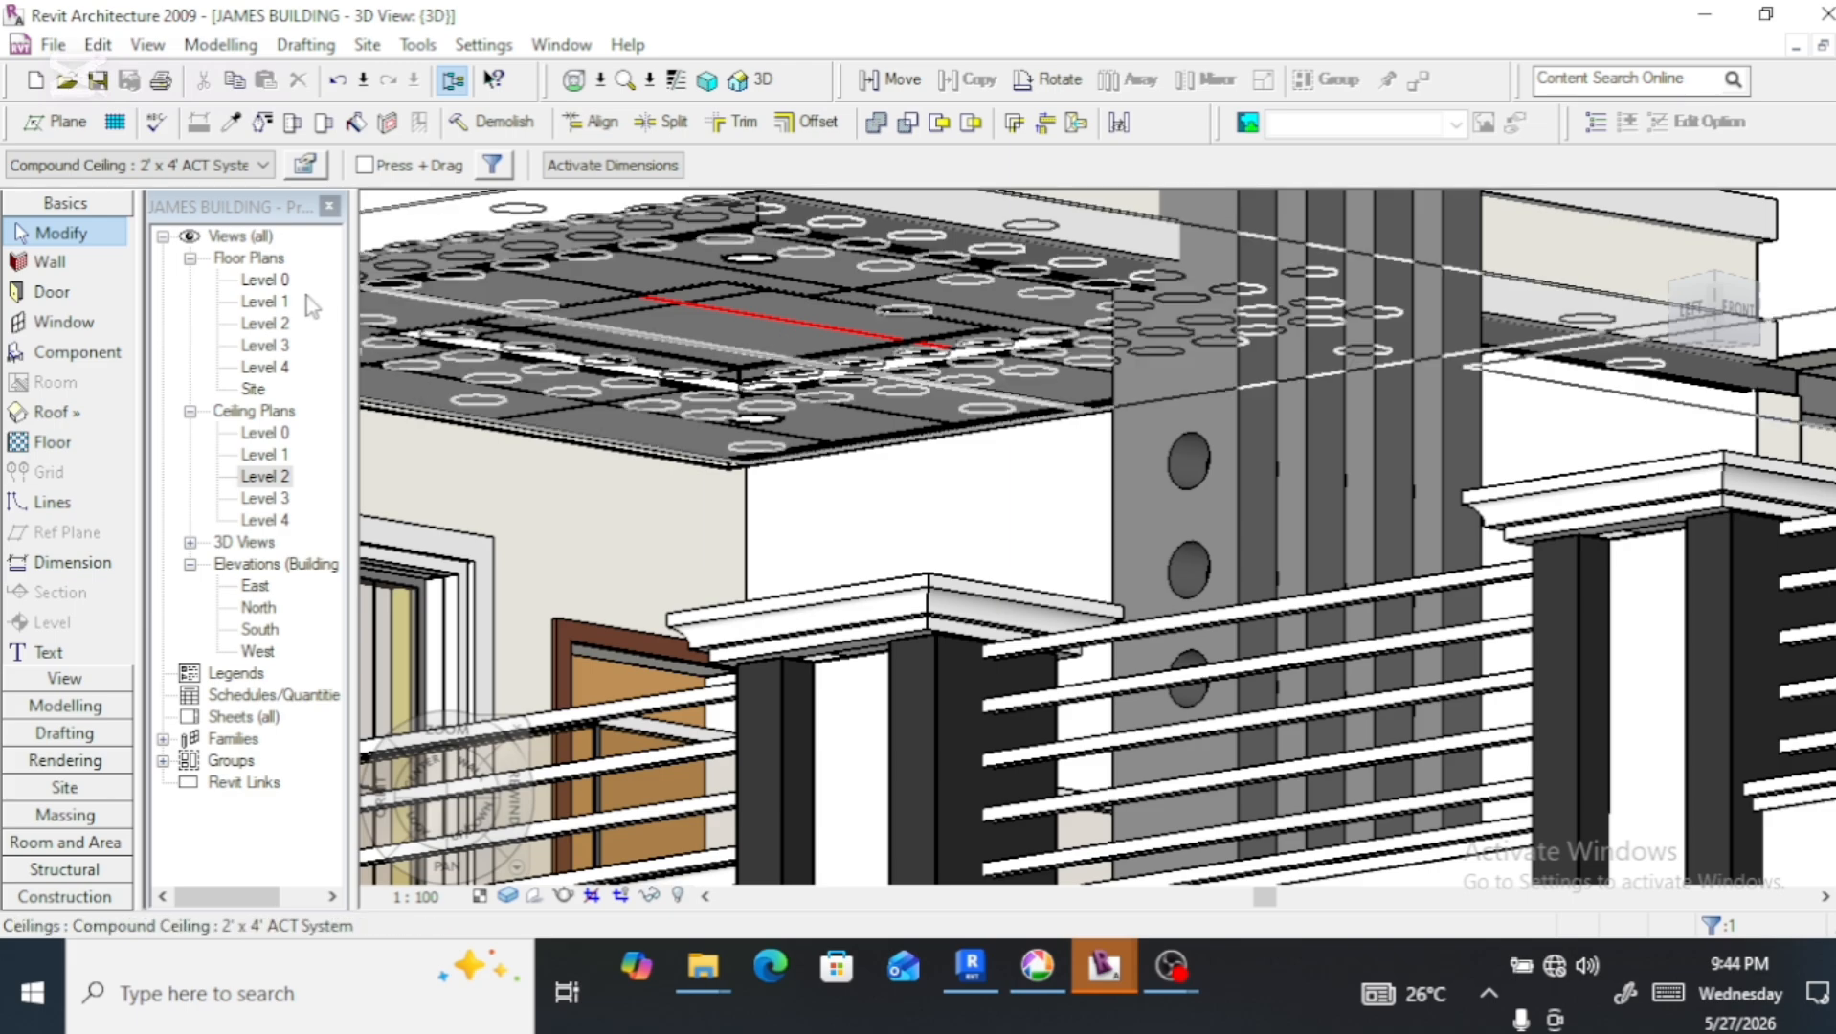
{"action": "left_click", "coordinate": [304, 165]}
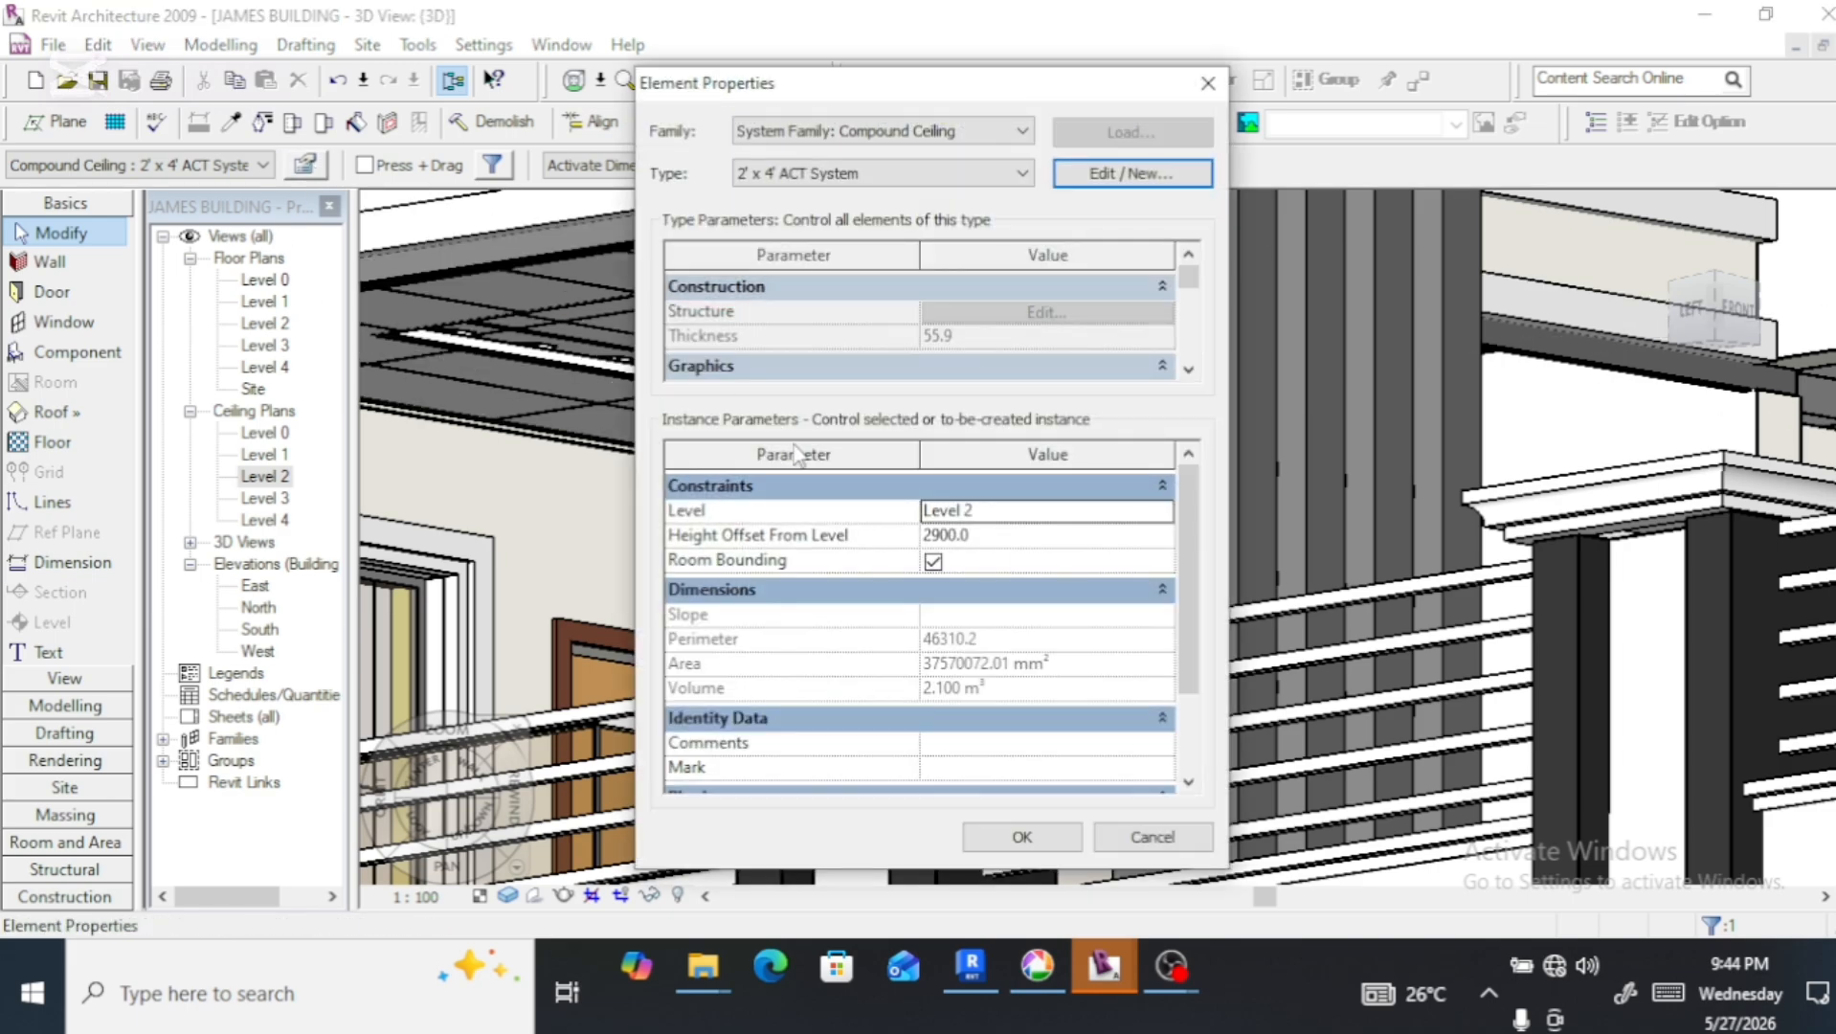
{"action": "left_click", "coordinate": [937, 551]}
{"action": "left_click", "coordinate": [936, 557]}
{"action": "left_click", "coordinate": [934, 559]}
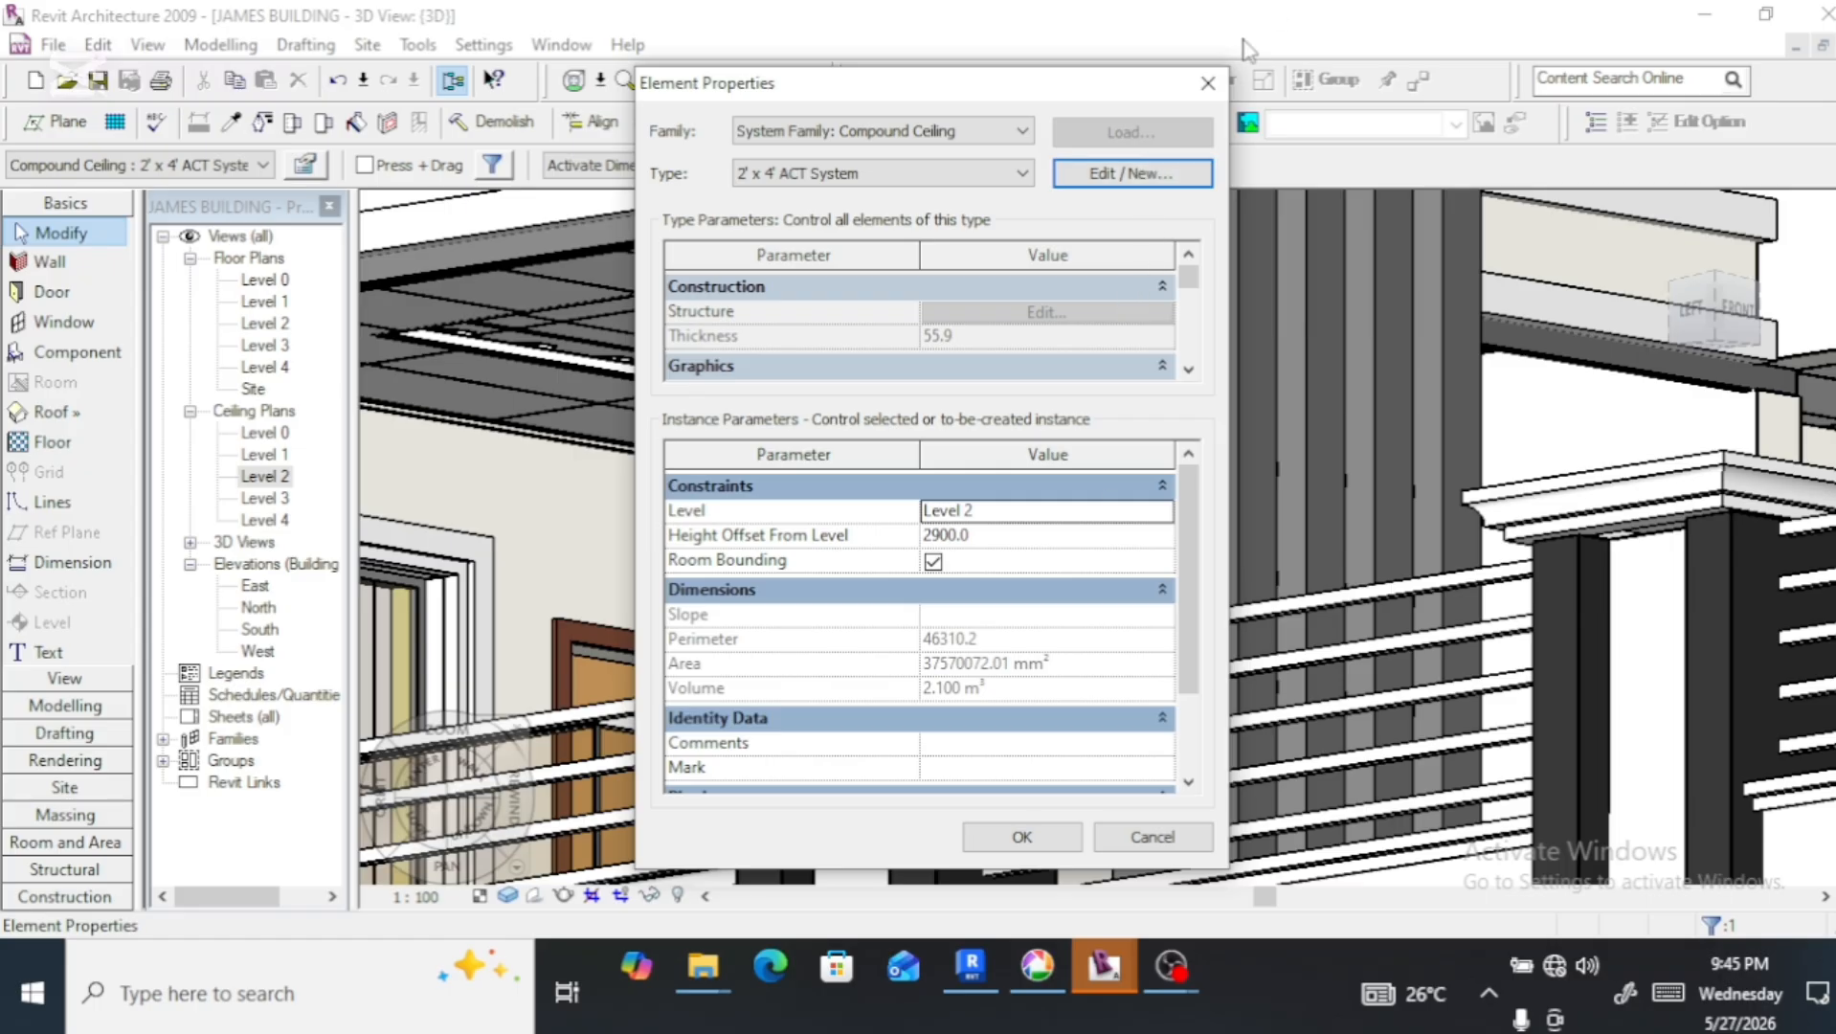
{"action": "left_click", "coordinate": [1022, 835]}
{"action": "left_click", "coordinate": [1020, 823]}
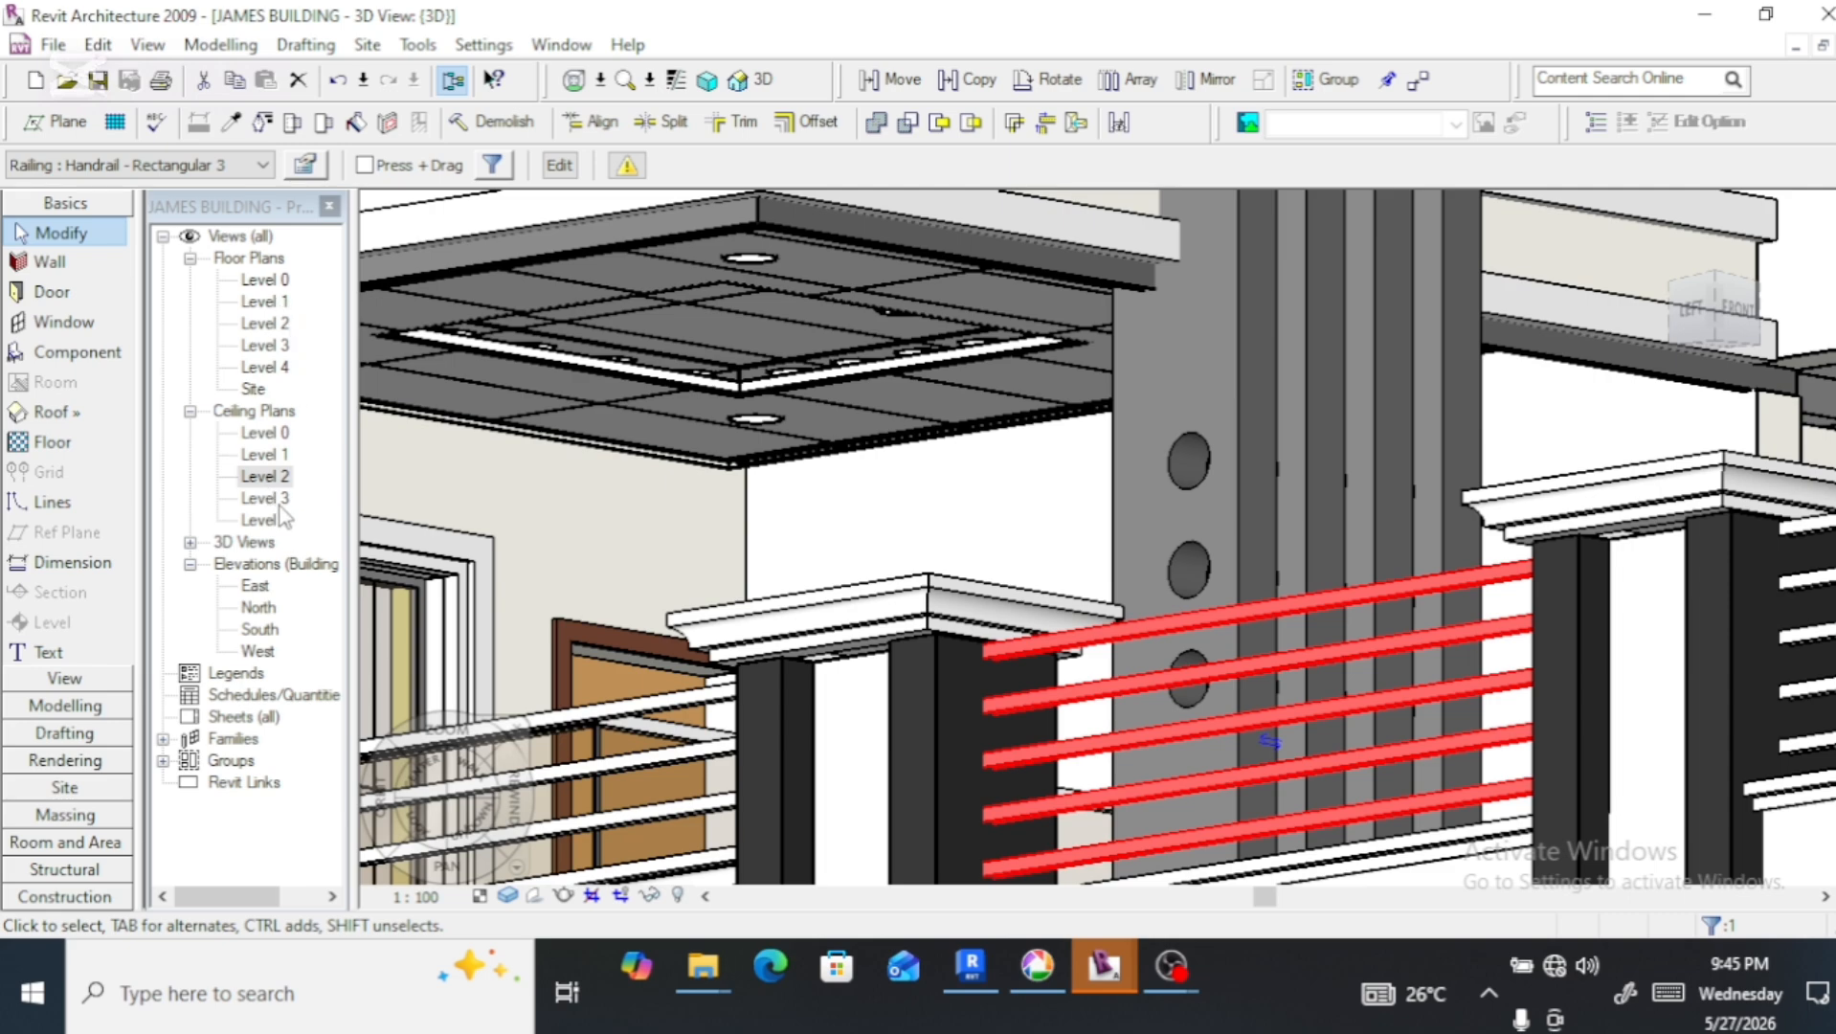
In the Level 2 ceiling plan, give the four walls around the central rectangle a base offset of 2830 and an unconnected height of 30
{"action": "double_click", "coordinate": [265, 478]}
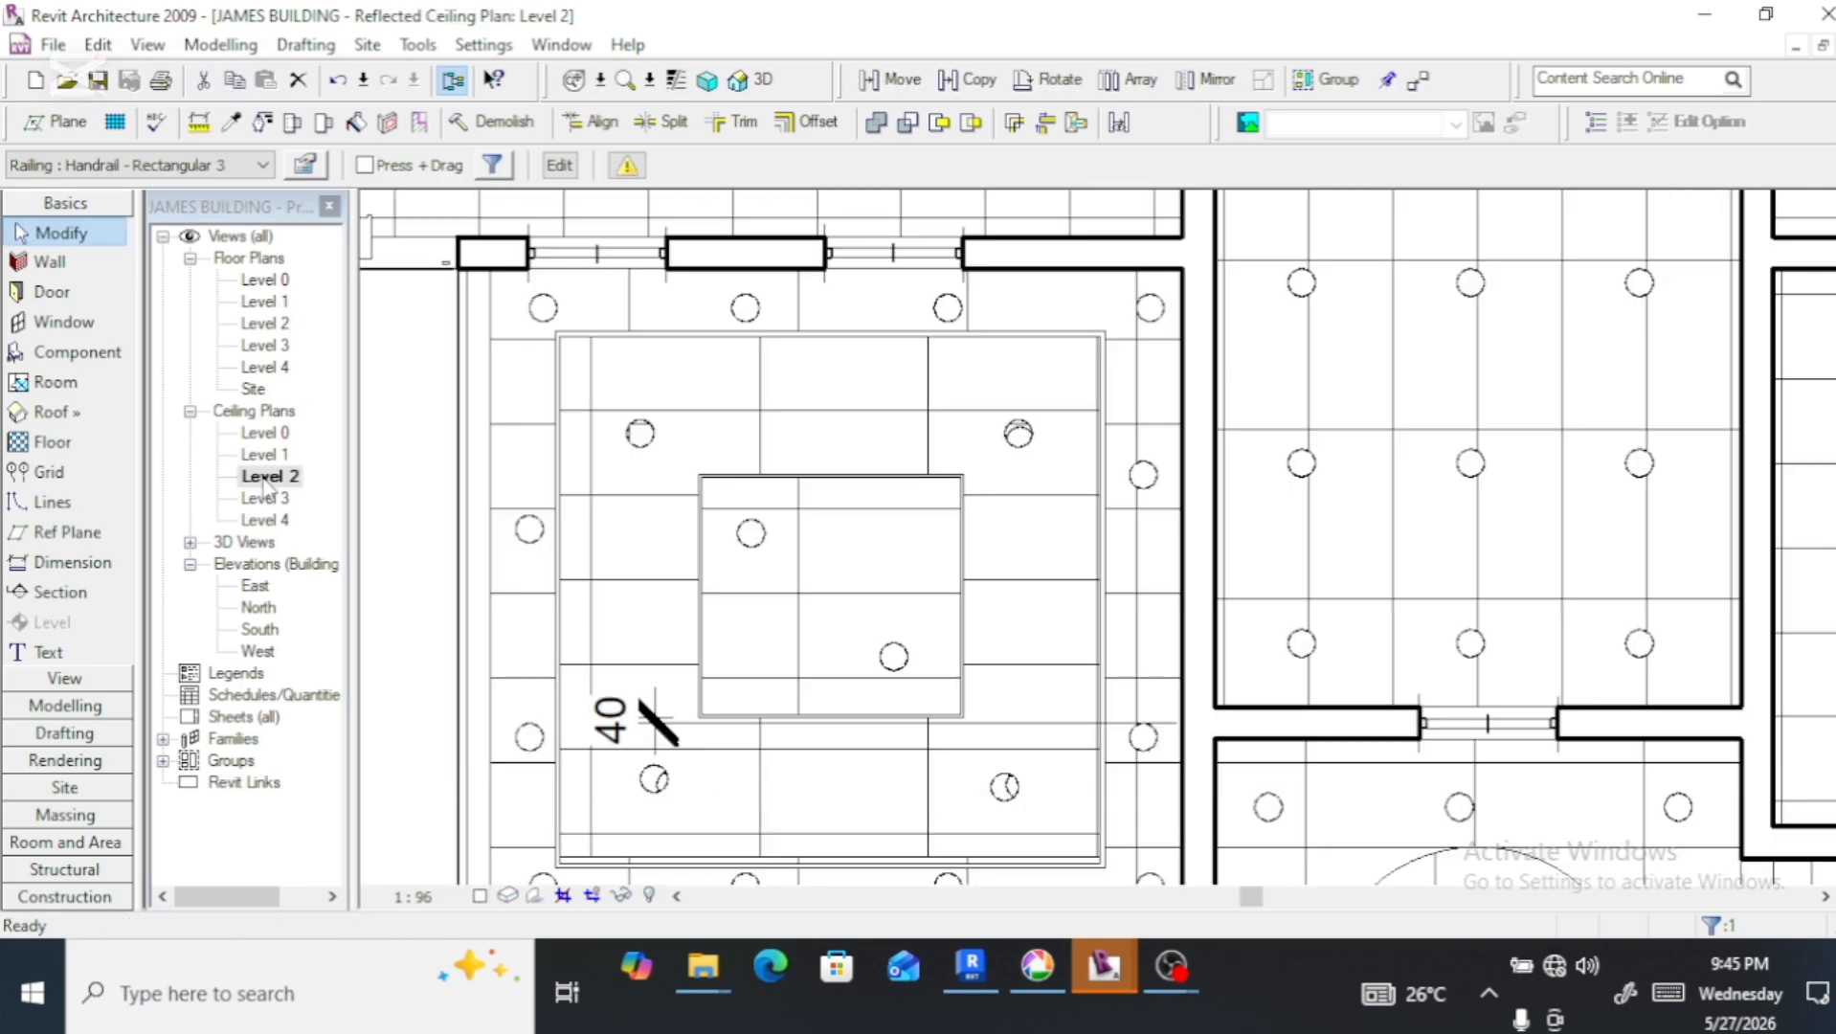
{"action": "left_click", "coordinate": [709, 575]}
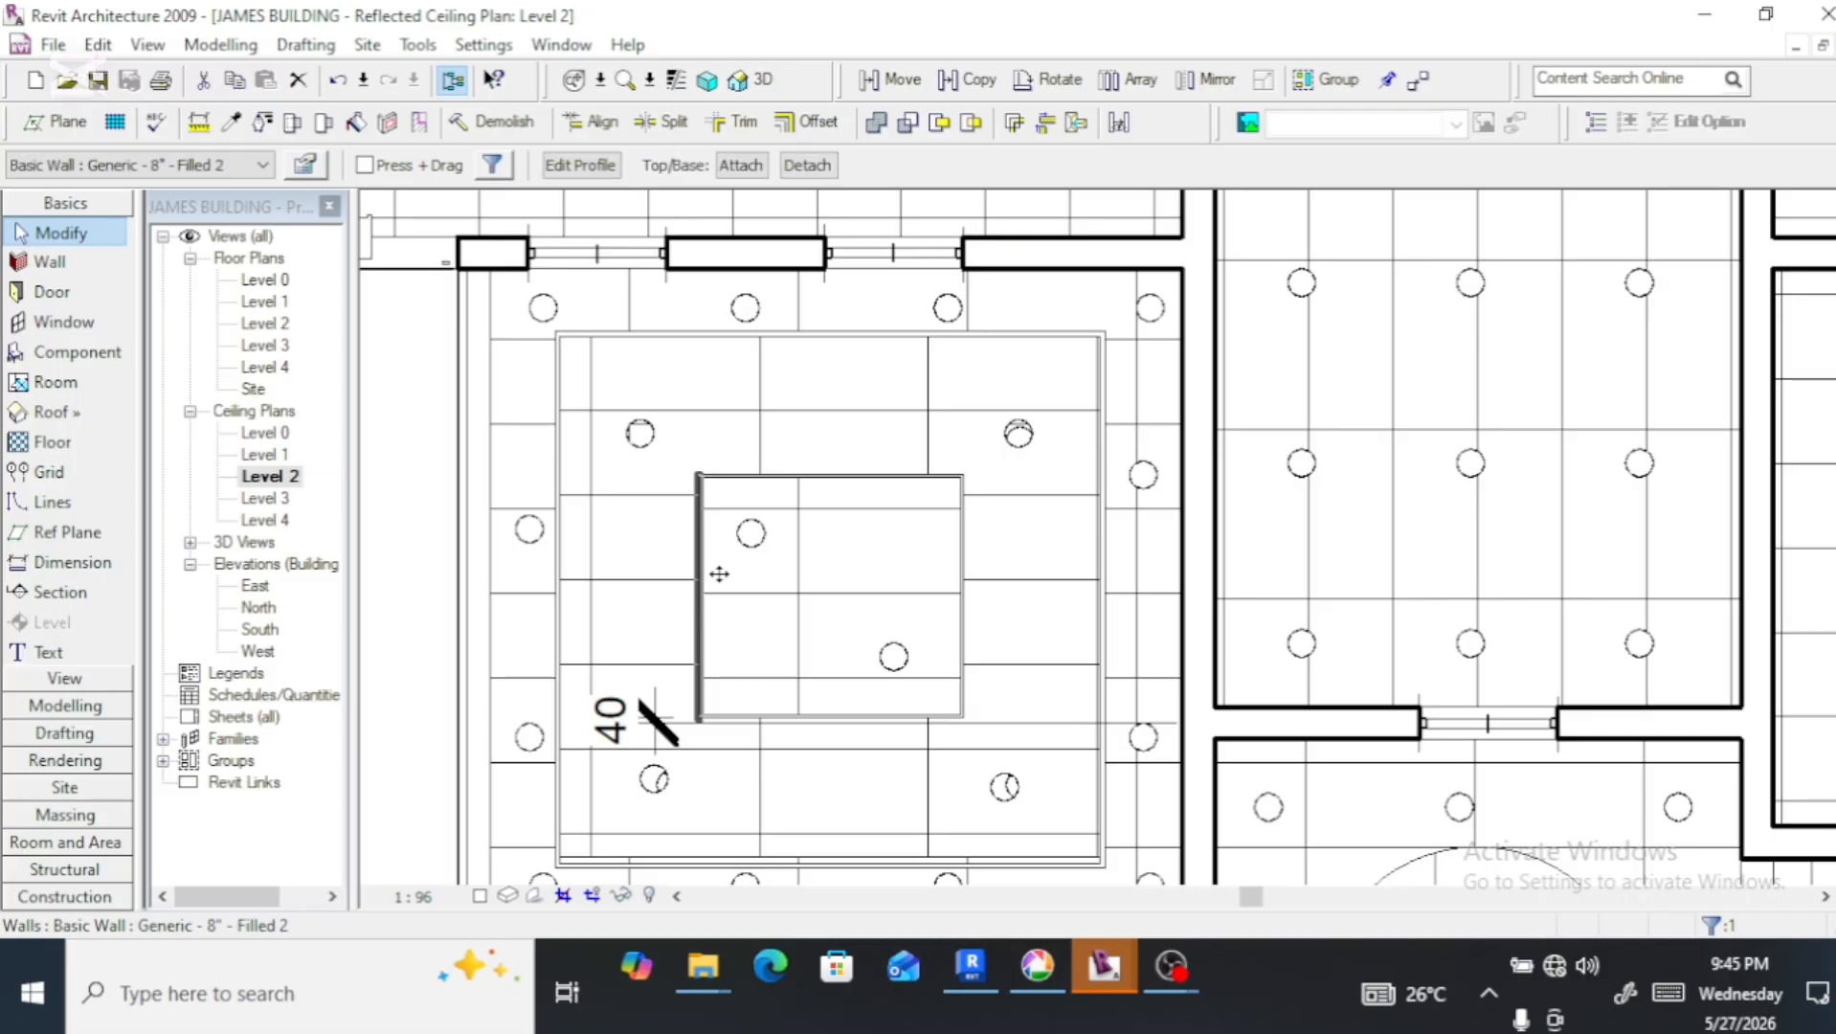
{"action": "left_click", "coordinate": [831, 477], "text": "ctrl"}
{"action": "left_click", "coordinate": [952, 536], "text": "ctrl"}
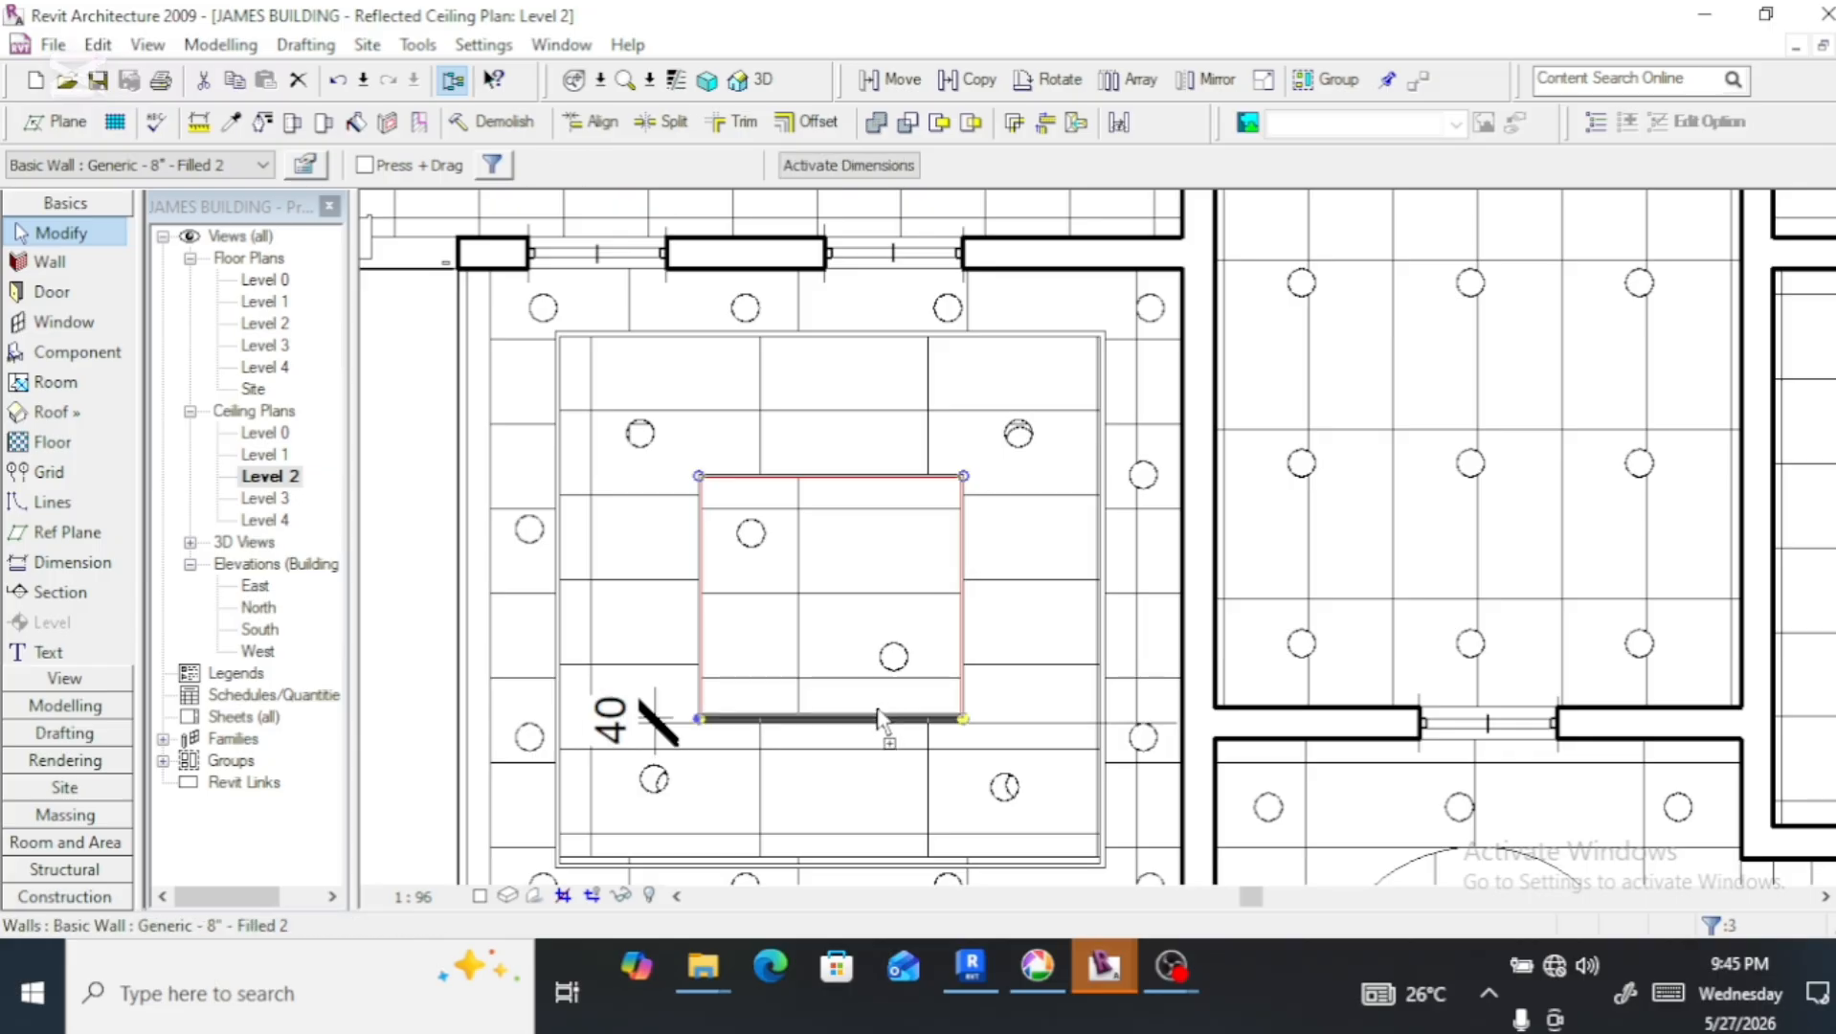
{"action": "left_click", "coordinate": [790, 717], "text": "ctrl"}
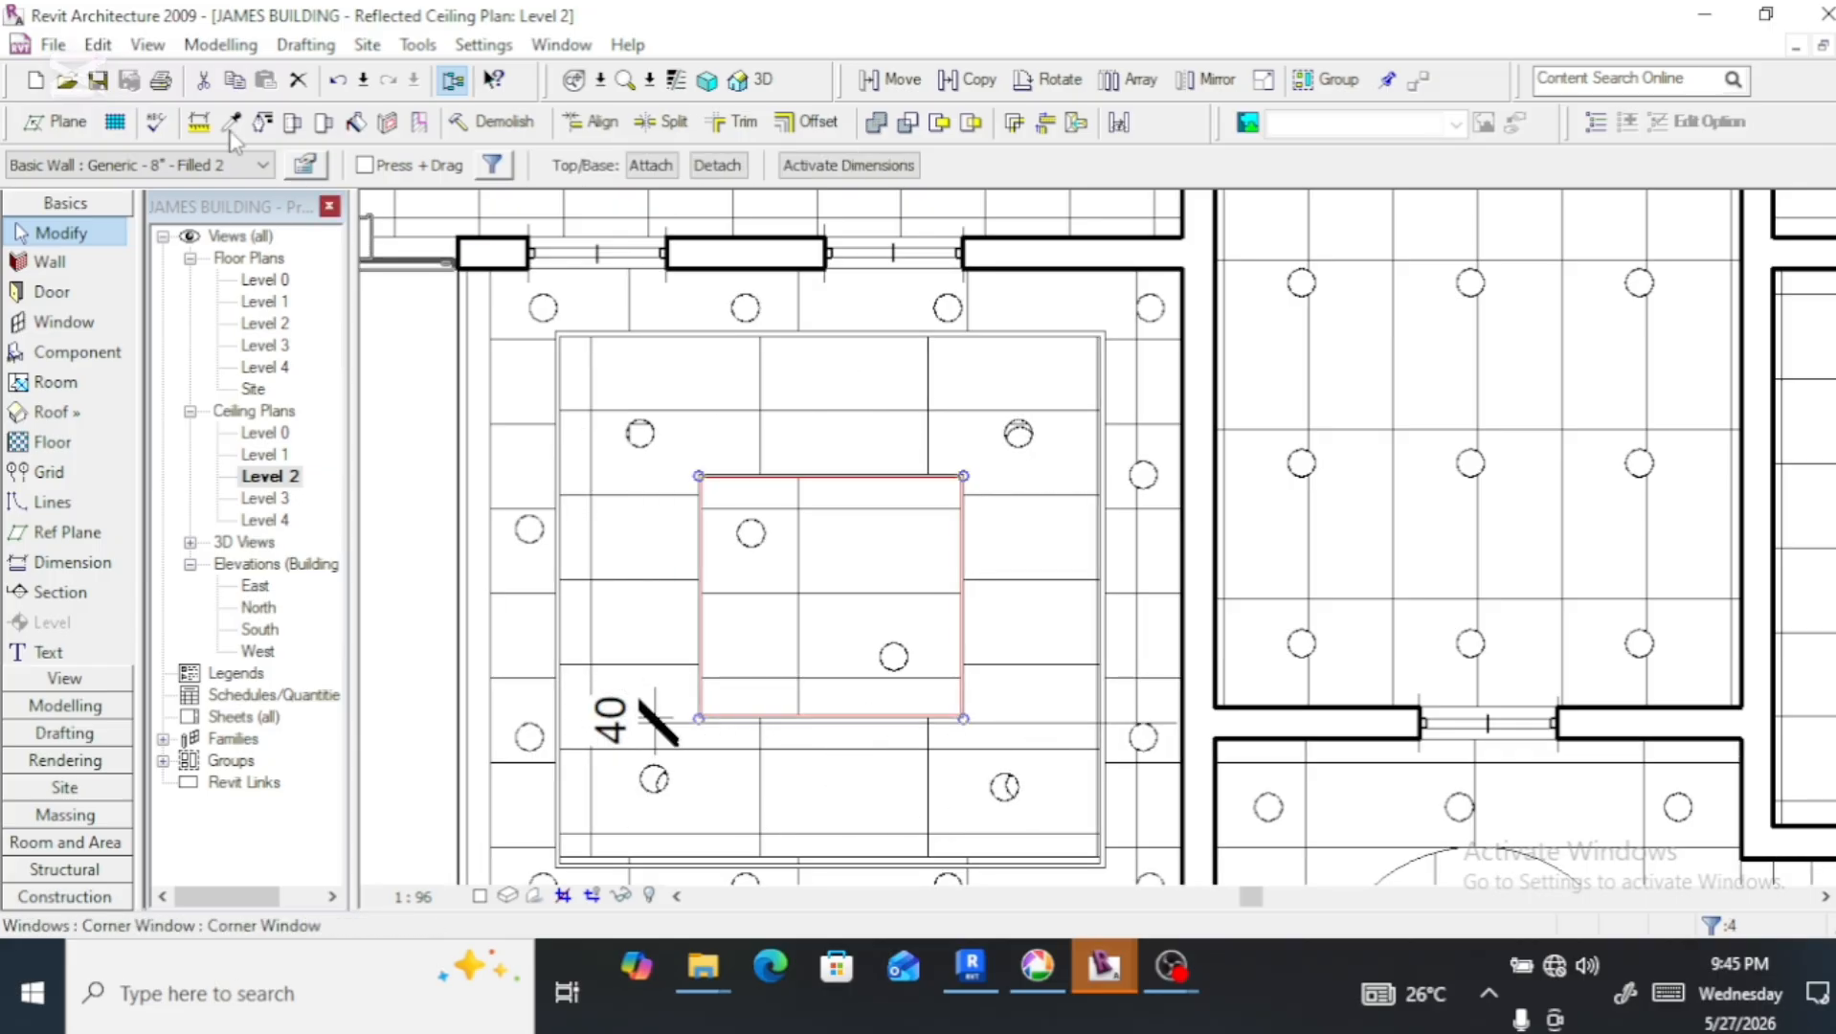
{"action": "left_click", "coordinate": [304, 169]}
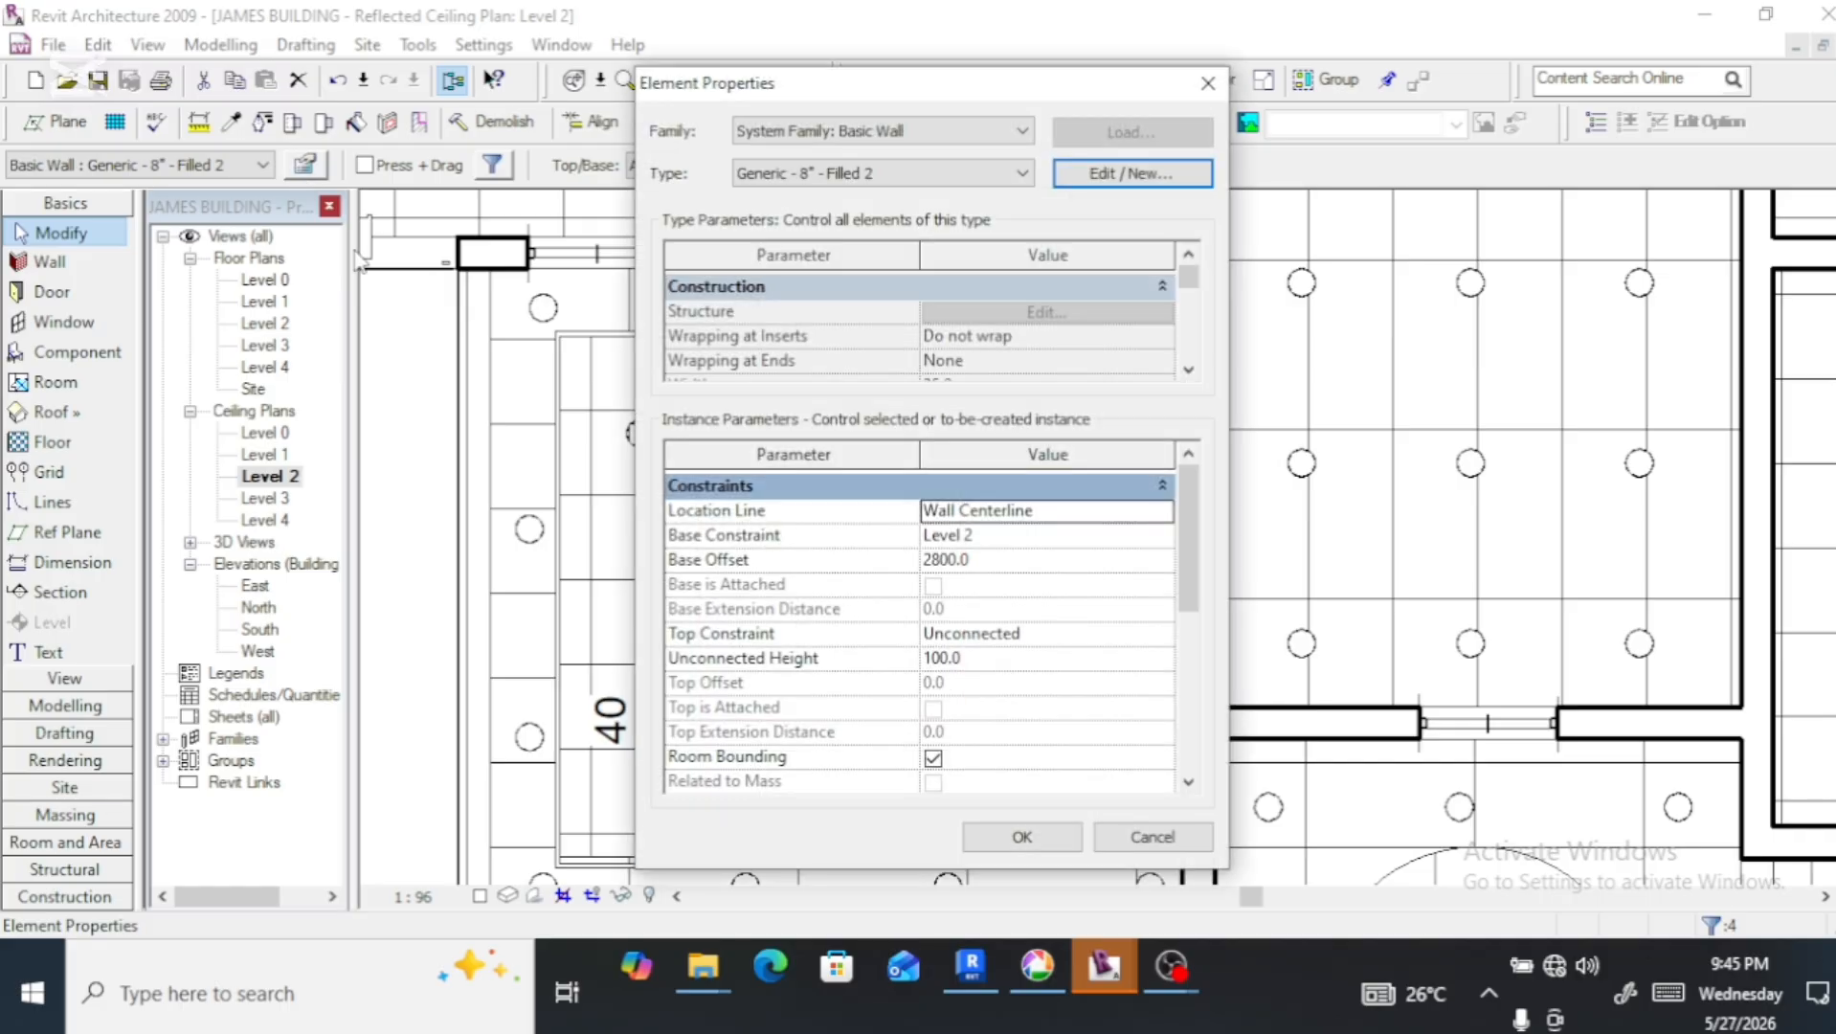
{"action": "left_click", "coordinate": [942, 563]}
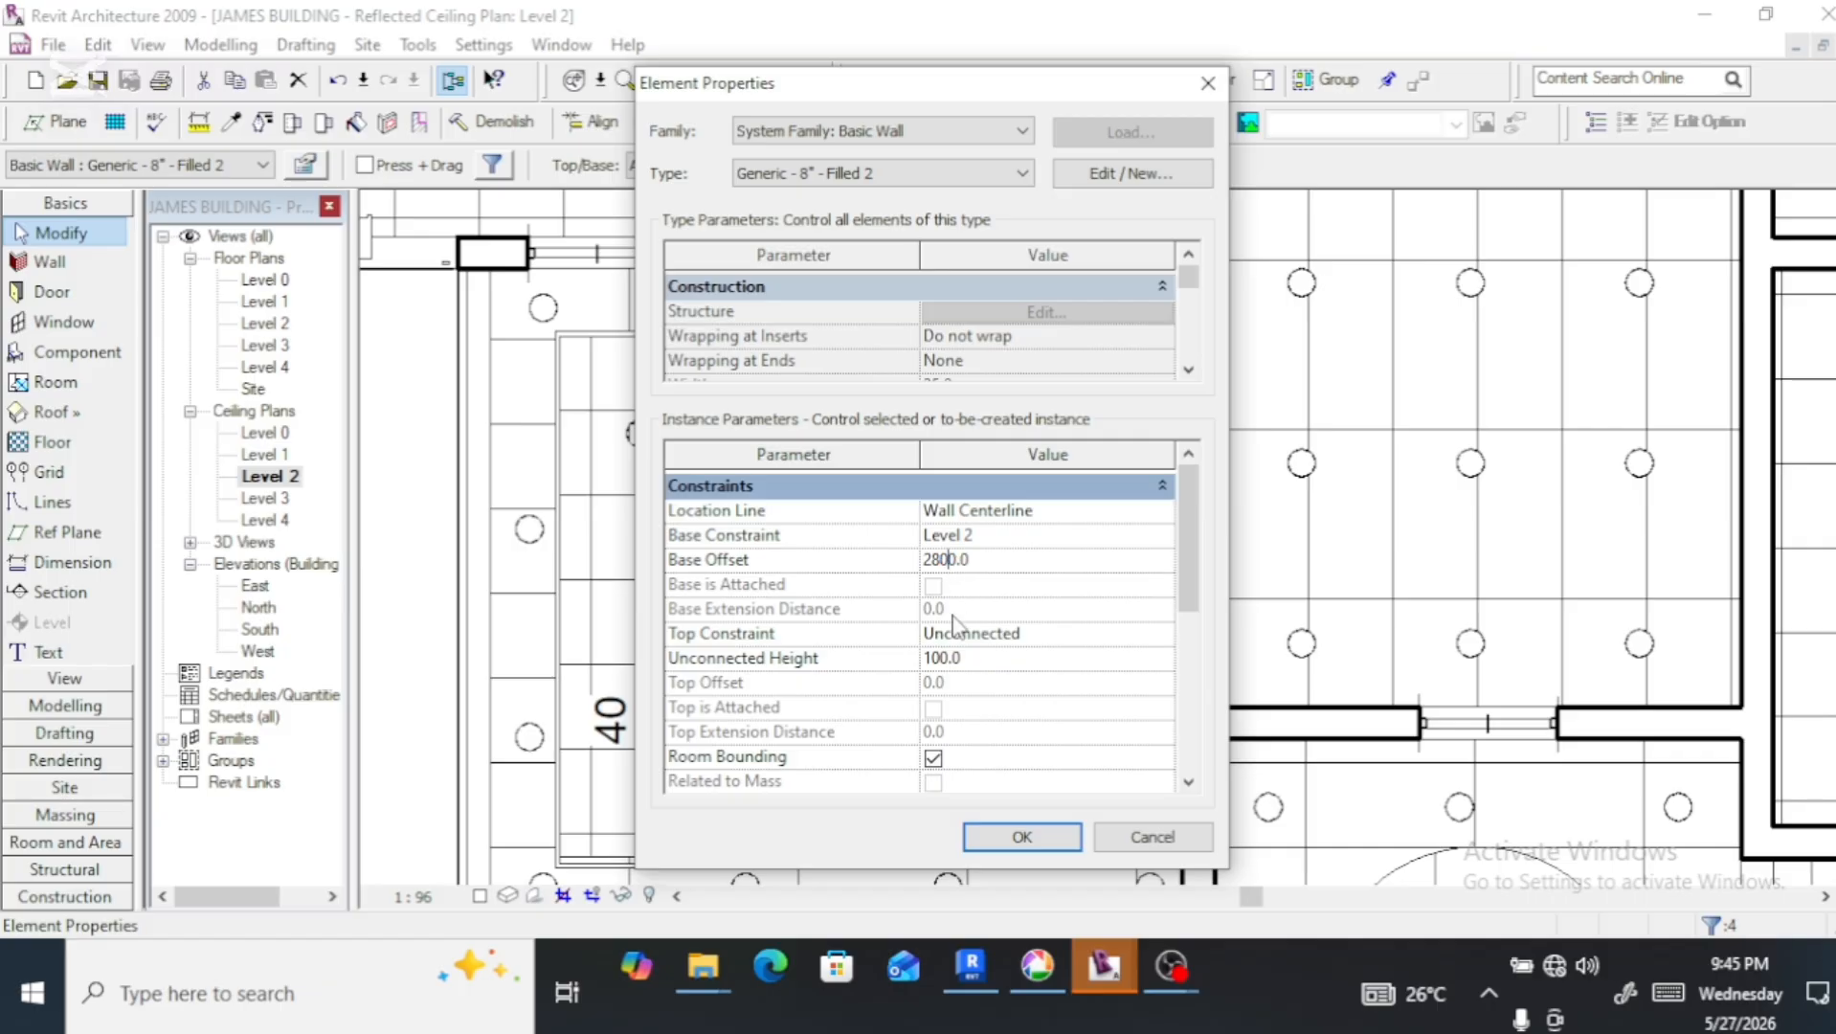
{"action": "key", "text": "BackSpace"}
{"action": "type", "text": "3"}
{"action": "key", "text": "BackSpace"}
{"action": "key", "text": "BackSpace"}
{"action": "type", "text": "3"}
{"action": "left_click", "coordinate": [1005, 839]}
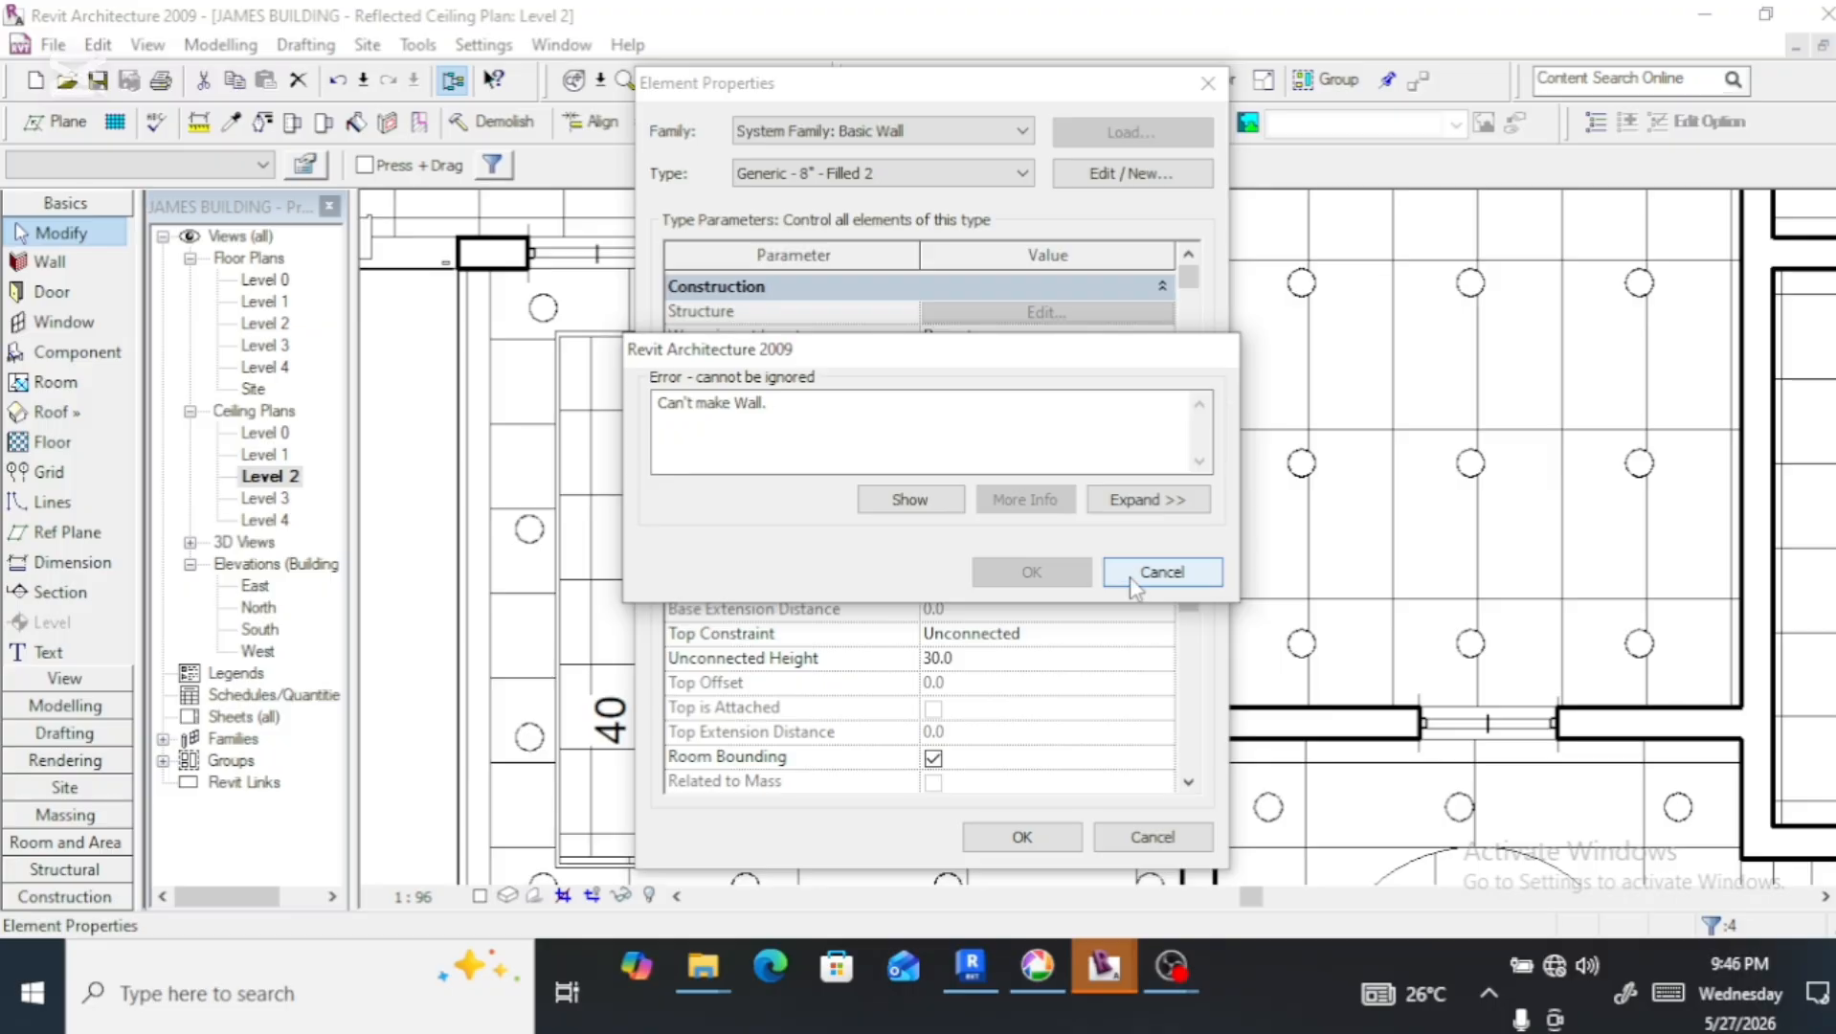
{"action": "left_click", "coordinate": [1131, 572]}
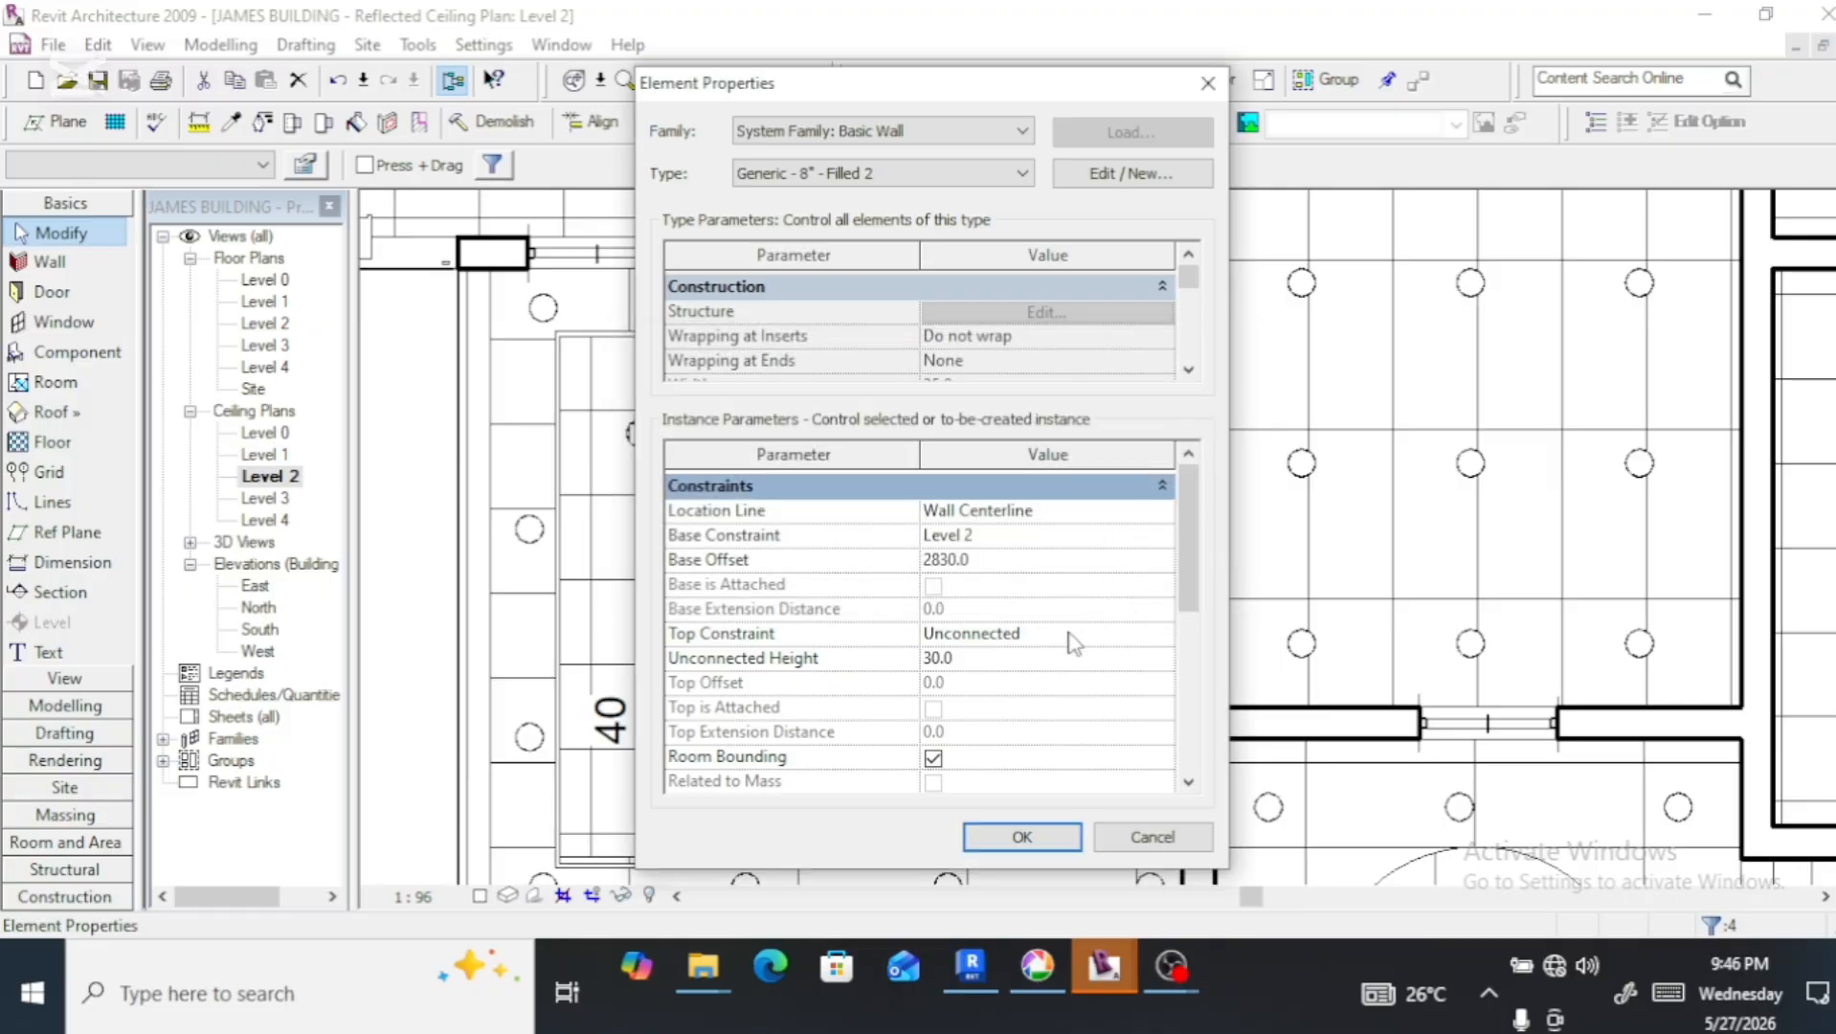
Revise the unconnected height of the four central recess walls and apply their properties
{"action": "left_click", "coordinate": [933, 659]}
{"action": "key", "text": "BackSpace"}
{"action": "left_click", "coordinate": [1029, 840]}
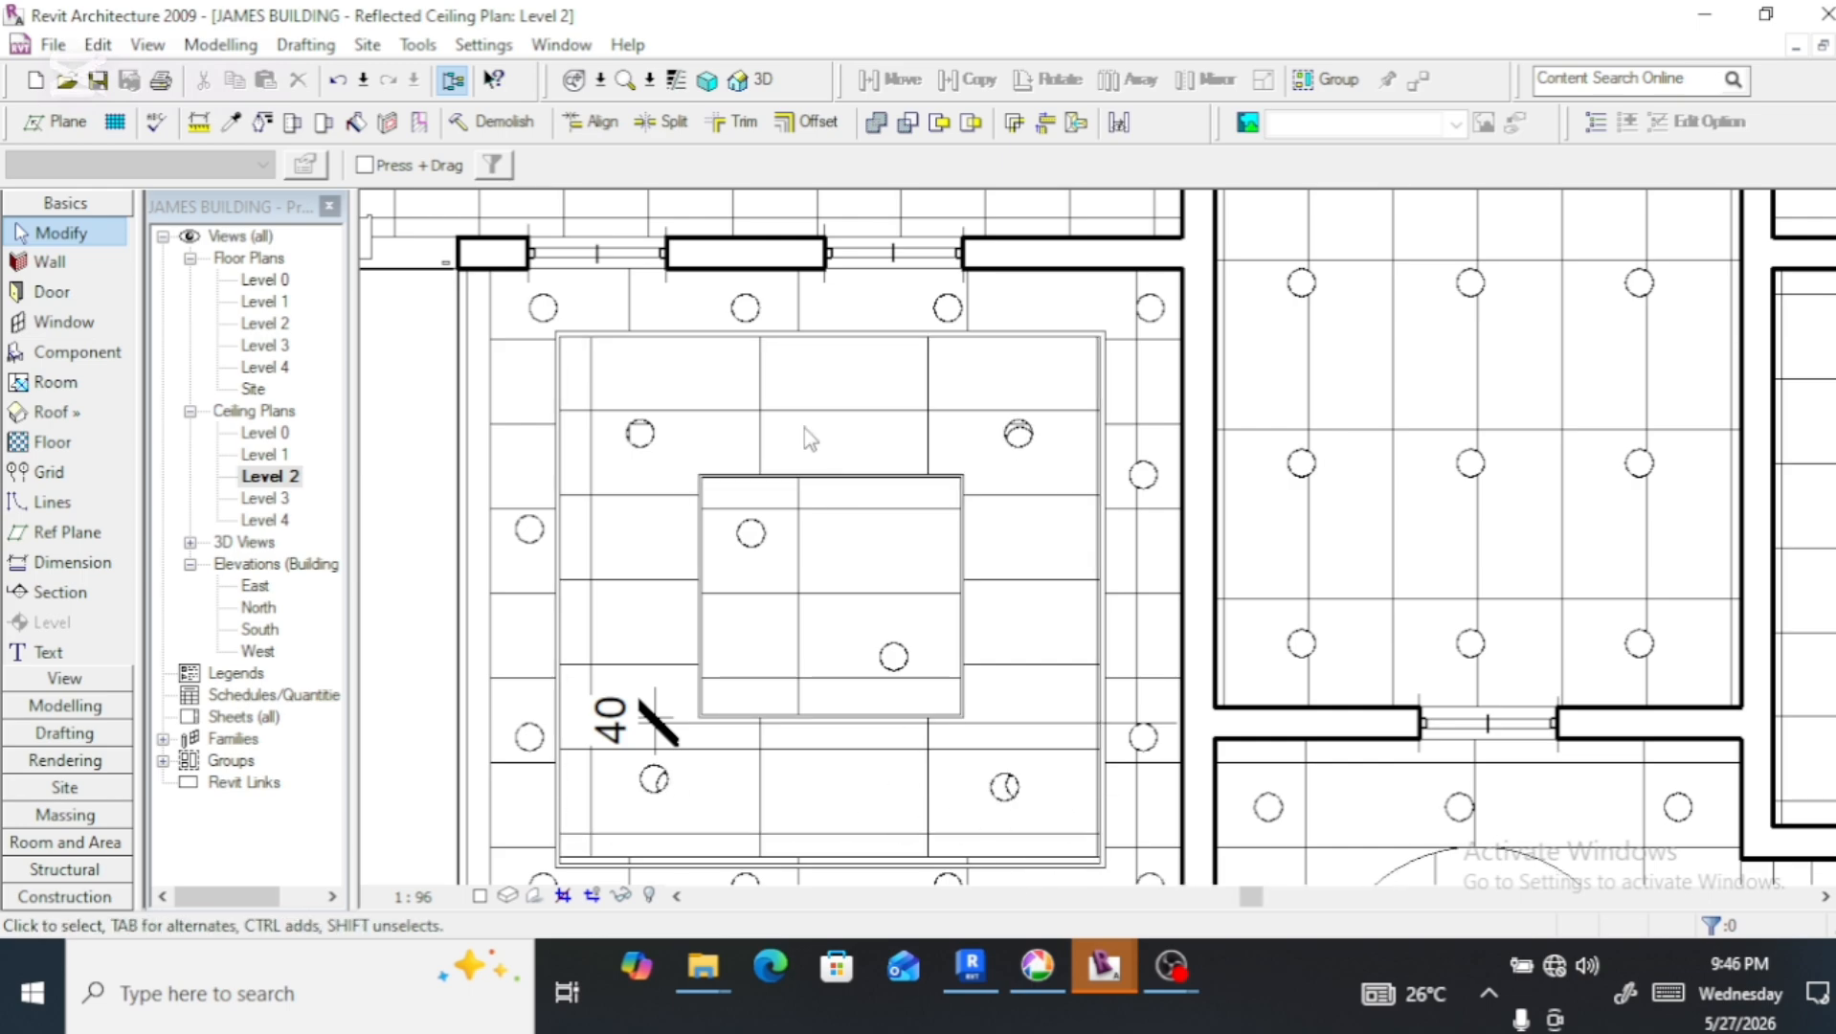
Examine the central recess walls of the balcony ceiling up close in 3D, and look over the neighbouring circular recess ceiling
{"action": "scroll", "coordinate": [778, 474], "scroll_direction": "up", "scroll_amount": 5}
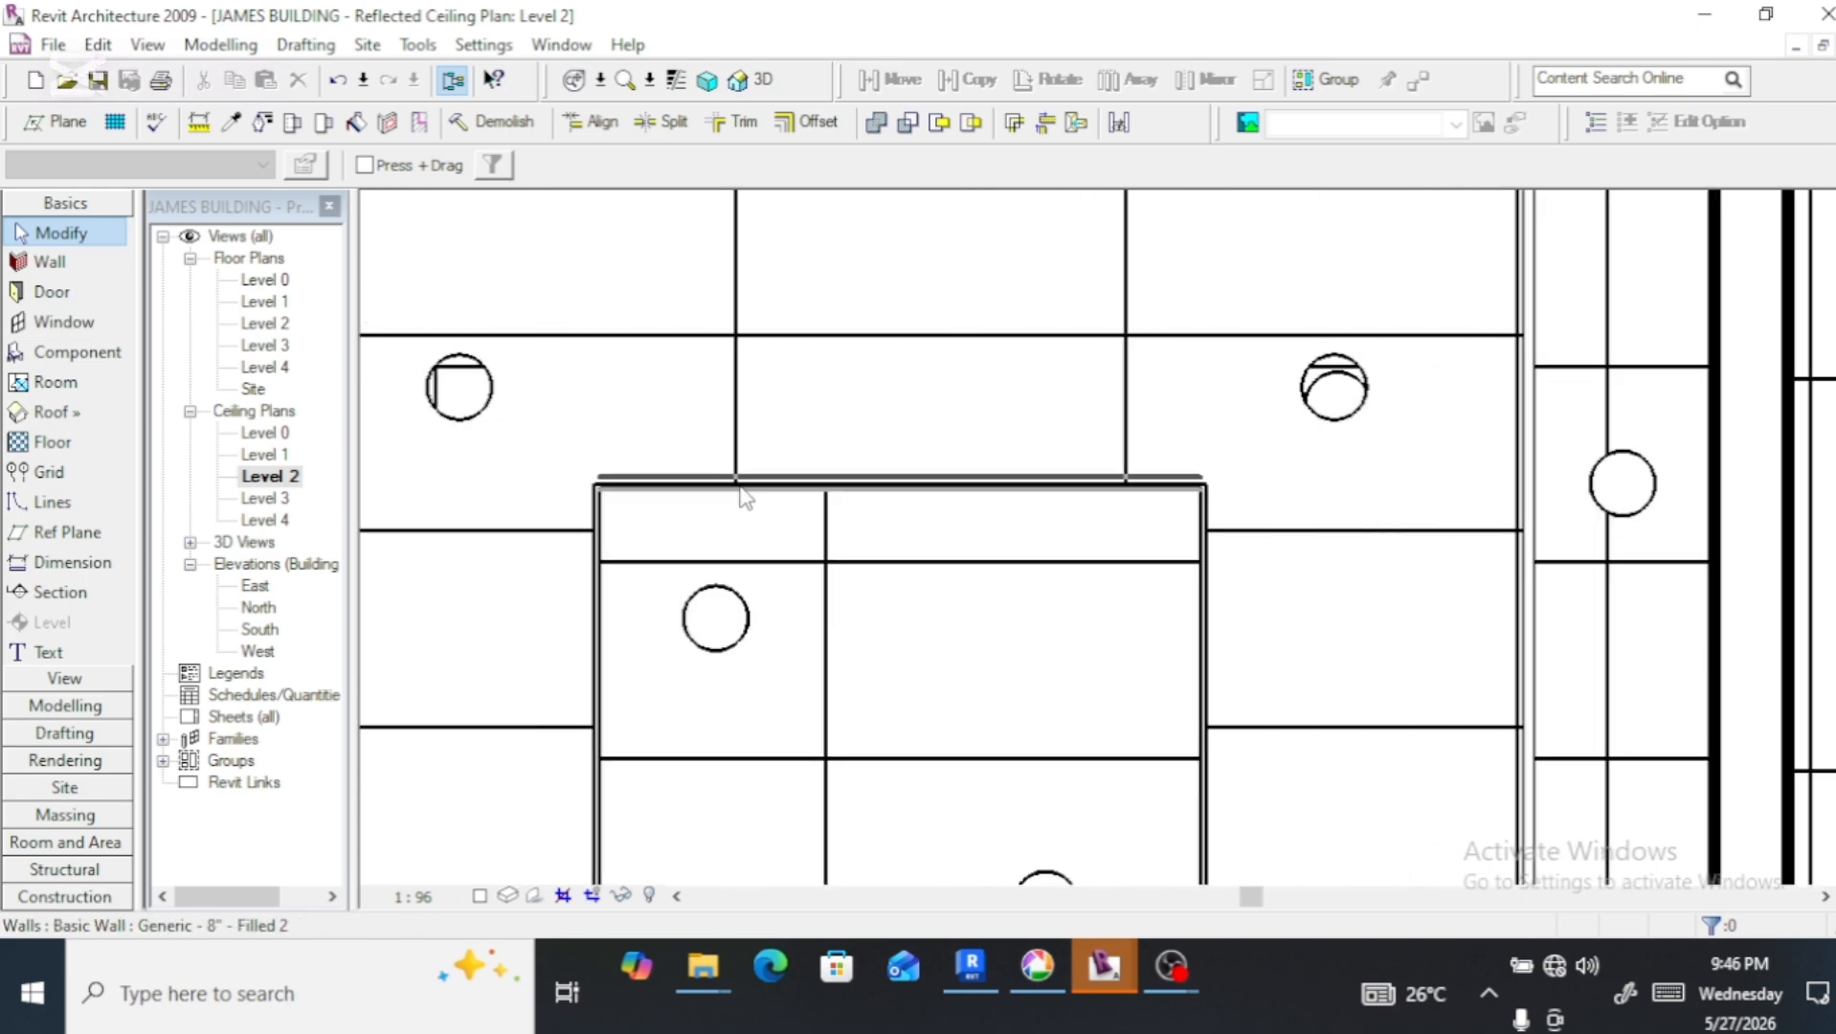
{"action": "scroll", "coordinate": [747, 496], "scroll_direction": "down", "scroll_amount": 5}
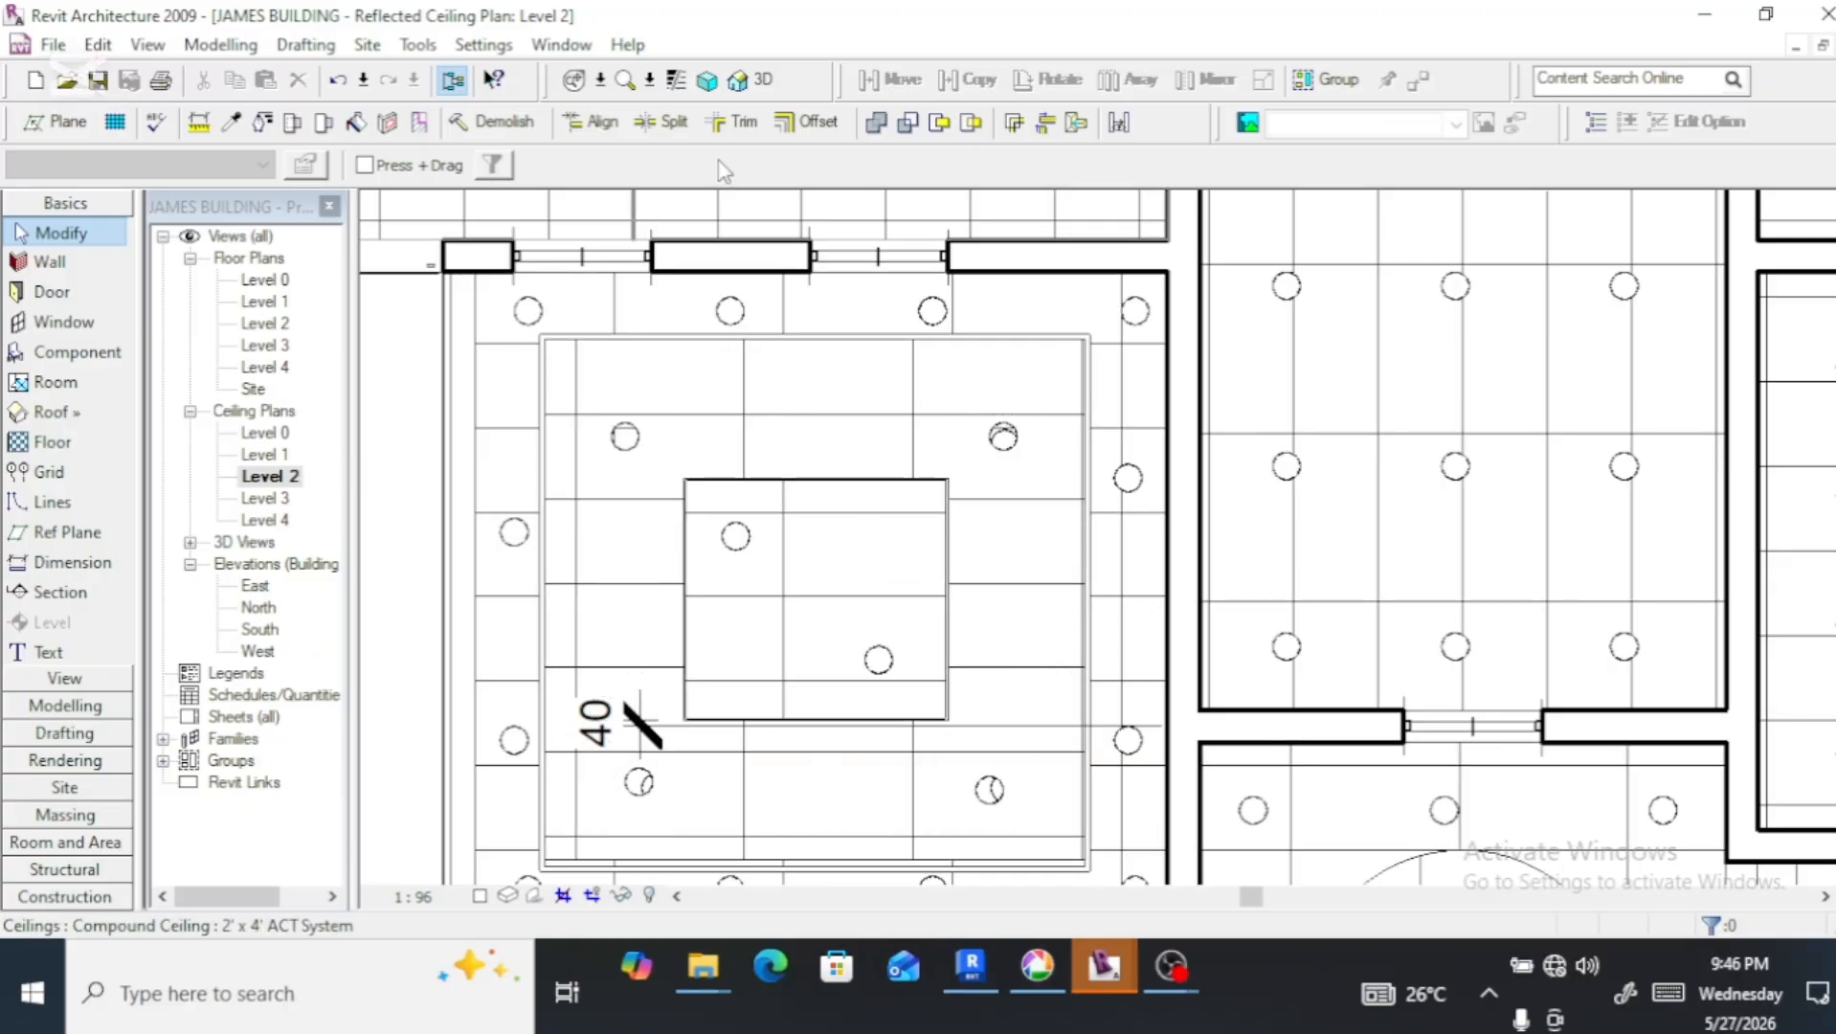
{"action": "left_click", "coordinate": [763, 81]}
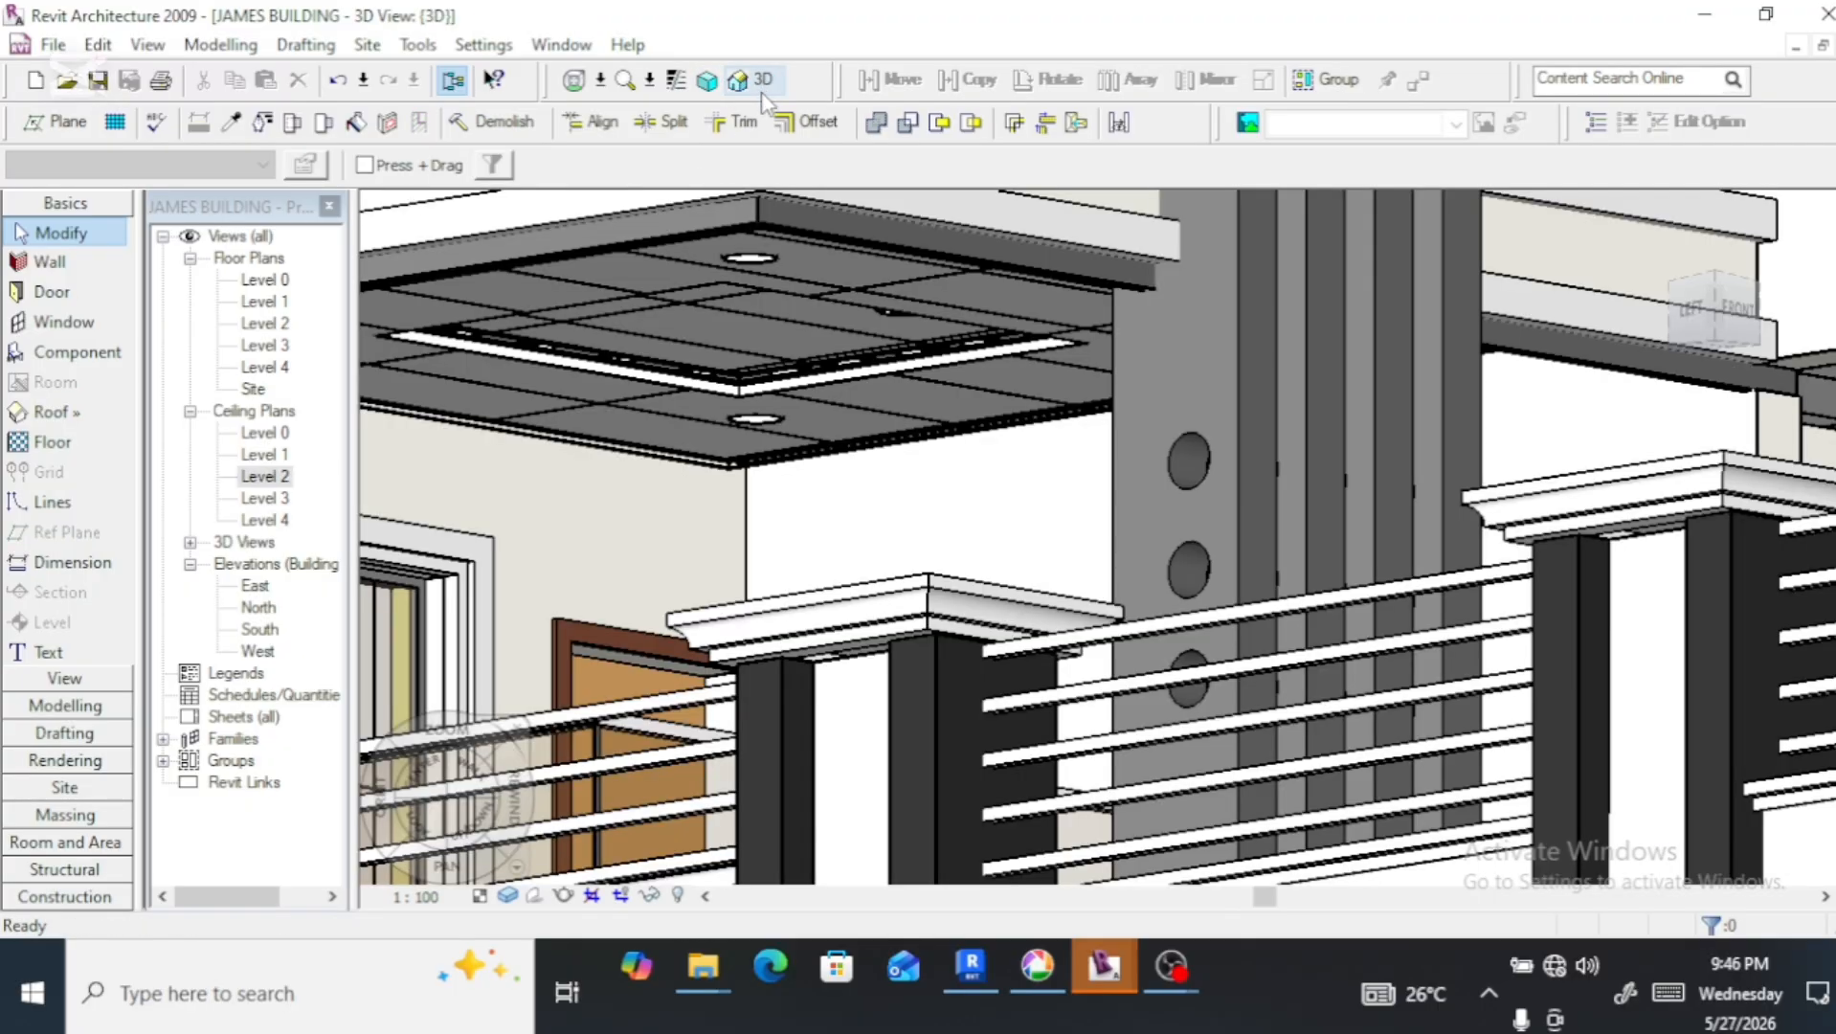
{"action": "left_click", "coordinate": [621, 379]}
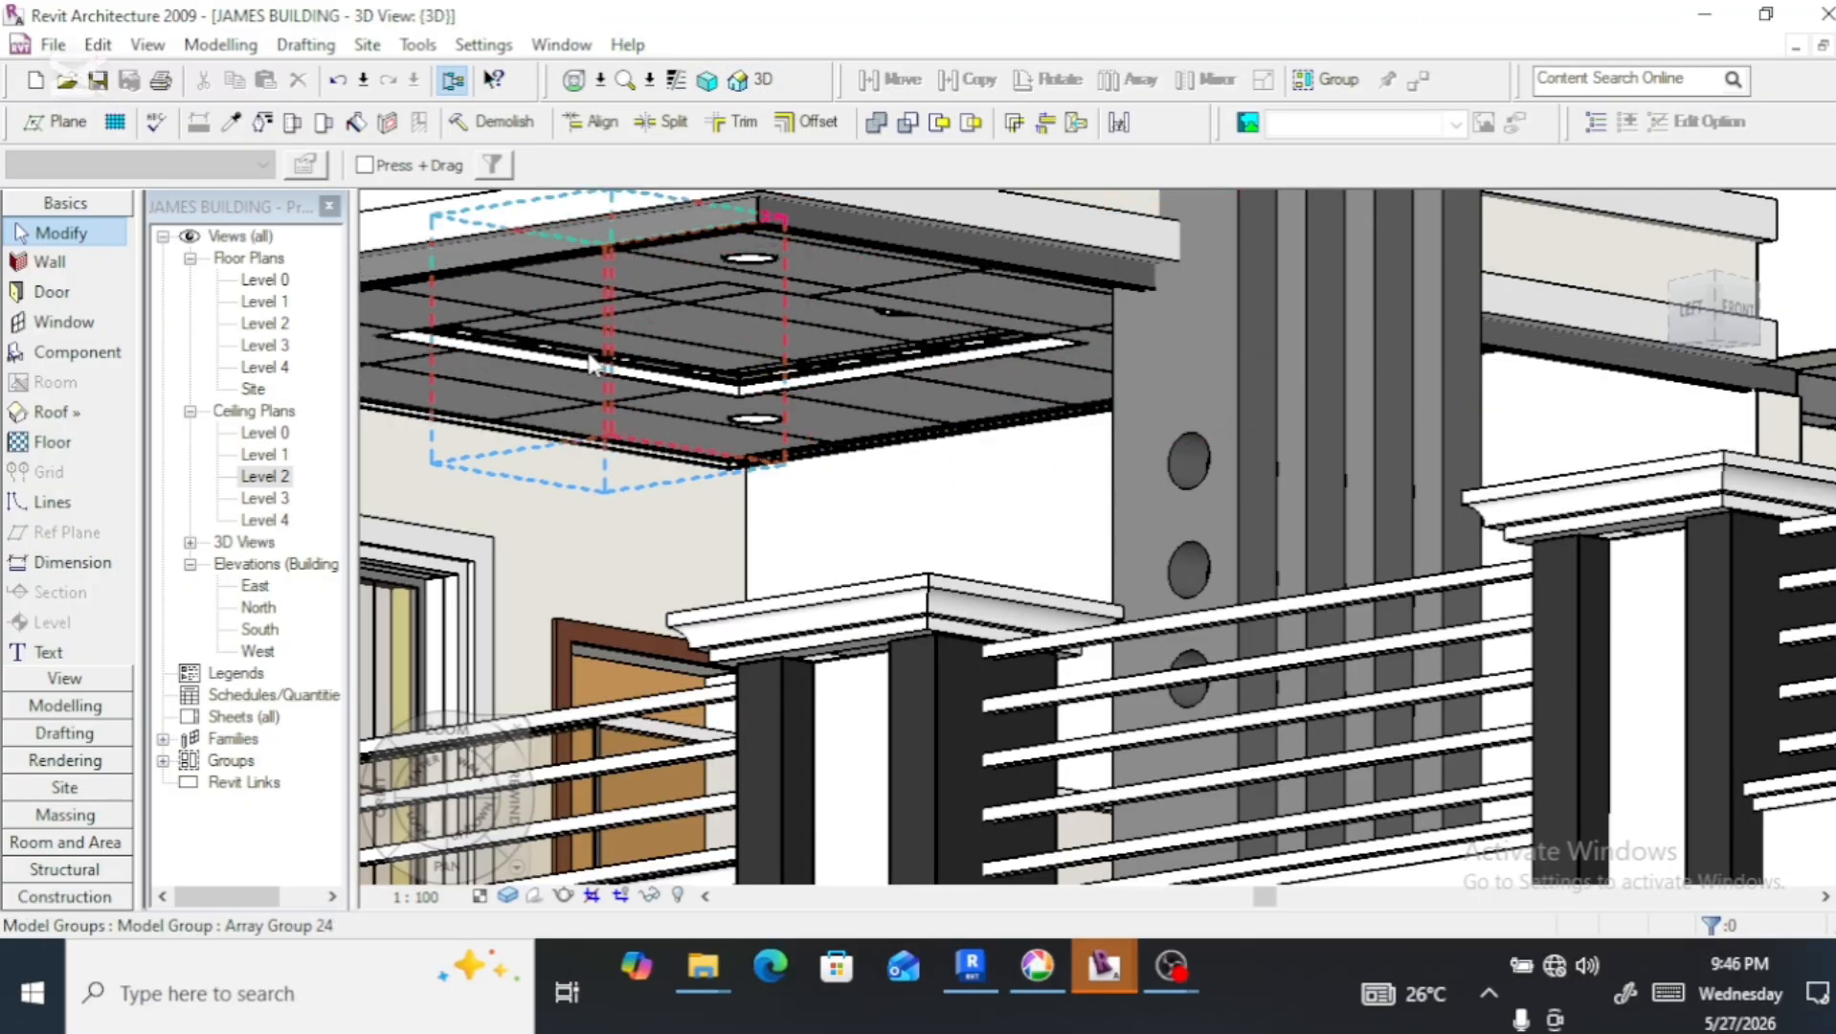
{"action": "scroll", "coordinate": [654, 381], "scroll_direction": "up", "scroll_amount": 5}
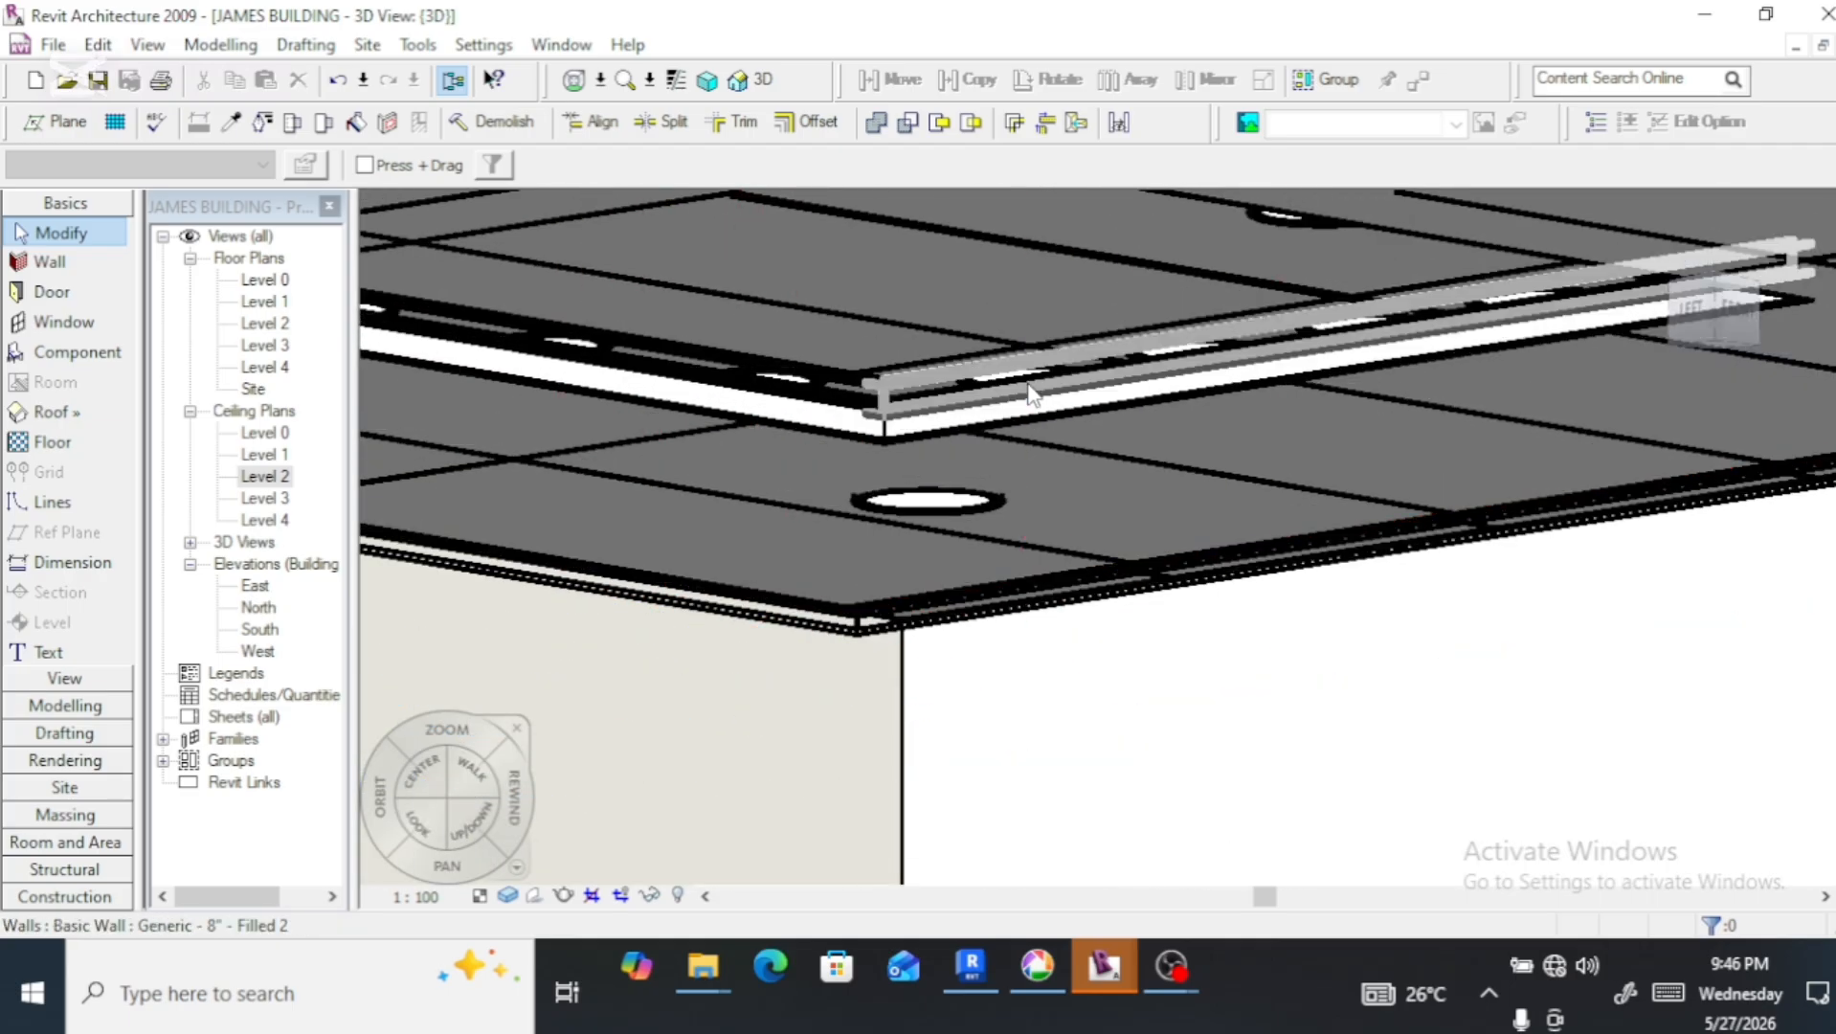
{"action": "left_click", "coordinate": [1125, 392]}
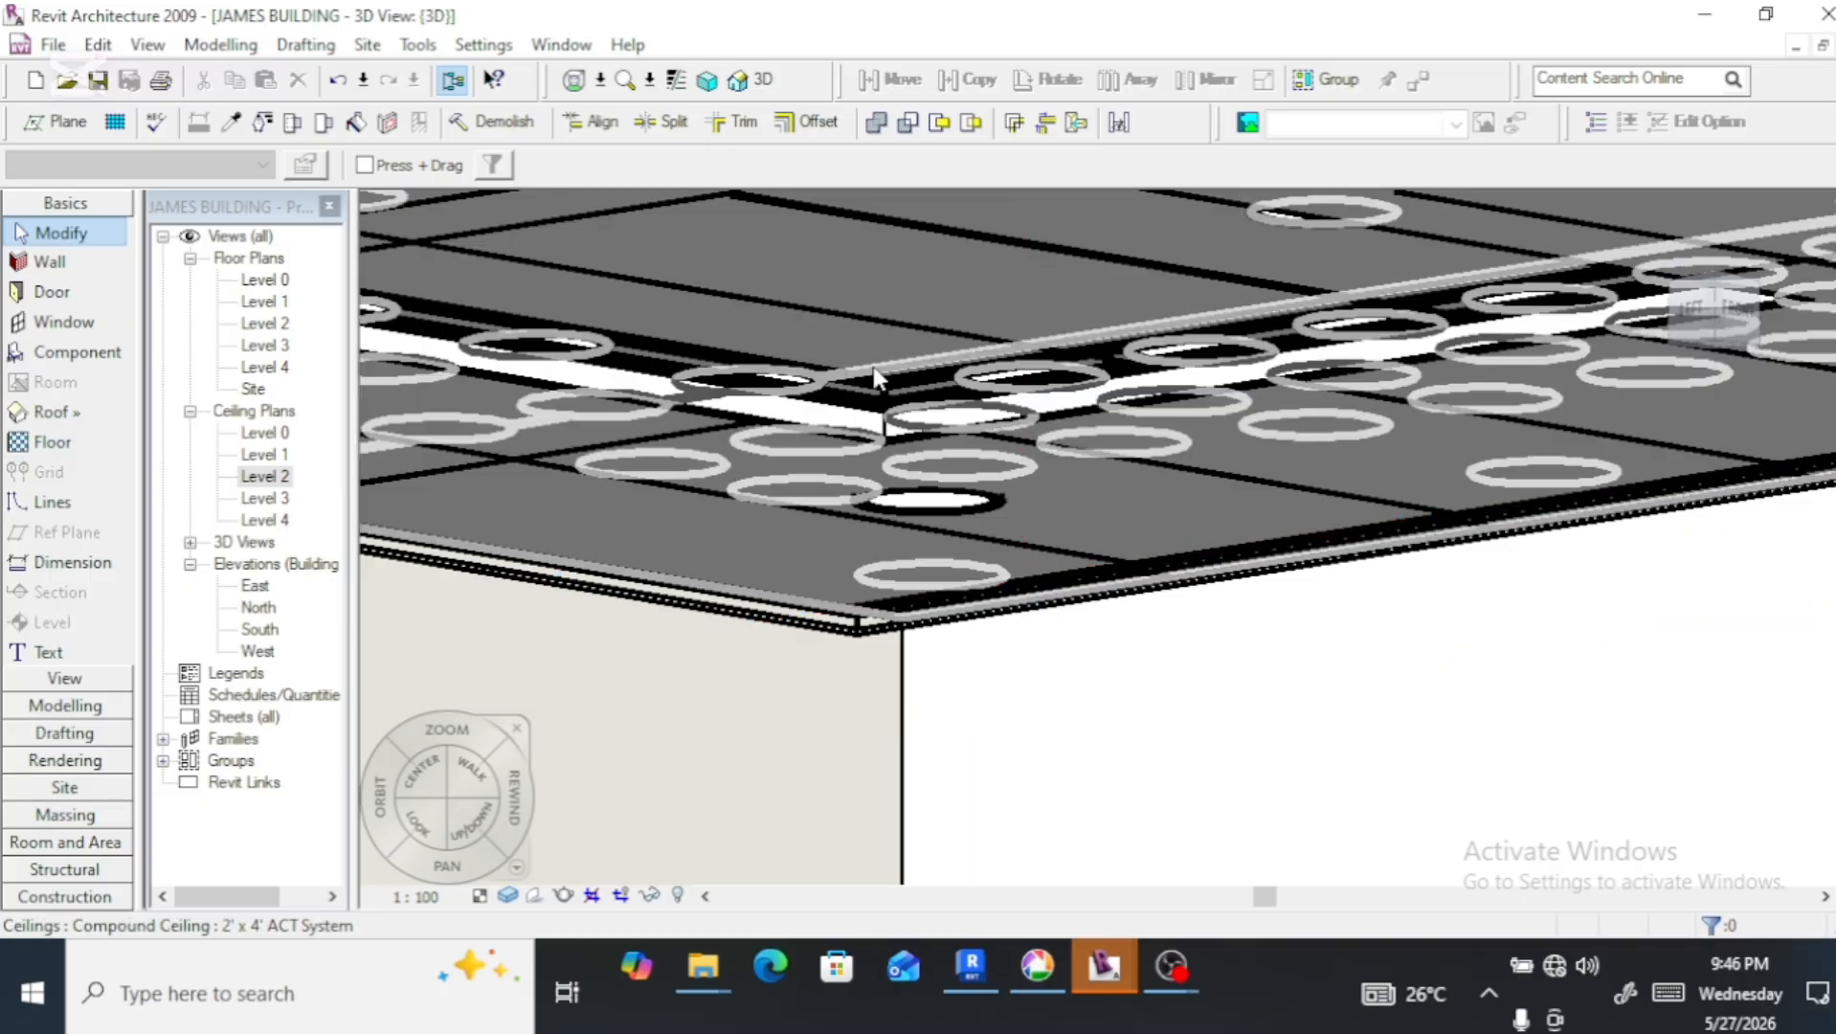
{"action": "left_click", "coordinate": [826, 387]}
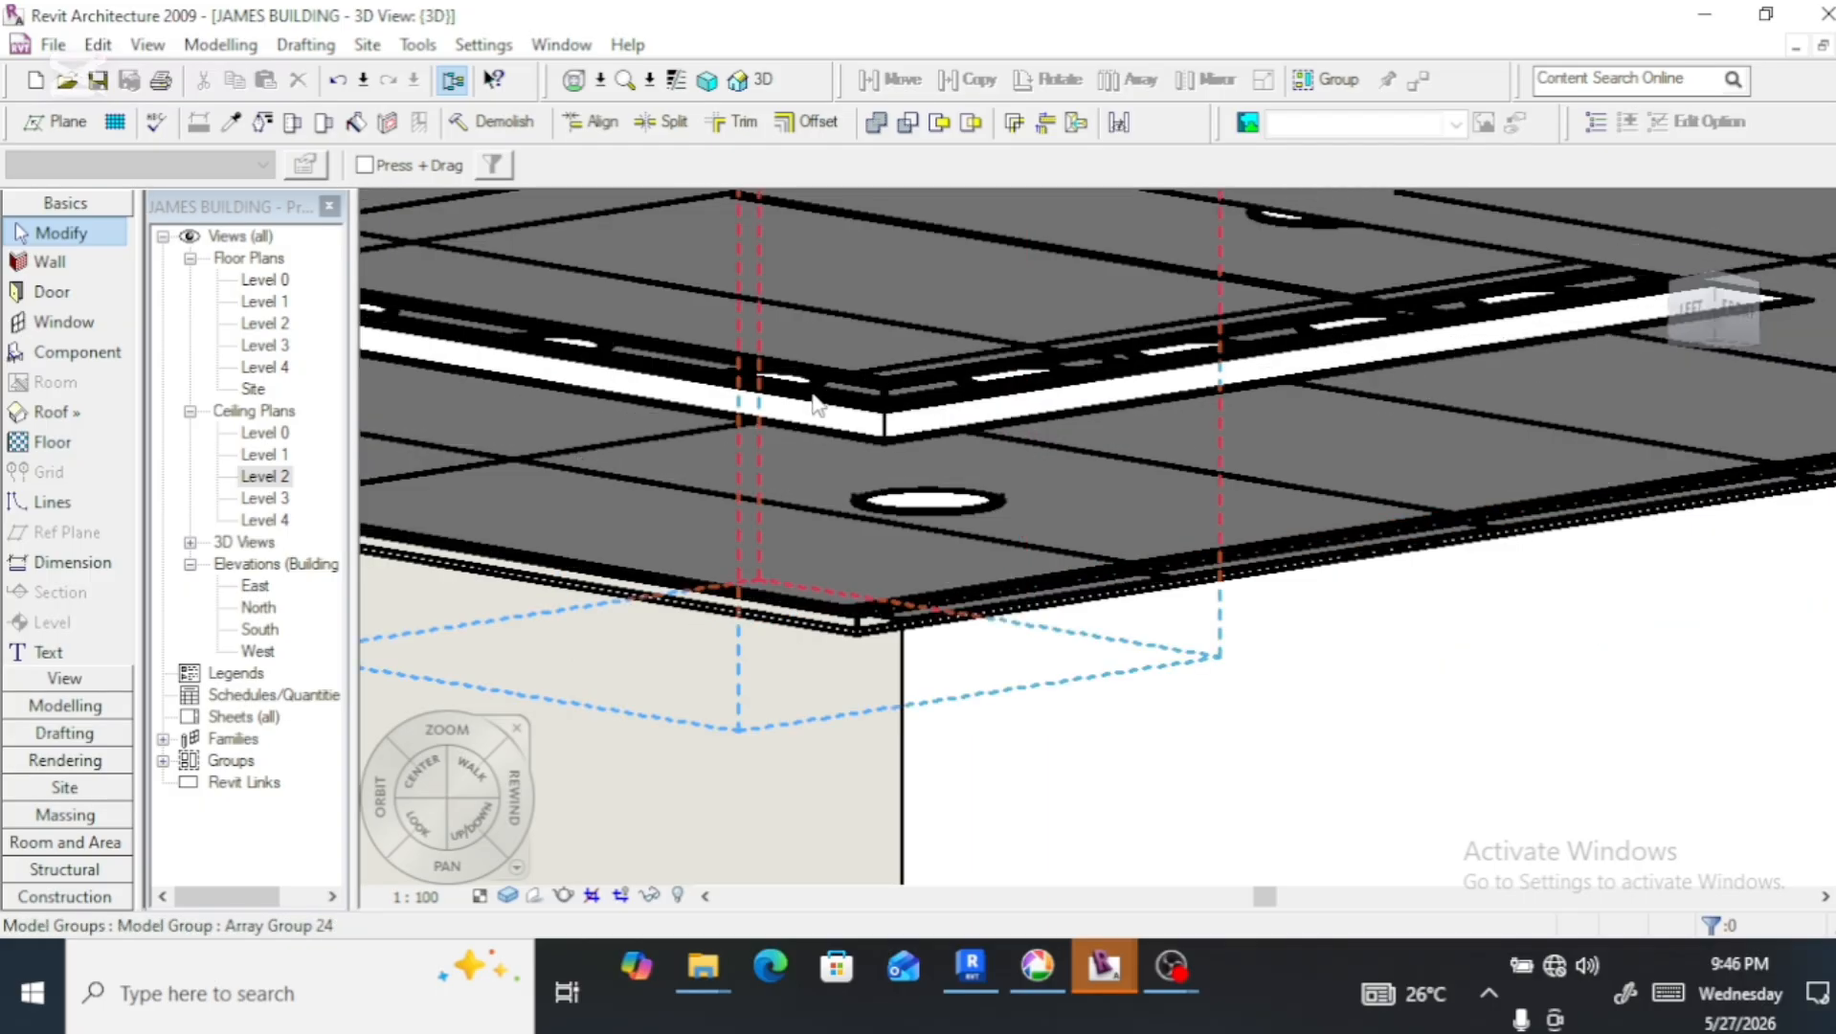
{"action": "left_click", "coordinate": [785, 398]}
{"action": "left_click", "coordinate": [785, 397]}
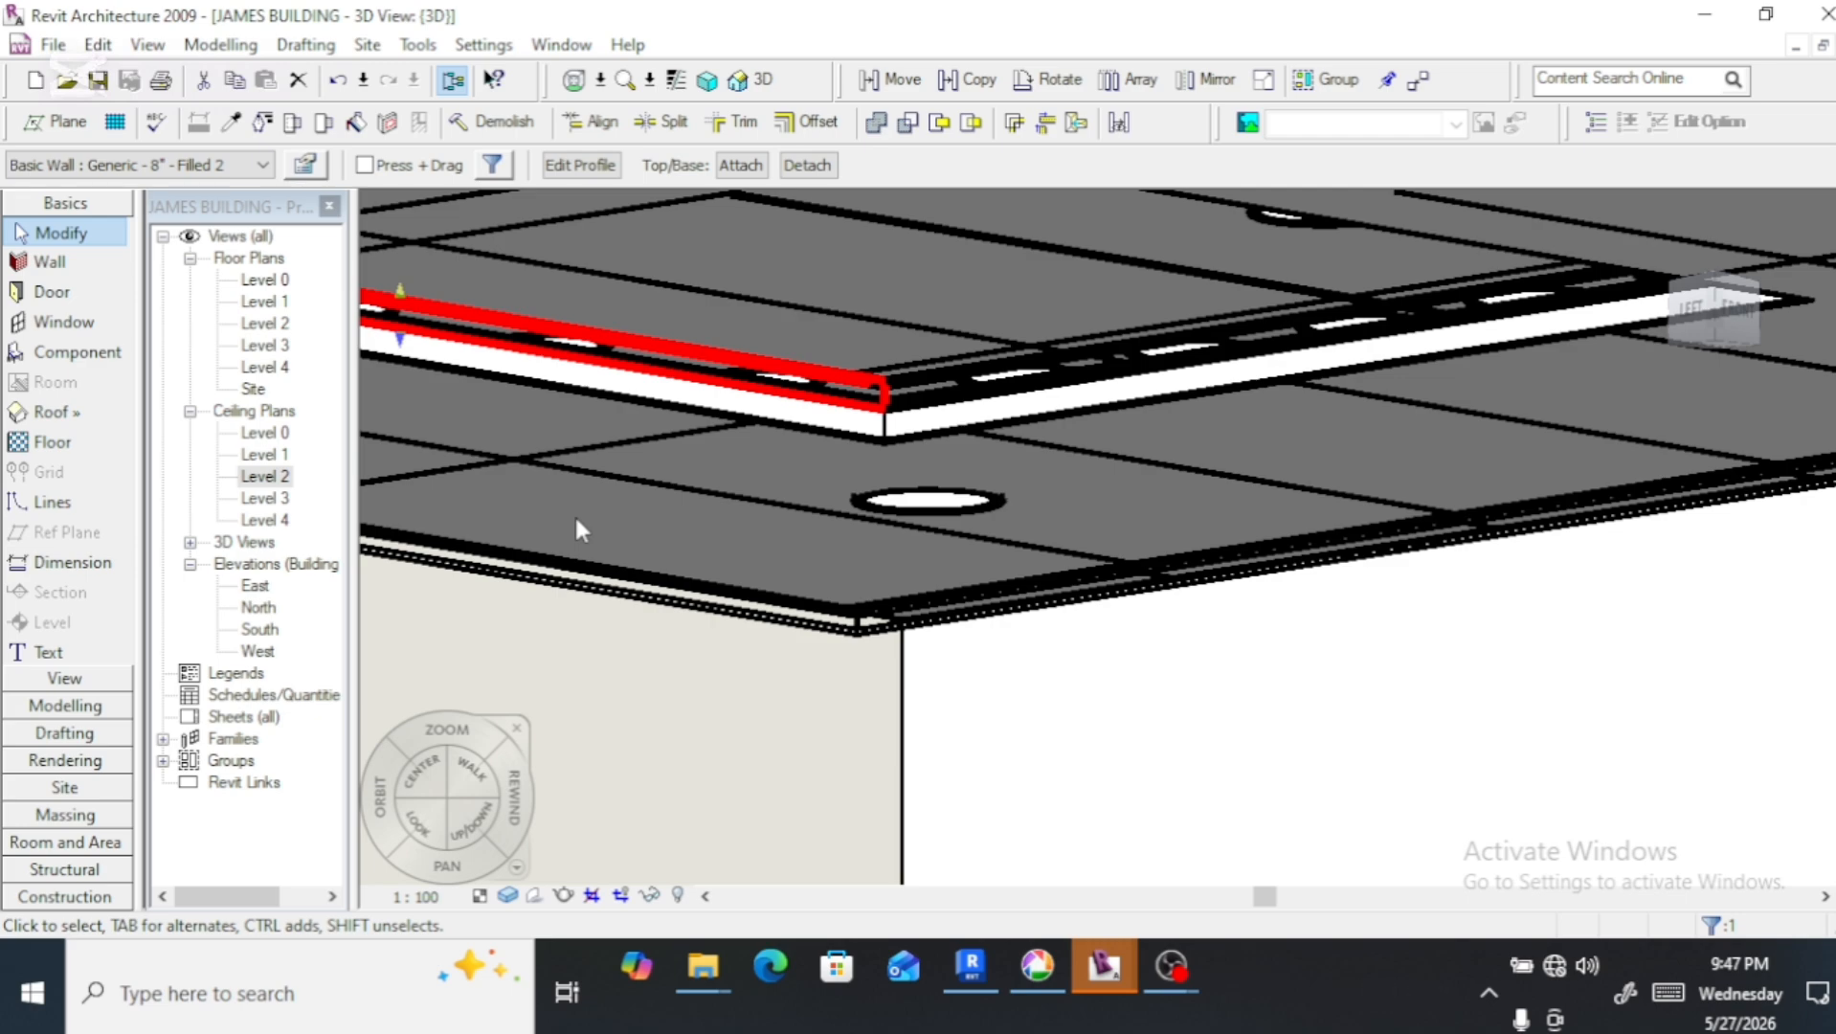
{"action": "scroll", "coordinate": [753, 496], "scroll_direction": "down", "scroll_amount": 2}
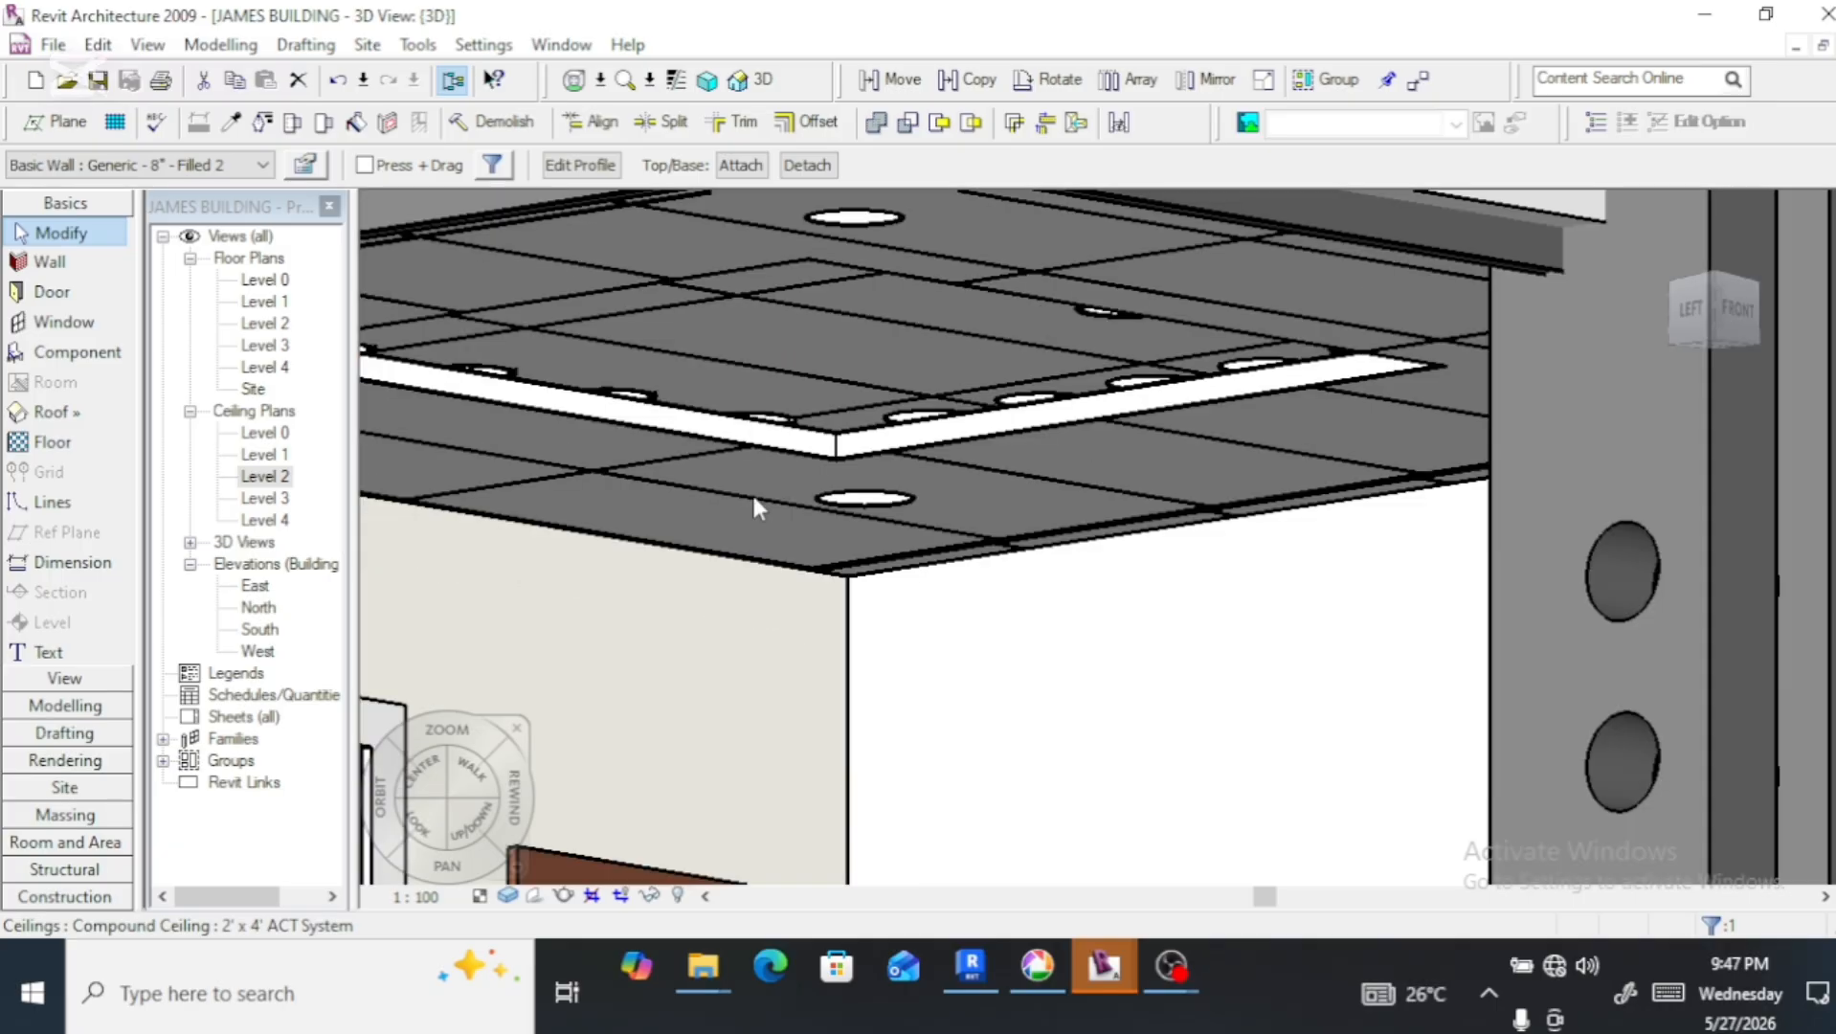
{"action": "scroll", "coordinate": [753, 496], "scroll_direction": "down", "scroll_amount": 3}
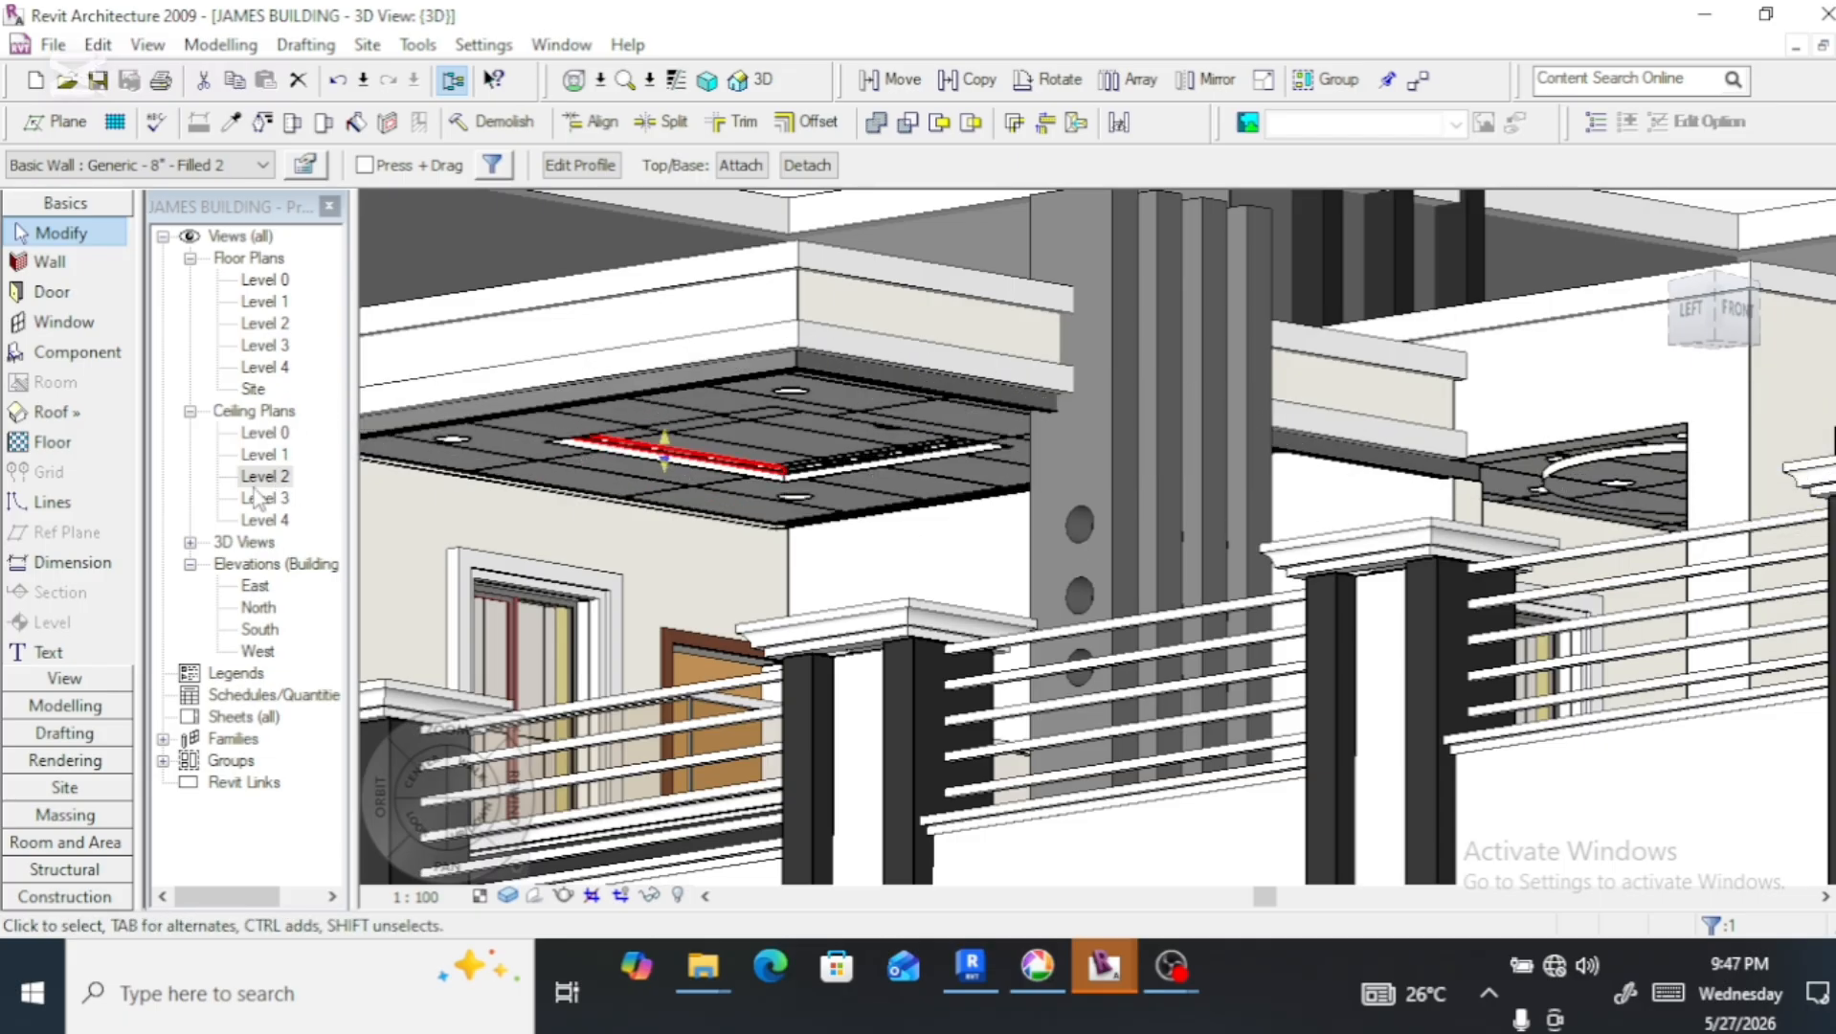
{"action": "scroll", "coordinate": [325, 498], "scroll_direction": "down", "scroll_amount": 2}
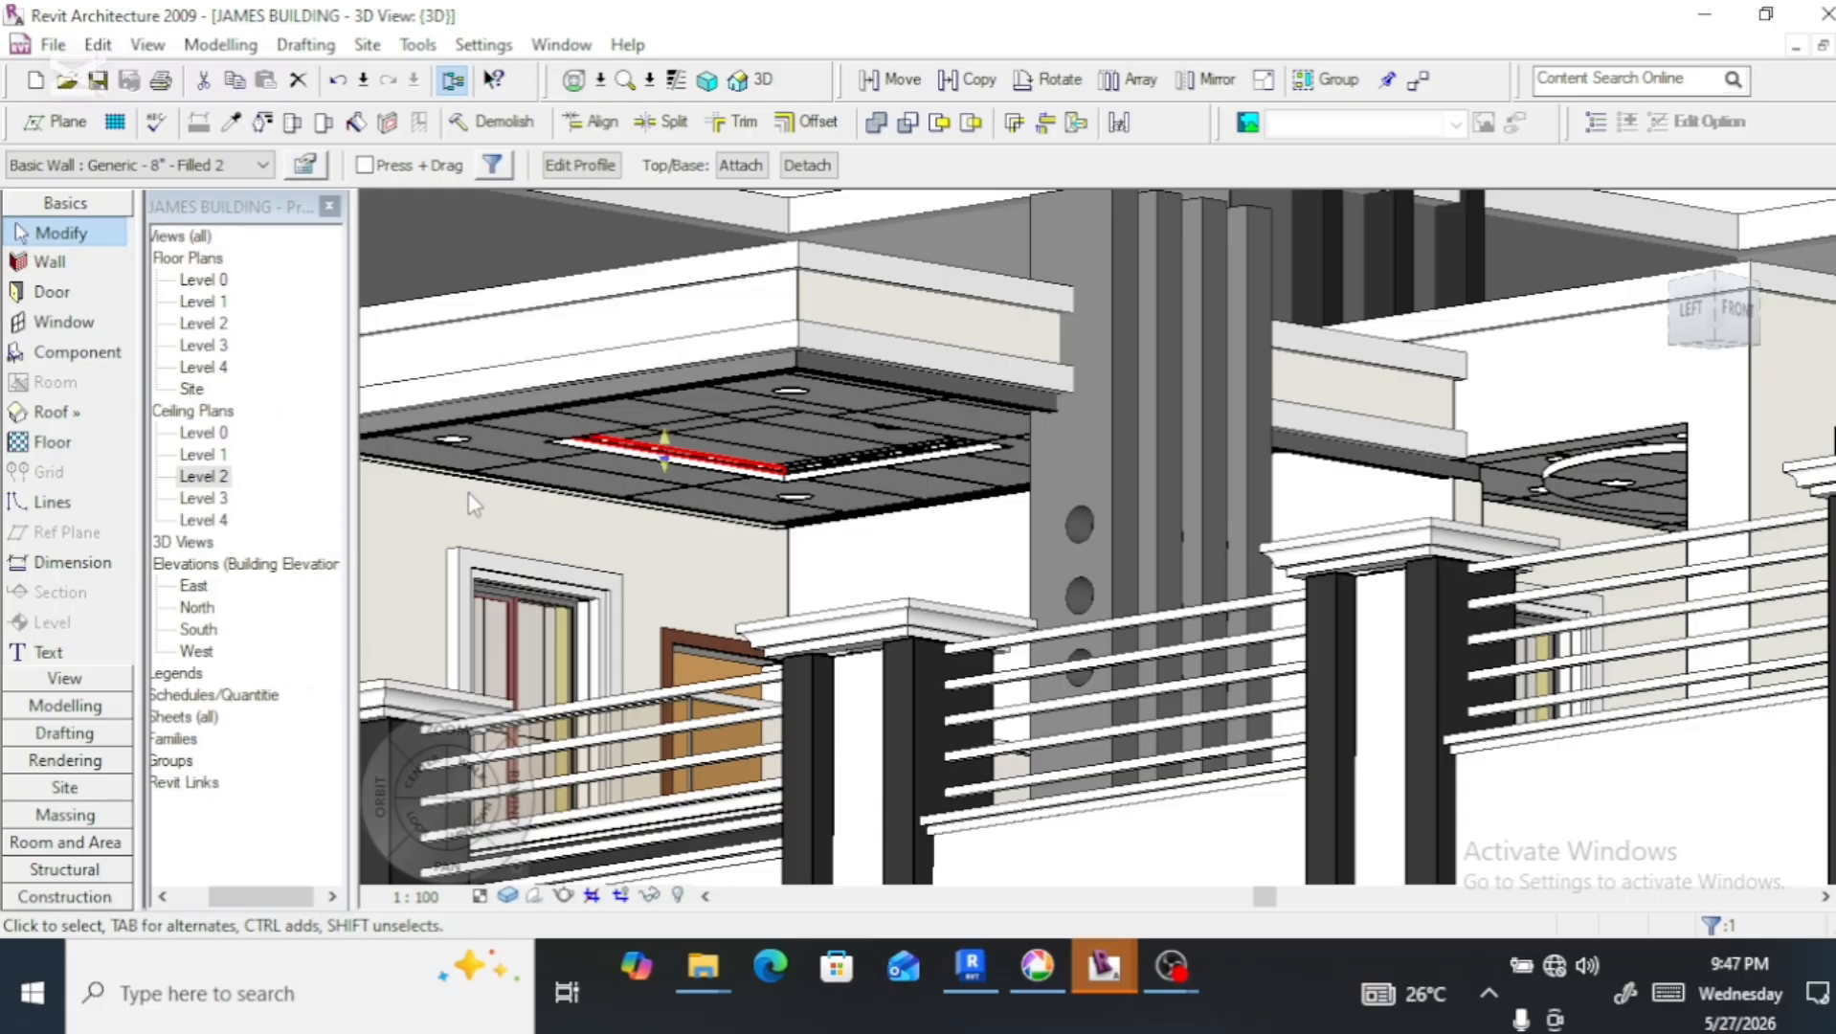
{"action": "scroll", "coordinate": [469, 493], "scroll_direction": "down", "scroll_amount": 2}
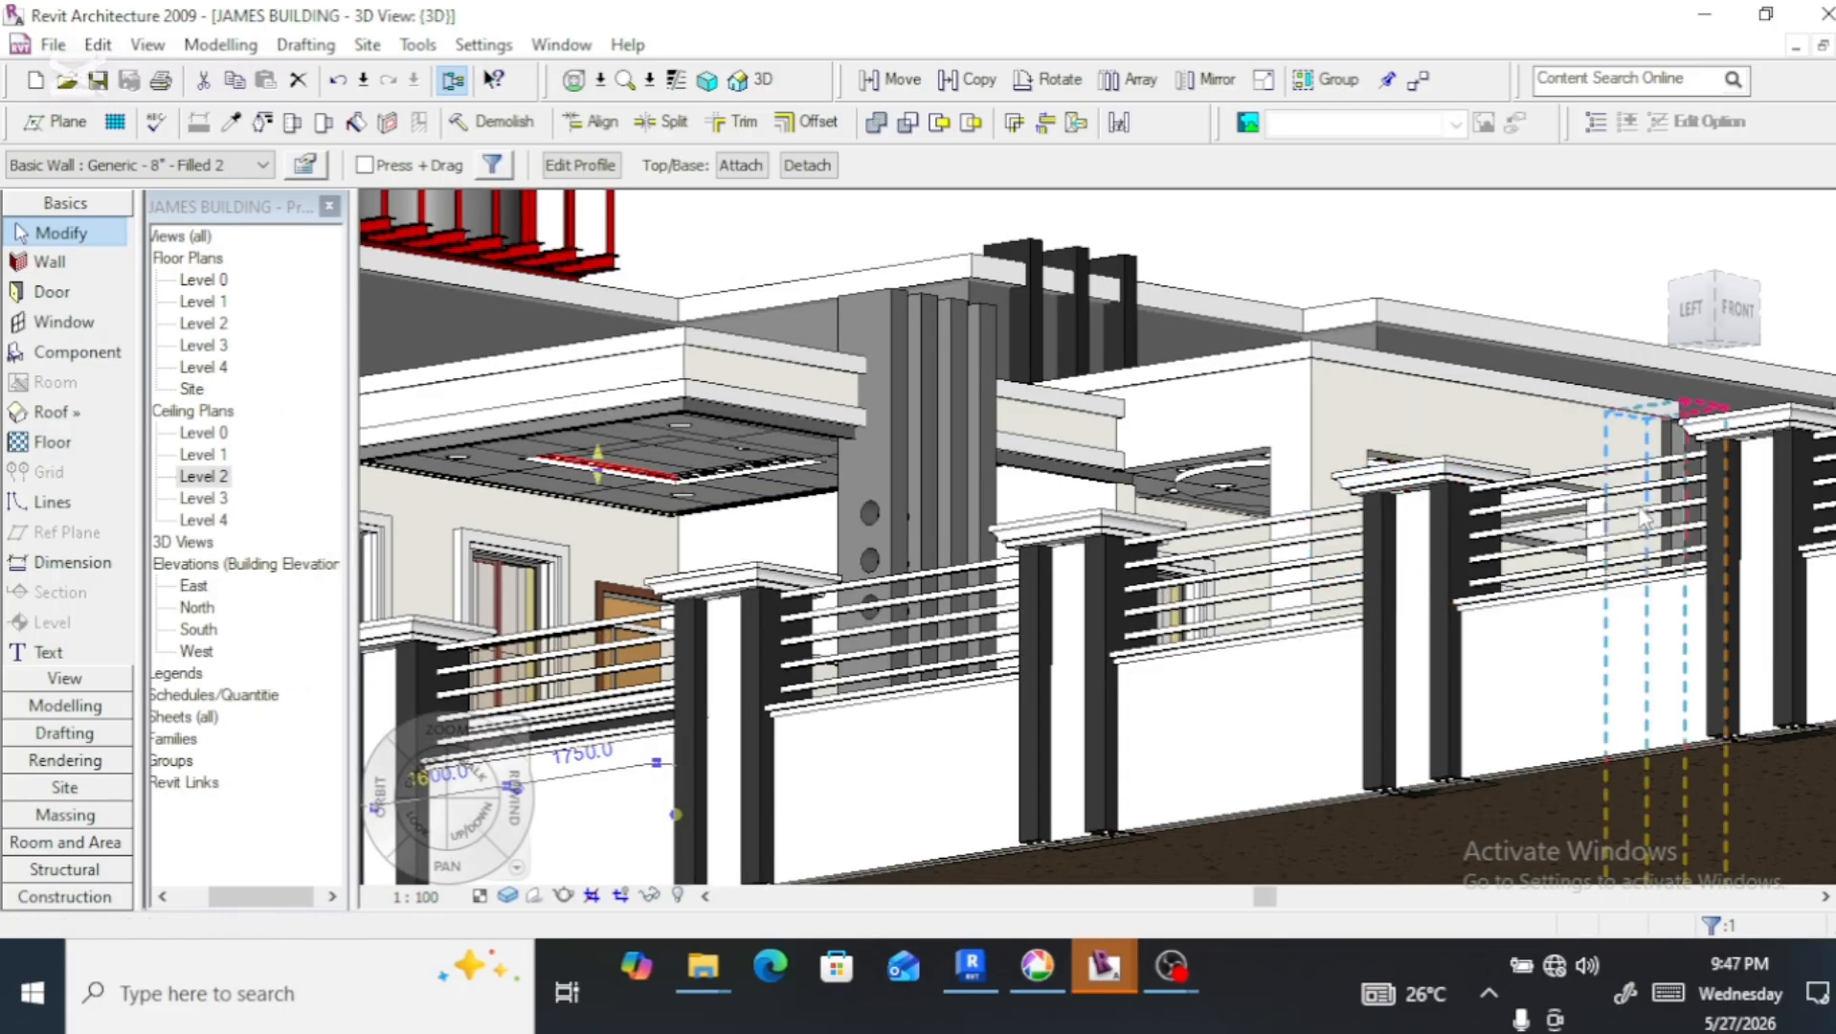
{"action": "scroll", "coordinate": [1397, 476], "scroll_direction": "down", "scroll_amount": 2}
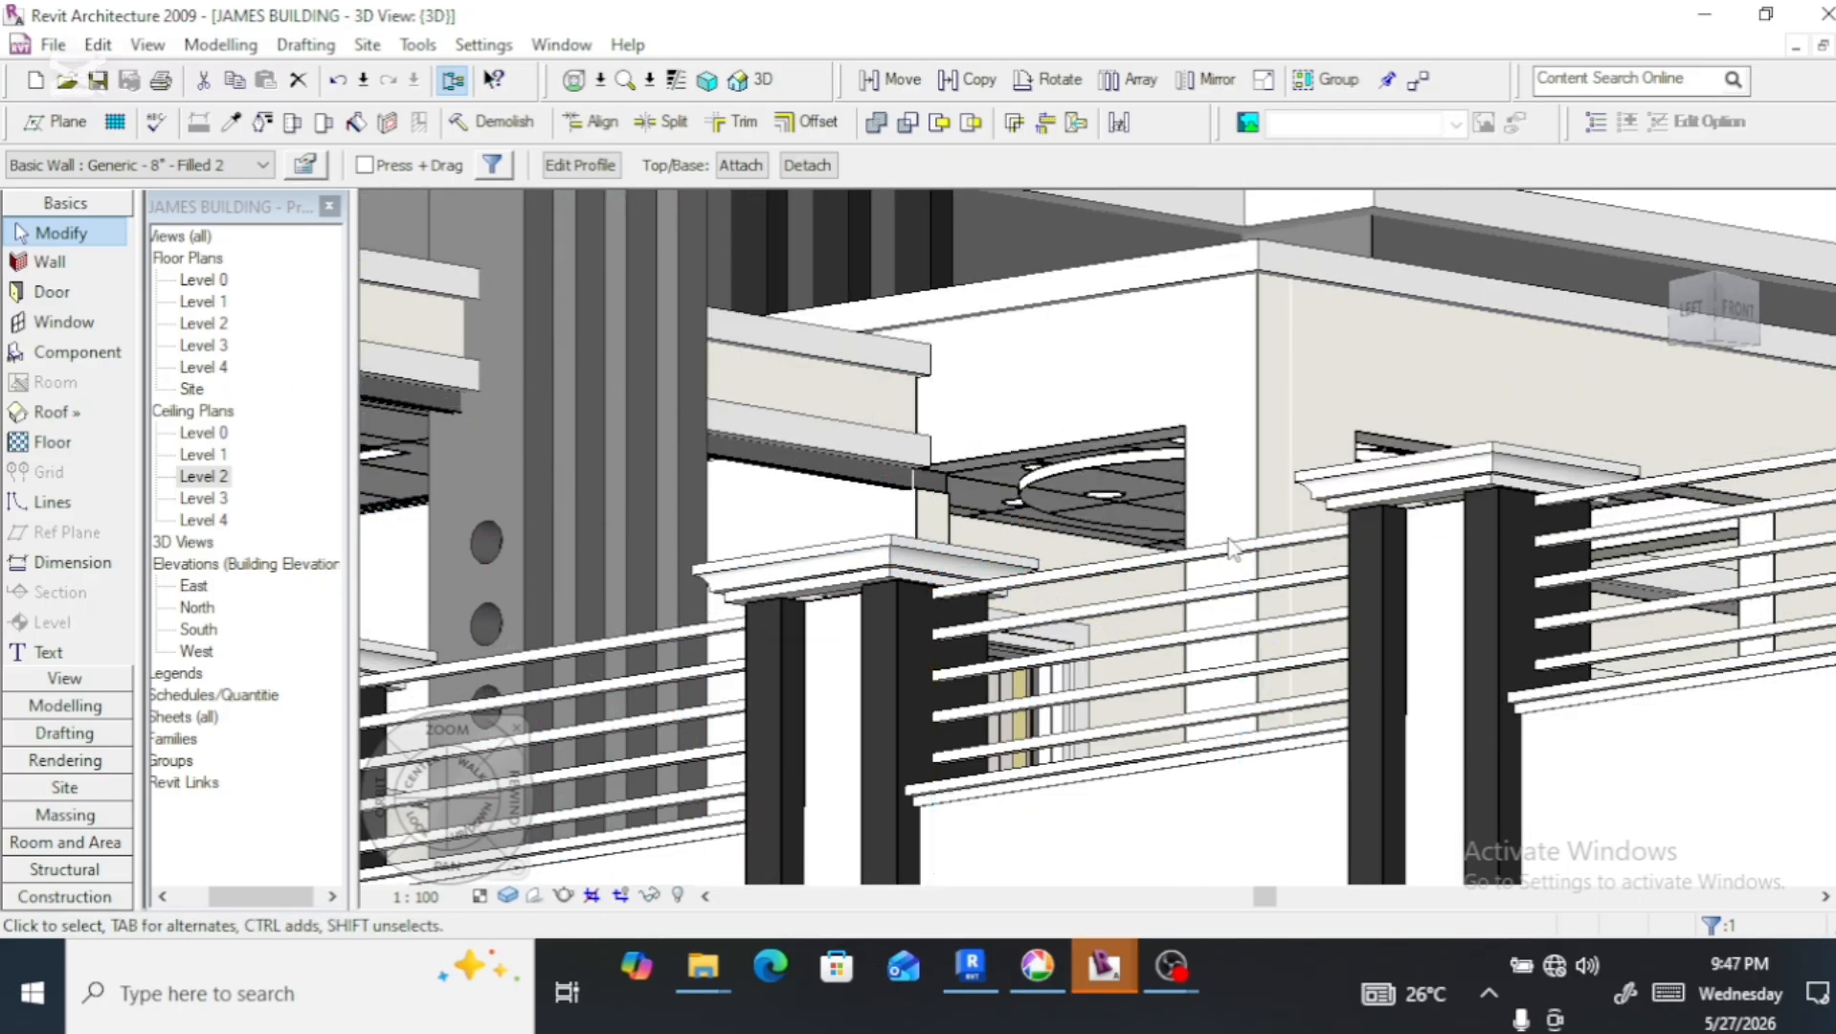
{"action": "double_click", "coordinate": [213, 477]}
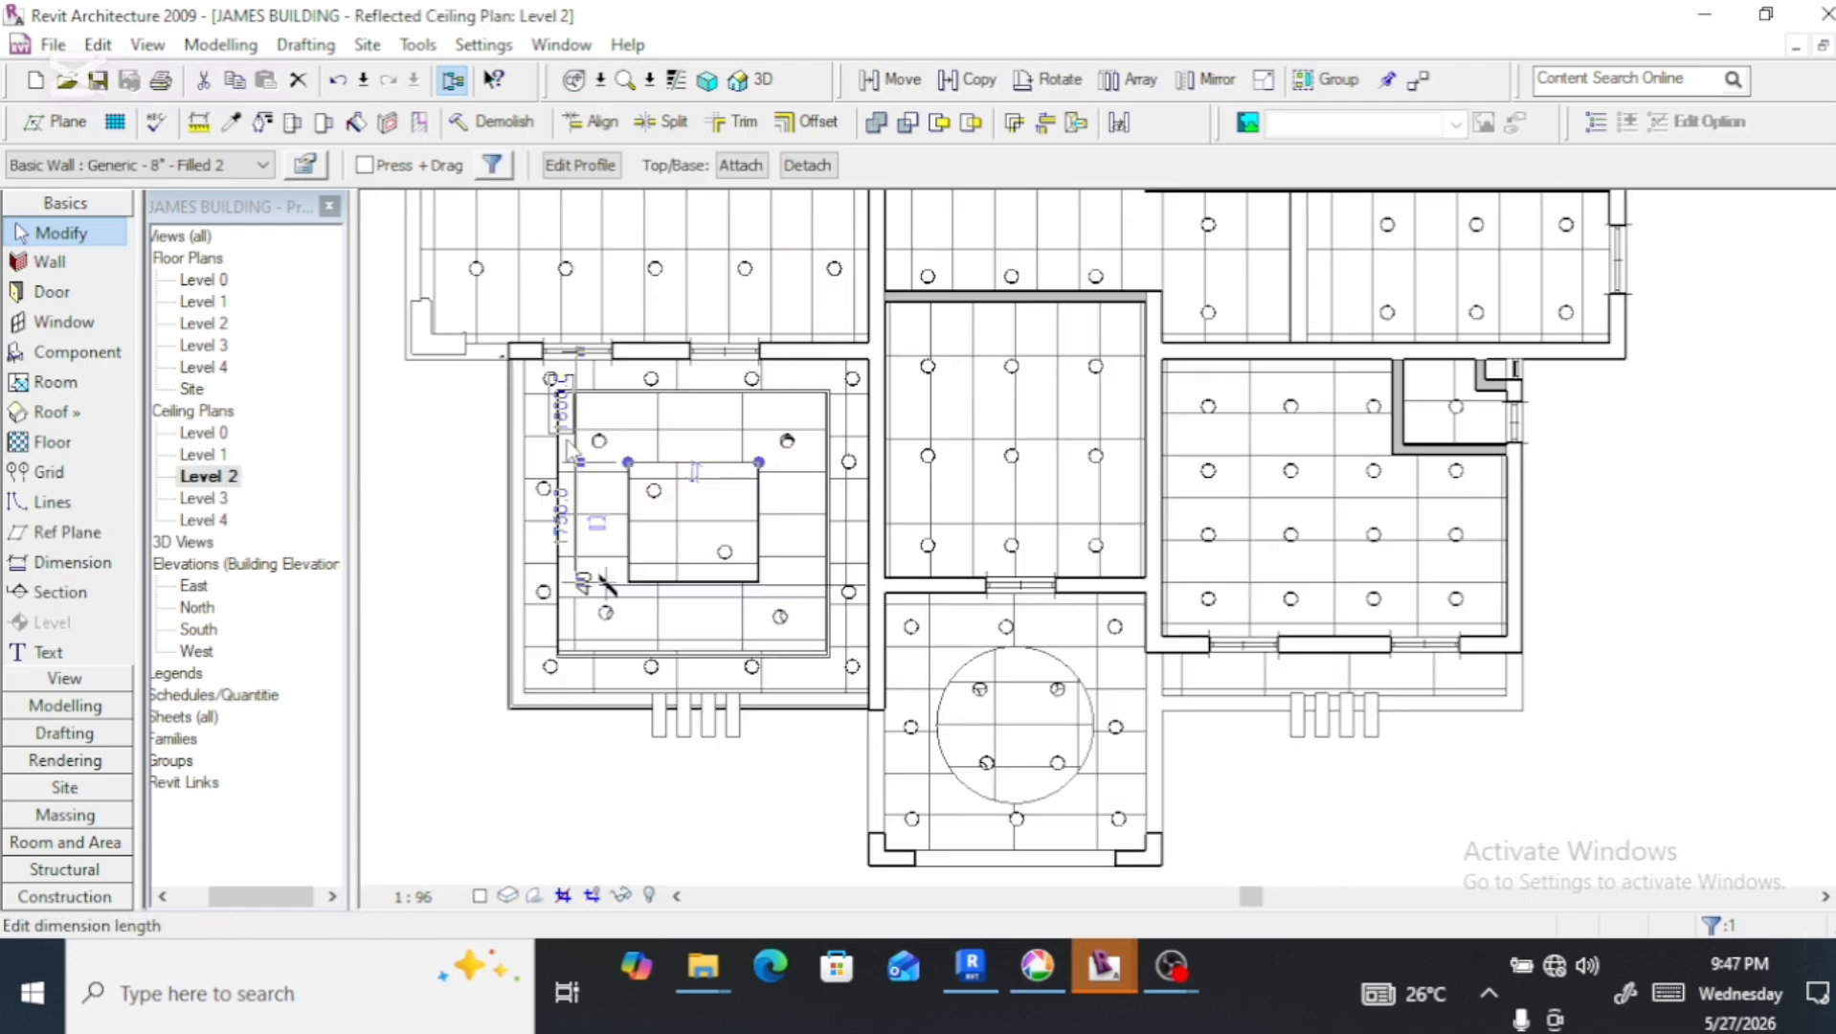
{"action": "scroll", "coordinate": [963, 742], "scroll_direction": "up", "scroll_amount": 2}
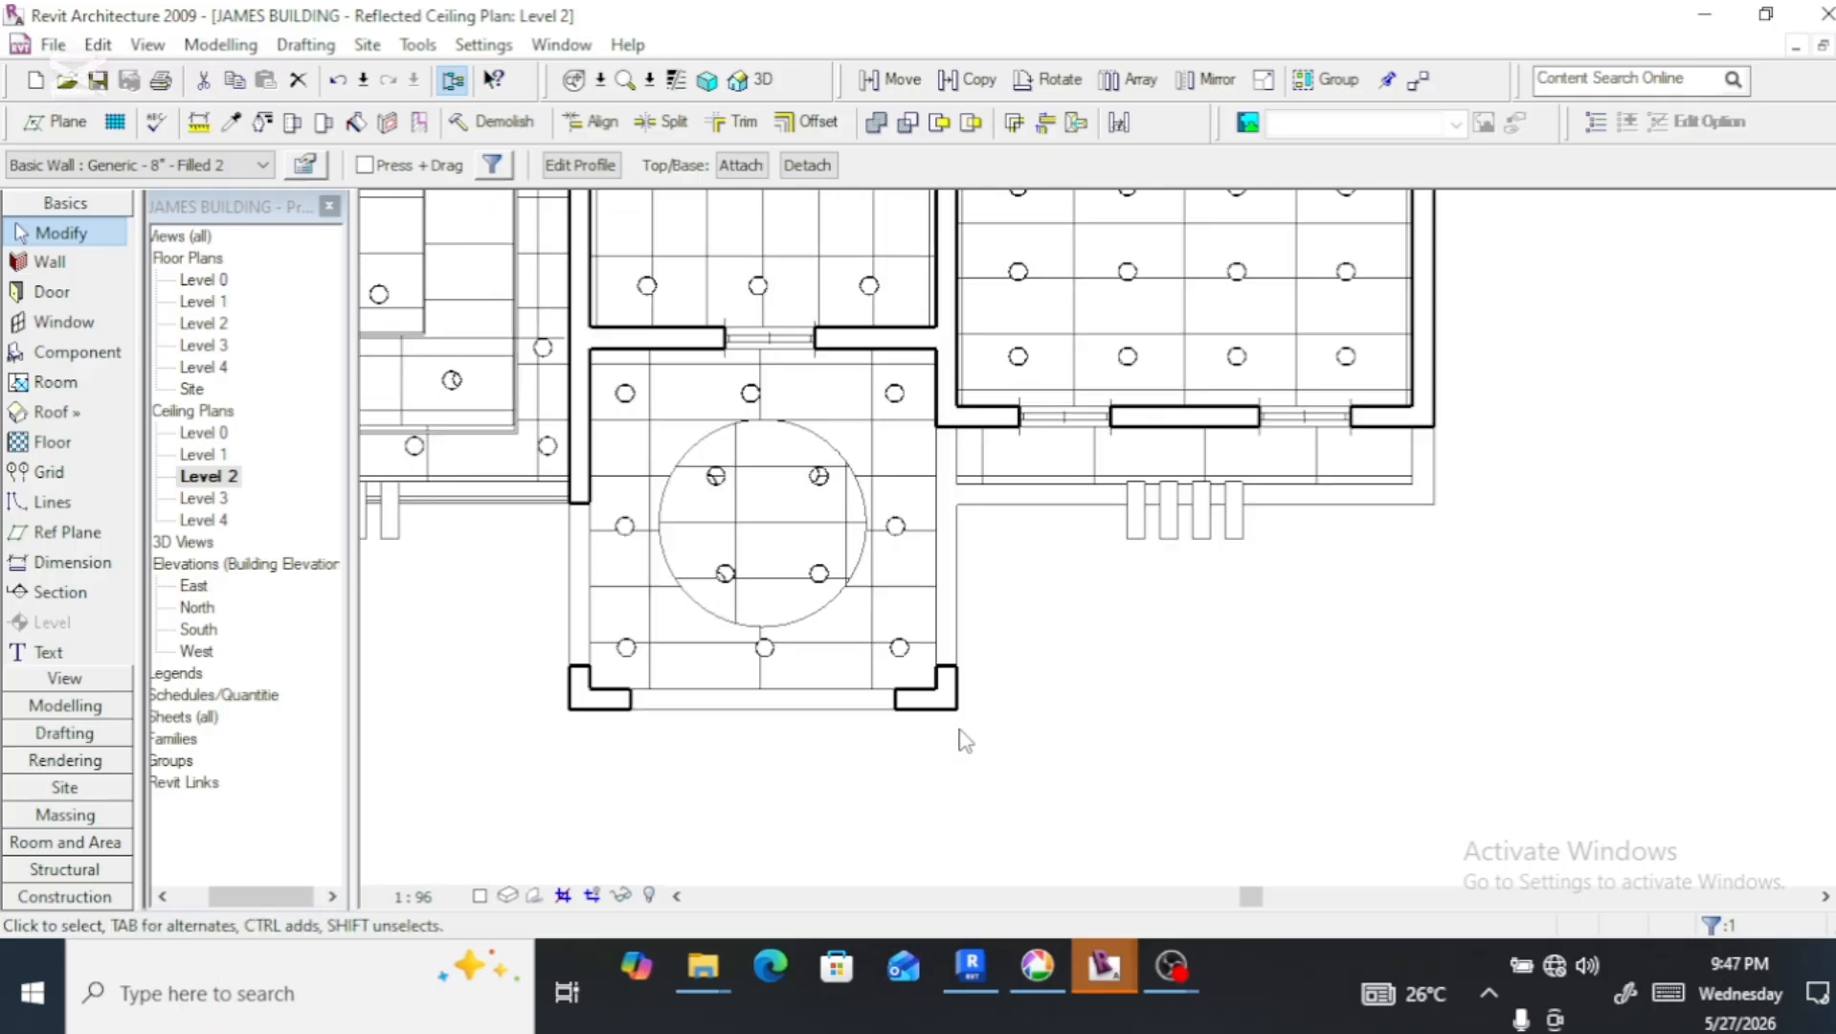
{"action": "scroll", "coordinate": [963, 742], "scroll_direction": "up", "scroll_amount": 2}
{"action": "scroll", "coordinate": [926, 524], "scroll_direction": "down", "scroll_amount": 1}
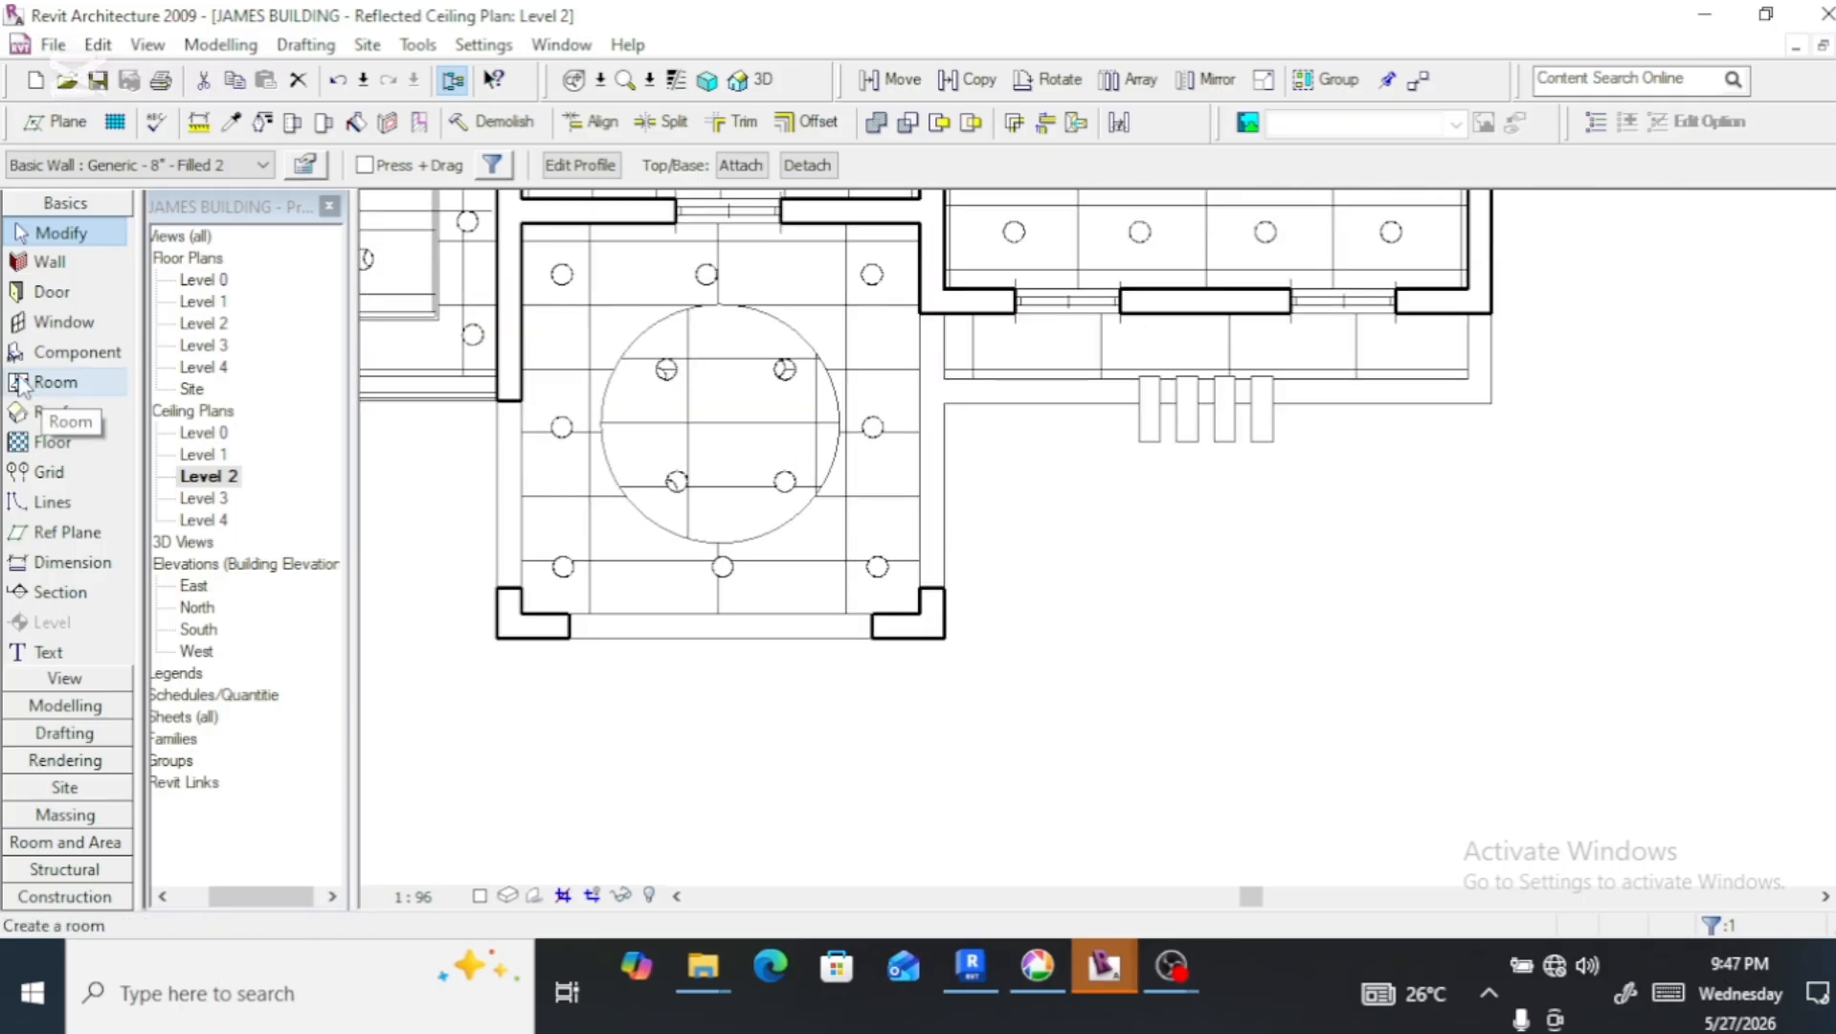
{"action": "left_click", "coordinate": [70, 273]}
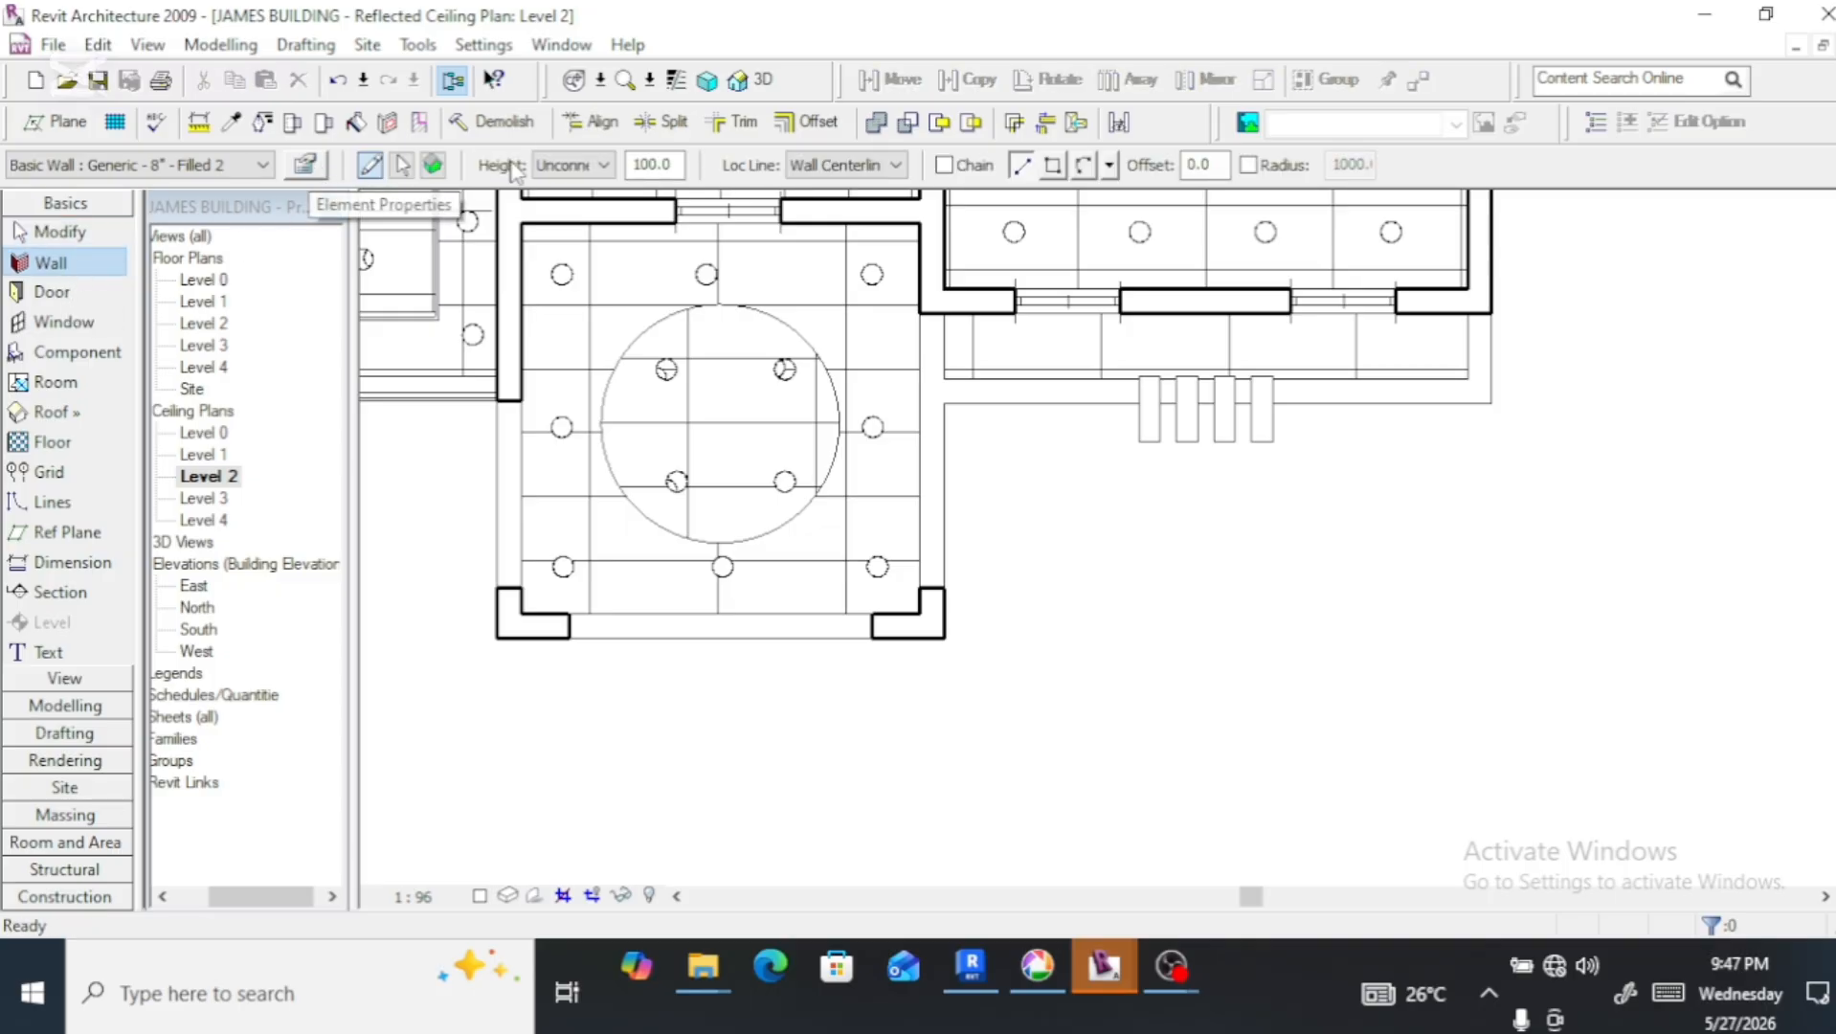
{"action": "left_click", "coordinate": [763, 81]}
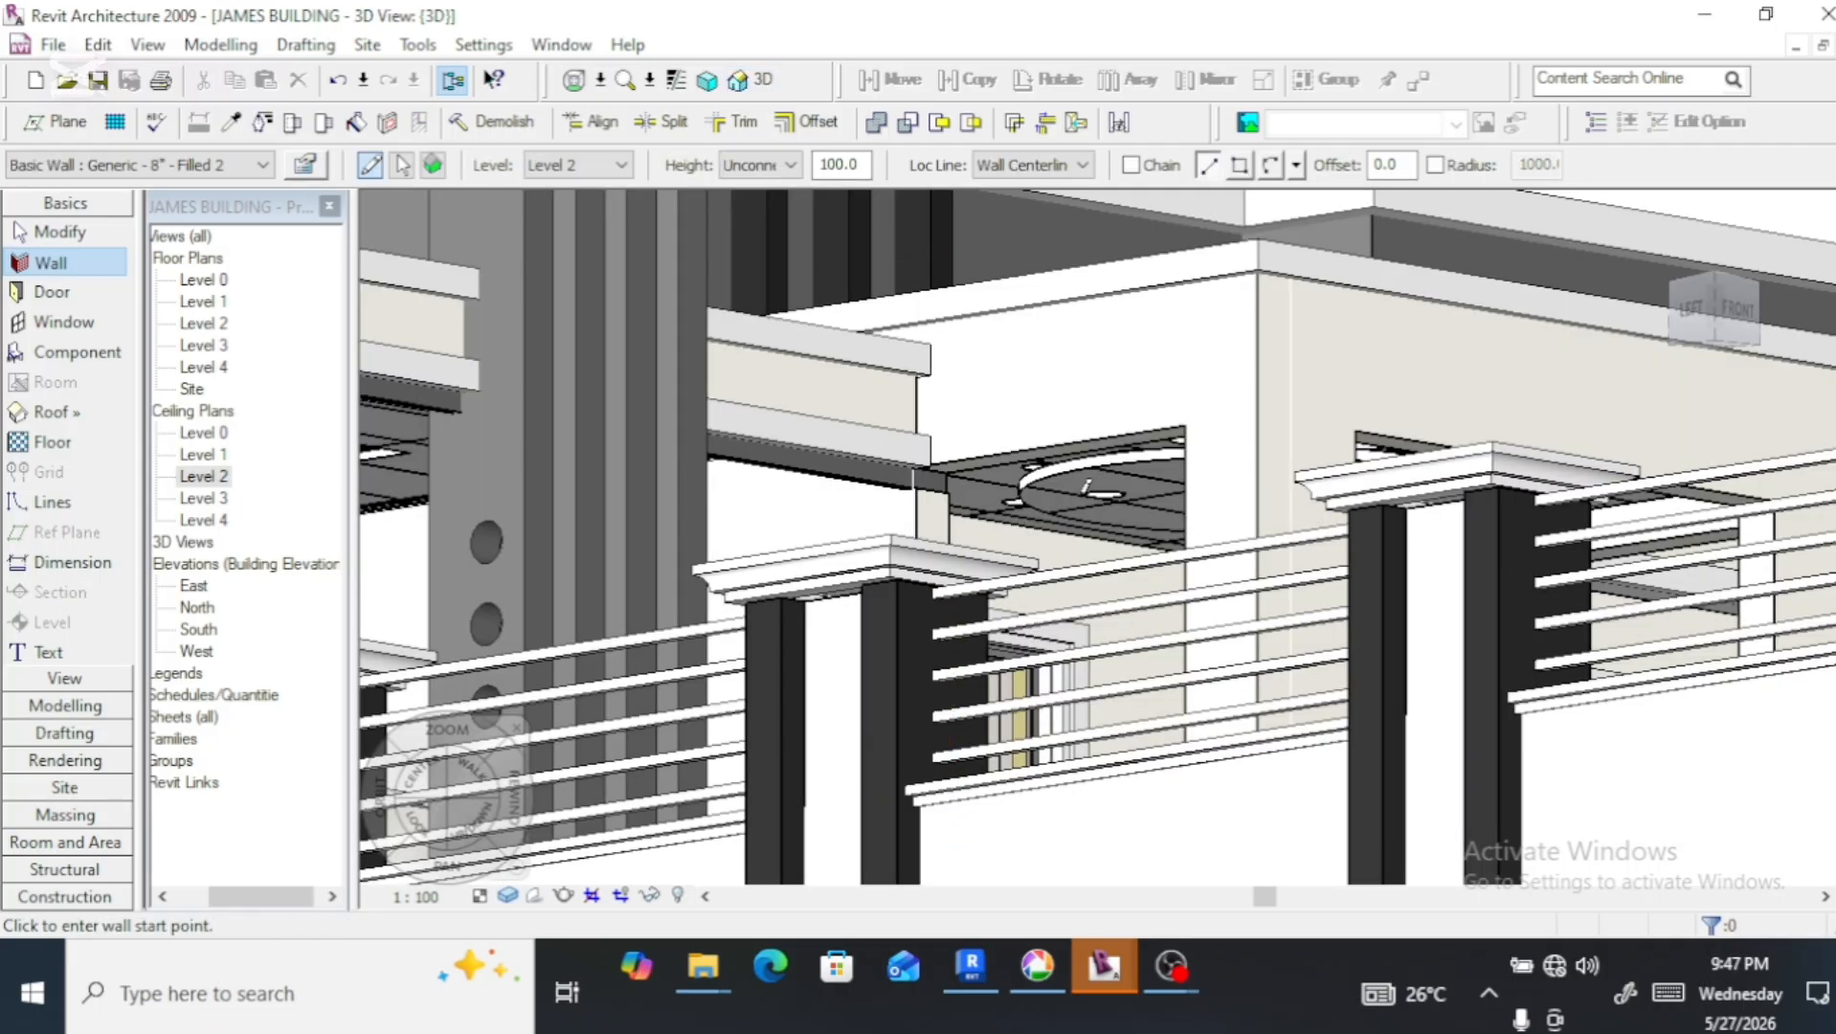
{"action": "key", "text": "Escape"}
Check the height offset from Level 2 of the ceiling surrounding the circular recess in its element properties
{"action": "left_click", "coordinate": [1092, 470]}
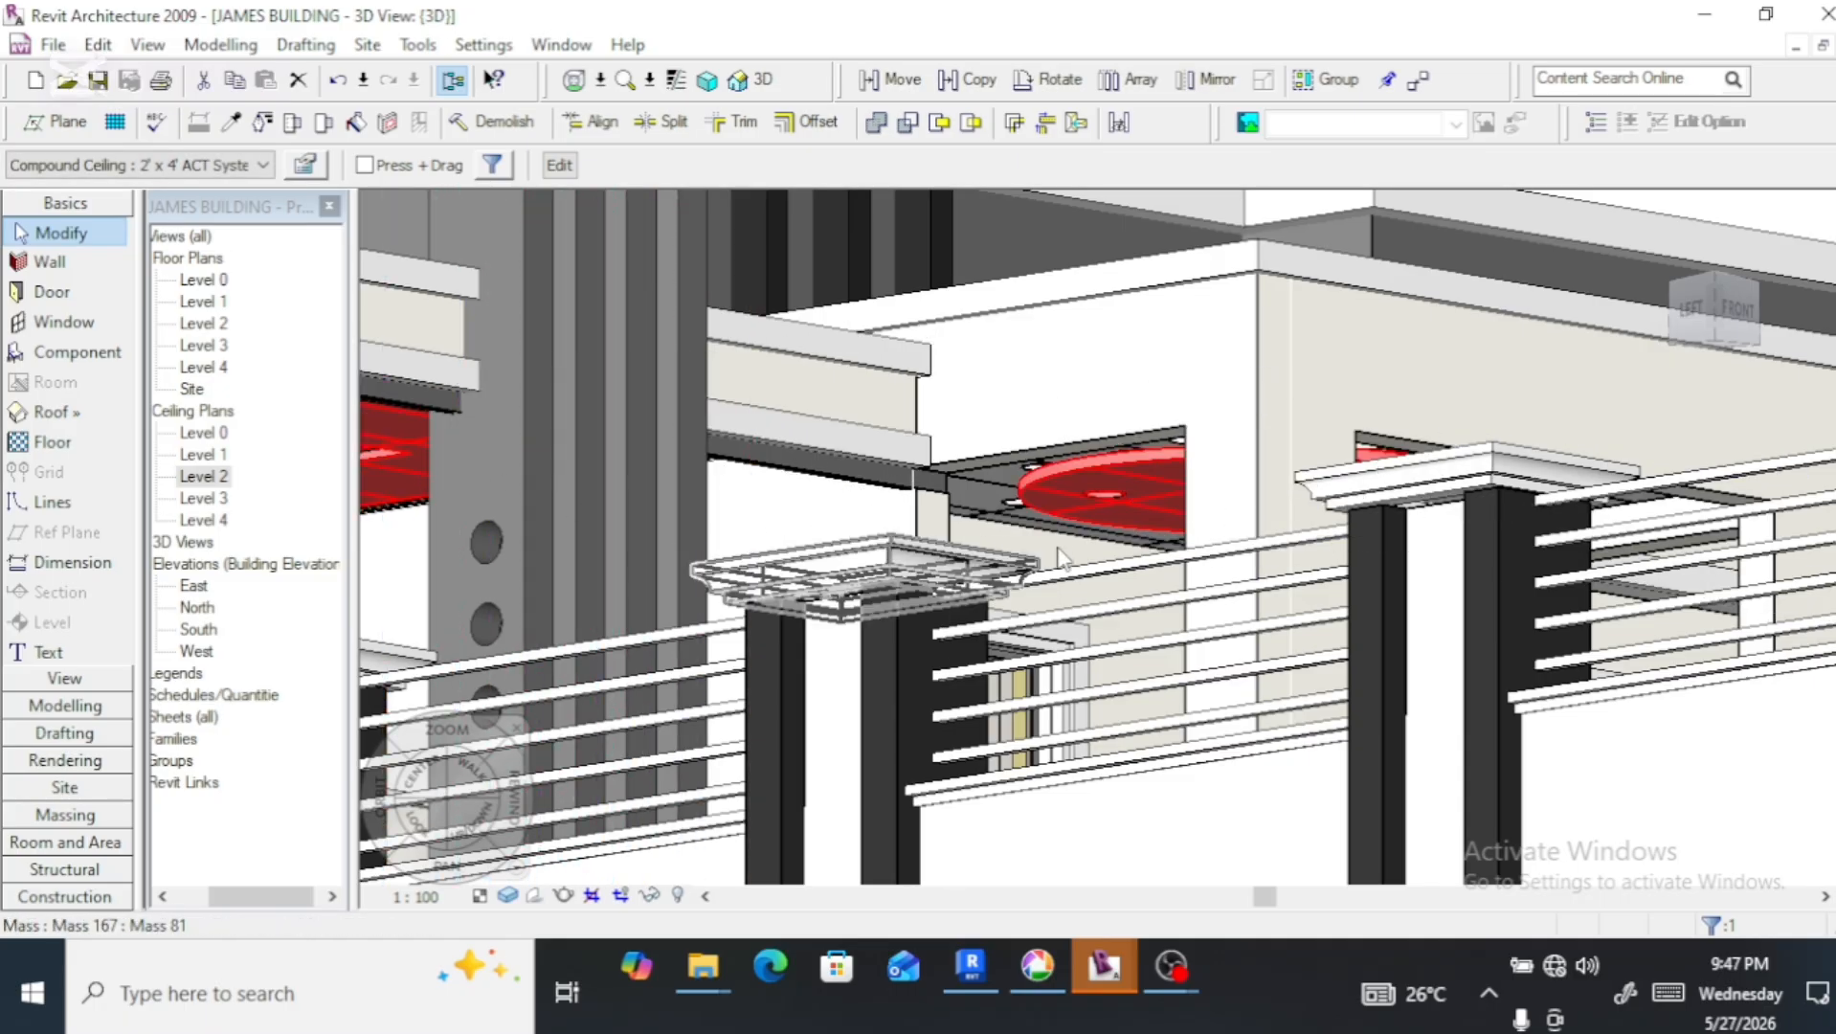
{"action": "left_click", "coordinate": [979, 483]}
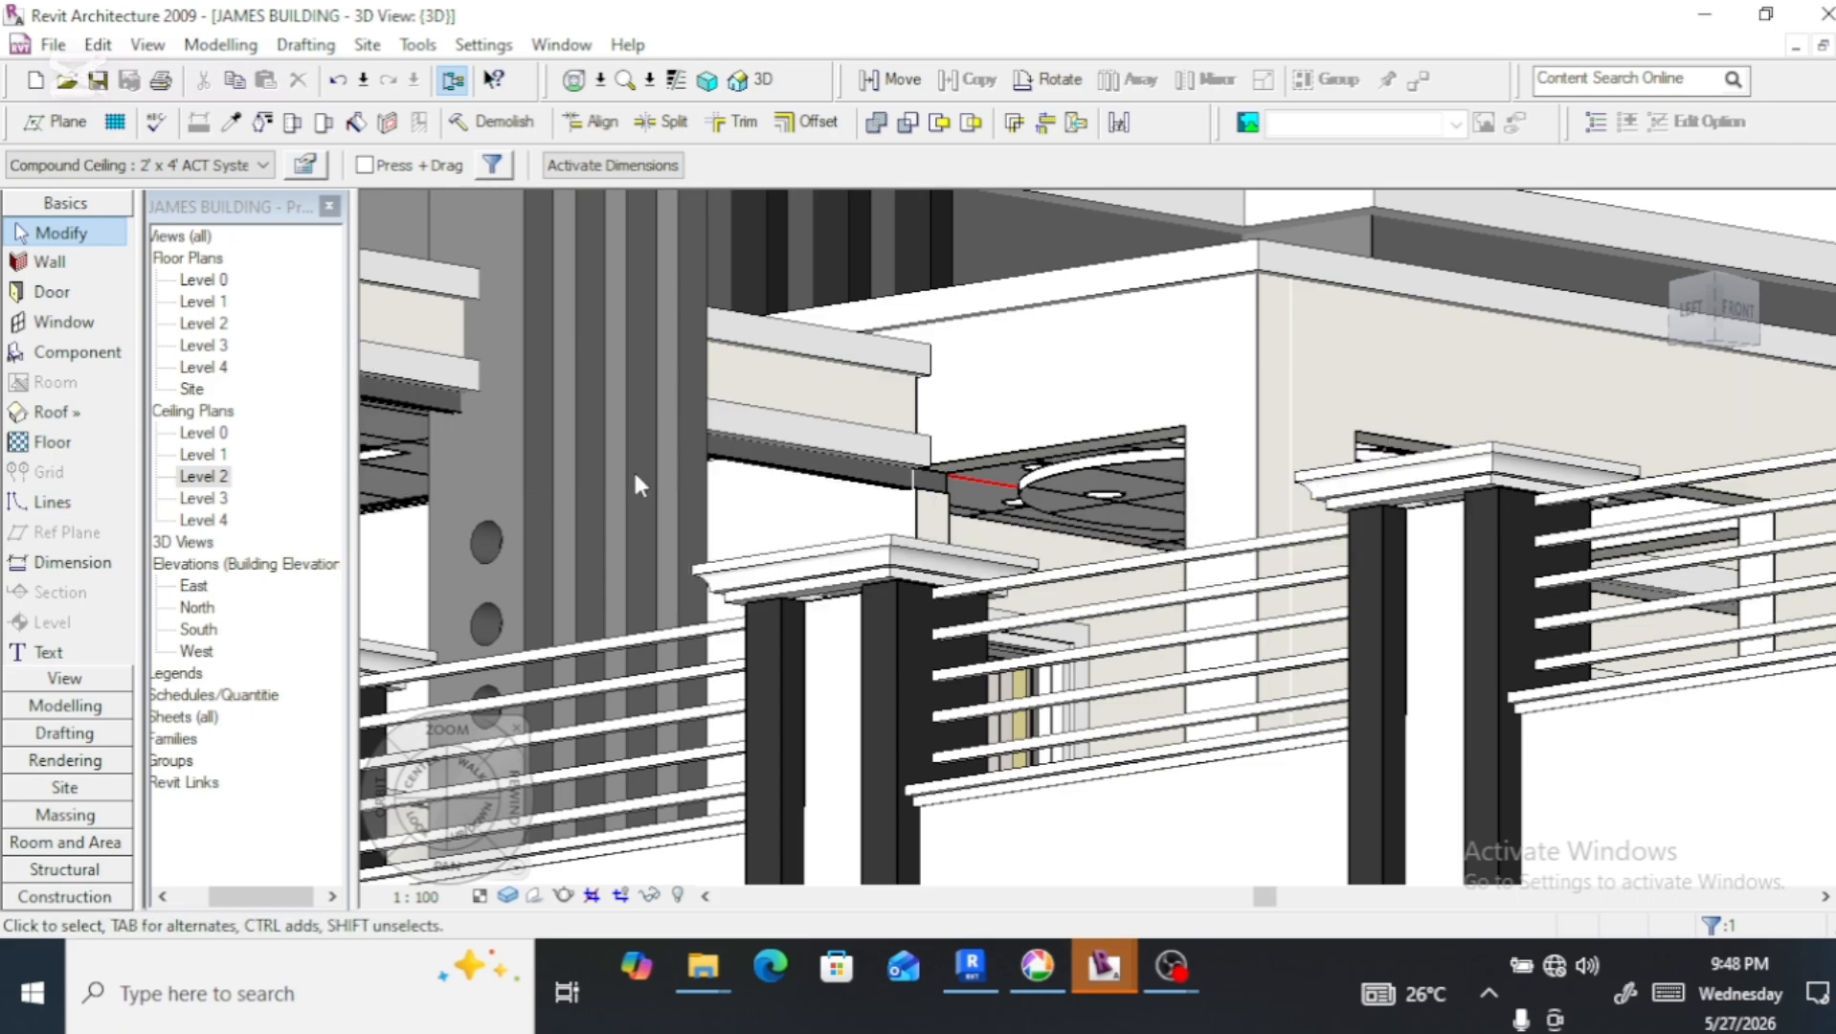
{"action": "left_click", "coordinate": [306, 166]}
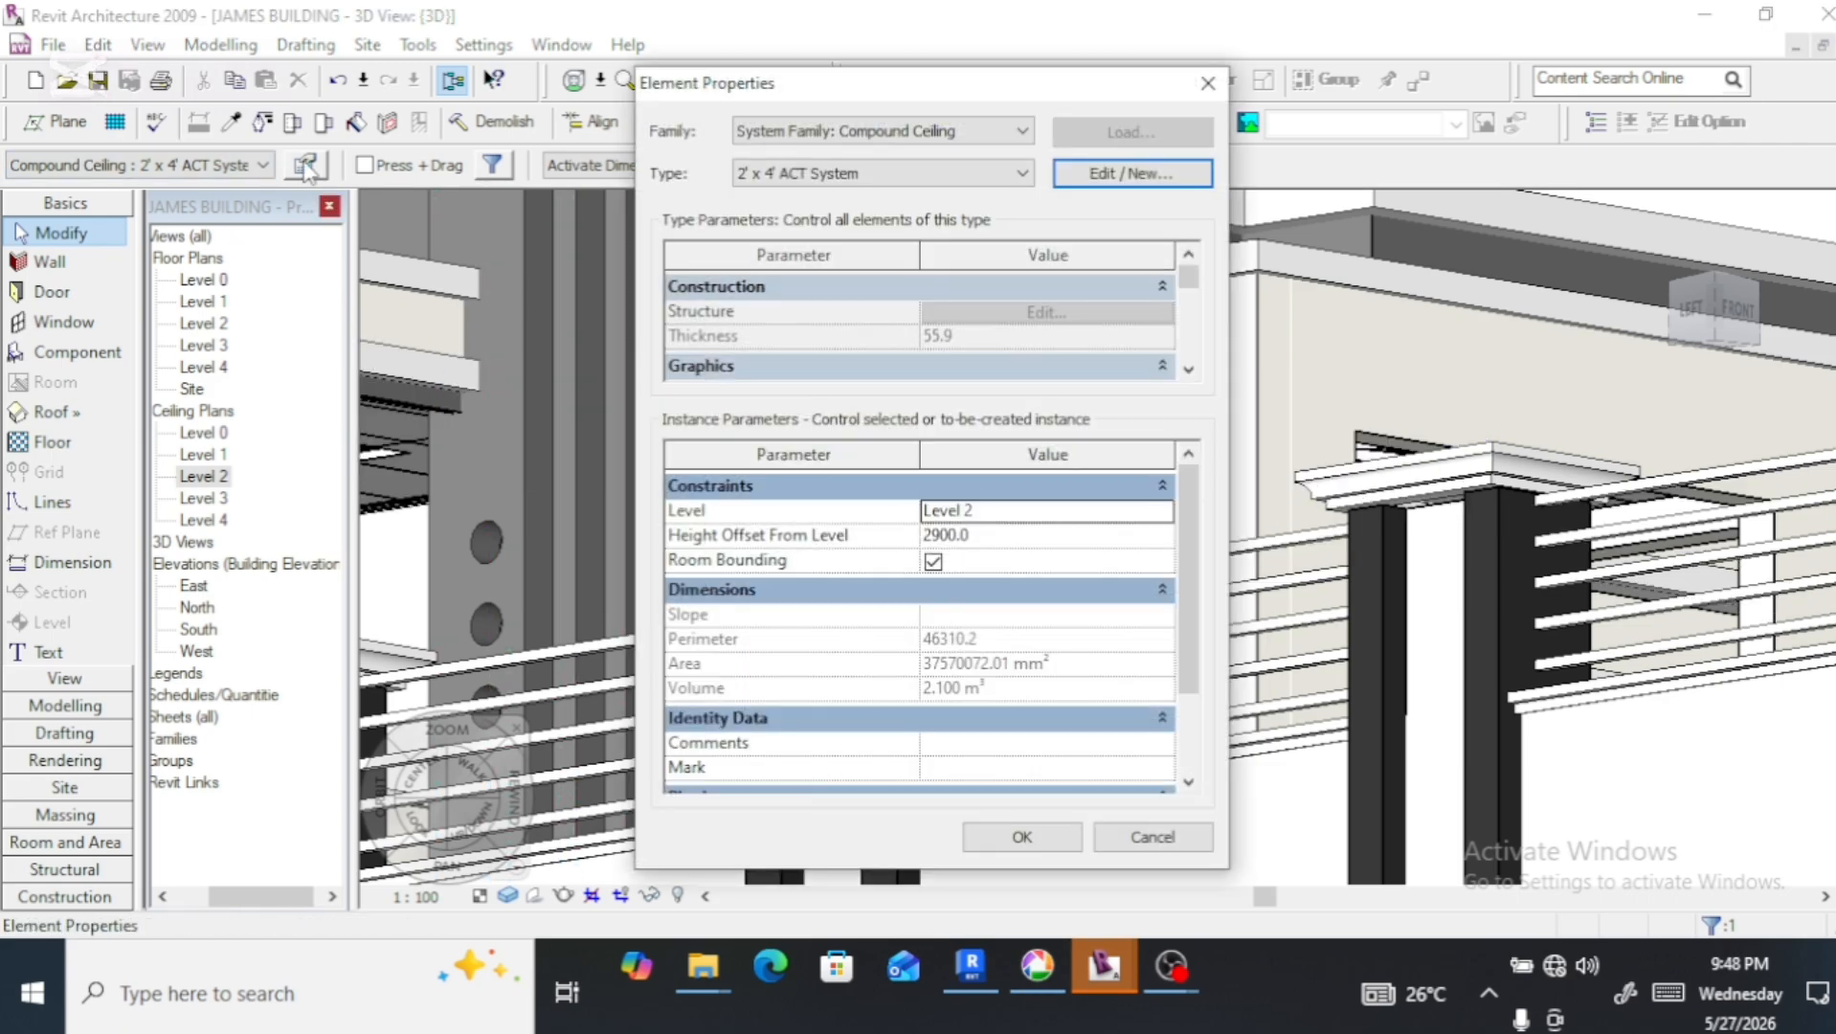
{"action": "left_click", "coordinate": [1023, 836]}
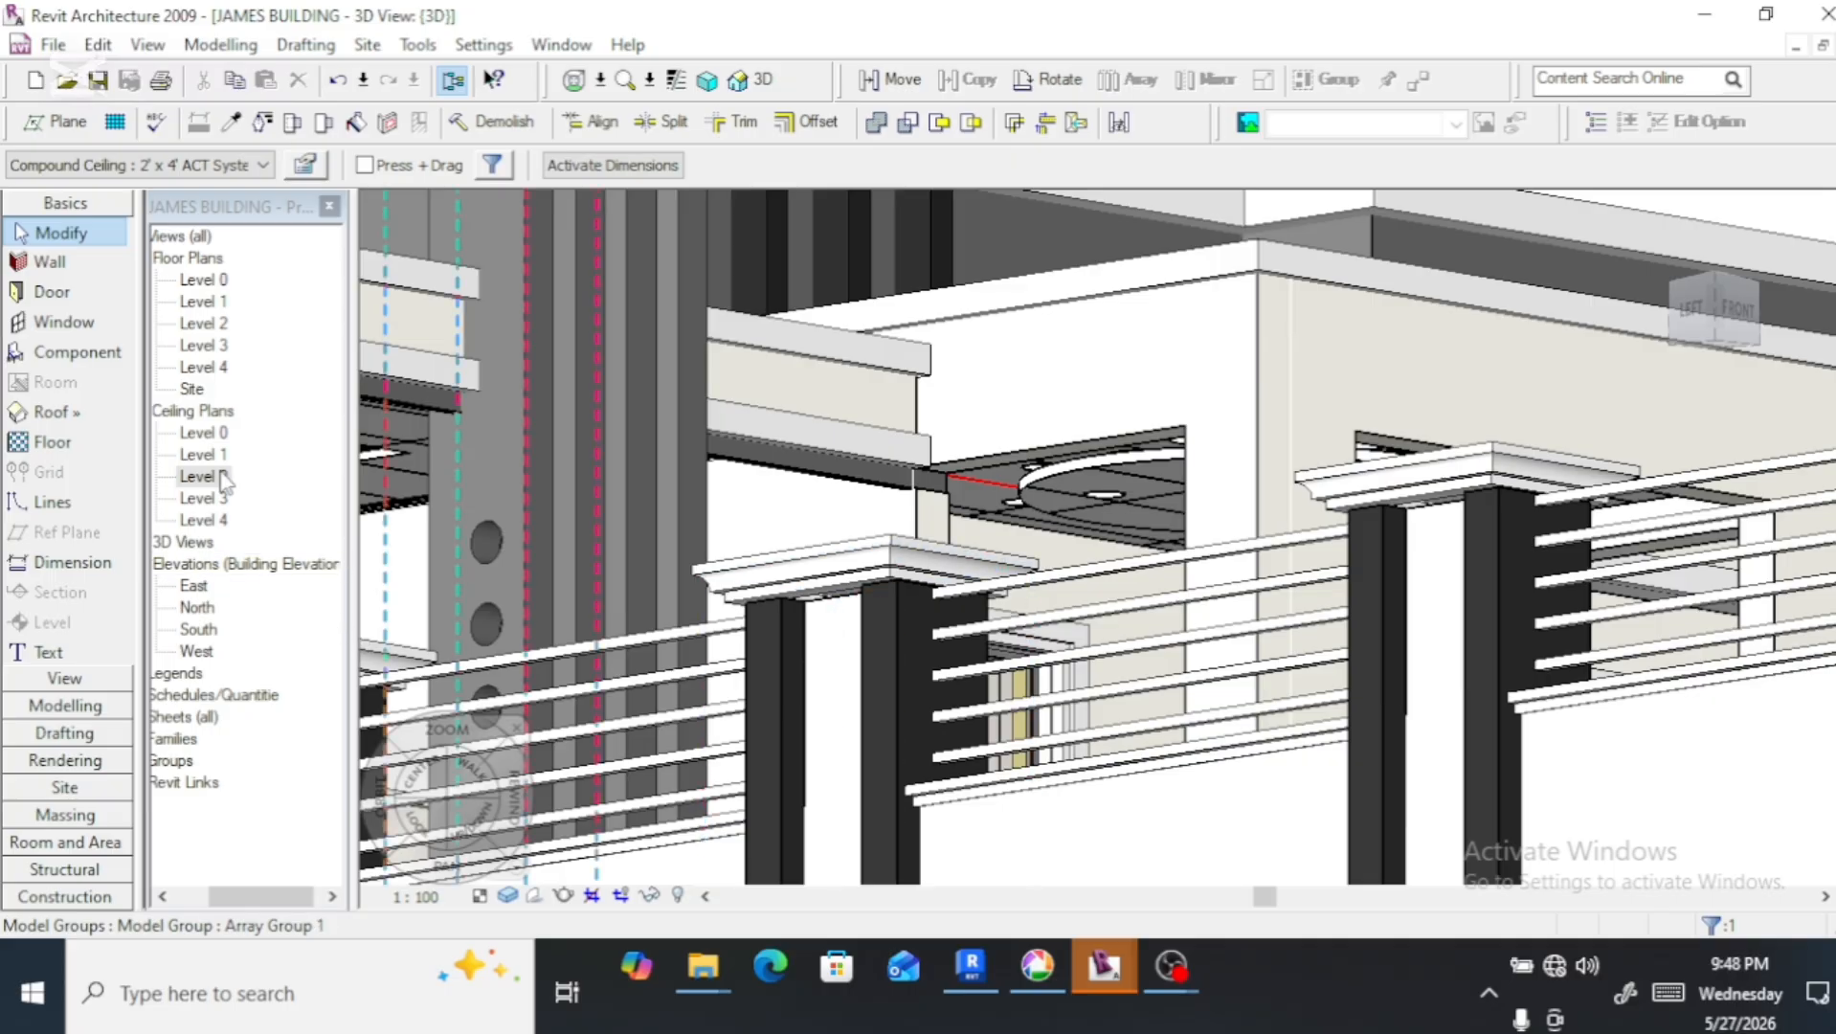
In the Level 2 ceiling plan, set up a new Generic - 8" - Filled 2 wall with base offset 2830 and unconnected height 40
{"action": "left_click", "coordinate": [217, 477]}
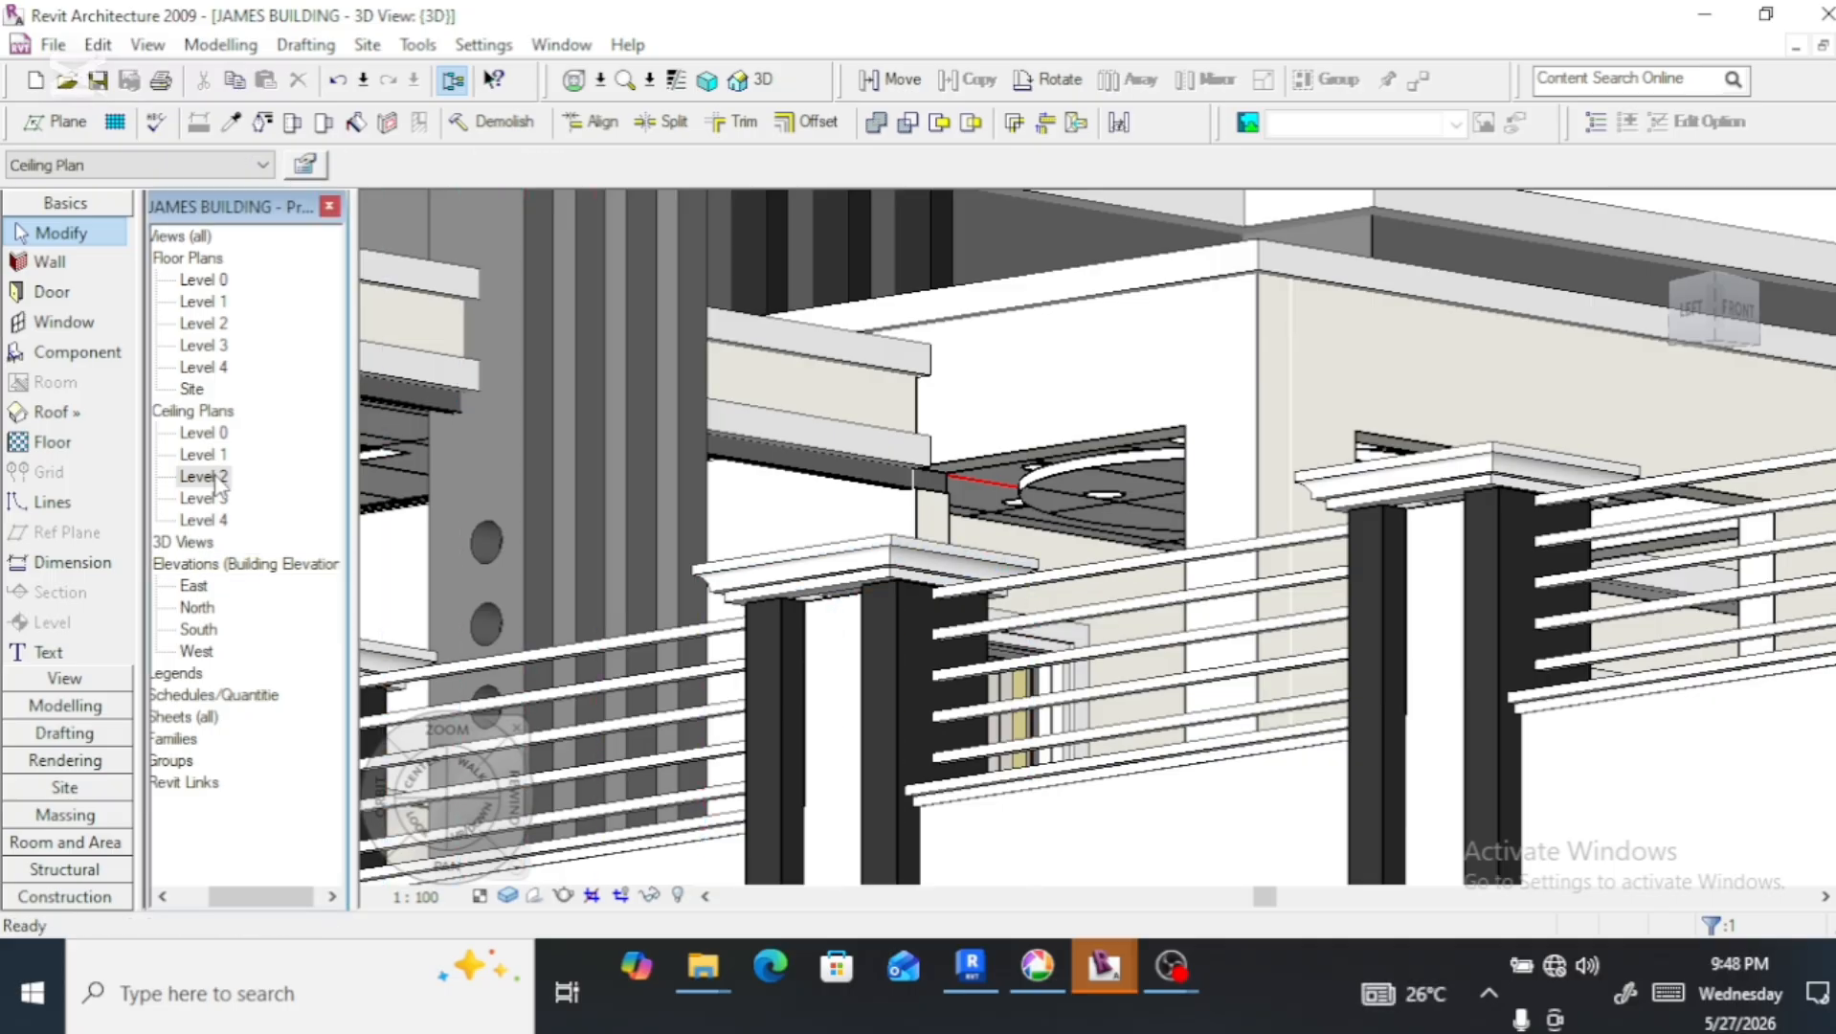
{"action": "double_click", "coordinate": [216, 476]}
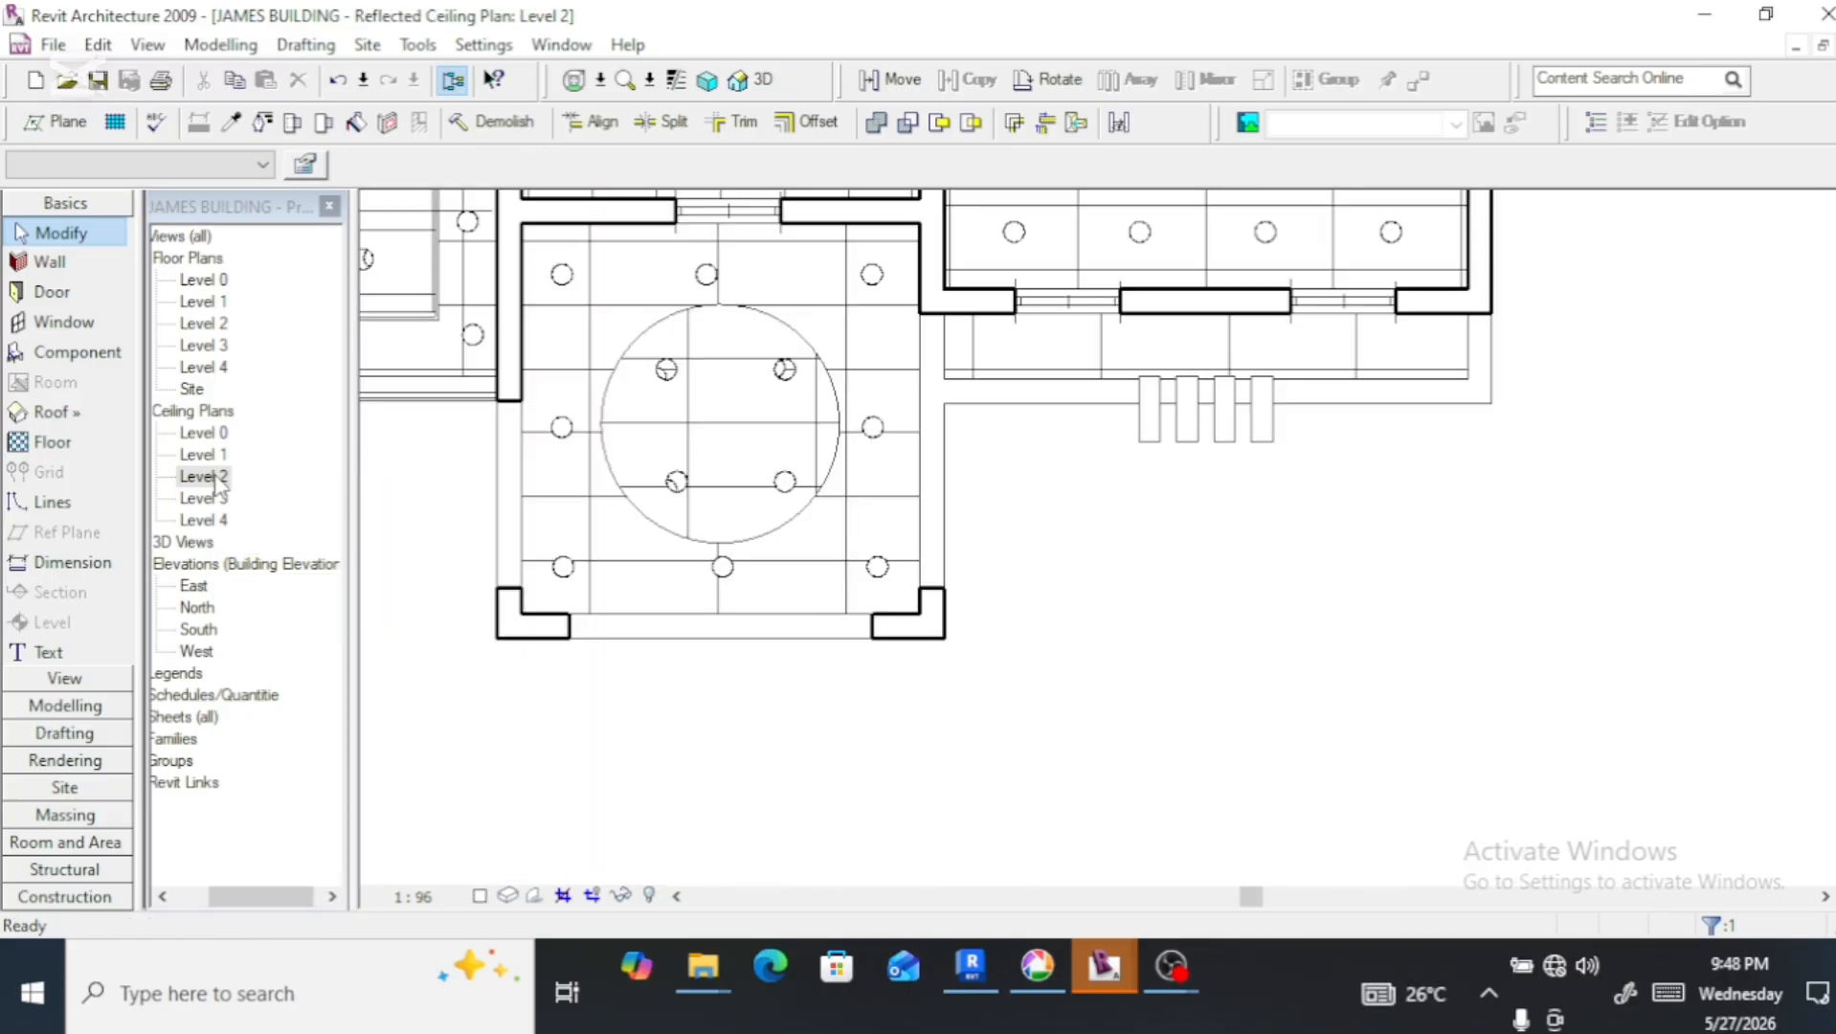
{"action": "left_click", "coordinate": [947, 761]}
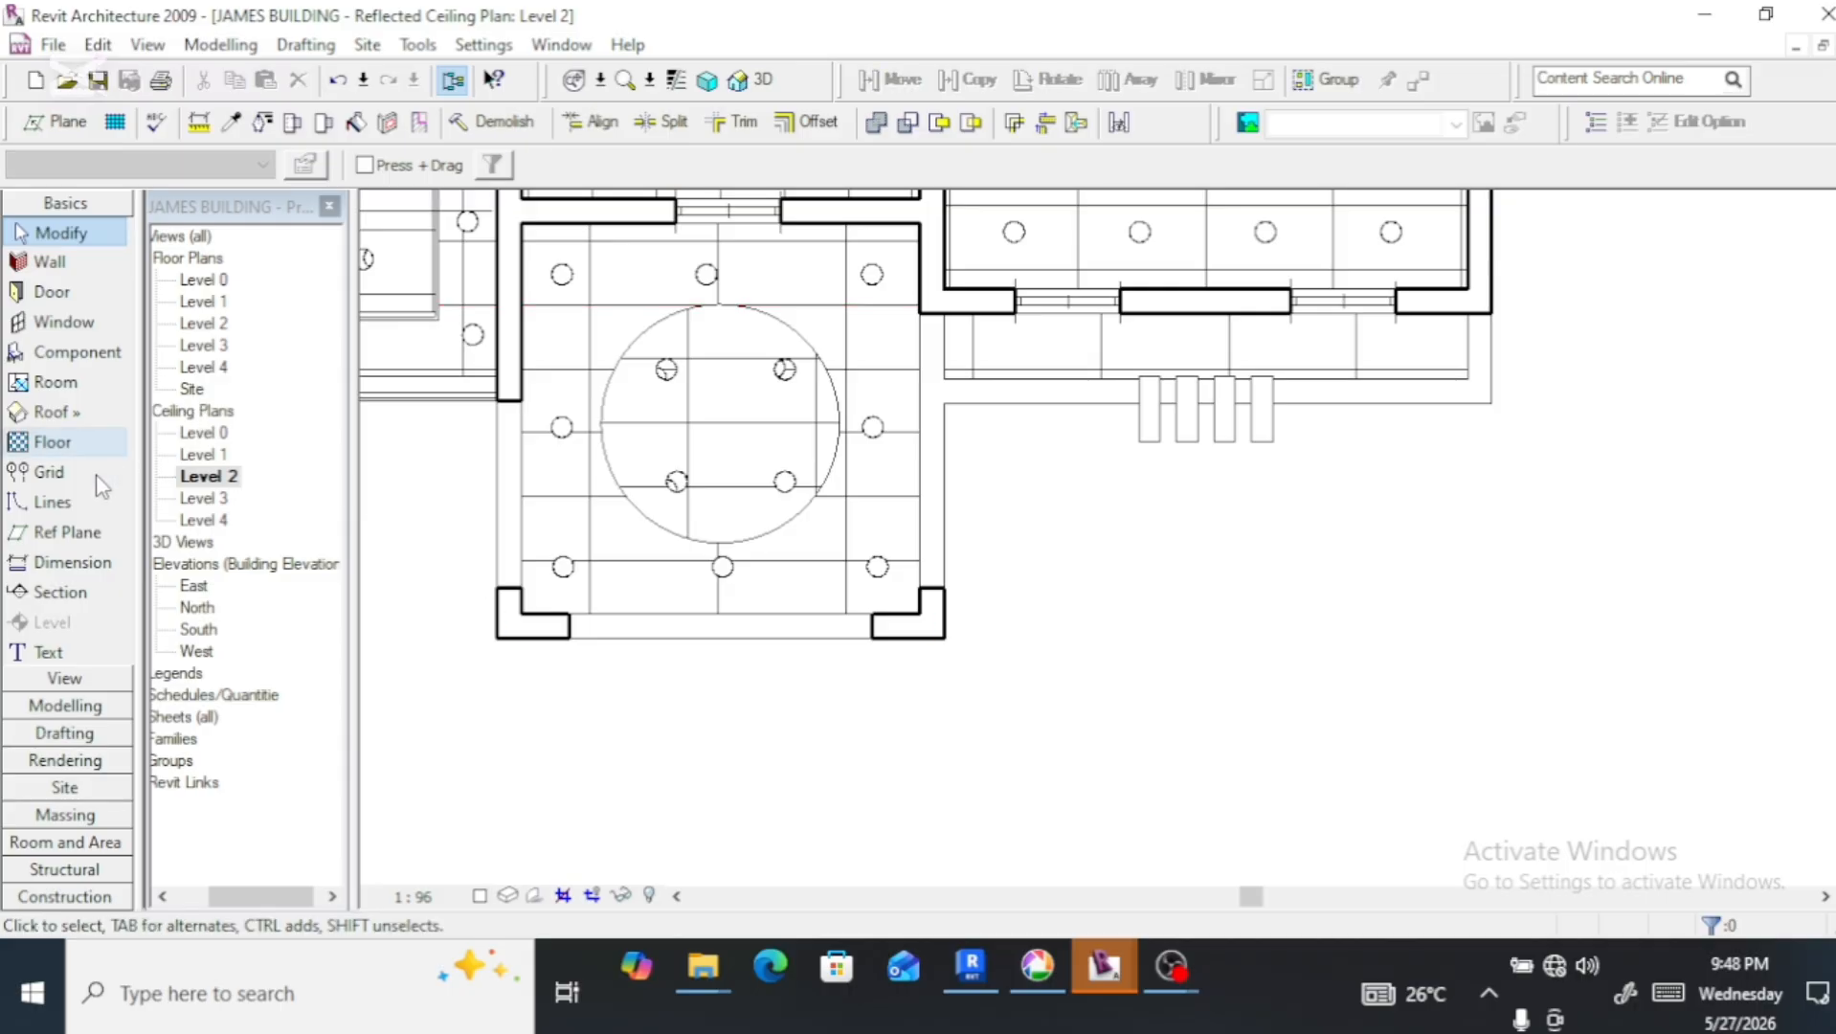
{"action": "left_click", "coordinate": [86, 271]}
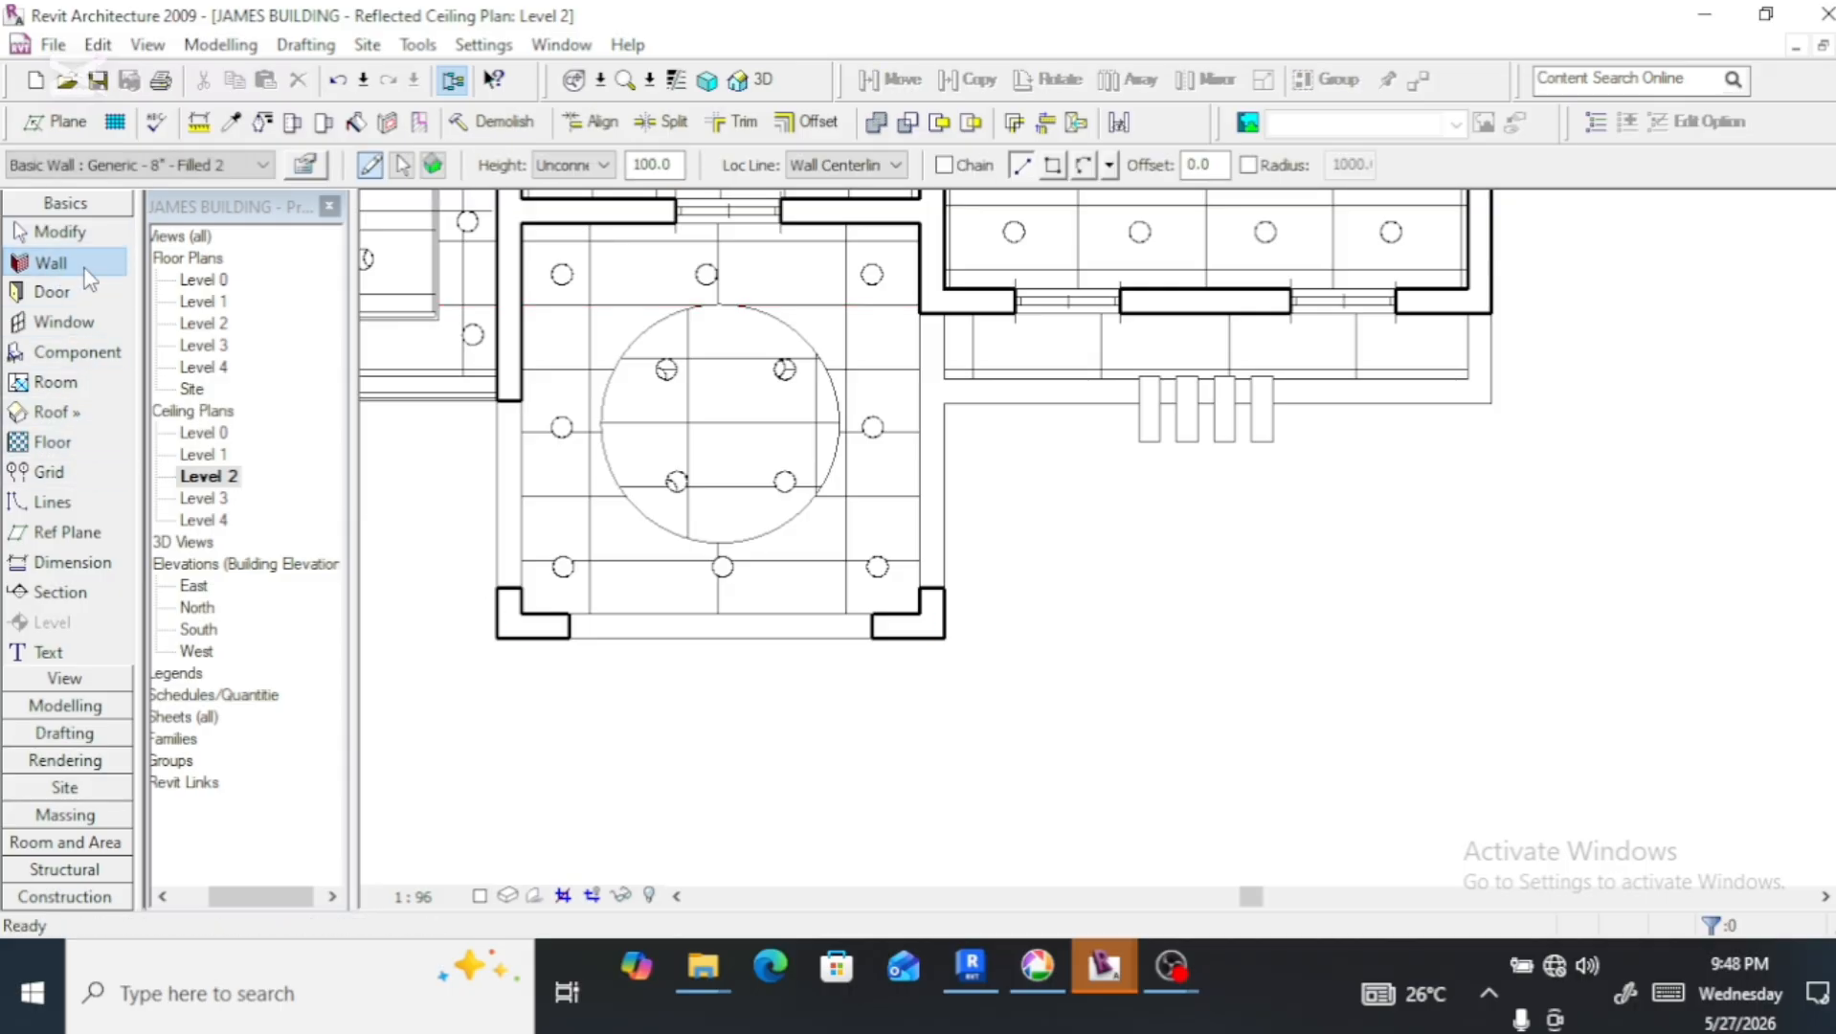
{"action": "left_click", "coordinate": [306, 167]}
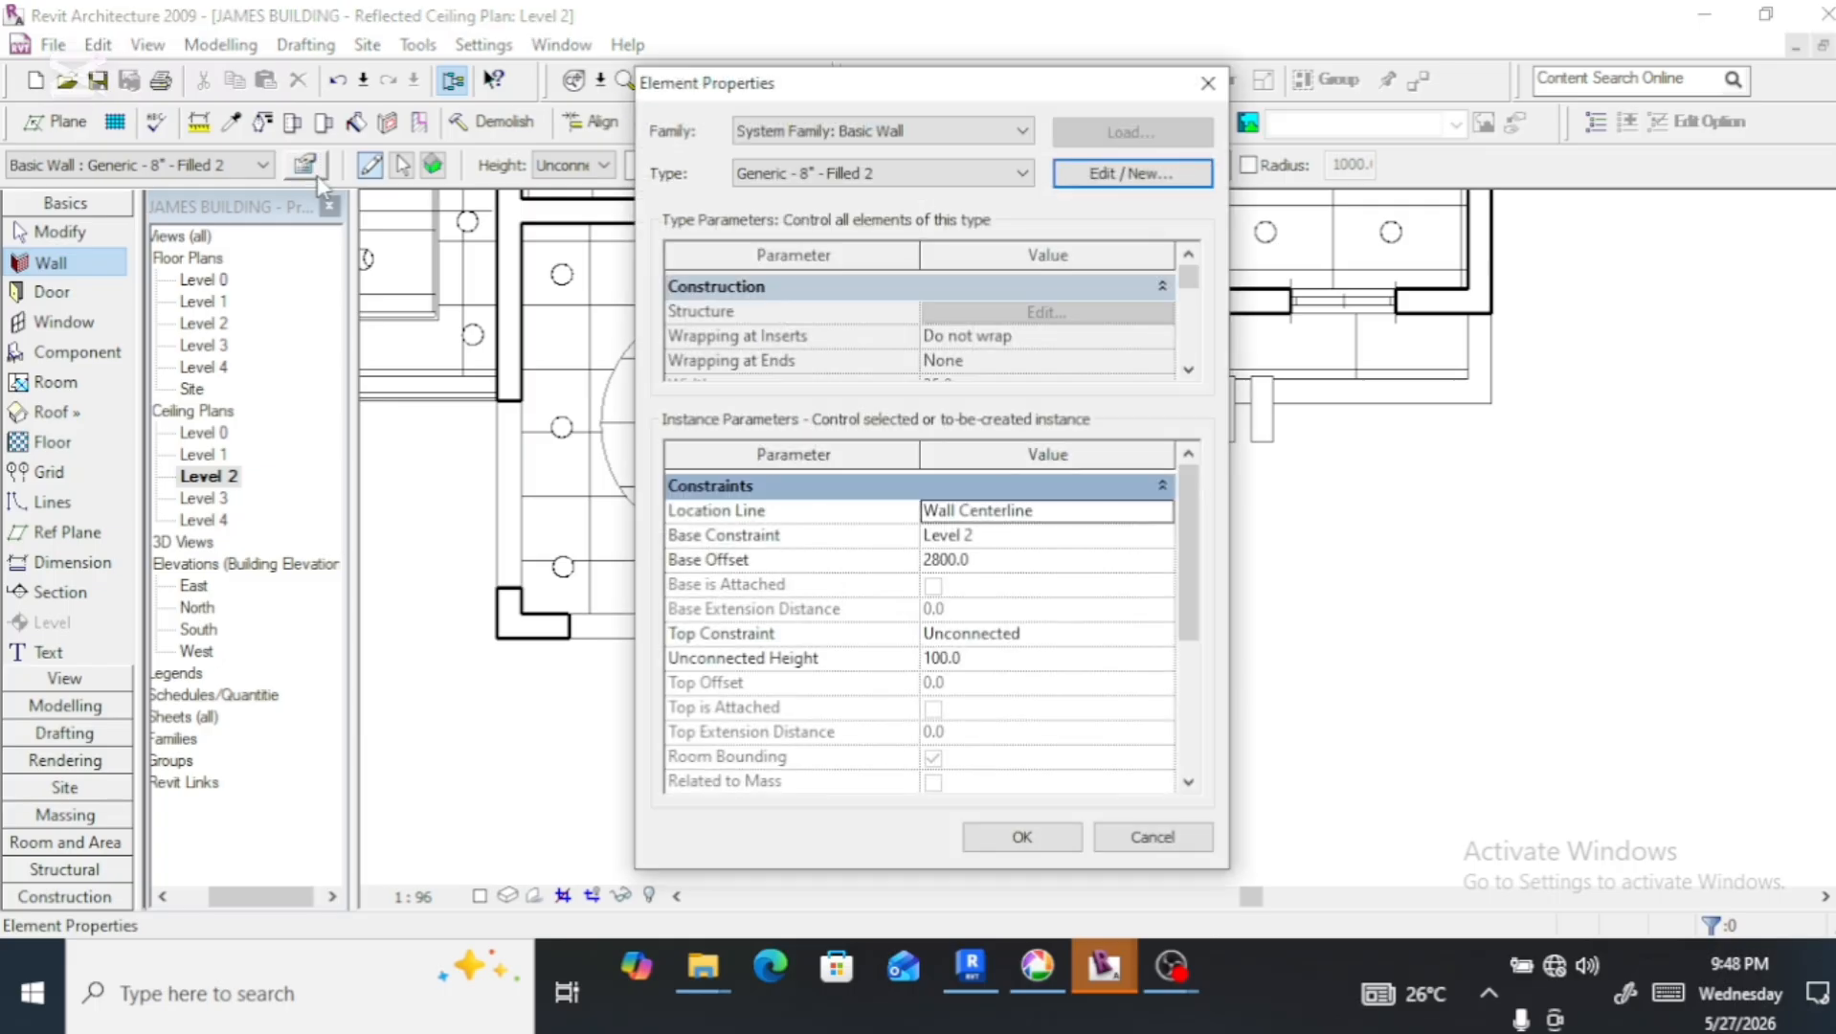
{"action": "left_click", "coordinate": [951, 560]}
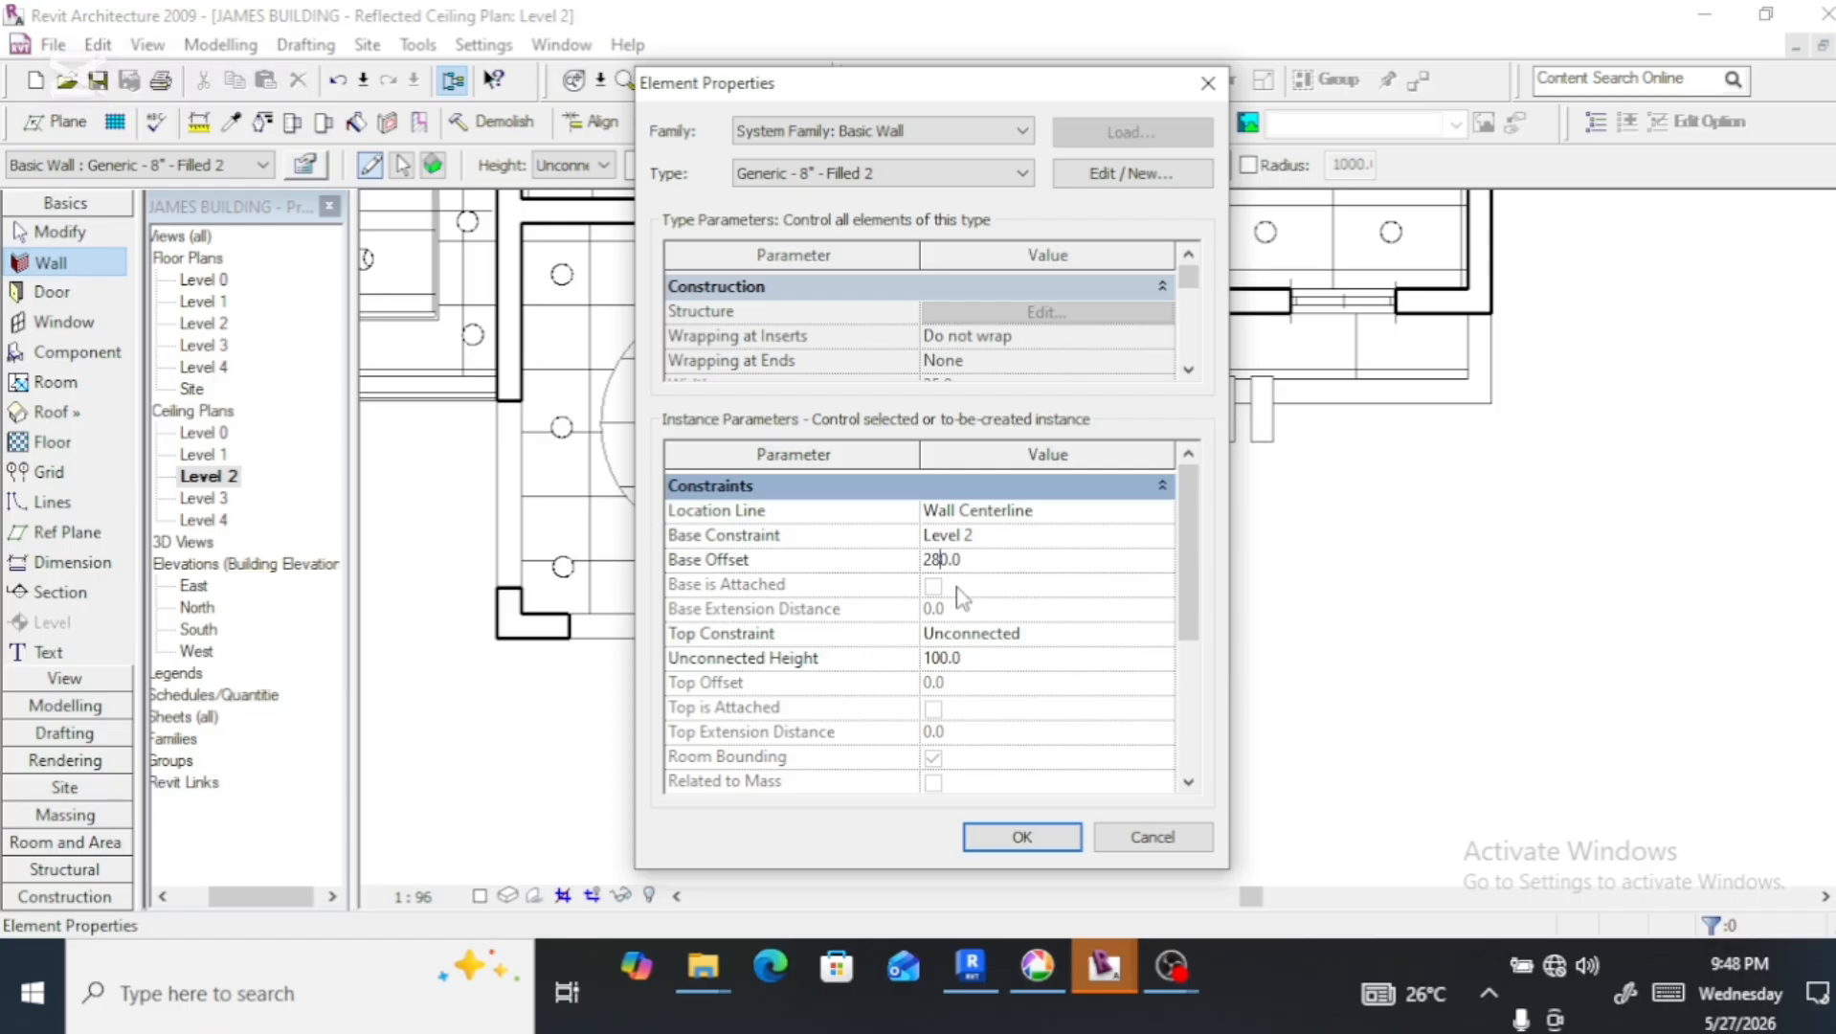
{"action": "type", "text": "3"}
{"action": "left_click", "coordinate": [943, 659]}
{"action": "left_click", "coordinate": [1018, 837]}
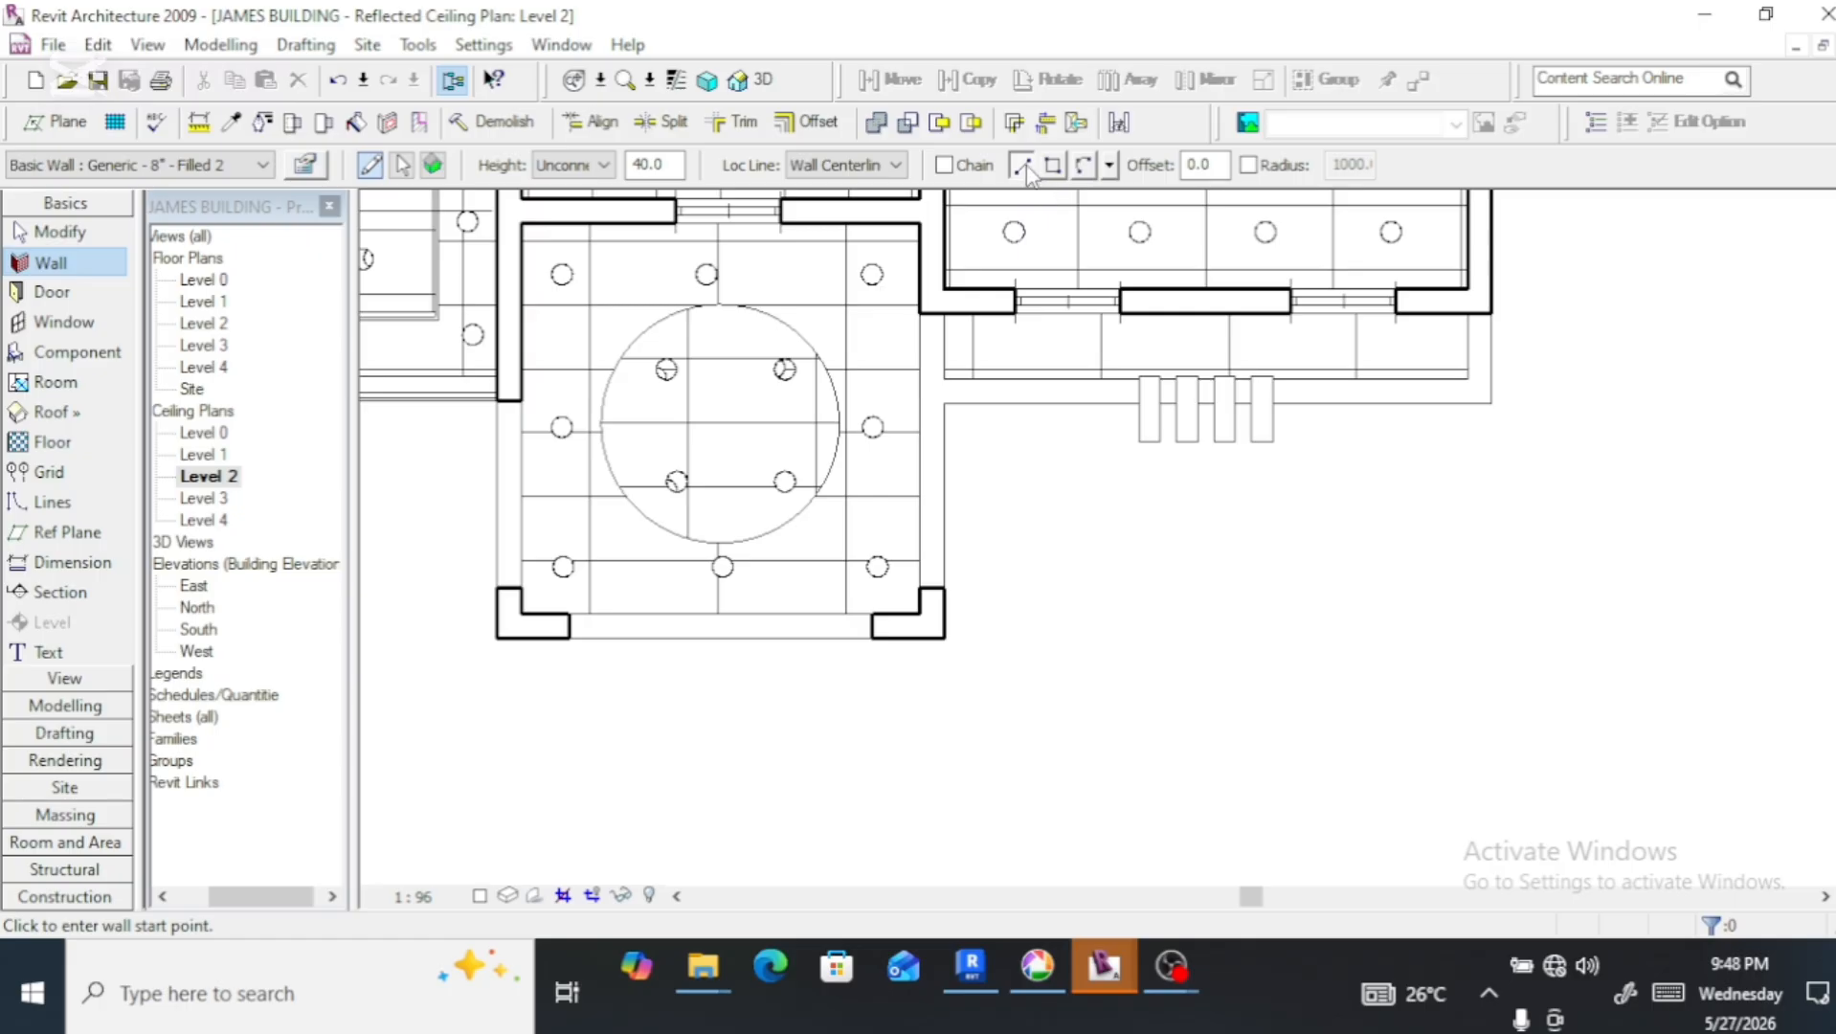
Draw two semicircular arc walls of about 1137 mm radius along the edge of the circular recess to form a full ring
{"action": "left_click", "coordinate": [1084, 165]}
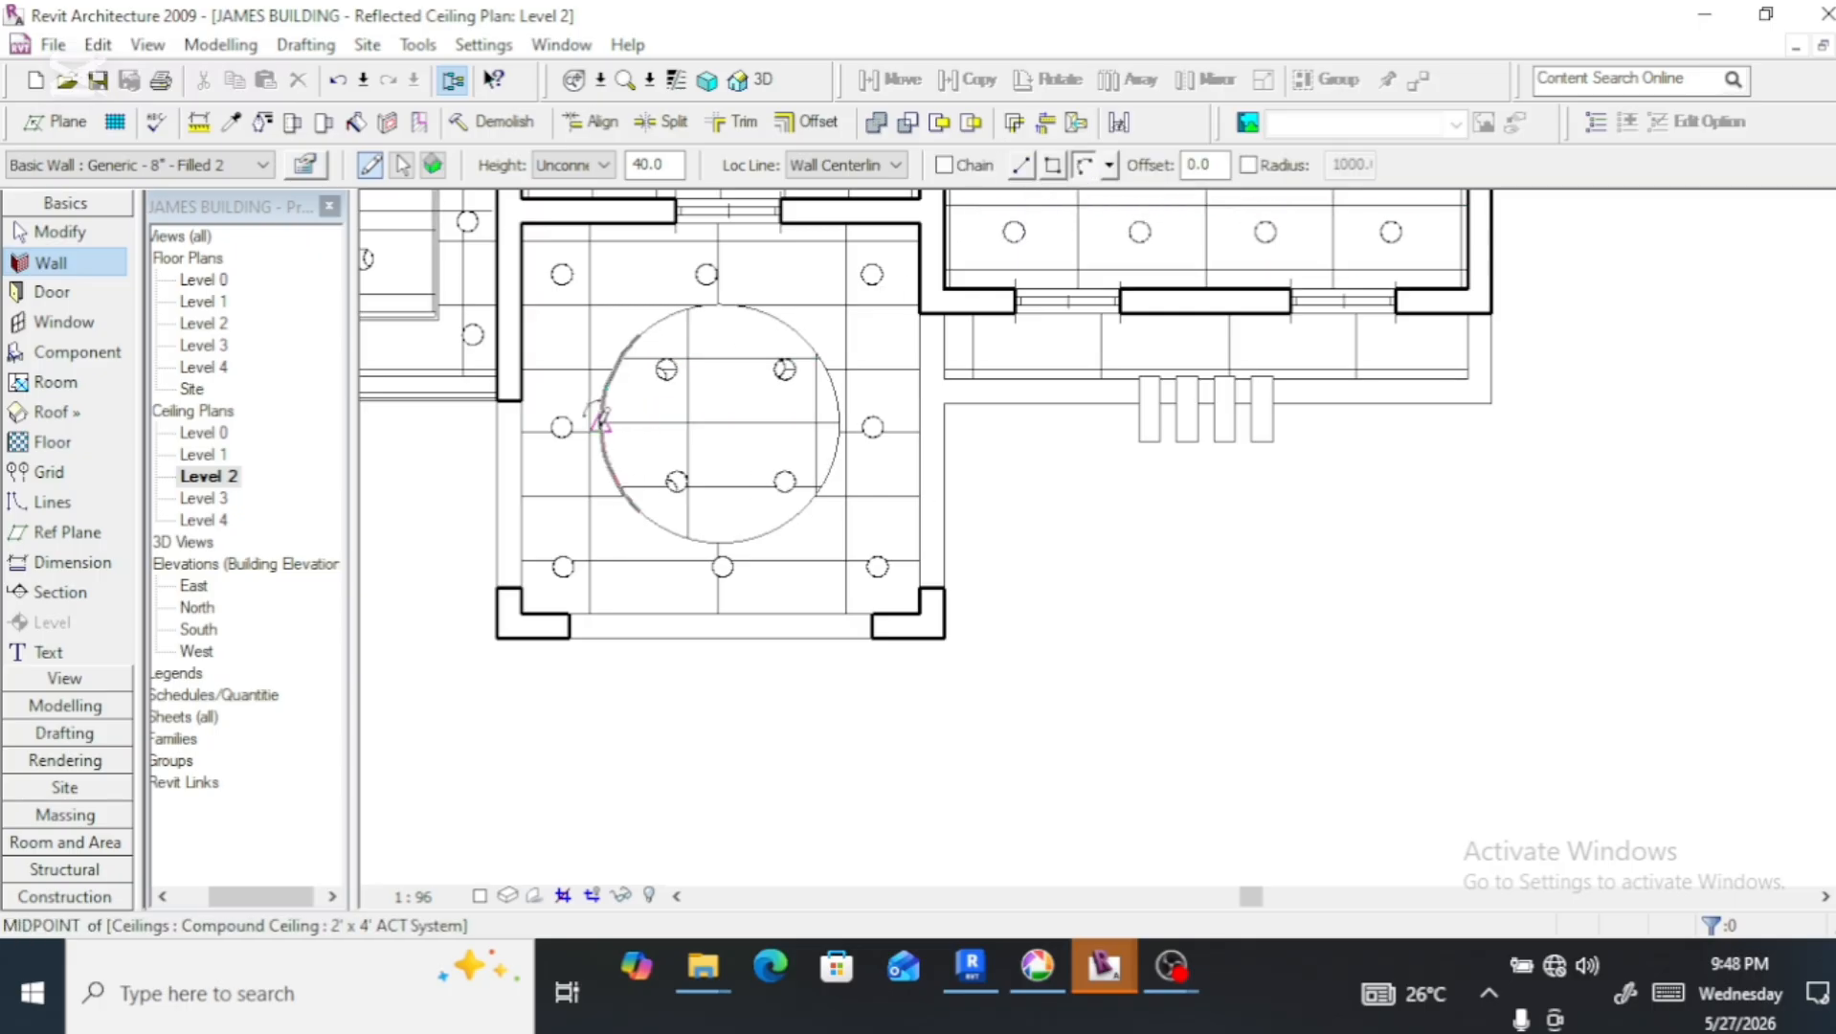
{"action": "left_click", "coordinate": [601, 422]}
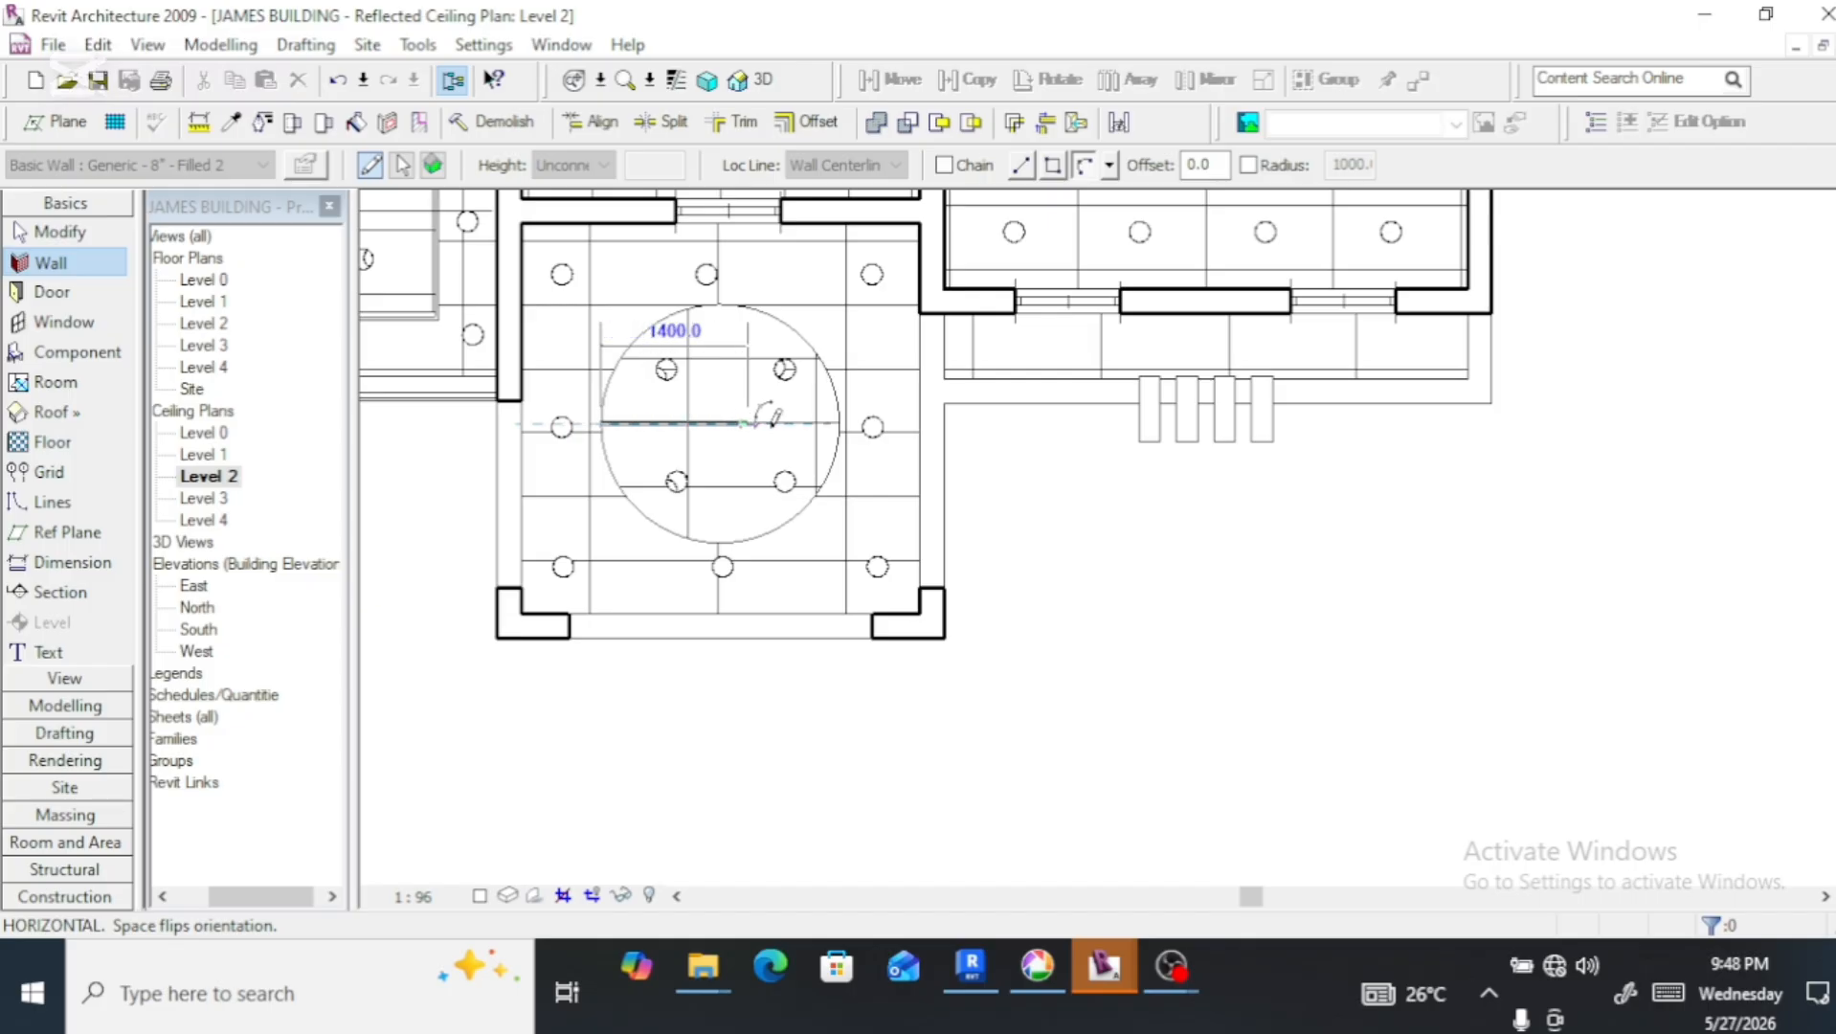
{"action": "left_click", "coordinate": [840, 421]}
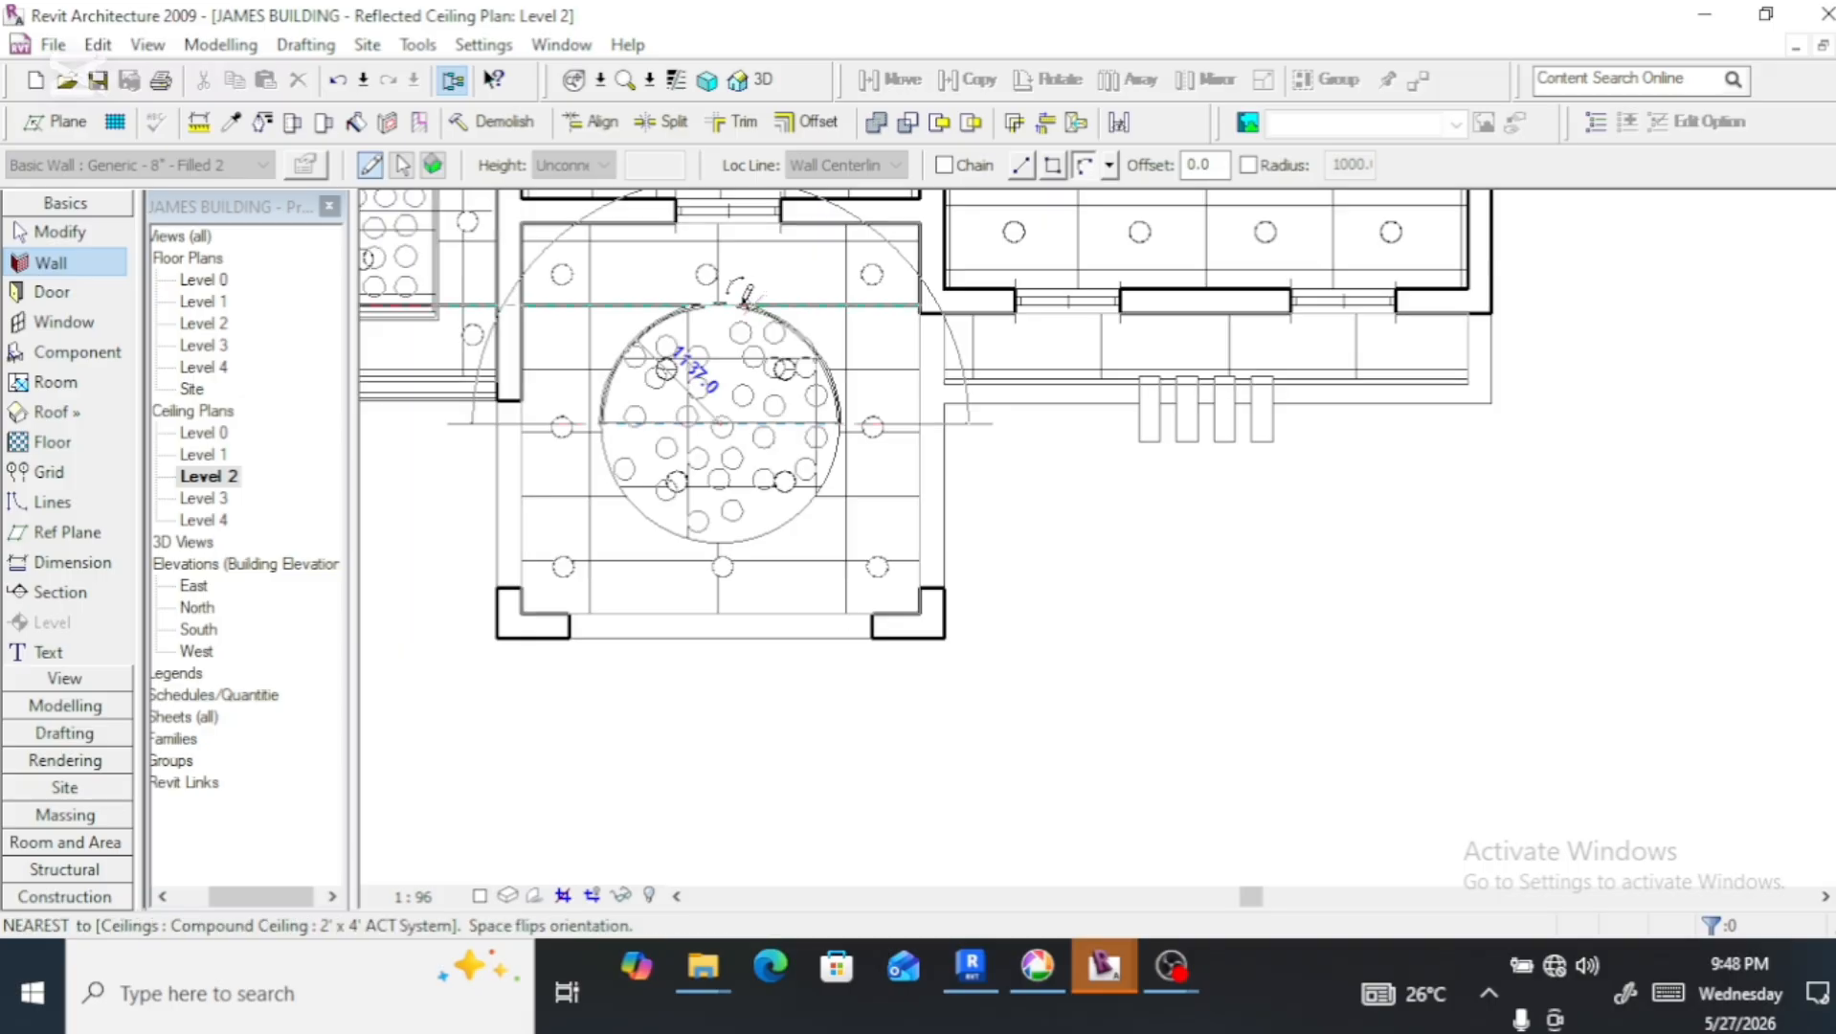
{"action": "left_click", "coordinate": [725, 288]}
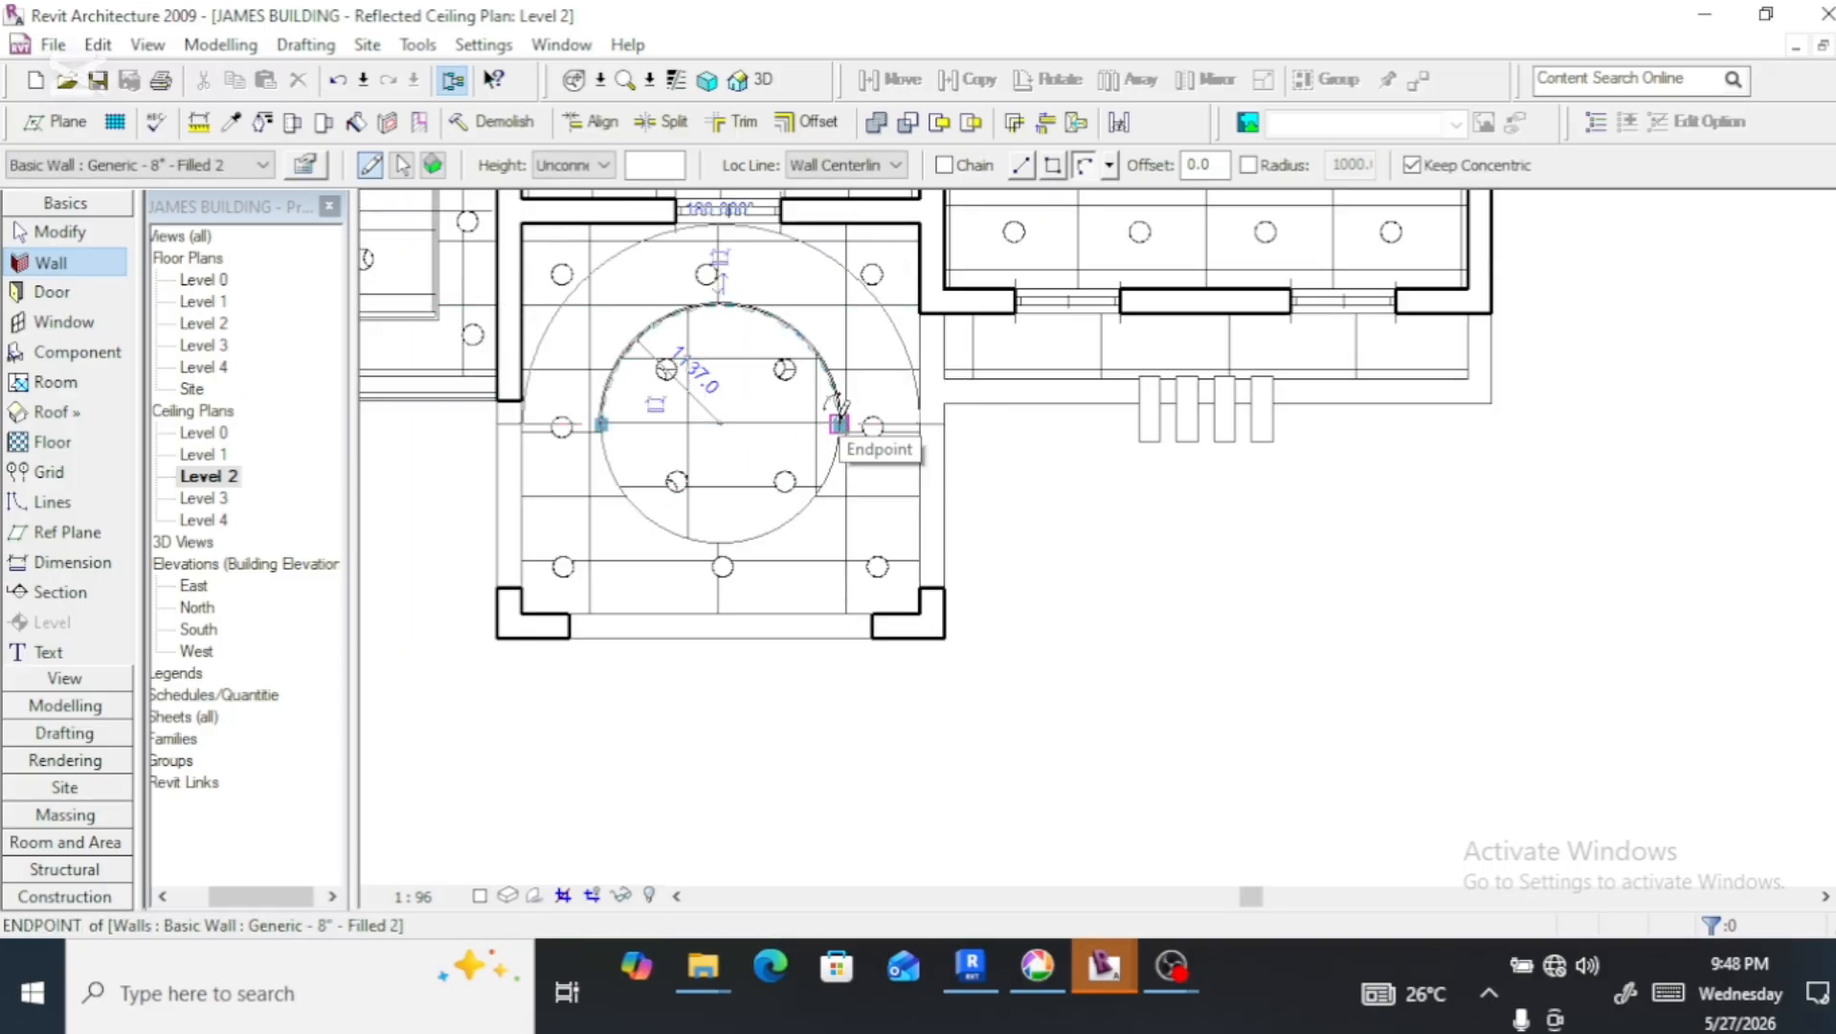
{"action": "left_click", "coordinate": [840, 426]}
{"action": "left_click", "coordinate": [605, 423]}
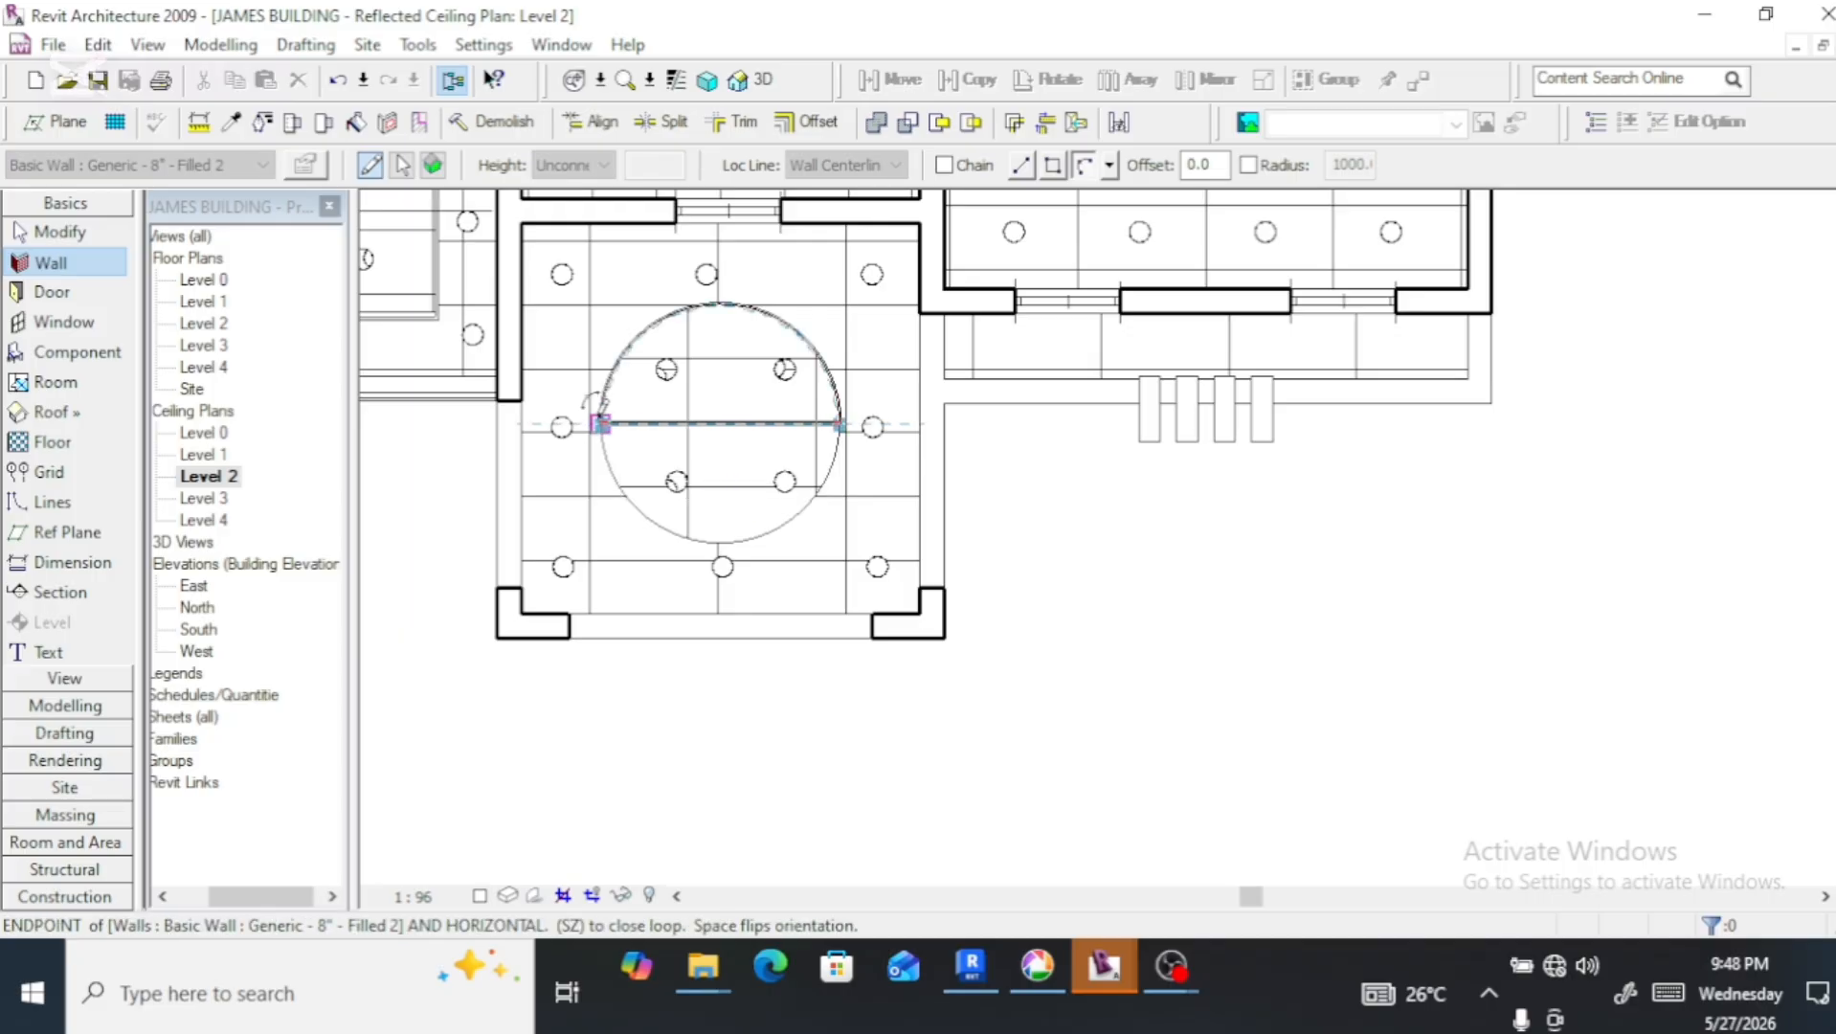
{"action": "left_click", "coordinate": [653, 525]}
{"action": "left_click", "coordinate": [512, 613]}
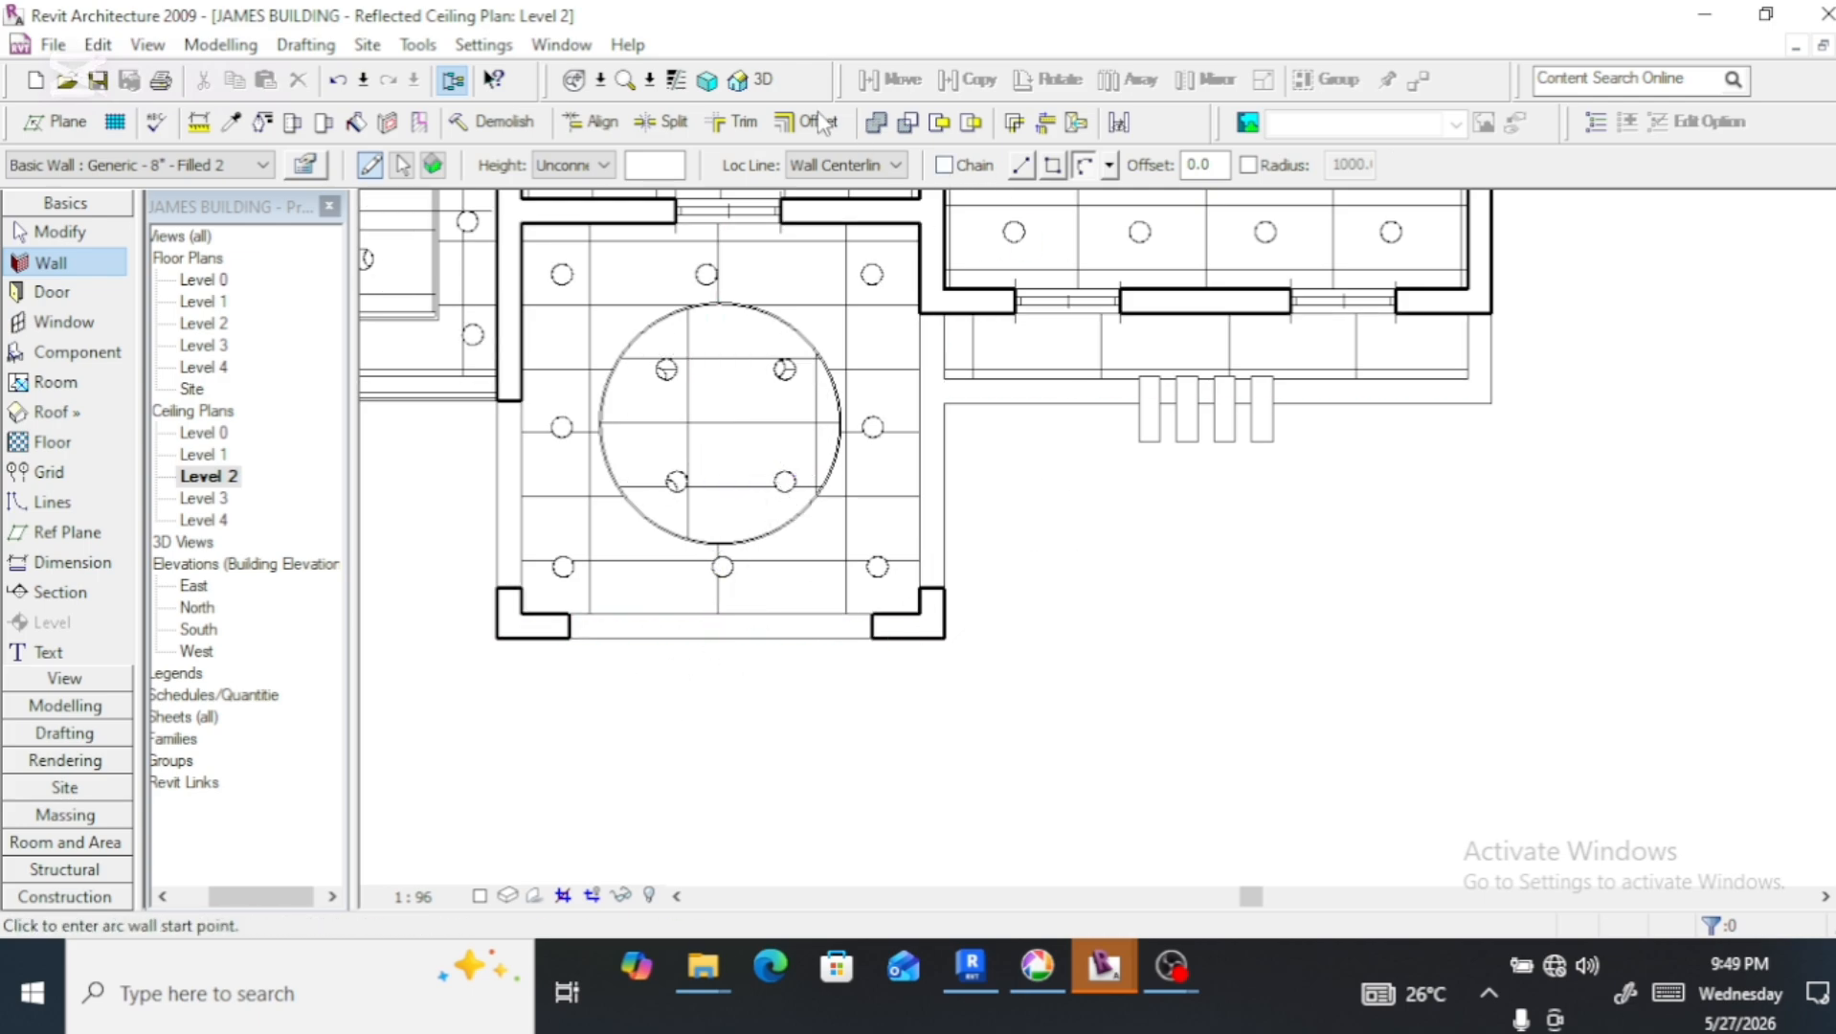
Examine the new ring of arc walls around the circular ceiling recess in the 3D view
{"action": "left_click", "coordinate": [766, 79]}
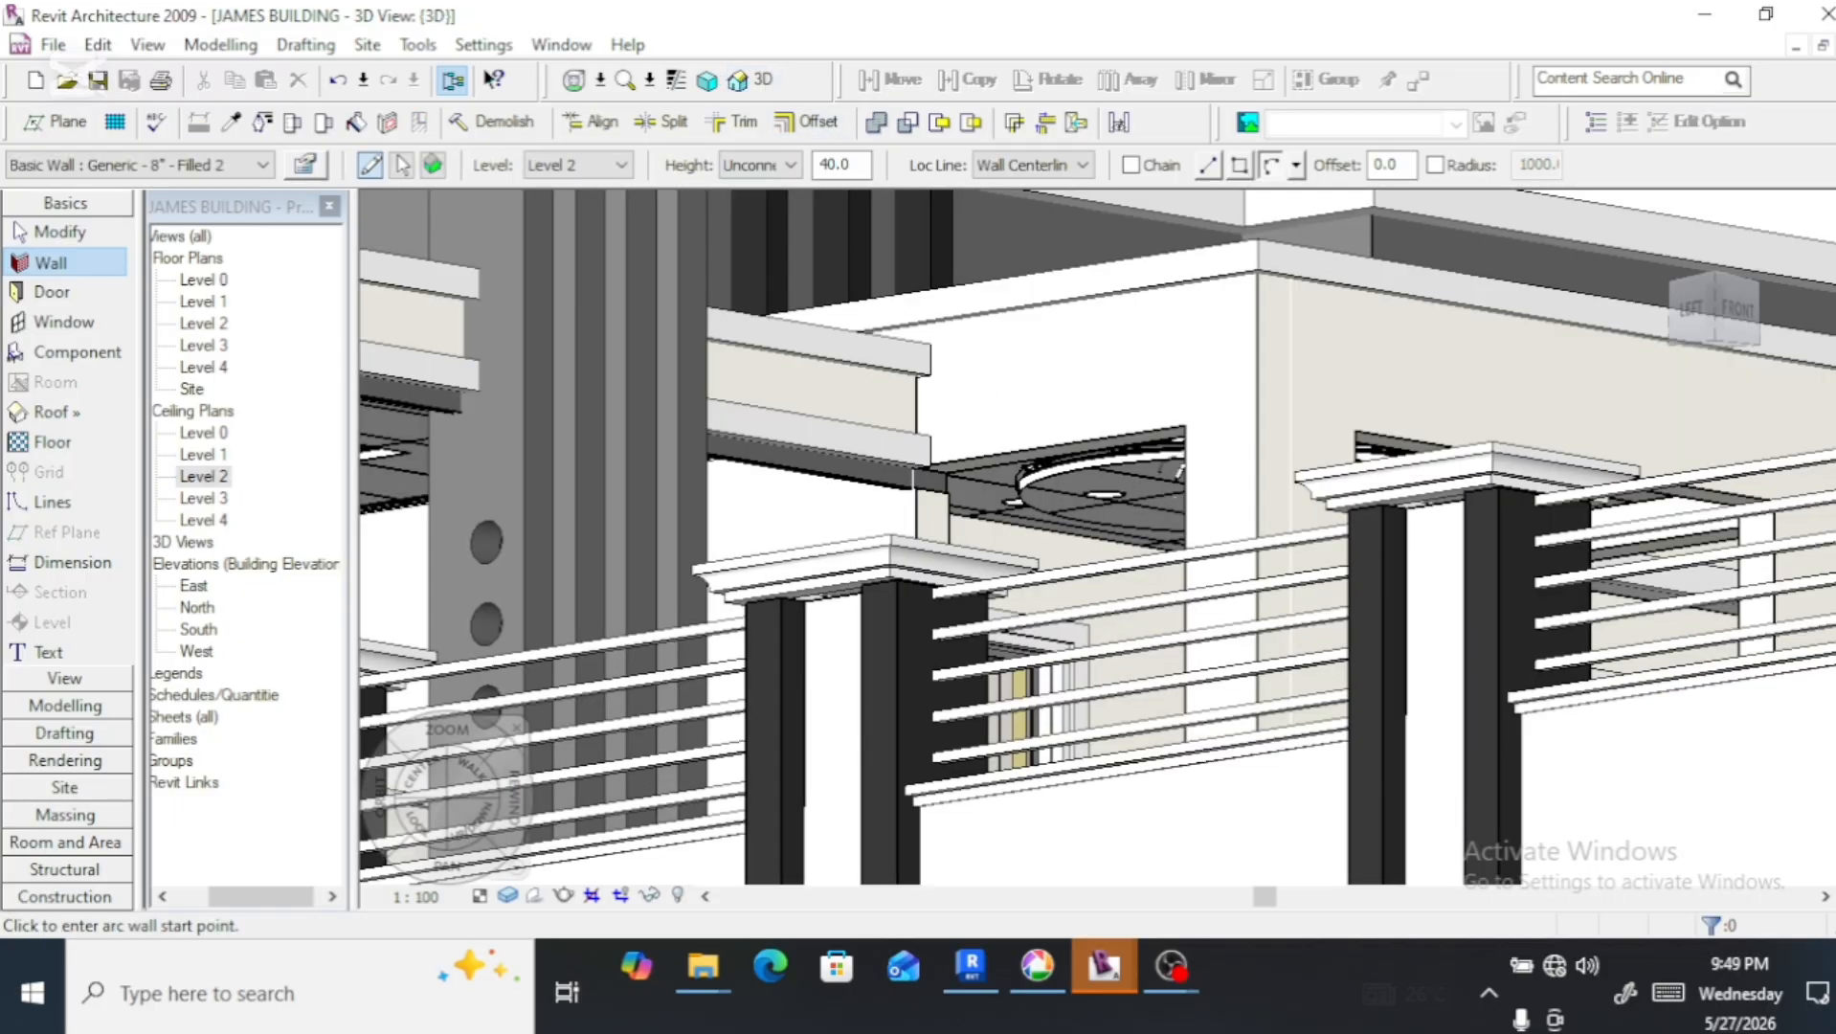
{"action": "scroll", "coordinate": [1178, 469], "scroll_direction": "up", "scroll_amount": 2}
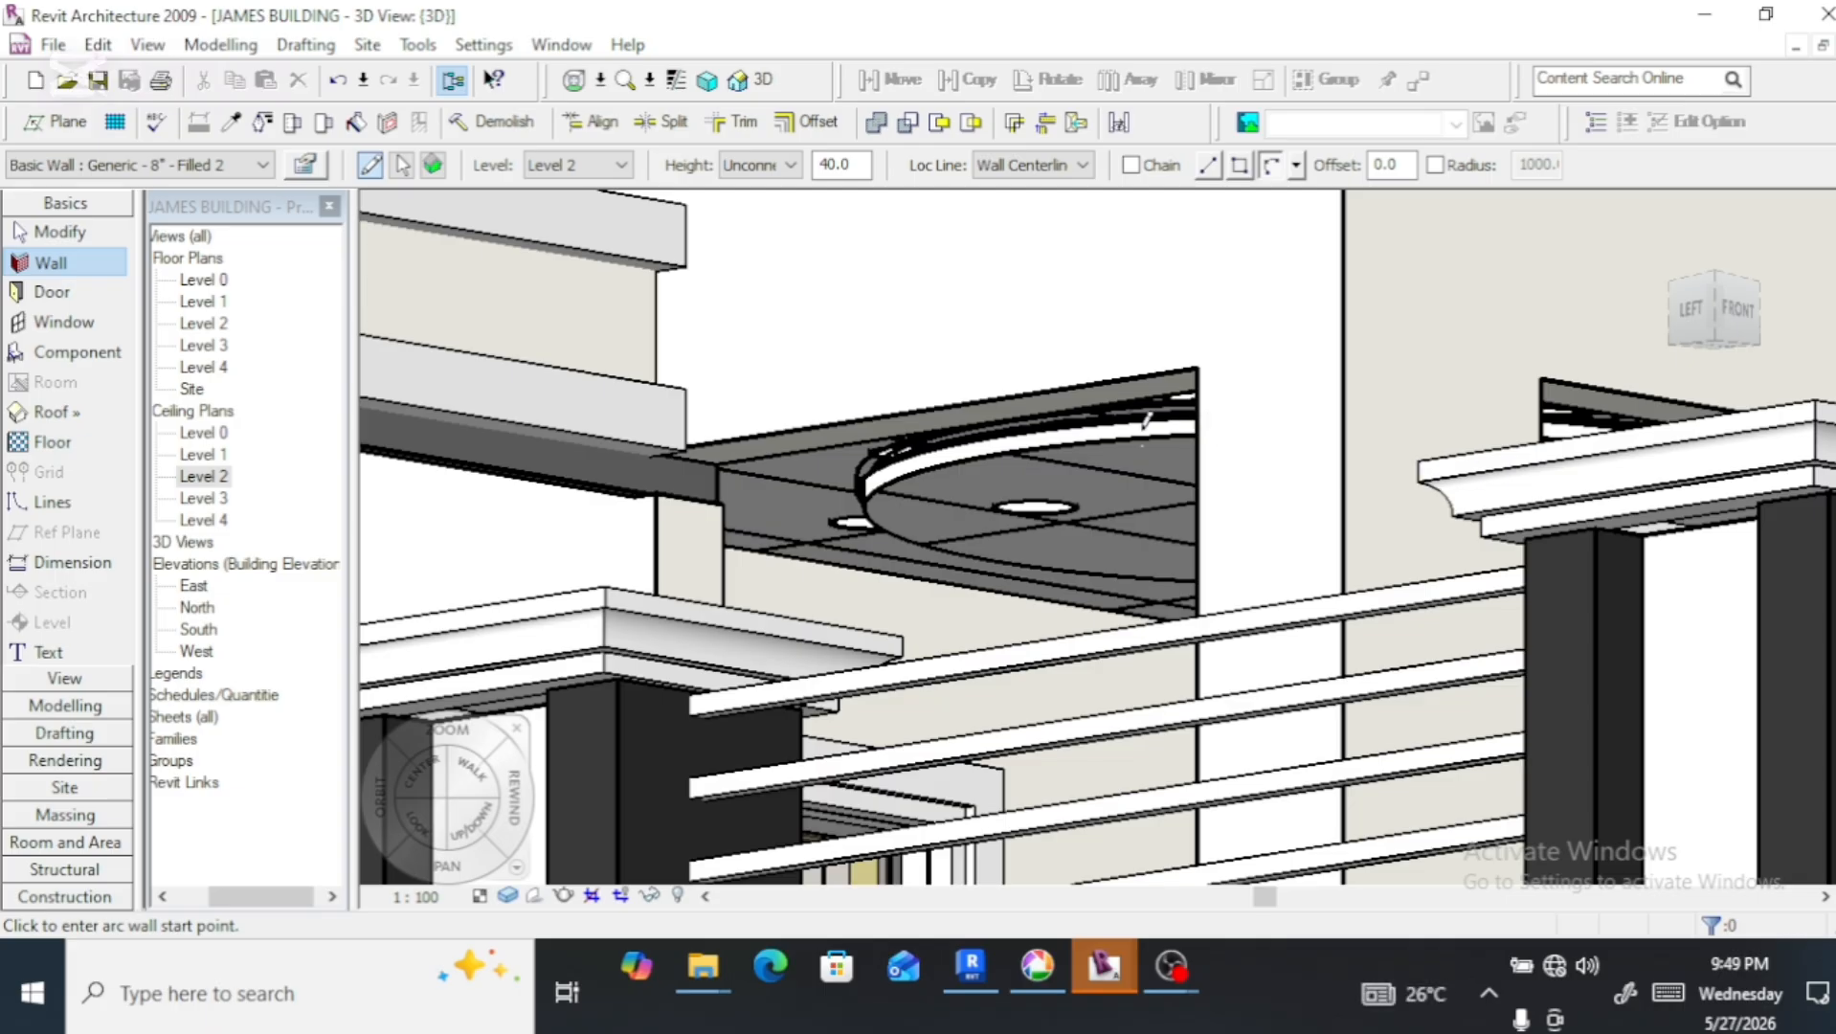
{"action": "scroll", "coordinate": [1167, 419], "scroll_direction": "up", "scroll_amount": 2}
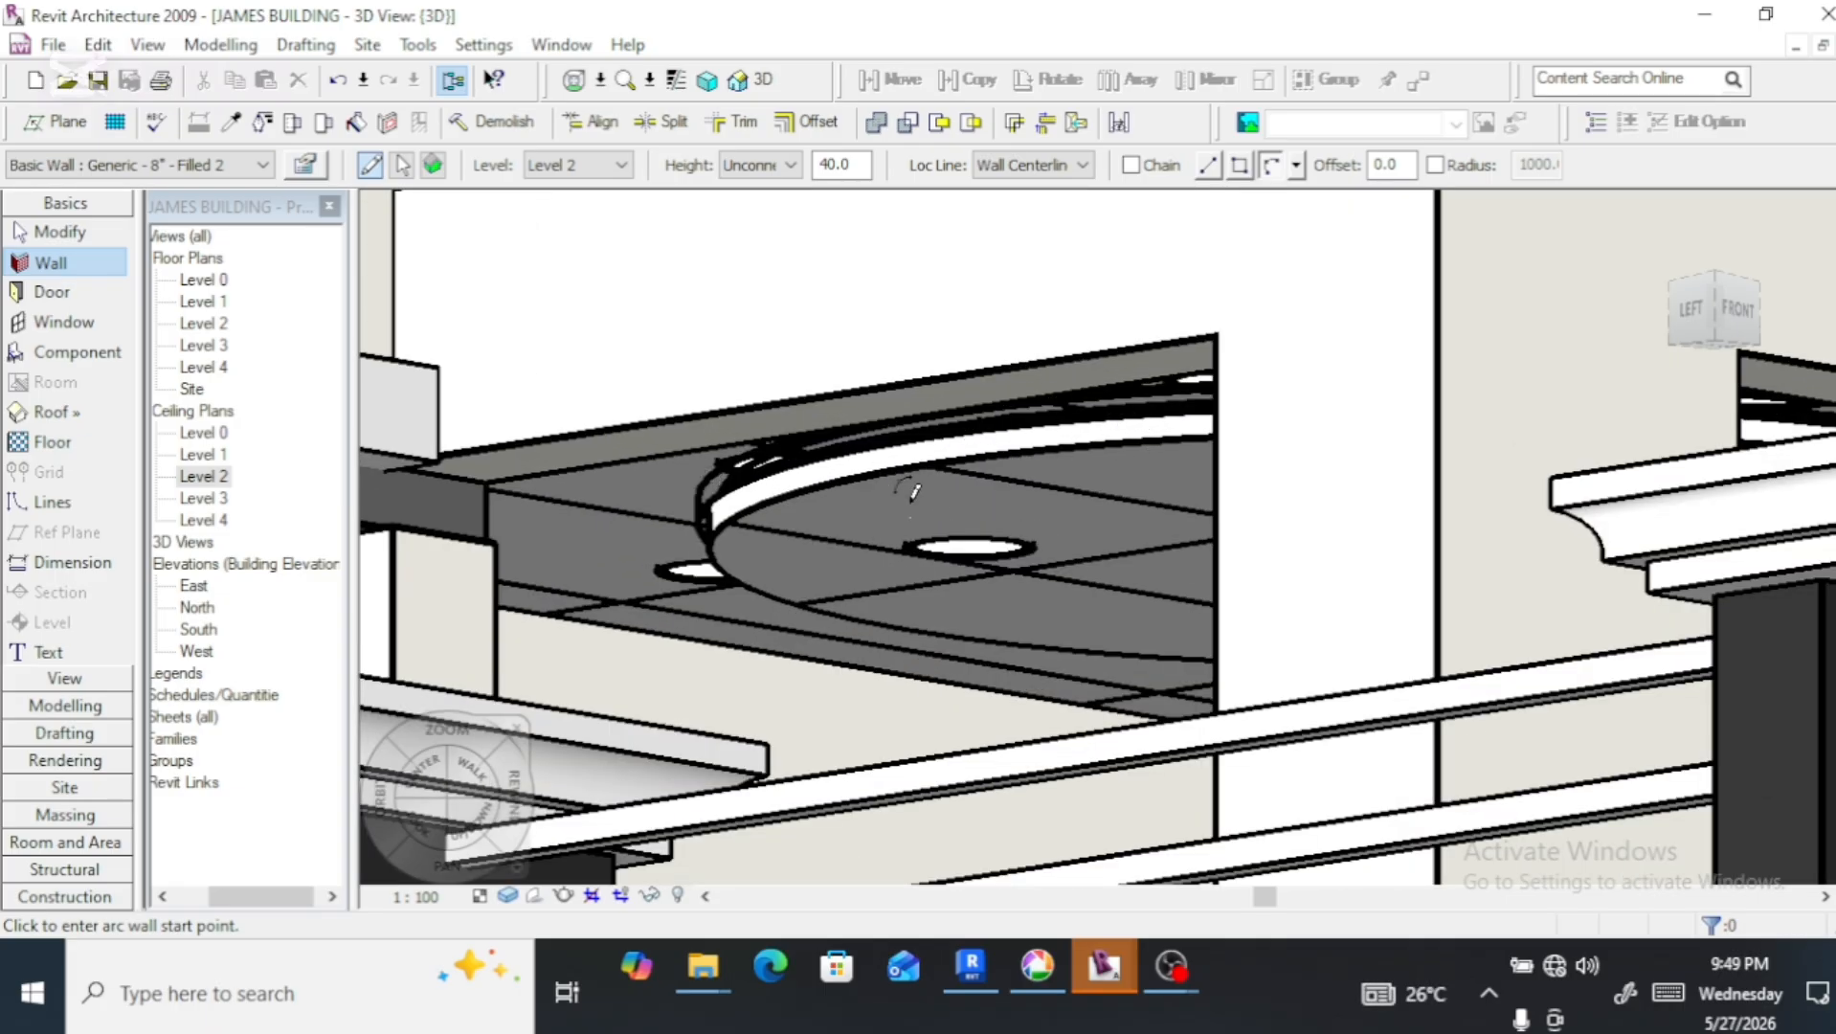
{"action": "scroll", "coordinate": [859, 507], "scroll_direction": "down", "scroll_amount": 3}
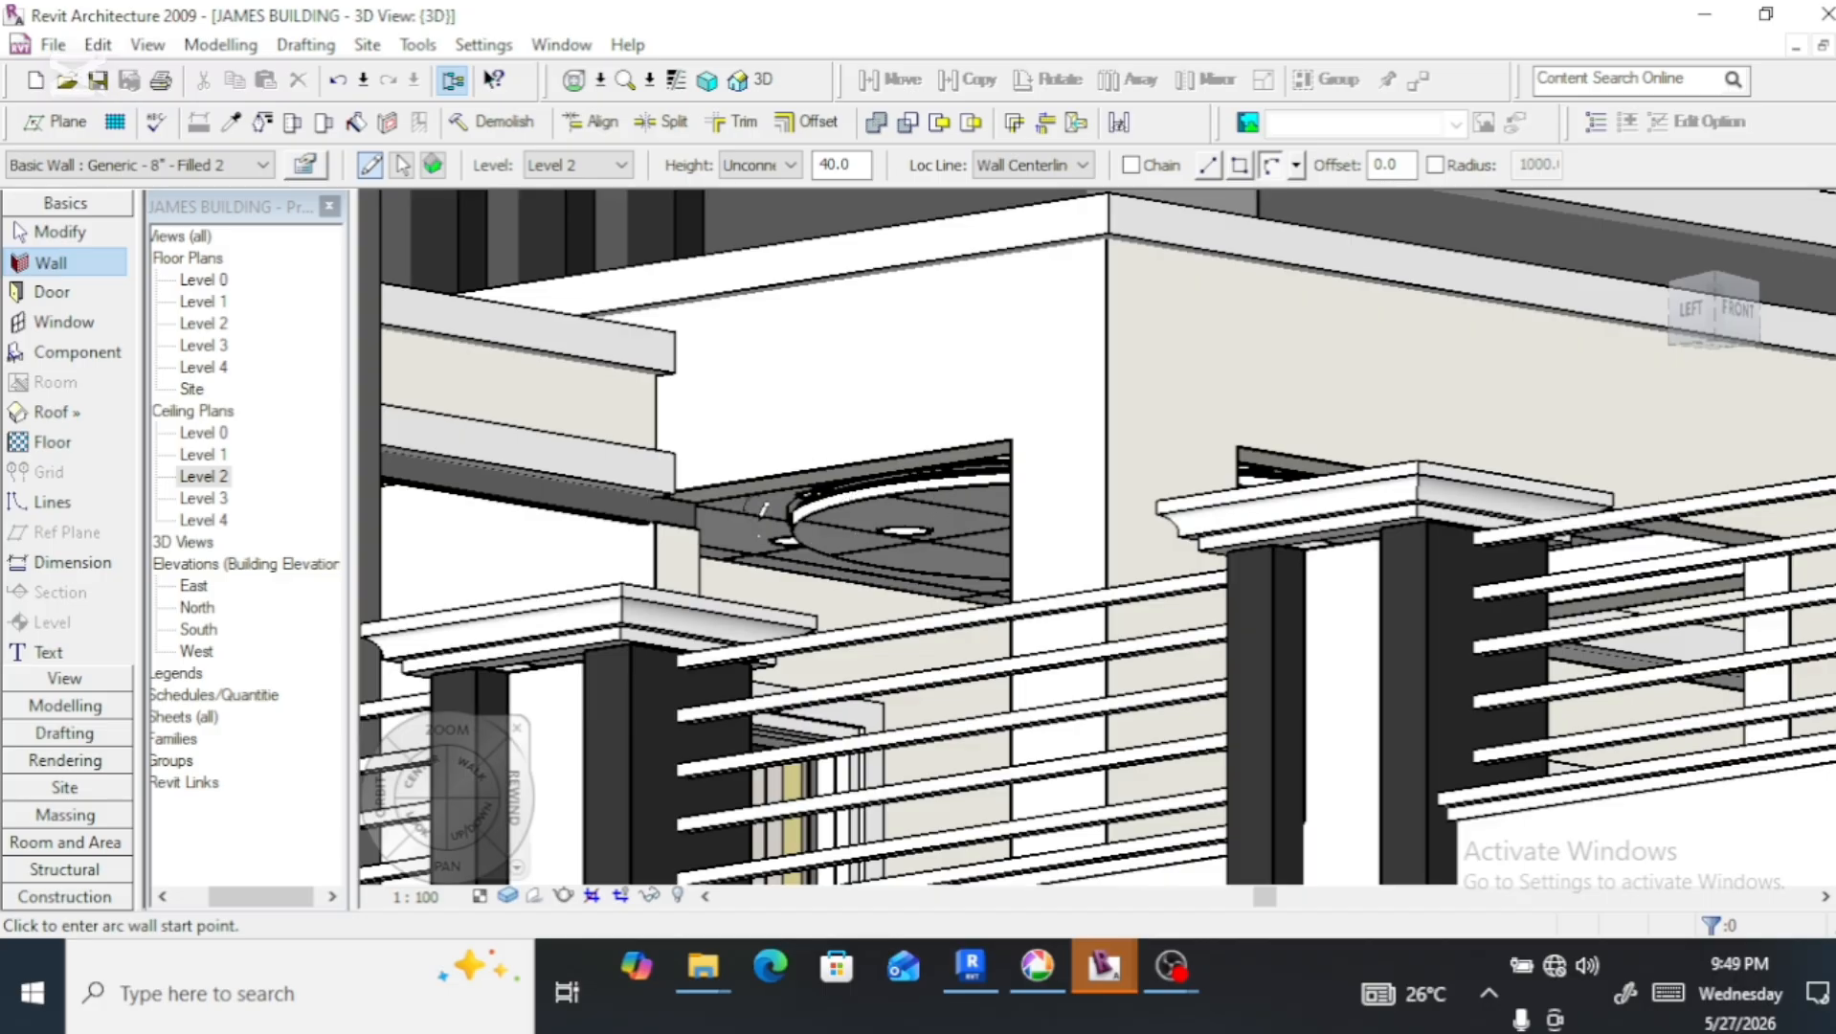
{"action": "scroll", "coordinate": [763, 509], "scroll_direction": "down", "scroll_amount": 2}
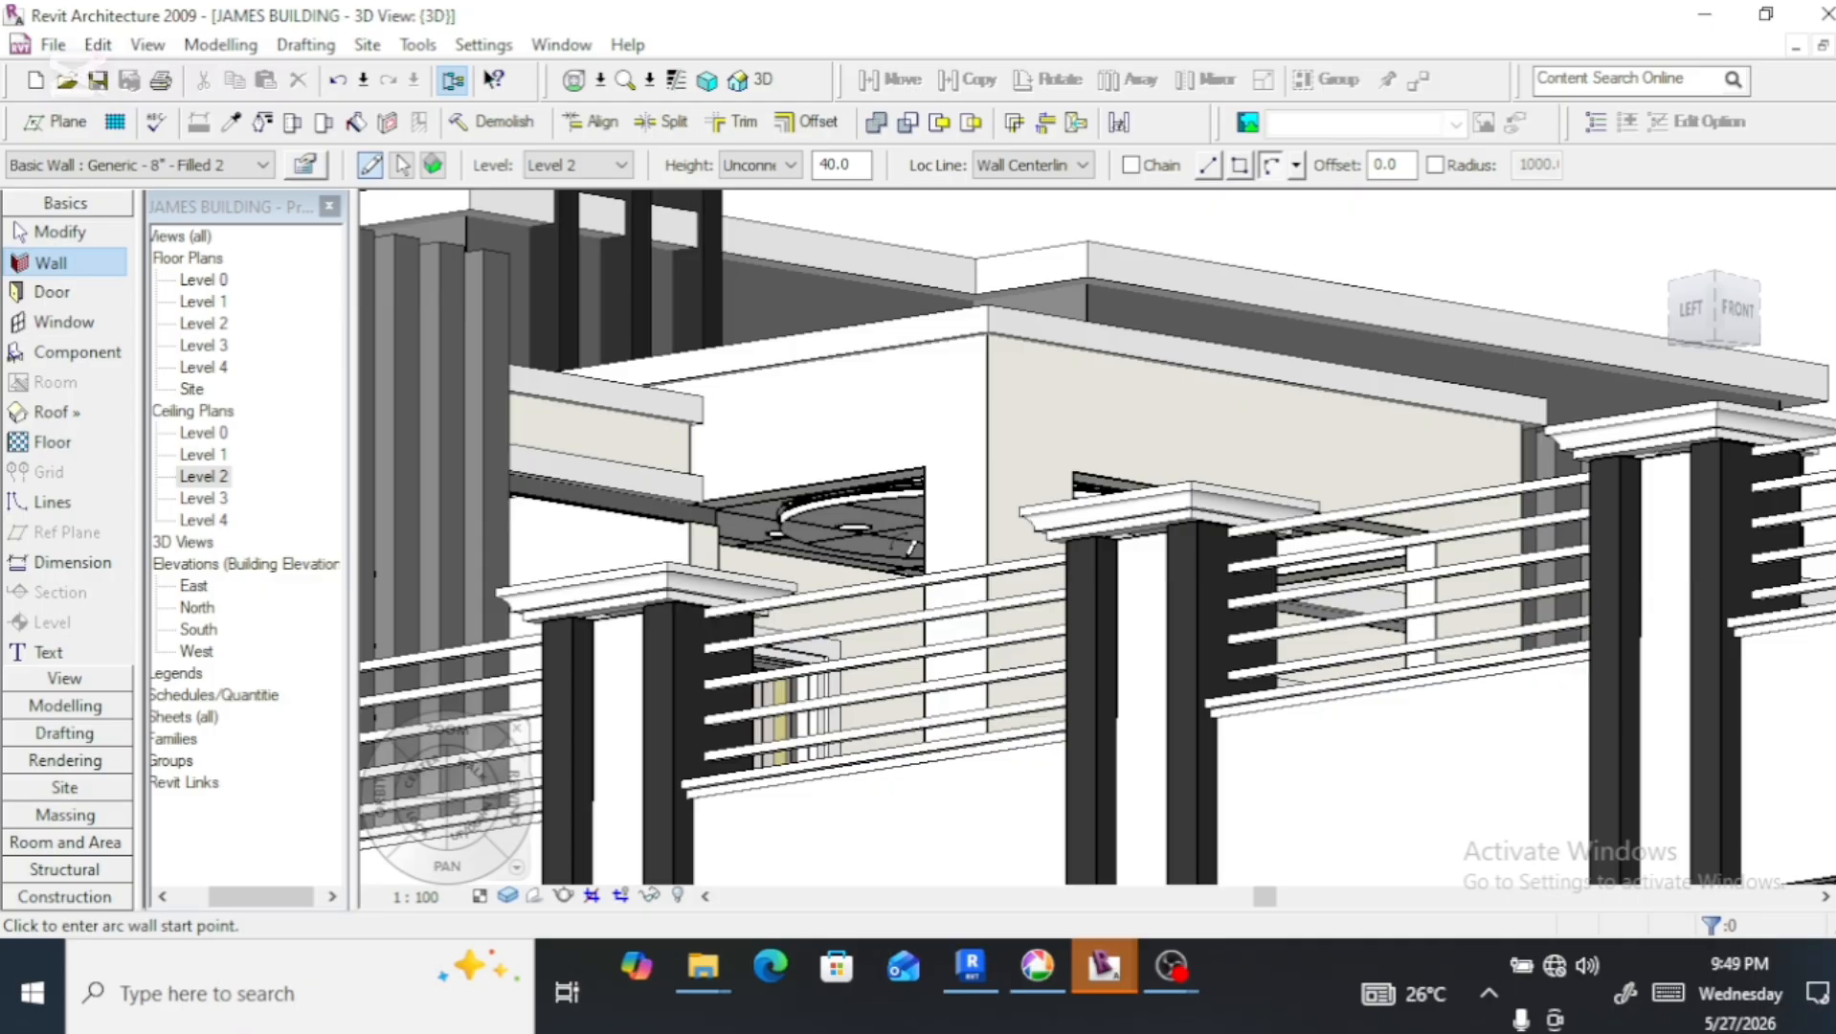
{"action": "scroll", "coordinate": [909, 546], "scroll_direction": "down", "scroll_amount": 2}
{"action": "scroll", "coordinate": [935, 549], "scroll_direction": "down", "scroll_amount": 2}
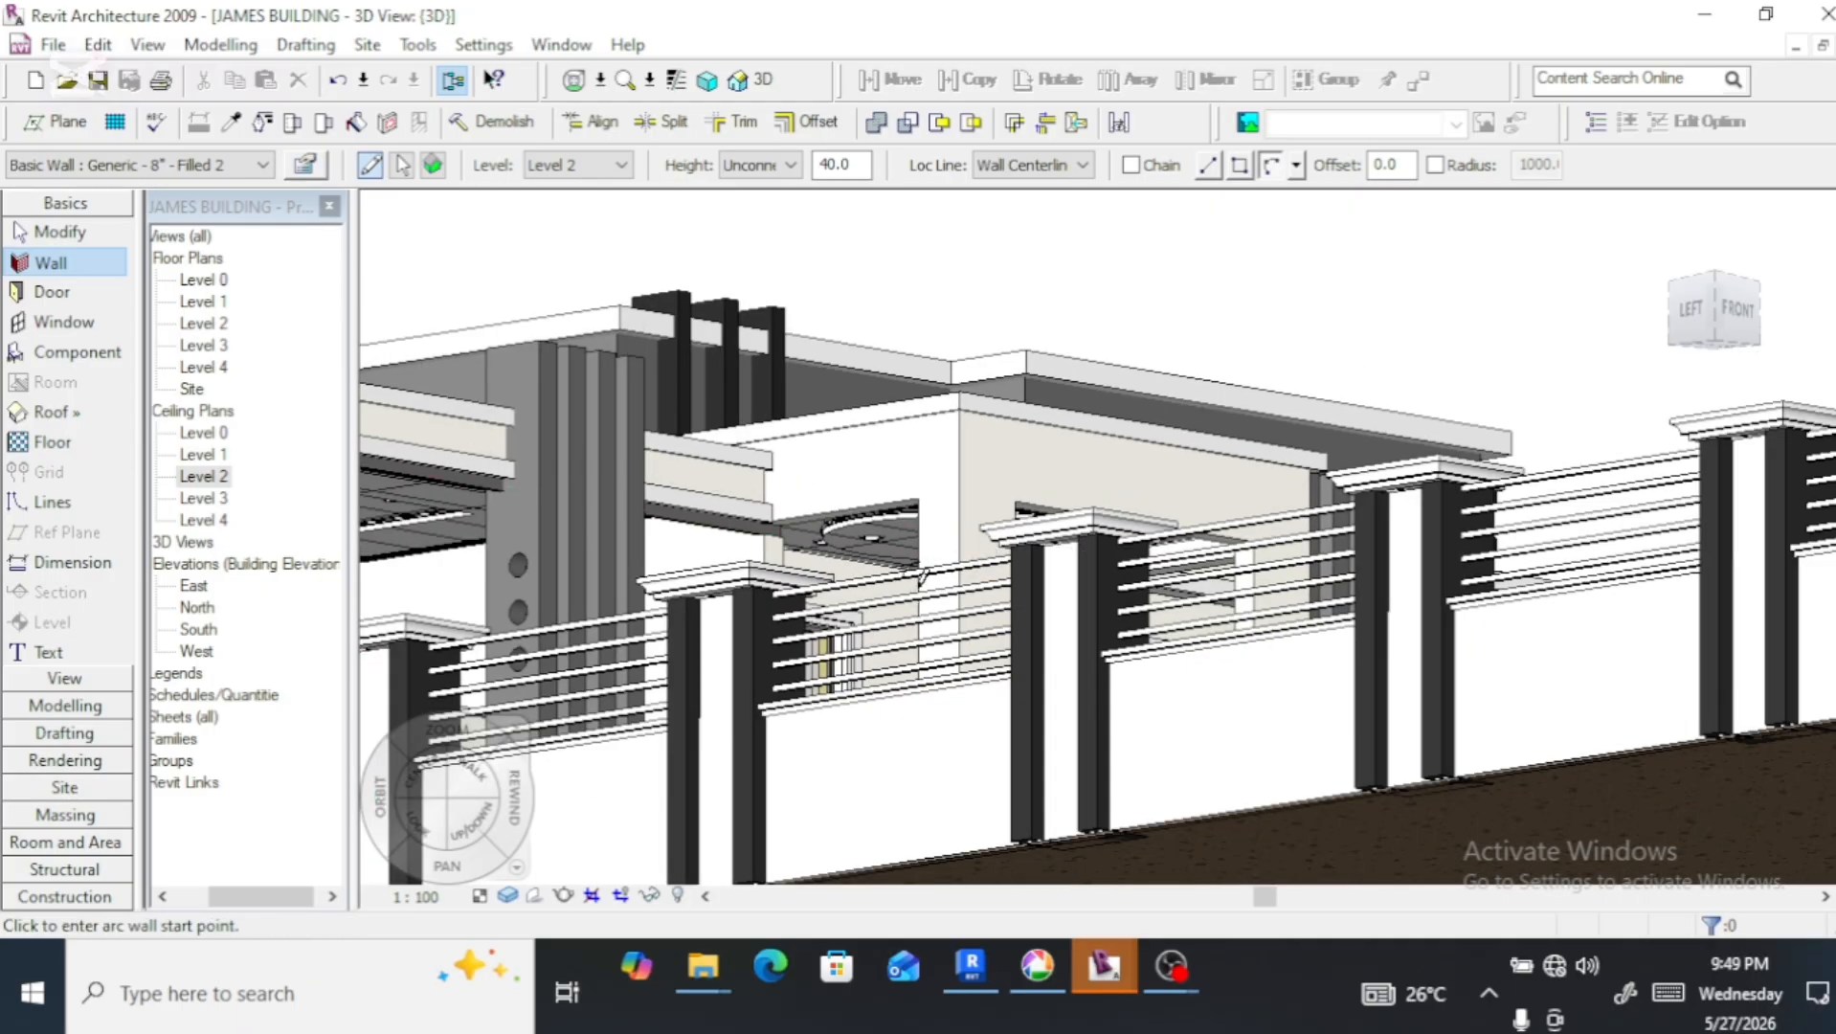
{"action": "scroll", "coordinate": [924, 574], "scroll_direction": "down", "scroll_amount": 2}
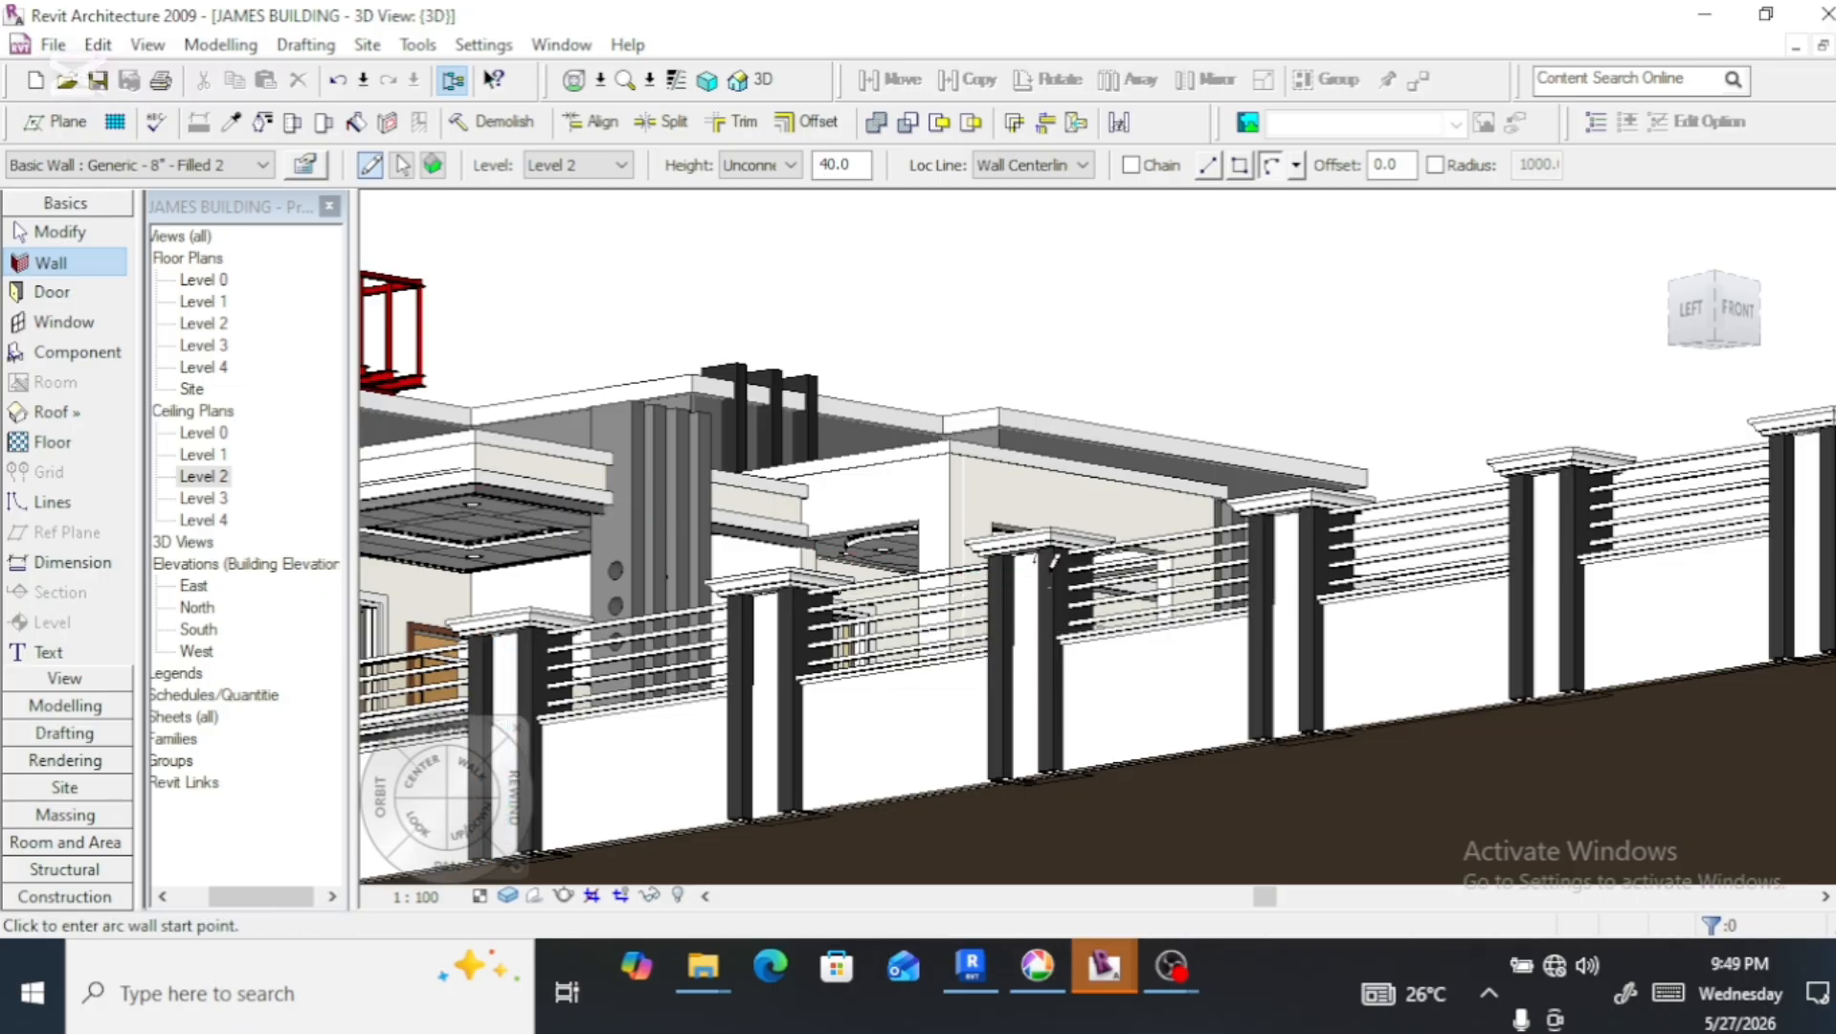
Examine the recess walls of the balcony's rectangular ceiling in 3D, up close and in context
{"action": "scroll", "coordinate": [1050, 561], "scroll_direction": "up", "scroll_amount": 3}
{"action": "scroll", "coordinate": [1111, 551], "scroll_direction": "down", "scroll_amount": 3}
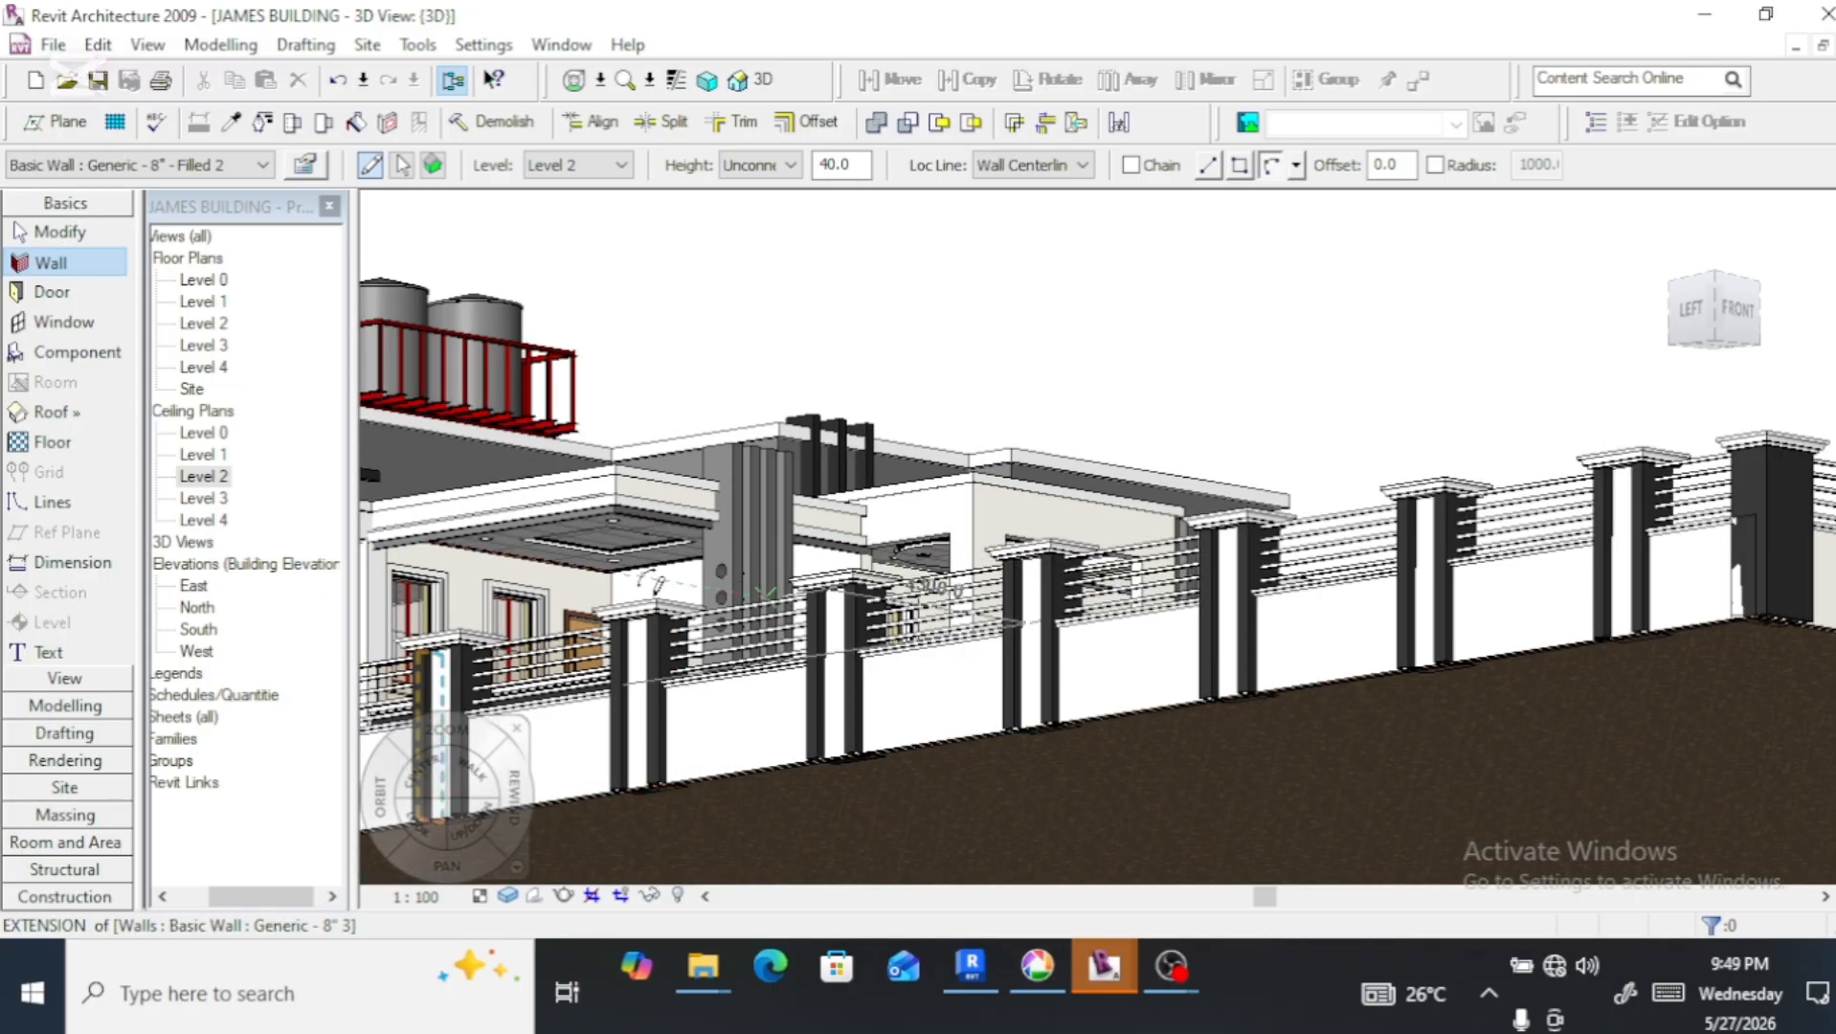
{"action": "scroll", "coordinate": [623, 568], "scroll_direction": "up", "scroll_amount": 4}
{"action": "scroll", "coordinate": [623, 568], "scroll_direction": "up", "scroll_amount": 3}
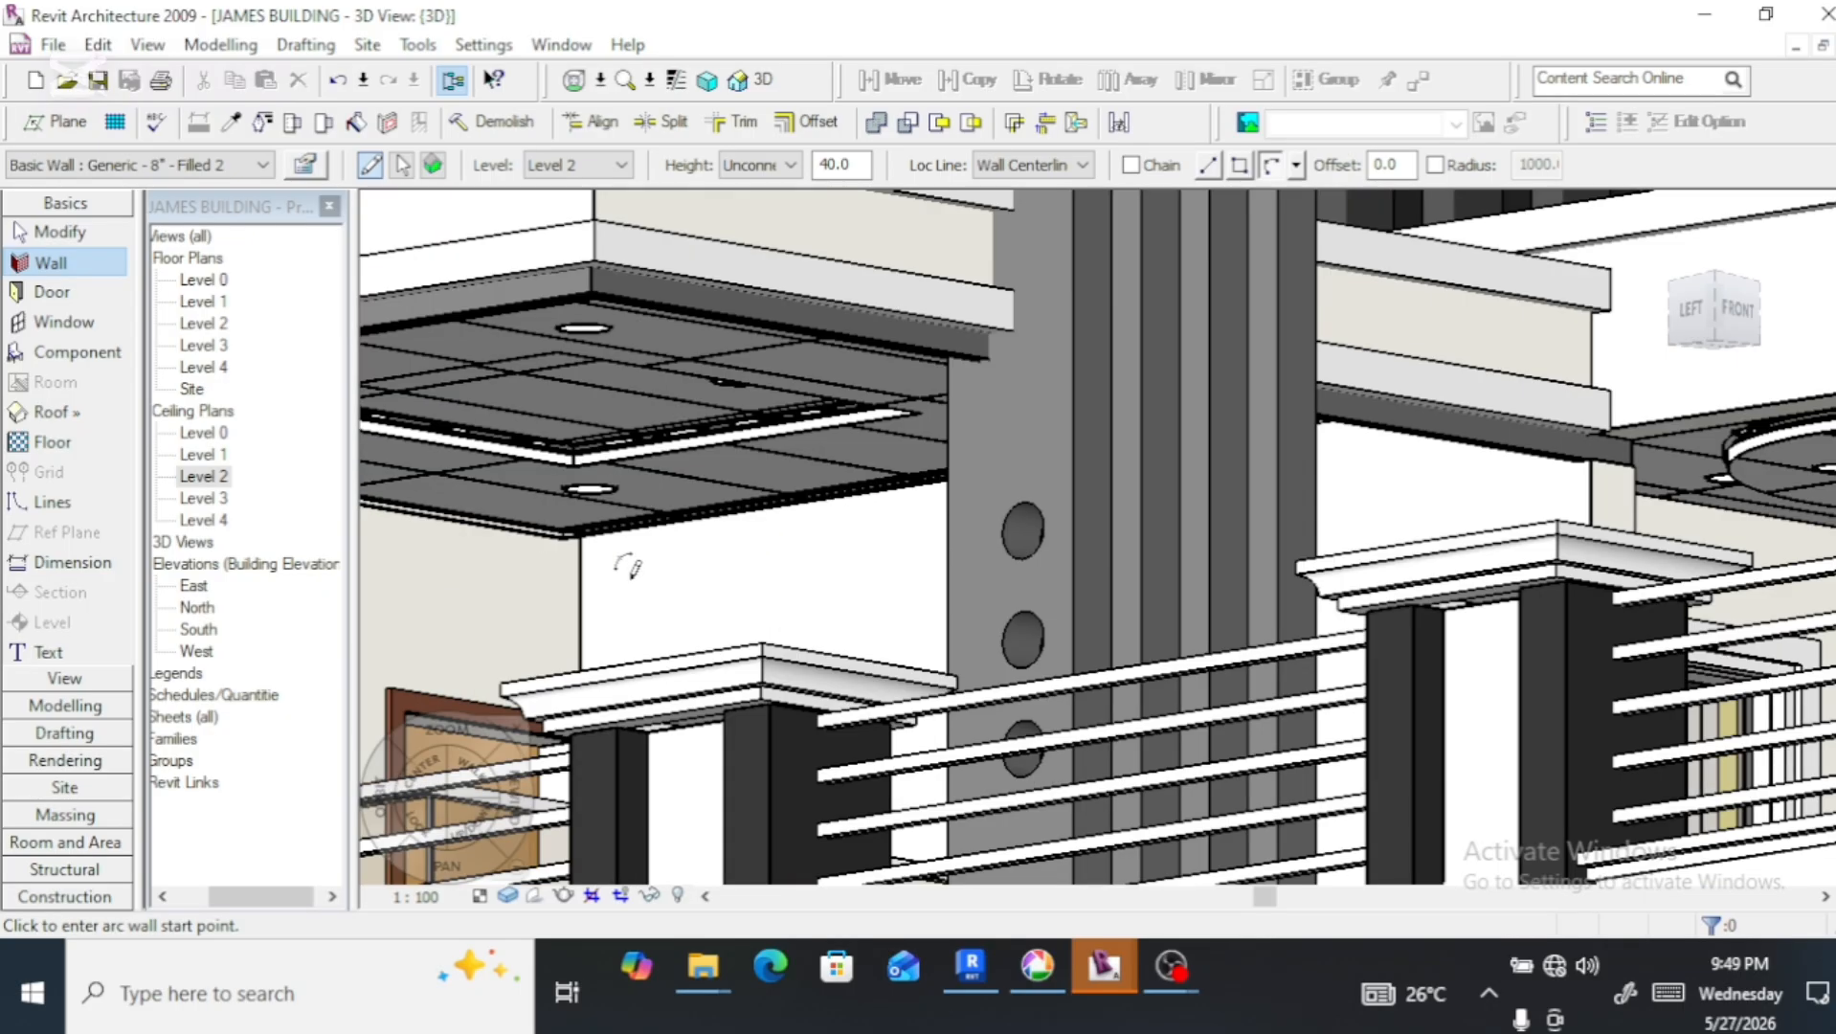
{"action": "scroll", "coordinate": [622, 538], "scroll_direction": "up", "scroll_amount": 3}
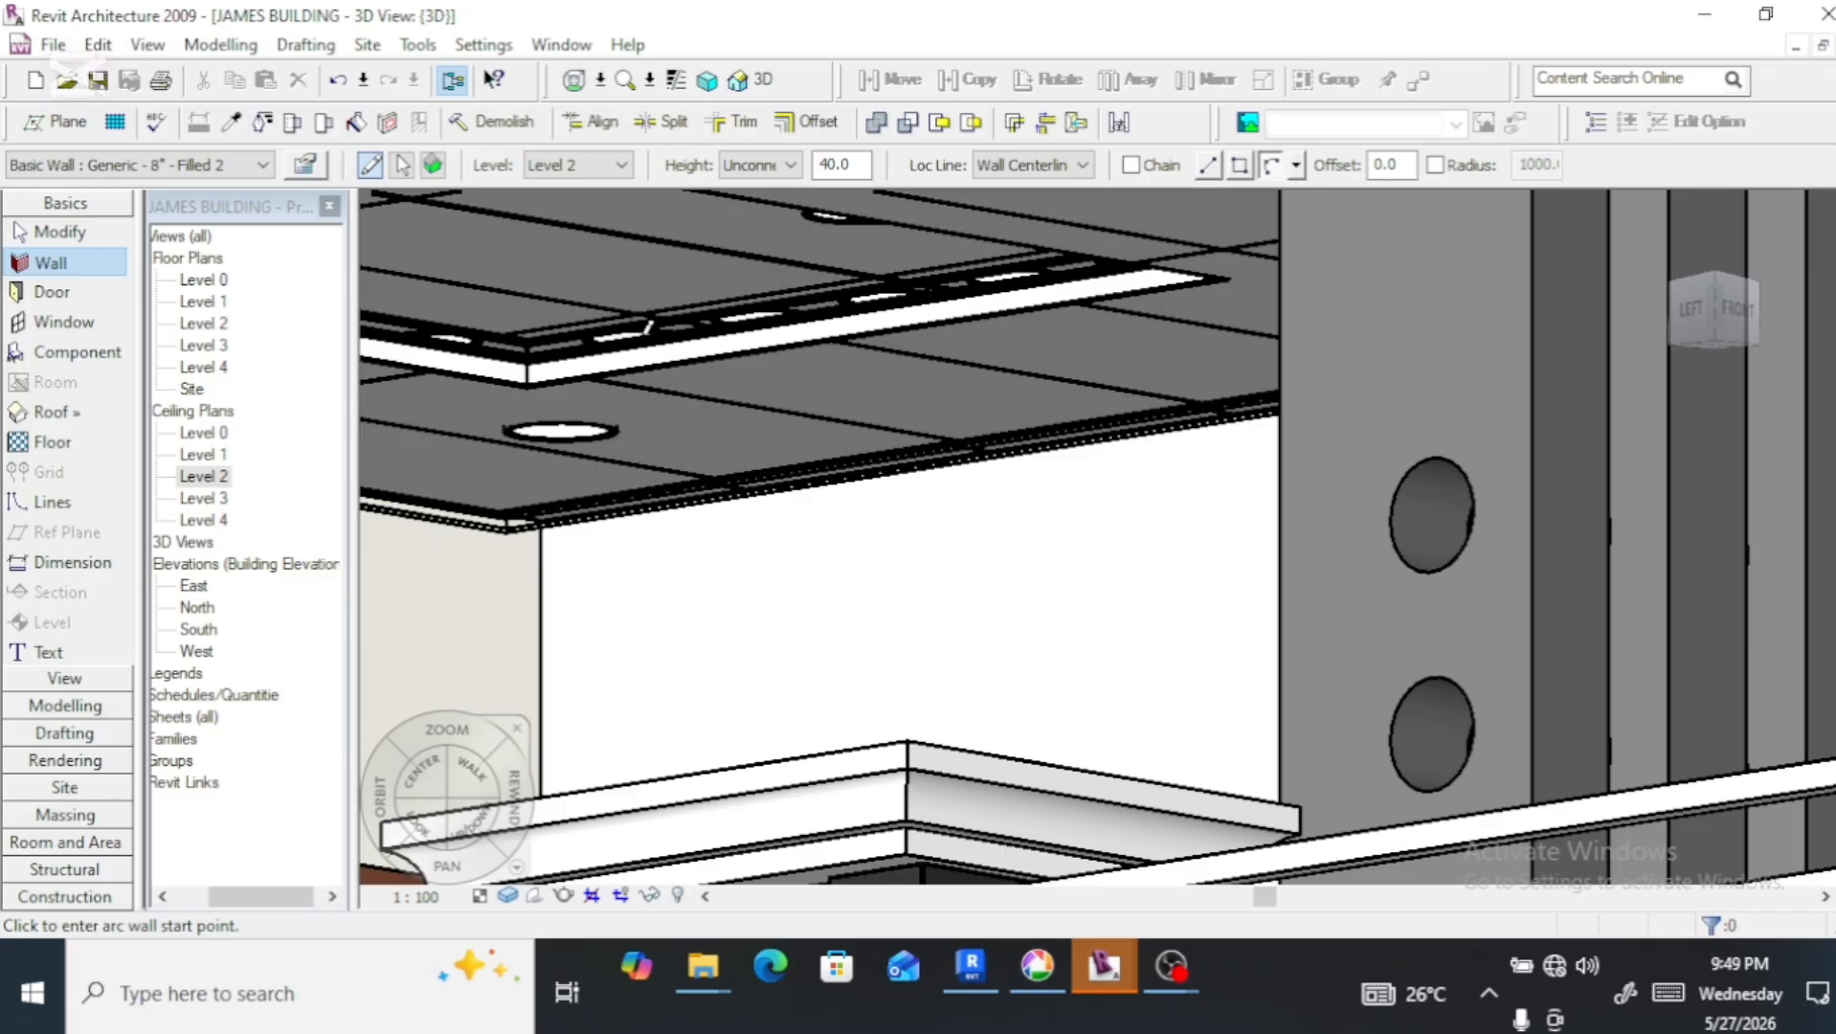
{"action": "scroll", "coordinate": [651, 370], "scroll_direction": "down", "scroll_amount": 8}
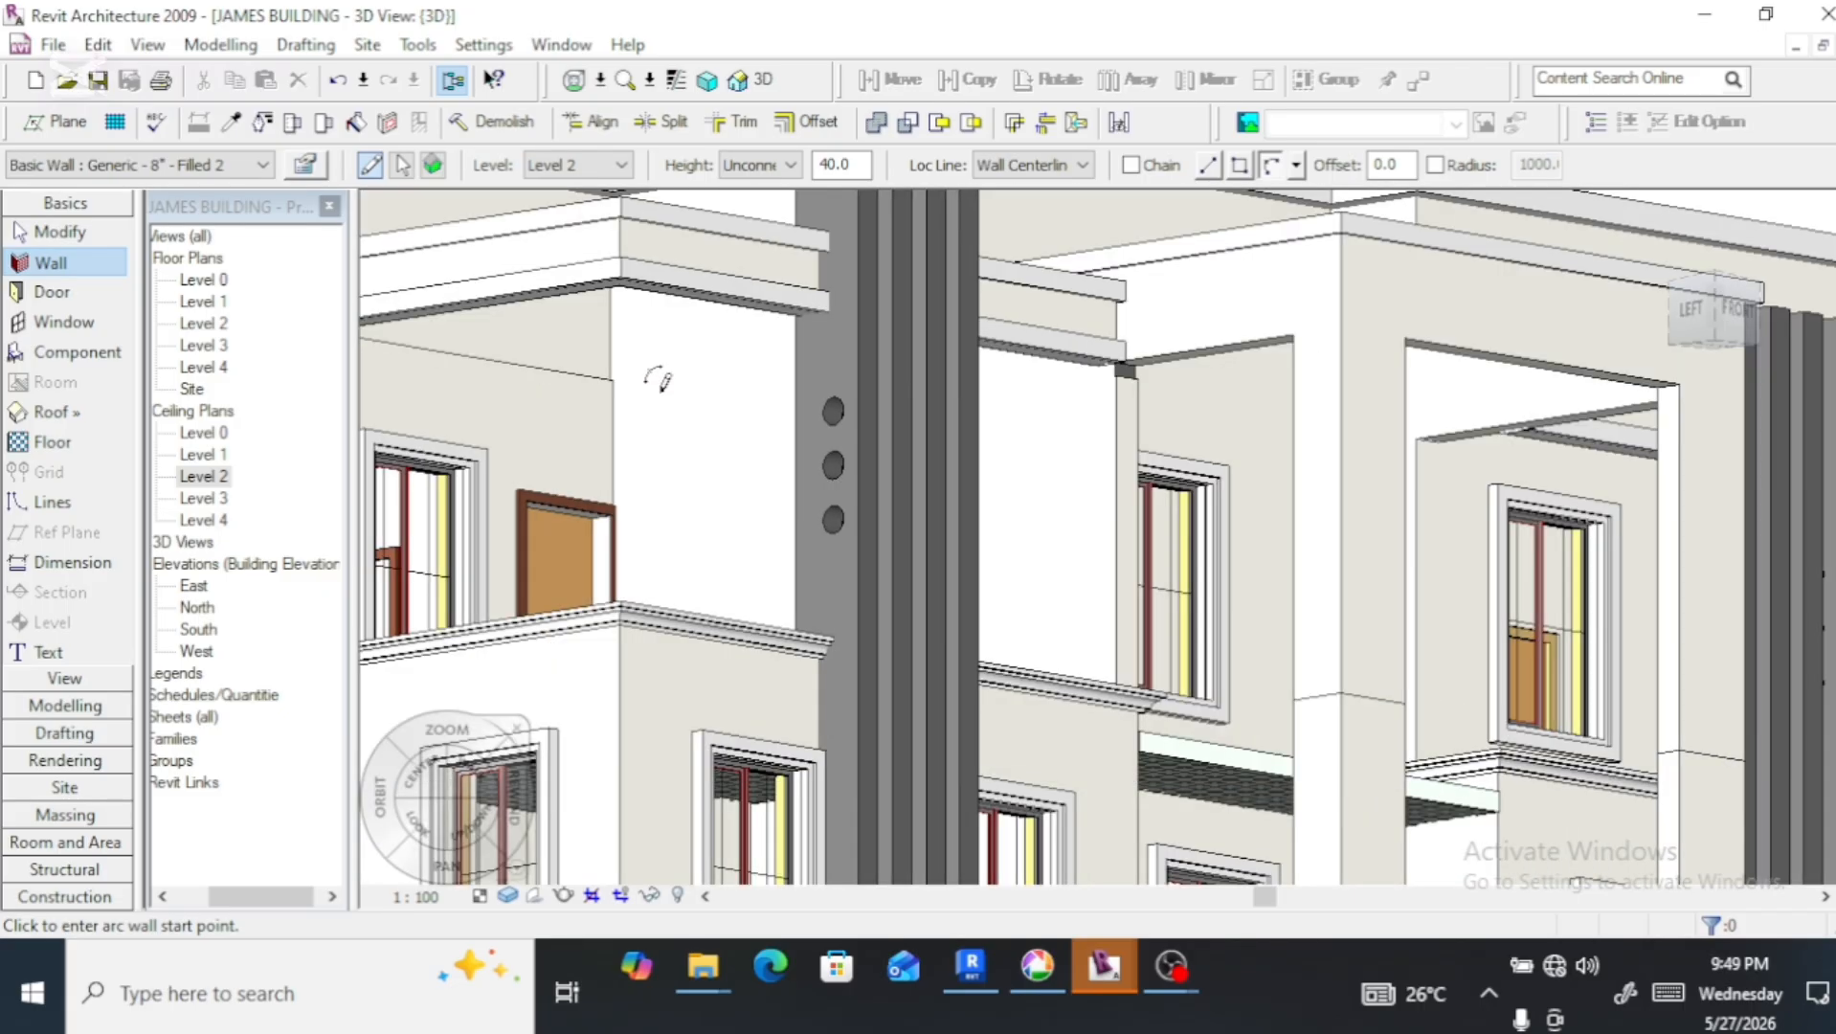
{"action": "scroll", "coordinate": [659, 378], "scroll_direction": "up", "scroll_amount": 4}
{"action": "scroll", "coordinate": [659, 378], "scroll_direction": "down", "scroll_amount": 4}
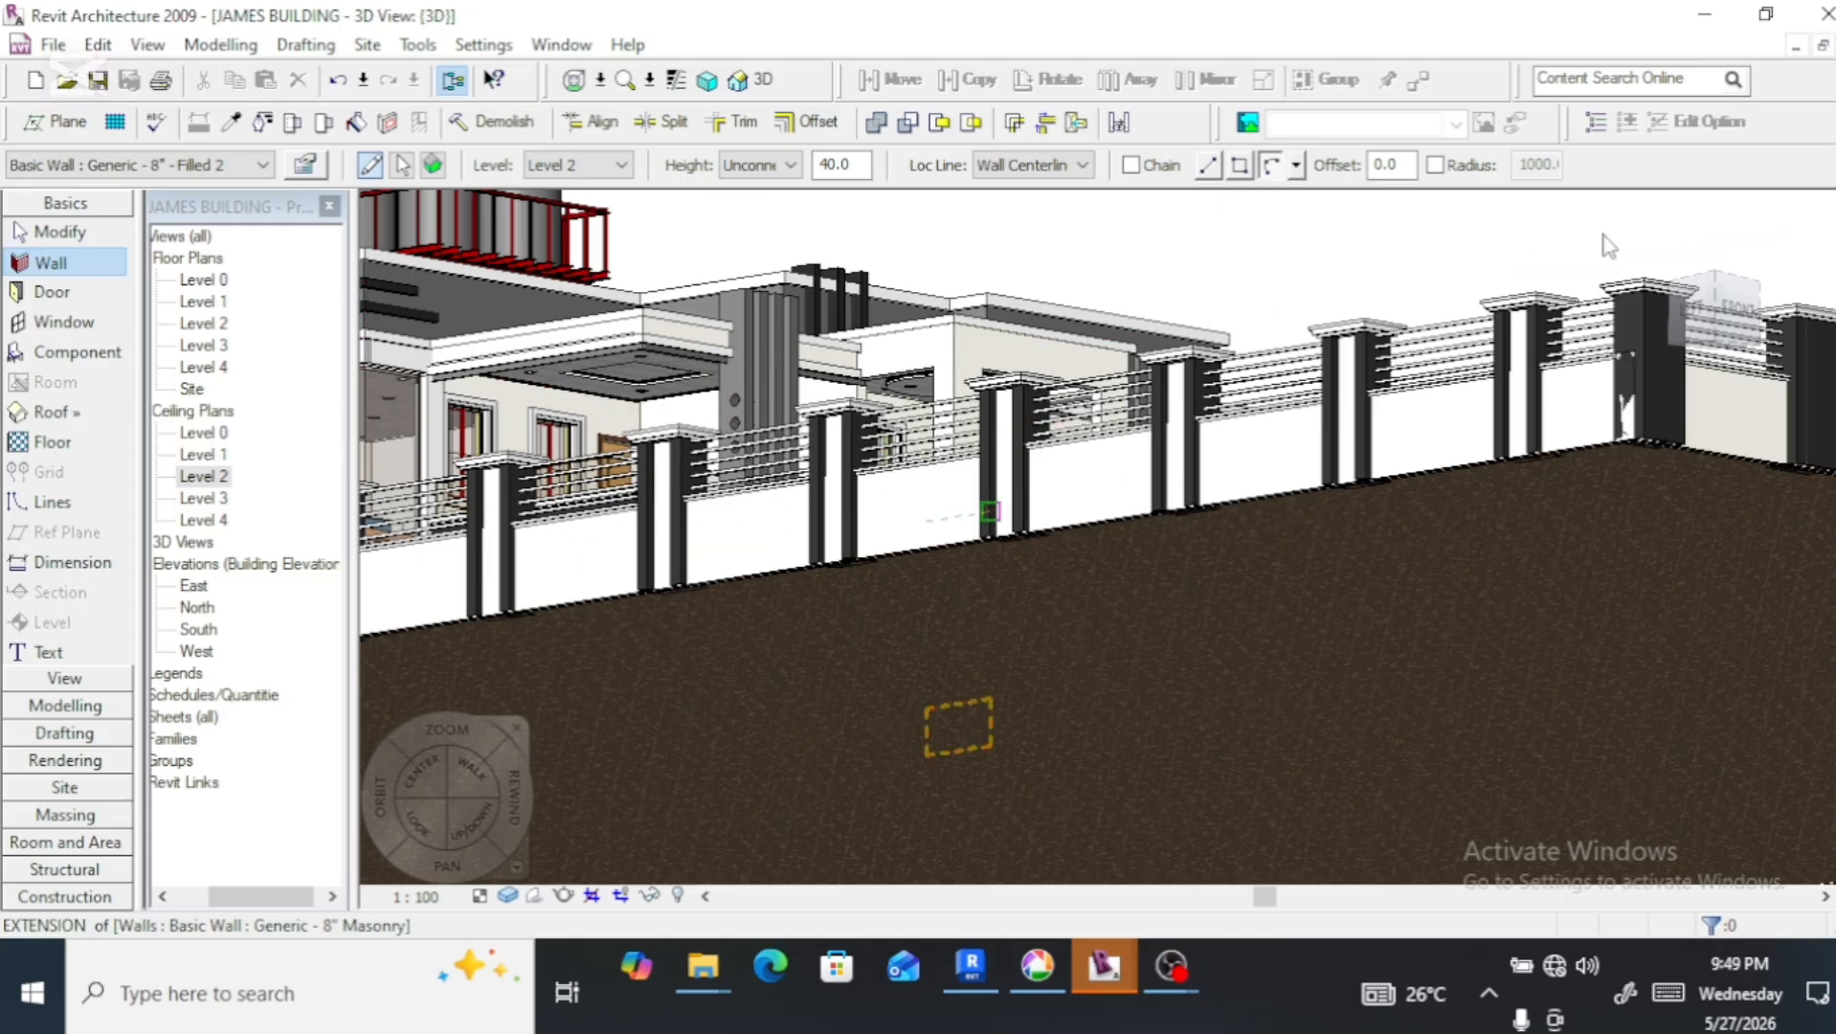
Leave the Wall command and restore the 3D view to its home orientation
{"action": "right_click", "coordinate": [991, 515]}
{"action": "right_click", "coordinate": [1714, 302]}
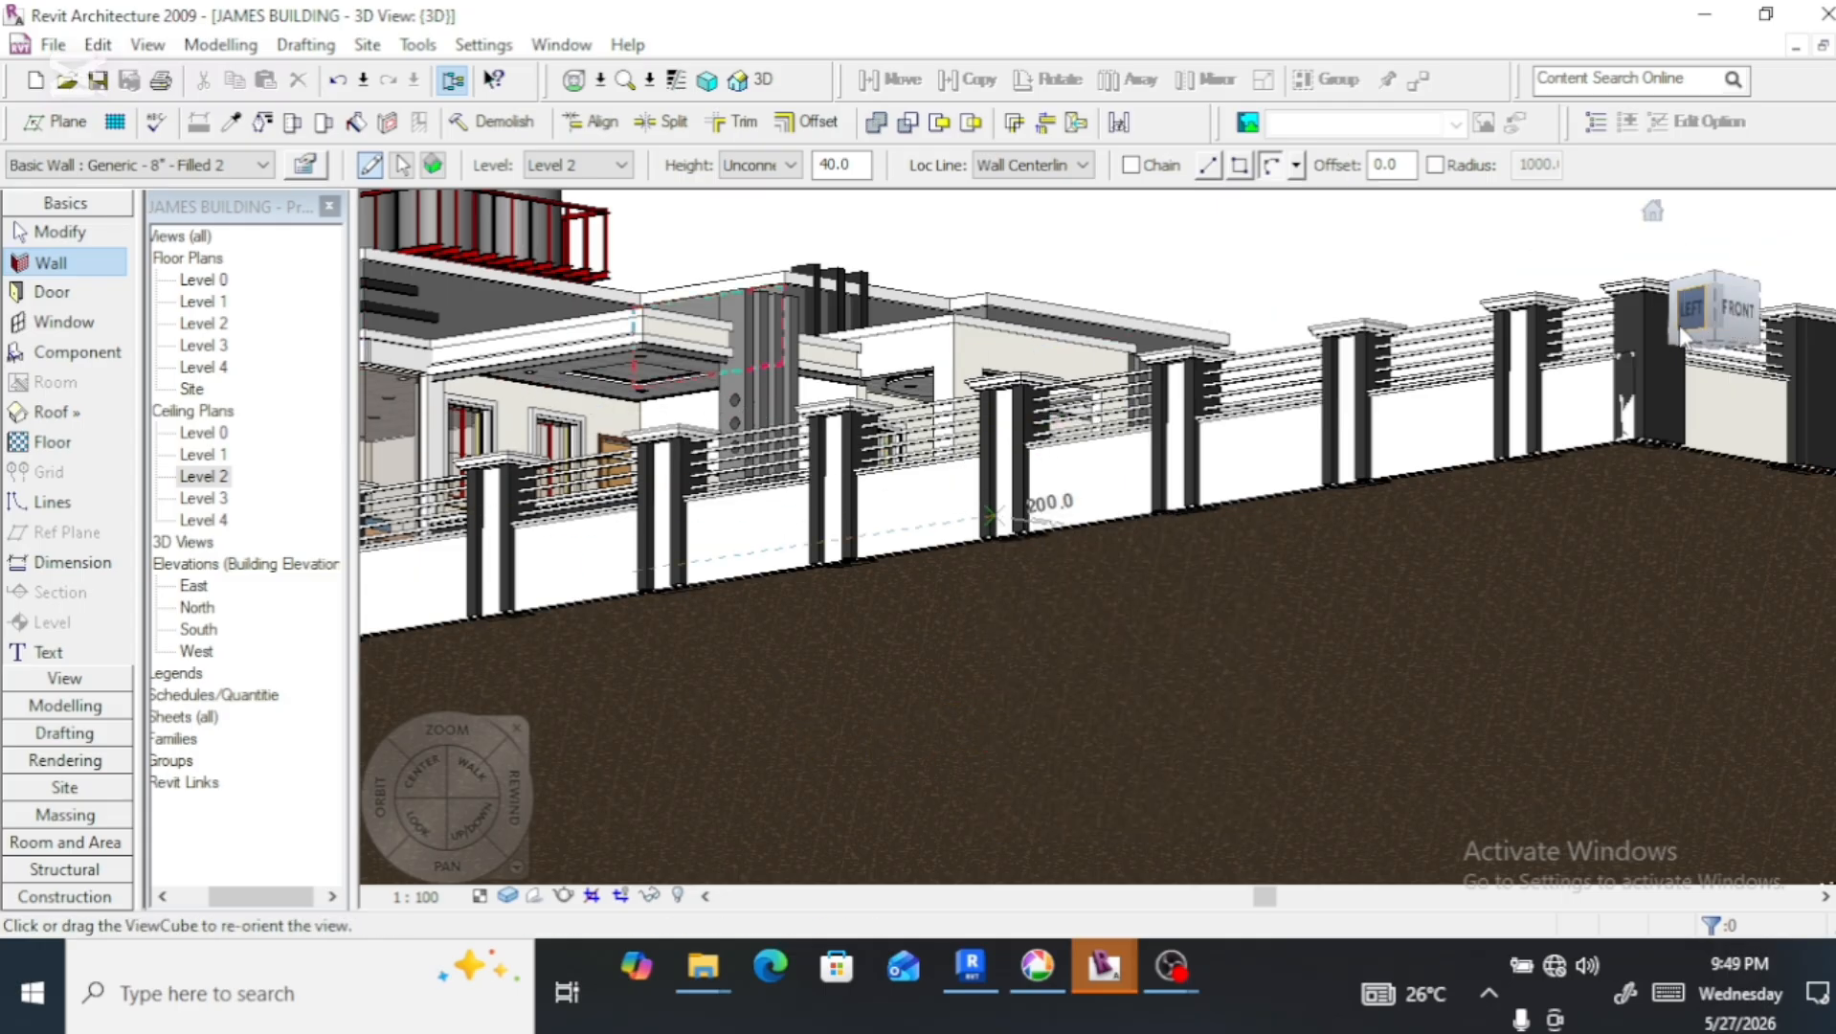
{"action": "right_click", "coordinate": [1697, 312]}
{"action": "left_click", "coordinate": [1696, 330]}
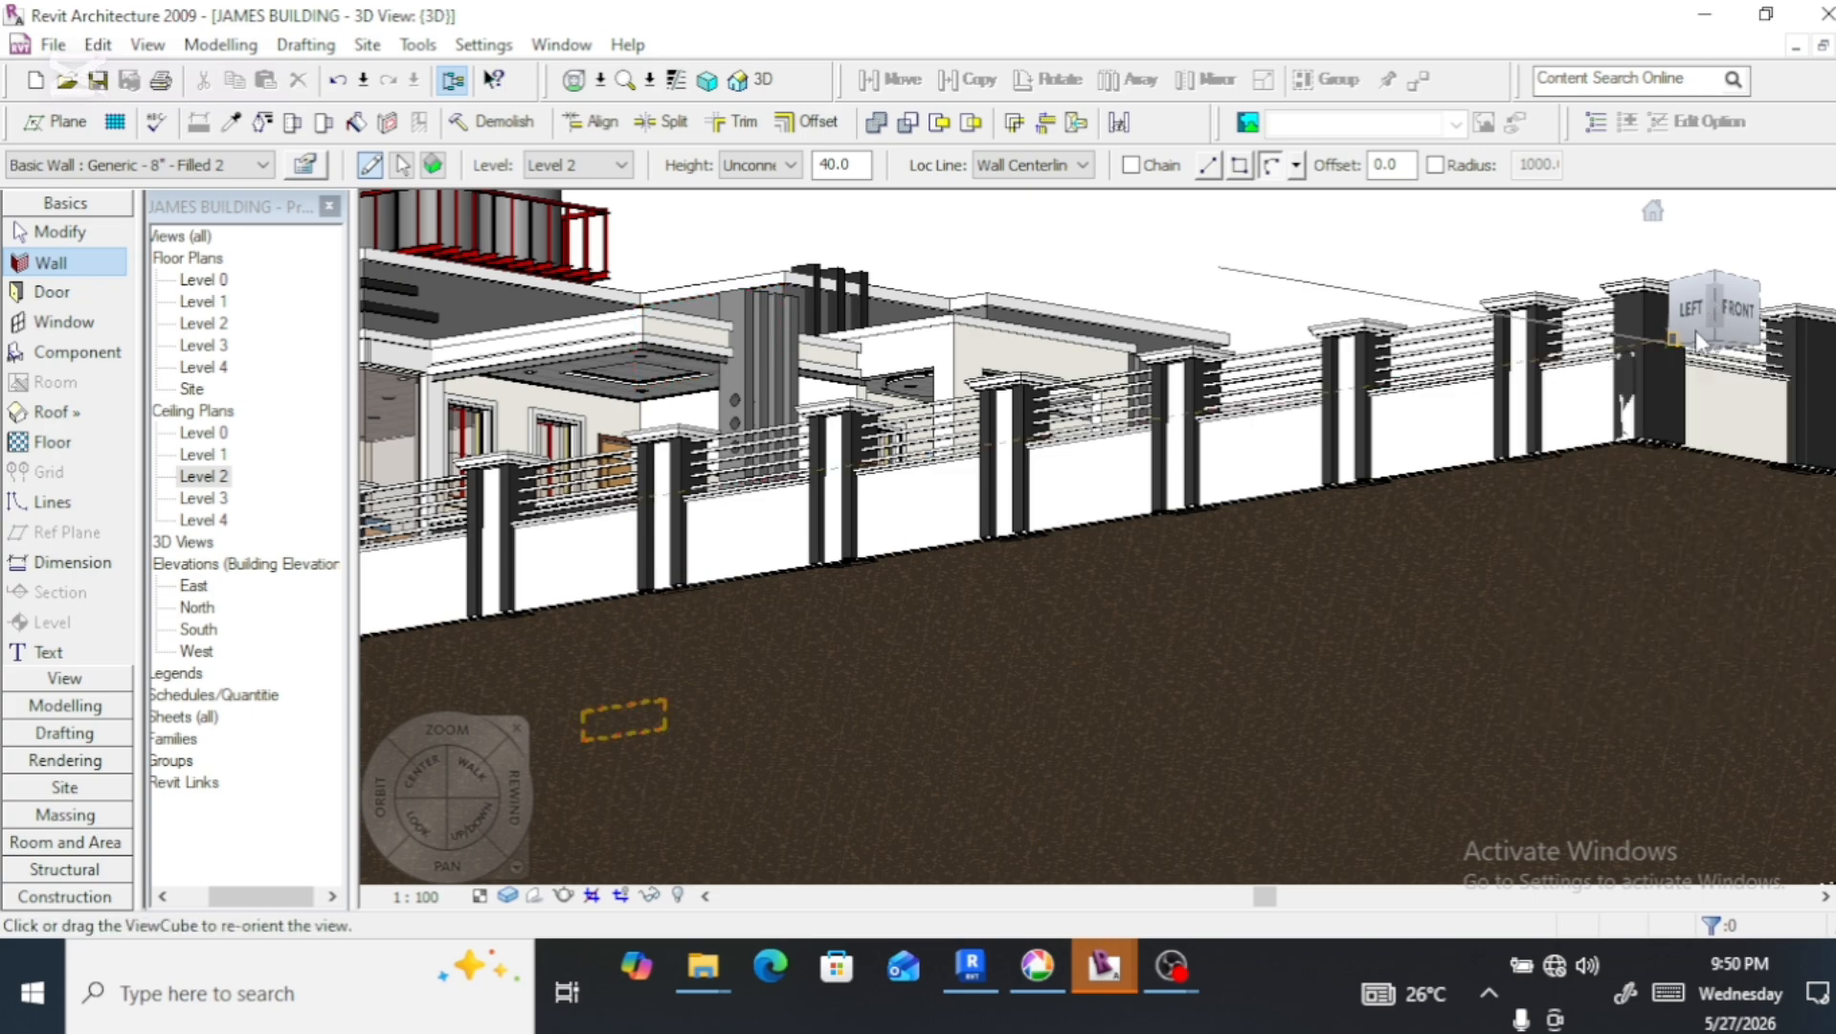
{"action": "right_click", "coordinate": [1684, 354]}
{"action": "left_click", "coordinate": [1713, 313]}
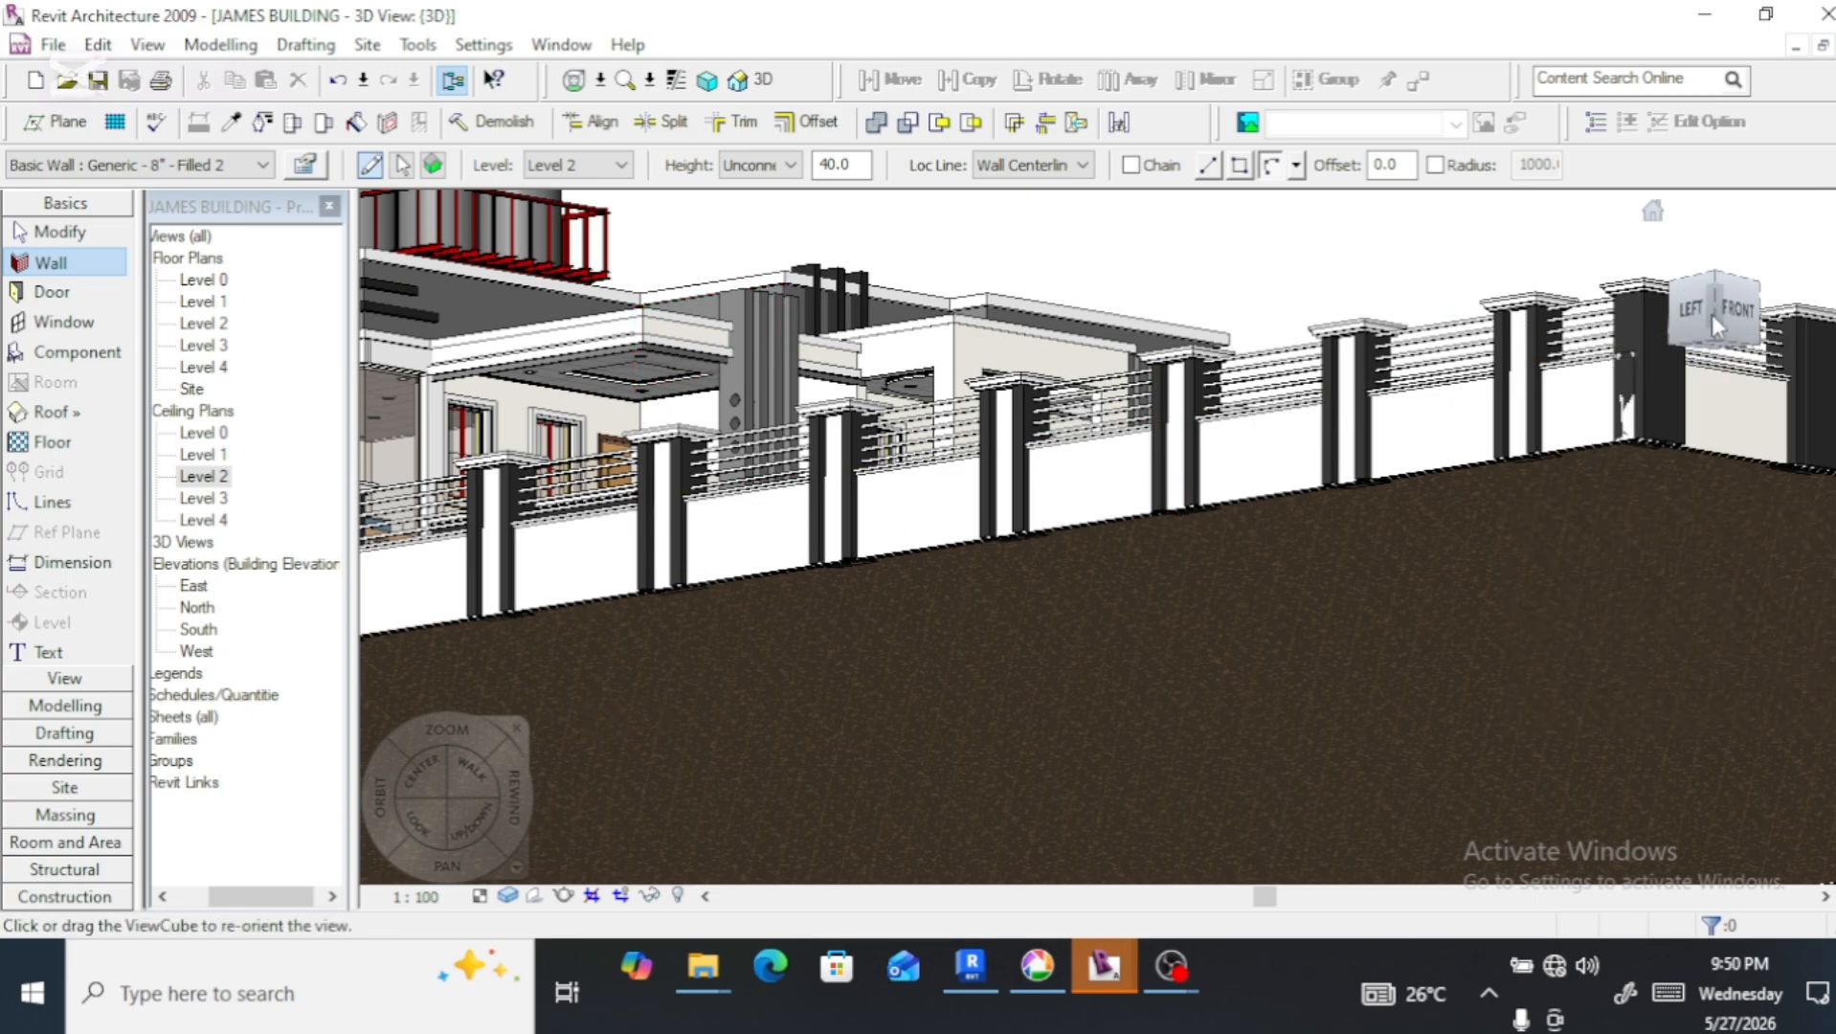
{"action": "right_click", "coordinate": [1729, 328]}
{"action": "key", "text": "Escape"}
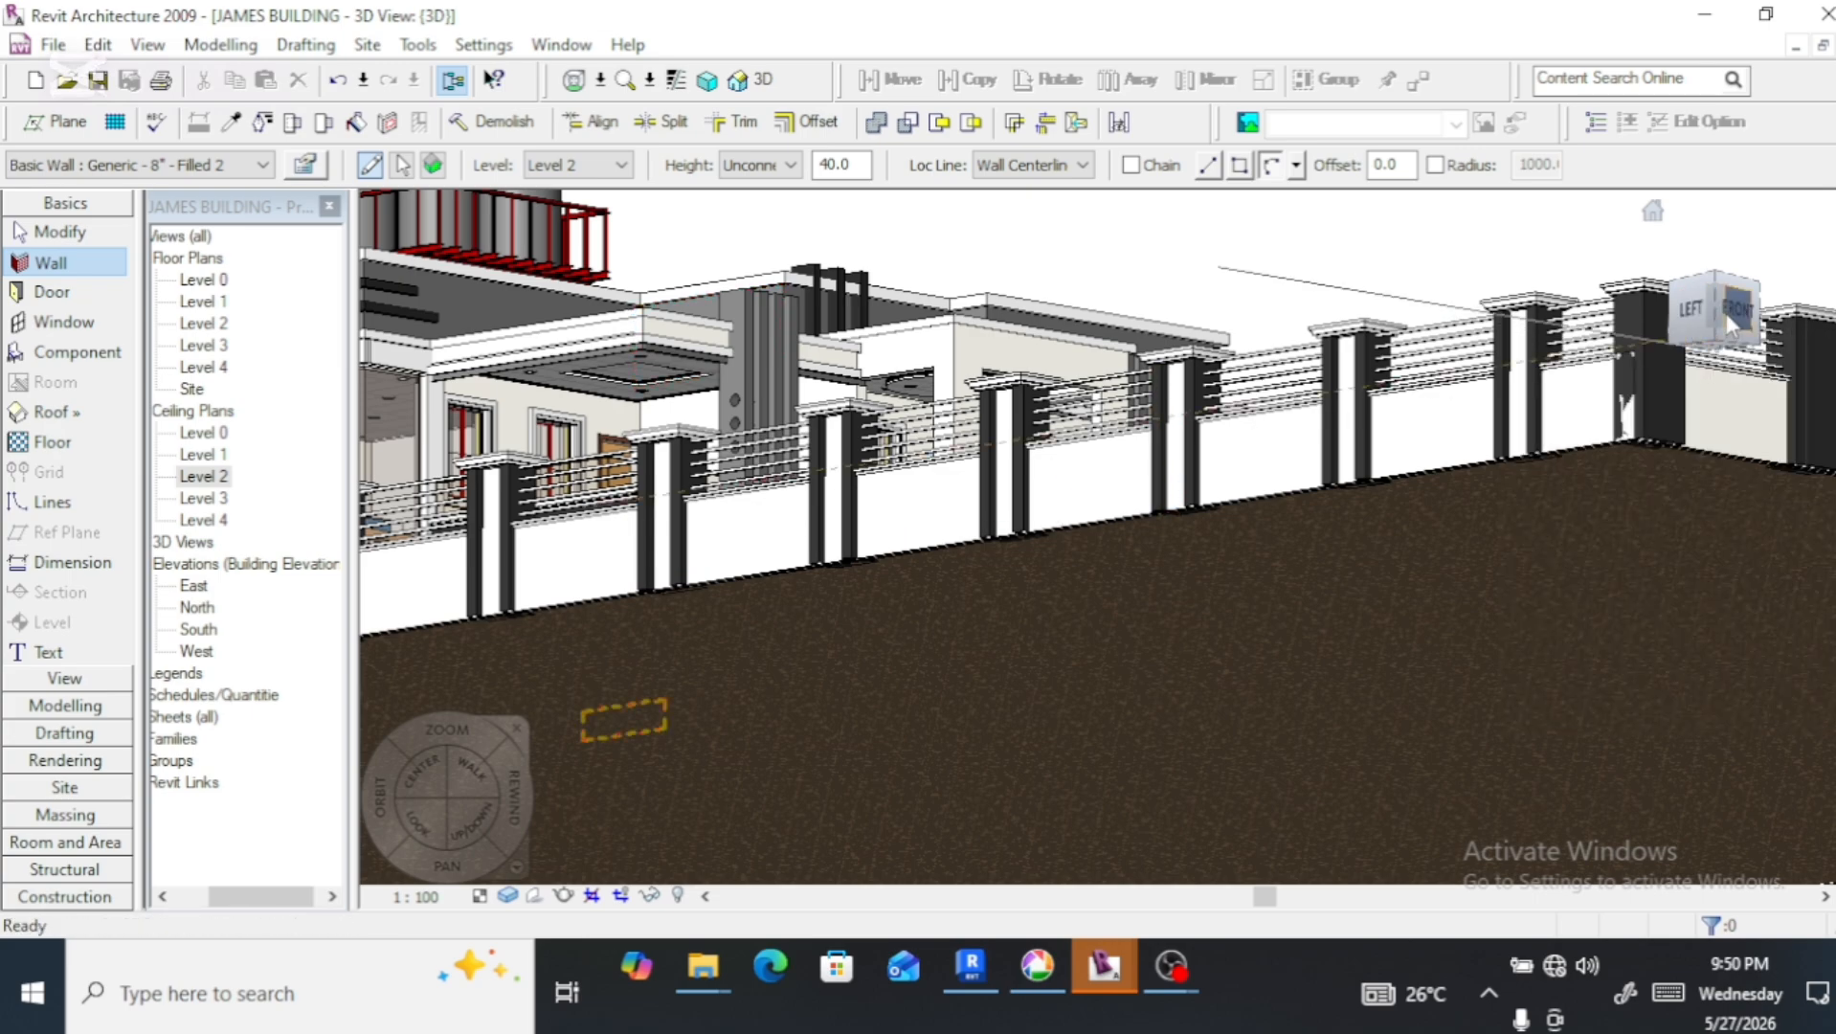
{"action": "key", "text": "Escape"}
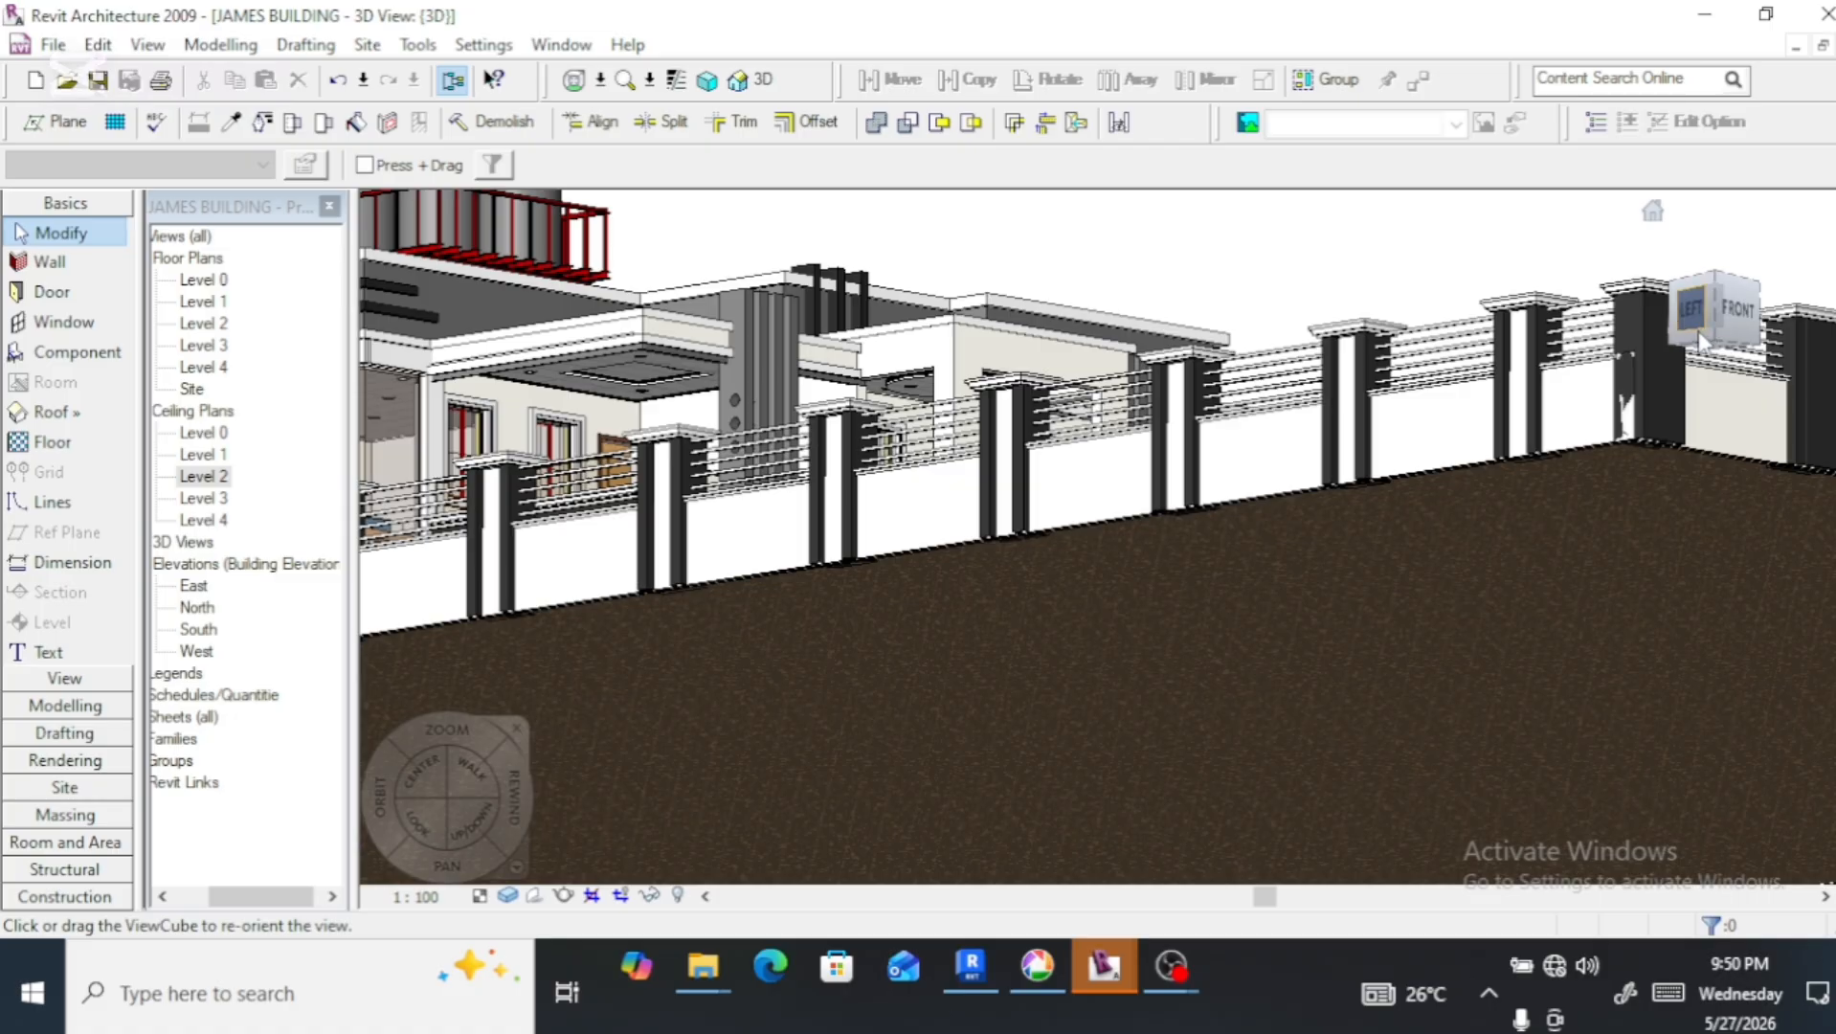
{"action": "left_click", "coordinate": [1712, 304]}
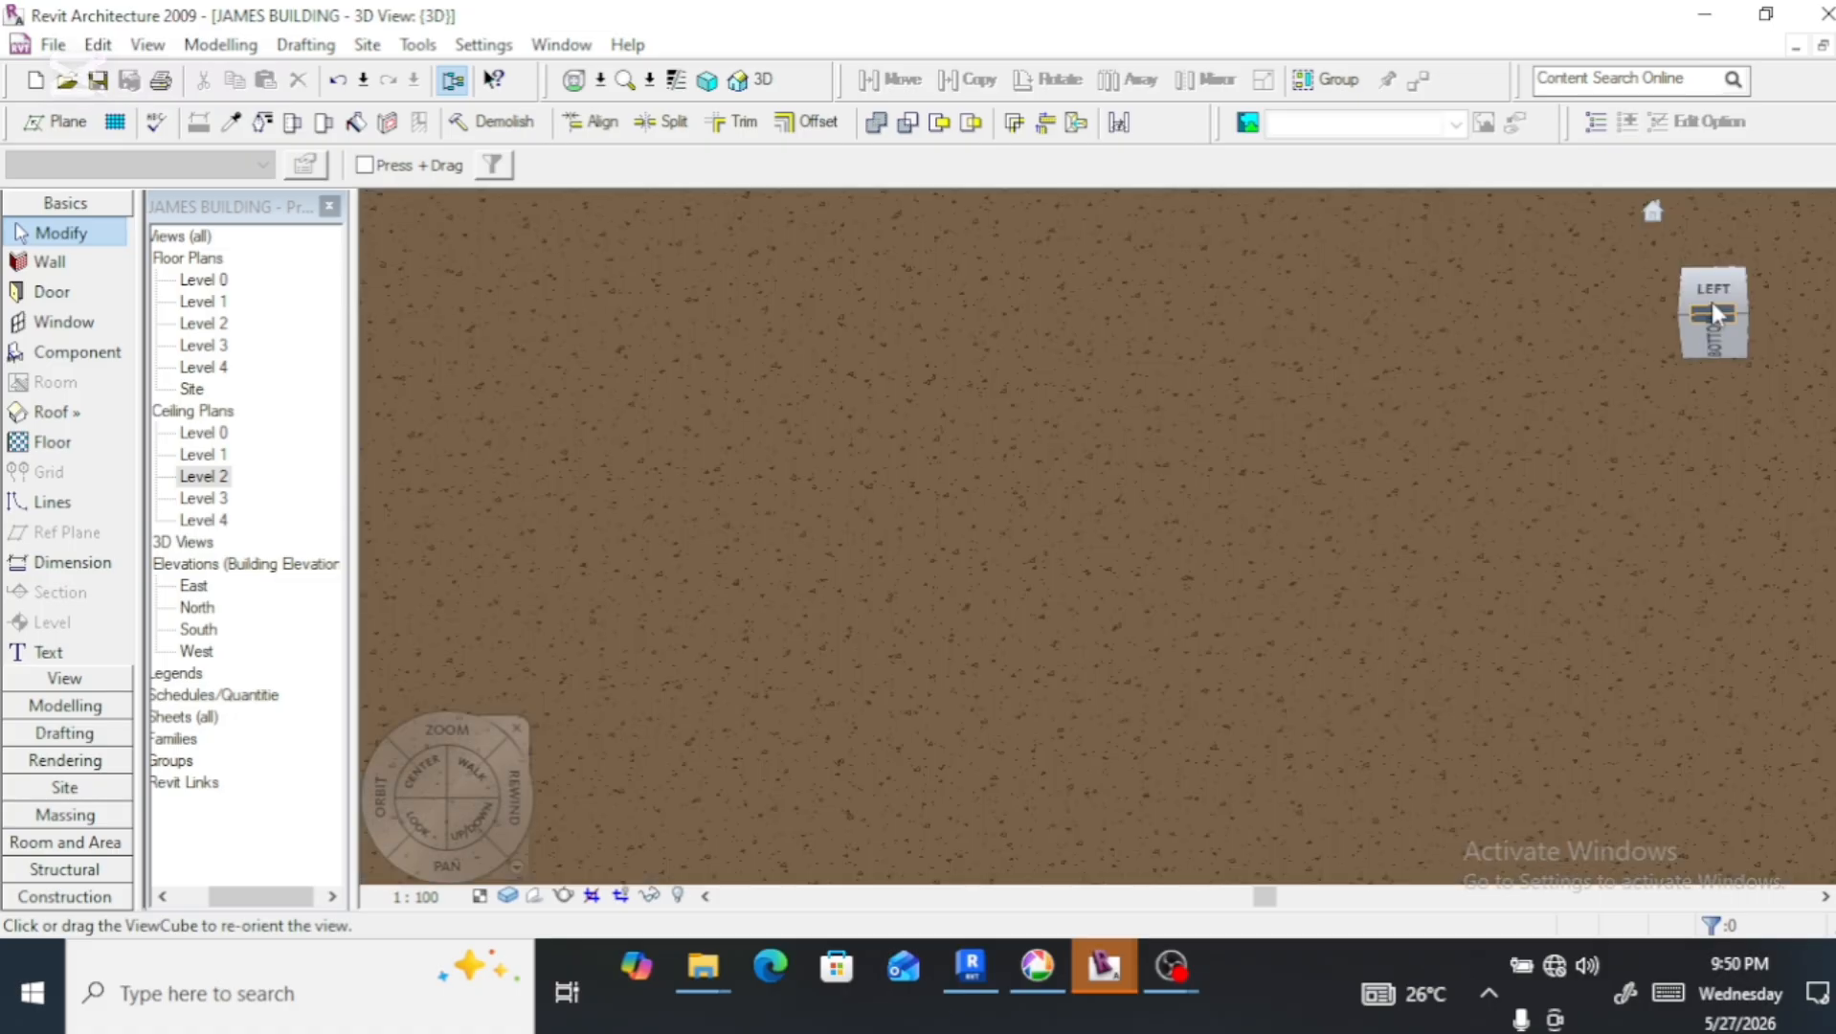
{"action": "left_click", "coordinate": [1653, 213]}
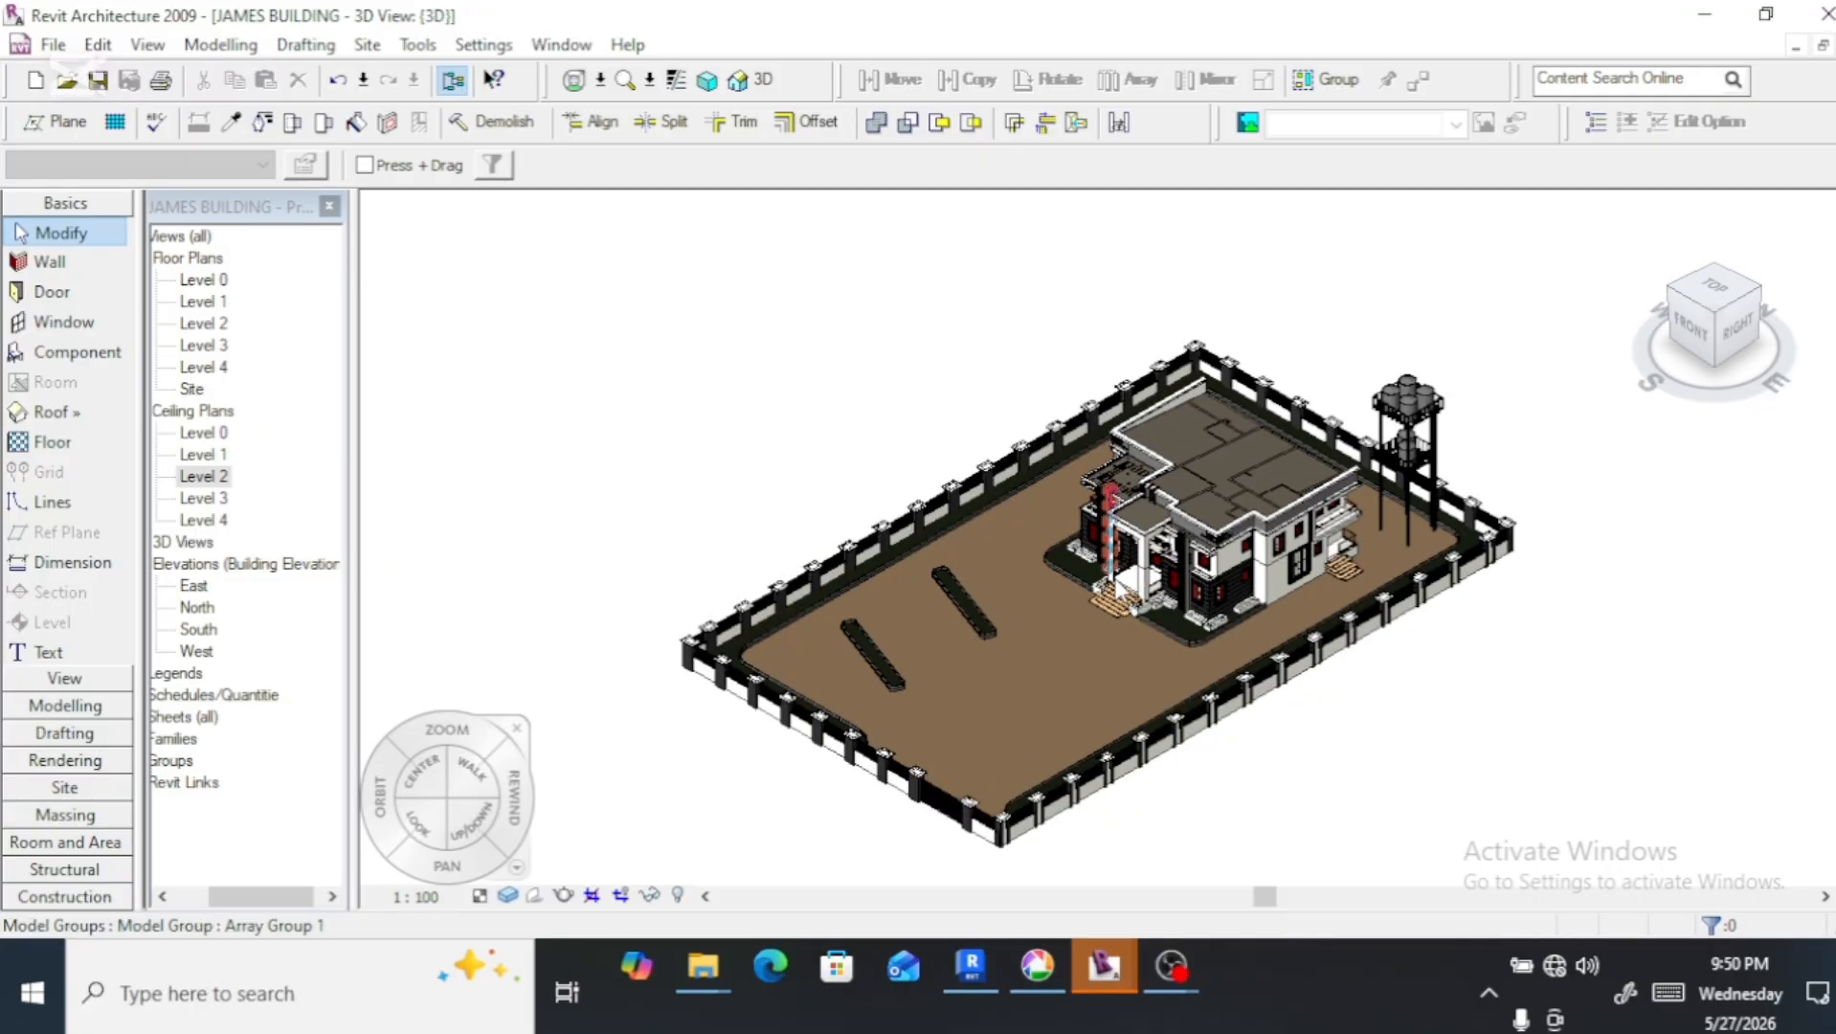
Examine the front entrance steps of the building up close from the front in 3D
{"action": "scroll", "coordinate": [1112, 601], "scroll_direction": "up", "scroll_amount": 2}
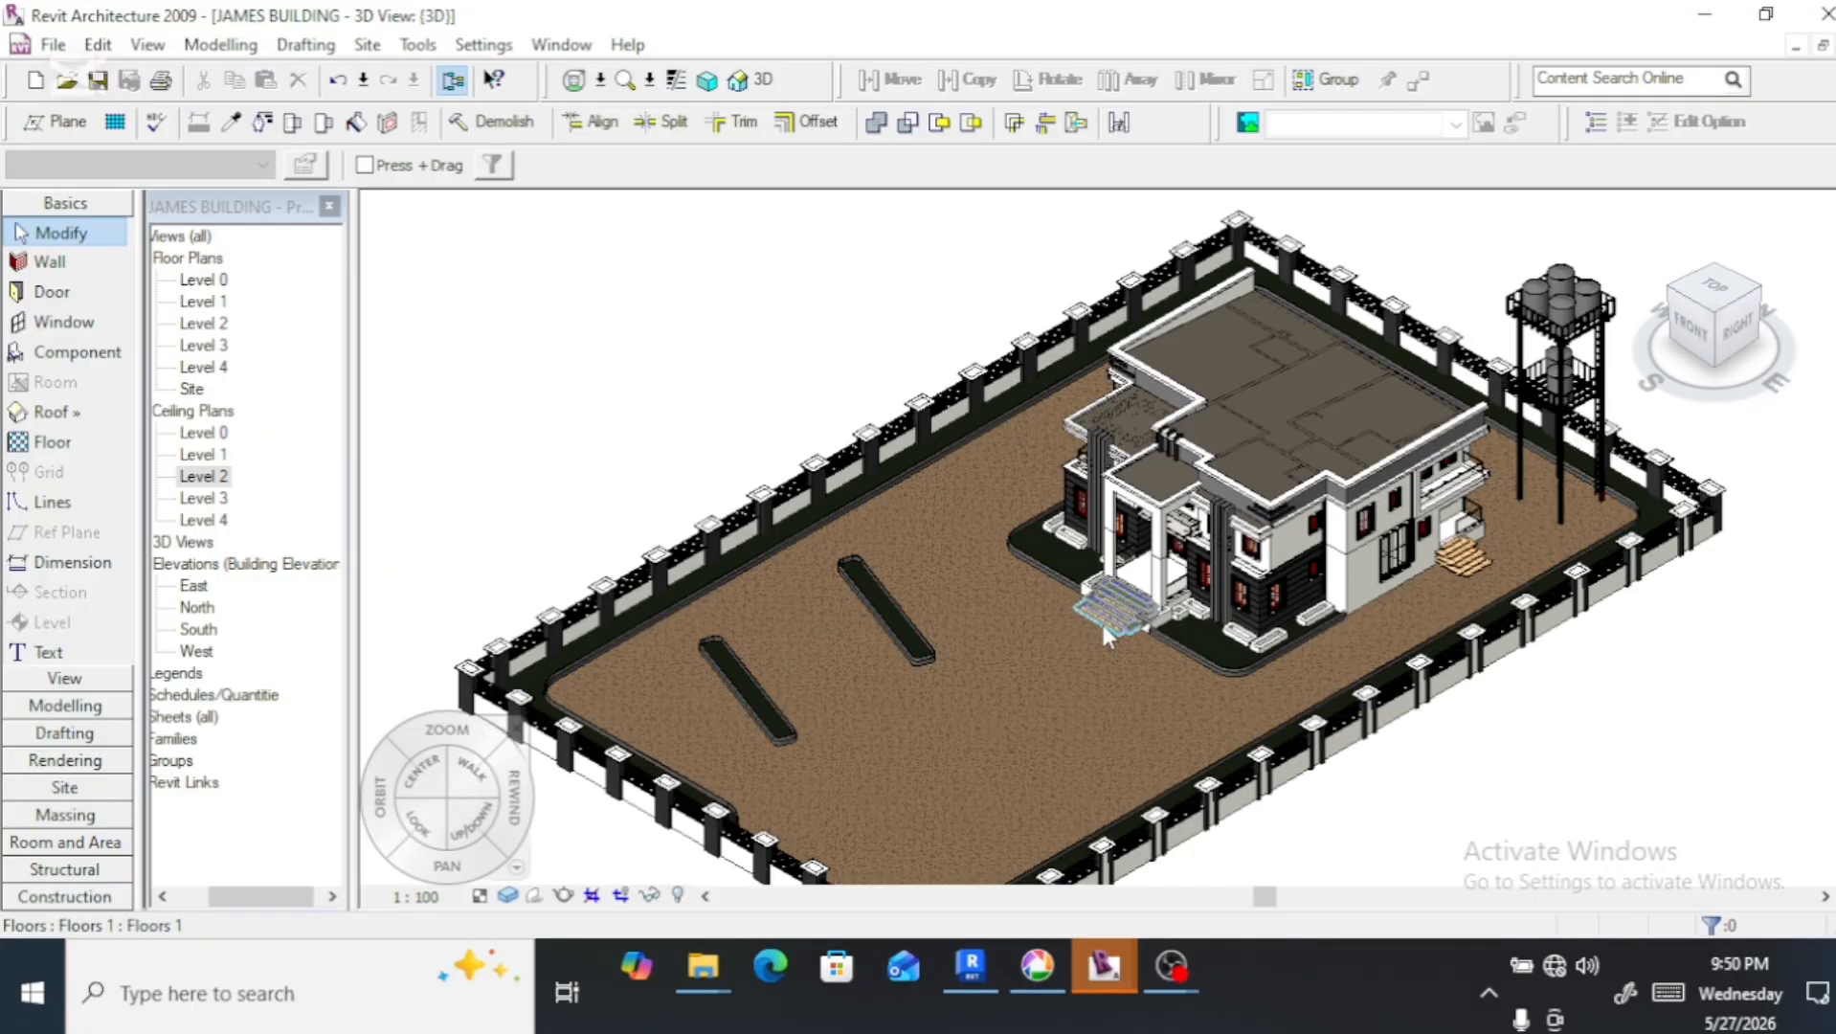
{"action": "scroll", "coordinate": [1103, 617], "scroll_direction": "up", "scroll_amount": 3}
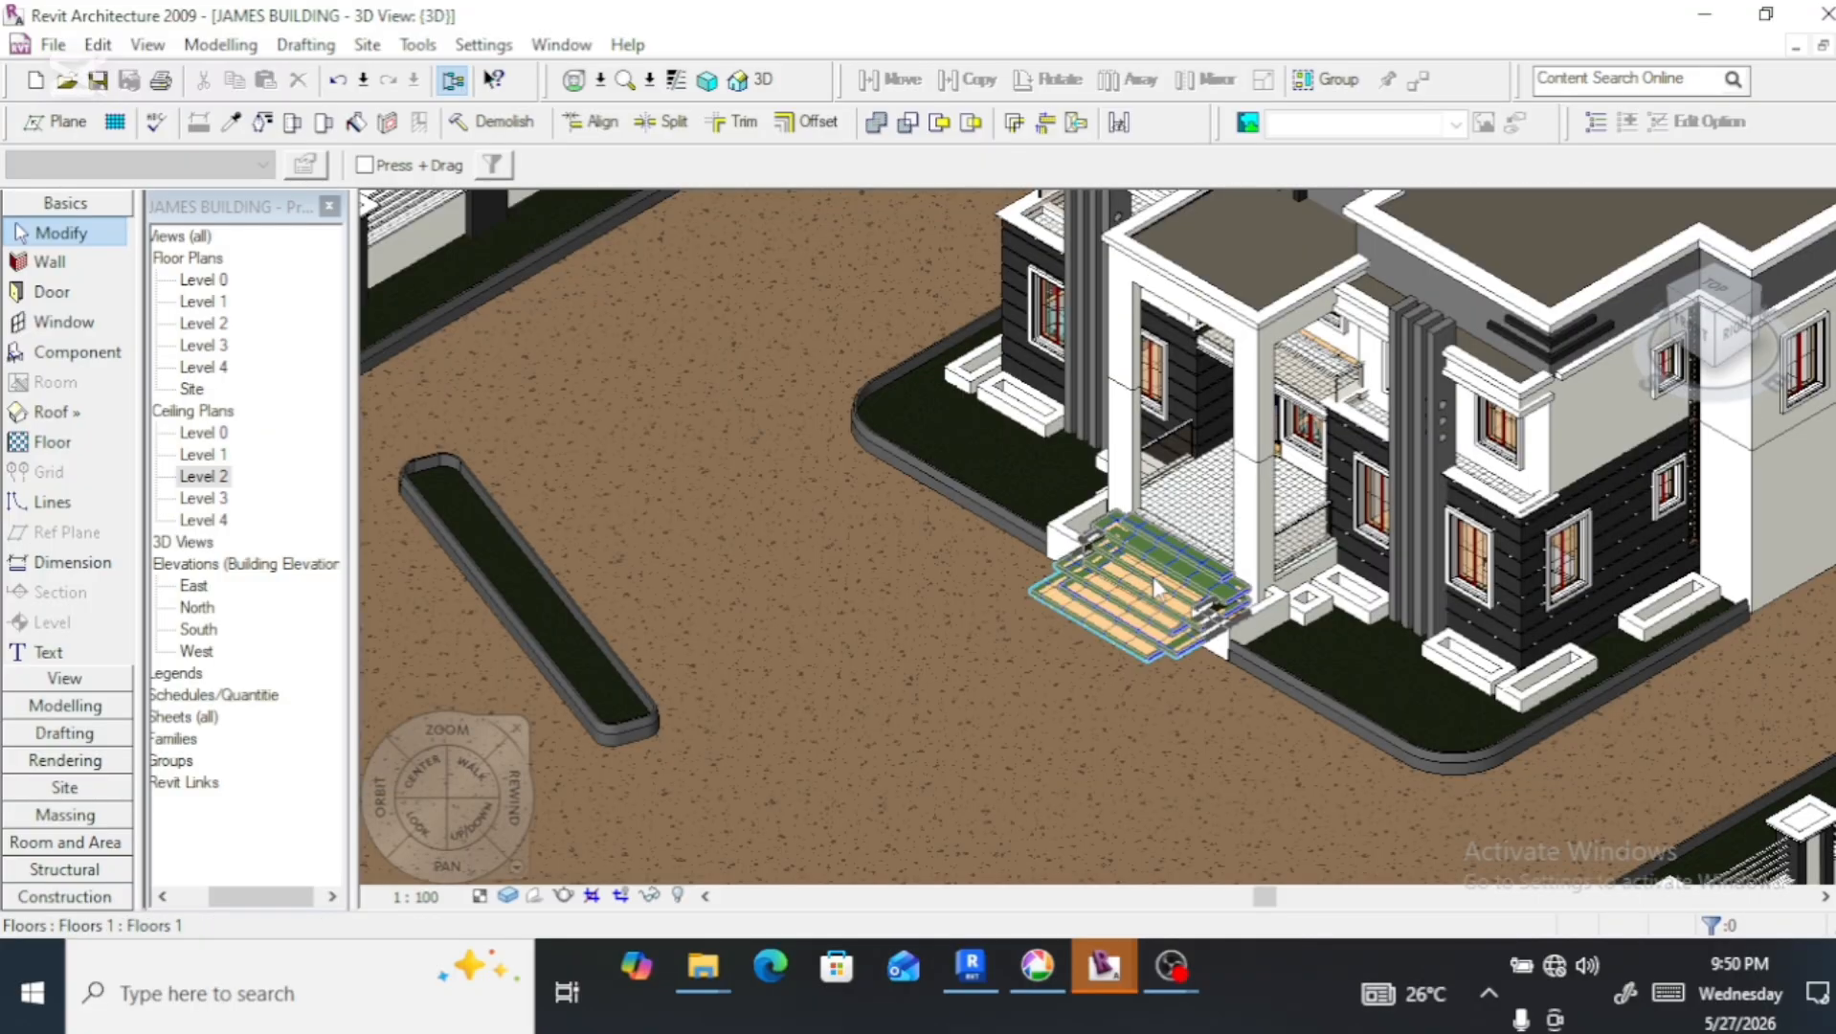
{"action": "left_click", "coordinate": [1693, 328]}
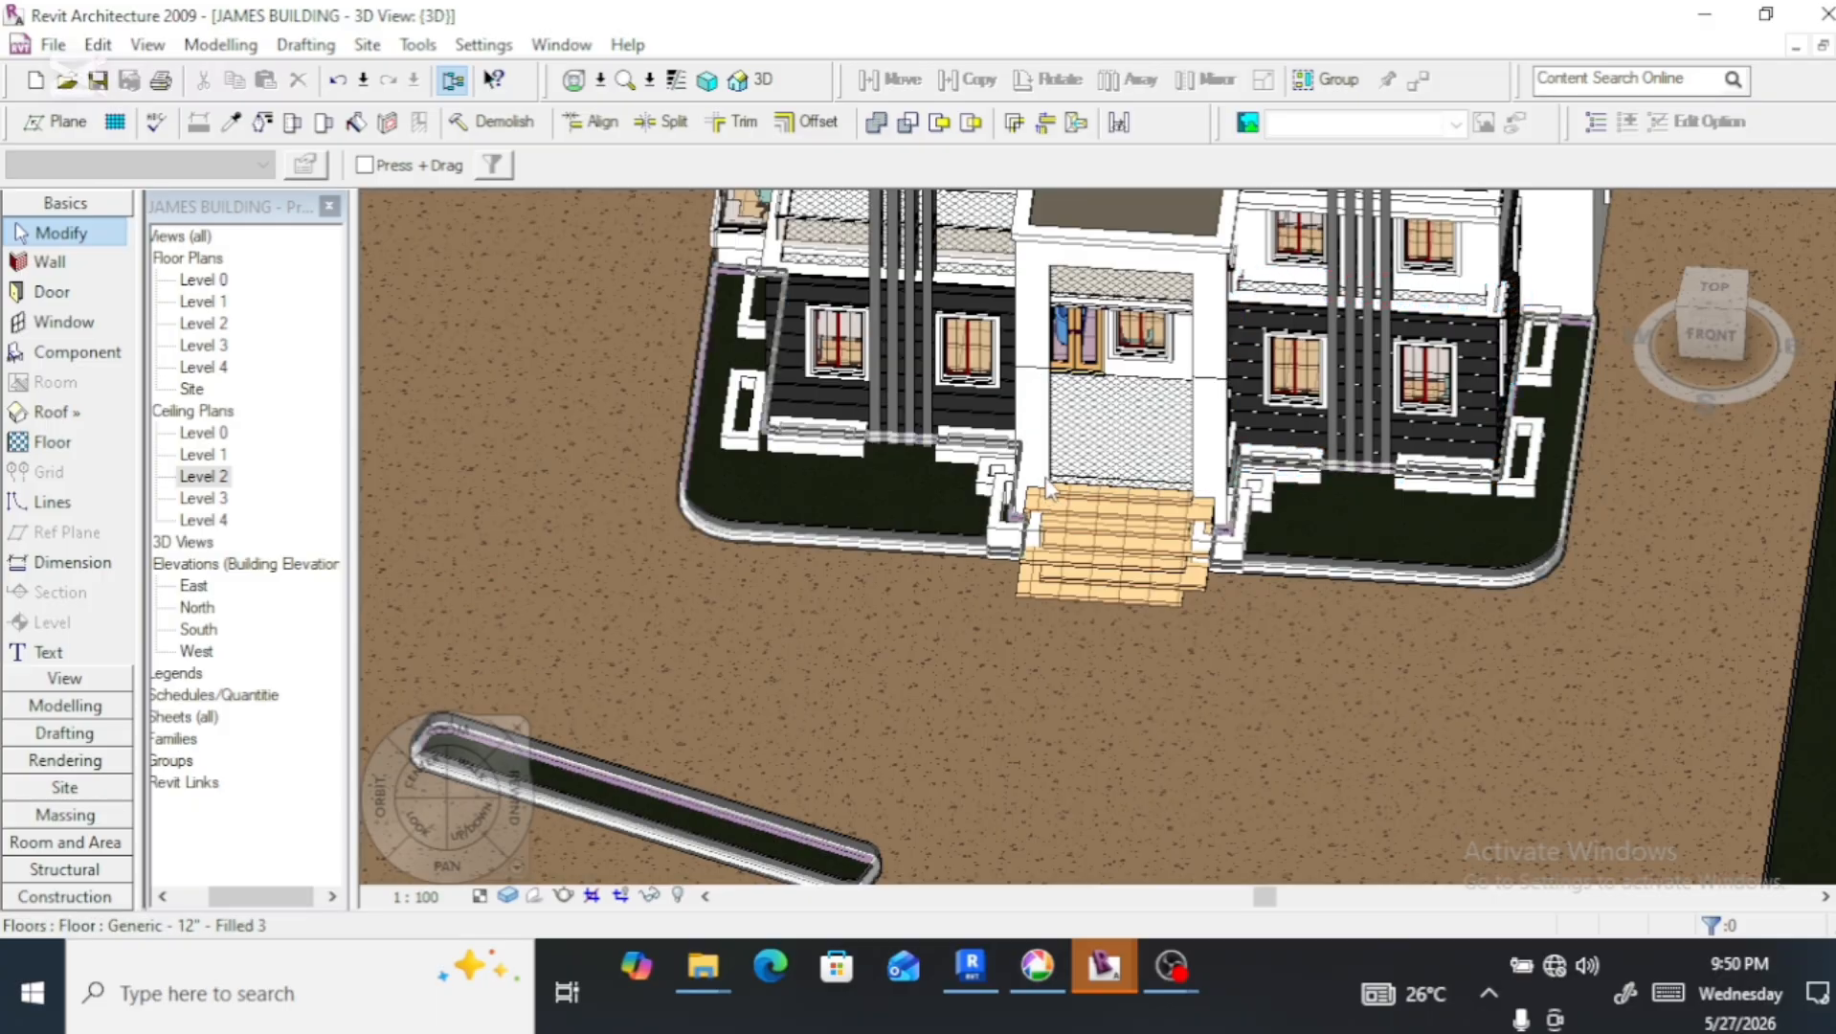
{"action": "scroll", "coordinate": [1057, 493], "scroll_direction": "up", "scroll_amount": 5}
{"action": "scroll", "coordinate": [1070, 558], "scroll_direction": "up", "scroll_amount": 3}
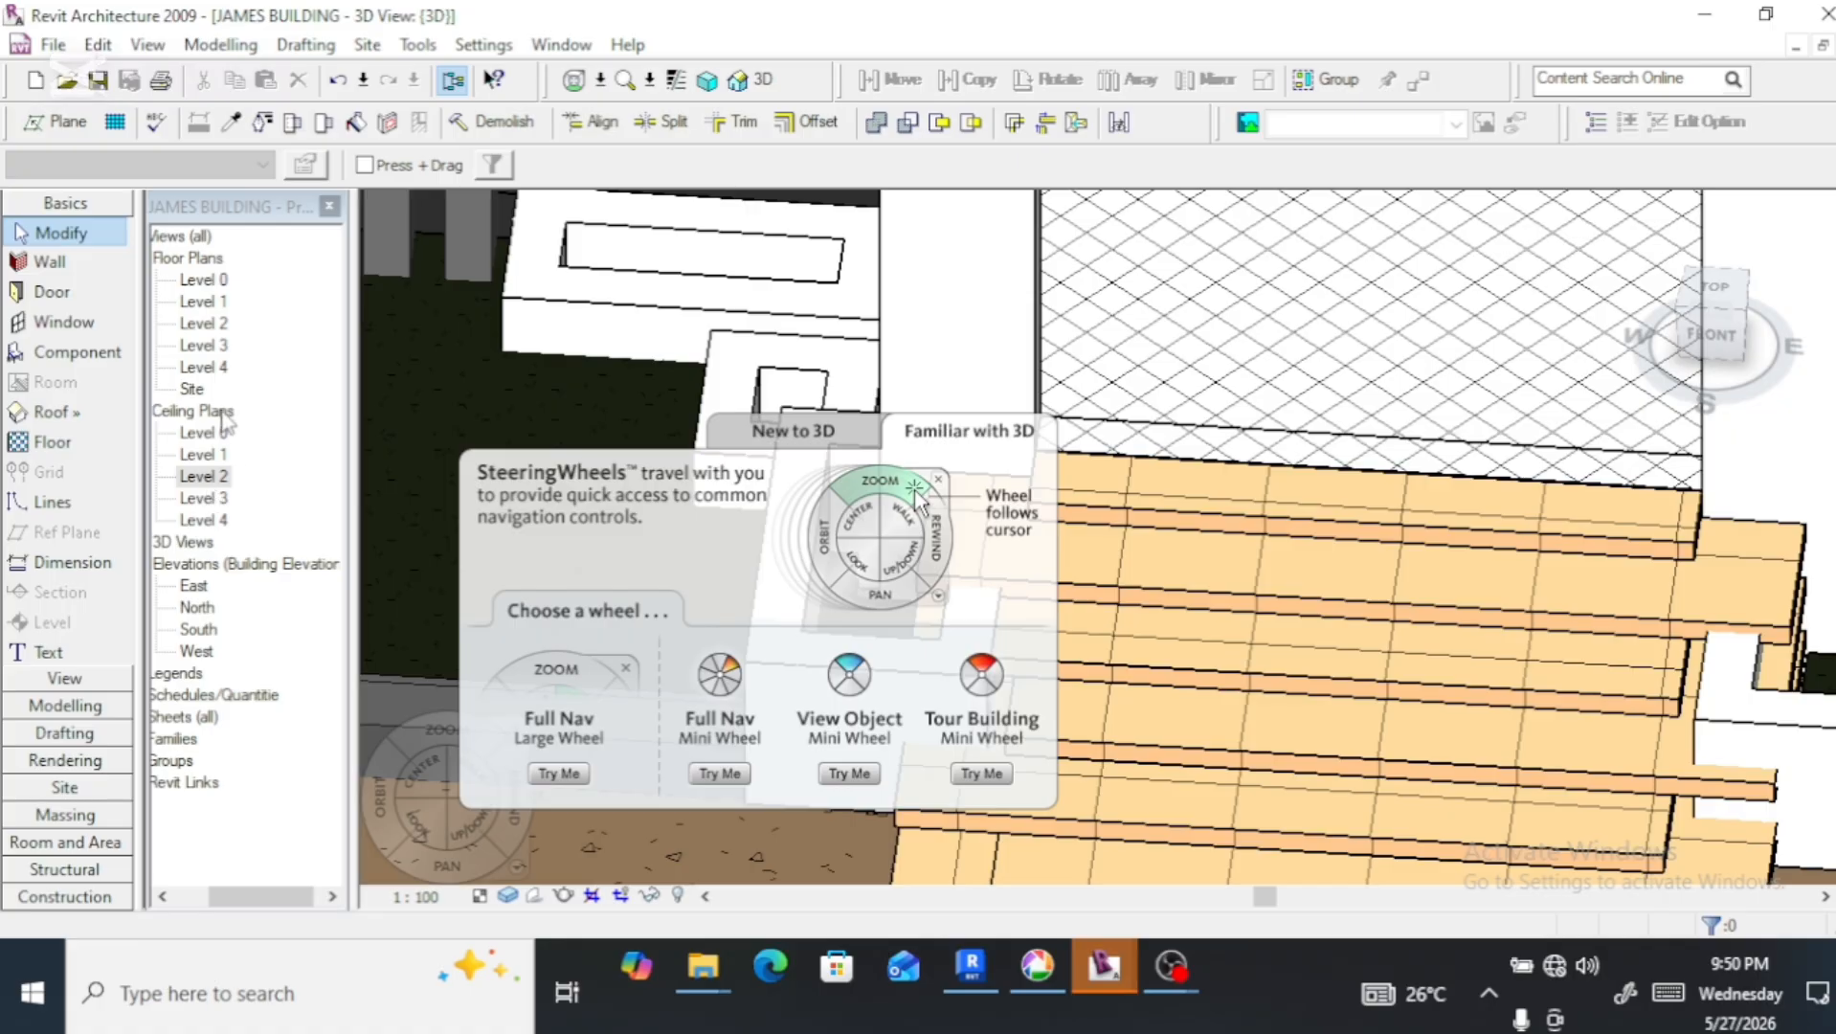
In the Level 1 floor plan, set up a new Generic - 8" - Filled 2 wall with base offset 0
{"action": "left_click", "coordinate": [210, 456]}
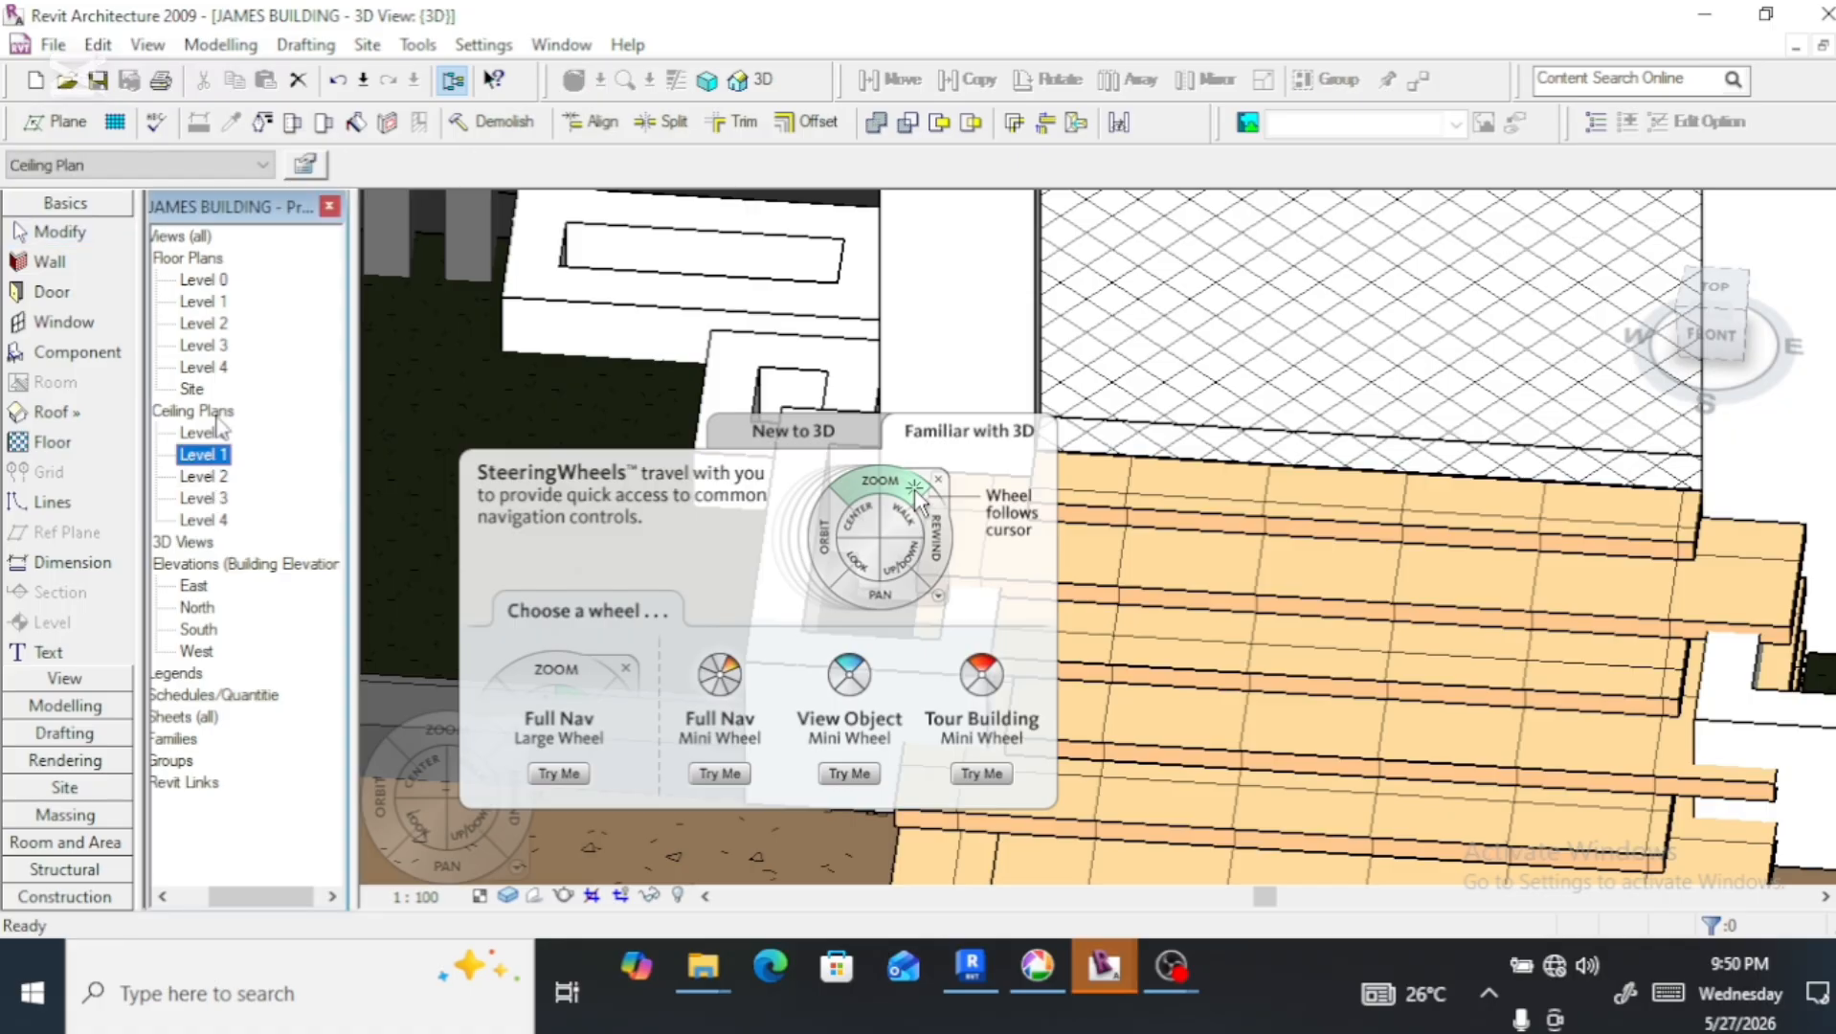
{"action": "left_click", "coordinate": [204, 303]}
{"action": "double_click", "coordinate": [204, 302]}
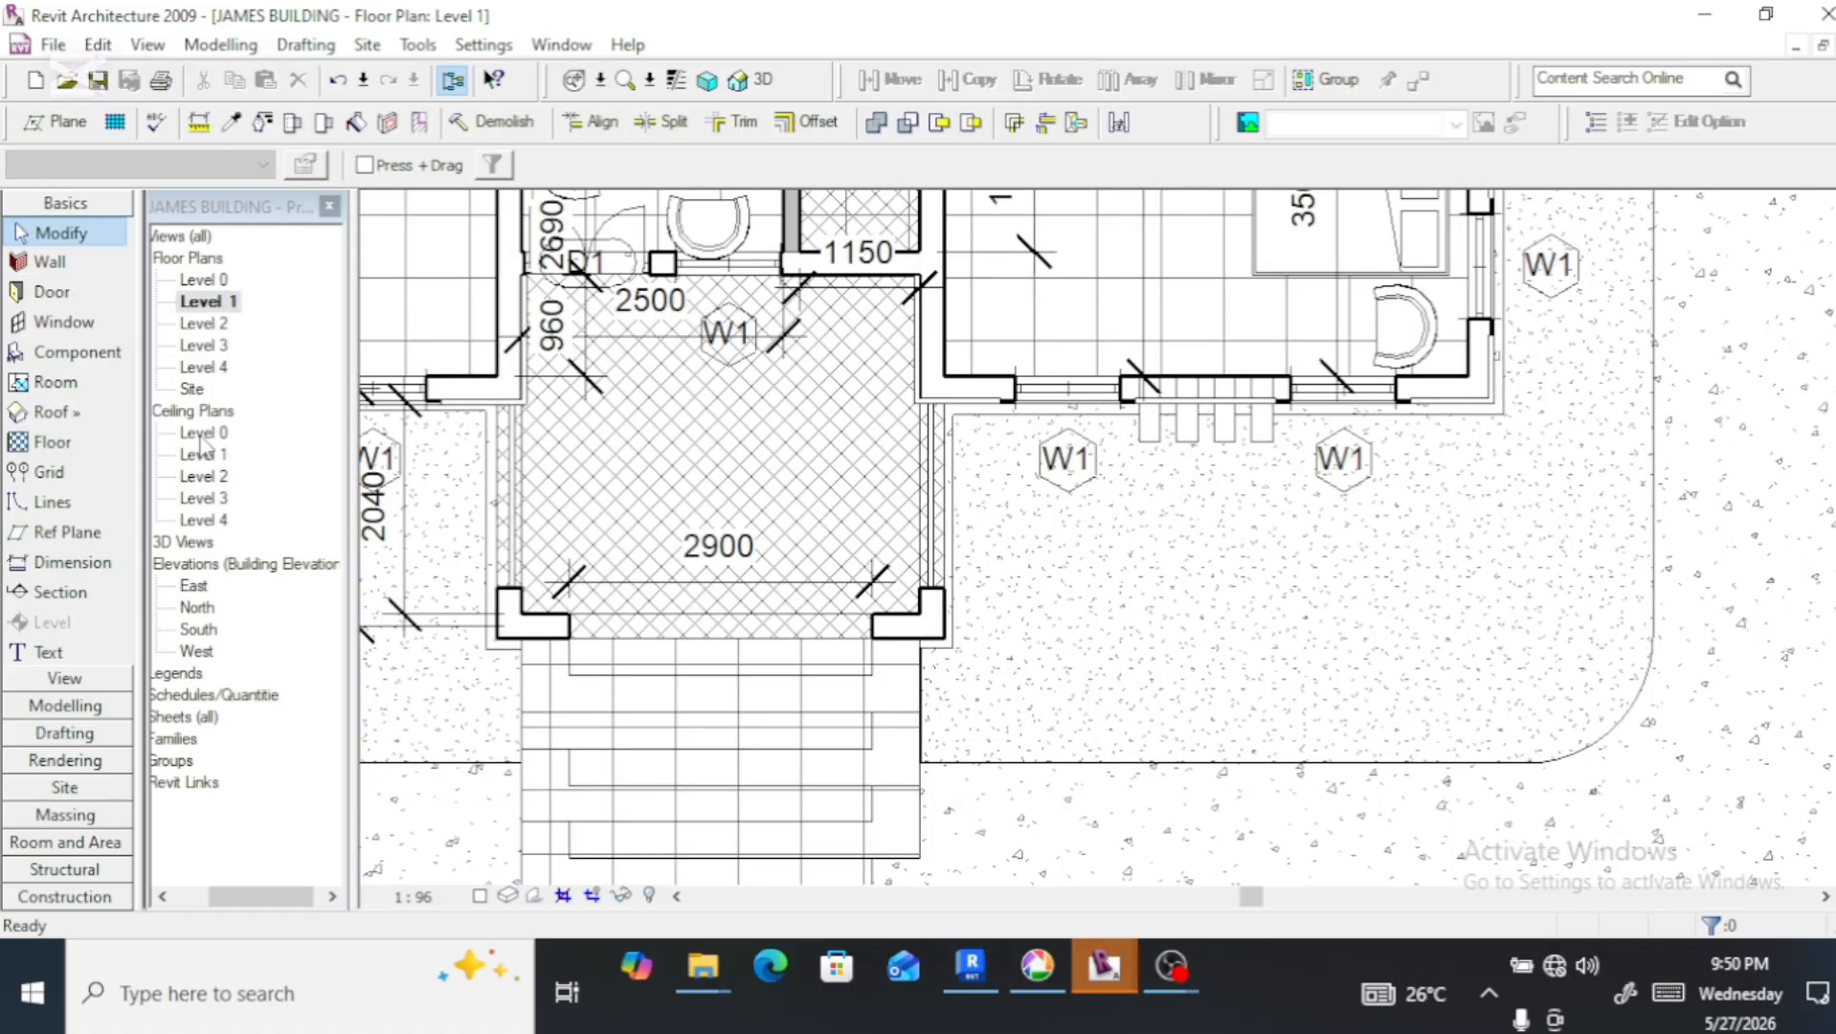
{"action": "scroll", "coordinate": [552, 700], "scroll_direction": "up", "scroll_amount": 2}
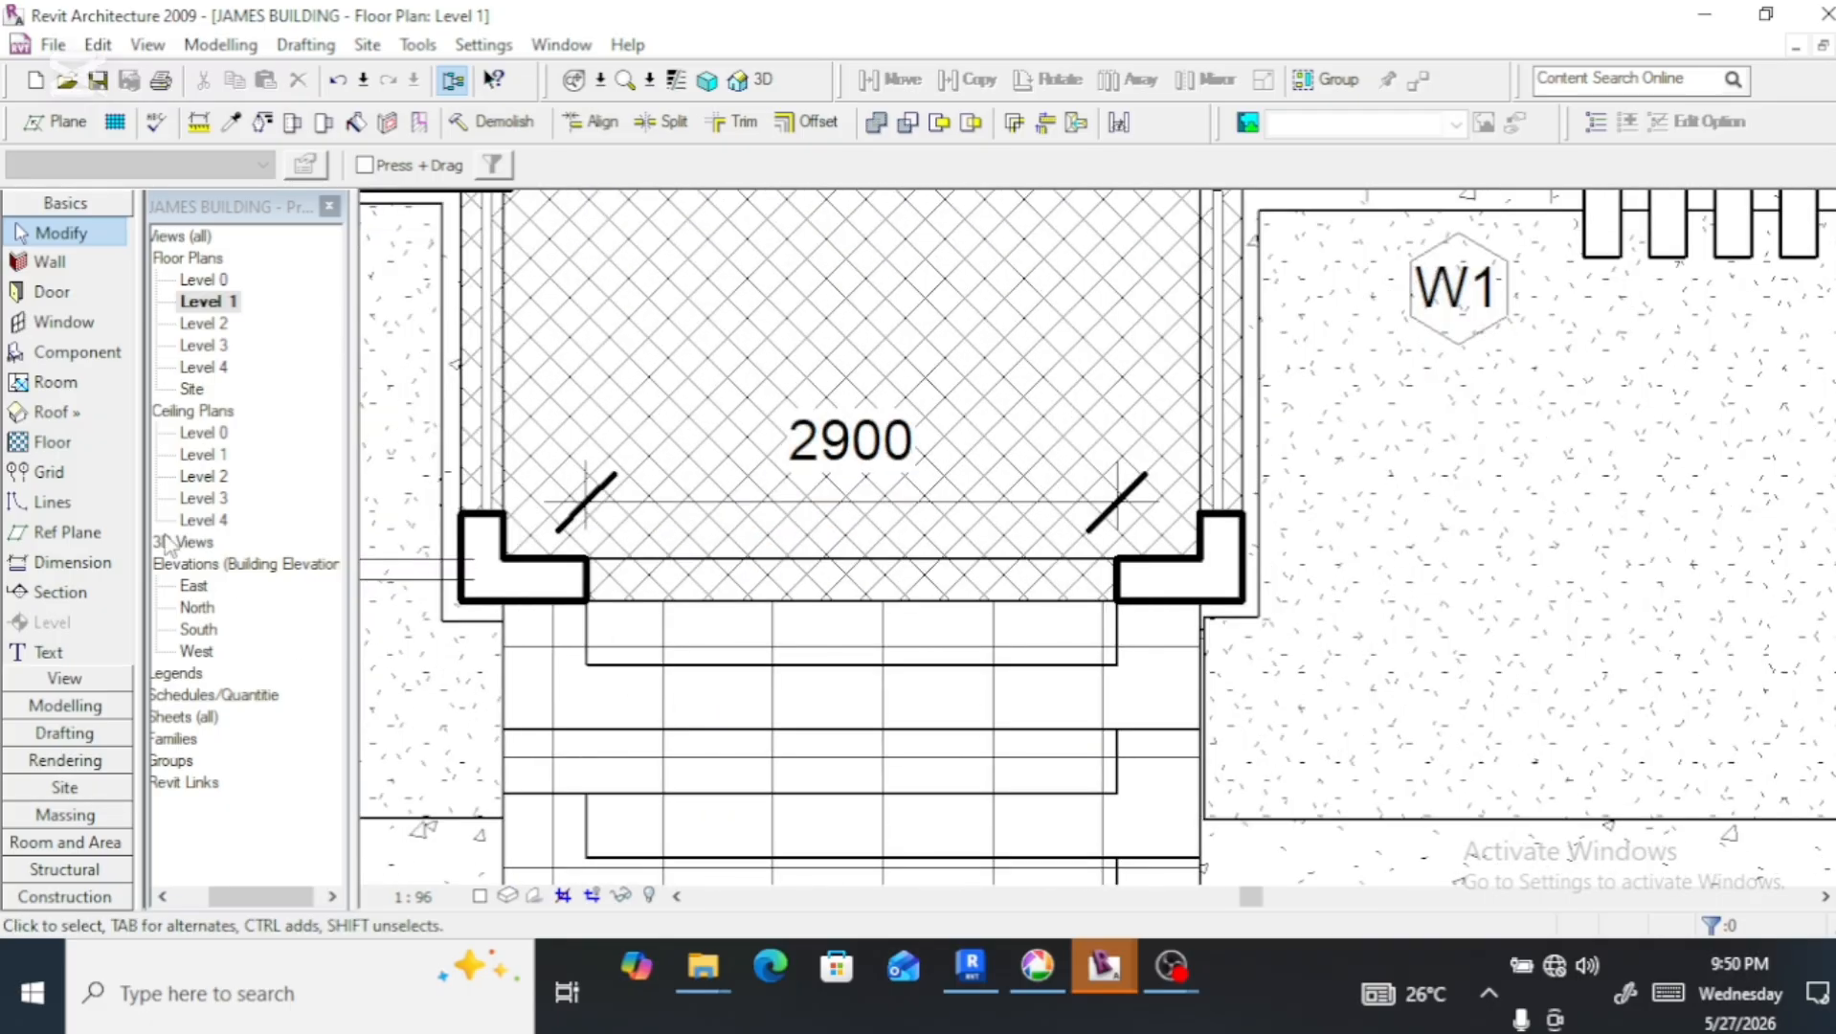
{"action": "left_click", "coordinate": [59, 262]}
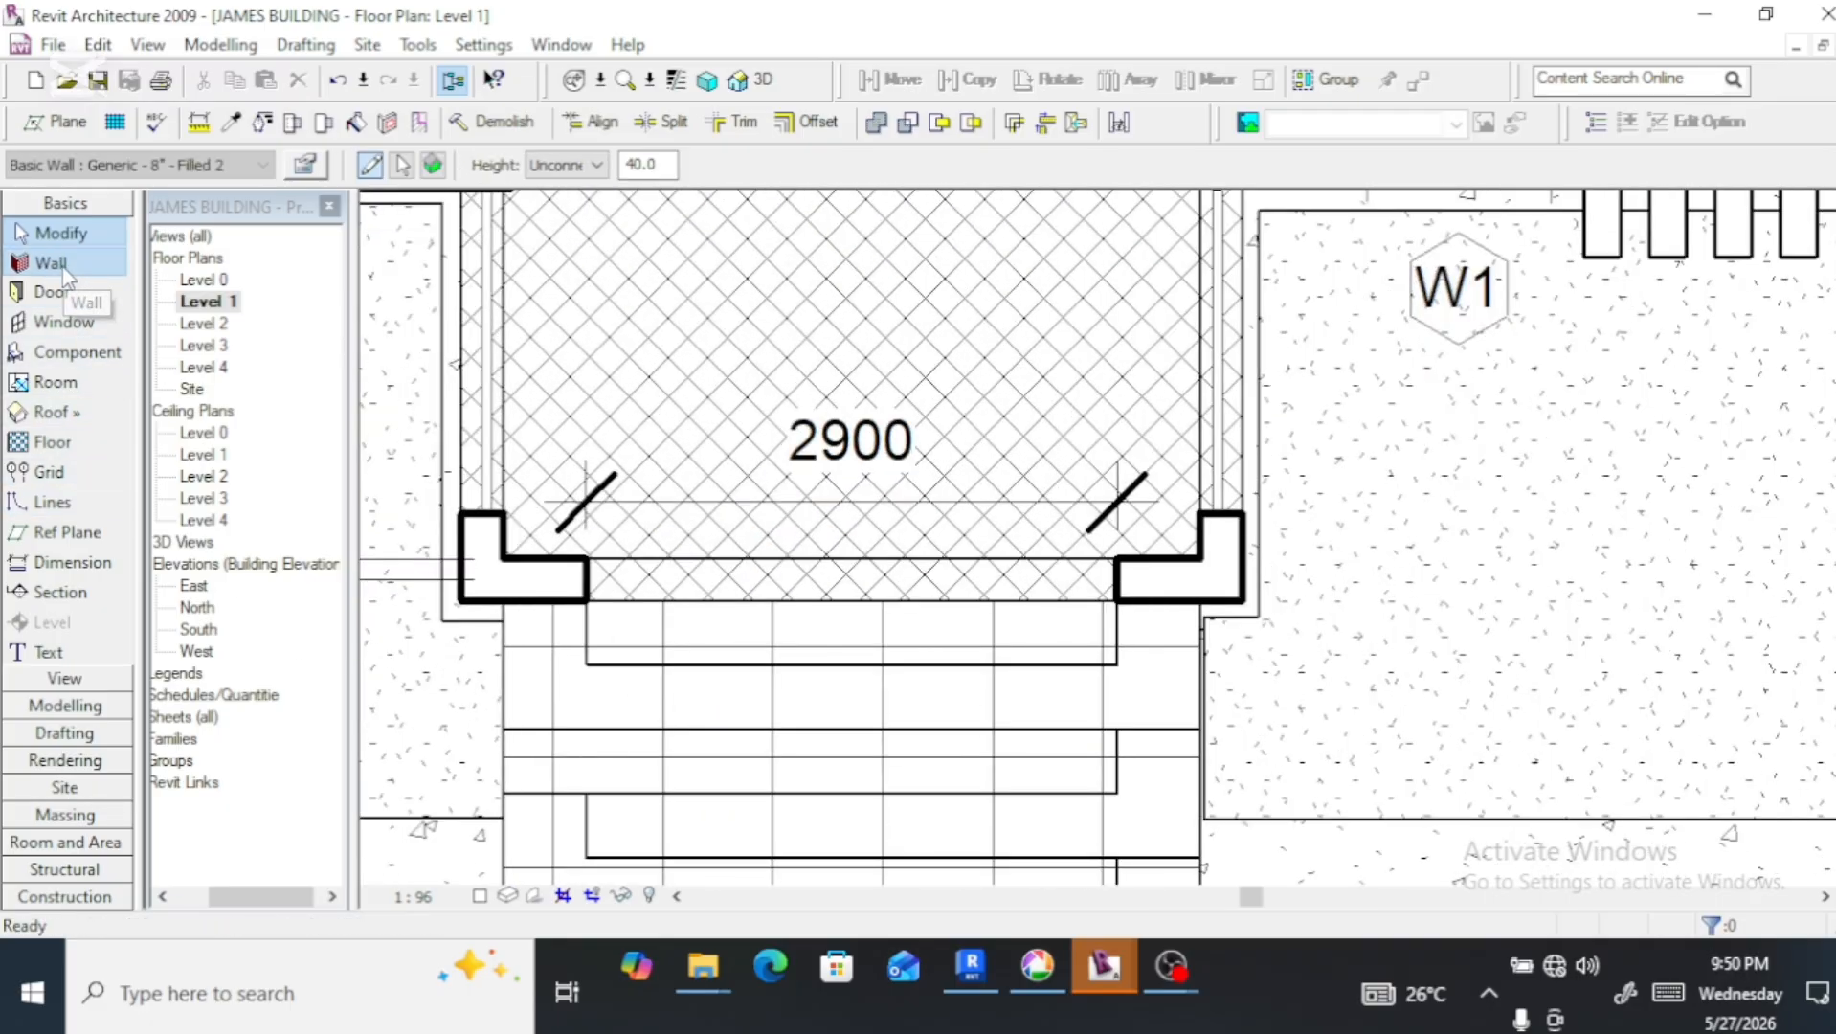
{"action": "left_click", "coordinate": [304, 166]}
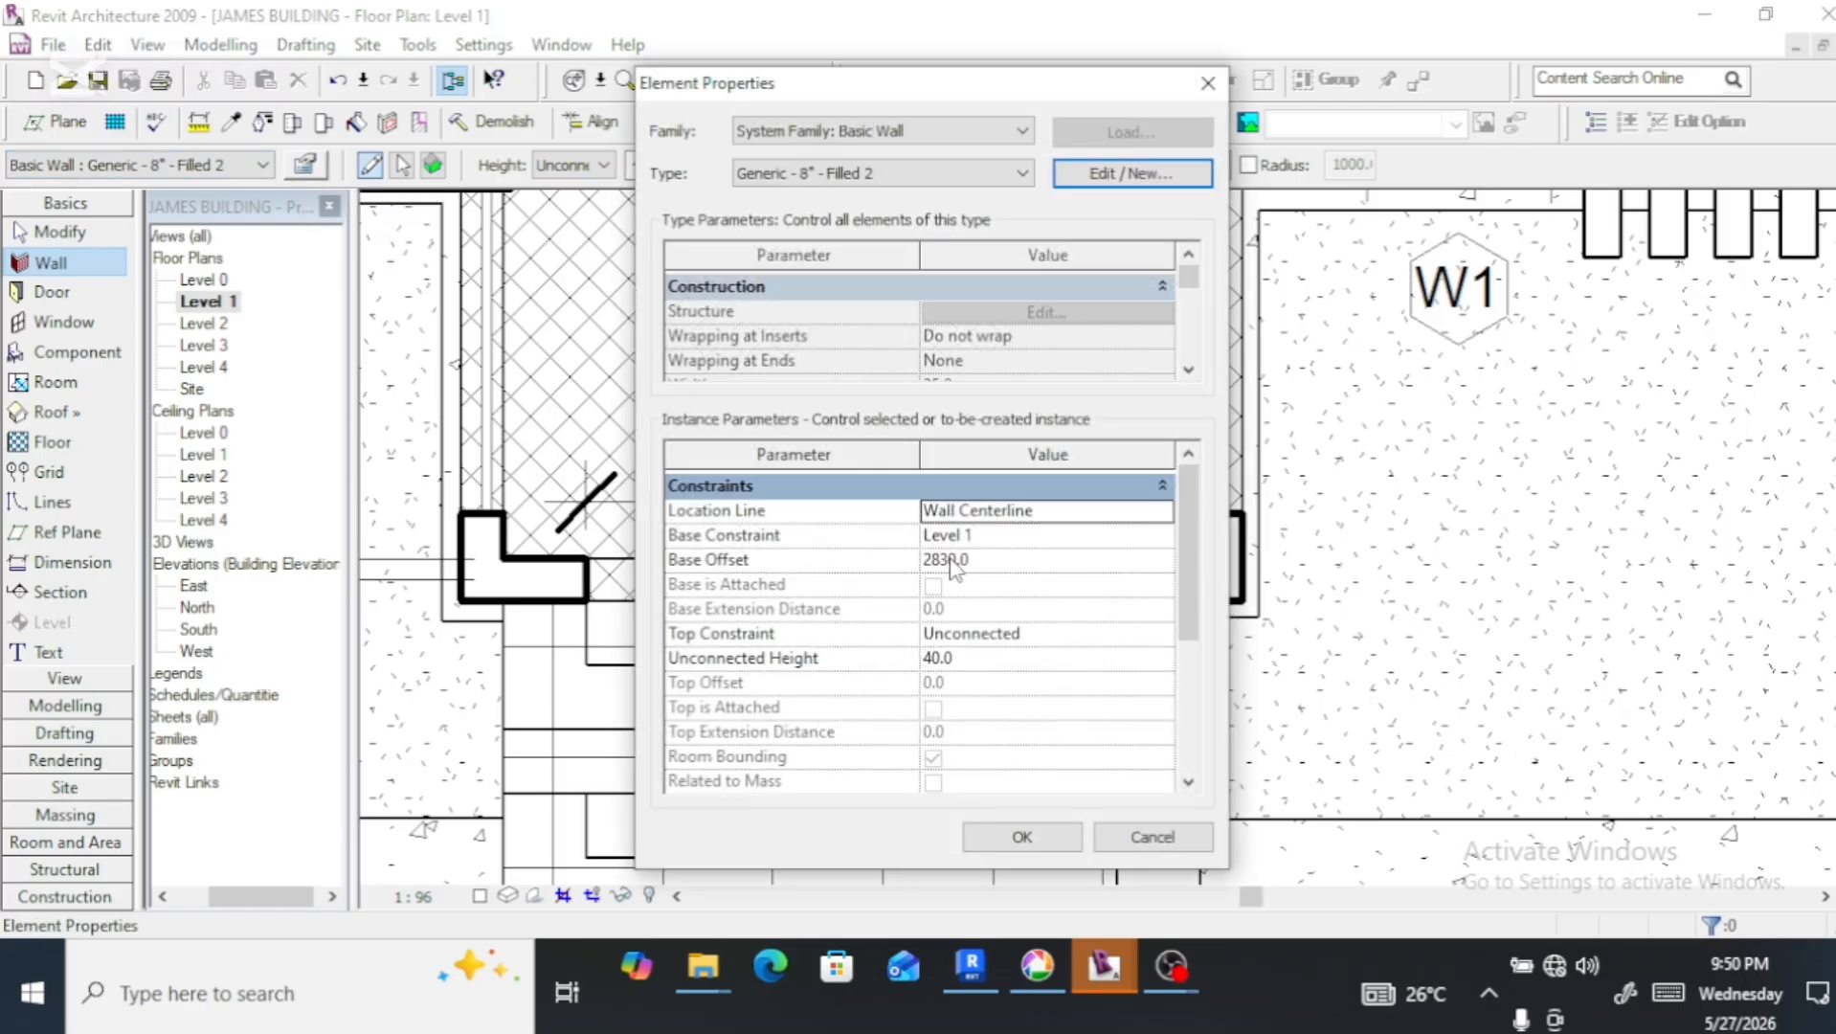
{"action": "left_click", "coordinate": [963, 562]}
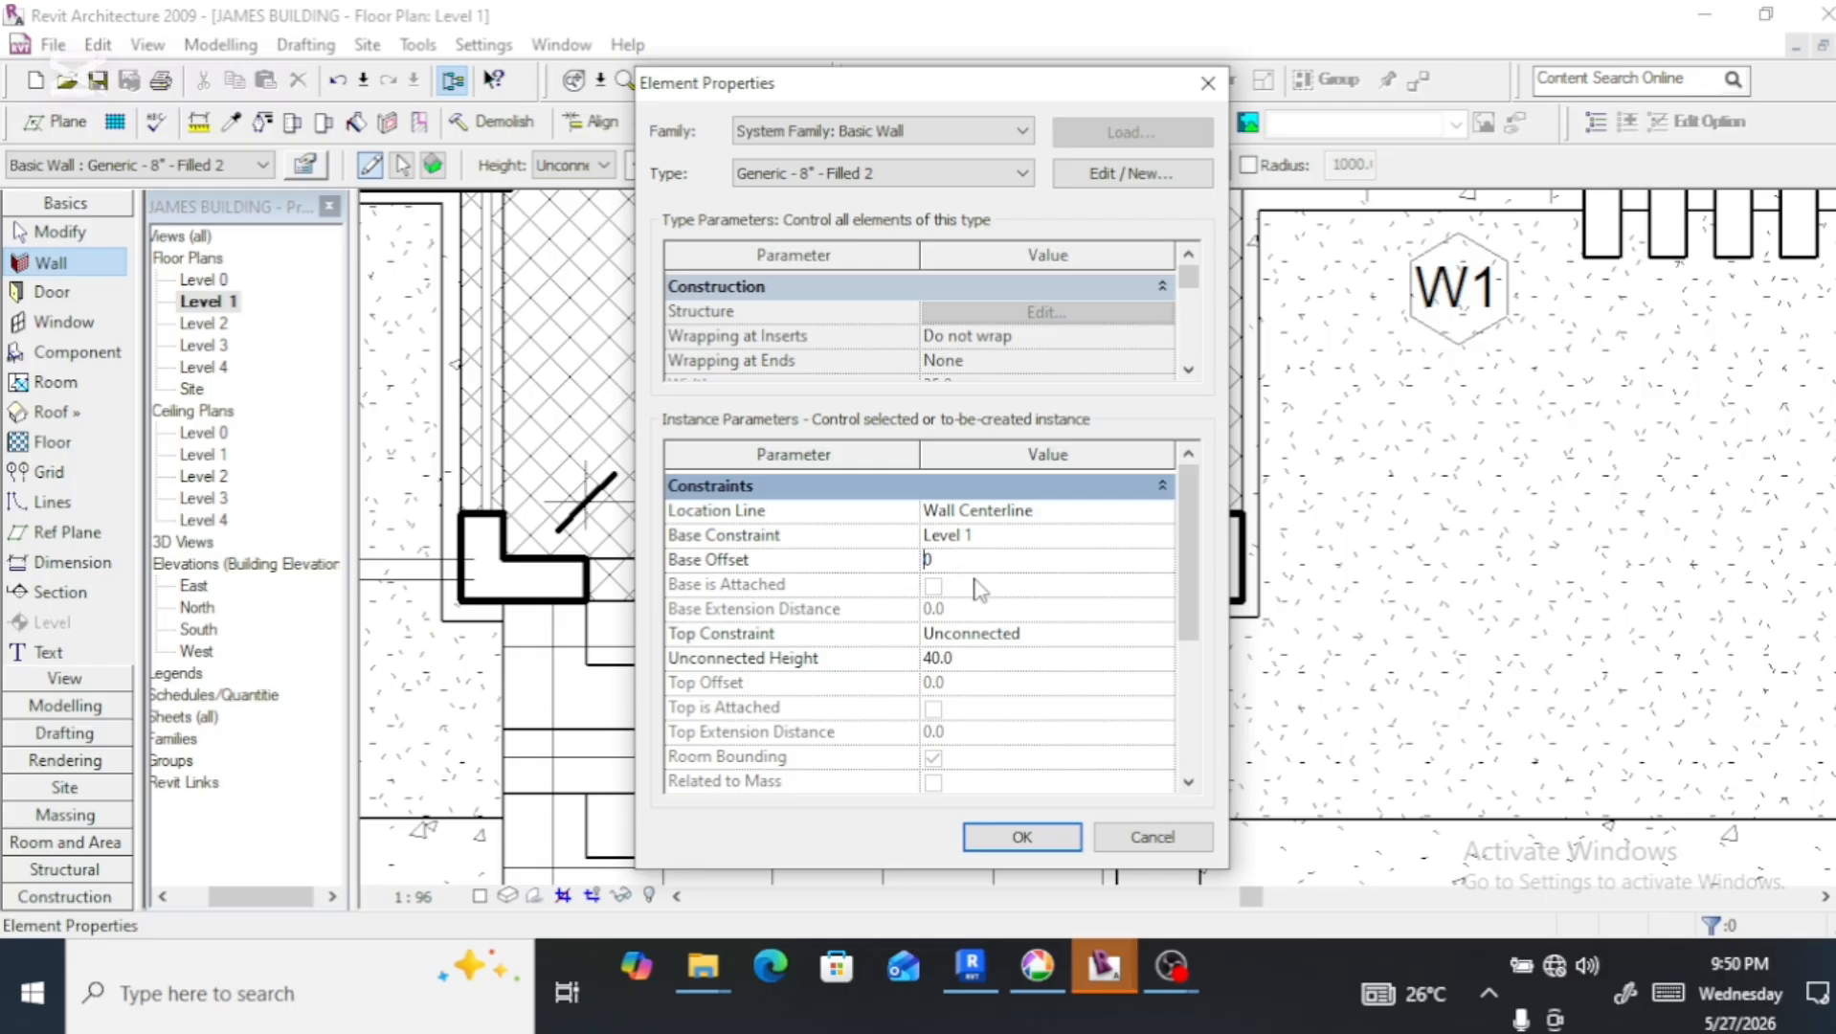
{"action": "left_click", "coordinate": [1018, 836]}
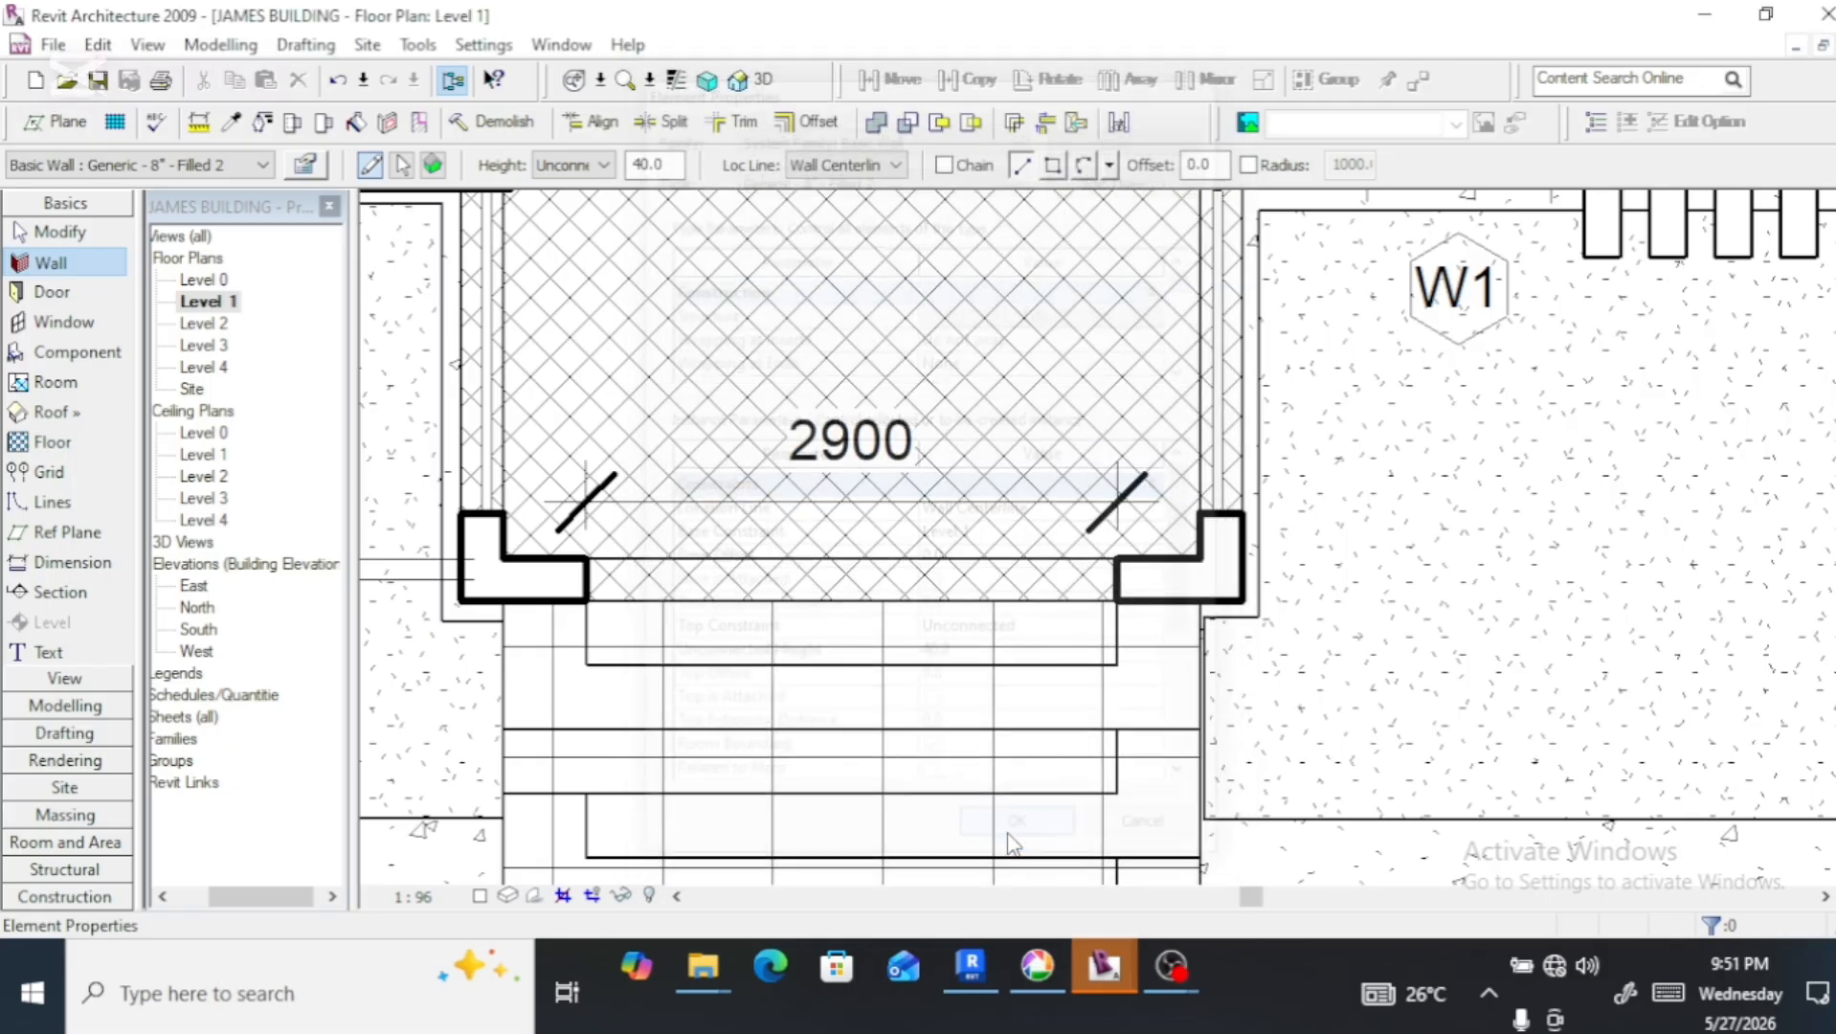
Try to draw a wall about 350 mm long from the left entrance column's inner corner along the top step's end
{"action": "left_click", "coordinate": [585, 600]}
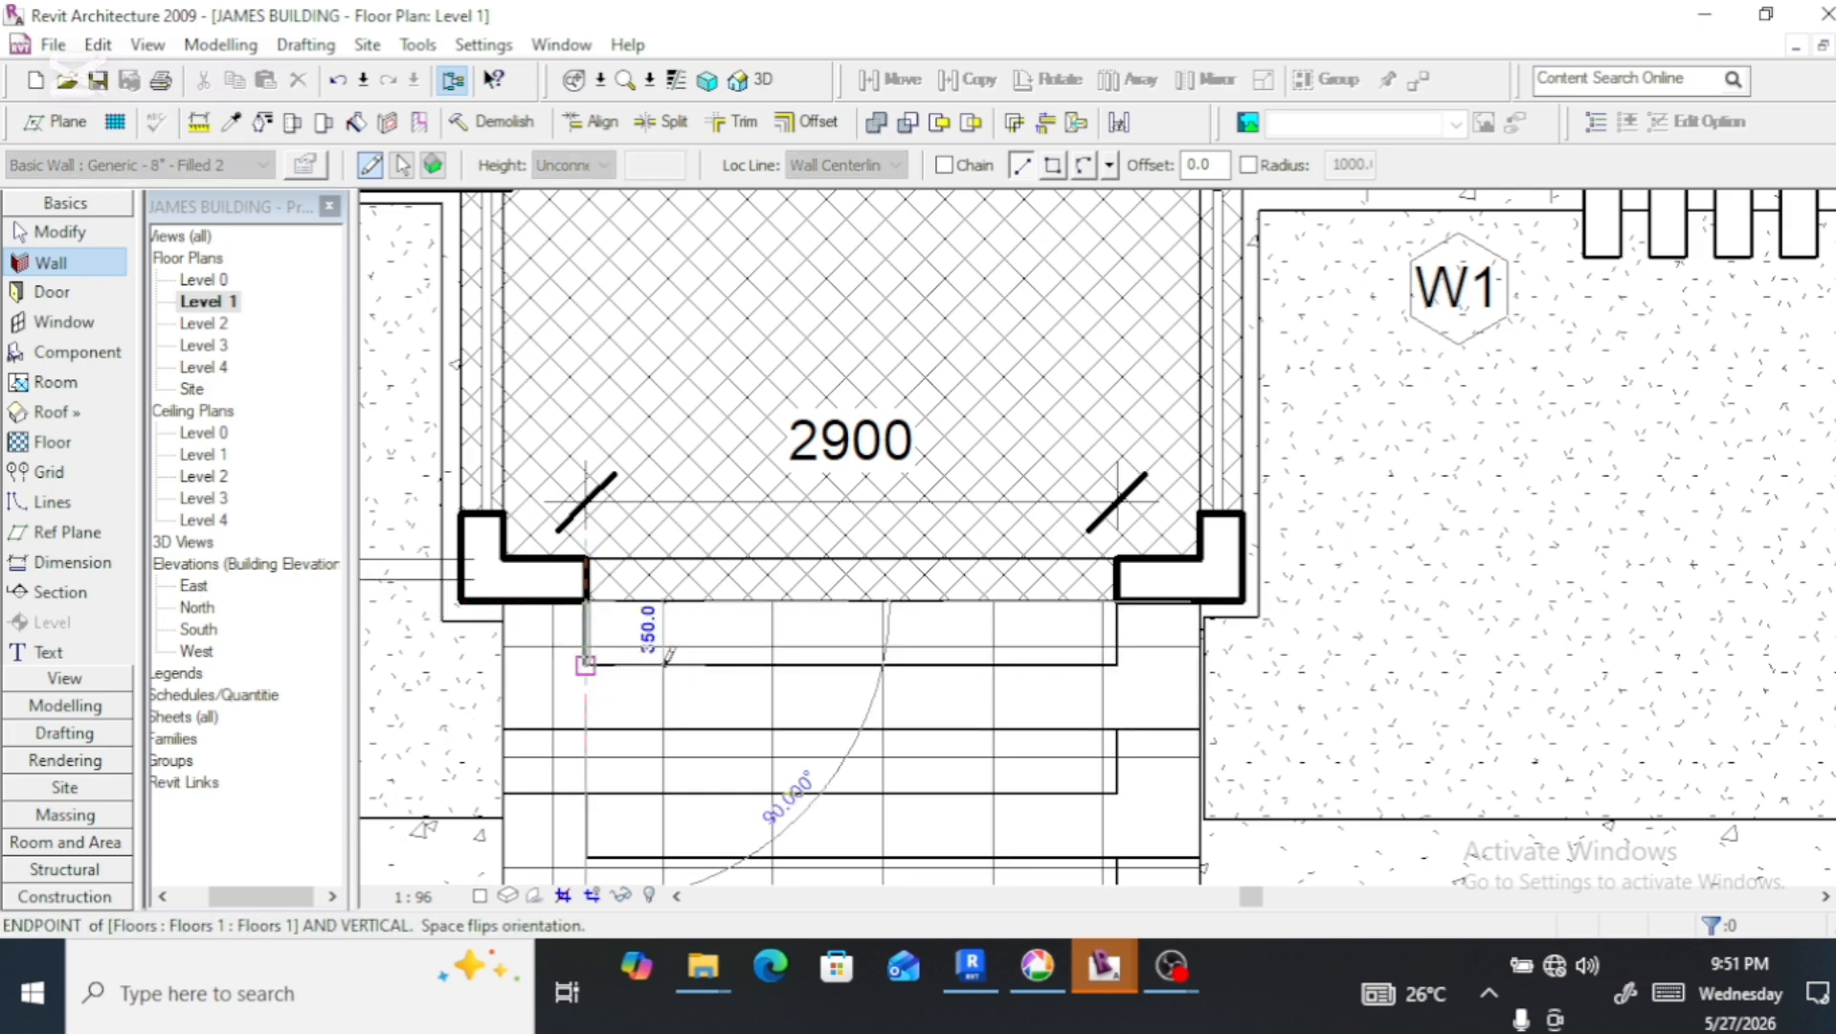
{"action": "left_click", "coordinate": [711, 670]}
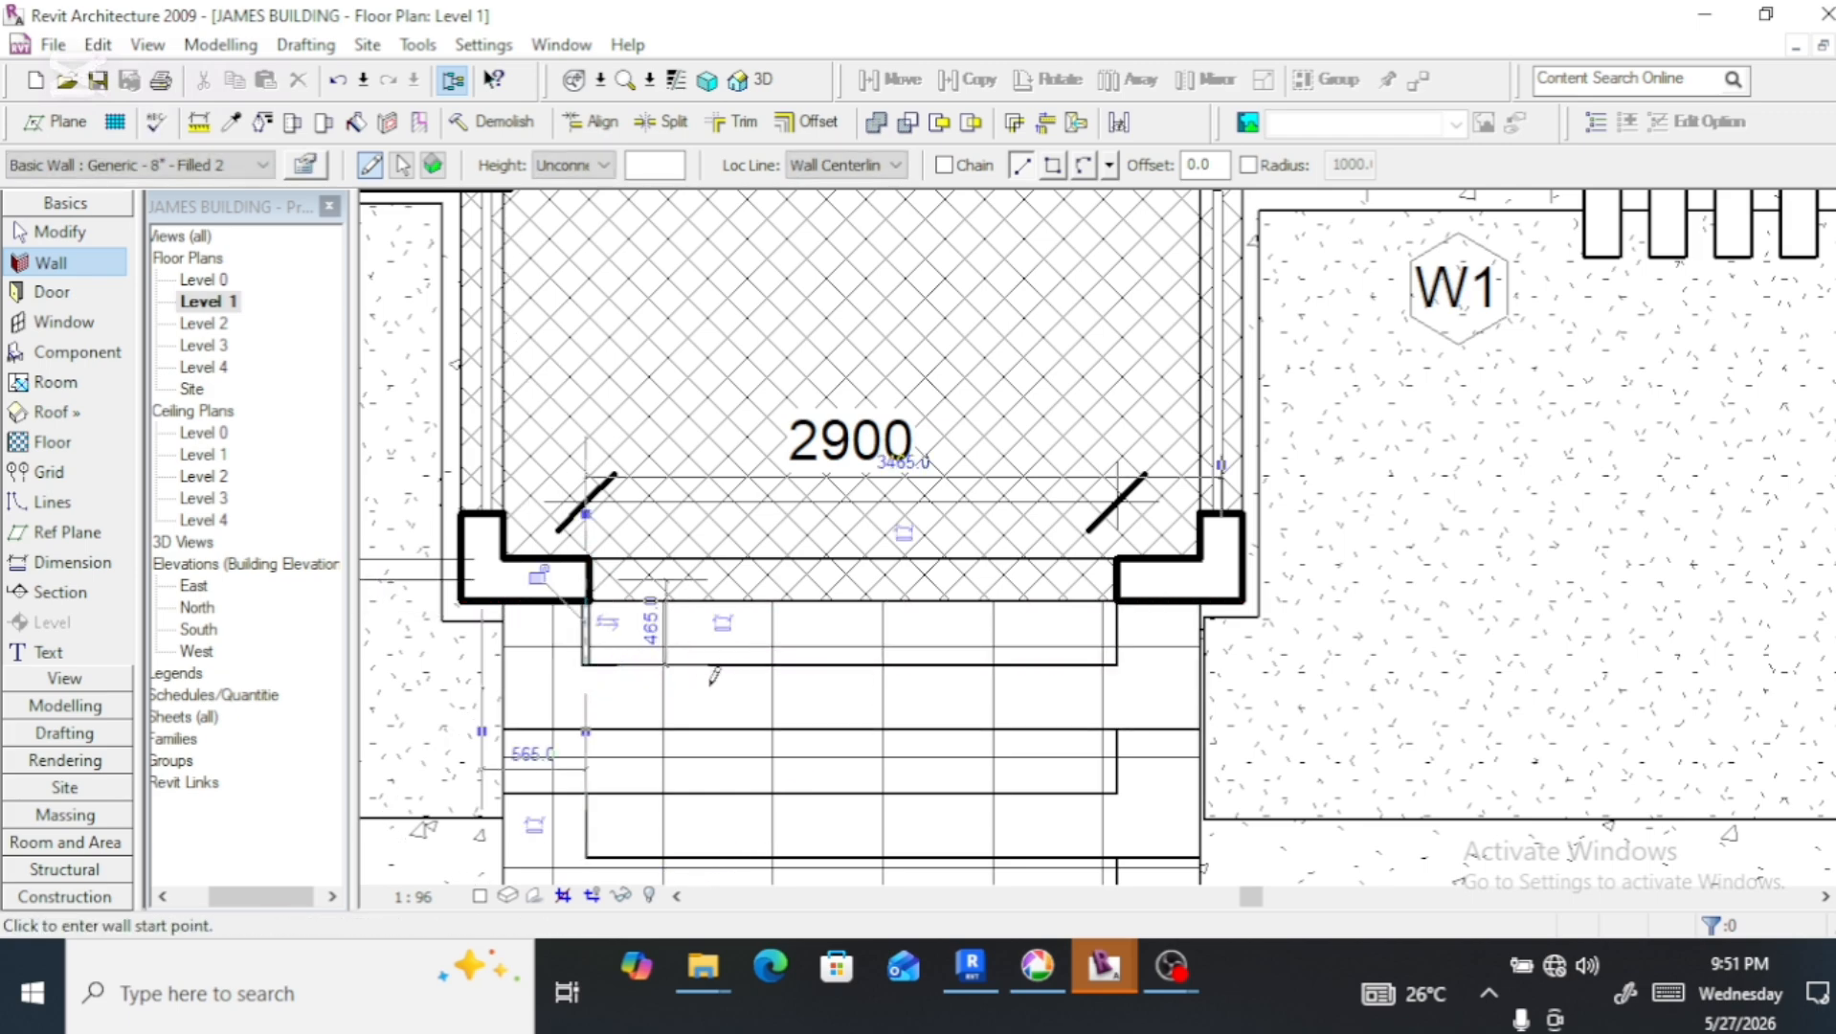
{"action": "left_click", "coordinate": [587, 663]}
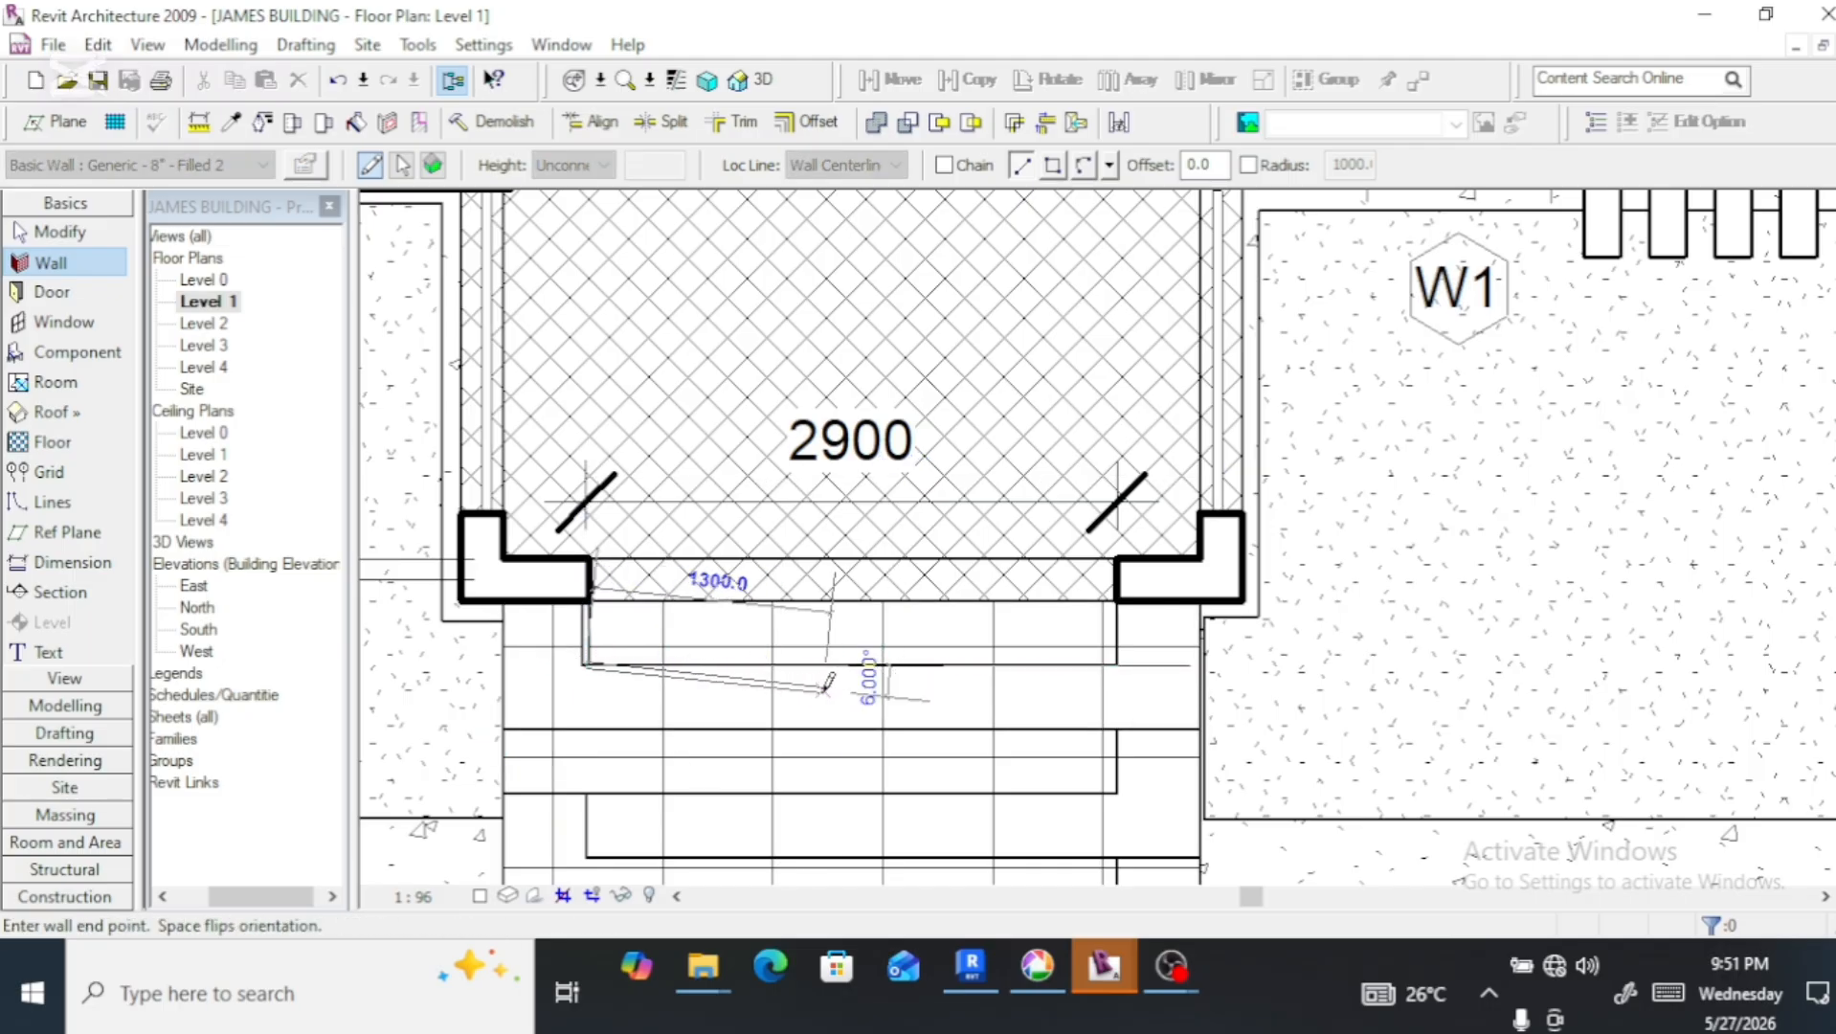
{"action": "key", "text": "Escape"}
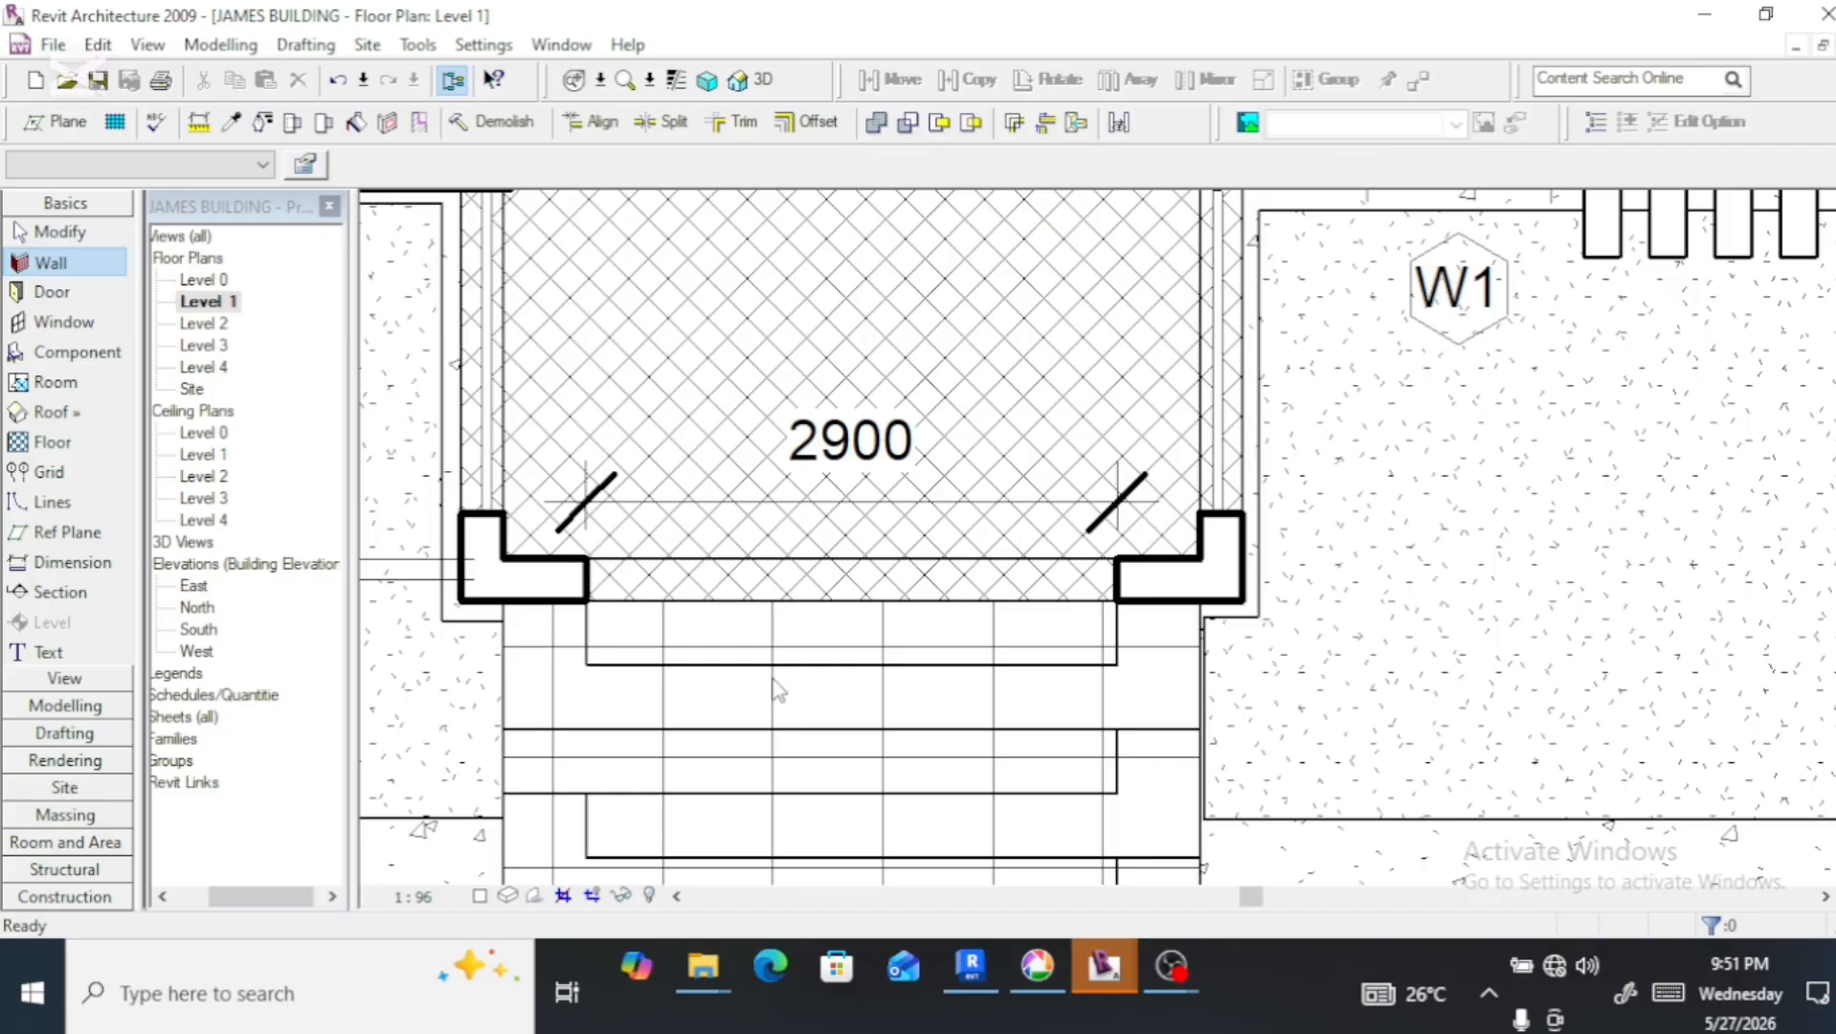
Draw a wall about 2900 mm long between the two entrance columns along the top step's inner edge and leave the command
{"action": "left_click", "coordinate": [584, 600]}
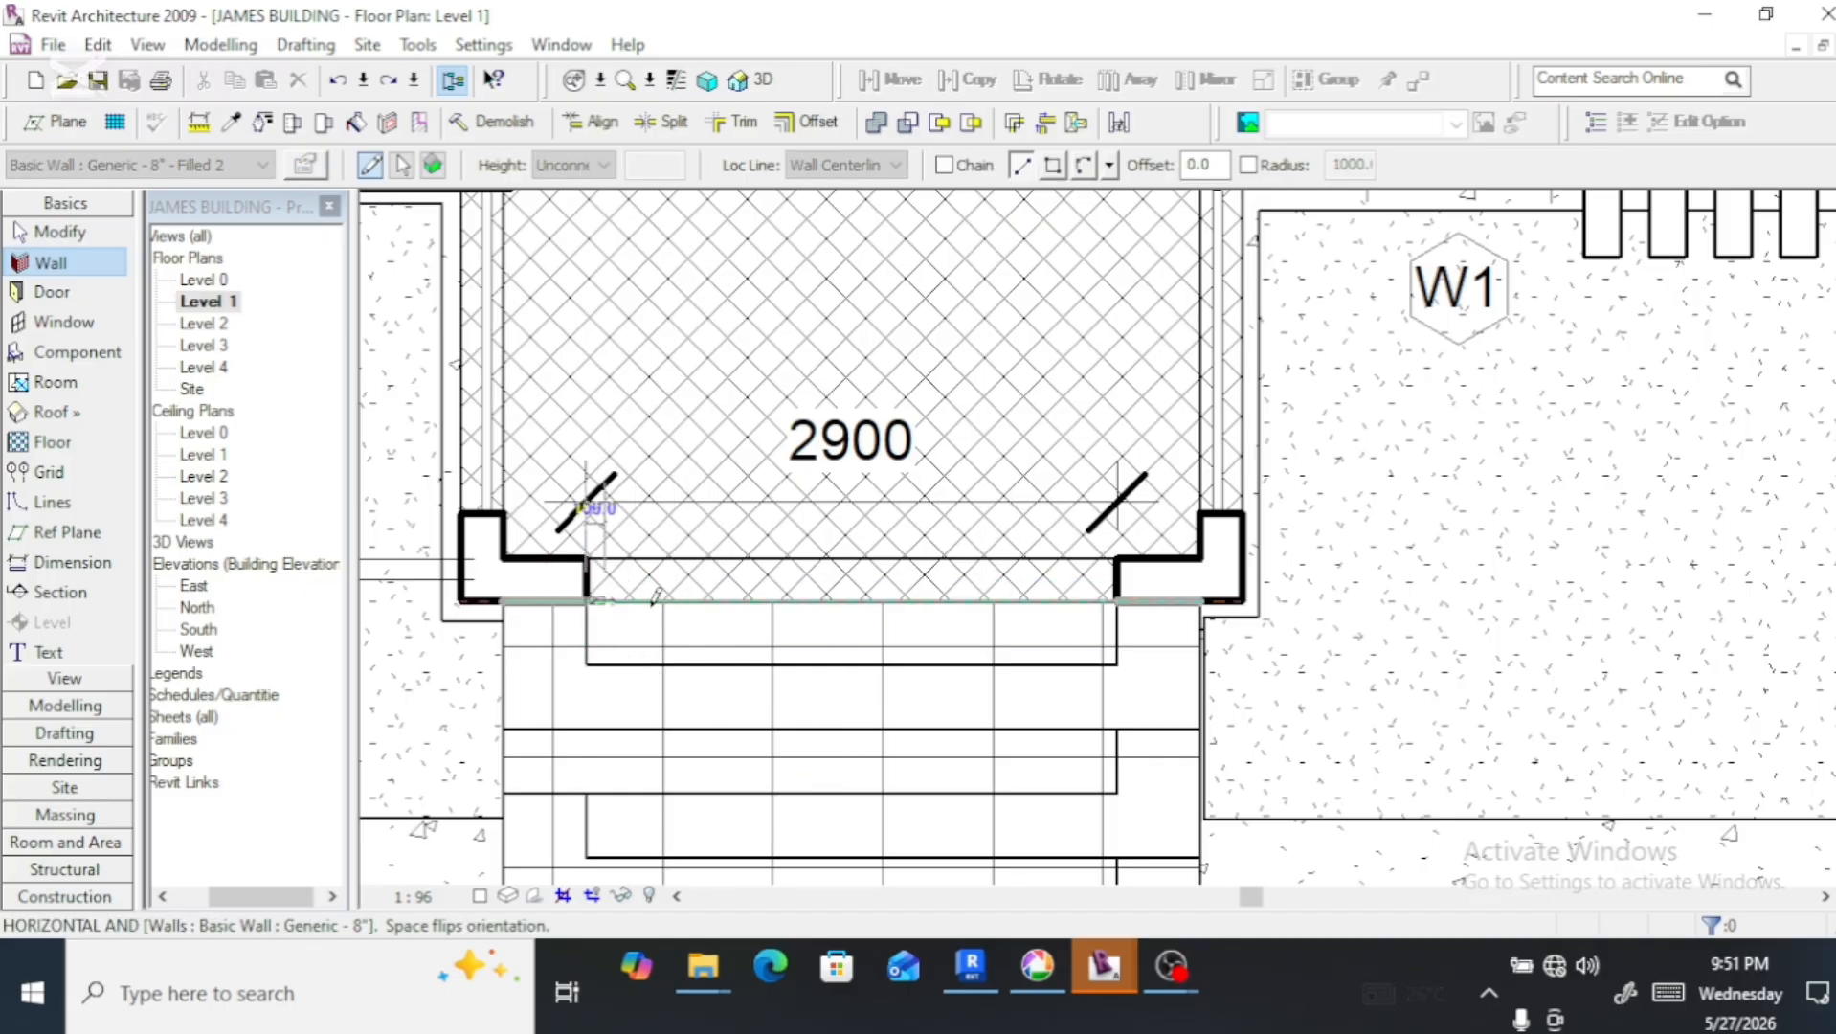
{"action": "left_click", "coordinate": [1116, 598]}
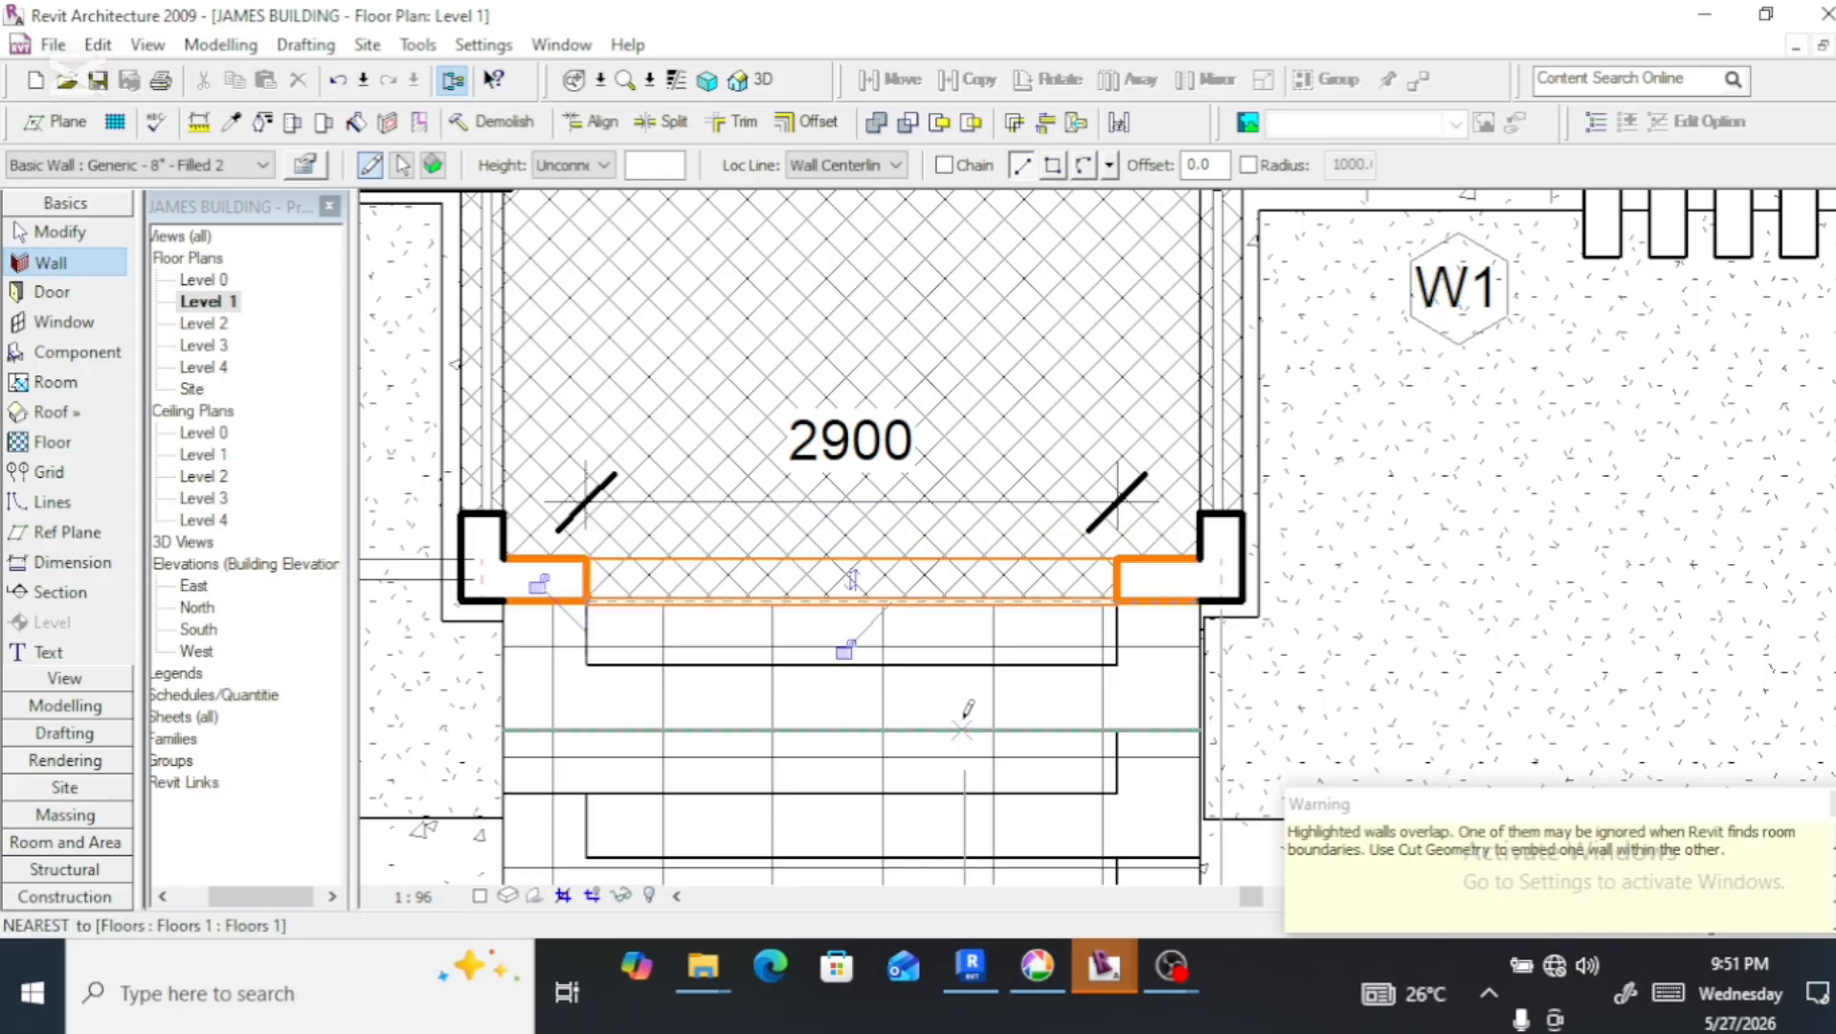
{"action": "key", "text": "Escape"}
{"action": "key", "text": "Escape"}
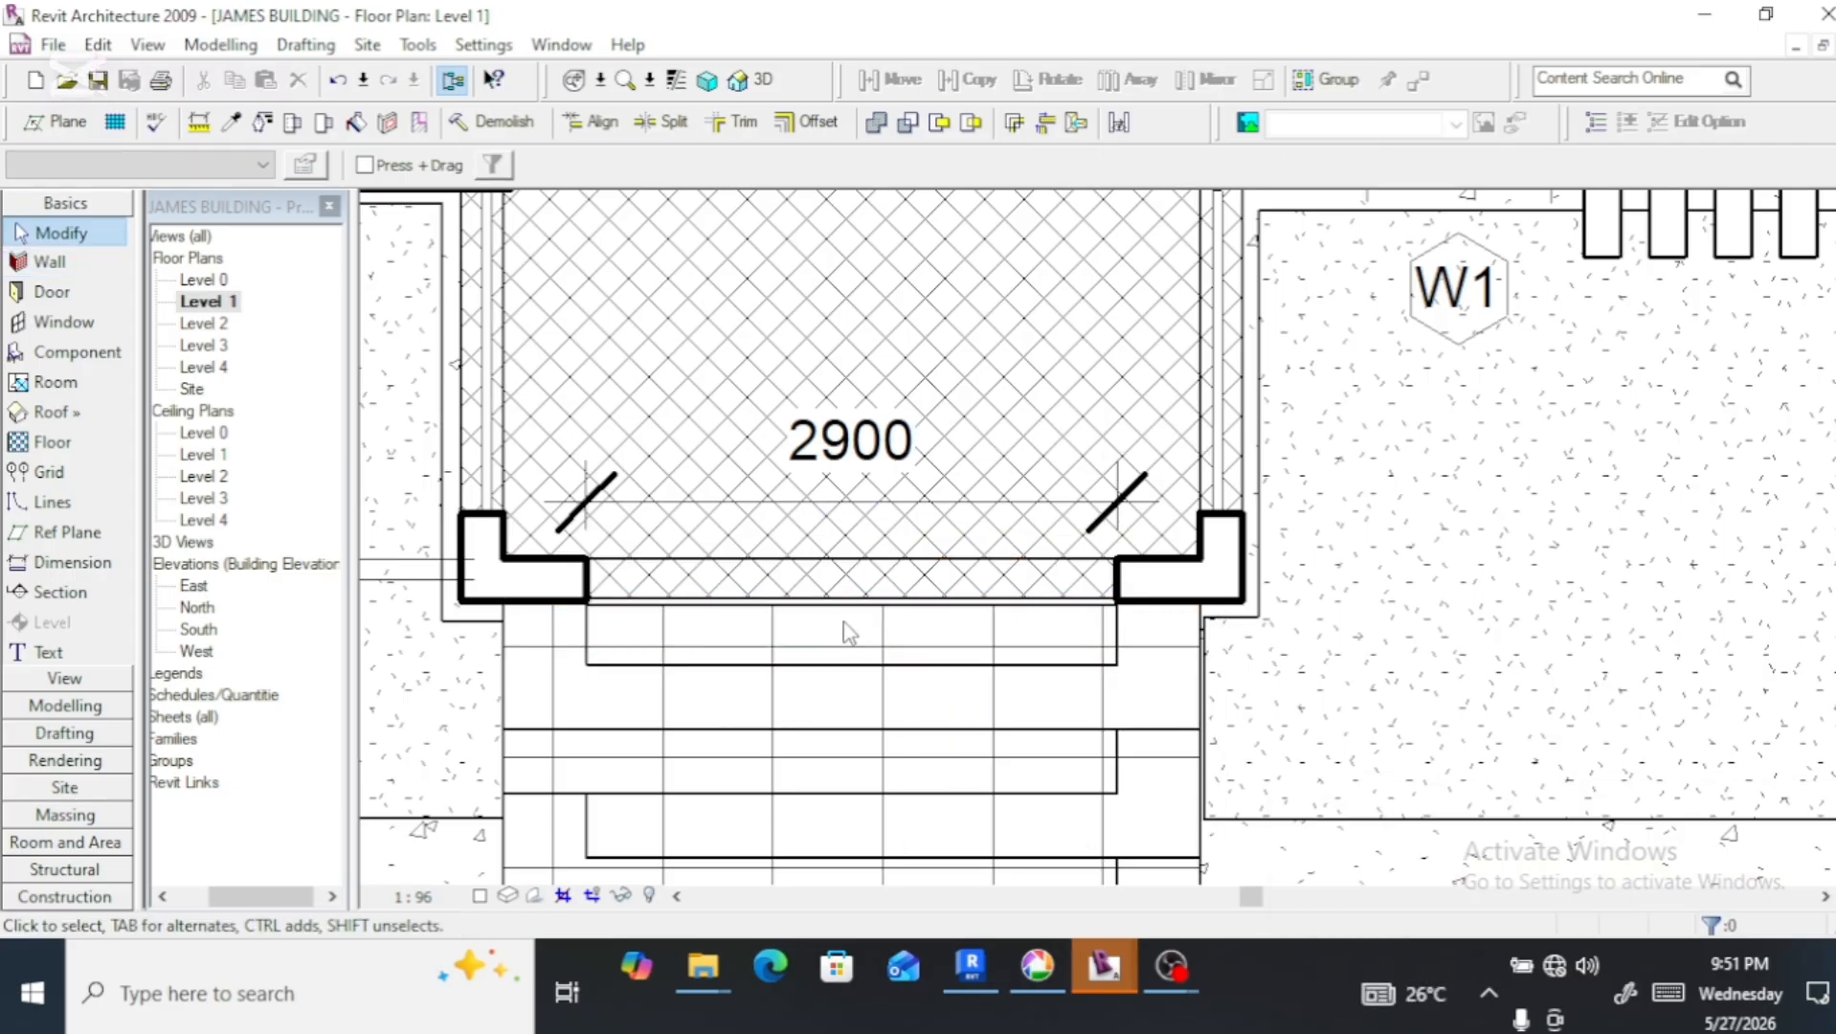
Nudge the new wall between the entrance columns outward toward the steps and undo the last nudge
{"action": "left_click", "coordinate": [842, 603]}
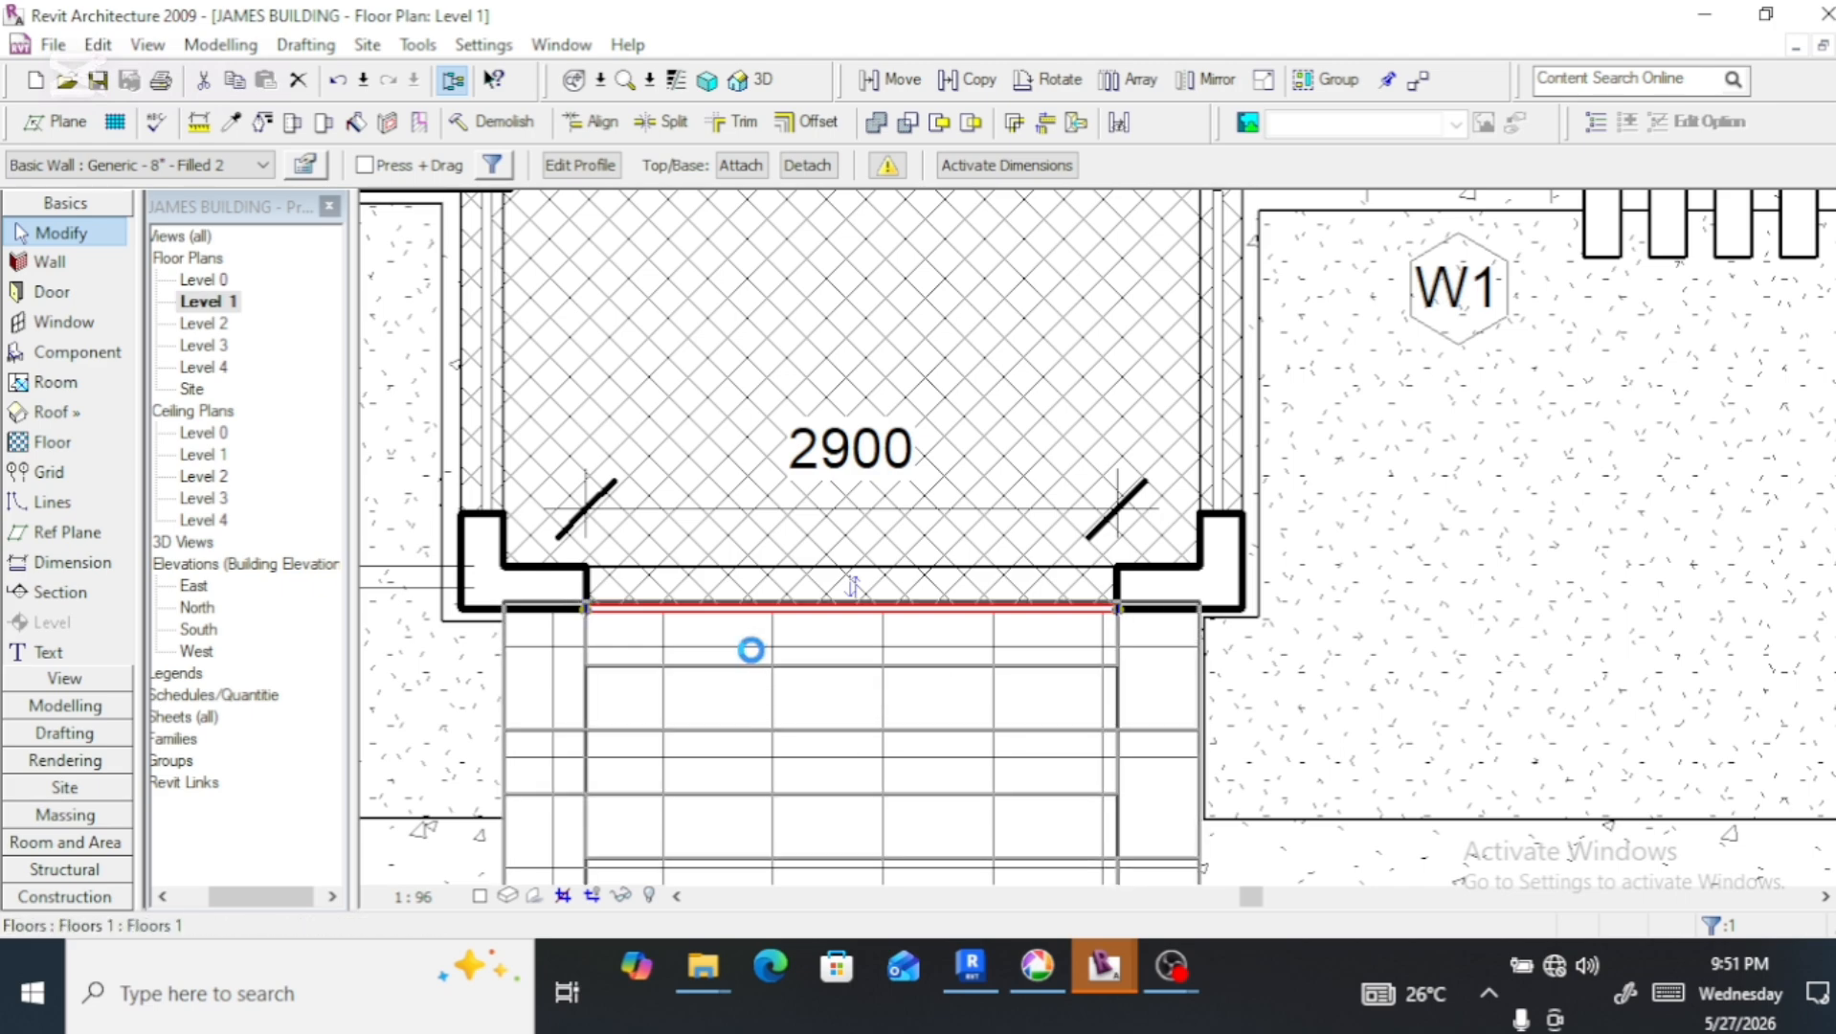
{"action": "left_click_drag", "start_coordinate": [752, 653], "coordinate": [751, 661]}
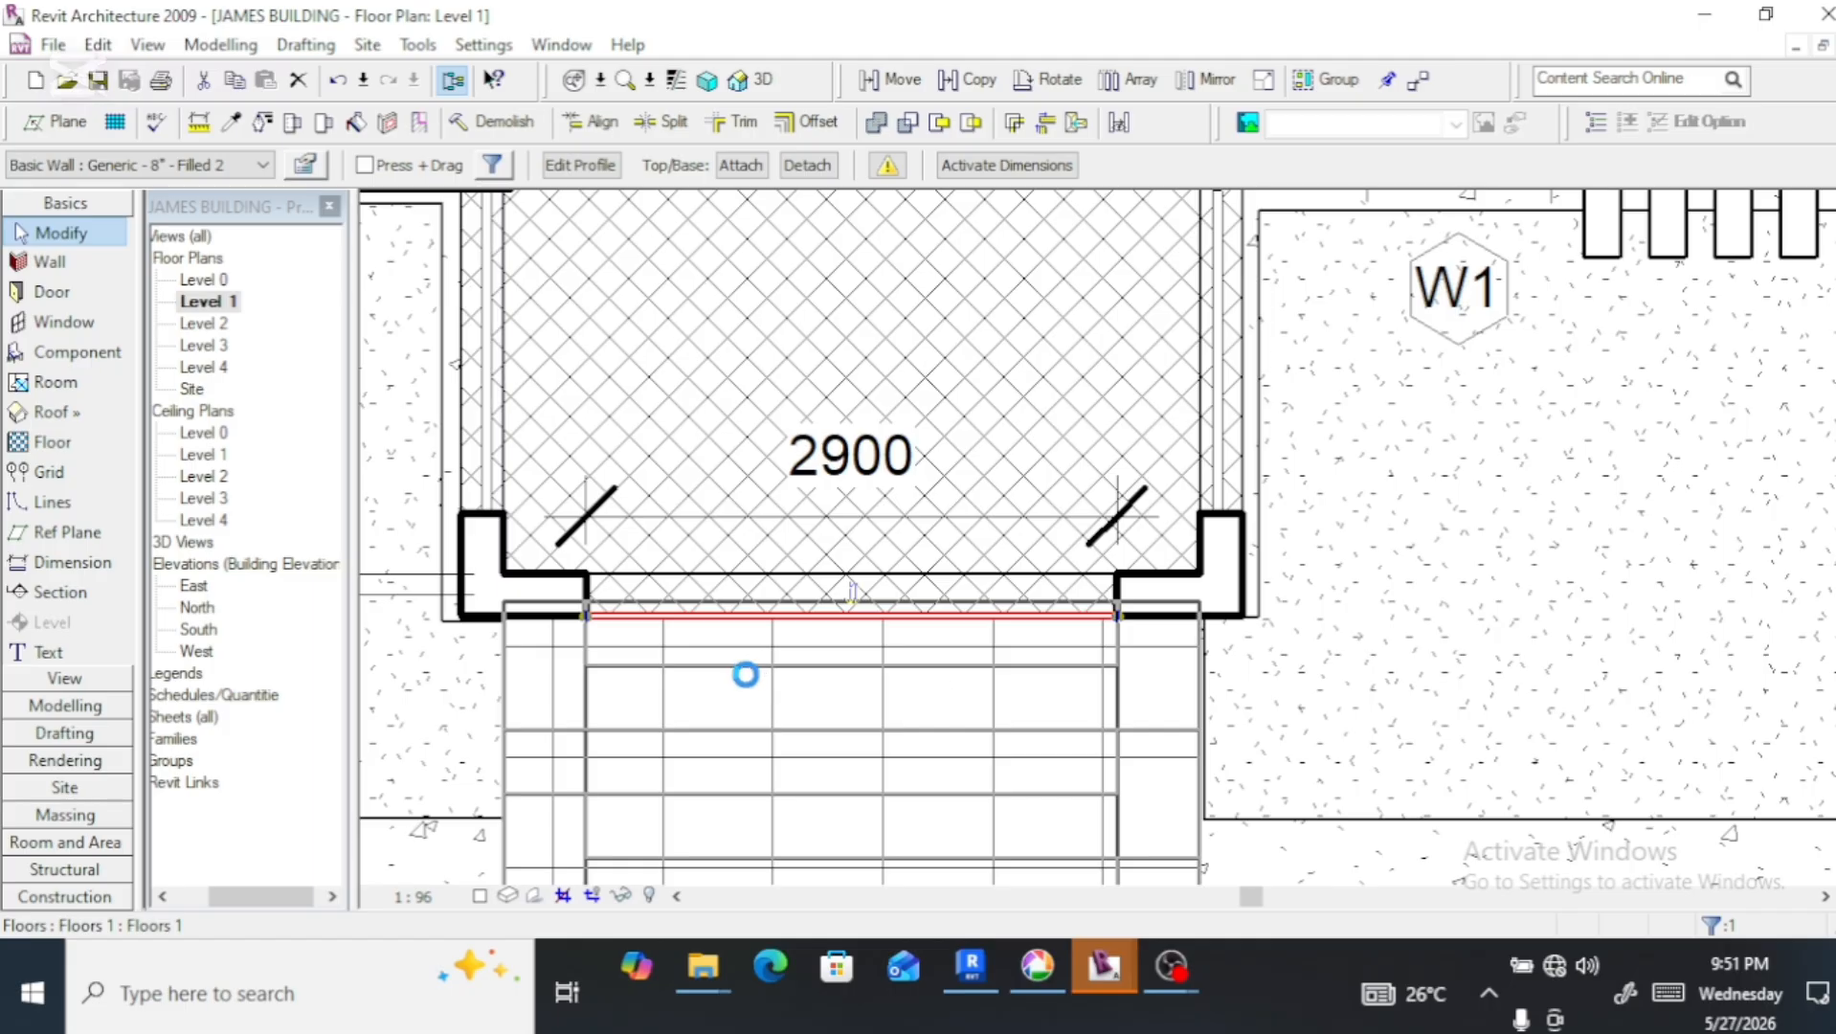
{"action": "key", "text": "ctrl+z"}
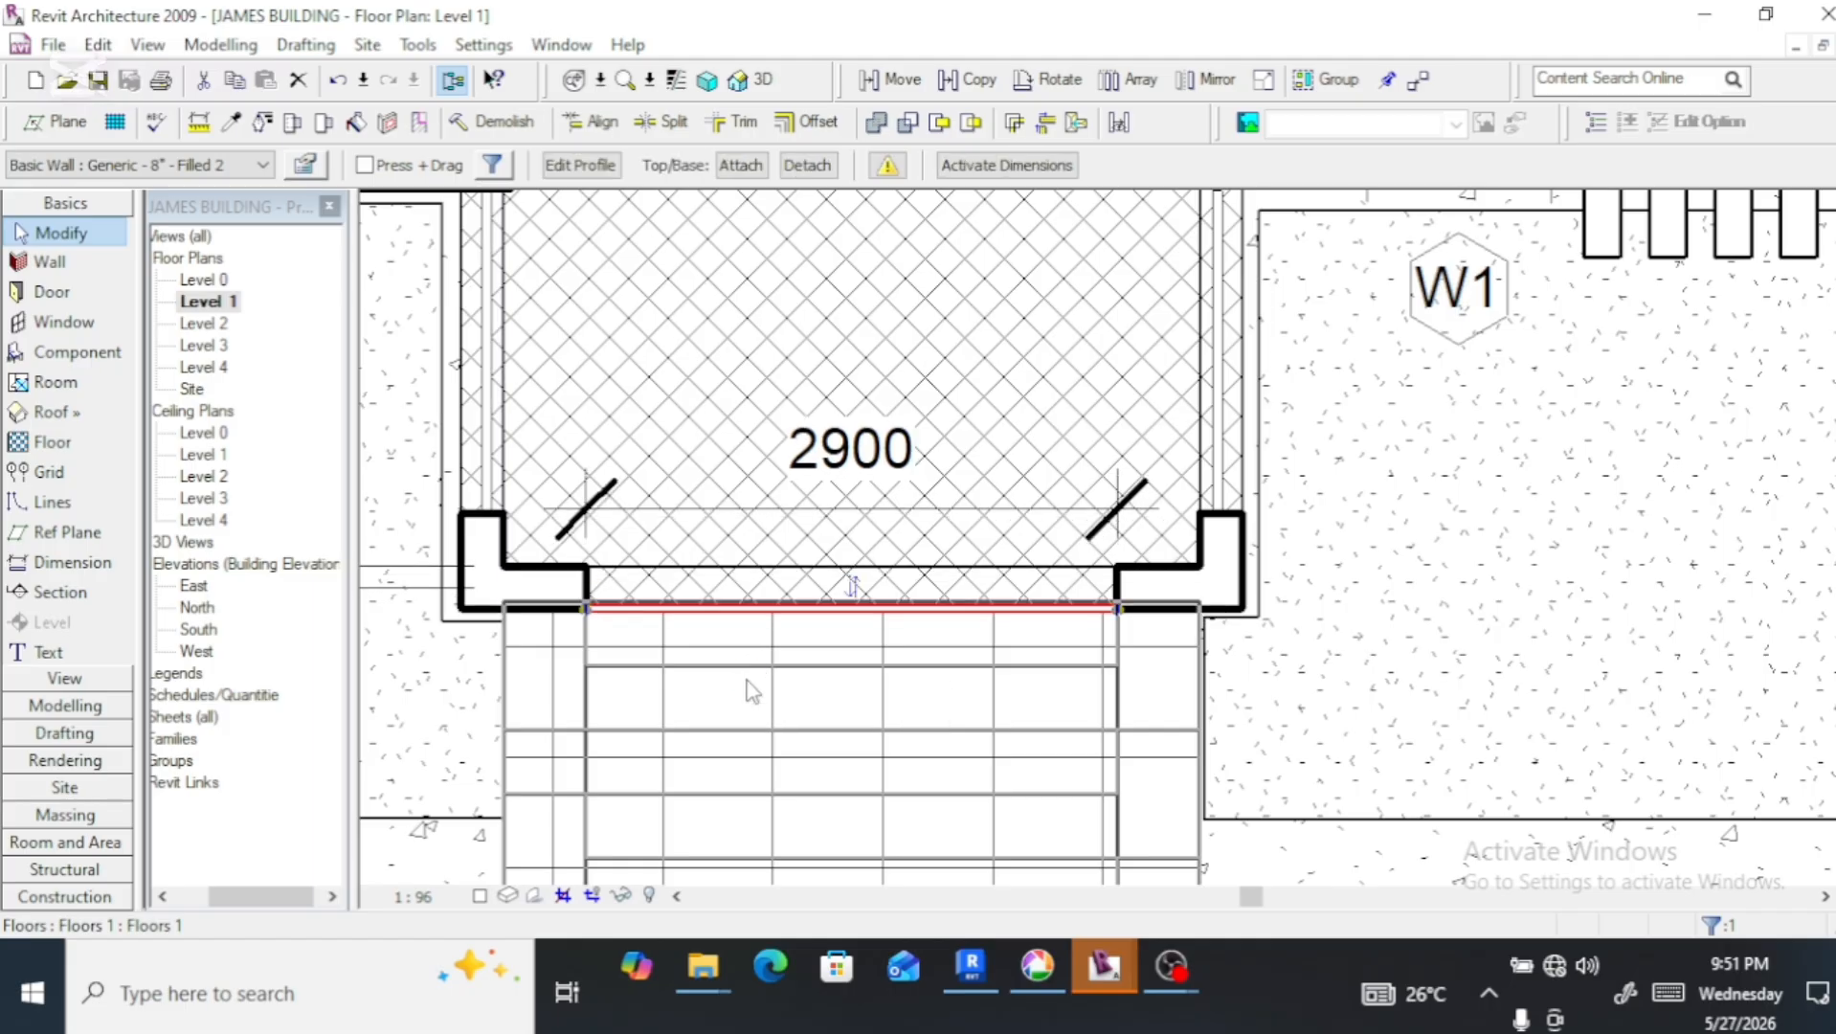
Pull both ends of the wall back from the entrance columns to leave short gaps
{"action": "scroll", "coordinate": [853, 626], "scroll_direction": "up", "scroll_amount": 5}
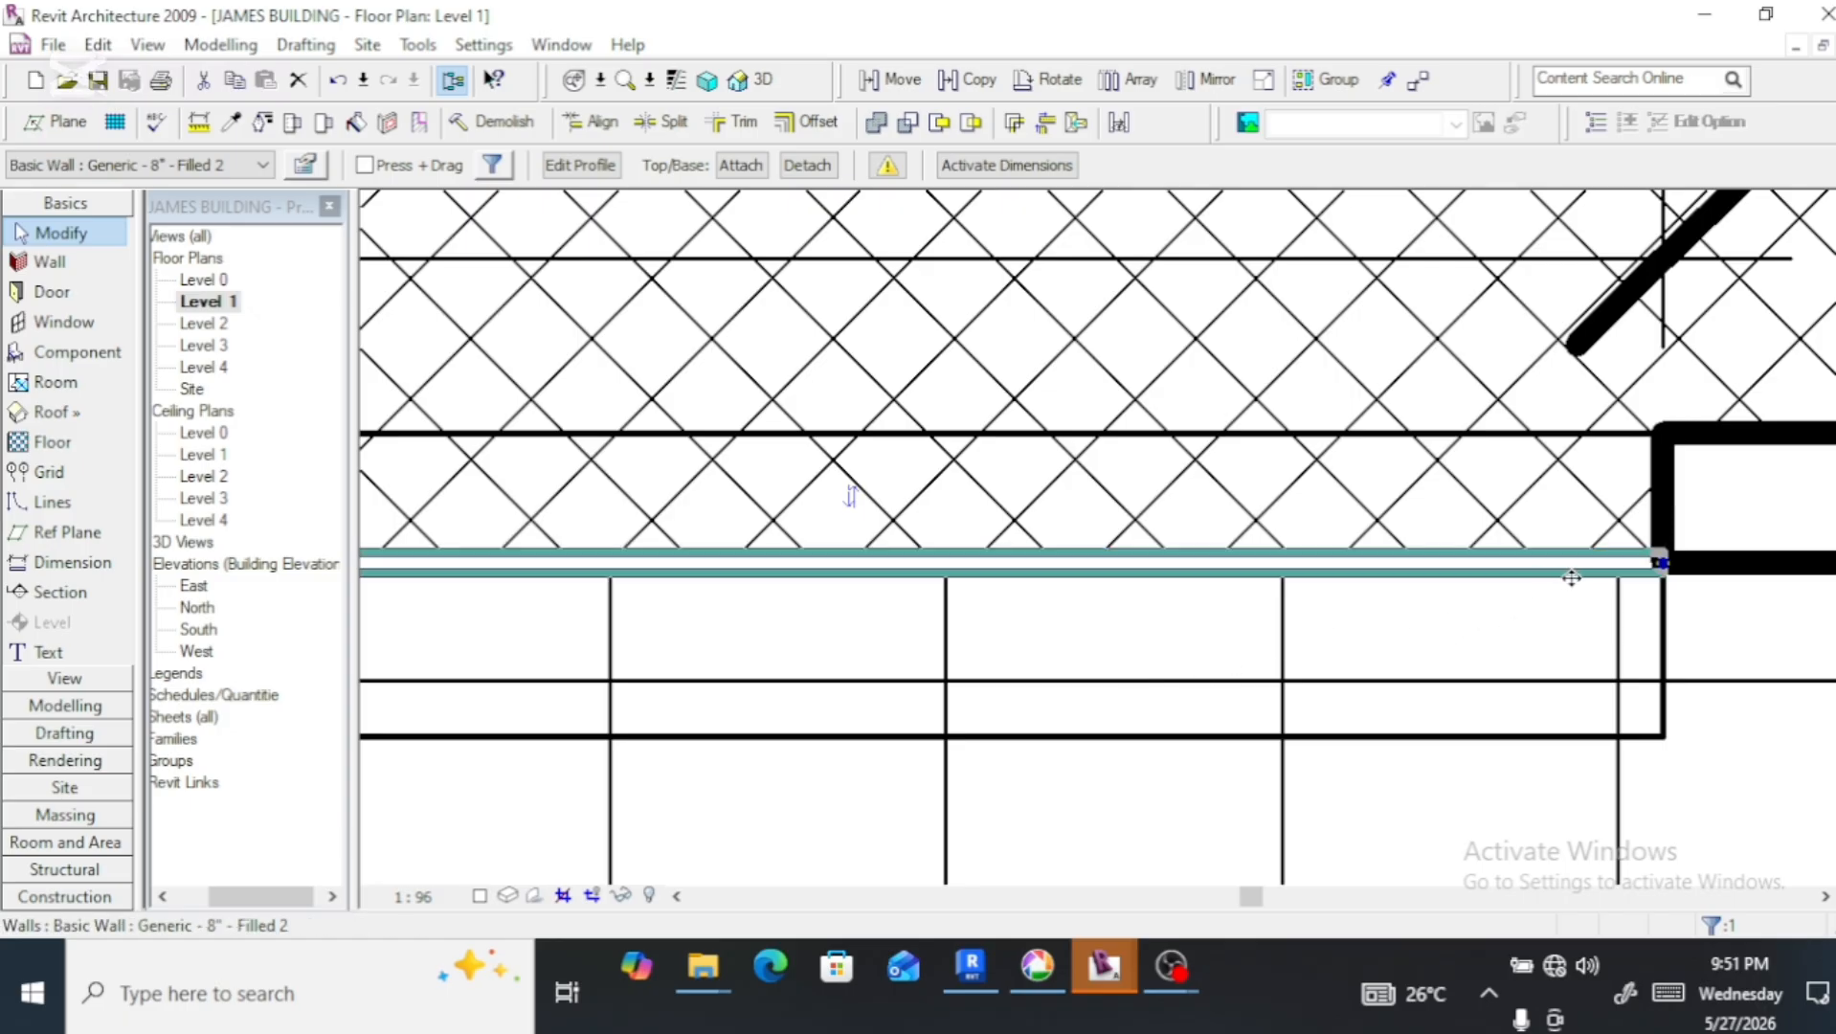
{"action": "left_click_drag", "start_coordinate": [1667, 569], "coordinate": [1585, 562]}
{"action": "scroll", "coordinate": [1578, 643], "scroll_direction": "down", "scroll_amount": 2}
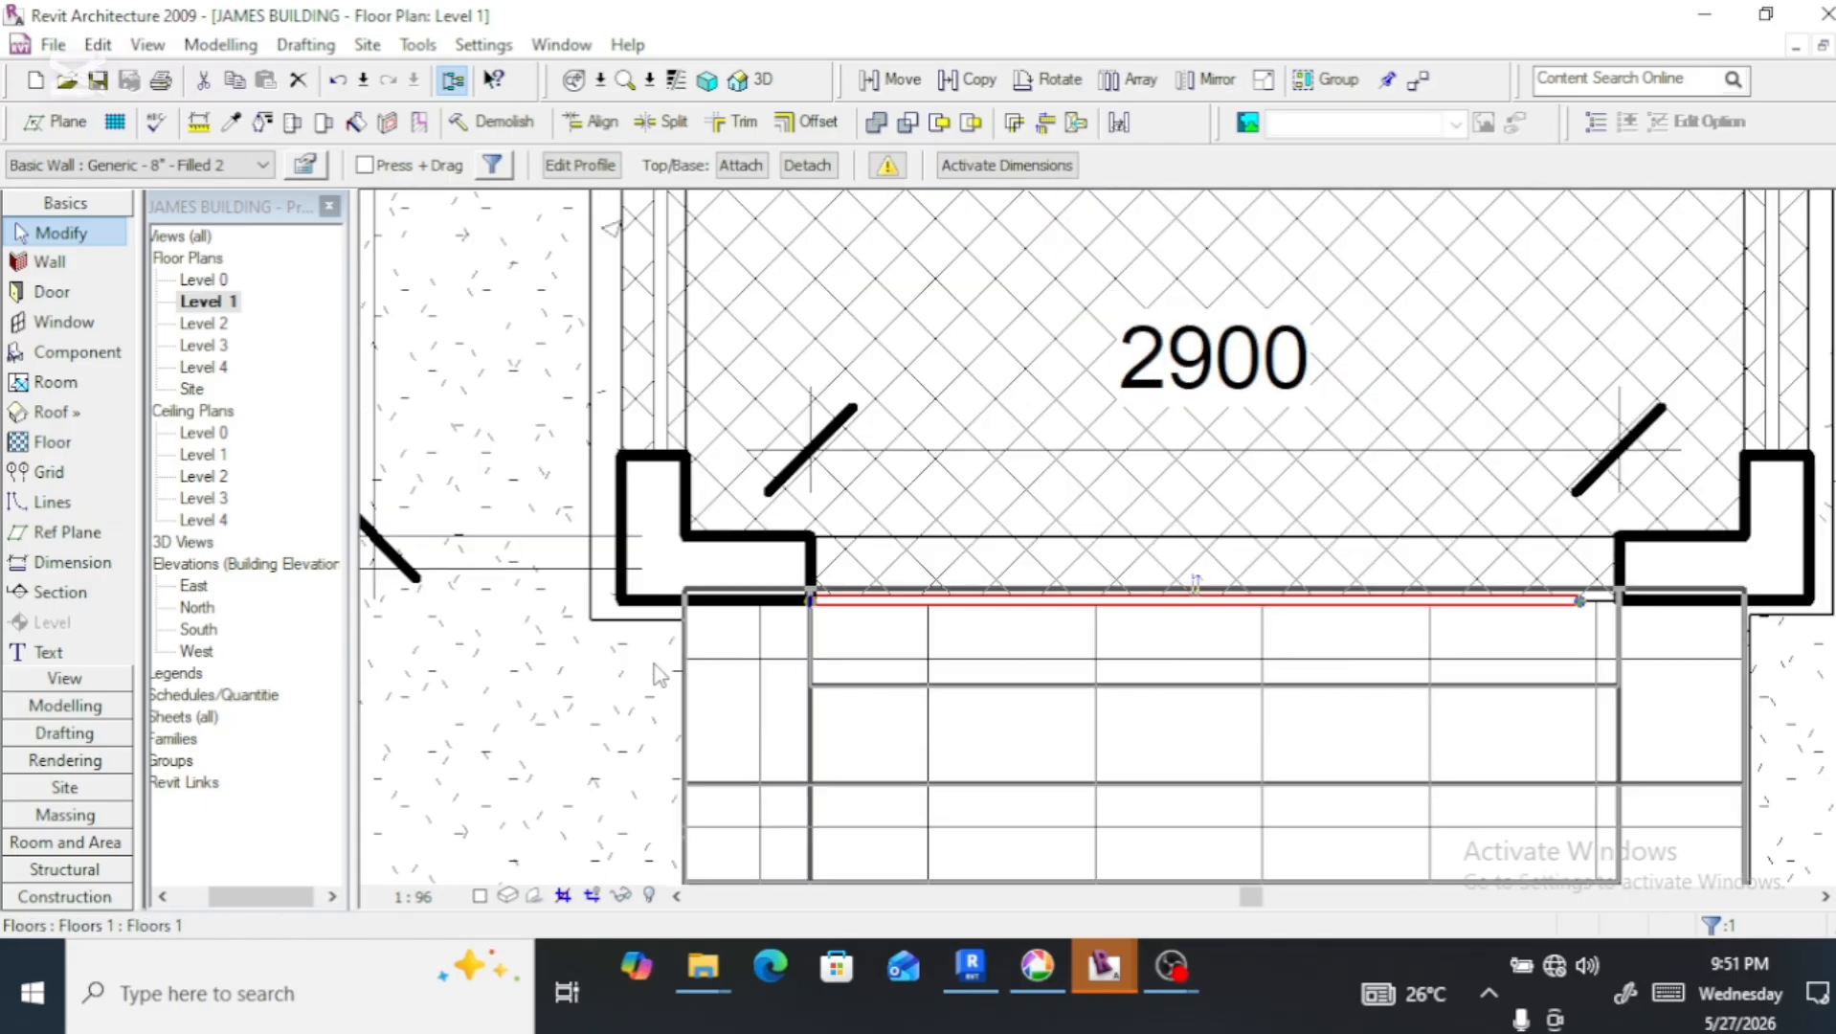
{"action": "scroll", "coordinate": [783, 630], "scroll_direction": "up", "scroll_amount": 1}
{"action": "scroll", "coordinate": [783, 630], "scroll_direction": "up", "scroll_amount": 2}
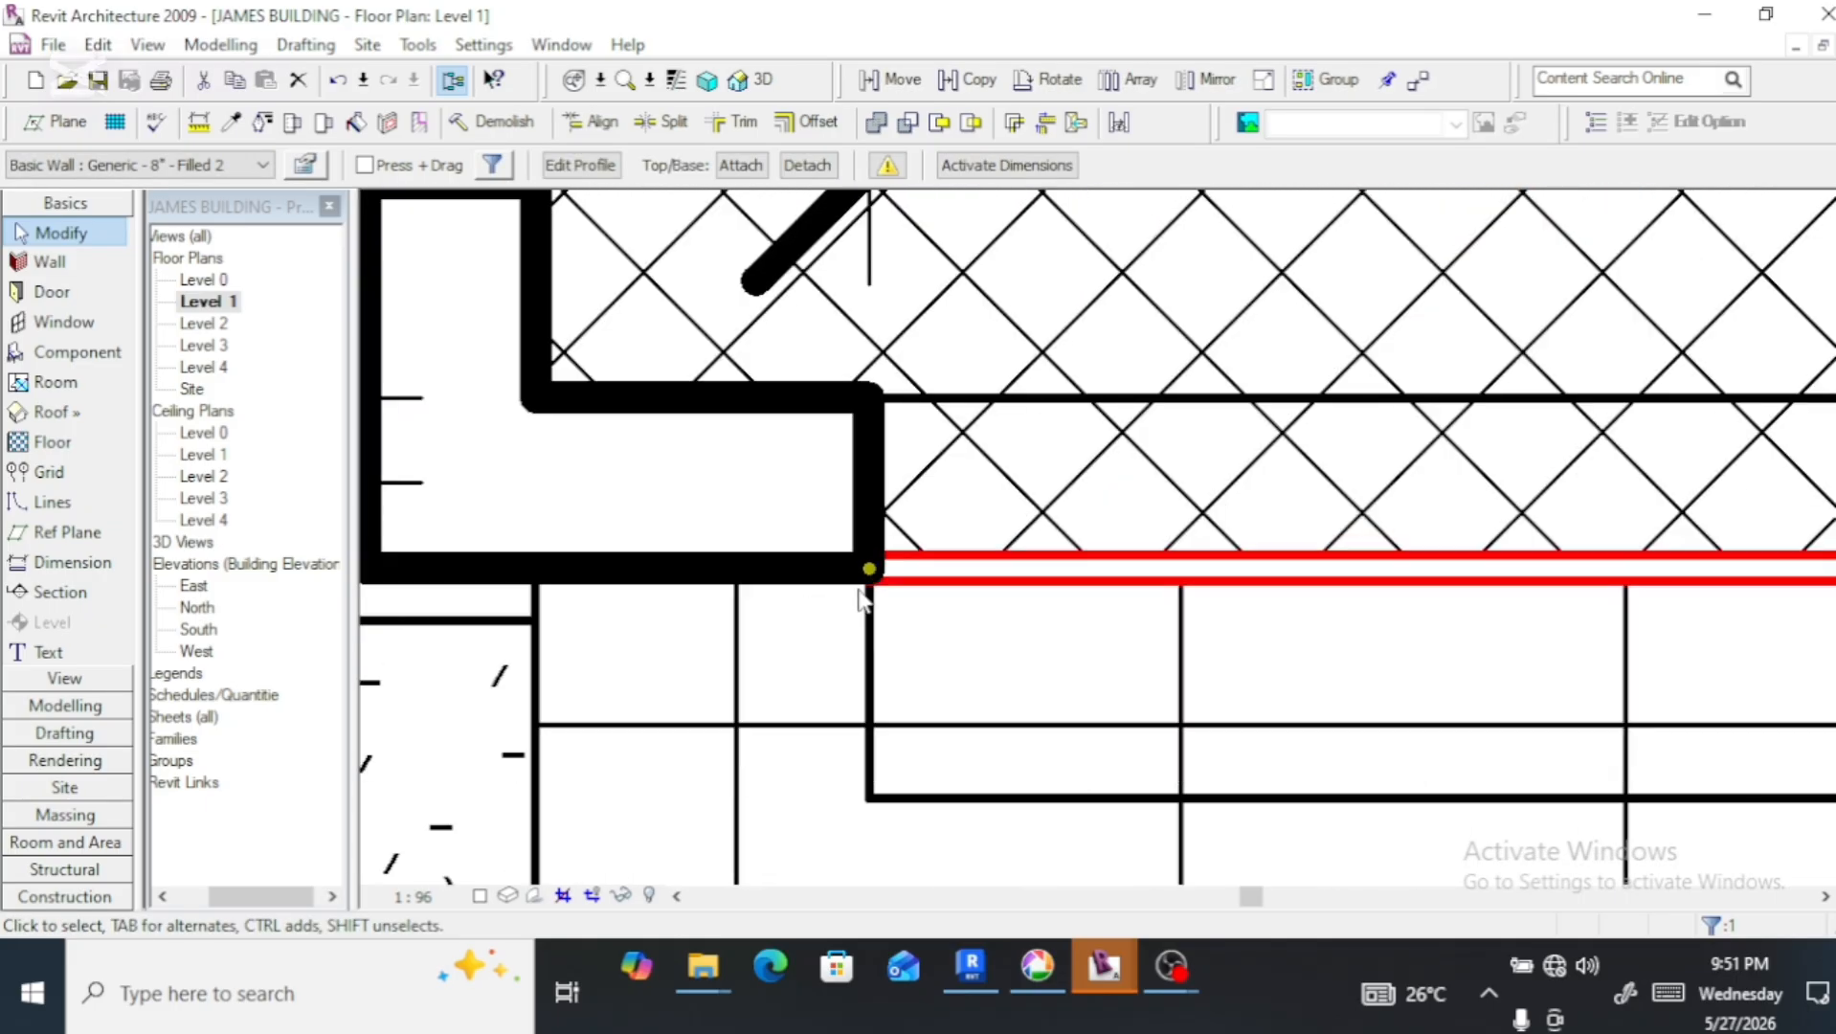
{"action": "left_click_drag", "start_coordinate": [868, 568], "coordinate": [959, 483]}
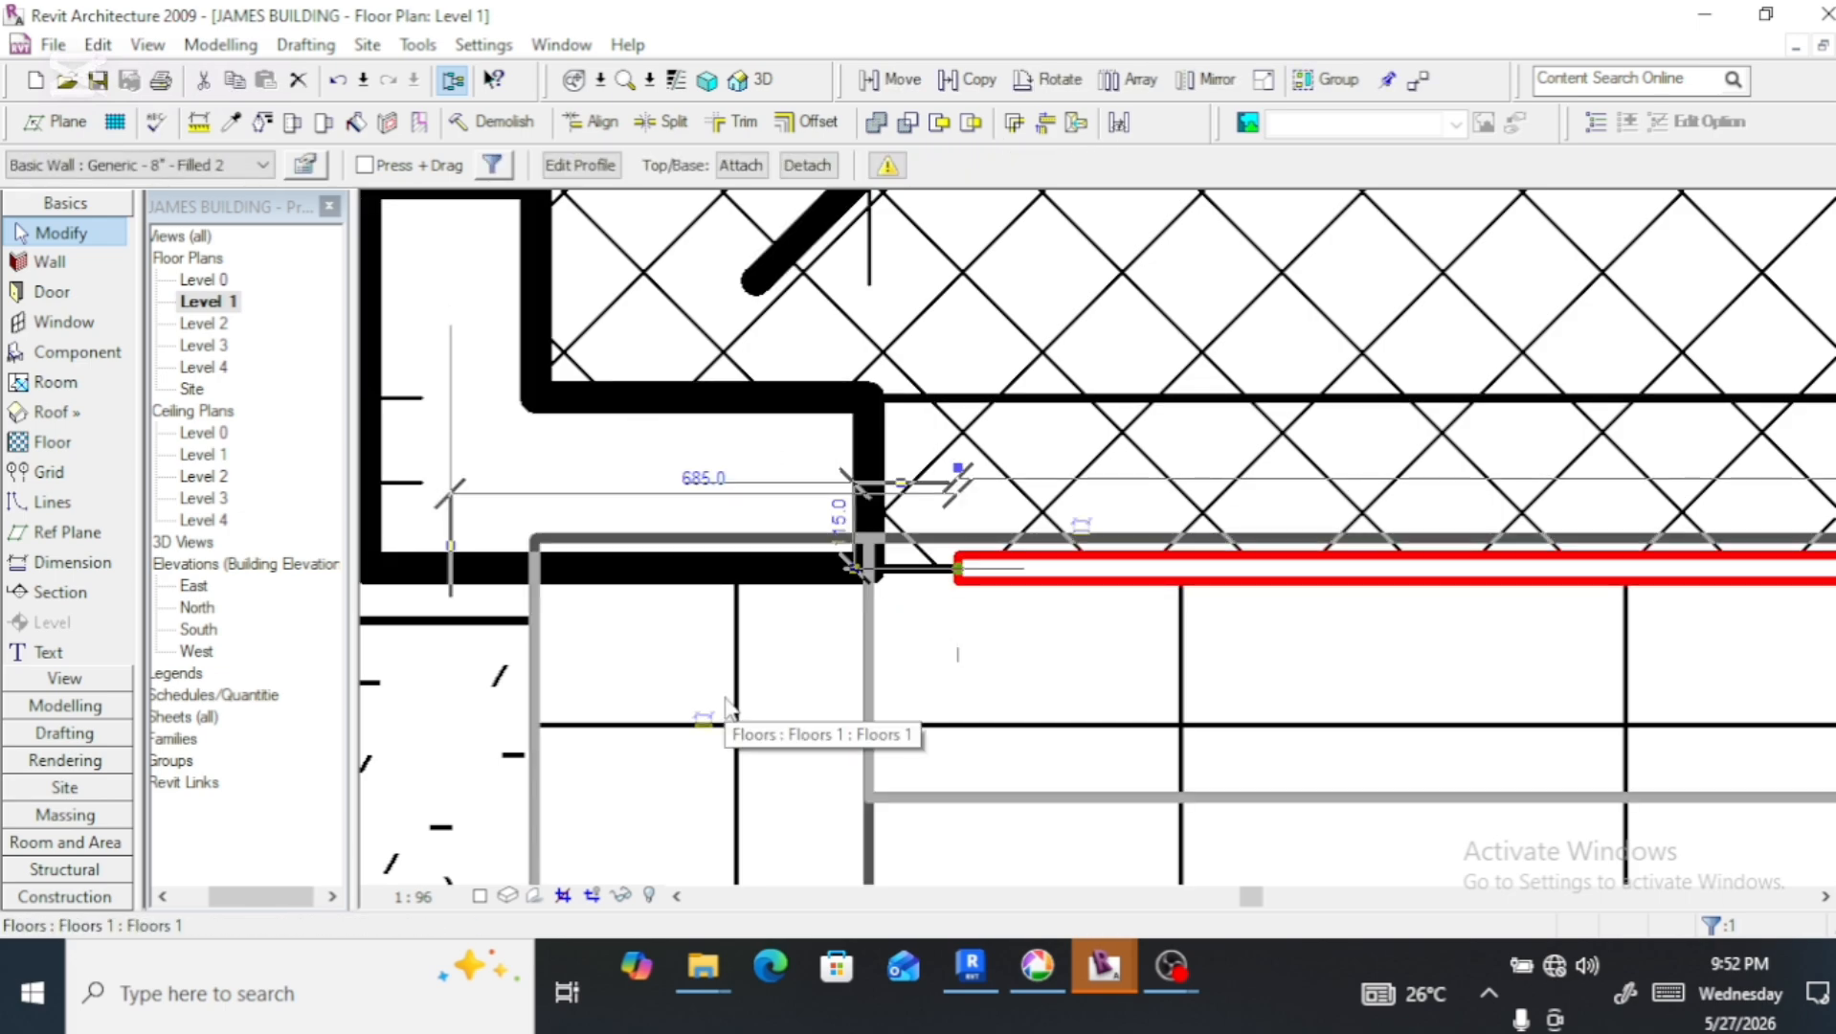
Nudge the shortened wall two increments outward toward the steps and extend both ends back to the column corners, 2900 mm long
{"action": "key", "text": "Down"}
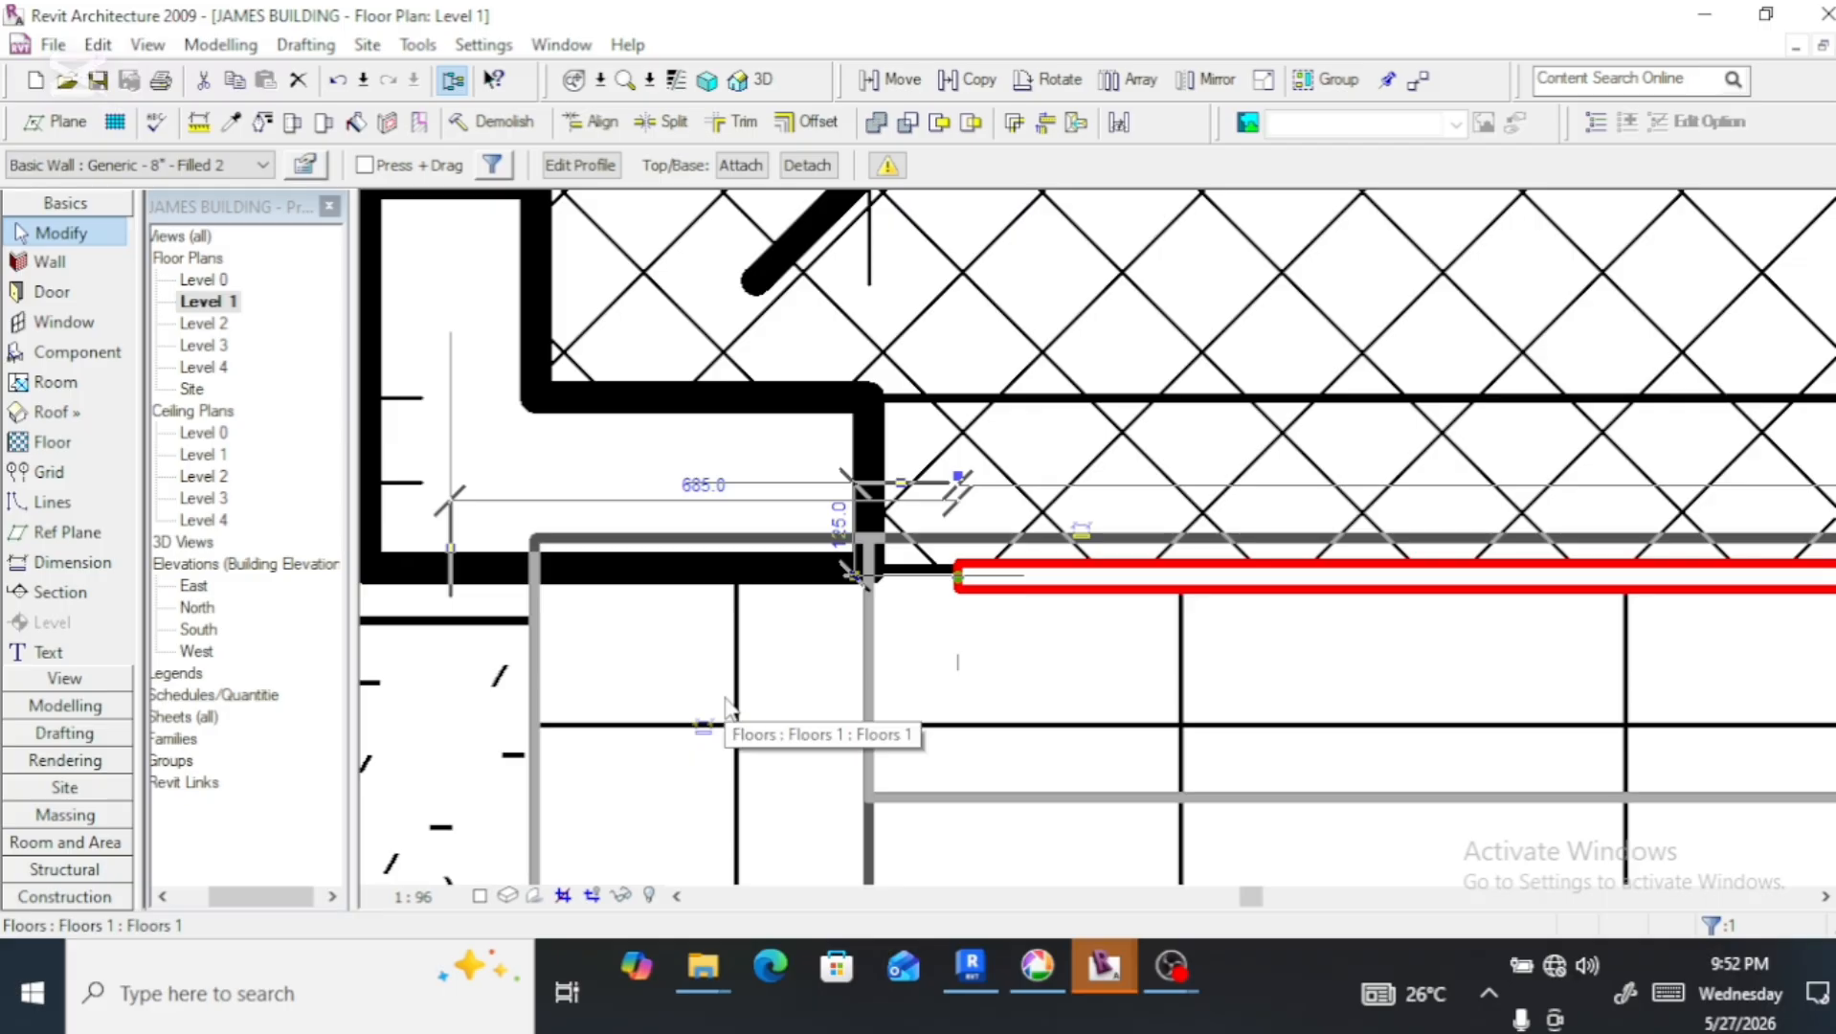
{"action": "key", "text": "Down"}
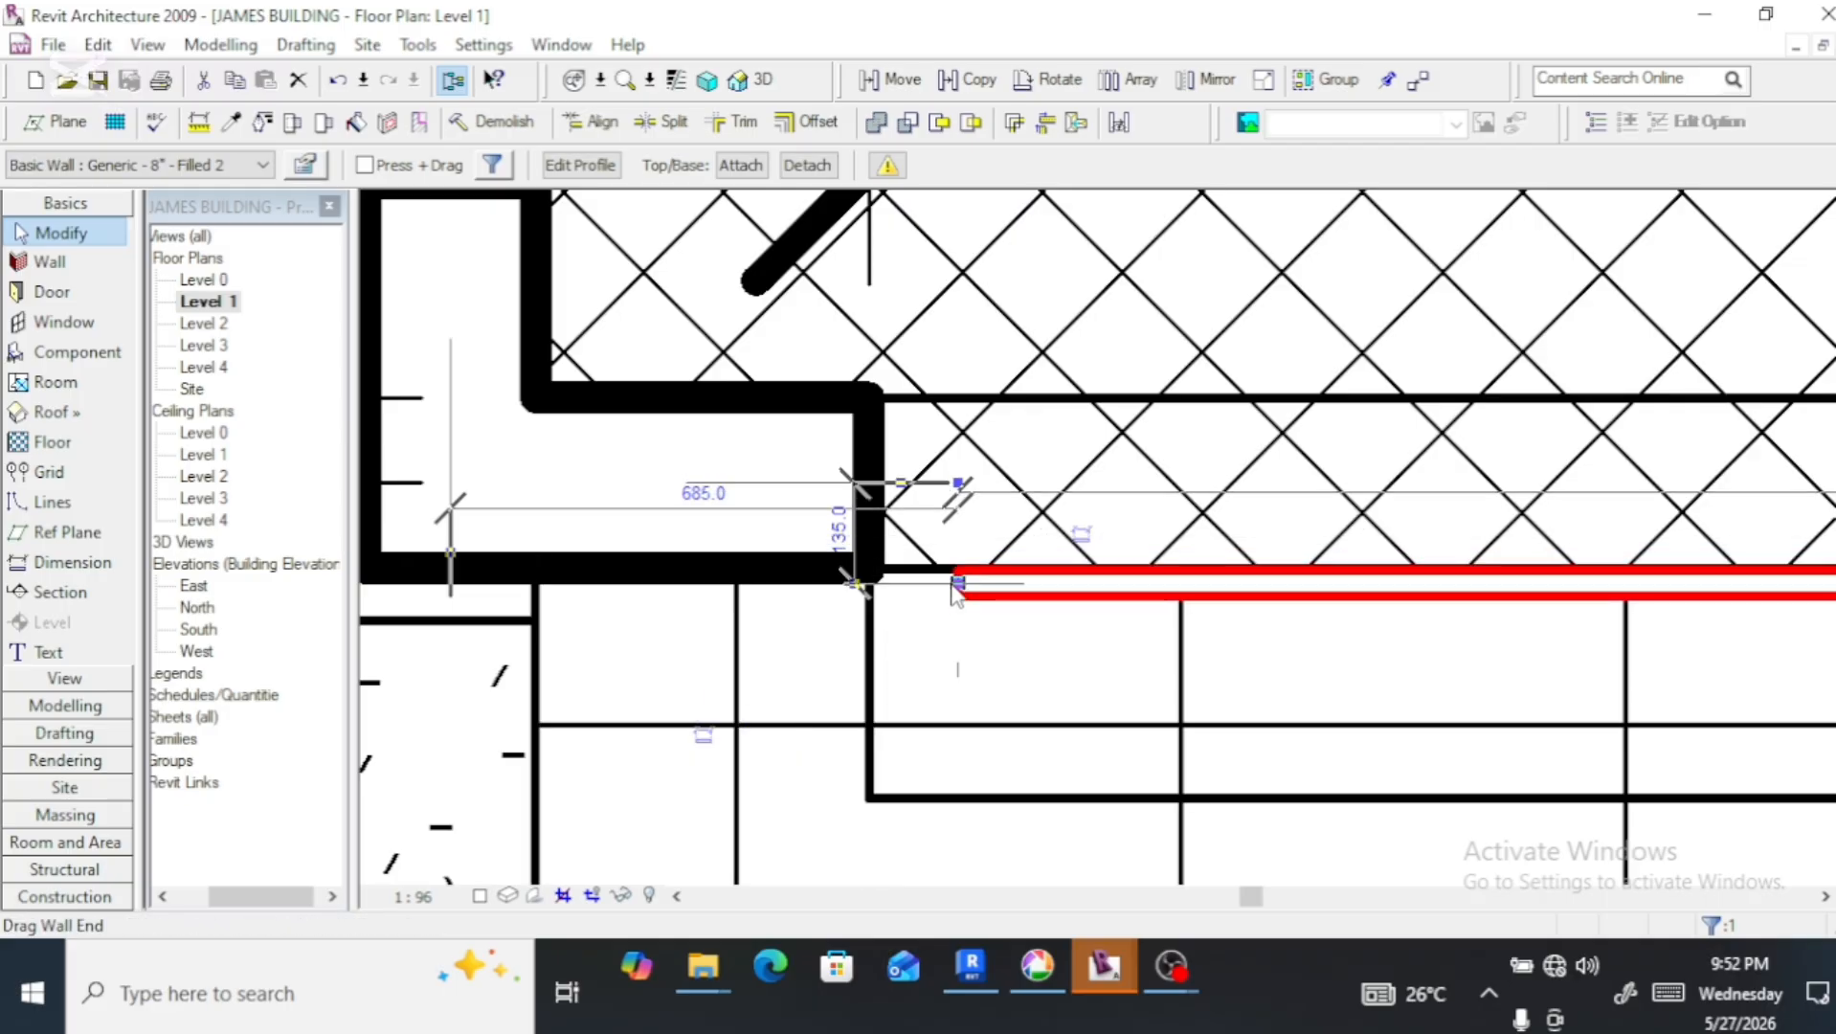
{"action": "key", "text": "Escape"}
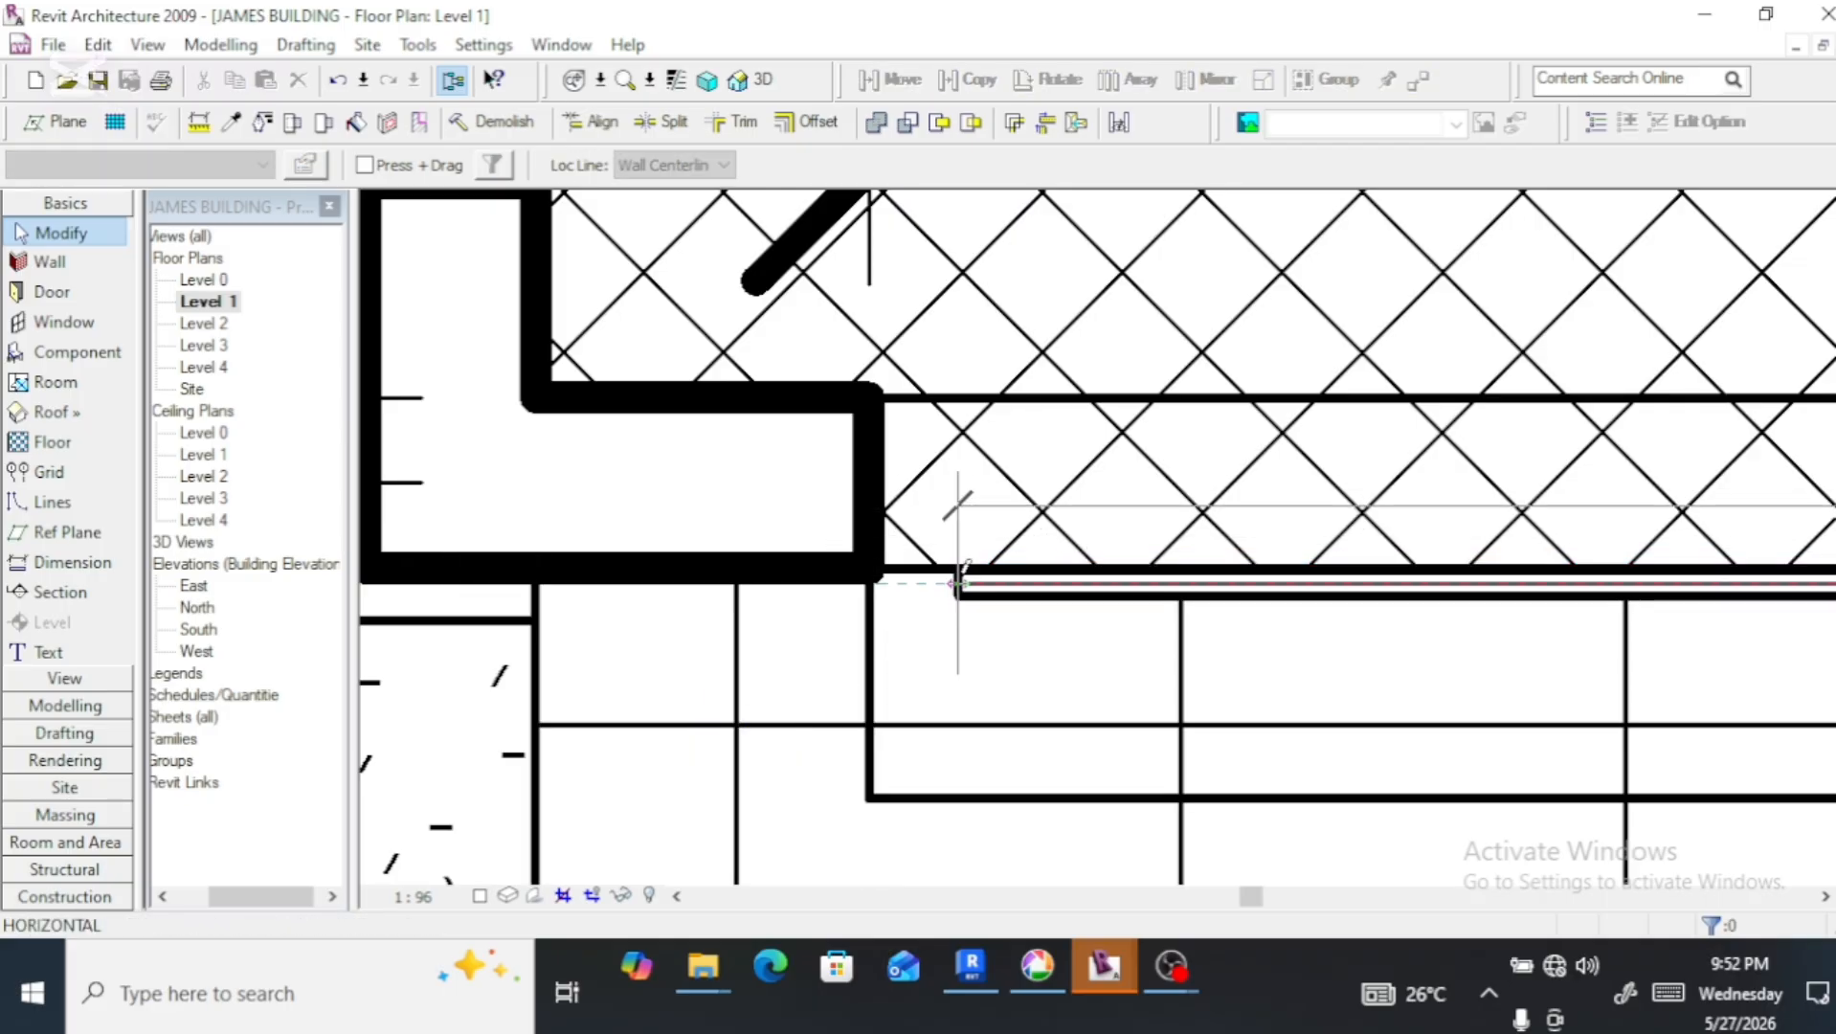
{"action": "left_click", "coordinate": [873, 584]}
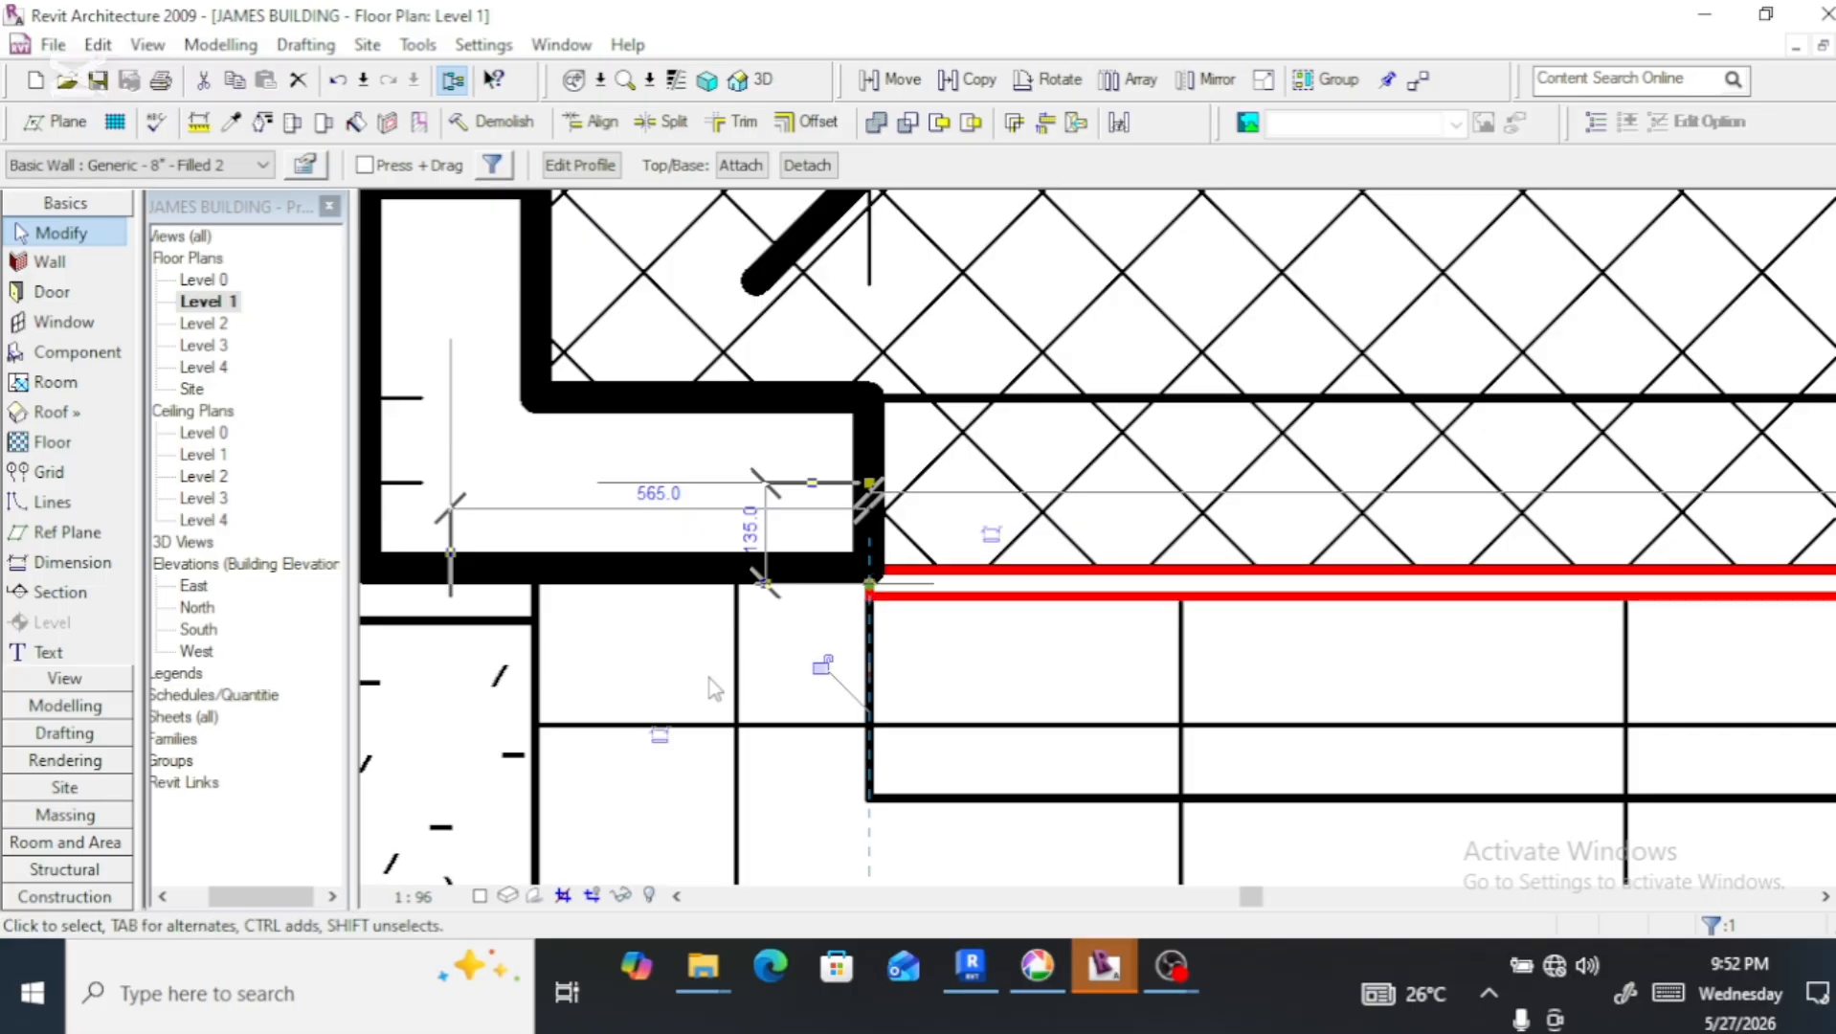
{"action": "scroll", "coordinate": [708, 682], "scroll_direction": "down", "scroll_amount": 3}
{"action": "scroll", "coordinate": [757, 603], "scroll_direction": "down", "scroll_amount": 4}
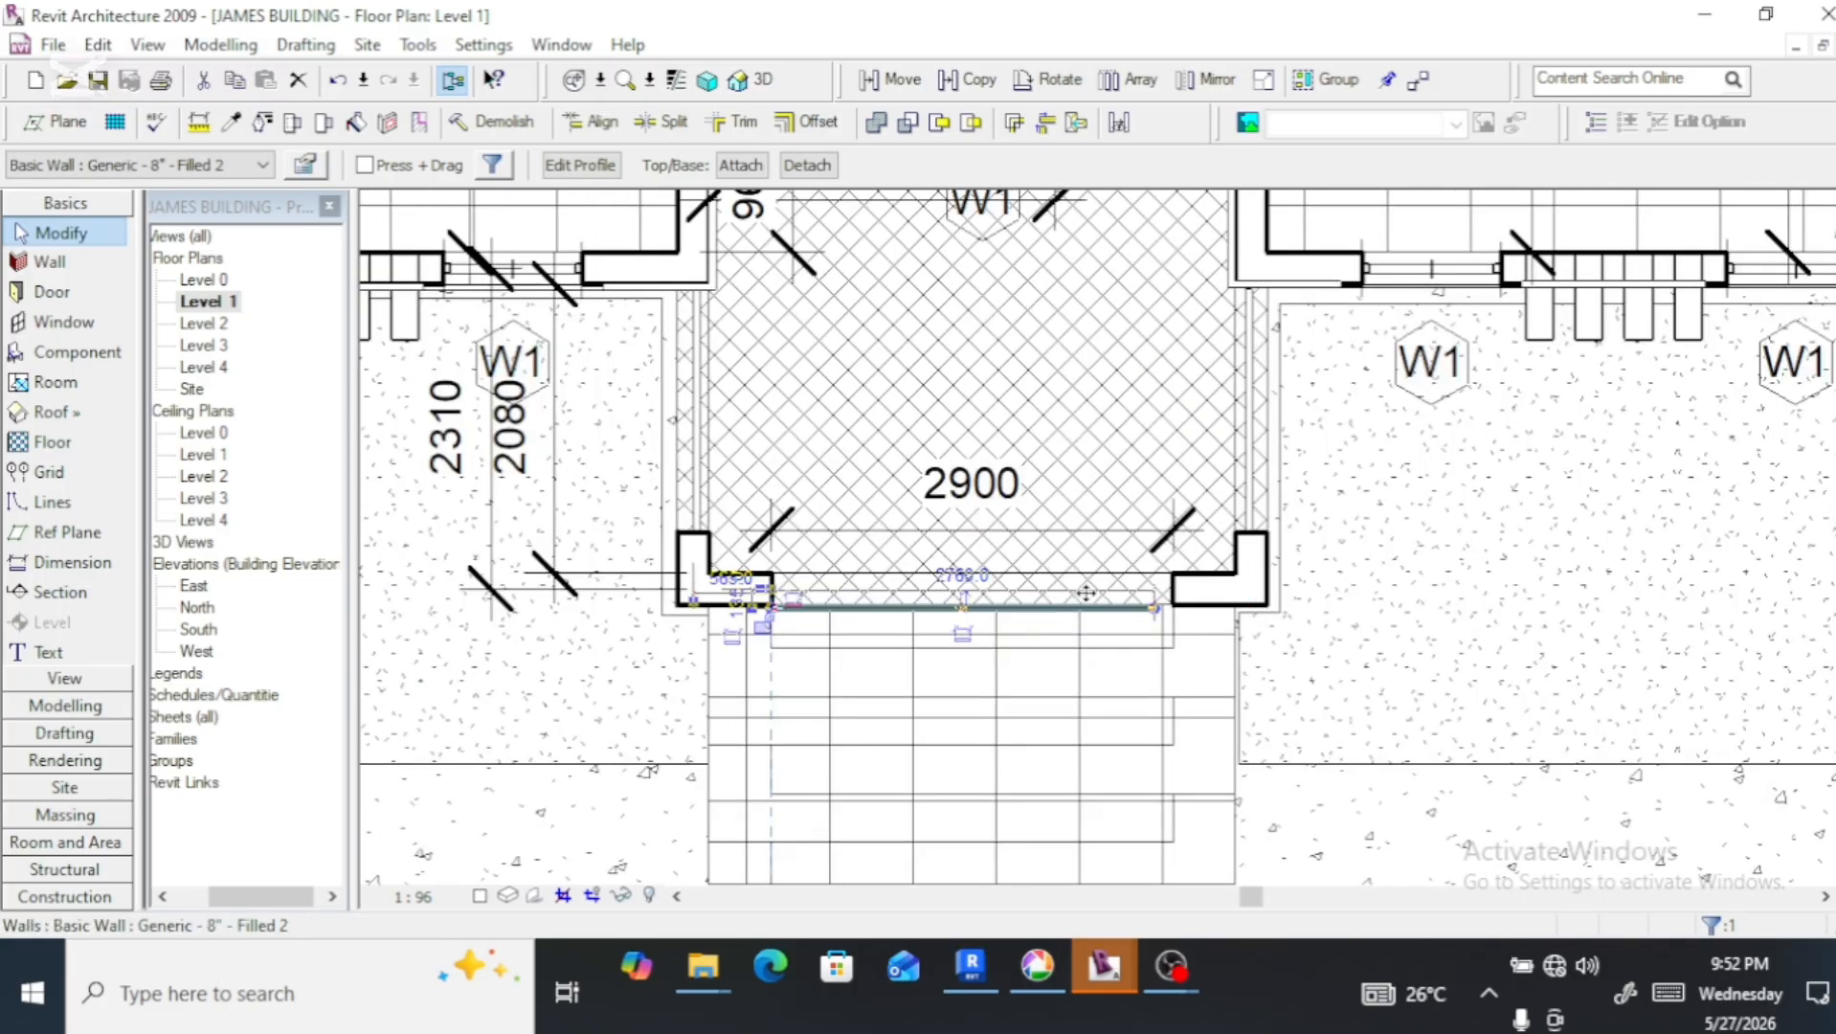
{"action": "scroll", "coordinate": [1149, 605], "scroll_direction": "up", "scroll_amount": 5}
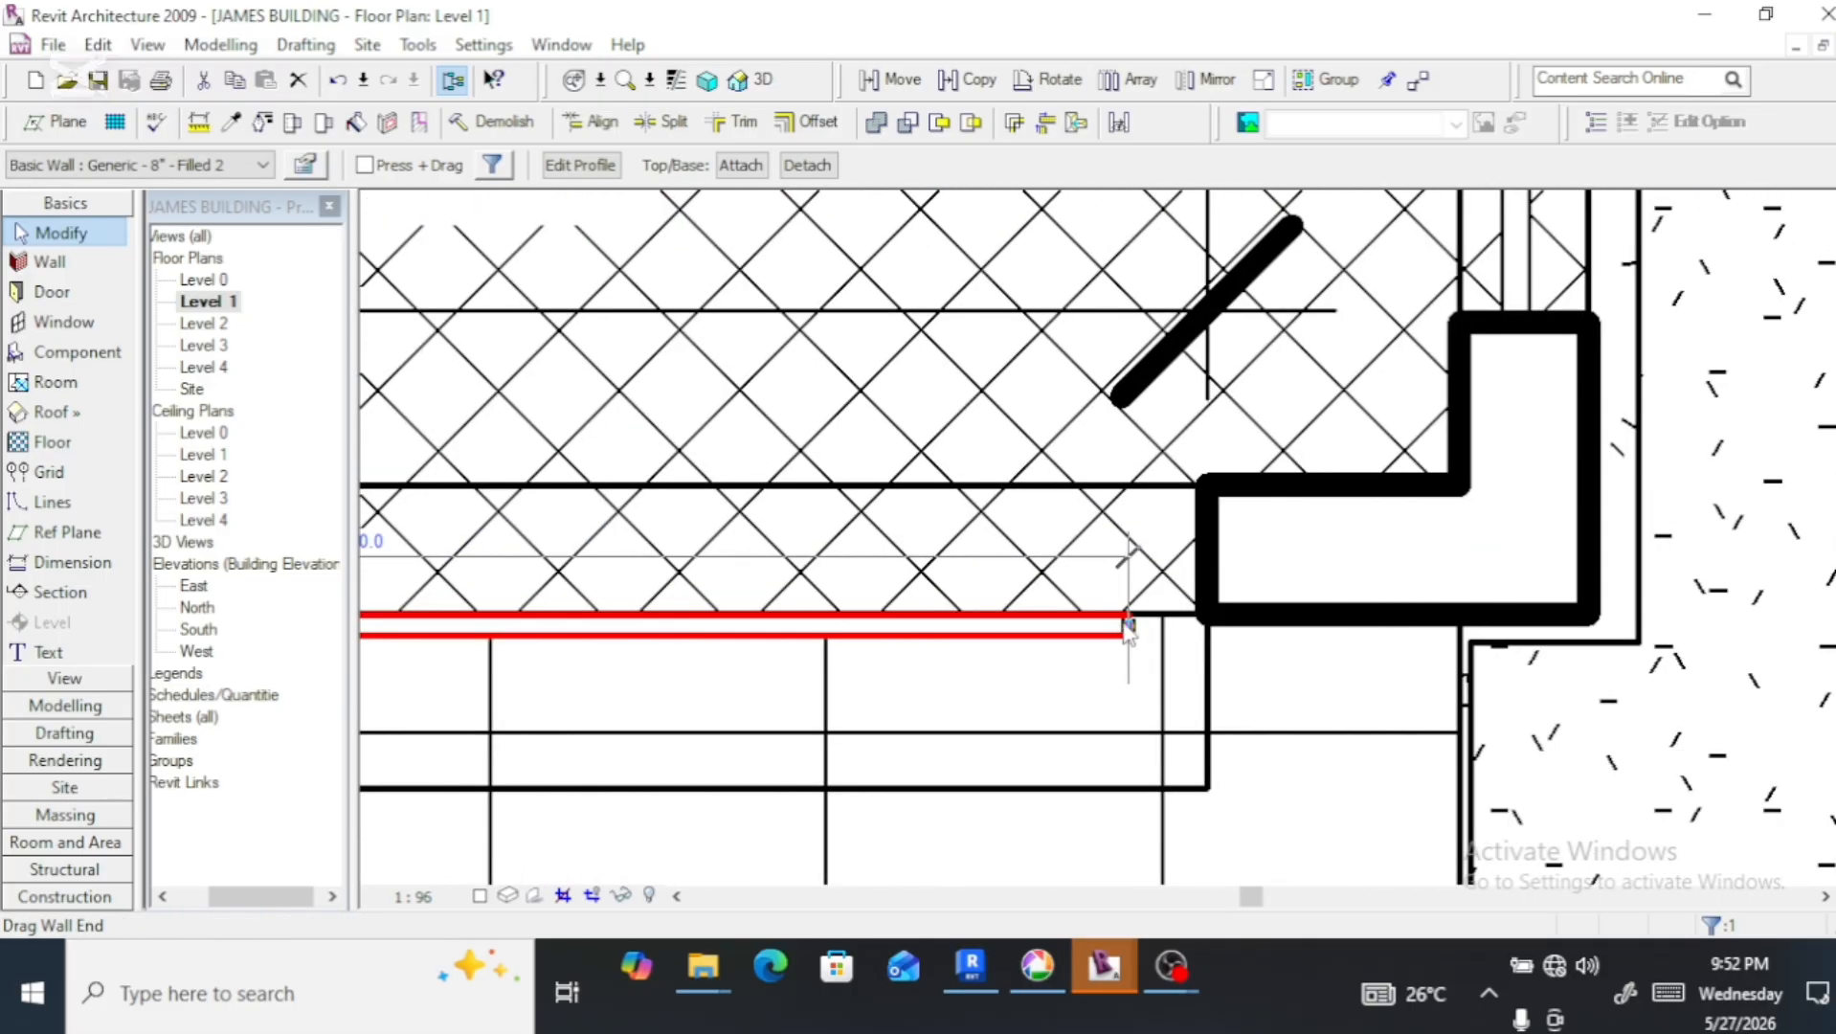
{"action": "left_click_drag", "start_coordinate": [1127, 624], "coordinate": [1199, 625]}
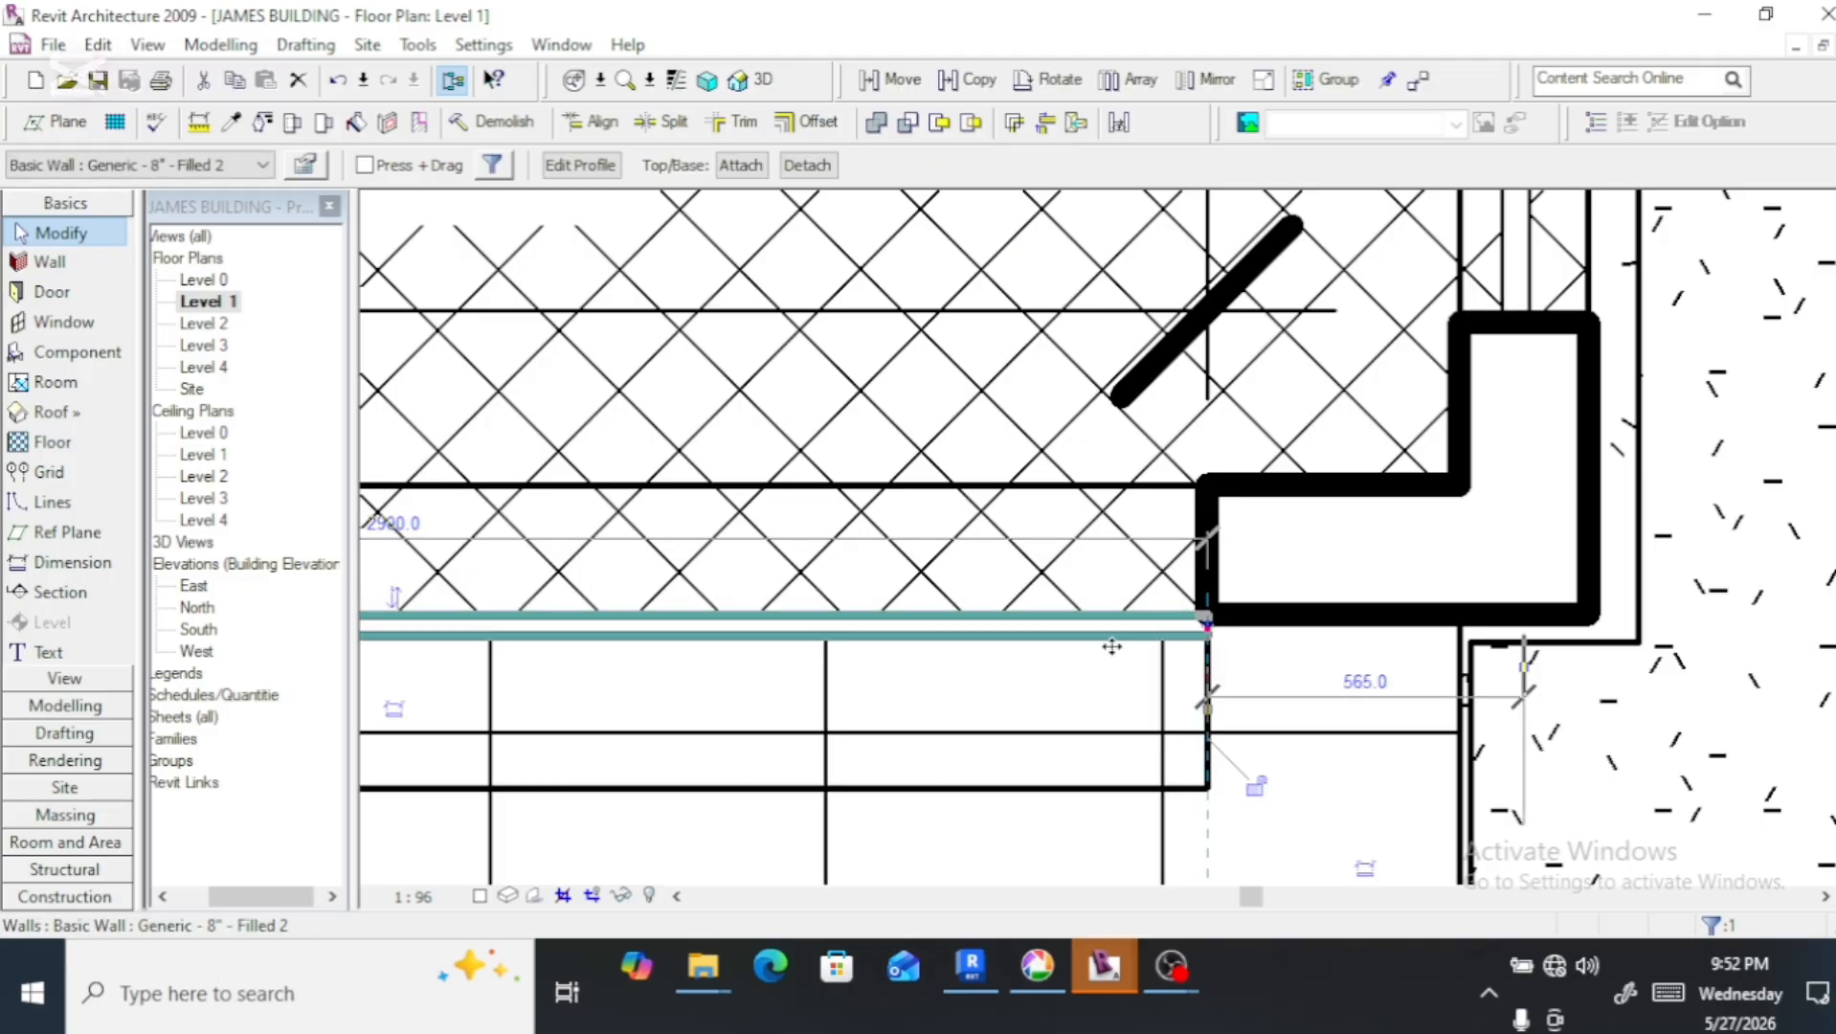
Set up a new Generic - 8" - Filled 2 wall with its base offset at -150
{"action": "scroll", "coordinate": [1089, 645], "scroll_direction": "down", "scroll_amount": 1}
{"action": "scroll", "coordinate": [1088, 645], "scroll_direction": "down", "scroll_amount": 1}
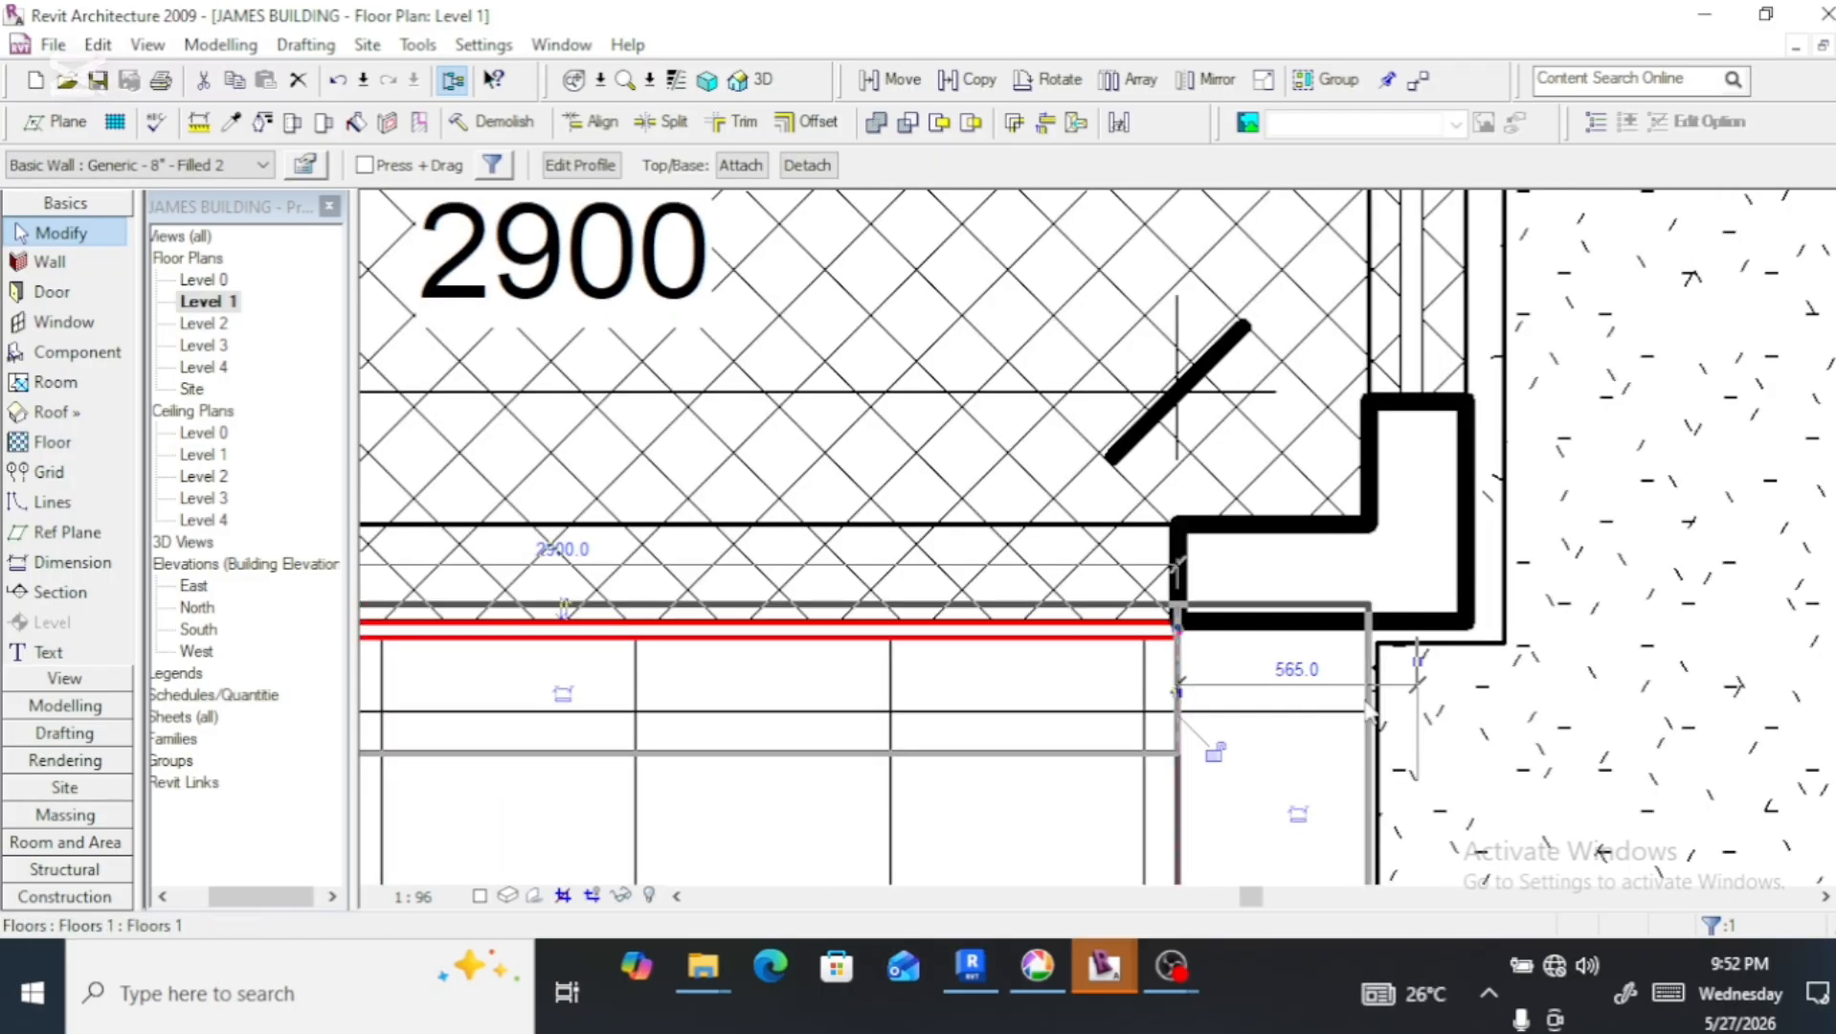
{"action": "scroll", "coordinate": [1379, 710], "scroll_direction": "down", "scroll_amount": 2}
{"action": "scroll", "coordinate": [1378, 710], "scroll_direction": "down", "scroll_amount": 1}
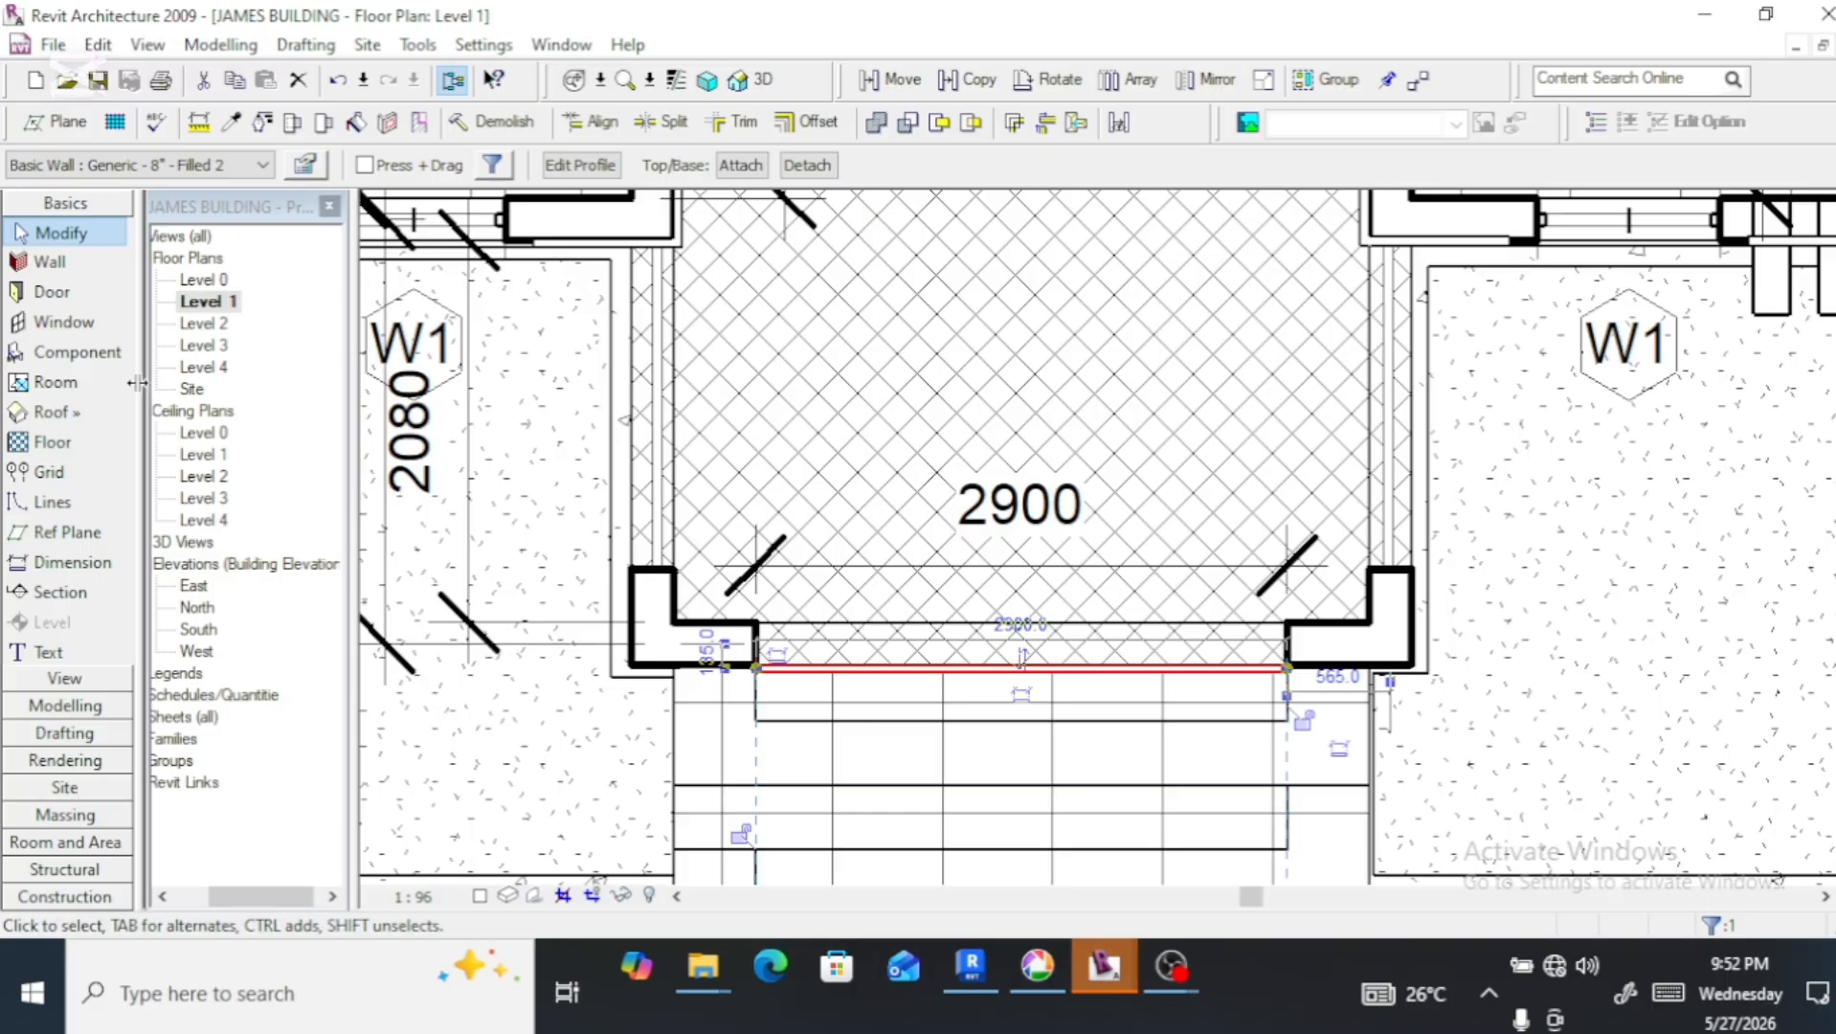
{"action": "left_click", "coordinate": [78, 264]}
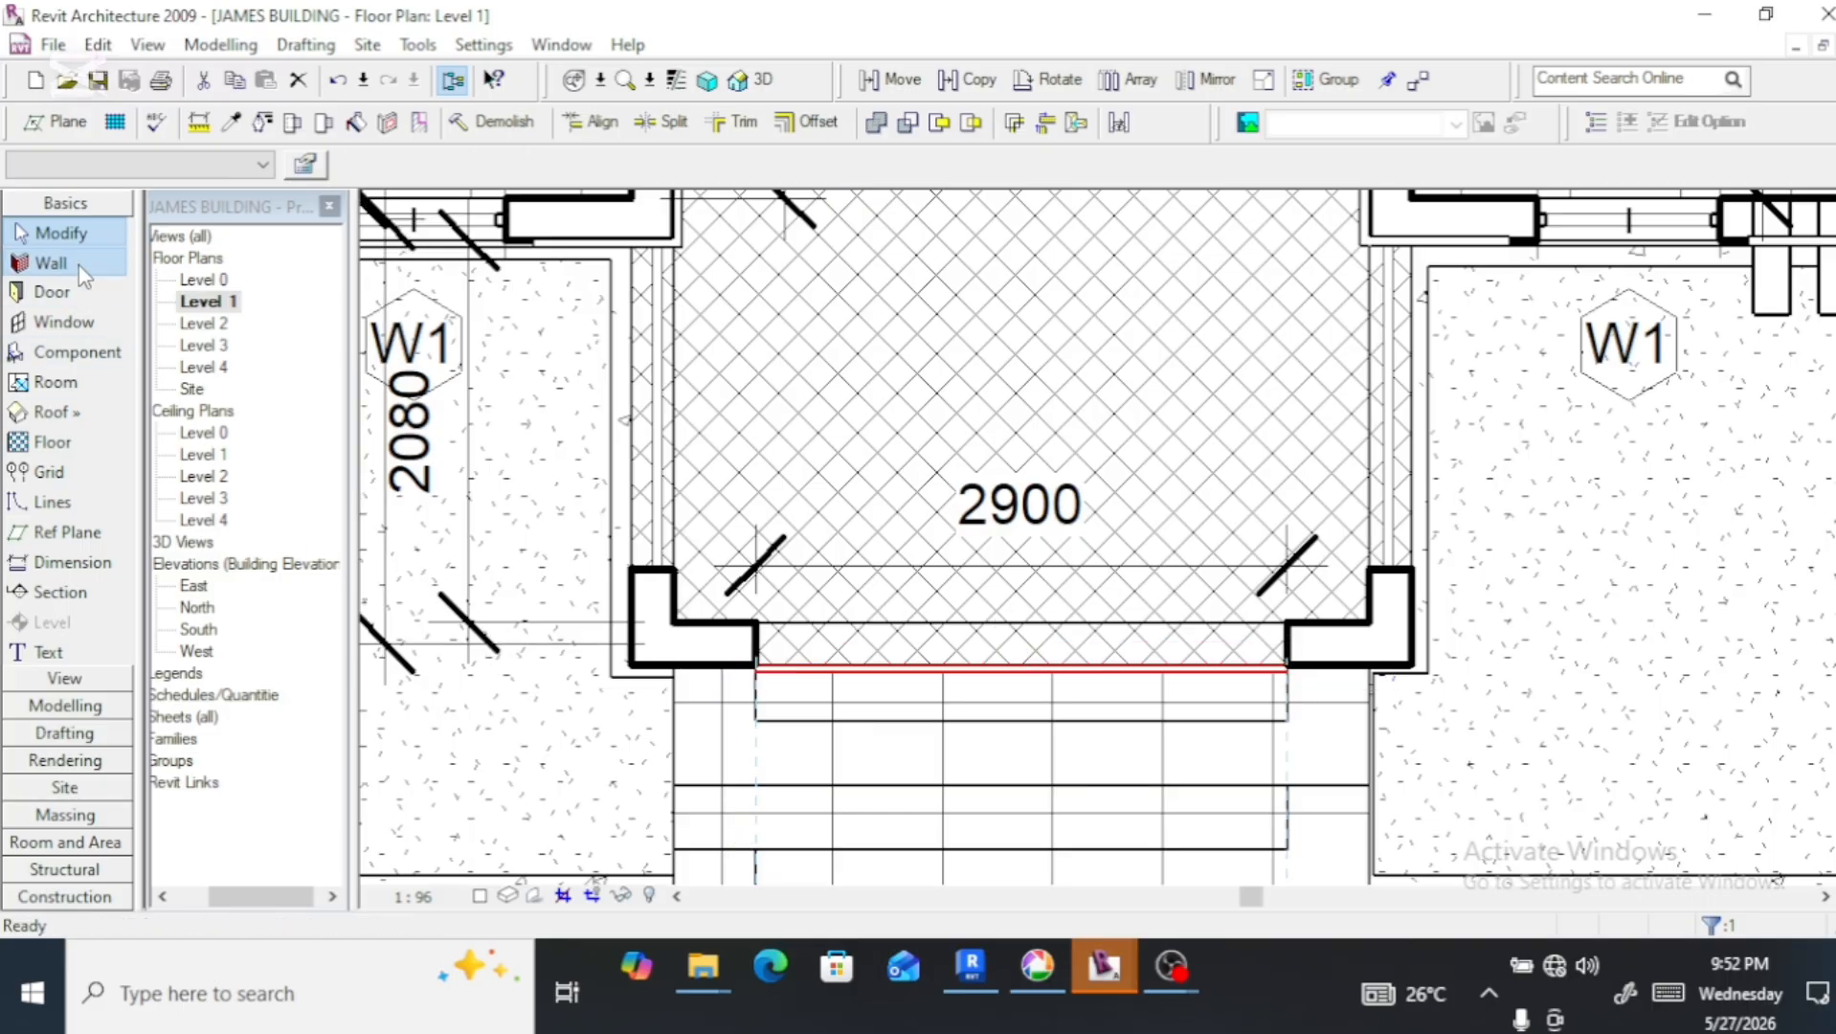
{"action": "left_click", "coordinate": [318, 169]}
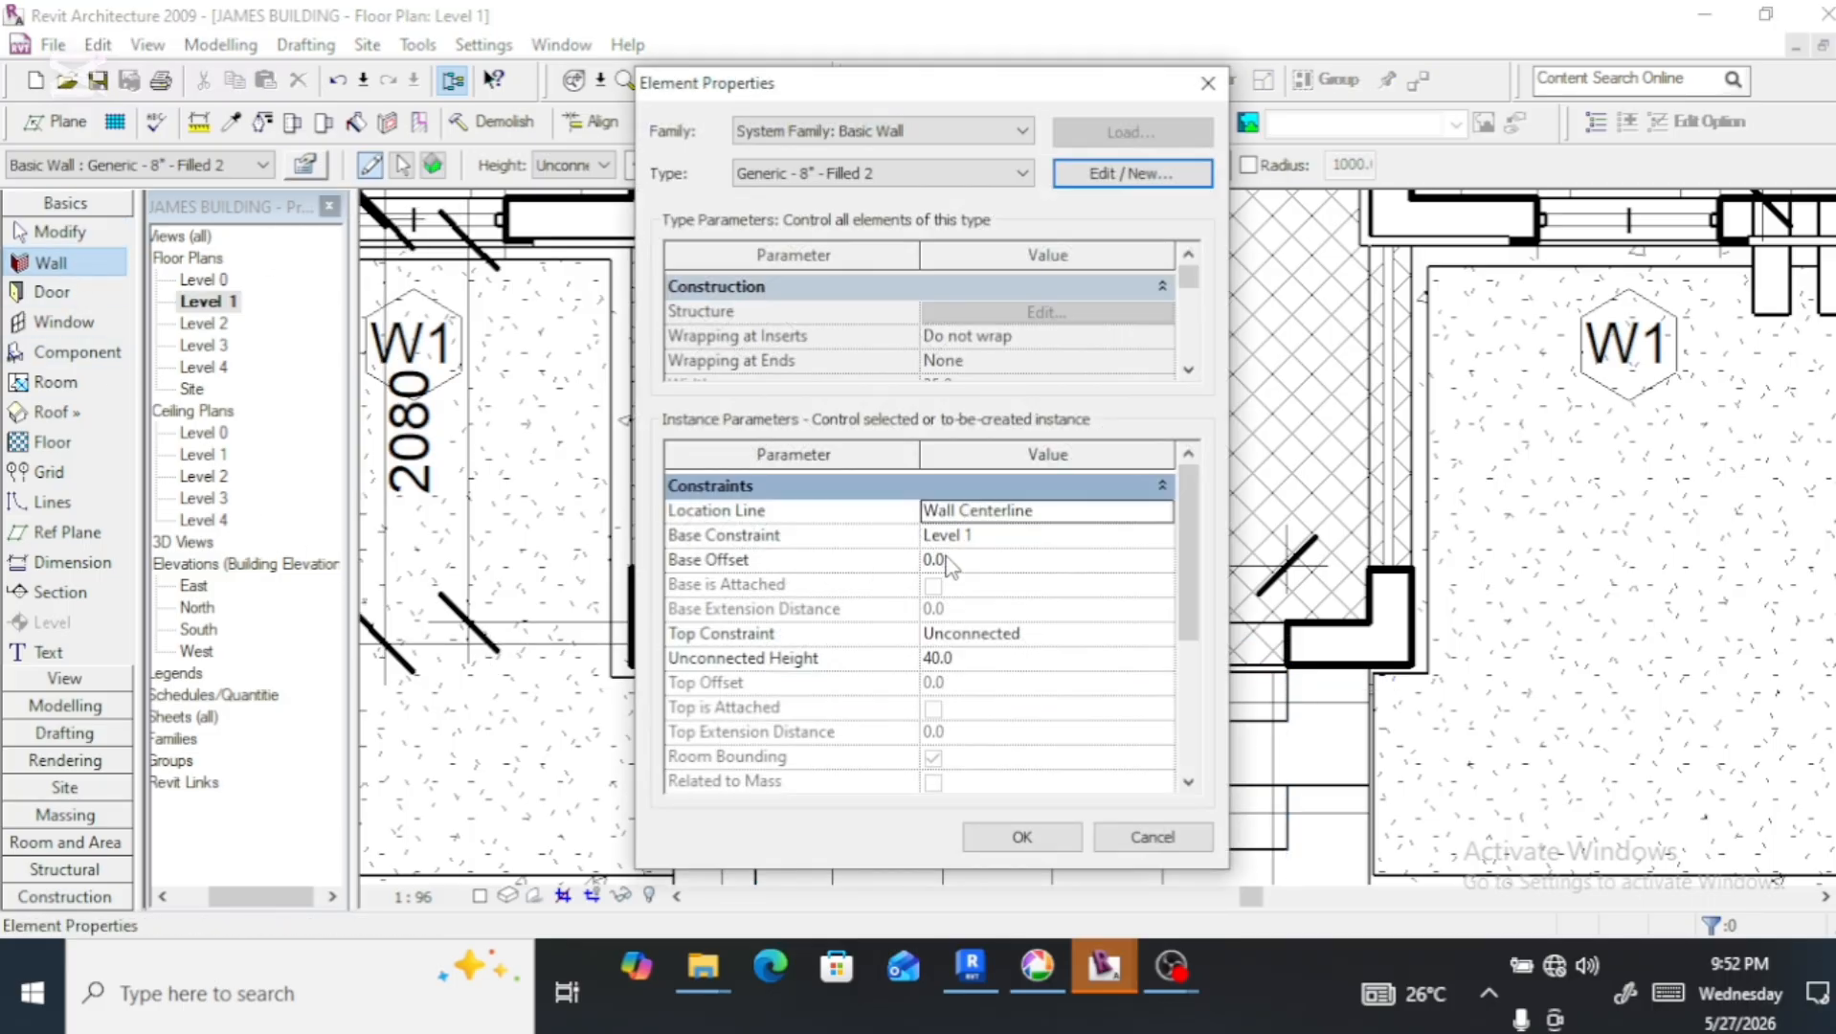
{"action": "left_click", "coordinate": [928, 563]}
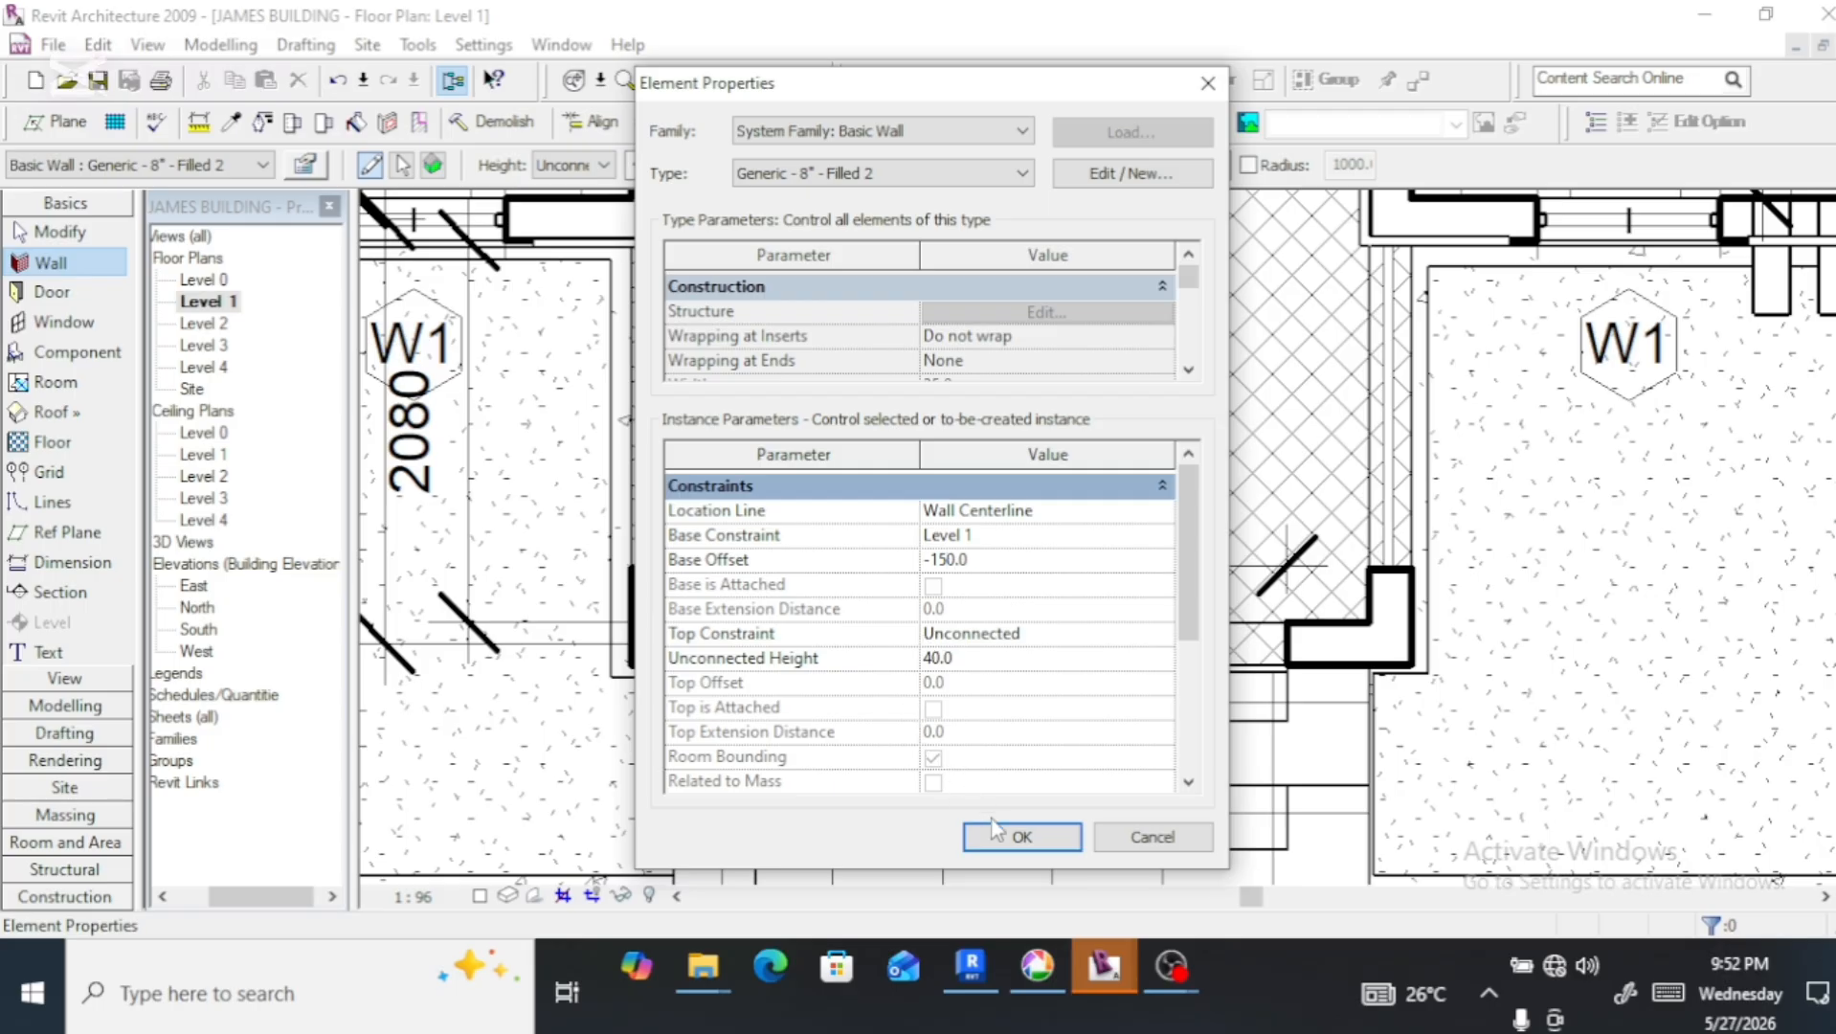
{"action": "left_click", "coordinate": [1039, 835]}
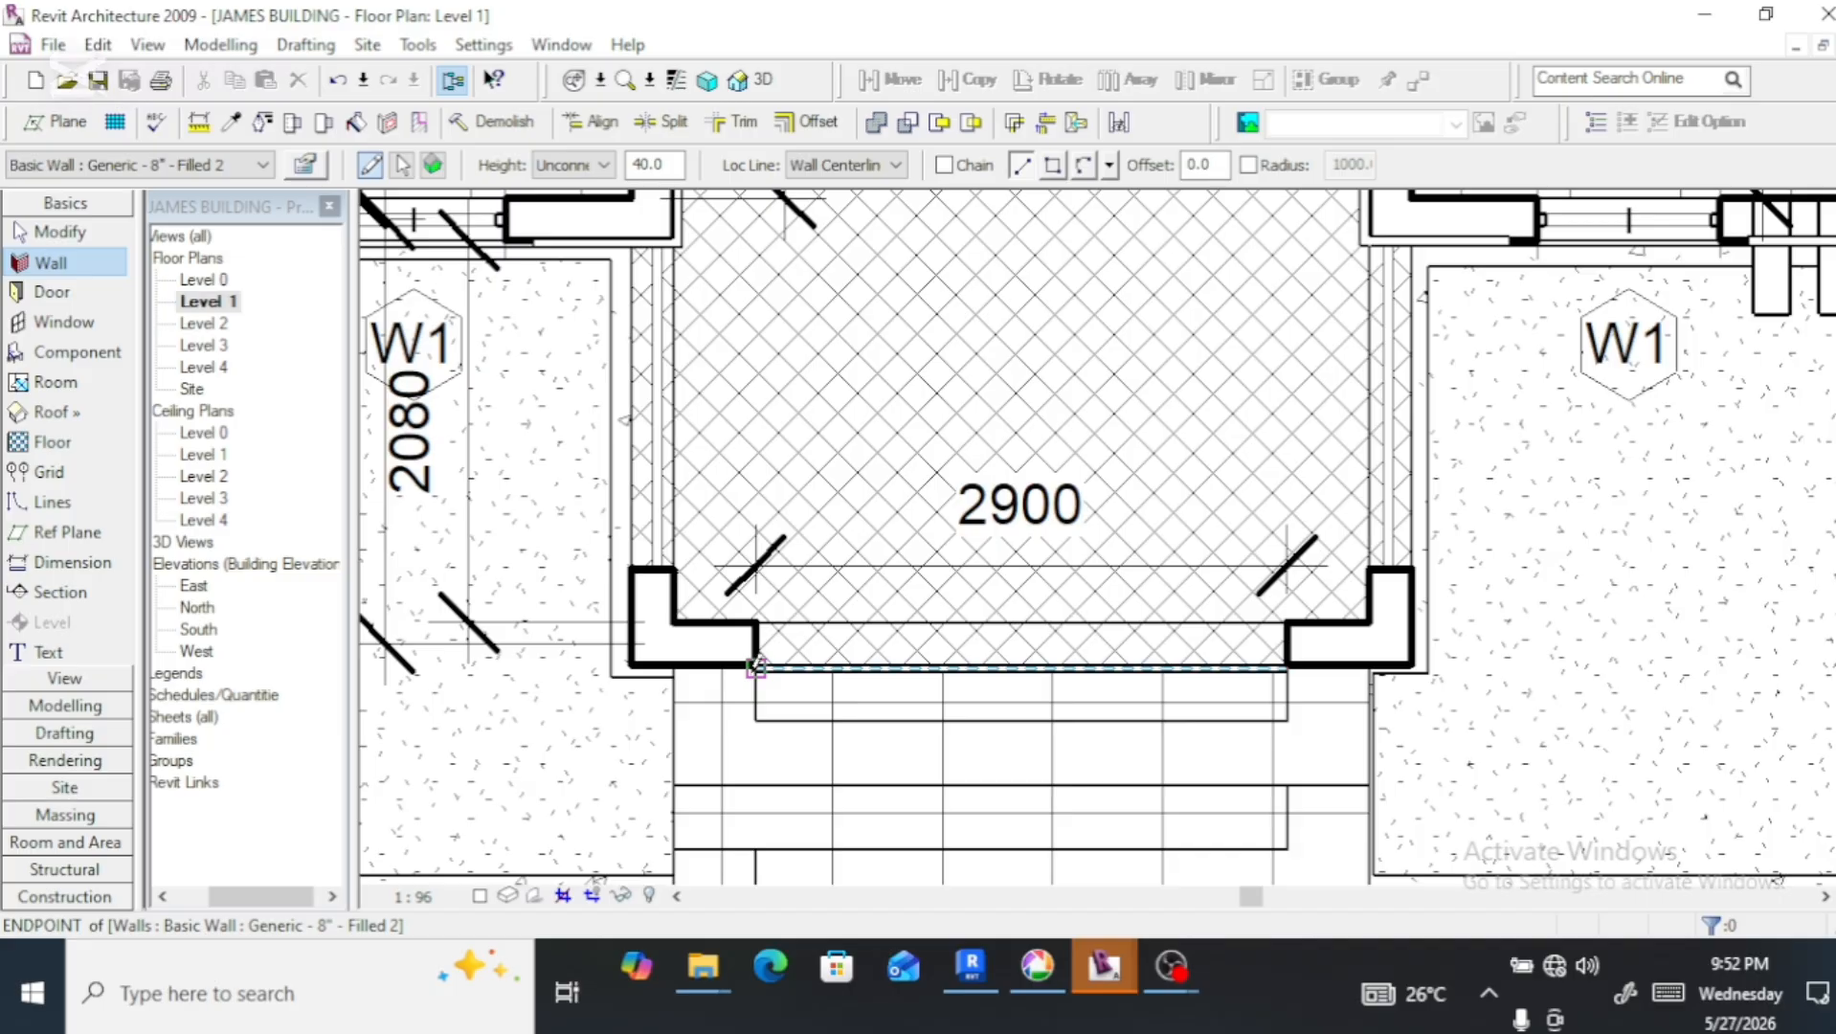
Draw a wall about 290 mm long from the left column's corner to the front corner of the top step
{"action": "left_click", "coordinate": [756, 668]}
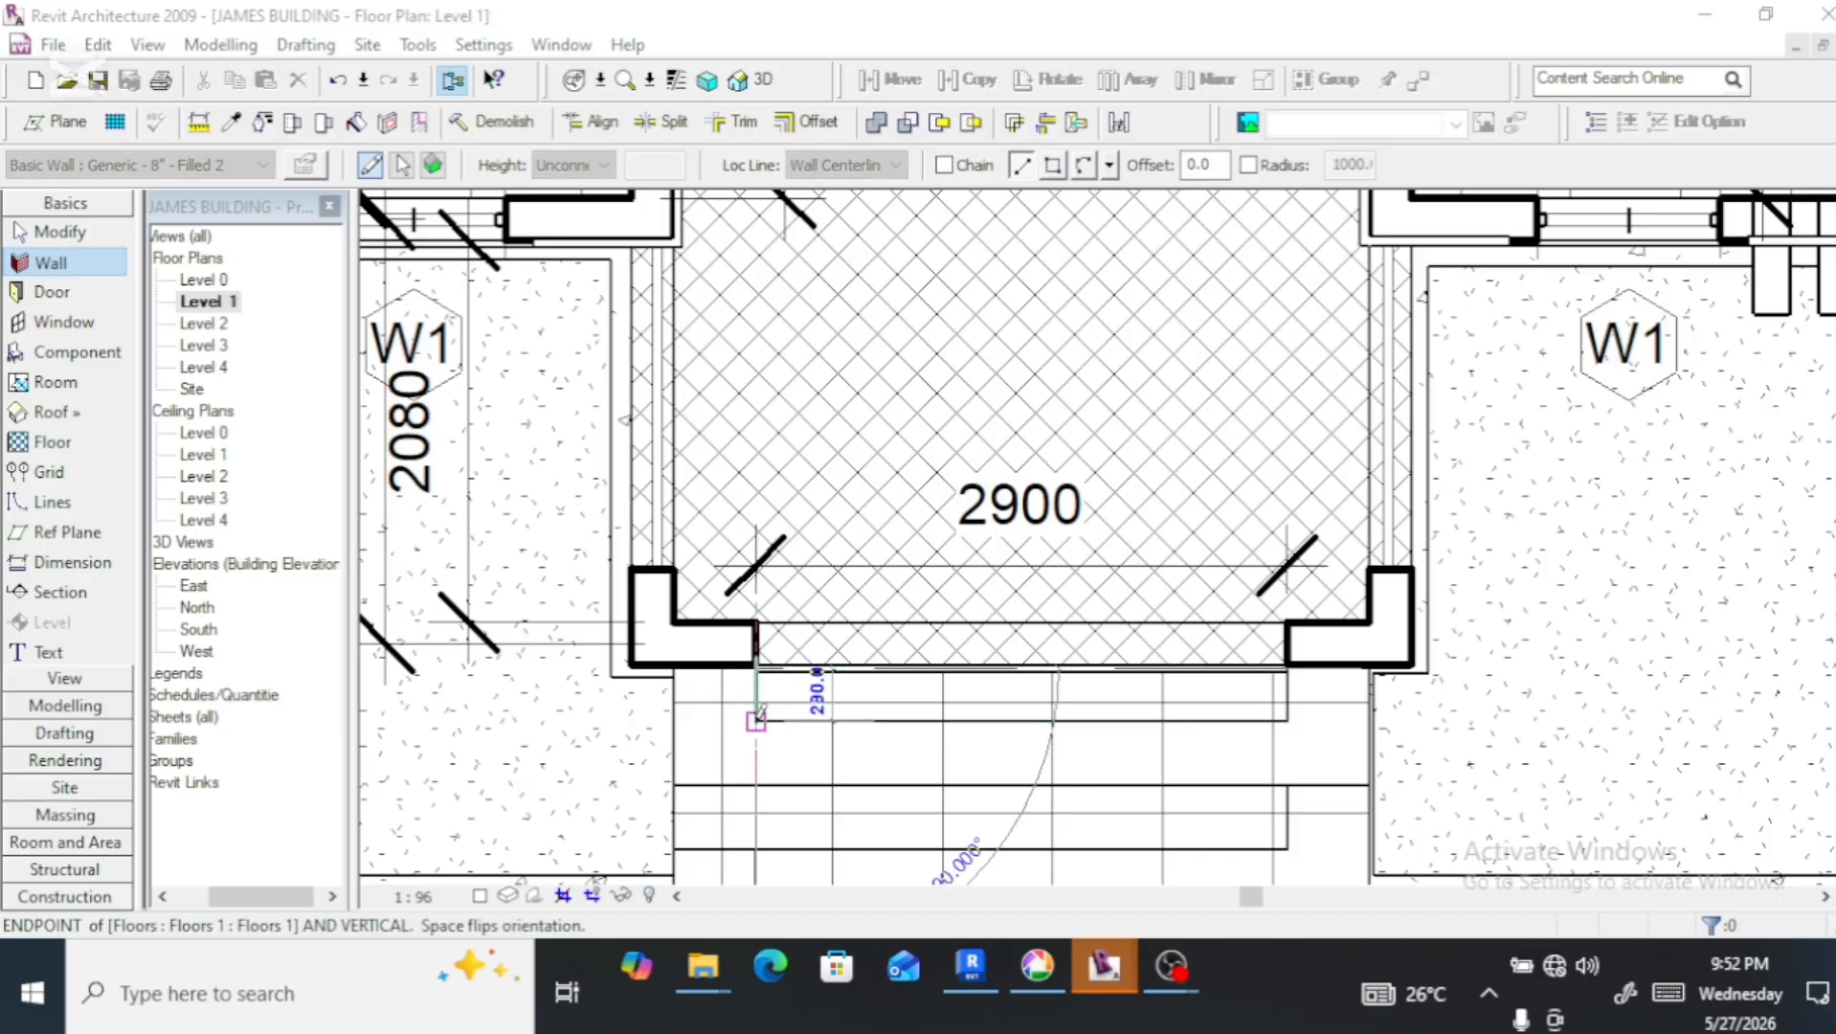
{"action": "left_click", "coordinate": [756, 720]}
{"action": "scroll", "coordinate": [735, 705], "scroll_direction": "up", "scroll_amount": 5}
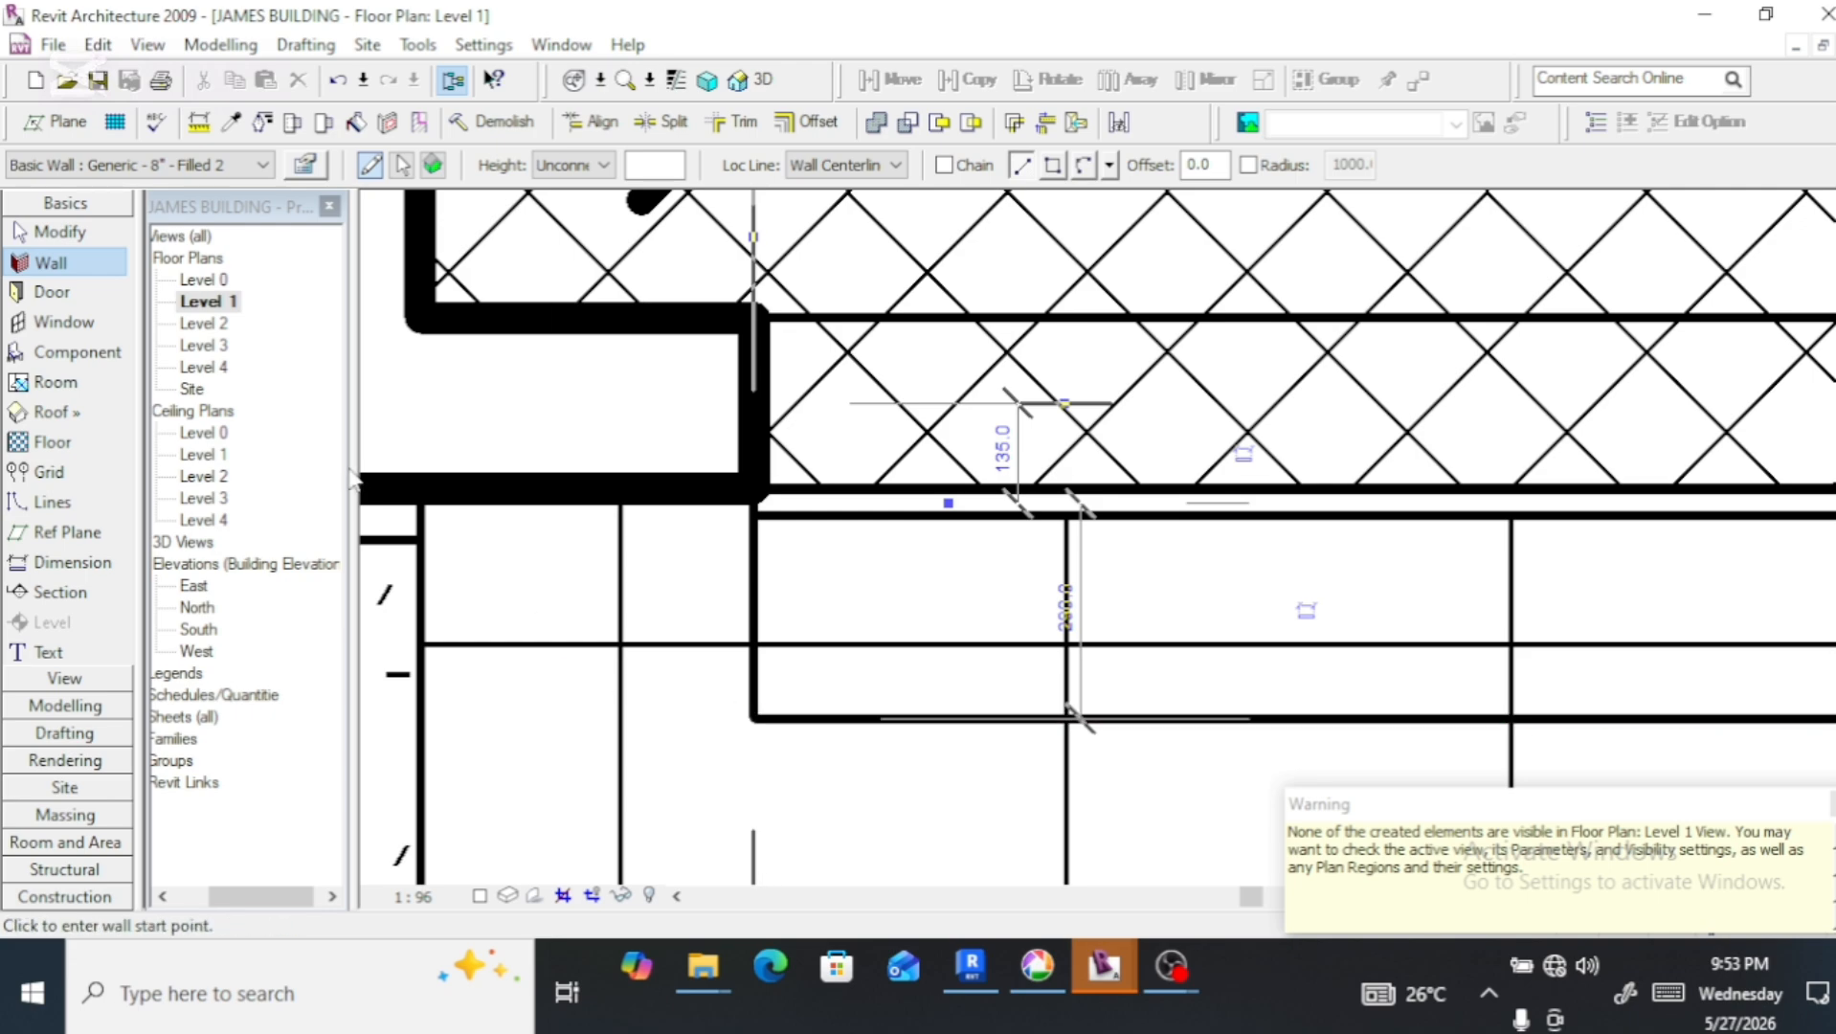
In the Level 0 floor plan, draw a wall along the top step's left end from its front corner to the column
{"action": "double_click", "coordinate": [203, 431]}
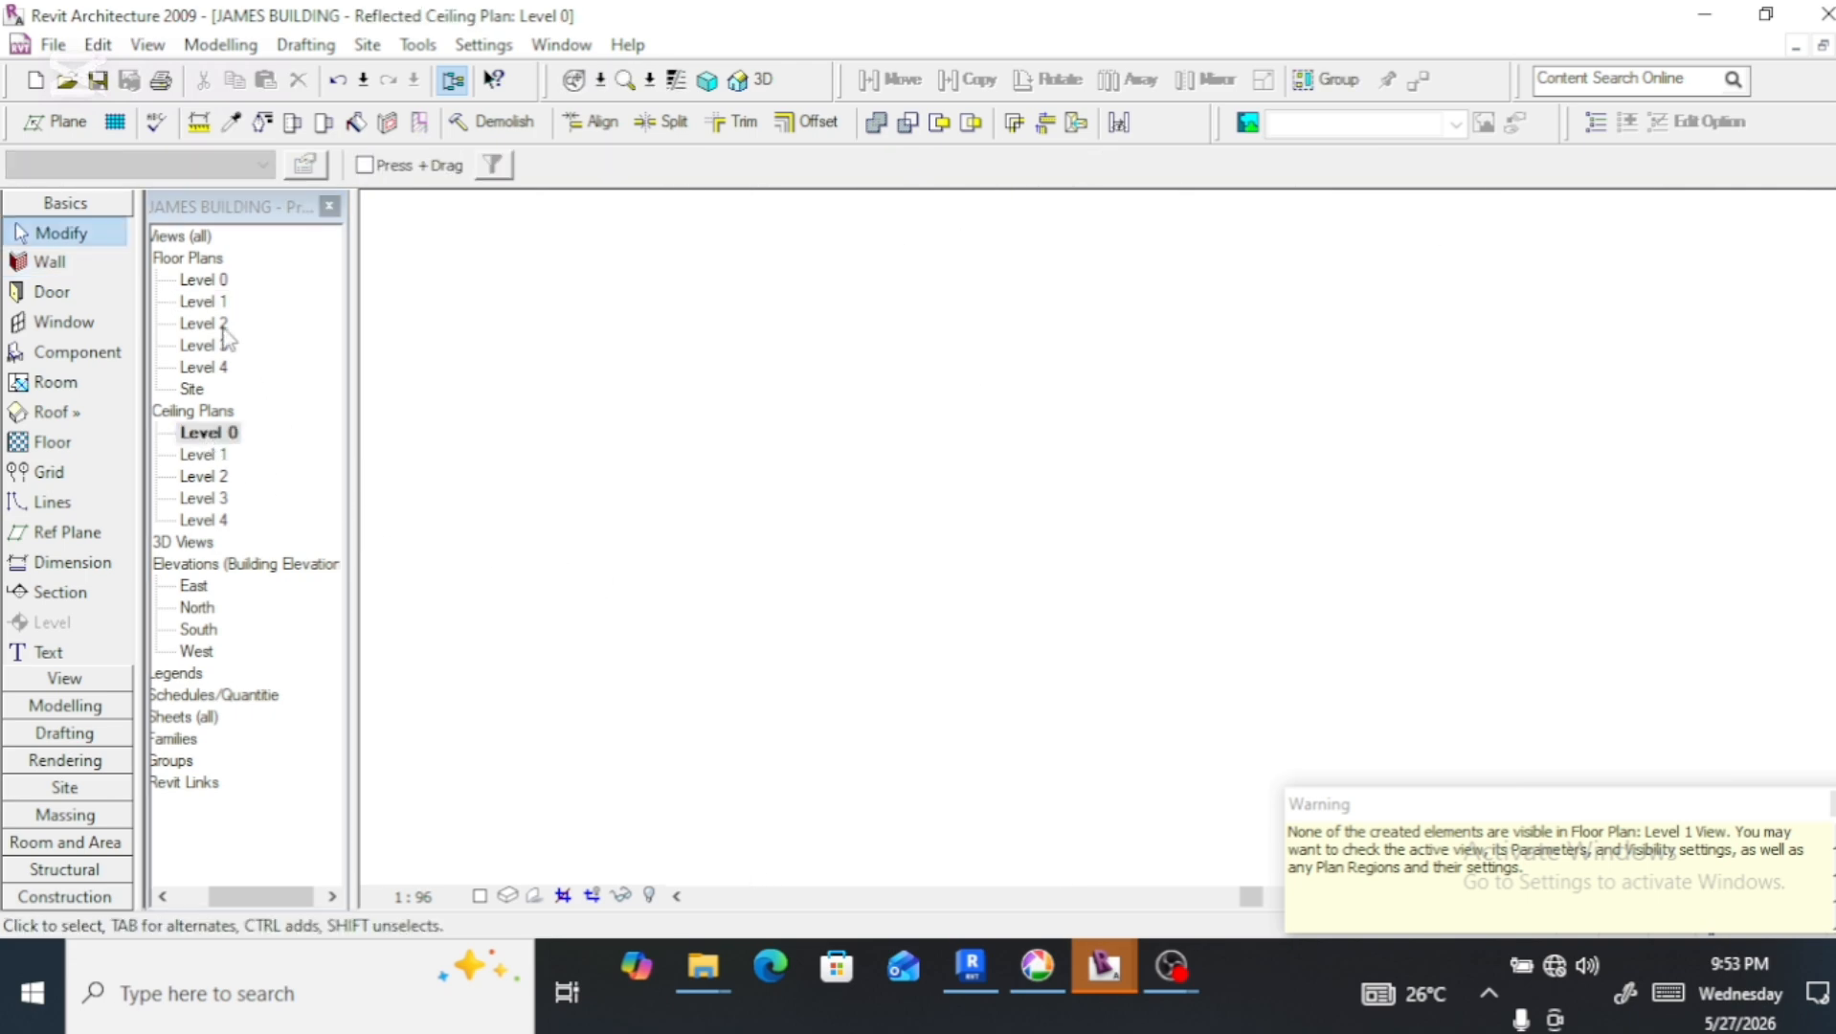
{"action": "double_click", "coordinate": [204, 280]}
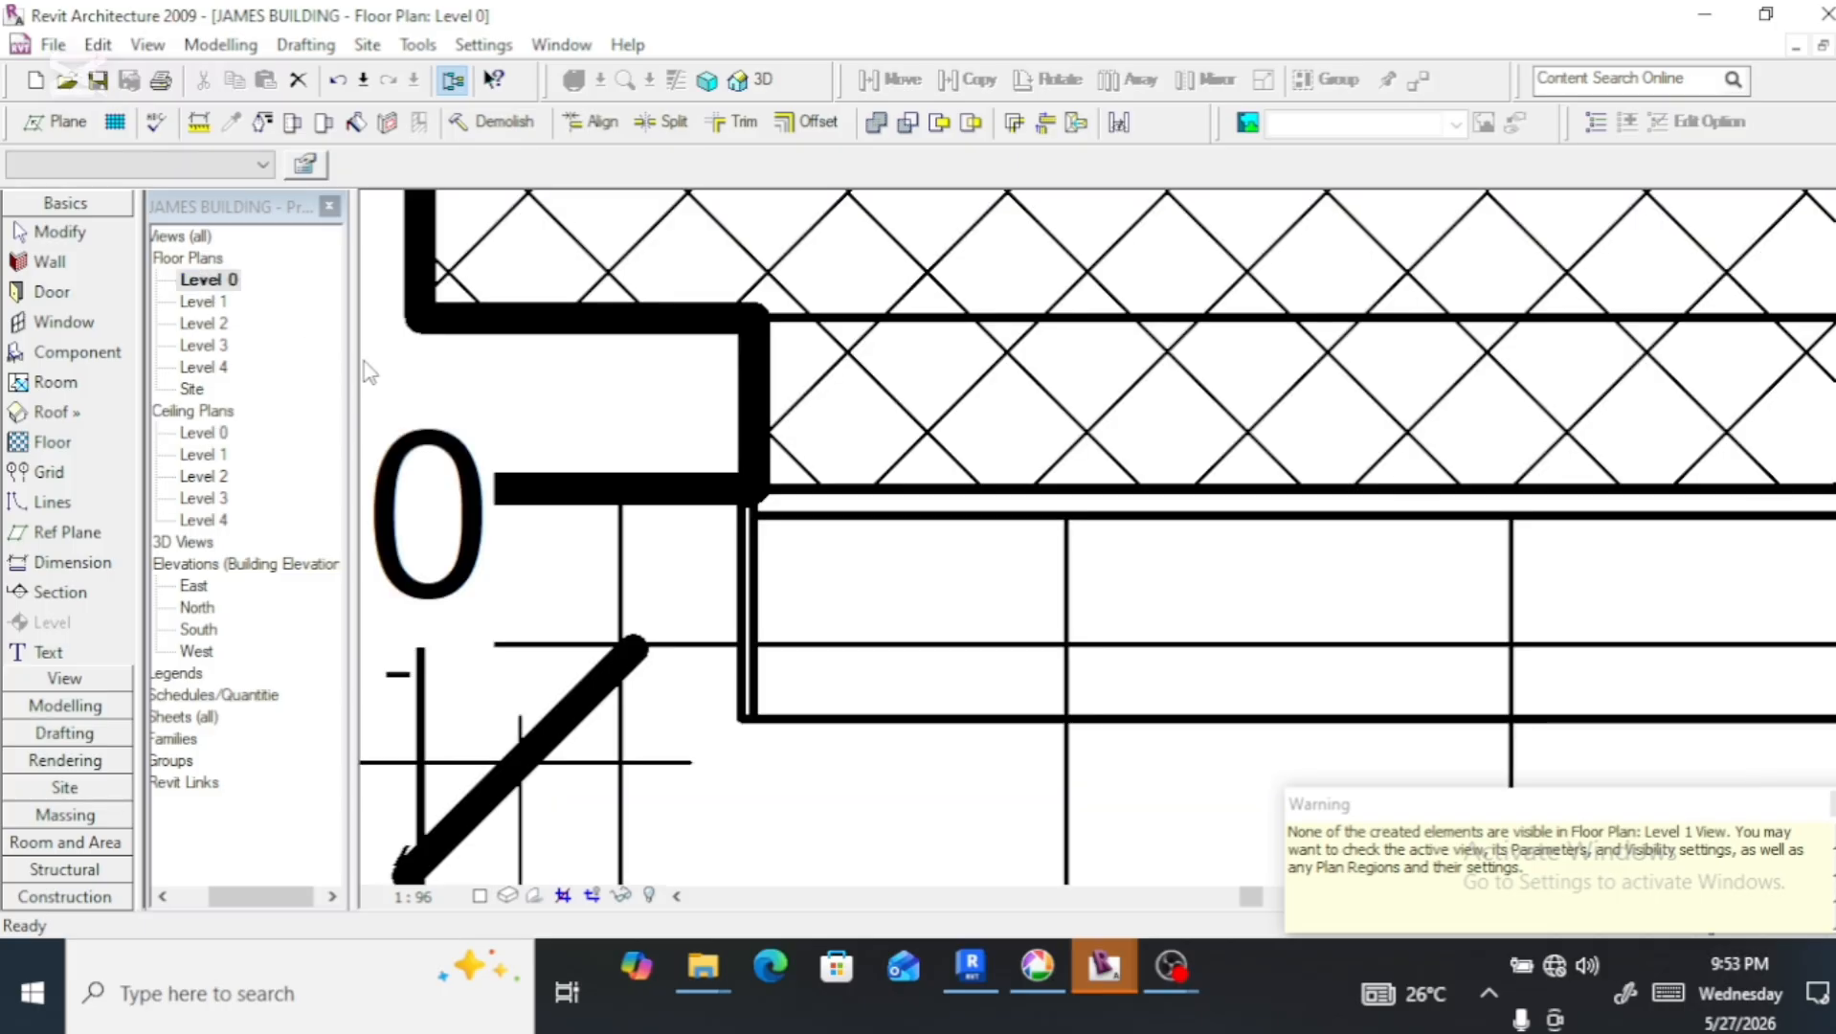
{"action": "scroll", "coordinate": [632, 594], "scroll_direction": "down", "scroll_amount": 2}
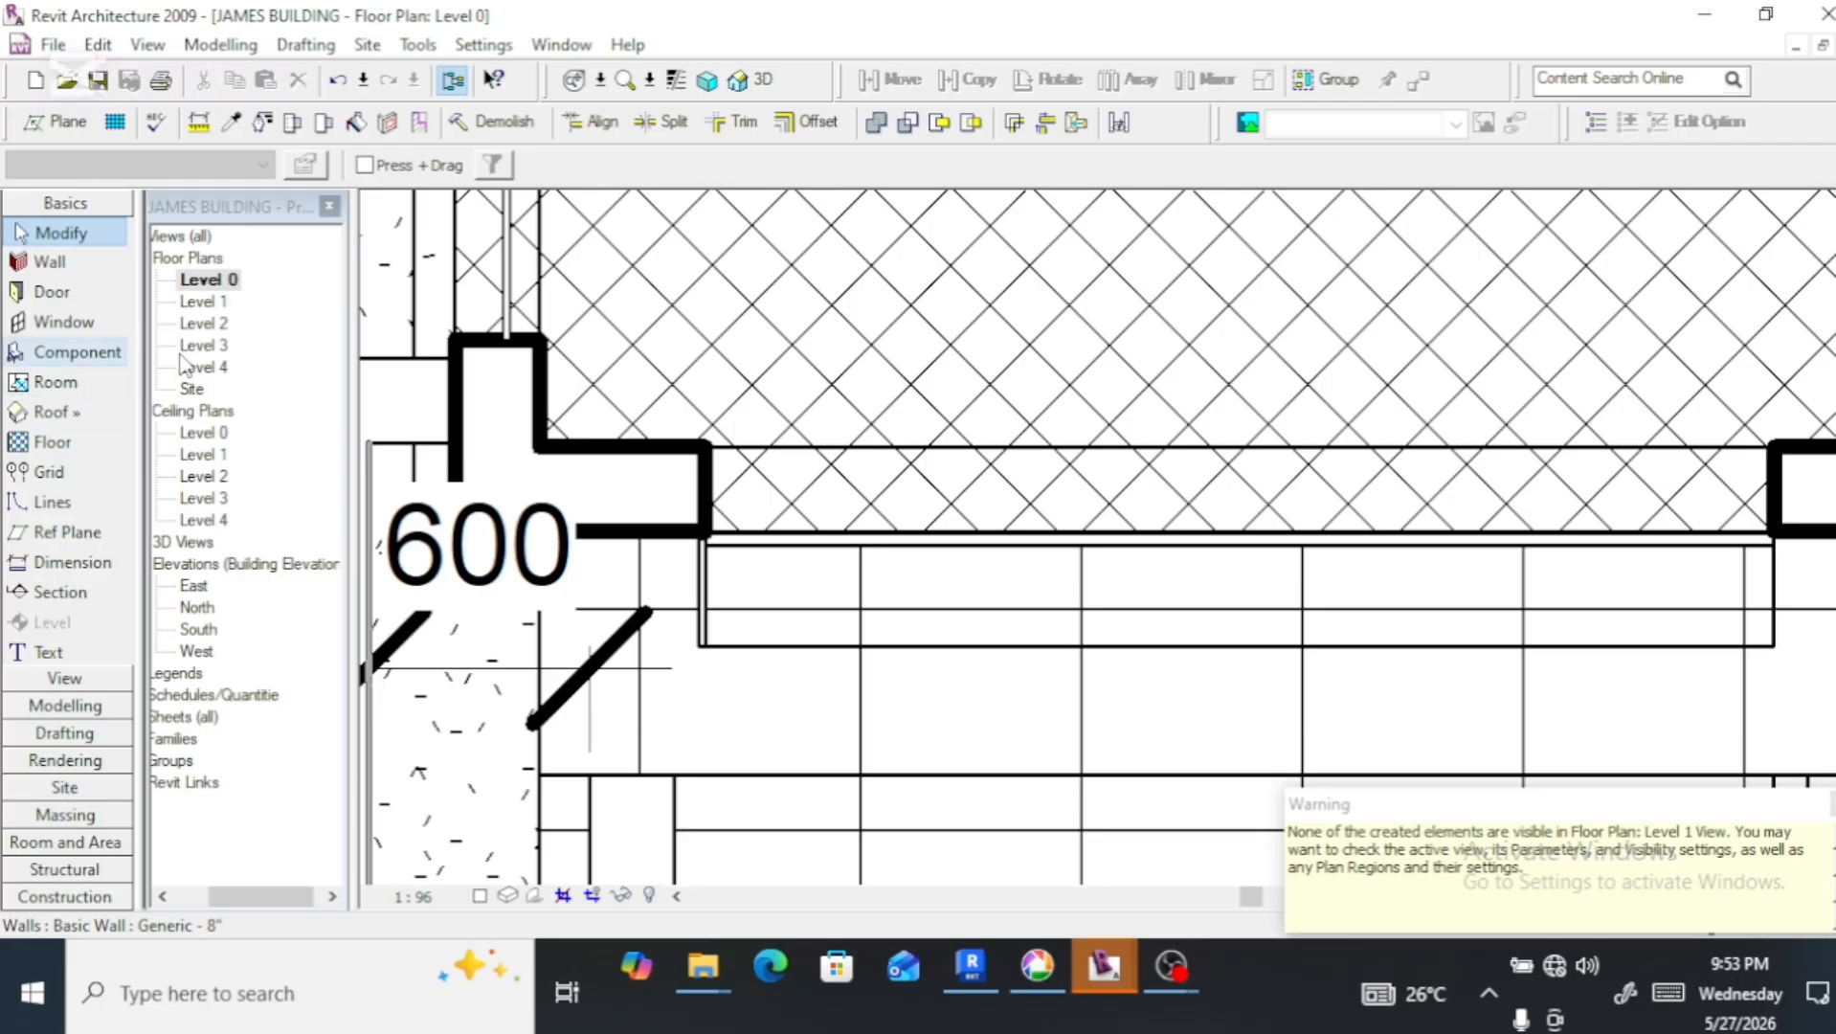
{"action": "left_click", "coordinate": [53, 262]}
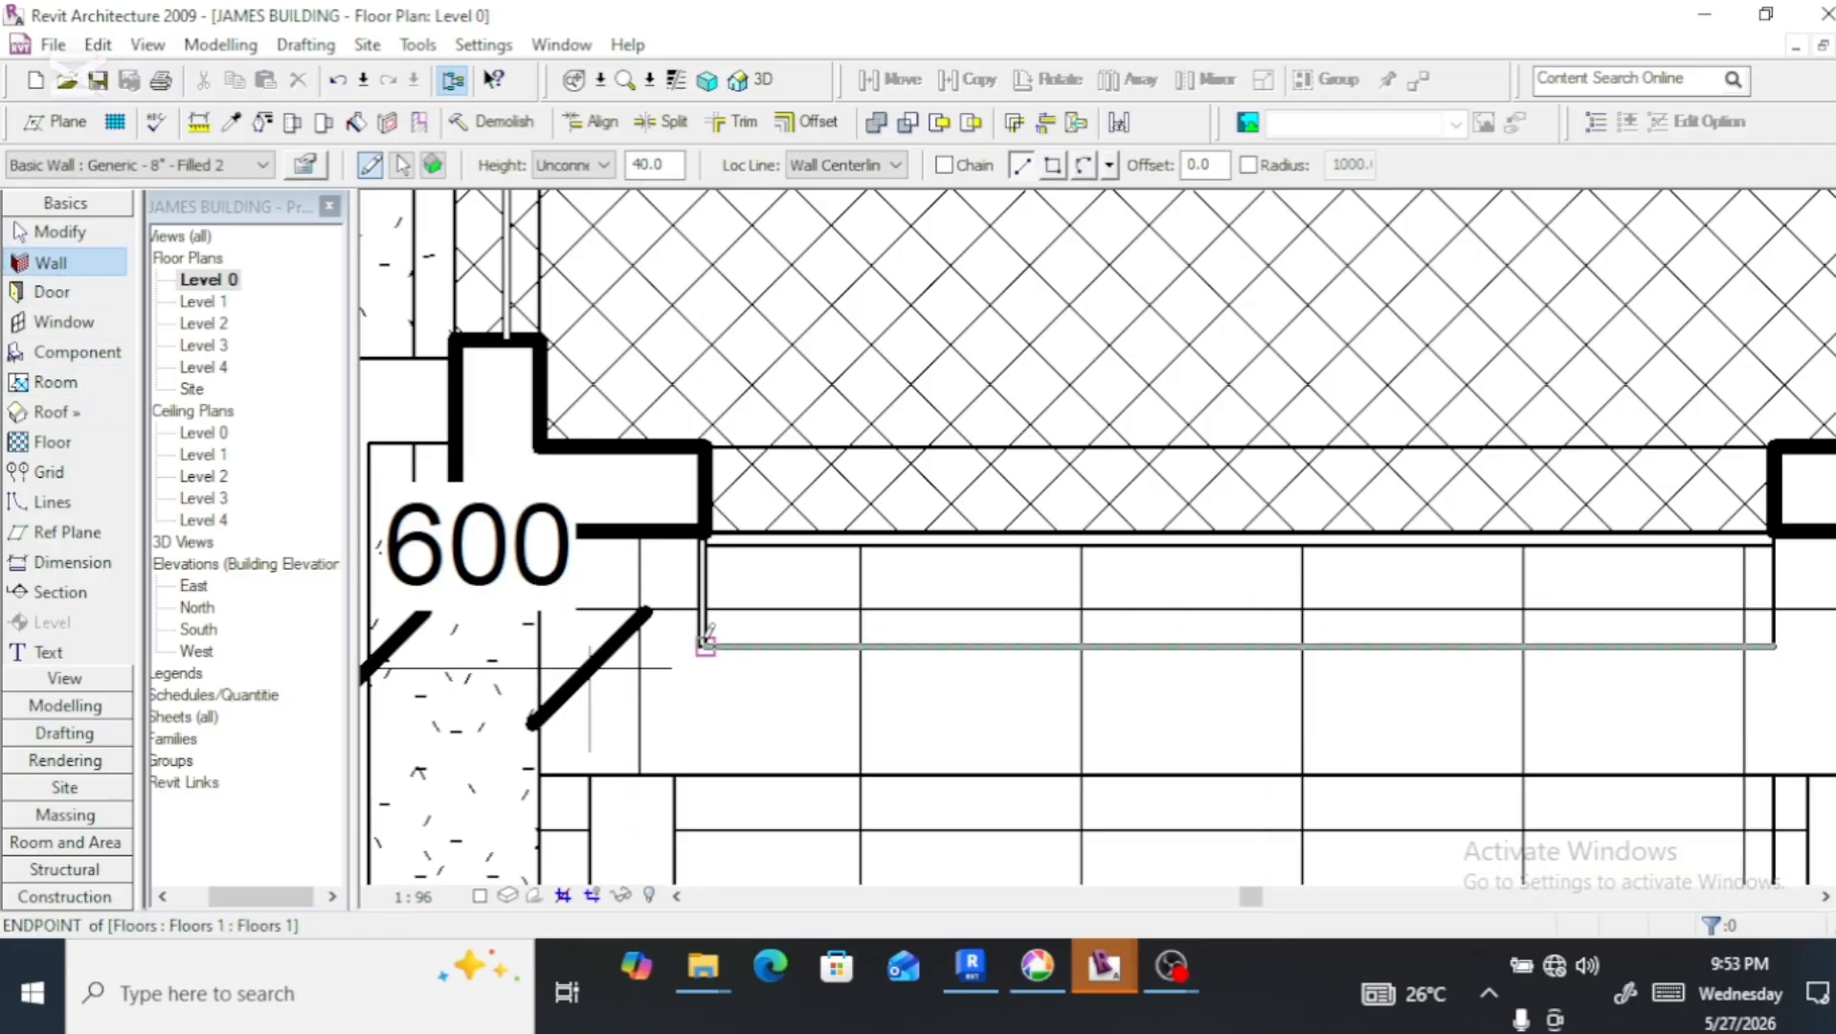
{"action": "left_click", "coordinate": [705, 643]}
{"action": "left_click", "coordinate": [705, 526]}
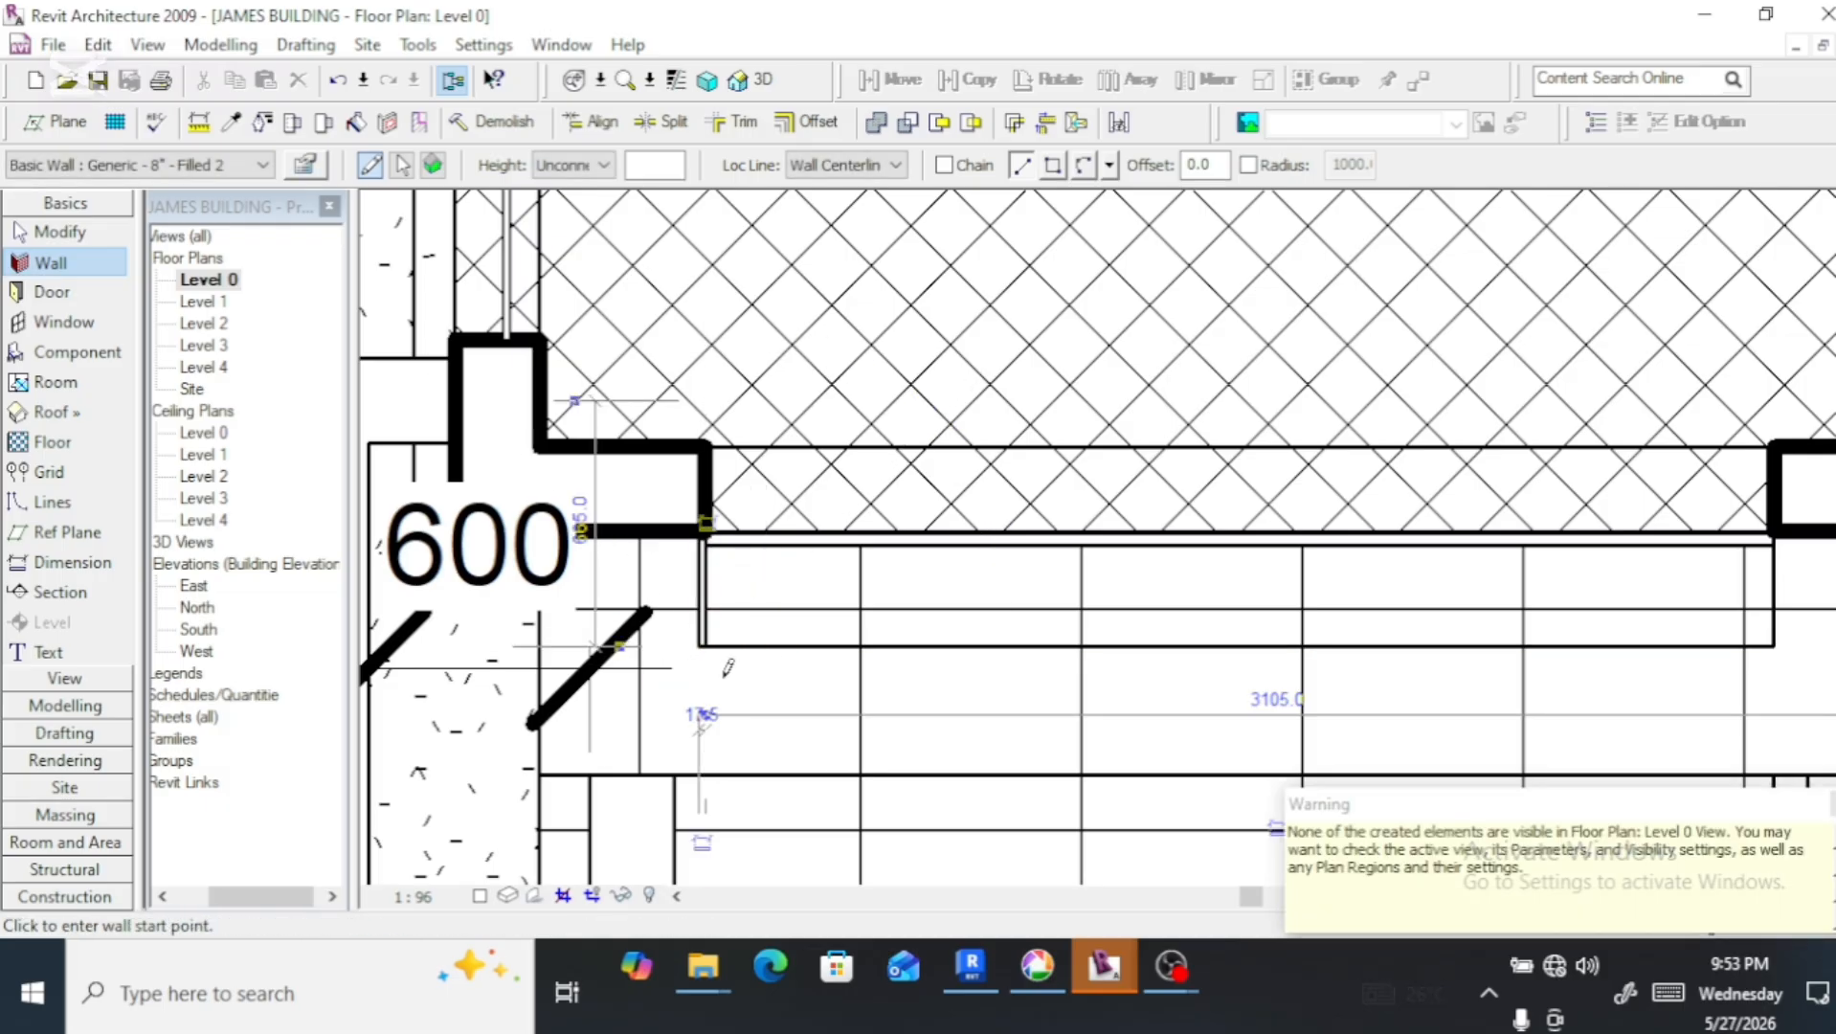
Draw walls along the top step's front edge, about 2900 mm long, and along its right end from the column to the front corner
{"action": "left_click", "coordinate": [702, 640]}
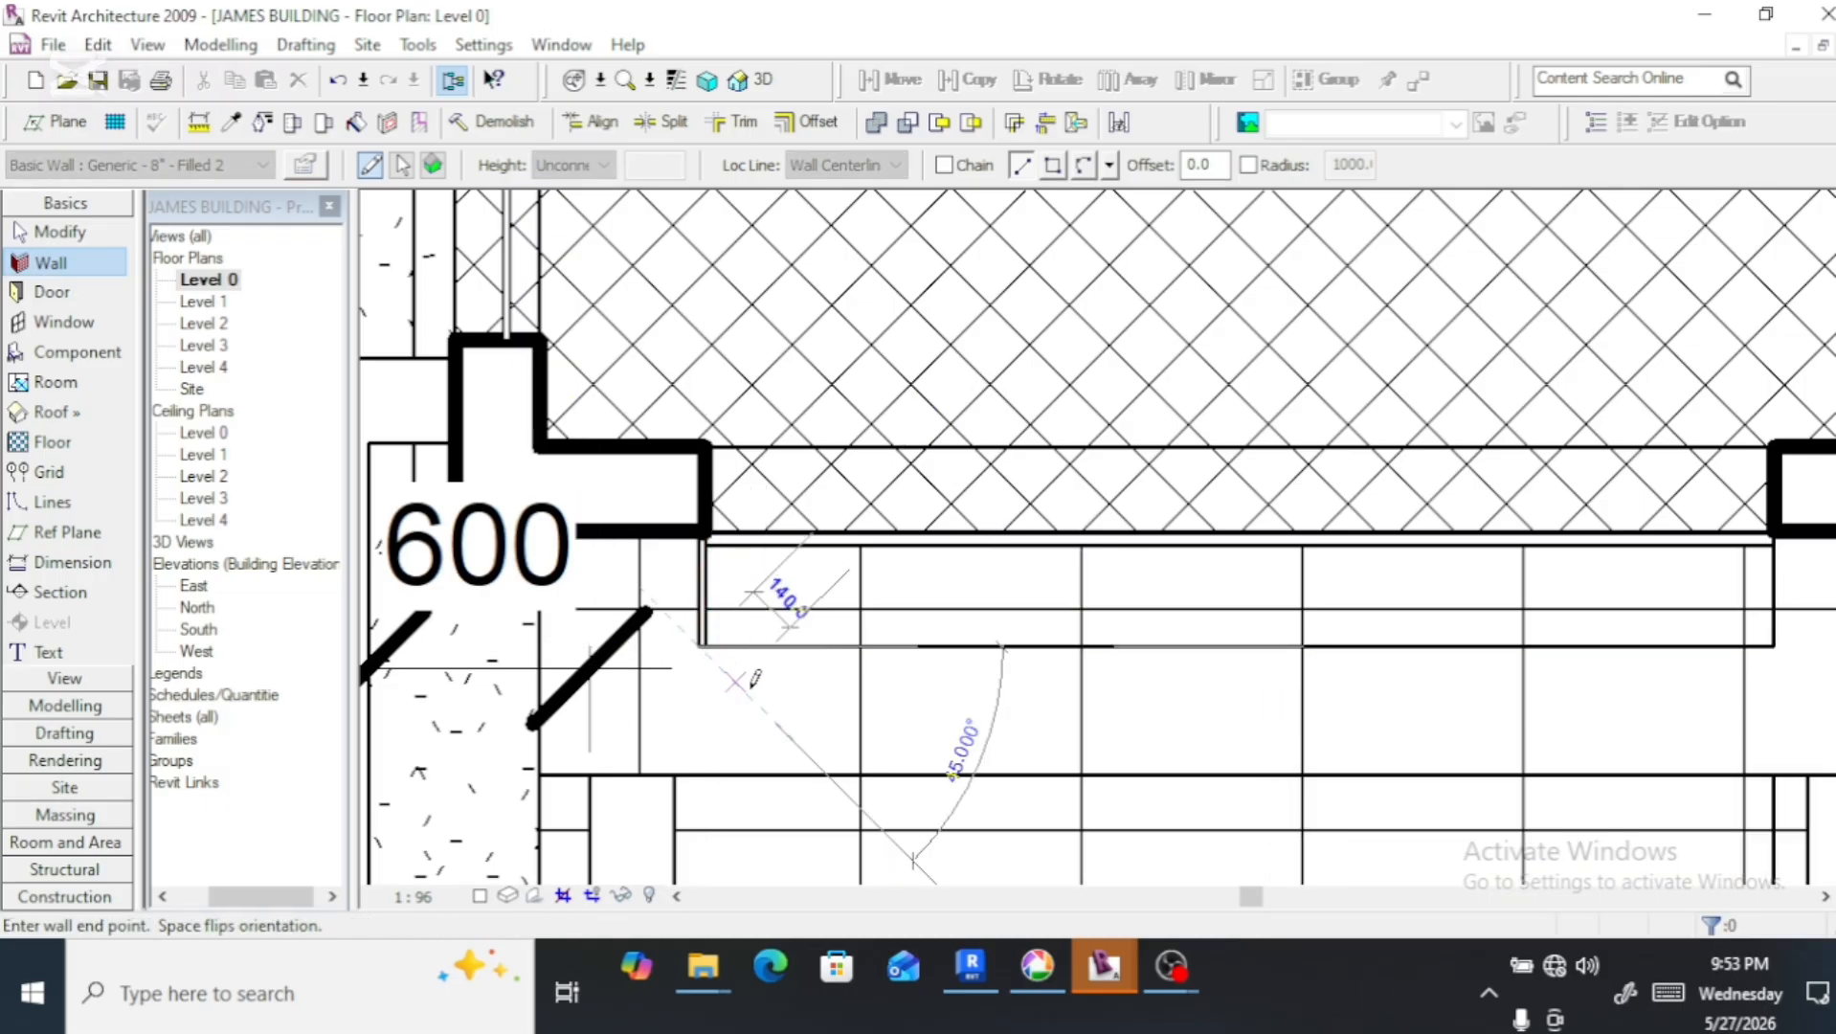
{"action": "scroll", "coordinate": [943, 667], "scroll_direction": "down", "scroll_amount": 2}
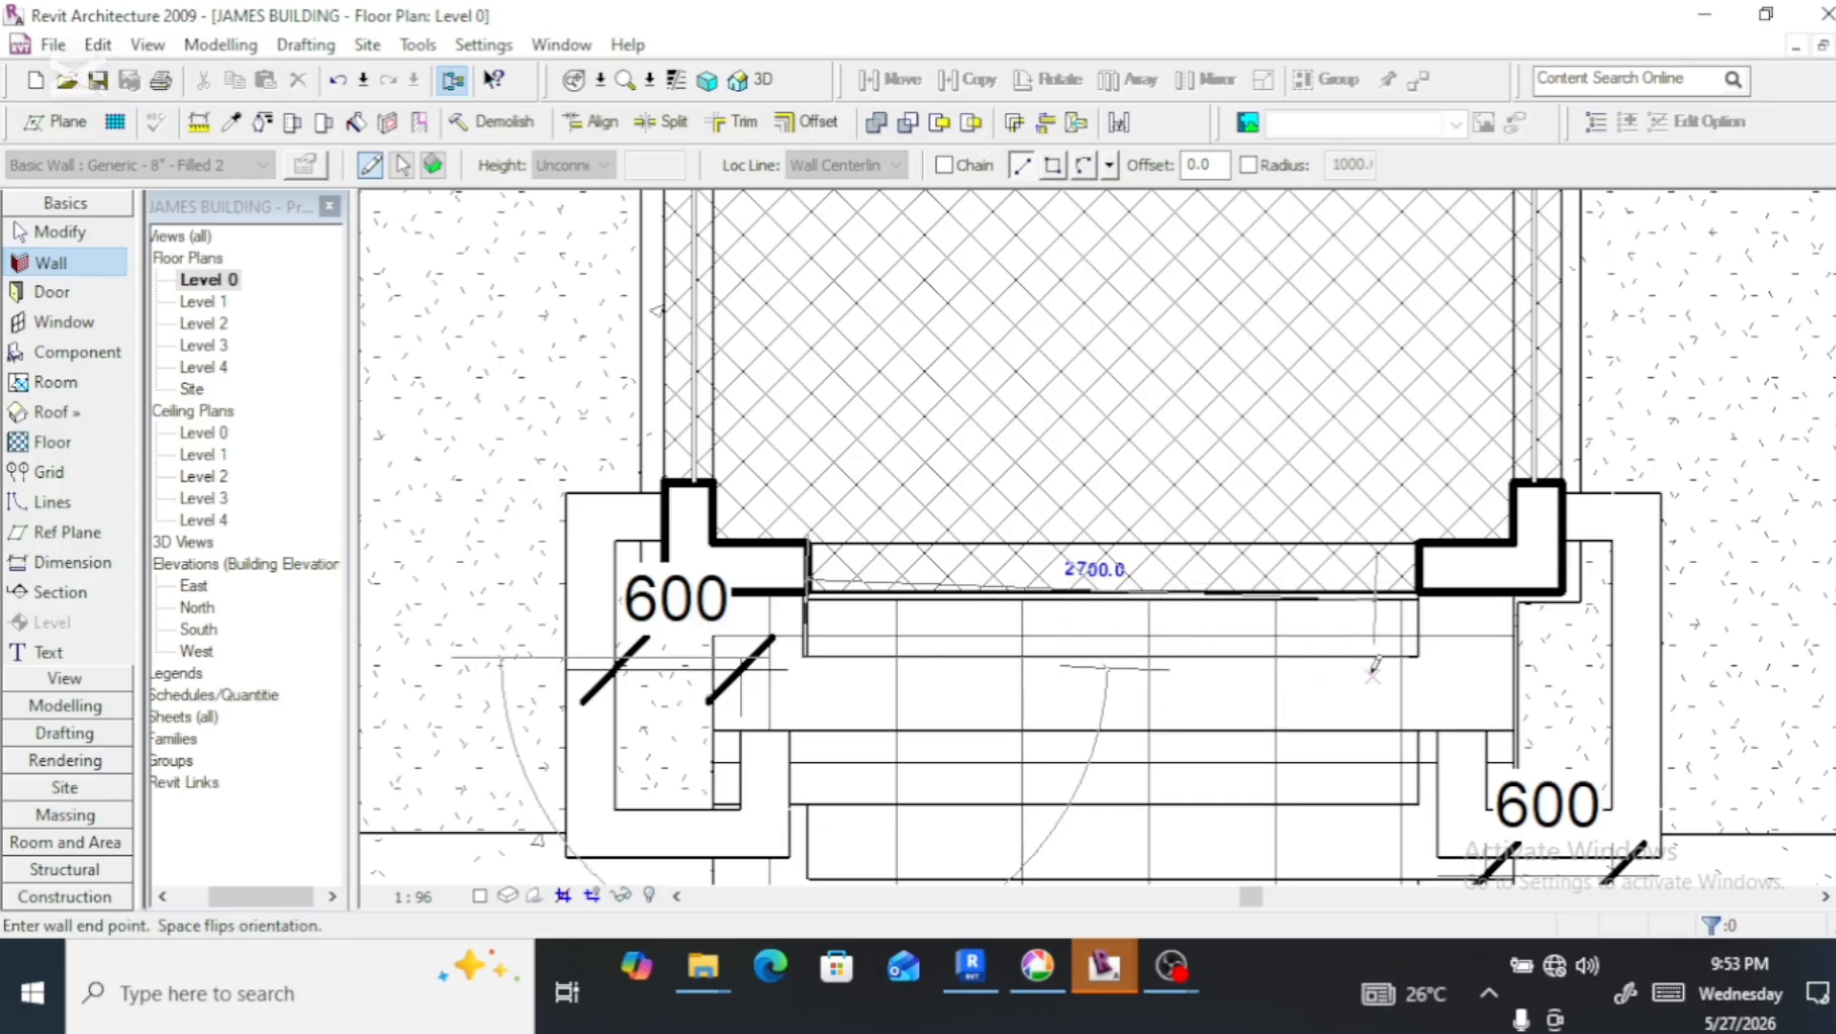
{"action": "left_click", "coordinate": [1418, 656]}
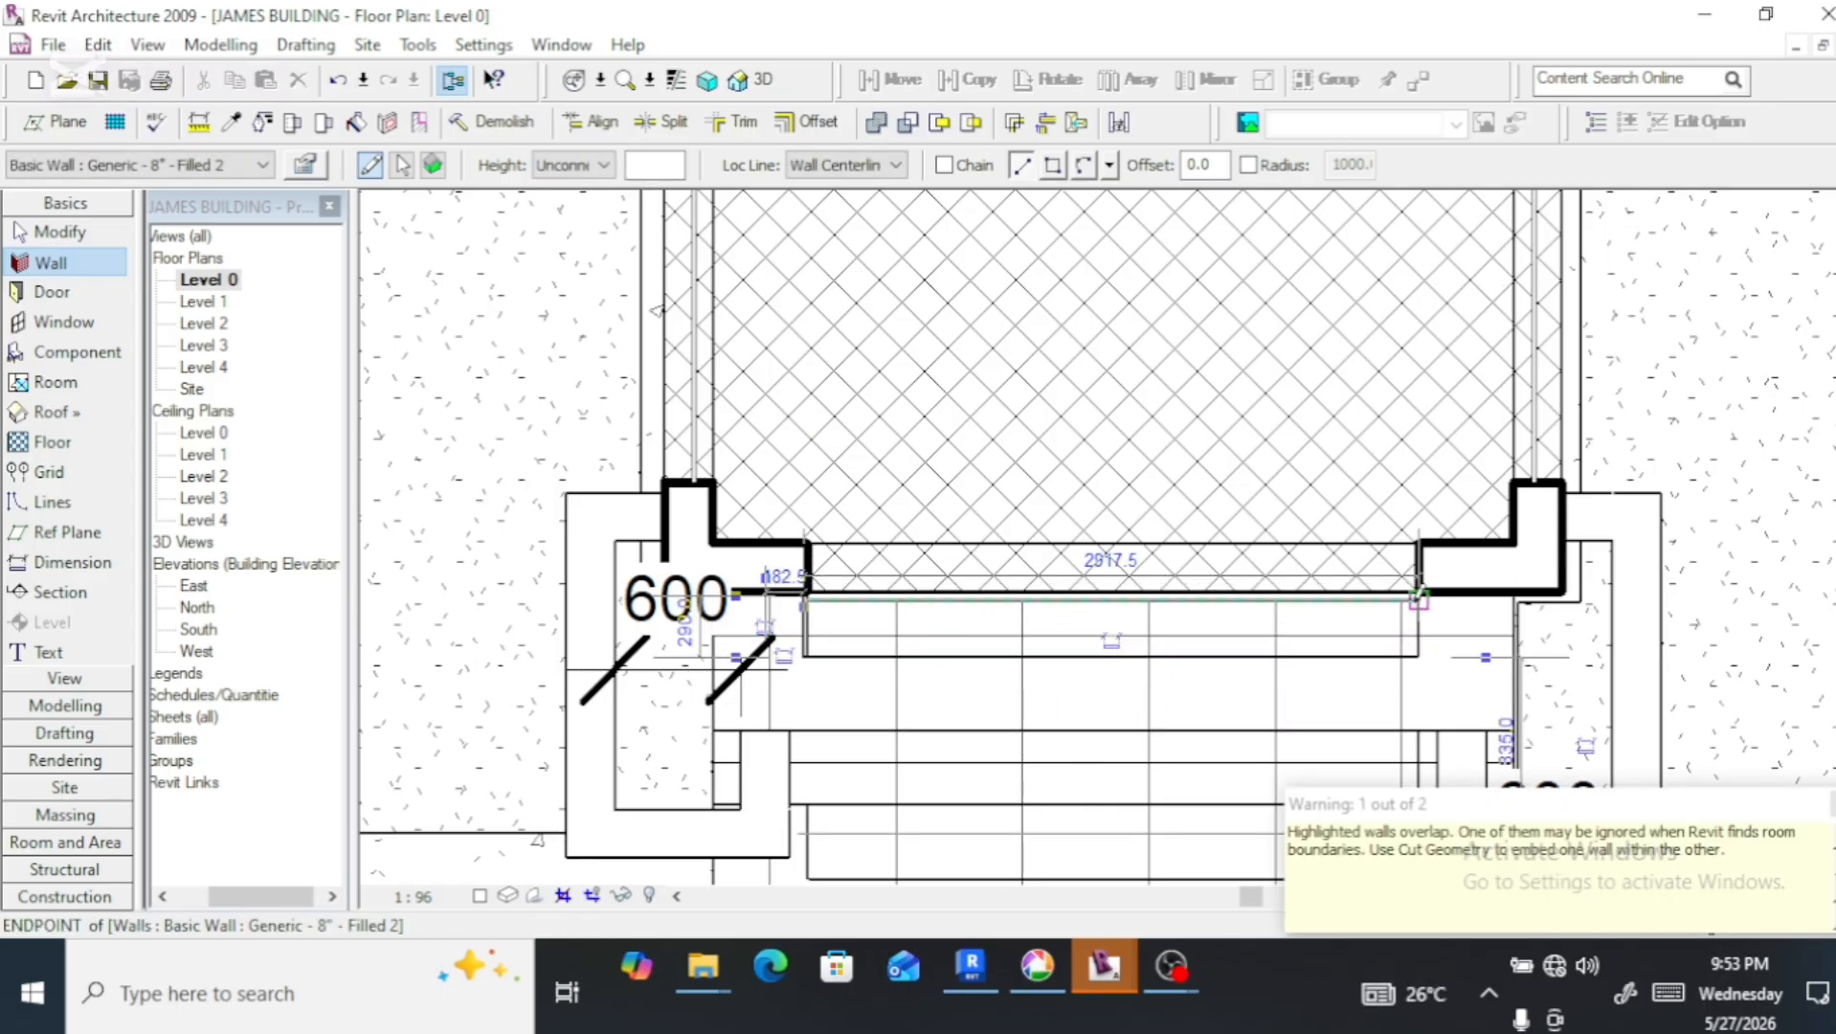
{"action": "left_click", "coordinate": [1418, 598]}
{"action": "left_click", "coordinate": [1417, 655]}
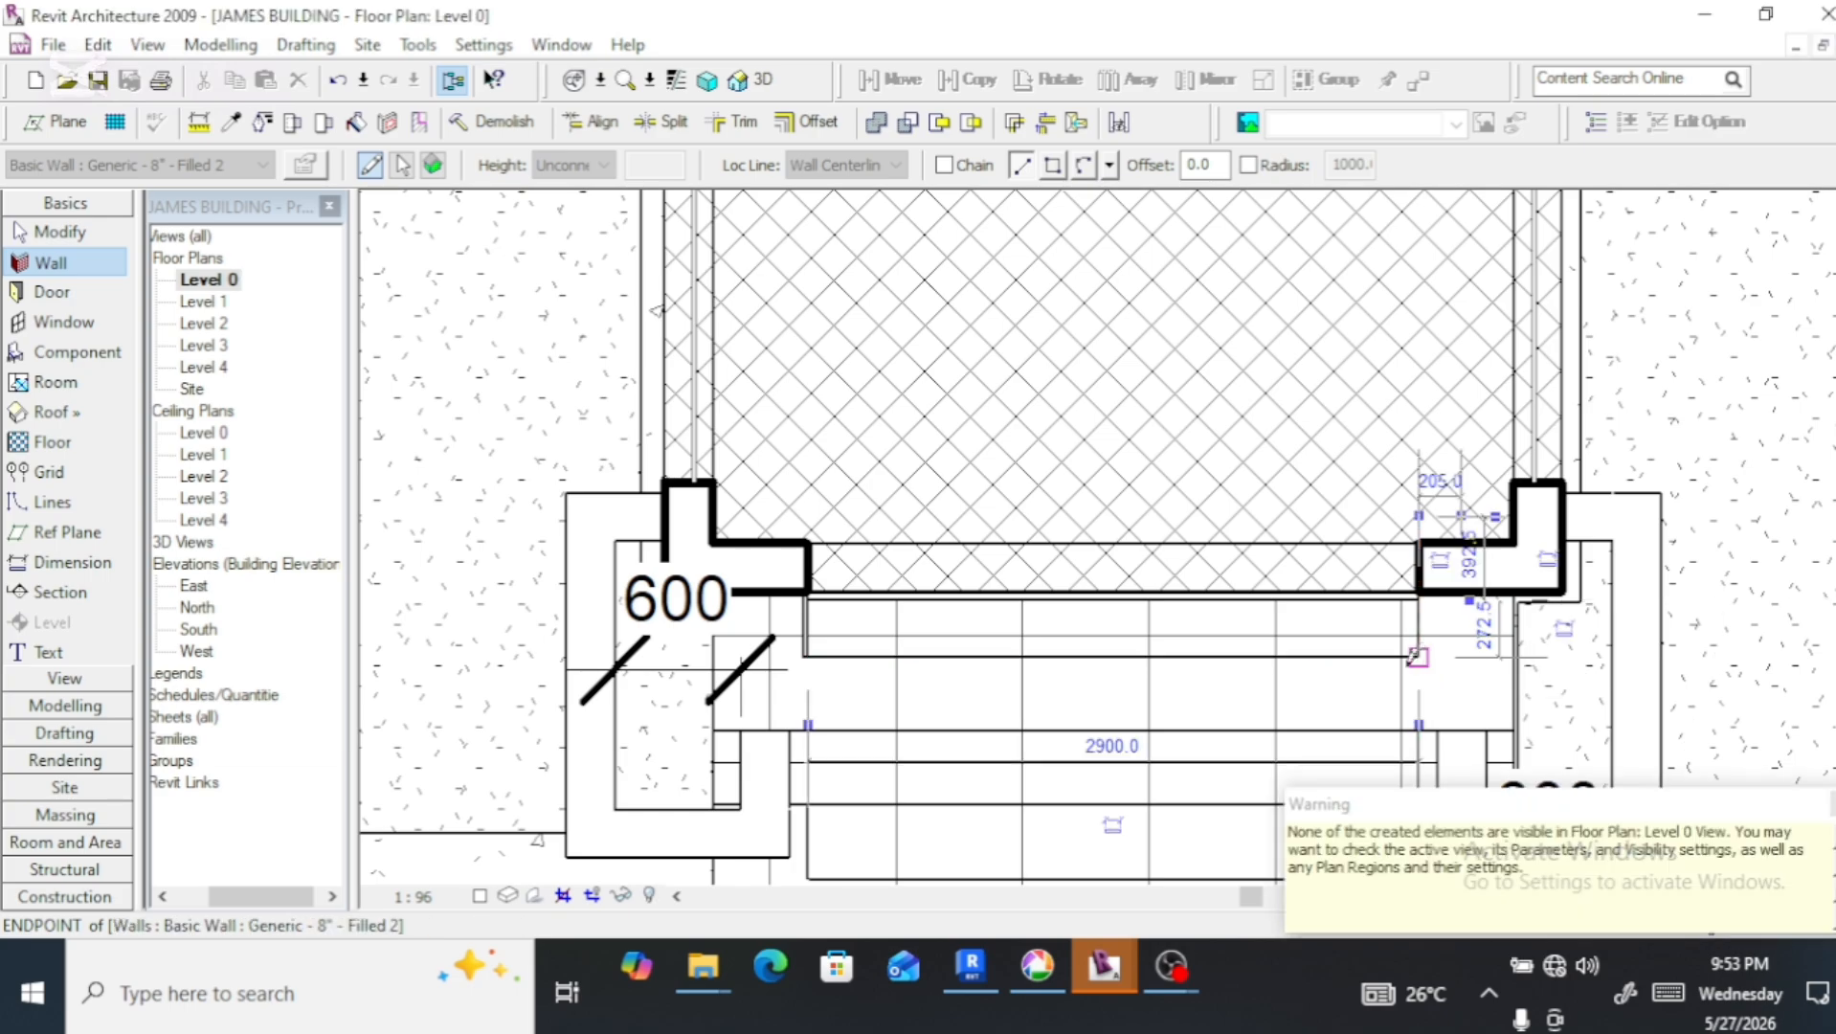
{"action": "scroll", "coordinate": [1415, 656], "scroll_direction": "up", "scroll_amount": 4}
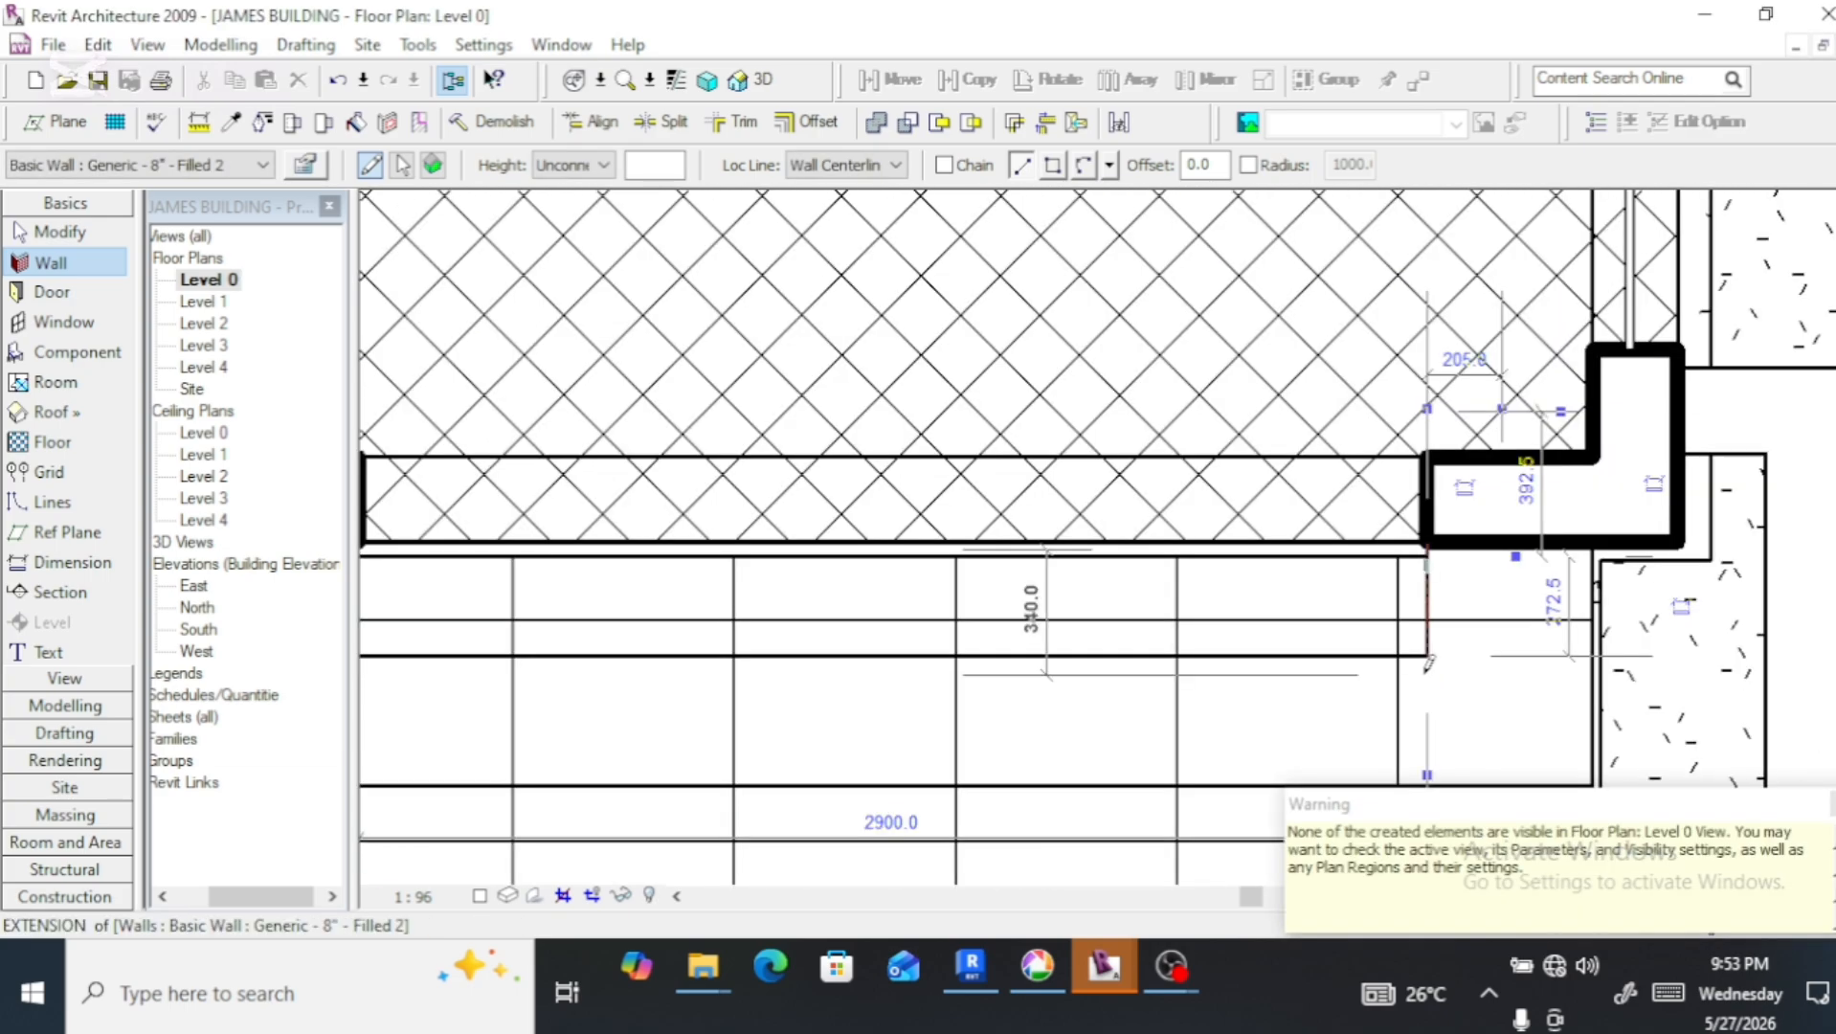
Draw a wall about 2918 mm long along the top step's front edge, from the front corner of its left-end wall to the right front corner
{"action": "scroll", "coordinate": [1428, 661], "scroll_direction": "down", "scroll_amount": 4}
{"action": "scroll", "coordinate": [836, 633], "scroll_direction": "up", "scroll_amount": 6}
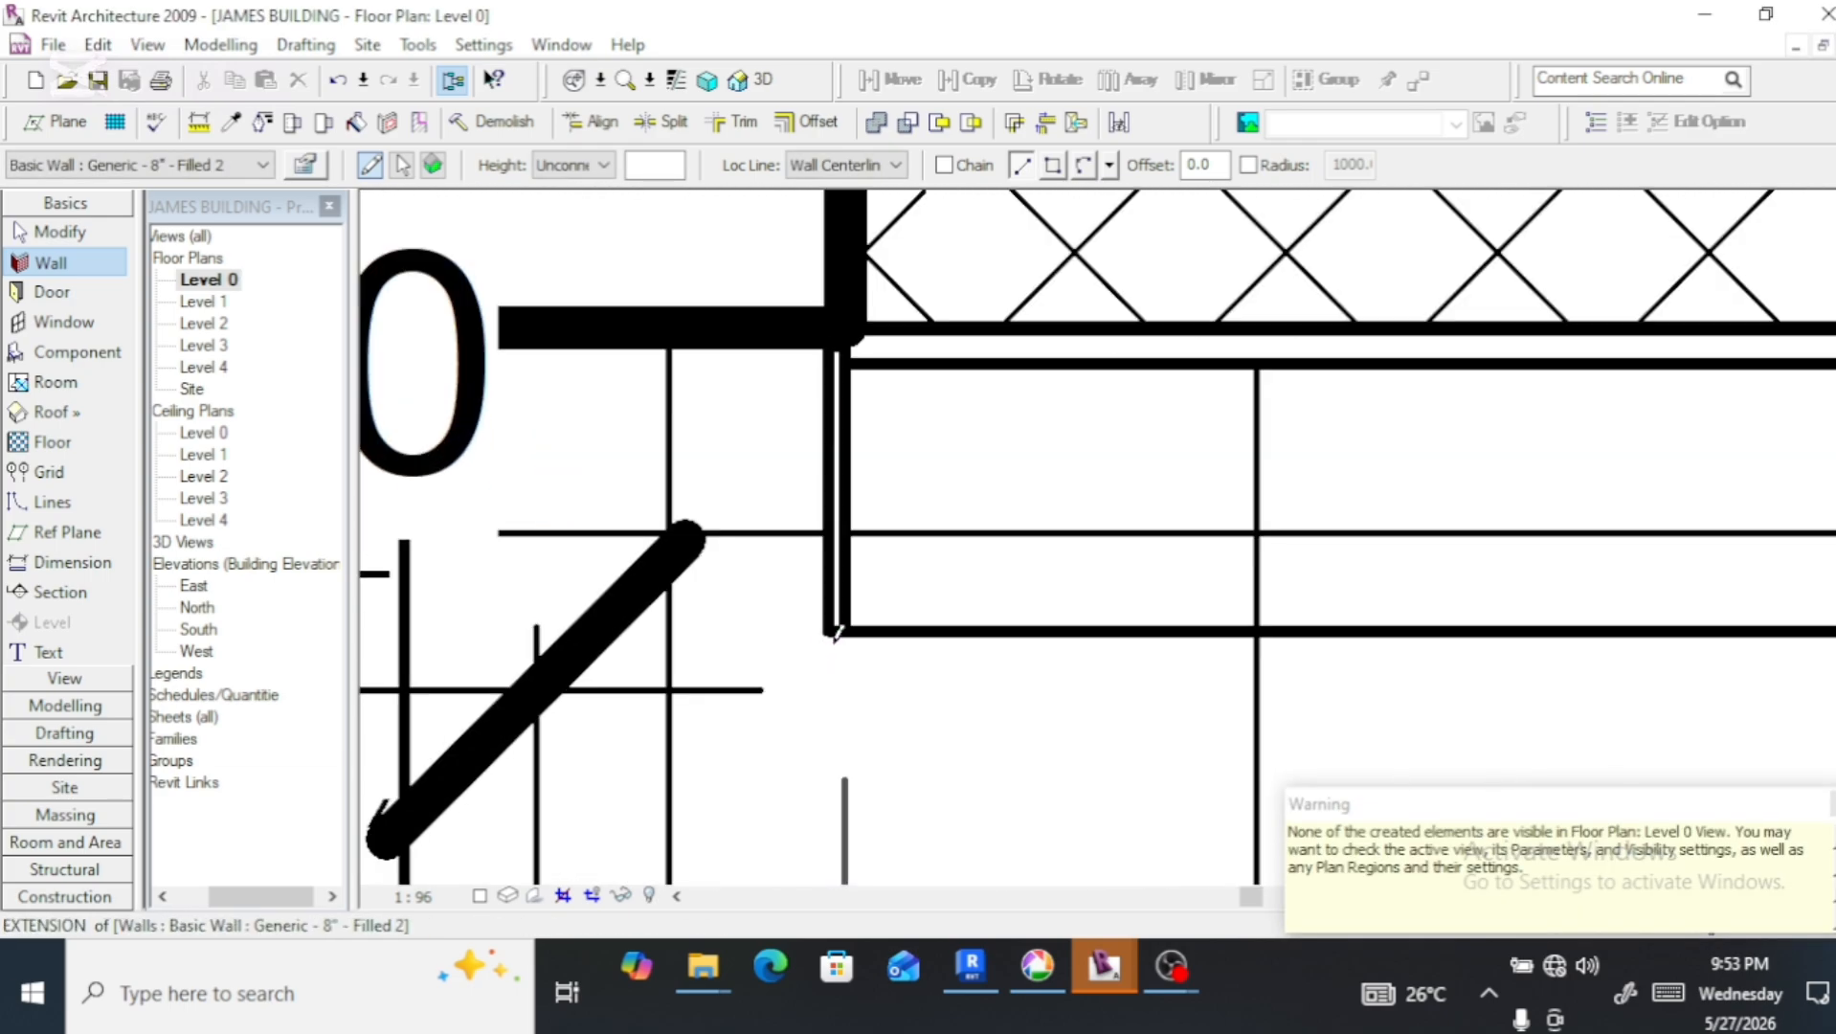
{"action": "left_click", "coordinate": [832, 632]}
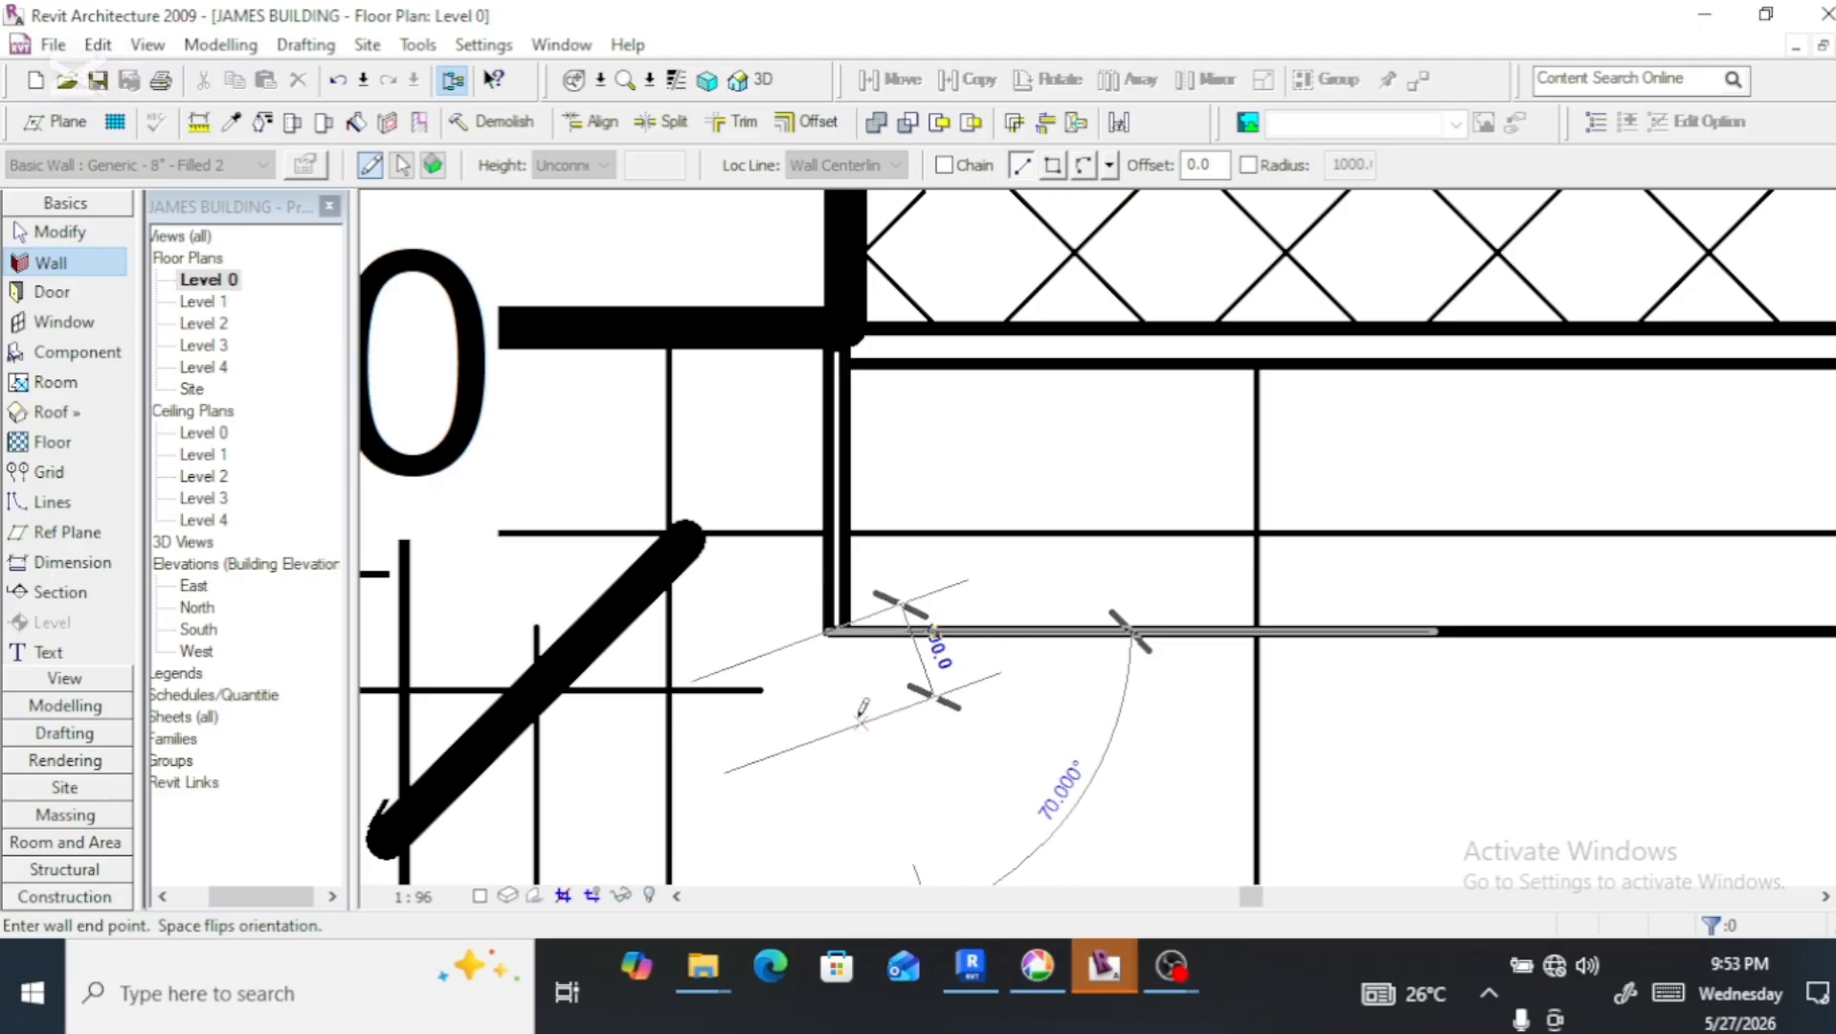
{"action": "scroll", "coordinate": [862, 684], "scroll_direction": "down", "scroll_amount": 3}
{"action": "scroll", "coordinate": [1244, 742], "scroll_direction": "down", "scroll_amount": 2}
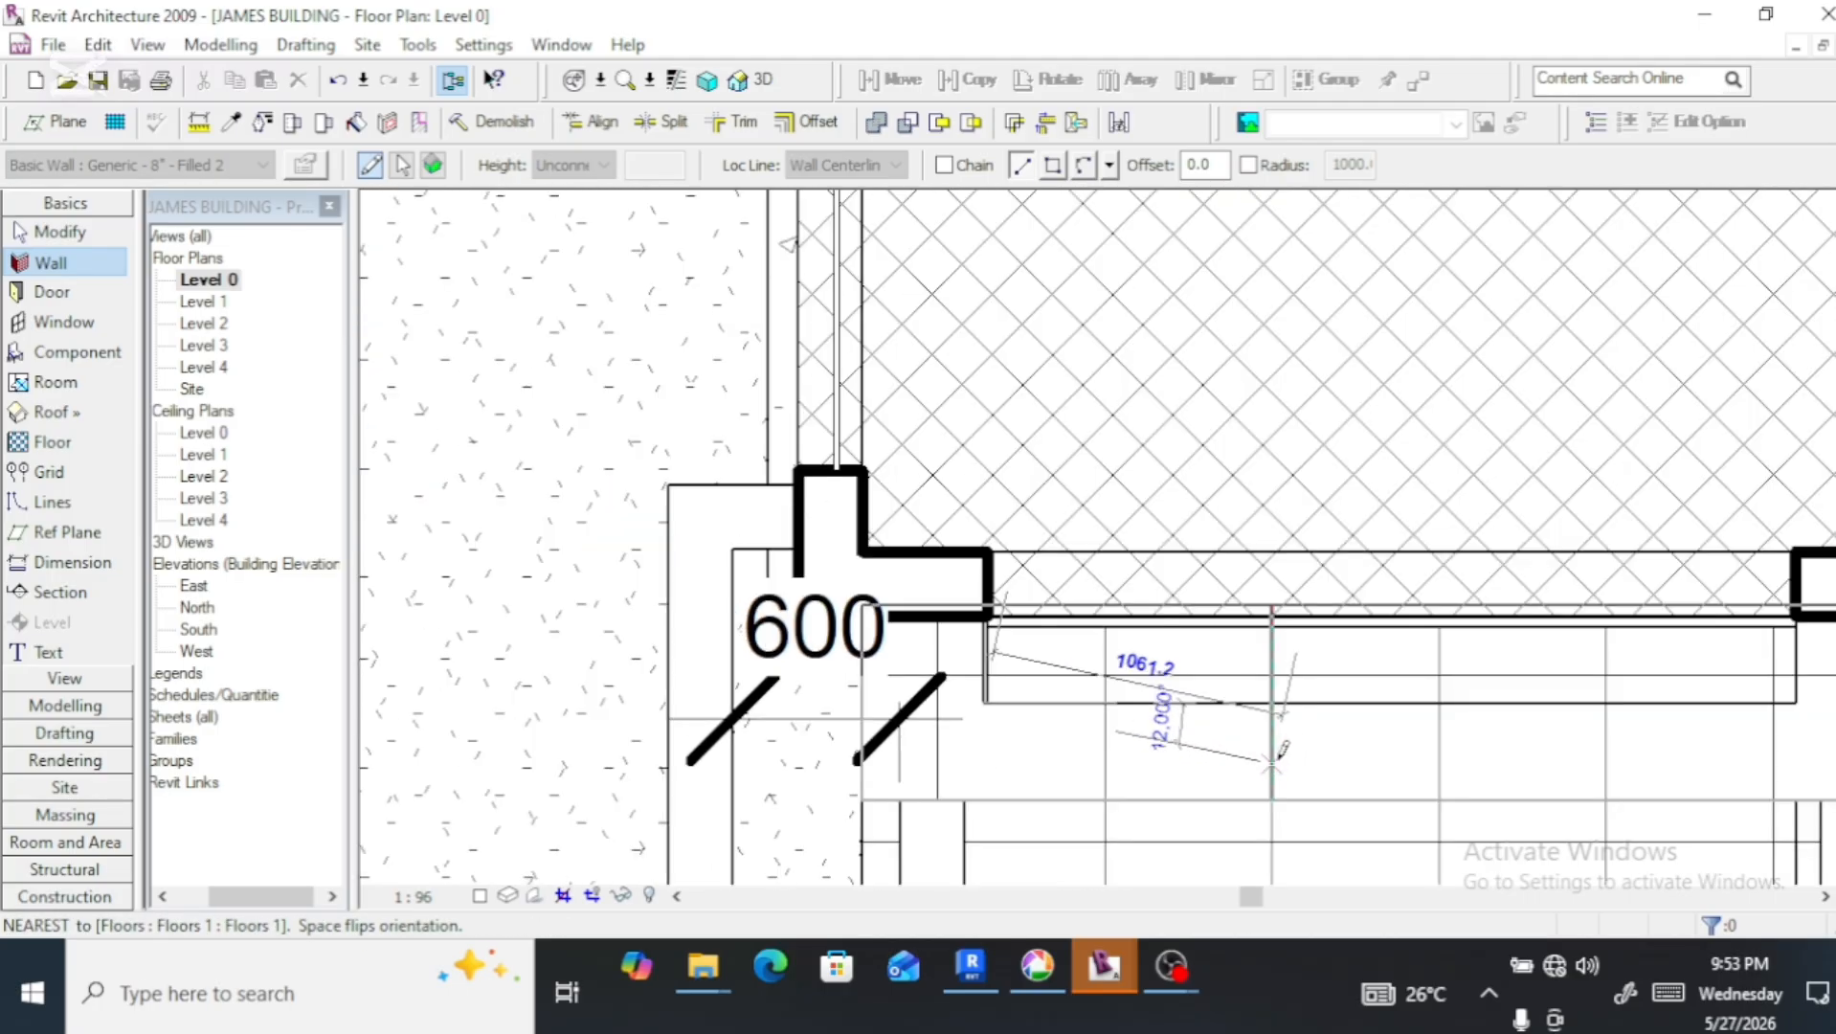
{"action": "scroll", "coordinate": [1281, 752], "scroll_direction": "down", "scroll_amount": 1}
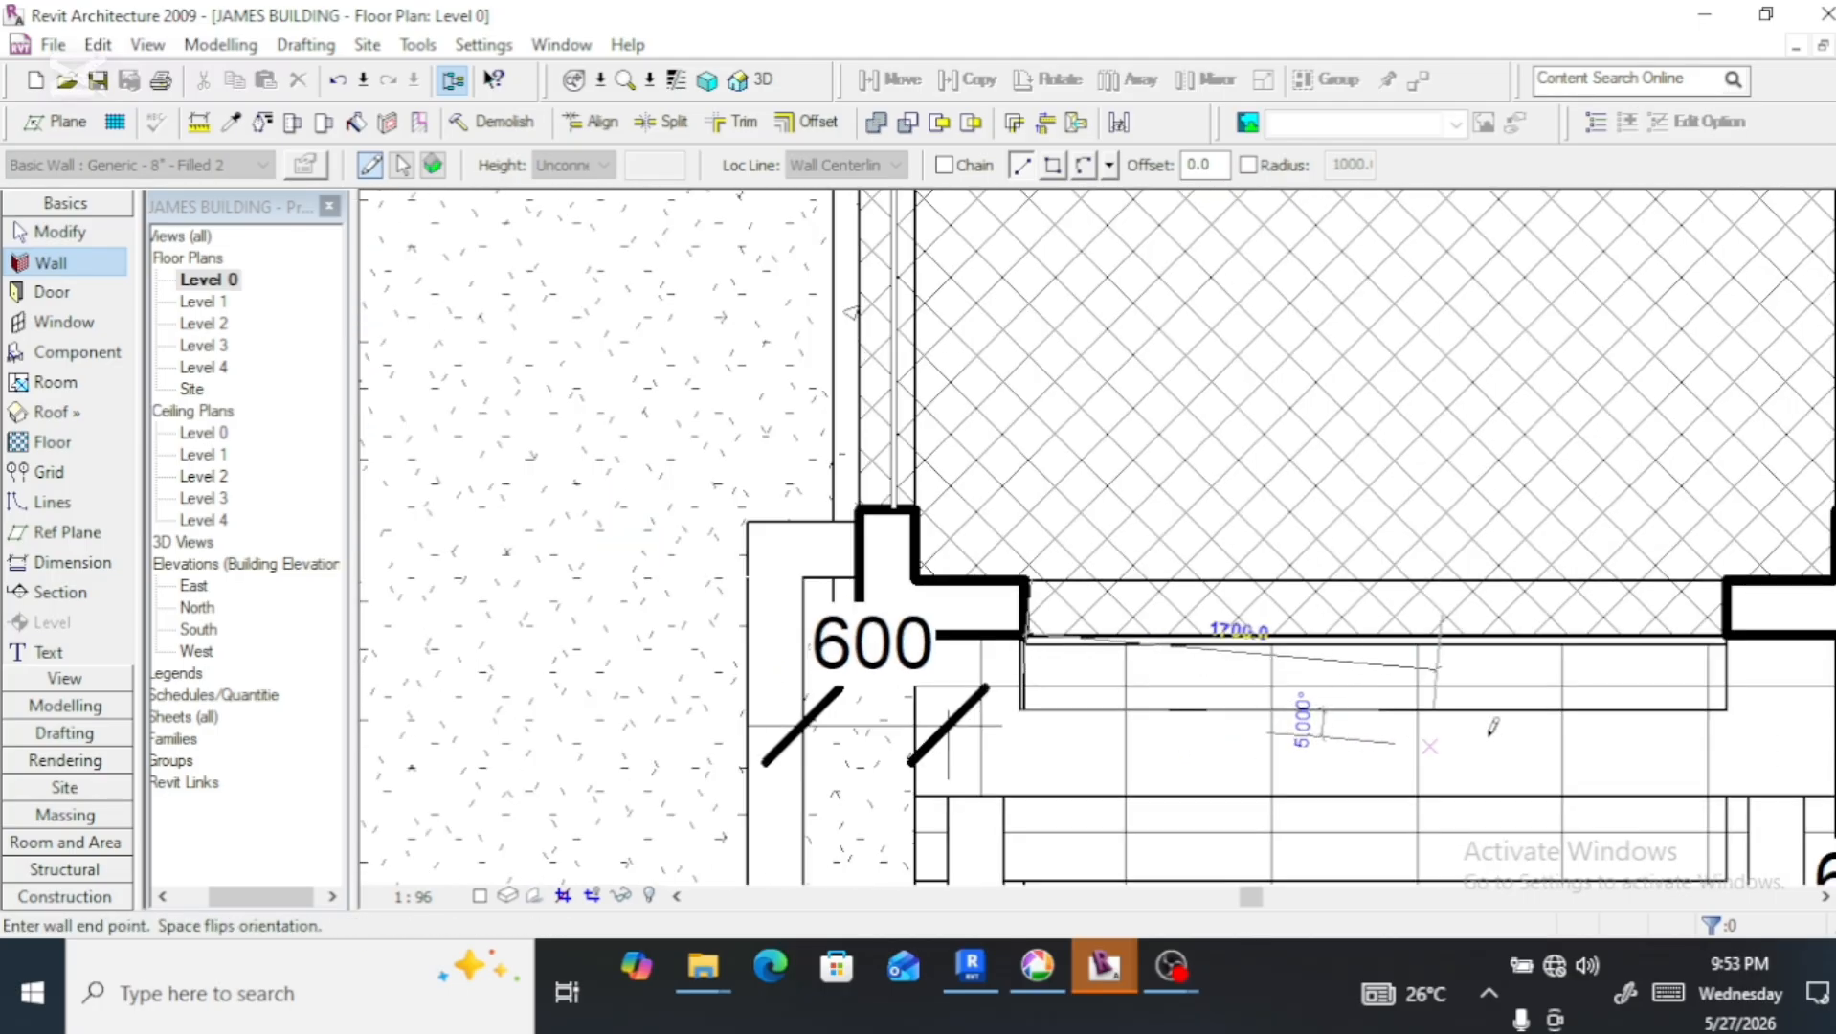
{"action": "left_click", "coordinate": [1727, 710]}
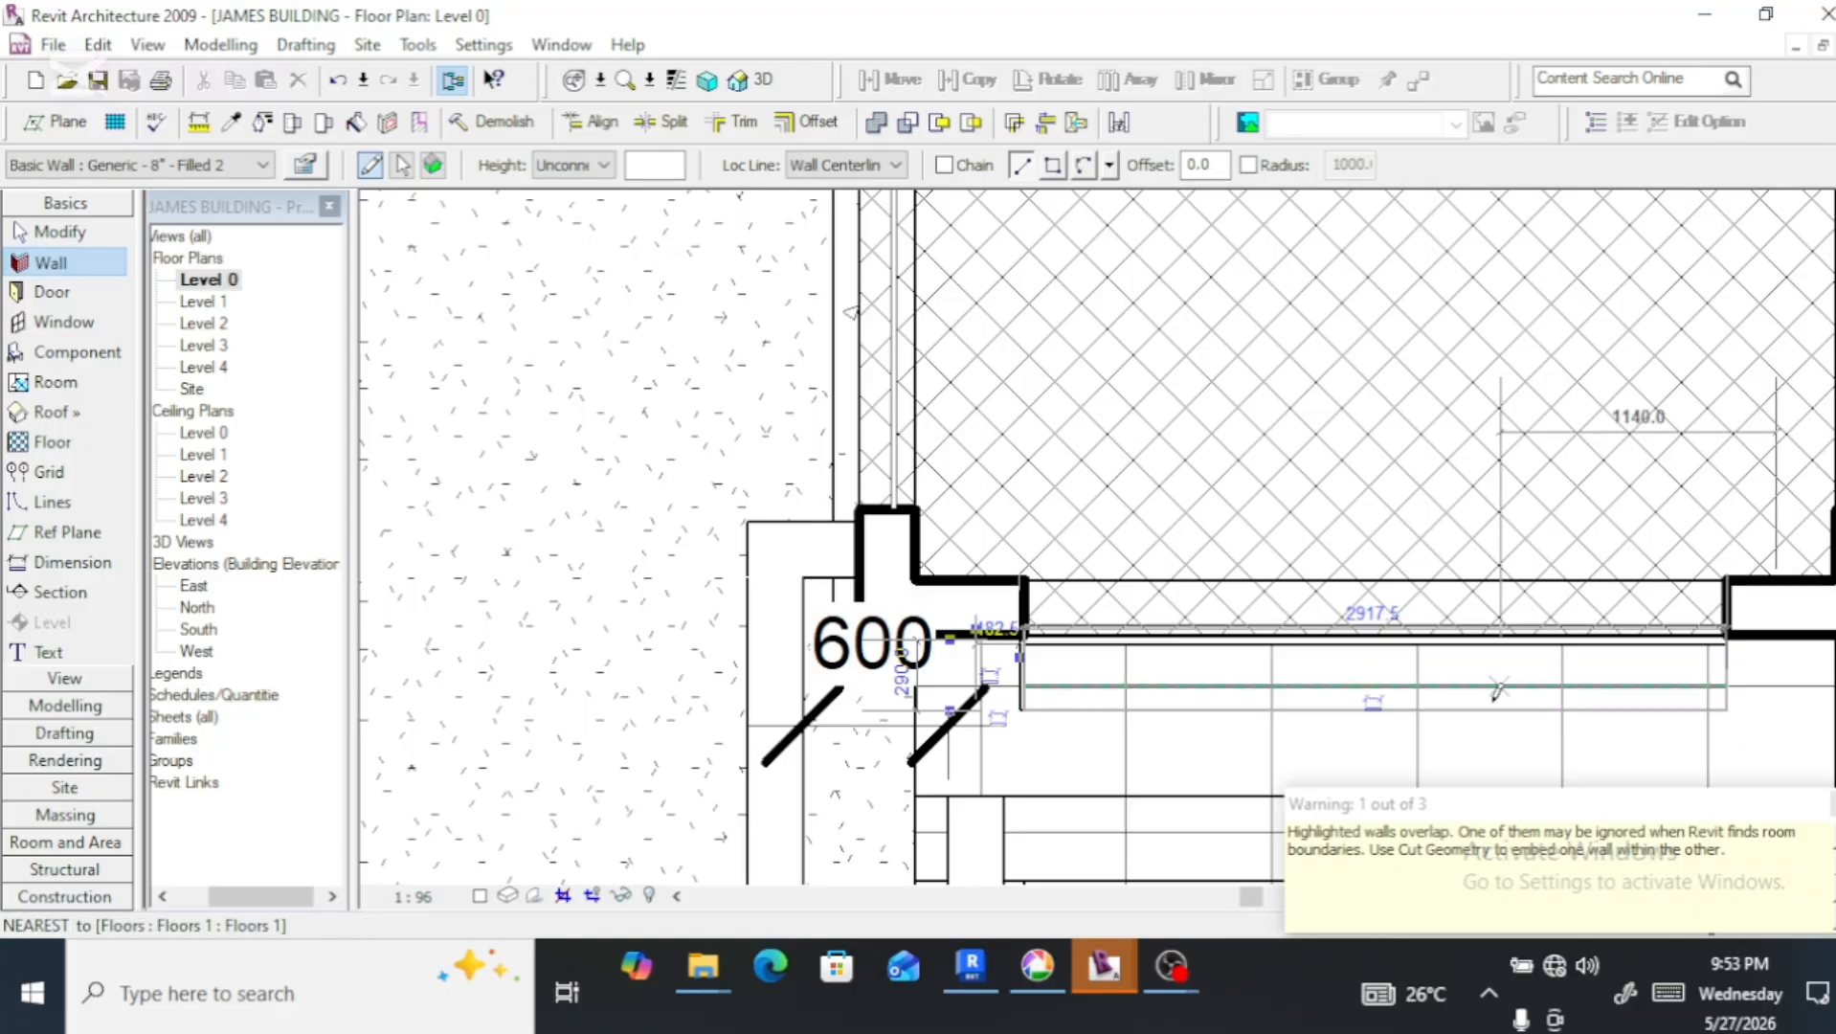
Examine the walls edging the top step in the 3D view
{"action": "scroll", "coordinate": [1160, 758], "scroll_direction": "up", "scroll_amount": 2}
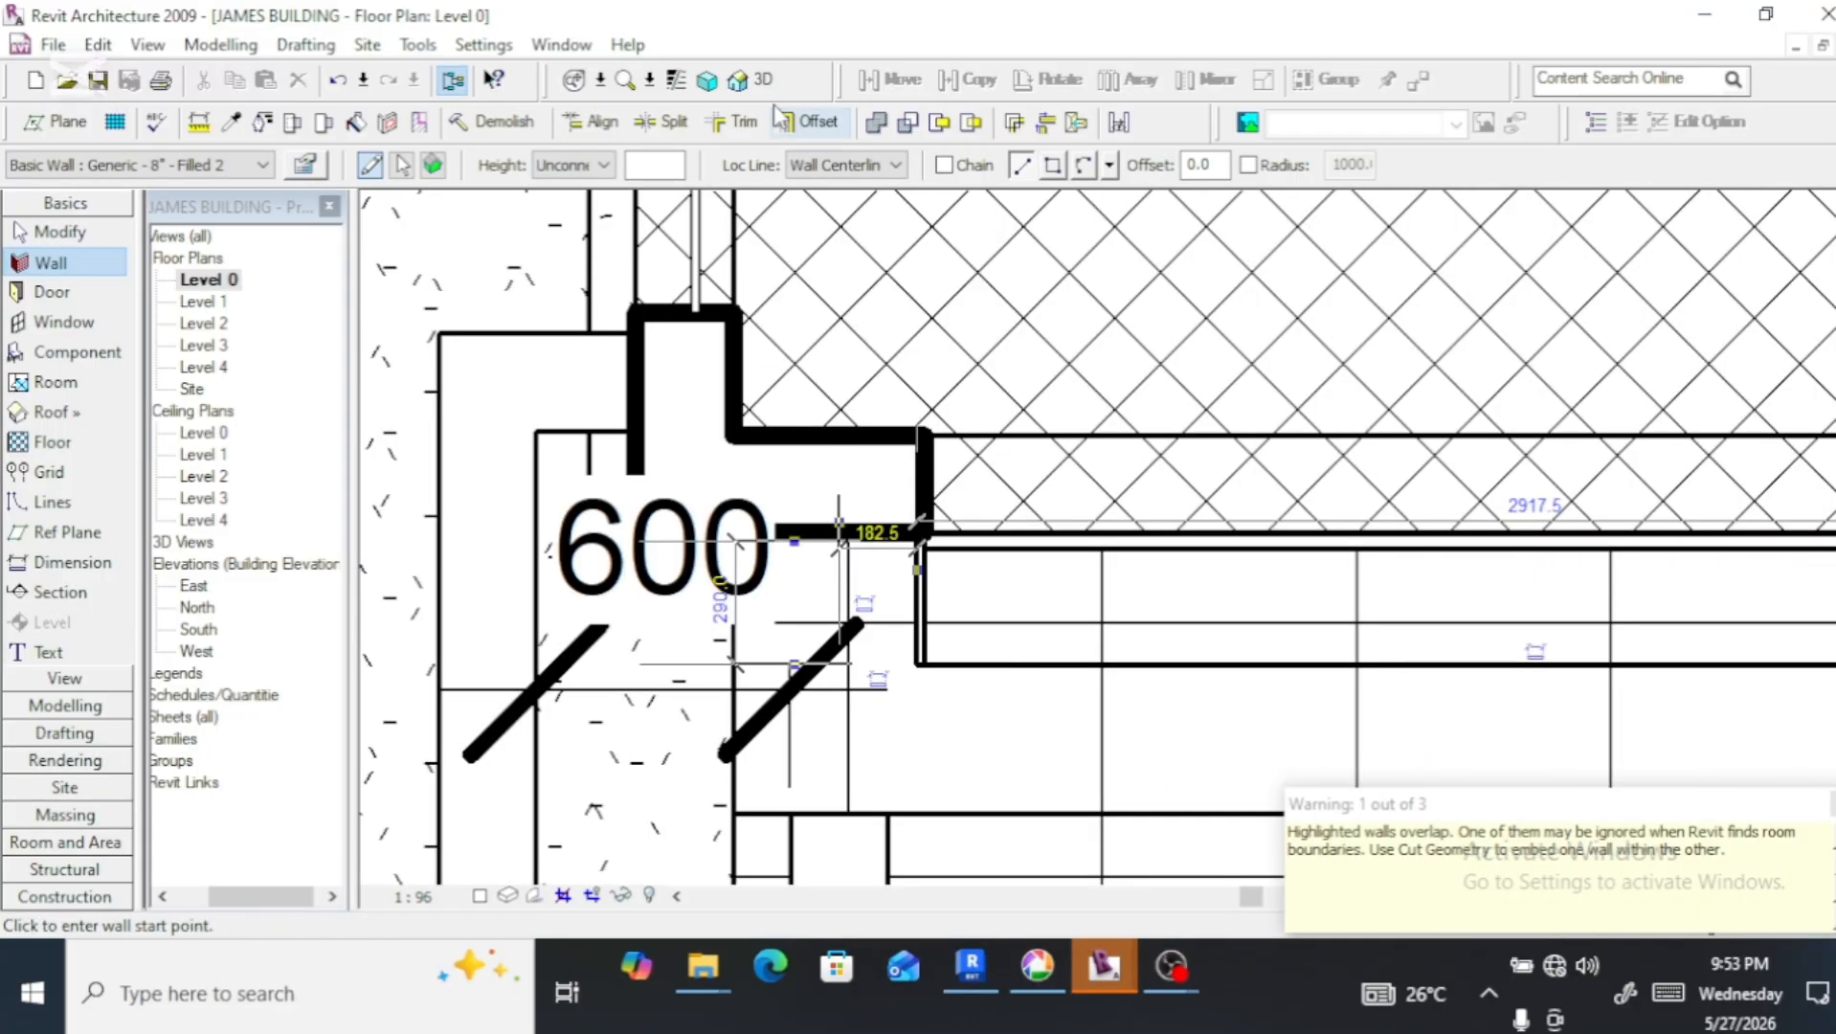
{"action": "left_click", "coordinate": [756, 78]}
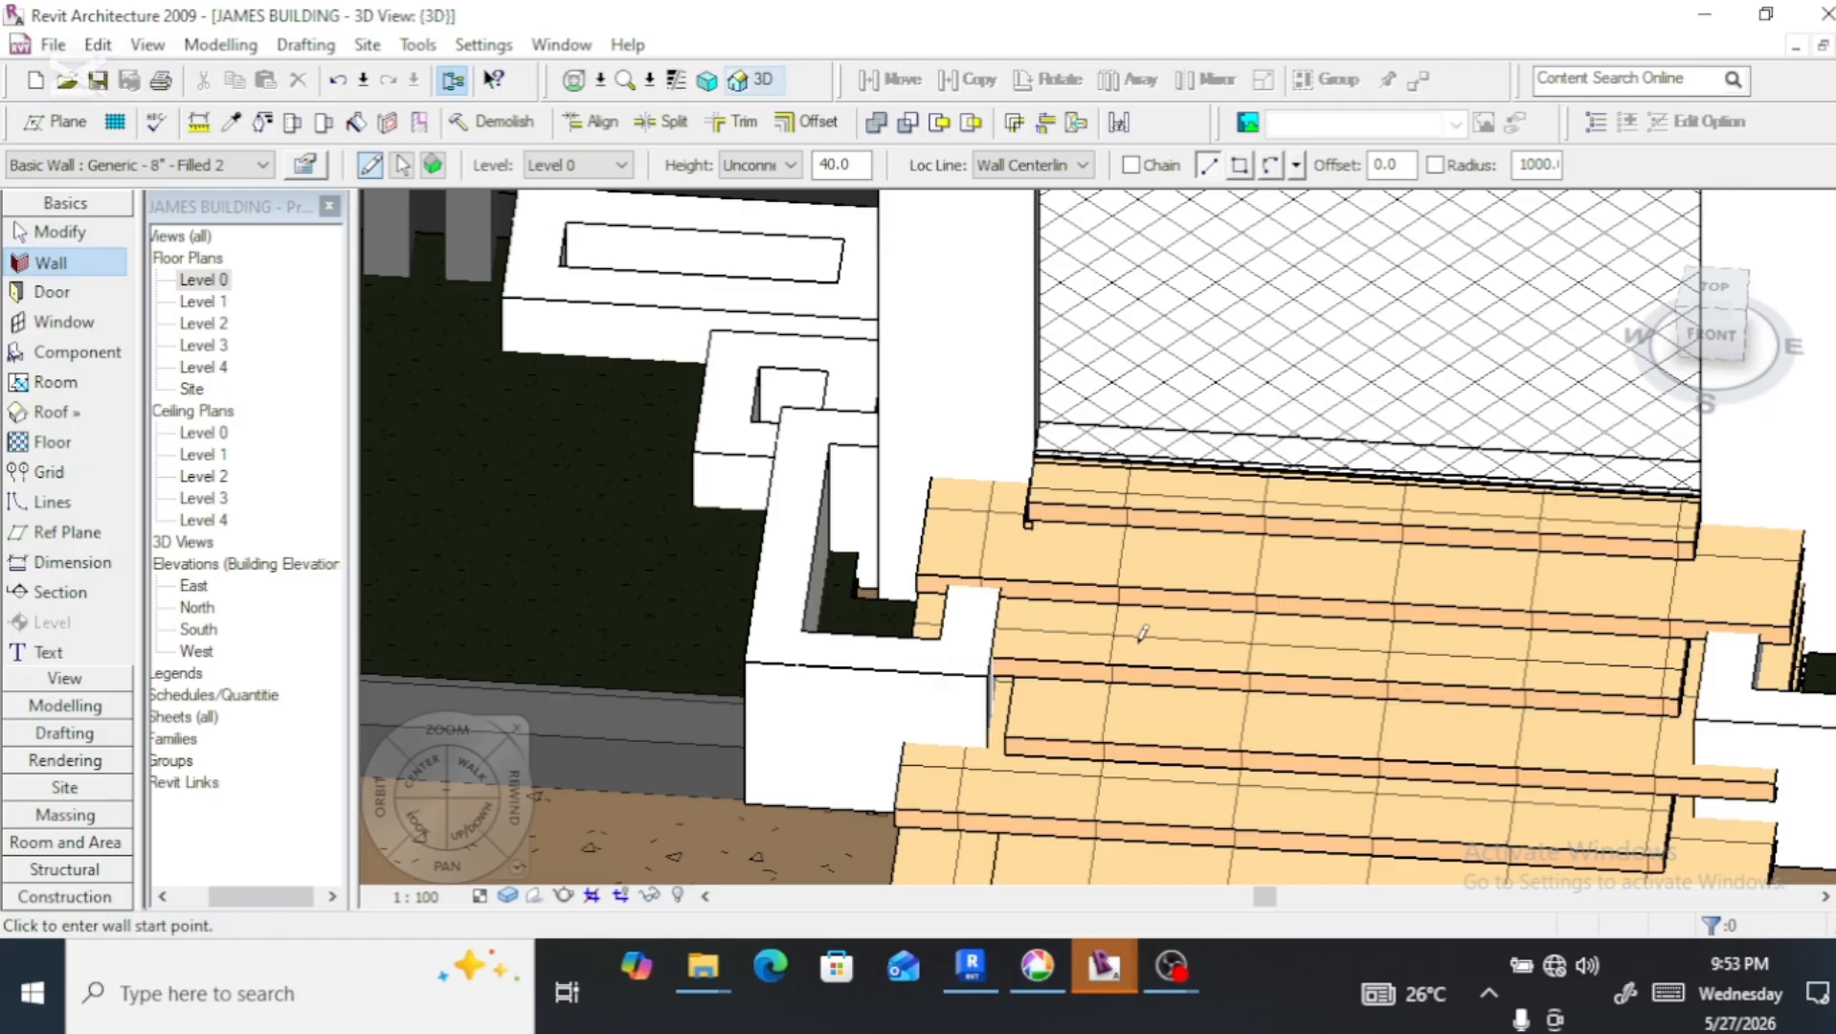
{"action": "scroll", "coordinate": [1142, 633], "scroll_direction": "up", "scroll_amount": 2}
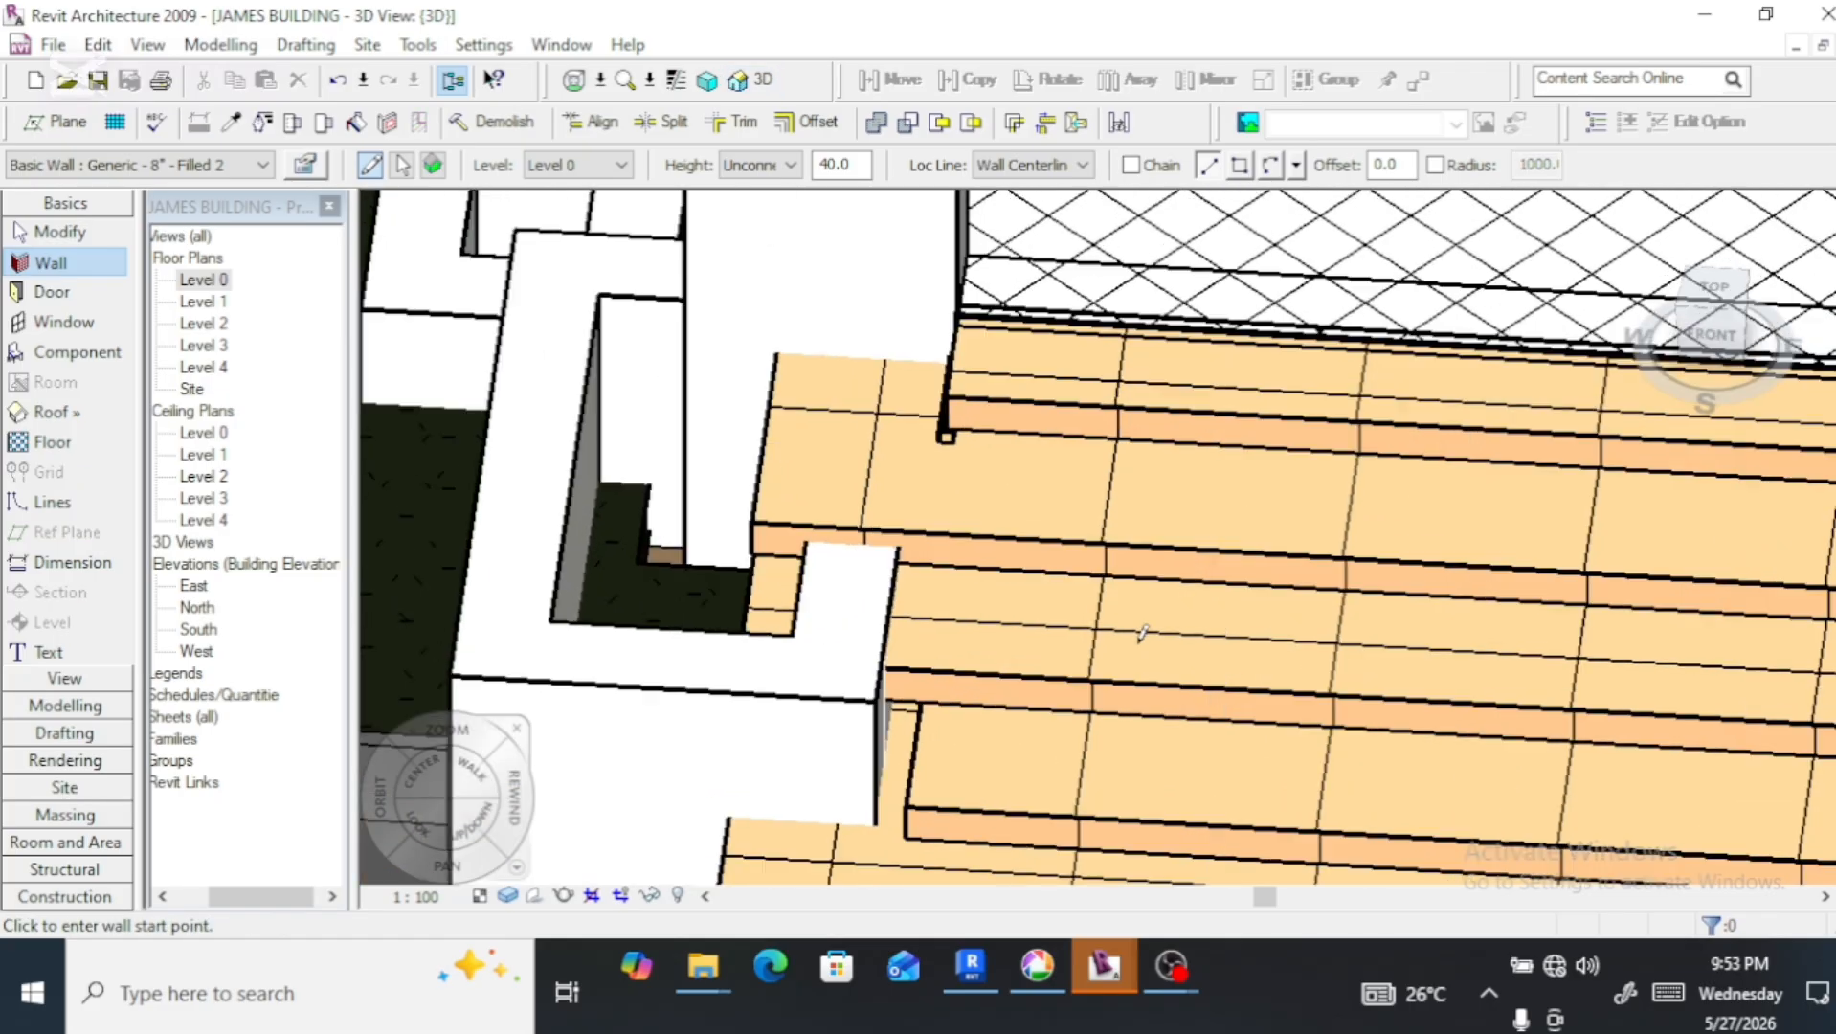
{"action": "left_click", "coordinate": [950, 435]}
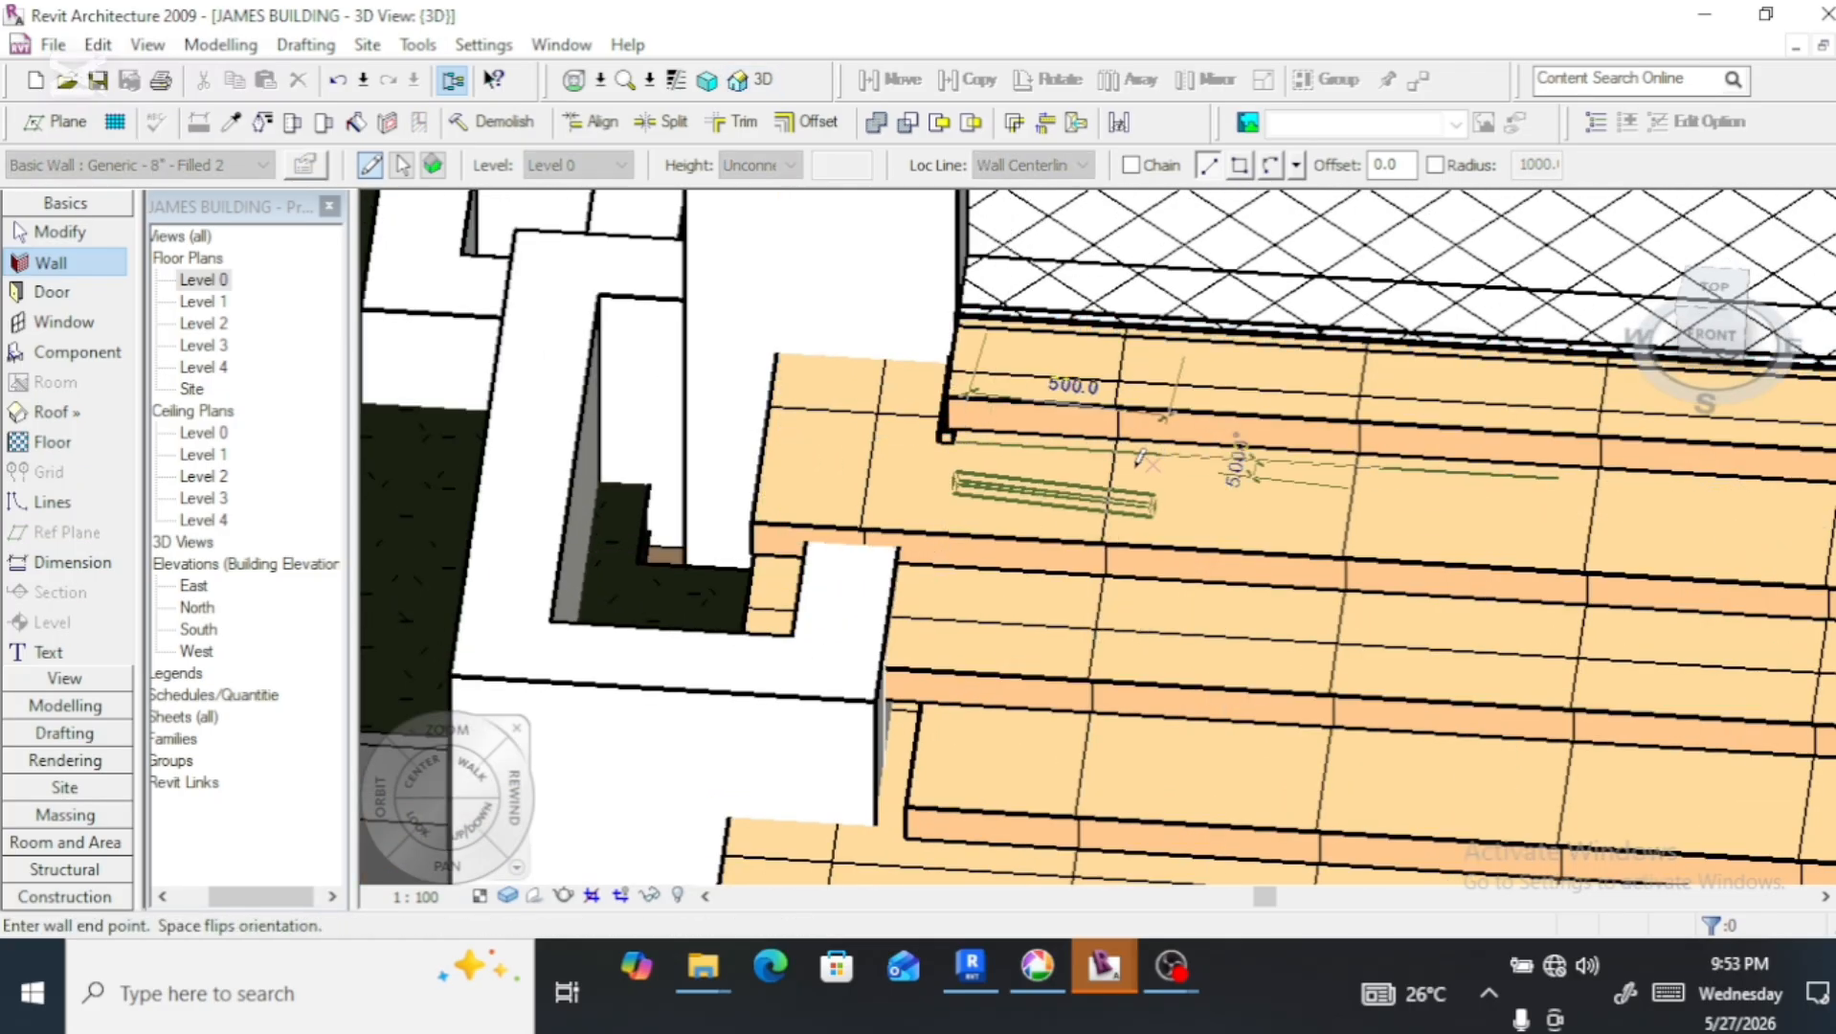
{"action": "key", "text": "Escape"}
{"action": "key", "text": "Escape"}
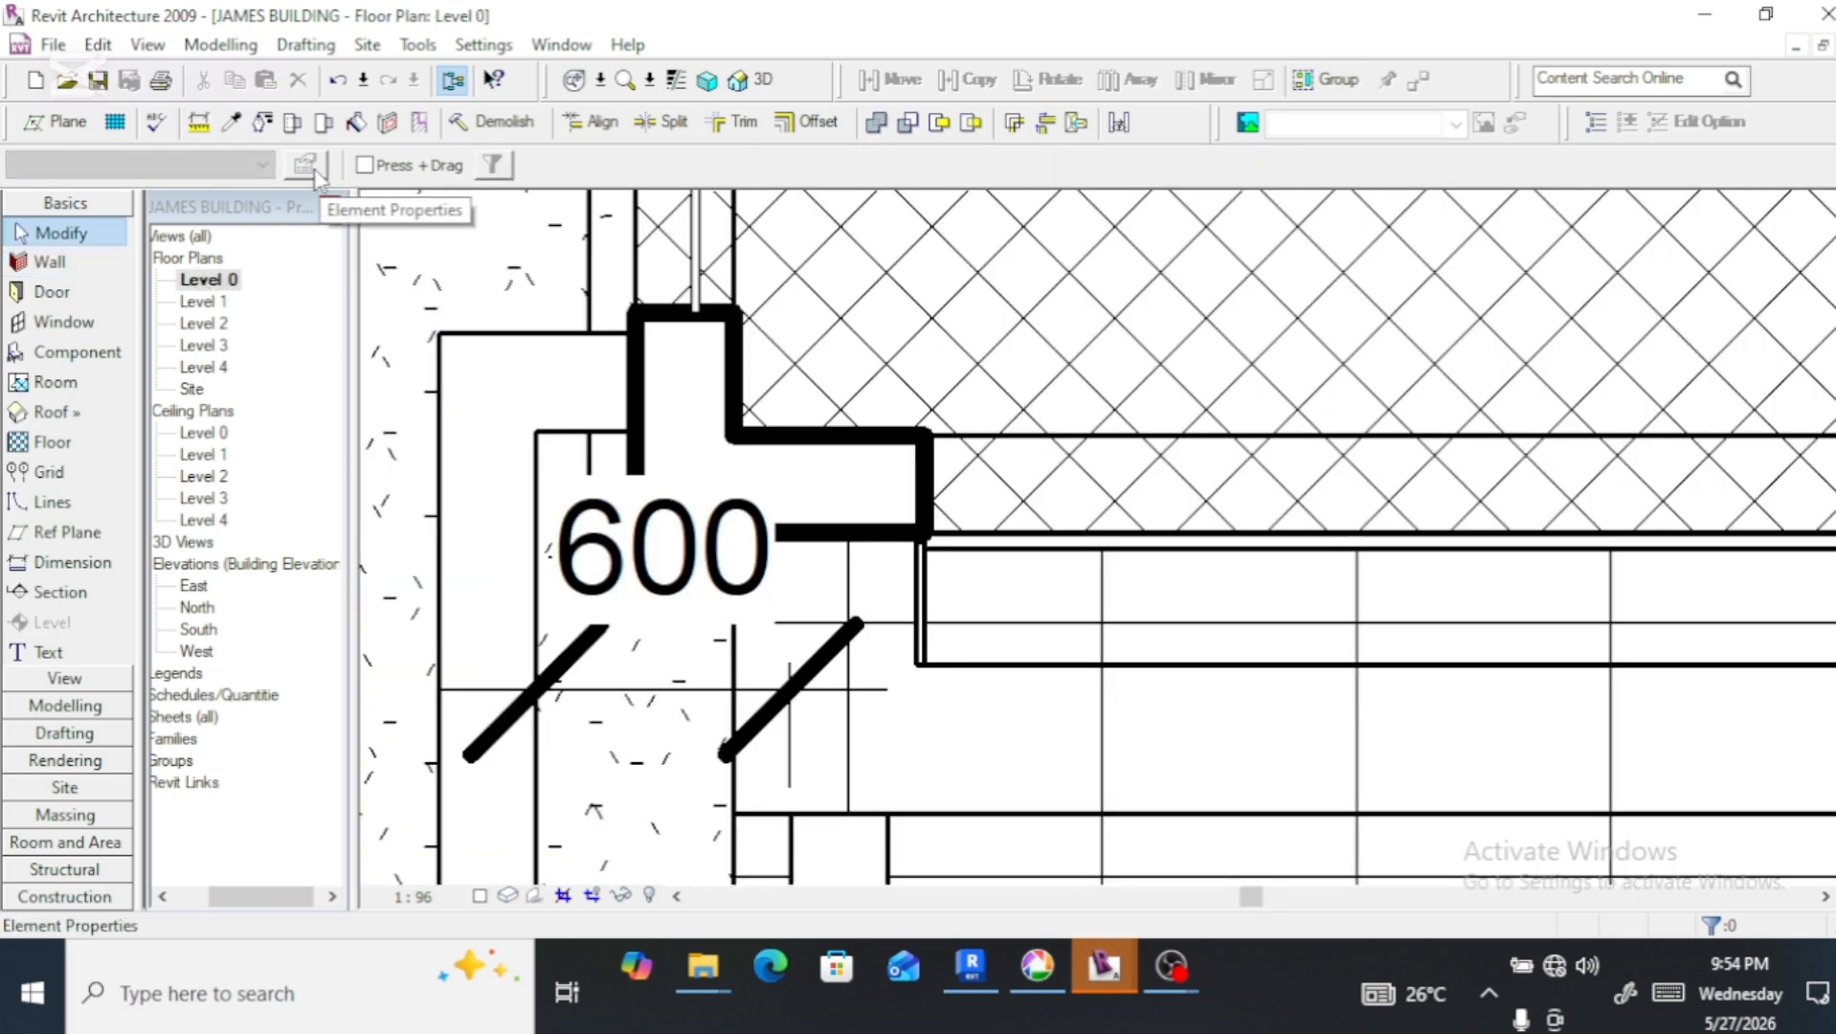
{"action": "left_click", "coordinate": [233, 280]}
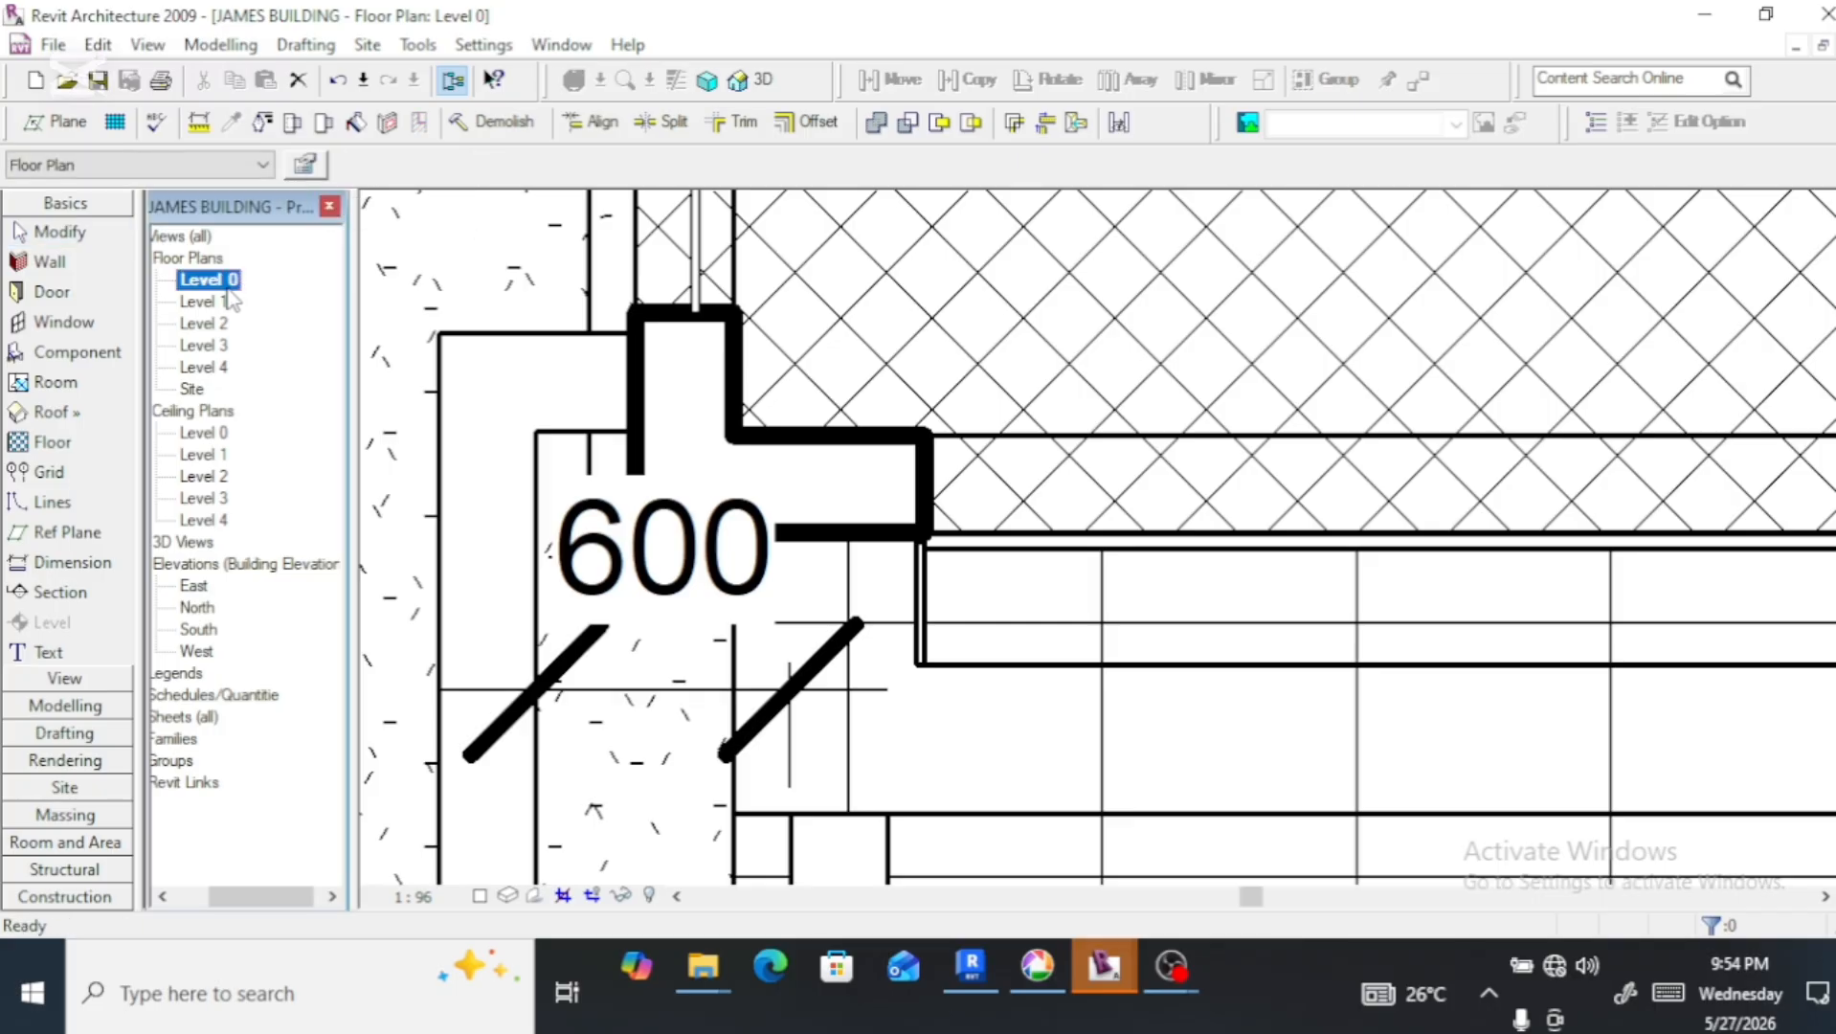
{"action": "left_click", "coordinate": [303, 167]}
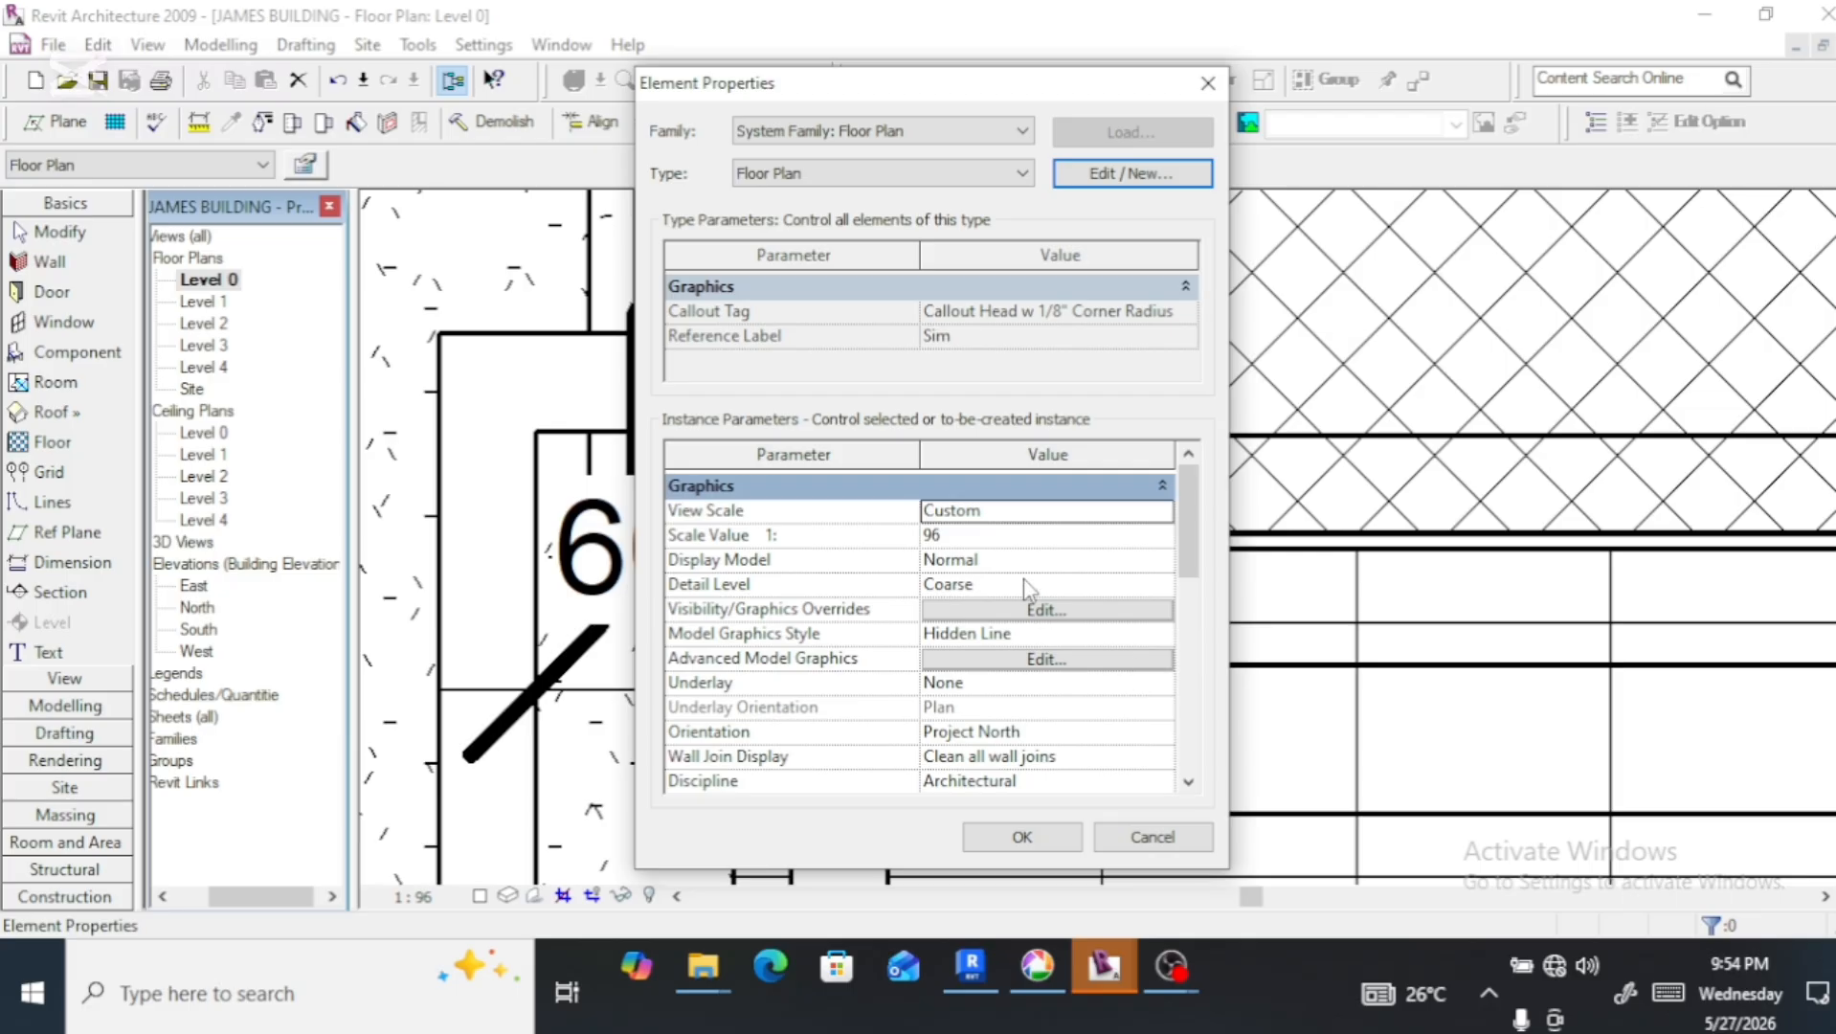
{"action": "left_click", "coordinate": [1025, 848]}
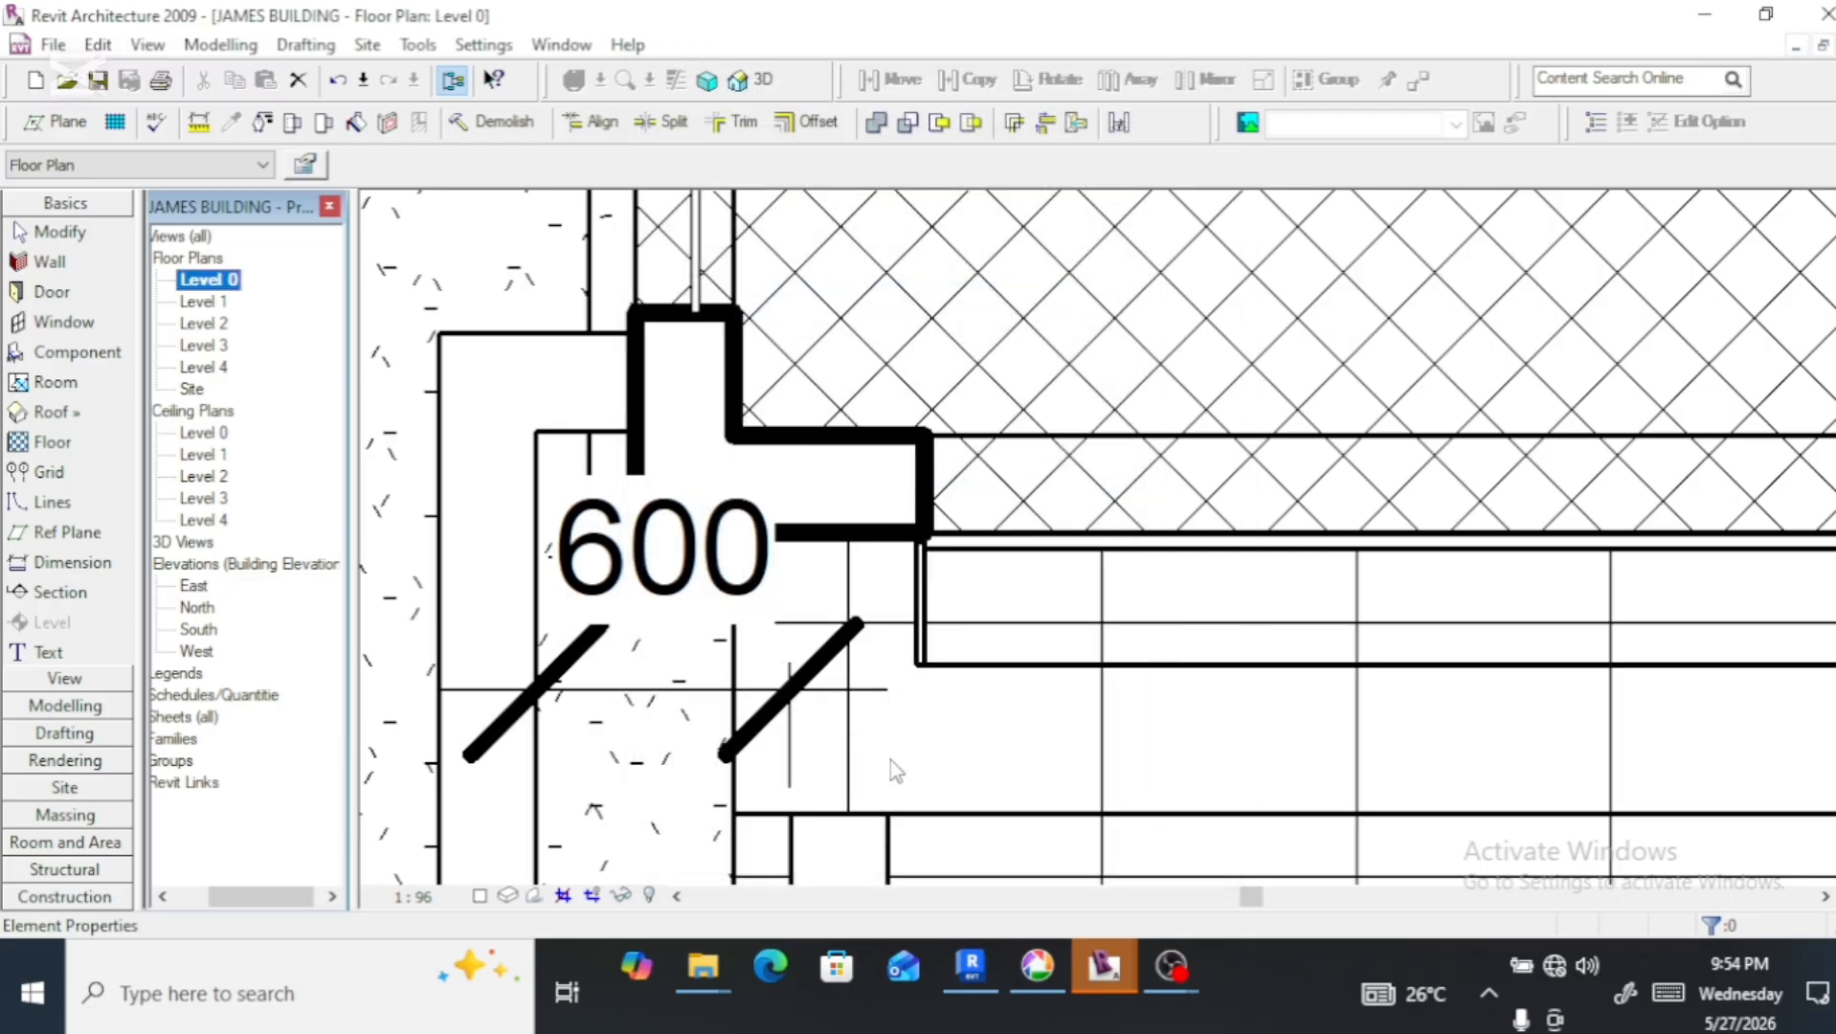
{"action": "left_click", "coordinate": [305, 167]}
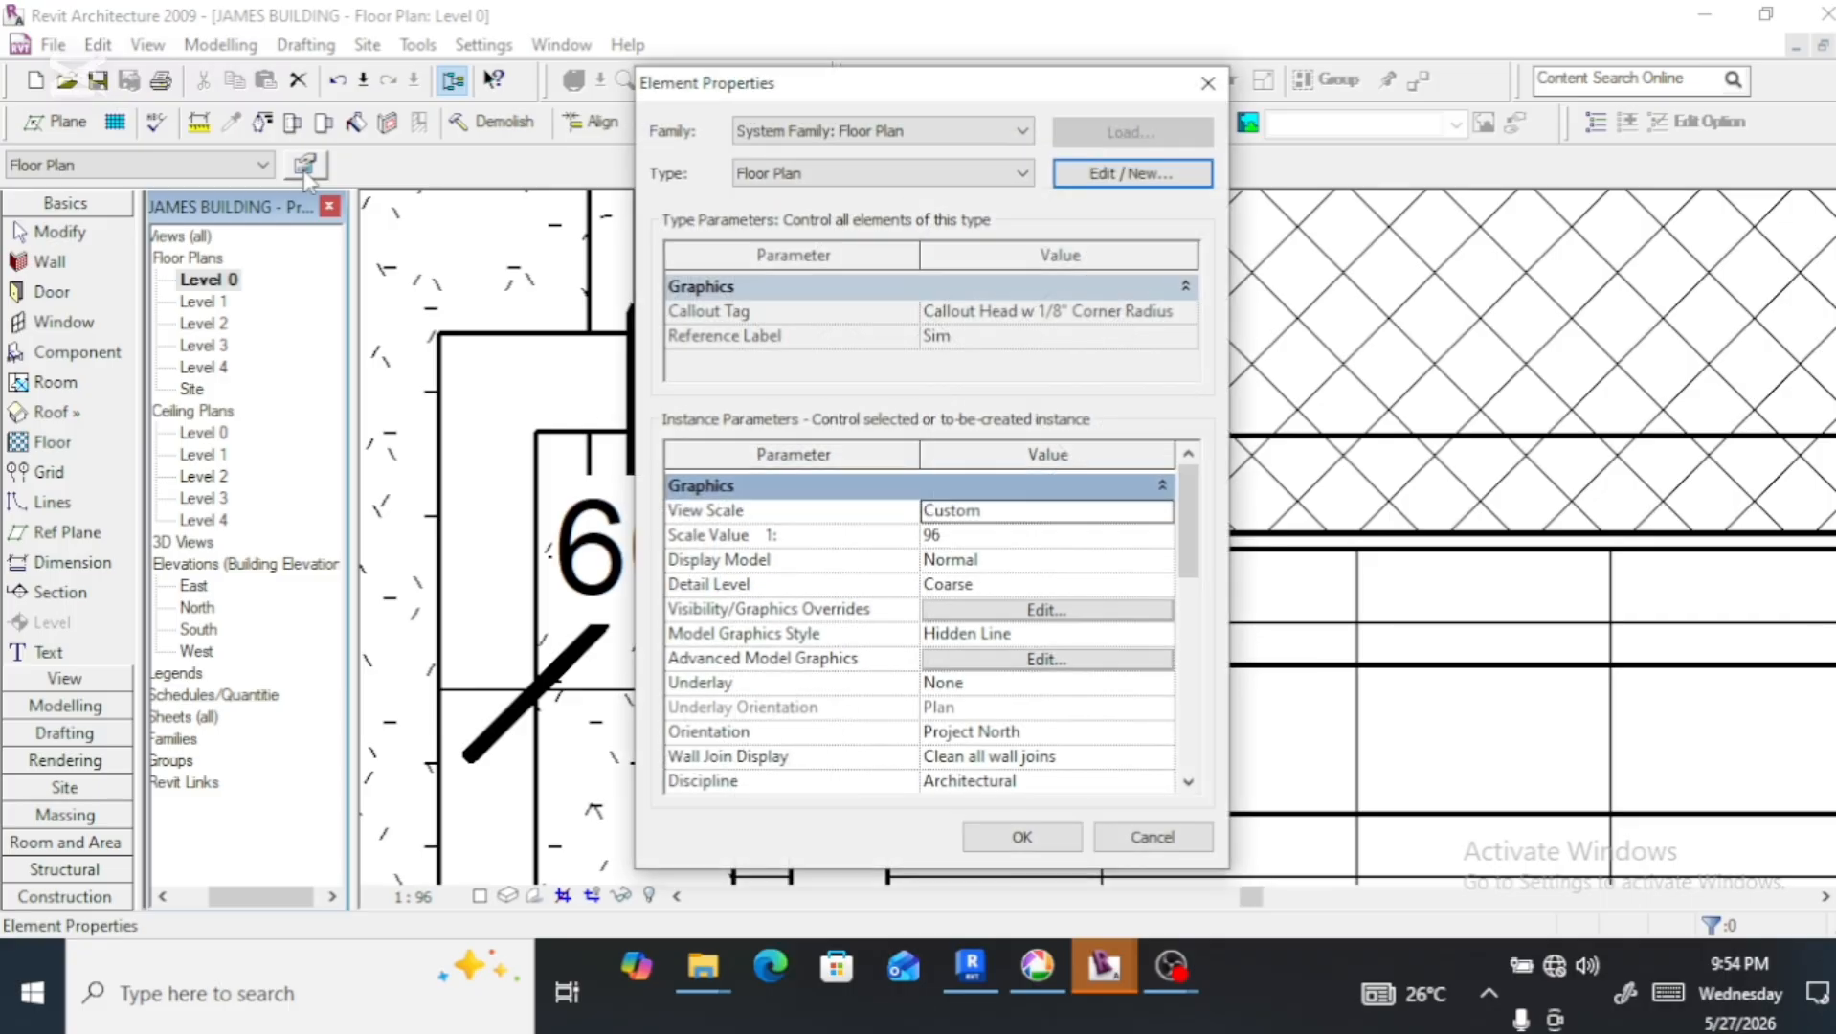
{"action": "left_click", "coordinate": [1021, 837]}
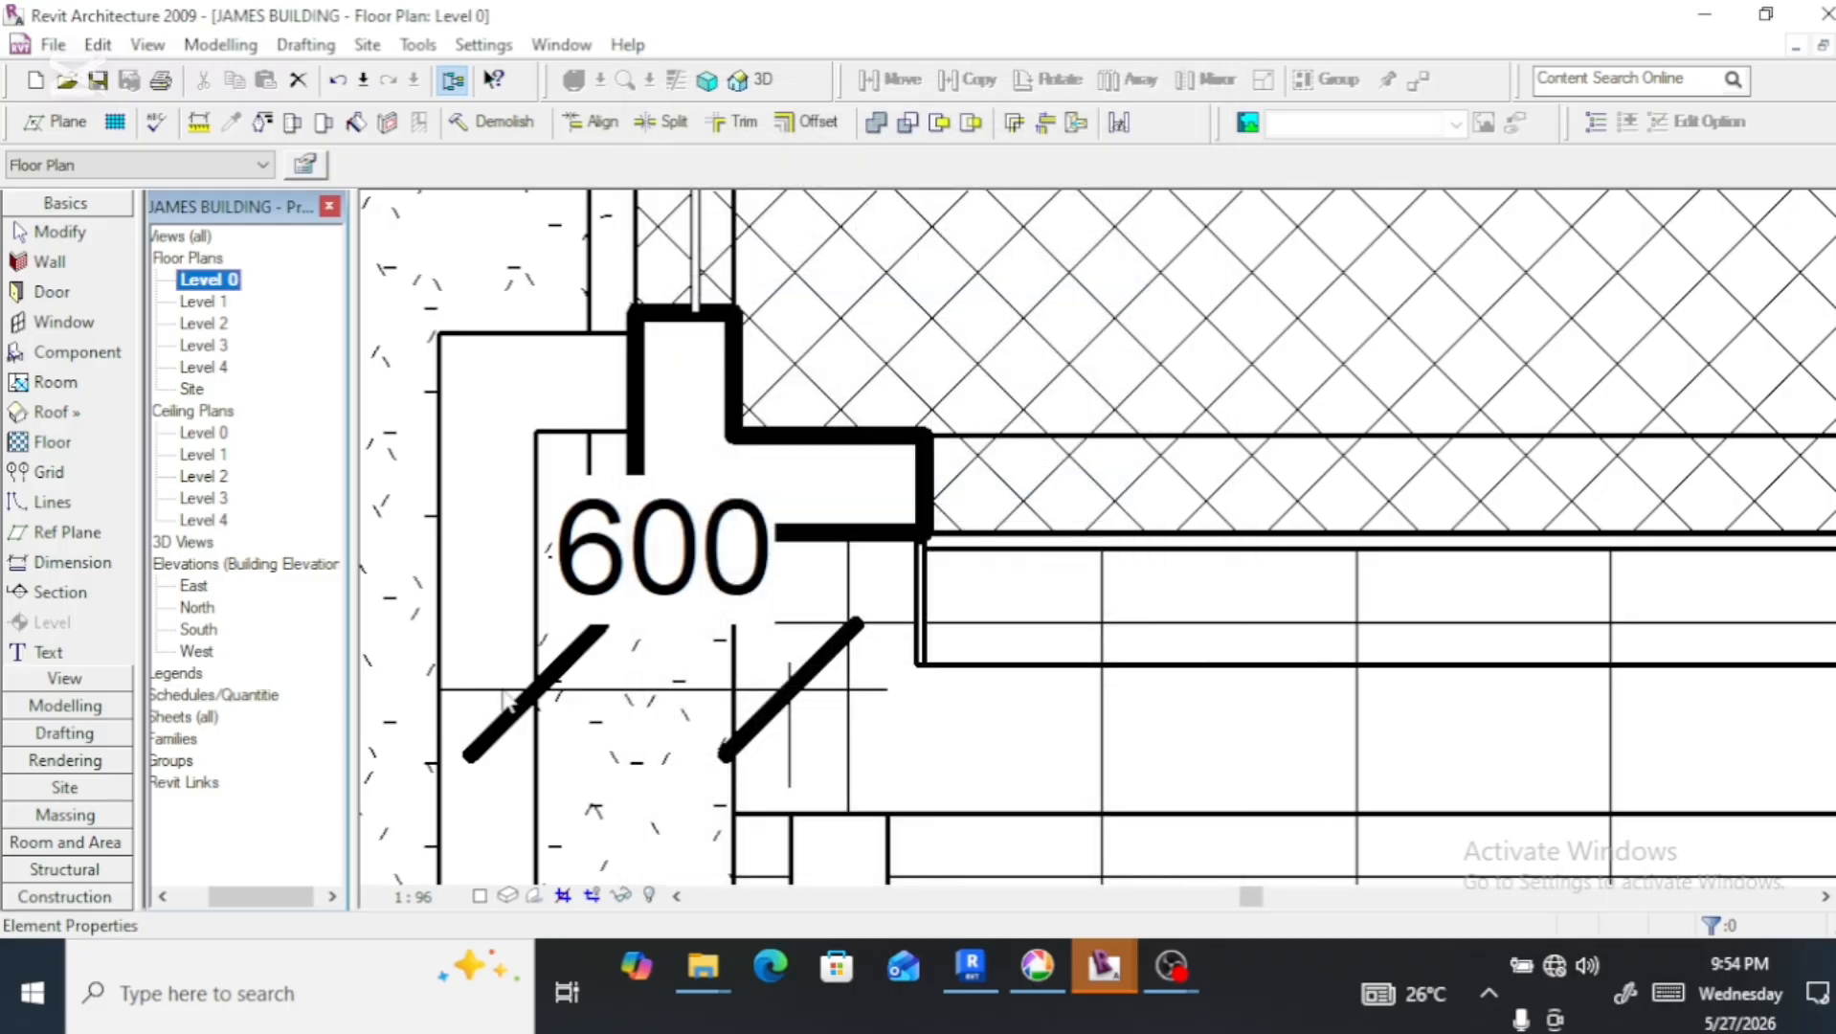
Save the project
{"action": "left_click", "coordinate": [49, 263]}
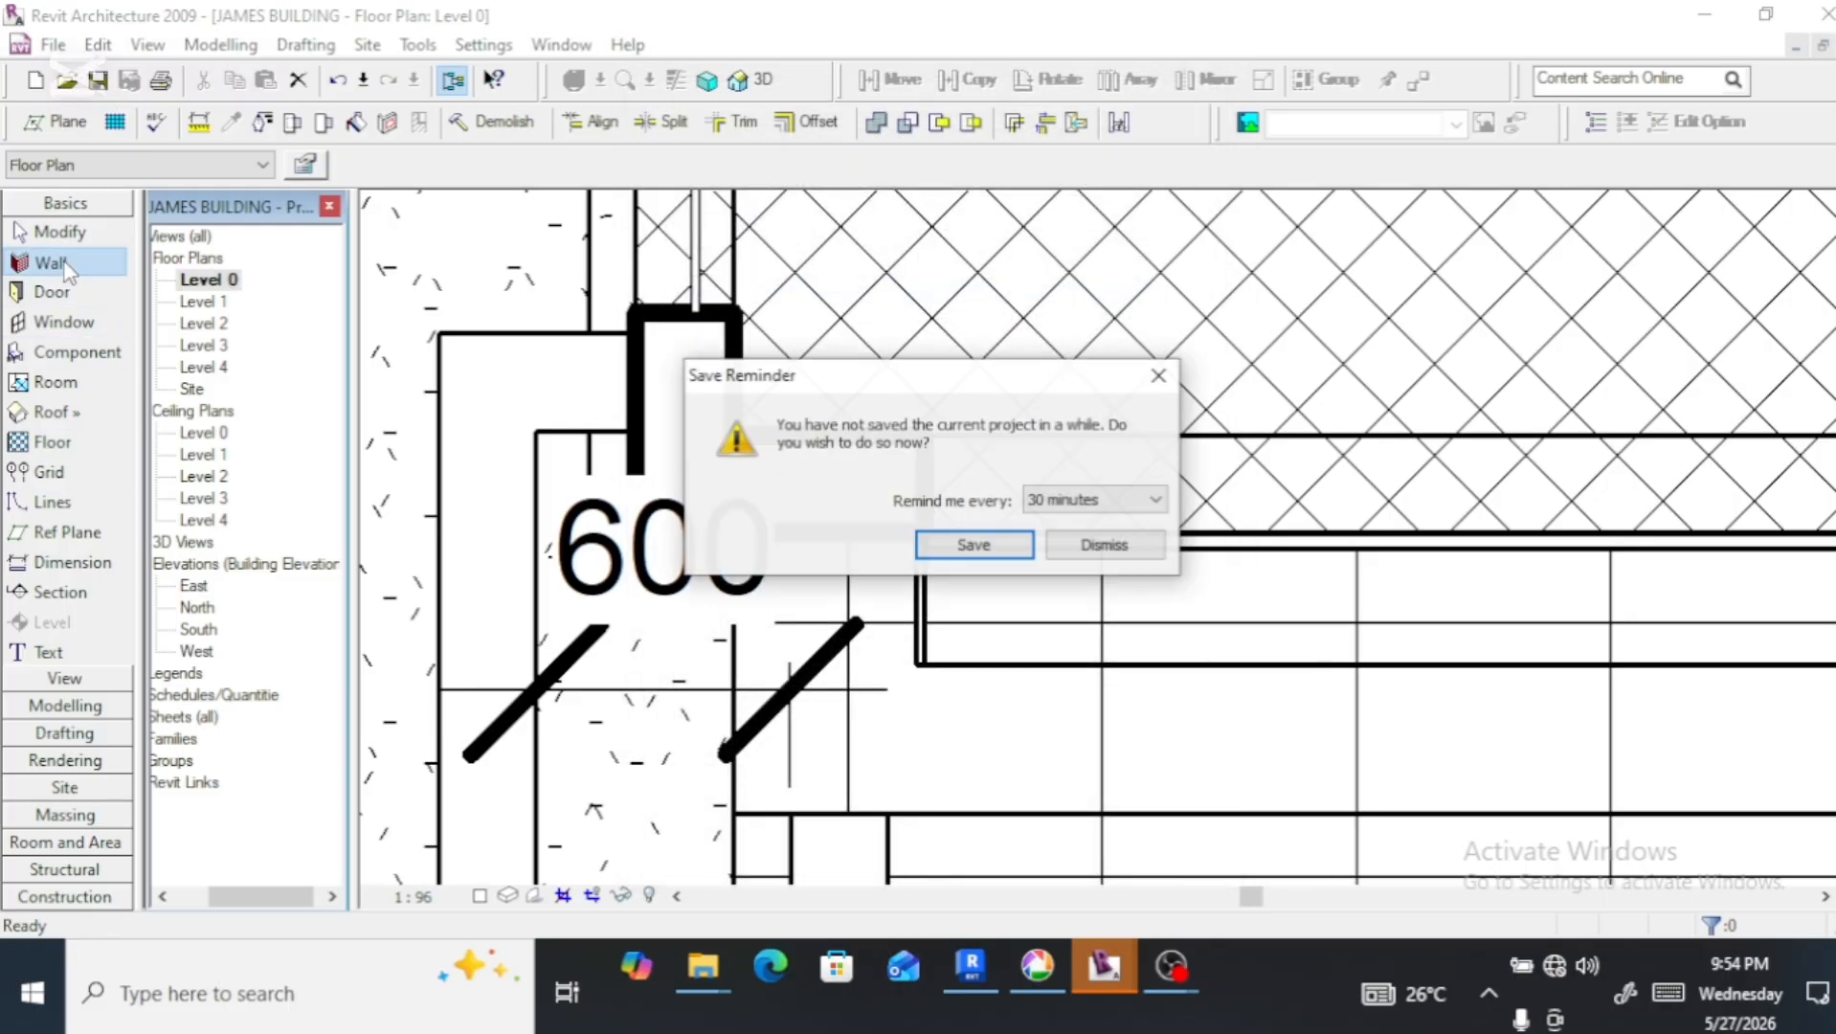
{"action": "left_click", "coordinate": [974, 545]}
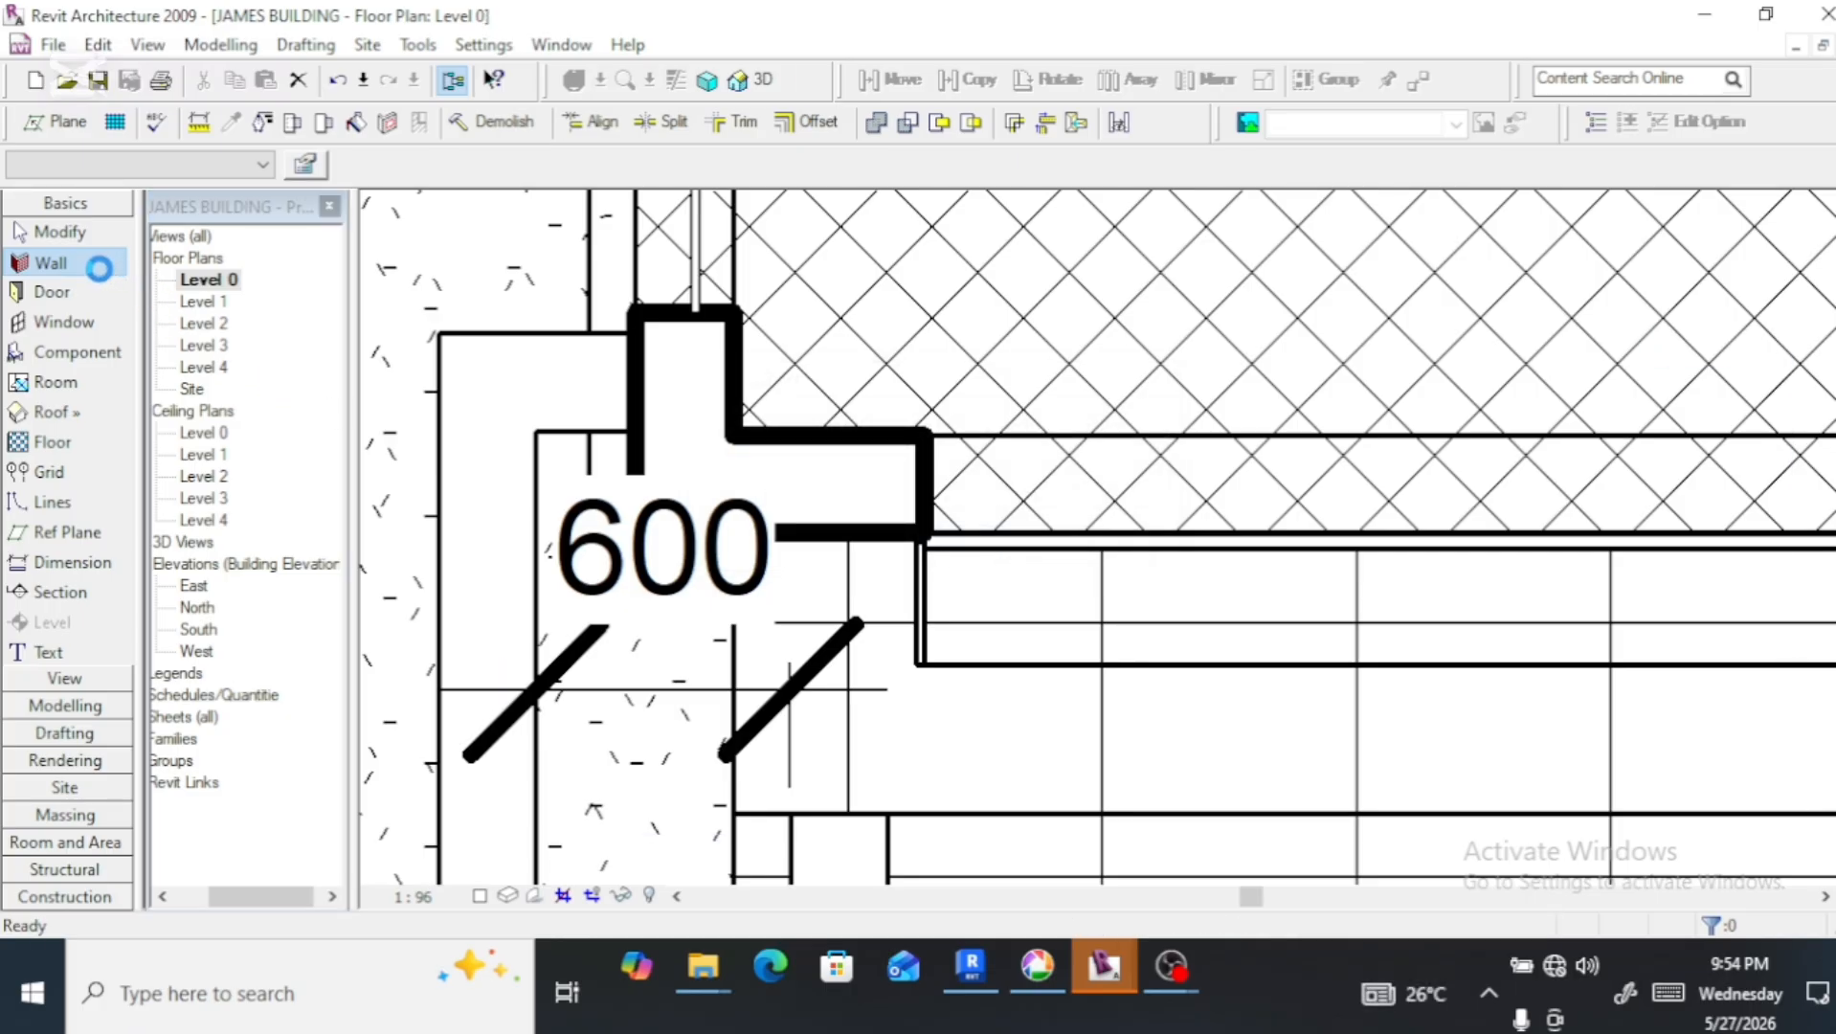
{"action": "left_click", "coordinate": [117, 272]}
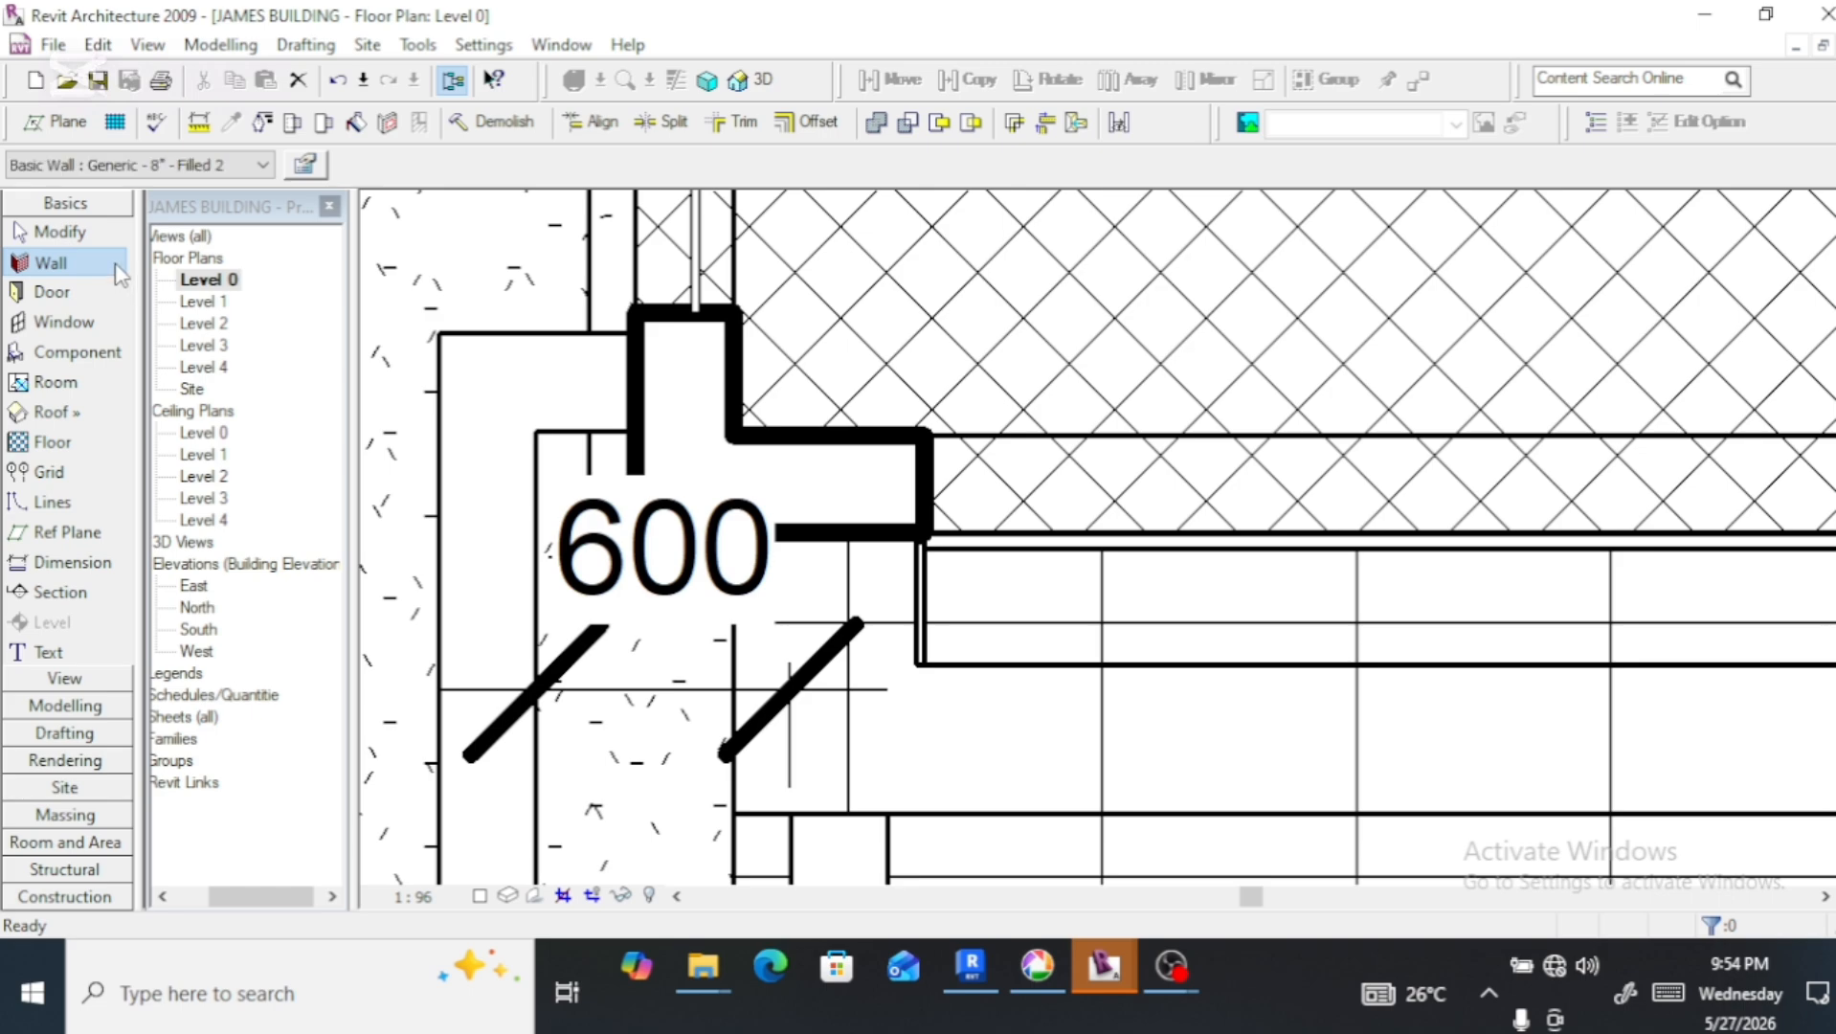
{"action": "left_click", "coordinate": [233, 280]}
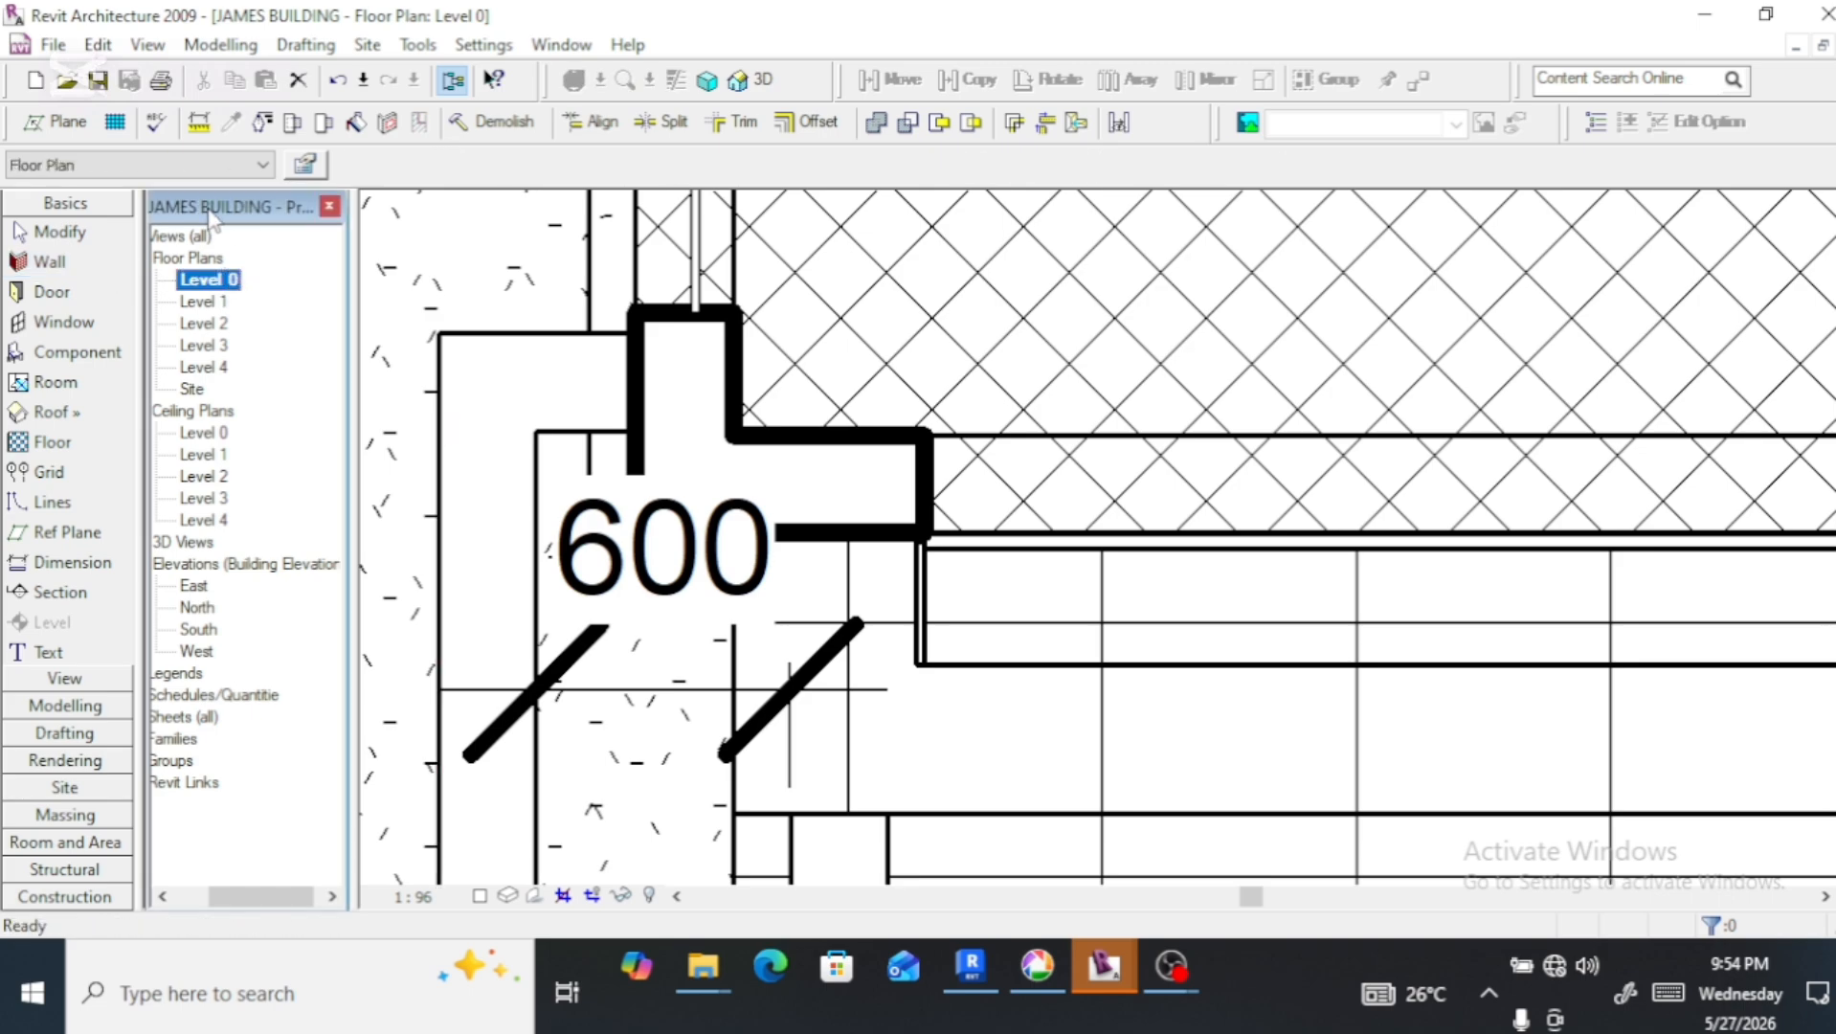
Set up a new Generic - 8" - Filled 2 wall with its base offset at 850
{"action": "left_click", "coordinate": [60, 263]}
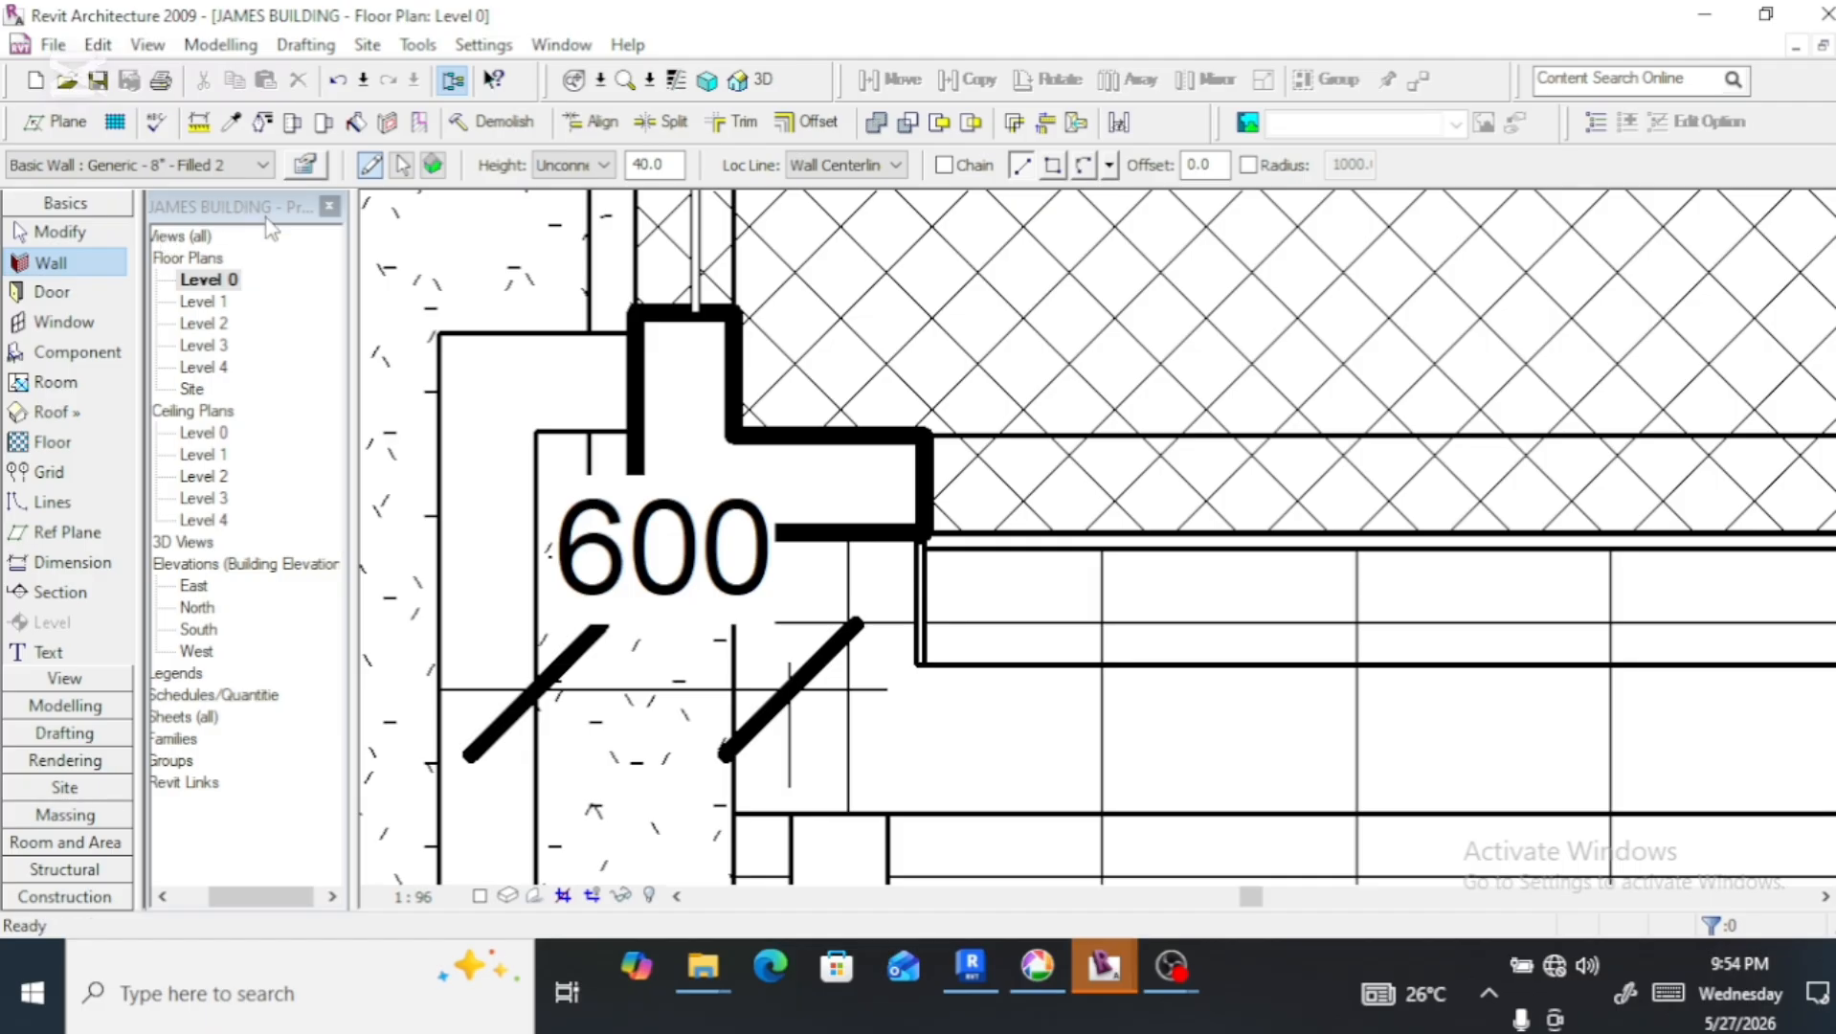
{"action": "left_click", "coordinate": [304, 164]}
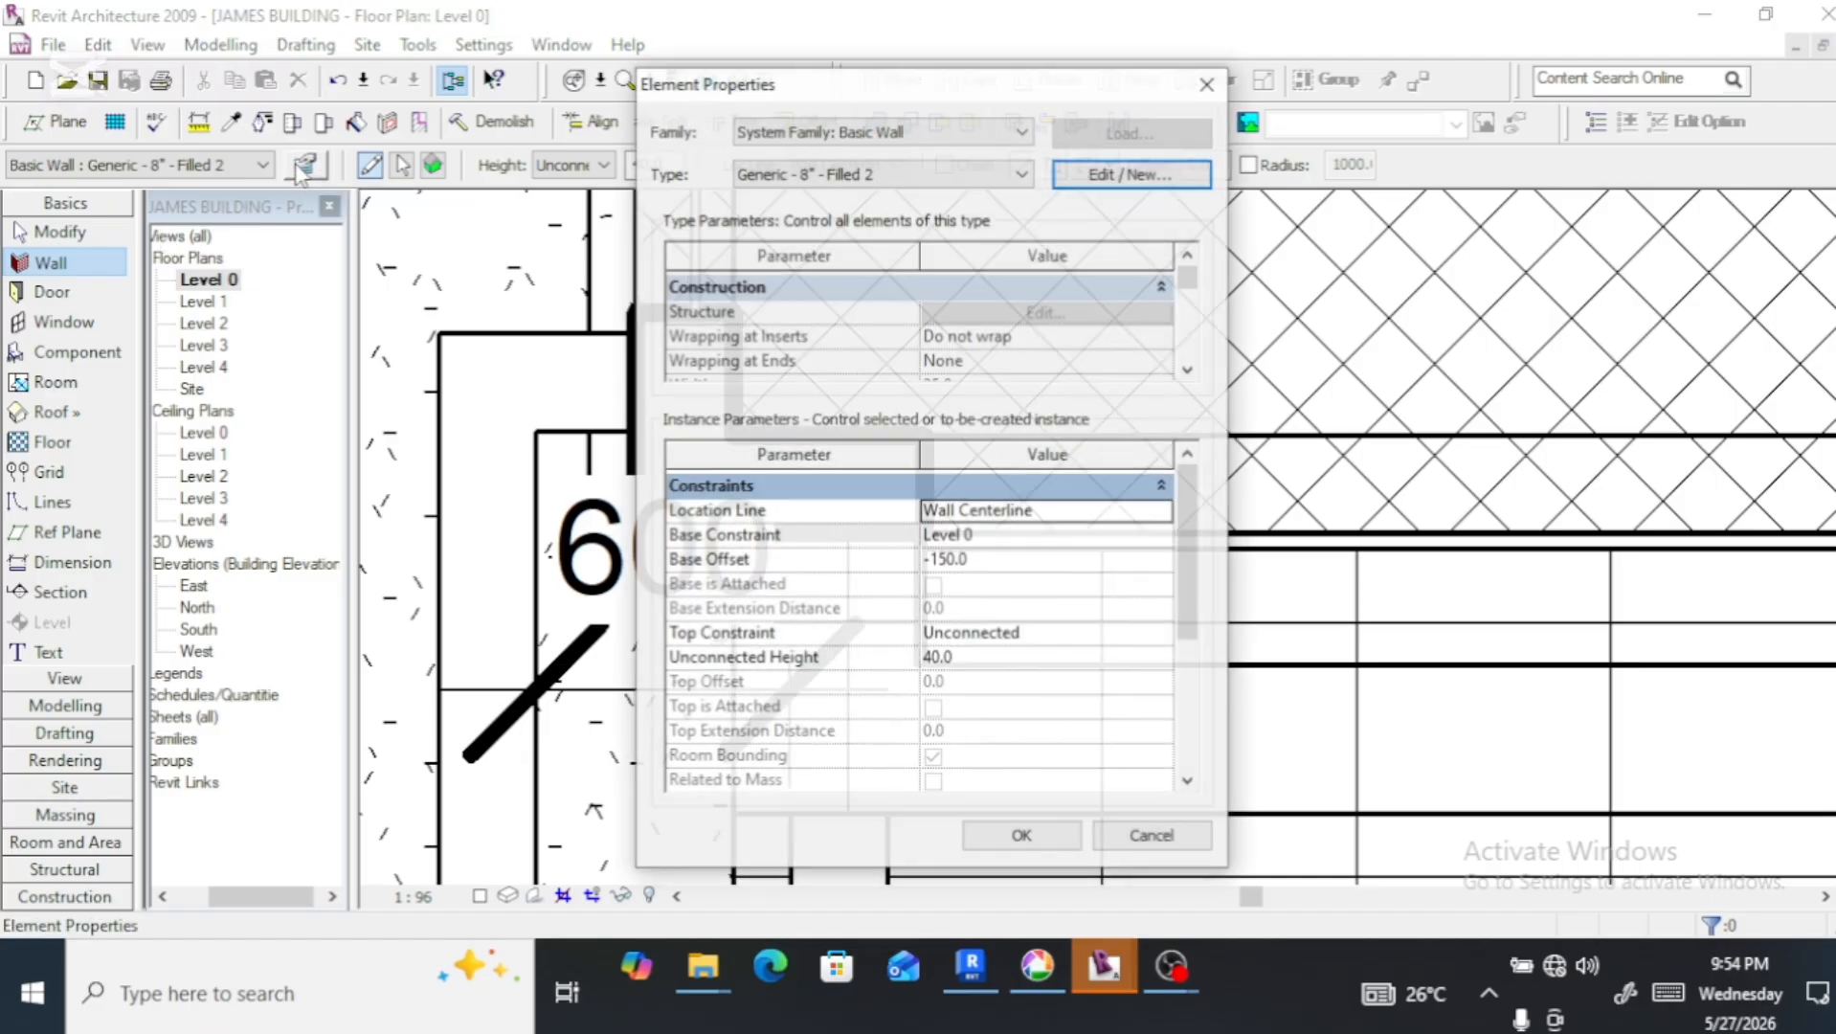
{"action": "left_click", "coordinate": [955, 561]}
{"action": "left_click", "coordinate": [951, 560]}
{"action": "key", "text": "BackSpace"}
{"action": "key", "text": "BackSpace"}
{"action": "key", "text": "BackSpace"}
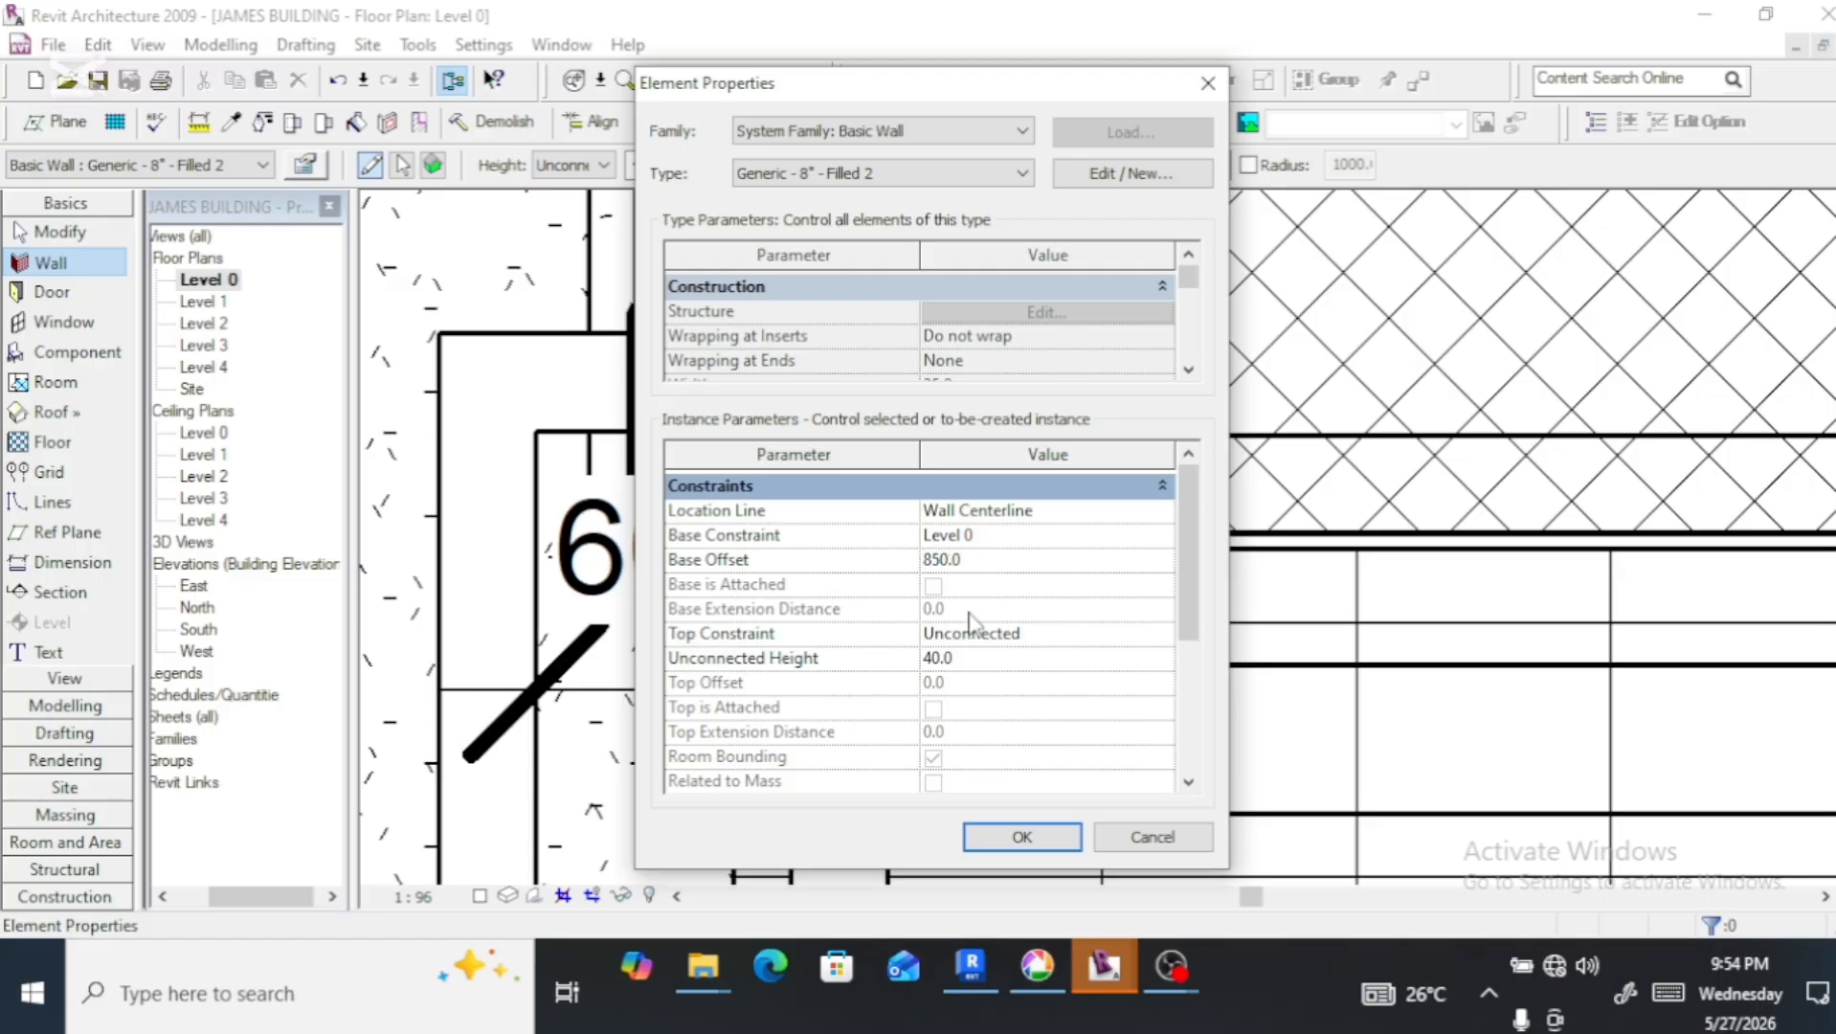
{"action": "left_click", "coordinate": [1020, 838]}
In the Level 0 floor plan, draw a wall about 2918 mm long along the top step's front edge between its two front corners
{"action": "left_click", "coordinate": [921, 538]}
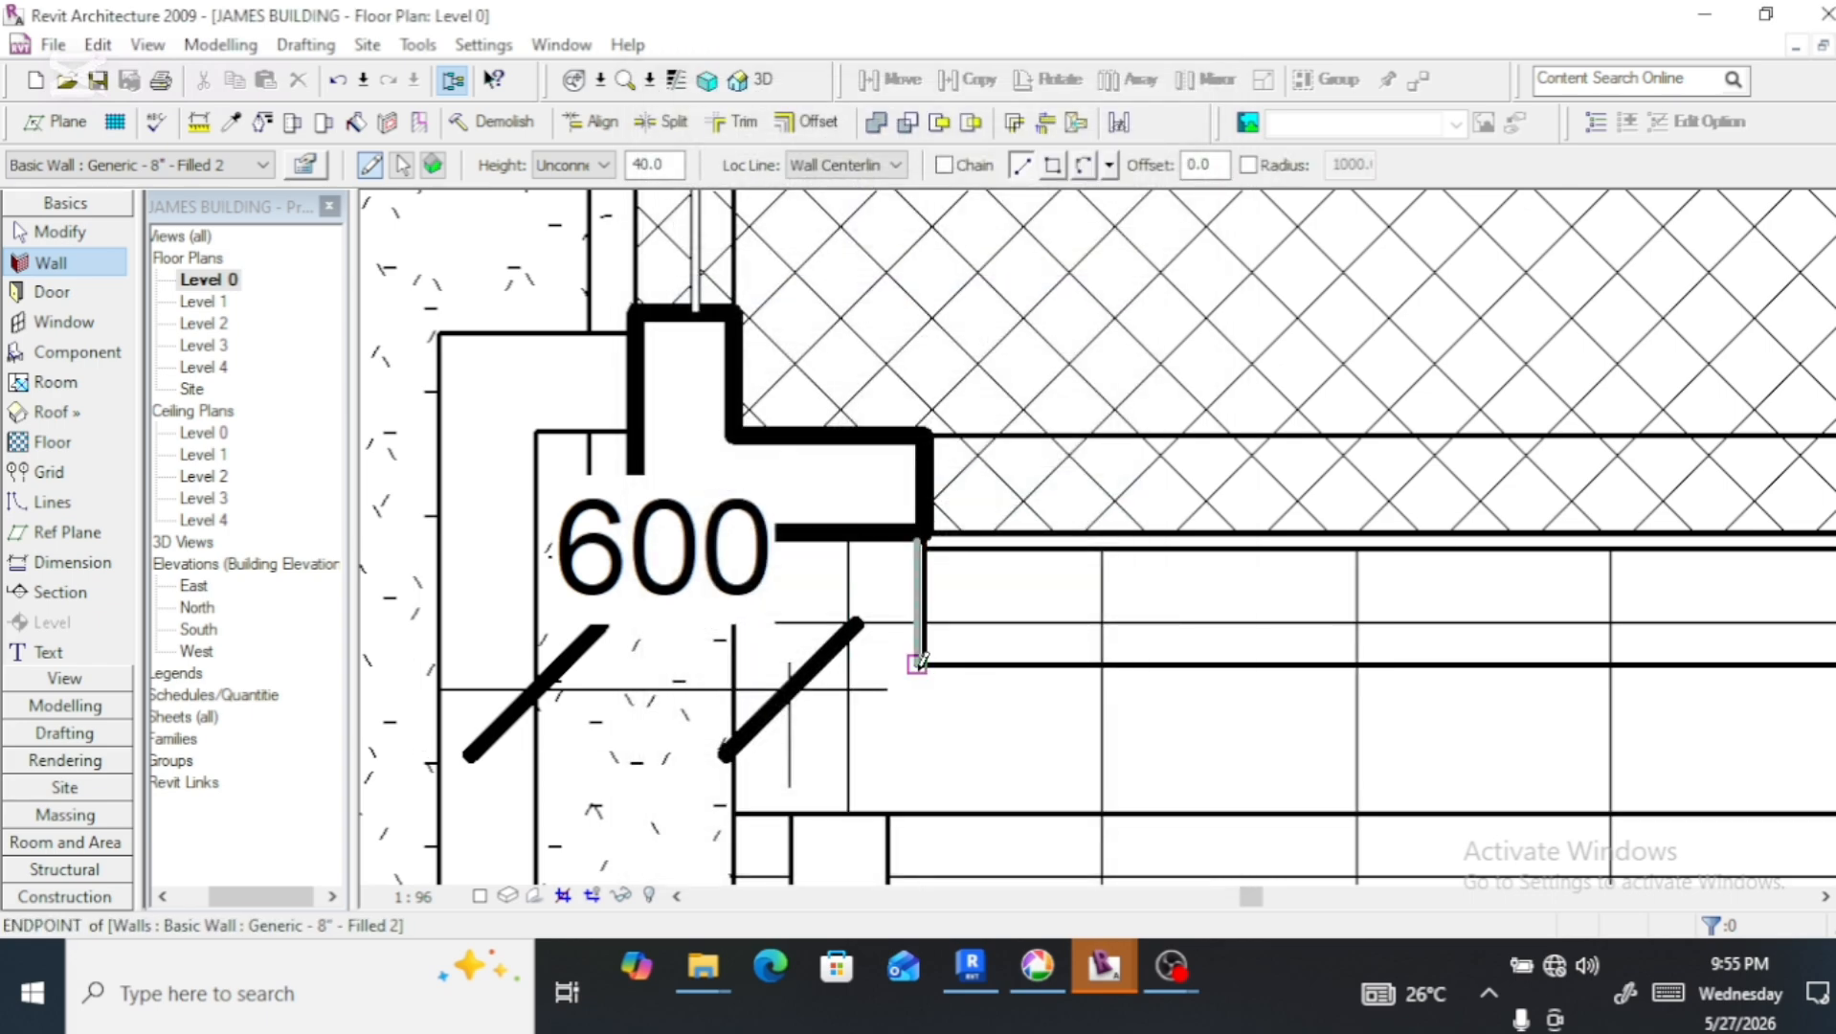
{"action": "scroll", "coordinate": [935, 720], "scroll_direction": "down", "scroll_amount": 2}
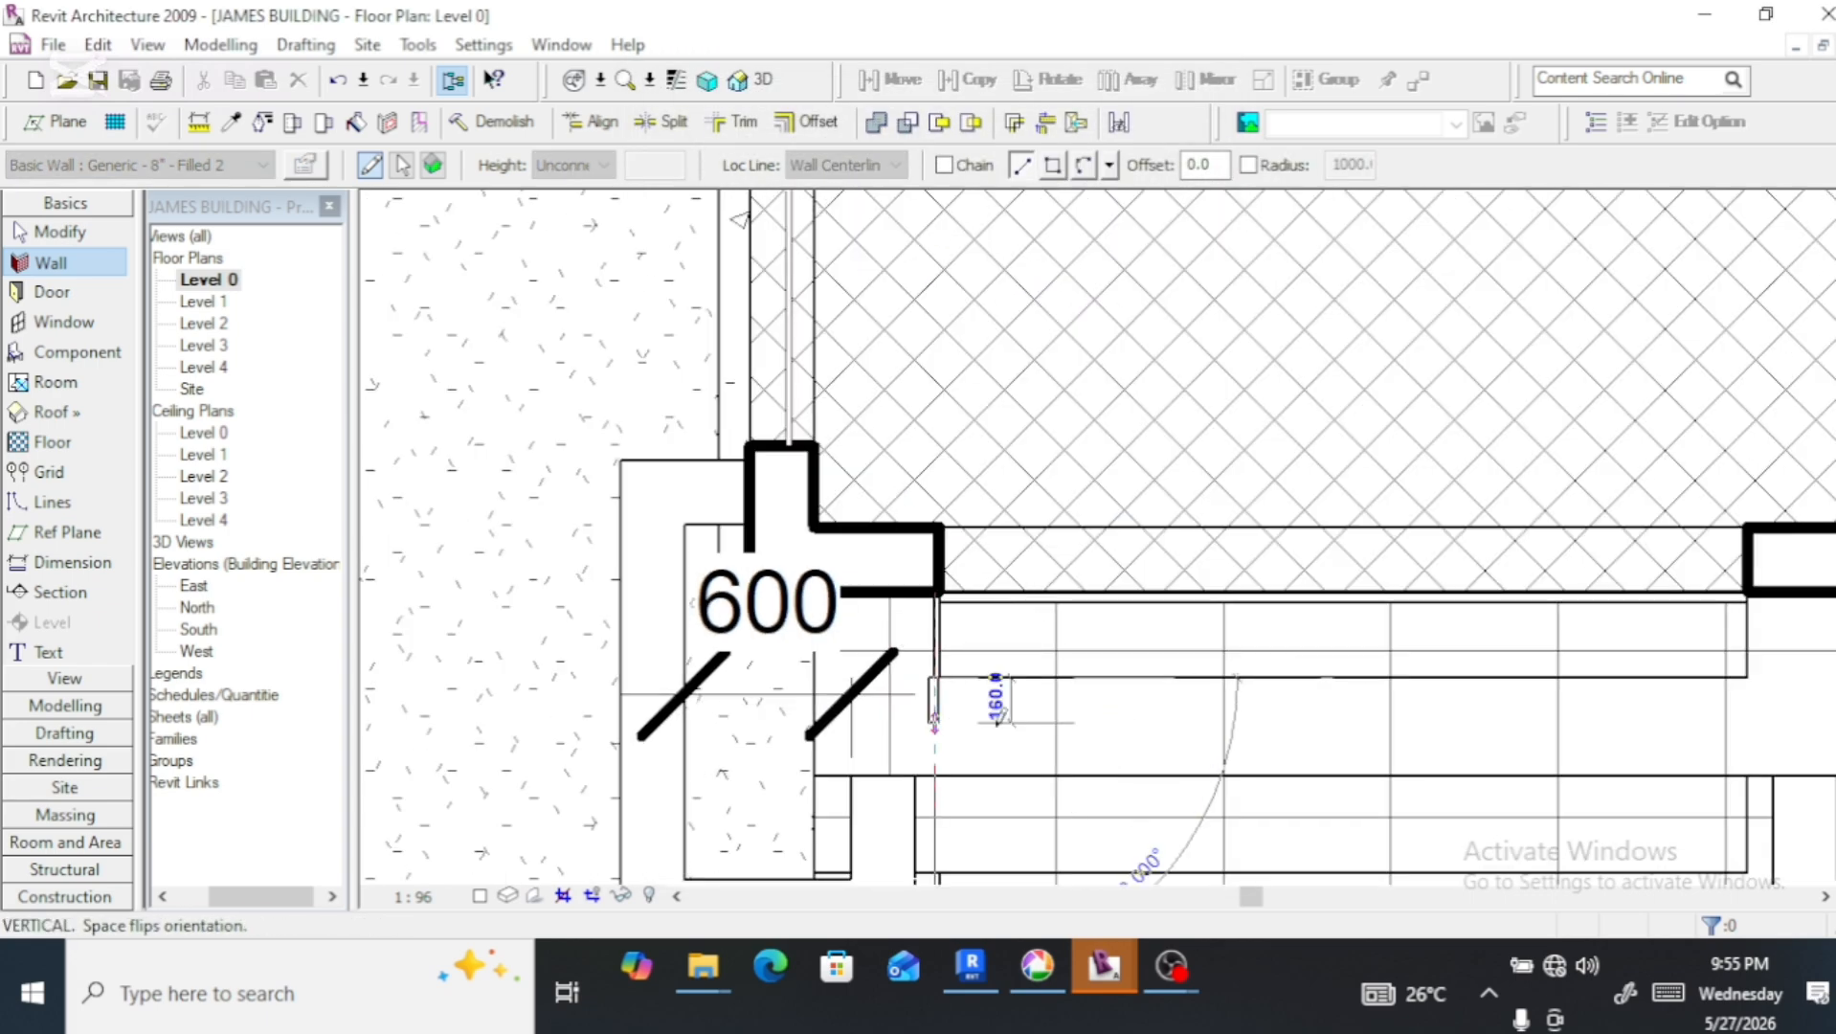
{"action": "left_click", "coordinate": [935, 720]}
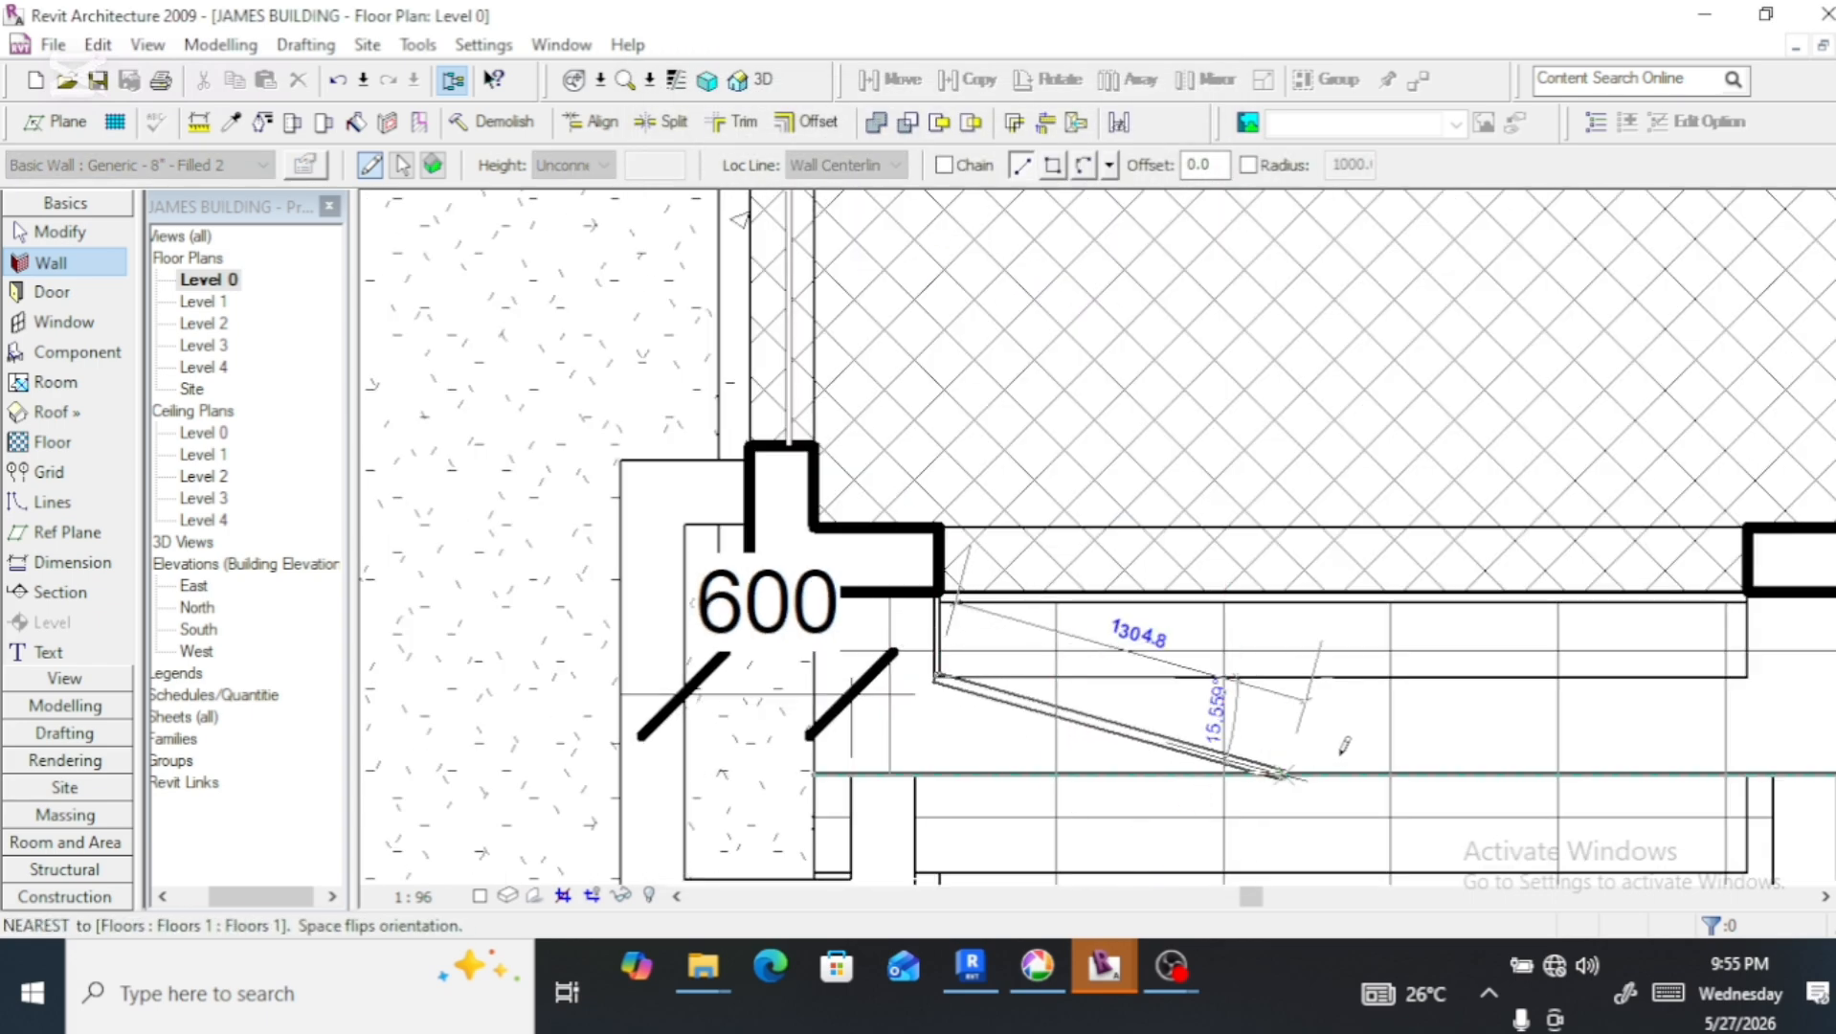
{"action": "left_click", "coordinate": [1747, 678]}
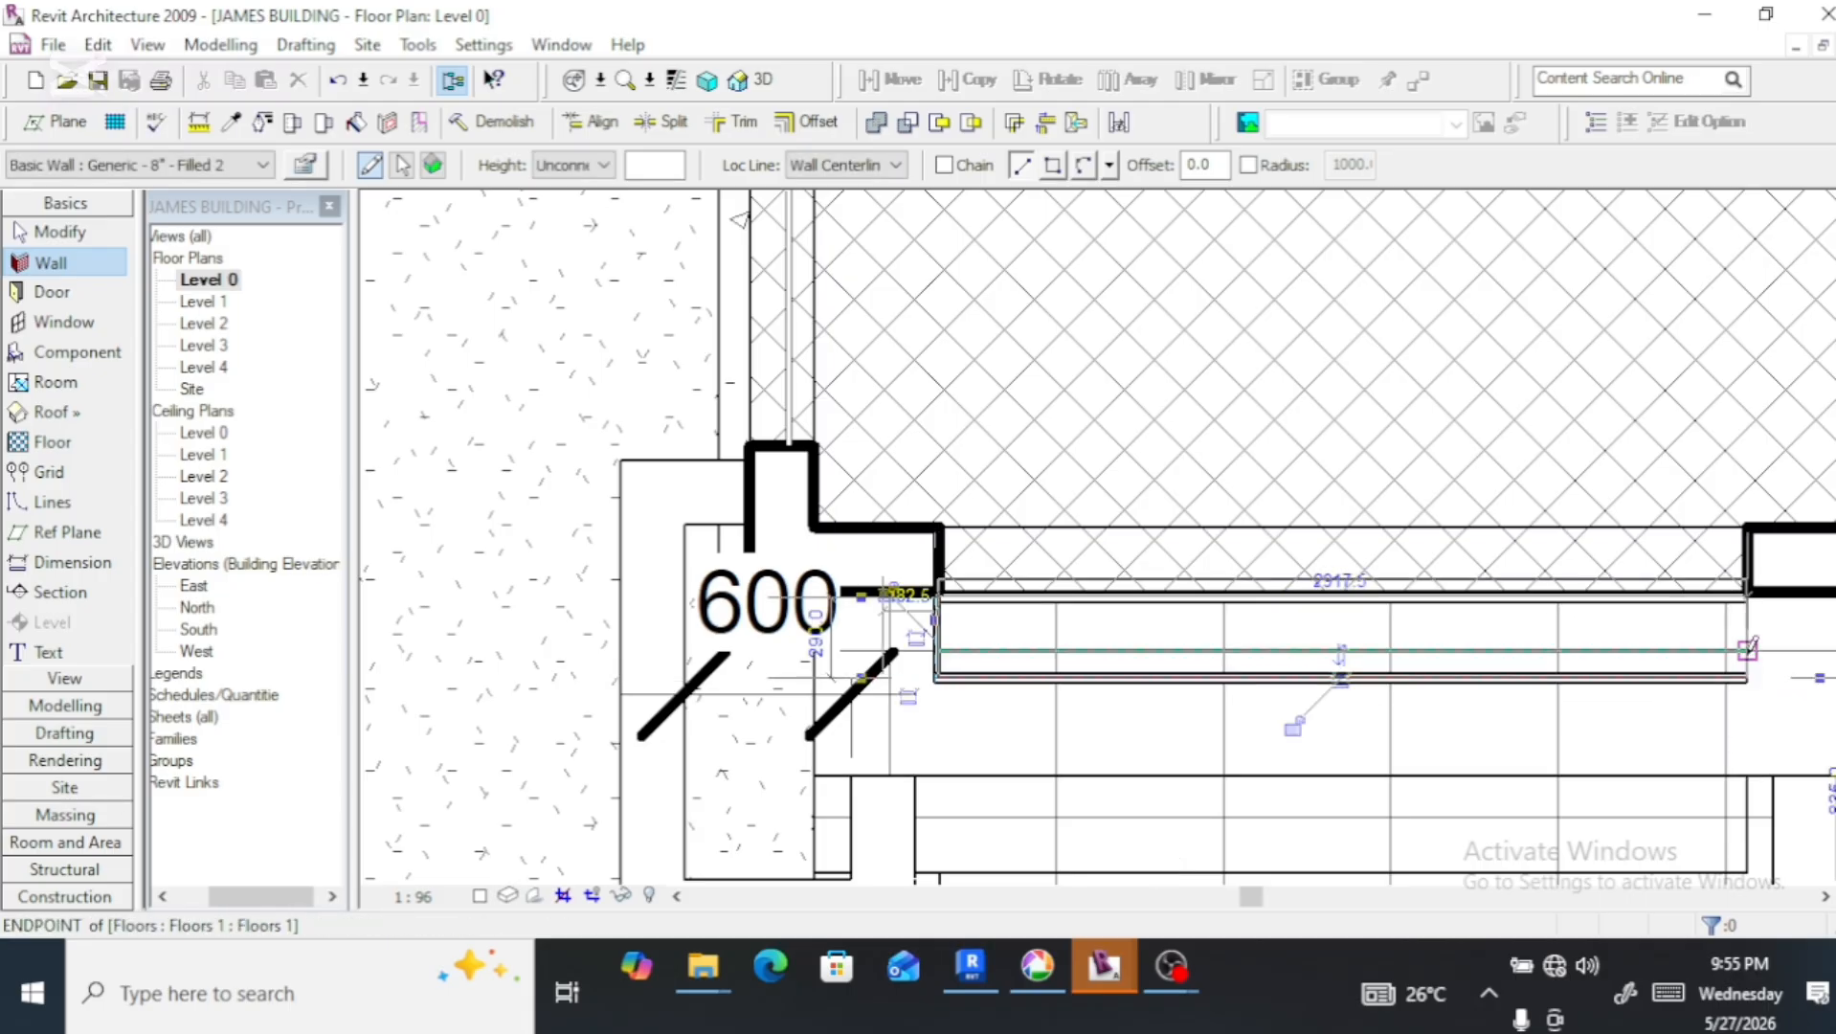
Draw a wall about 273 mm long along the top step's right end, from the front corner to the column
{"action": "left_click", "coordinate": [1747, 675]}
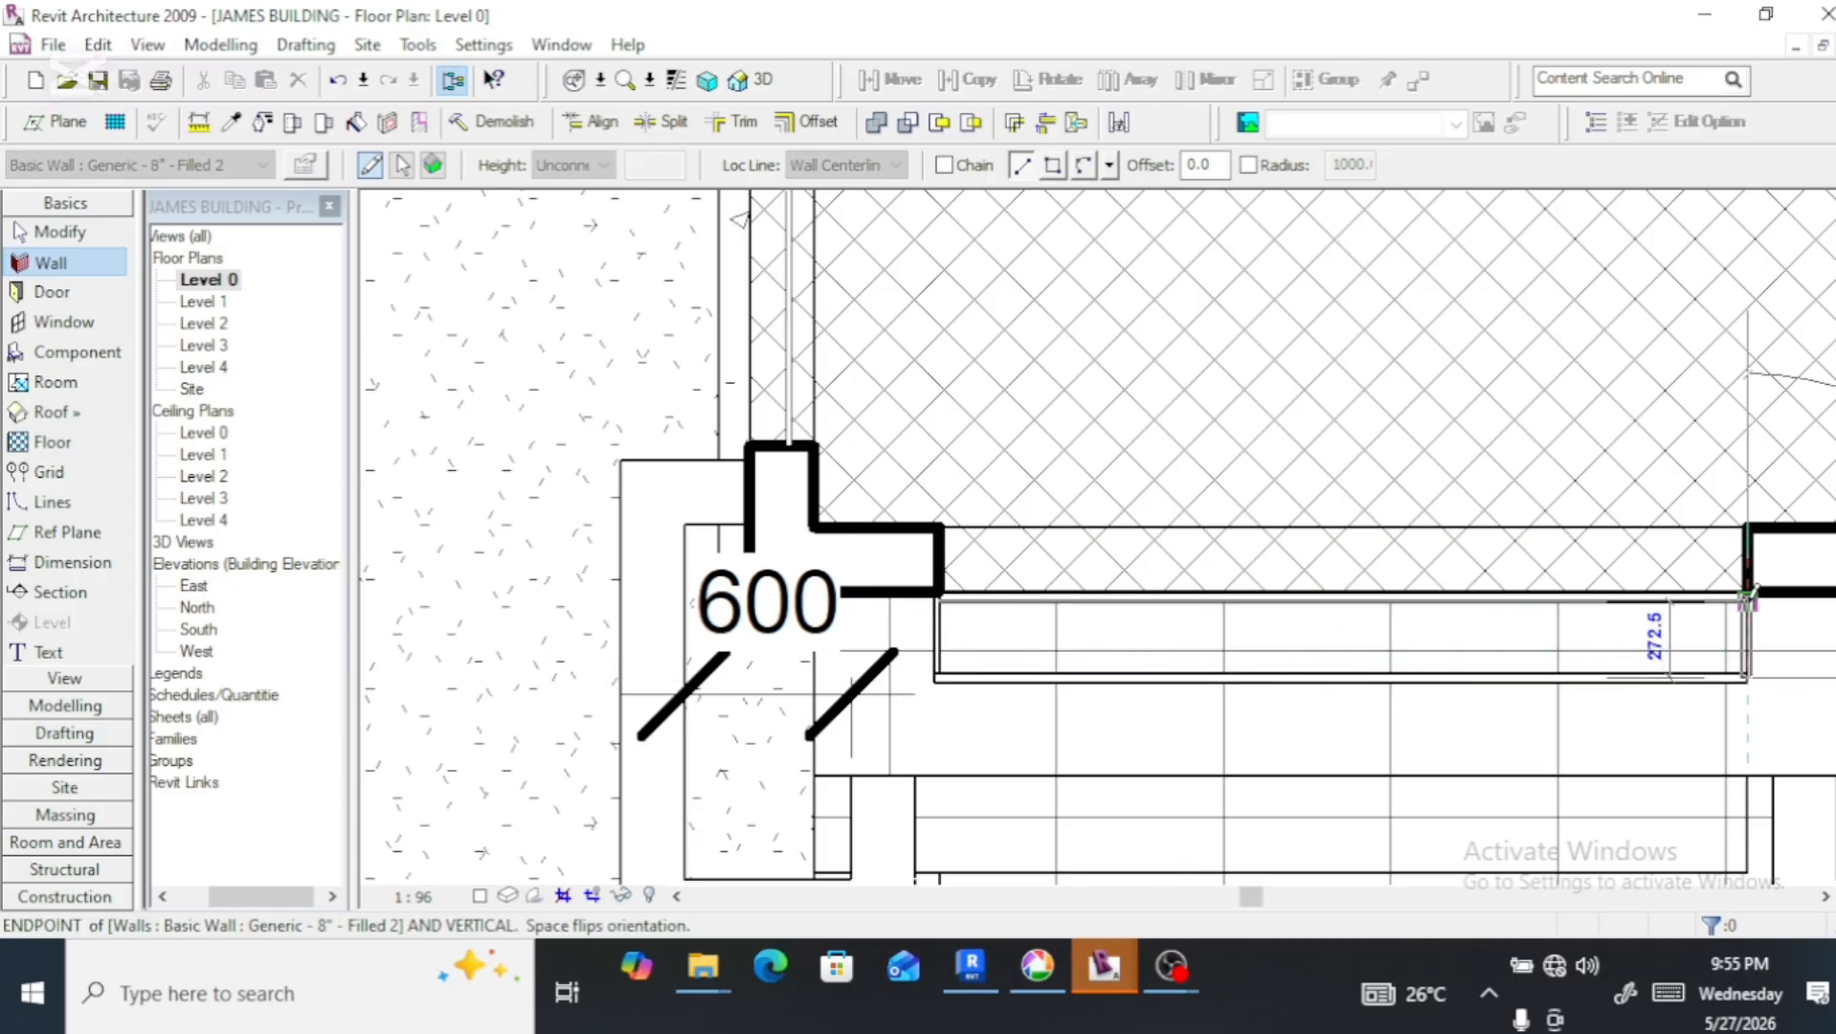
{"action": "left_click", "coordinate": [1747, 598]}
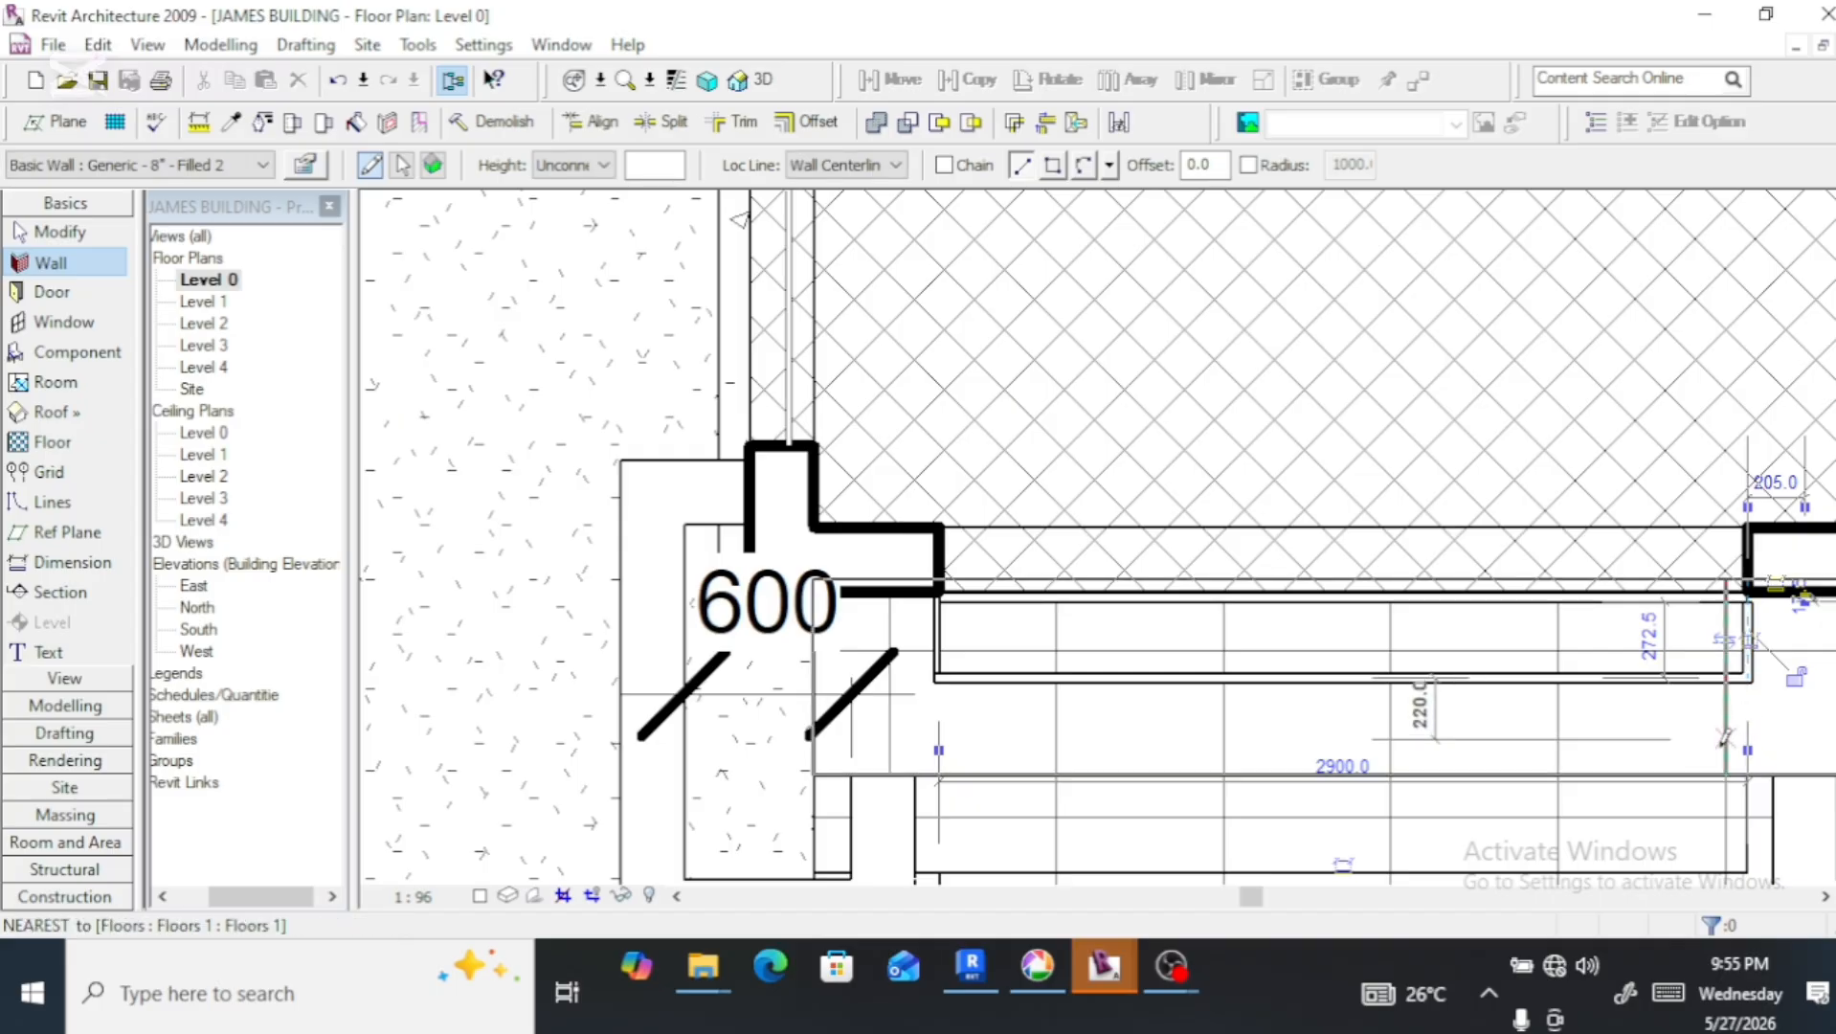
{"action": "key", "text": "Escape"}
{"action": "key", "text": "Escape"}
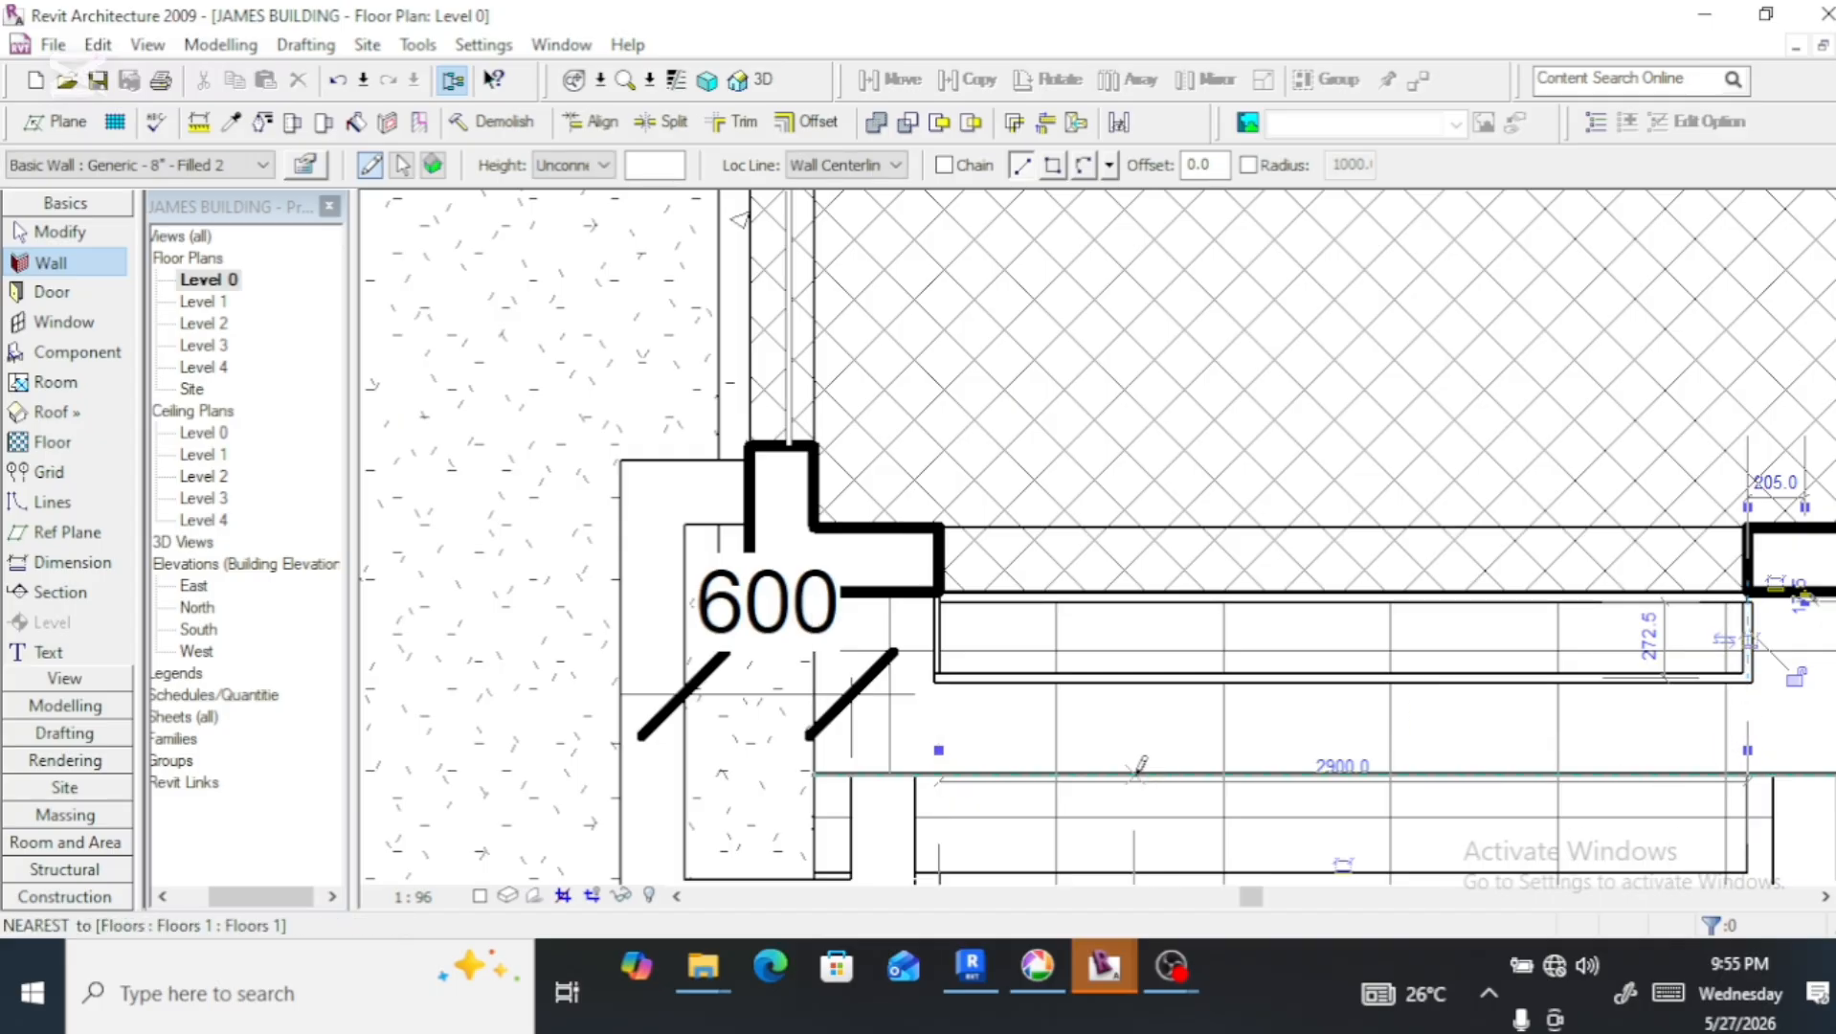
Set up another Generic - 8" - Filled 2 wall with its base offset at 750 for the second entrance step
{"action": "scroll", "coordinate": [914, 716], "scroll_direction": "down", "scroll_amount": 5}
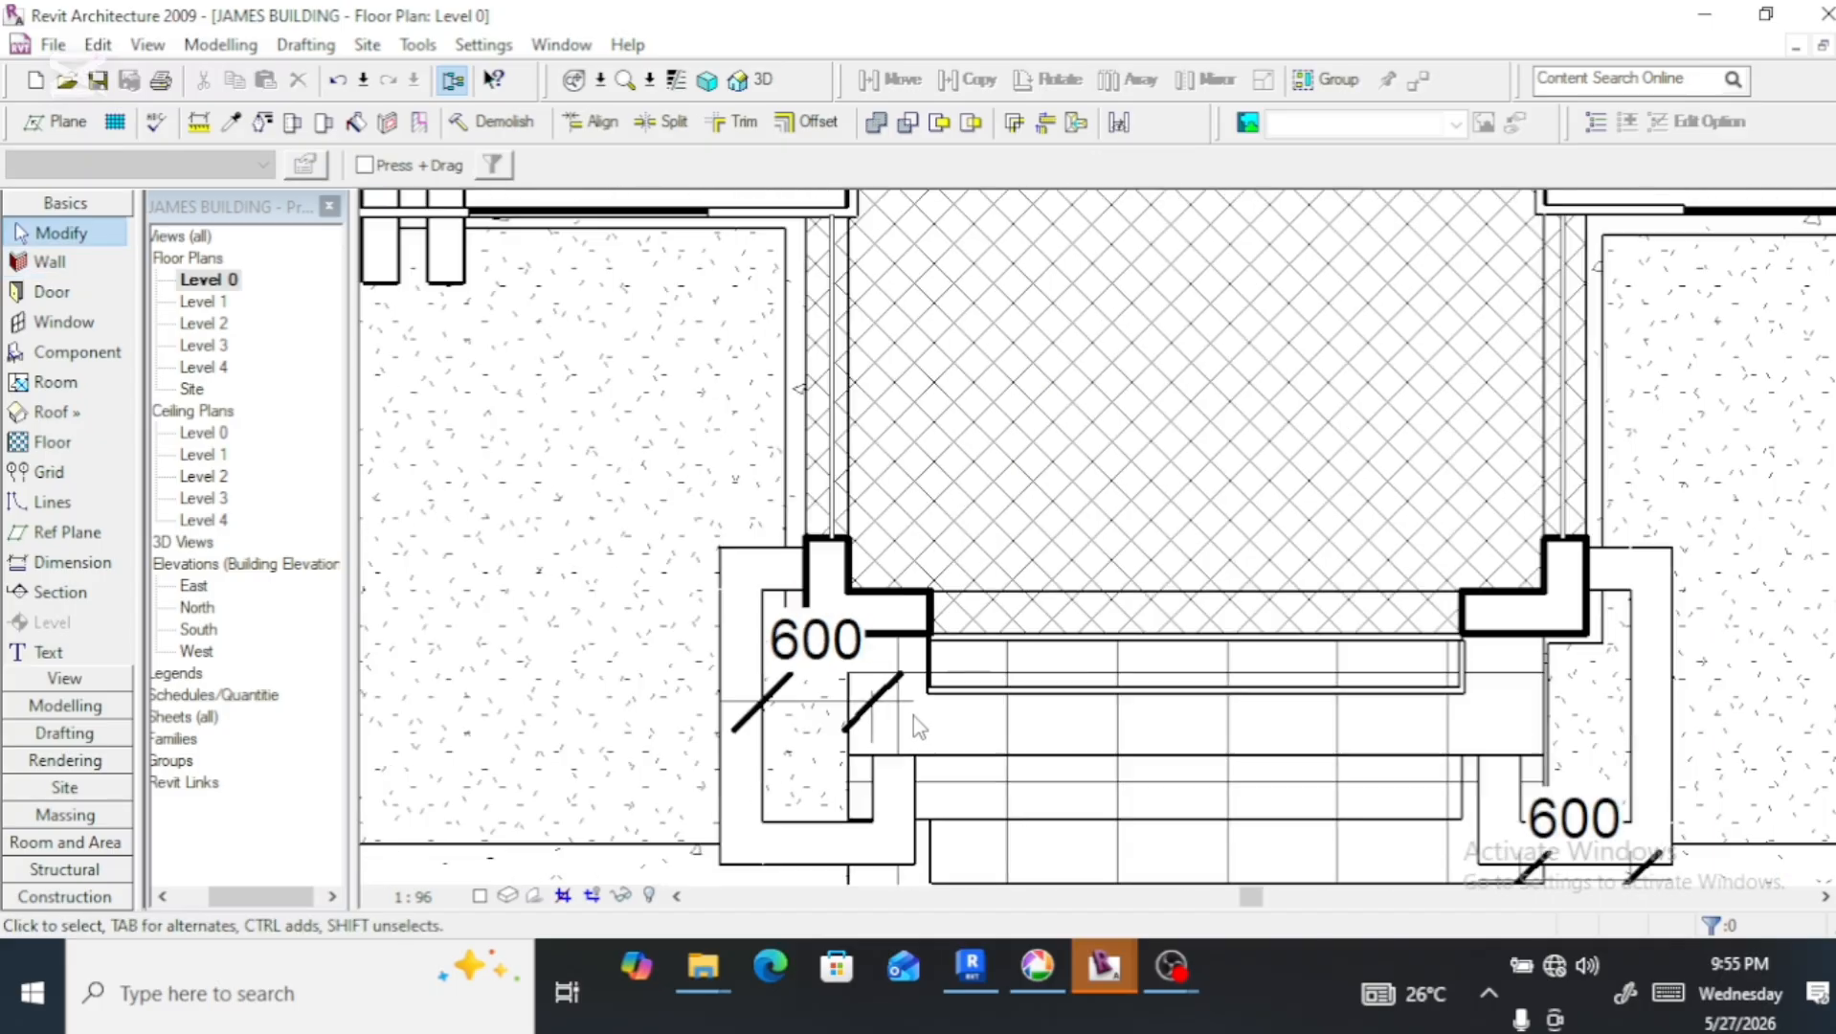
{"action": "scroll", "coordinate": [1091, 800], "scroll_direction": "up", "scroll_amount": 3}
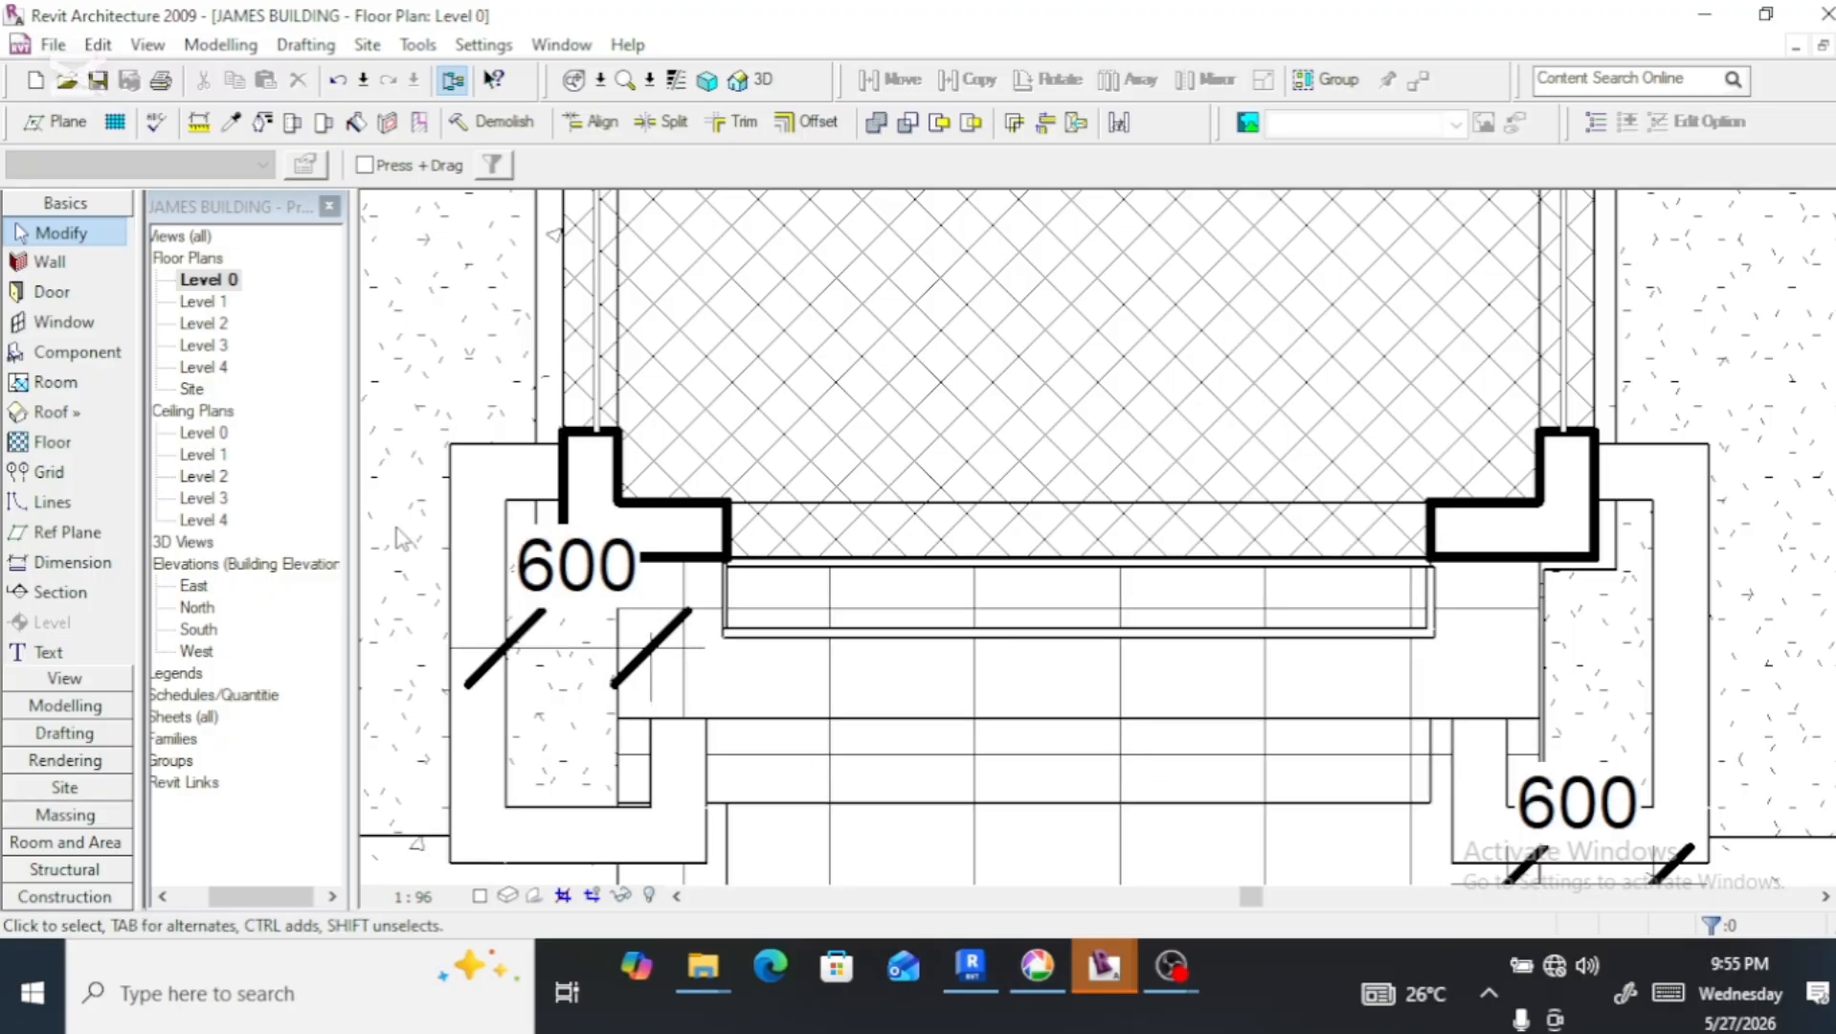
{"action": "left_click", "coordinate": [63, 269]}
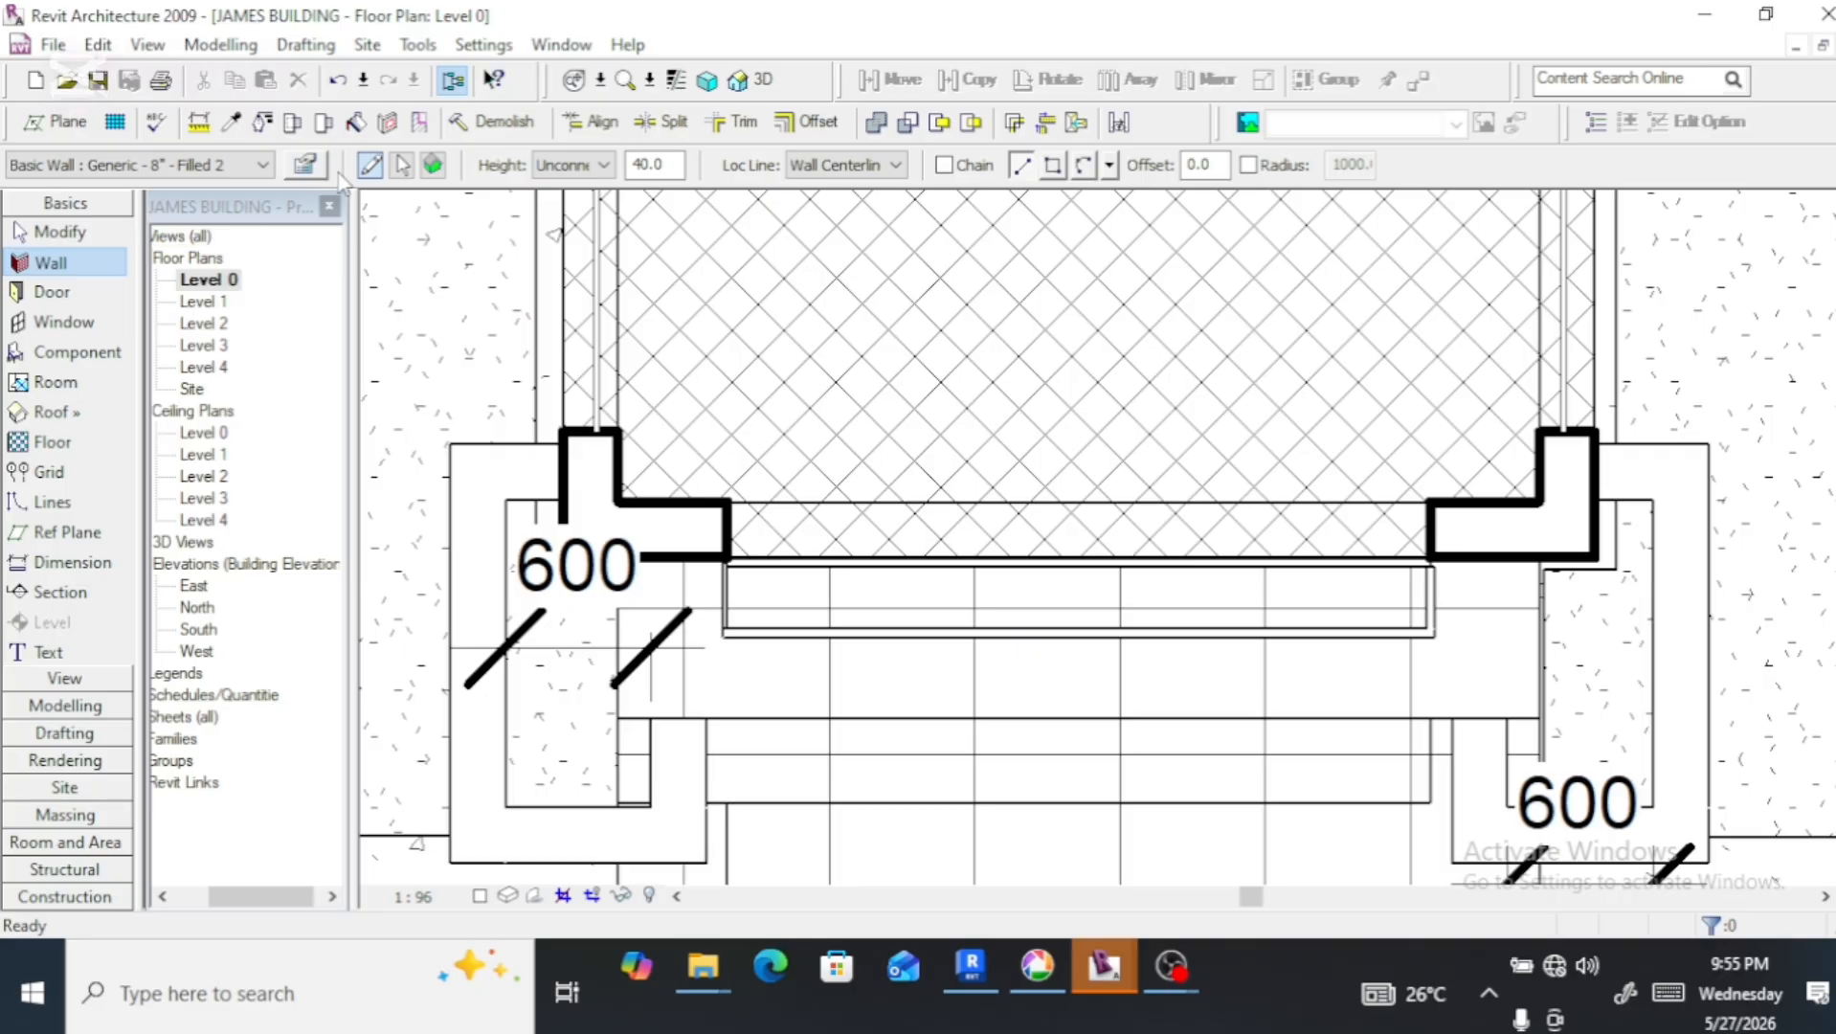
{"action": "left_click", "coordinate": [307, 167]}
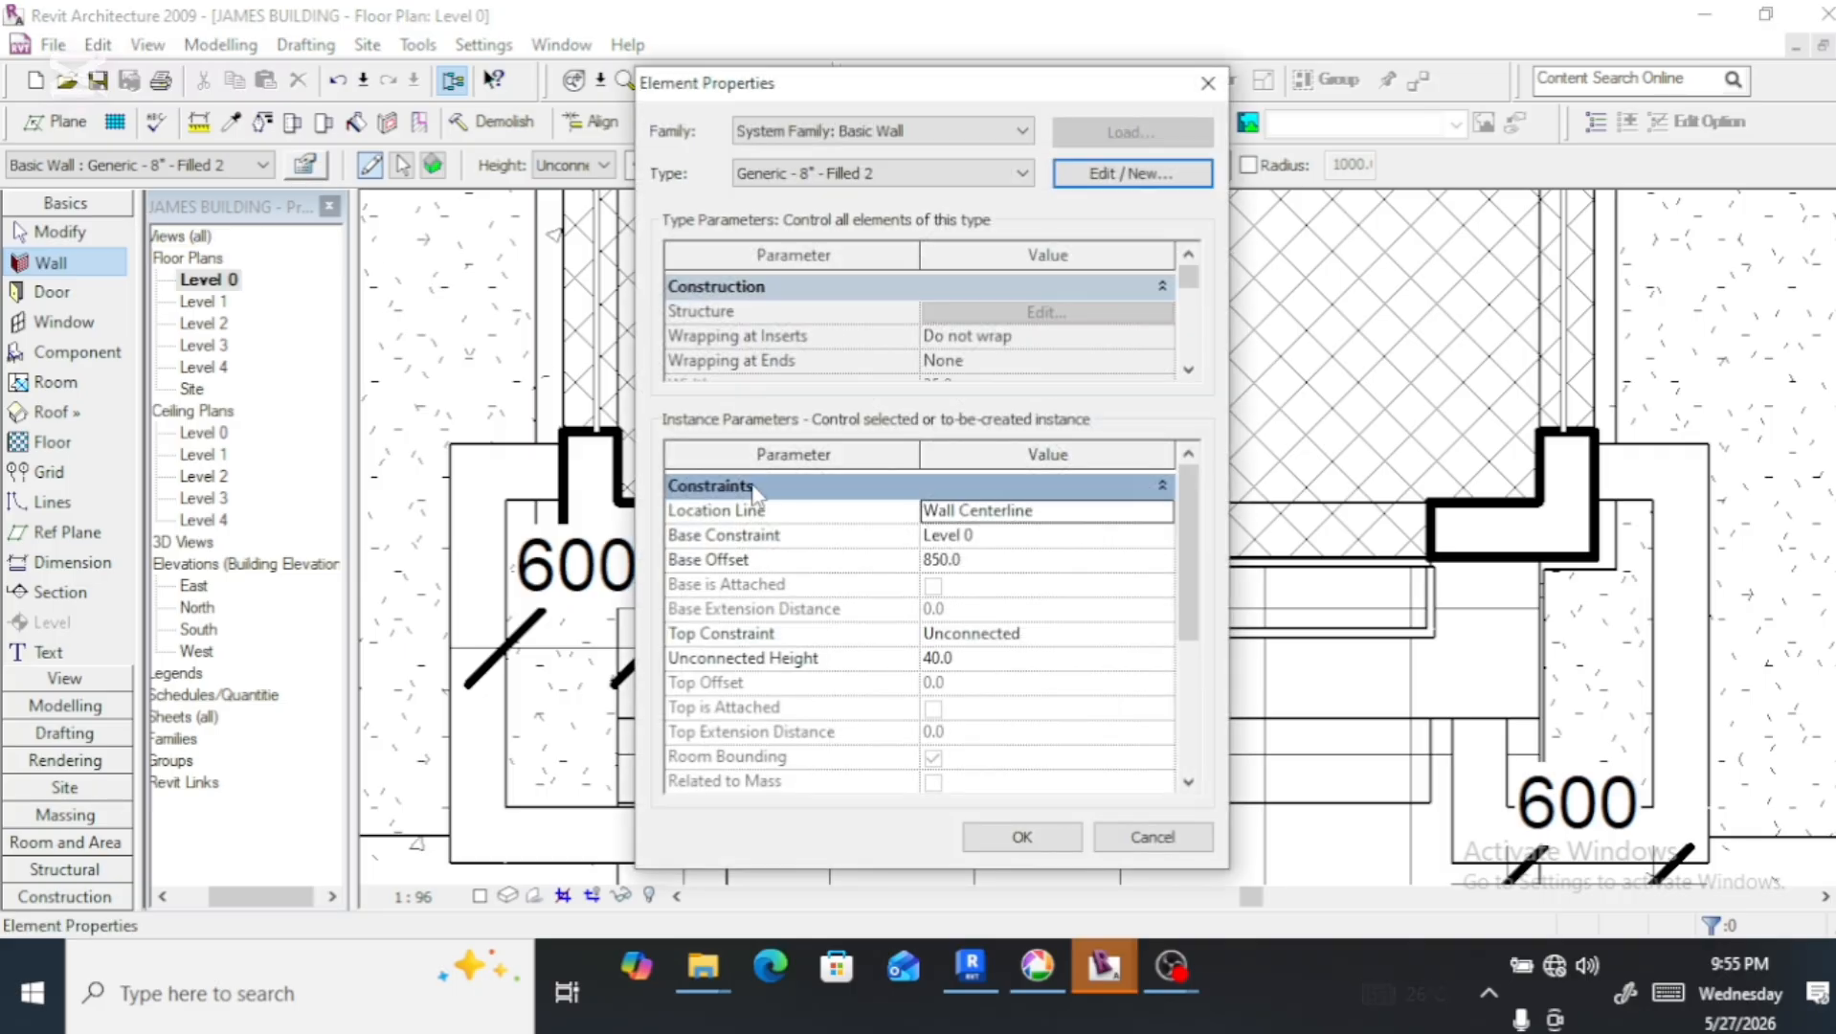
{"action": "left_click", "coordinate": [946, 563]}
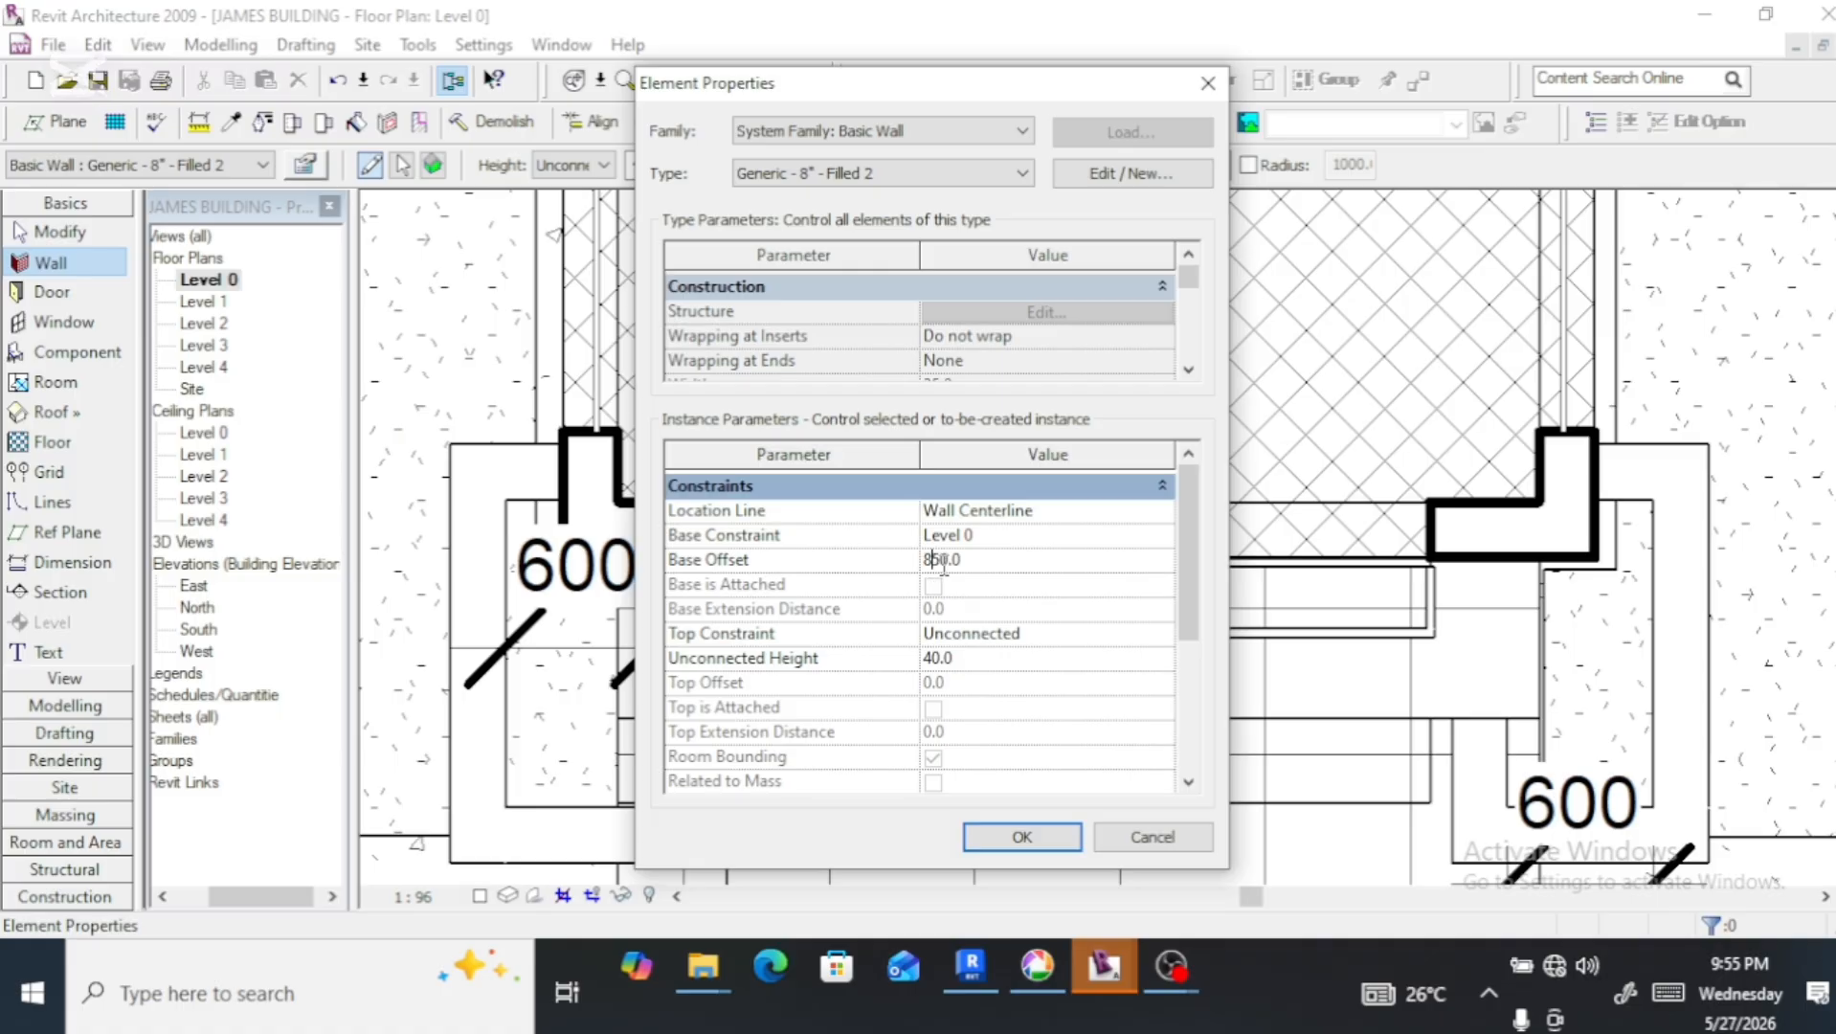
{"action": "key", "text": "BackSpace"}
{"action": "type", "text": "7"}
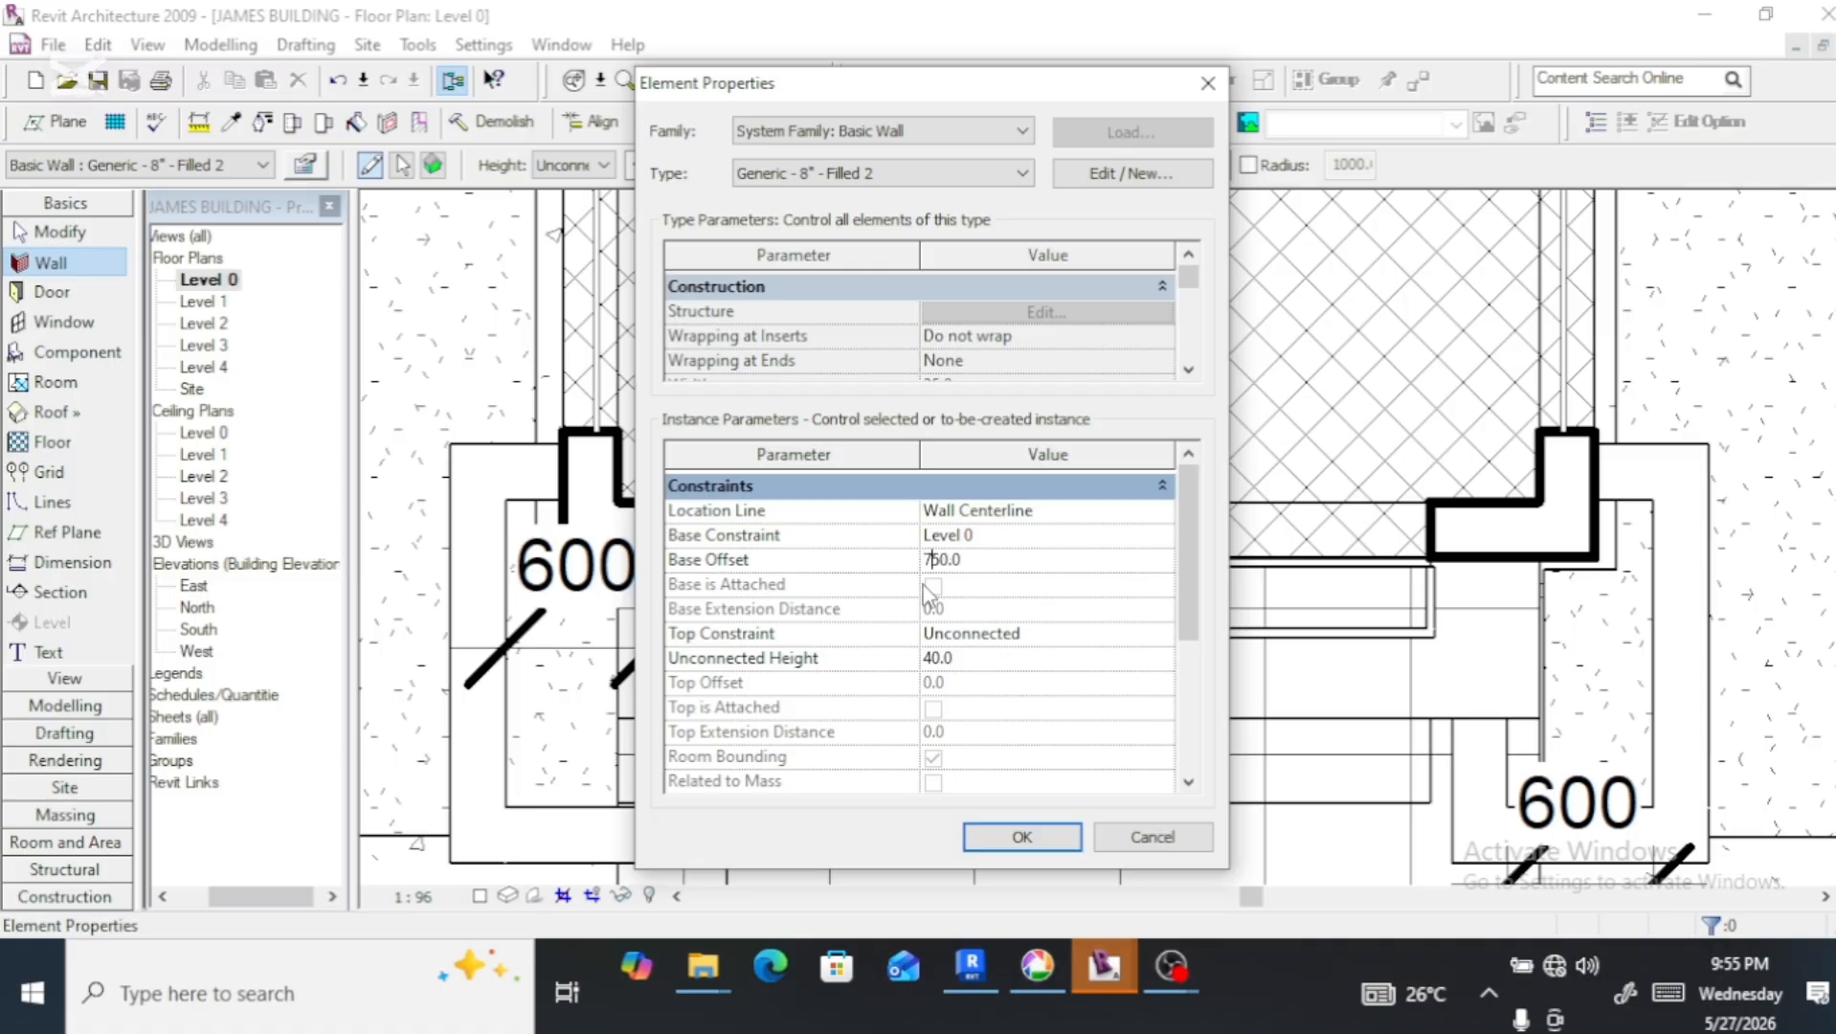
{"action": "left_click", "coordinate": [1022, 838]}
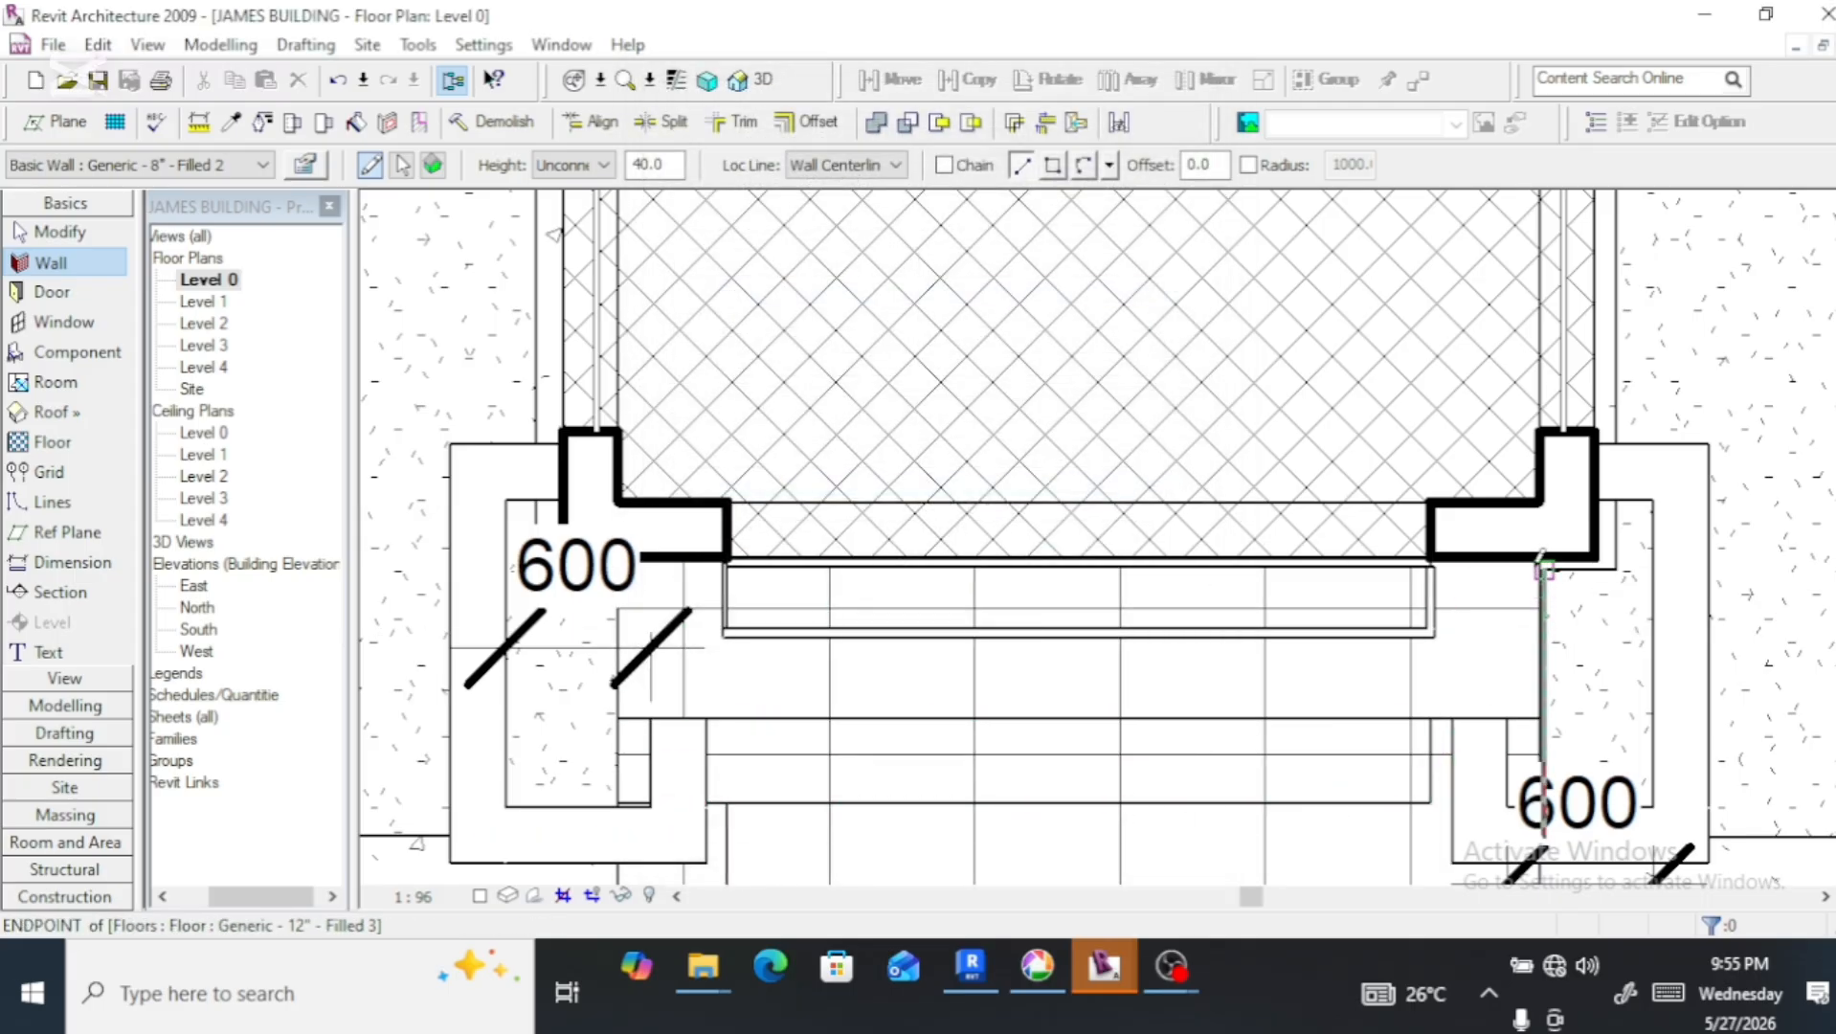
Draw a wall about 620 mm long along the second step's right end, and another along its full front edge to the left corner
{"action": "left_click", "coordinate": [1543, 565]}
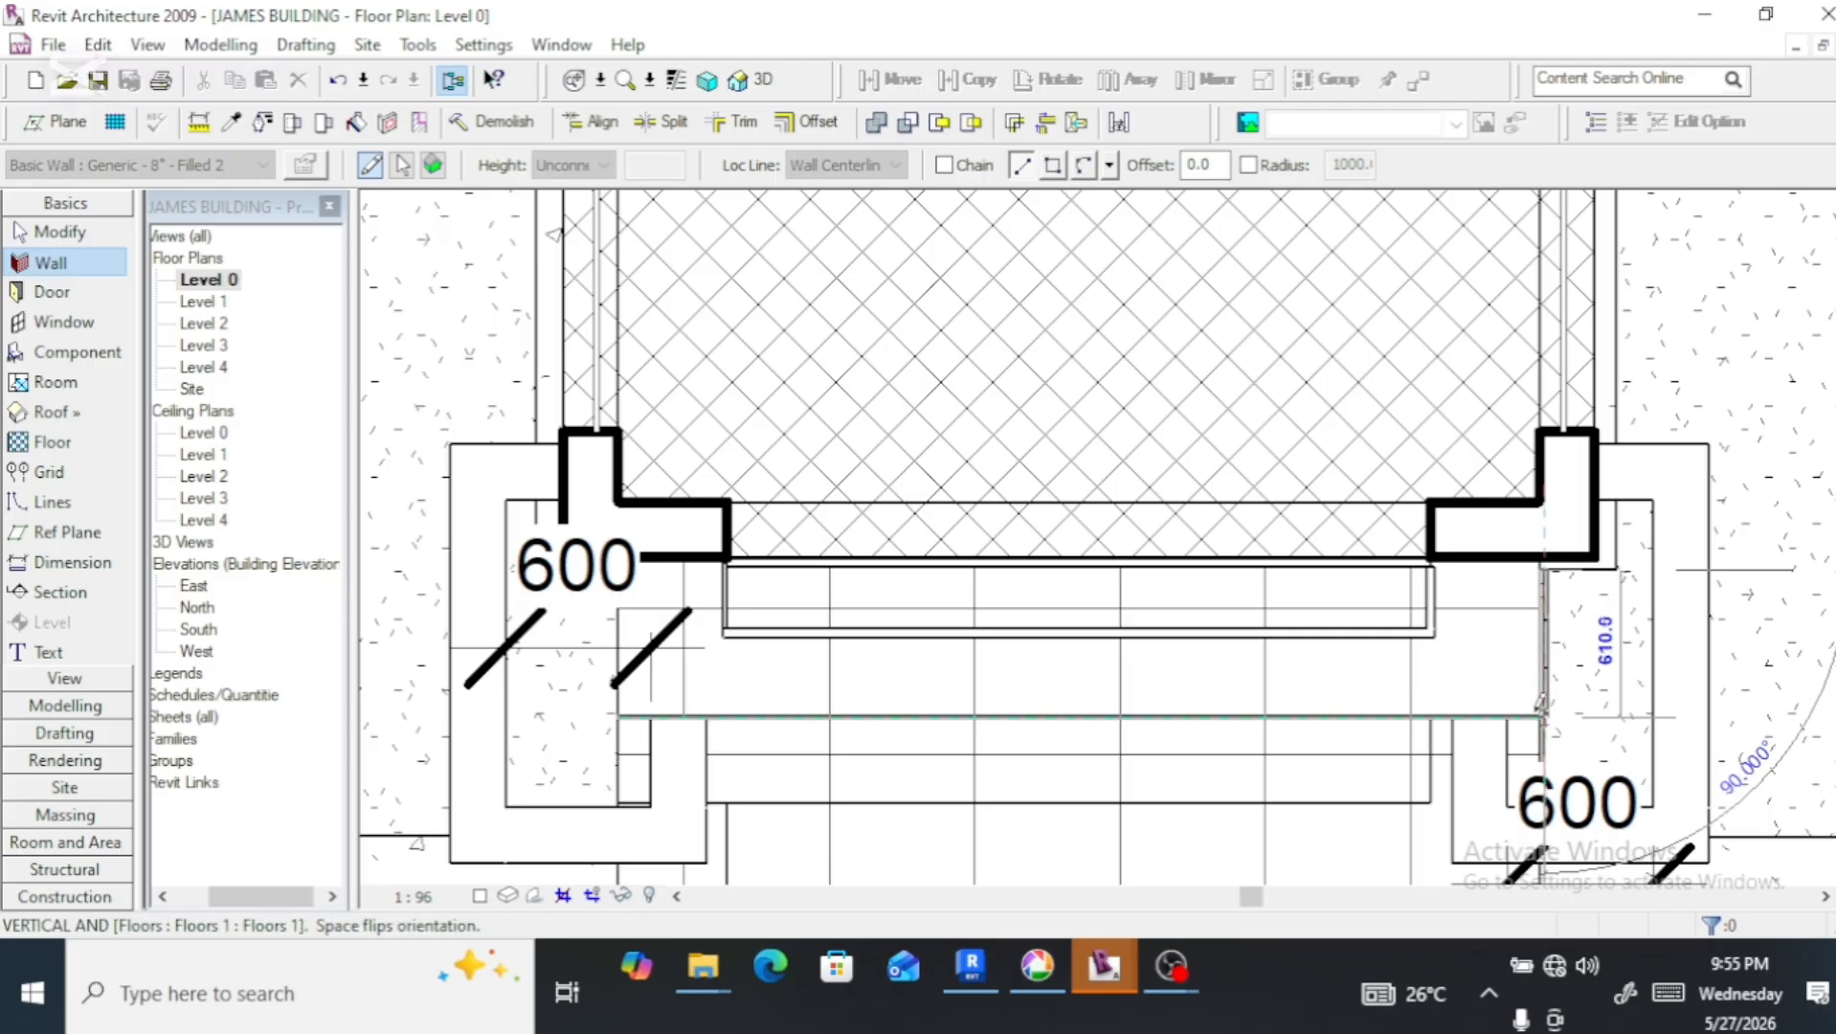
{"action": "scroll", "coordinate": [1543, 713], "scroll_direction": "up", "scroll_amount": 4}
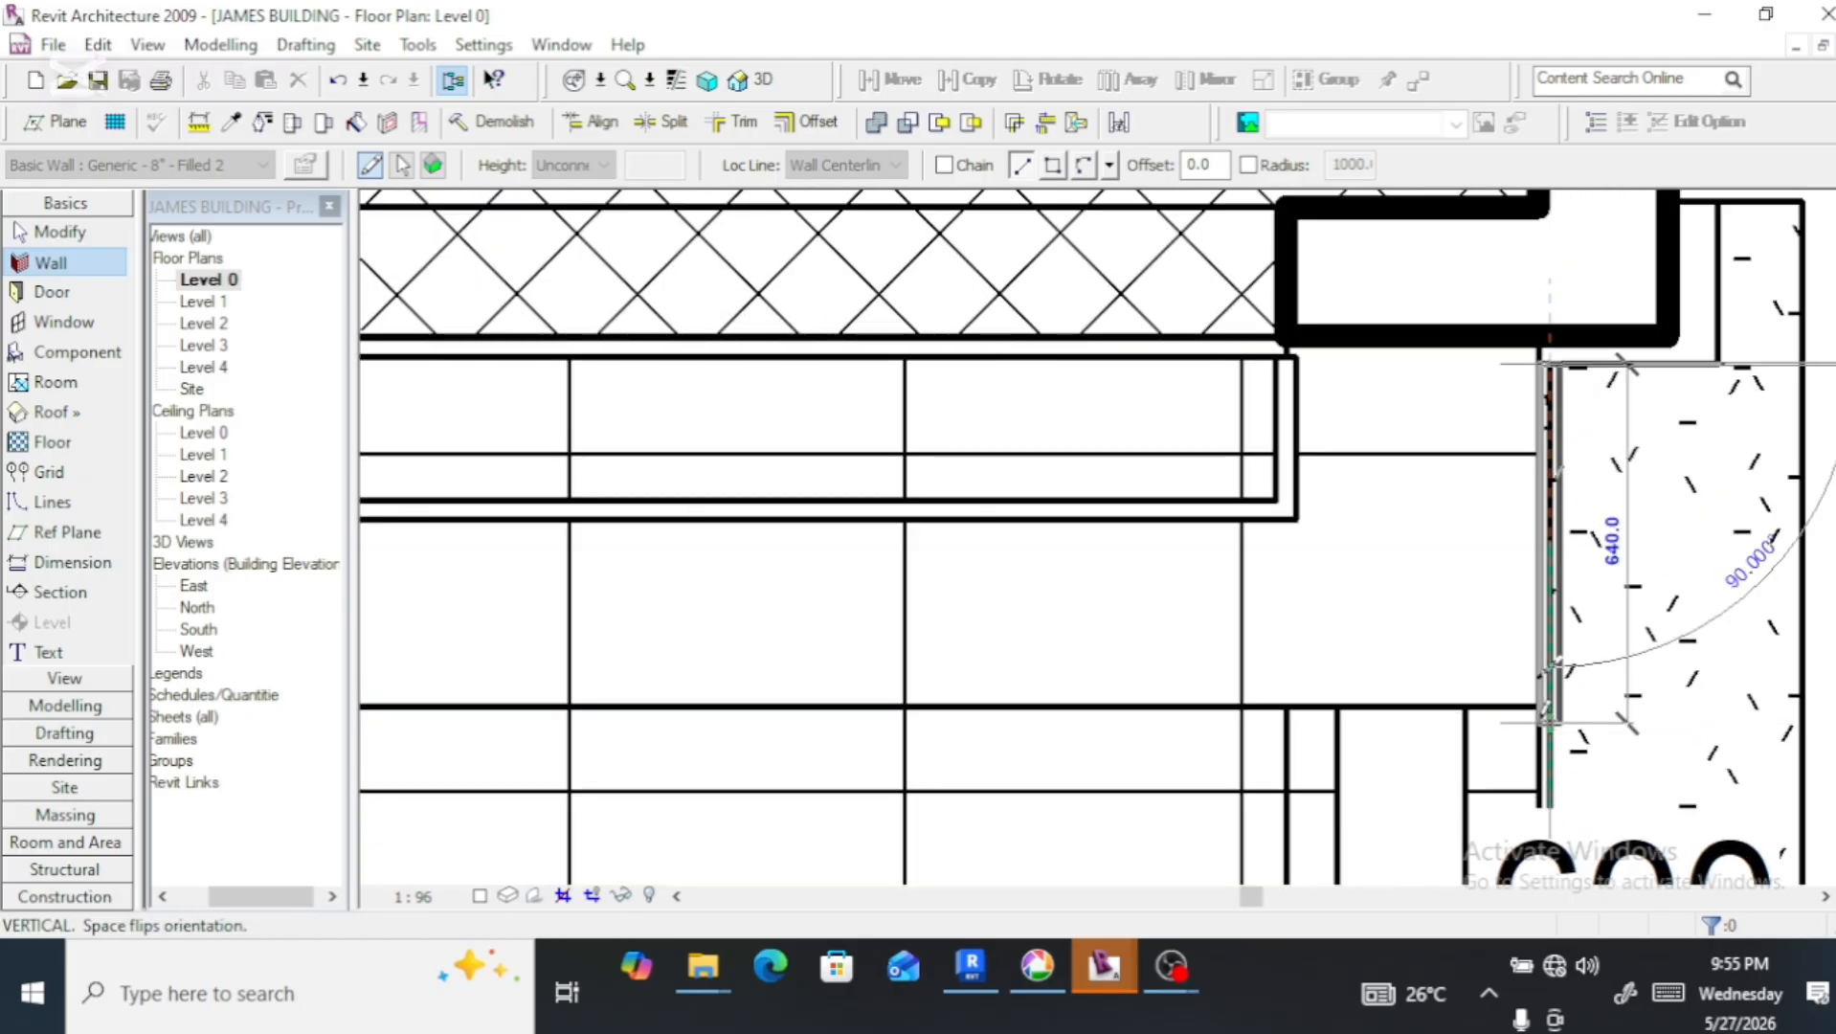
{"action": "left_click", "coordinate": [1549, 707]}
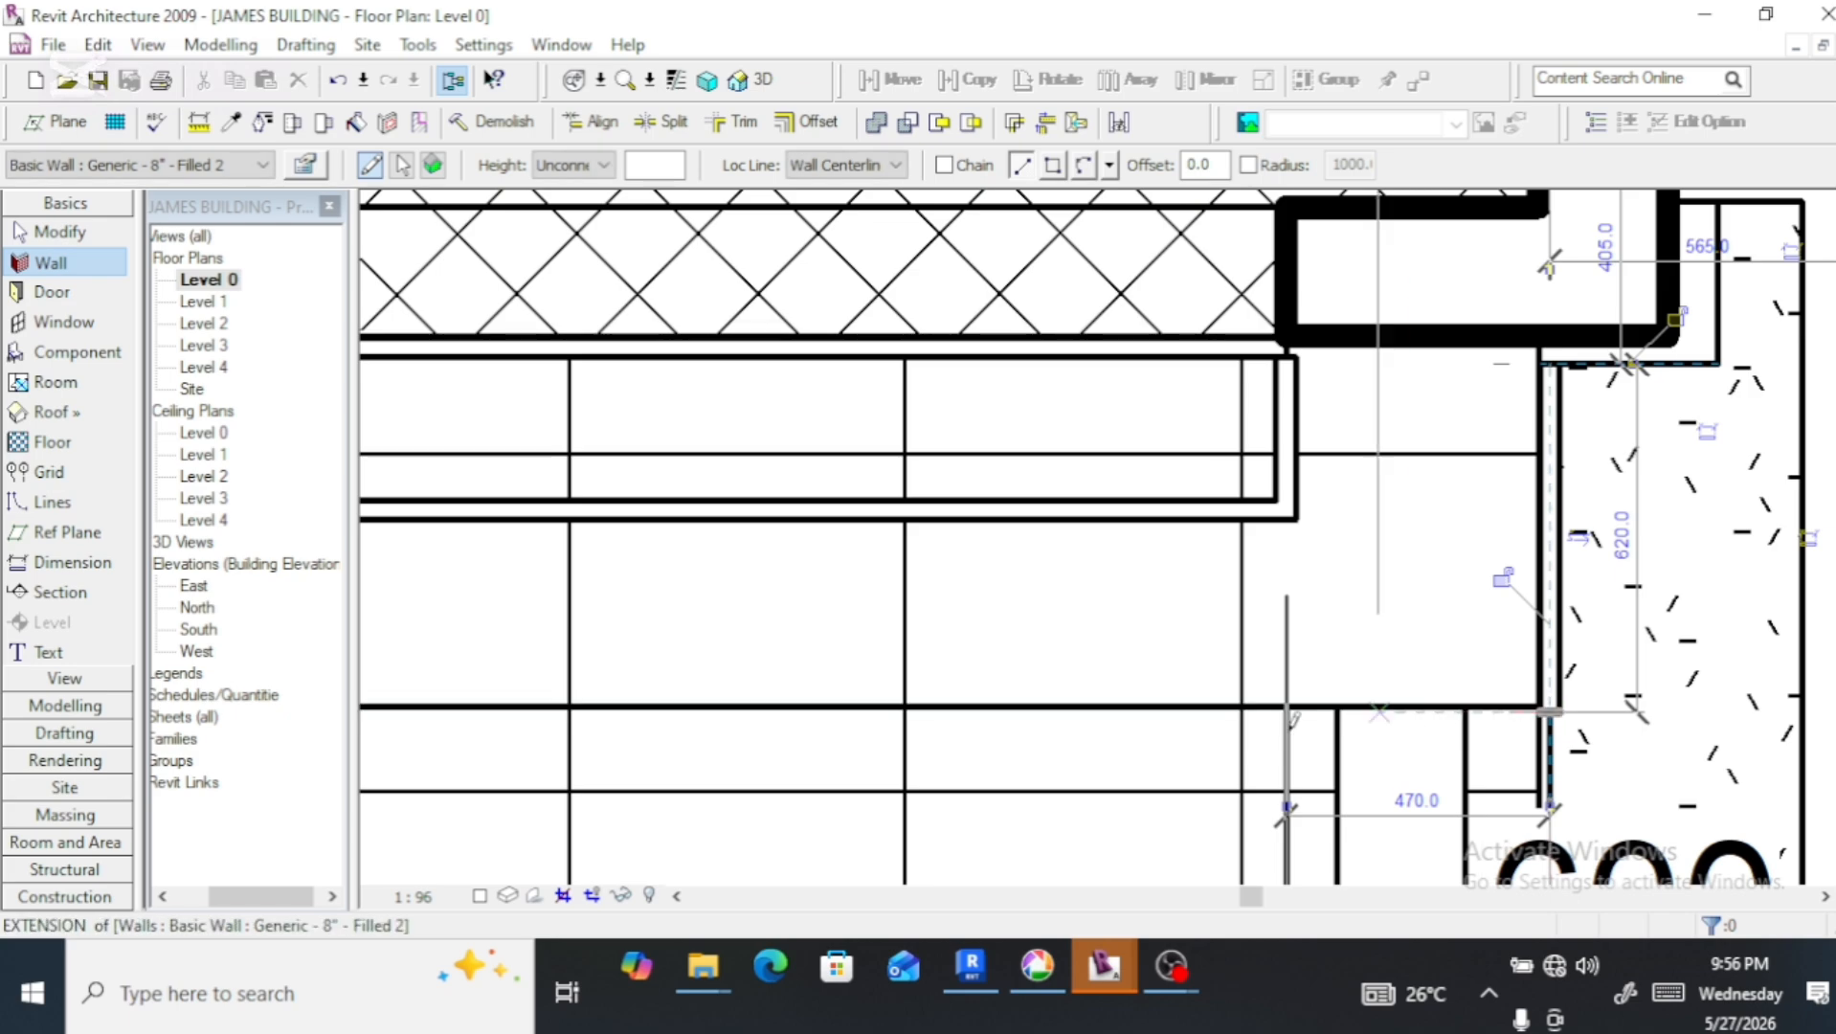
{"action": "left_click", "coordinate": [1550, 711]}
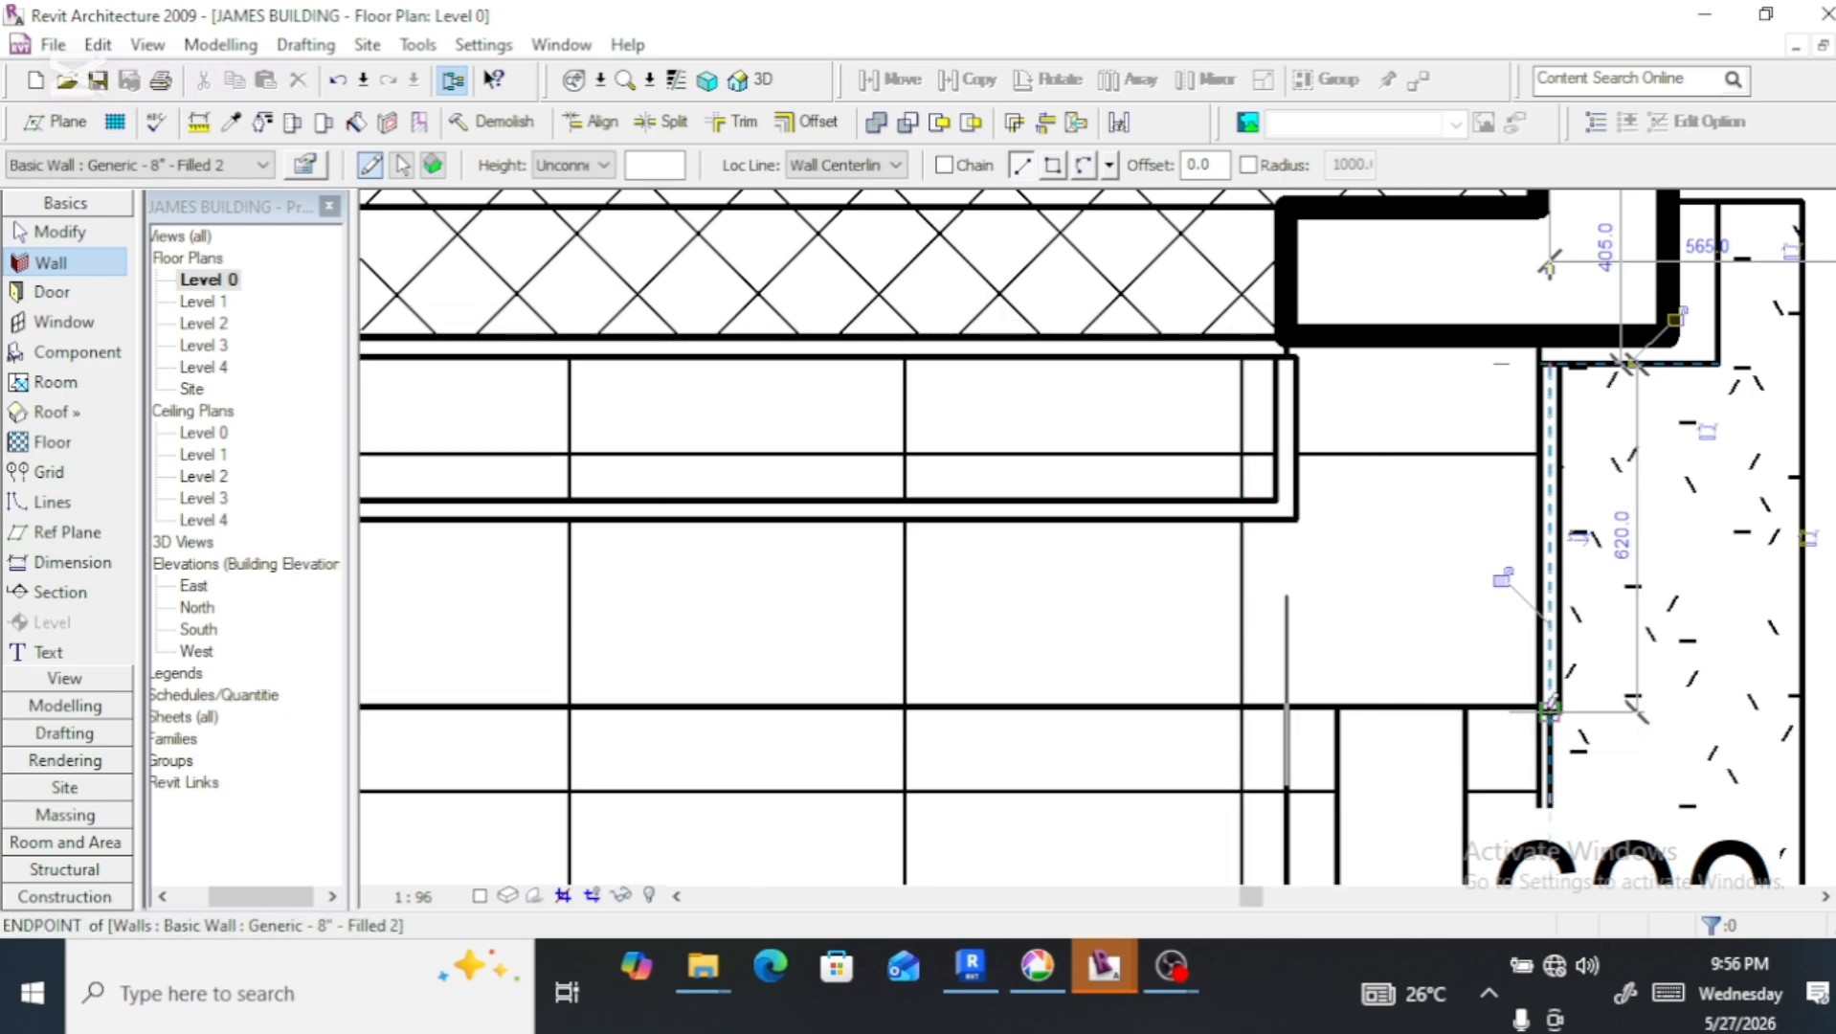
{"action": "scroll", "coordinate": [1475, 690], "scroll_direction": "down", "scroll_amount": 3}
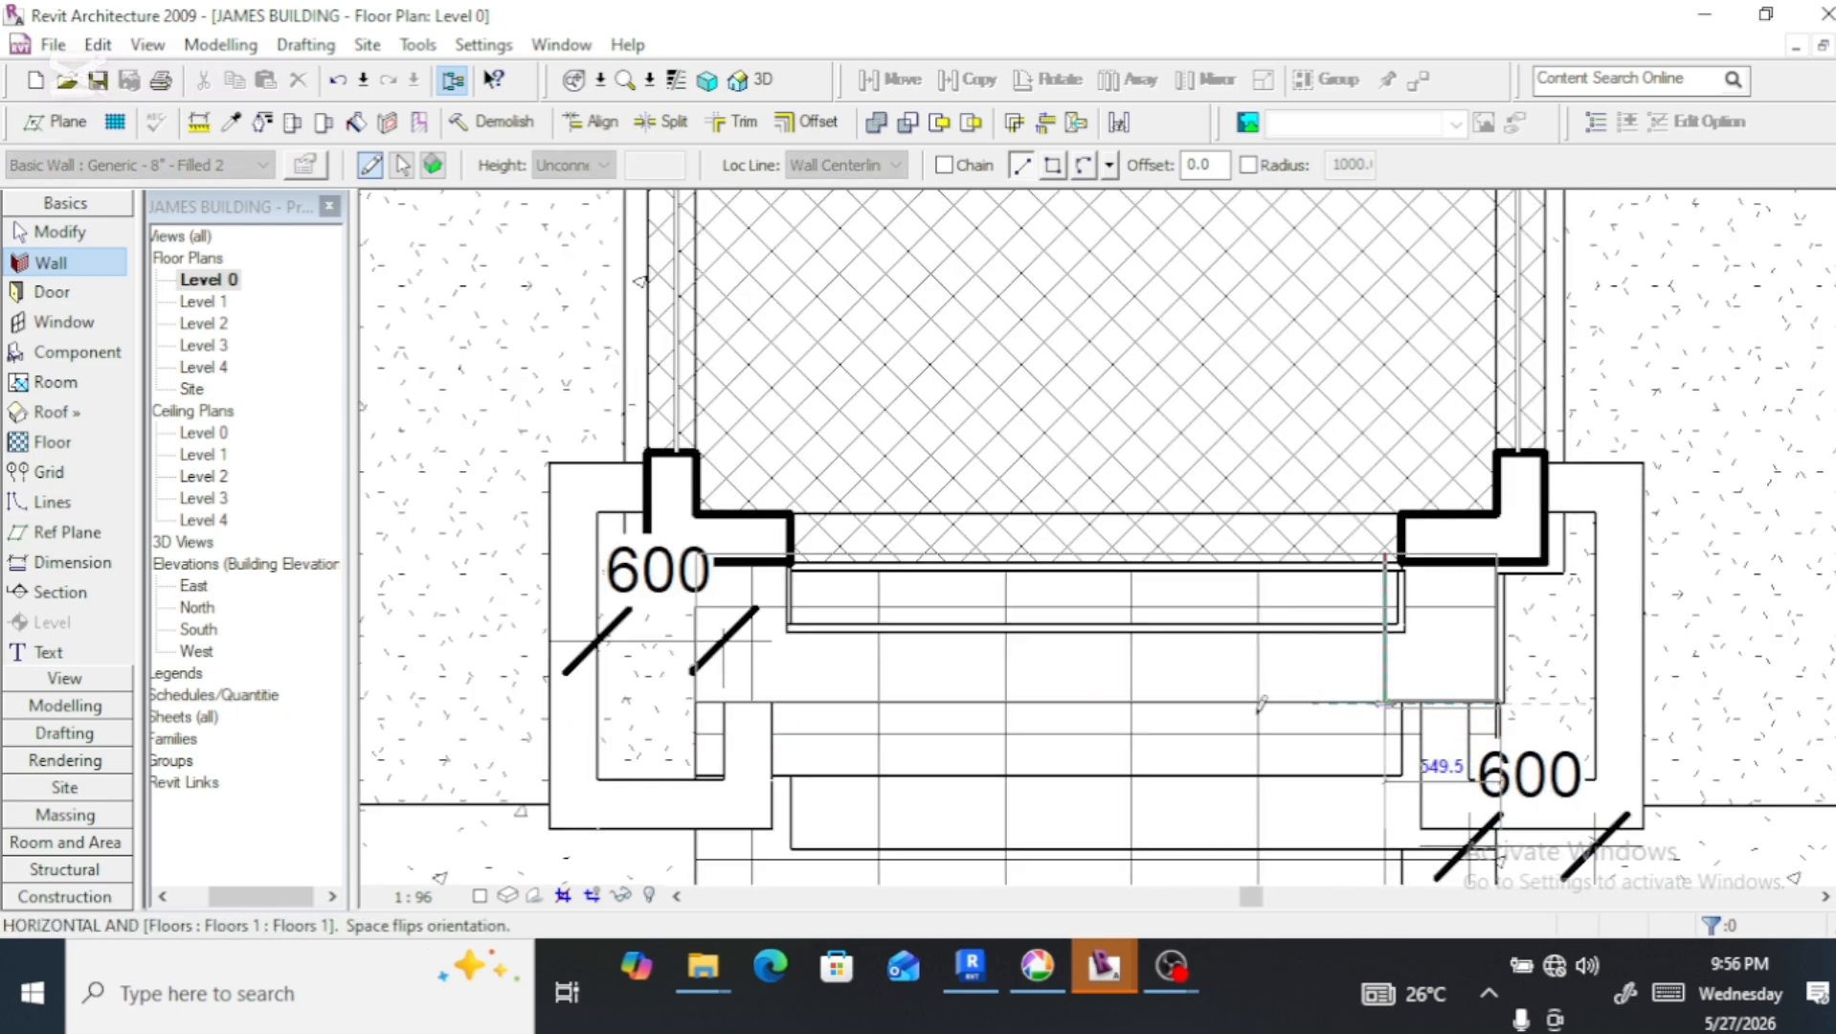
{"action": "left_click", "coordinate": [693, 705]}
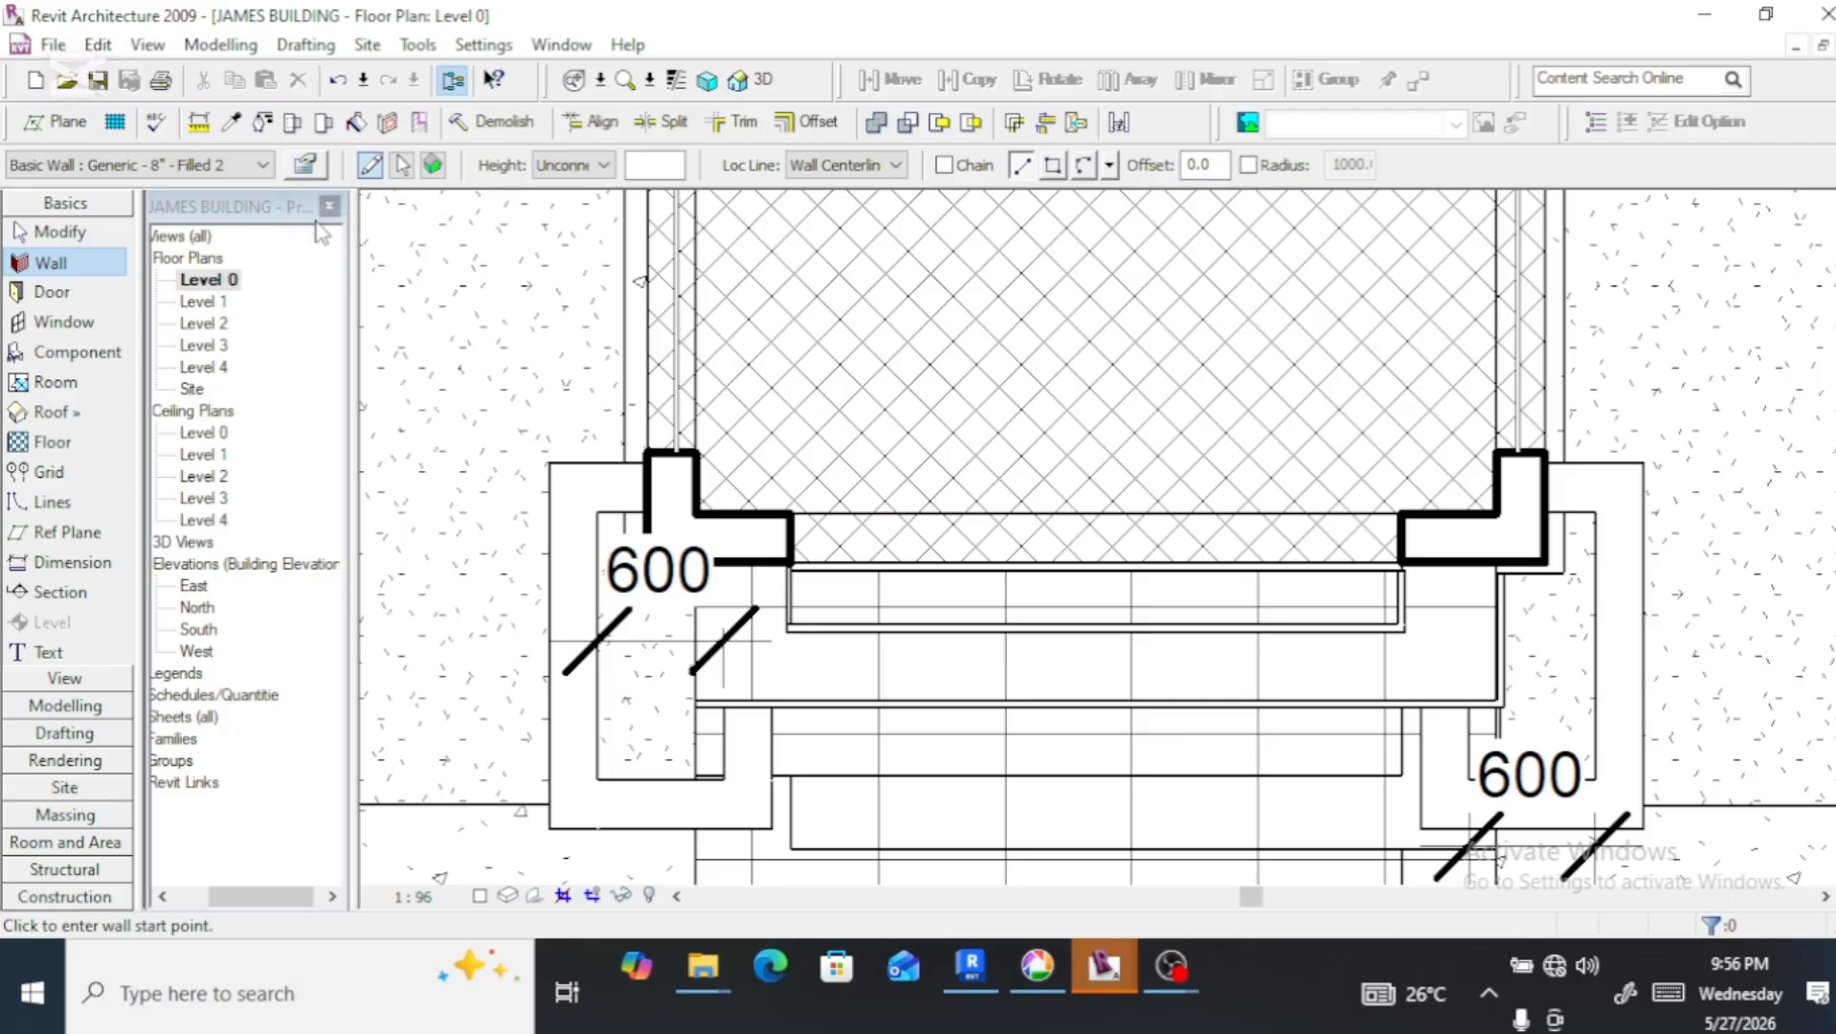
Set the new wall's base offset to 550 for the third entrance step
{"action": "left_click", "coordinate": [304, 166]}
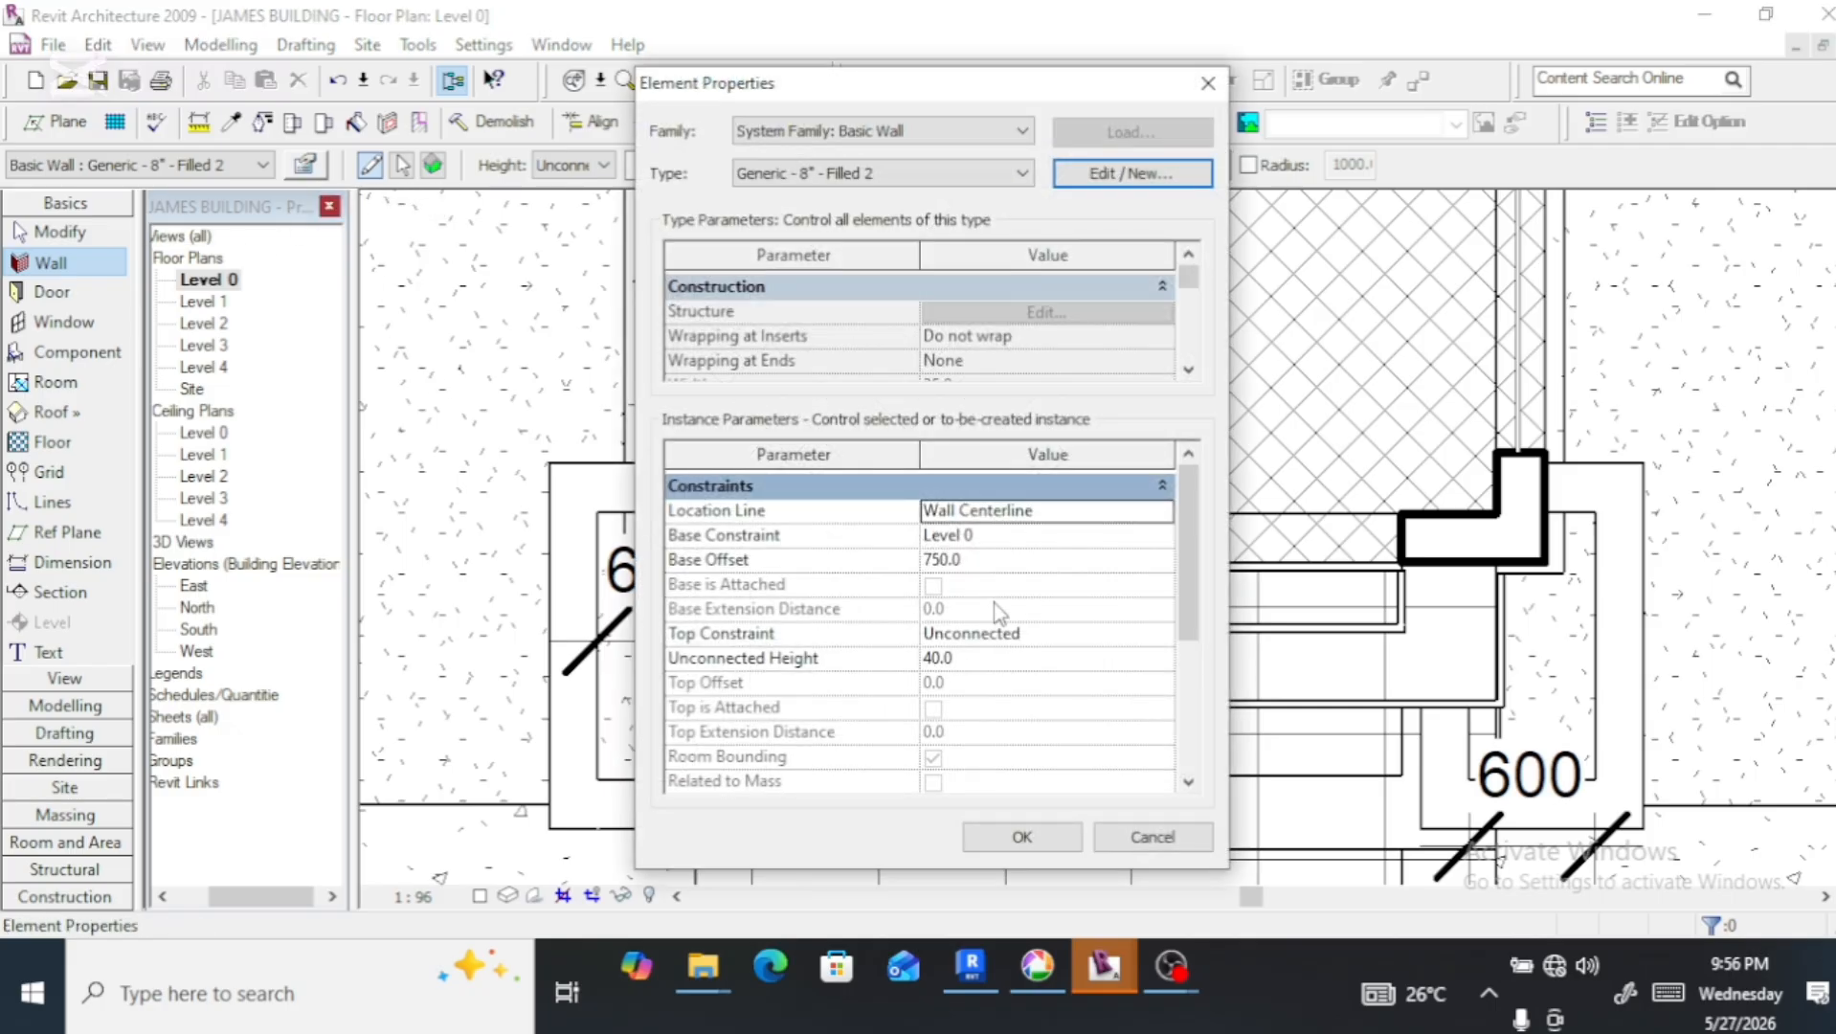
{"action": "left_click", "coordinate": [935, 567]}
{"action": "left_click", "coordinate": [937, 569]}
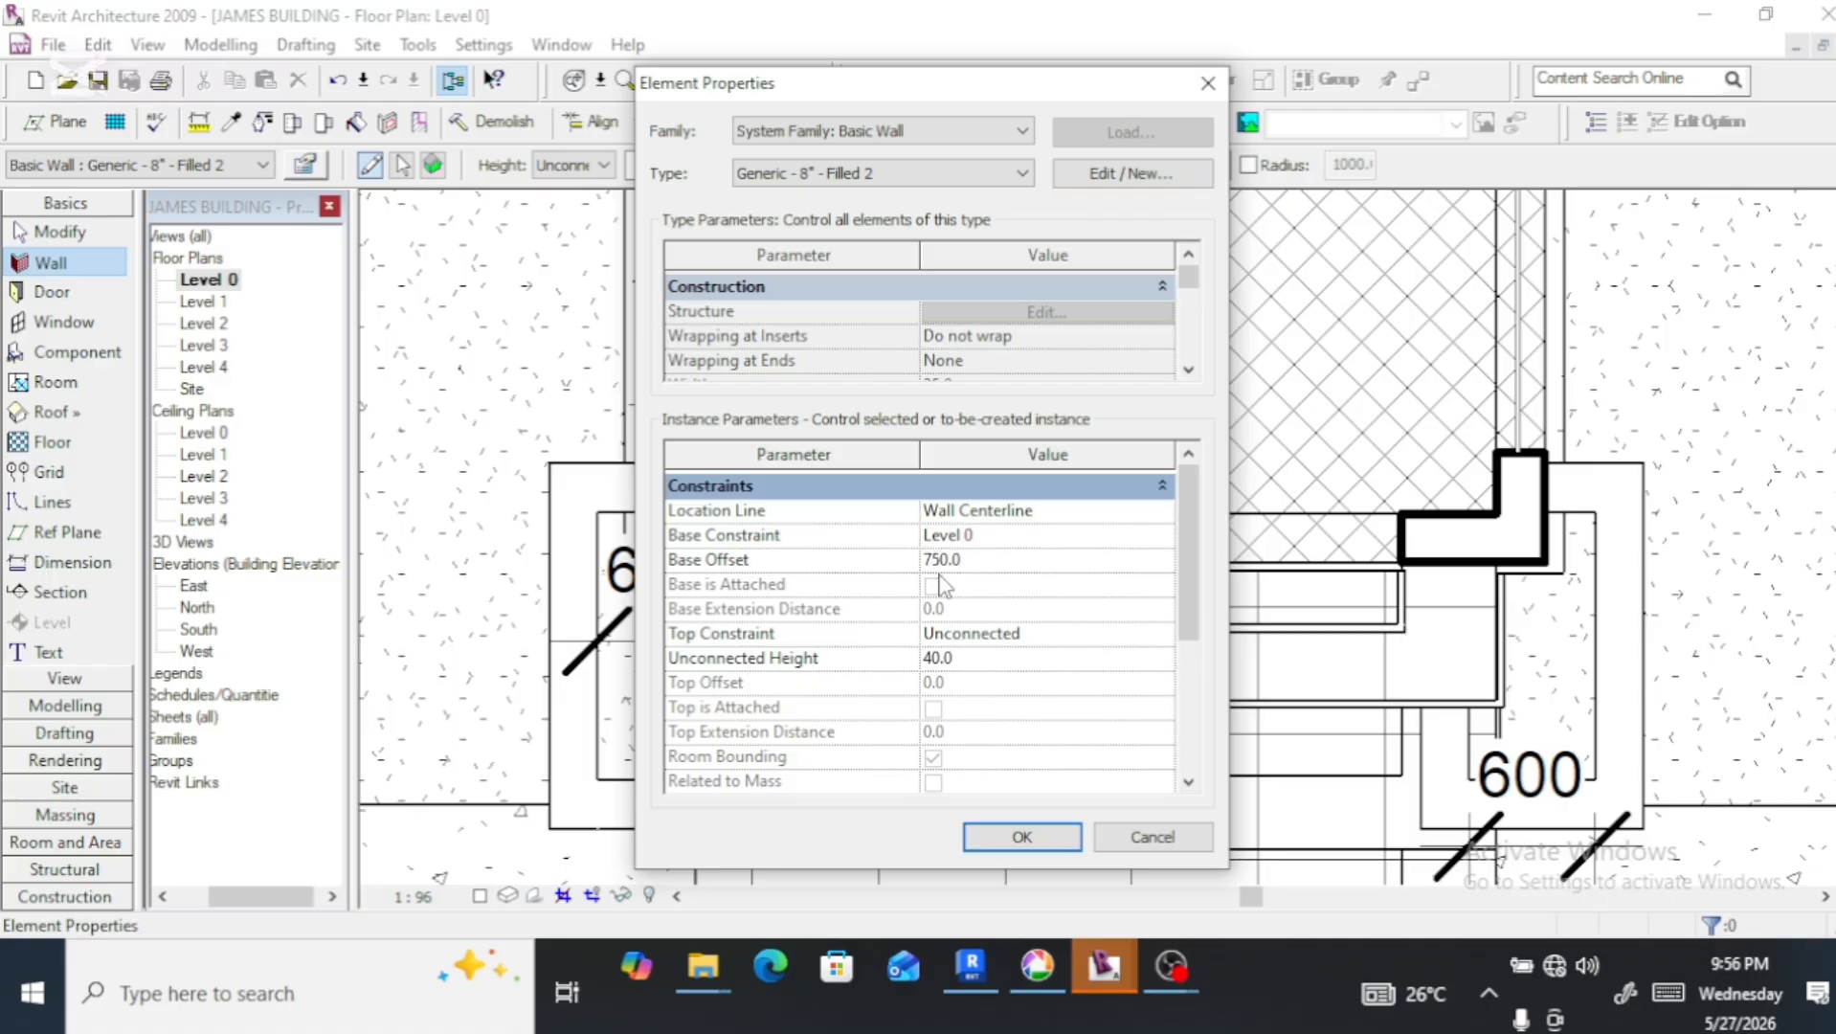
{"action": "key", "text": "BackSpace"}
{"action": "type", "text": "6"}
{"action": "type", "text": "0"}
{"action": "key", "text": "BackSpace"}
{"action": "key", "text": "BackSpace"}
{"action": "type", "text": "55"}
{"action": "left_click", "coordinate": [1022, 838]}
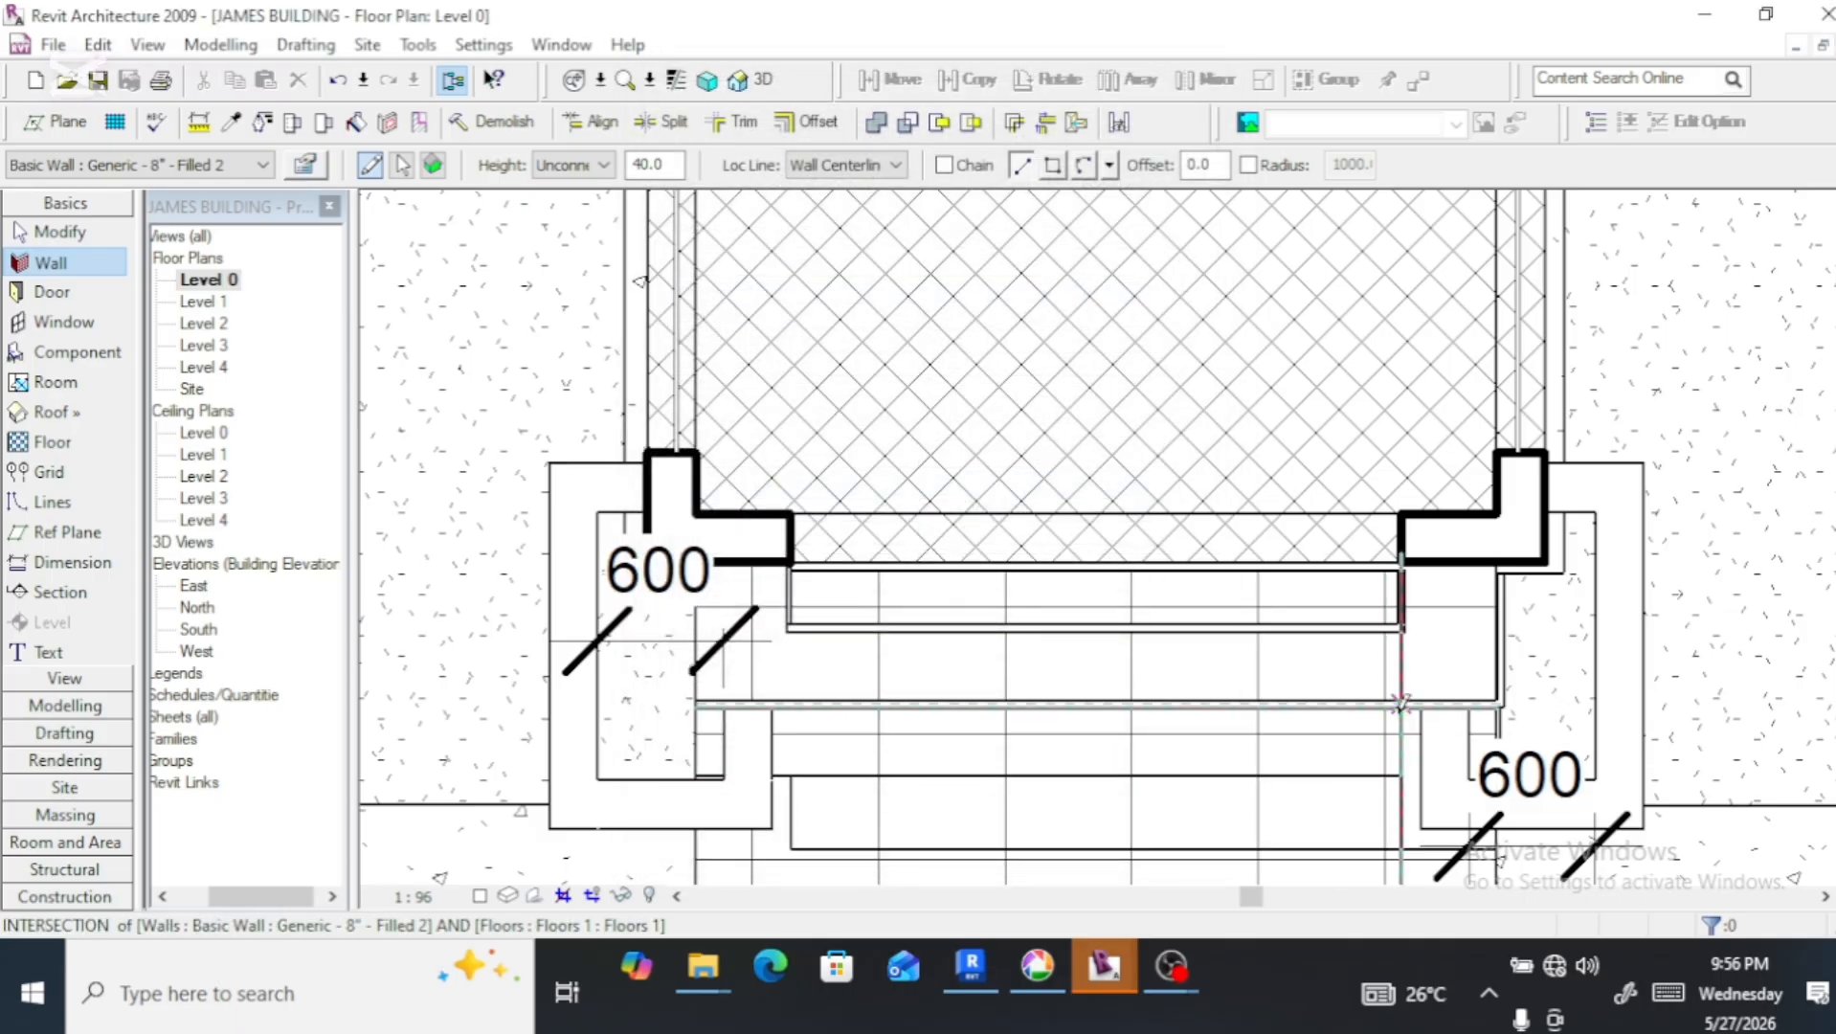
Draw walls along the third step: about 340 mm down its right end and about 3000 mm along its front edge to the left planter
{"action": "left_click", "coordinate": [1400, 705]}
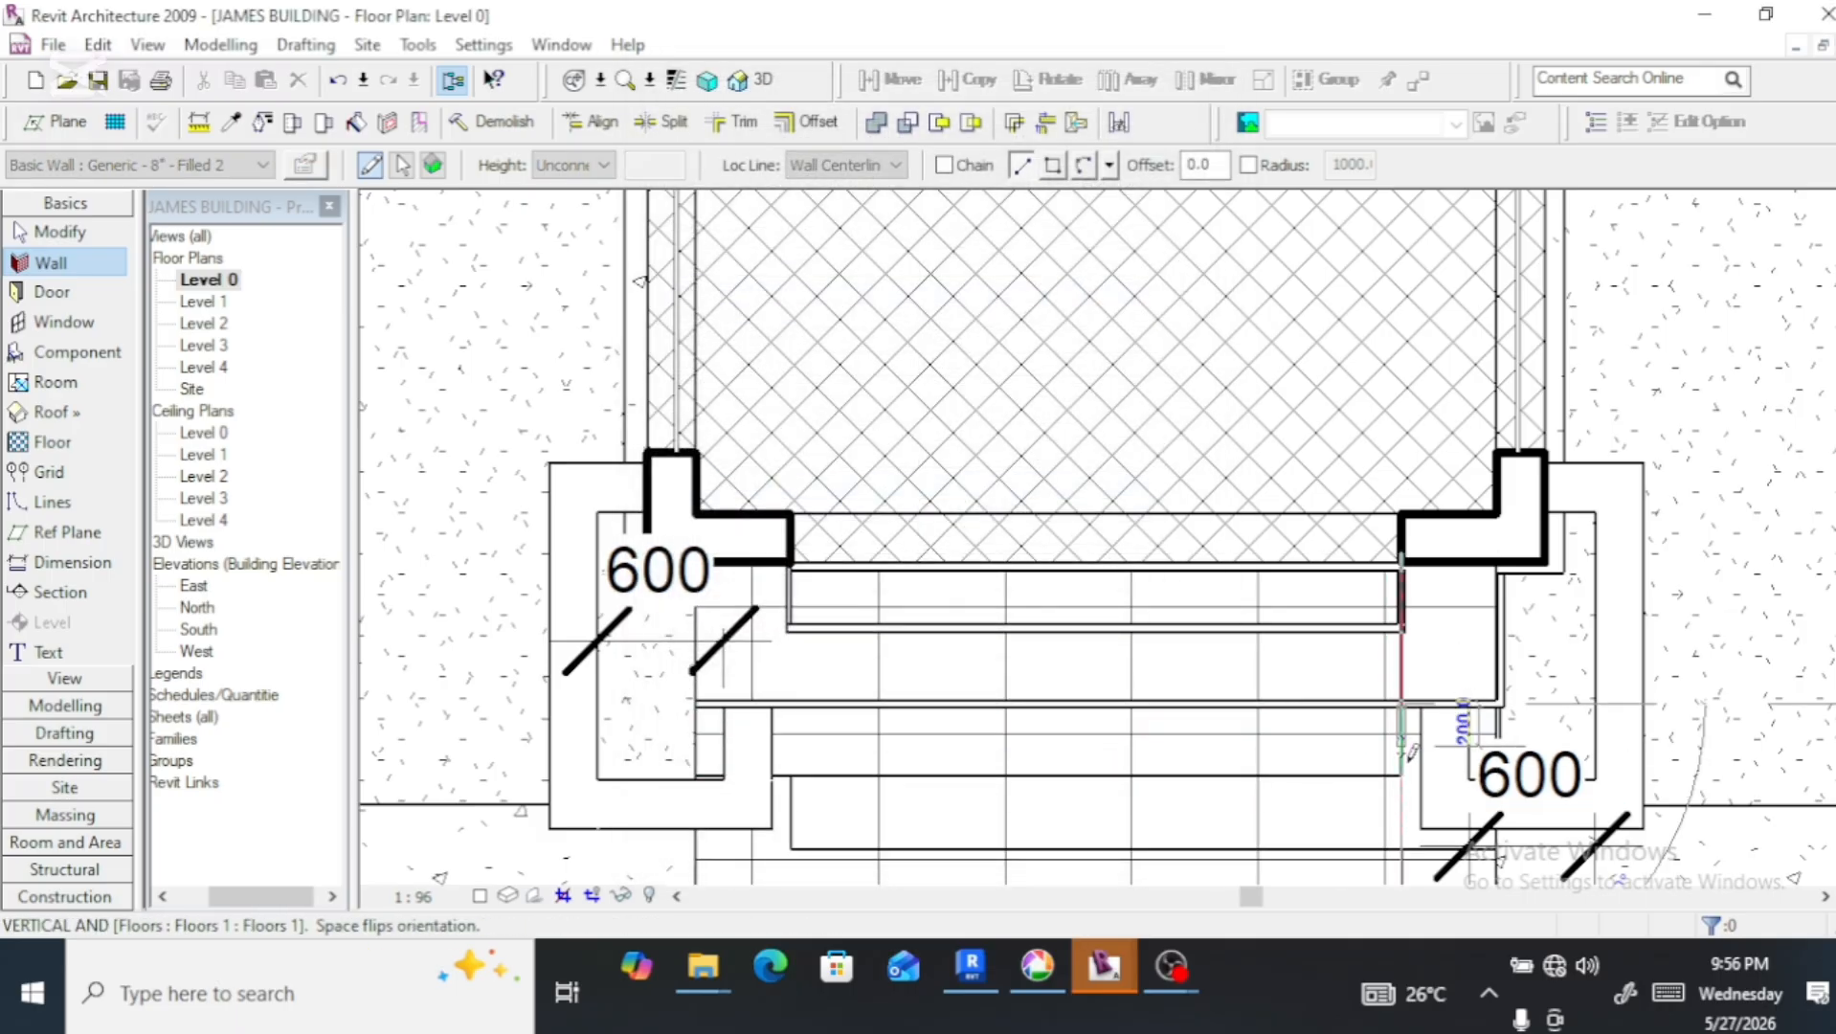
{"action": "left_click", "coordinate": [1402, 768]}
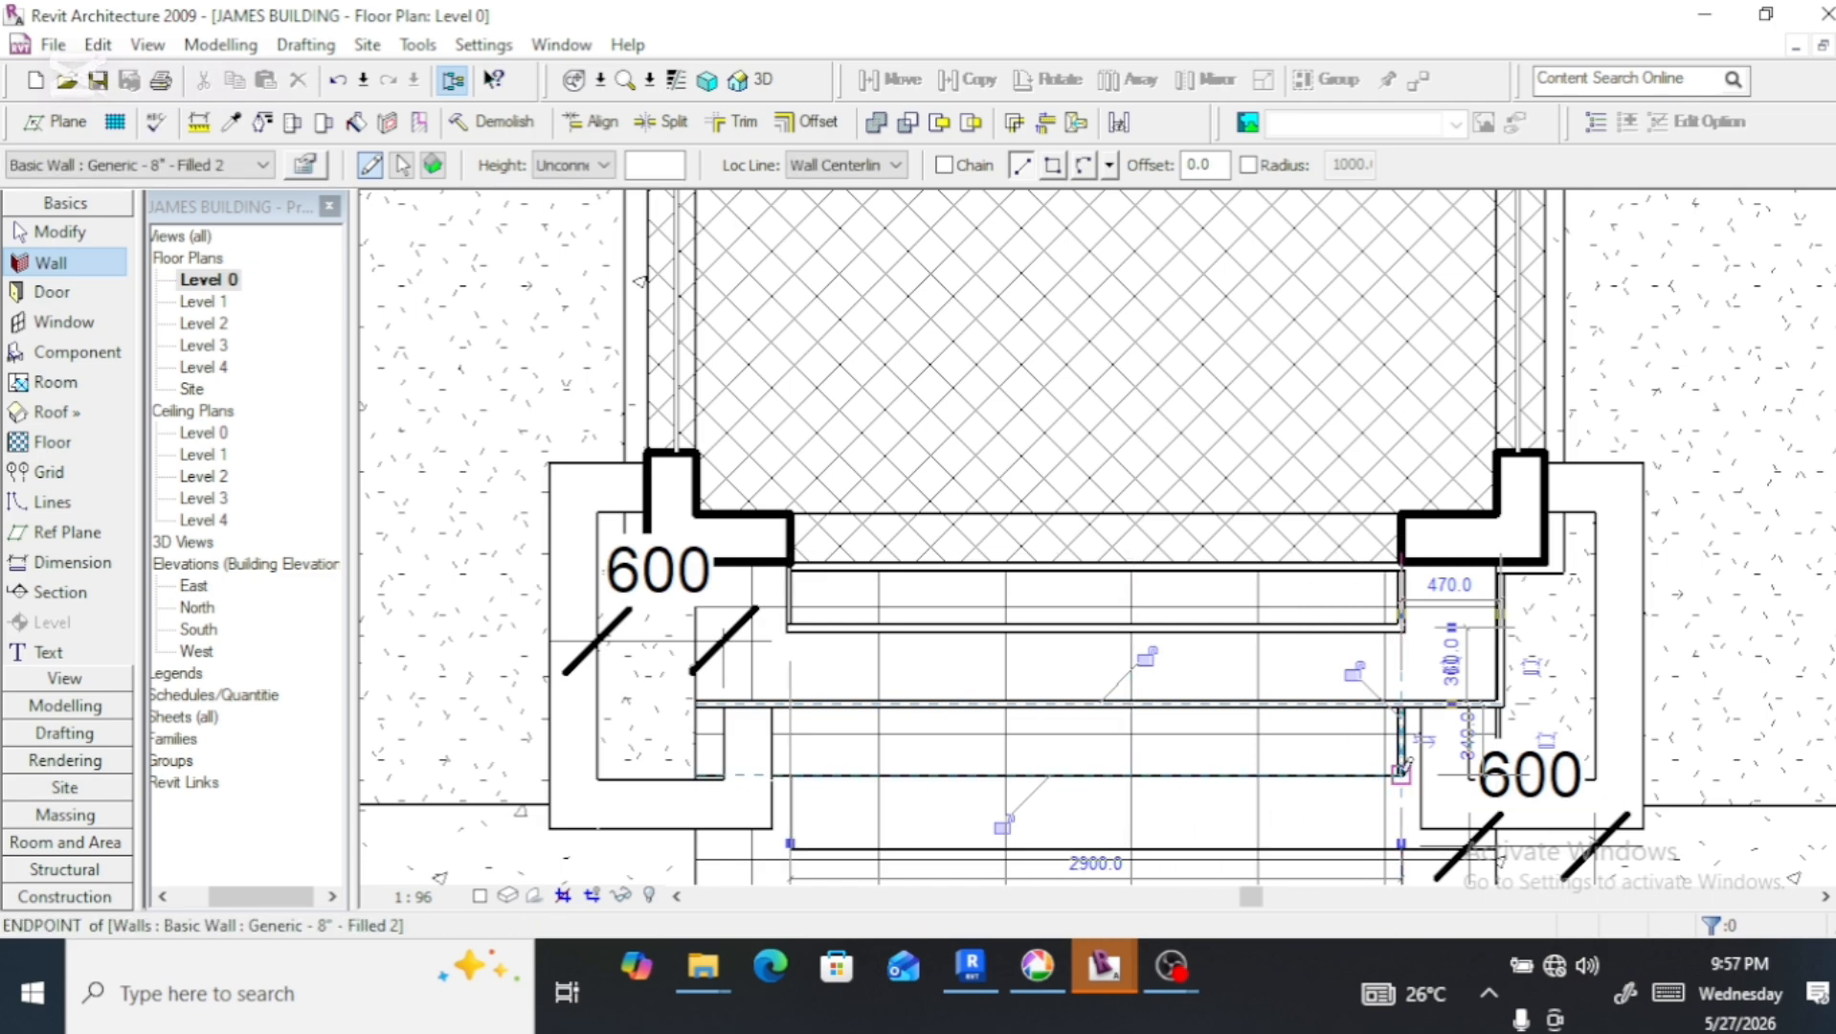
{"action": "left_click", "coordinate": [1402, 773]}
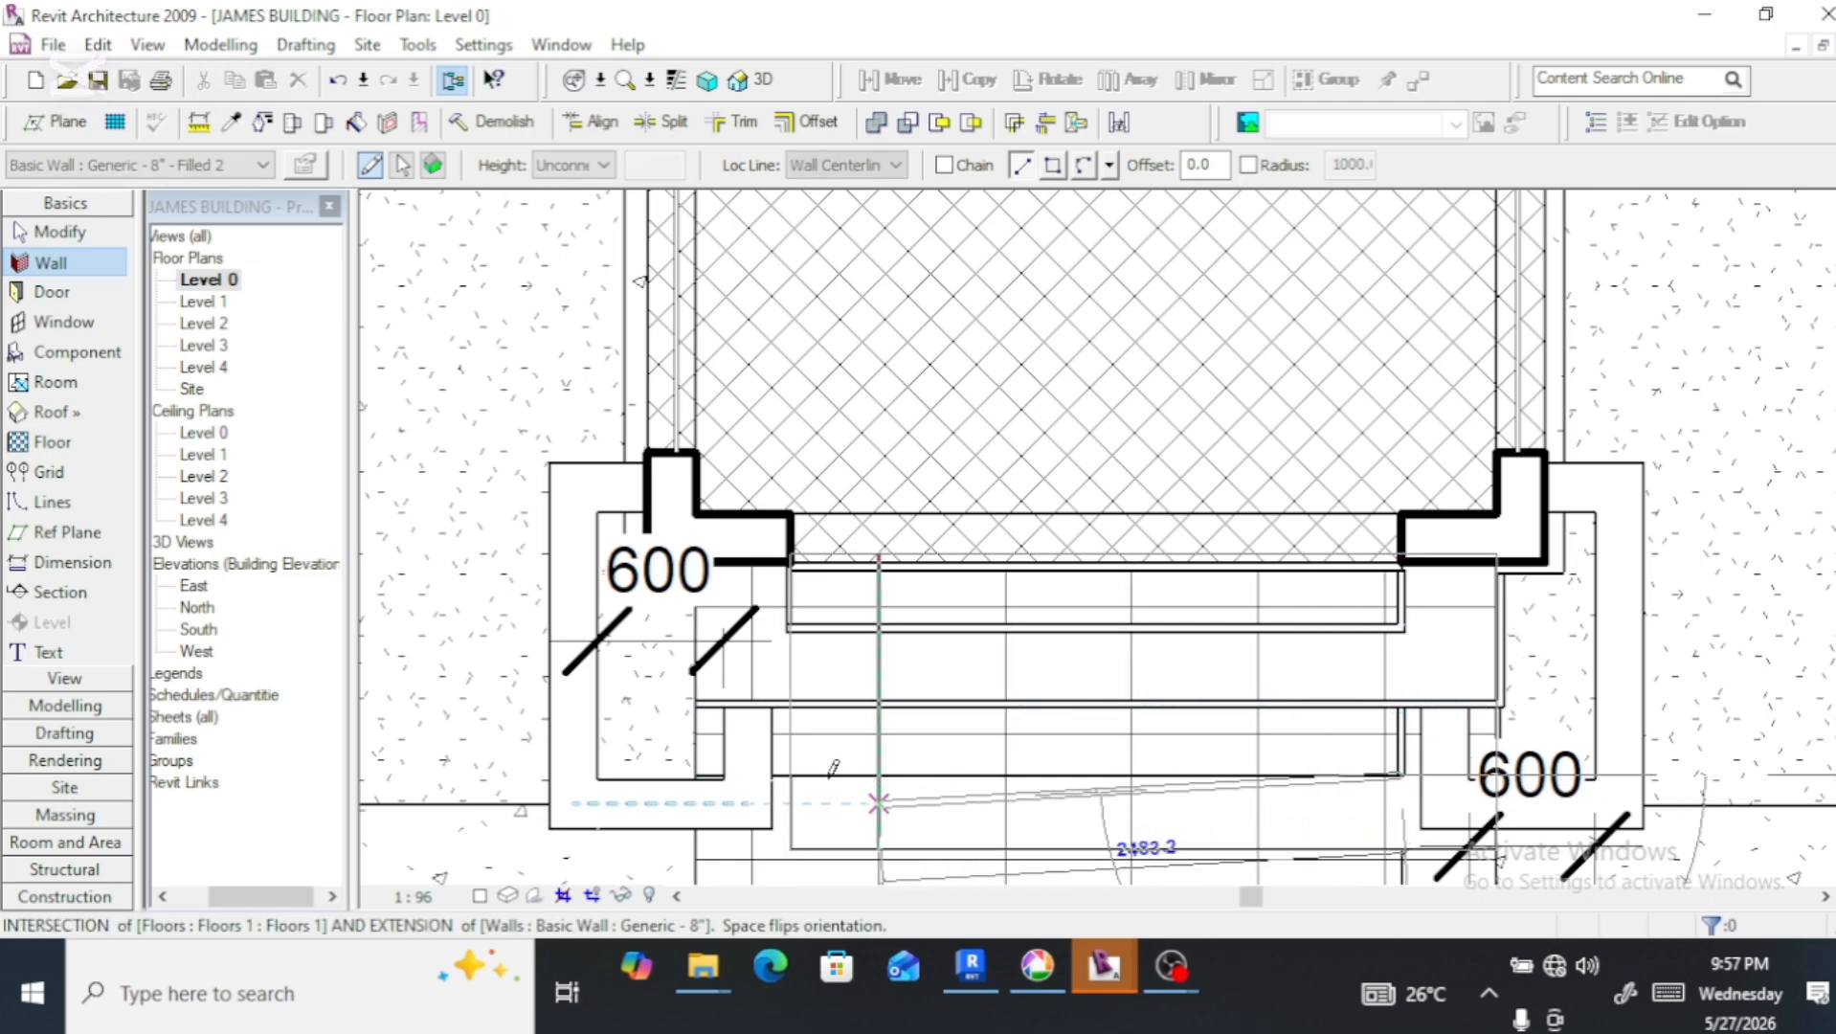
{"action": "left_click", "coordinate": [770, 772]}
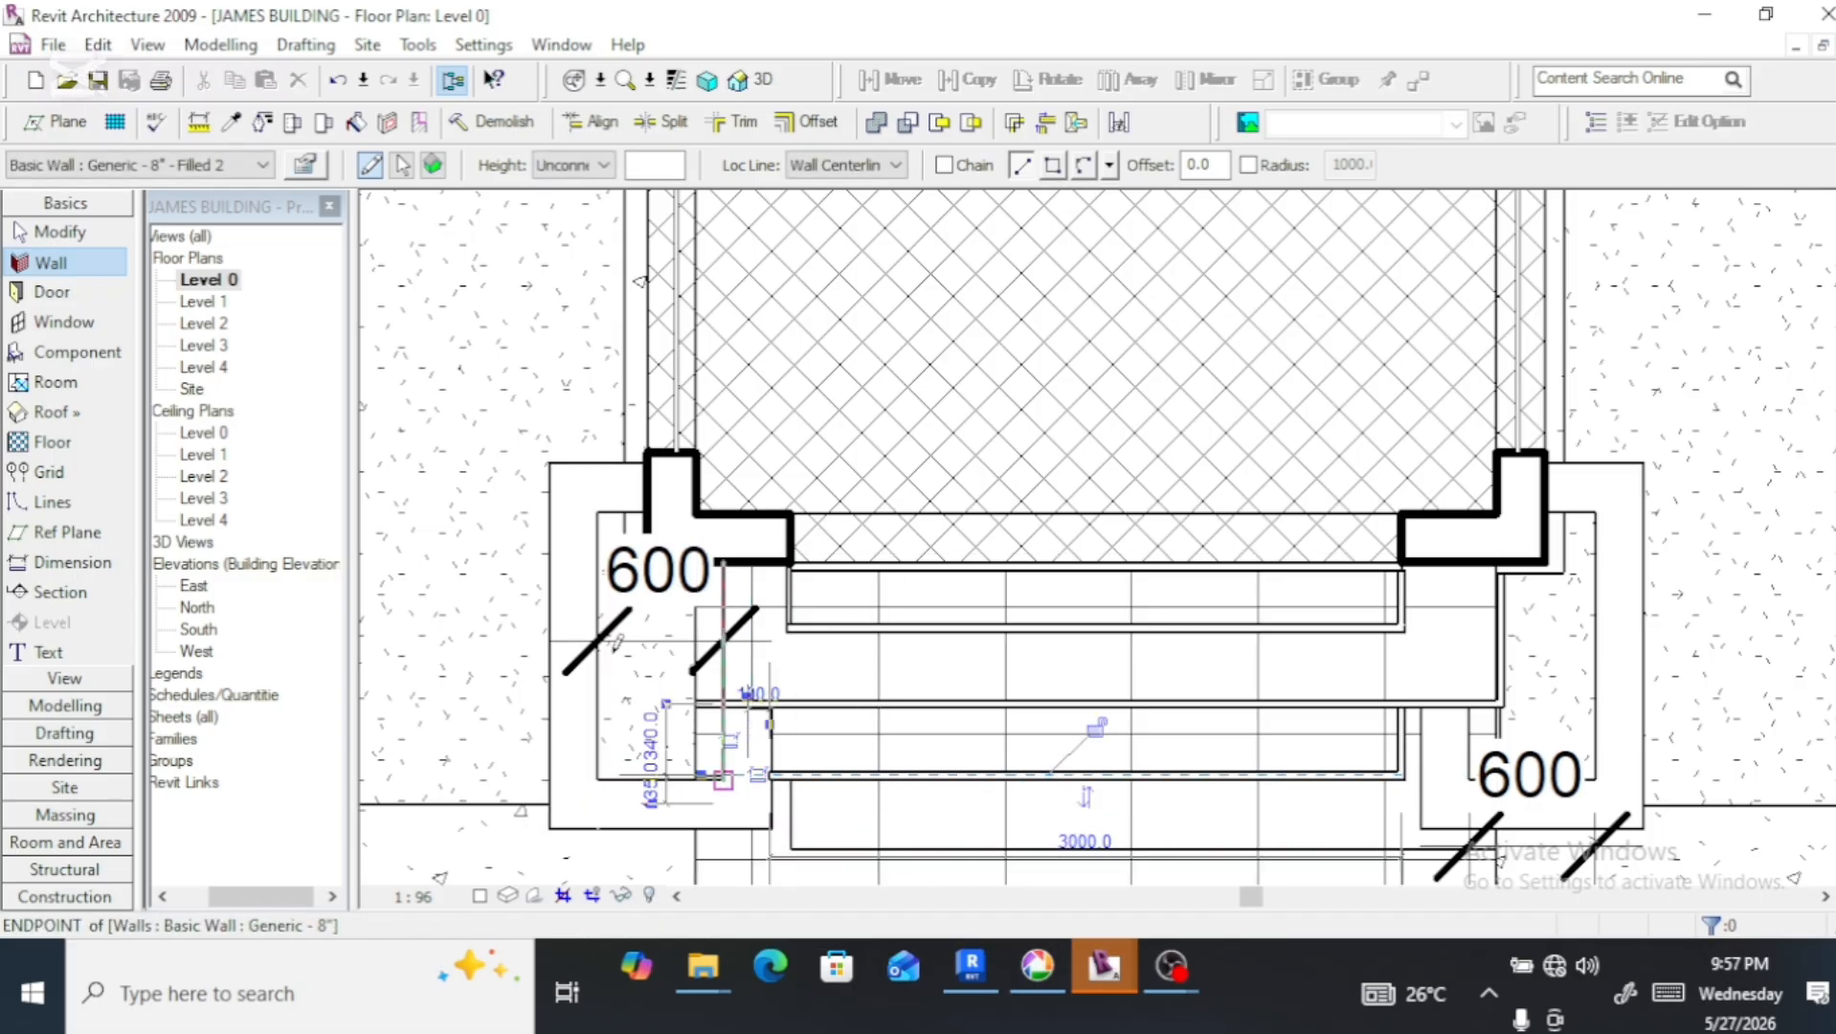
Set the new wall's base offset to 400 for the fourth entrance step
{"action": "left_click", "coordinate": [305, 165]}
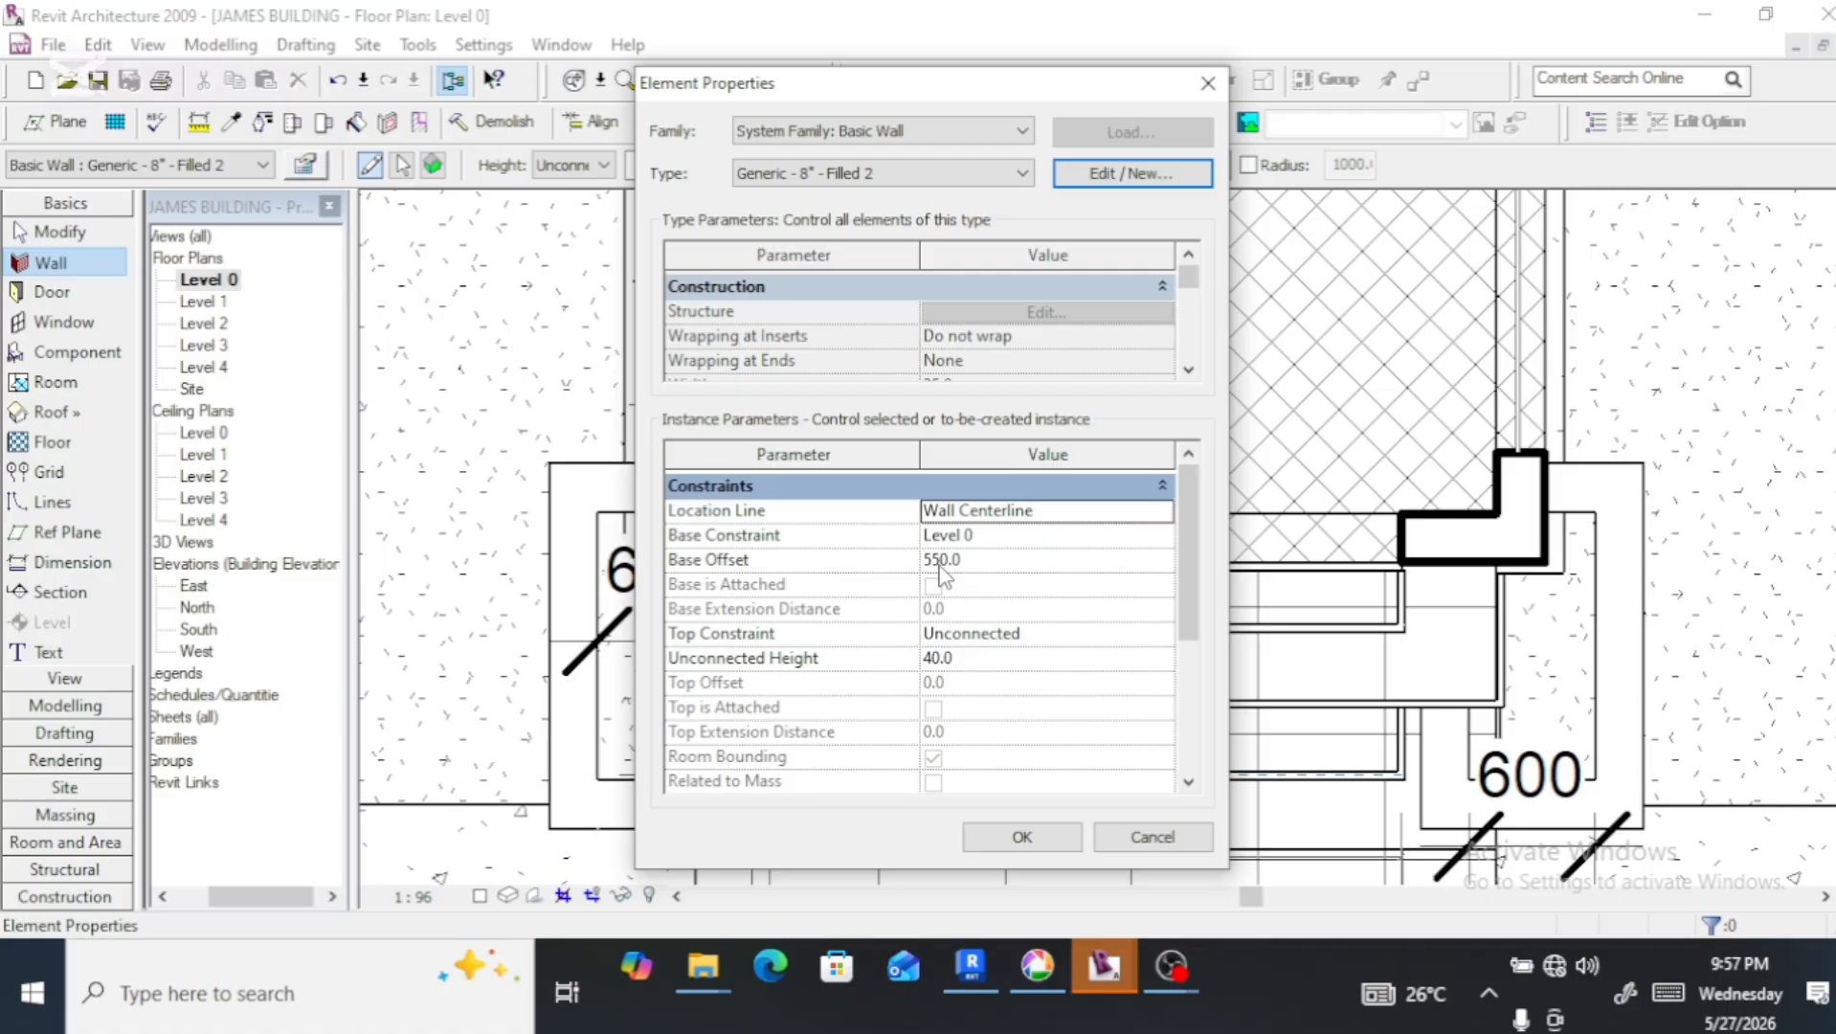
{"action": "left_click", "coordinate": [945, 563]}
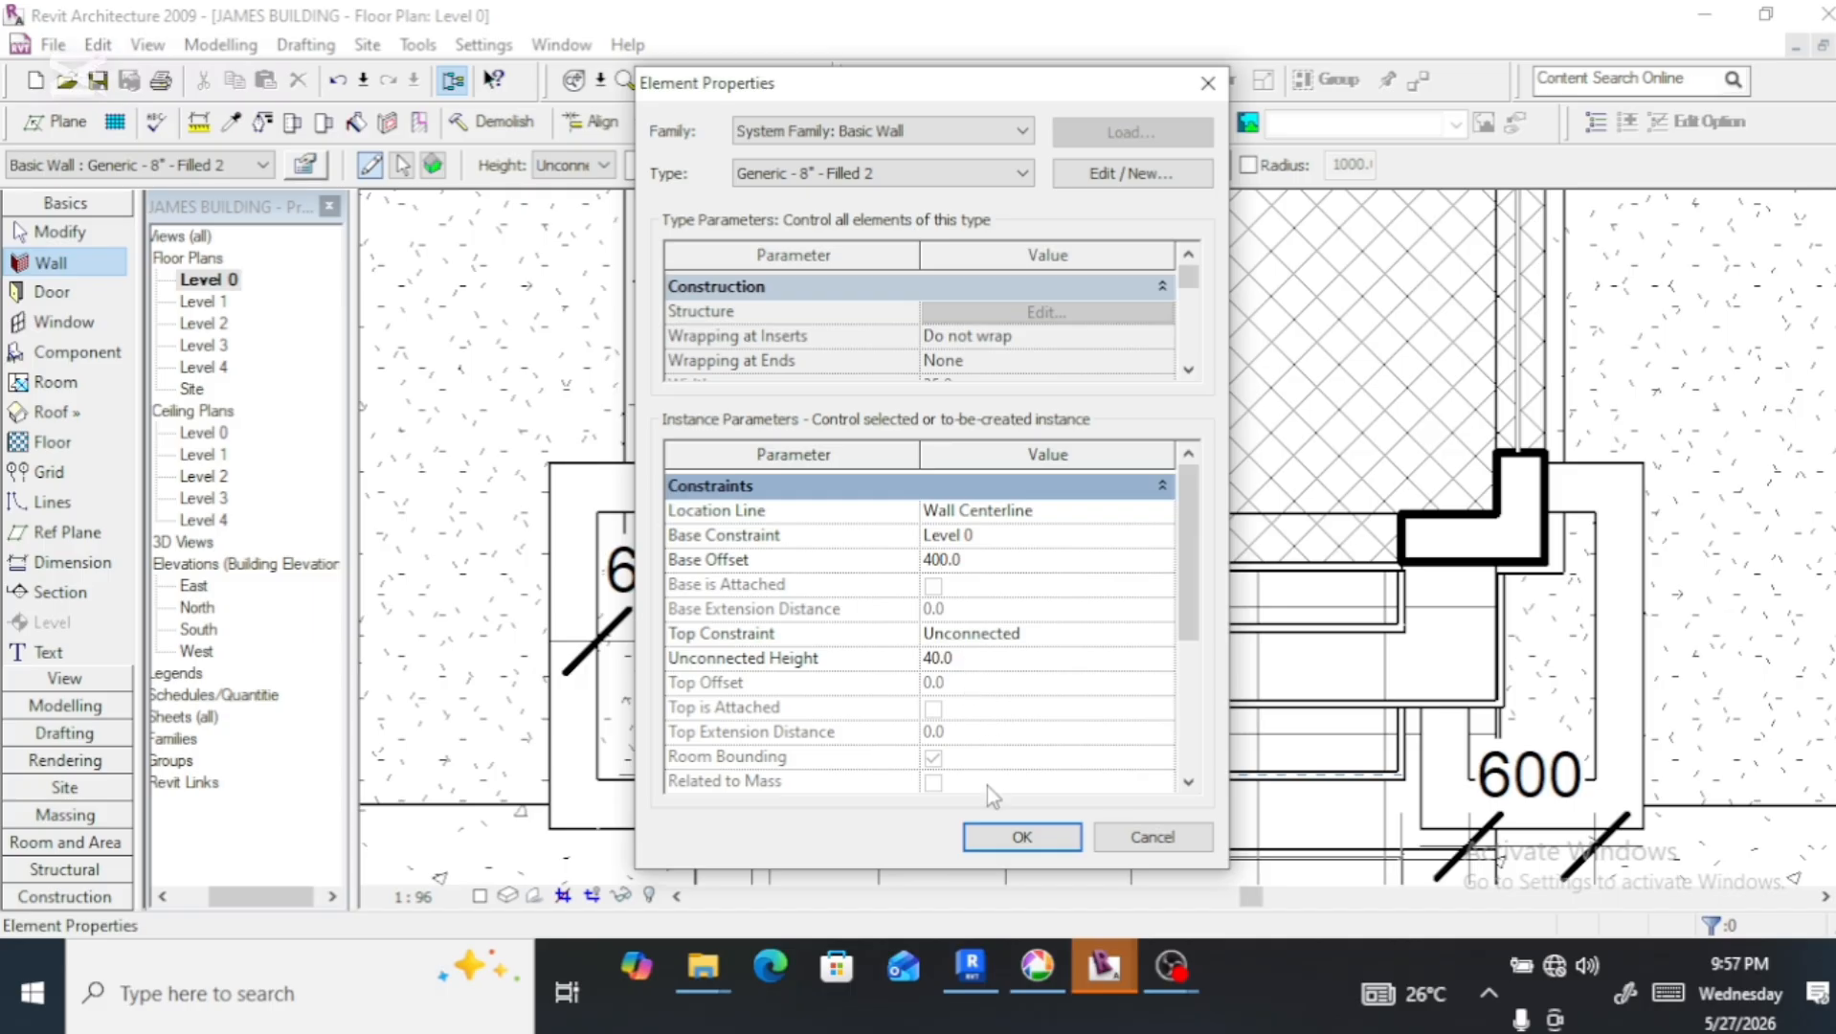
{"action": "left_click", "coordinate": [1023, 836]}
Draw walls along the fourth step: about 350 mm down its left end and about 3340 mm along its front edge
{"action": "scroll", "coordinate": [1038, 739], "scroll_direction": "down", "scroll_amount": 2}
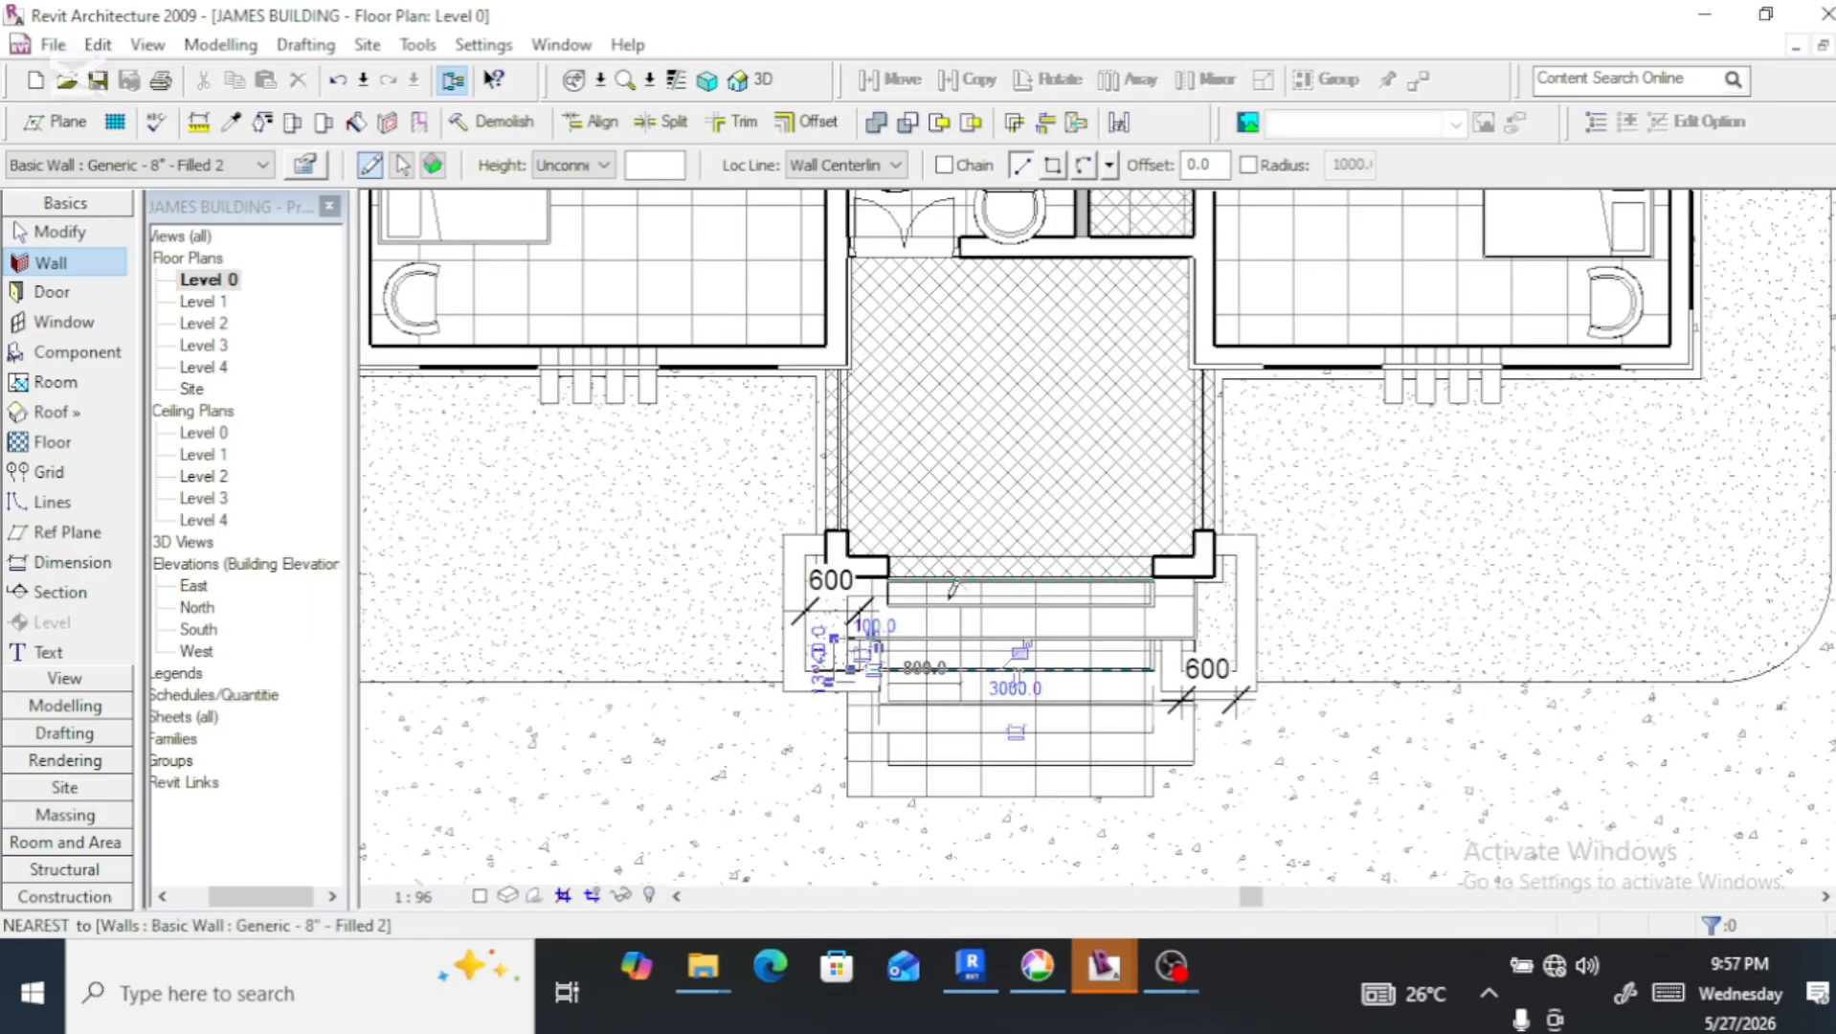
{"action": "scroll", "coordinate": [1041, 740], "scroll_direction": "up", "scroll_amount": 5}
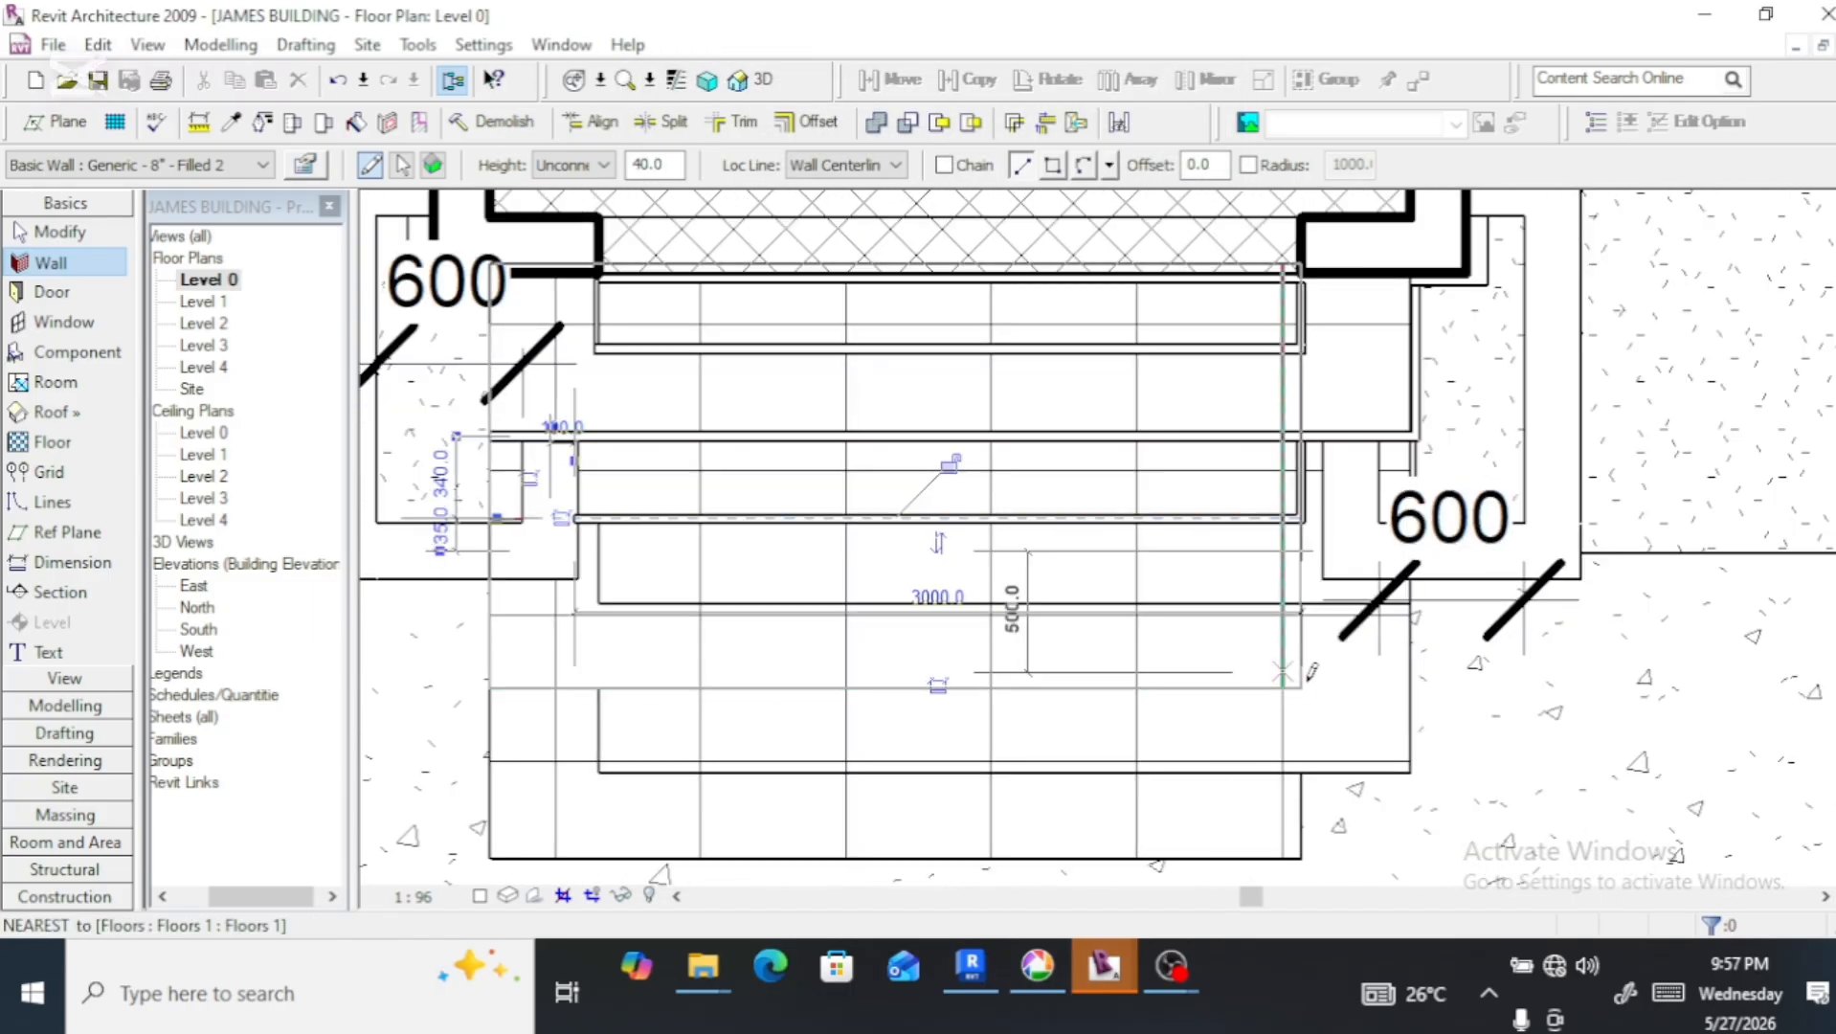
{"action": "left_click", "coordinate": [598, 518]}
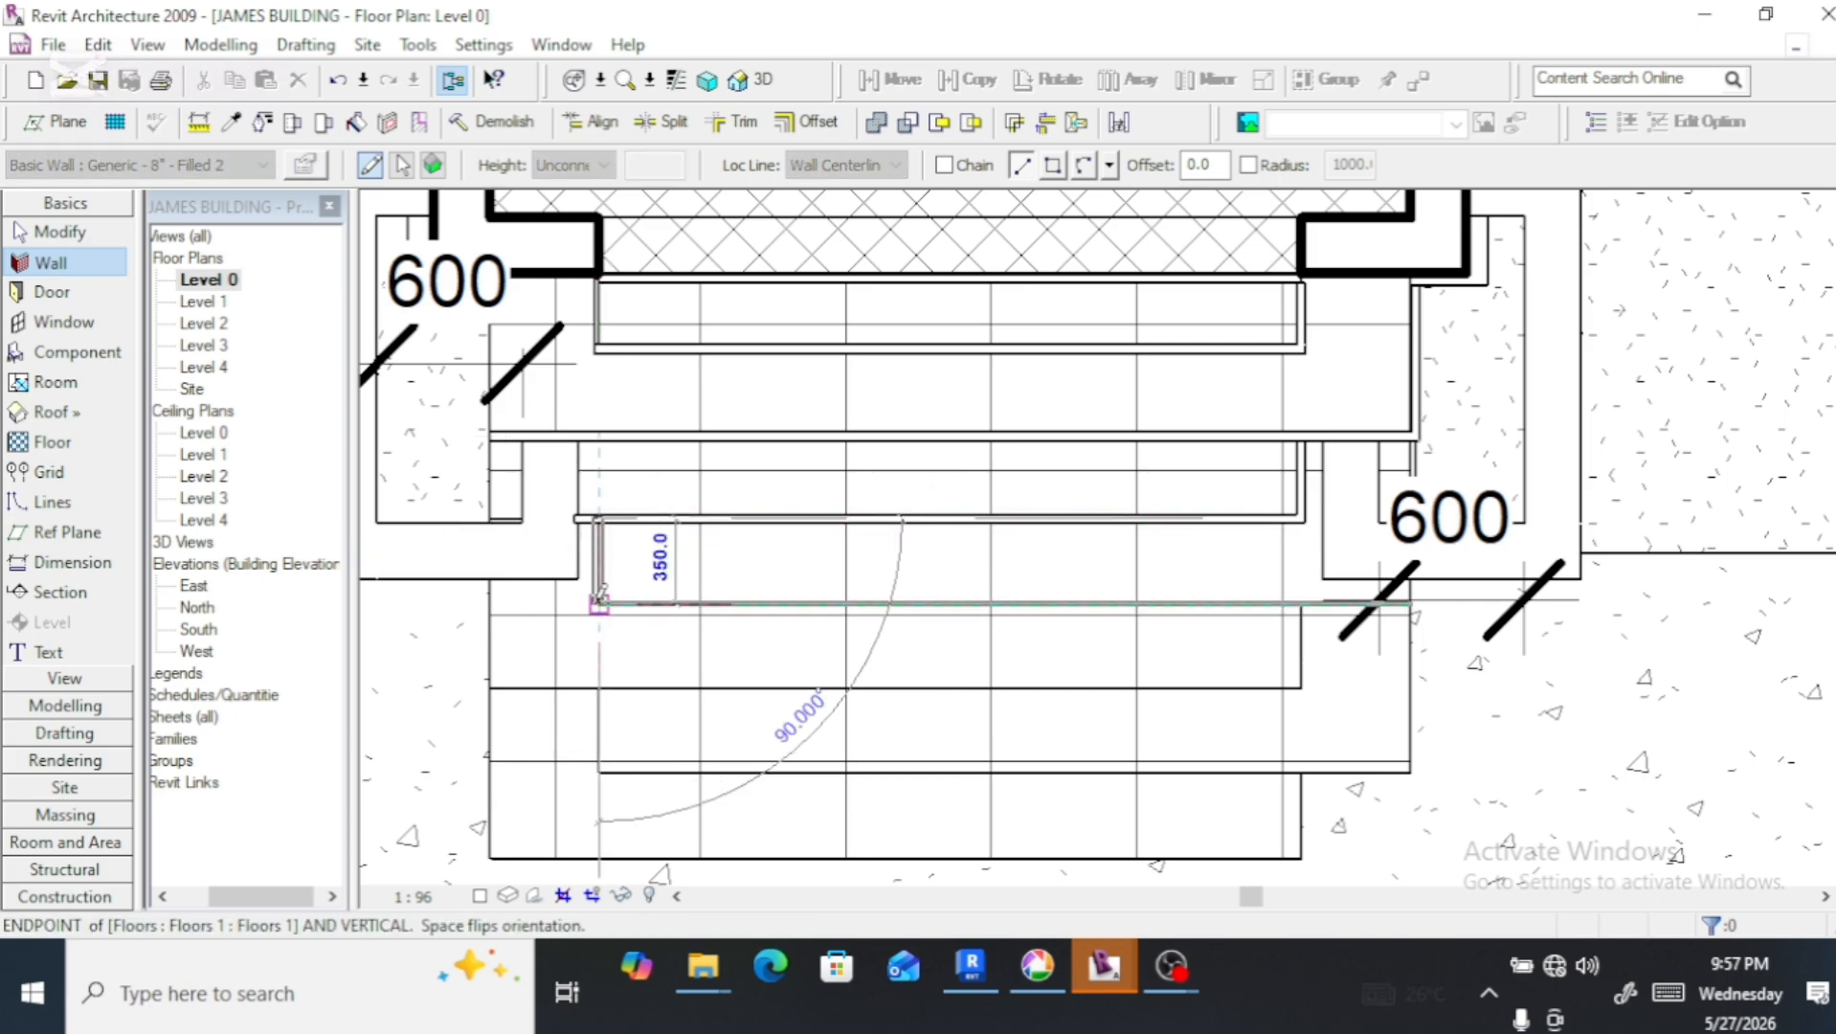
{"action": "left_click", "coordinate": [598, 603]}
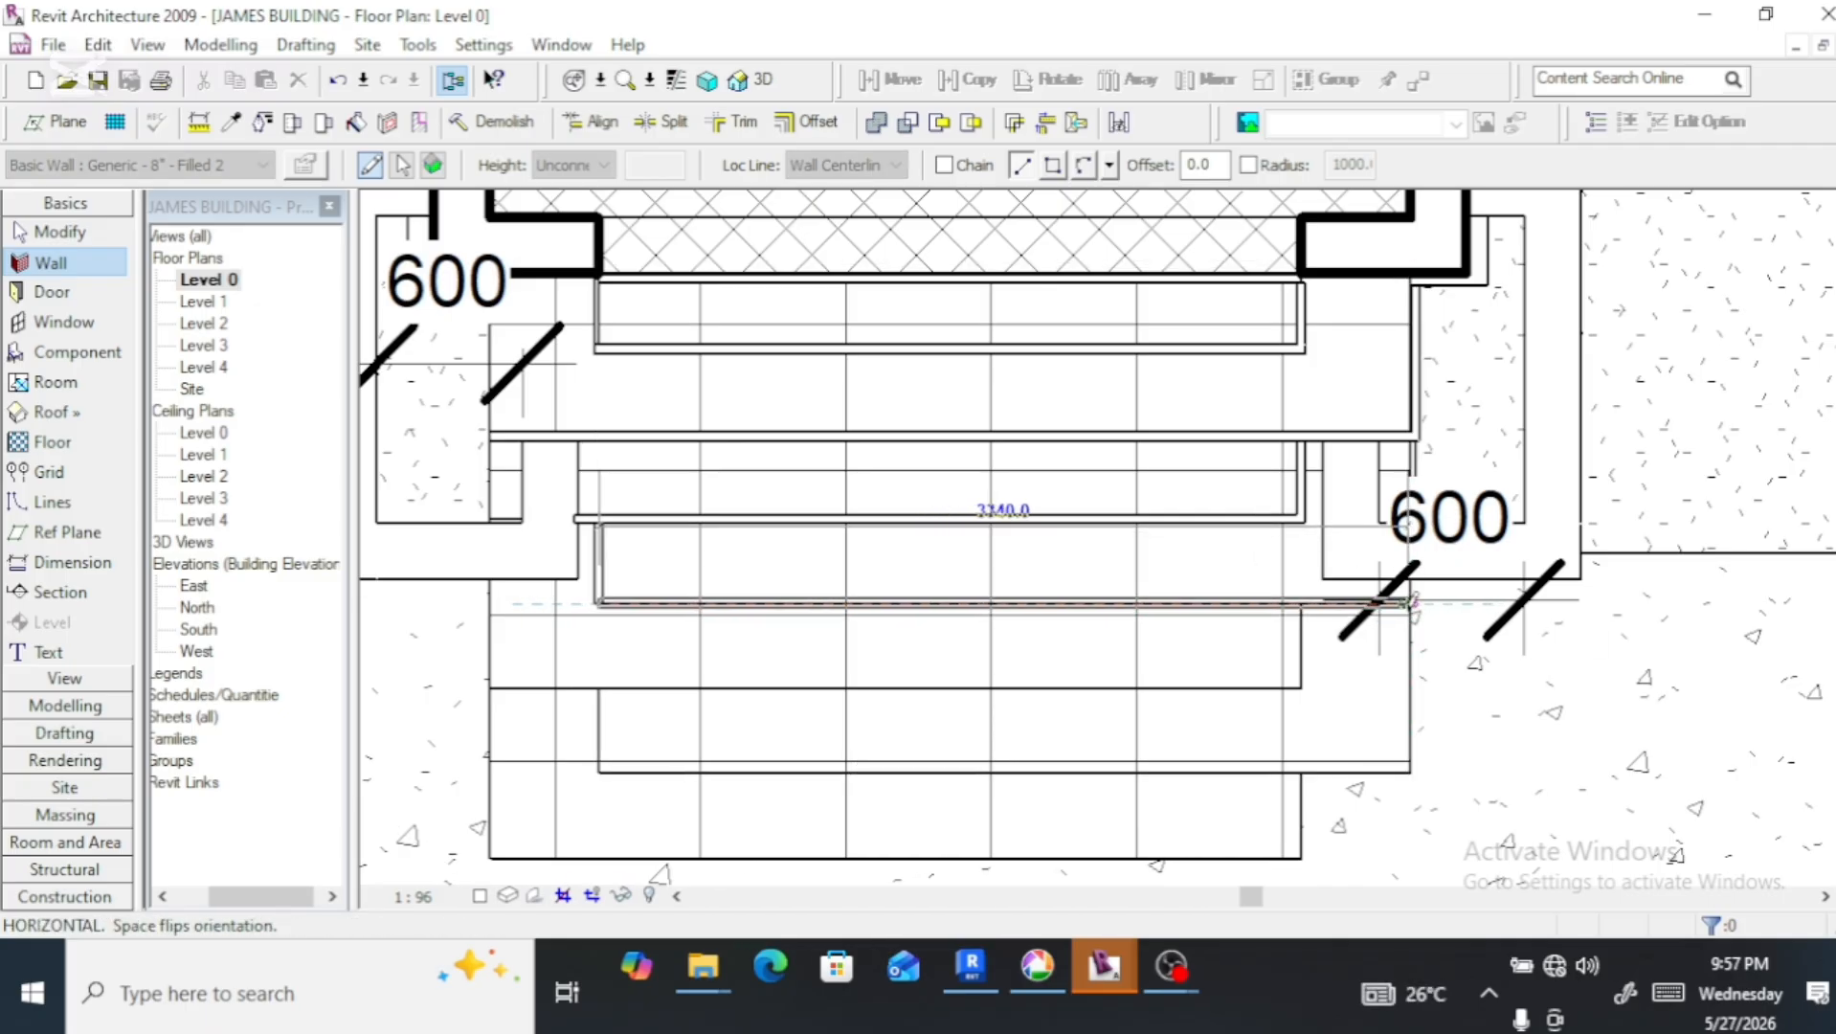
{"action": "left_click", "coordinate": [1407, 601]}
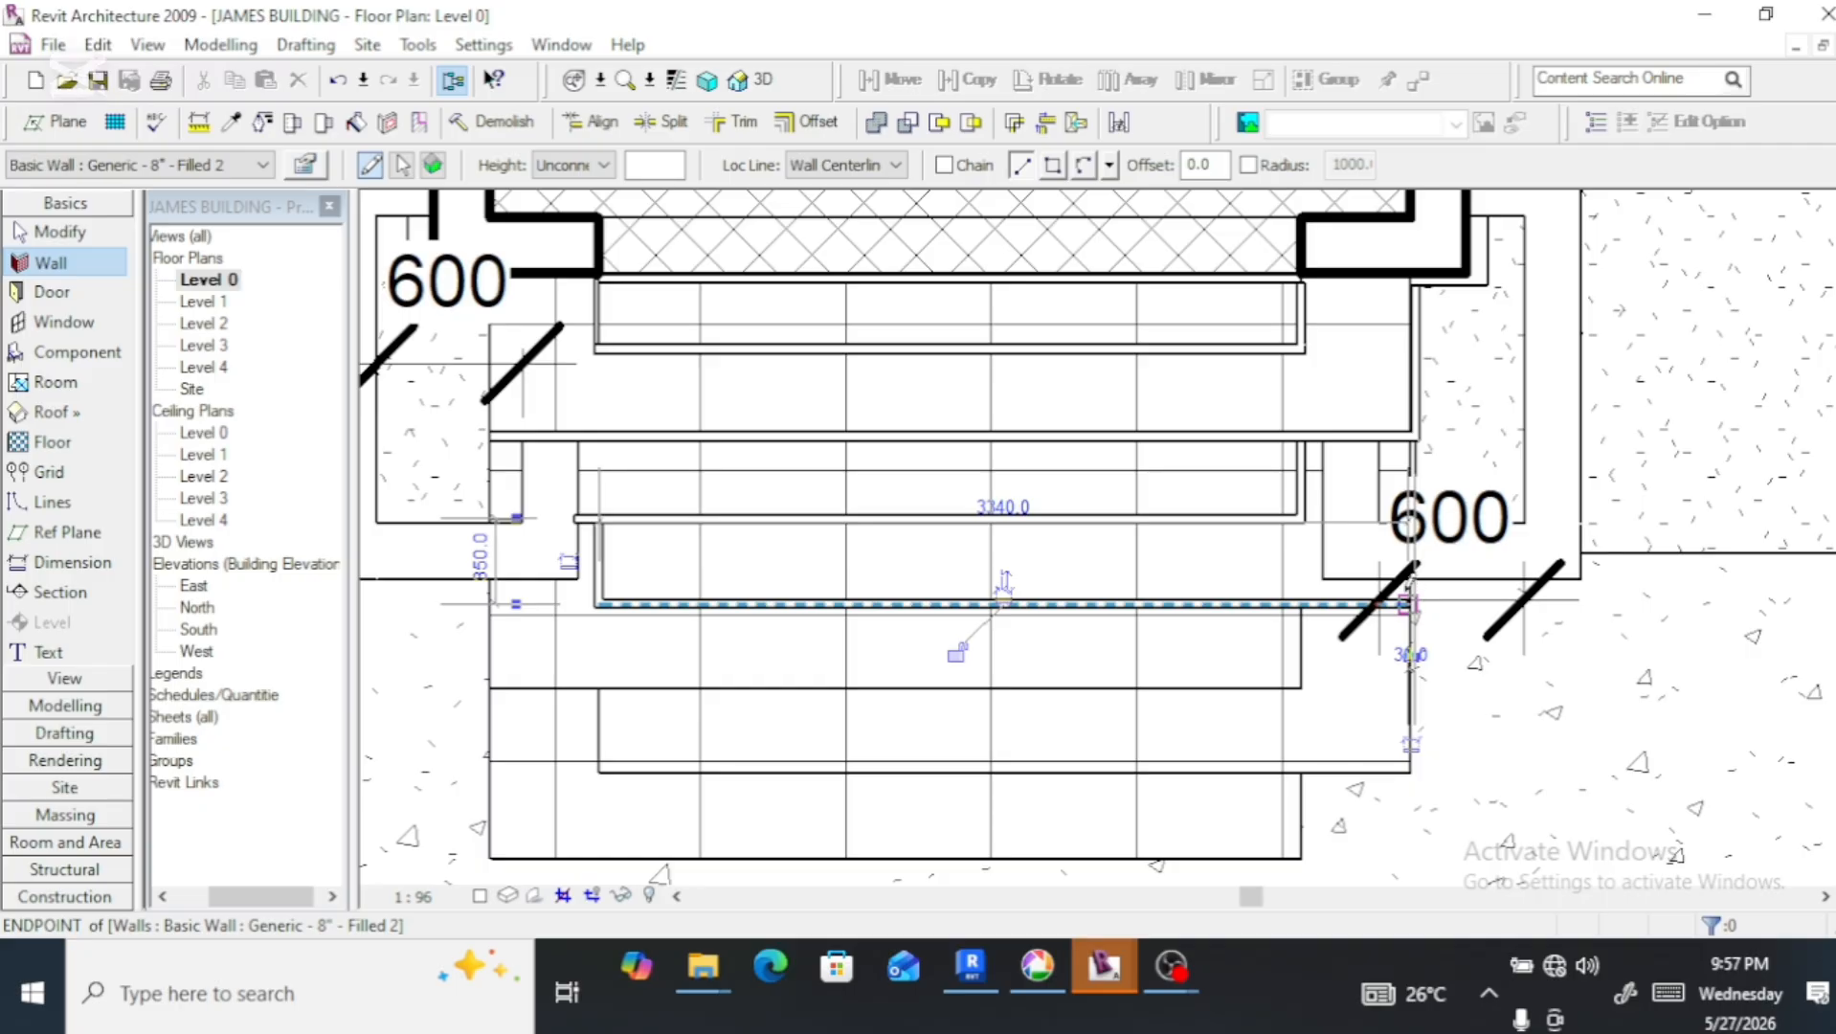
Draw a wall about 100 mm long along the fourth step's right end, from the front corner back to the planter
{"action": "left_click", "coordinate": [1407, 601]}
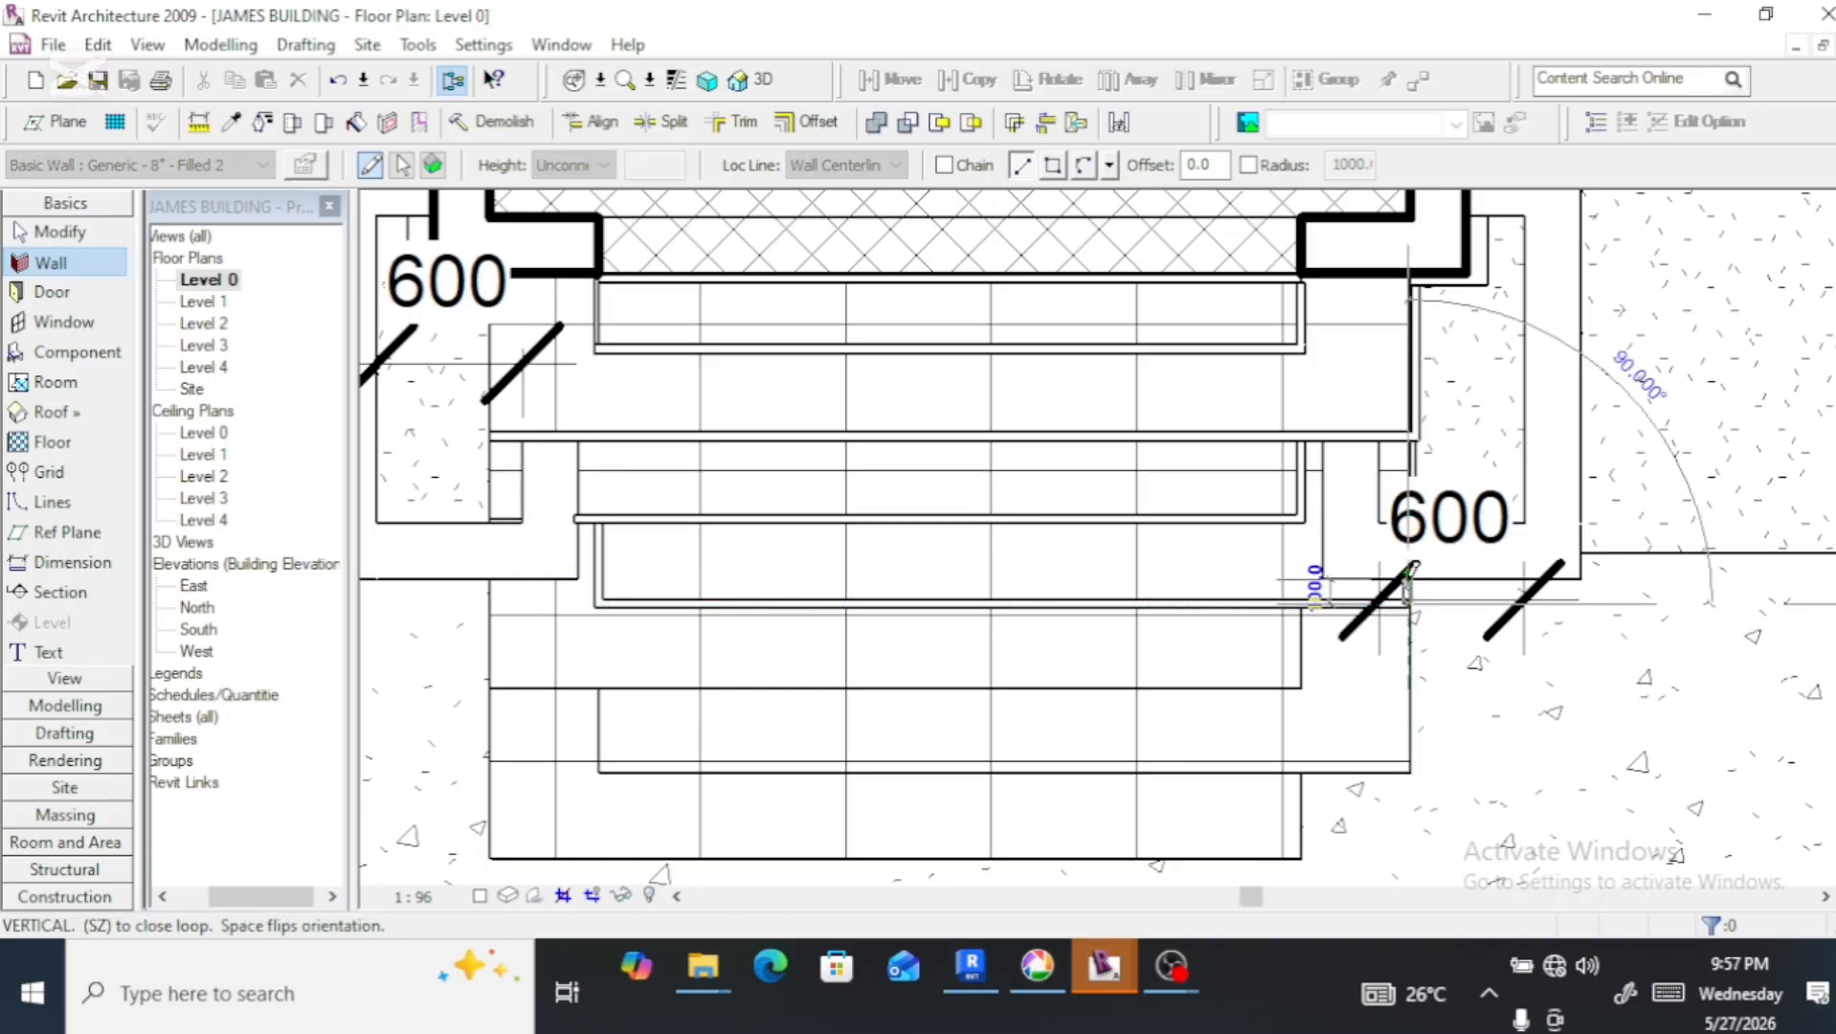
{"action": "key", "text": "Escape"}
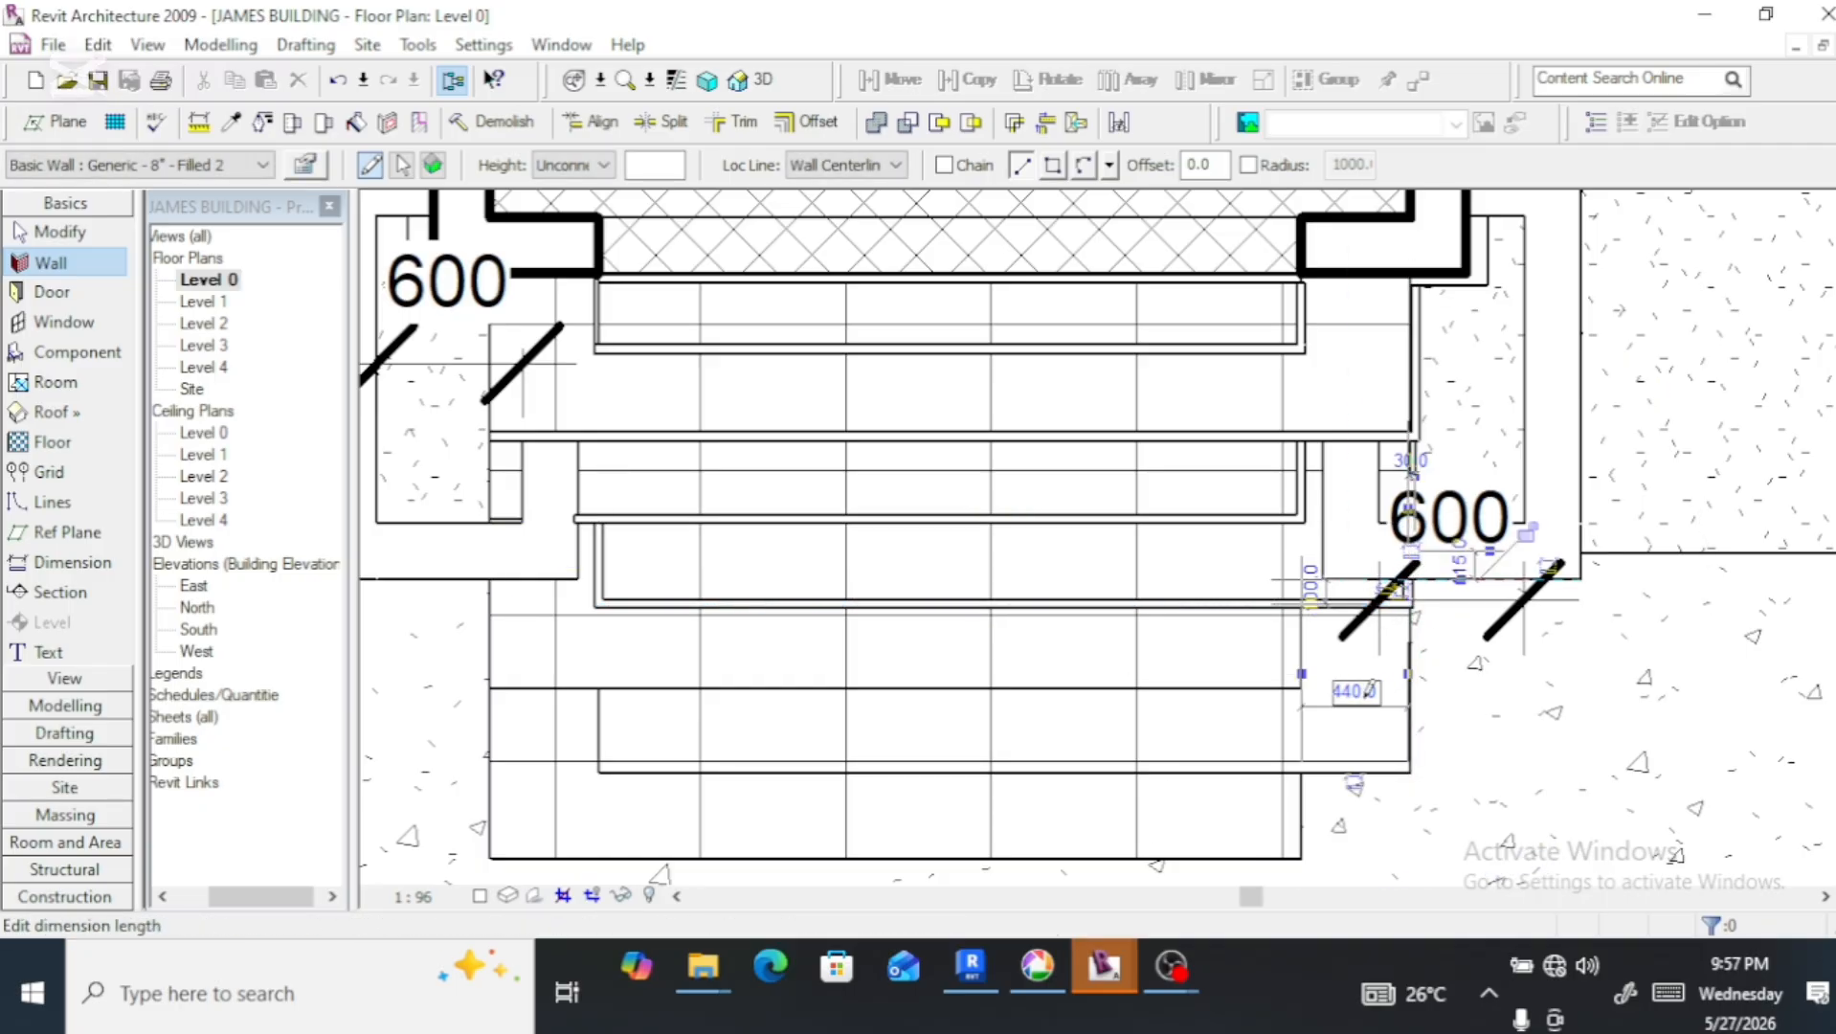
{"action": "key", "text": "Escape"}
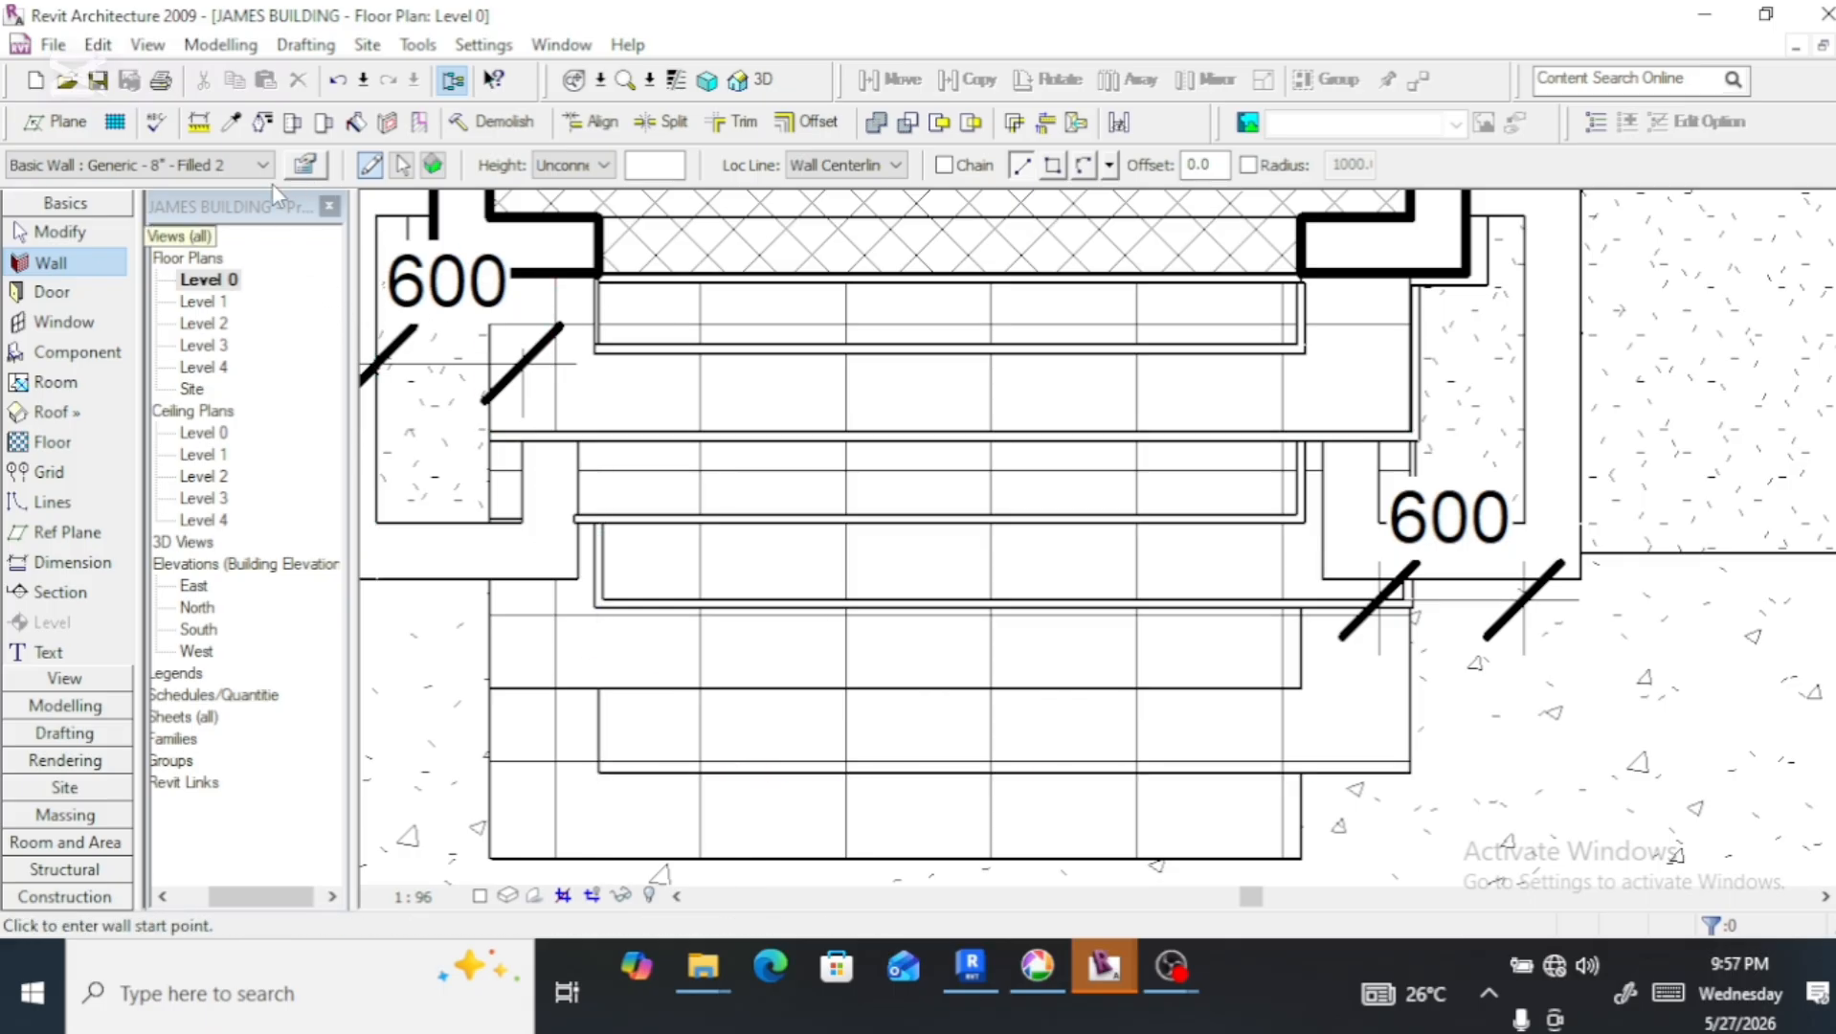
Change the new wall's base offset for the fifth step and draw a wall about 300 mm long along that step's right end
{"action": "left_click", "coordinate": [305, 169]}
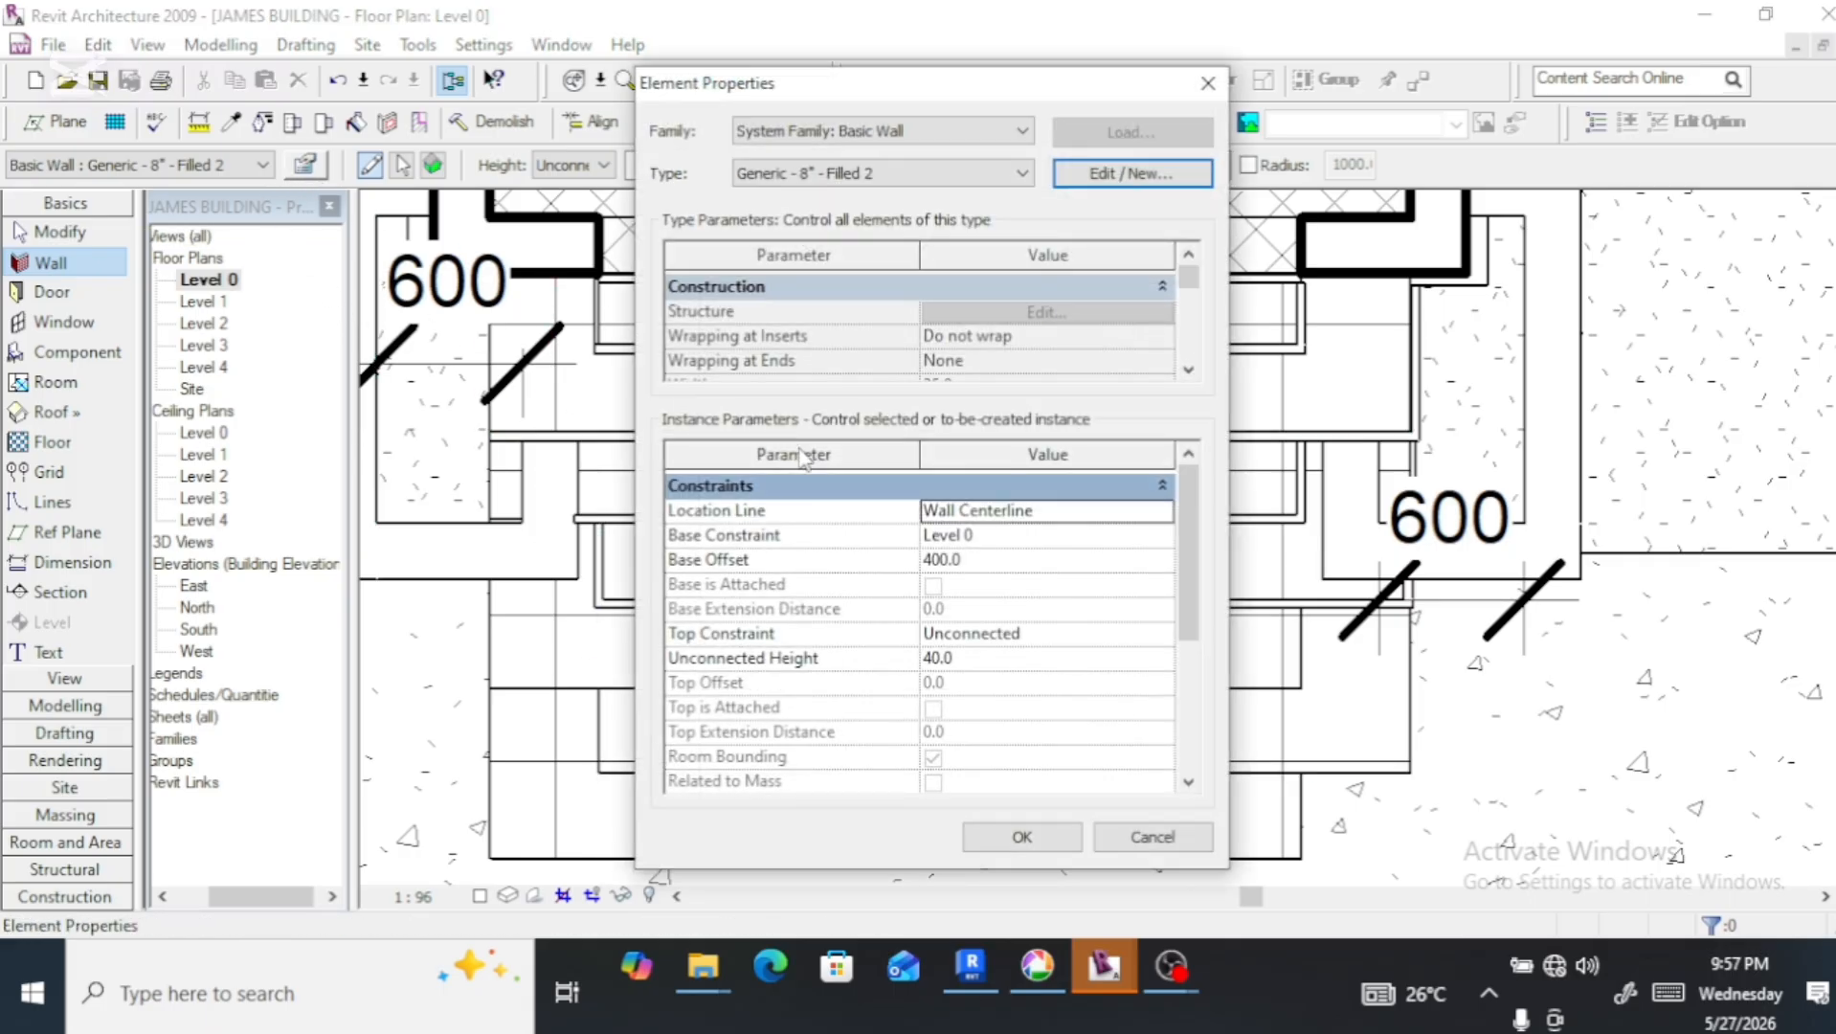
{"action": "left_click", "coordinate": [939, 563]}
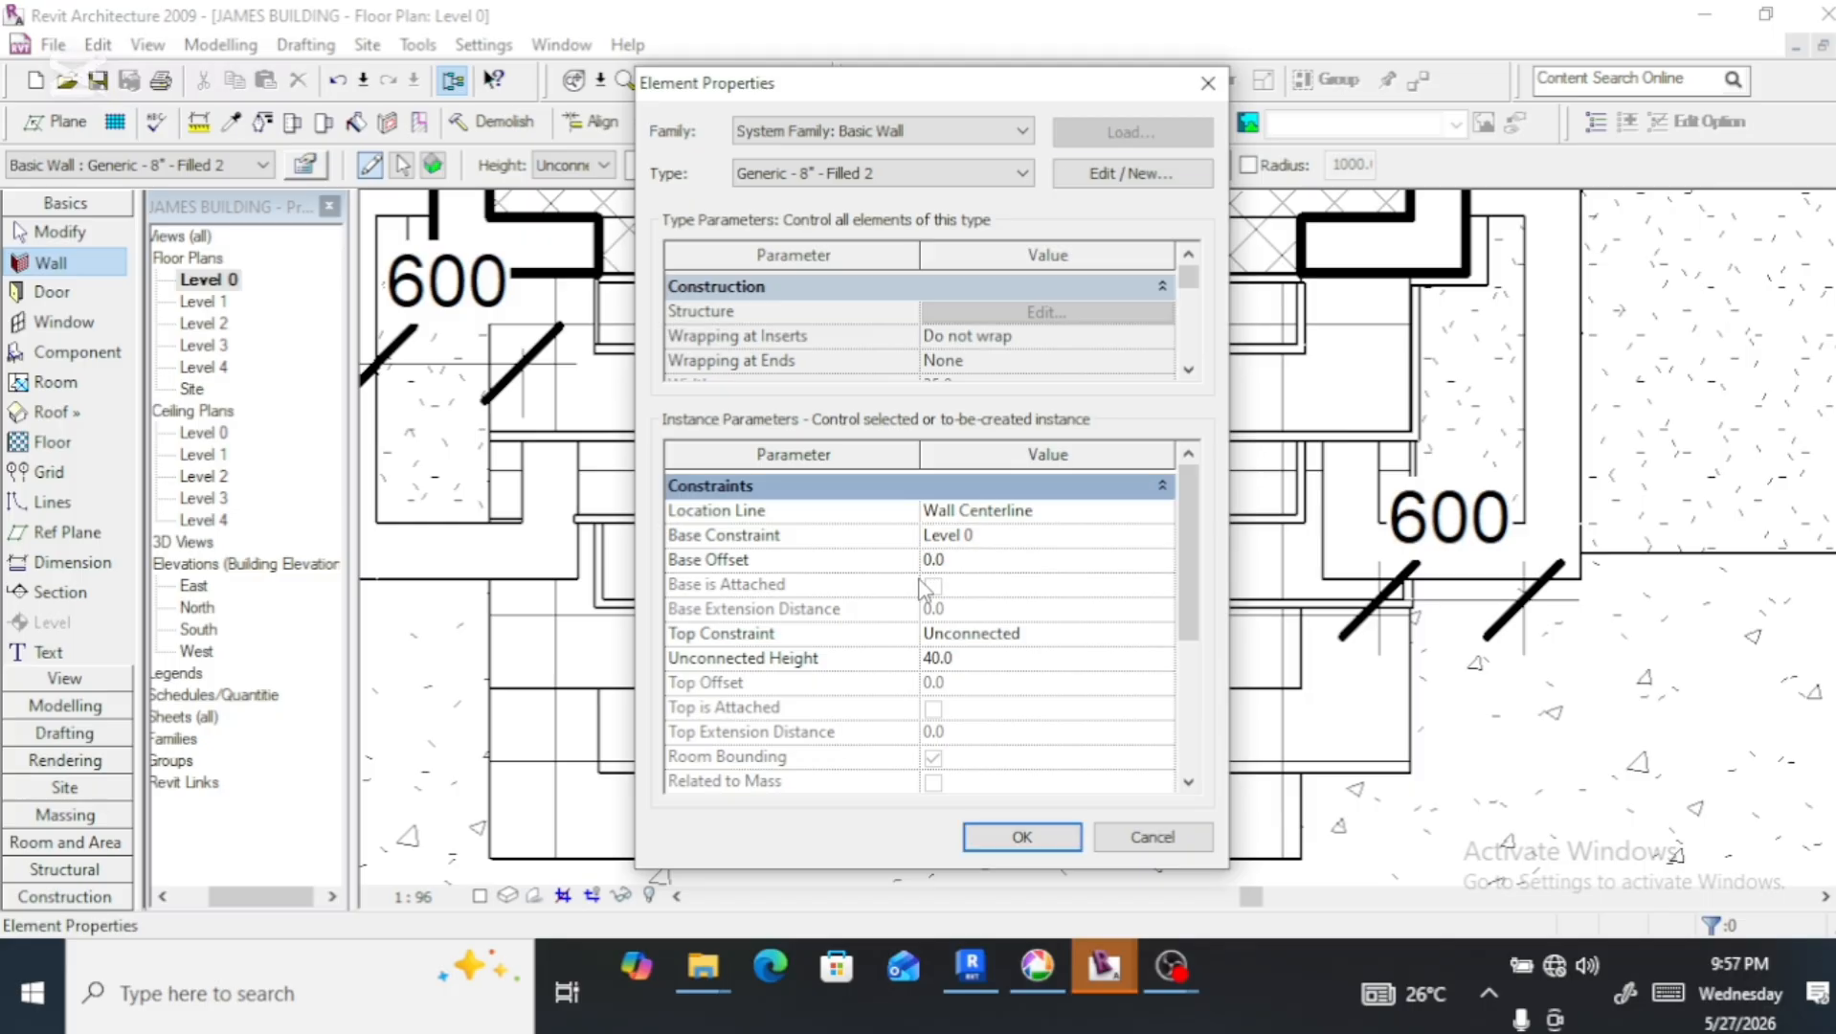
{"action": "left_click", "coordinate": [1021, 838]}
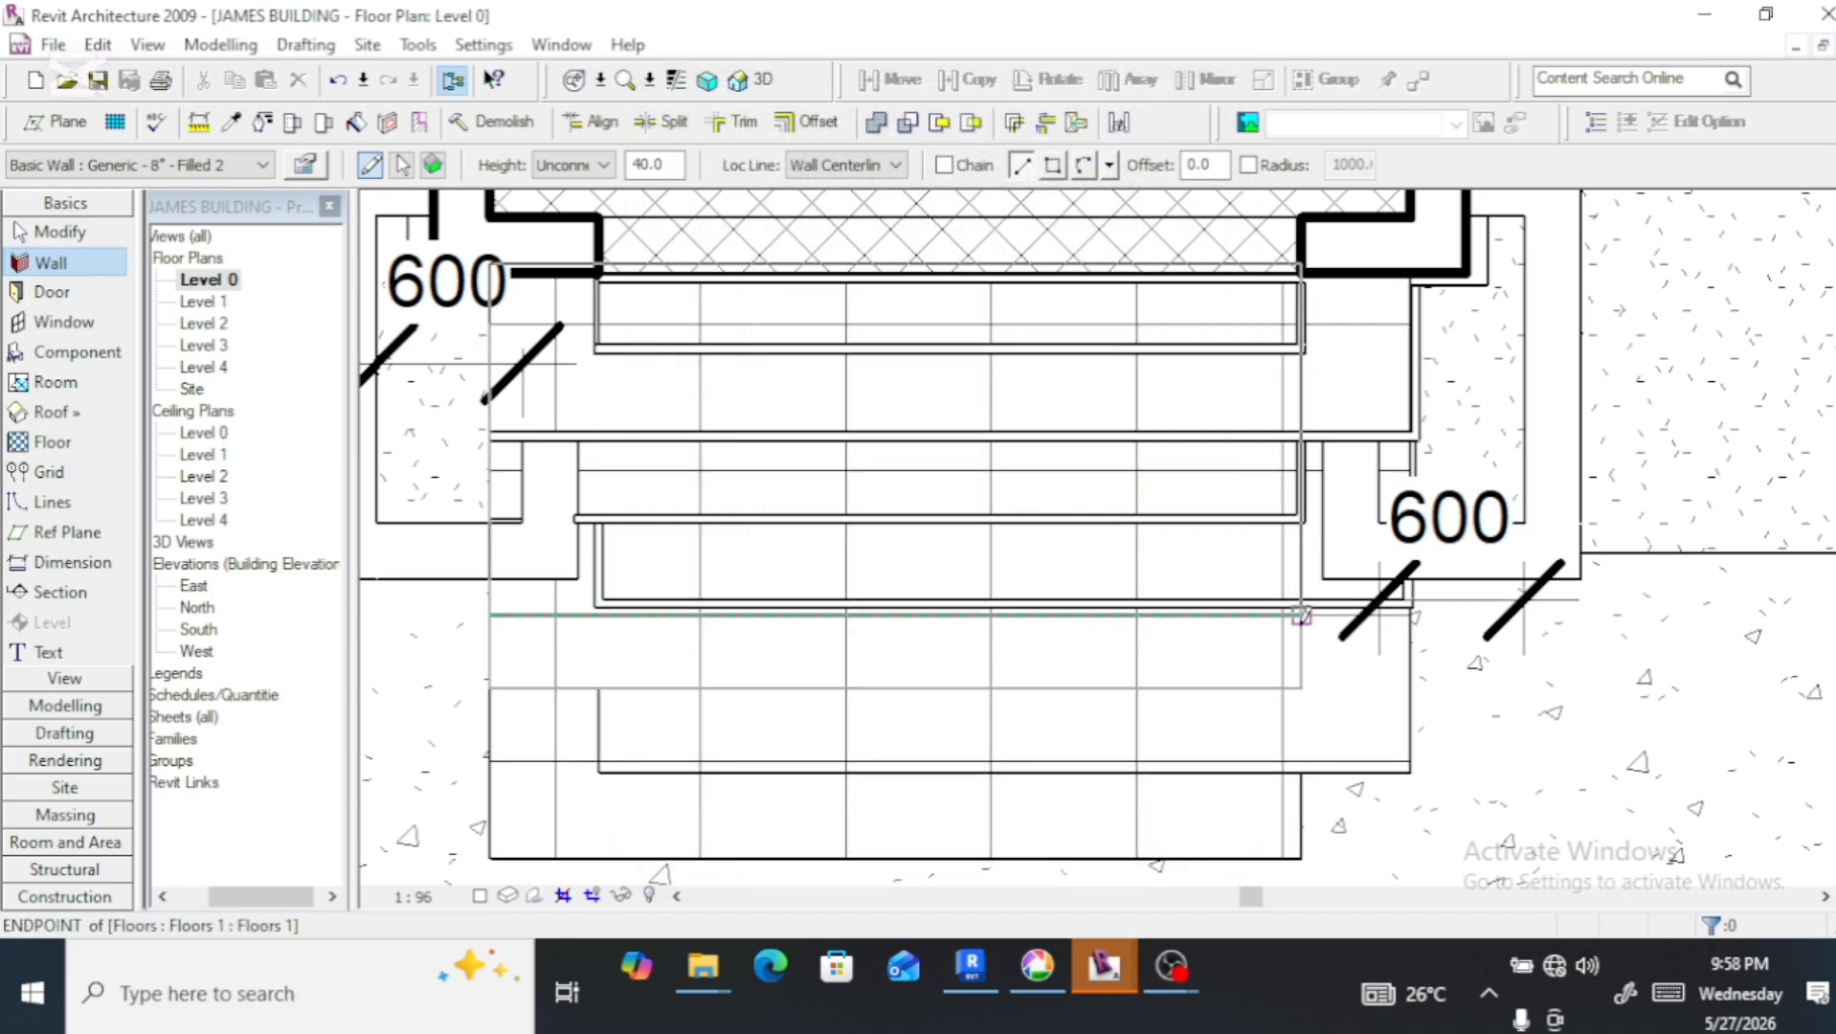
{"action": "left_click", "coordinate": [1301, 613]}
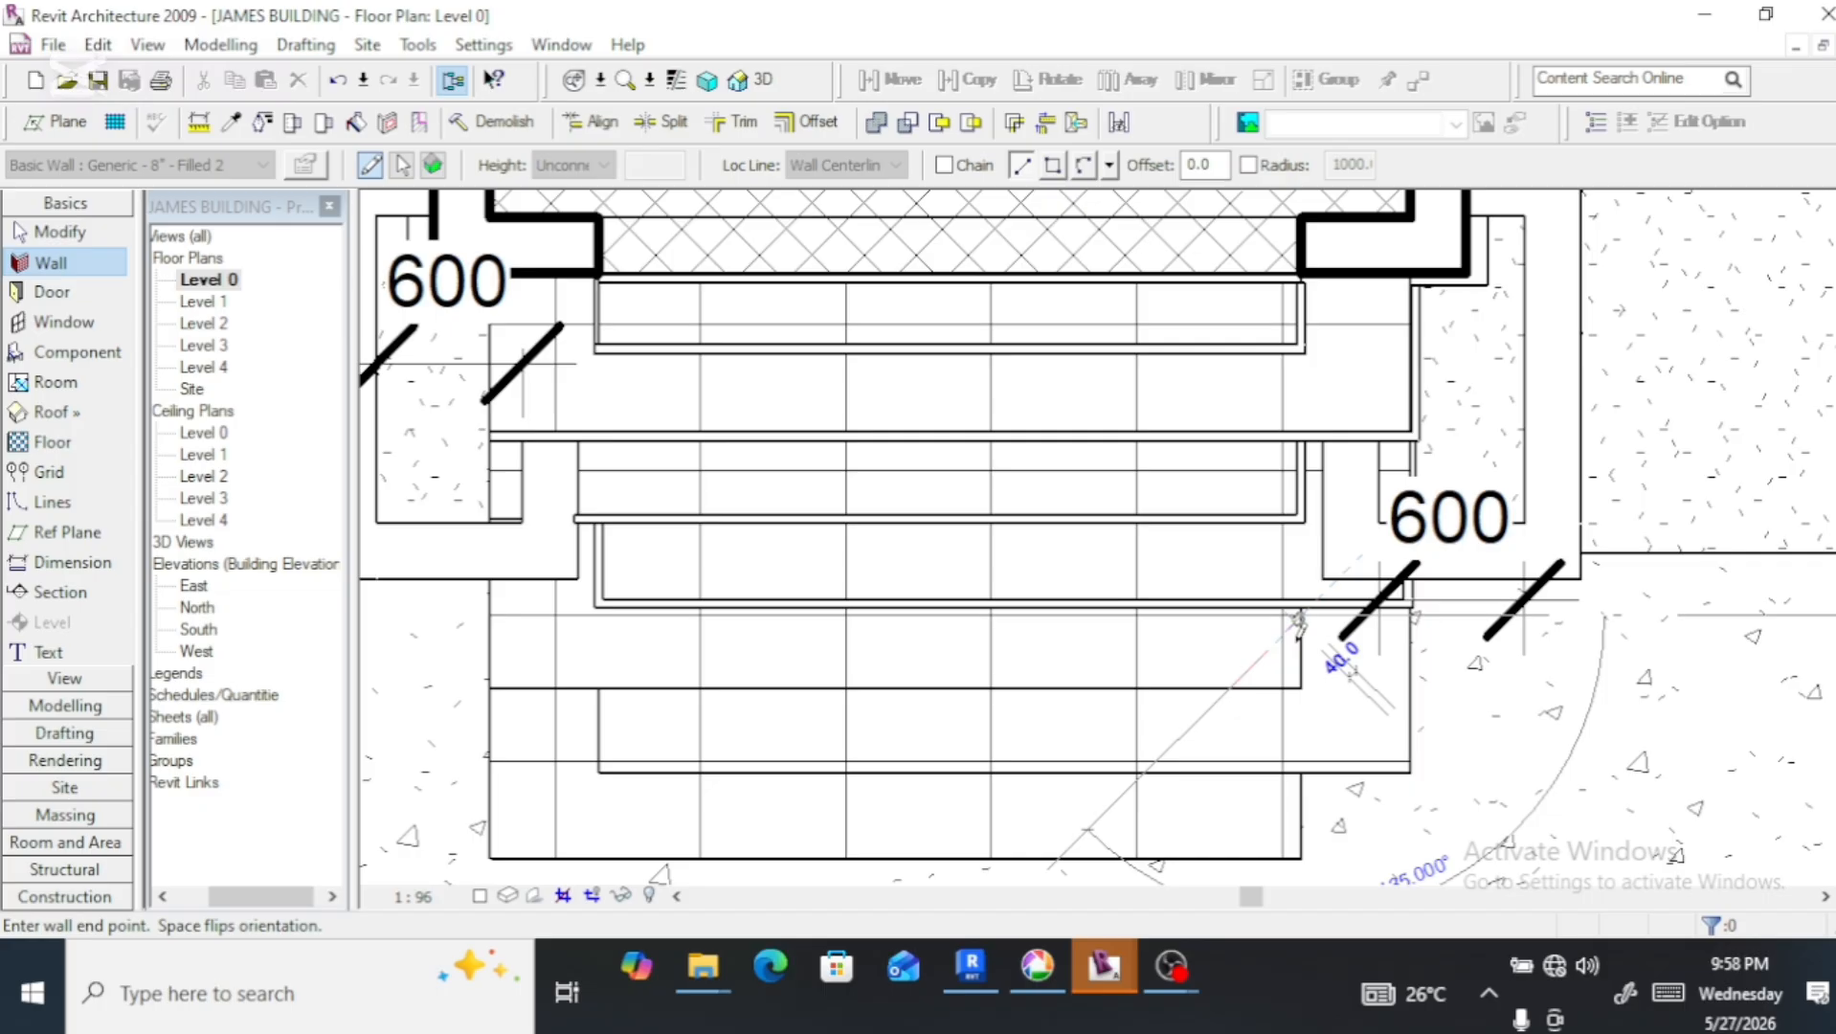
{"action": "left_click", "coordinate": [1299, 686]}
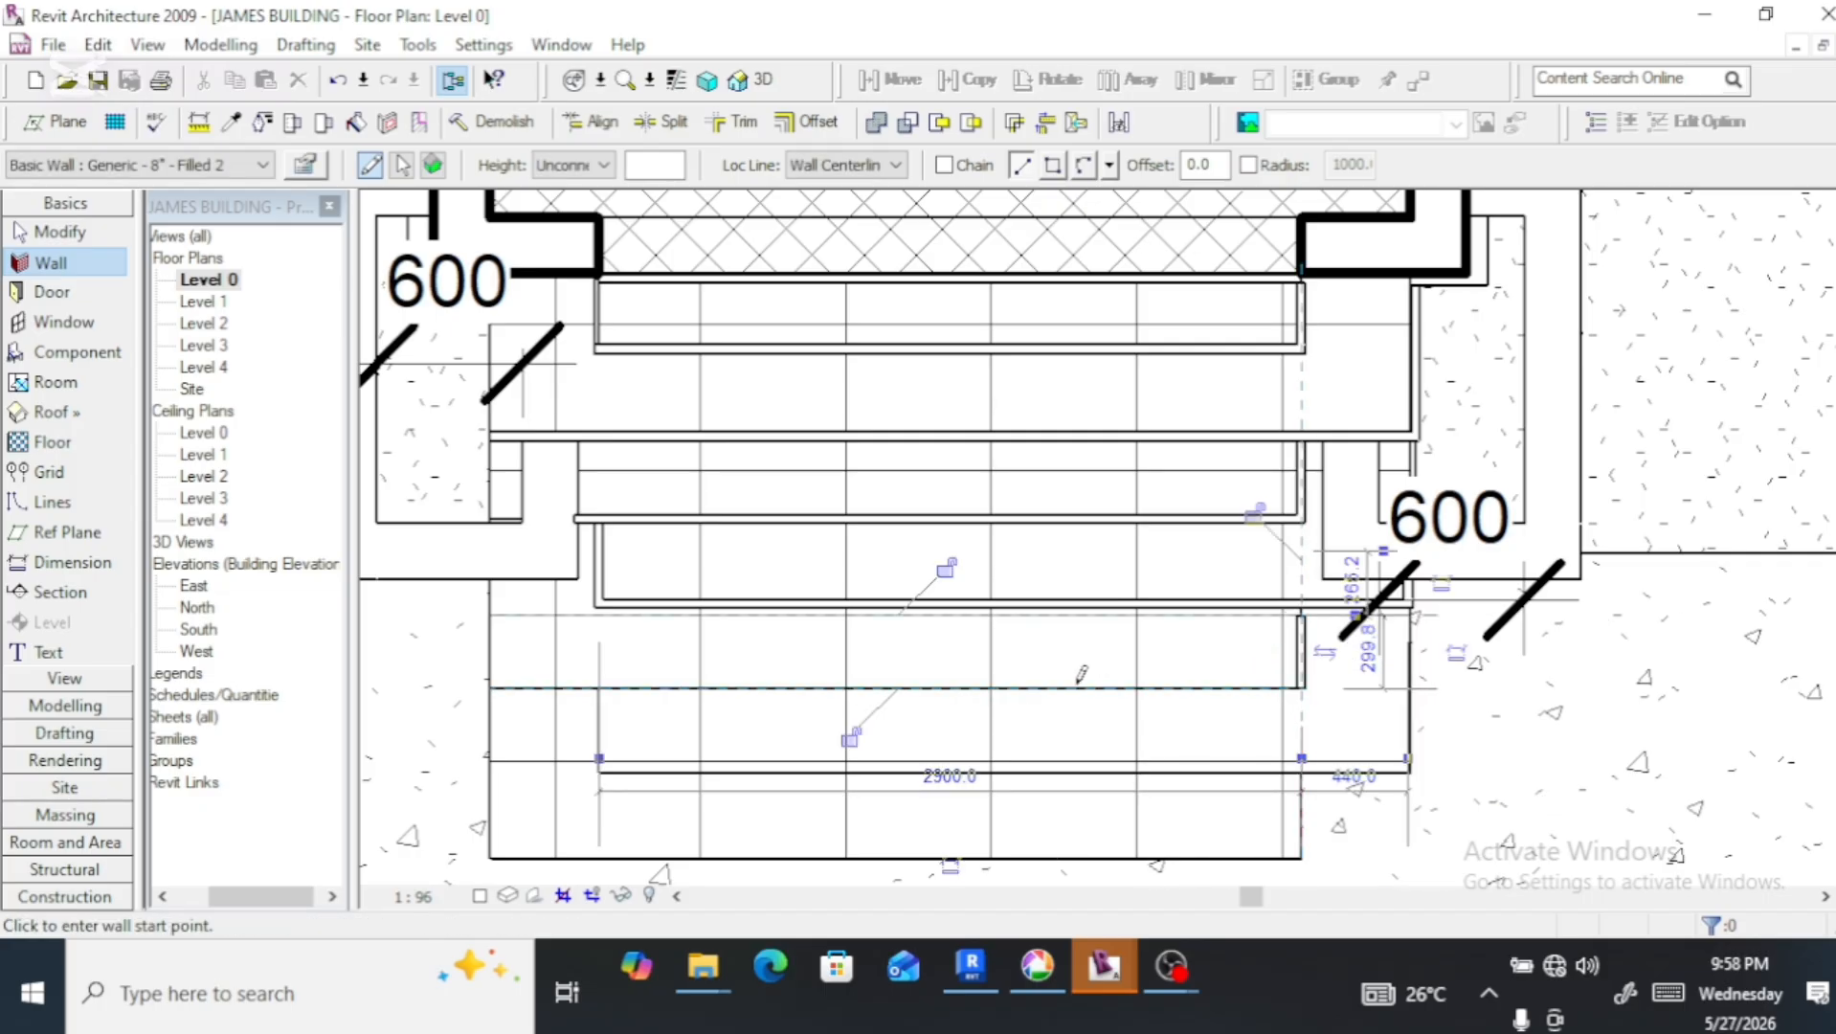
Draw walls along the fifth entrance step: about 3350 mm along its front edge, then up its left end past the planter
{"action": "left_click", "coordinate": [1302, 687]}
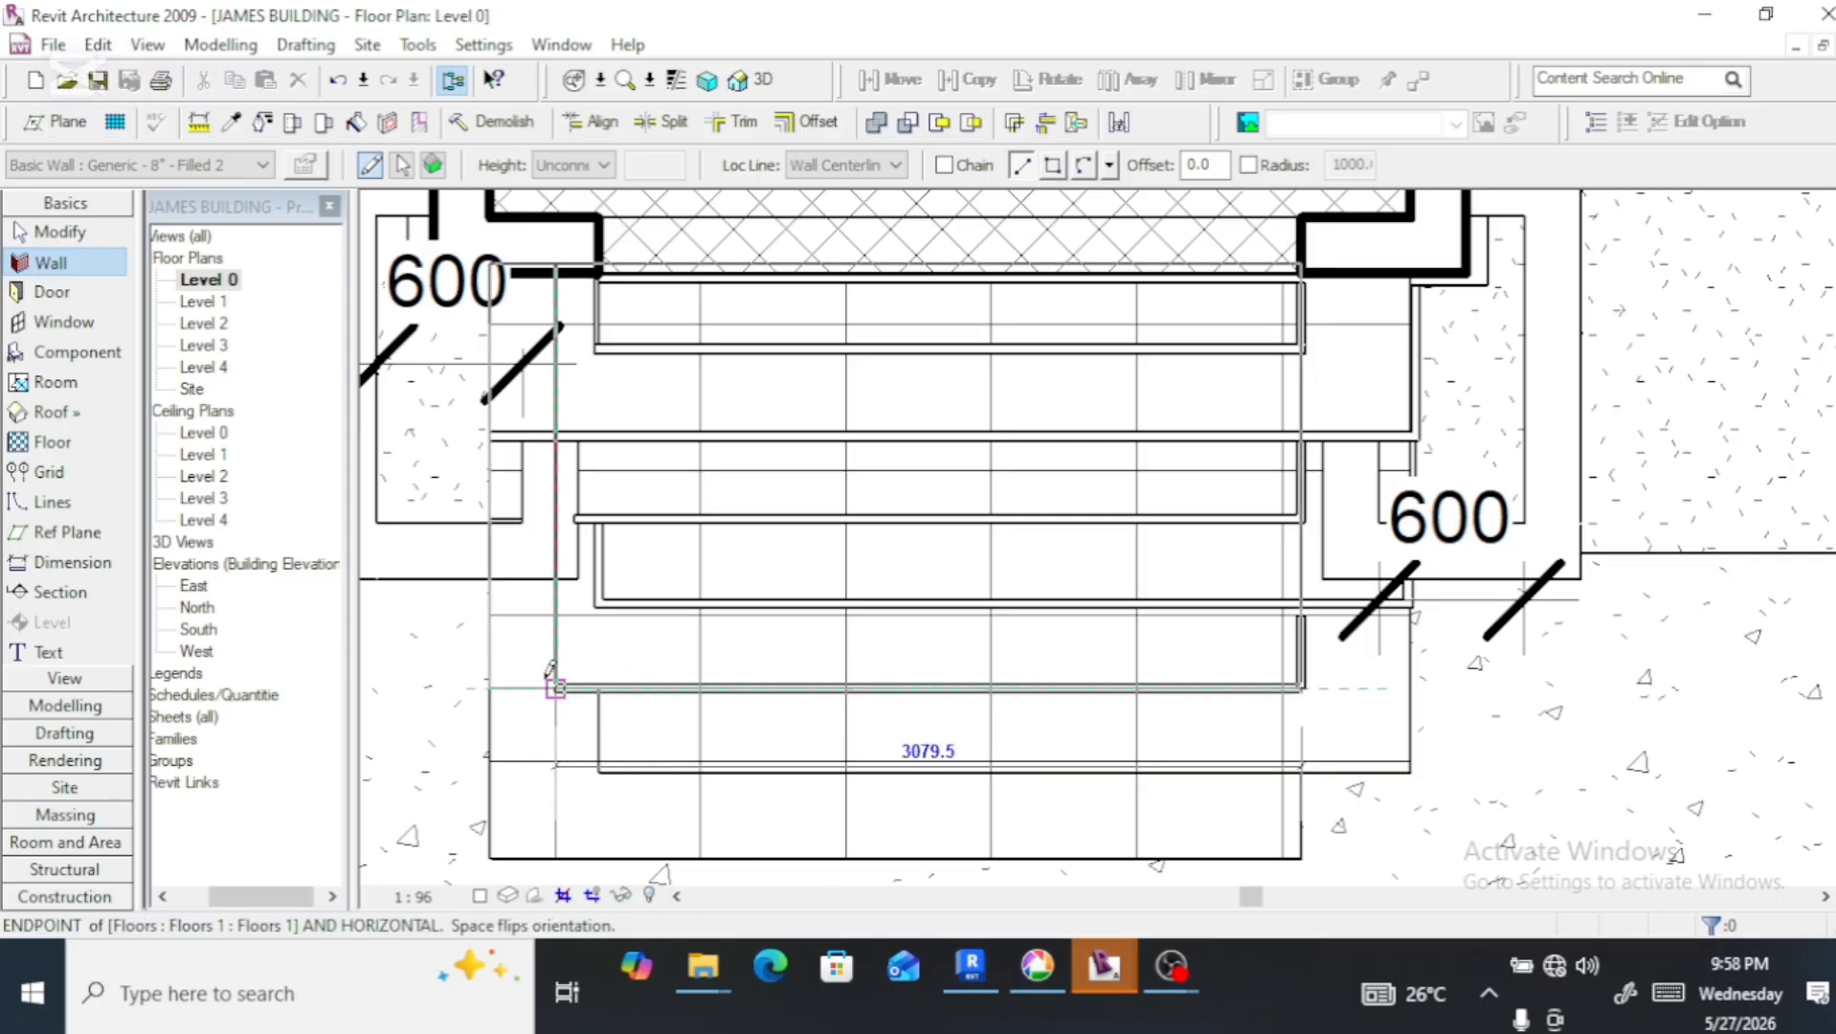
{"action": "left_click", "coordinate": [490, 686]}
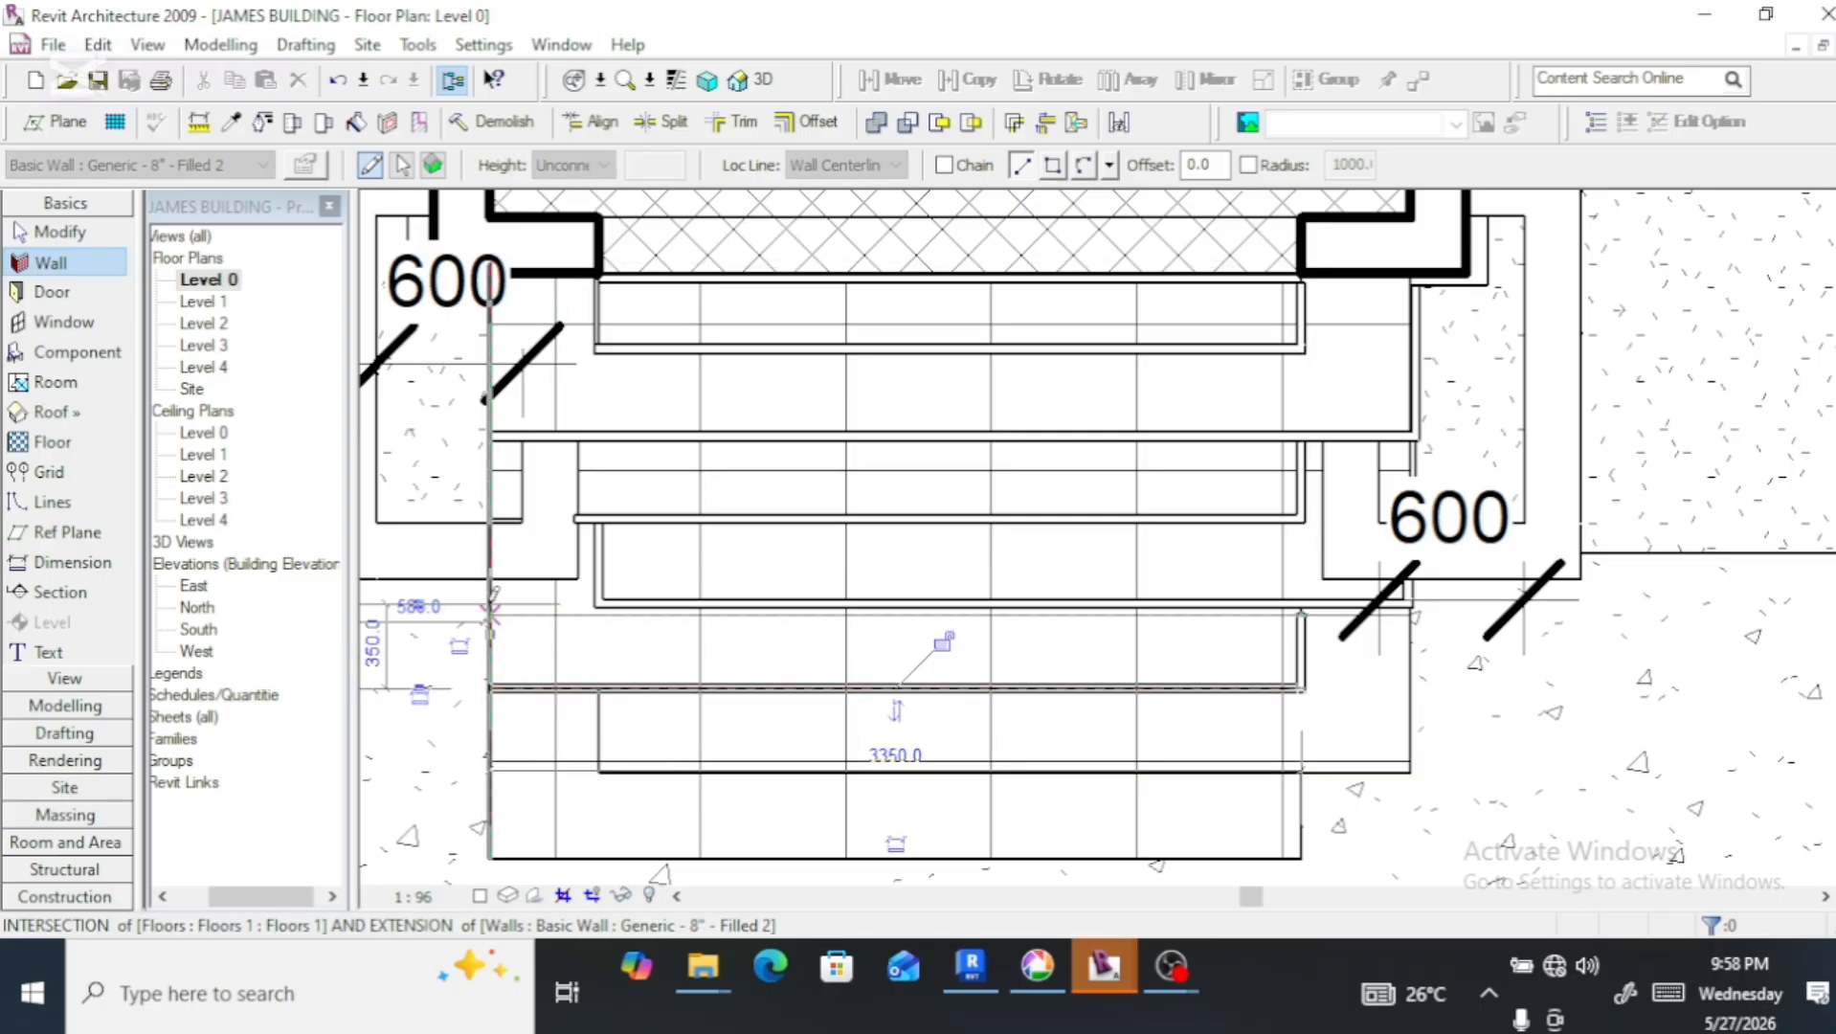
{"action": "left_click", "coordinate": [491, 686]}
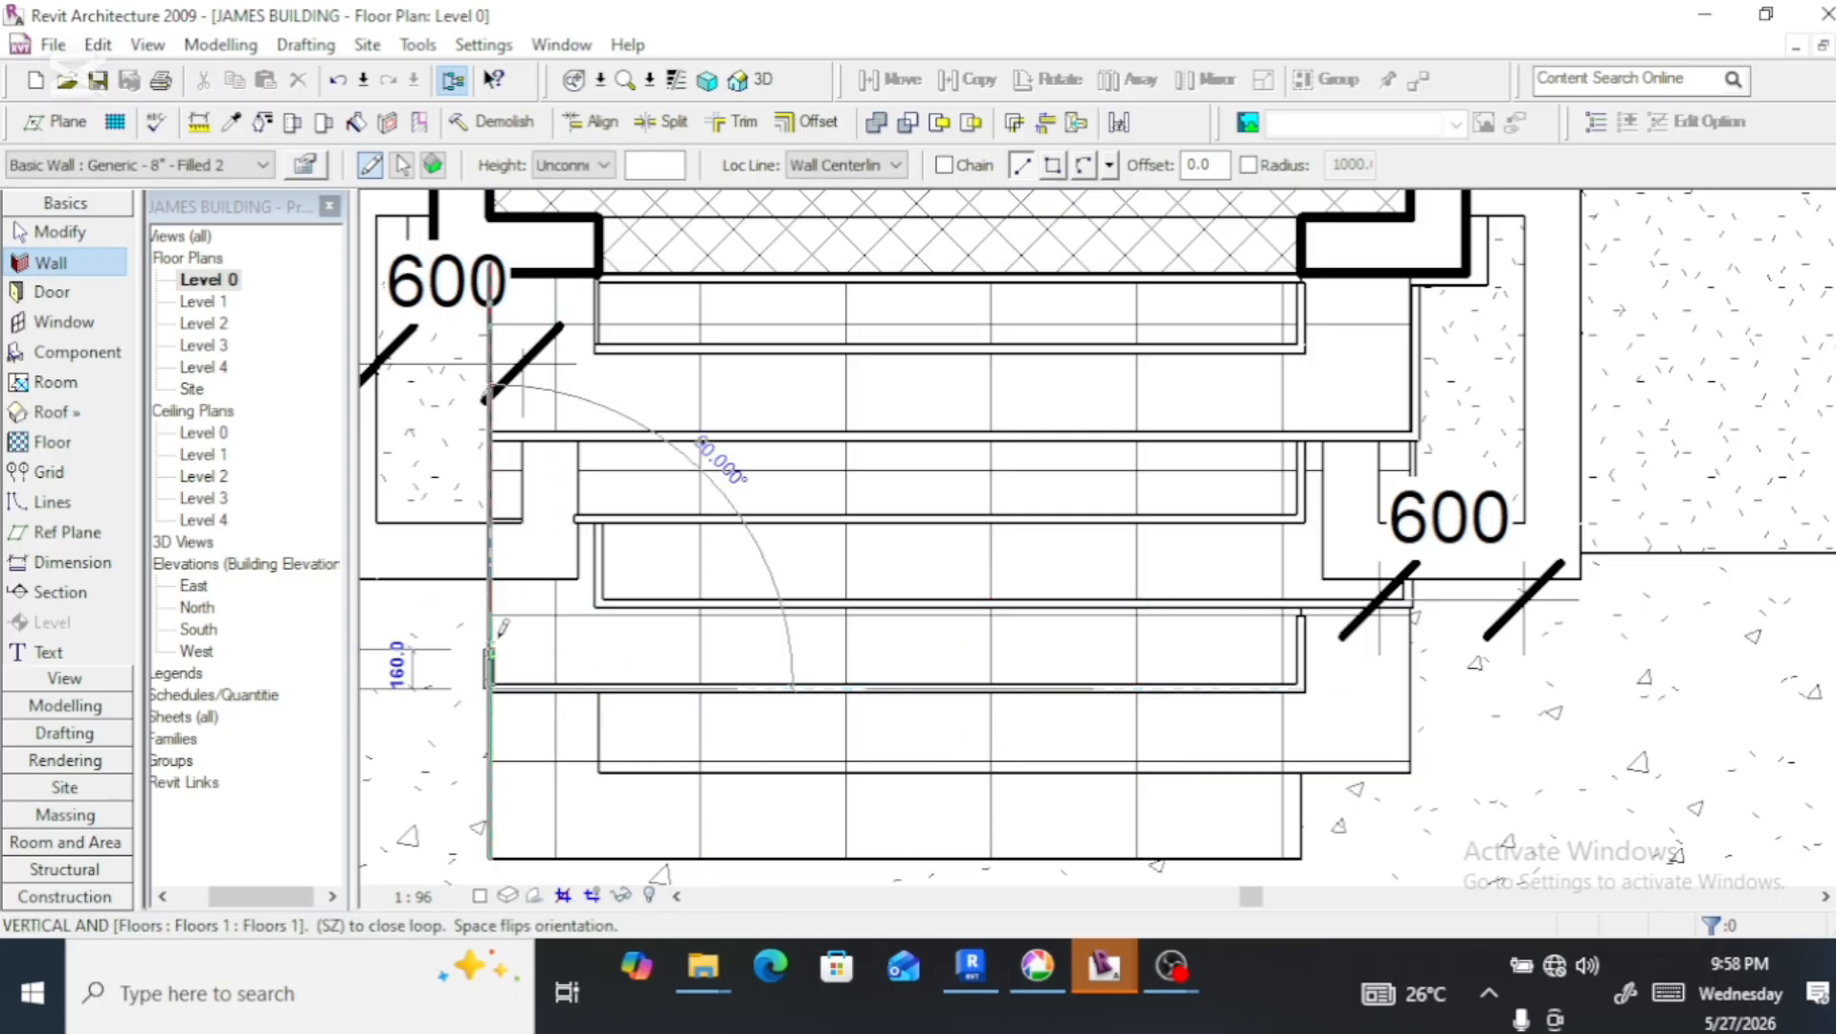
{"action": "left_click", "coordinate": [490, 463]}
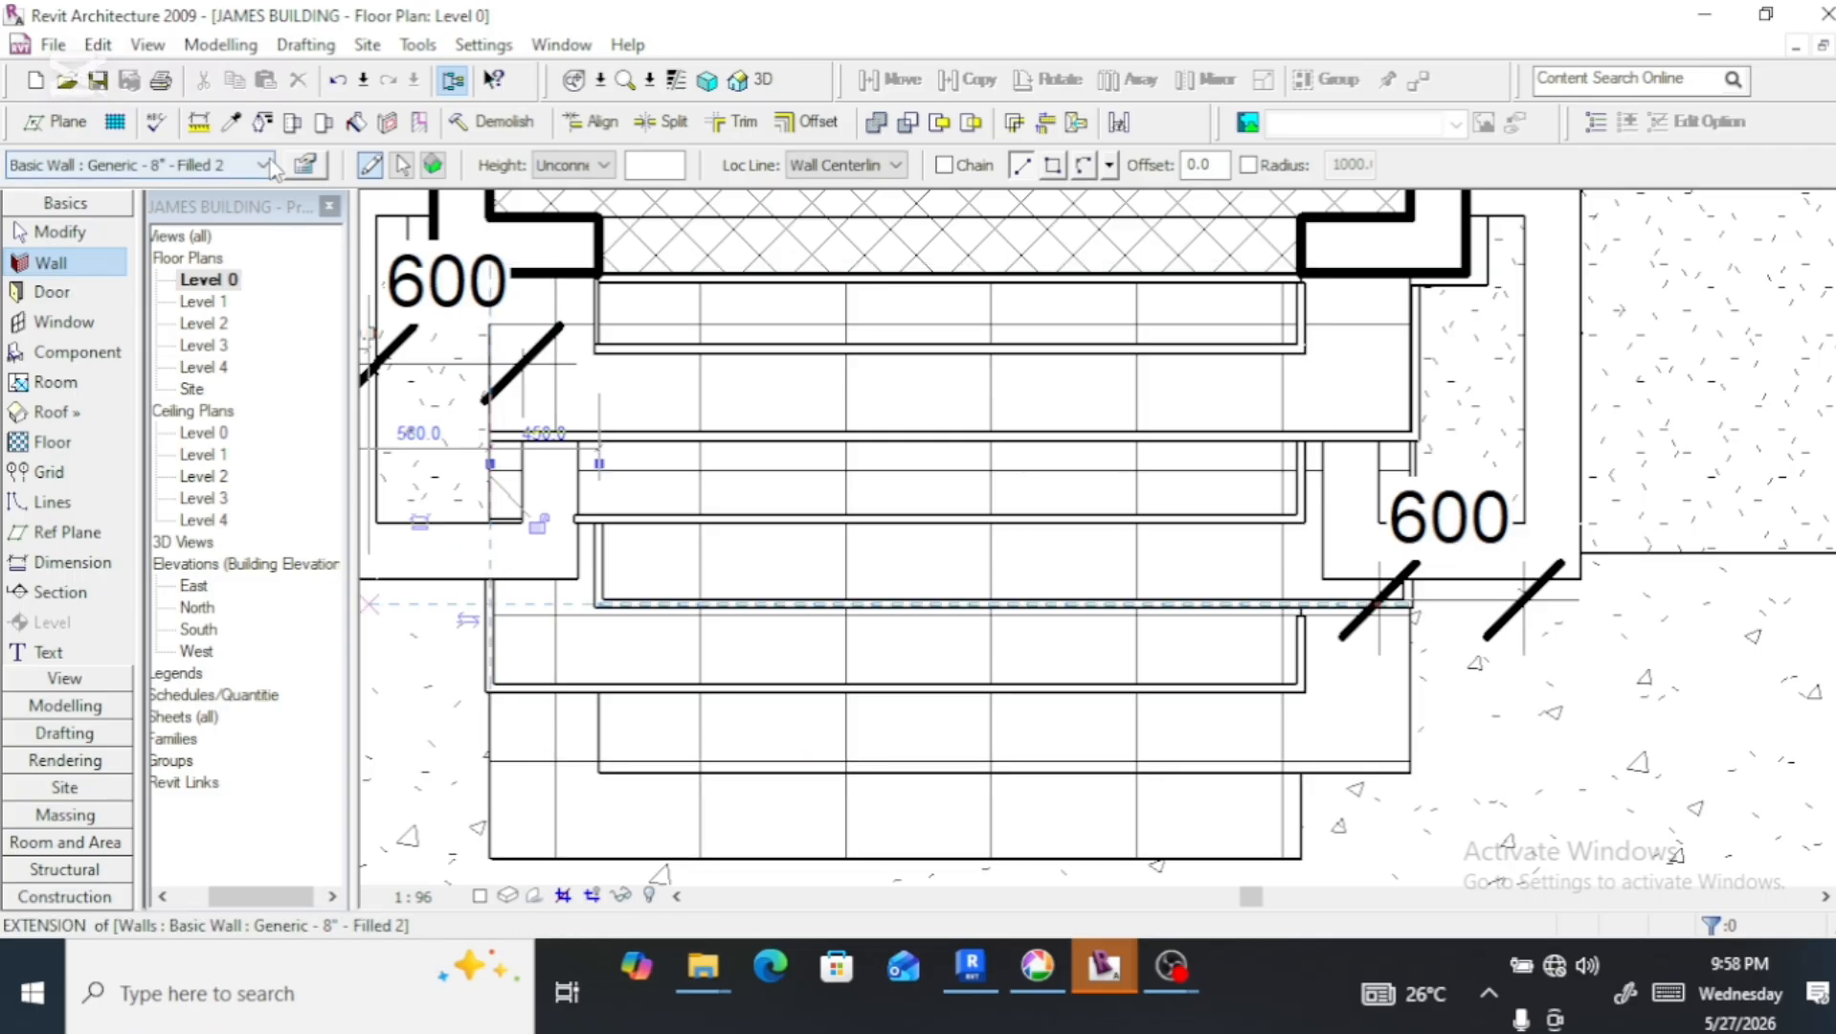
Set the new wall's base offset to 100 and draw a wall about 650 mm long down the sixth step's right end
{"action": "left_click", "coordinate": [304, 166]}
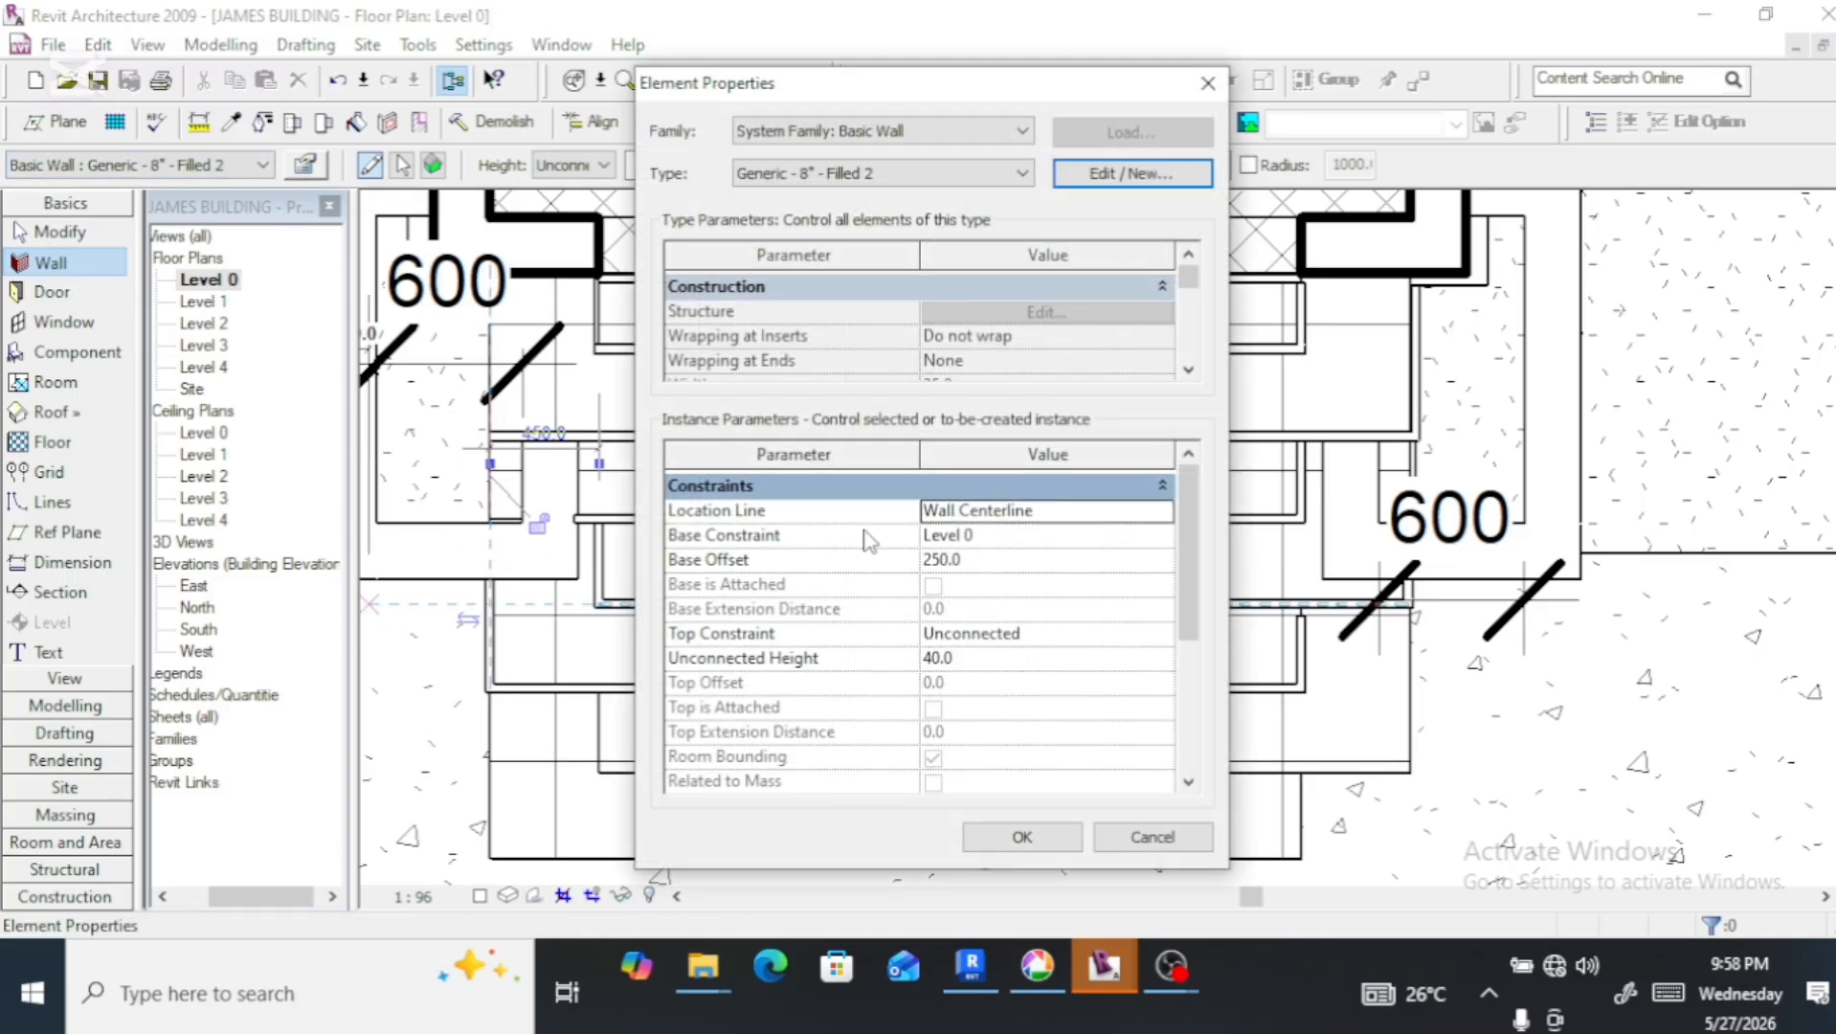
{"action": "left_click", "coordinate": [942, 561]}
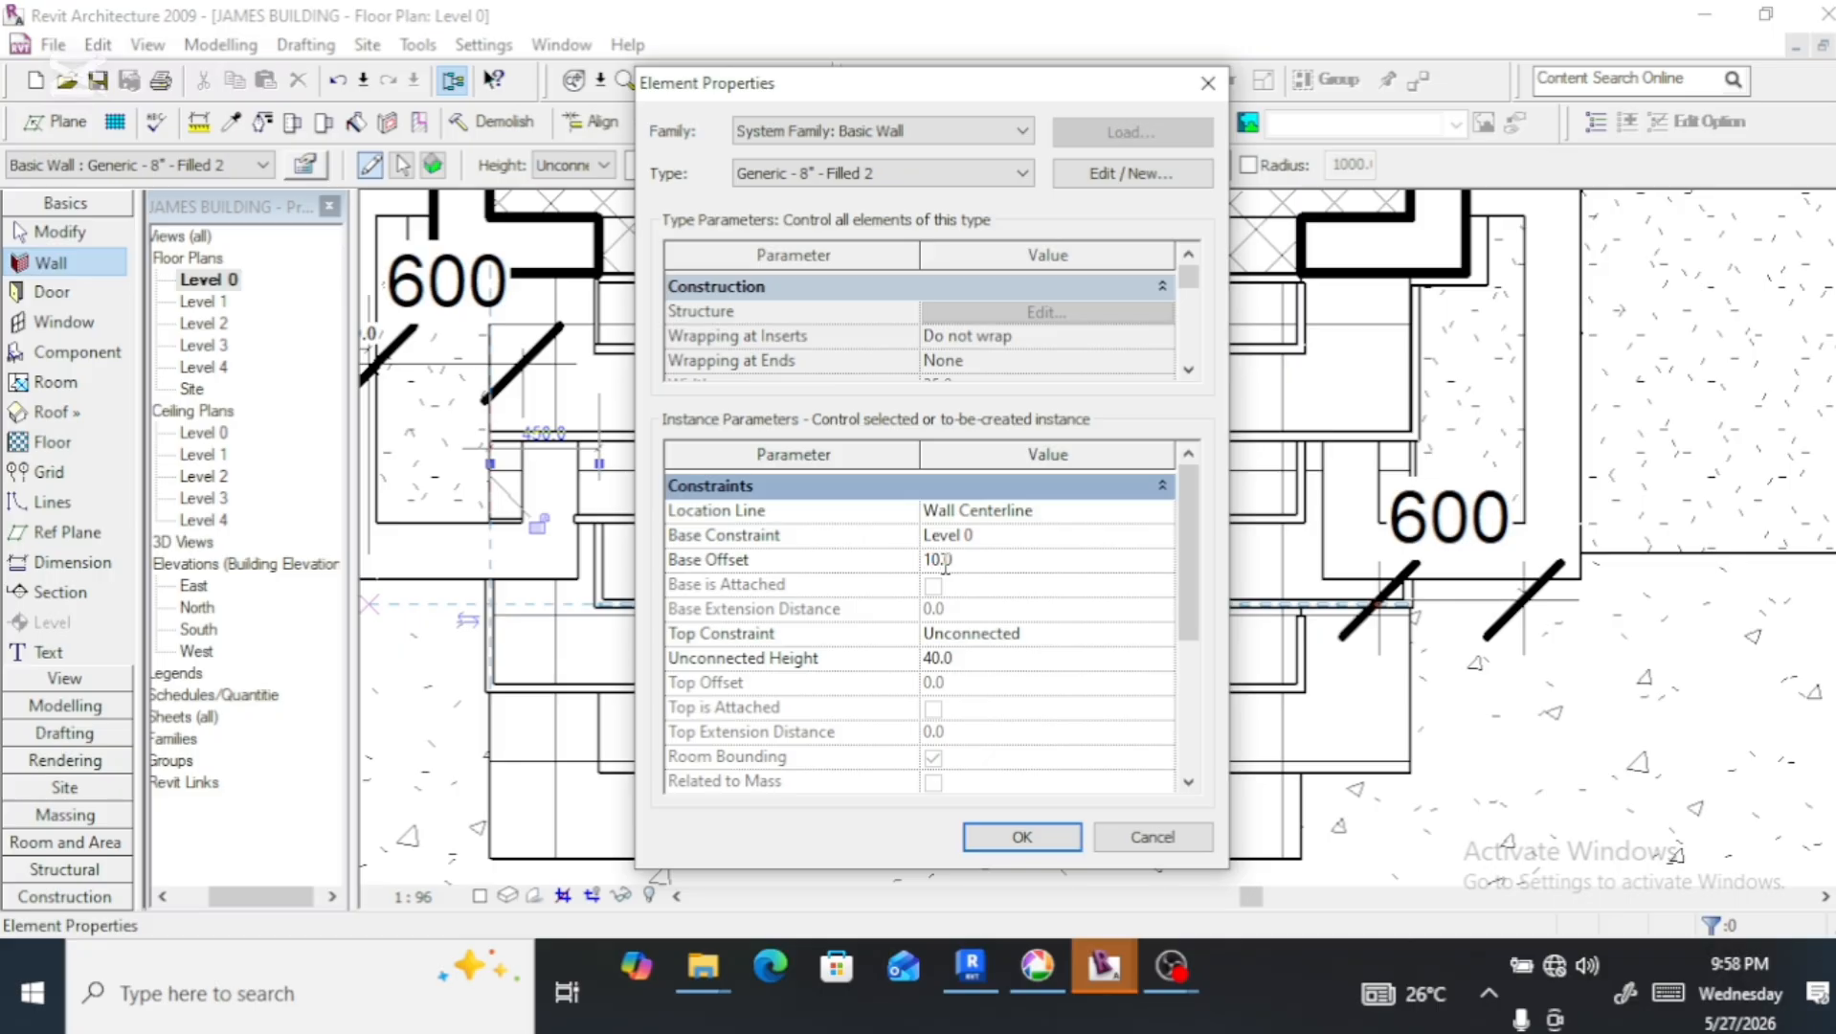
{"action": "left_click", "coordinate": [1022, 837]}
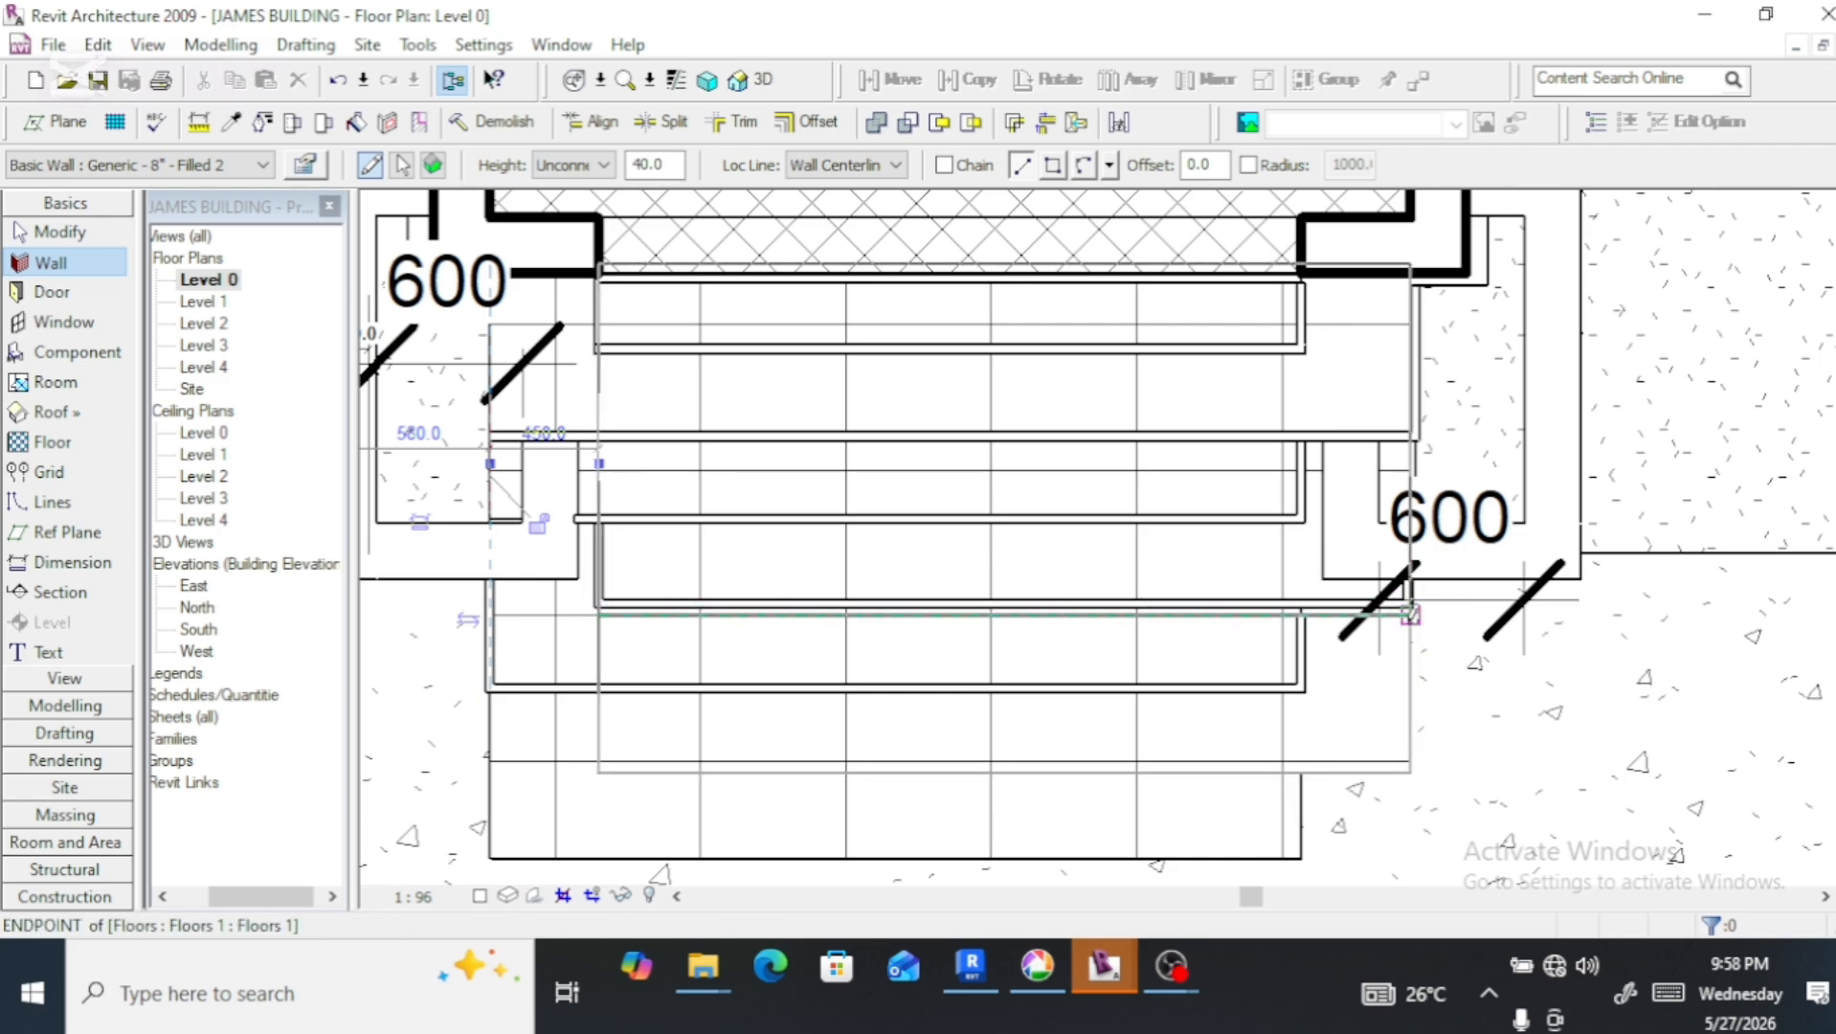
{"action": "left_click", "coordinate": [1410, 613]}
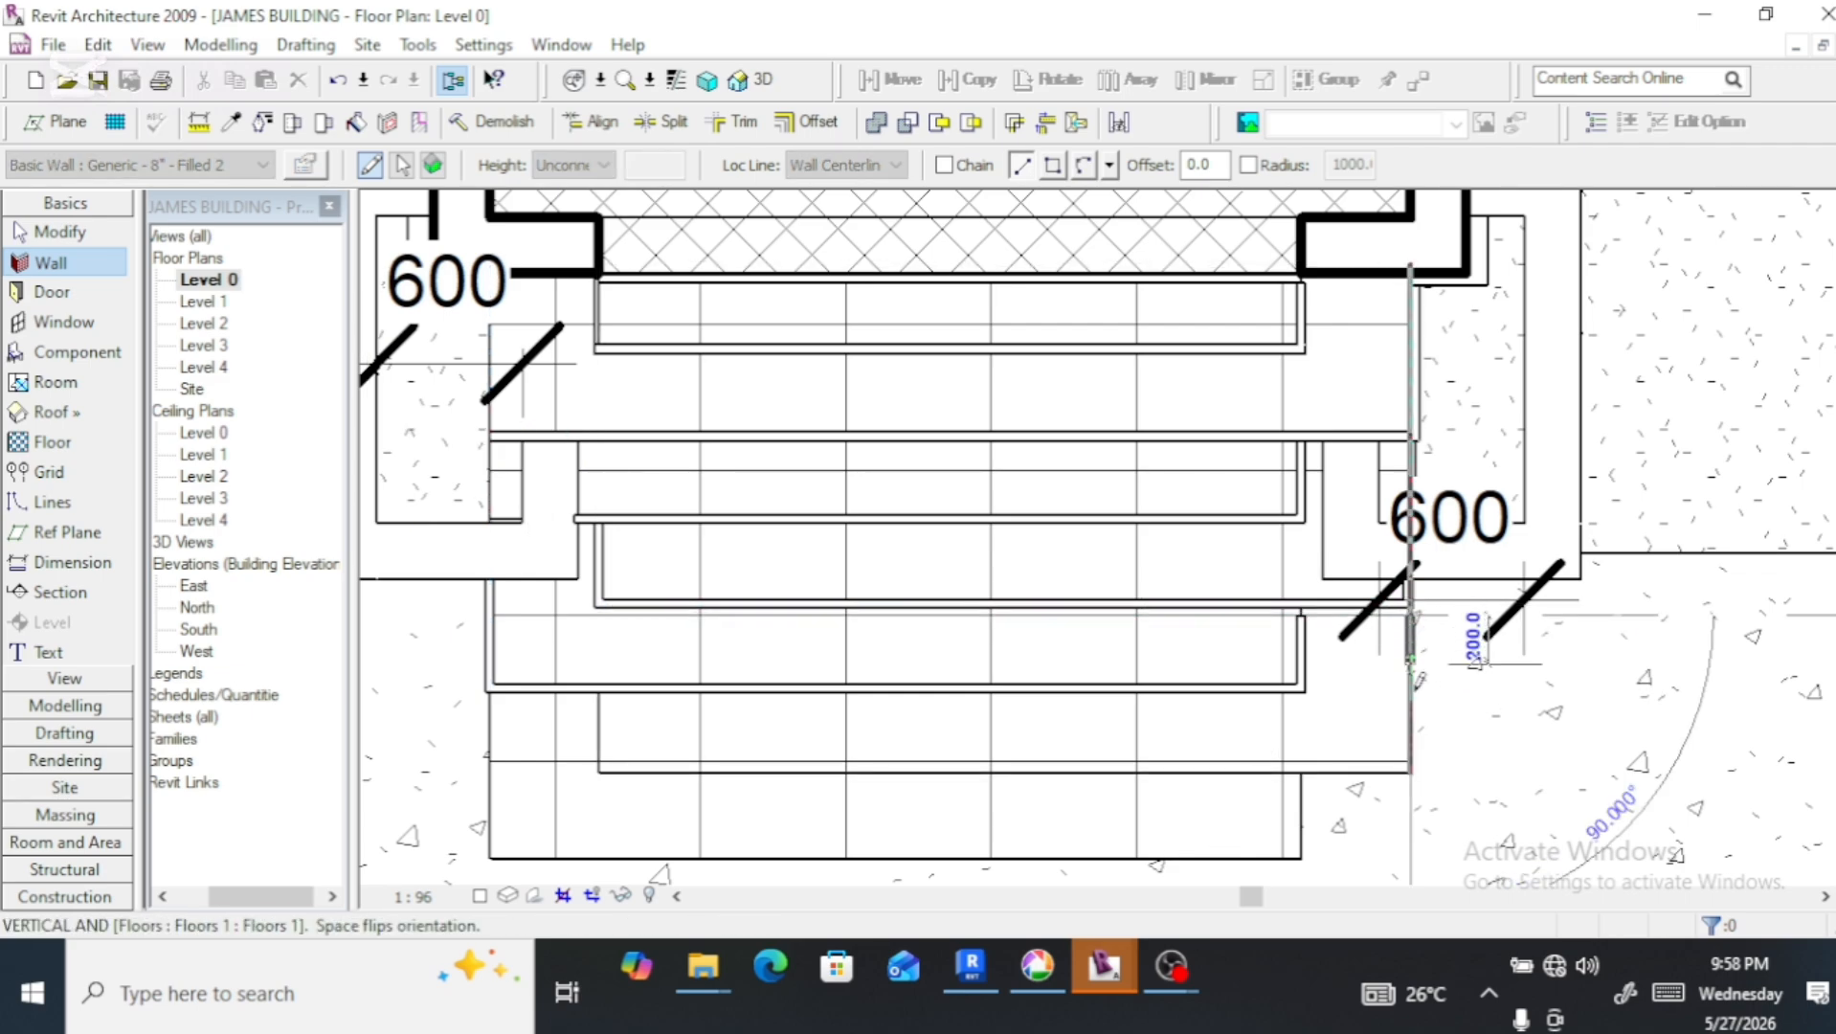
{"action": "left_click", "coordinate": [1410, 768]}
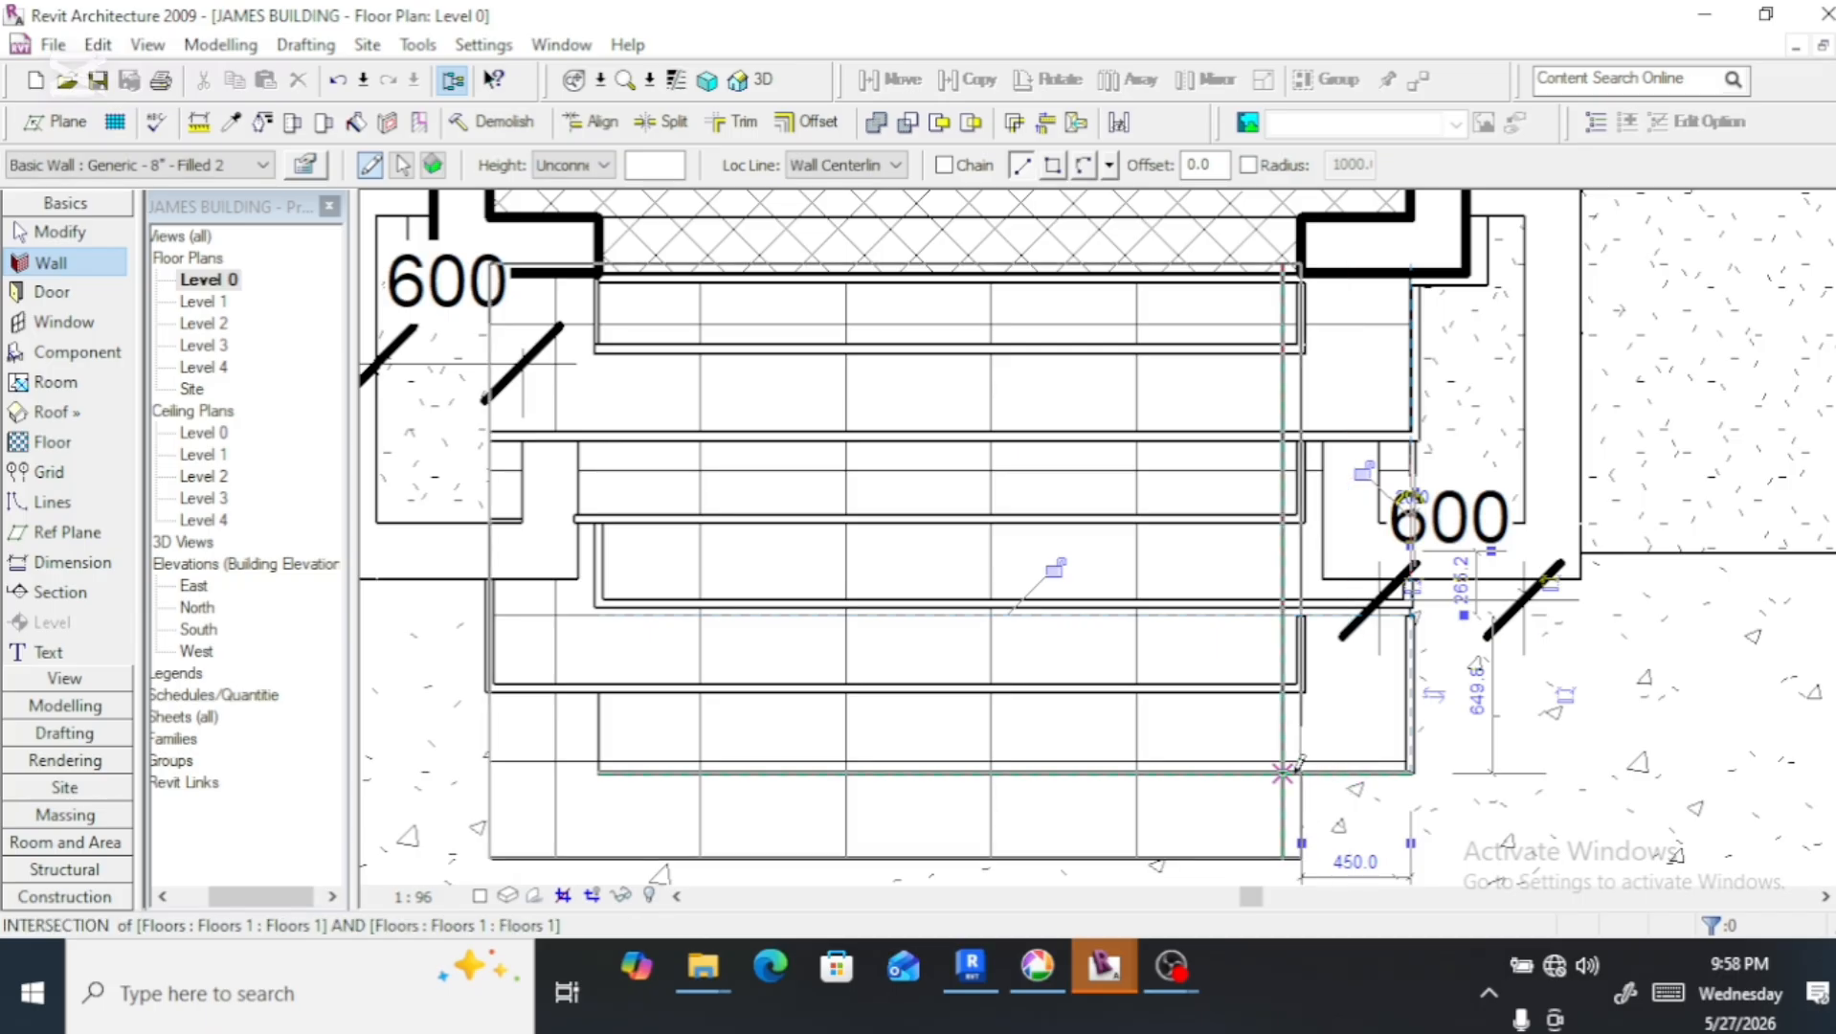
Draw walls about 3350 mm along the sixth step's front edge and about 350 mm up its left end, finishing the wall command
{"action": "left_click", "coordinate": [1410, 769]}
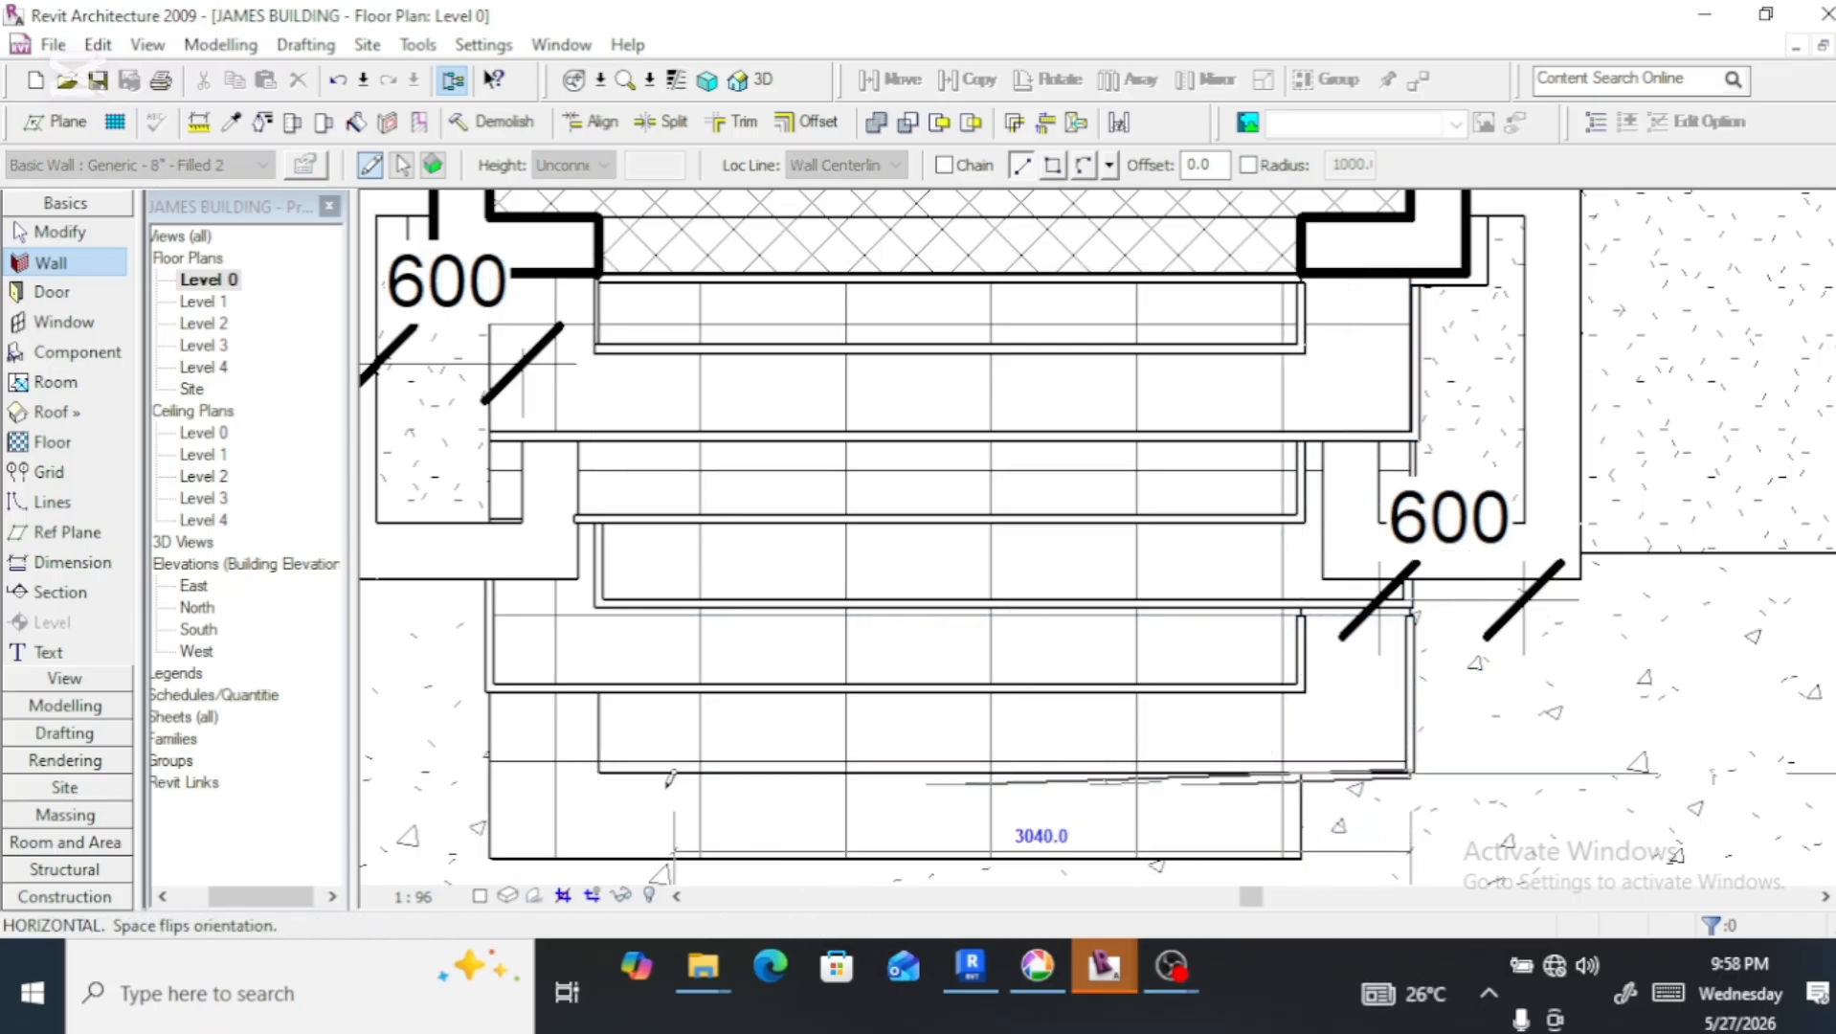
{"action": "left_click", "coordinate": [599, 770]}
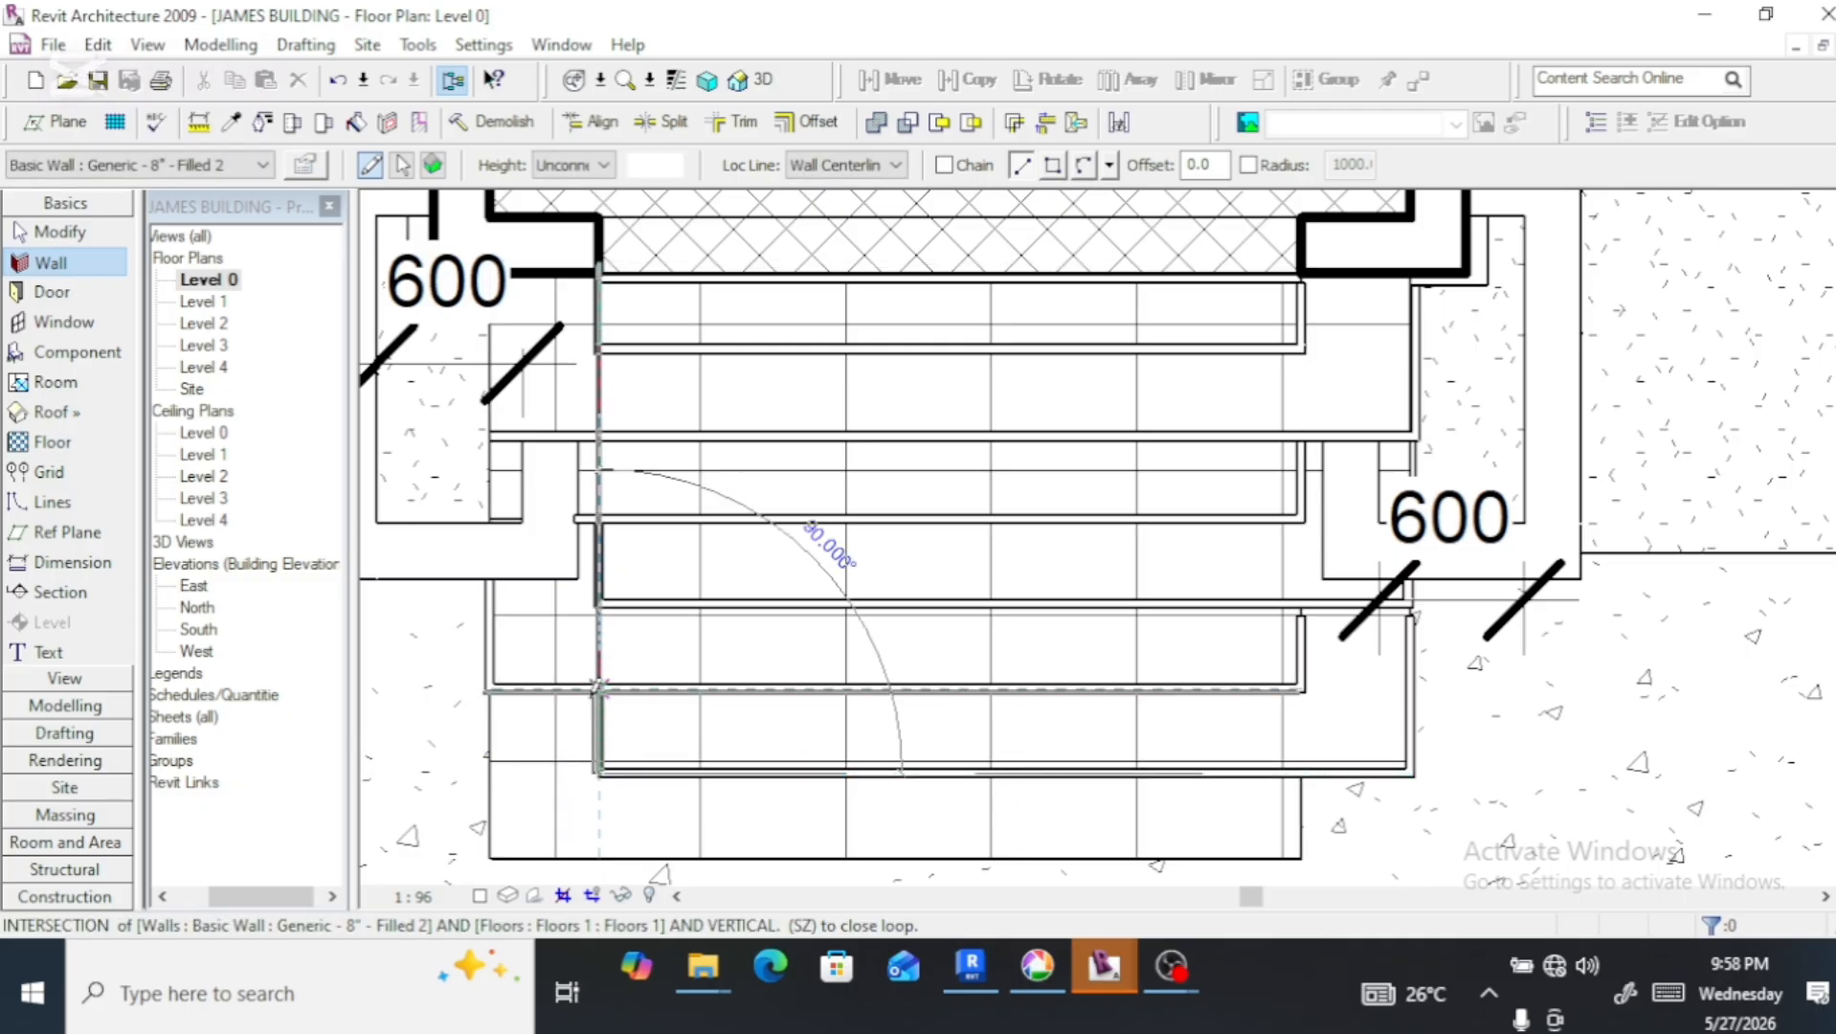
{"action": "left_click", "coordinate": [598, 687]}
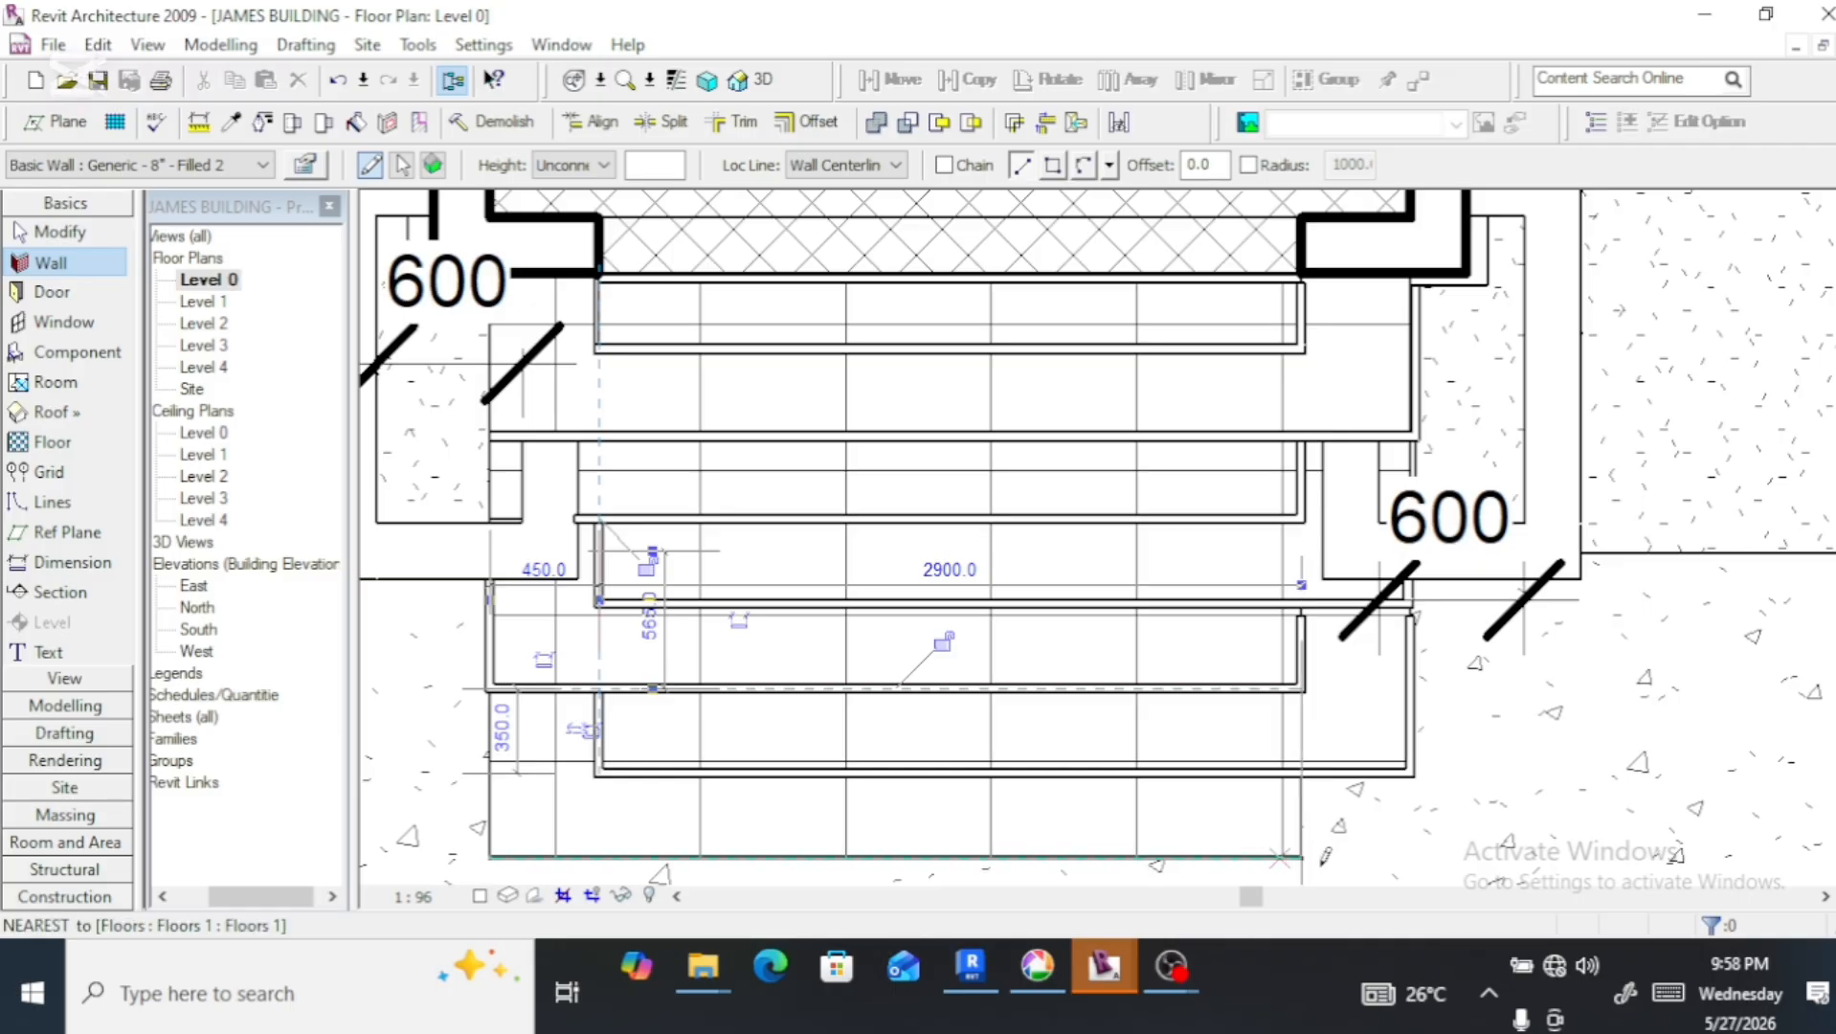
{"action": "scroll", "coordinate": [869, 652], "scroll_direction": "down", "scroll_amount": 2}
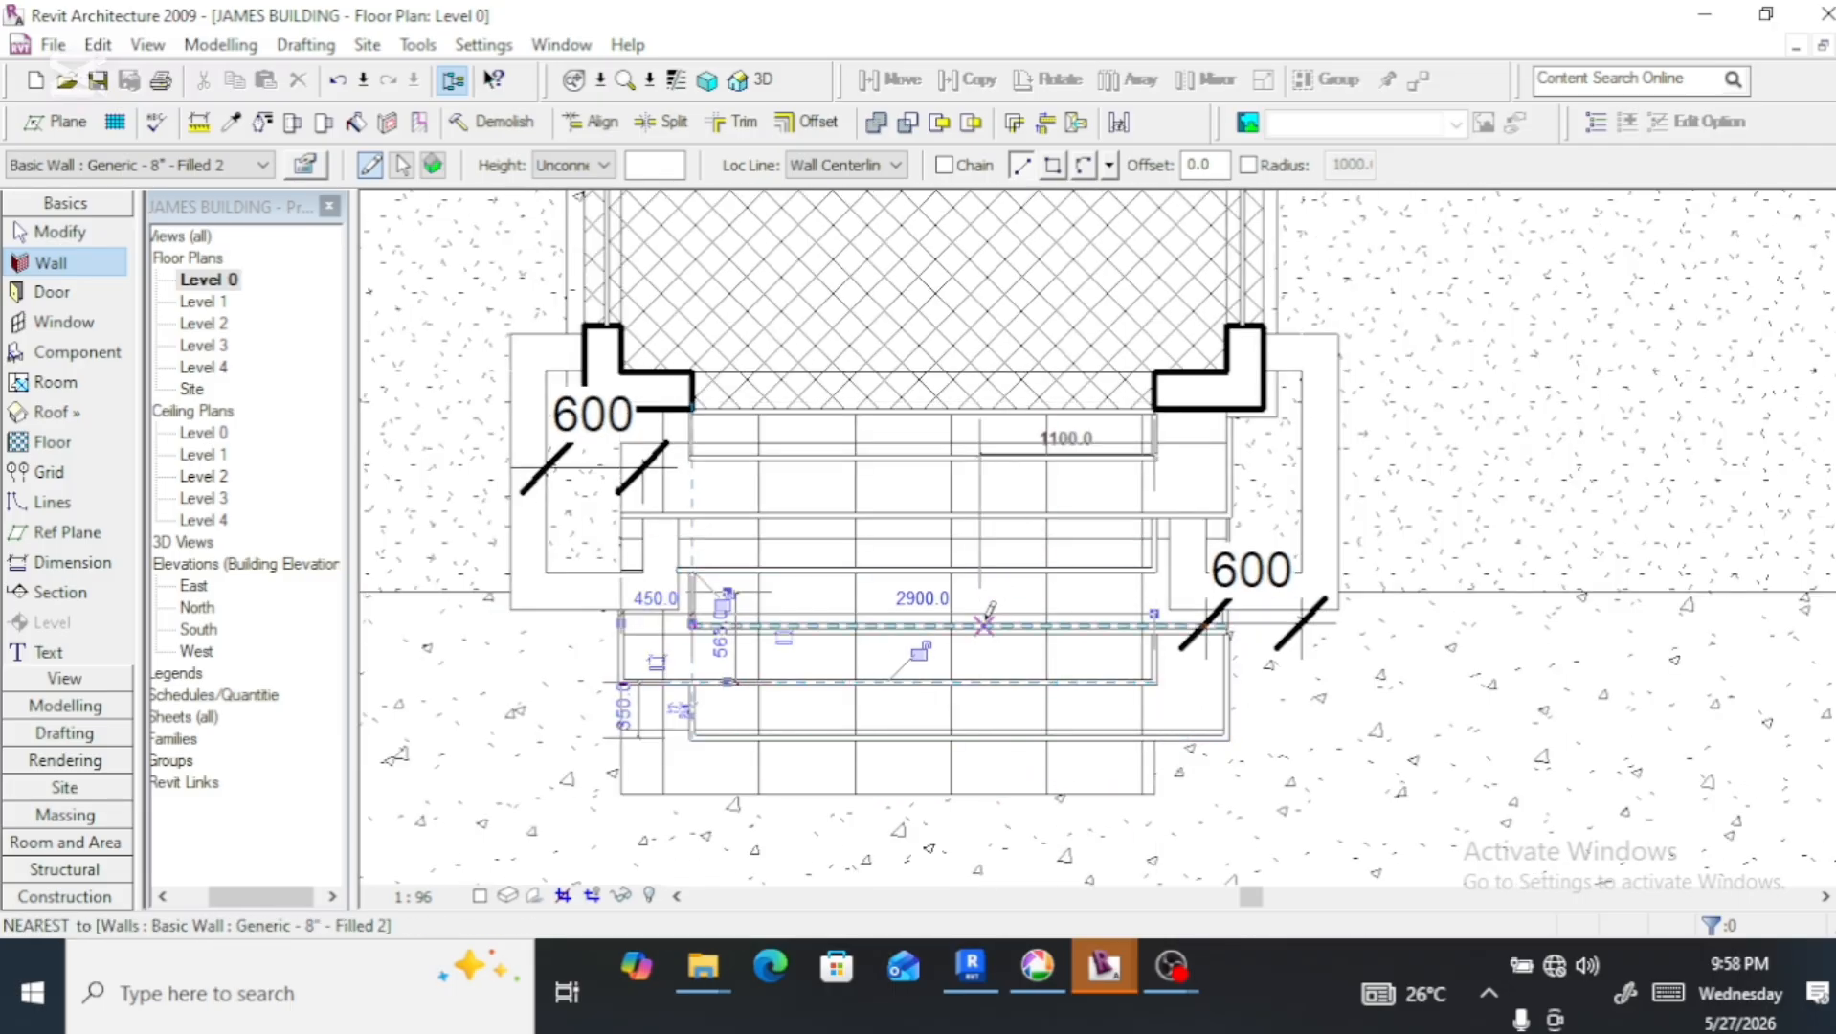
{"action": "key", "text": "Escape"}
{"action": "key", "text": "Escape"}
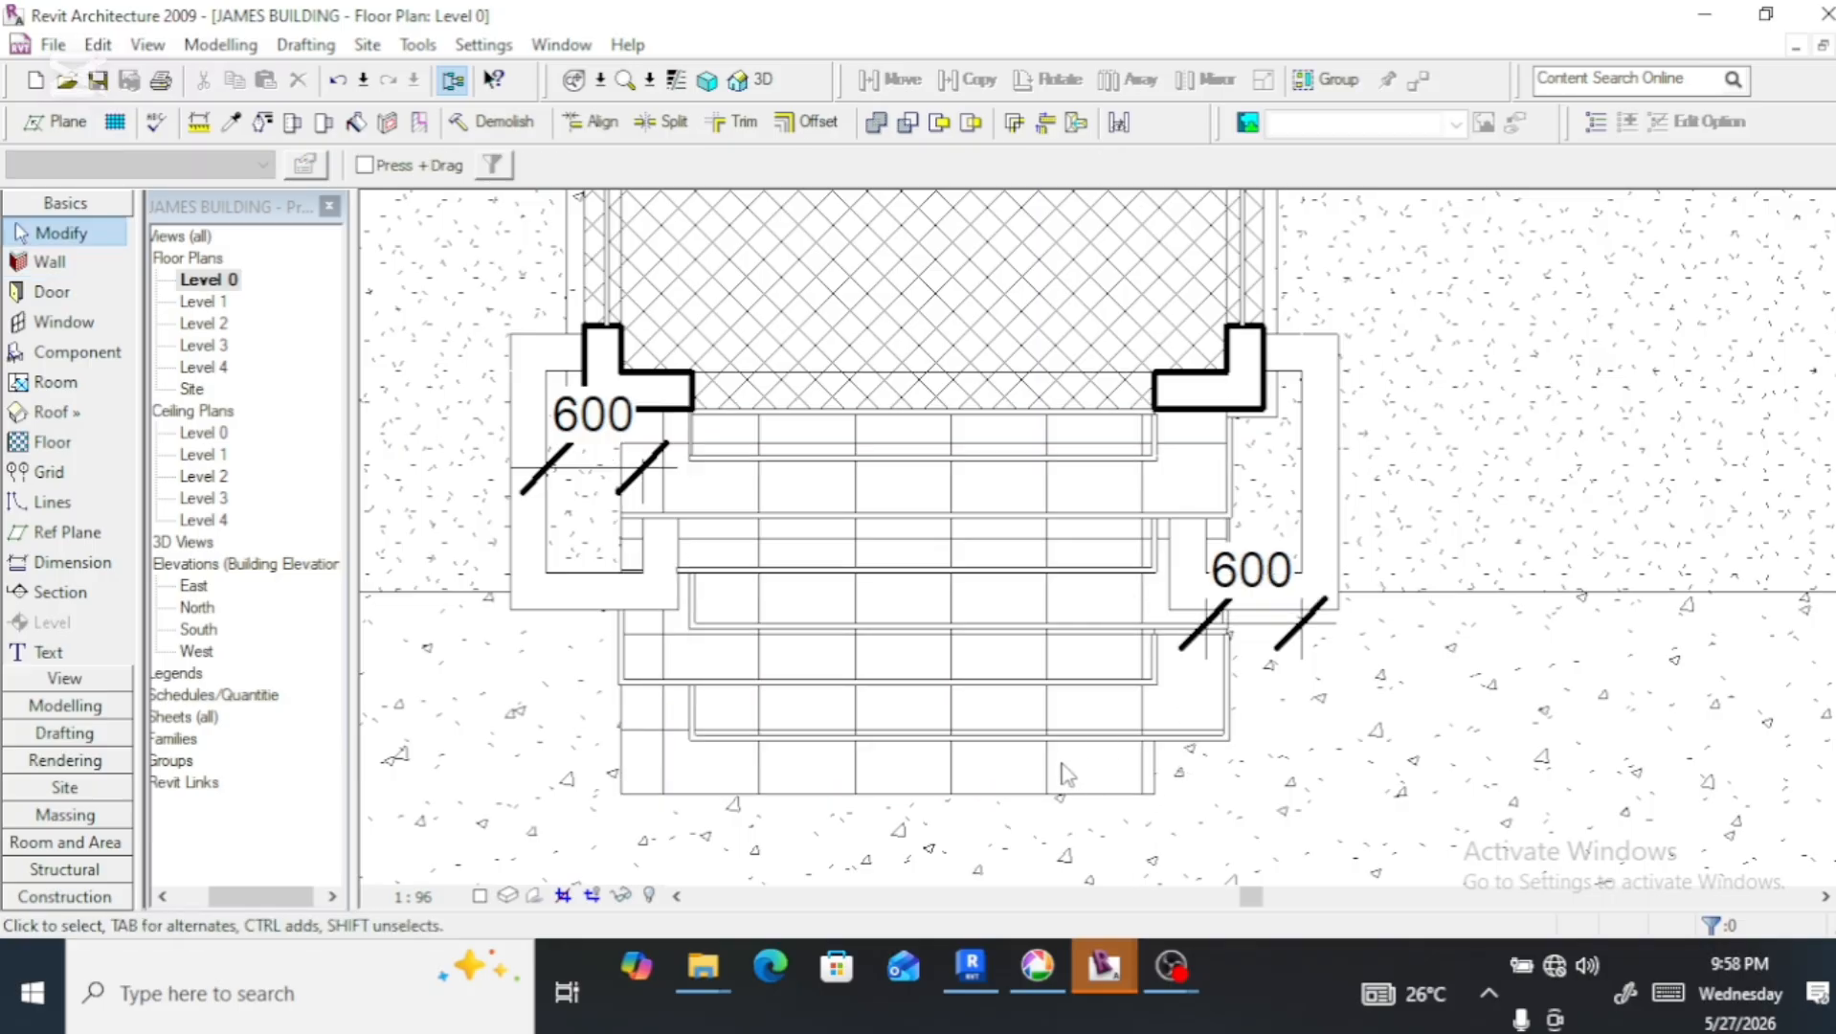
Set the base offset of the second step's front and right-end walls to 700
{"action": "scroll", "coordinate": [1064, 773], "scroll_direction": "up", "scroll_amount": 2}
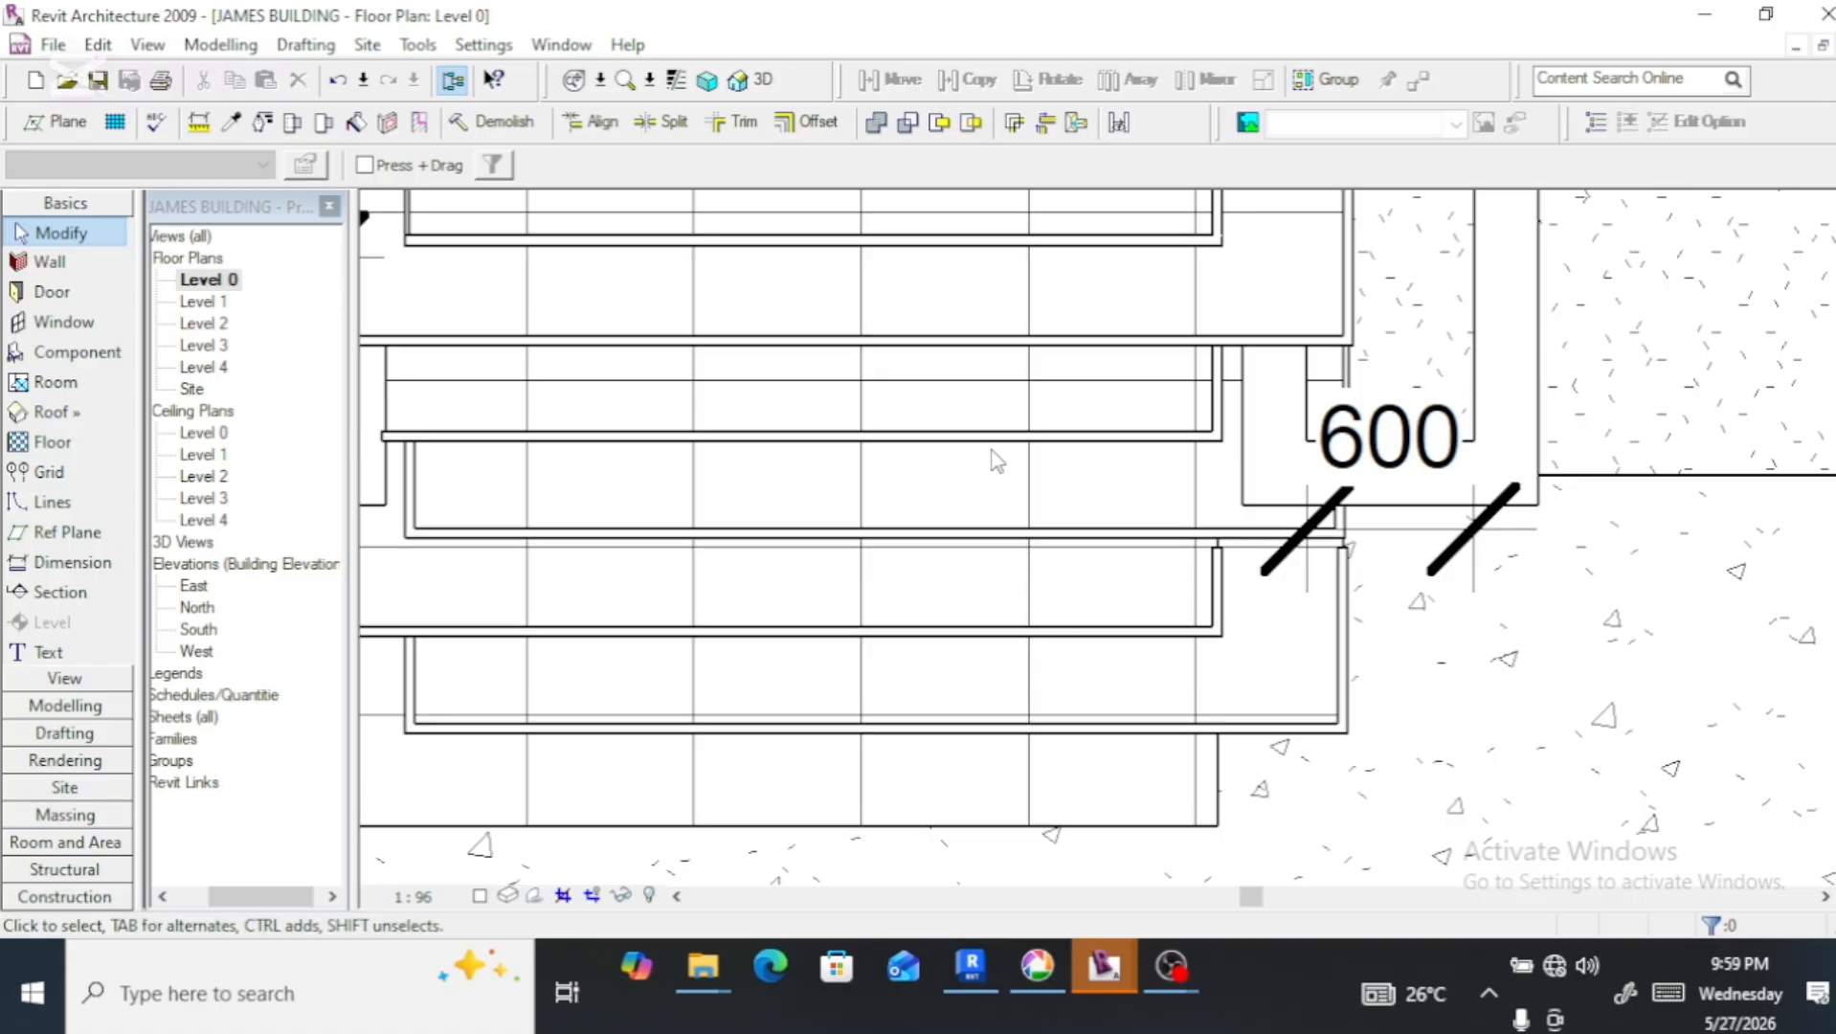
{"action": "left_click", "coordinate": [983, 347]}
{"action": "scroll", "coordinate": [1229, 361], "scroll_direction": "down", "scroll_amount": 2}
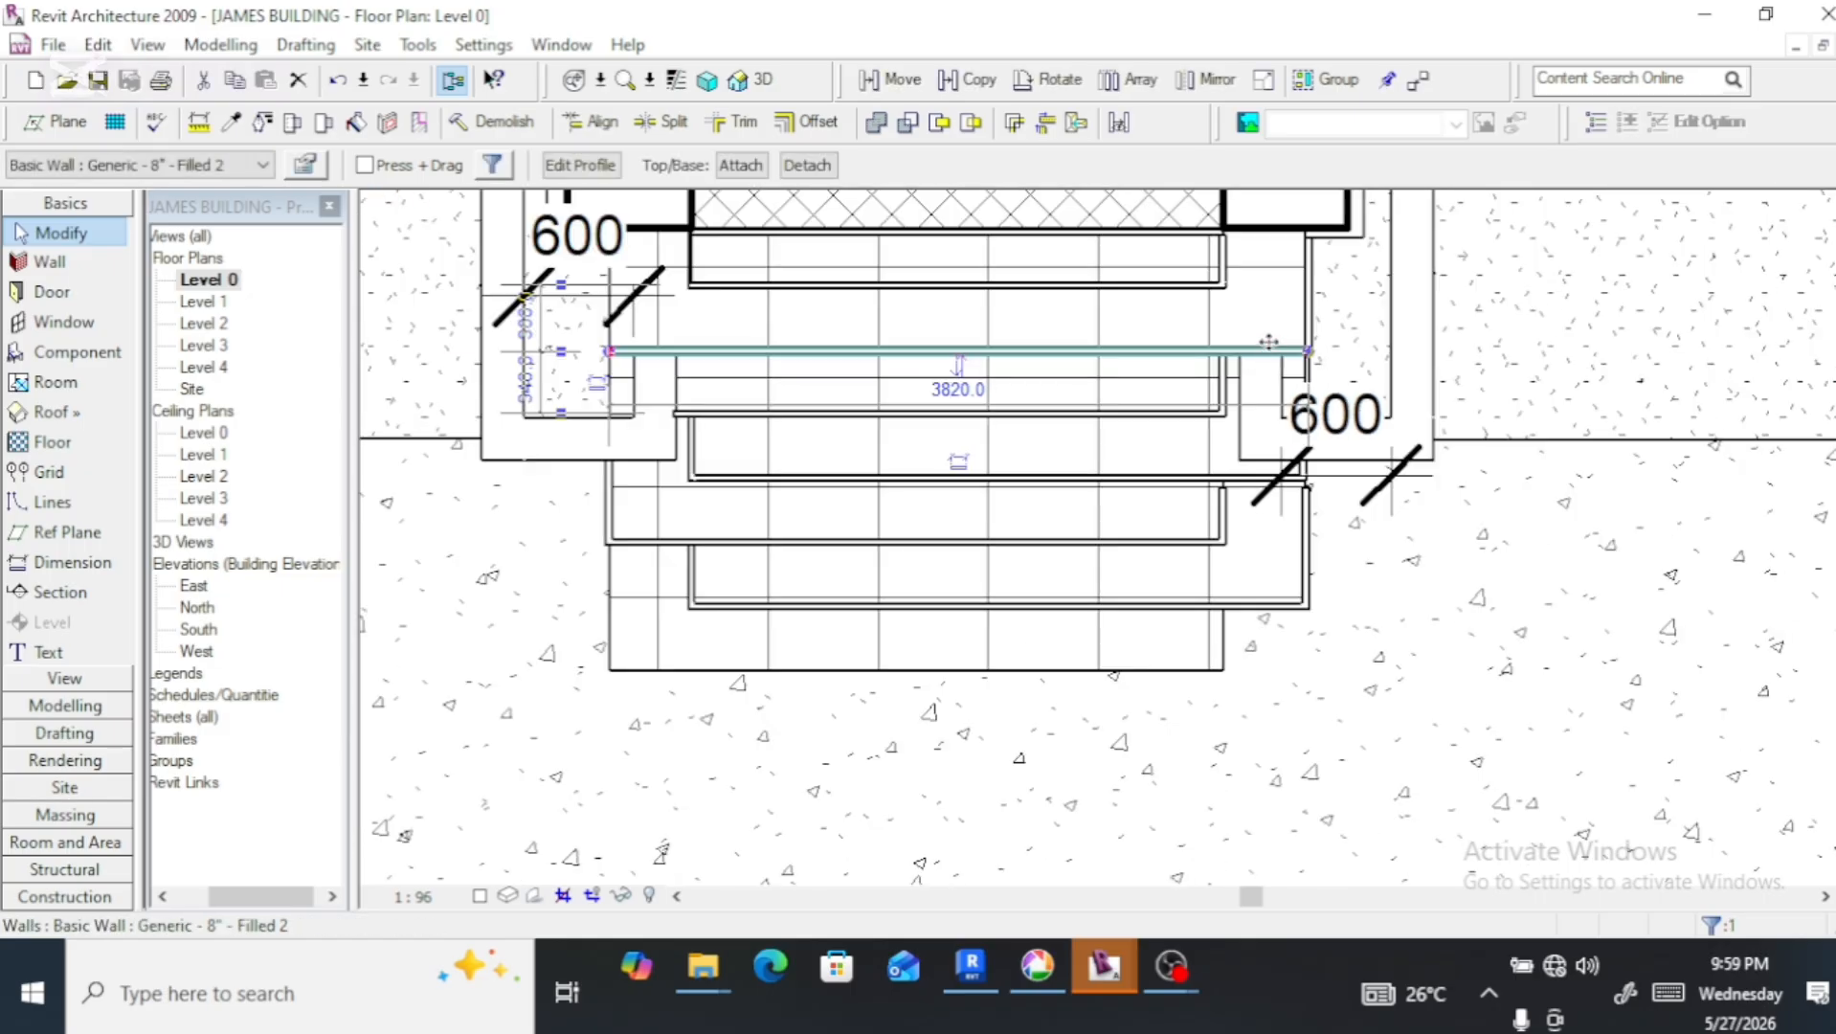
{"action": "left_click", "coordinate": [1314, 308], "text": "ctrl"}
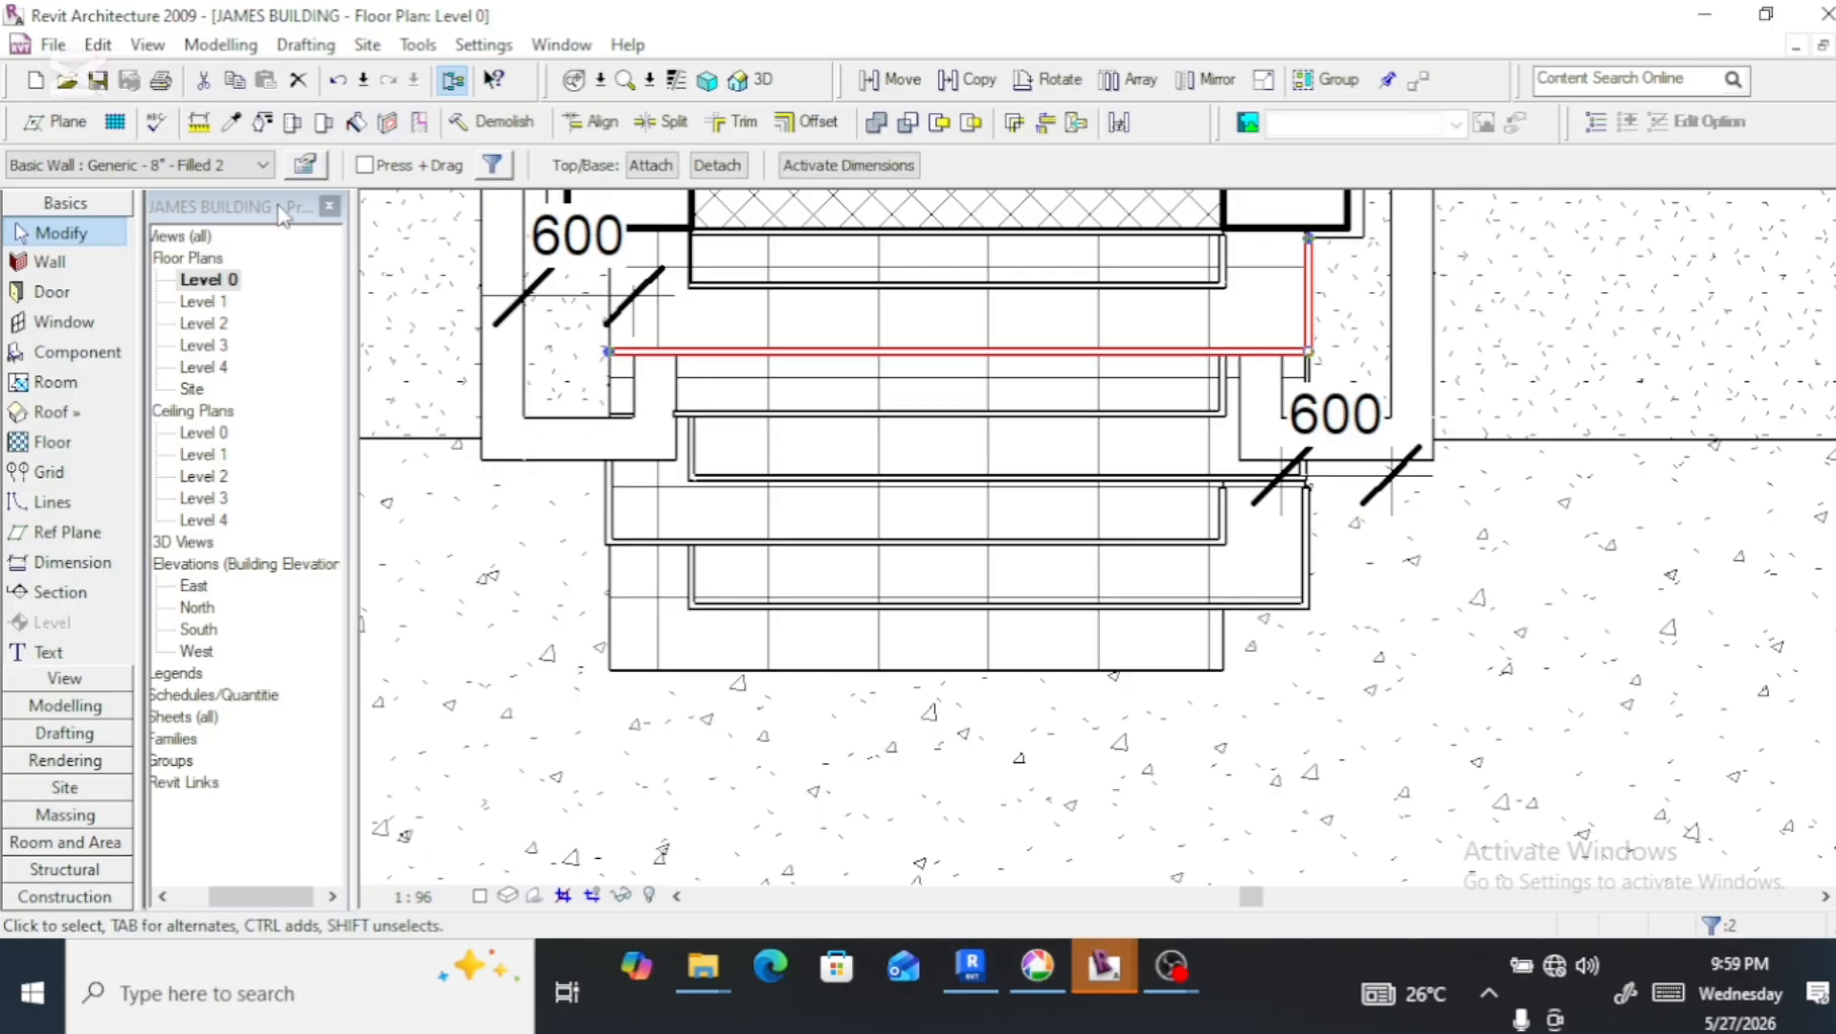
{"action": "left_click", "coordinate": [305, 165]}
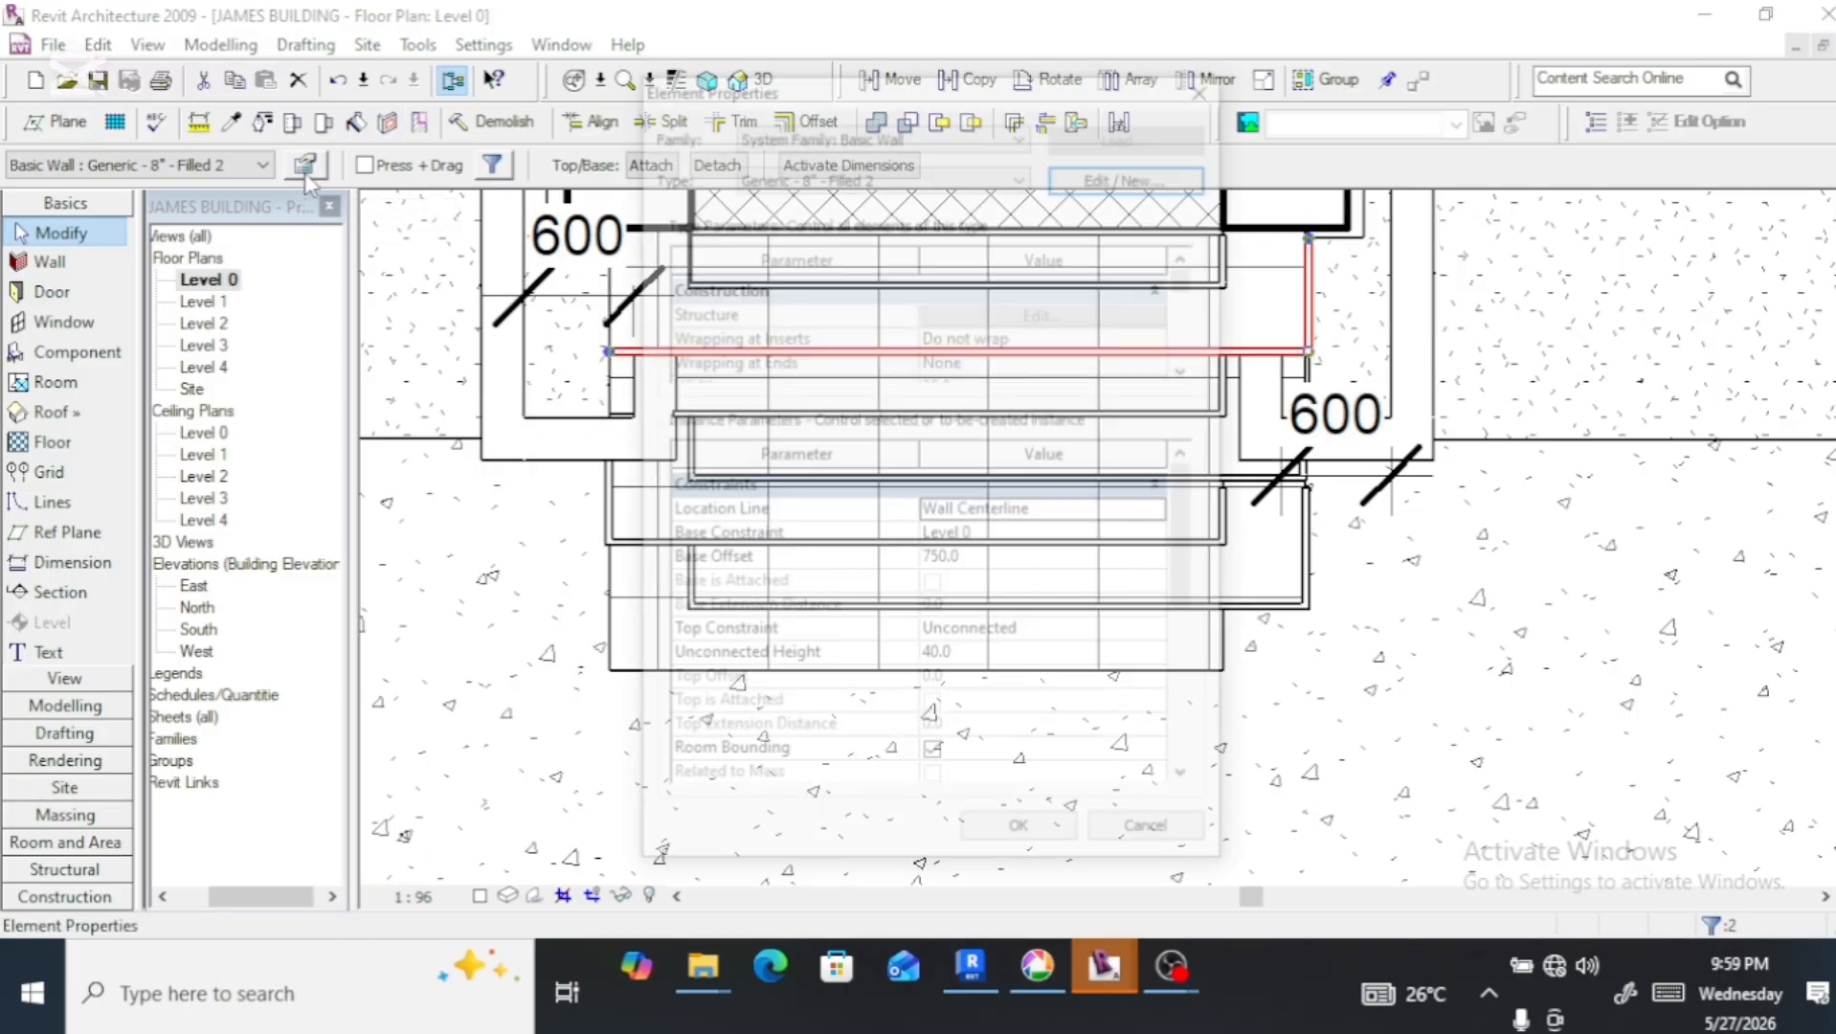
{"action": "left_click", "coordinate": [943, 563]}
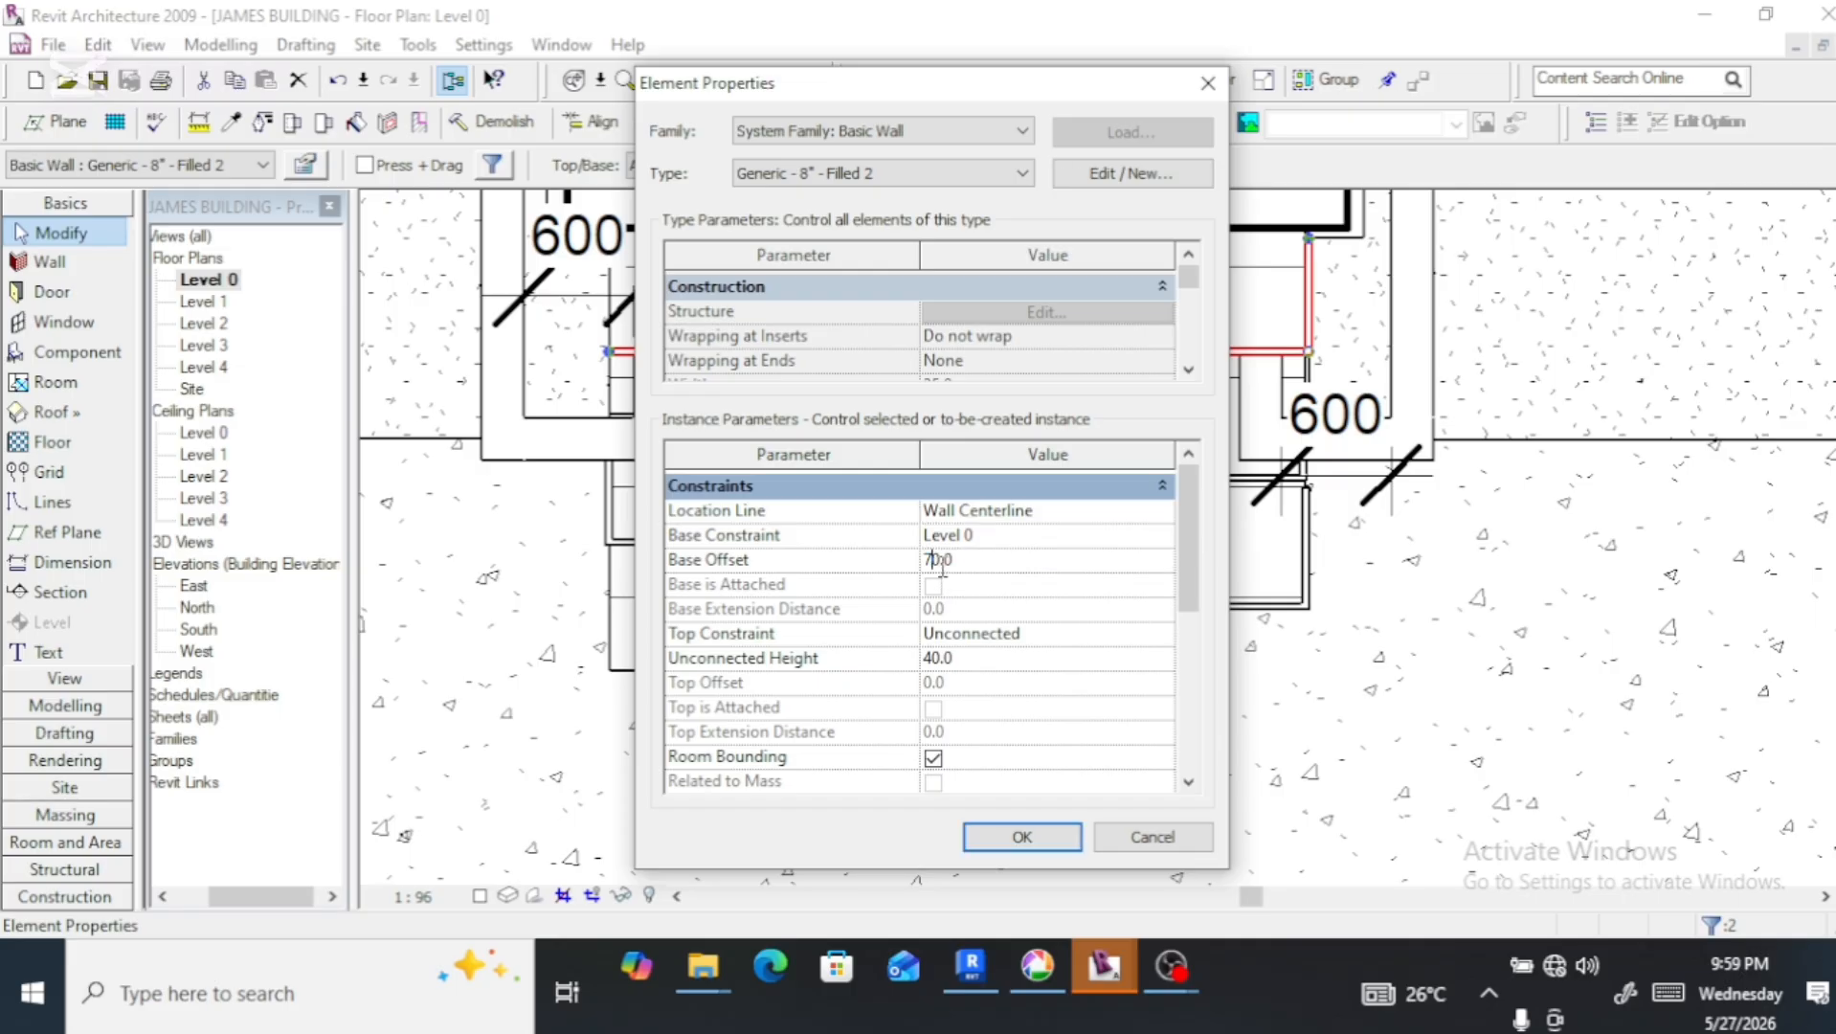
{"action": "left_click", "coordinate": [1018, 838]}
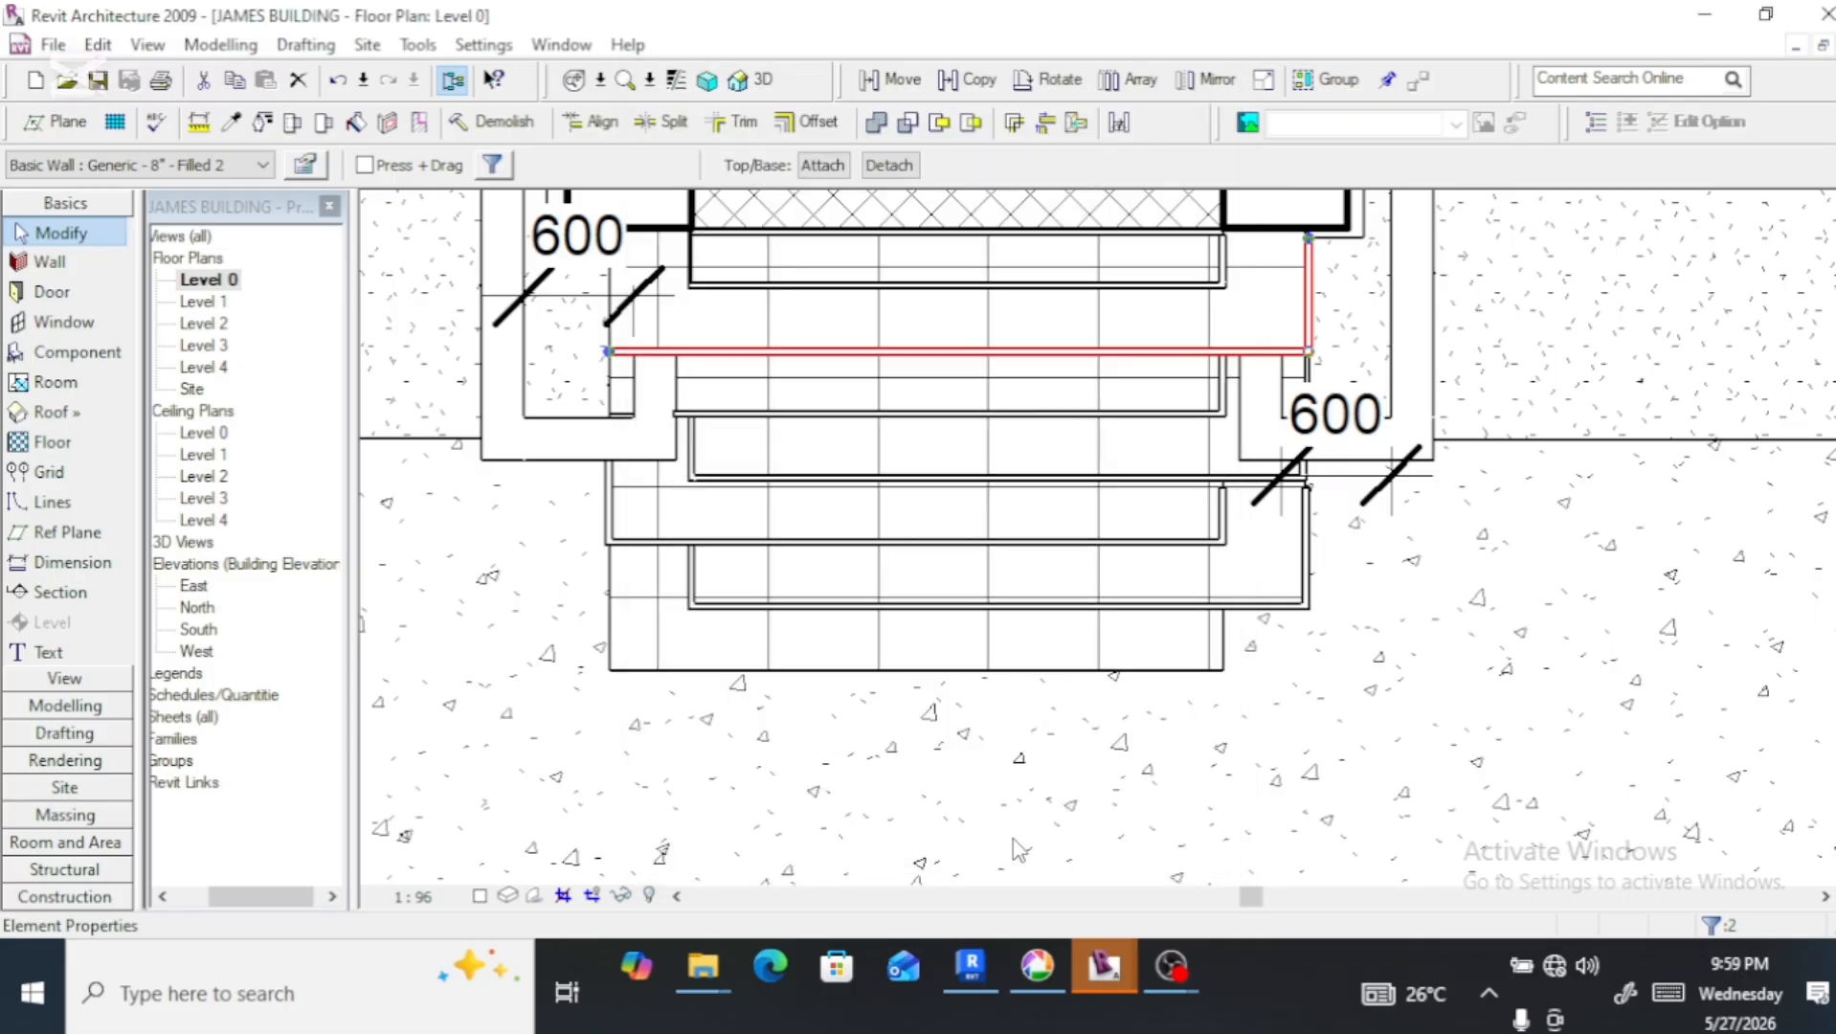
Examine the thin edging walls on the front entrance steps in the 3D view from above and the front
{"action": "left_click", "coordinate": [752, 80]}
{"action": "scroll", "coordinate": [795, 402], "scroll_direction": "down", "scroll_amount": 5}
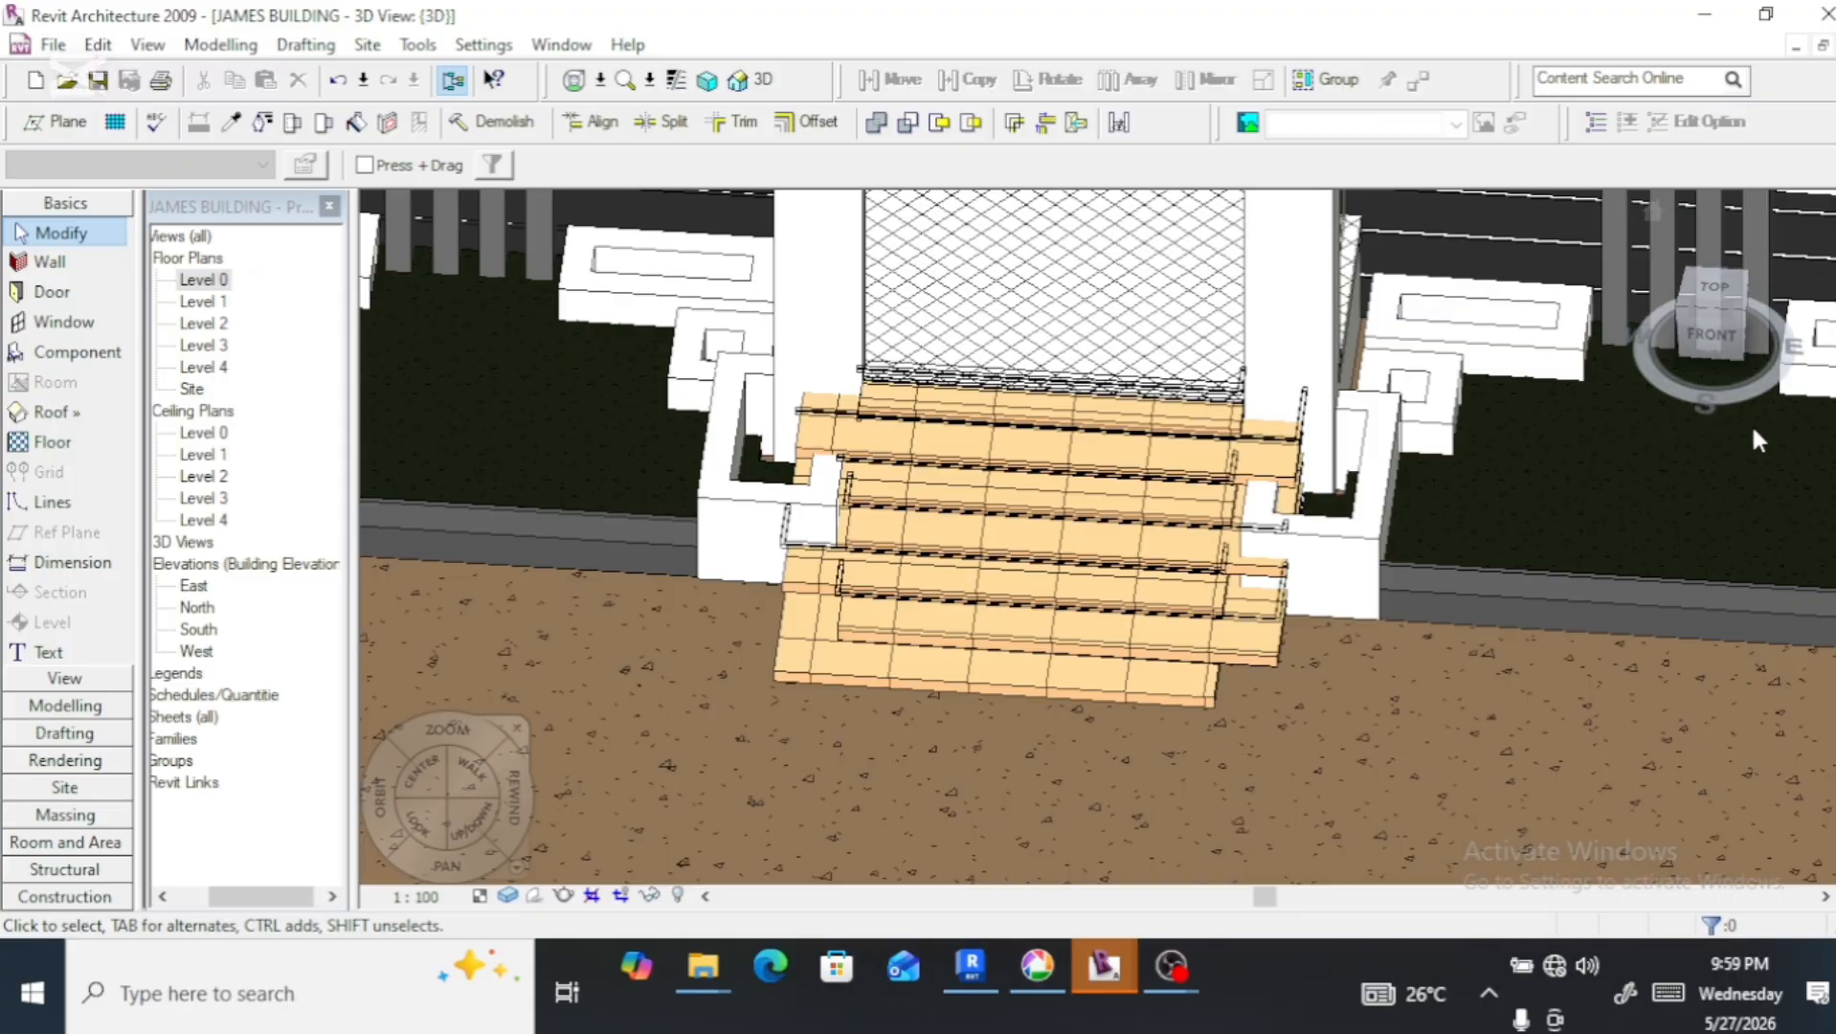
{"action": "left_click", "coordinate": [1713, 337]}
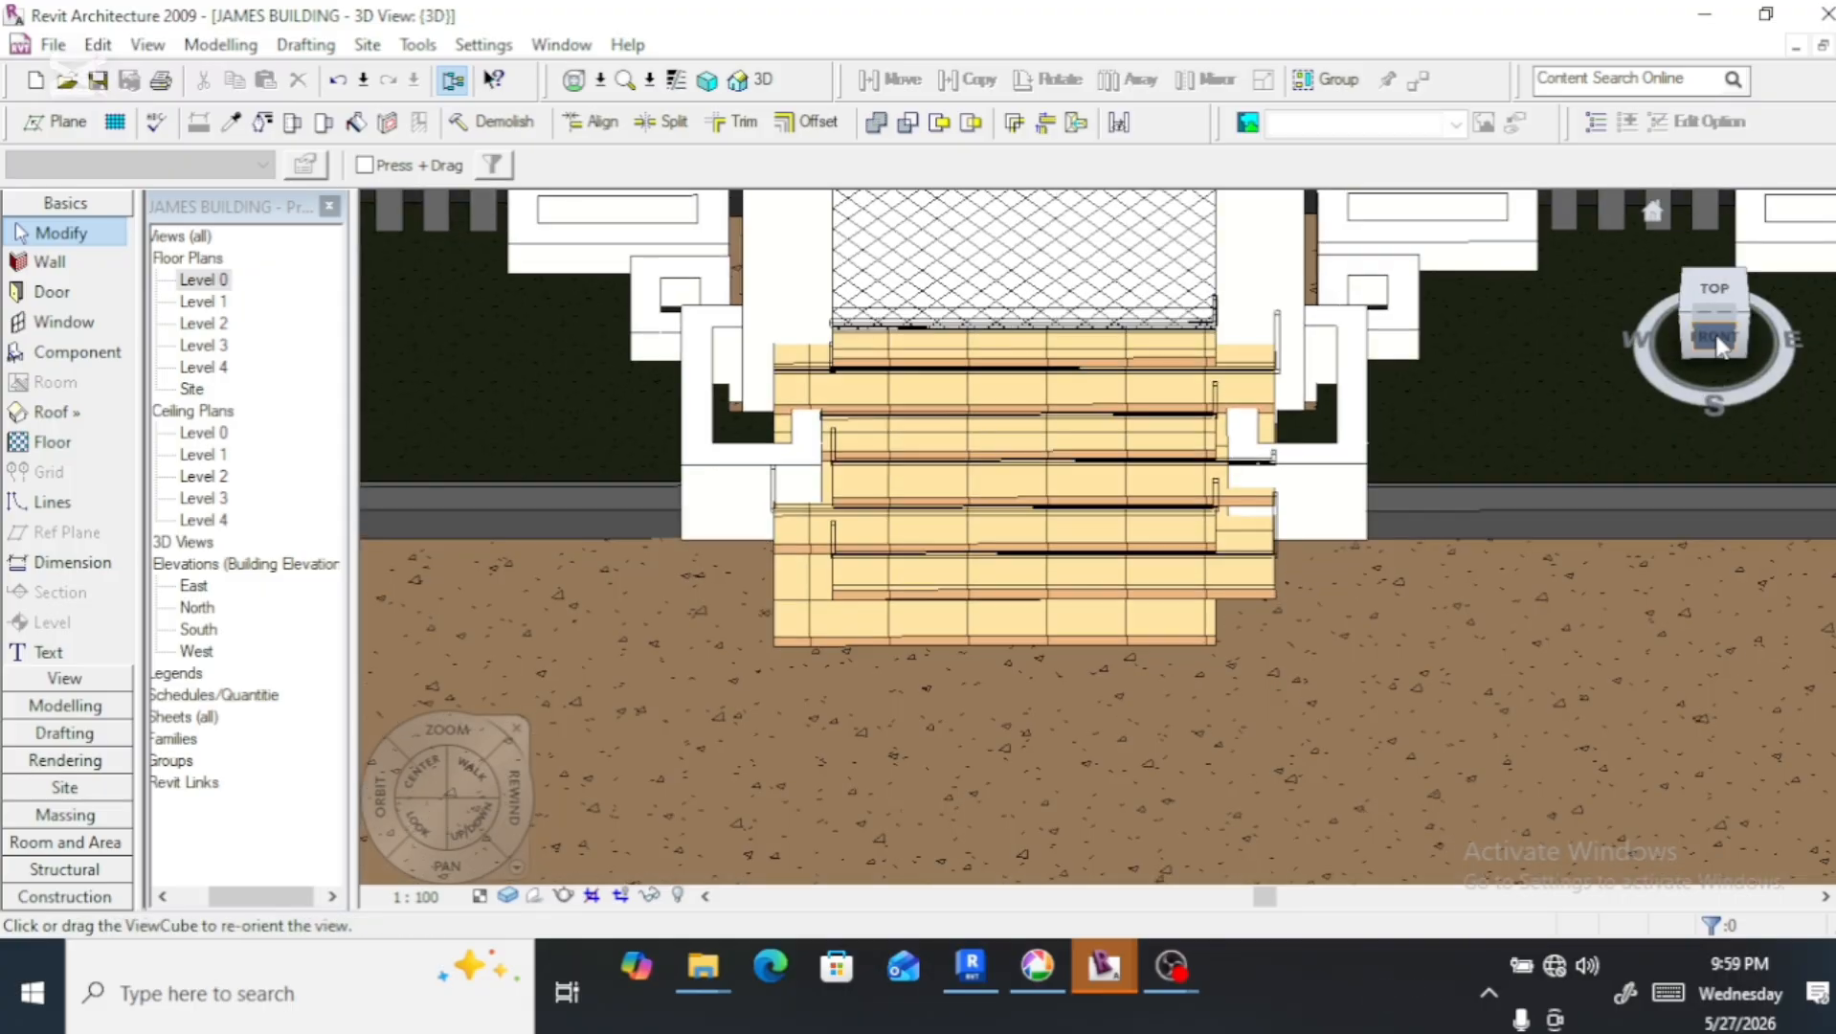
{"action": "left_click_drag", "start_coordinate": [1713, 337], "coordinate": [1757, 364]}
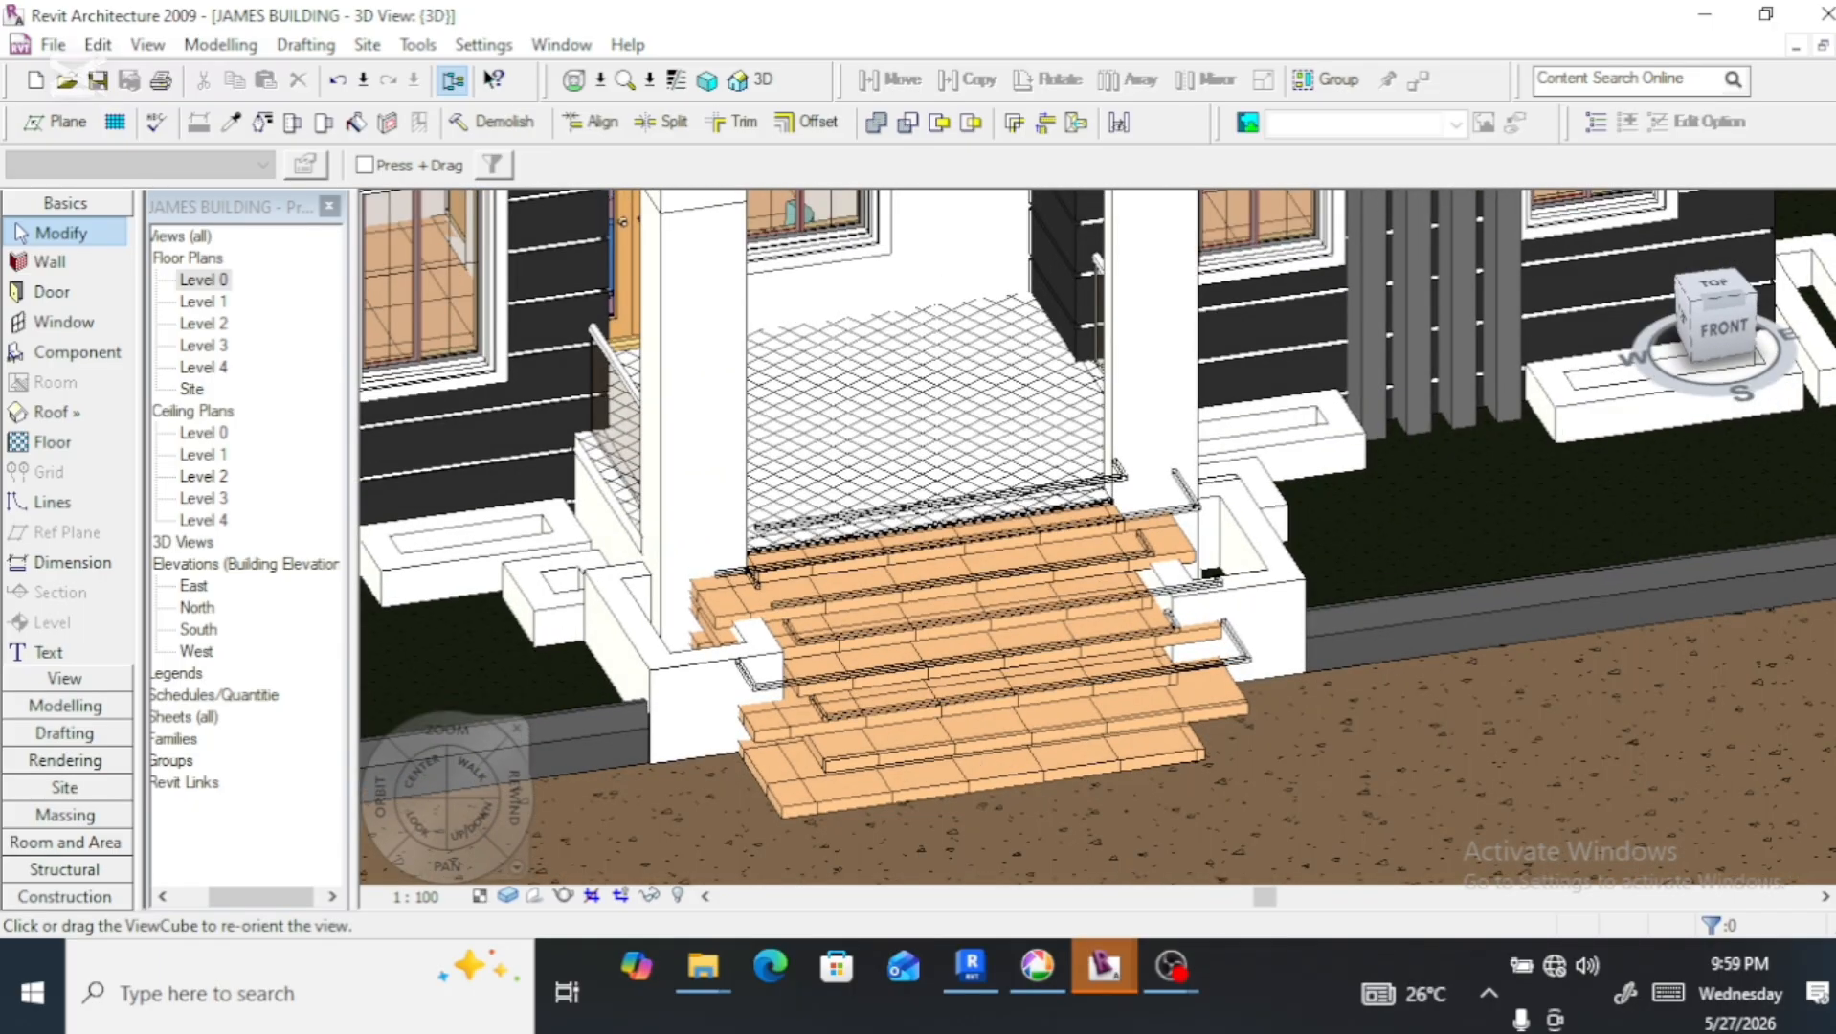
{"action": "left_click", "coordinate": [1715, 337]}
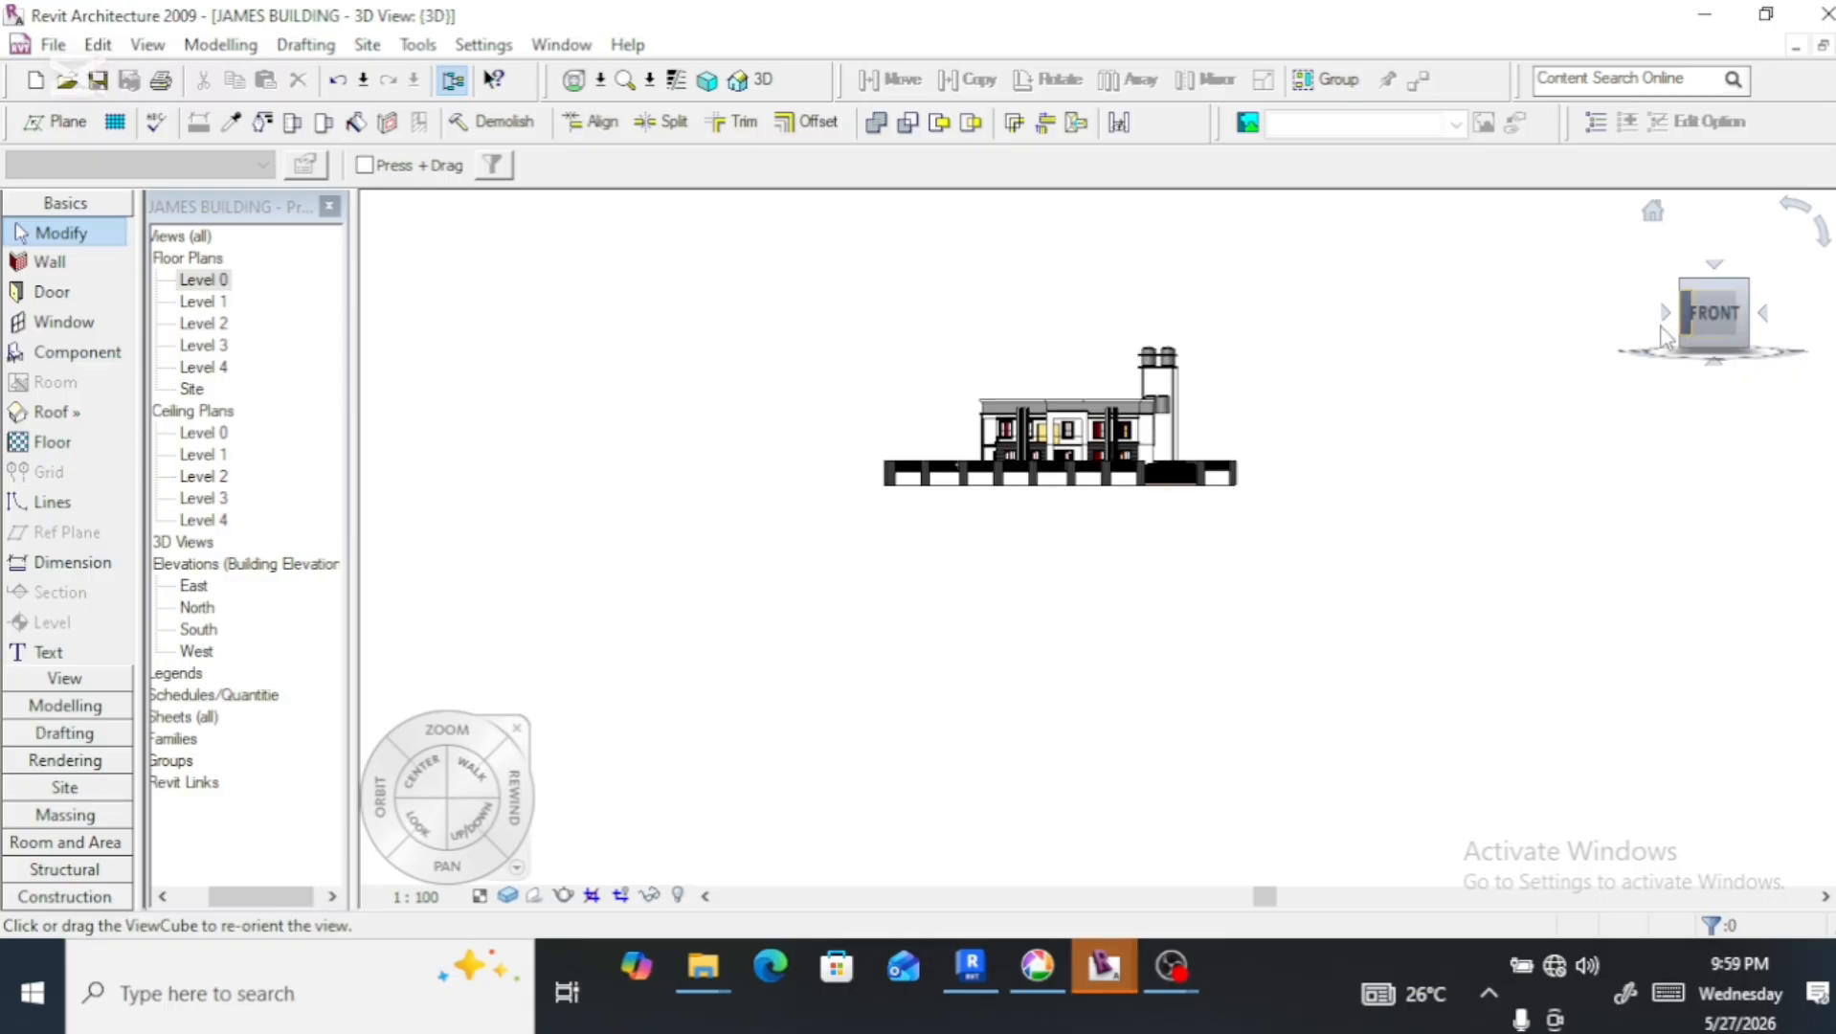
Open the South elevation and examine the heights of the entrance steps' thin walls against the treads, selecting the third step's front wall
{"action": "double_click", "coordinate": [209, 634]}
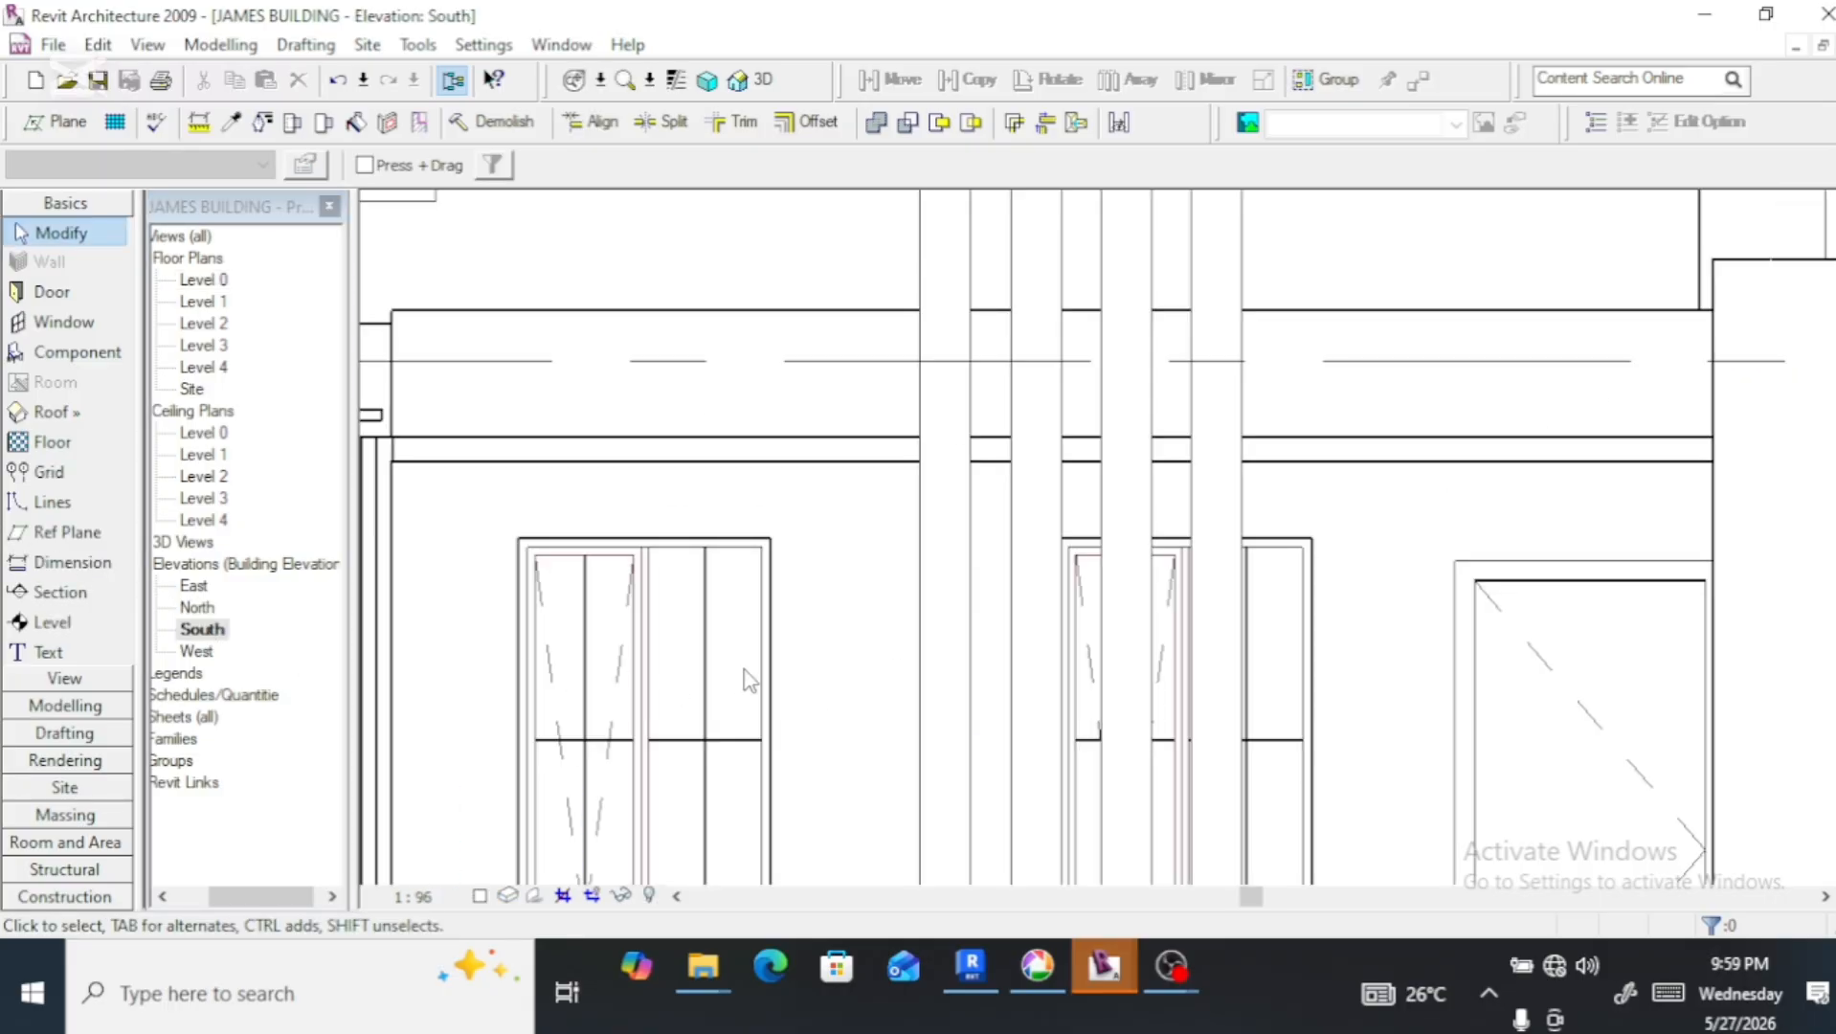
{"action": "scroll", "coordinate": [791, 598], "scroll_direction": "down", "scroll_amount": 5}
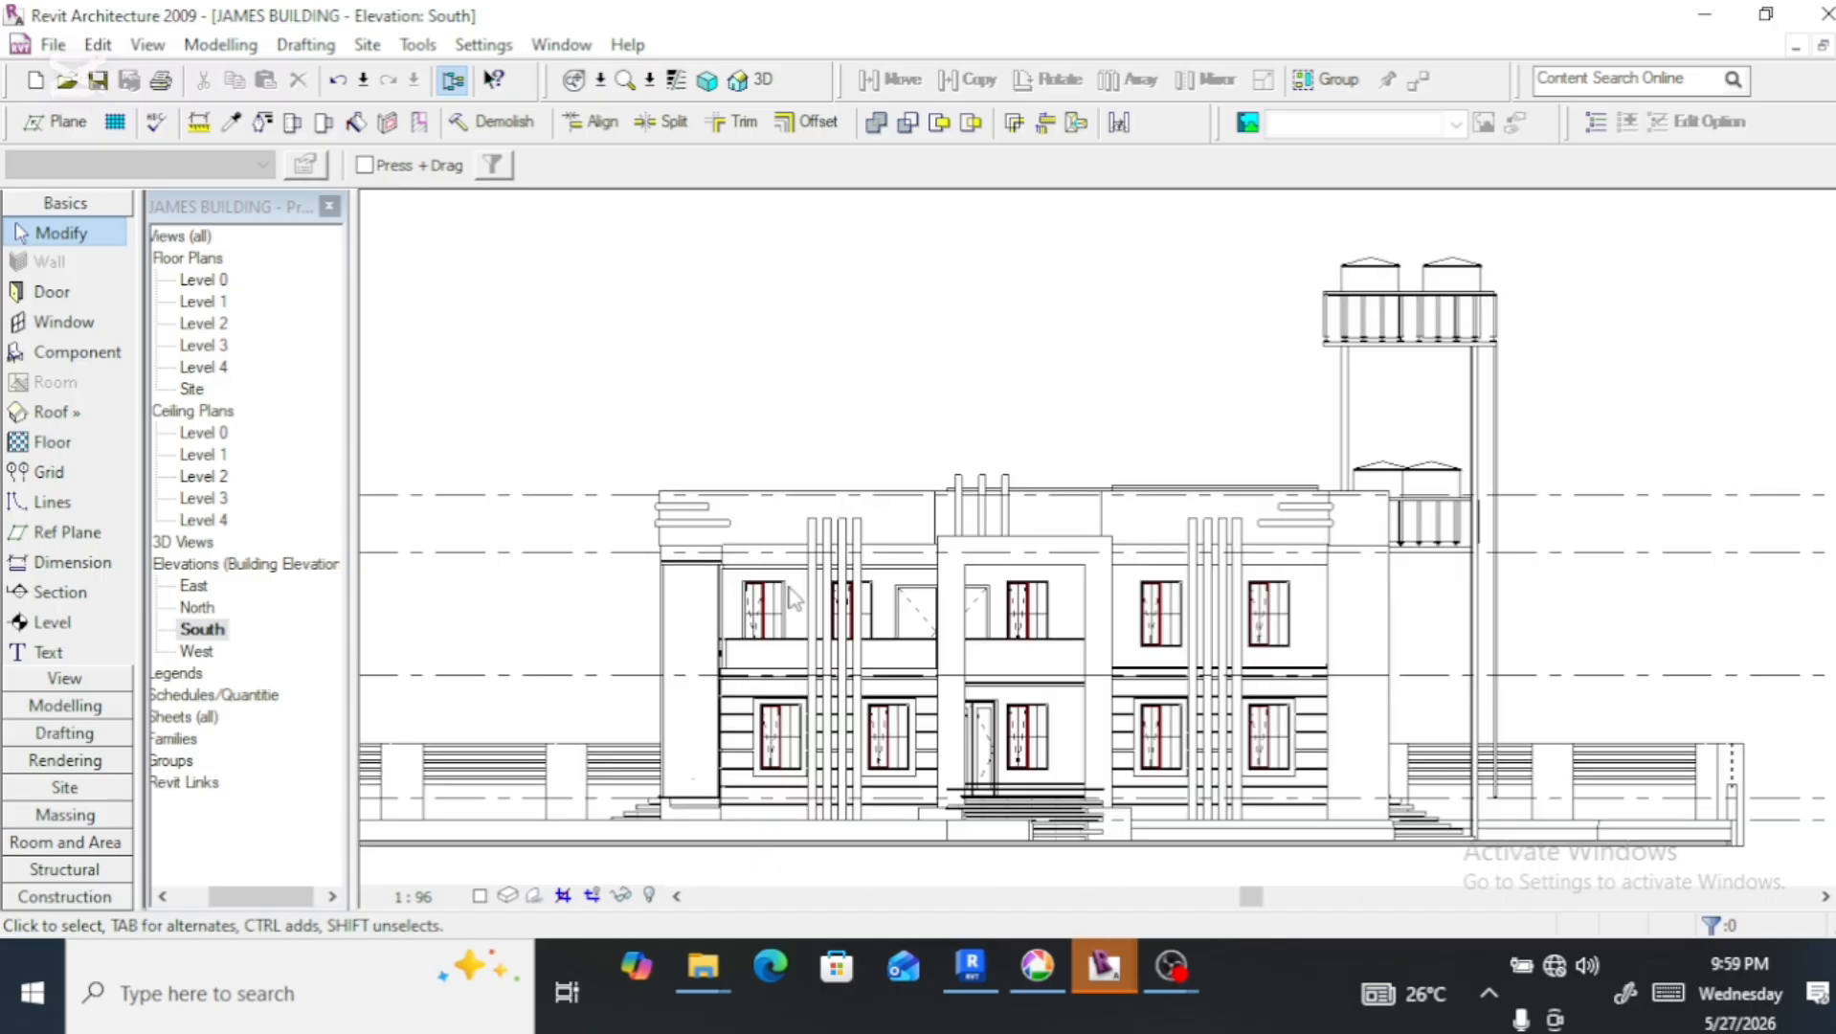
{"action": "scroll", "coordinate": [1101, 843], "scroll_direction": "up", "scroll_amount": 6}
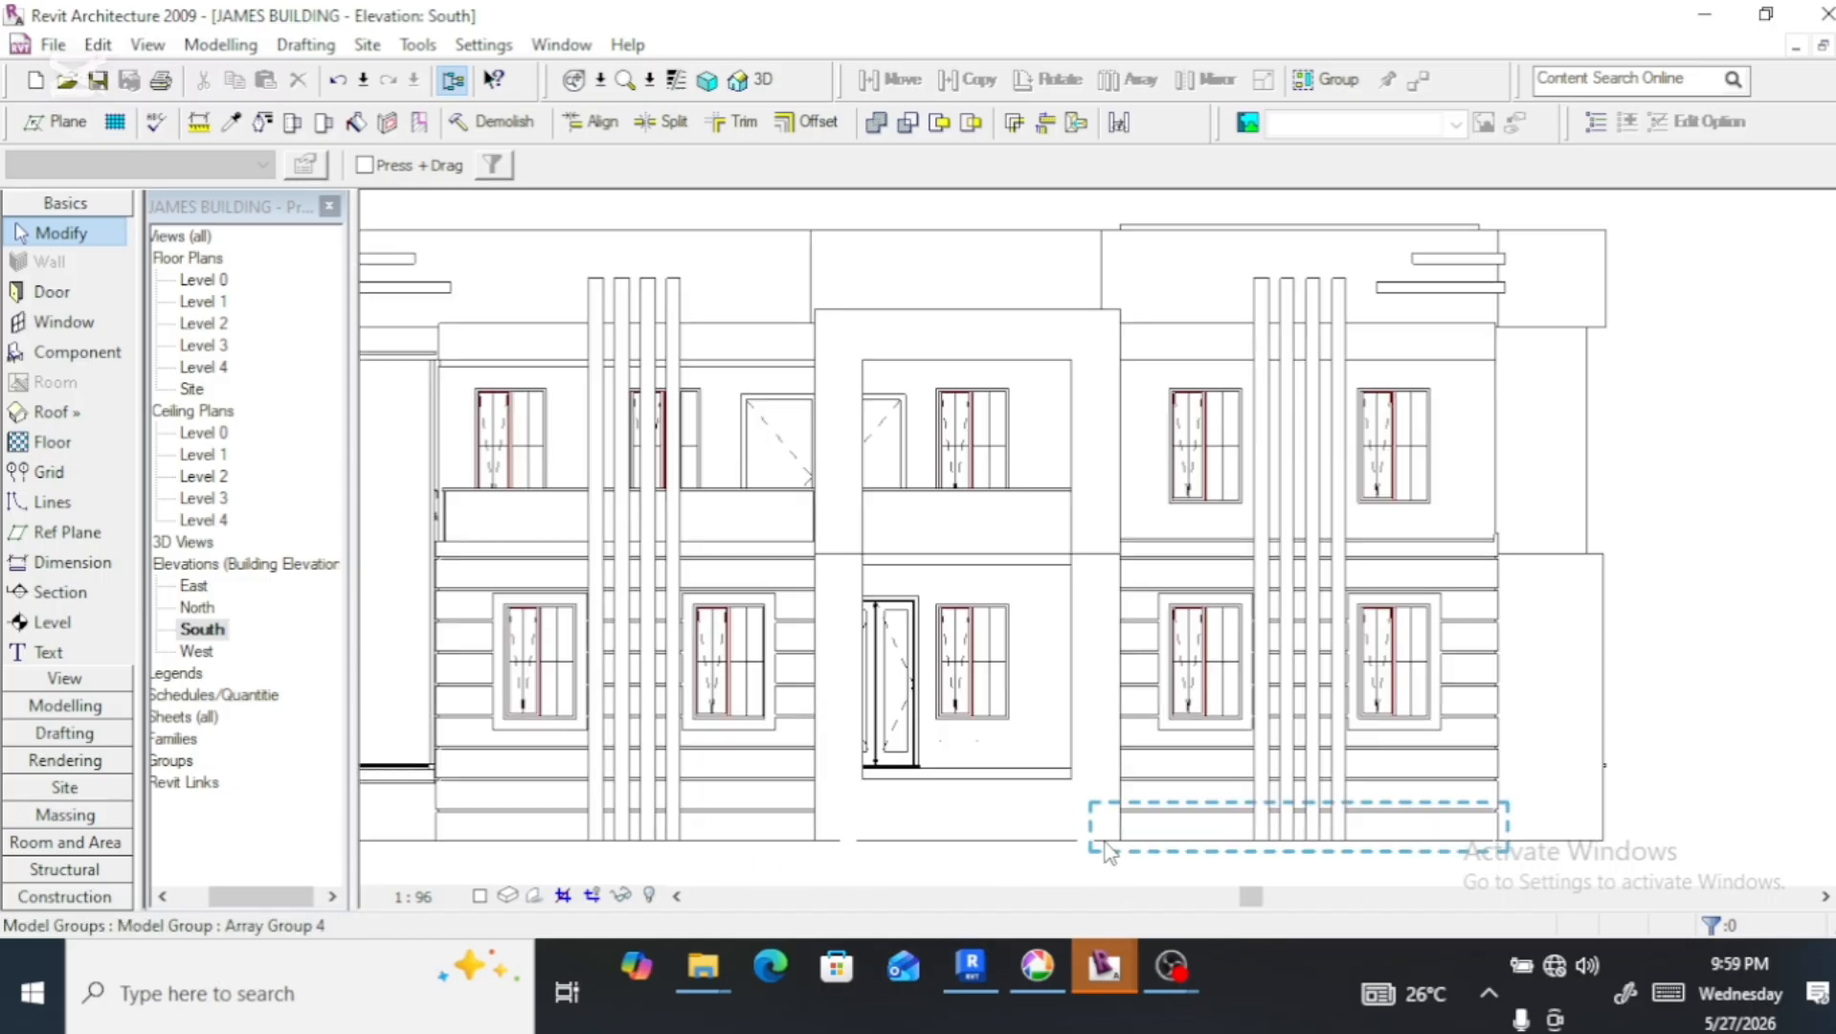
{"action": "scroll", "coordinate": [1082, 765], "scroll_direction": "down", "scroll_amount": 3}
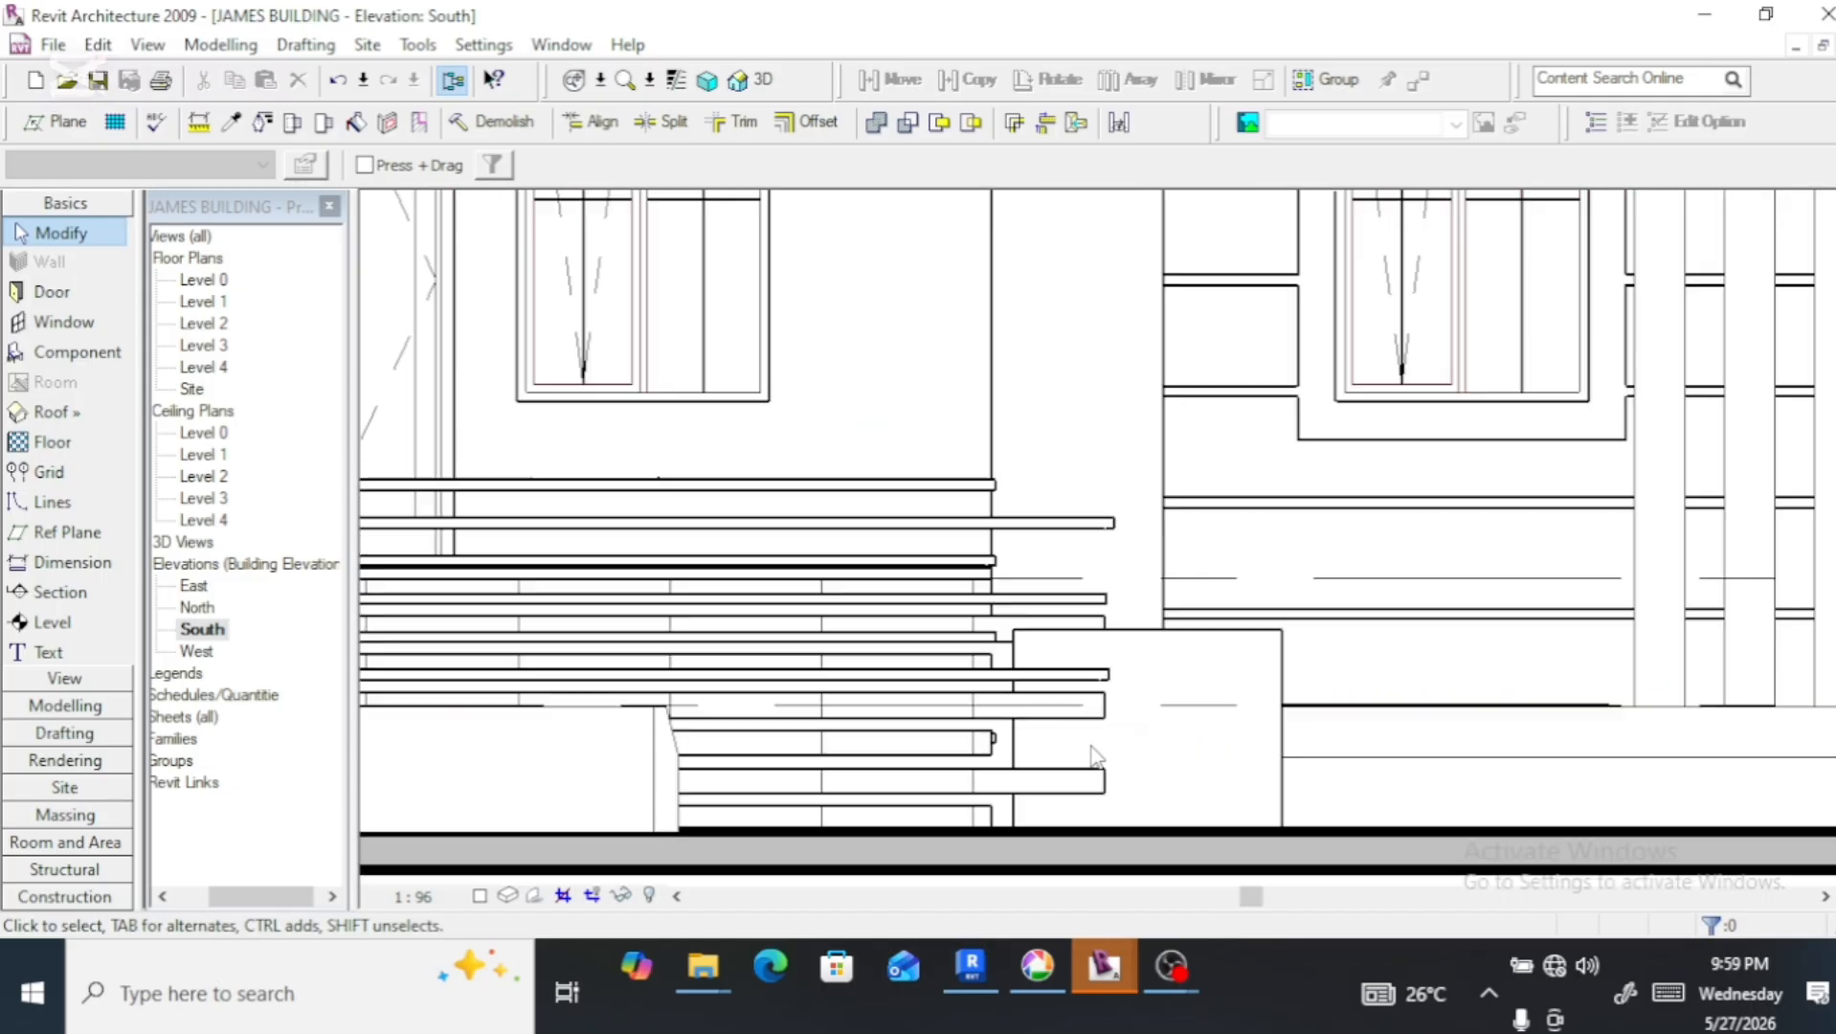
{"action": "scroll", "coordinate": [1067, 646], "scroll_direction": "up", "scroll_amount": 4}
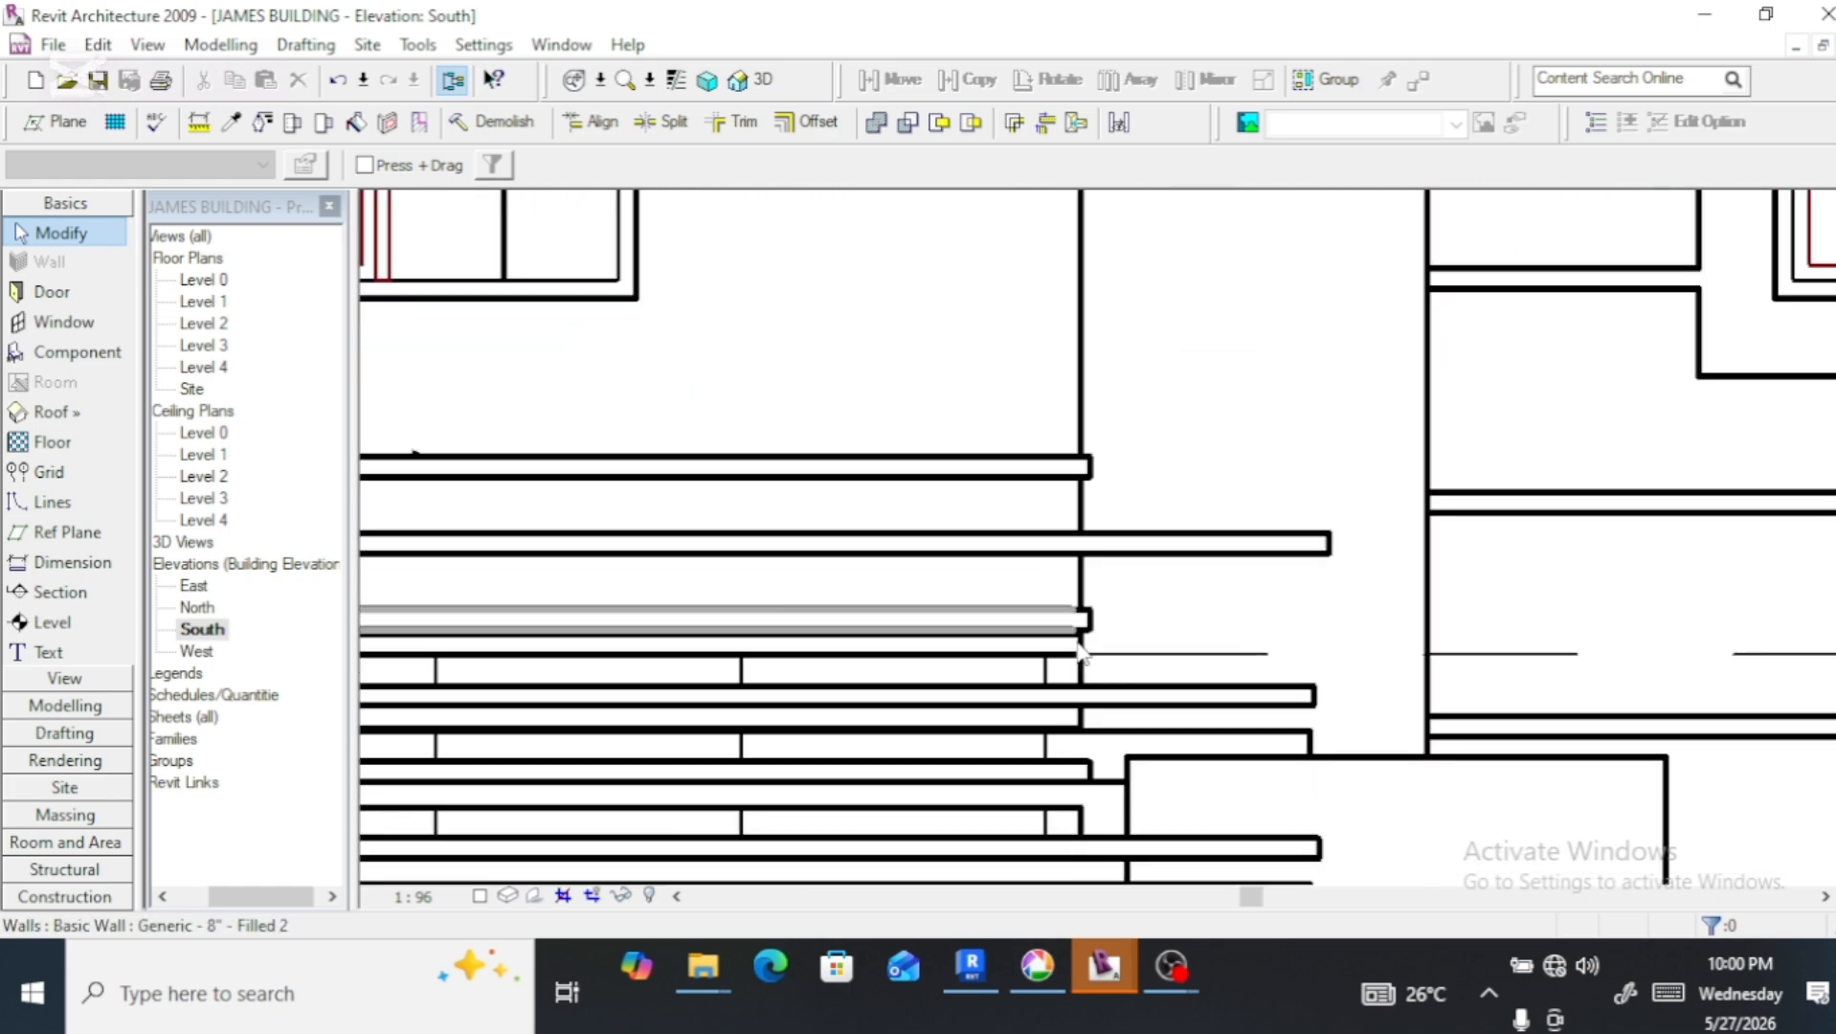
{"action": "left_click", "coordinate": [1080, 651]}
{"action": "scroll", "coordinate": [1130, 733], "scroll_direction": "down", "scroll_amount": 2}
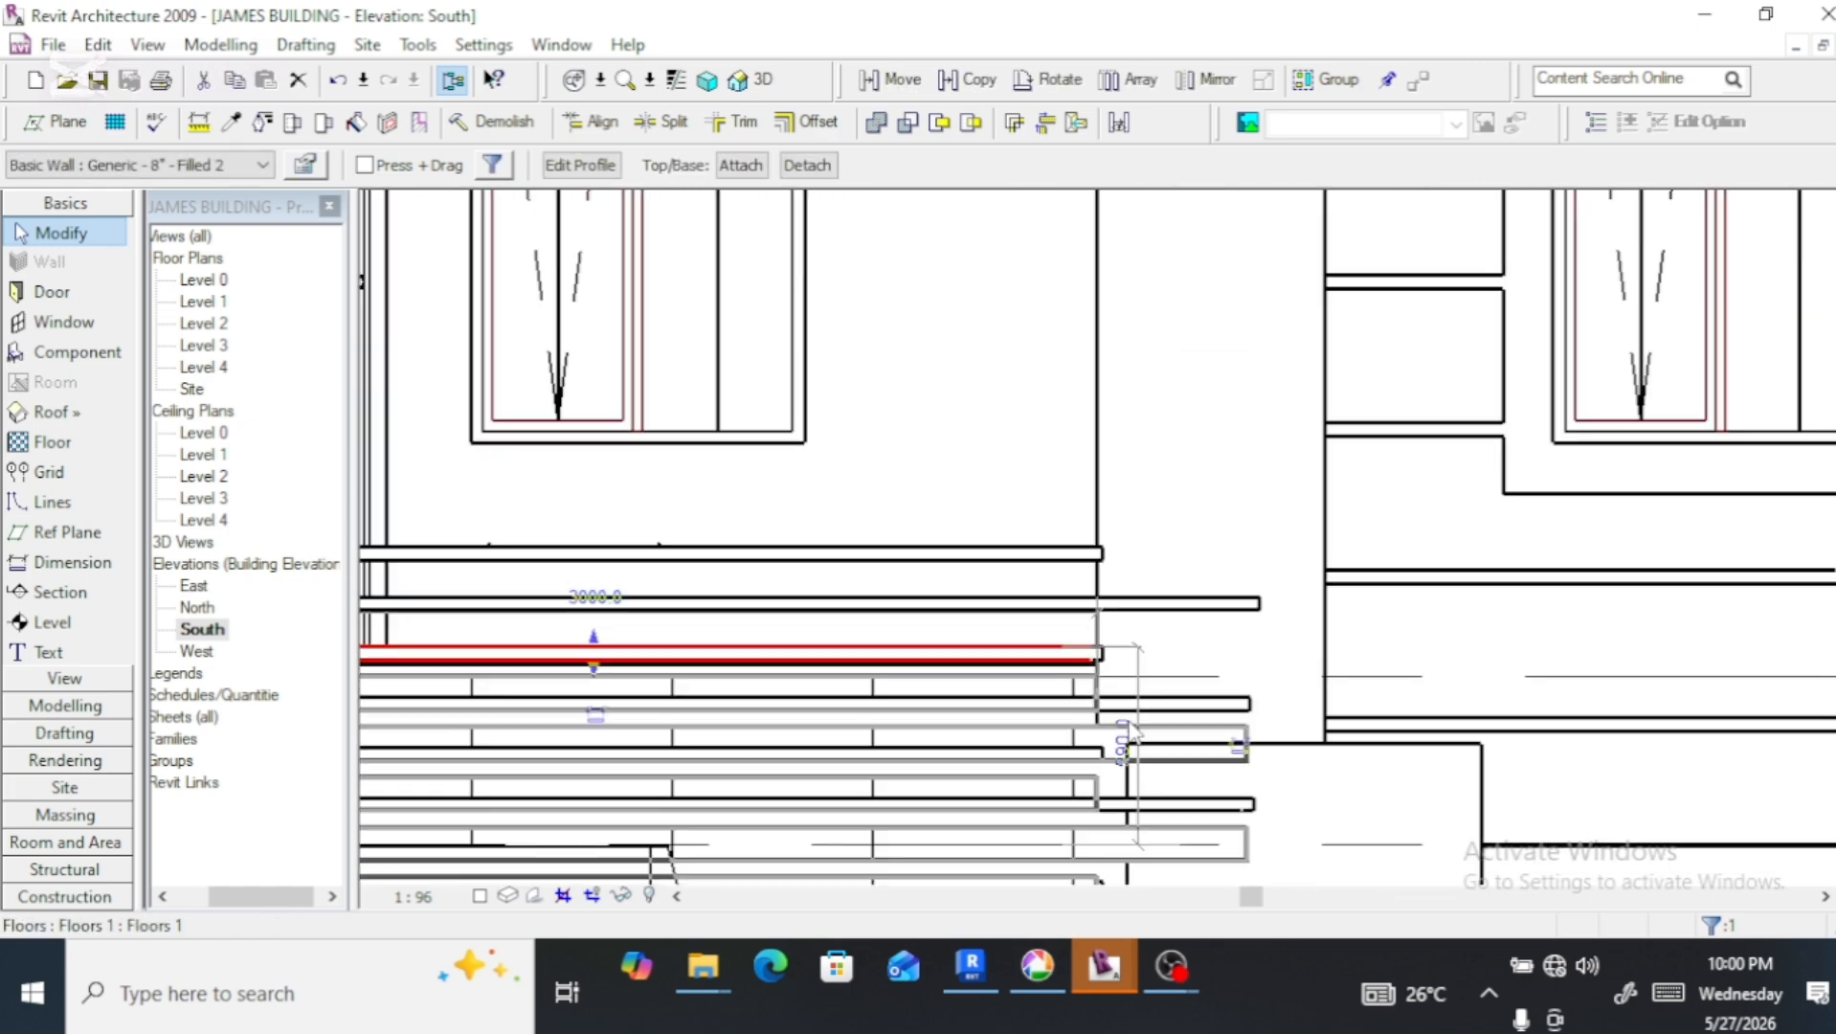
{"action": "scroll", "coordinate": [1129, 733], "scroll_direction": "down", "scroll_amount": 2}
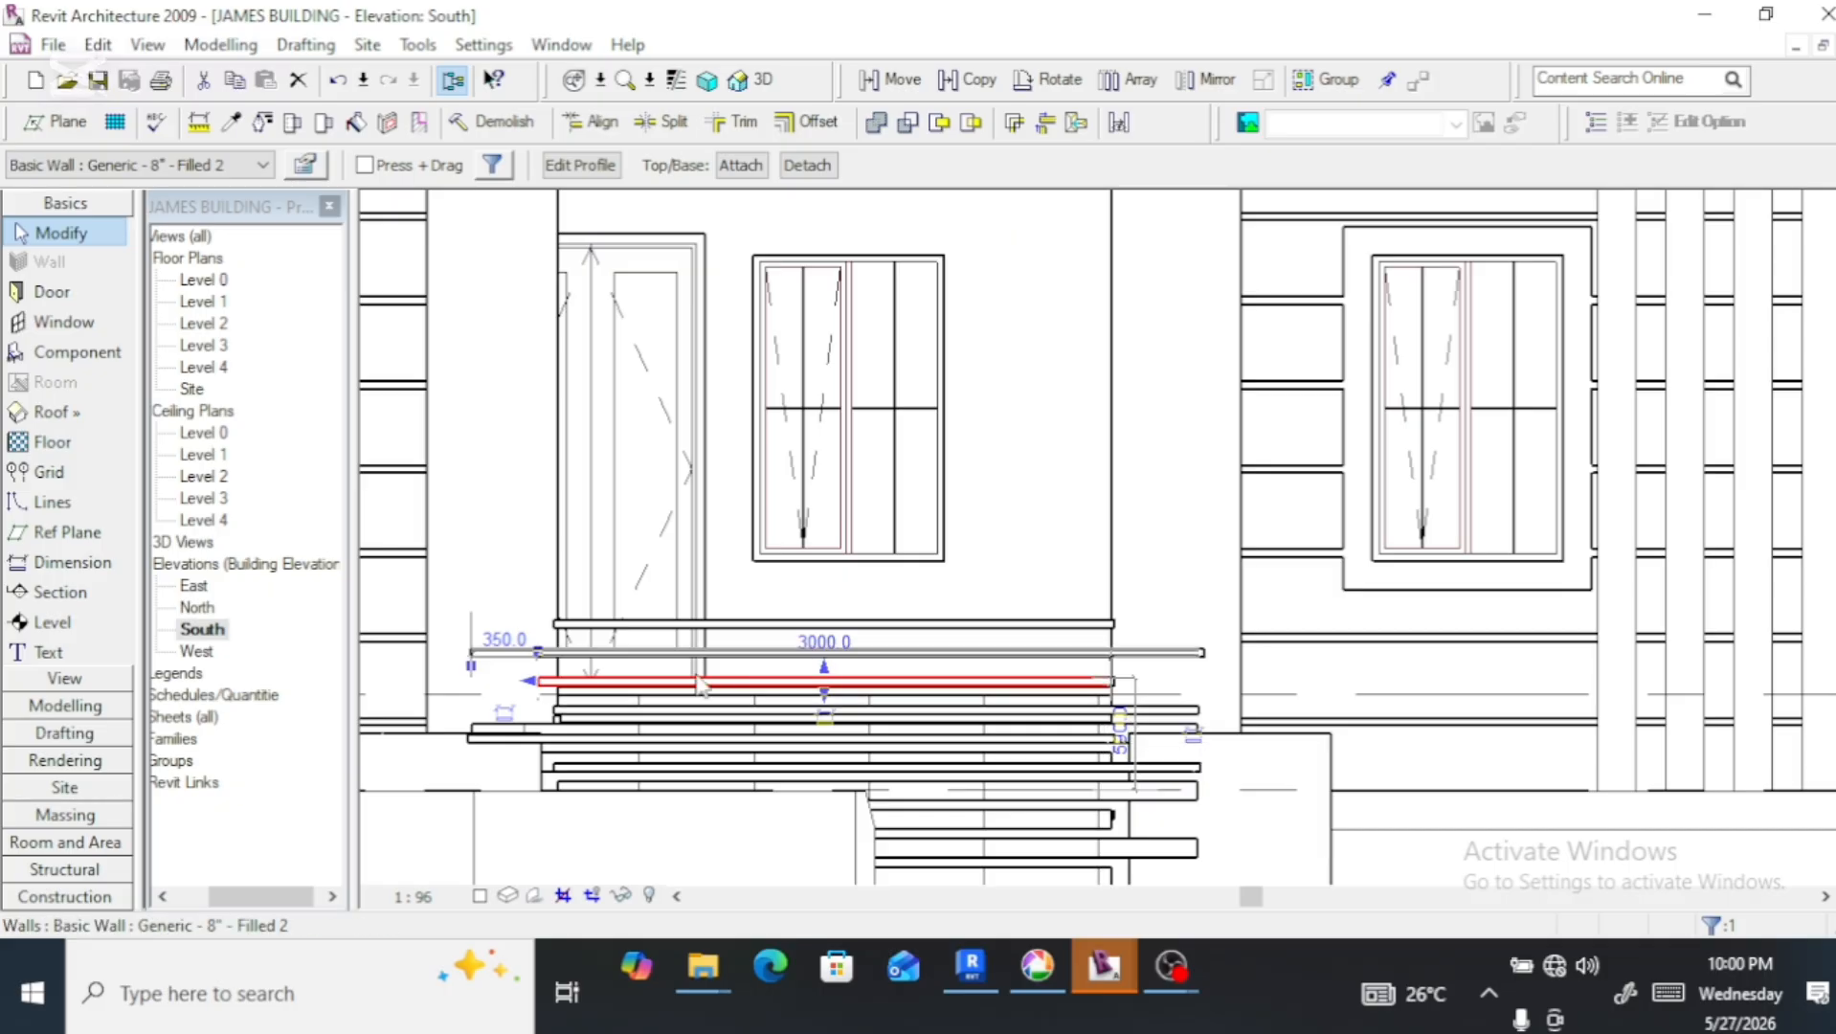
{"action": "scroll", "coordinate": [649, 720], "scroll_direction": "up", "scroll_amount": 4}
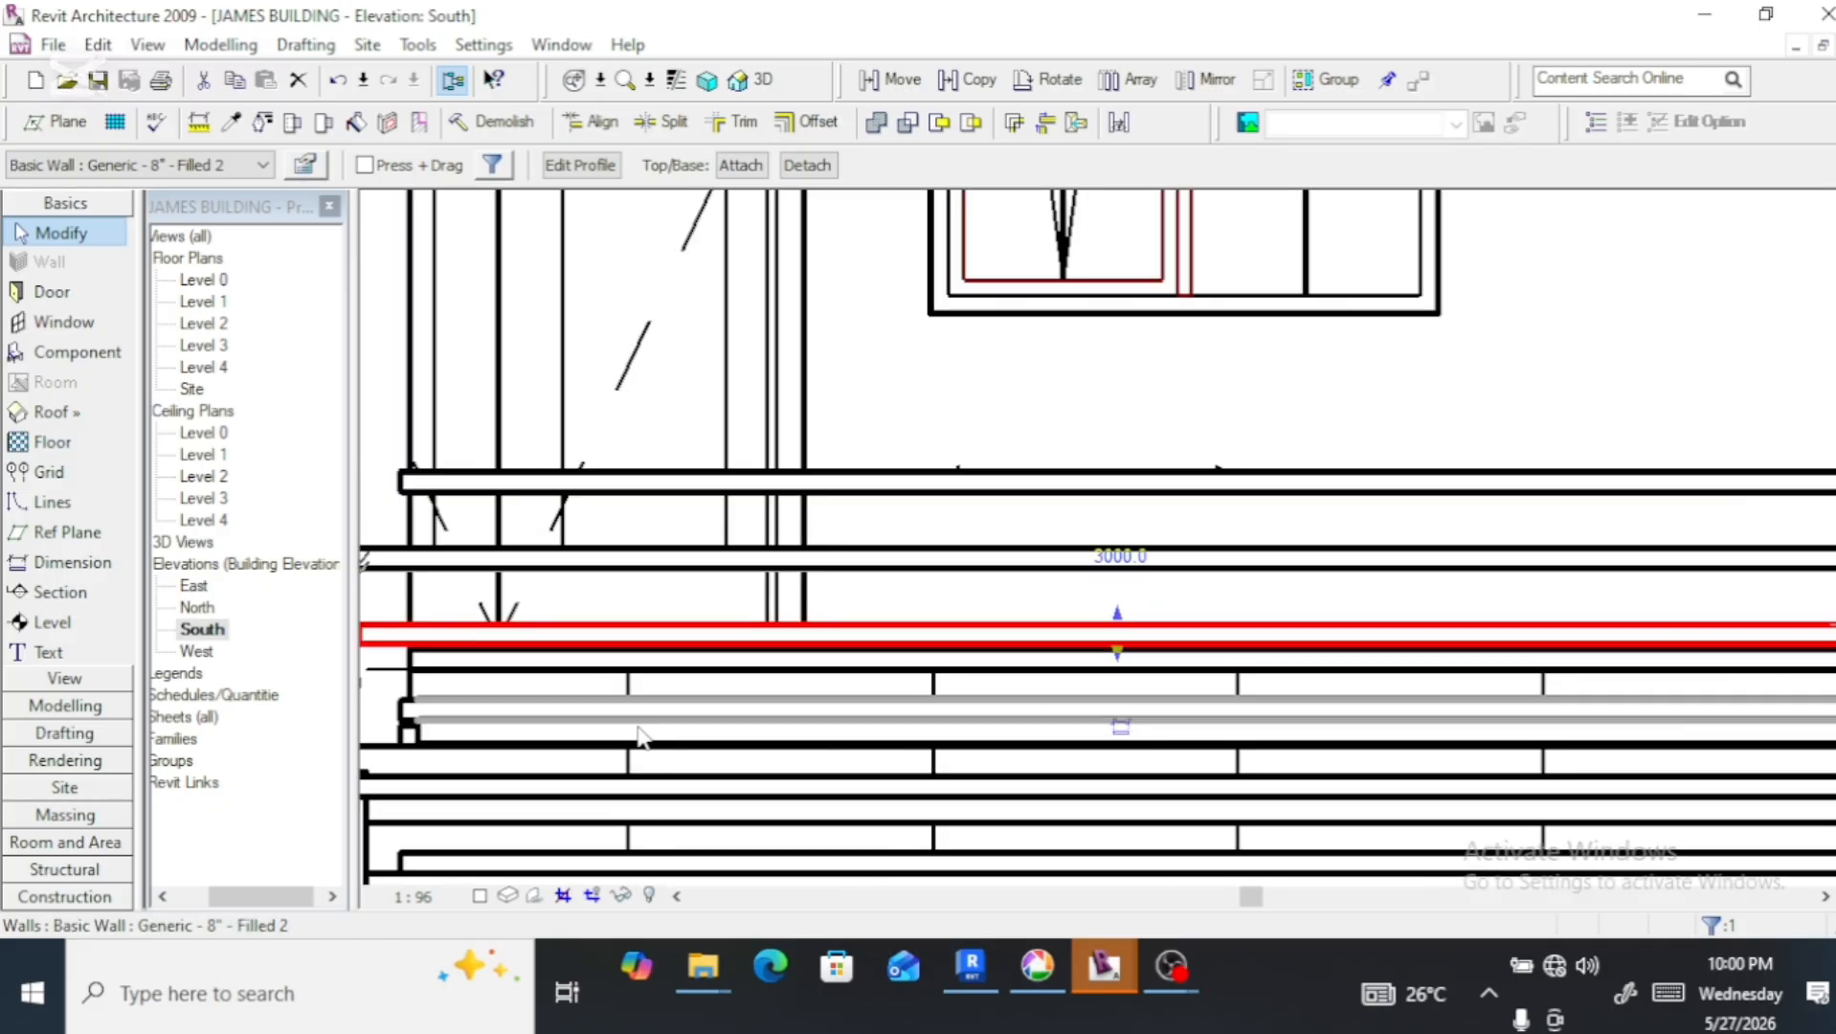
{"action": "scroll", "coordinate": [794, 560], "scroll_direction": "down", "scroll_amount": 2}
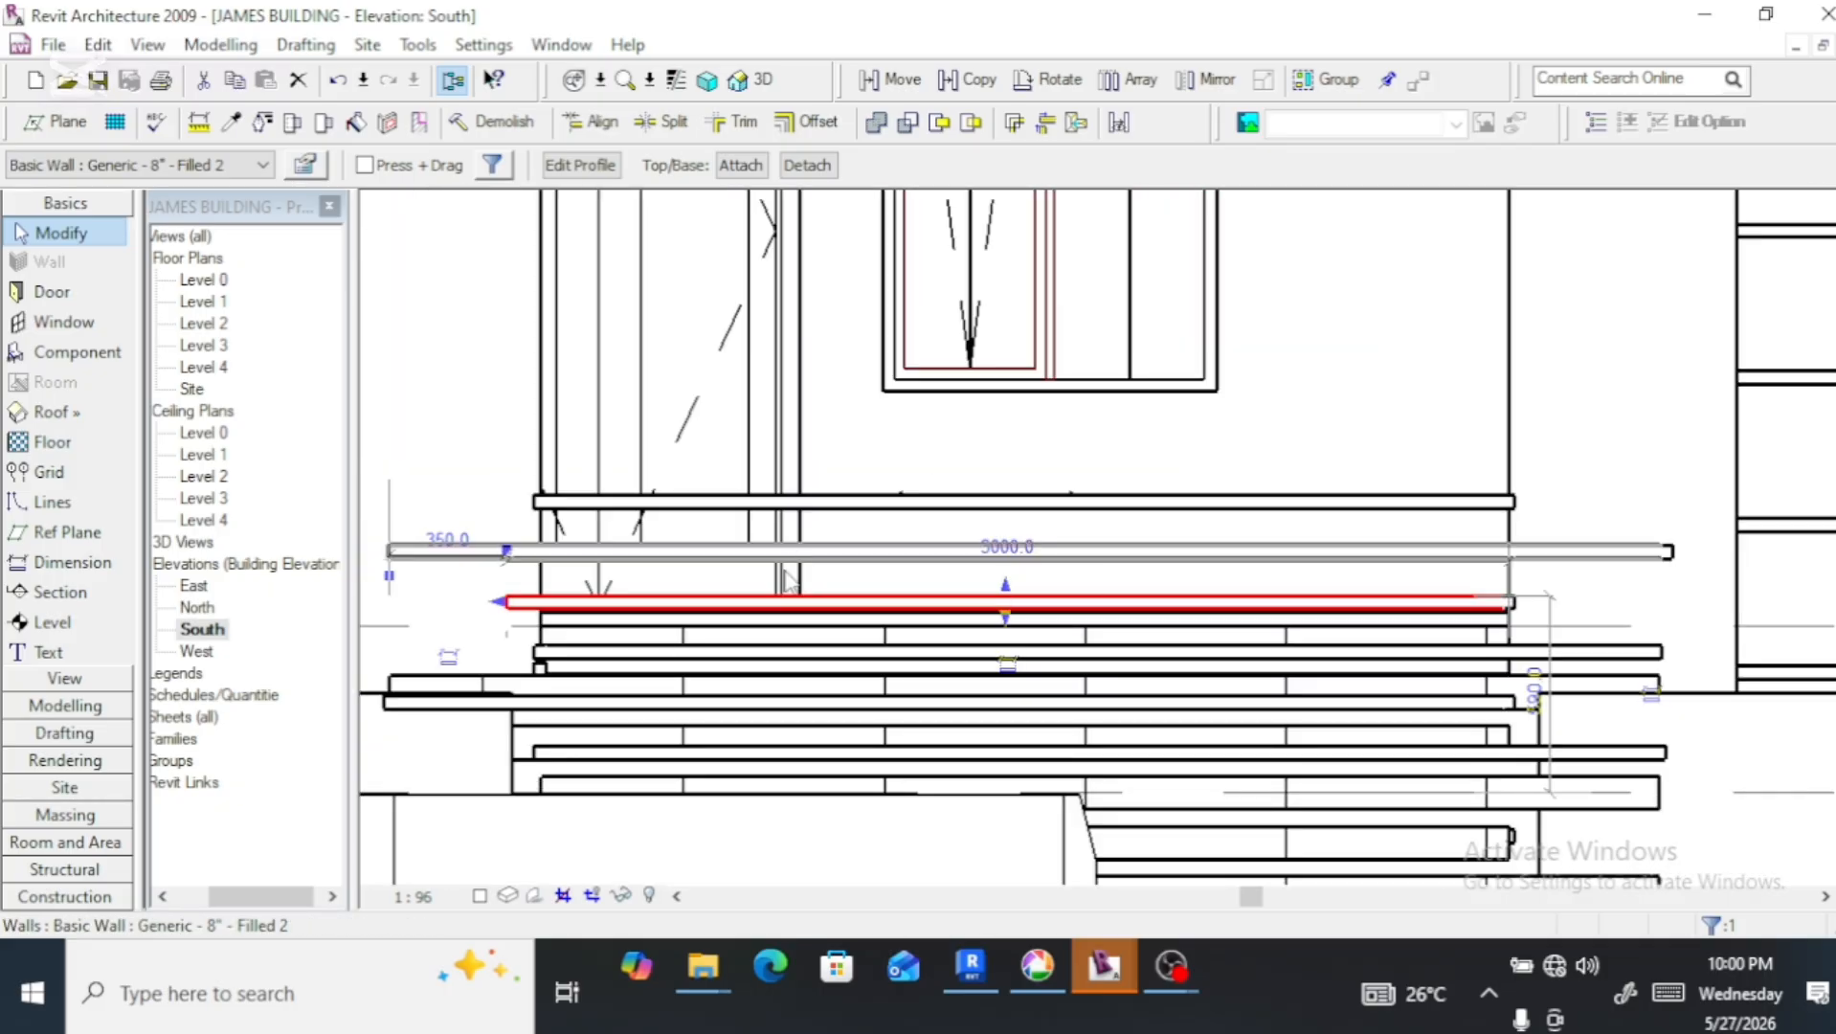
{"action": "scroll", "coordinate": [752, 622], "scroll_direction": "down", "scroll_amount": 2}
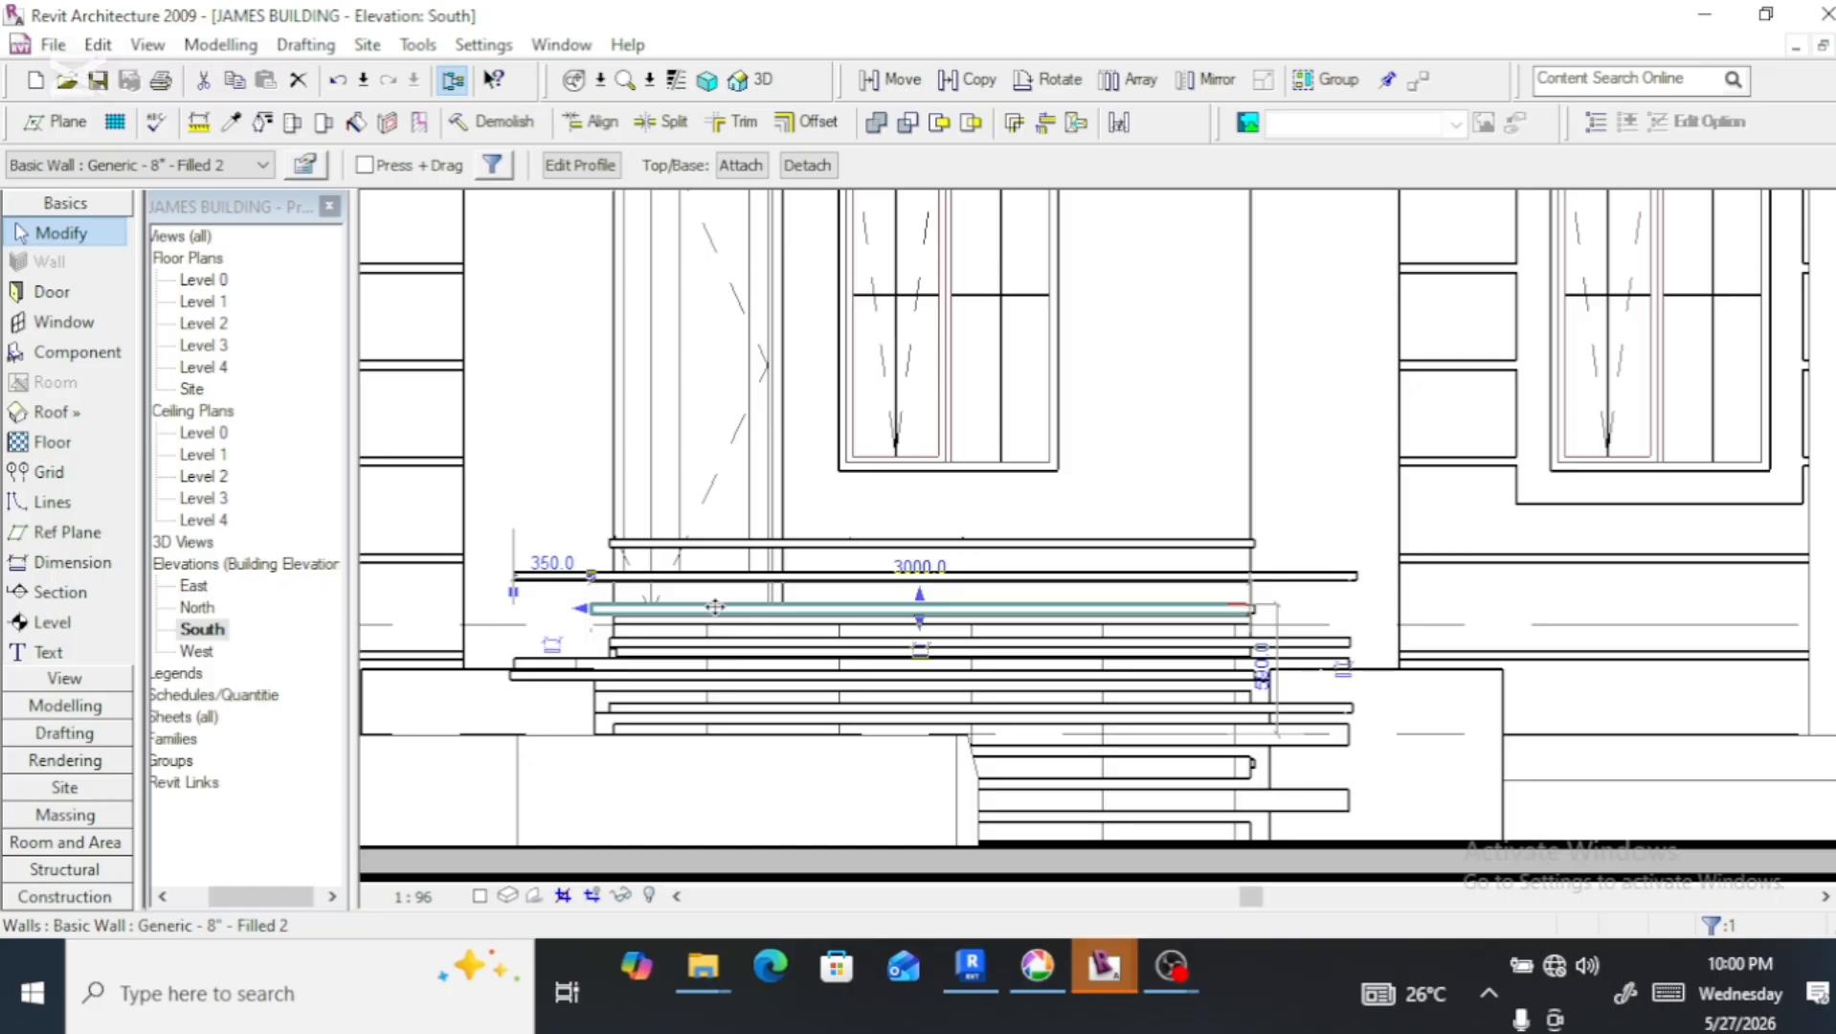
{"action": "scroll", "coordinate": [715, 607], "scroll_direction": "up", "scroll_amount": 2}
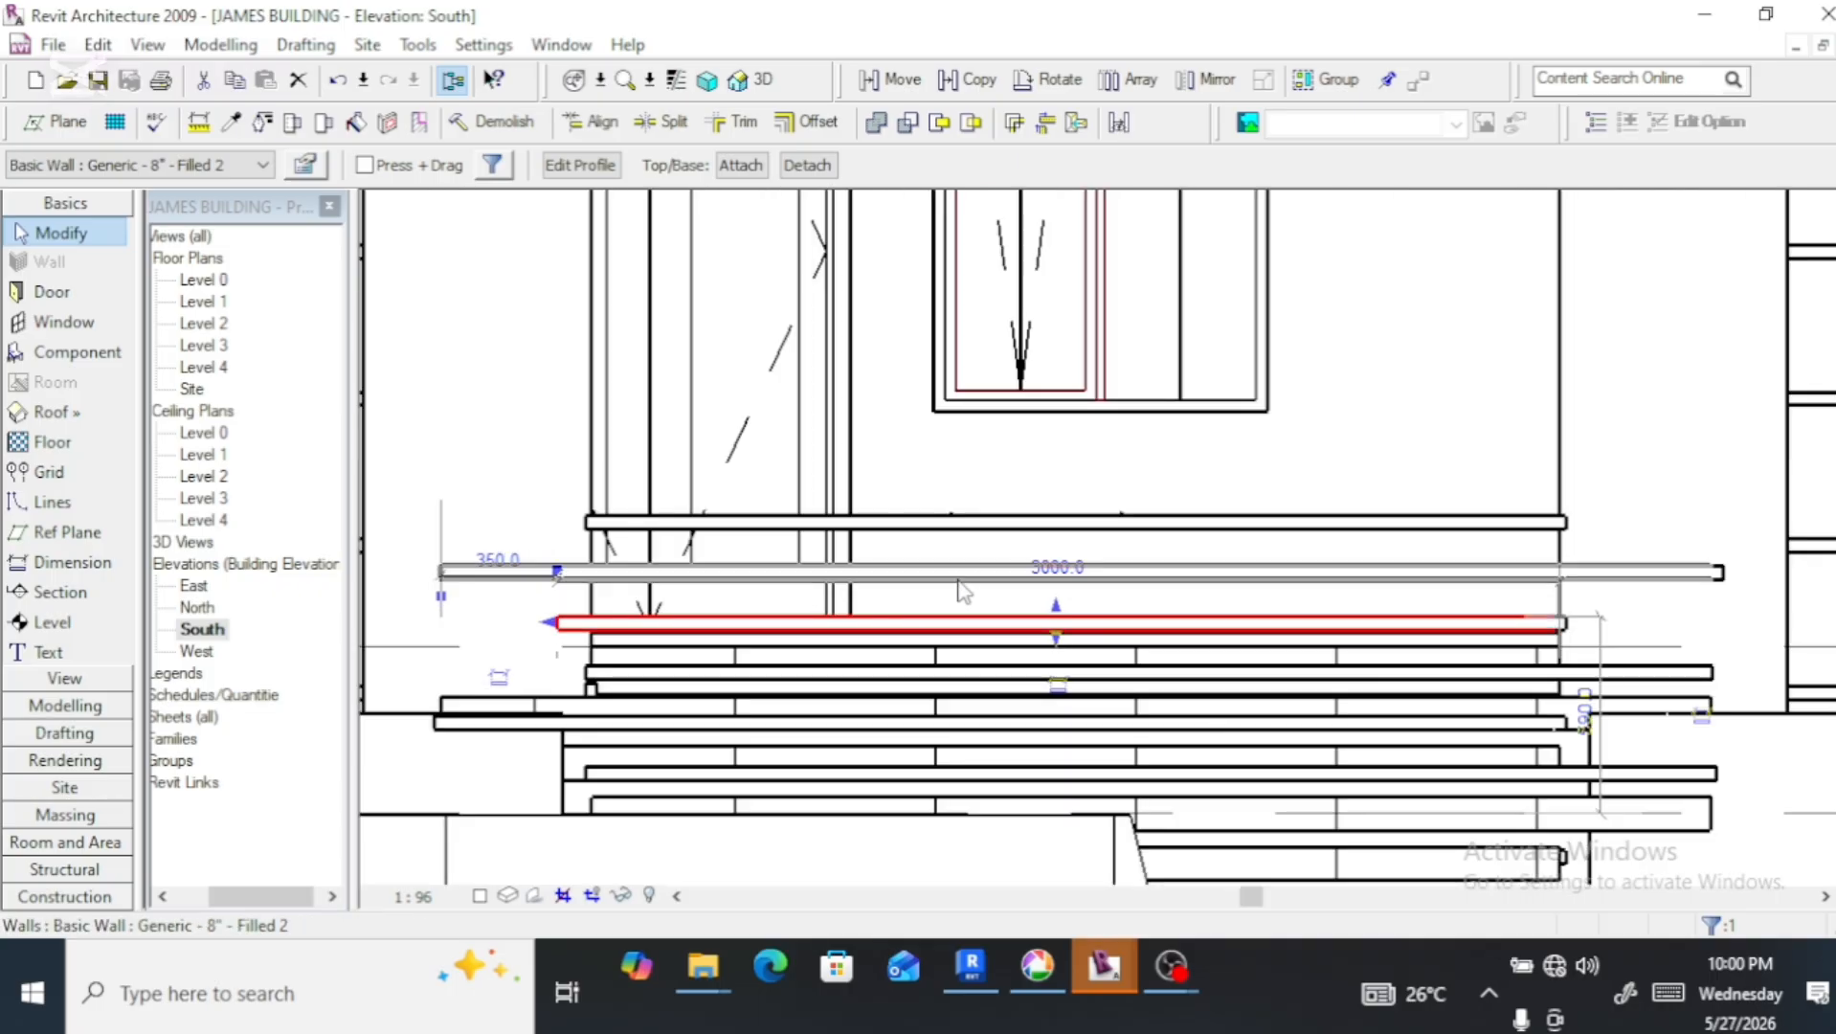
In the 3D view, delete the extra thin front wall behind the highest entrance step's edging, together with its short right-end wall
{"action": "left_click", "coordinate": [763, 82]}
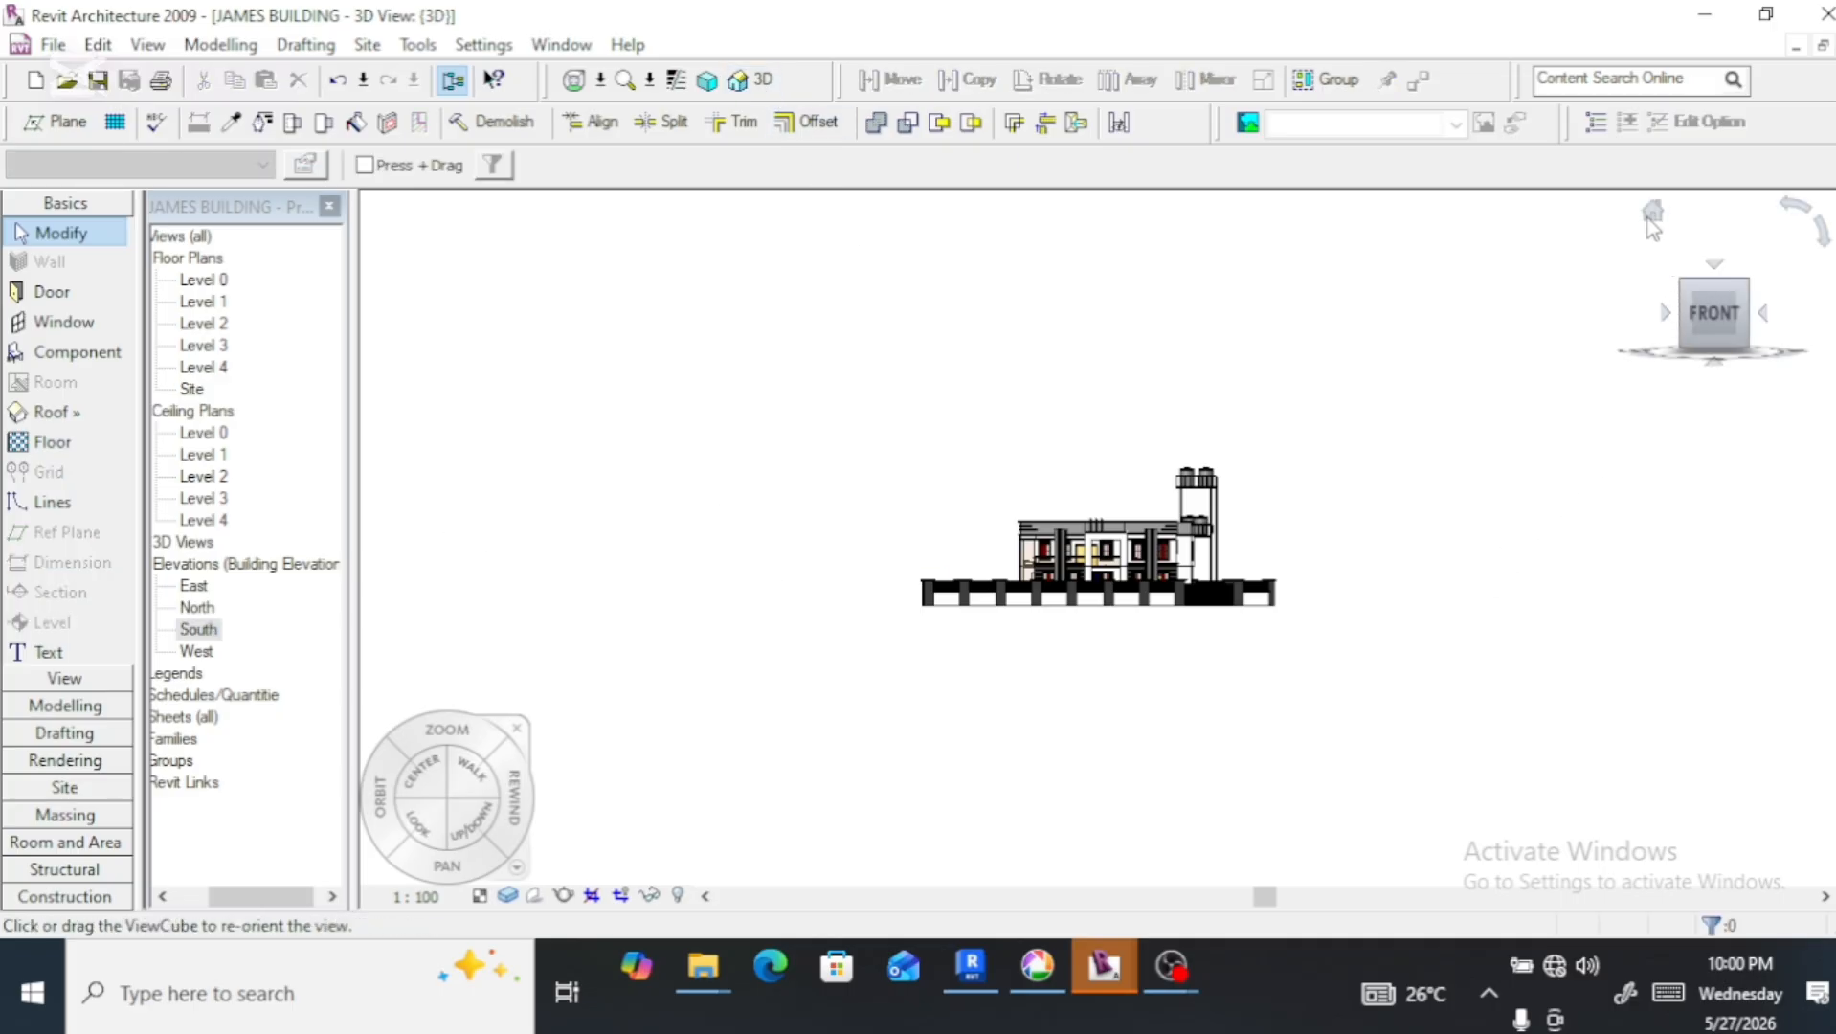
{"action": "left_click", "coordinate": [1652, 212]}
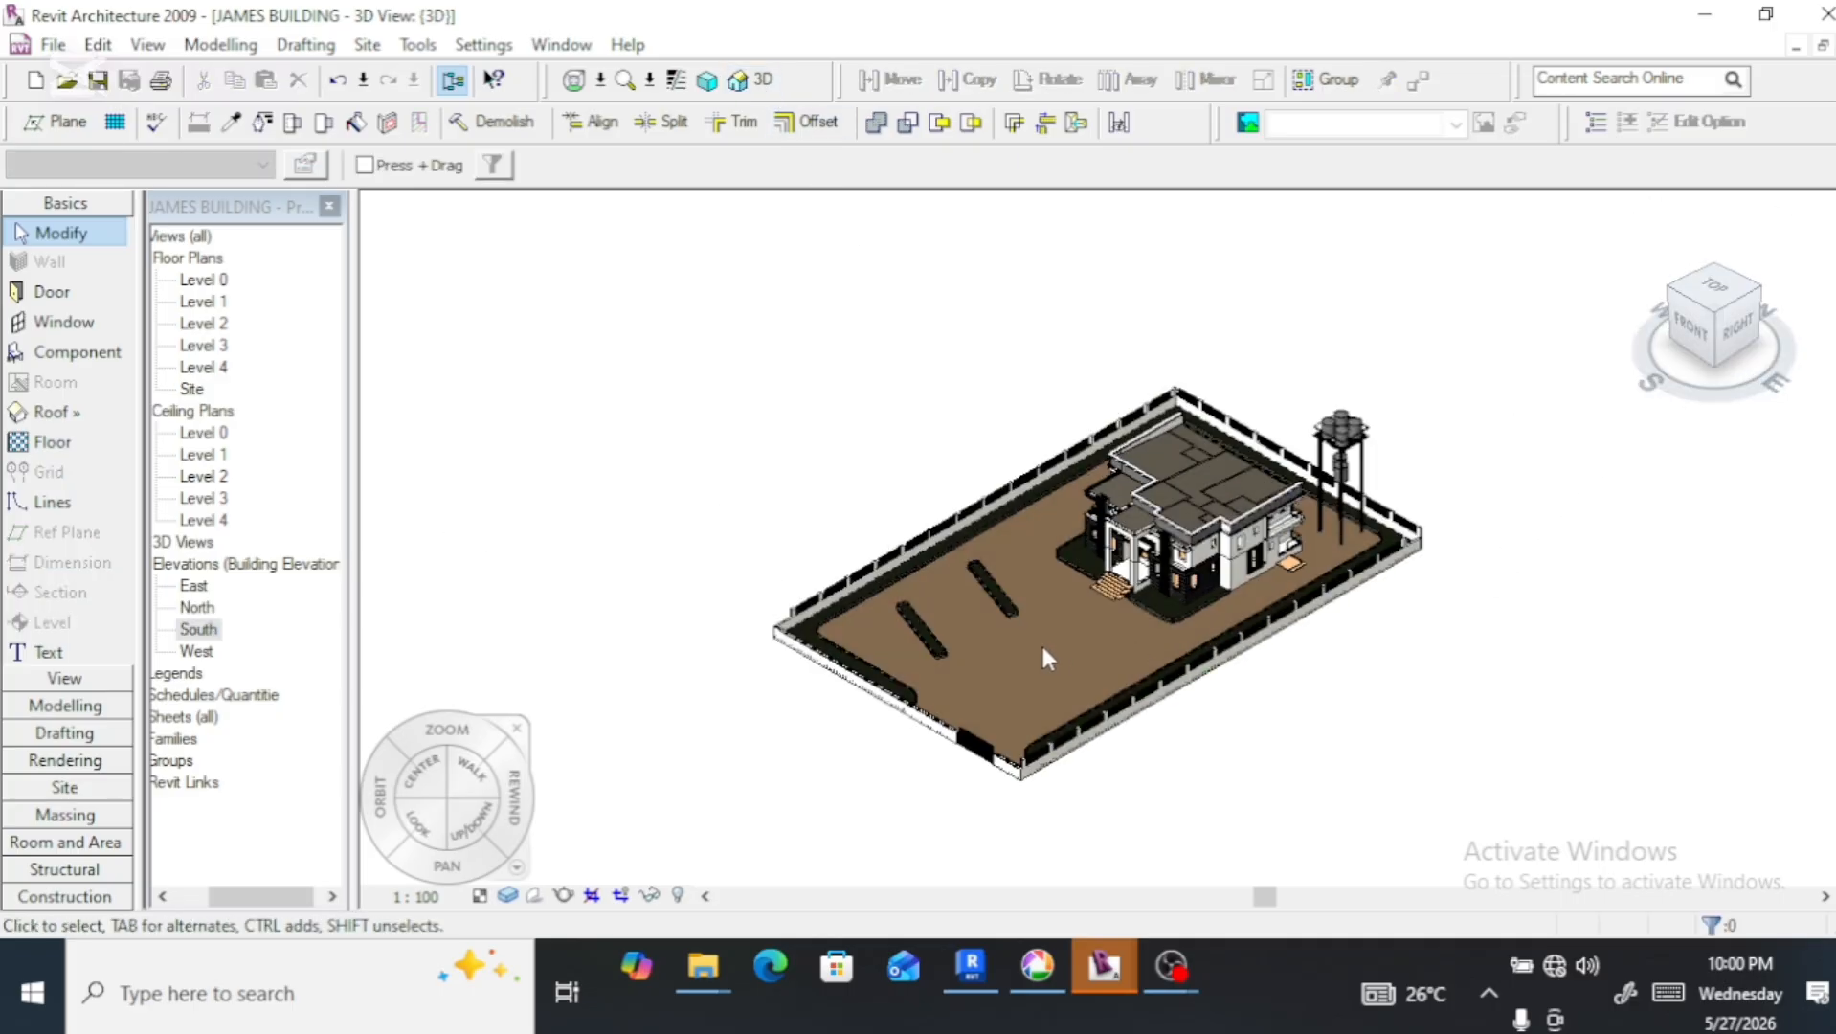
{"action": "scroll", "coordinate": [1082, 570], "scroll_direction": "up", "scroll_amount": 10}
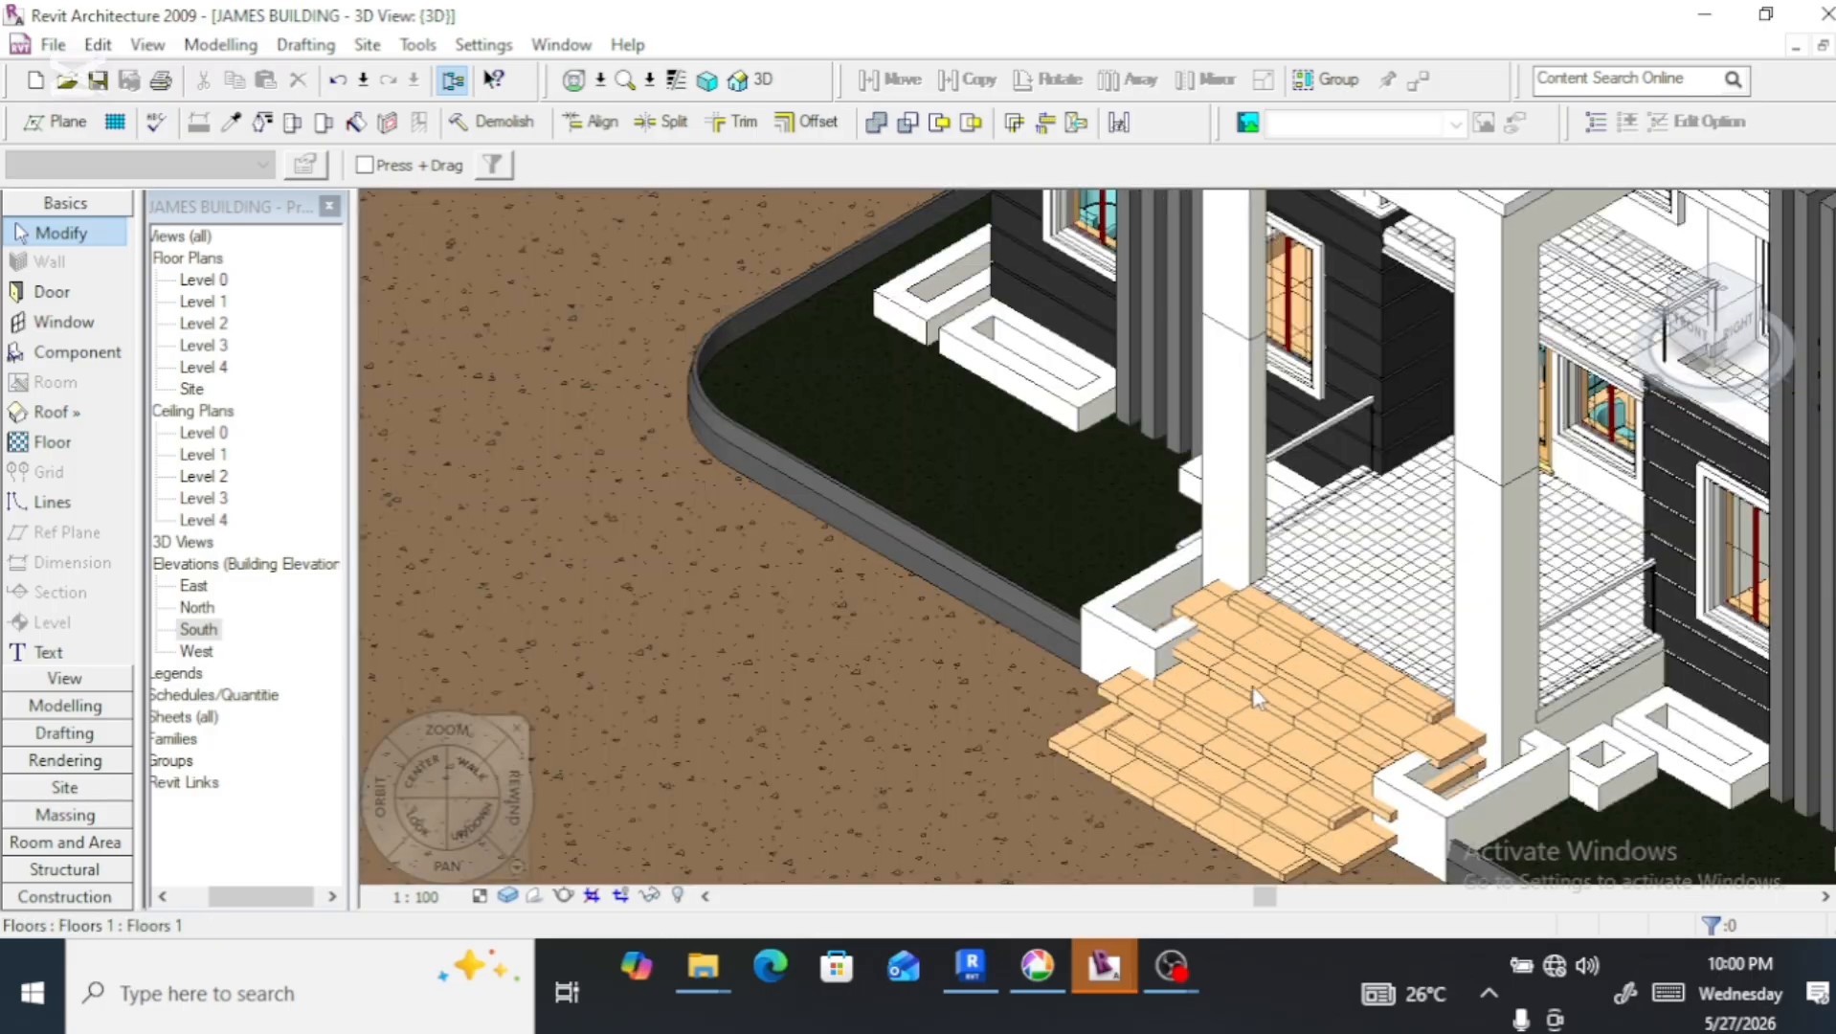
{"action": "scroll", "coordinate": [1433, 758], "scroll_direction": "up", "scroll_amount": 5}
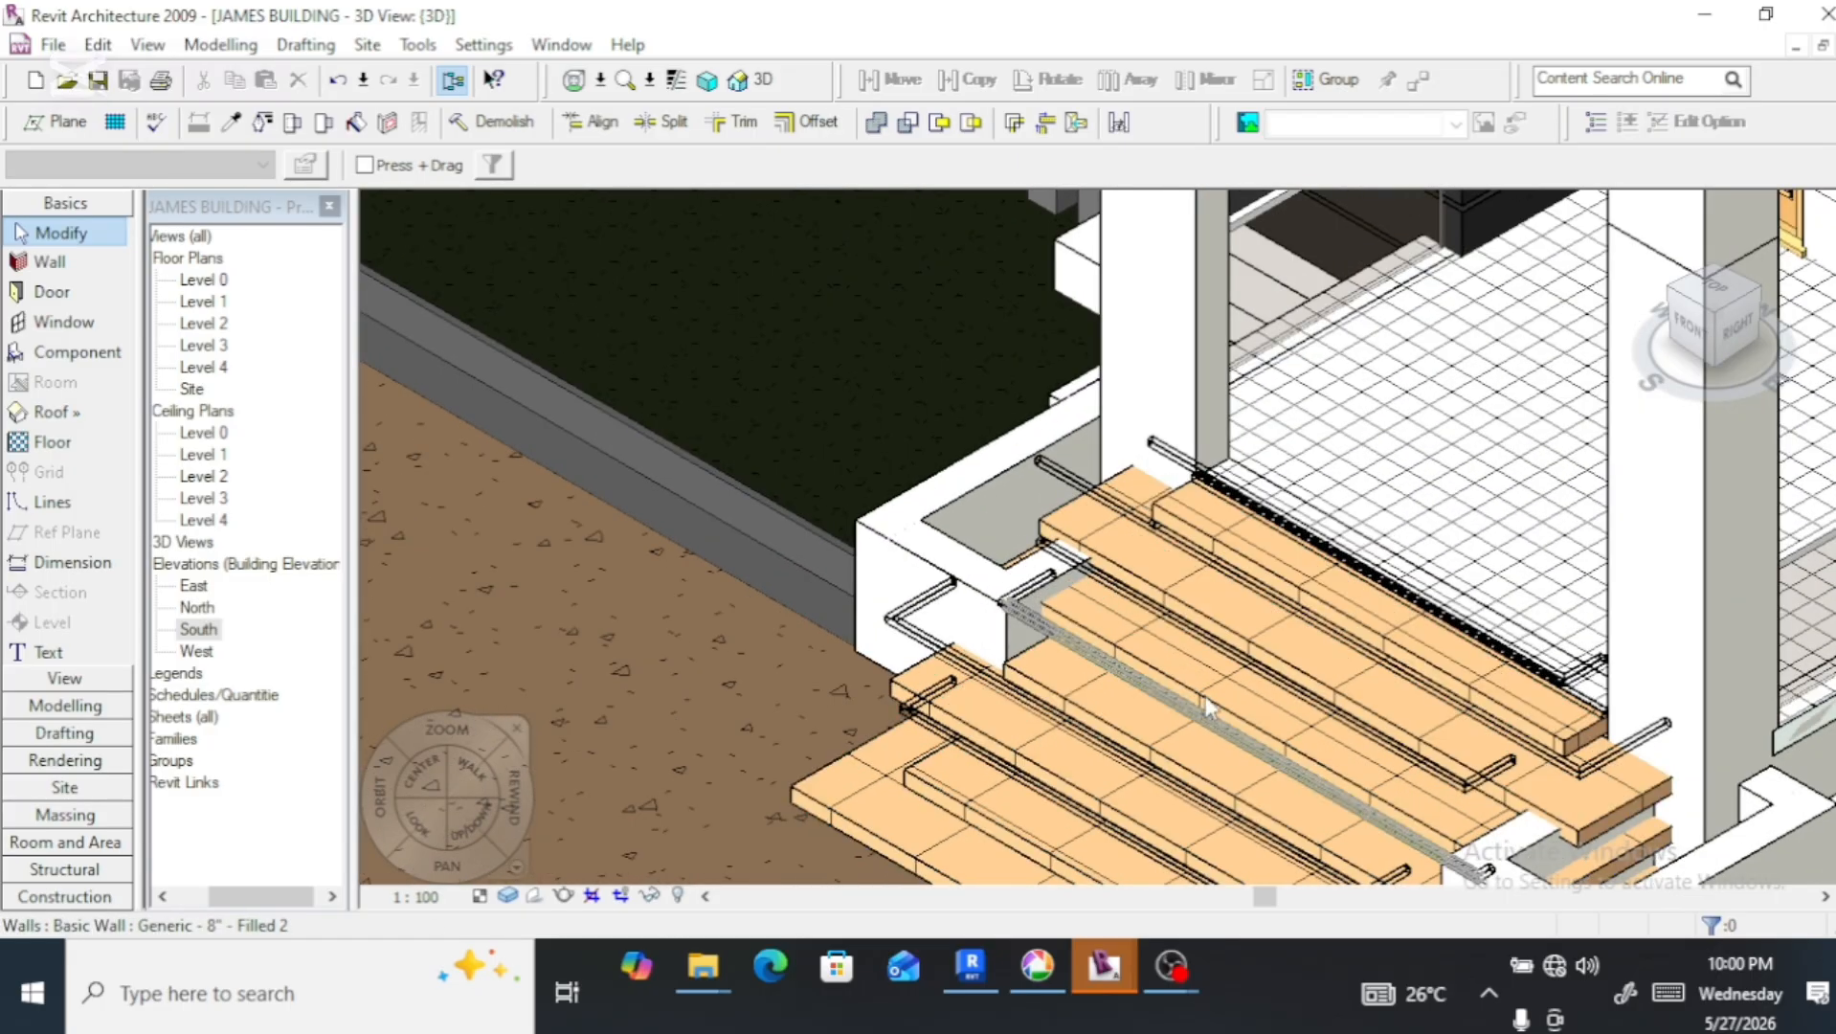
{"action": "scroll", "coordinate": [1251, 638], "scroll_direction": "up", "scroll_amount": 2}
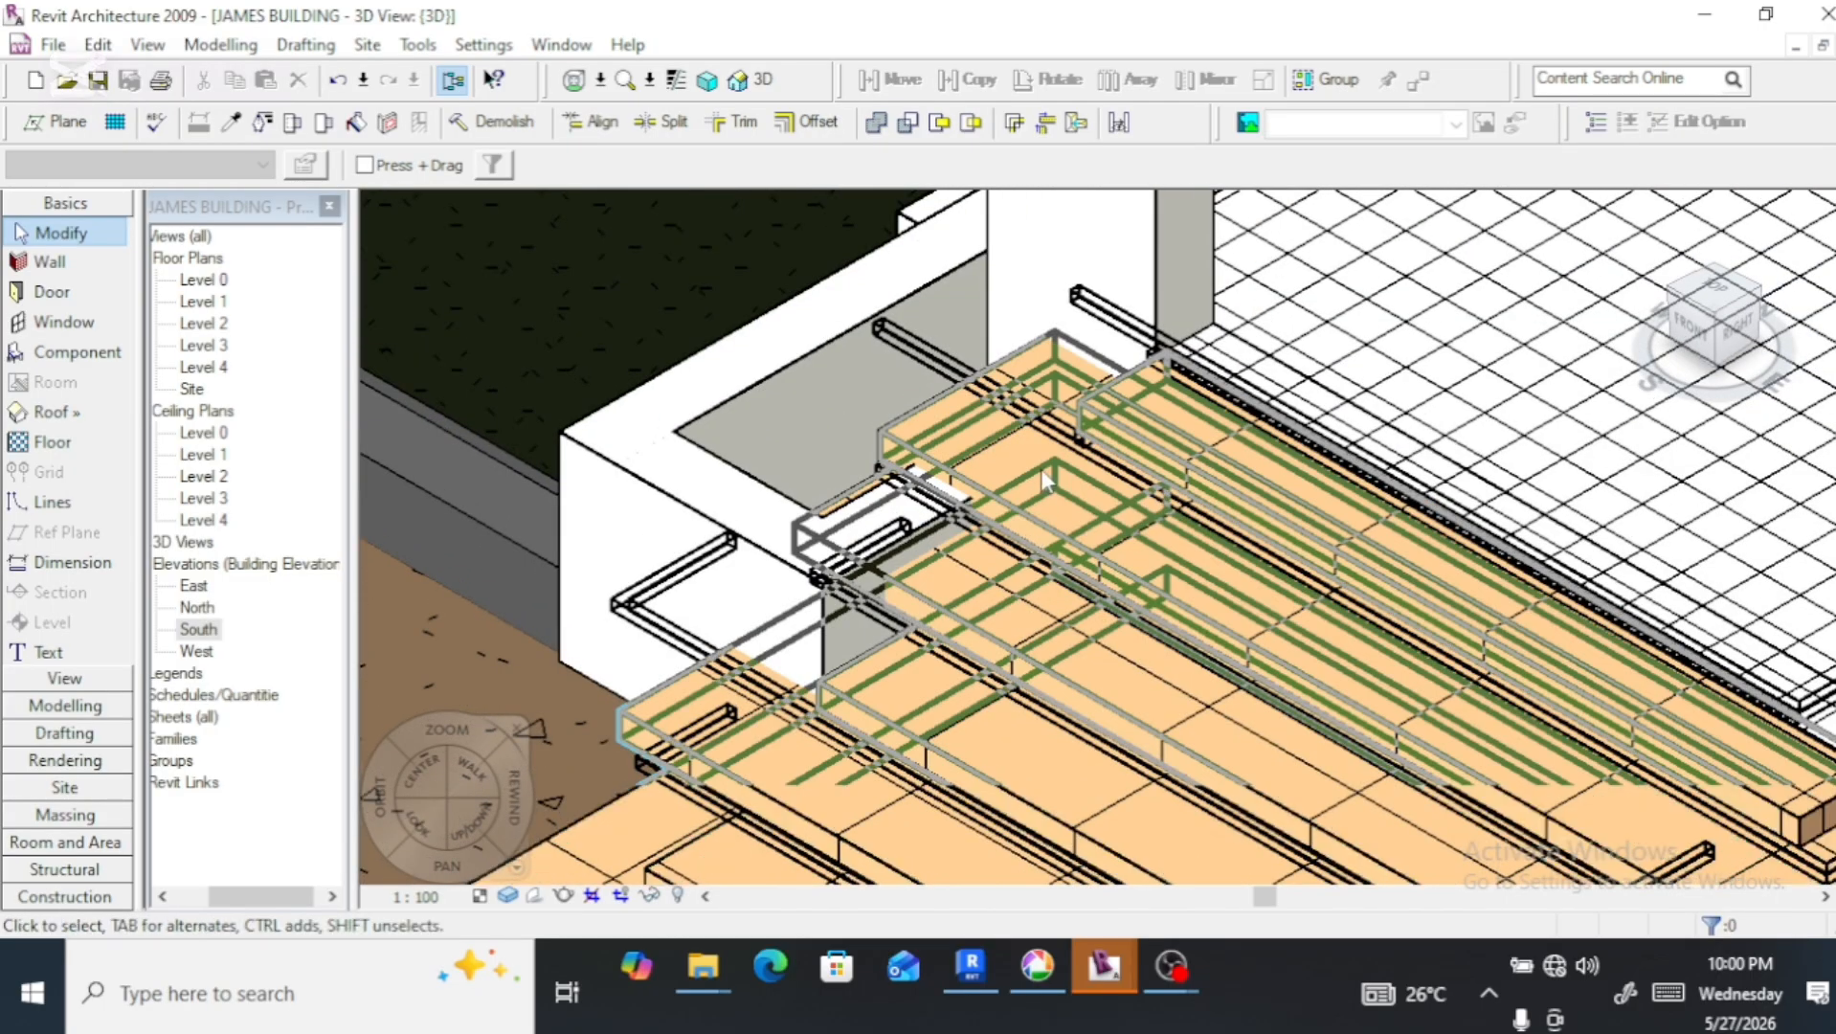
{"action": "left_click", "coordinate": [1091, 312]}
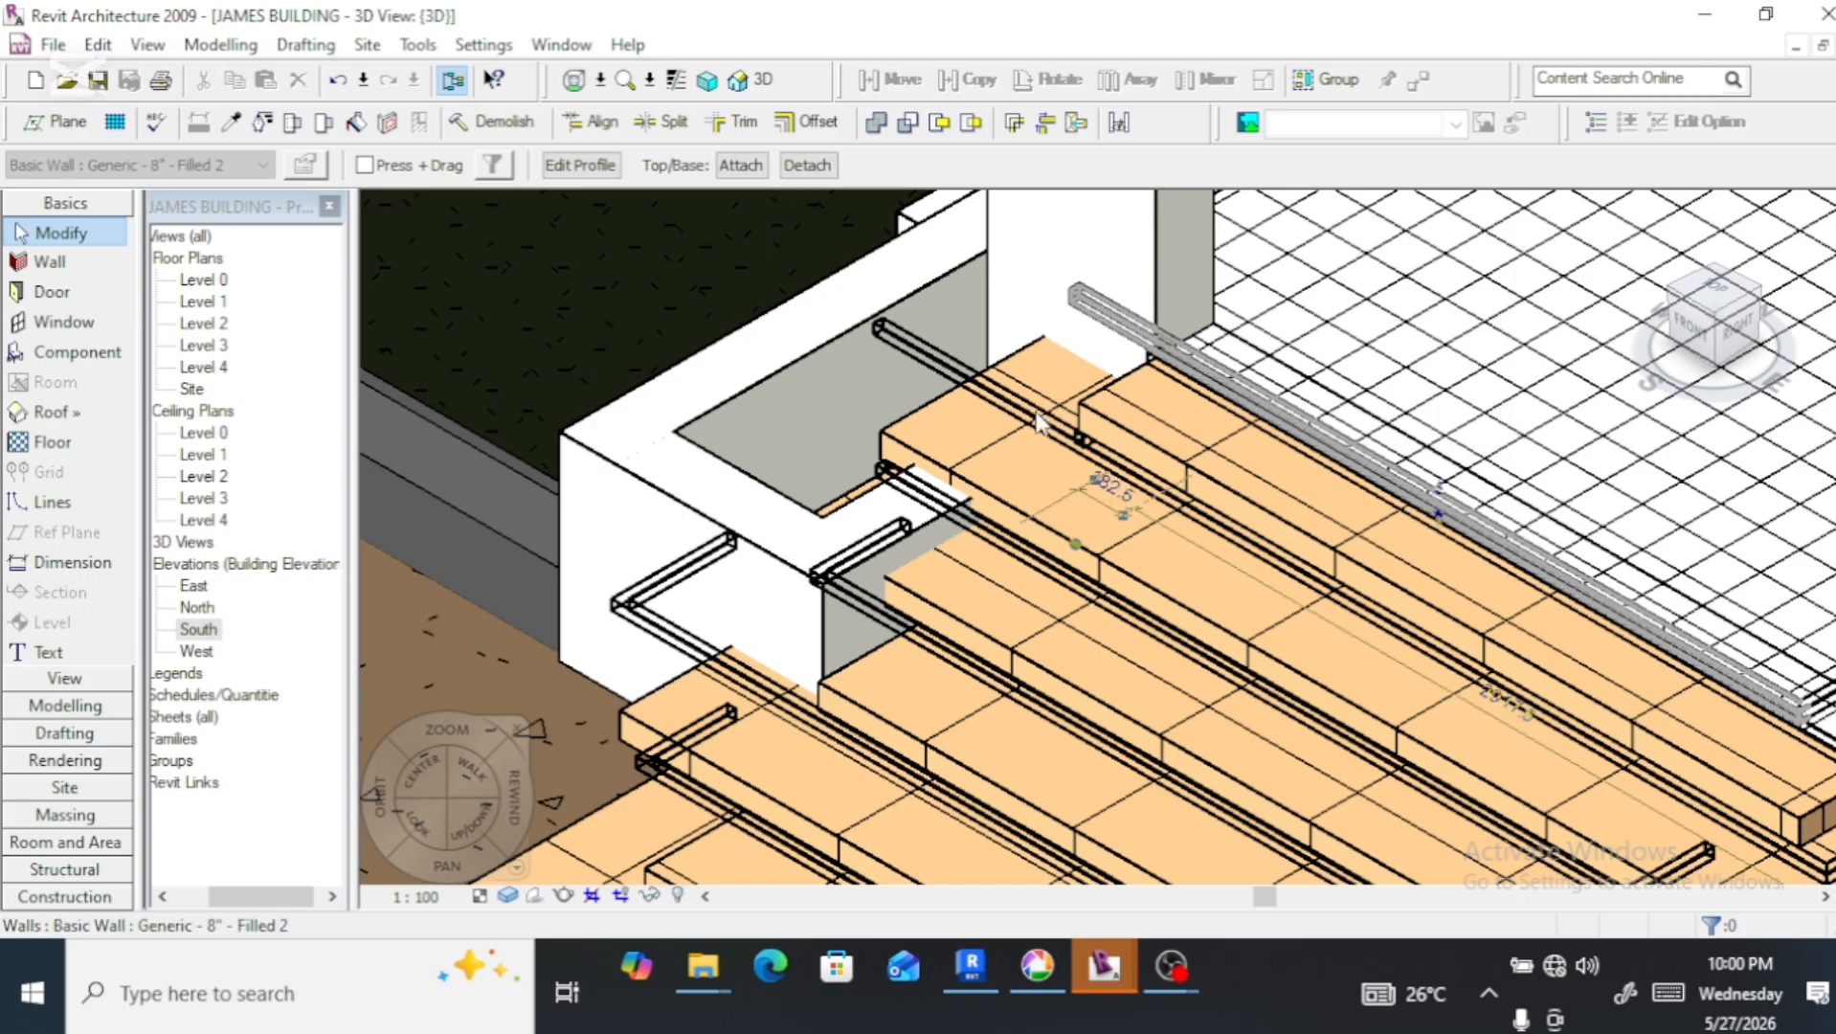
{"action": "scroll", "coordinate": [1048, 442], "scroll_direction": "down", "scroll_amount": 2}
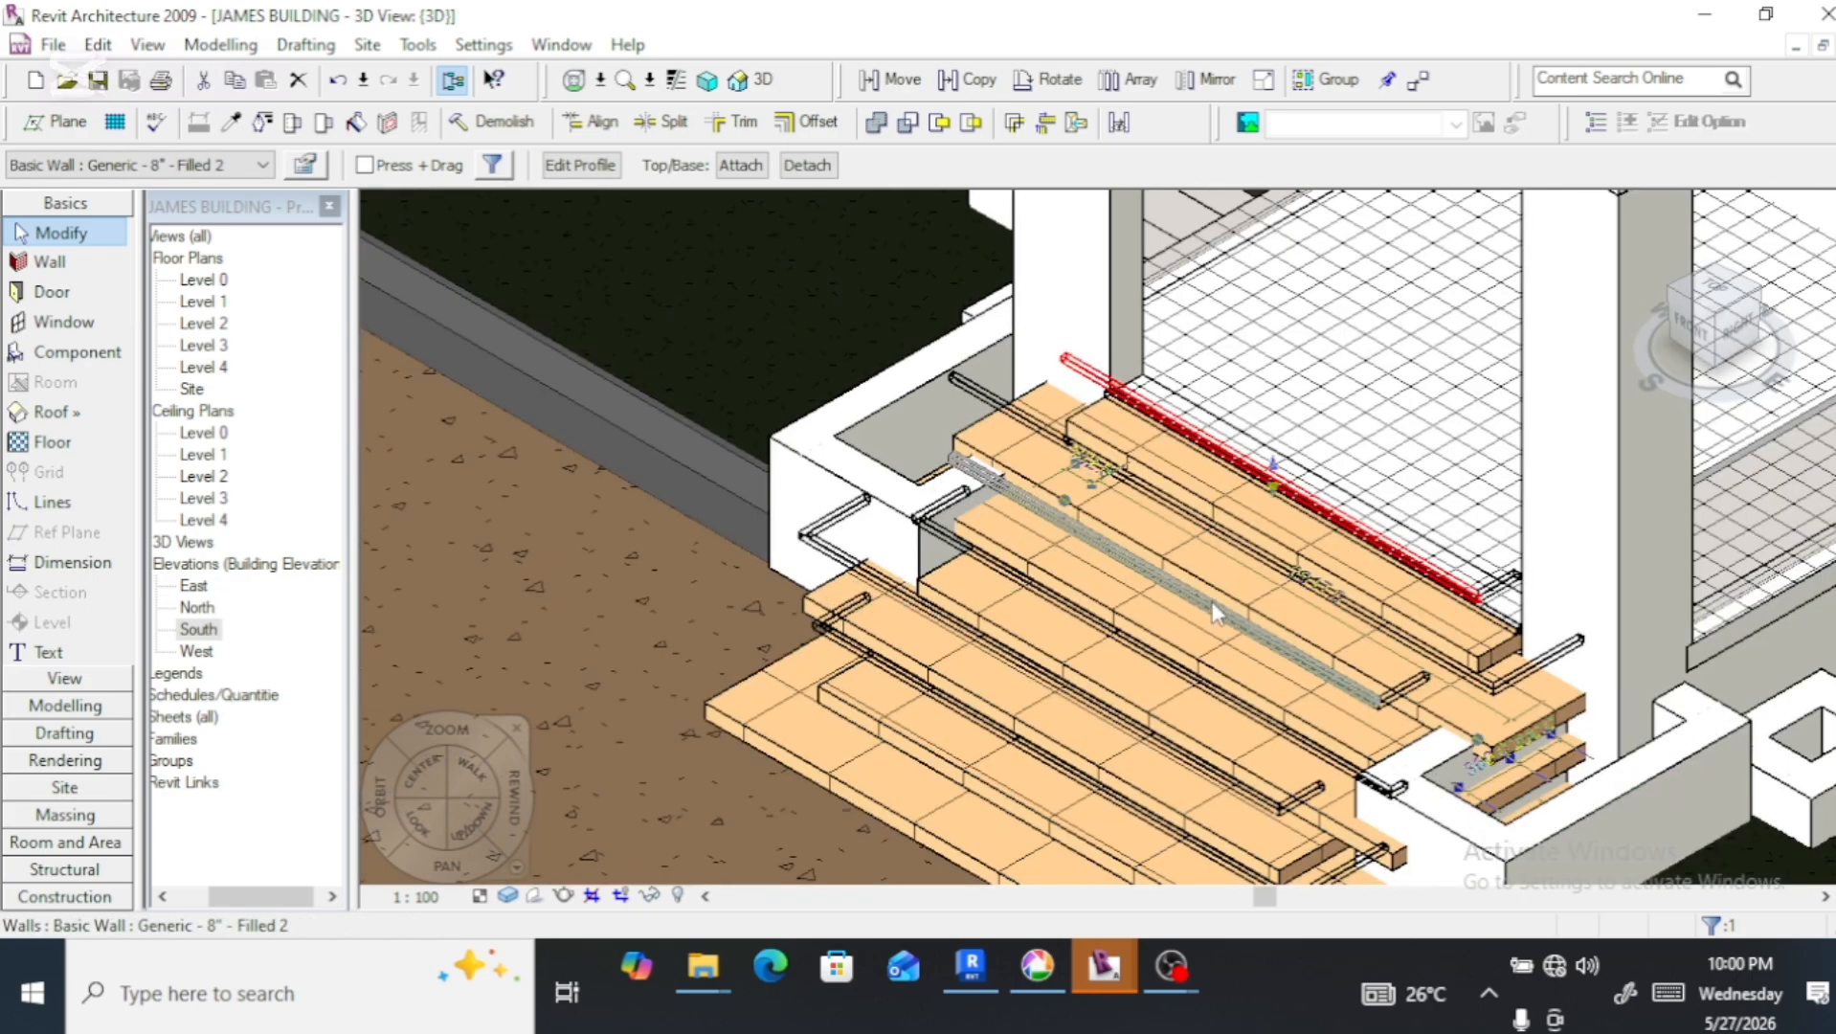
{"action": "scroll", "coordinate": [1538, 663], "scroll_direction": "up", "scroll_amount": 5}
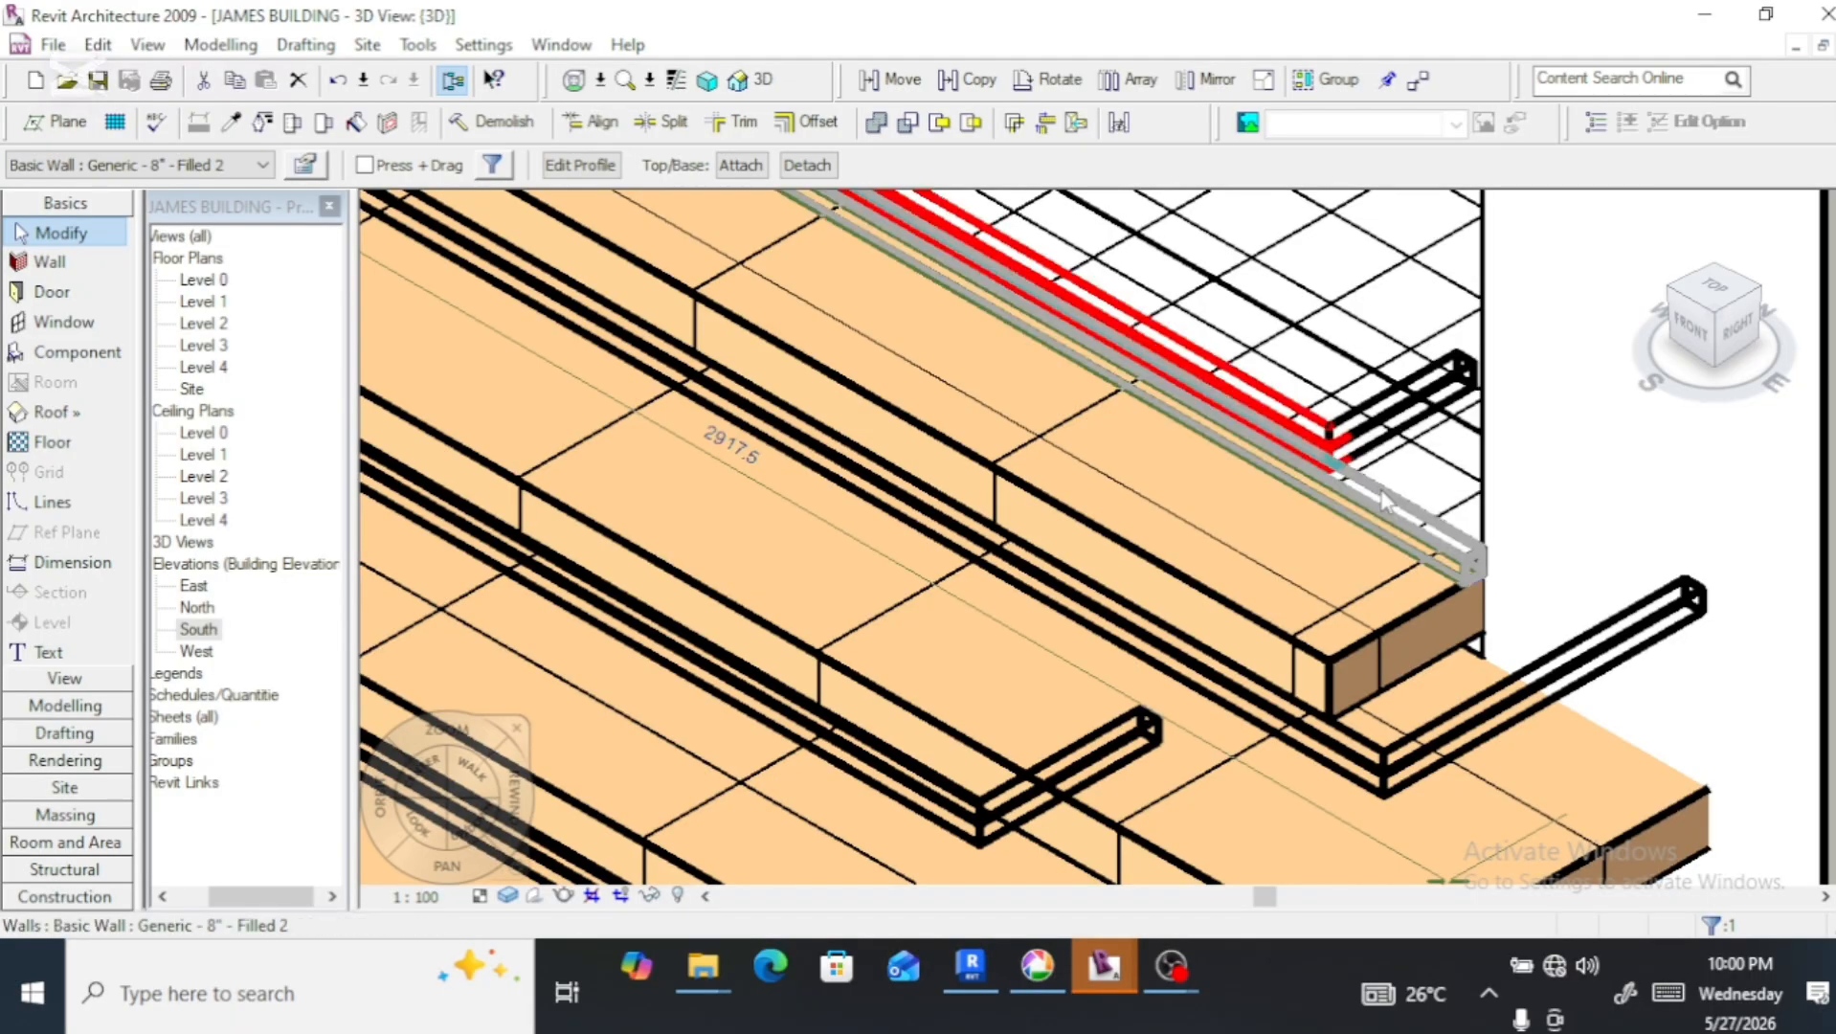
{"action": "key", "text": "Escape"}
{"action": "left_click", "coordinate": [1398, 438]}
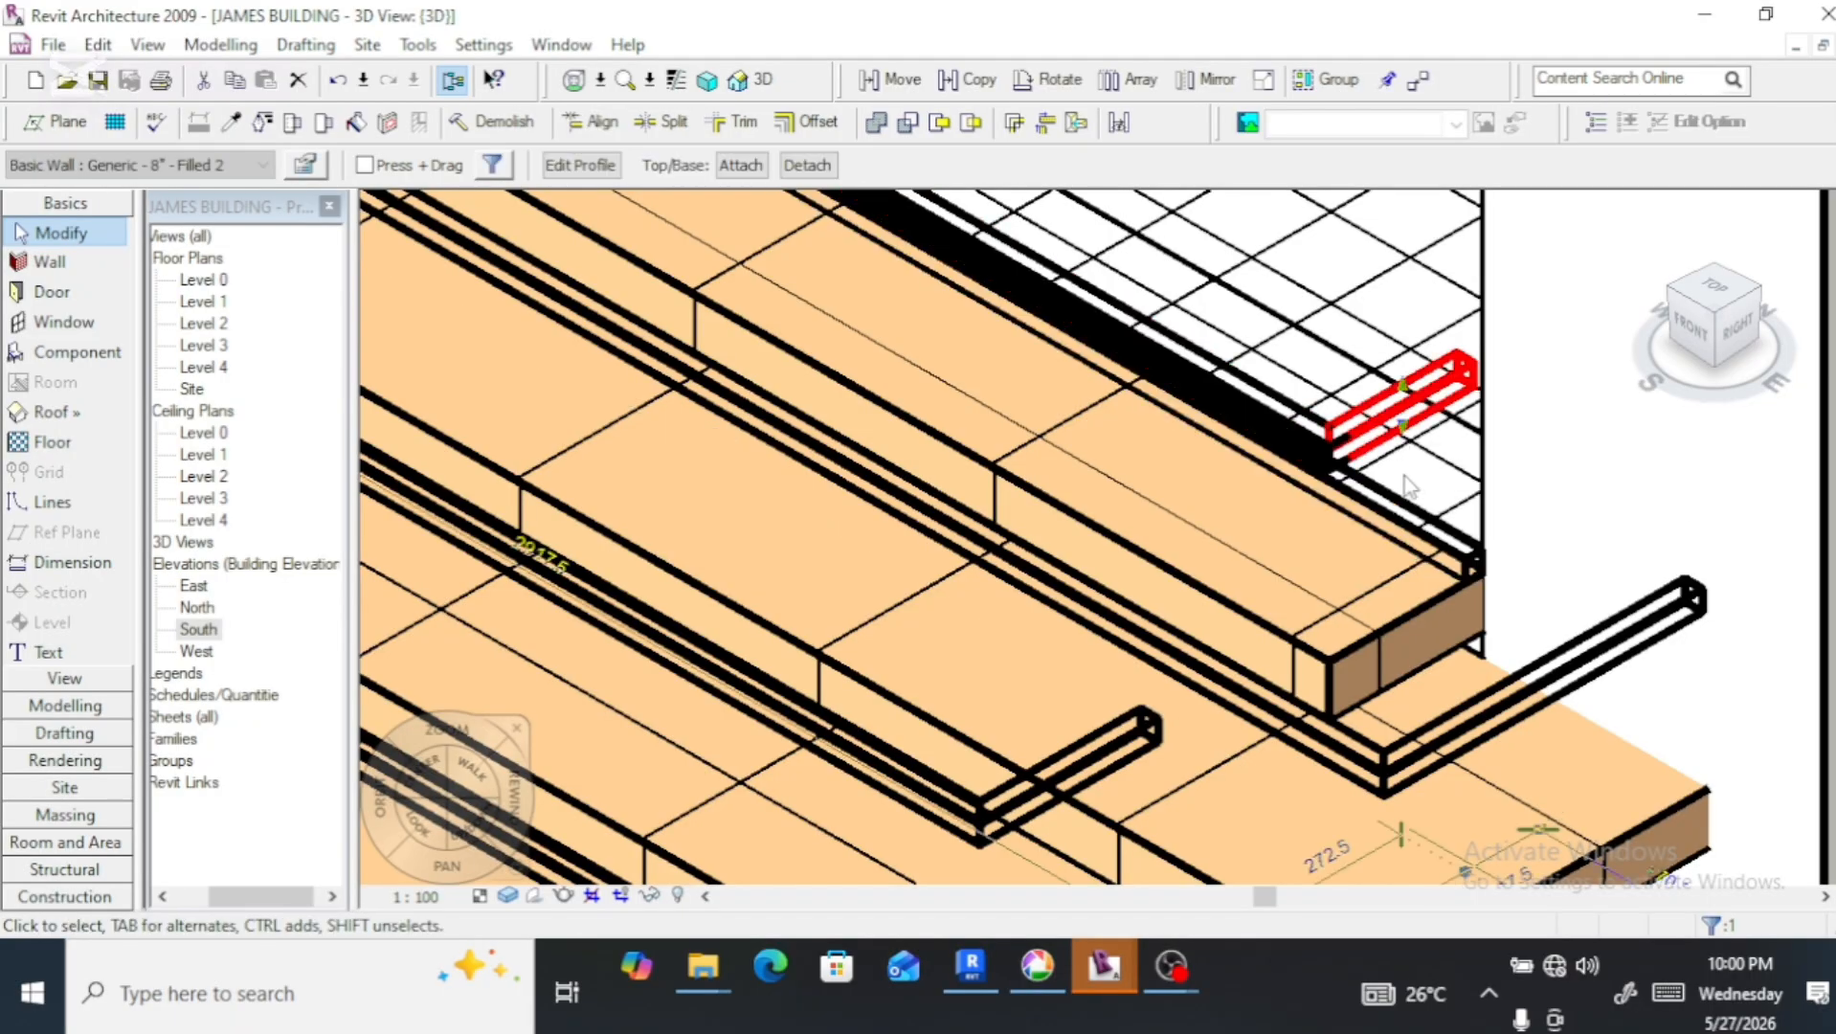
{"action": "key", "text": "Escape"}
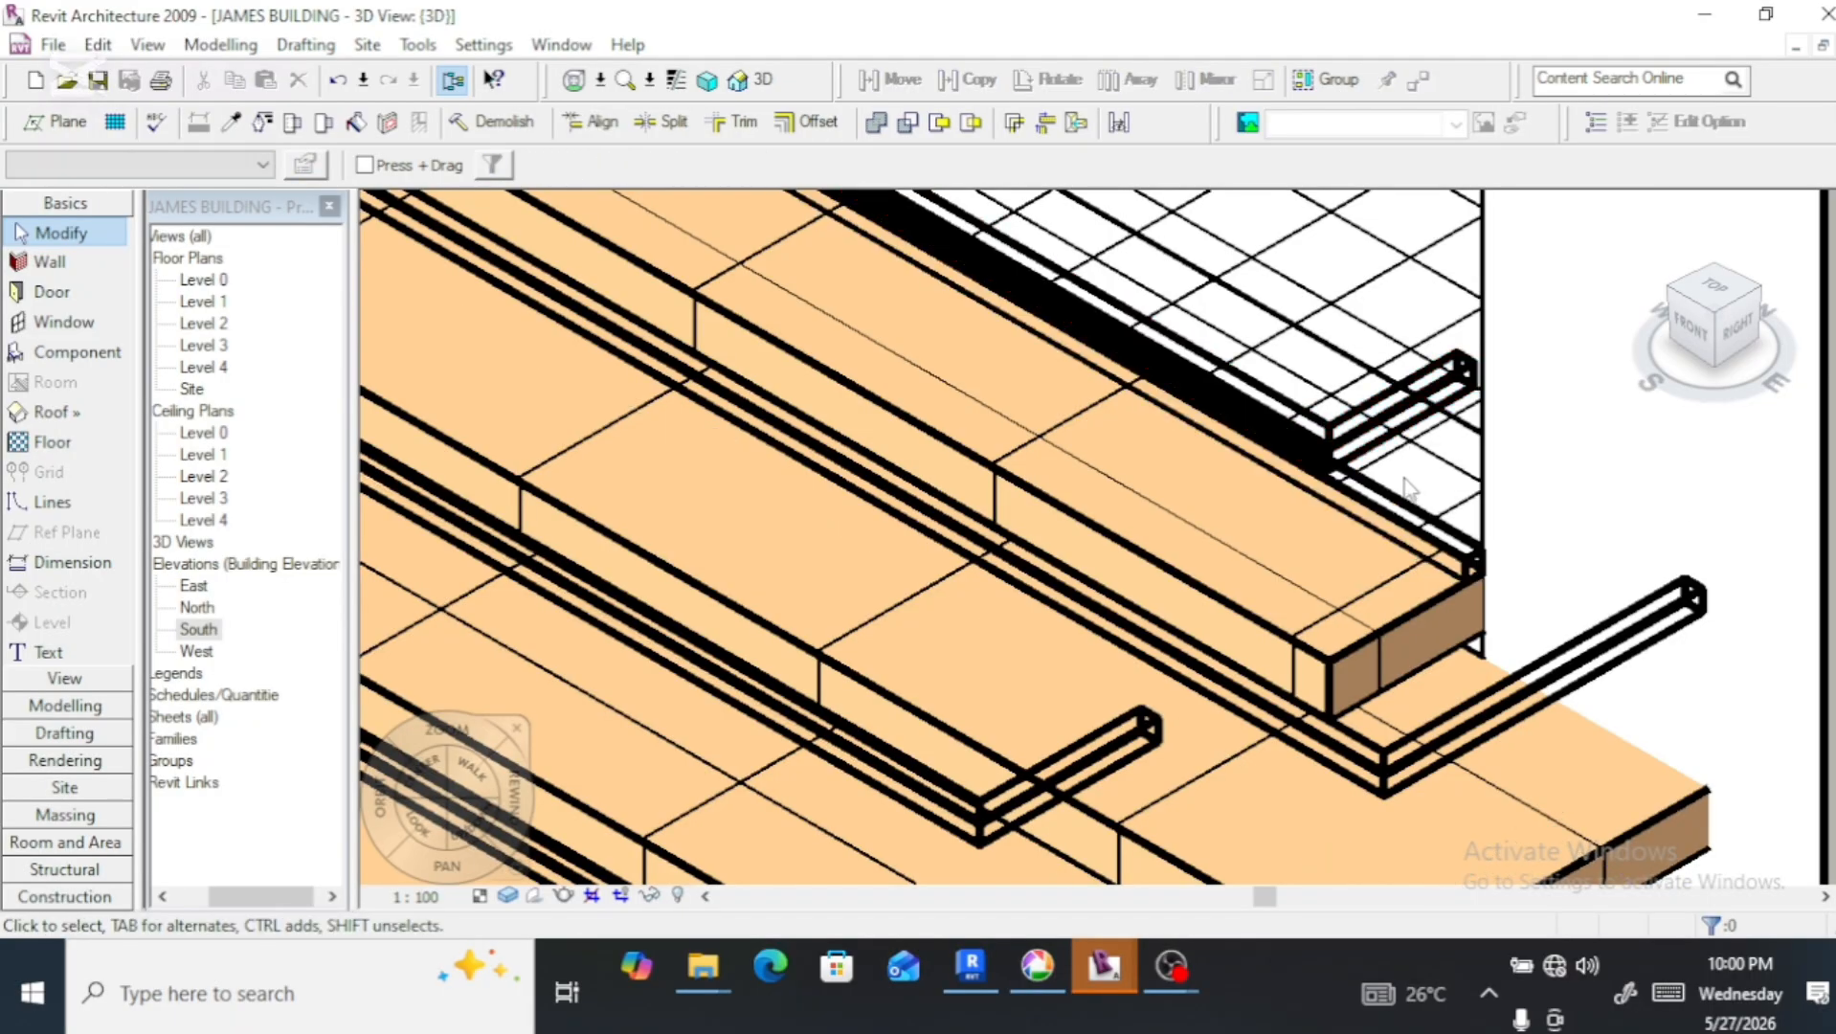
{"action": "left_click", "coordinate": [1369, 426]}
{"action": "key", "text": "Delete"}
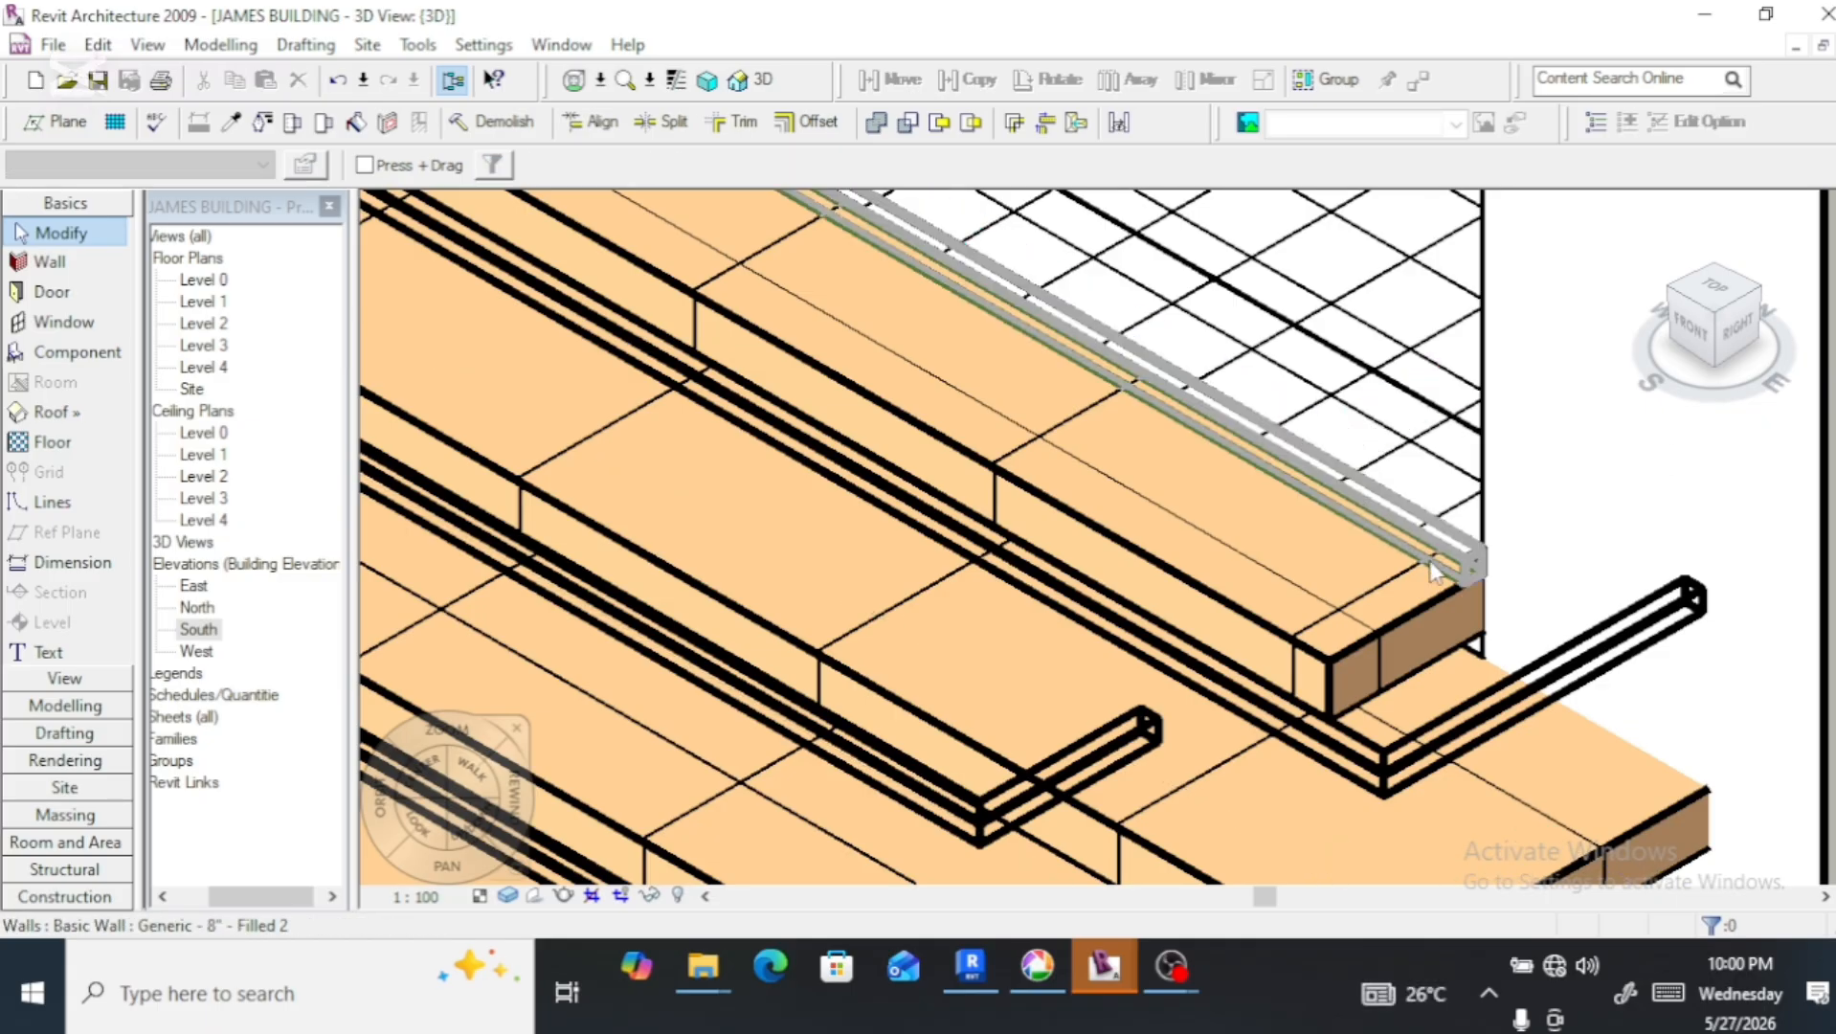
Select the second-highest step's front edging wall and check its position in the Level 0 floor plan, returning to the 3D view
{"action": "scroll", "coordinate": [1426, 622], "scroll_direction": "down", "scroll_amount": 5}
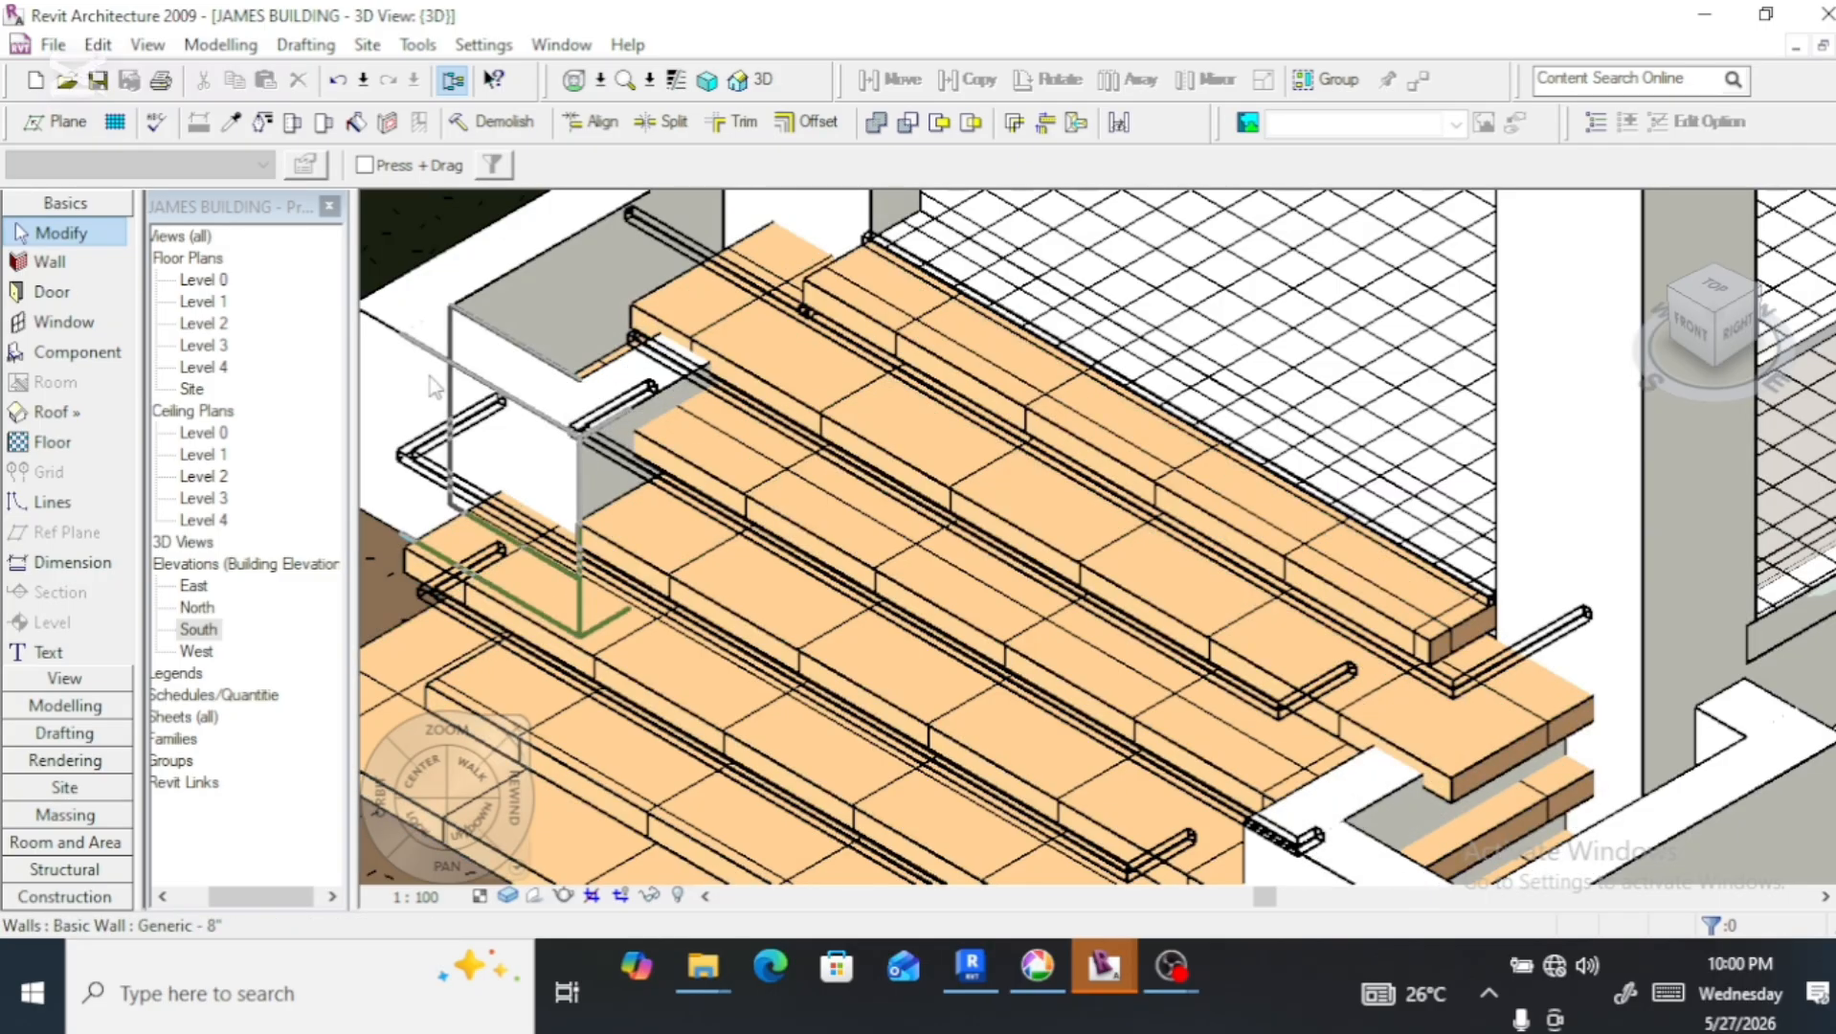
{"action": "left_click", "coordinate": [631, 233]}
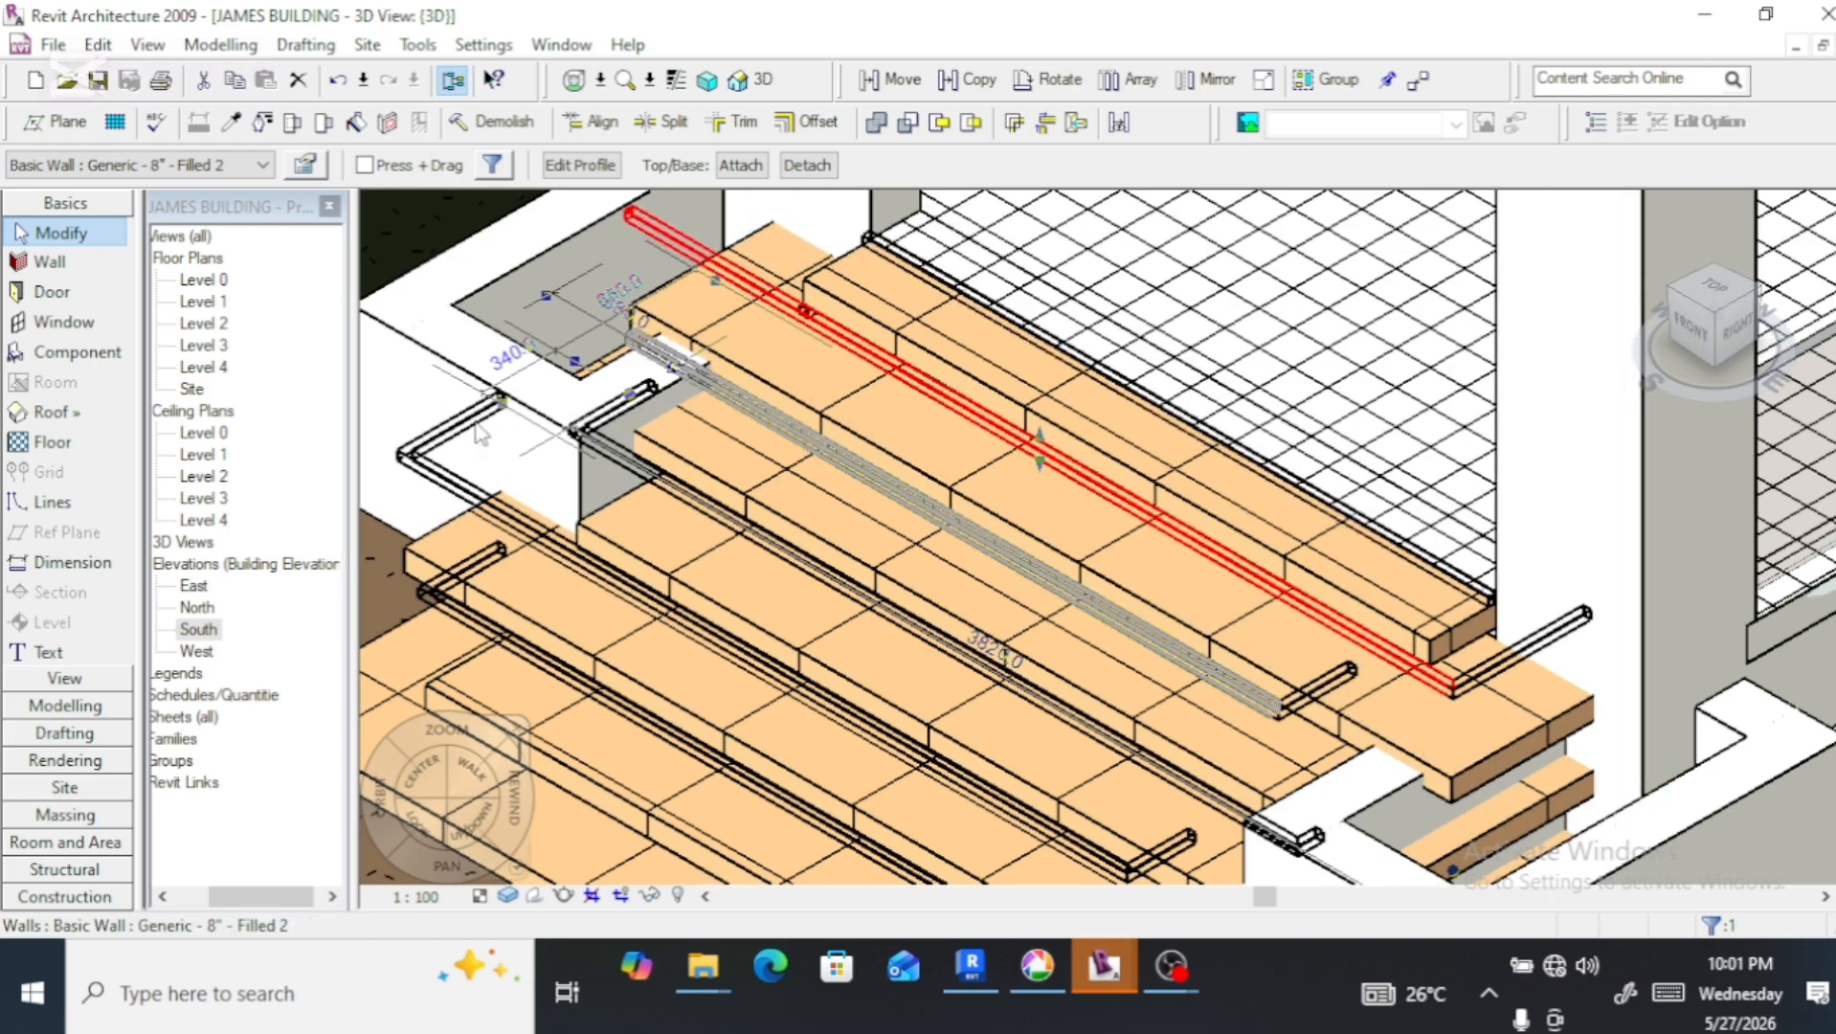
{"action": "double_click", "coordinate": [205, 283]}
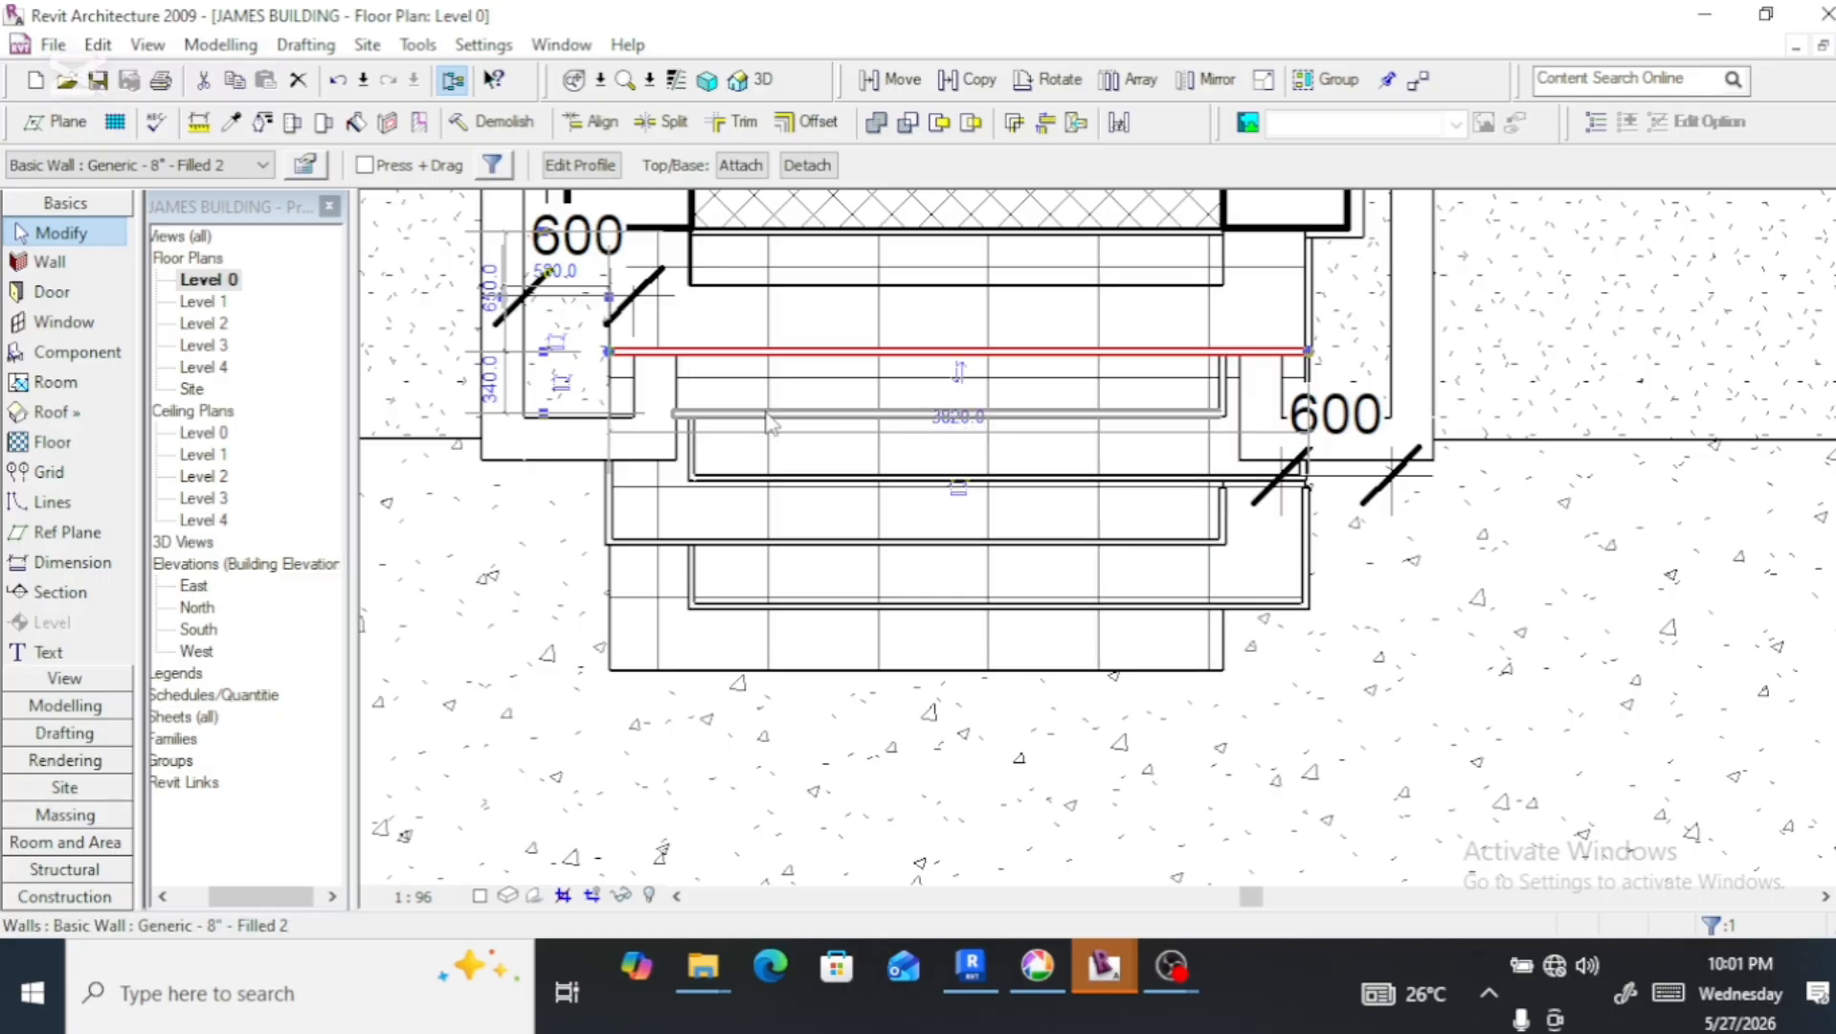
{"action": "left_click", "coordinate": [761, 80]}
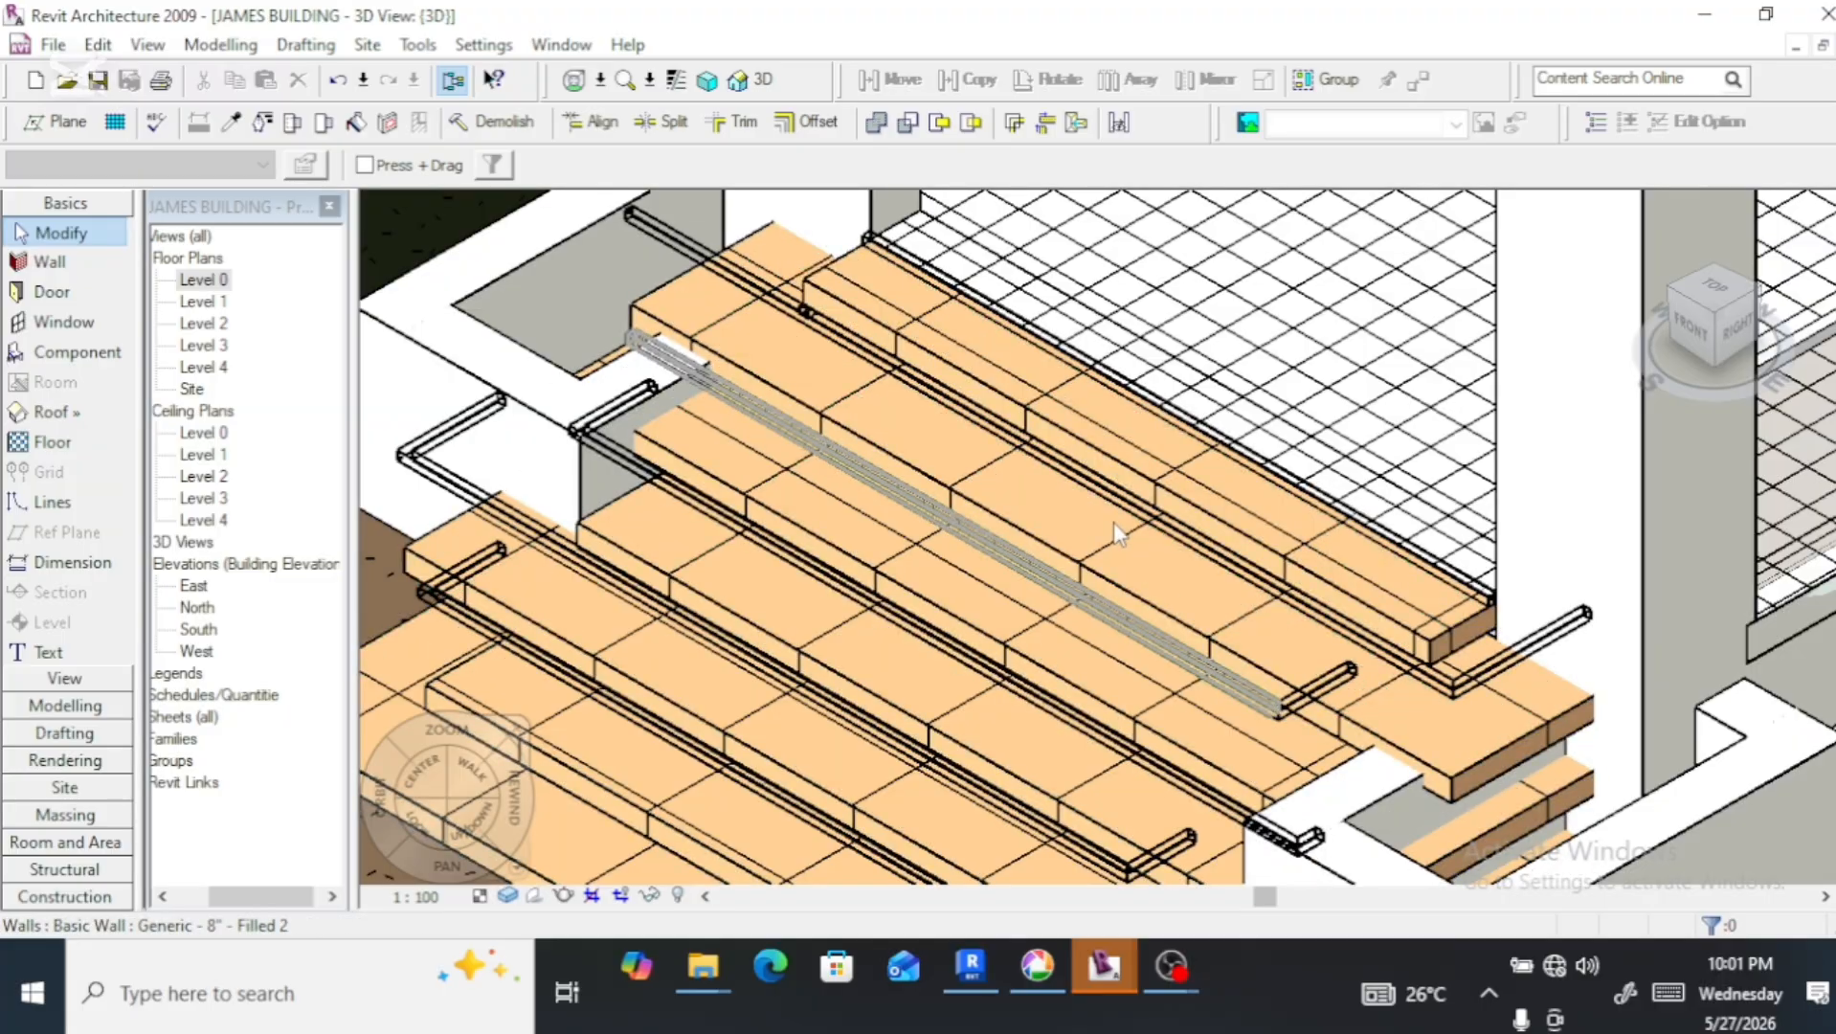
Examine the edged entrance steps and the whole building with its fenced compound from a raised front angle in 3D
{"action": "scroll", "coordinate": [1106, 476], "scroll_direction": "down", "scroll_amount": 3}
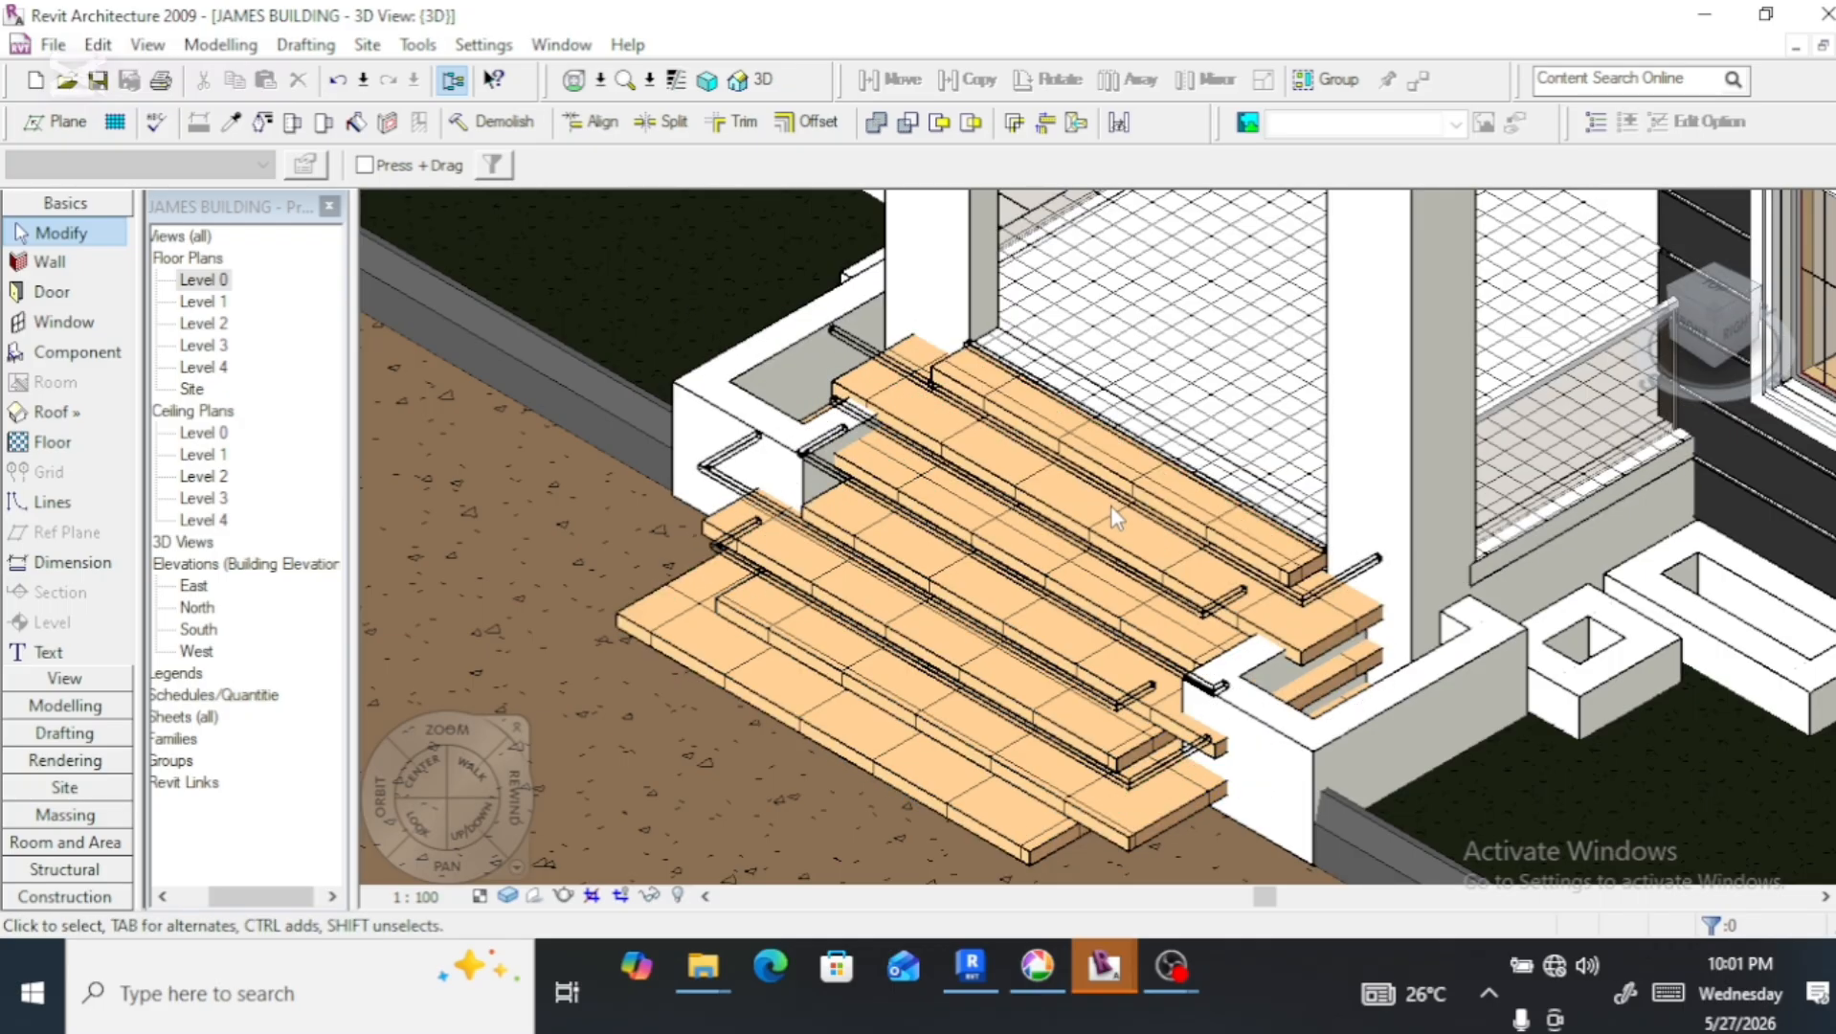
{"action": "scroll", "coordinate": [1080, 579], "scroll_direction": "down", "scroll_amount": 2}
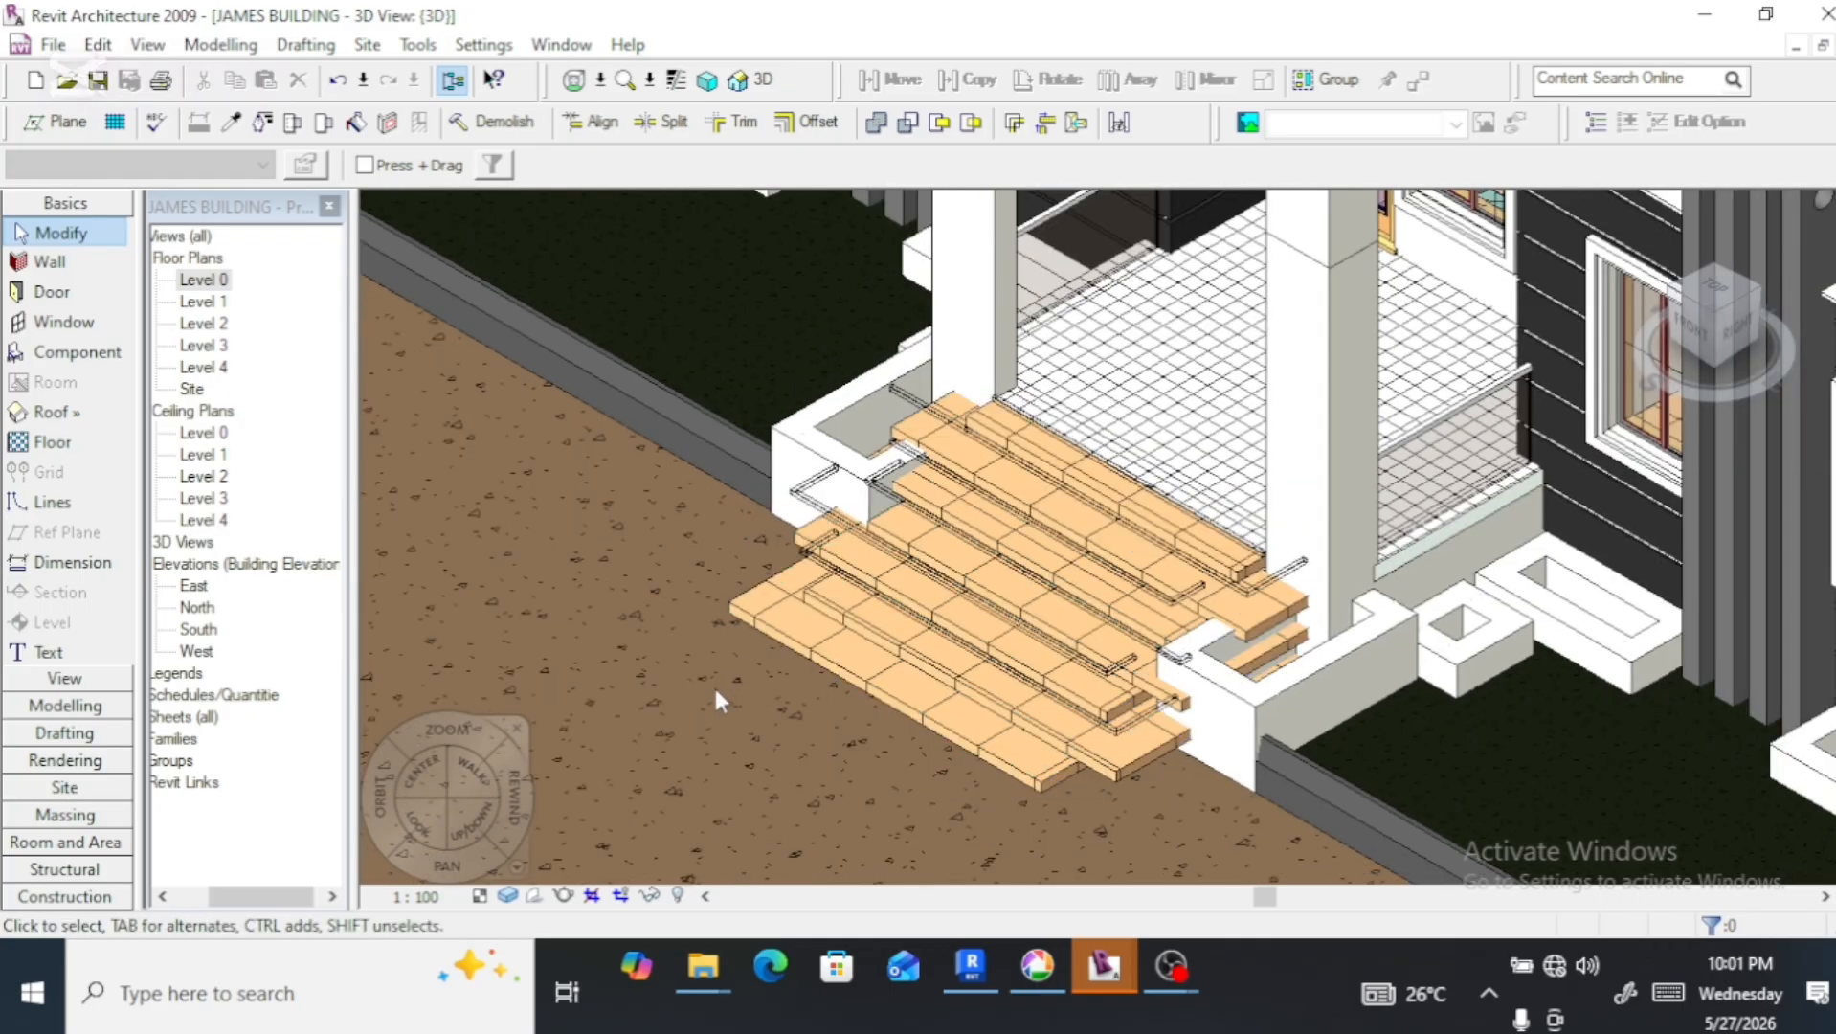
{"action": "scroll", "coordinate": [692, 717], "scroll_direction": "down", "scroll_amount": 2}
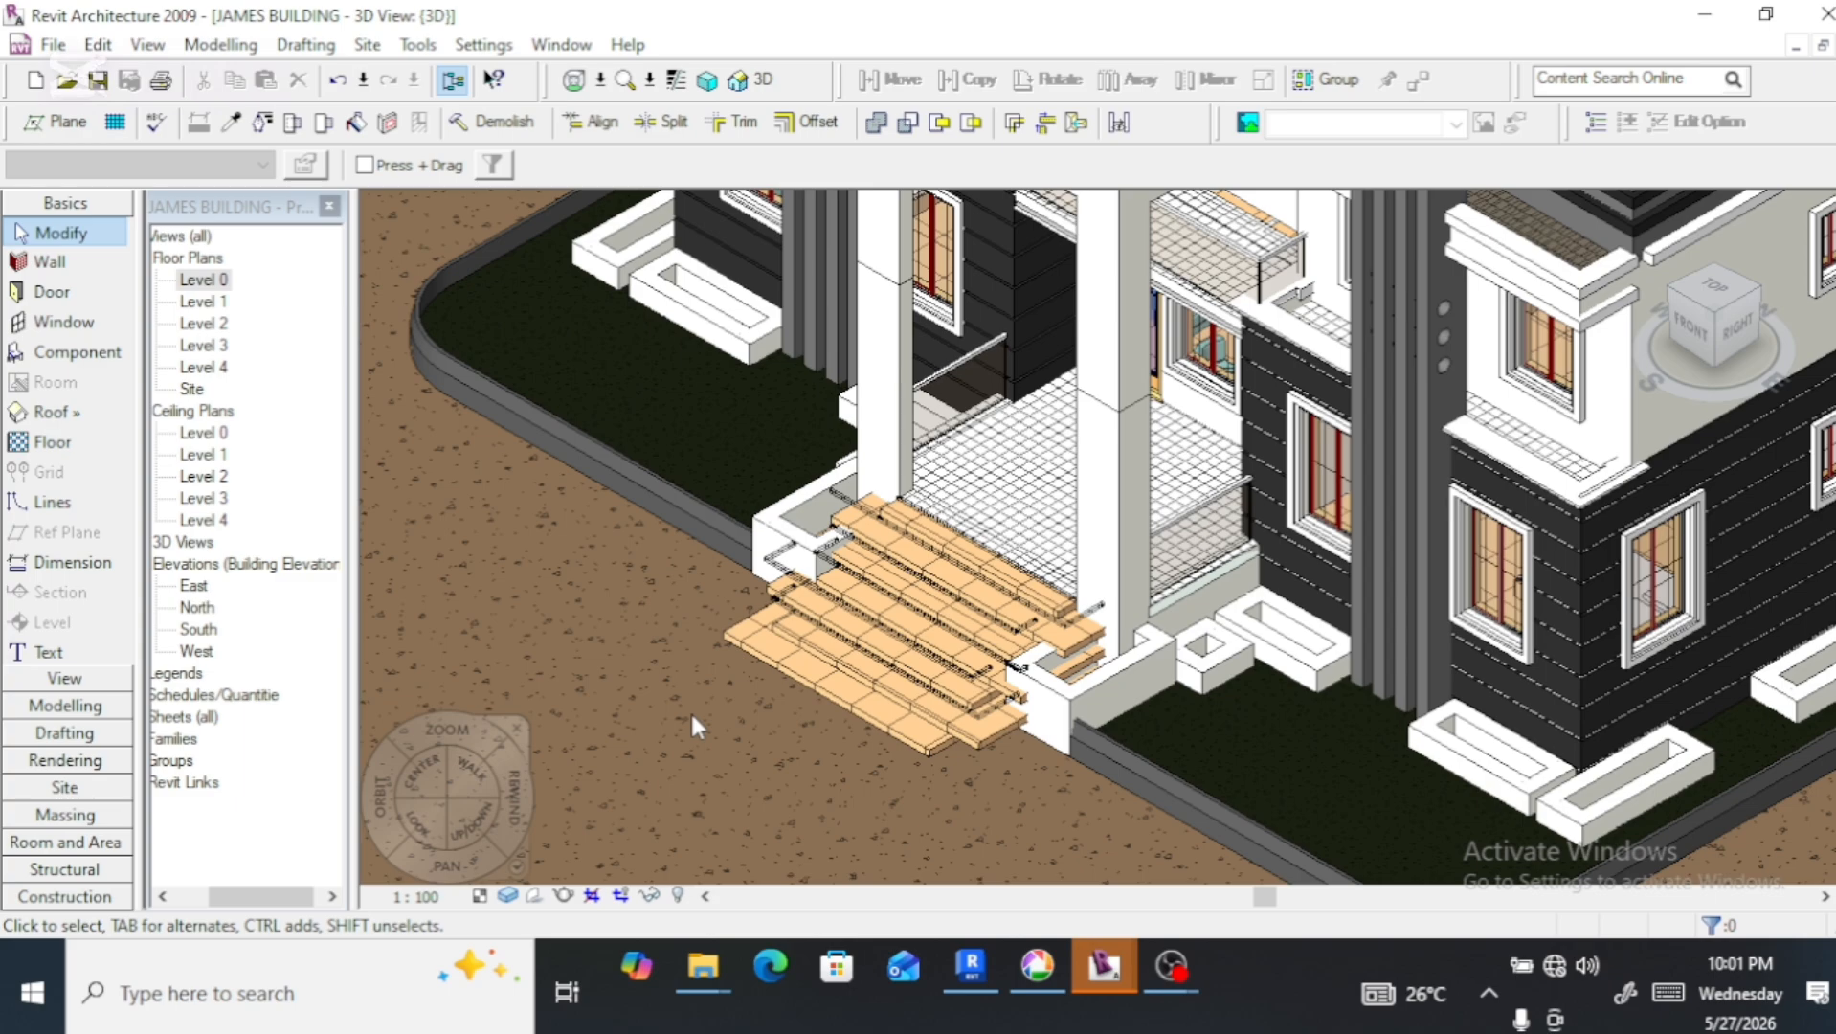
{"action": "scroll", "coordinate": [697, 720], "scroll_direction": "down", "scroll_amount": 3}
{"action": "scroll", "coordinate": [705, 738], "scroll_direction": "down", "scroll_amount": 2}
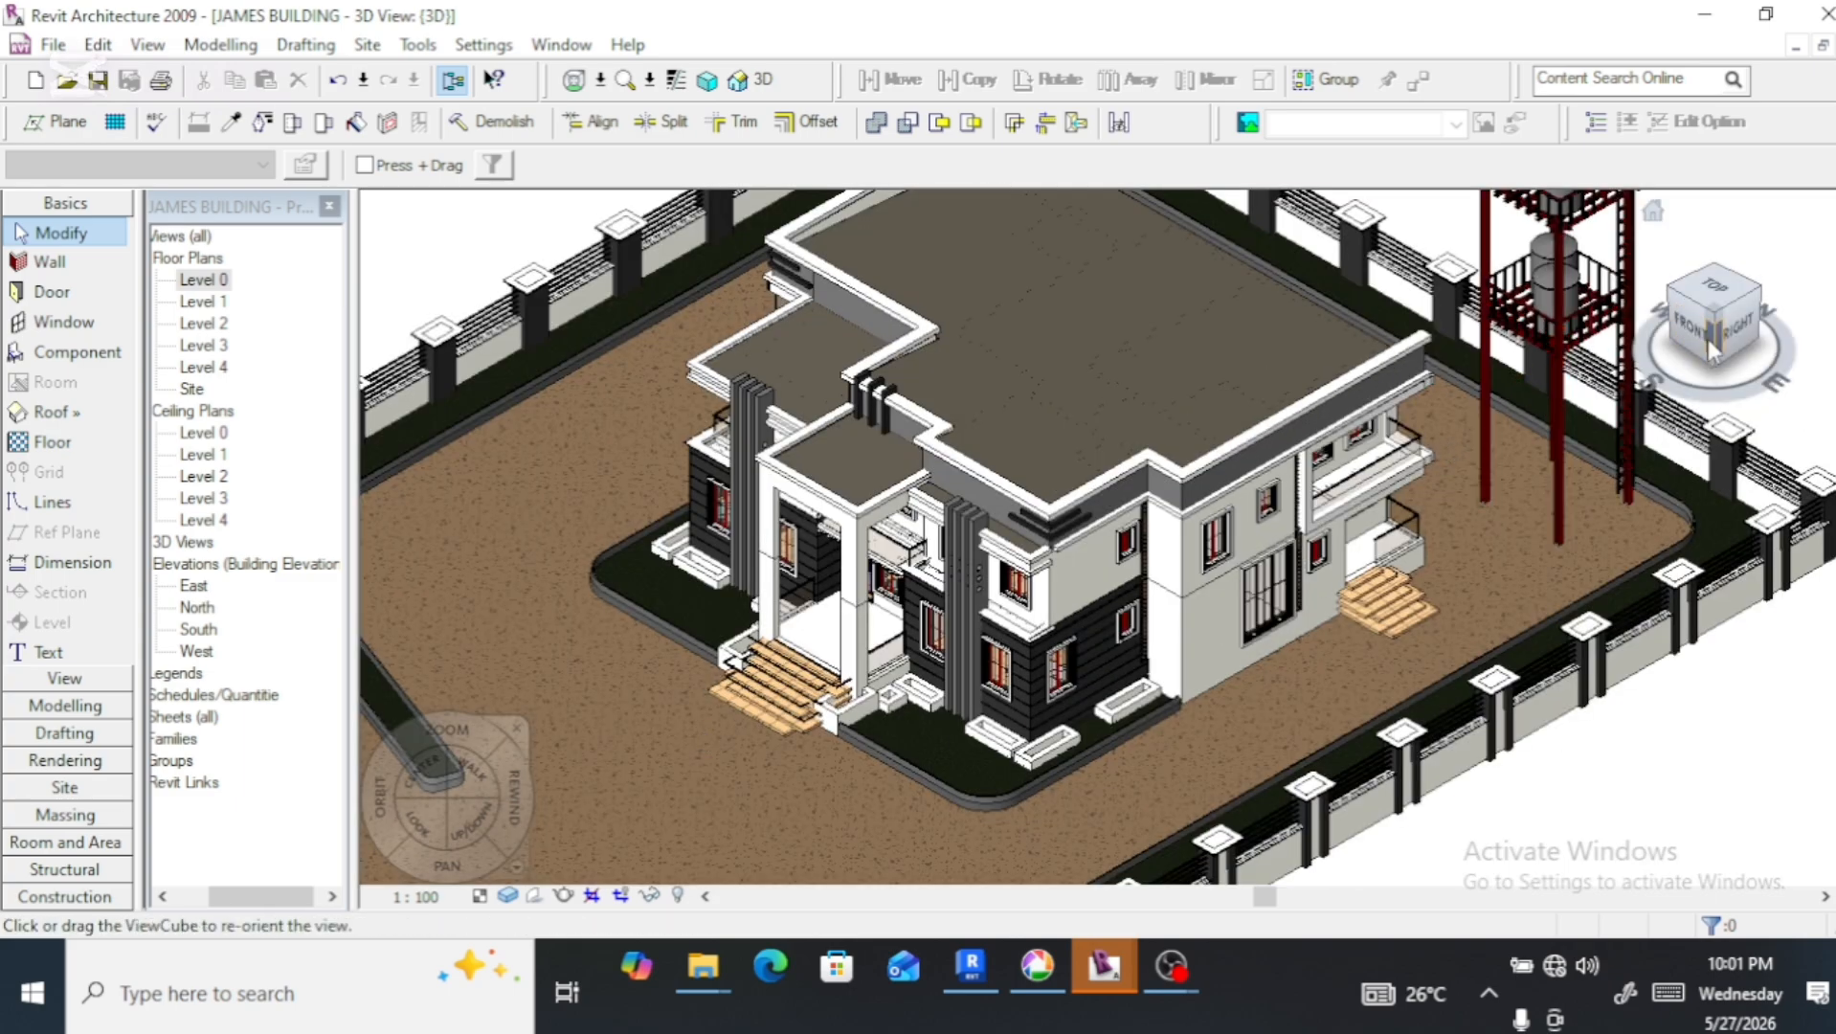
{"action": "left_click_drag", "start_coordinate": [1709, 339], "coordinate": [1789, 325]}
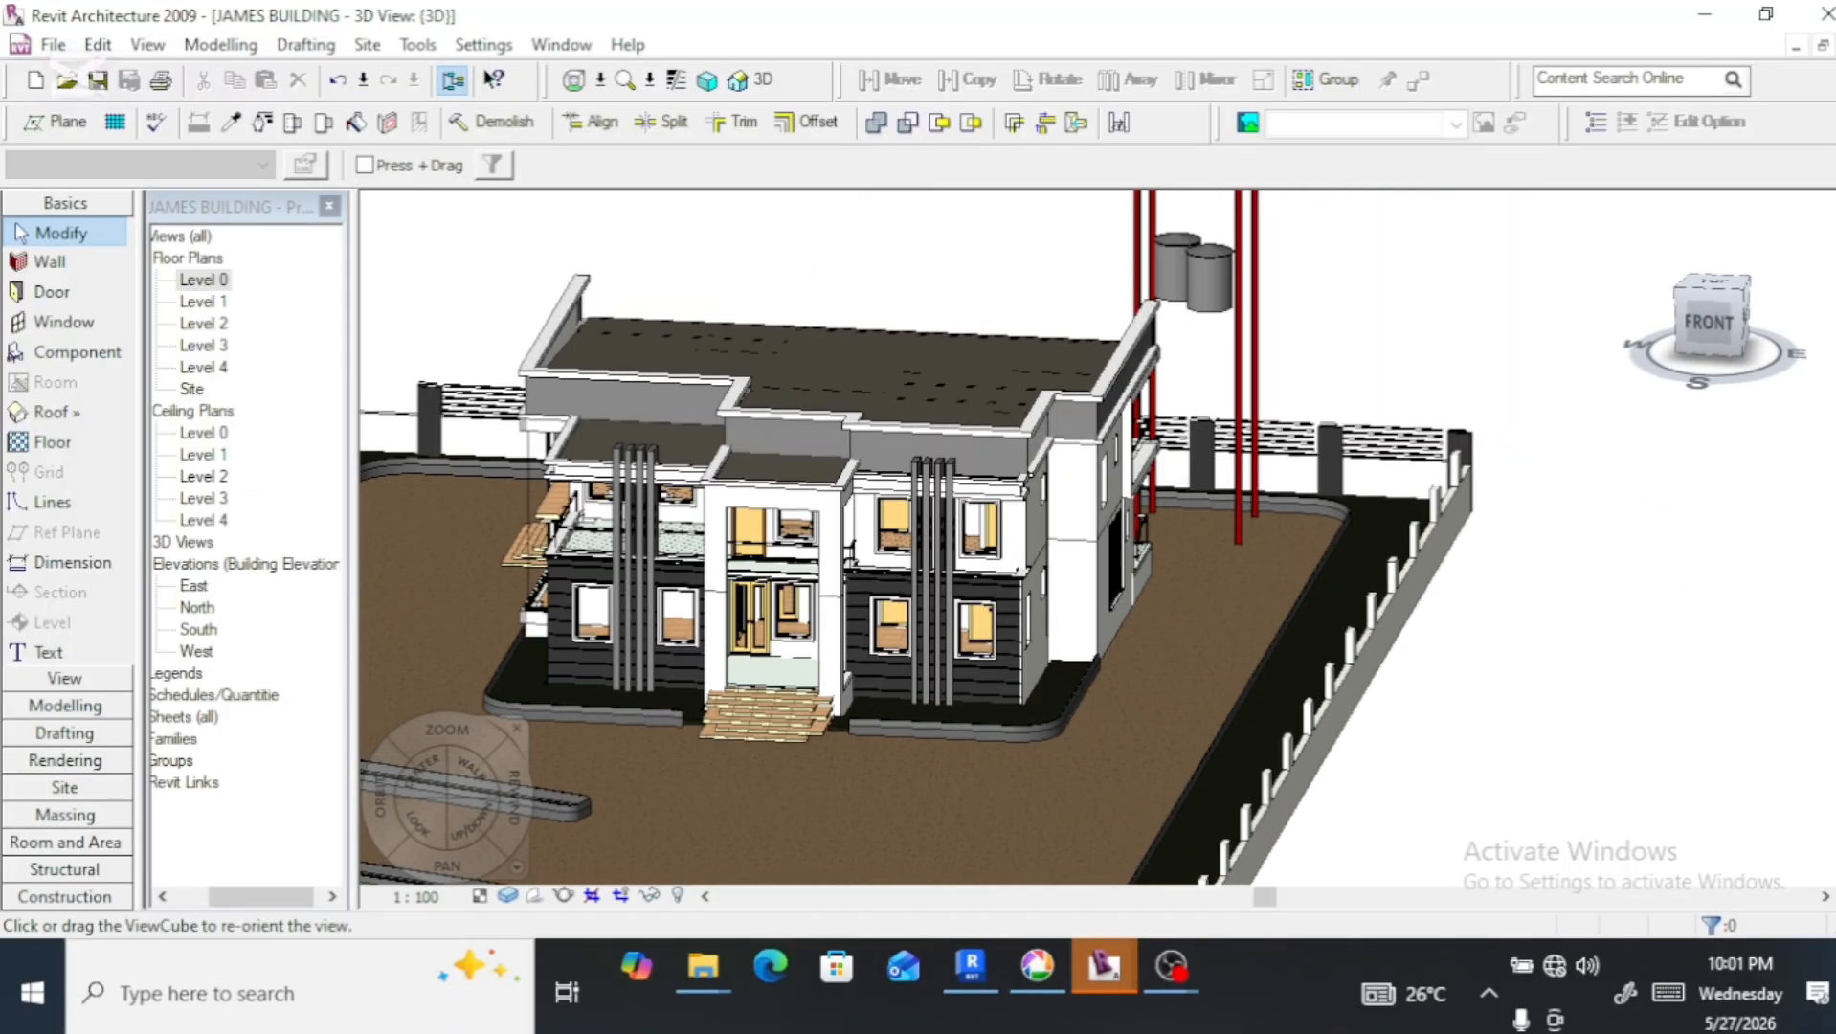
{"action": "scroll", "coordinate": [1732, 509], "scroll_direction": "down", "scroll_amount": 3}
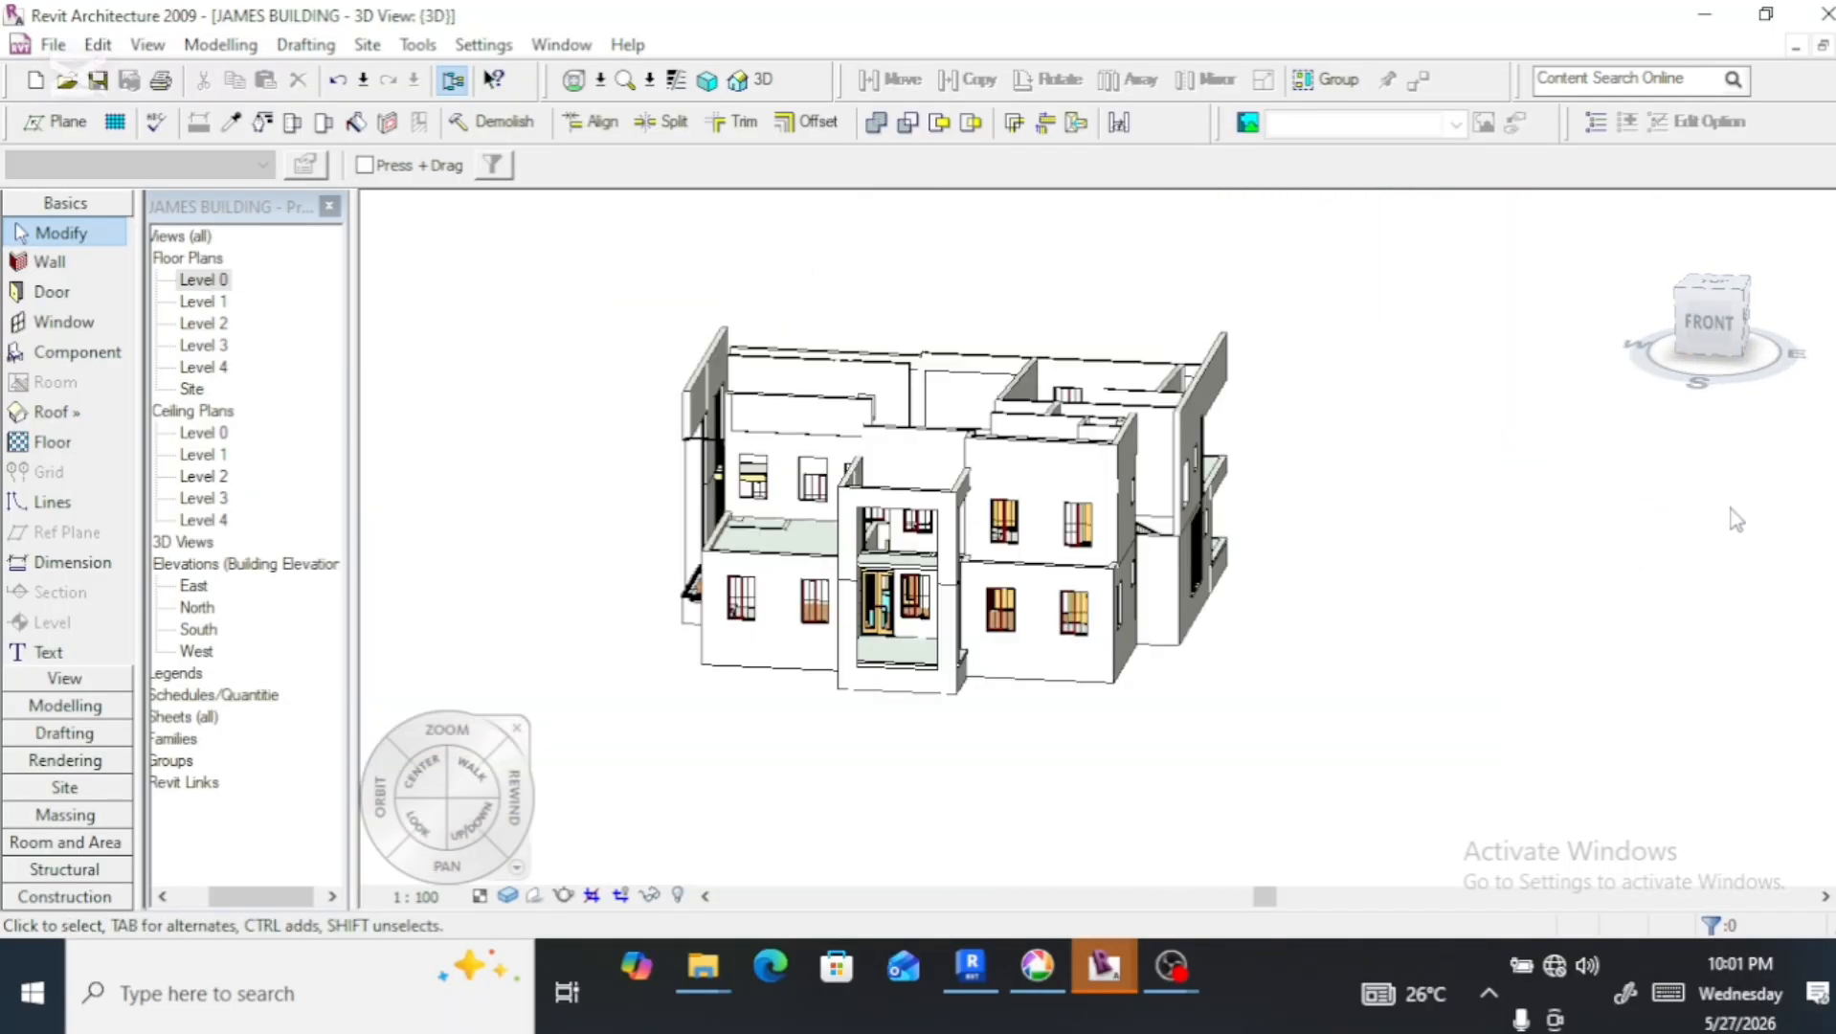
{"action": "scroll", "coordinate": [1532, 563], "scroll_direction": "up", "scroll_amount": 3}
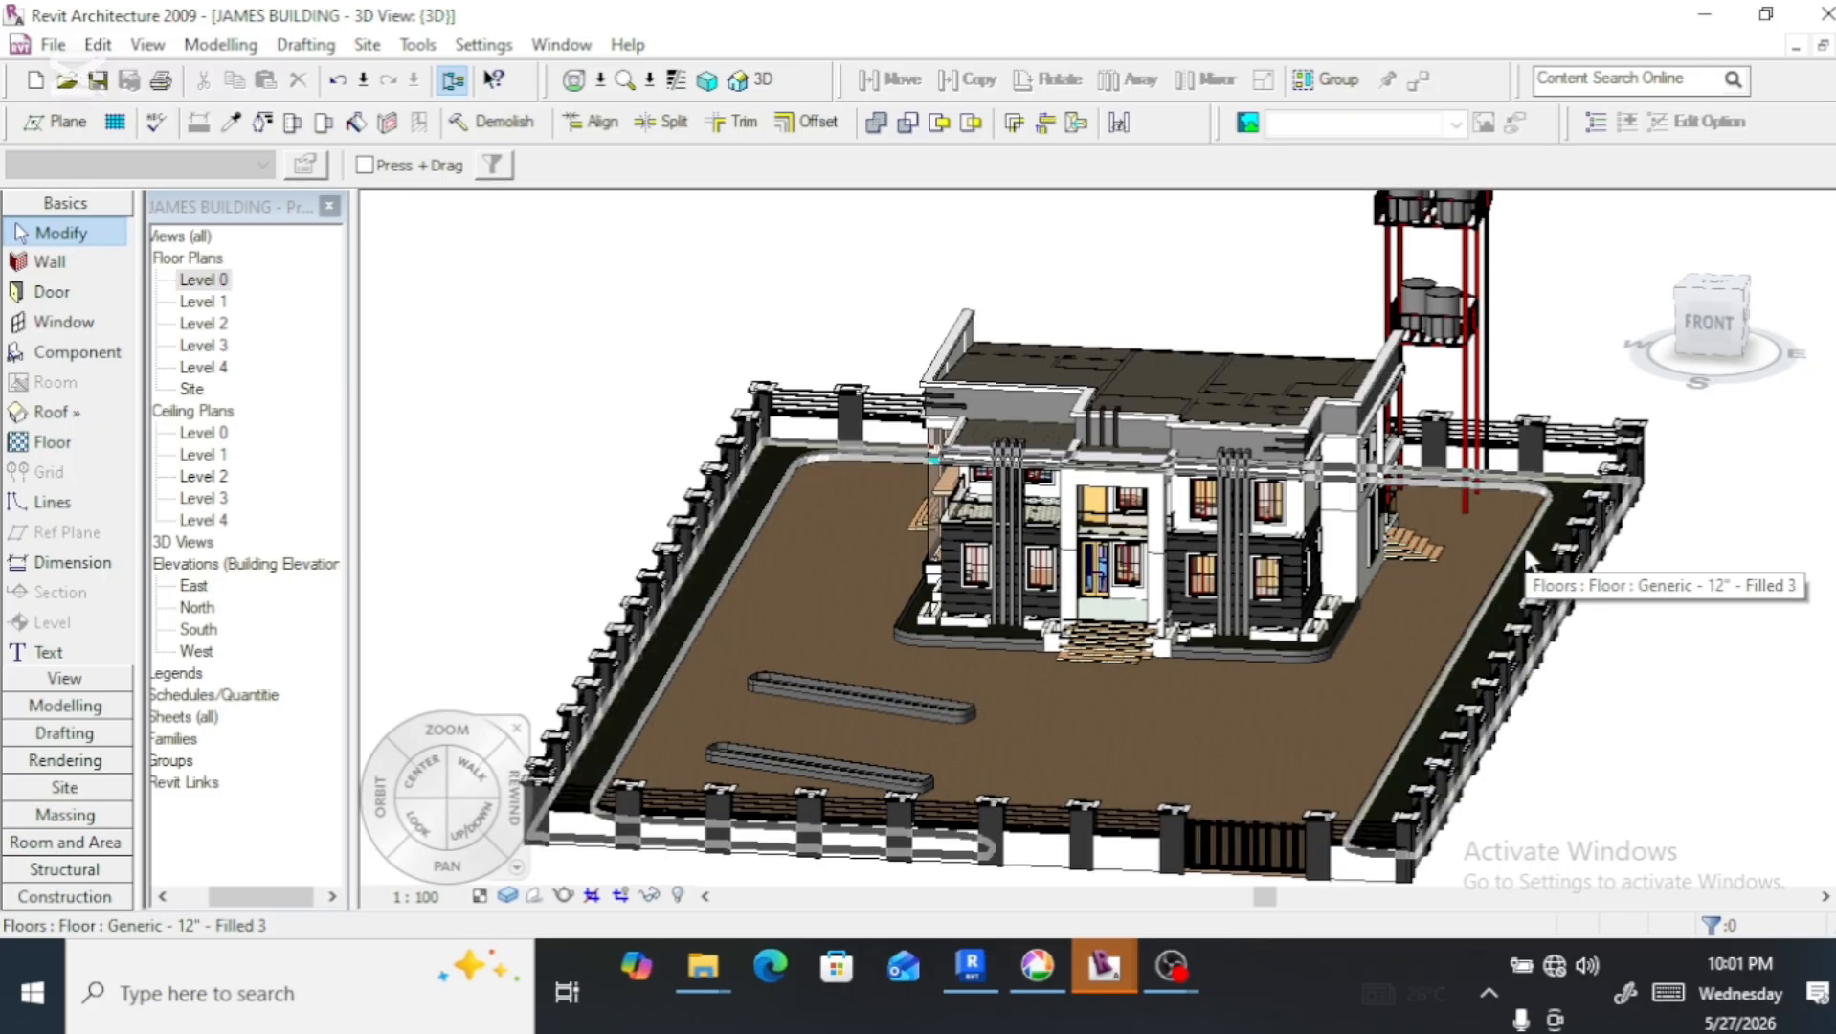
{"action": "left_click", "coordinate": [1162, 967]}
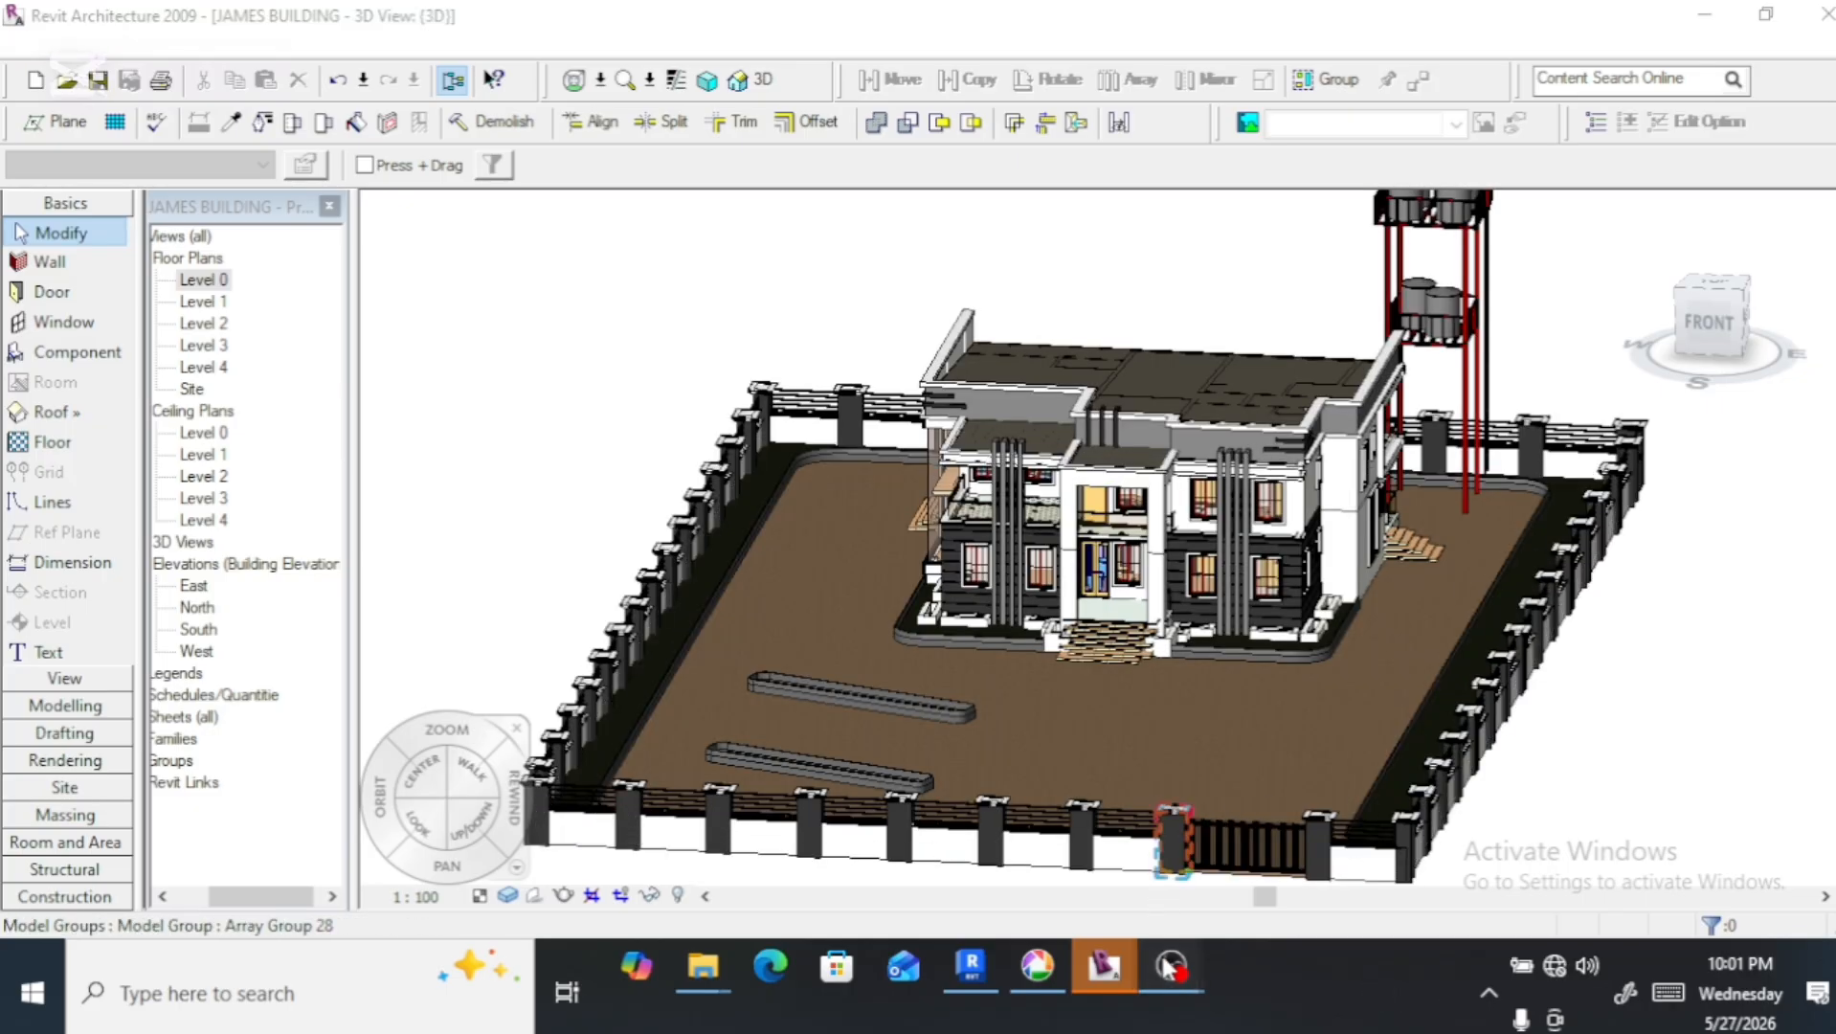